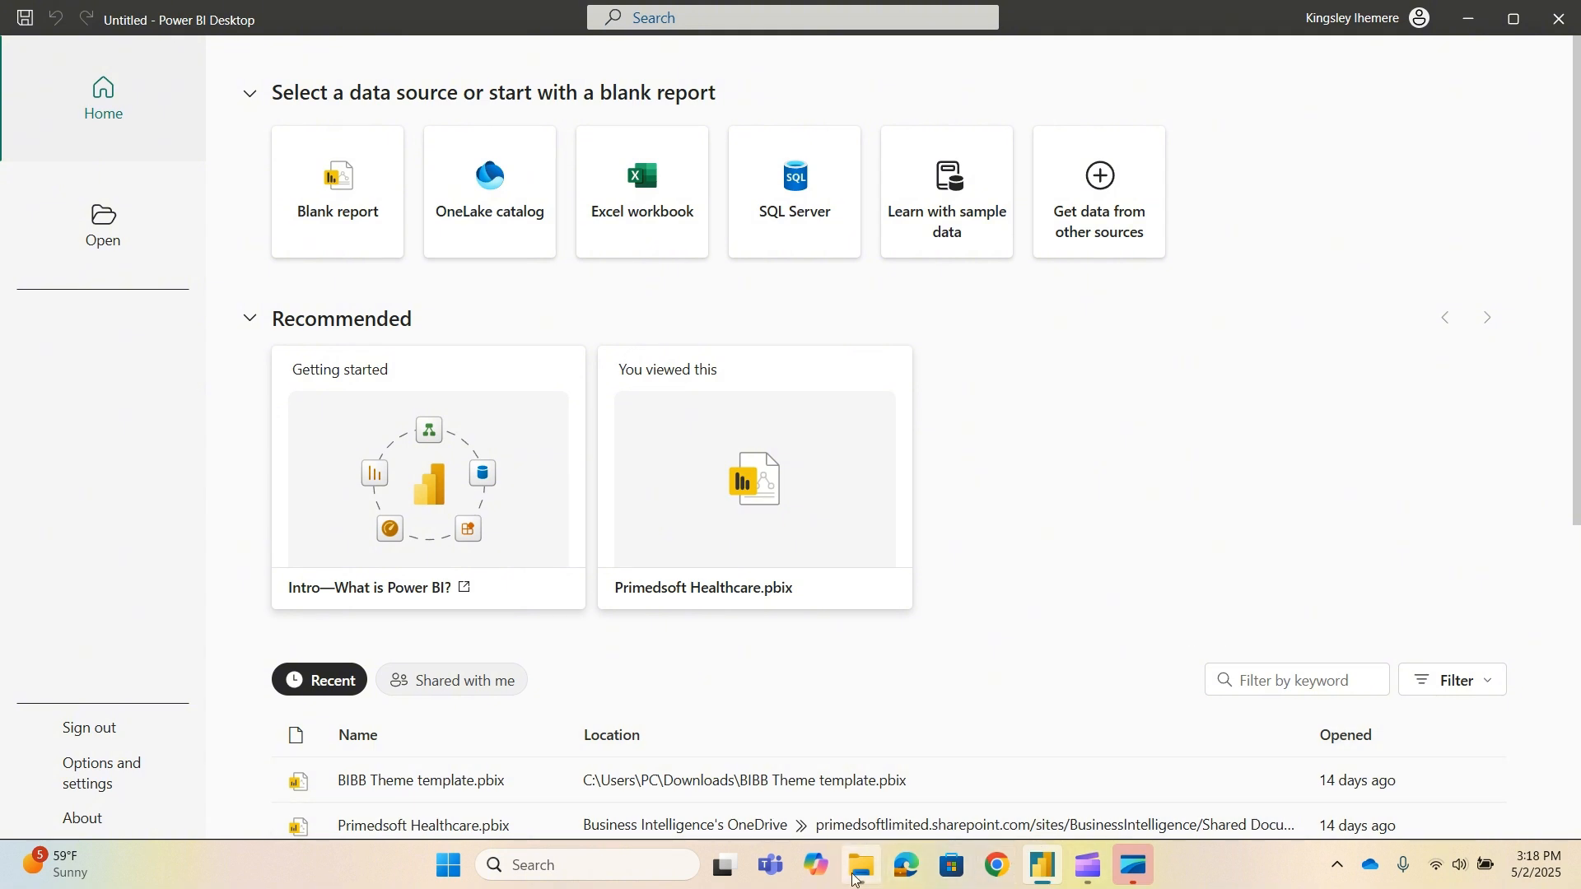
View the source files in the Supply Chain Data folder in File Explorer, including the Transactions file.
click(860, 883)
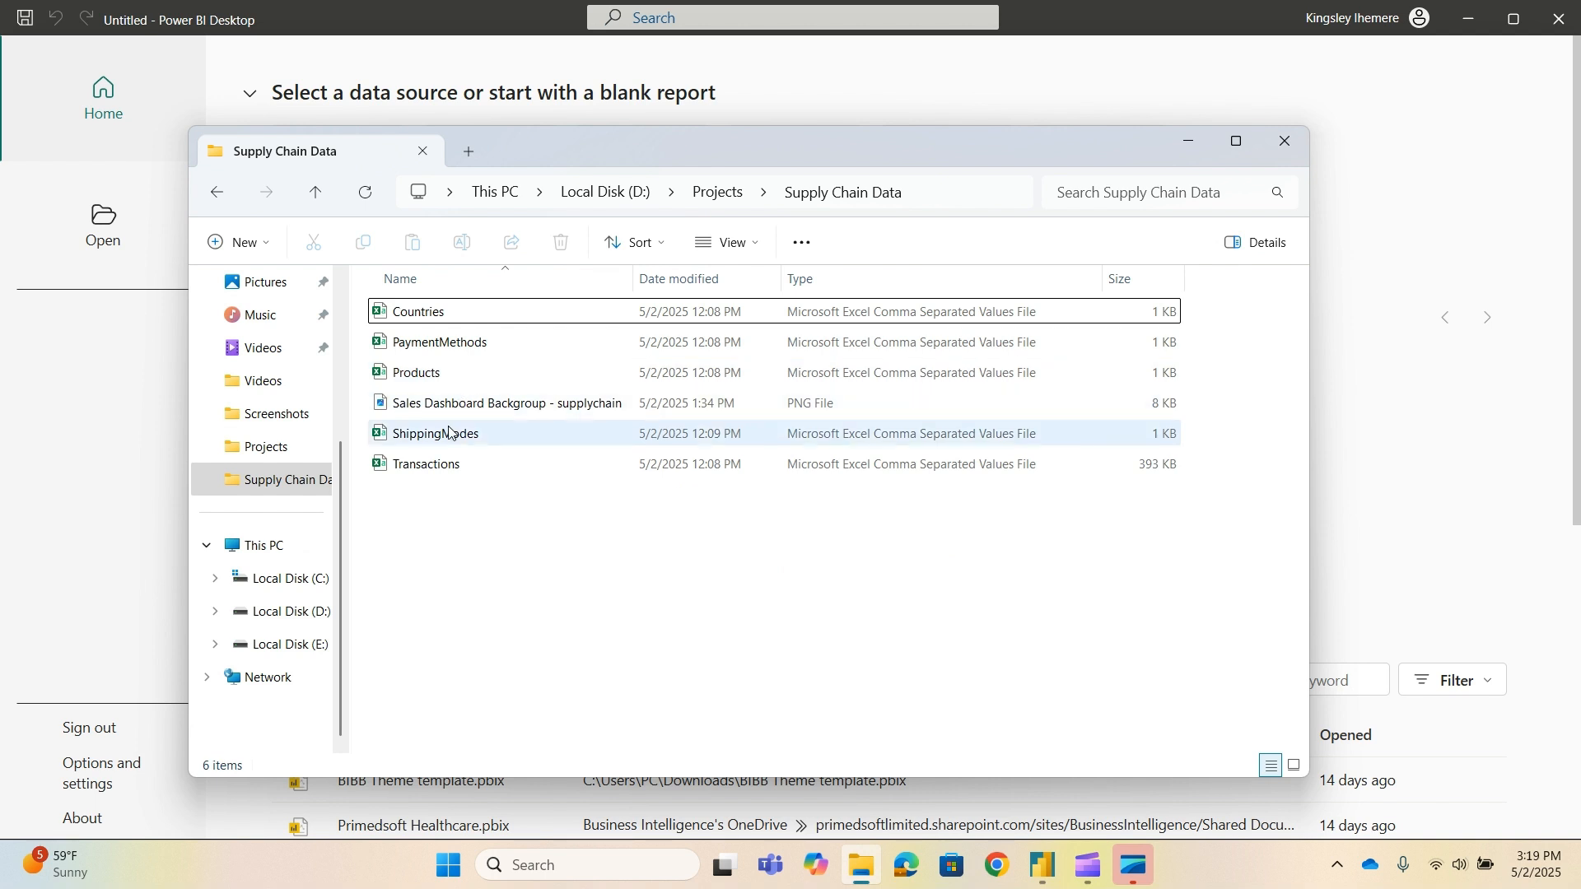
click(431, 473)
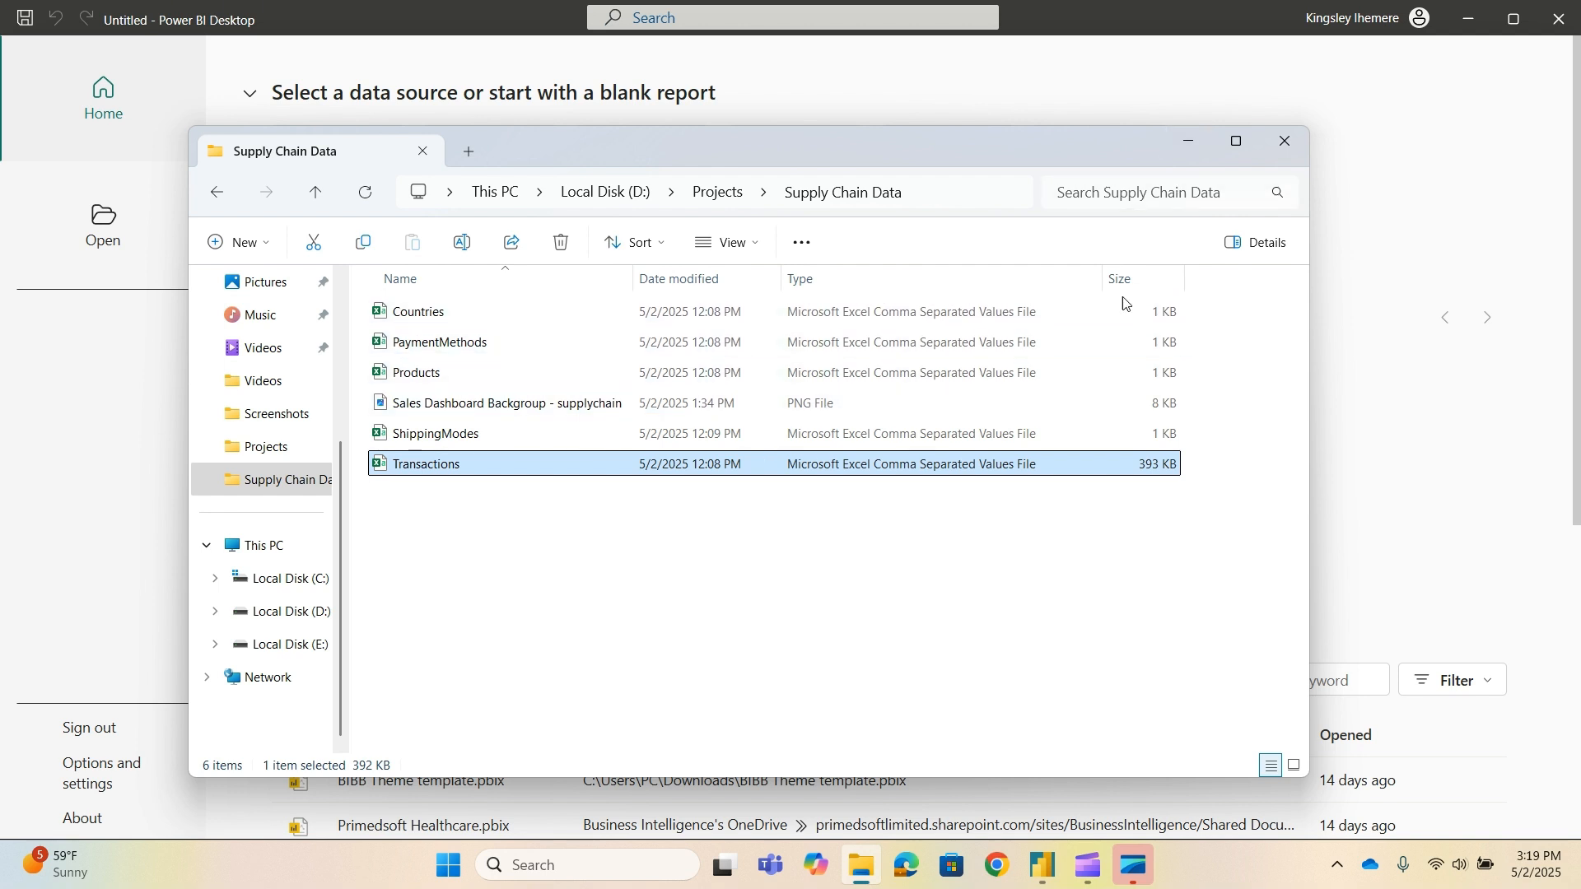
click(1188, 141)
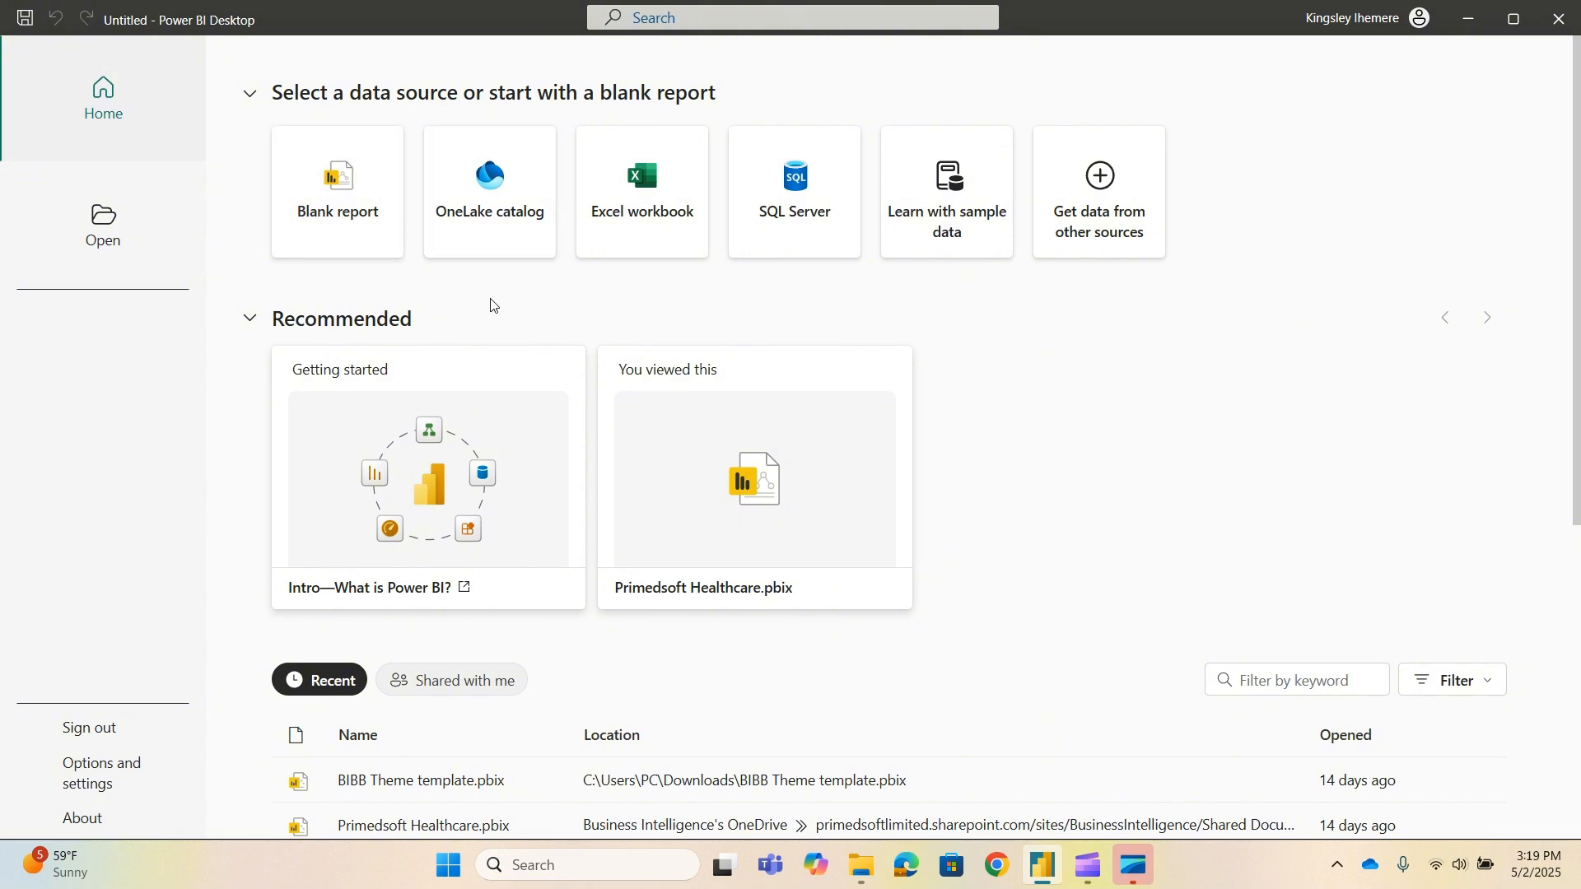
Start a blank report and bring in Transactions.csv from the Supply Chain Data folder, opening it for transformation in Power Query.
click(349, 192)
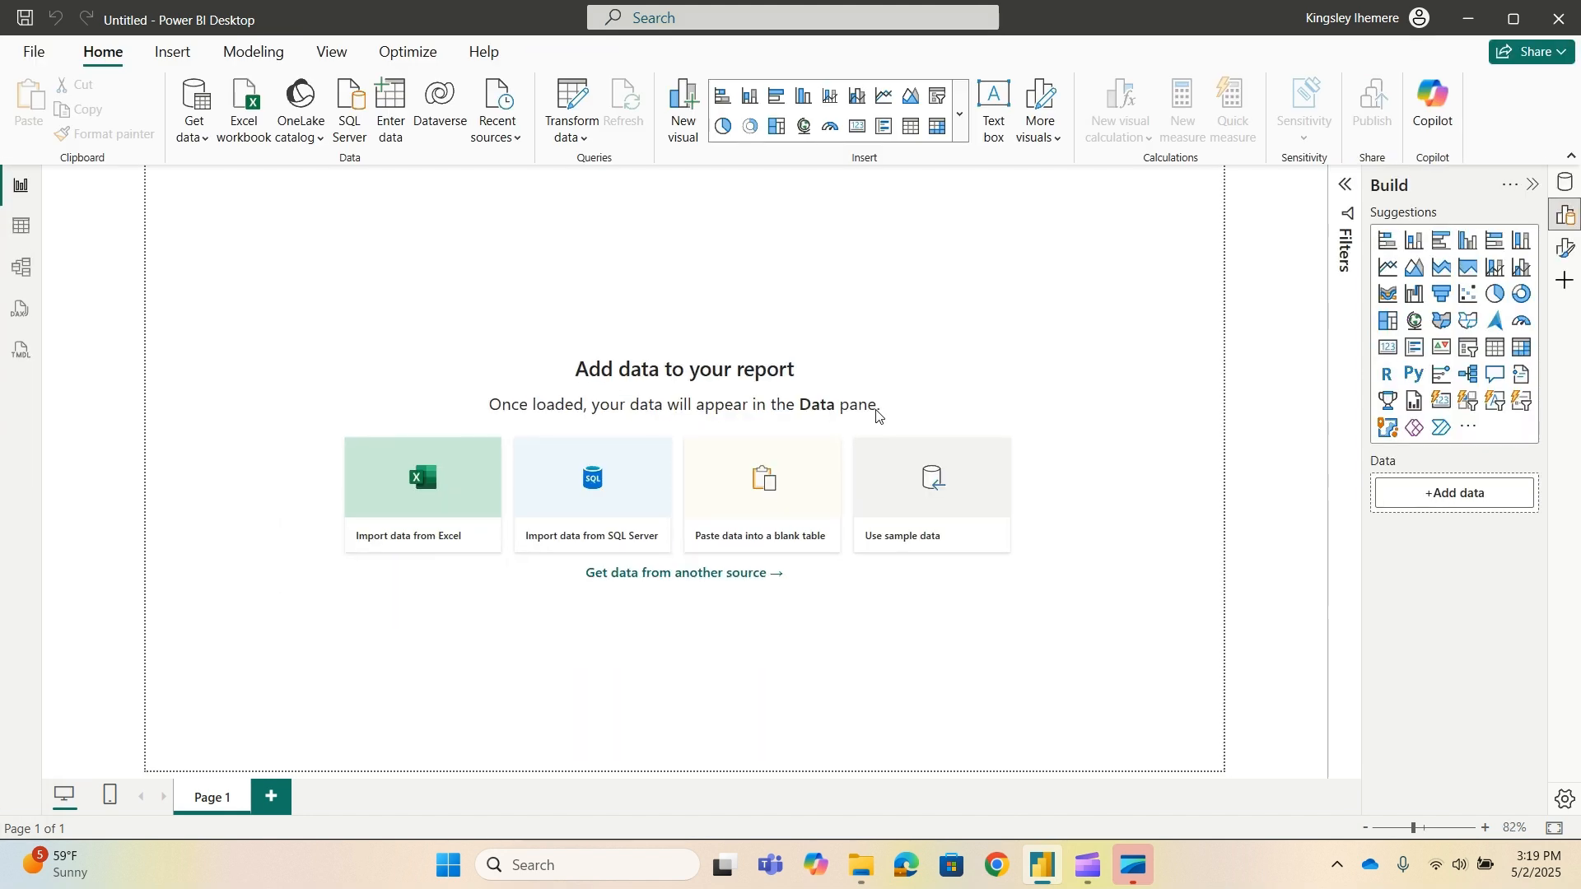
click(191, 140)
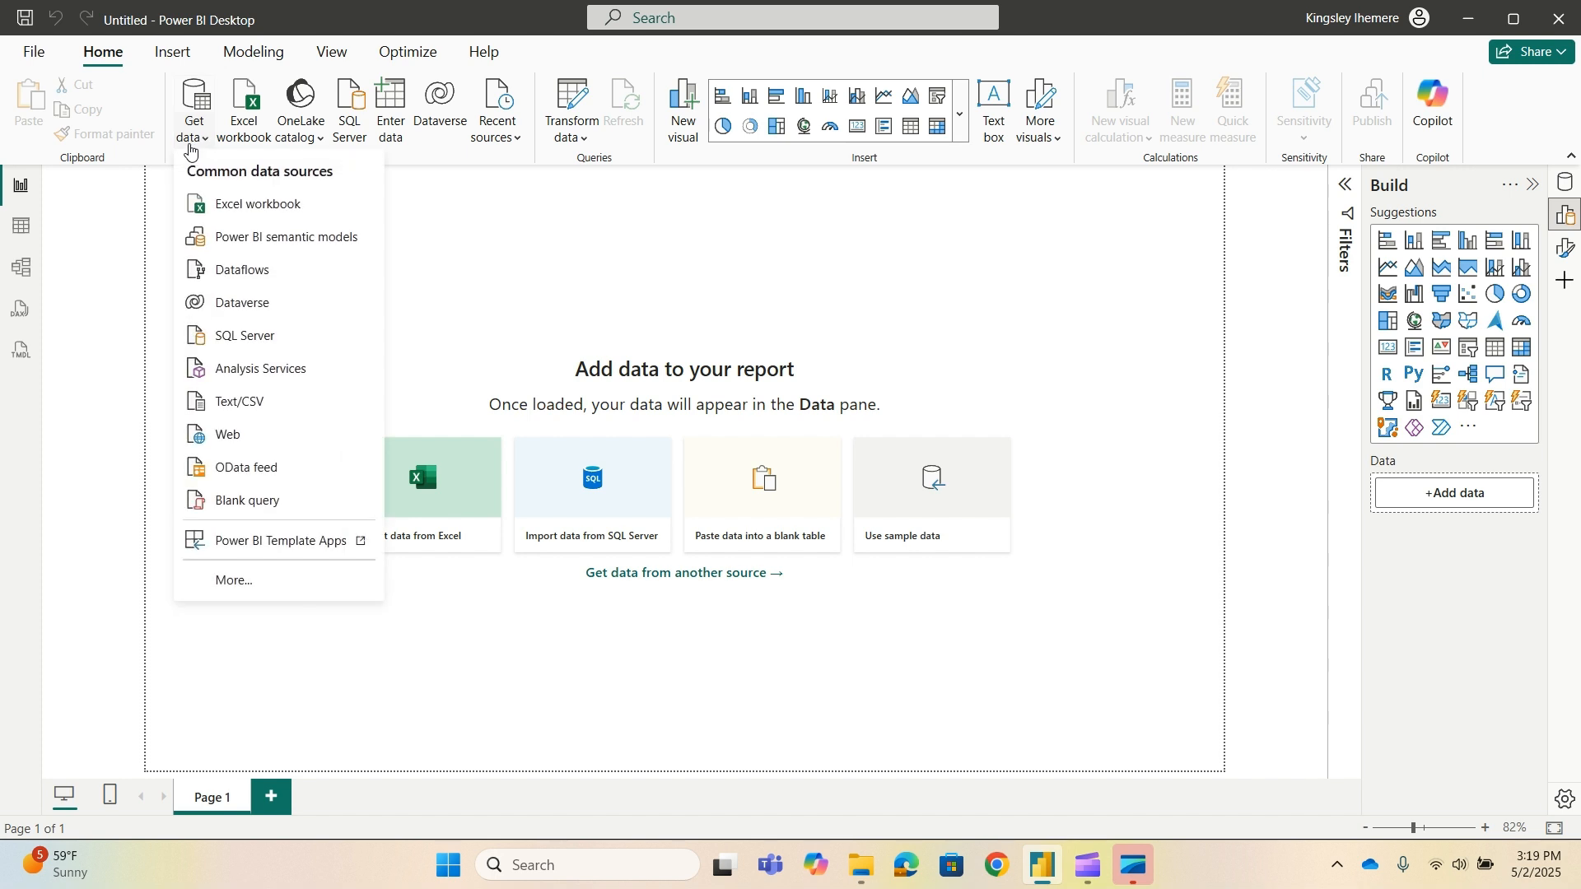
click(274, 409)
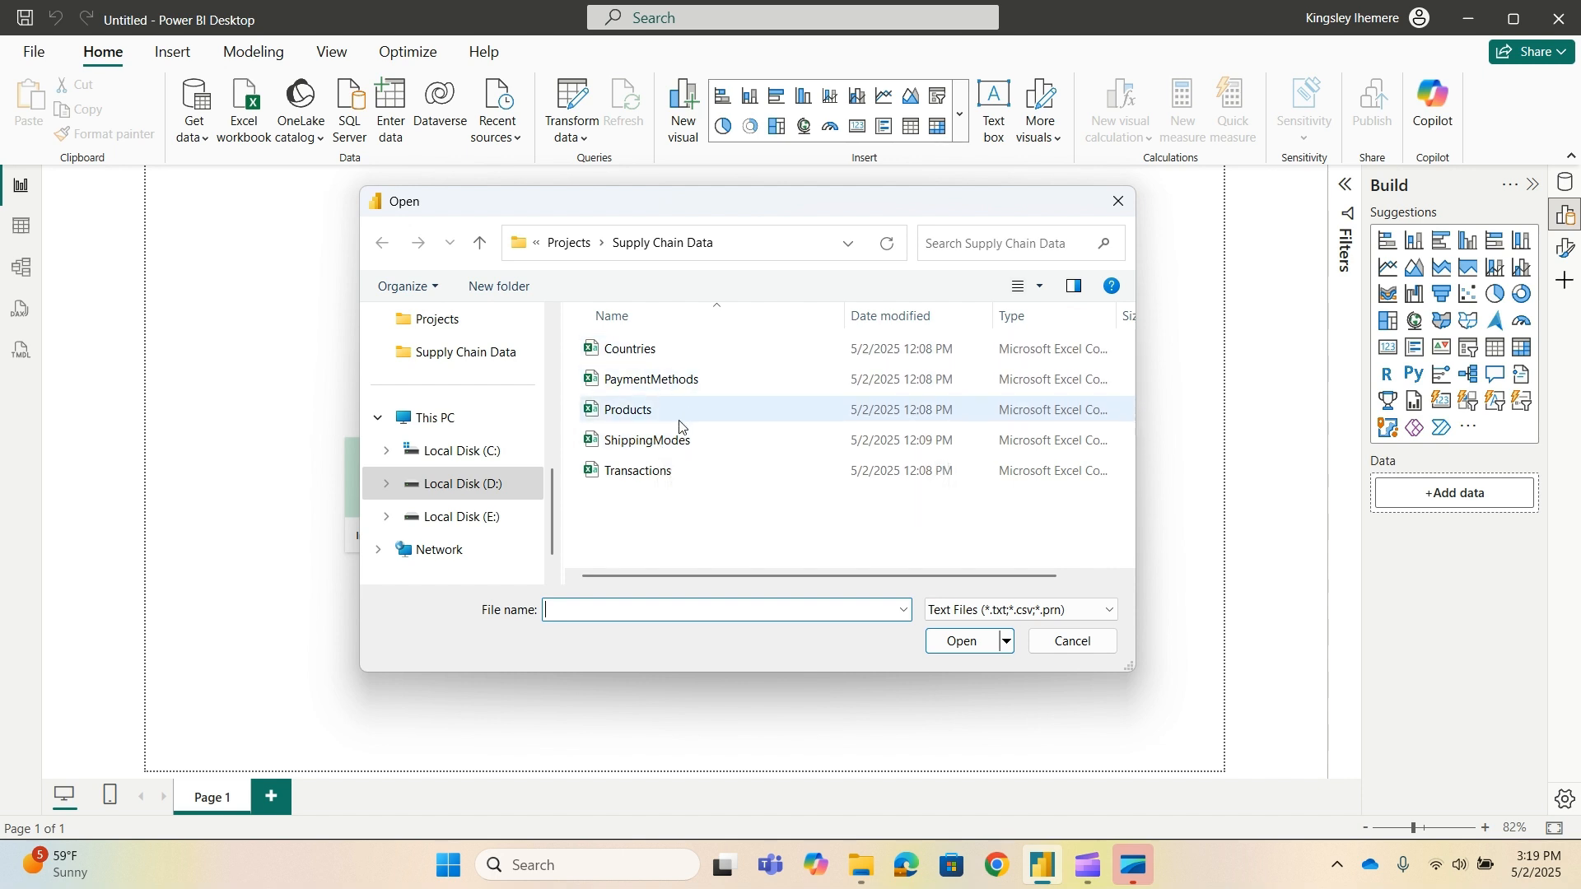
click(671, 473)
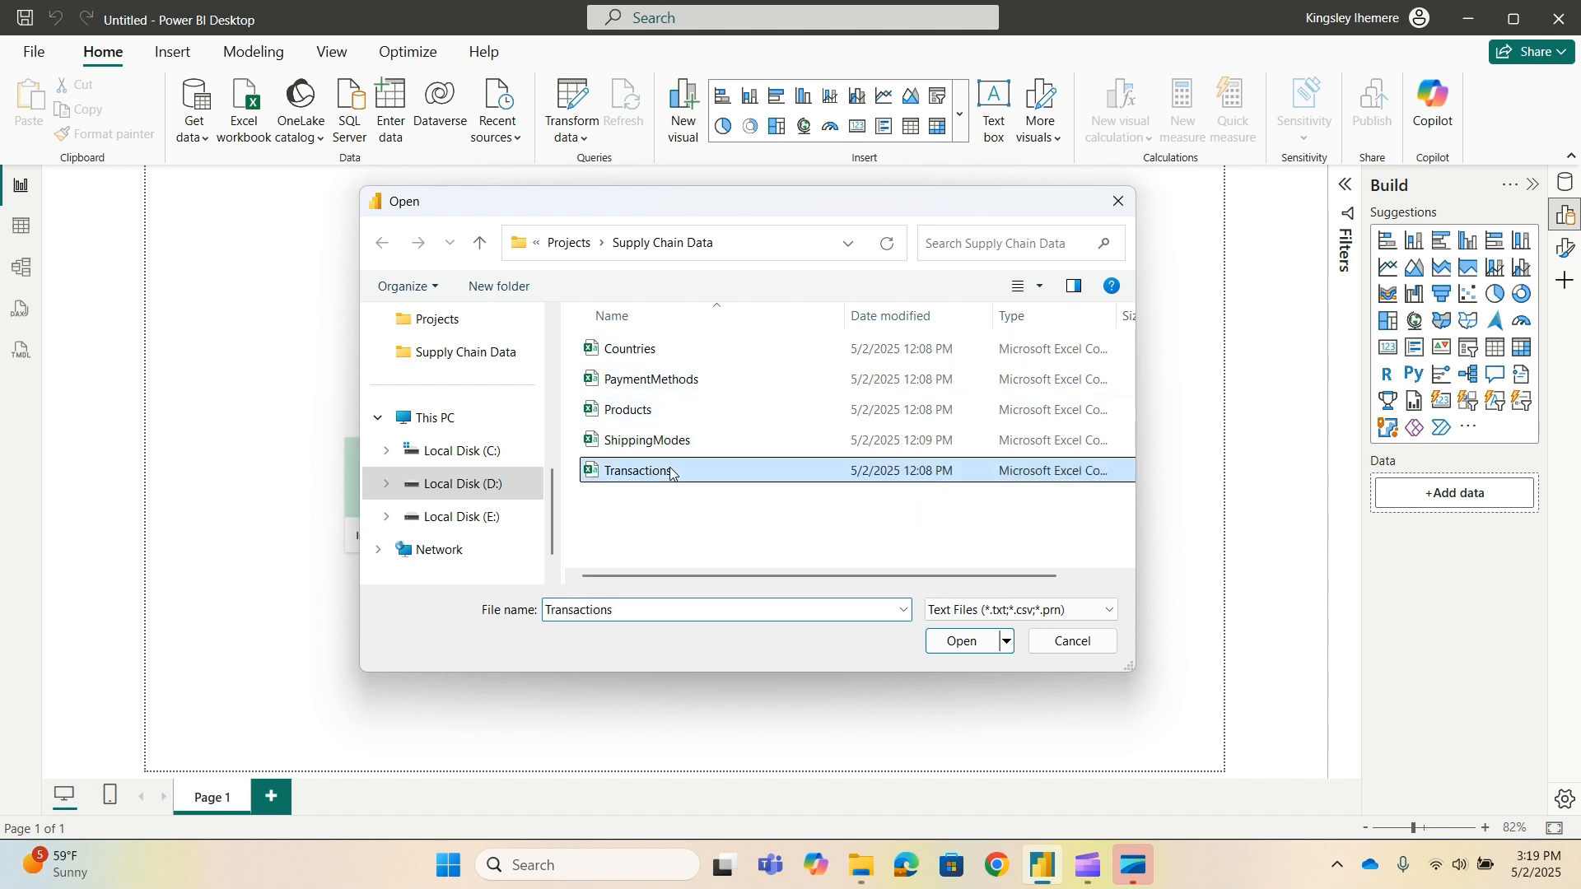
click(957, 641)
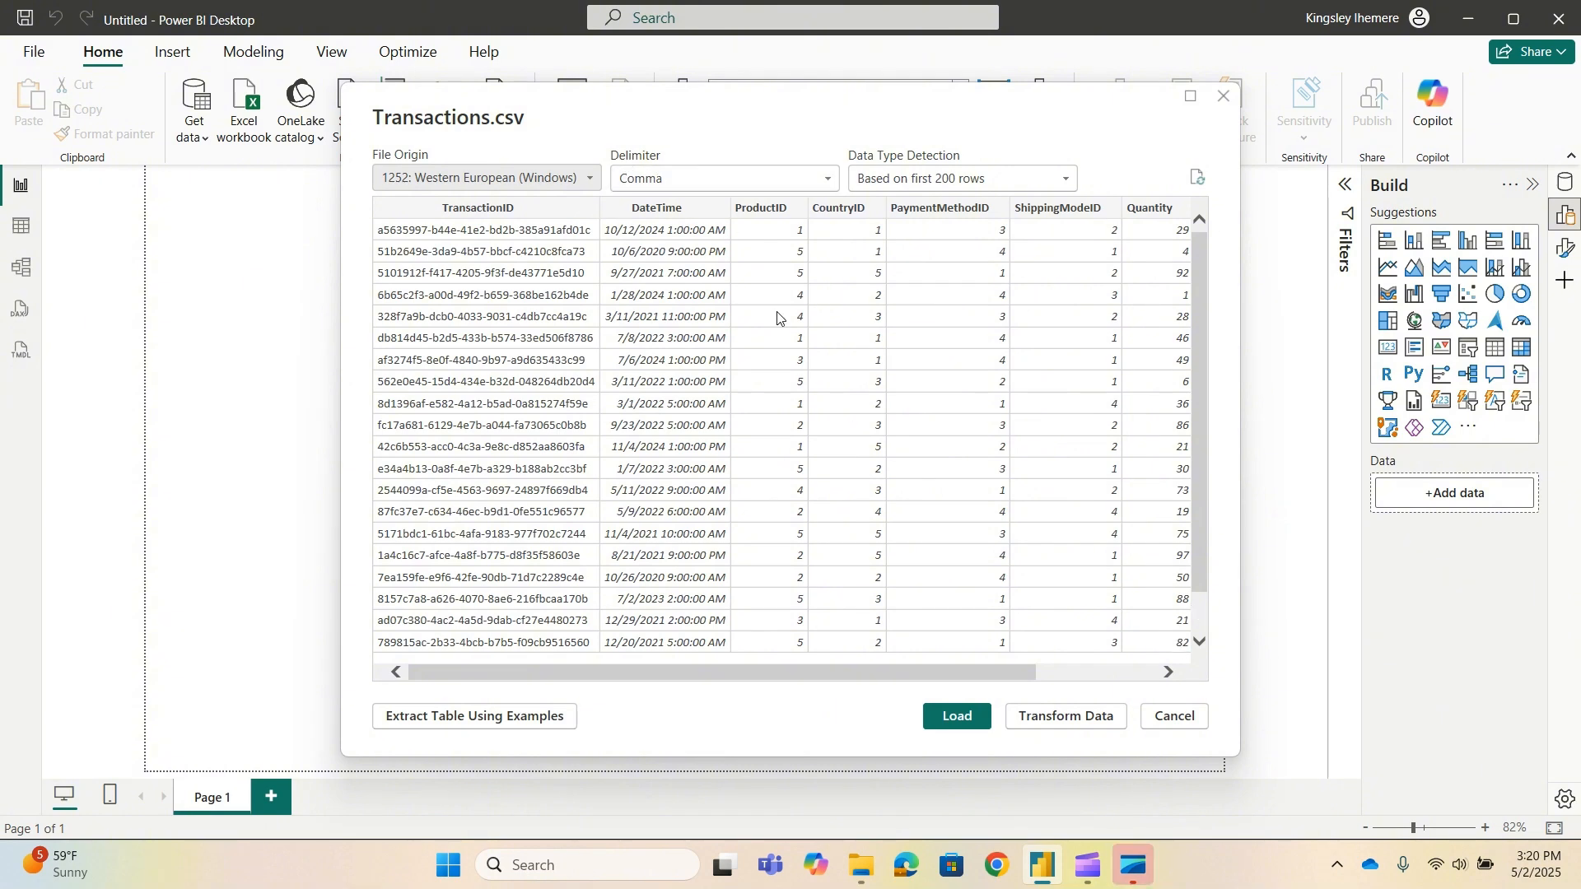
click(1095, 716)
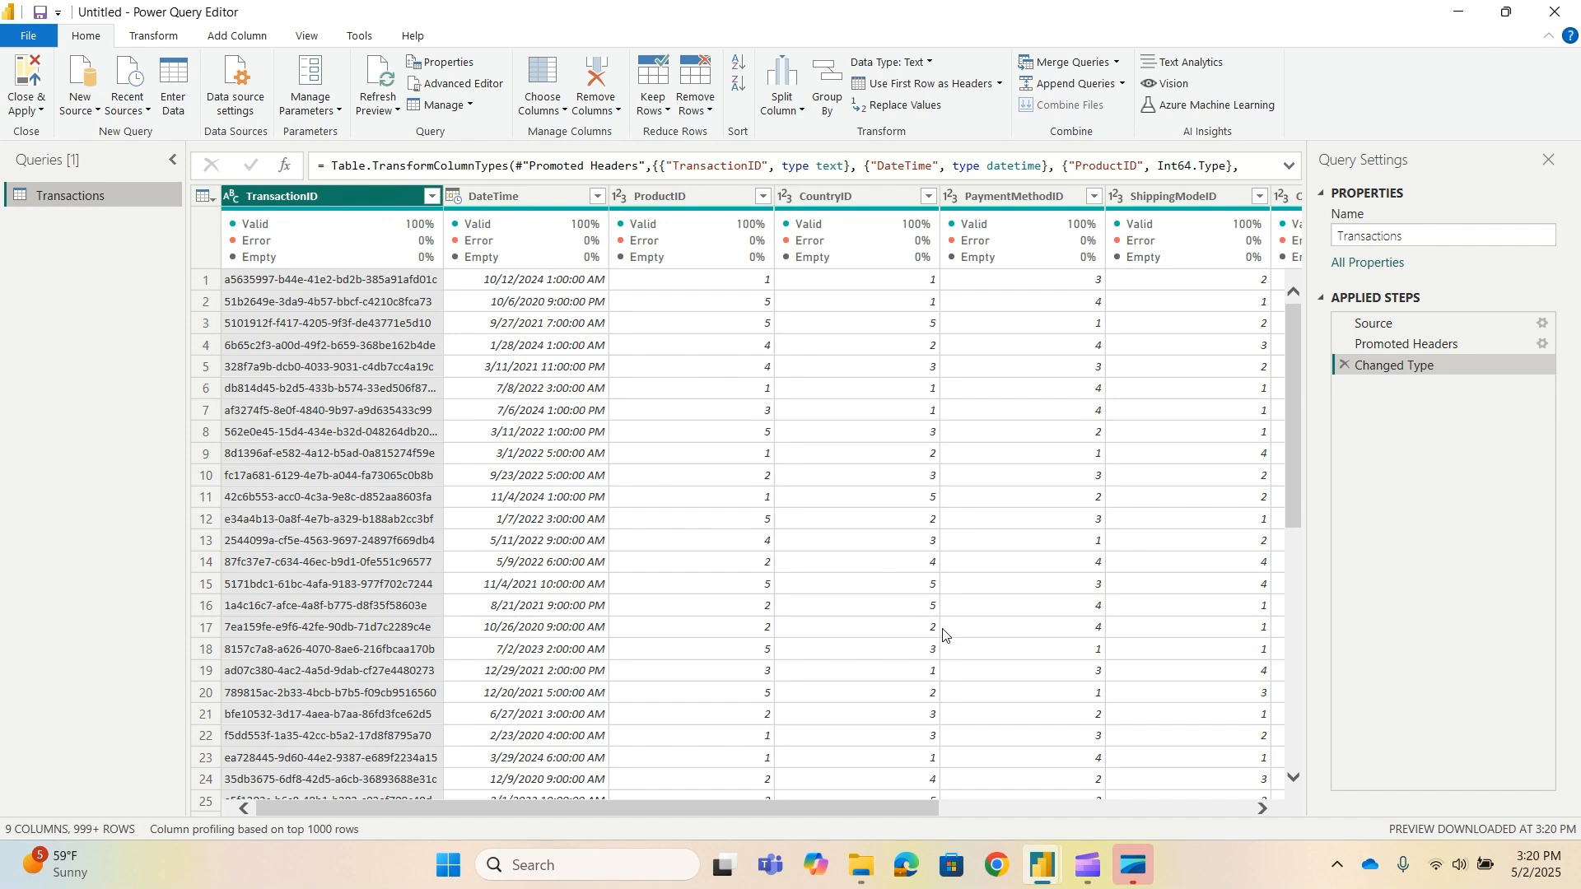
Examine all columns of the Transactions query, from TransactionID through TotalPrice.
drag(875, 818, 634, 831)
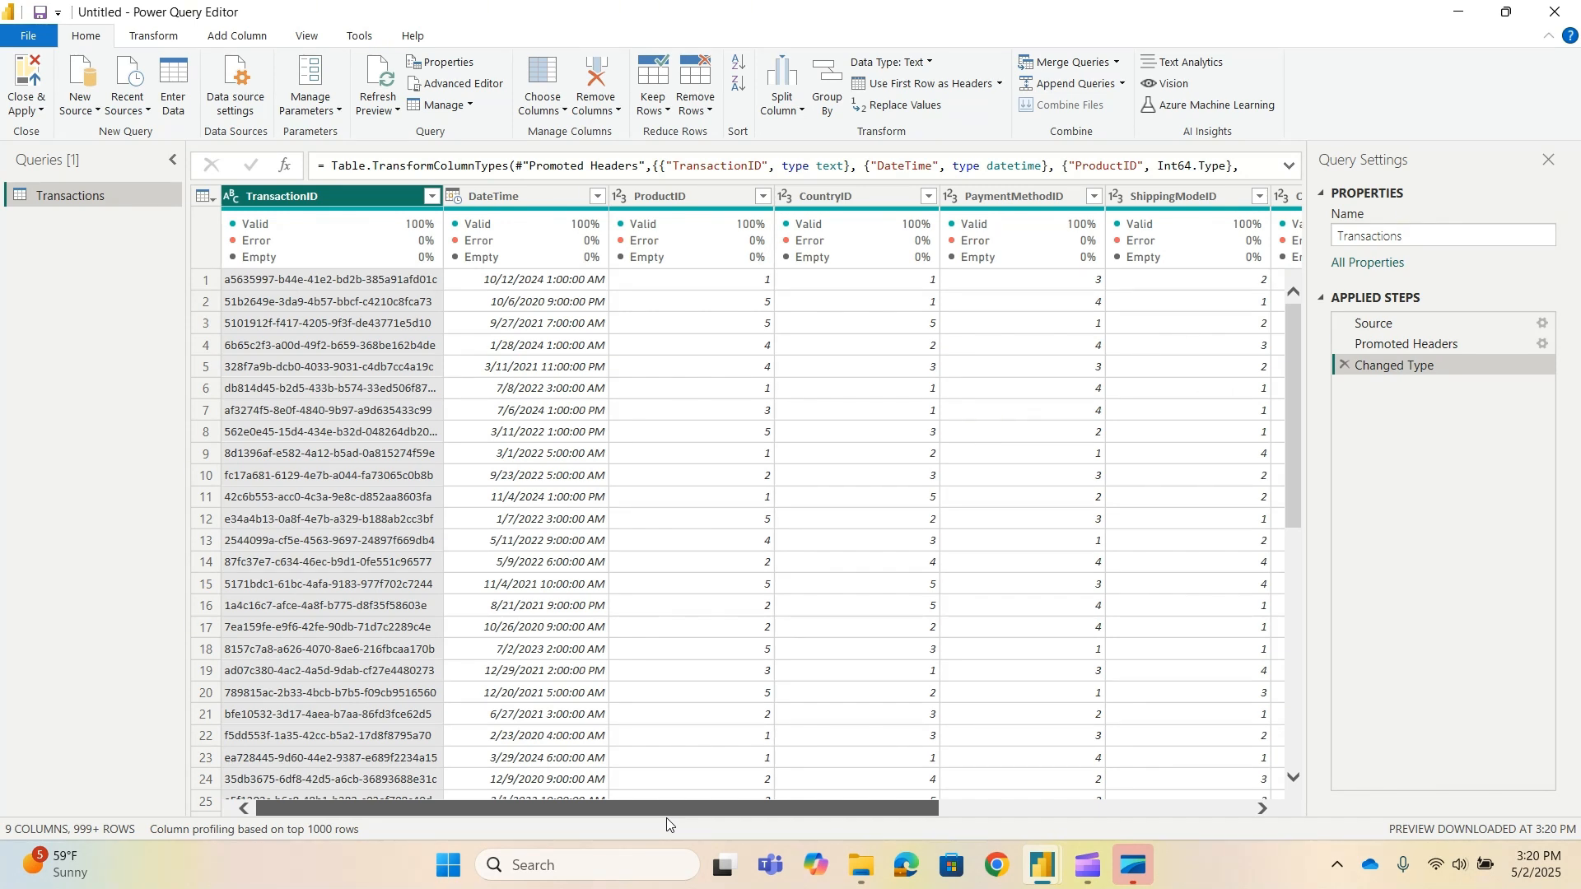
drag(866, 810, 1000, 806)
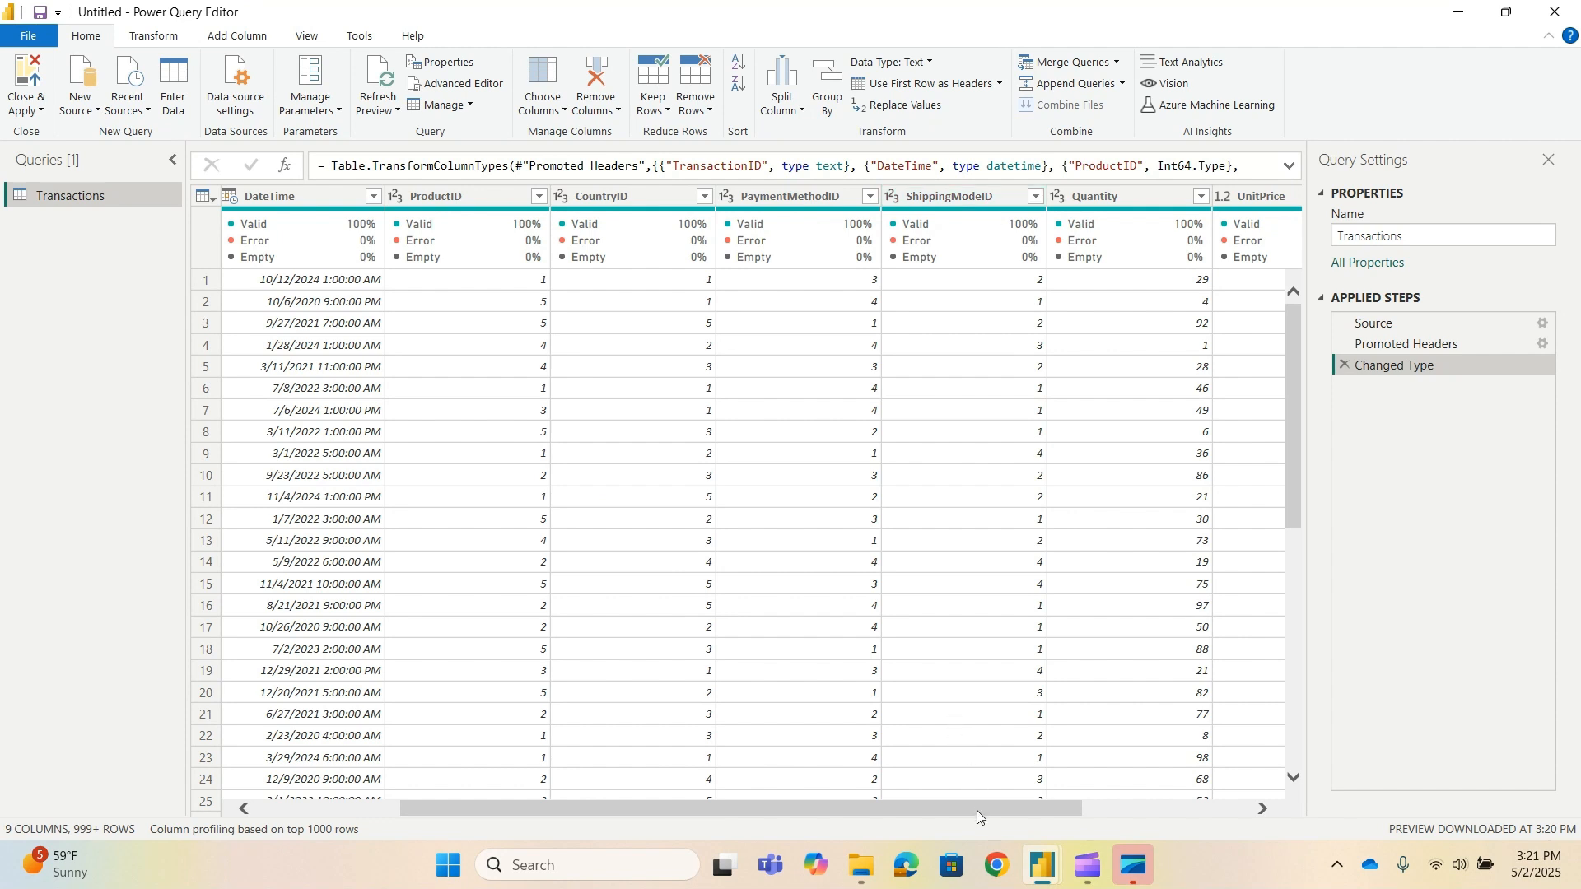
drag(976, 810, 1313, 856)
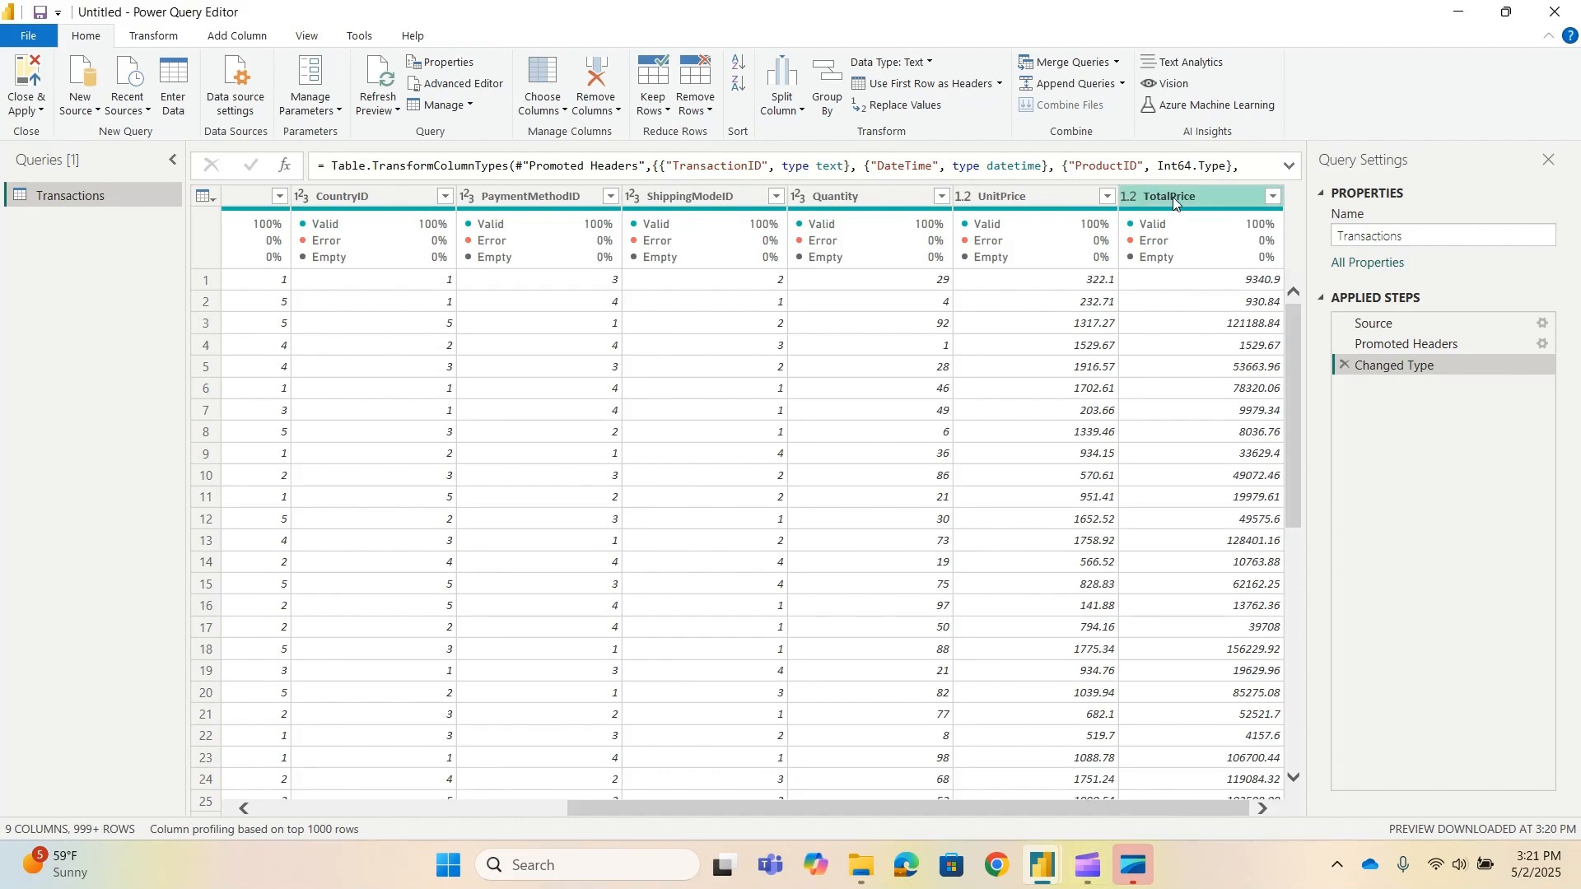
drag(1103, 808, 657, 794)
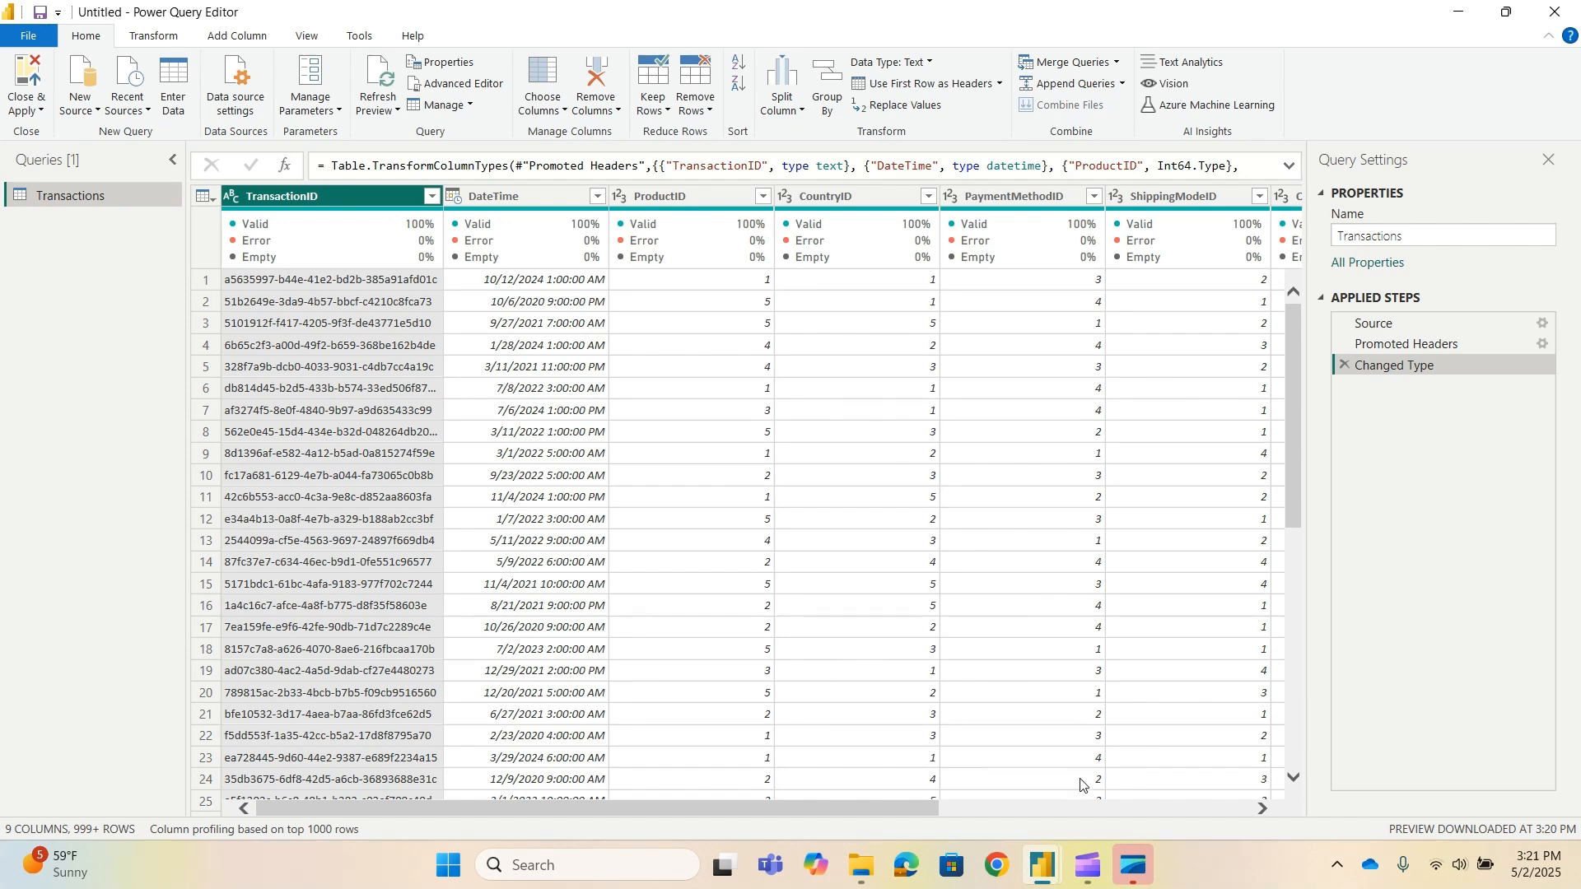
mouse_move(1050, 877)
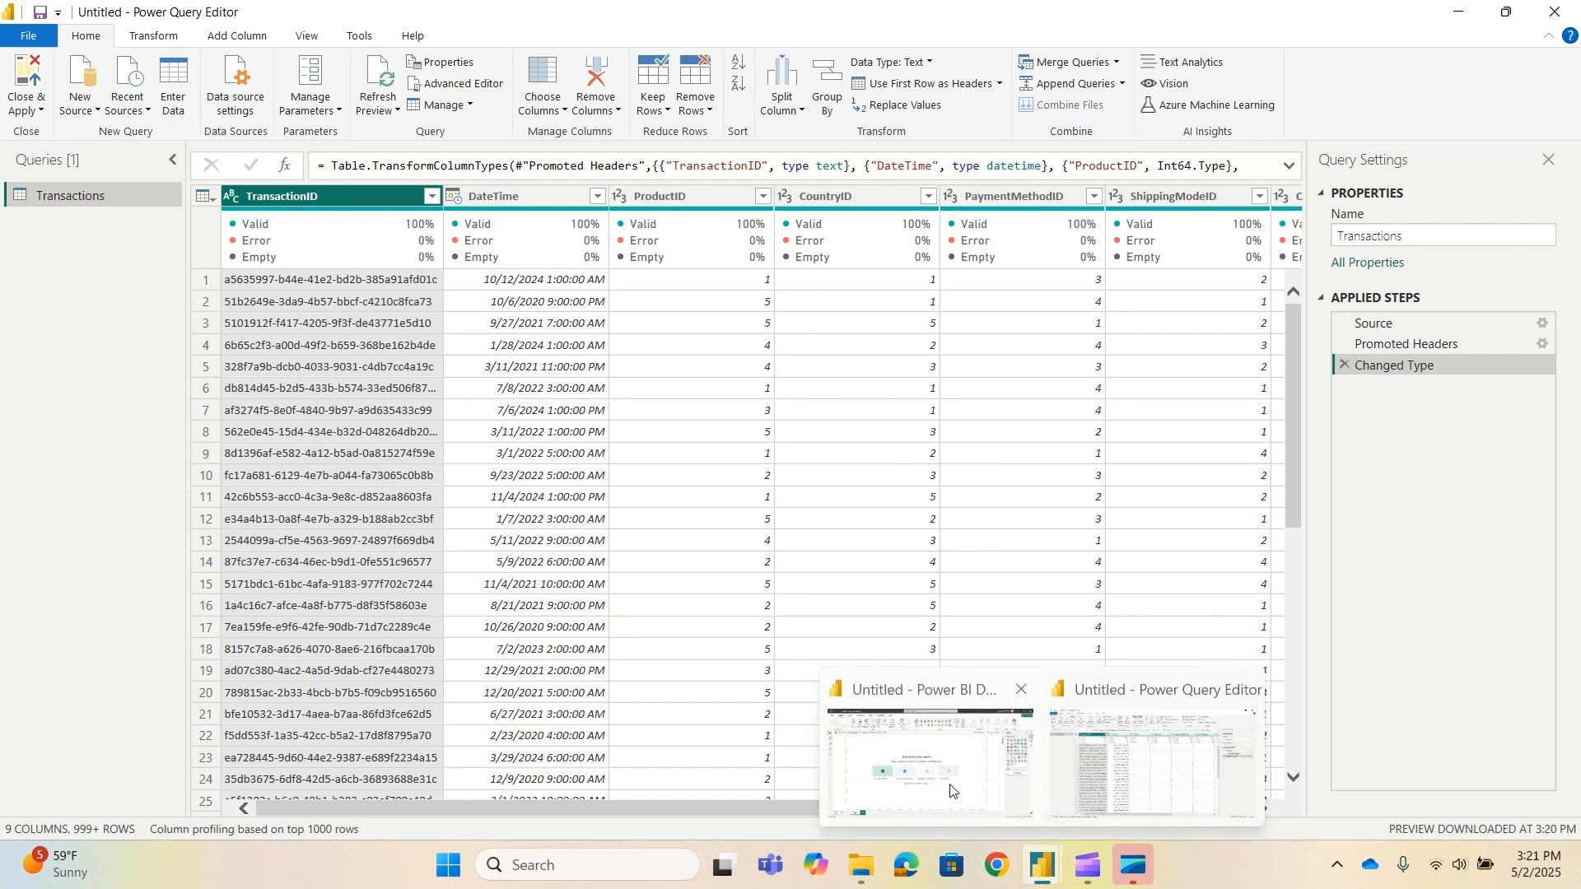
mouse_move(949, 789)
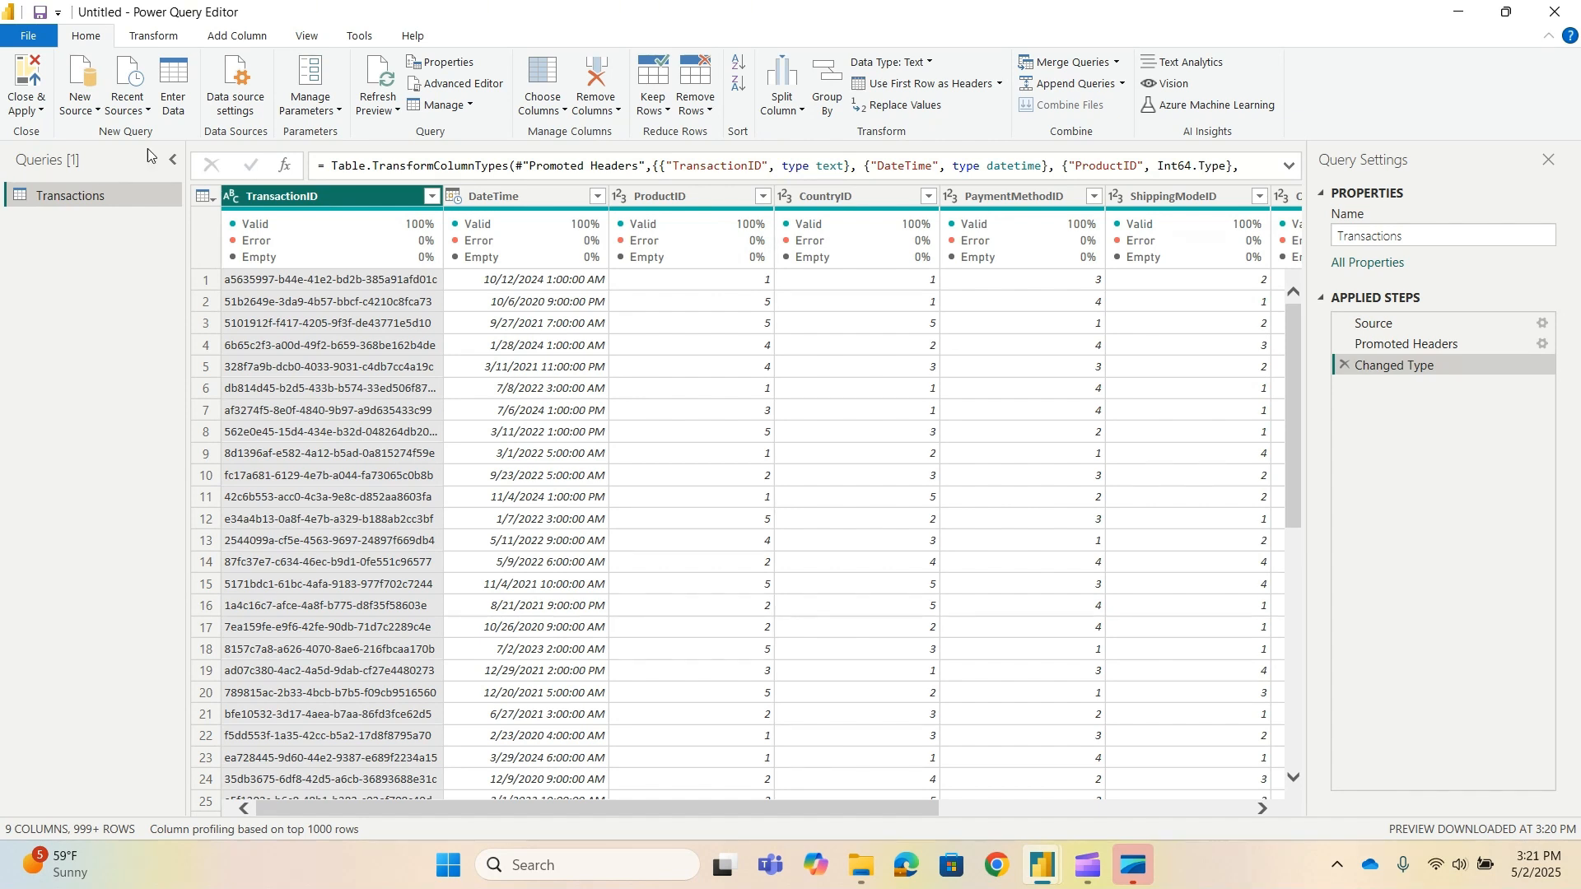
Add Countries.csv from the Supply Chain Data folder as a new text/CSV source query.
click(93, 108)
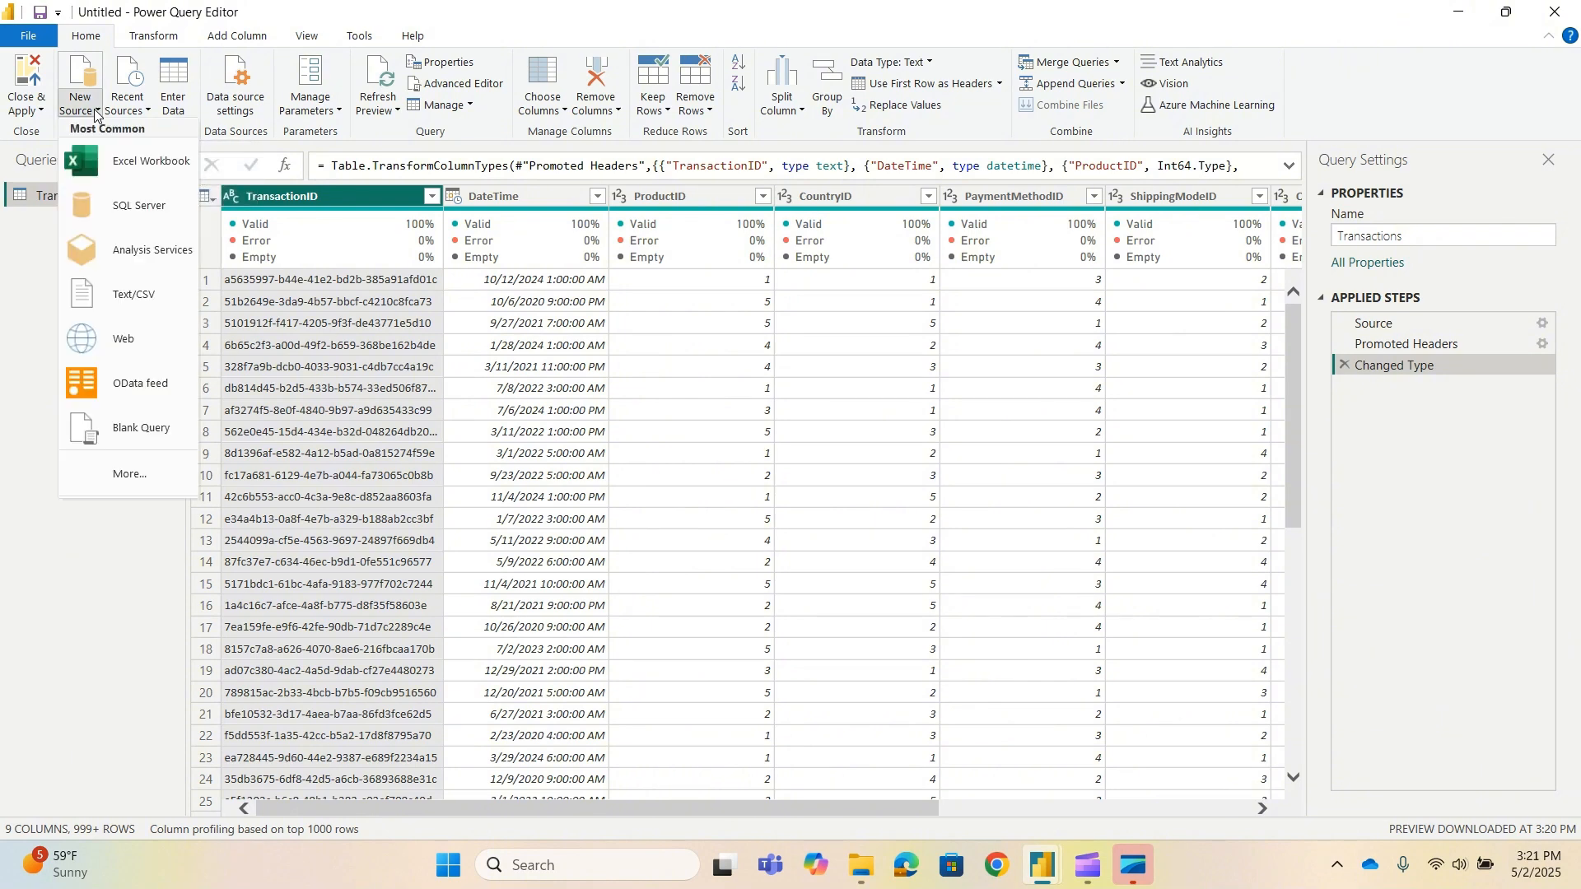
click(128, 311)
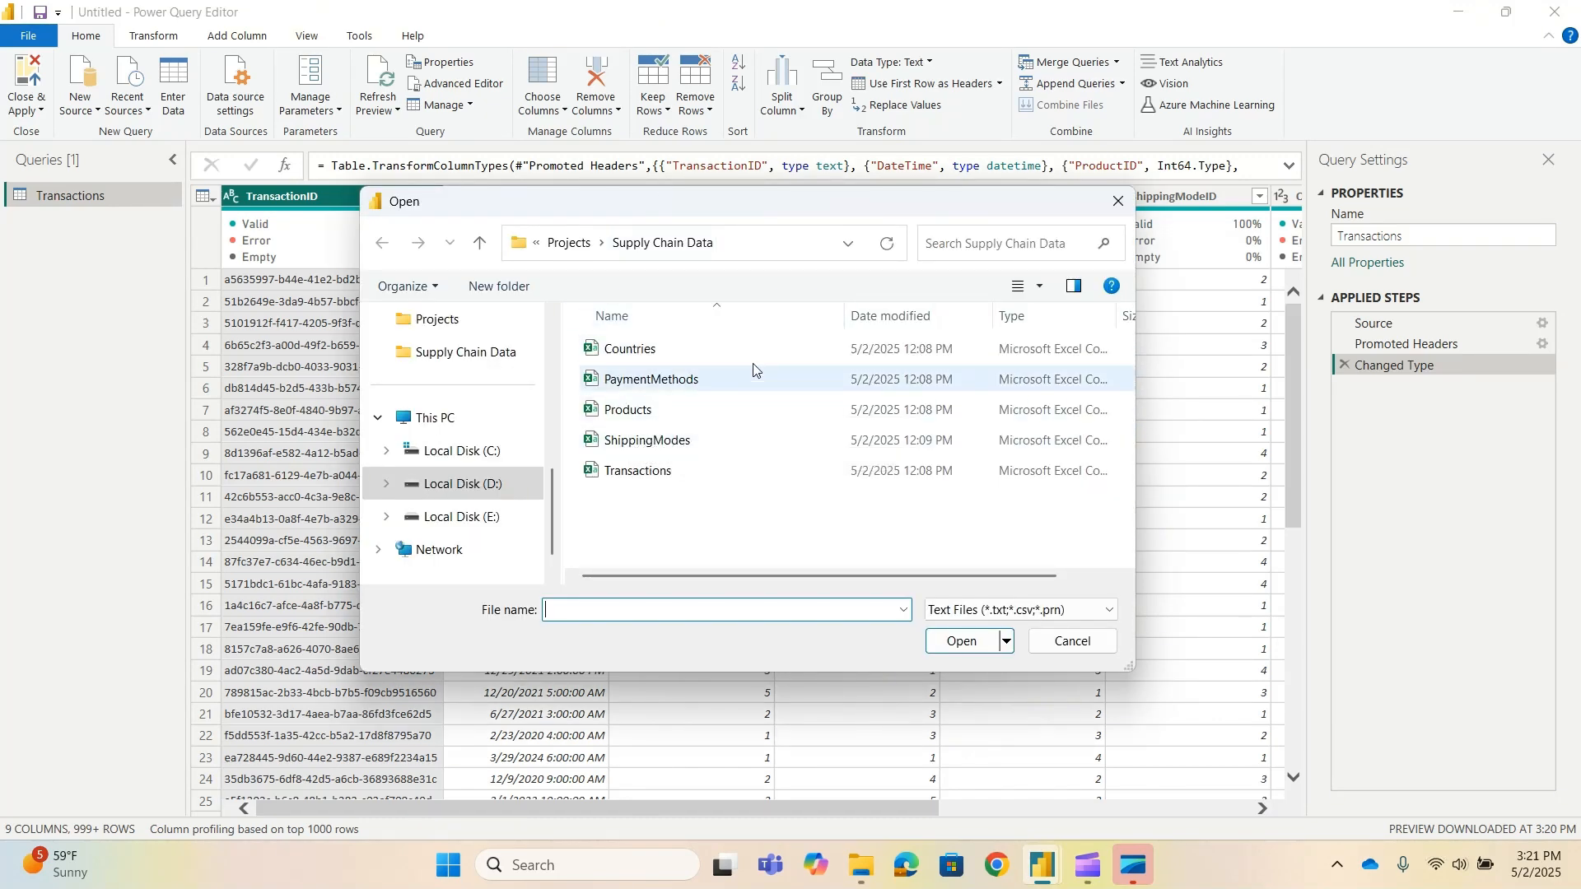
click(659, 351)
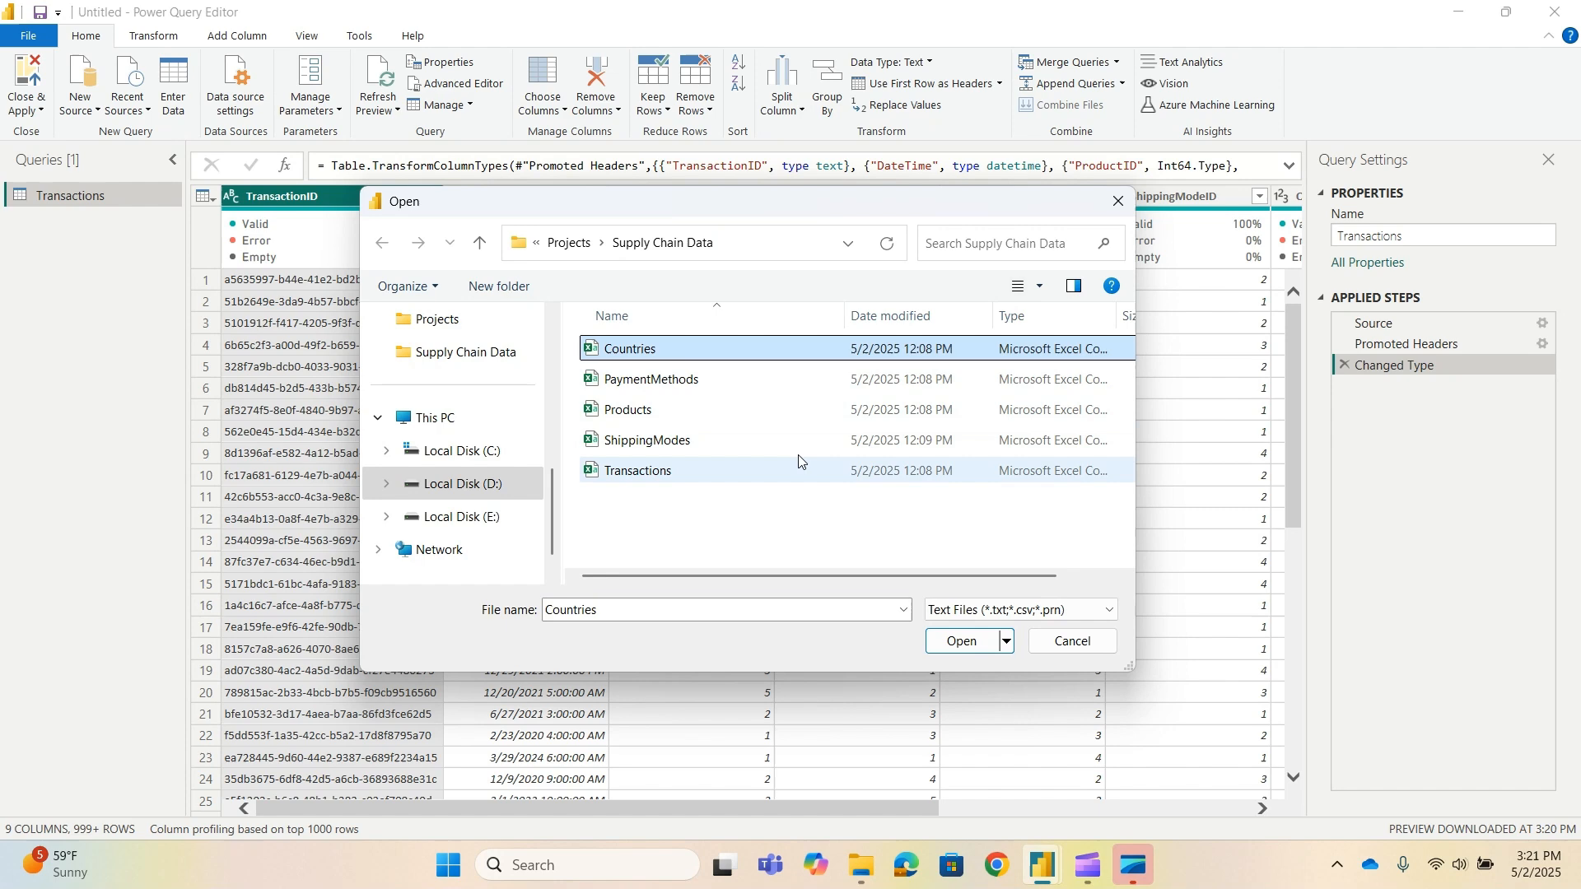
click(961, 643)
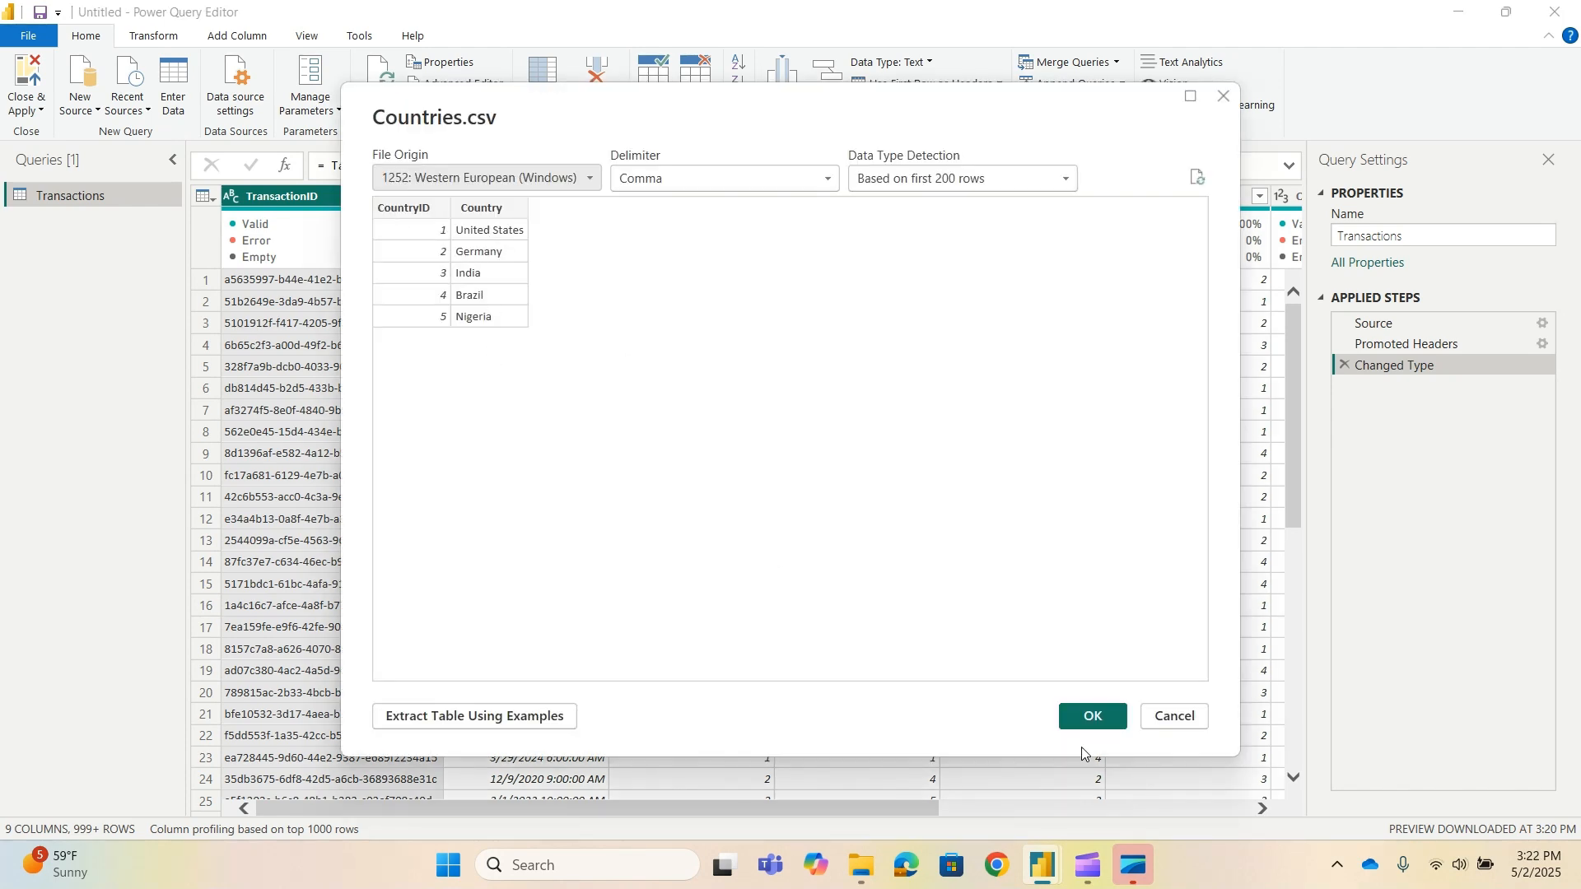
click(1093, 717)
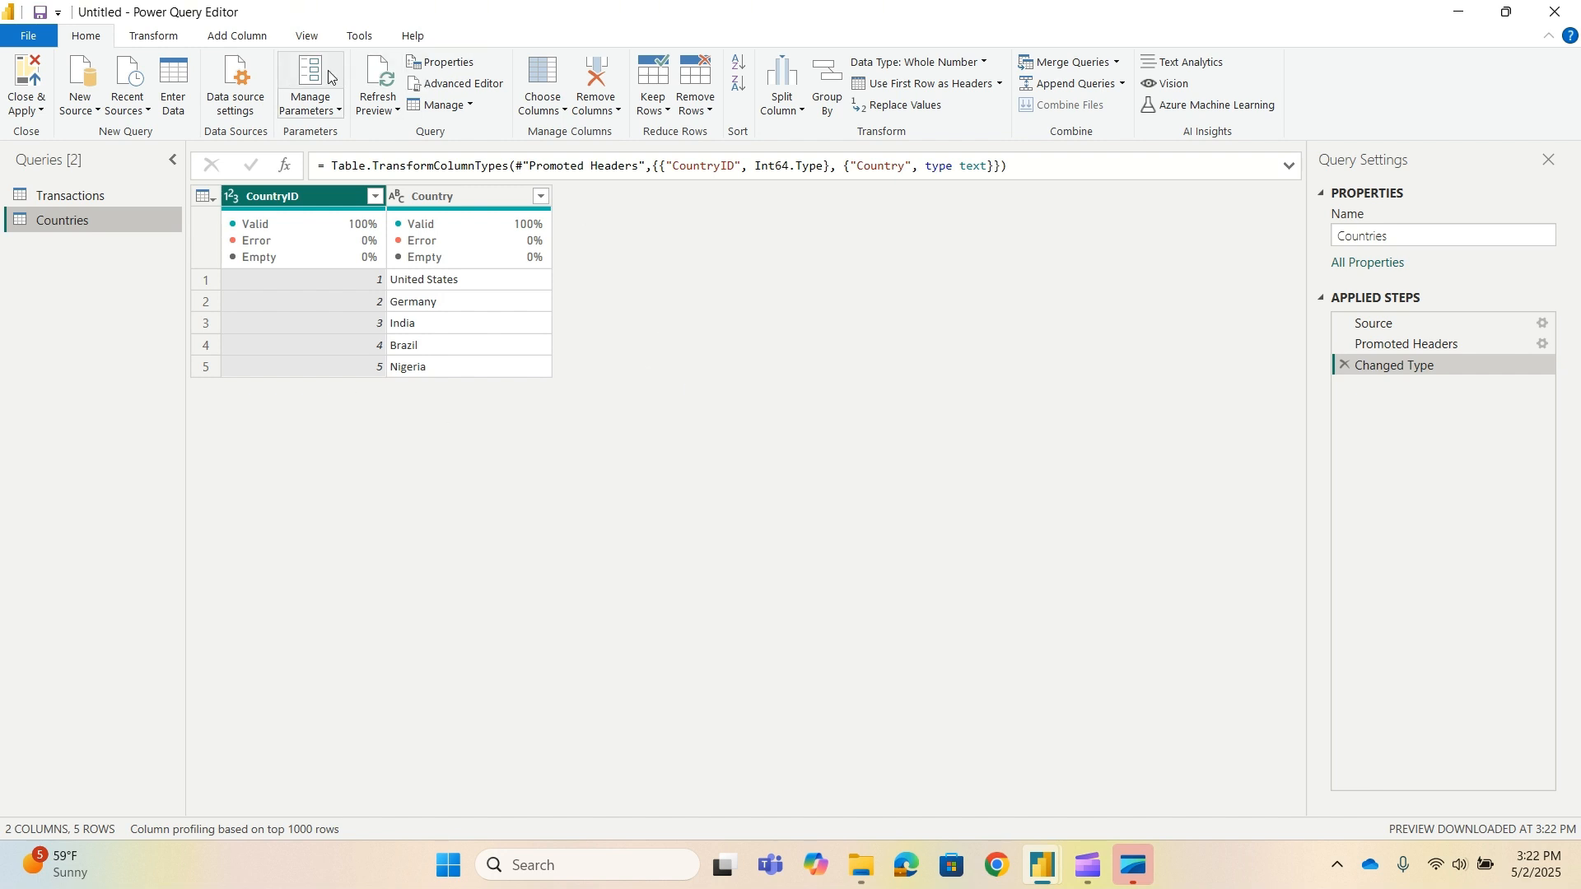
Add PaymentMethods.csv from the same folder as another text/CSV source query.
click(93, 114)
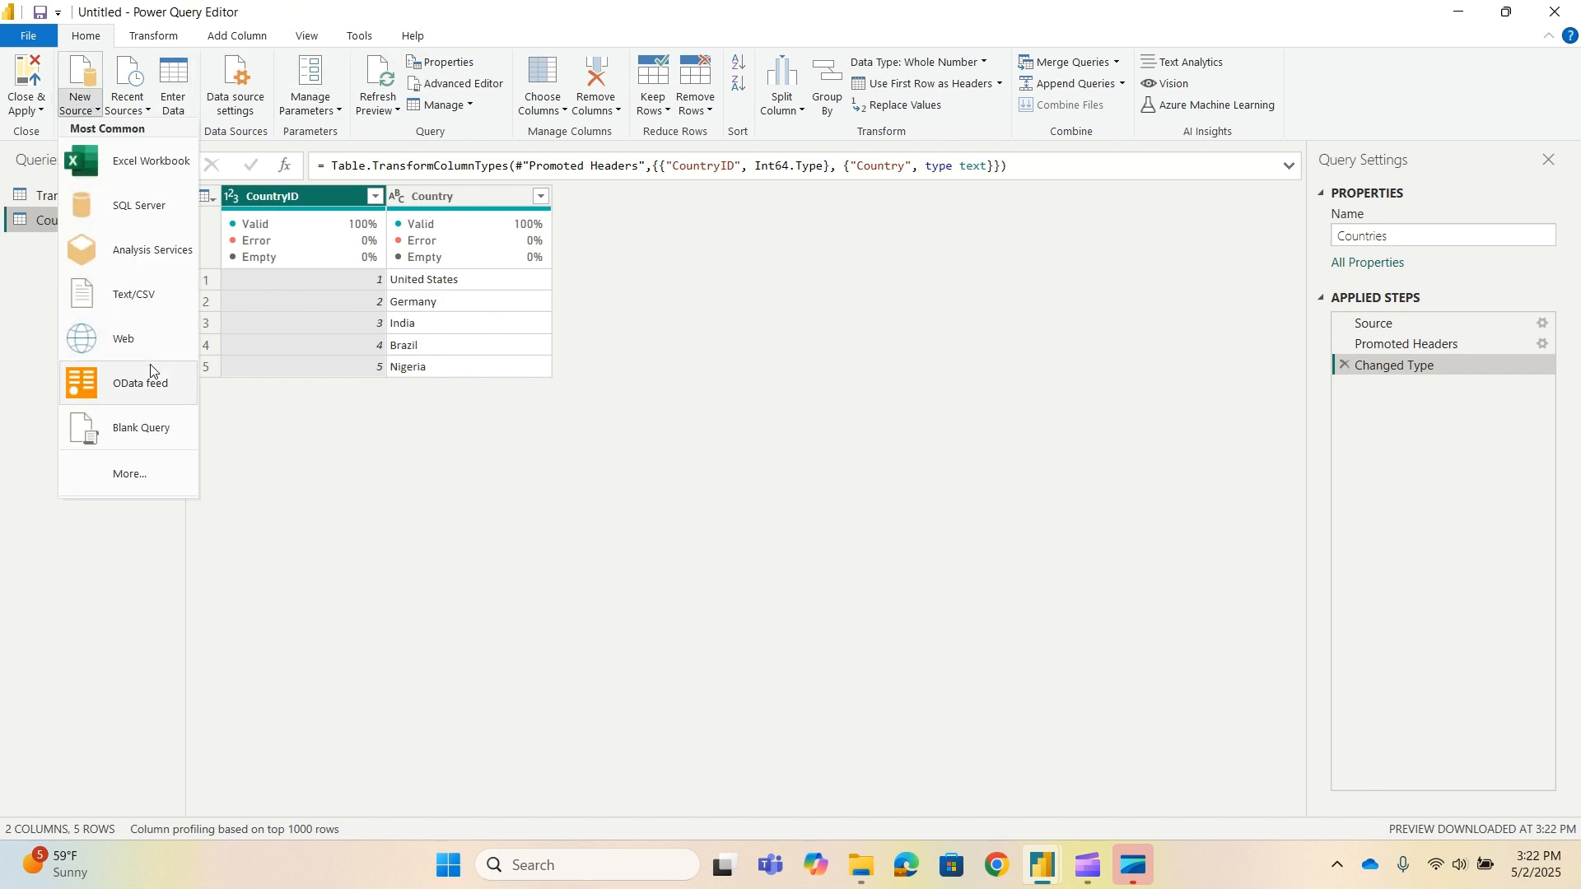
click(141, 290)
click(651, 380)
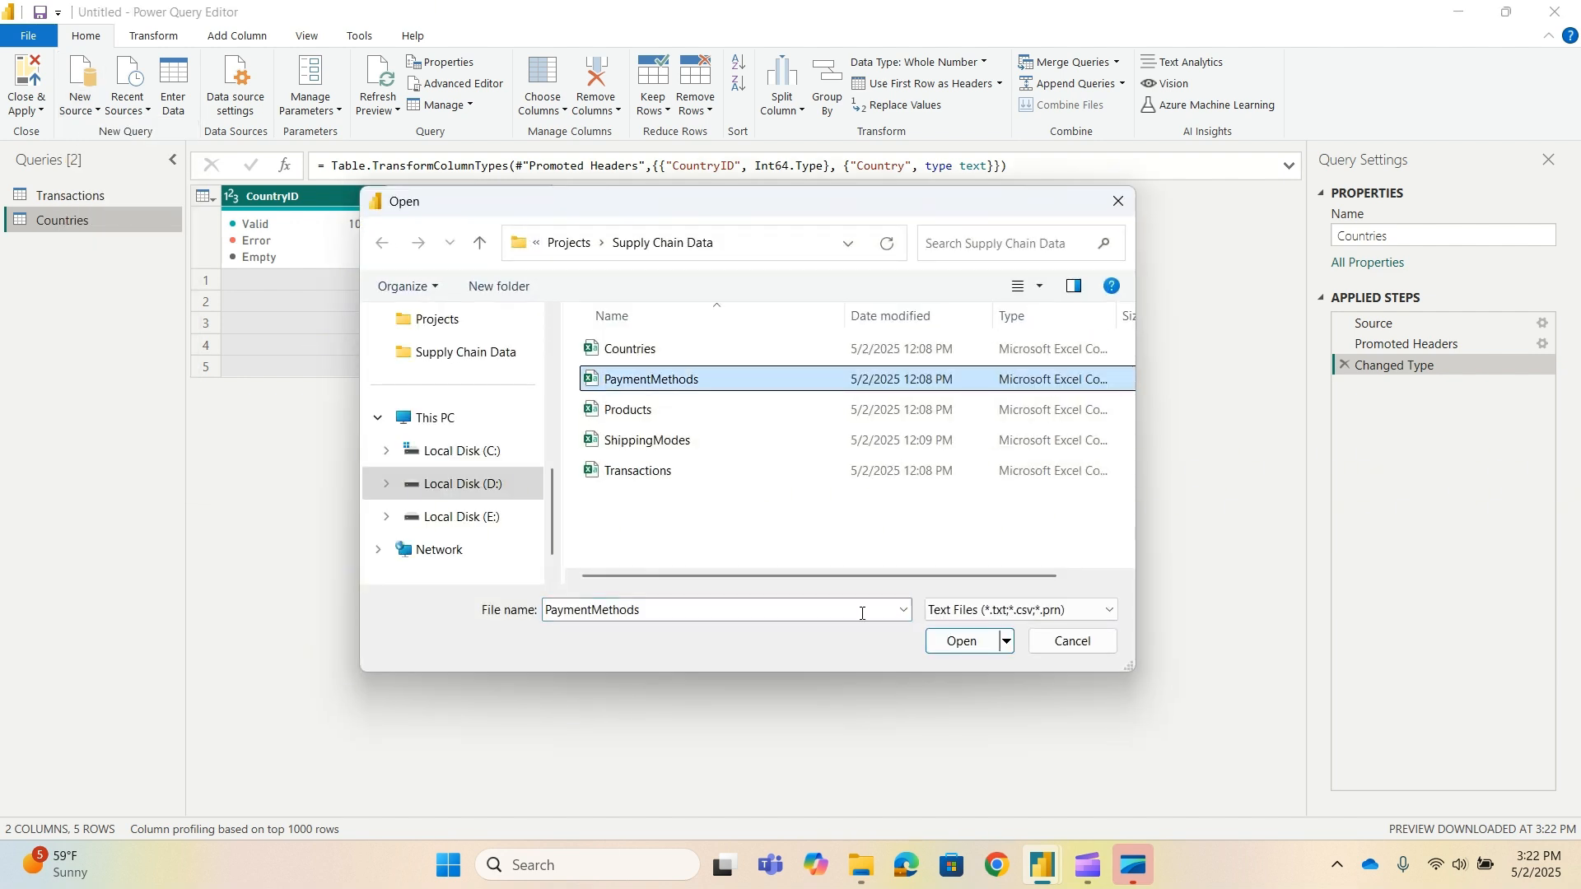
click(957, 637)
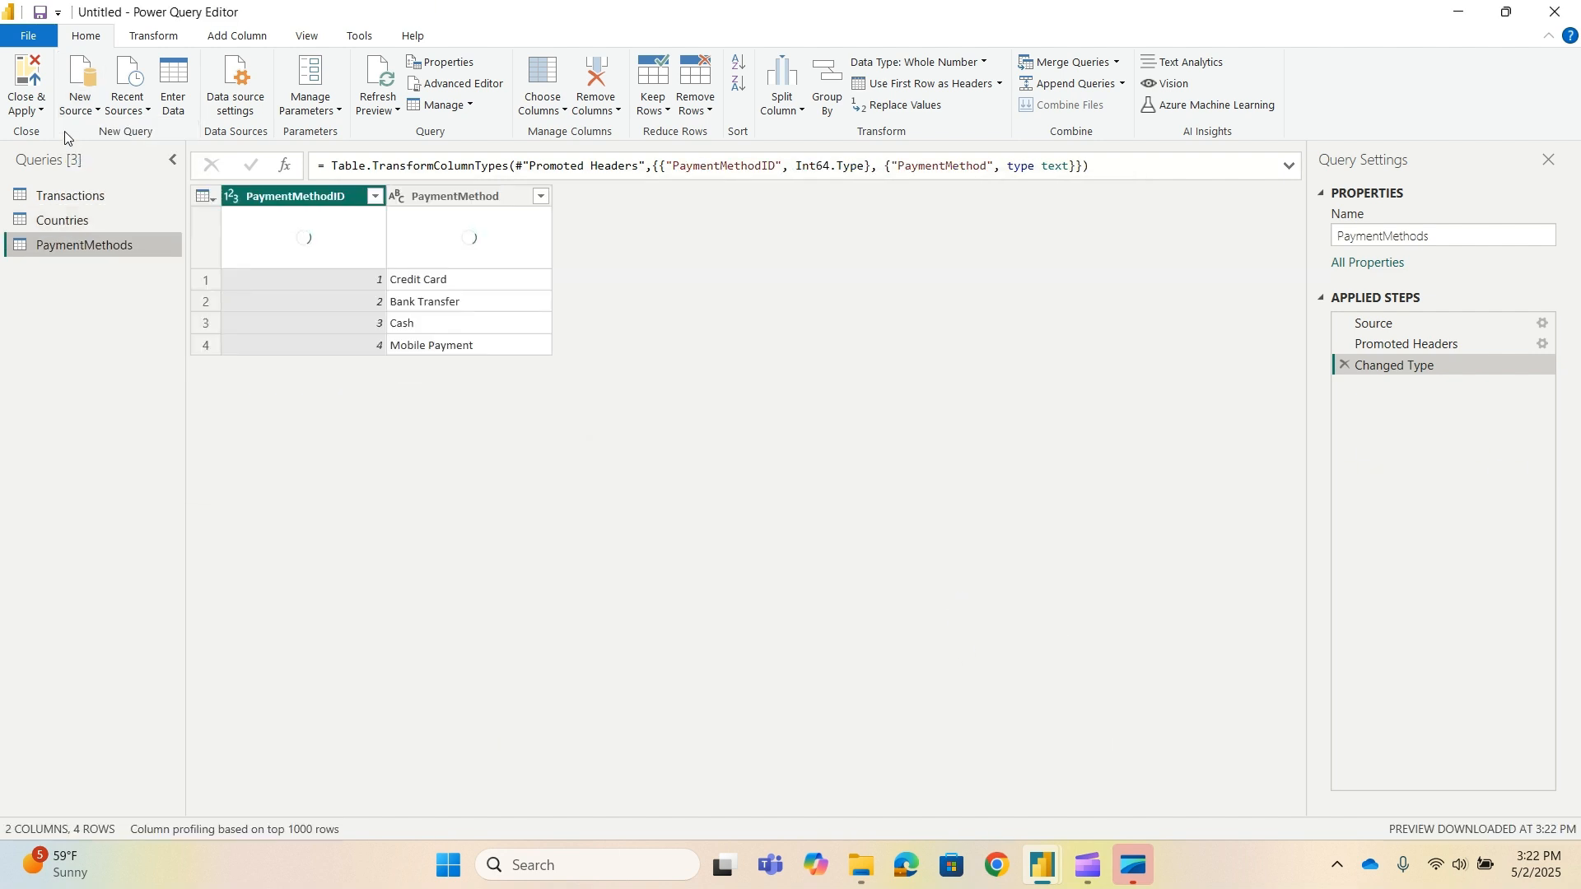
Import Products.csv from the Supply Chain Data folder as a further query.
click(80, 97)
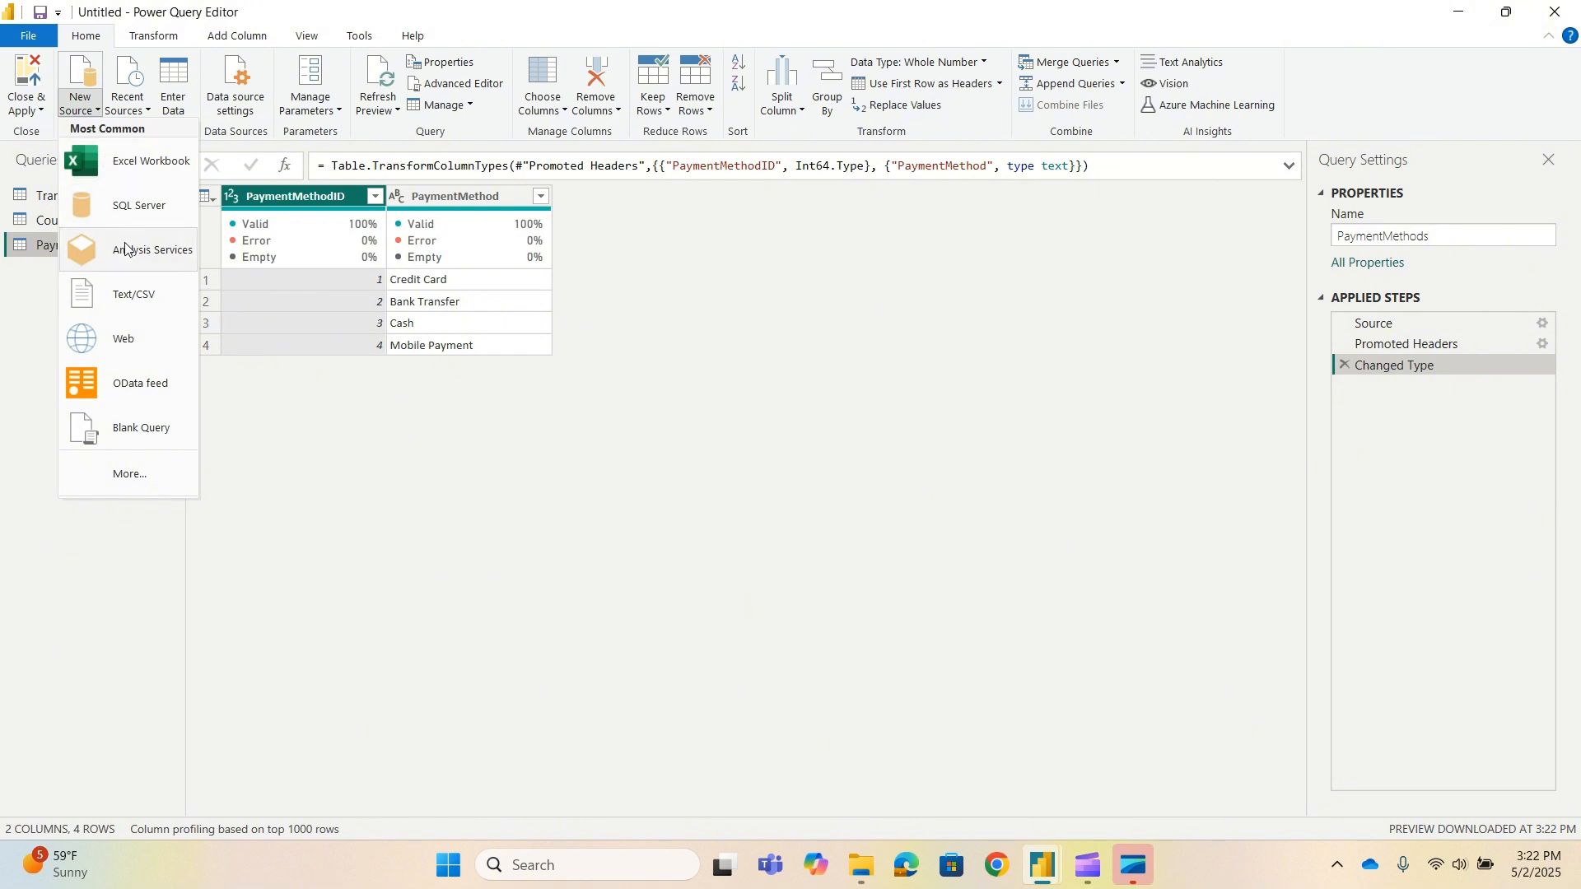
click(132, 295)
click(642, 412)
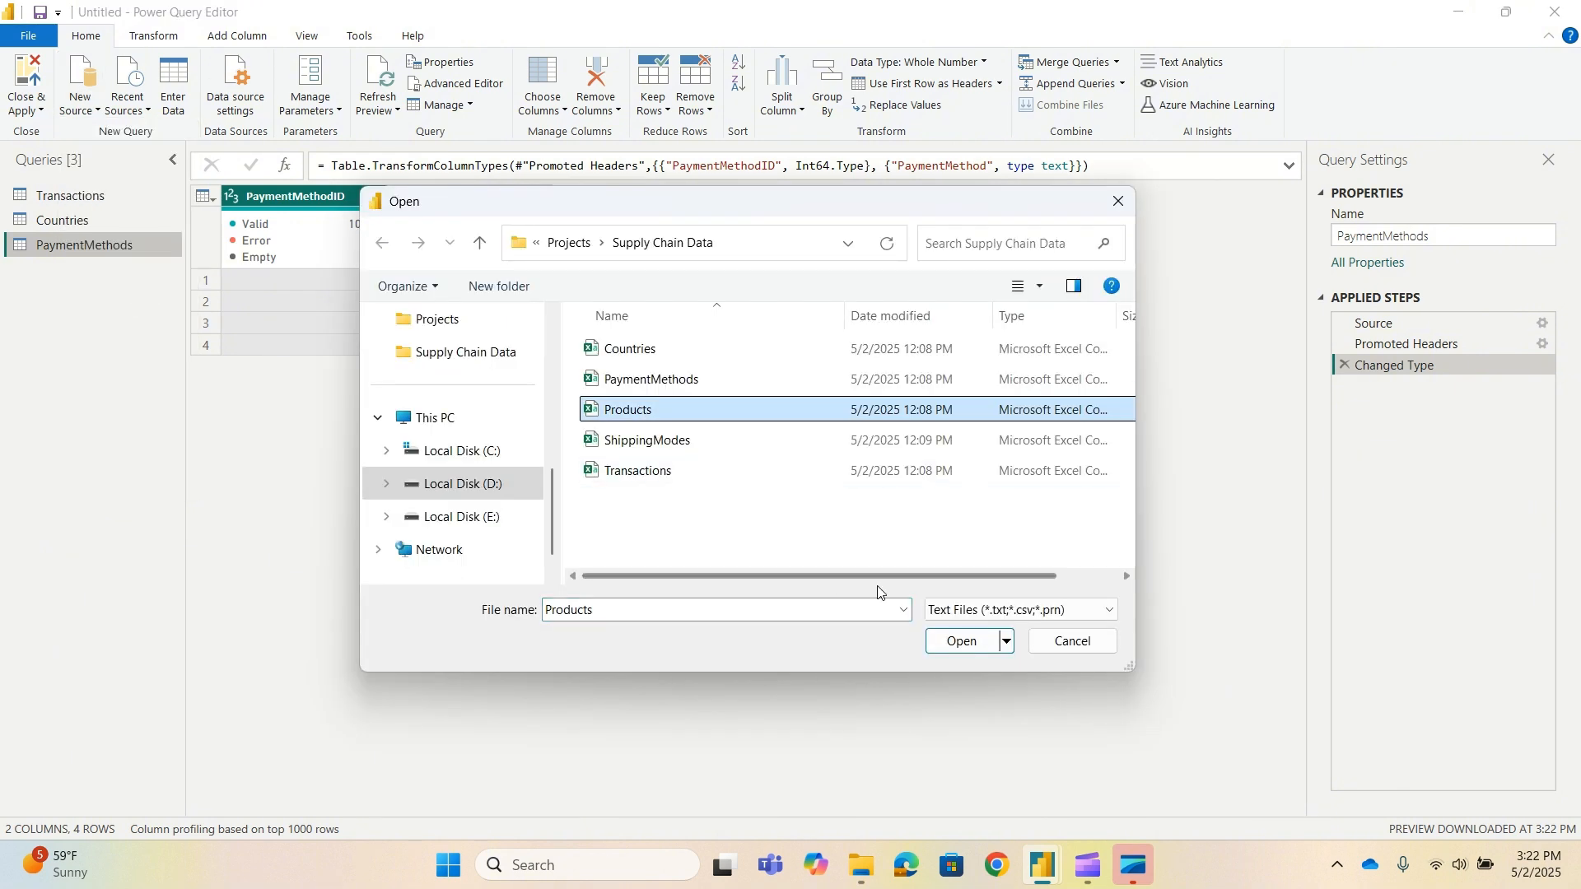
click(960, 641)
Import ShippingModes.csv from the Supply Chain Data folder as a new query with the default CSV settings.
click(80, 97)
click(140, 298)
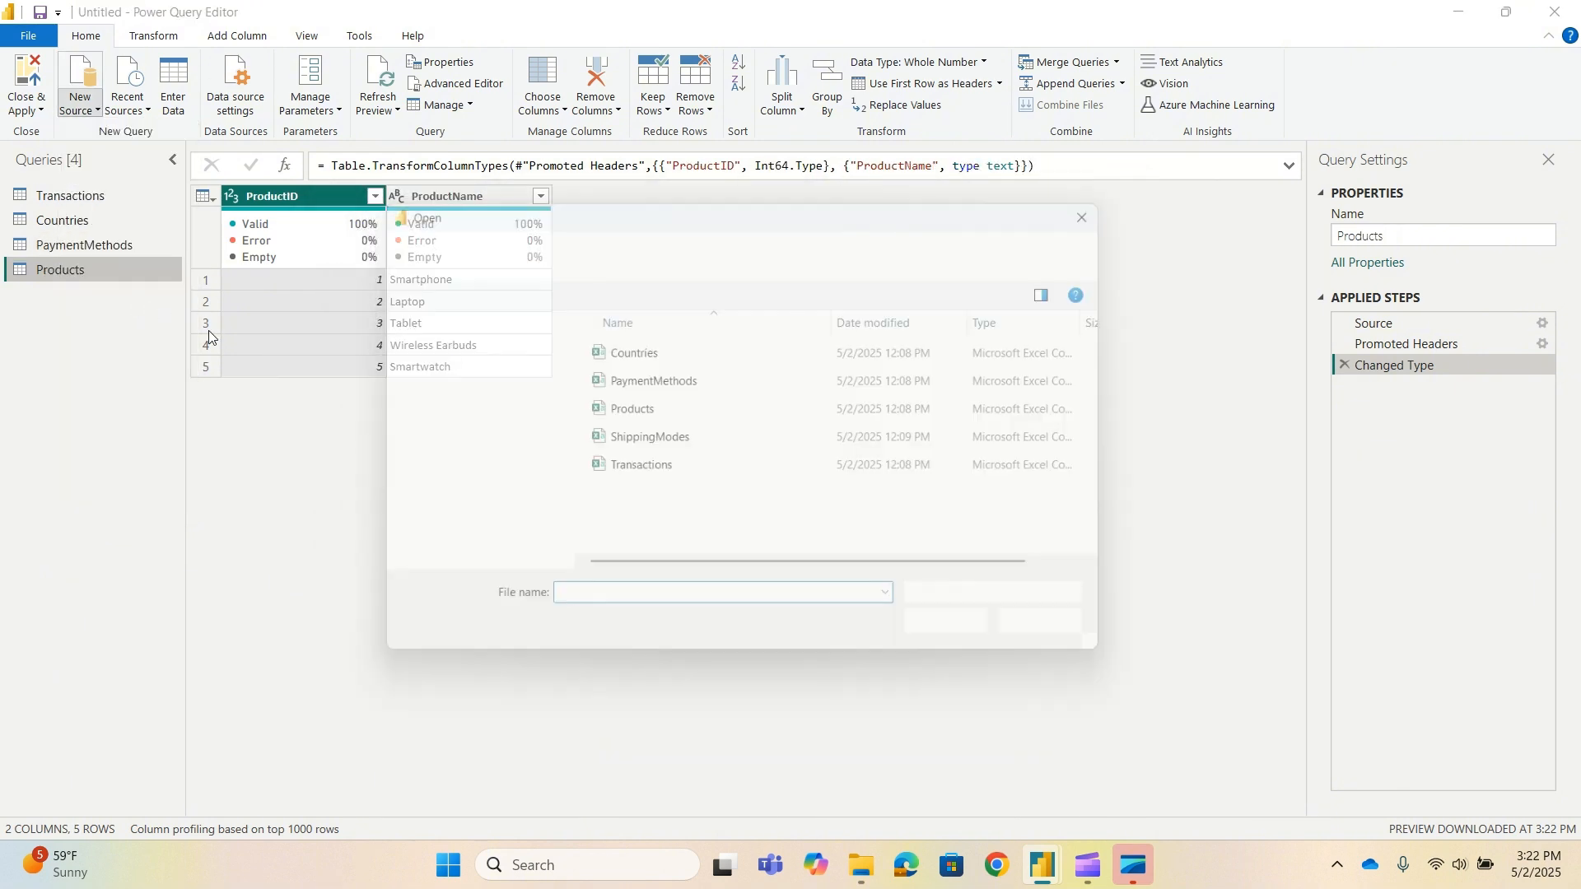
click(700, 441)
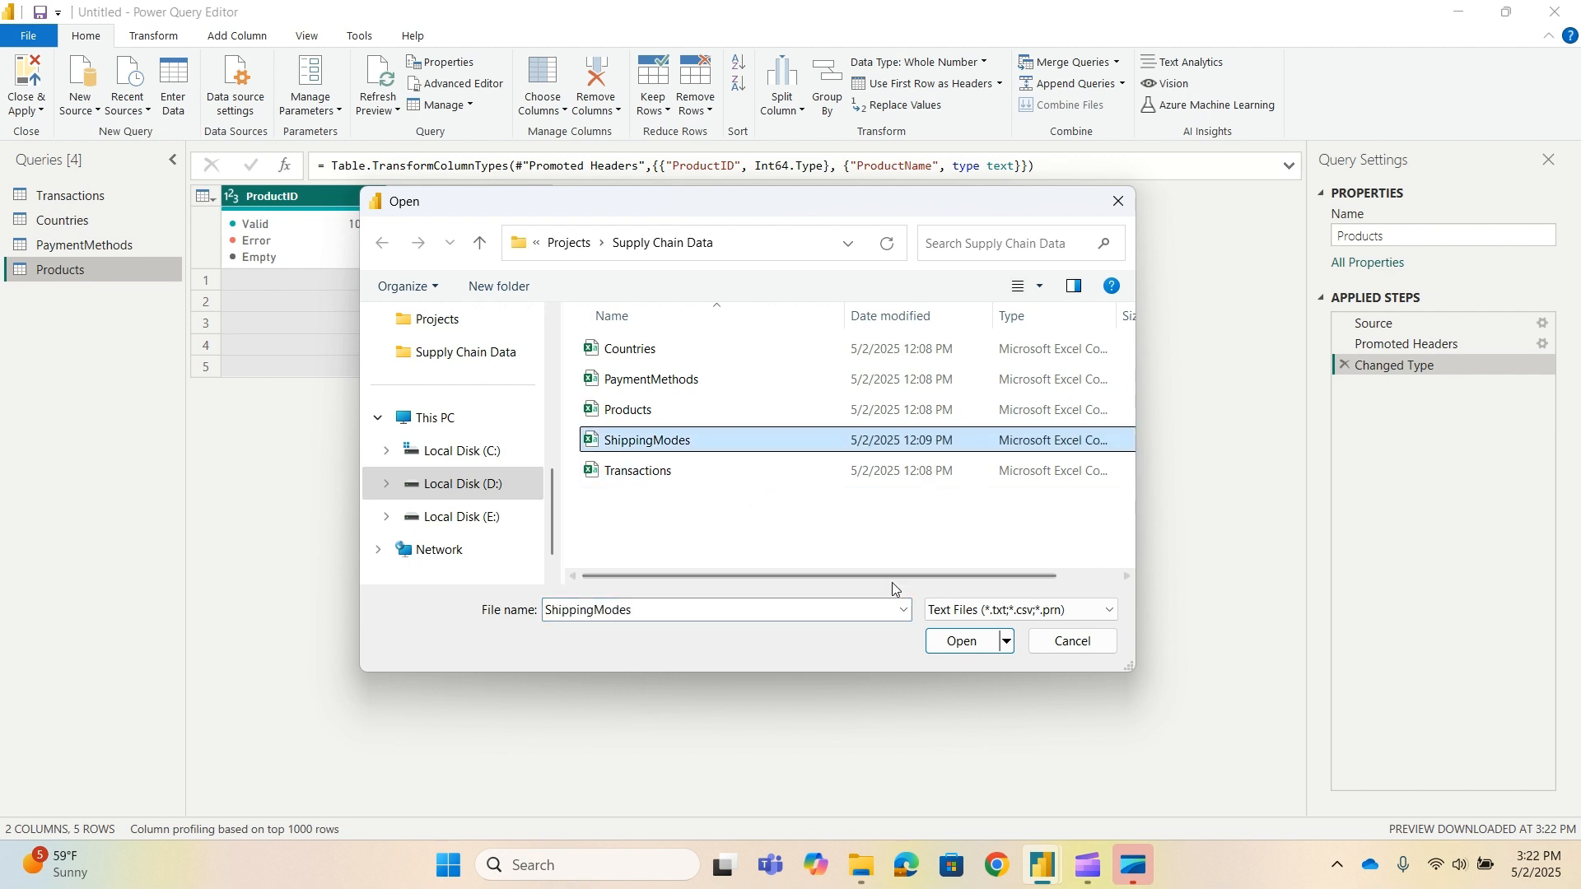
click(960, 641)
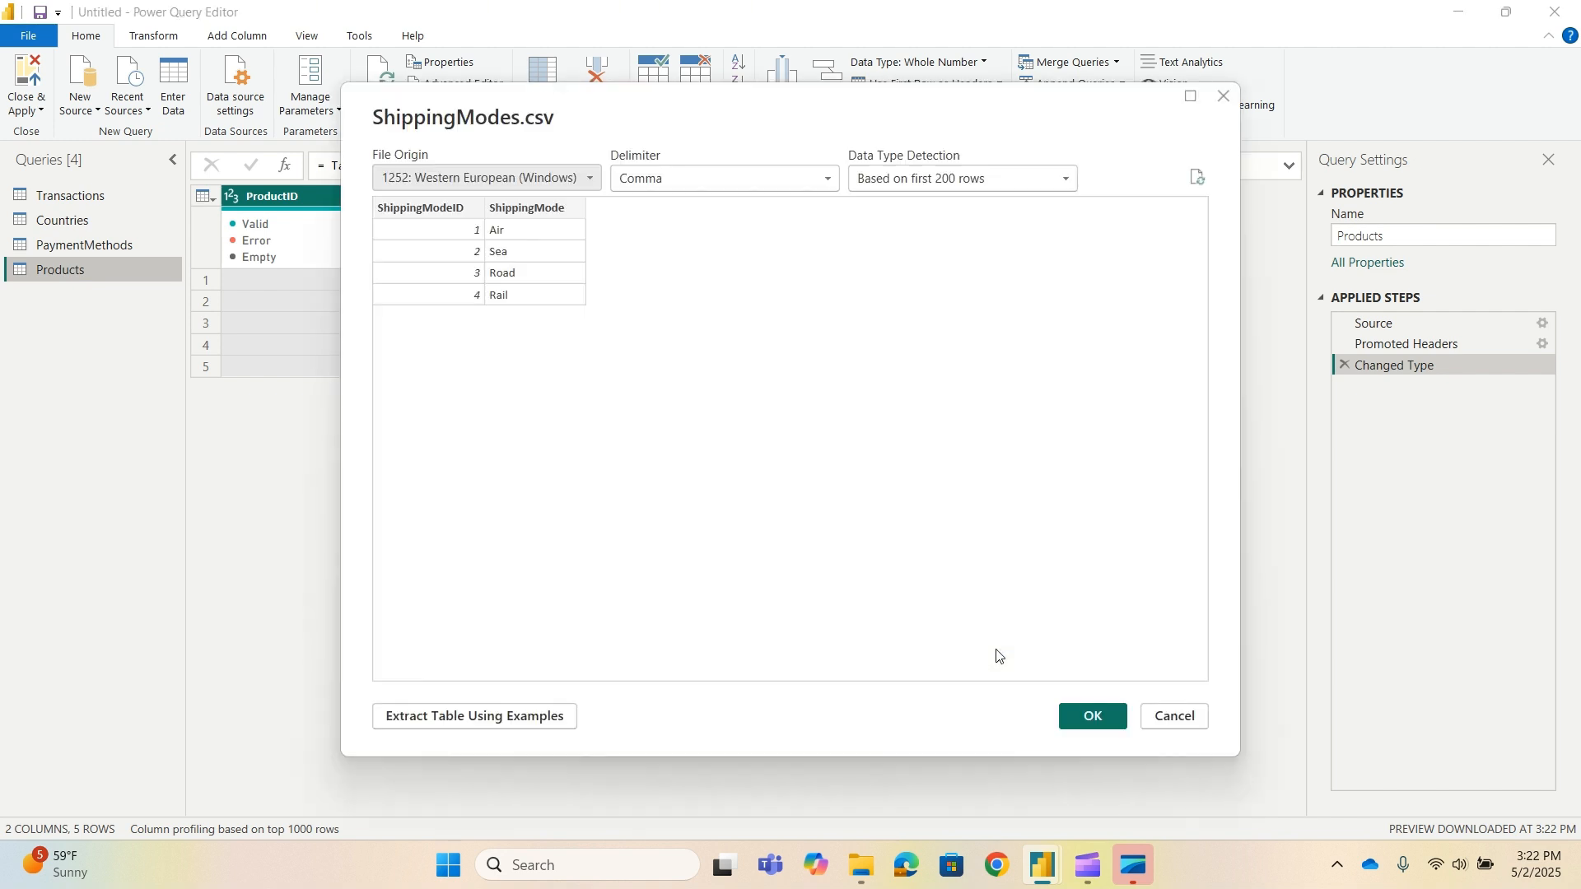
click(1095, 715)
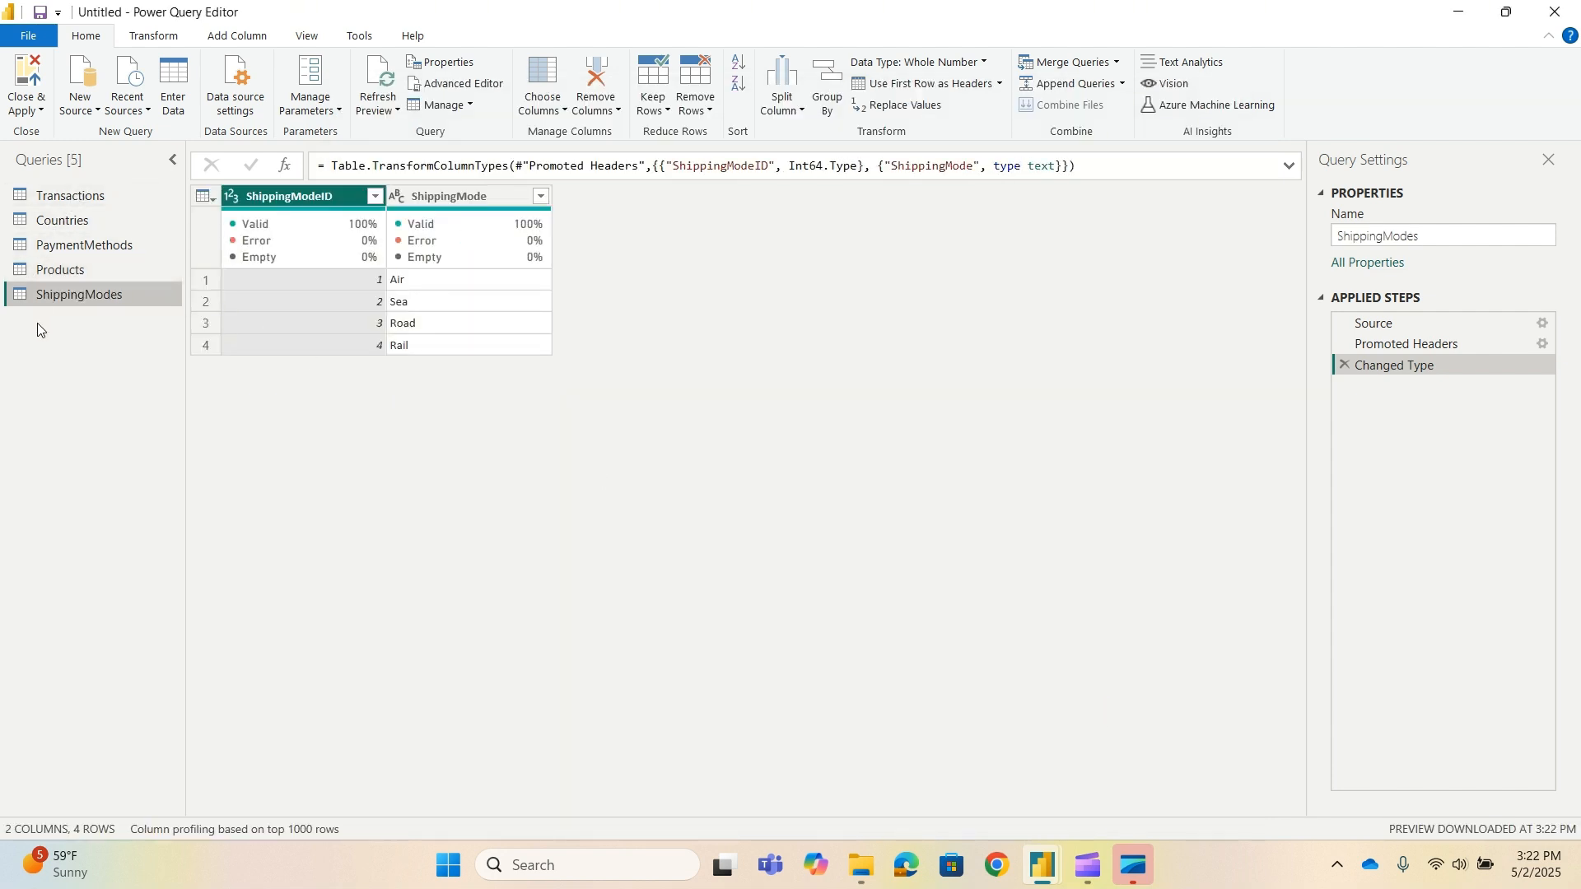
In the Transactions query, convert the ProductID and CountryID columns to Text, replacing their current type conversions.
click(79, 194)
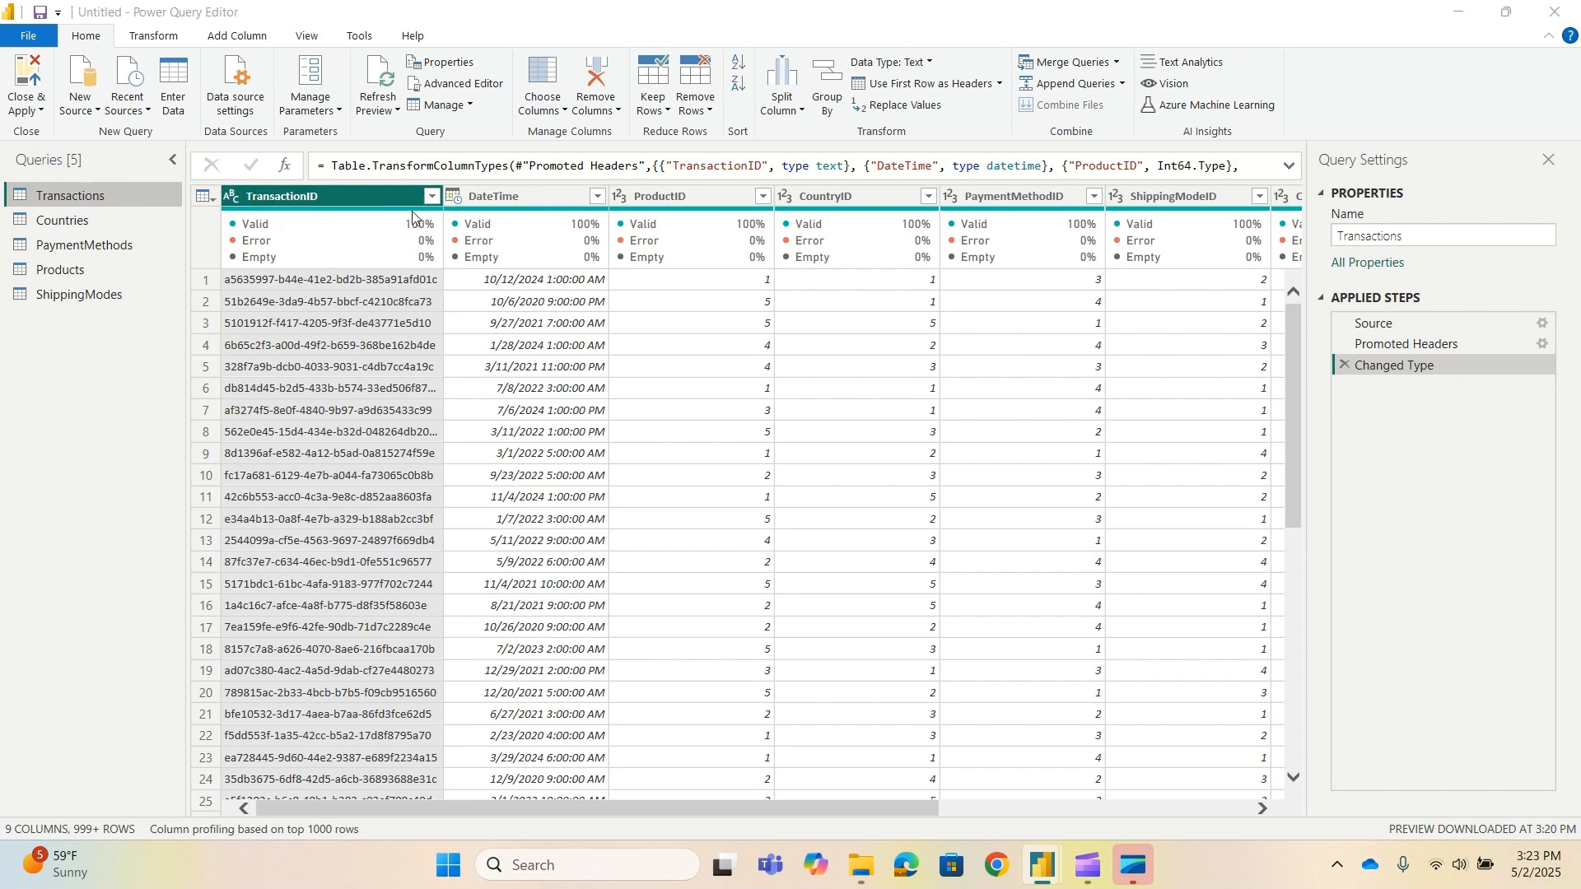
mouse_move(570, 216)
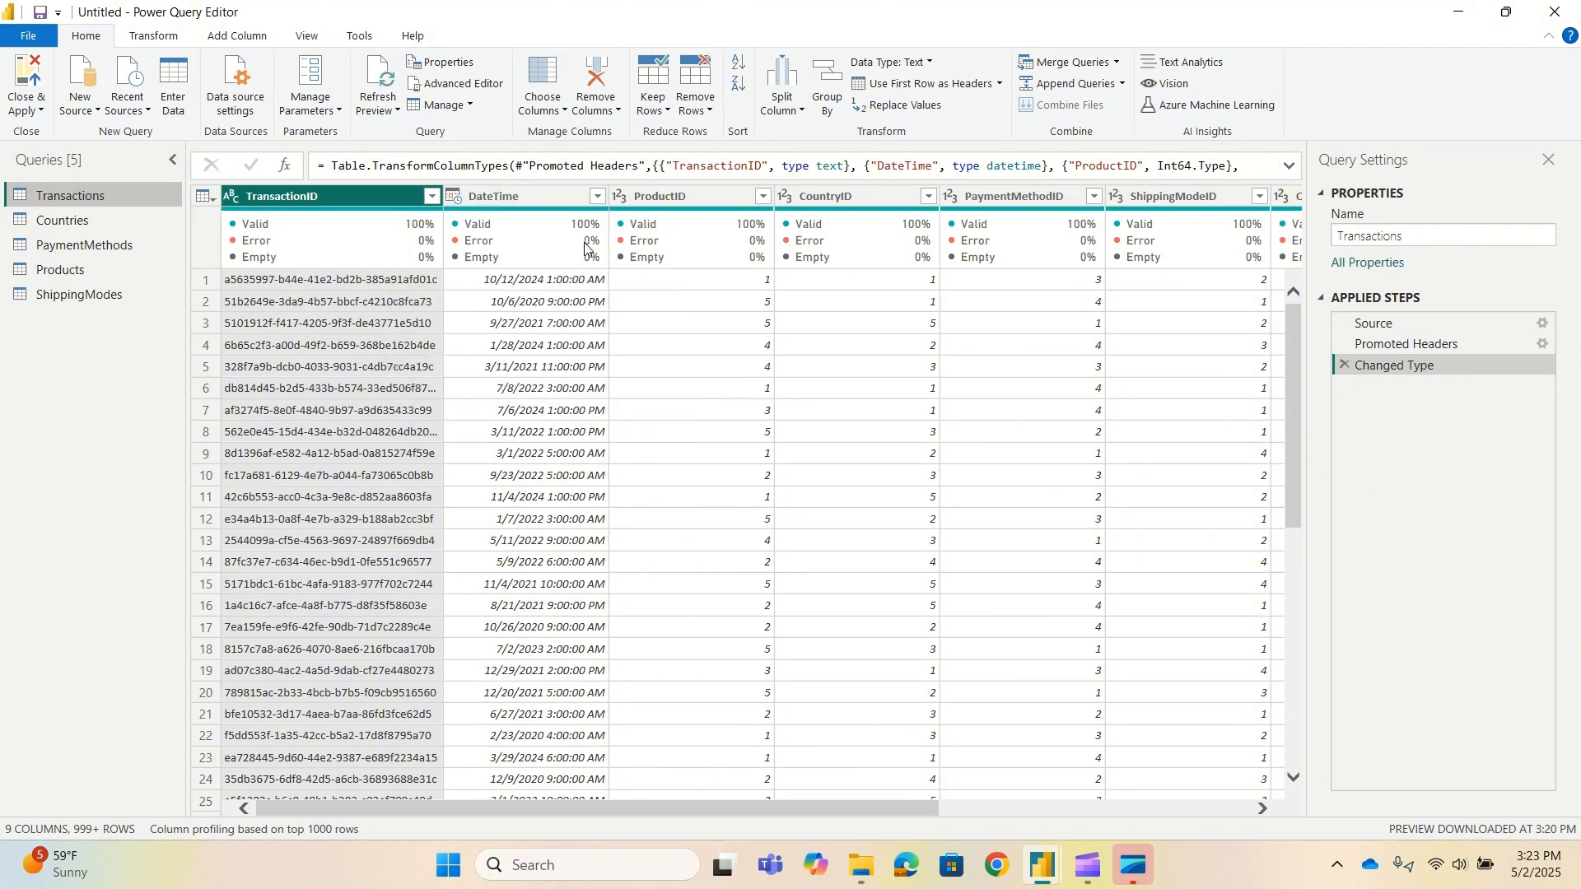
click(635, 208)
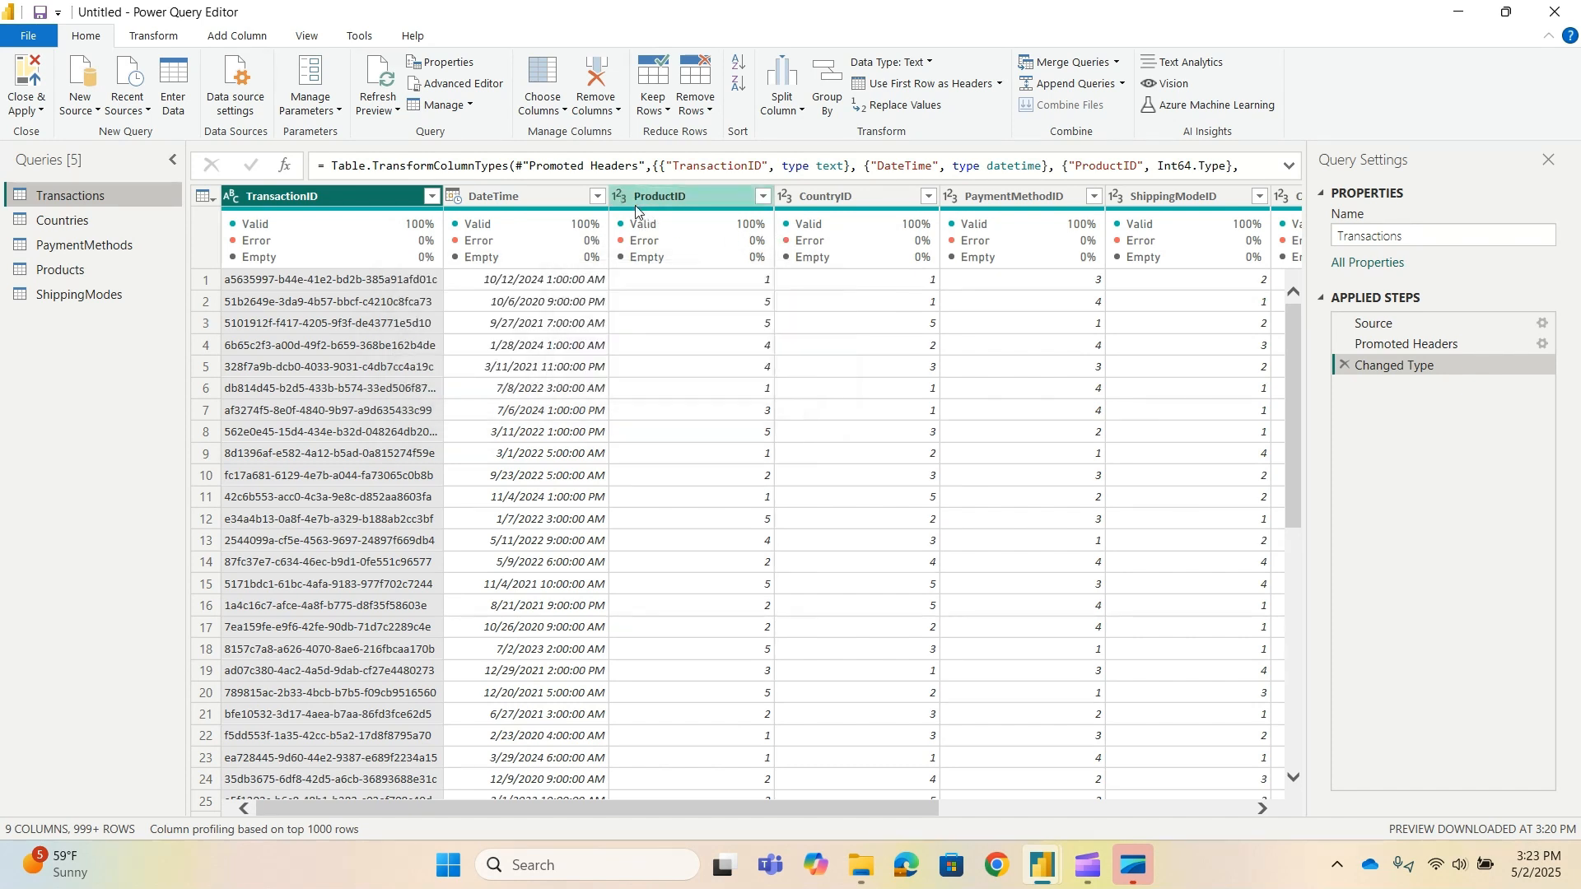
mouse_move(658, 226)
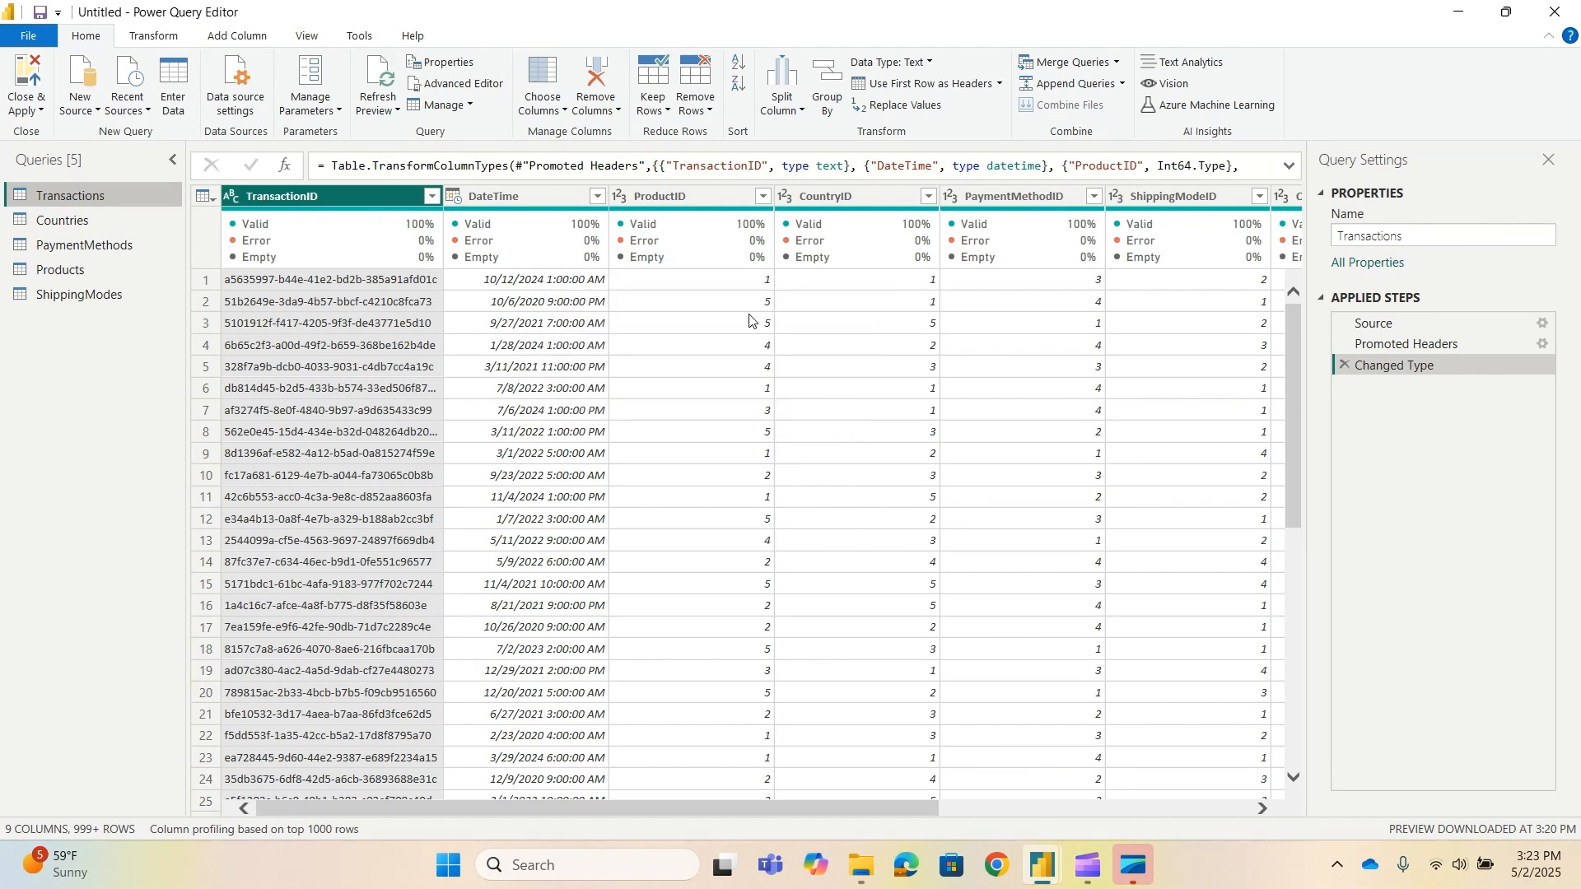
click(621, 196)
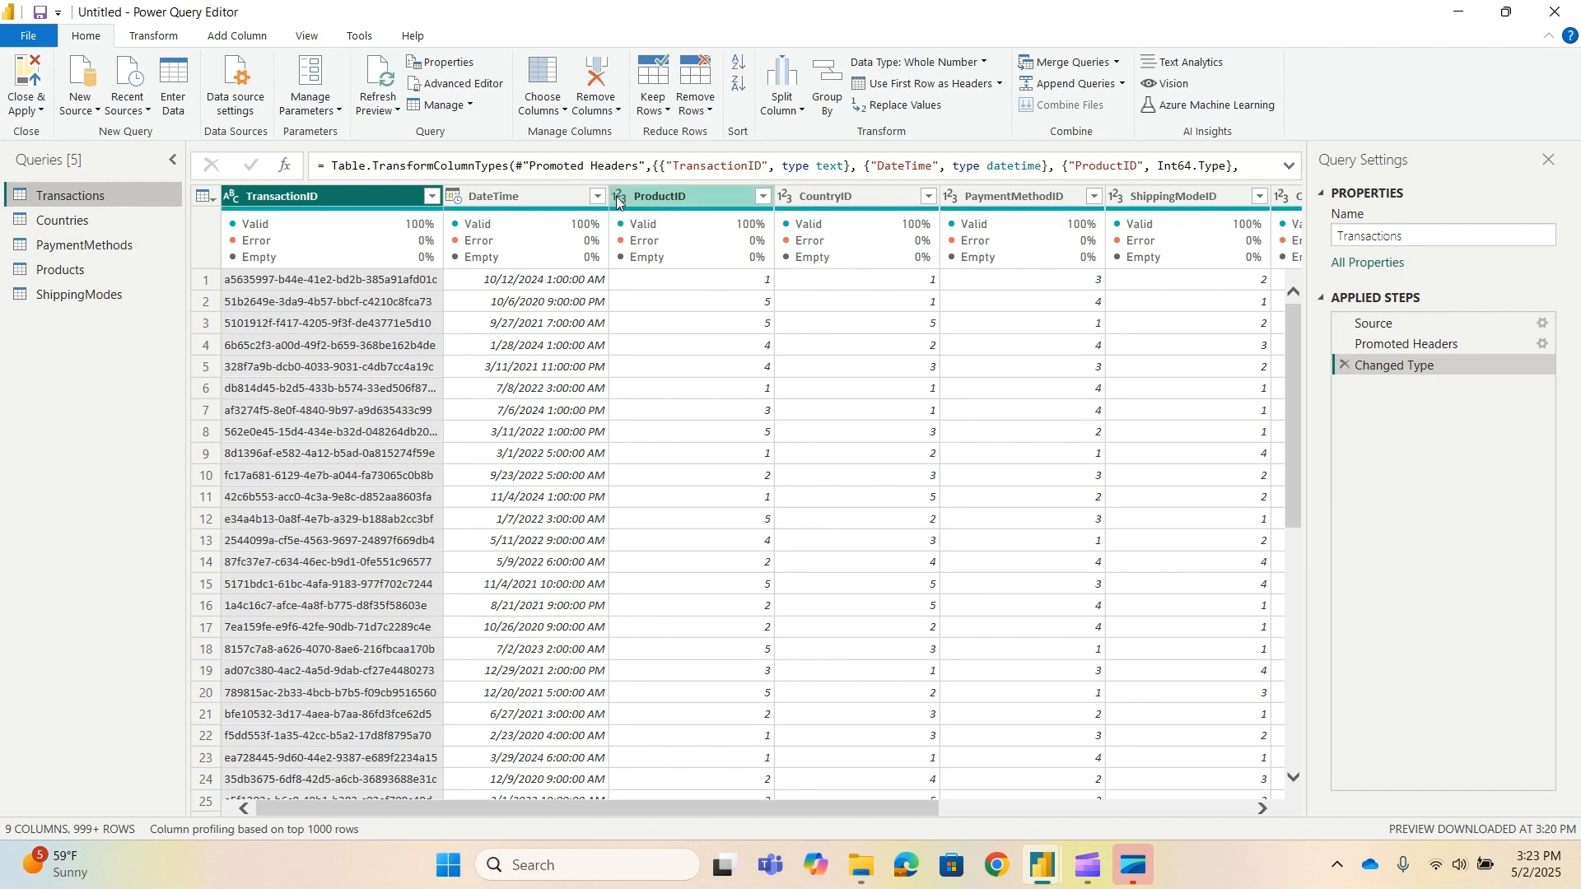
click(665, 422)
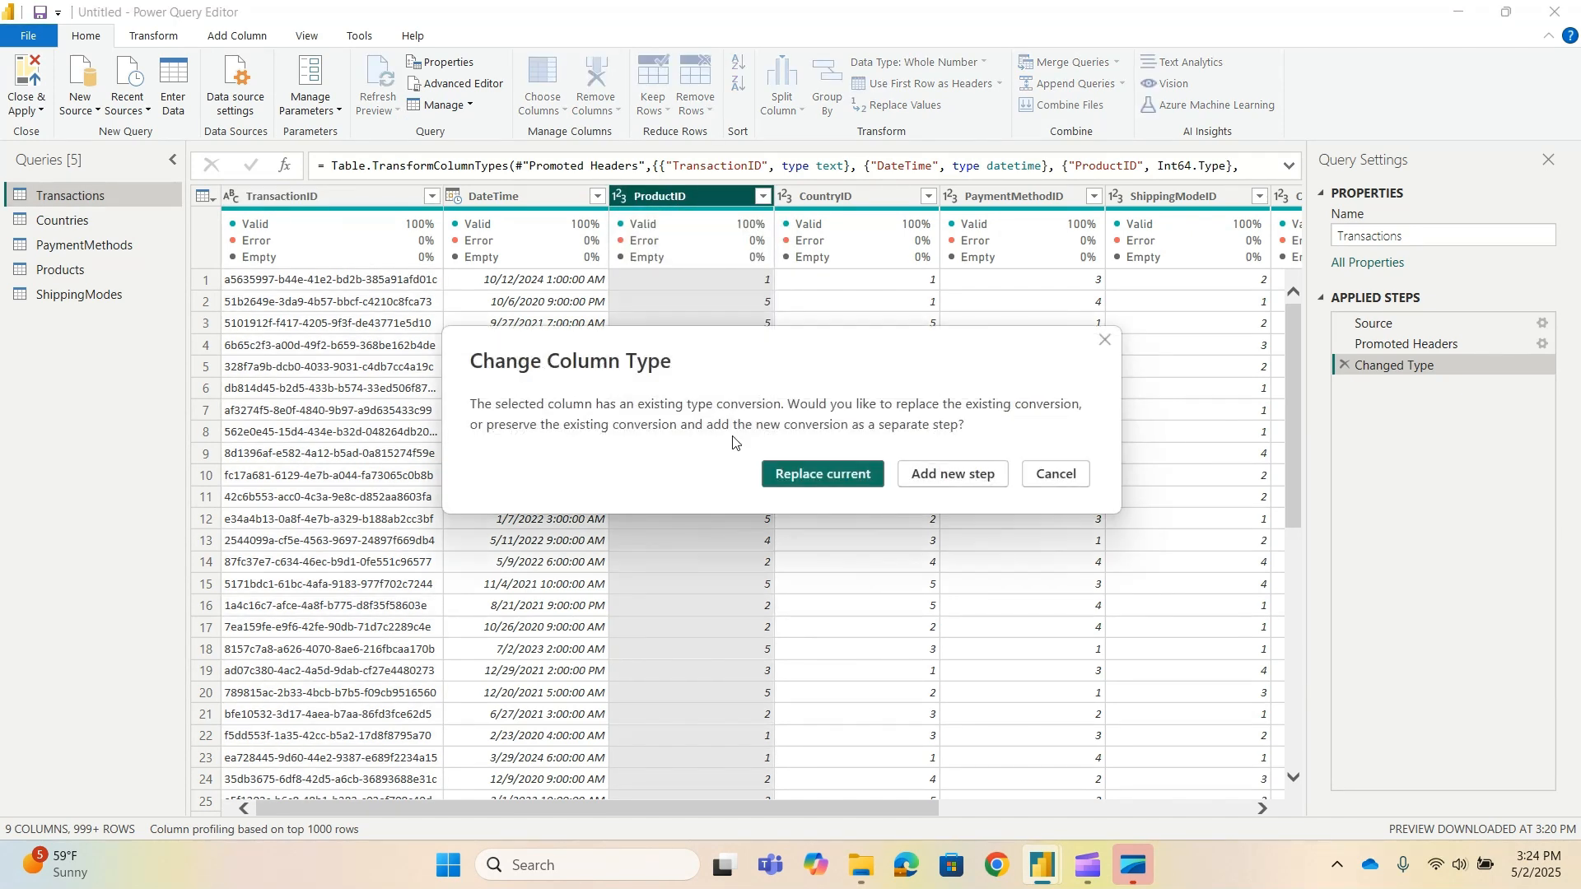
click(807, 471)
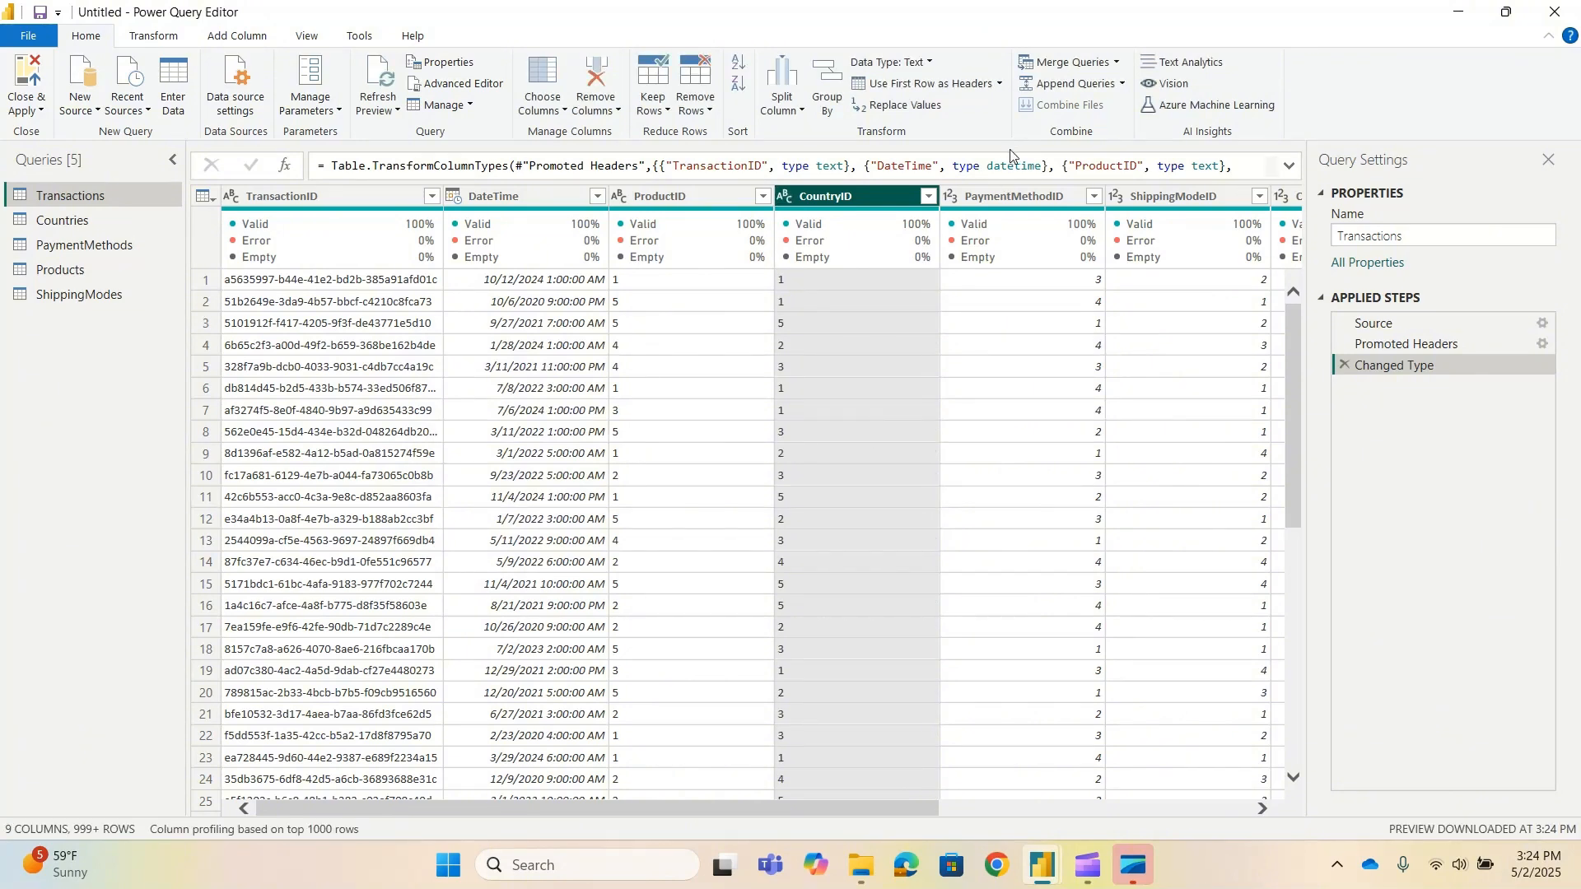
Convert the PaymentMethodID and ShippingModeID columns of Transactions to Text, replacing the existing type conversions.
click(951, 198)
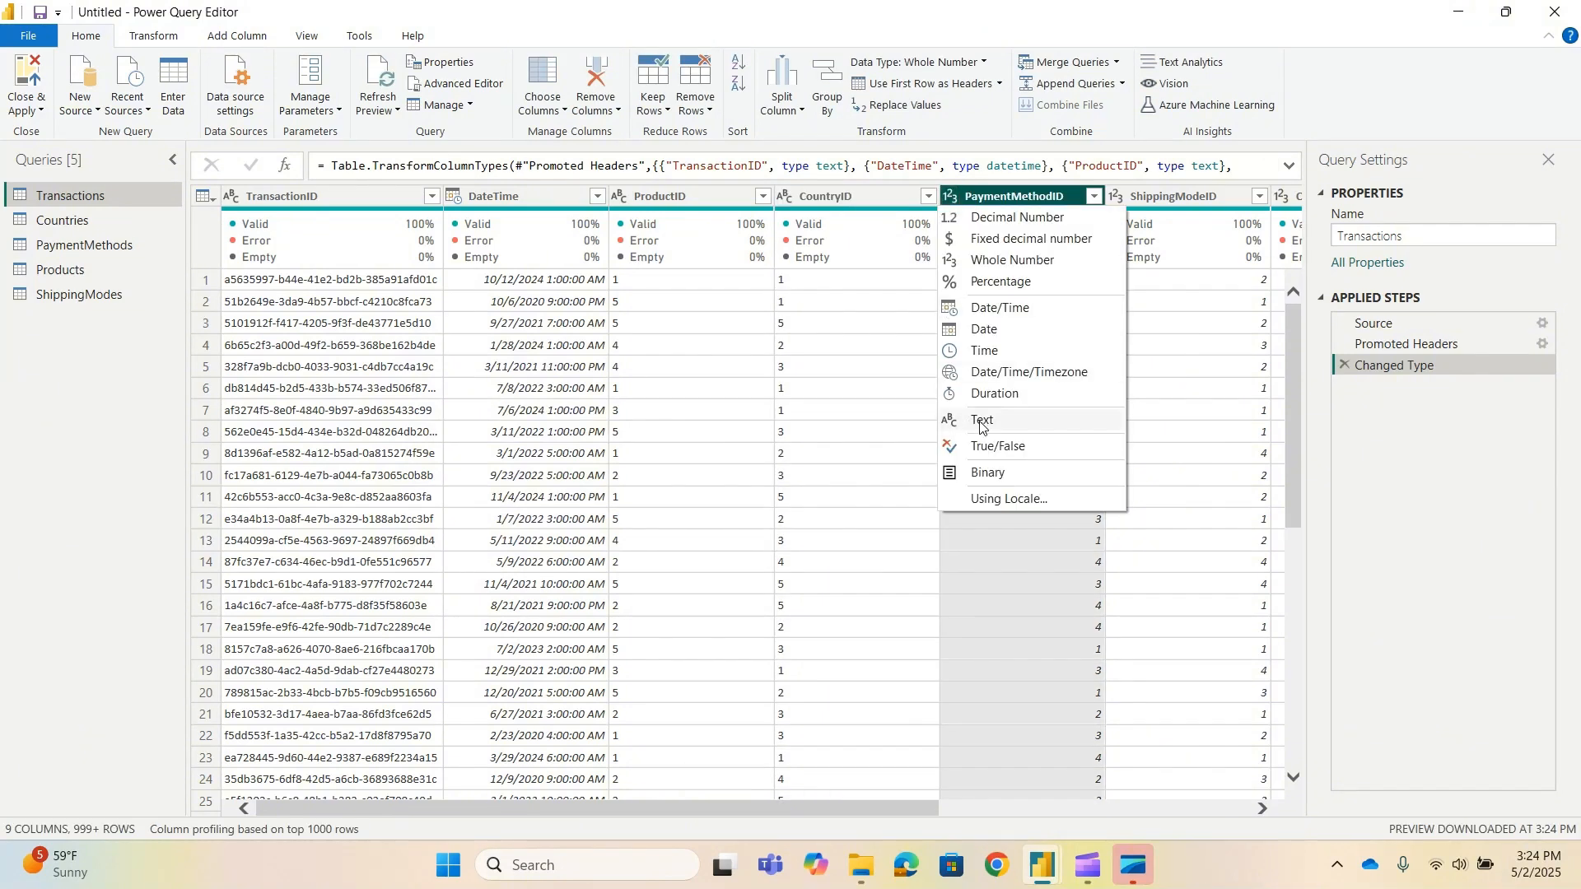
click(980, 420)
click(866, 456)
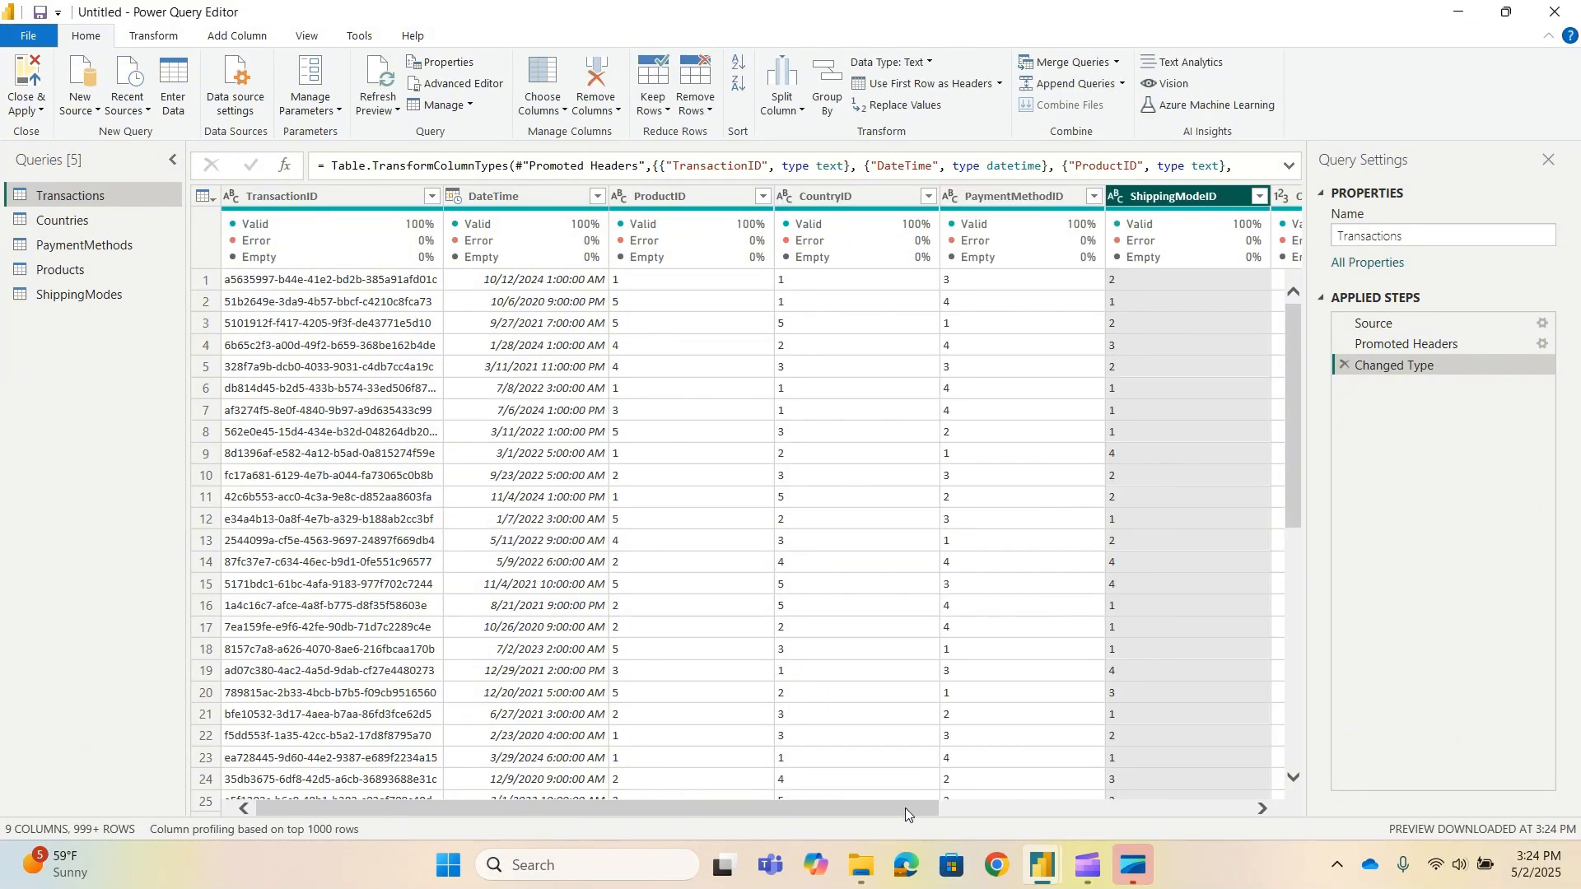
Rename the TotalPrice column of the Transactions query to Sales.
drag(906, 807, 1186, 843)
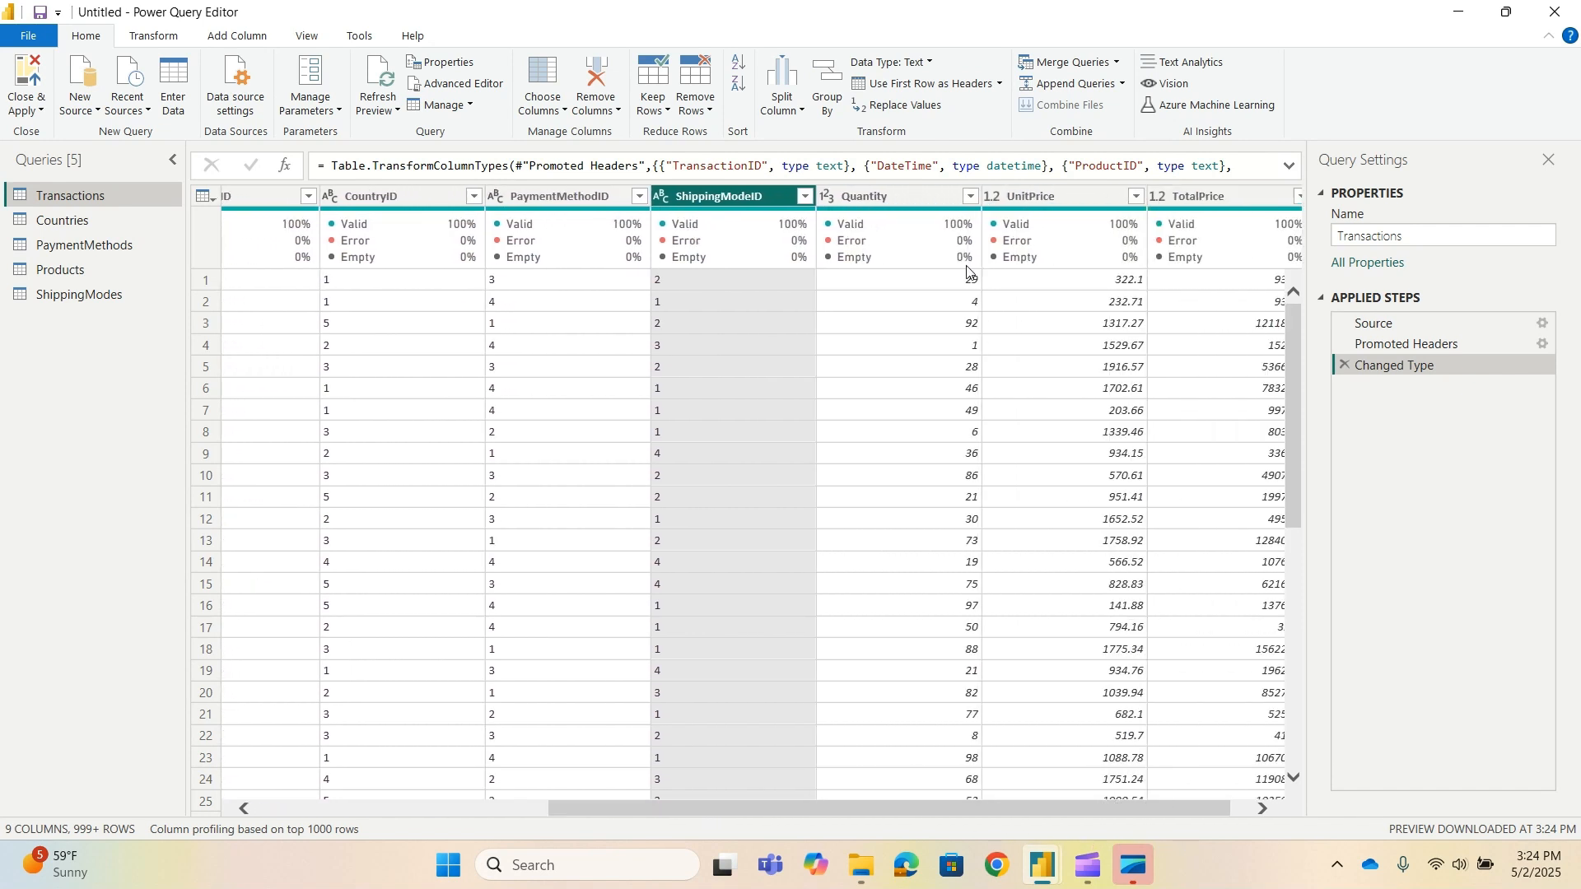
click(947, 196)
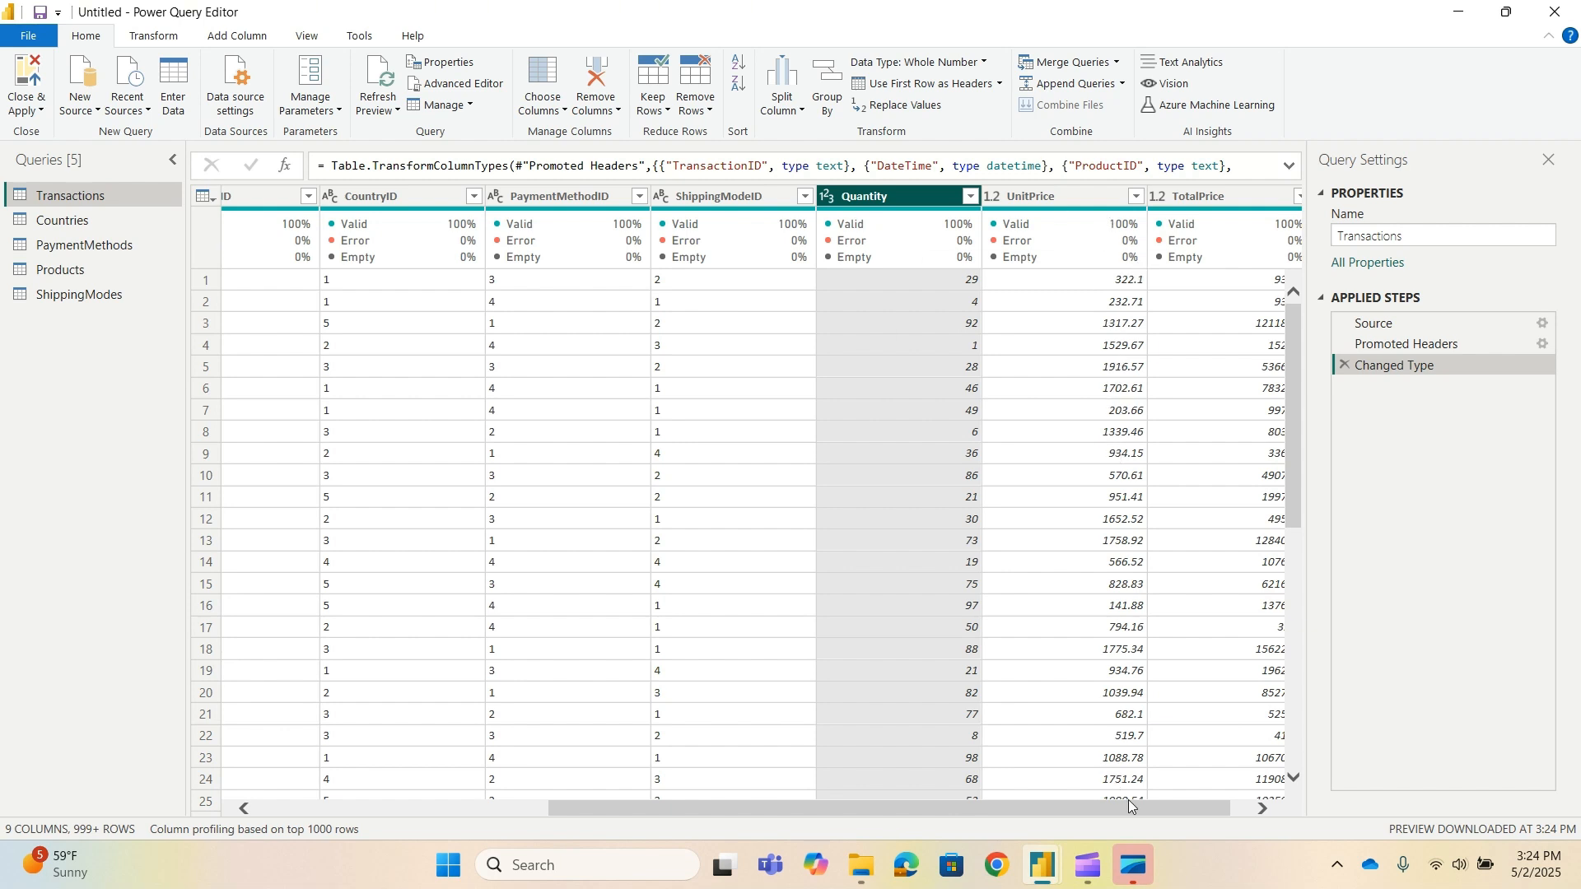
drag(1143, 808, 1163, 809)
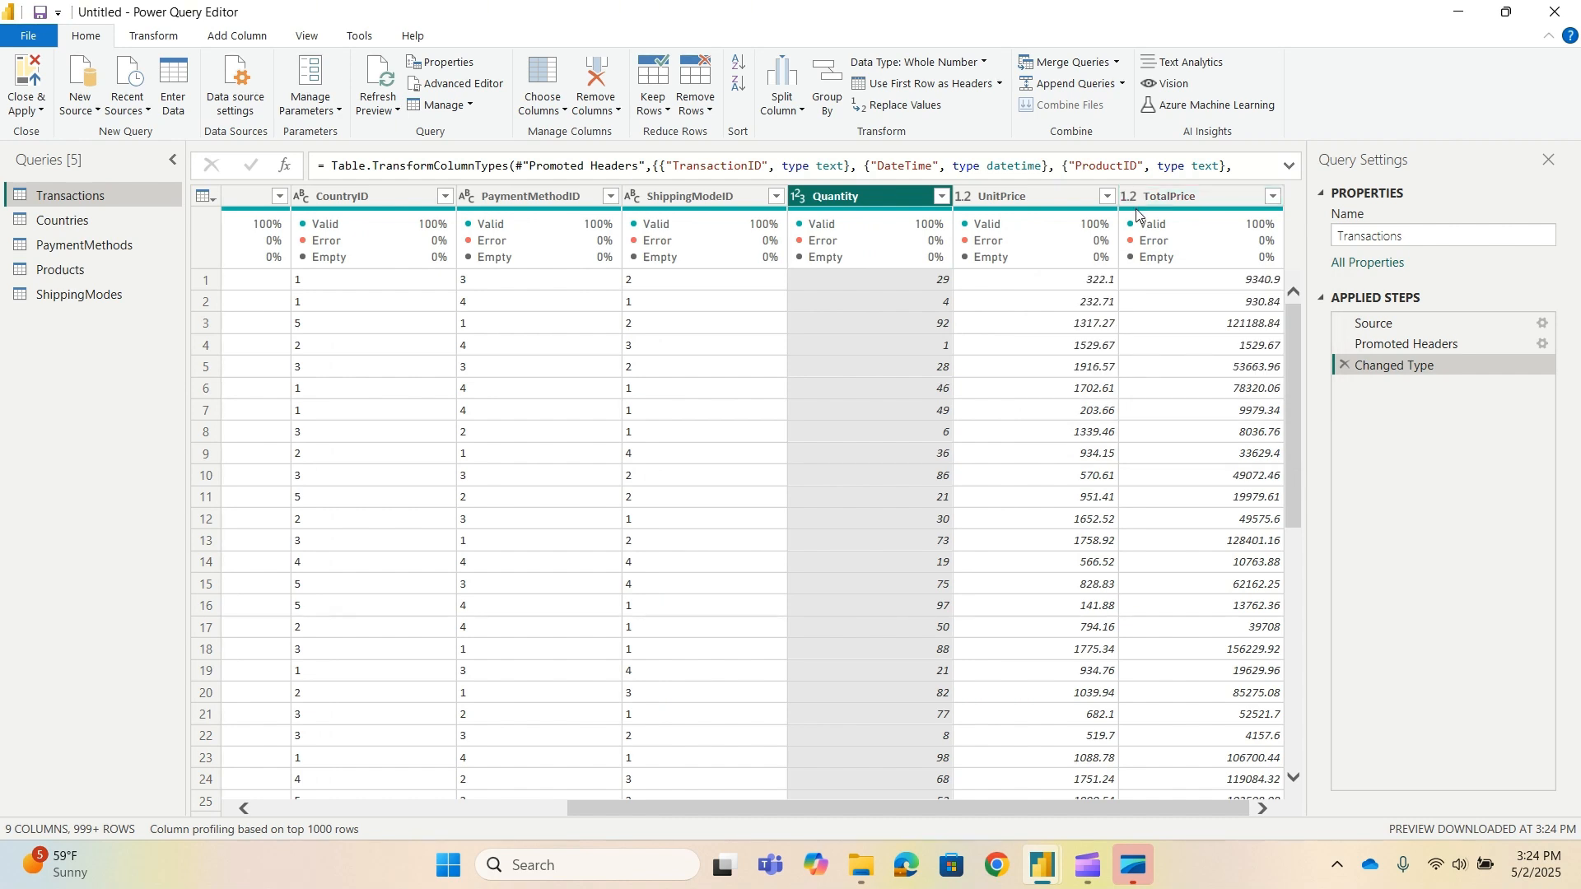
click(1216, 196)
double_click(1215, 196)
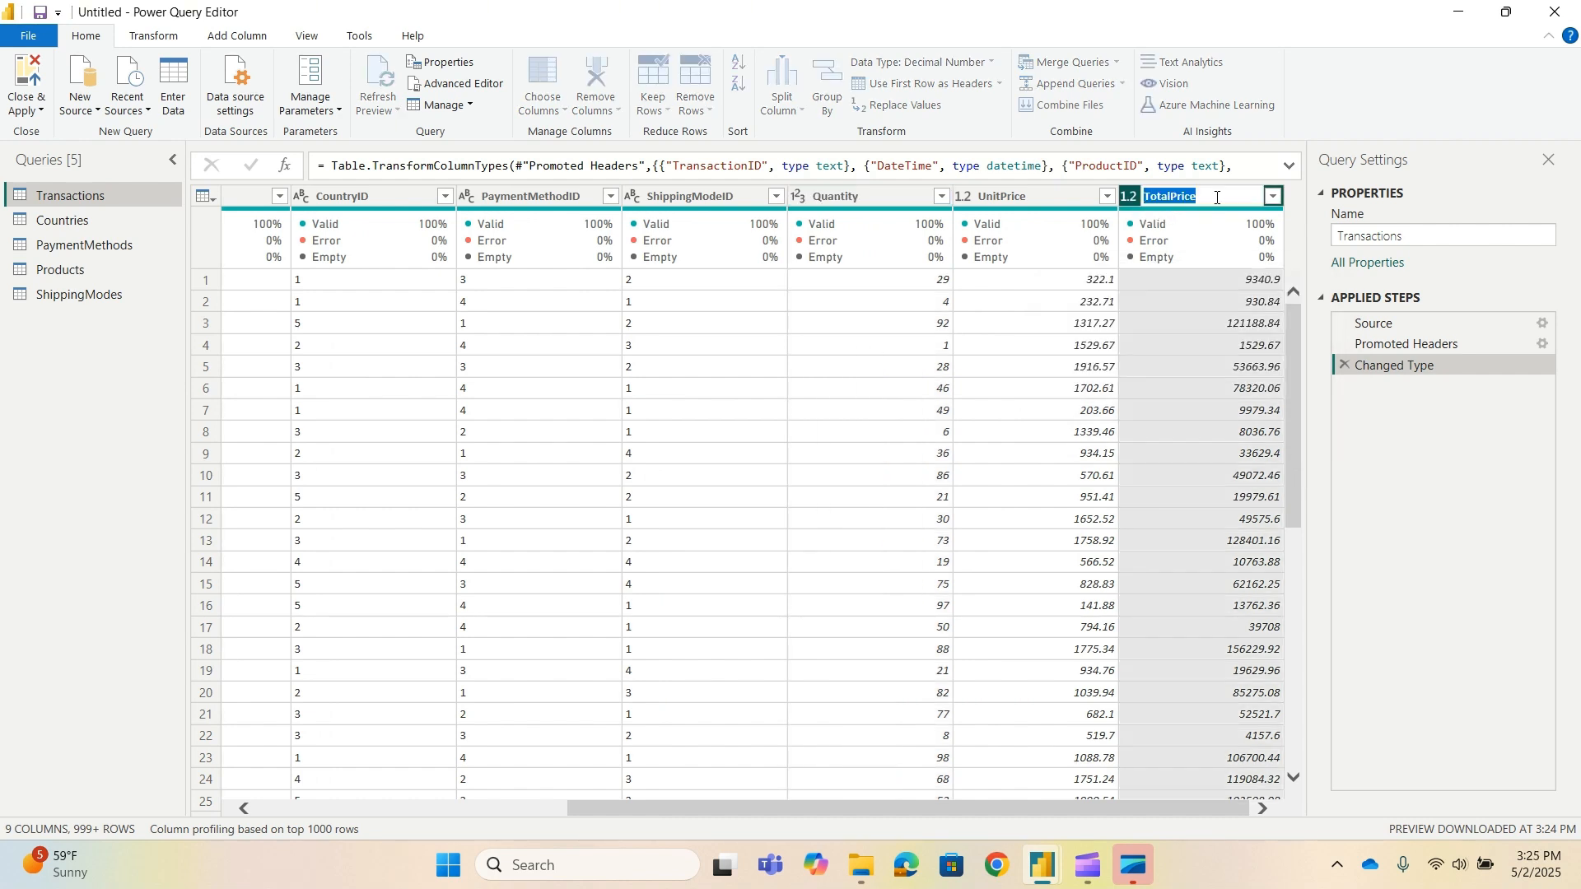
text(Sa)
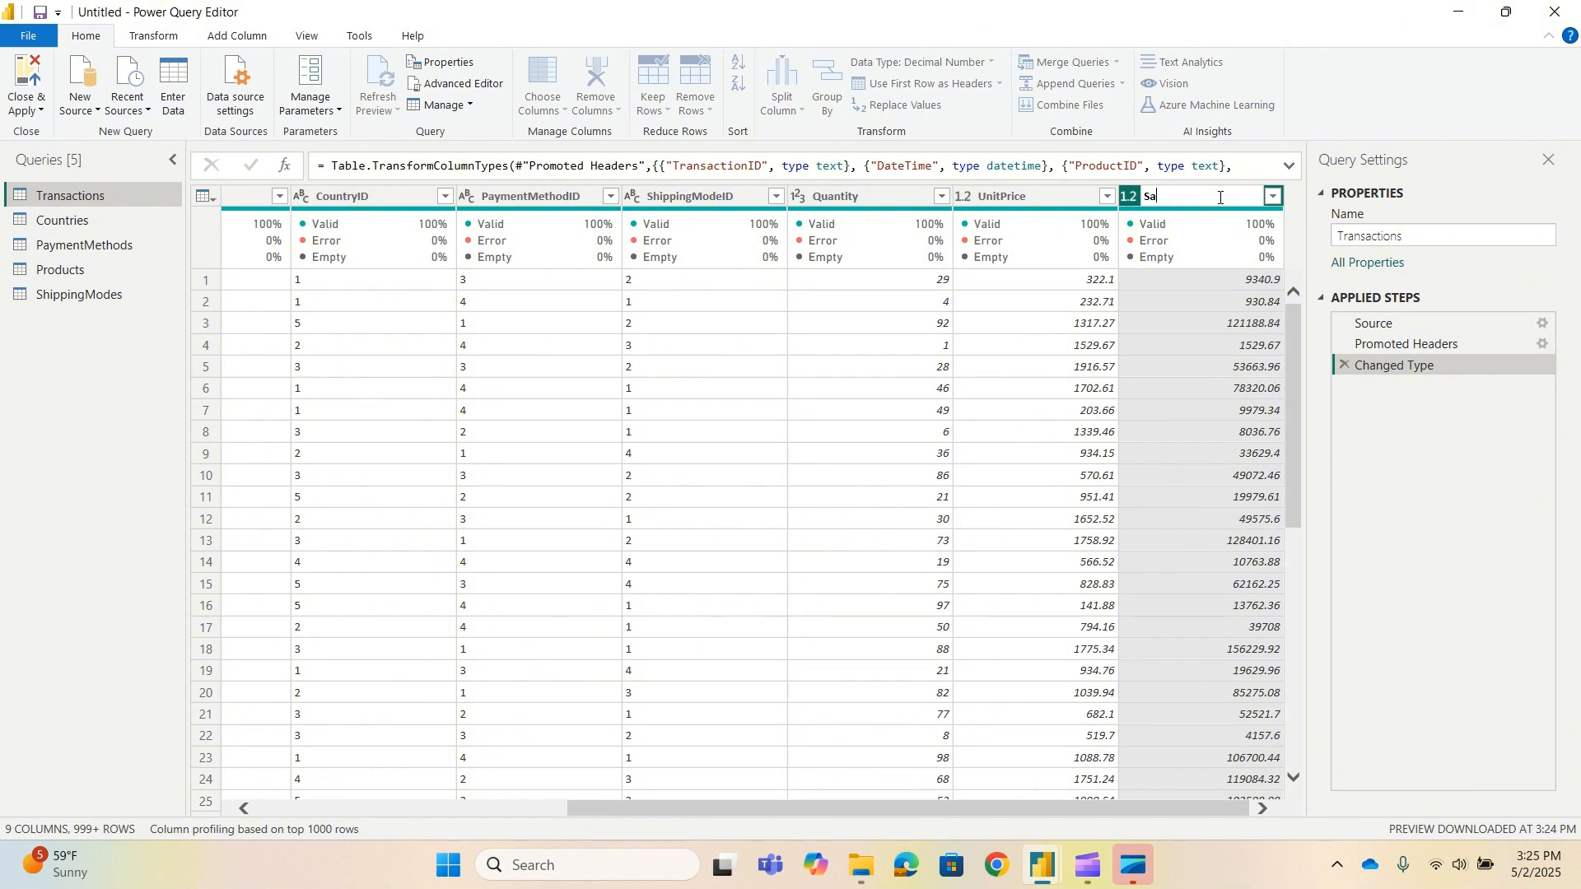
text(les)
key(Return)
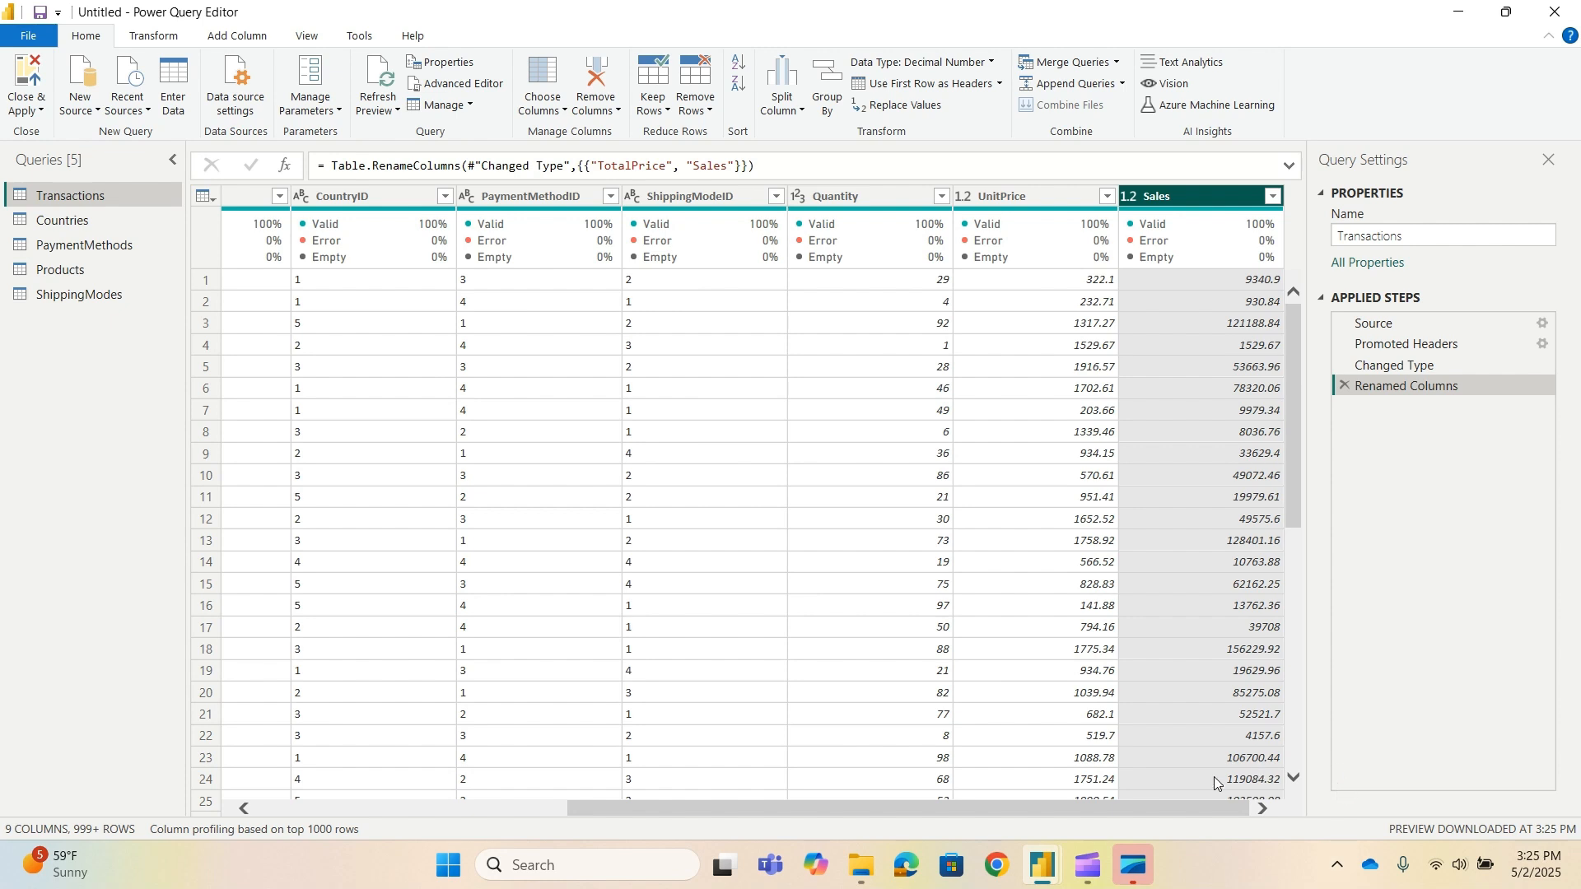
Split the DateTime column by delimiter, using a custom space at each occurrence instead of the suggested slash.
drag(1192, 811, 820, 799)
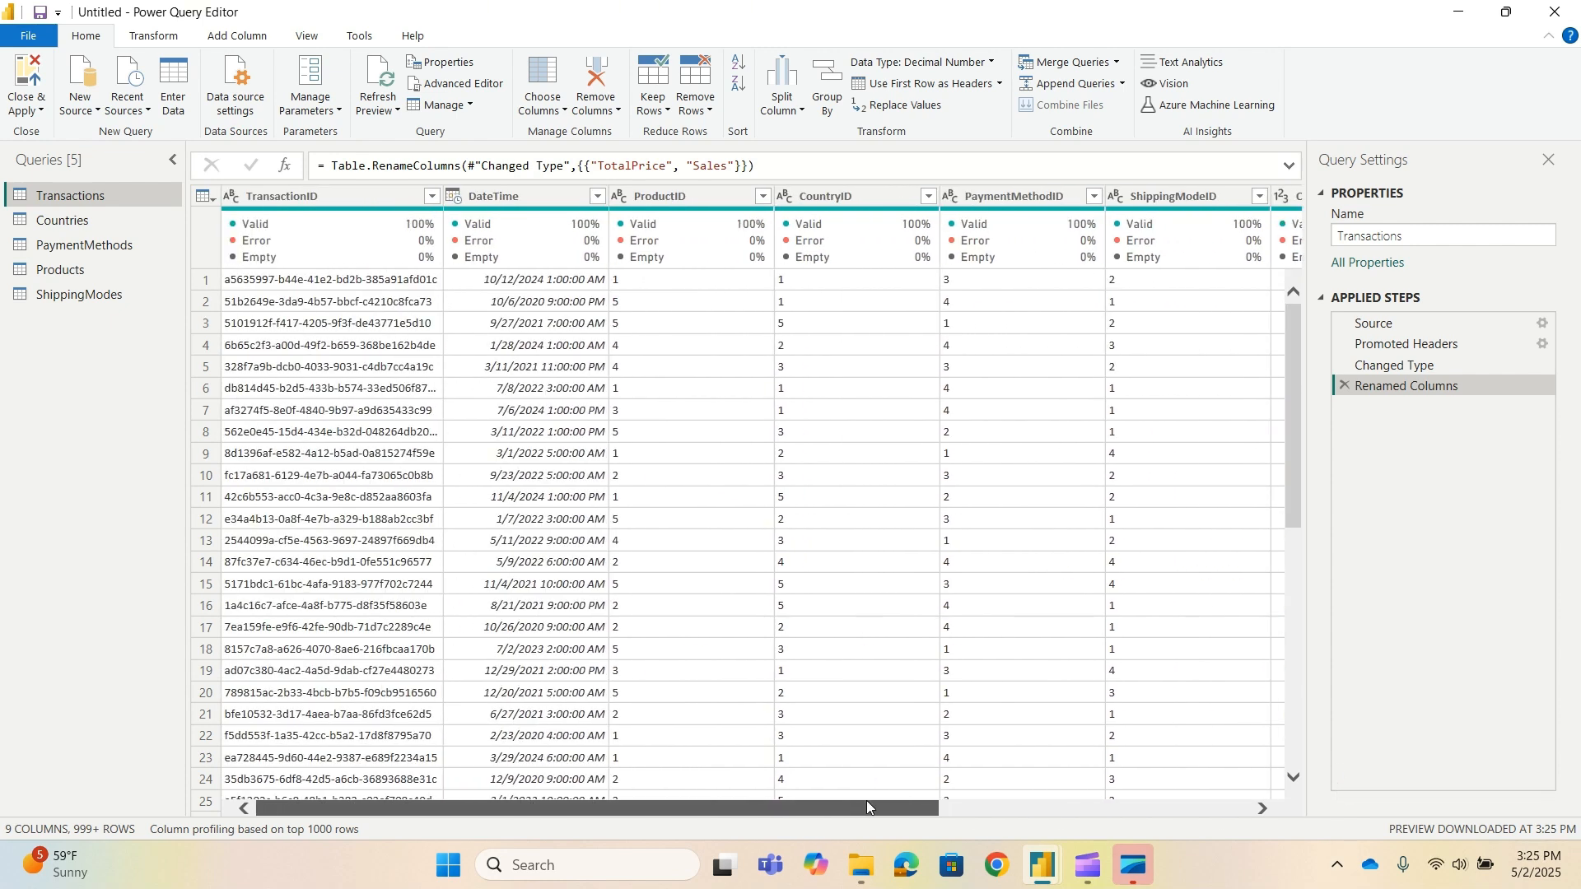
click(543, 196)
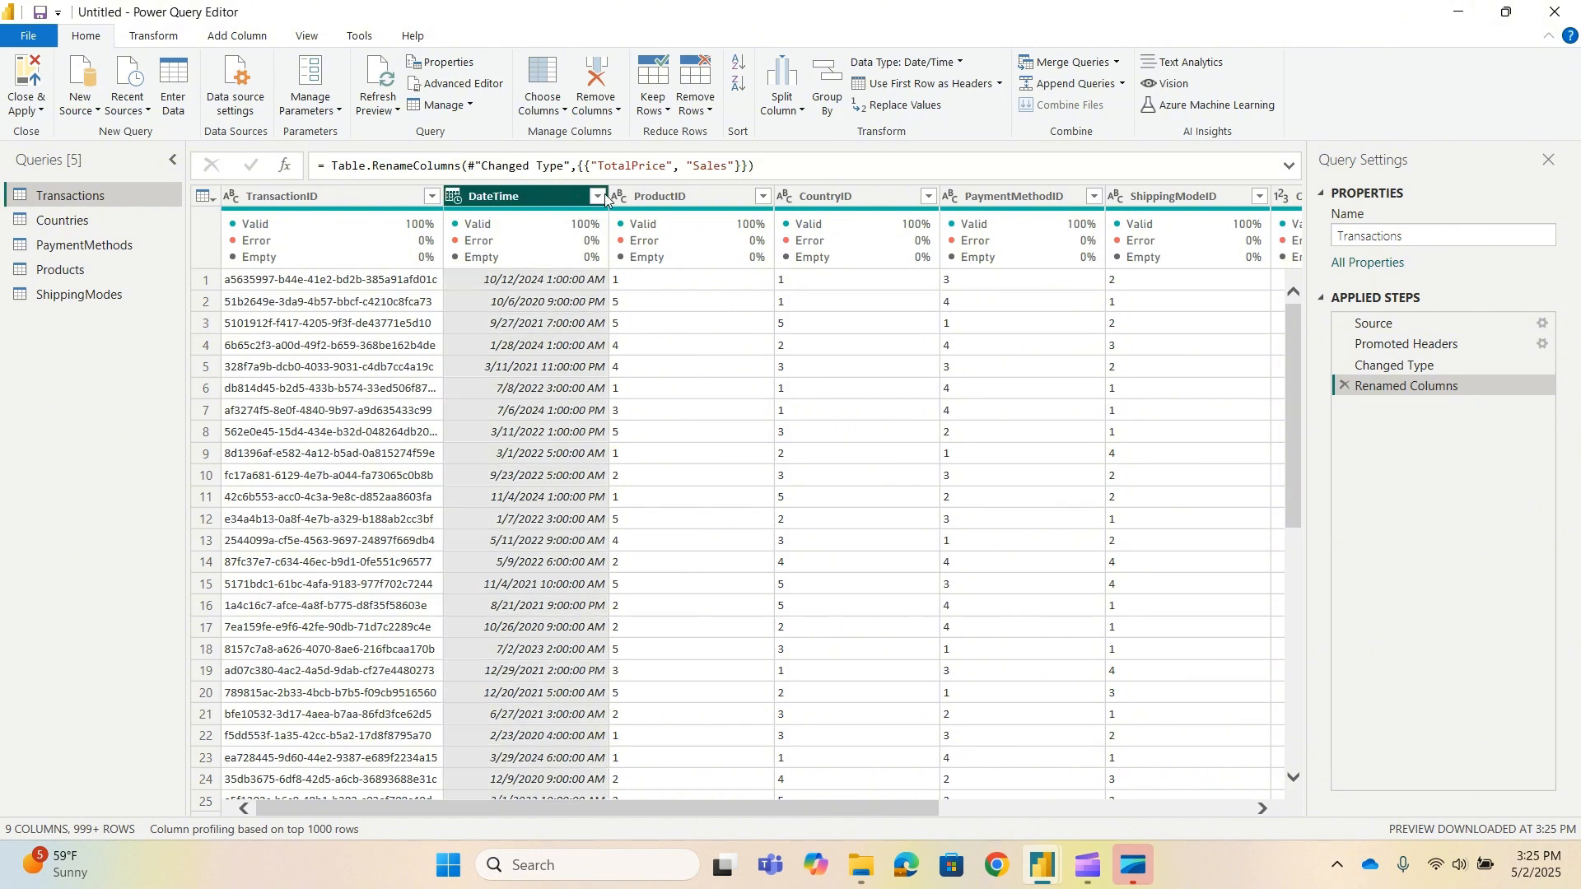
click(799, 110)
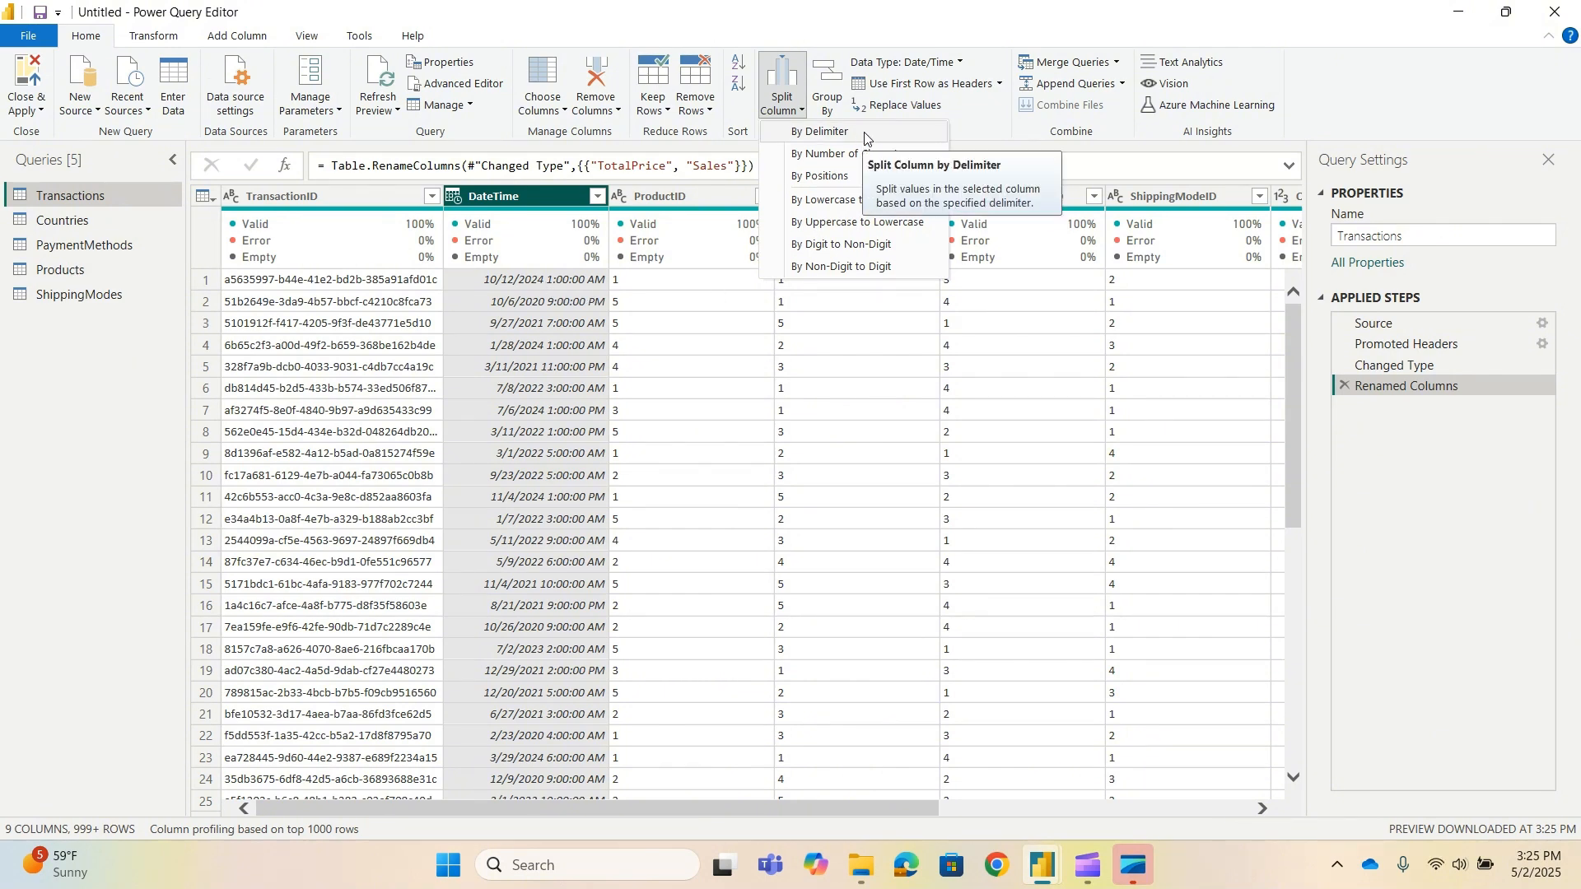
click(834, 133)
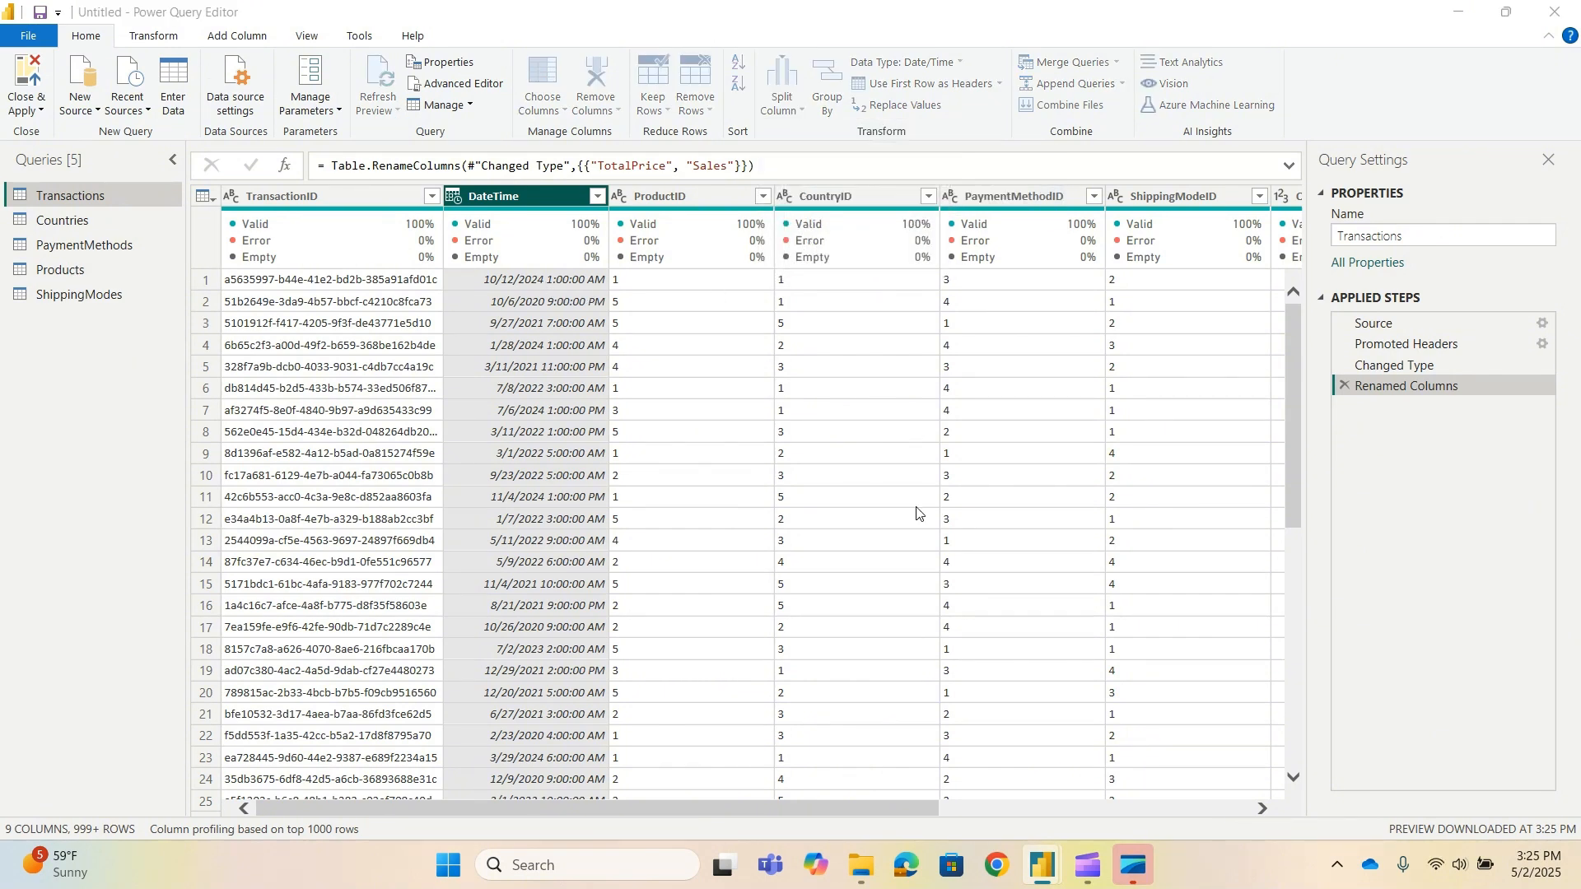
click(502, 305)
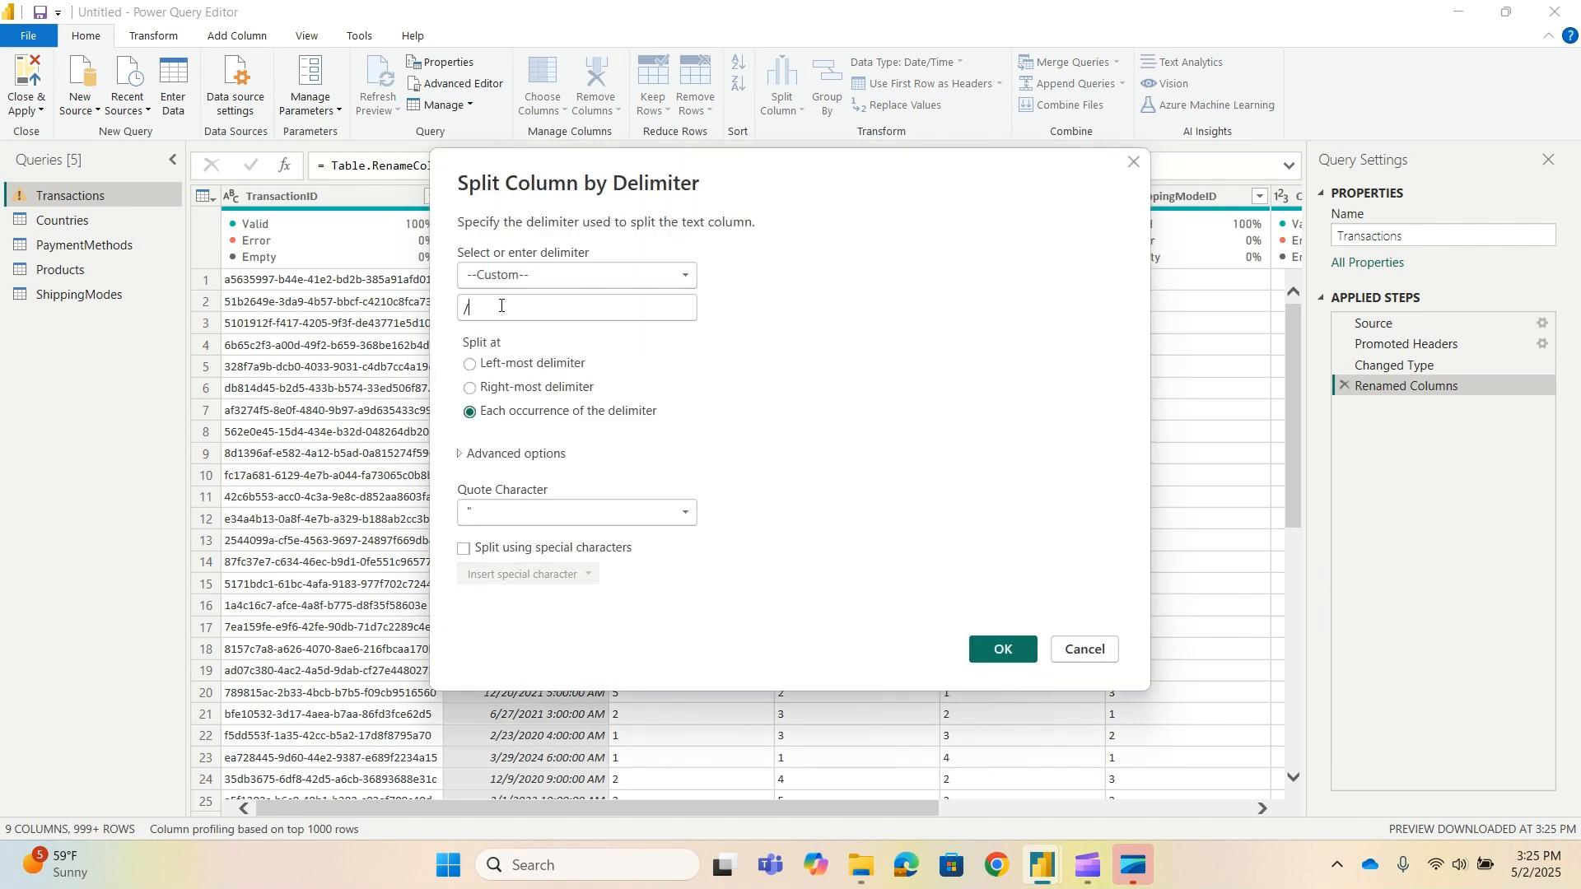
key(BackSpace)
click(1010, 655)
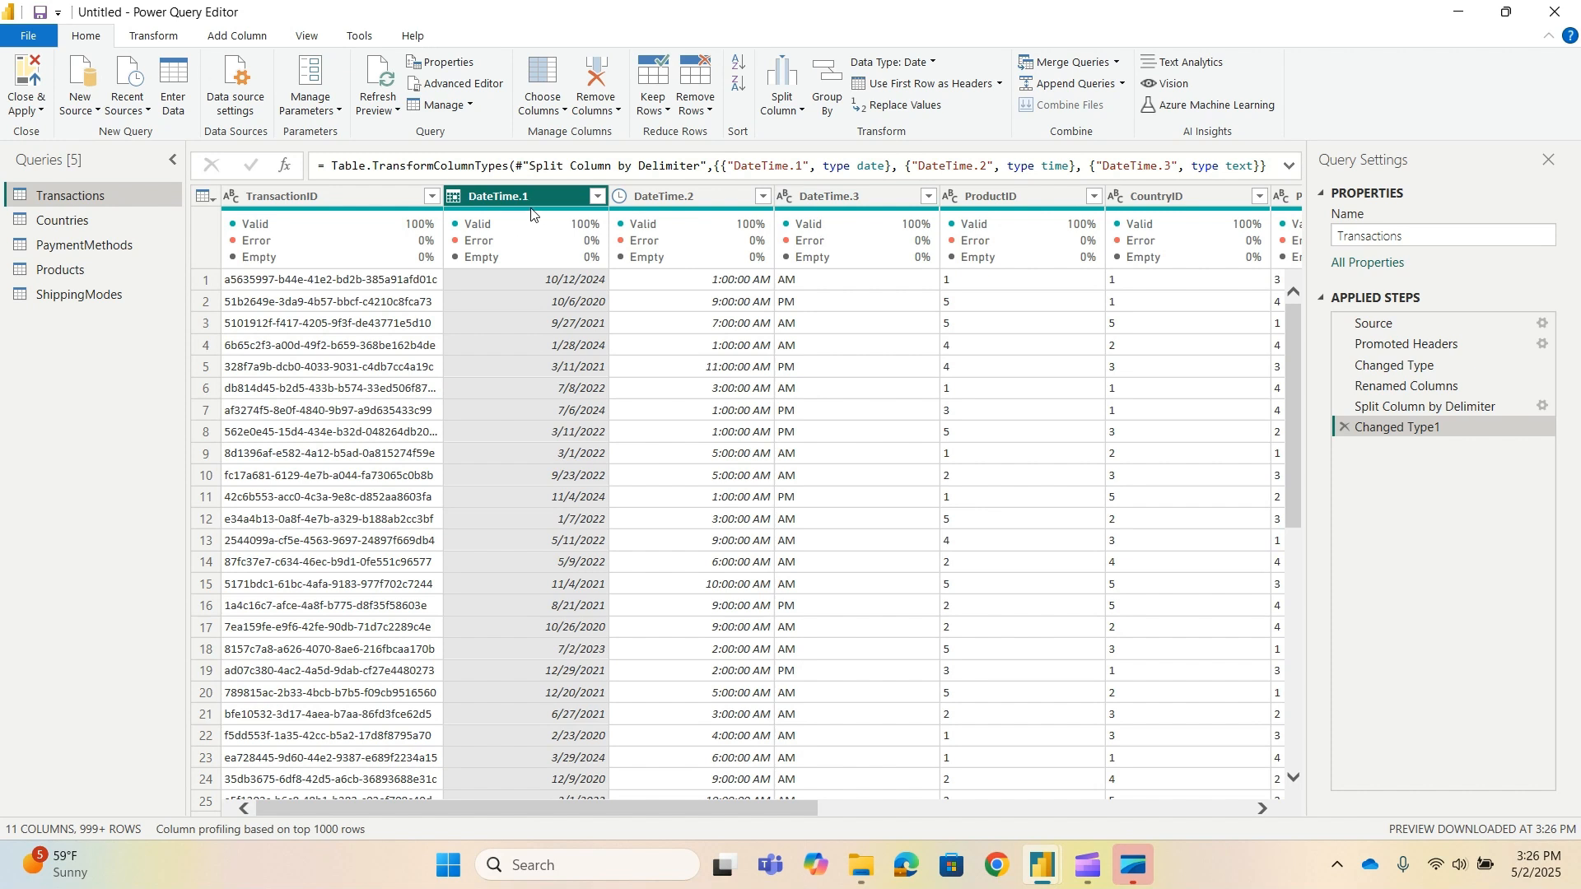
Rename the split columns DateTime.1 and DateTime.2 to Date and Time.
double_click(544, 199)
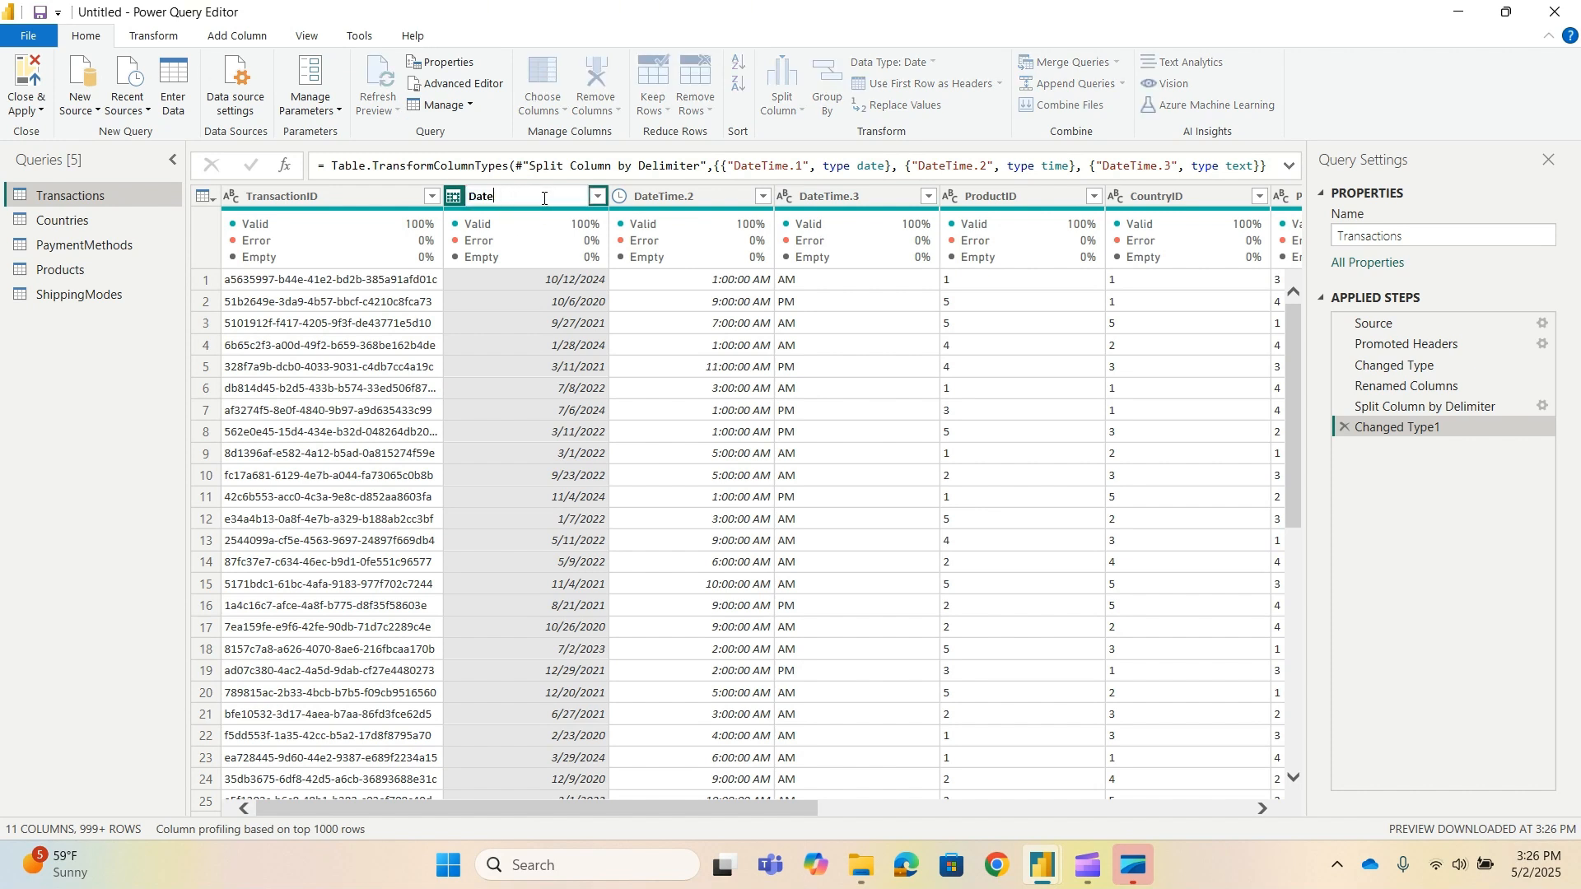
key(Return)
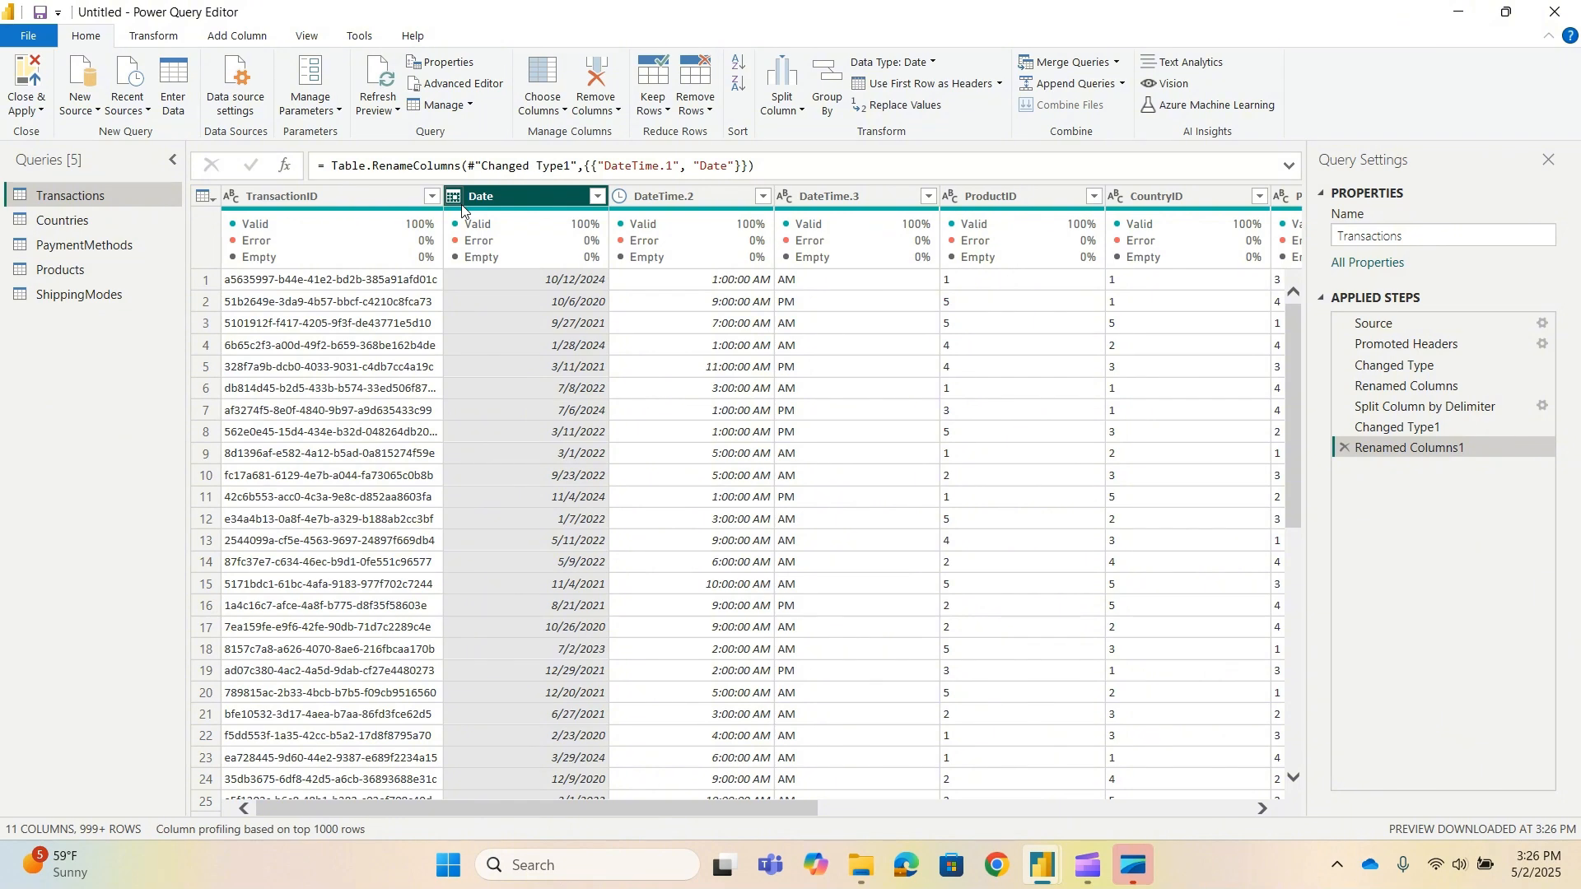
double_click(698, 199)
key(Right)
key(BackSpace)
key(BackSpace)
key(Left)
key(Left)
key(Left)
key(Left)
key(BackSpace)
key(BackSpace)
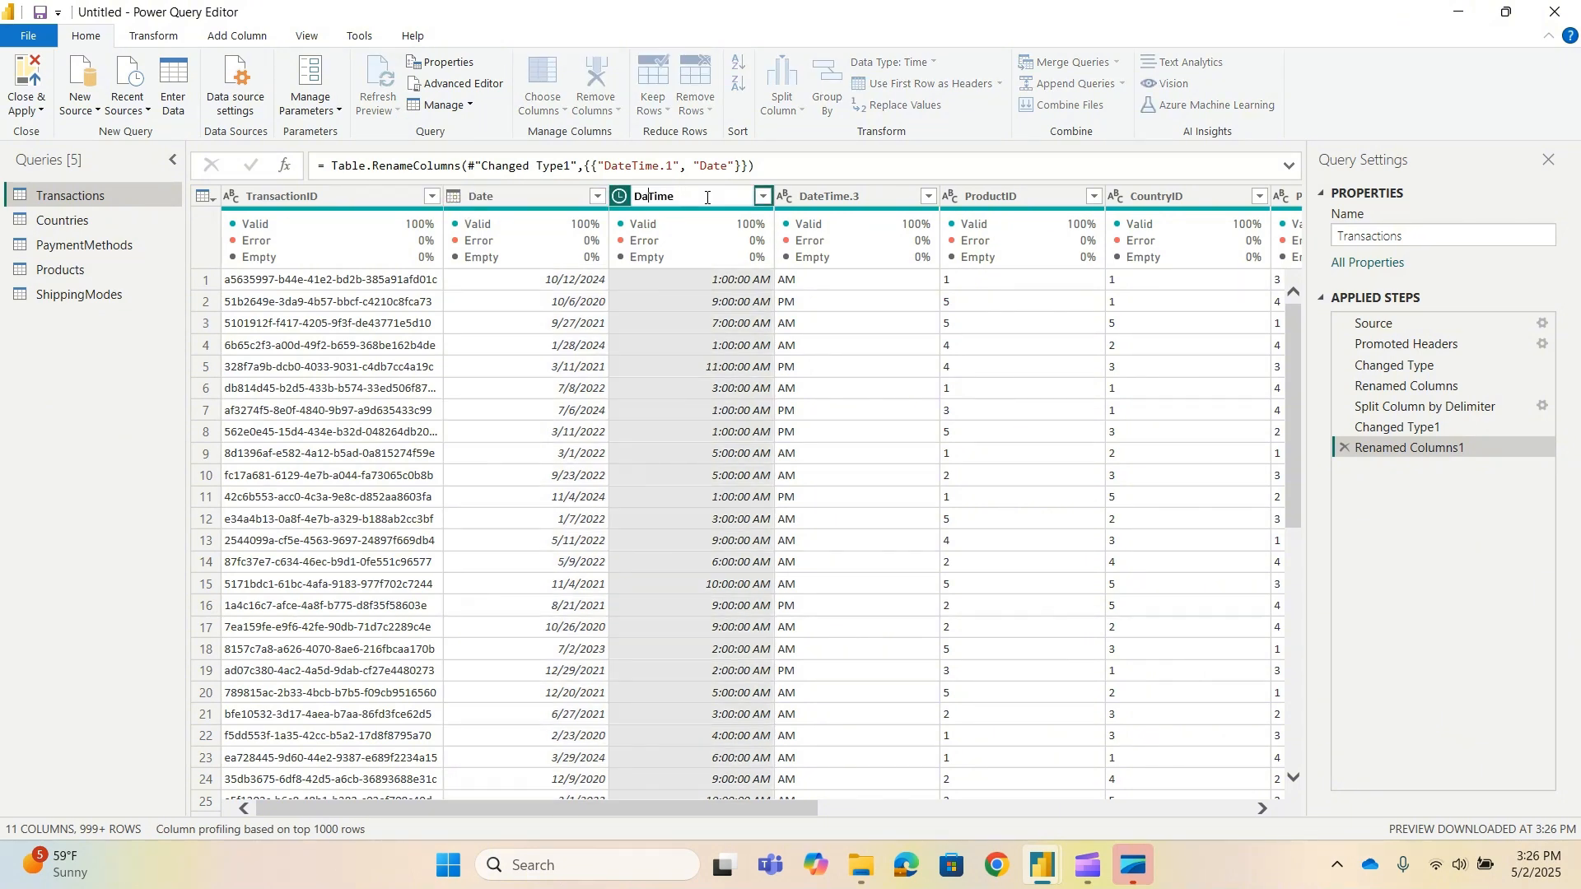
key(BackSpace)
key(BackSpace)
key(Return)
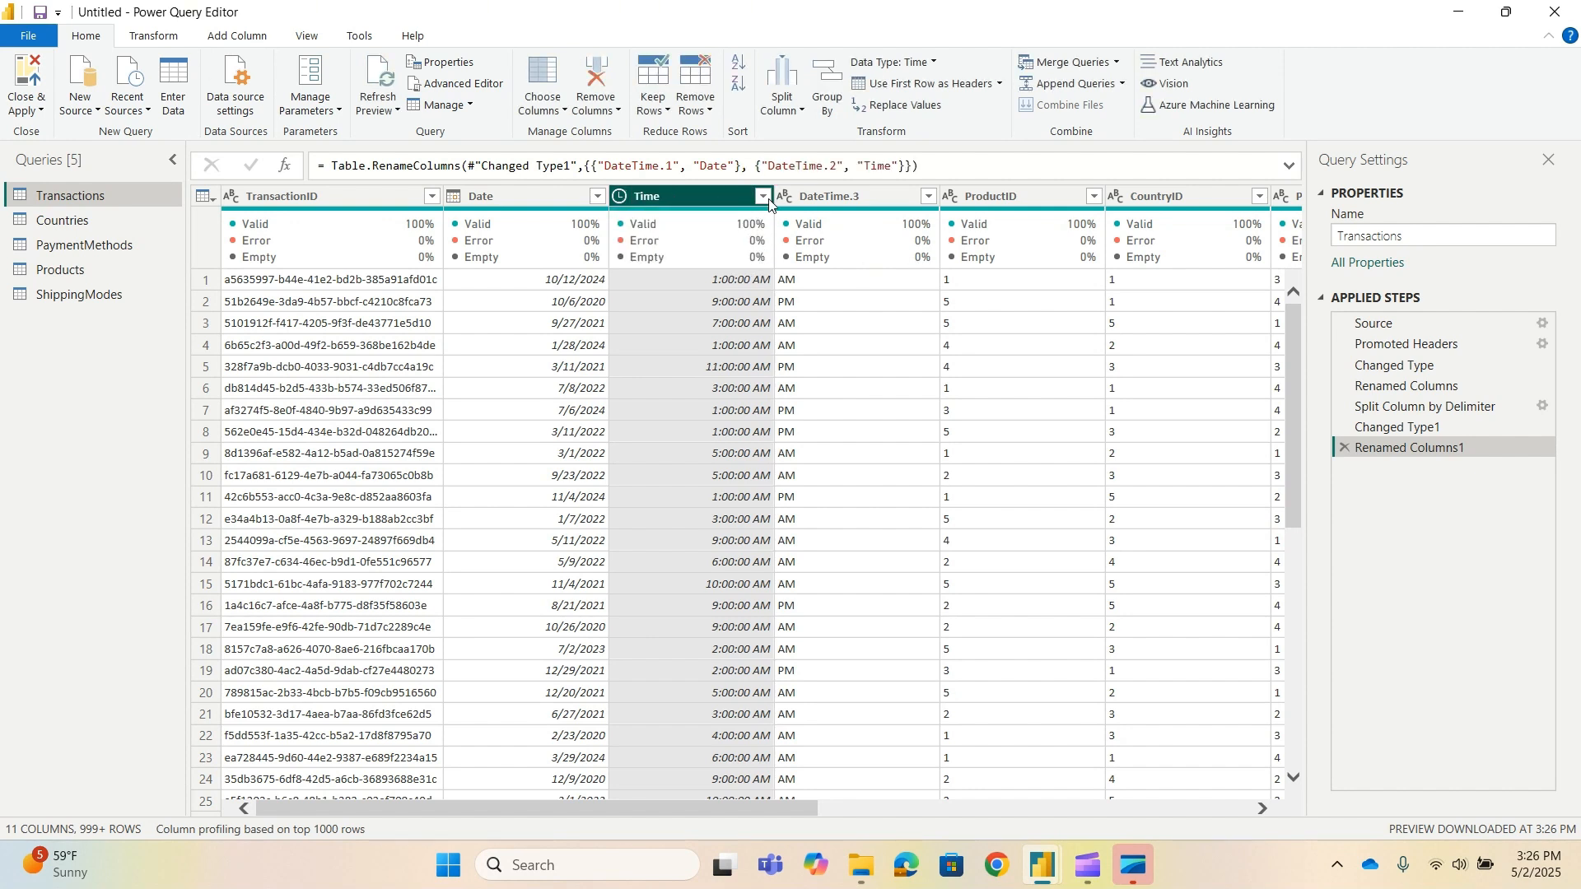
Rename the split AM/PM column DateTime.3 to Time-Meridiene.
click(883, 199)
click(884, 197)
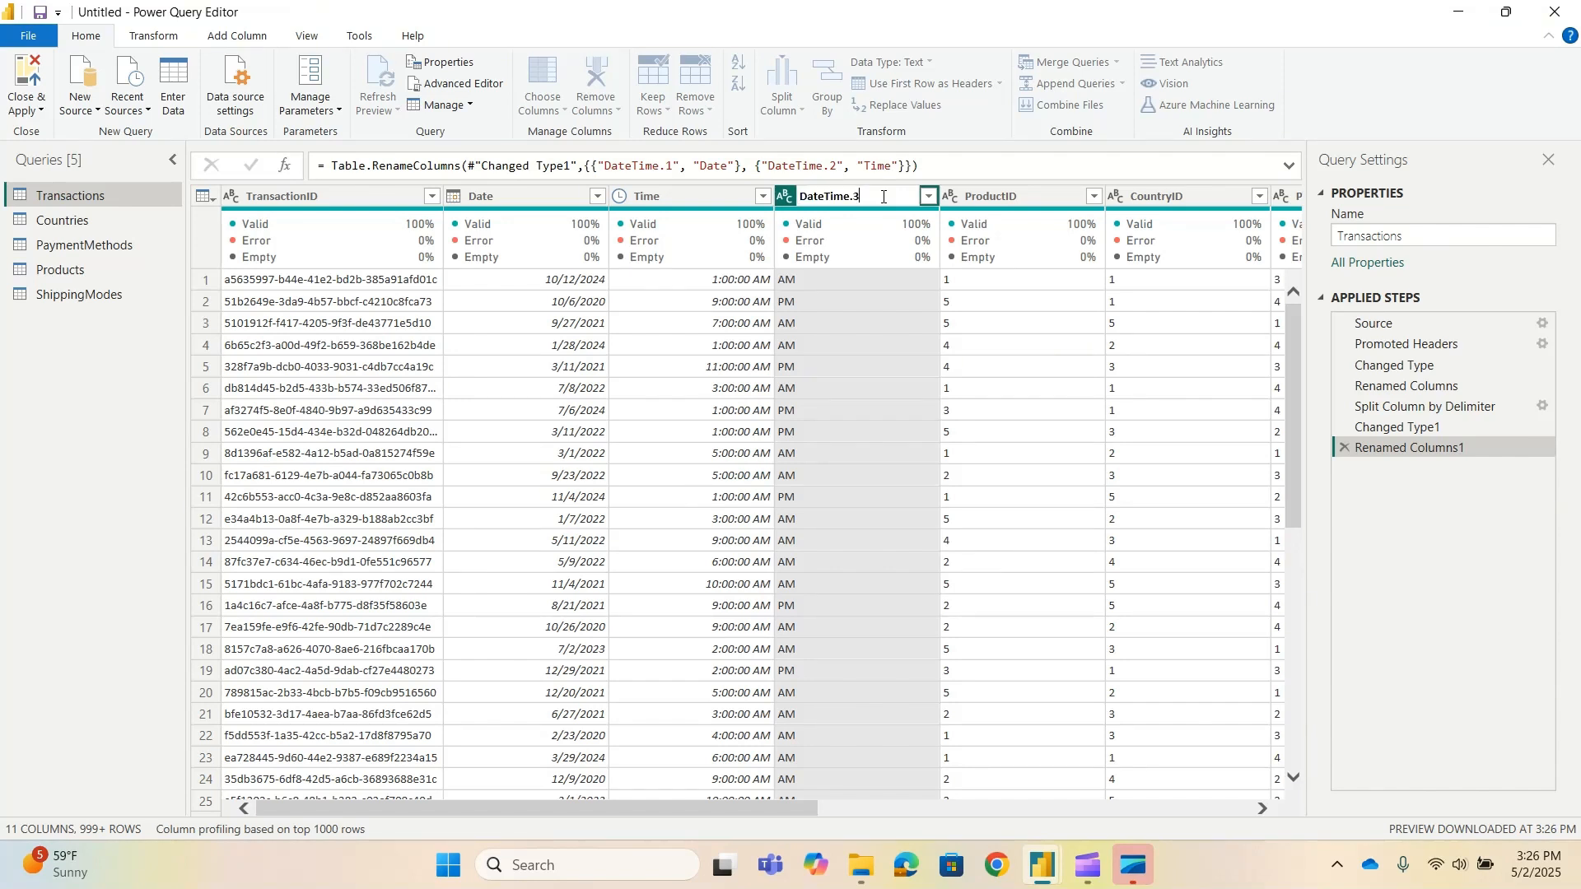
key(BackSpace)
key(BackSpace)
key(BackSpace)
key(BackSpace)
key(BackSpace)
key(BackSpace)
key(BackSpace)
key(BackSpace)
key(BackSpace)
key(BackSpace)
text(Time-Meridian)
key(BackSpace)
text(ene)
key(Return)
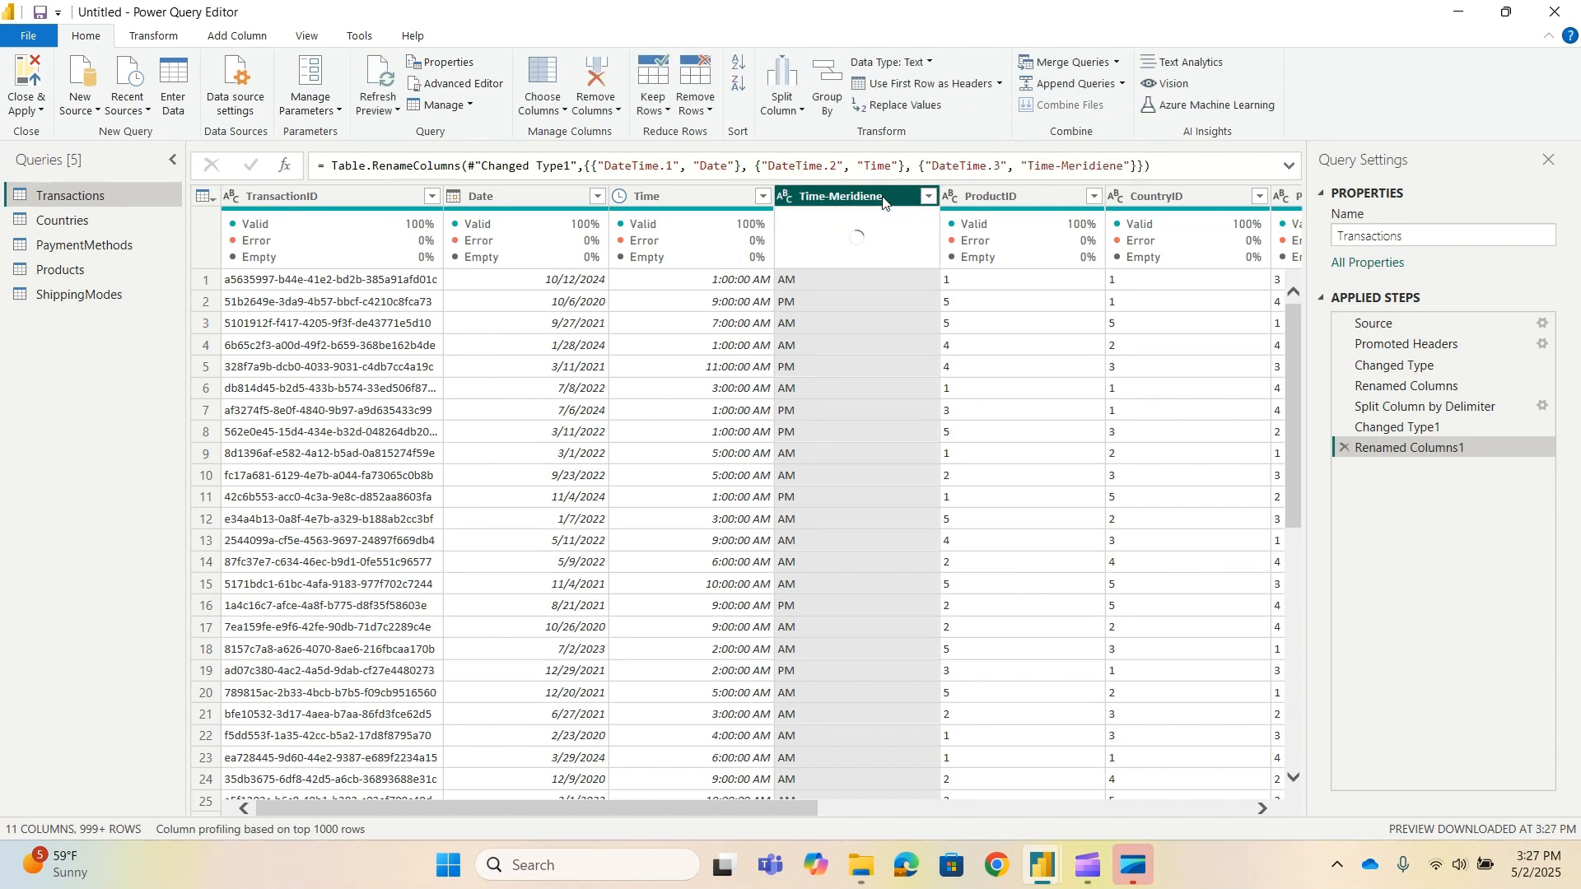
Compare the ID columns and their data types in Transactions with those in the Countries, PaymentMethods, Products and ShippingModes queries.
drag(780, 812, 1342, 852)
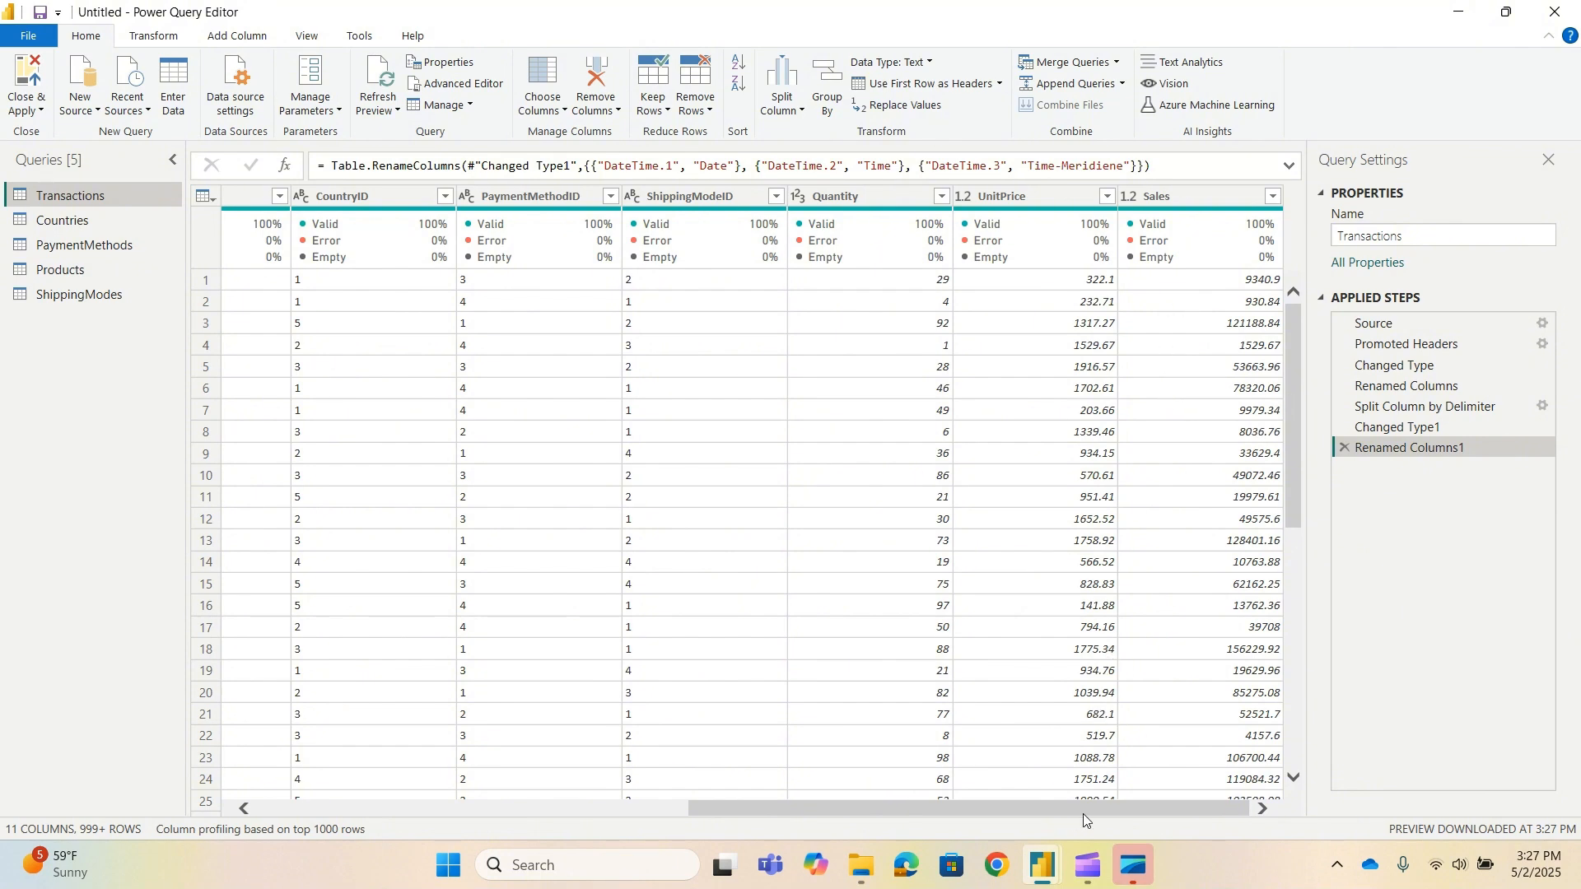
drag(1100, 805, 658, 811)
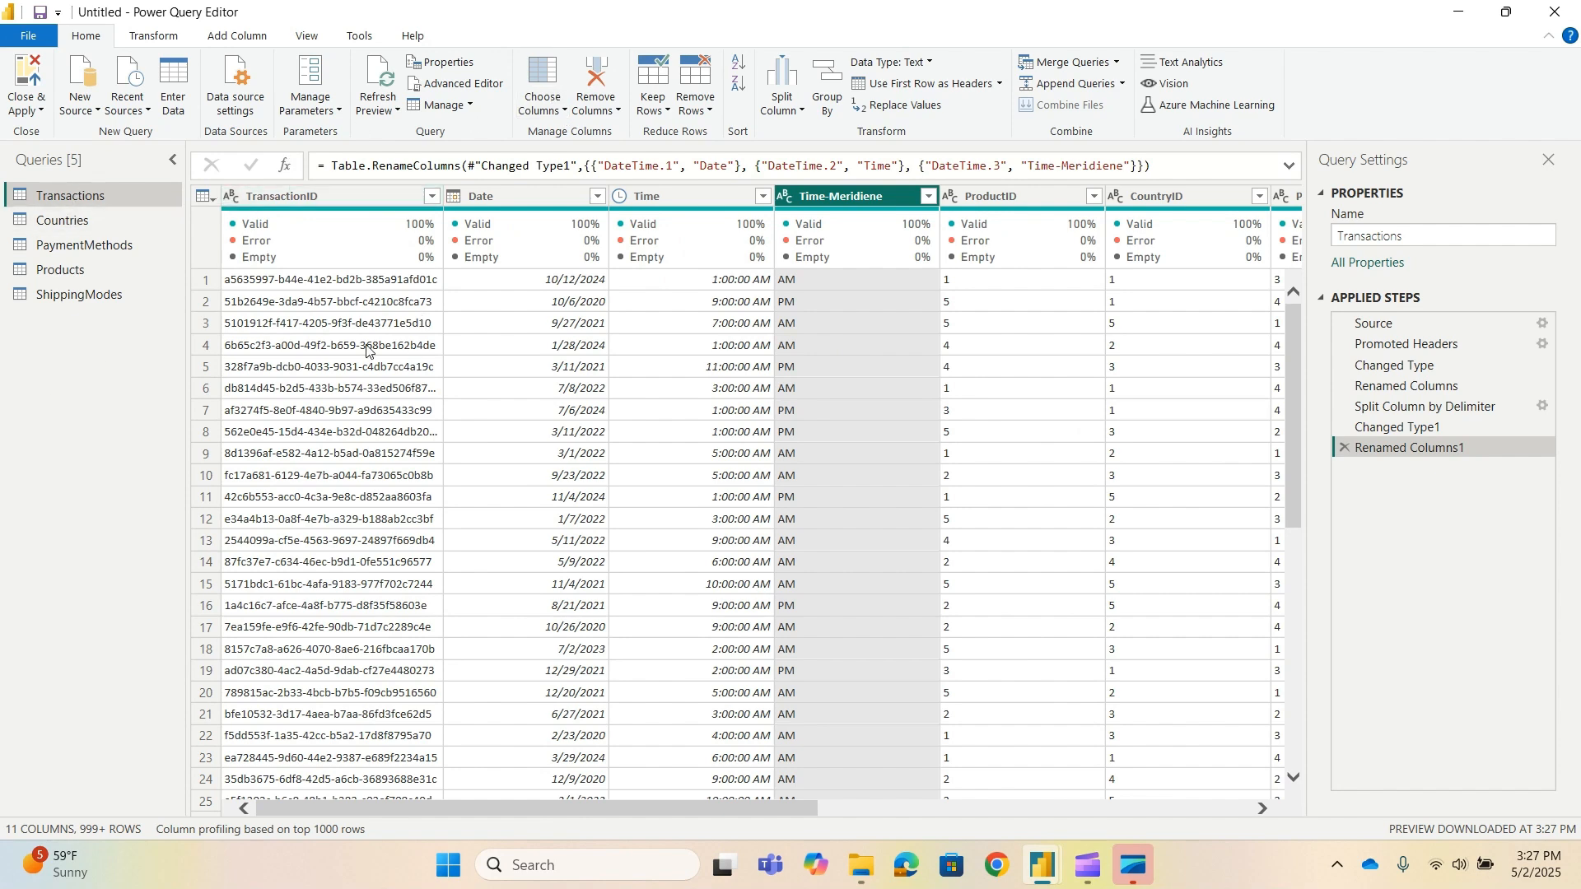
click(61, 225)
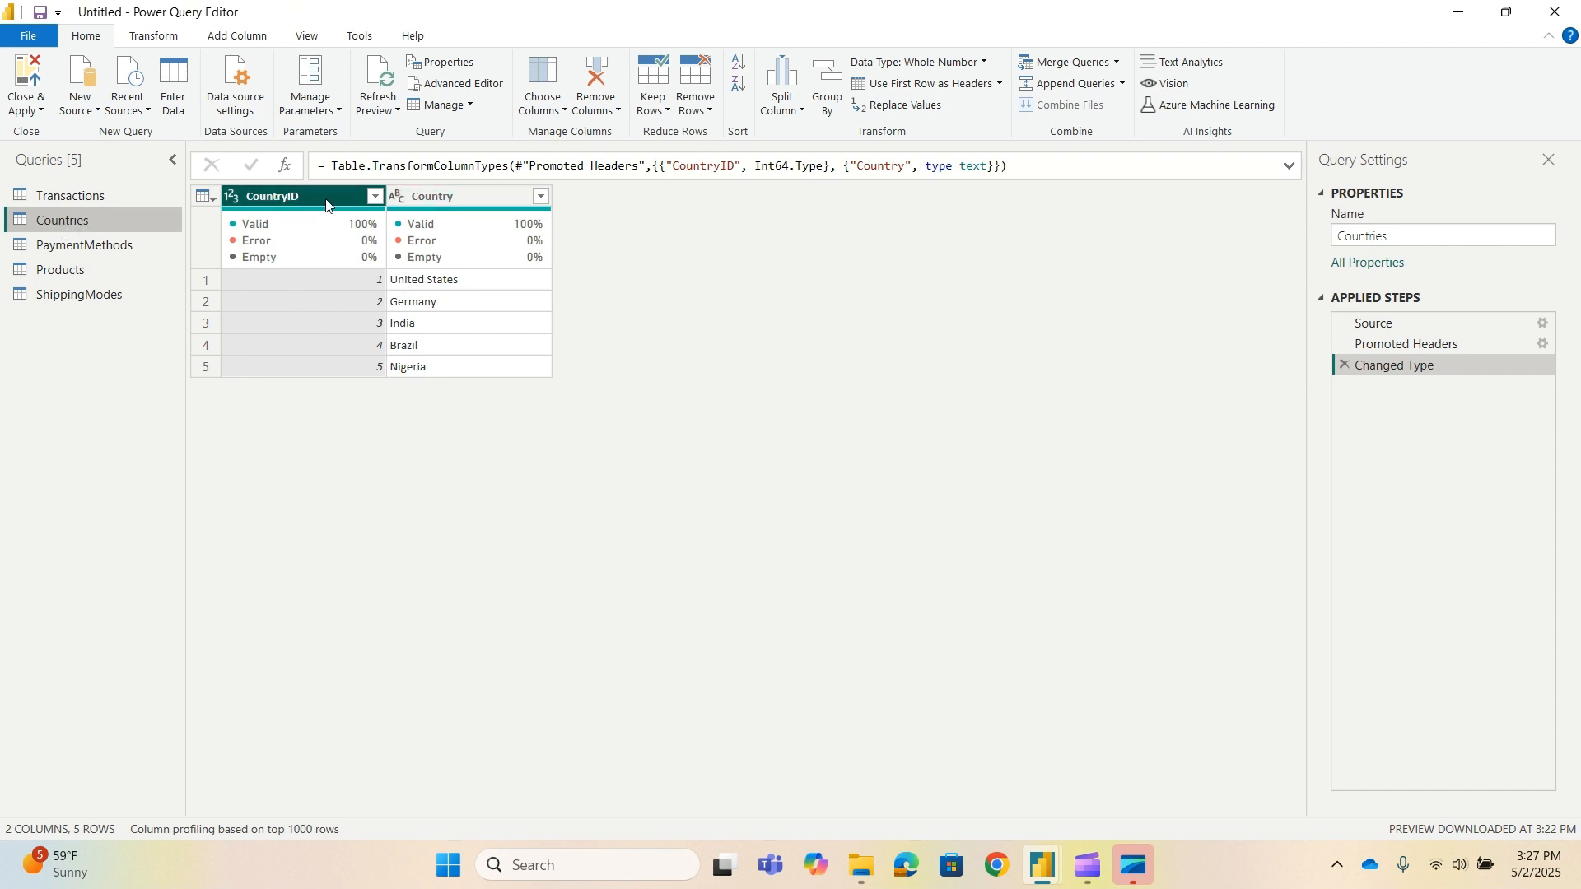
key(Down)
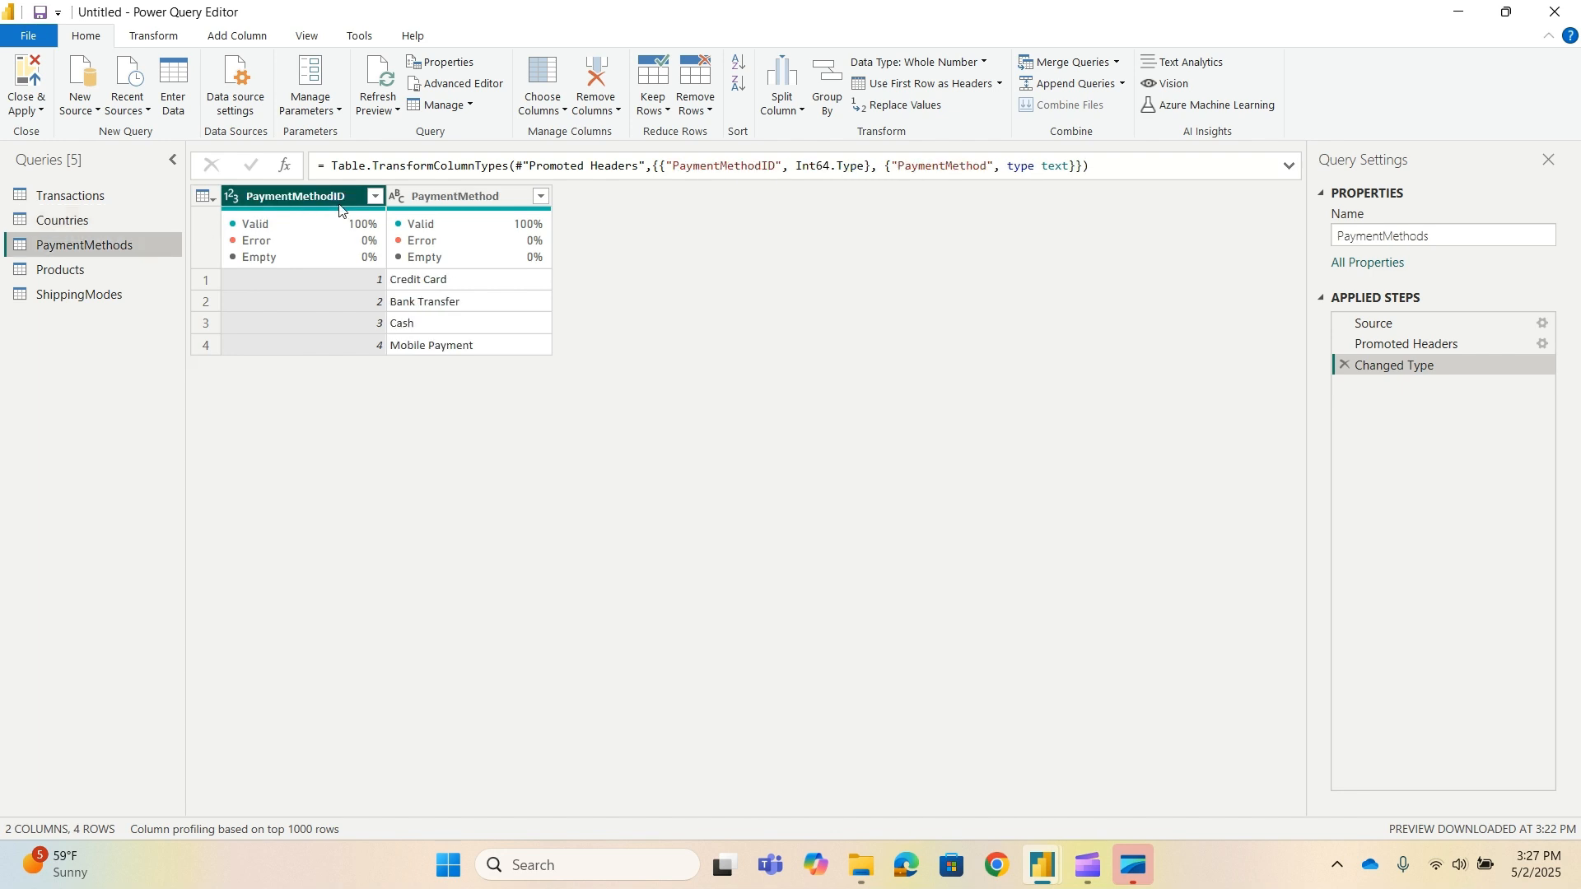
click(90, 272)
click(120, 301)
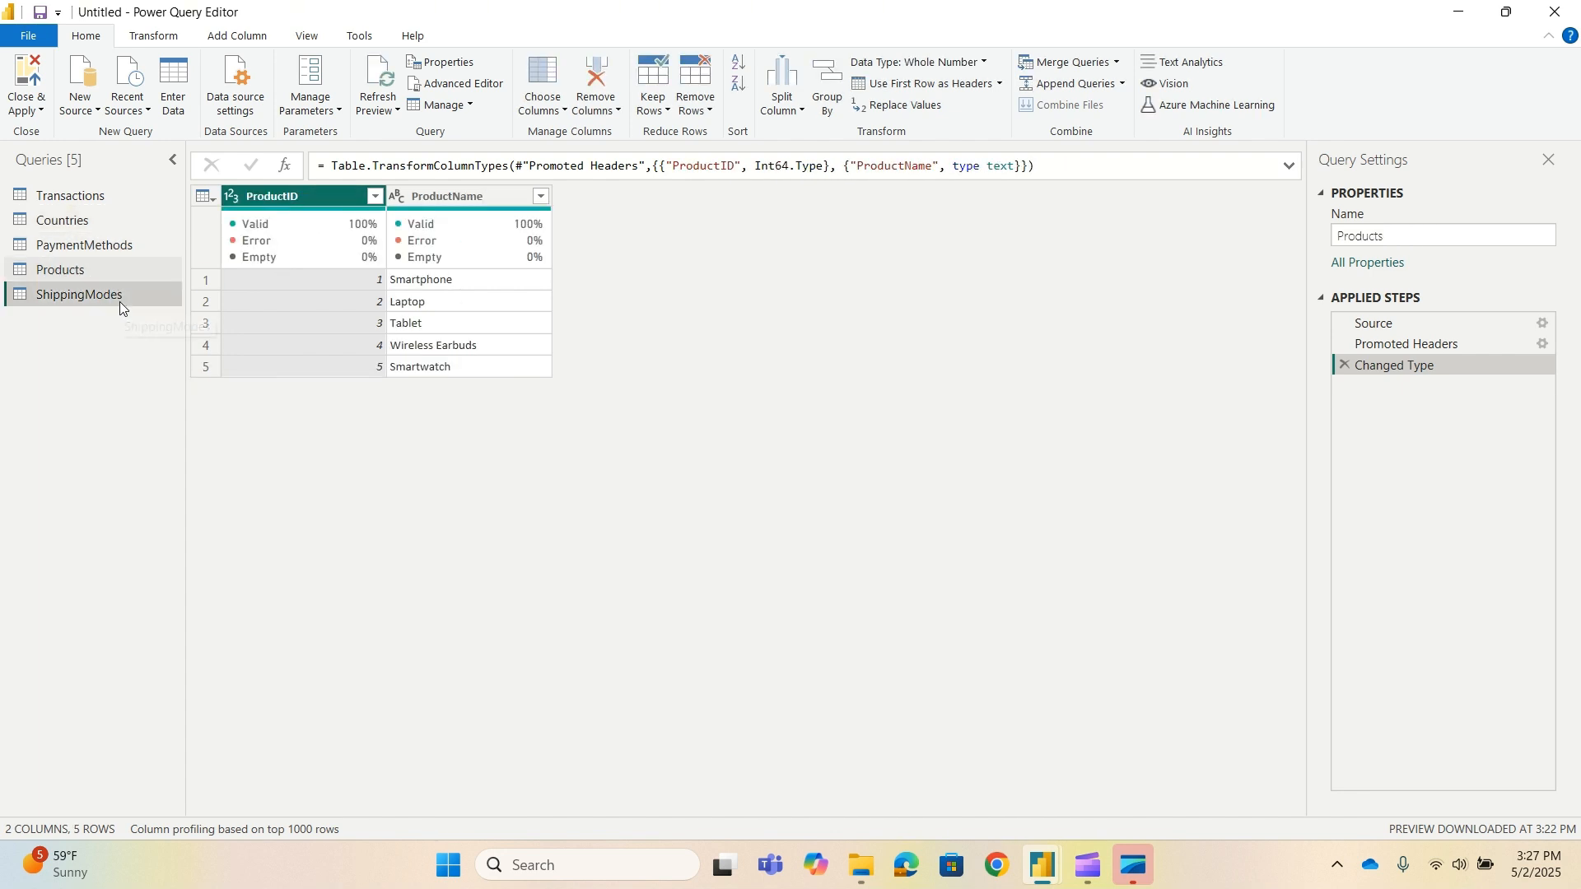
click(122, 196)
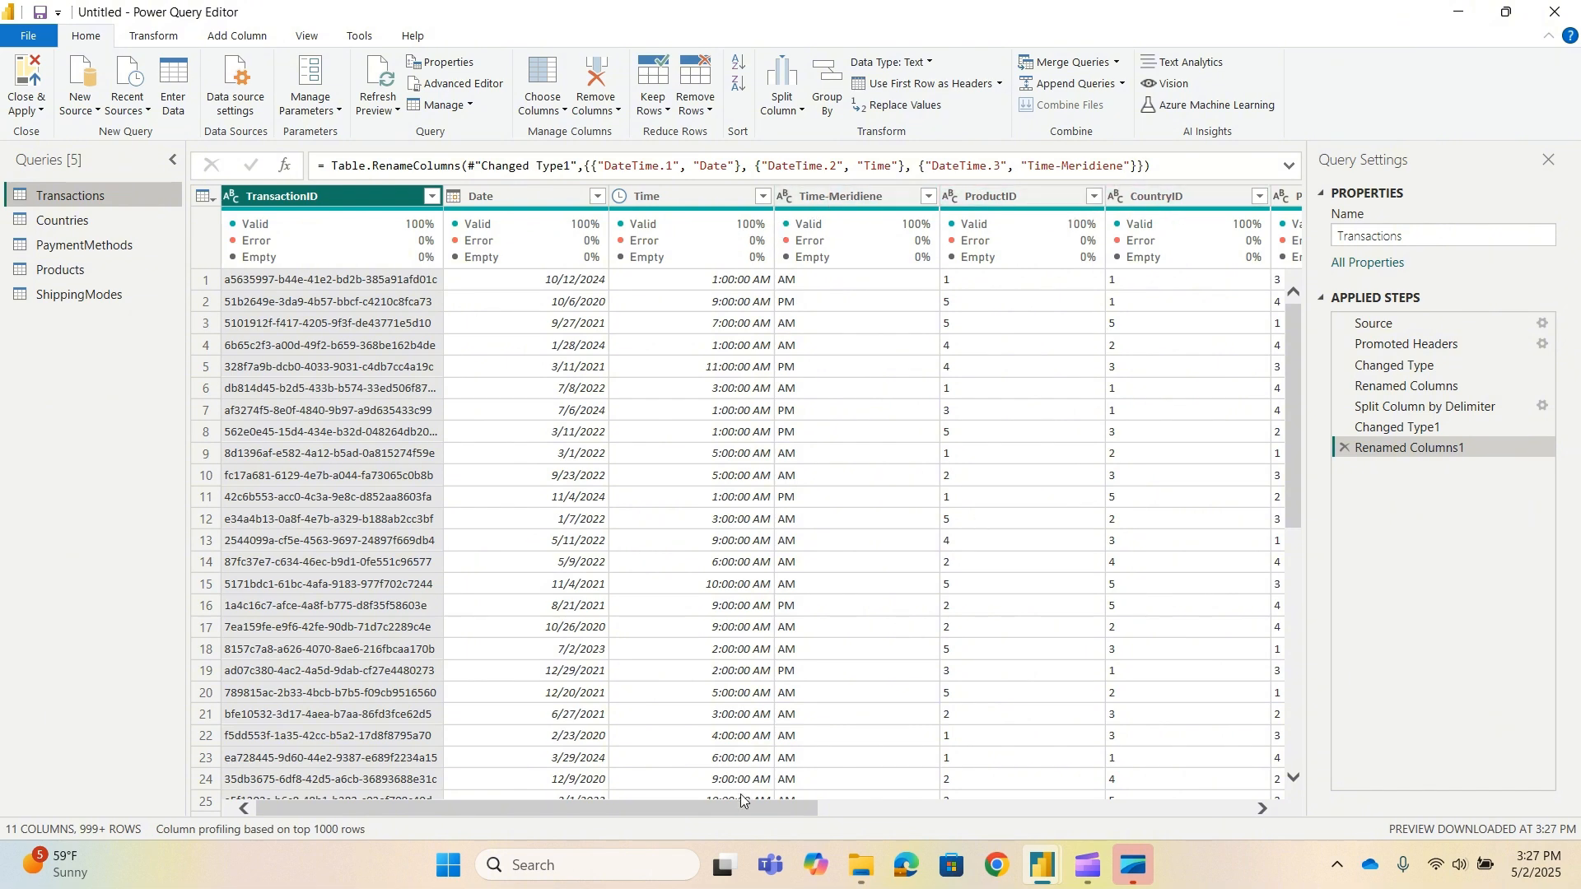
drag(733, 807, 953, 823)
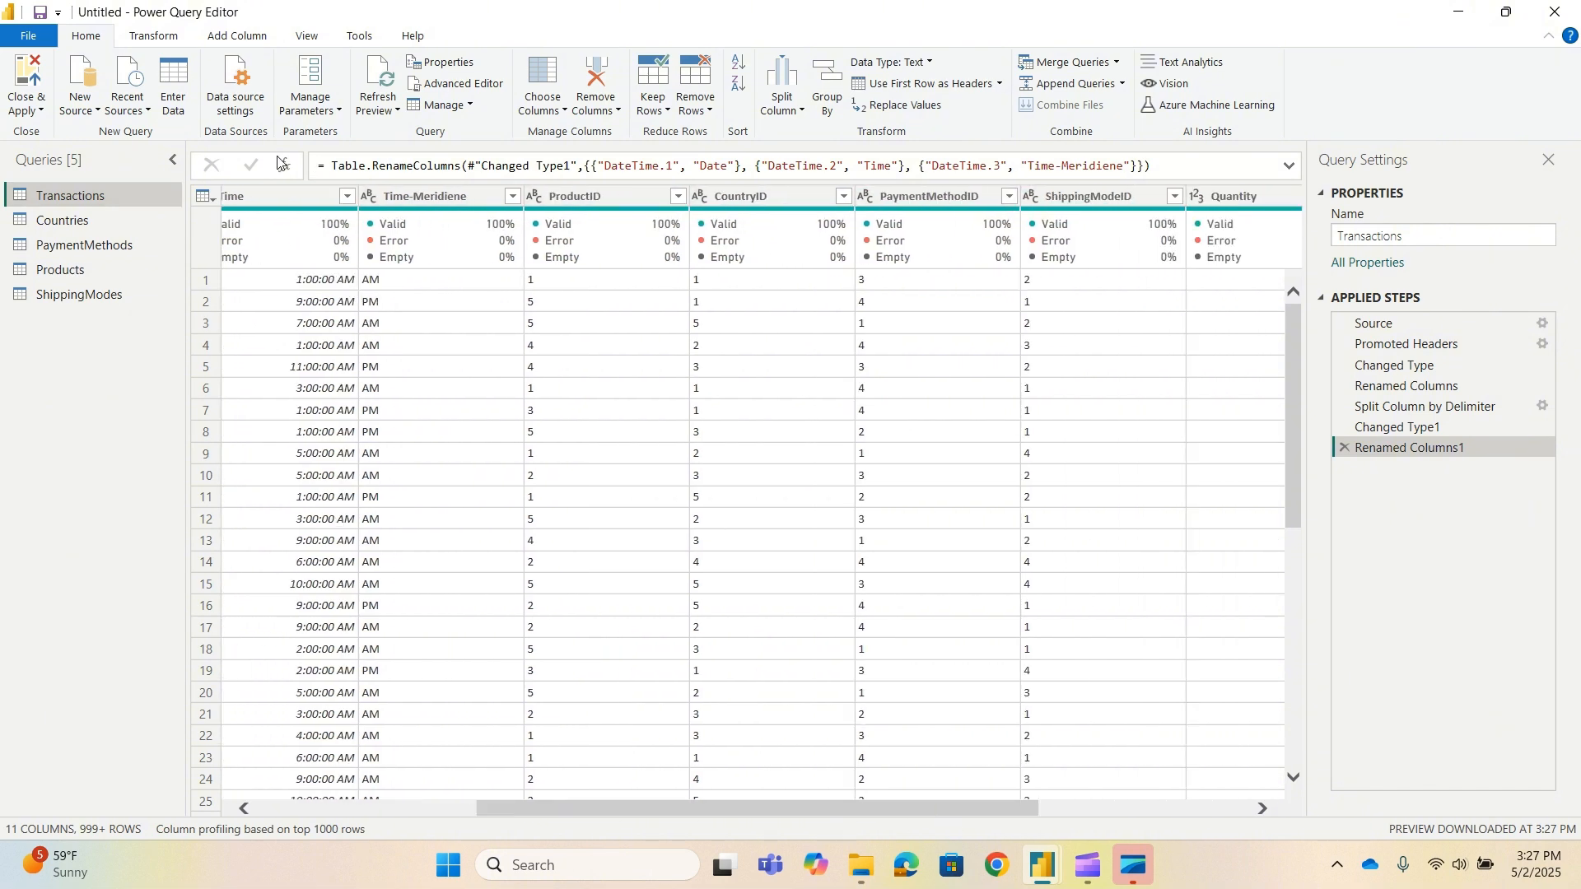
click(567, 204)
shift+click(1086, 197)
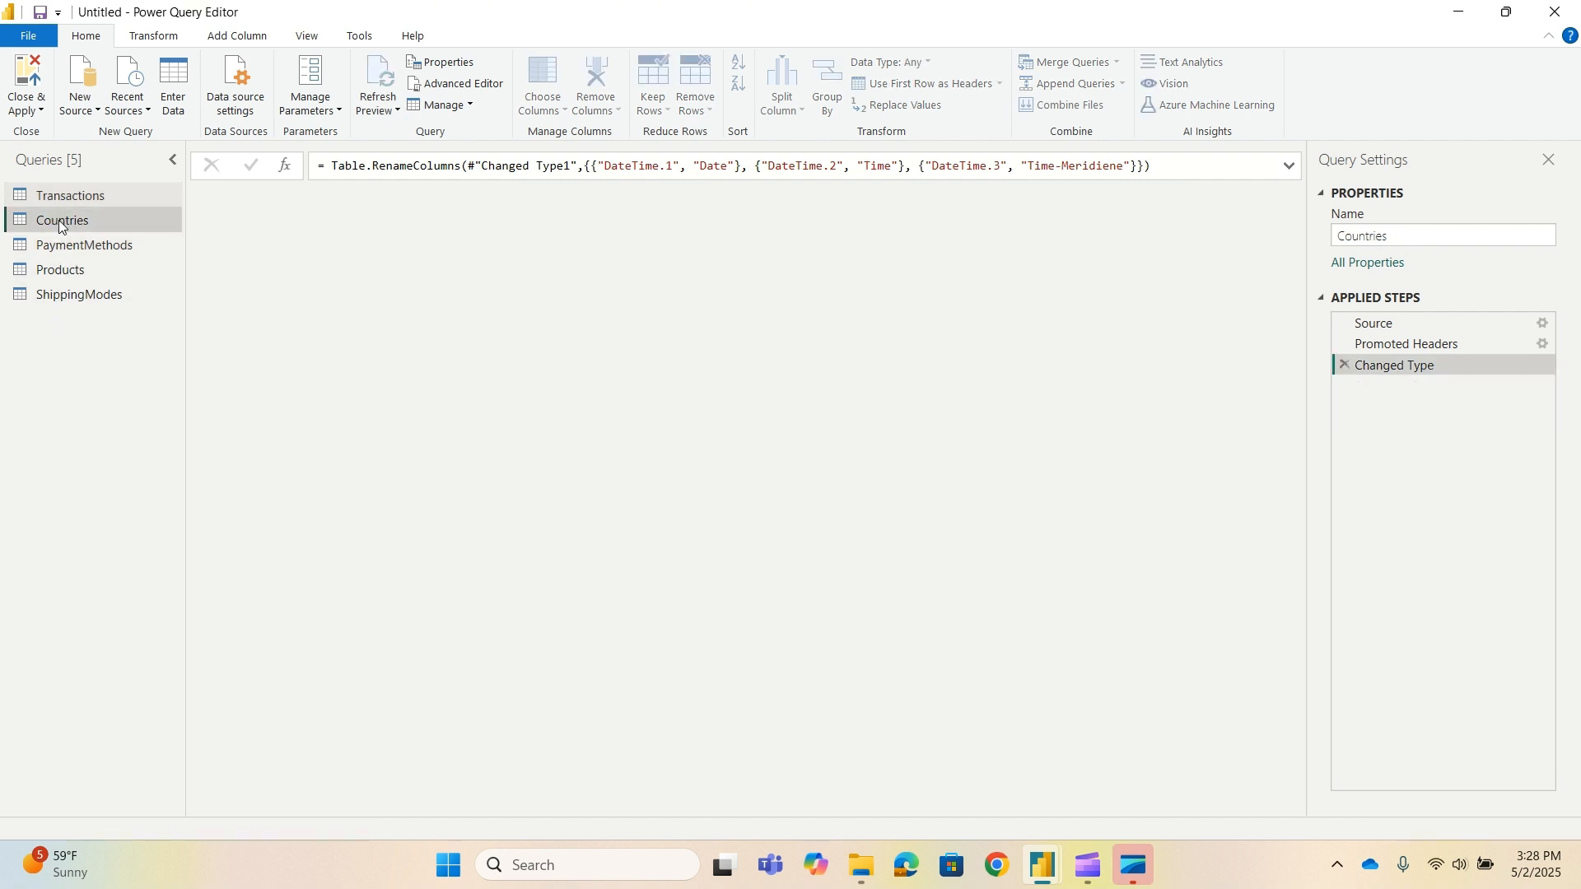
Compare the CountryID column and its data type in the Countries query with the one in Transactions.
click(58, 220)
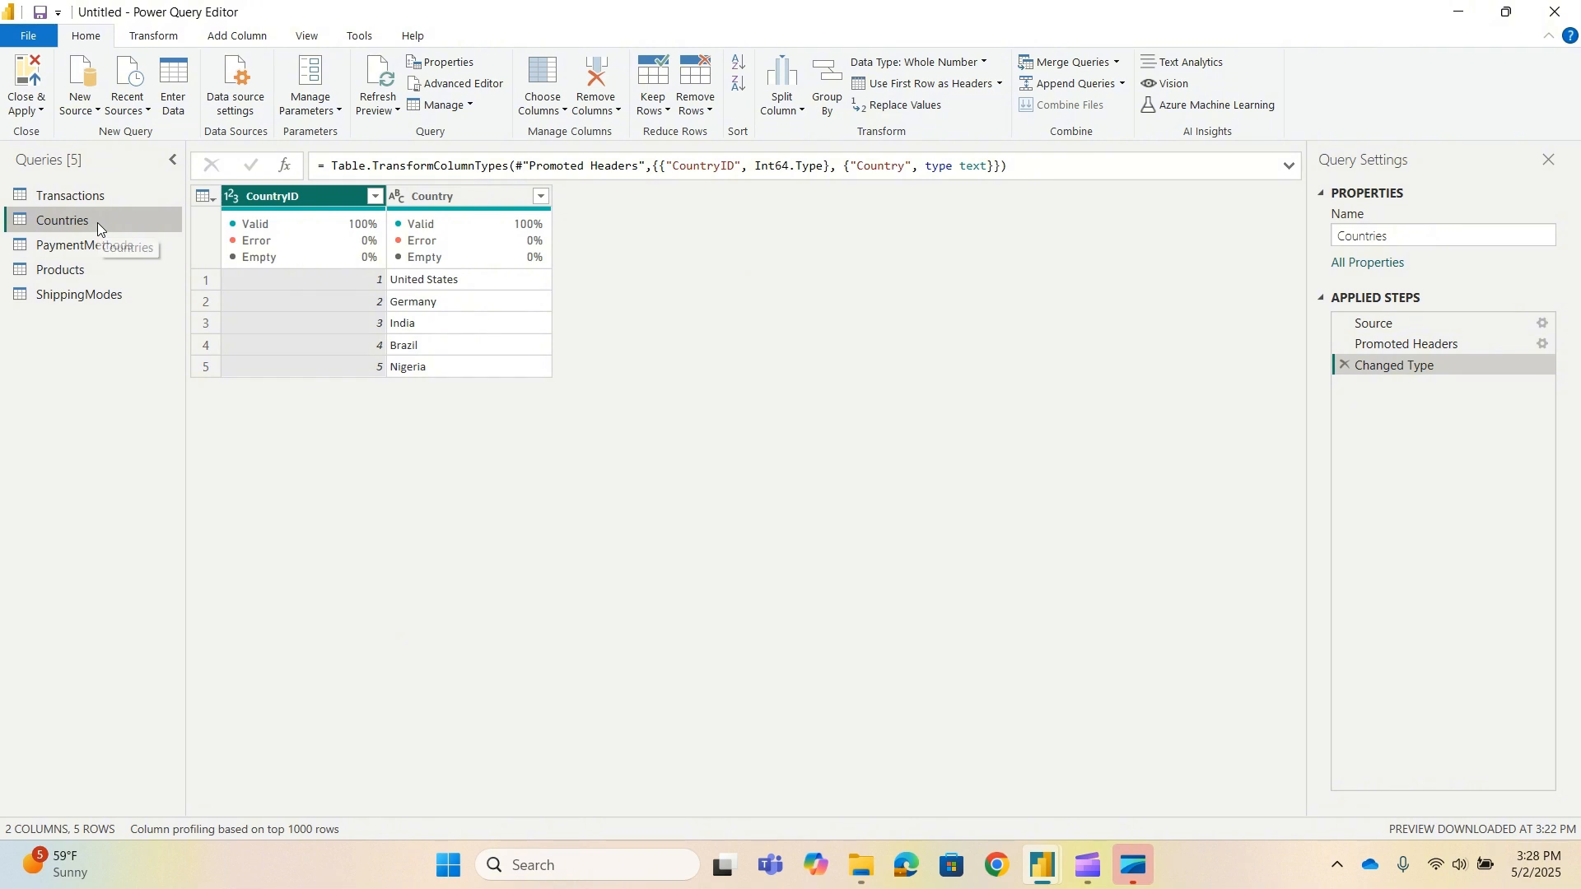
click(105, 200)
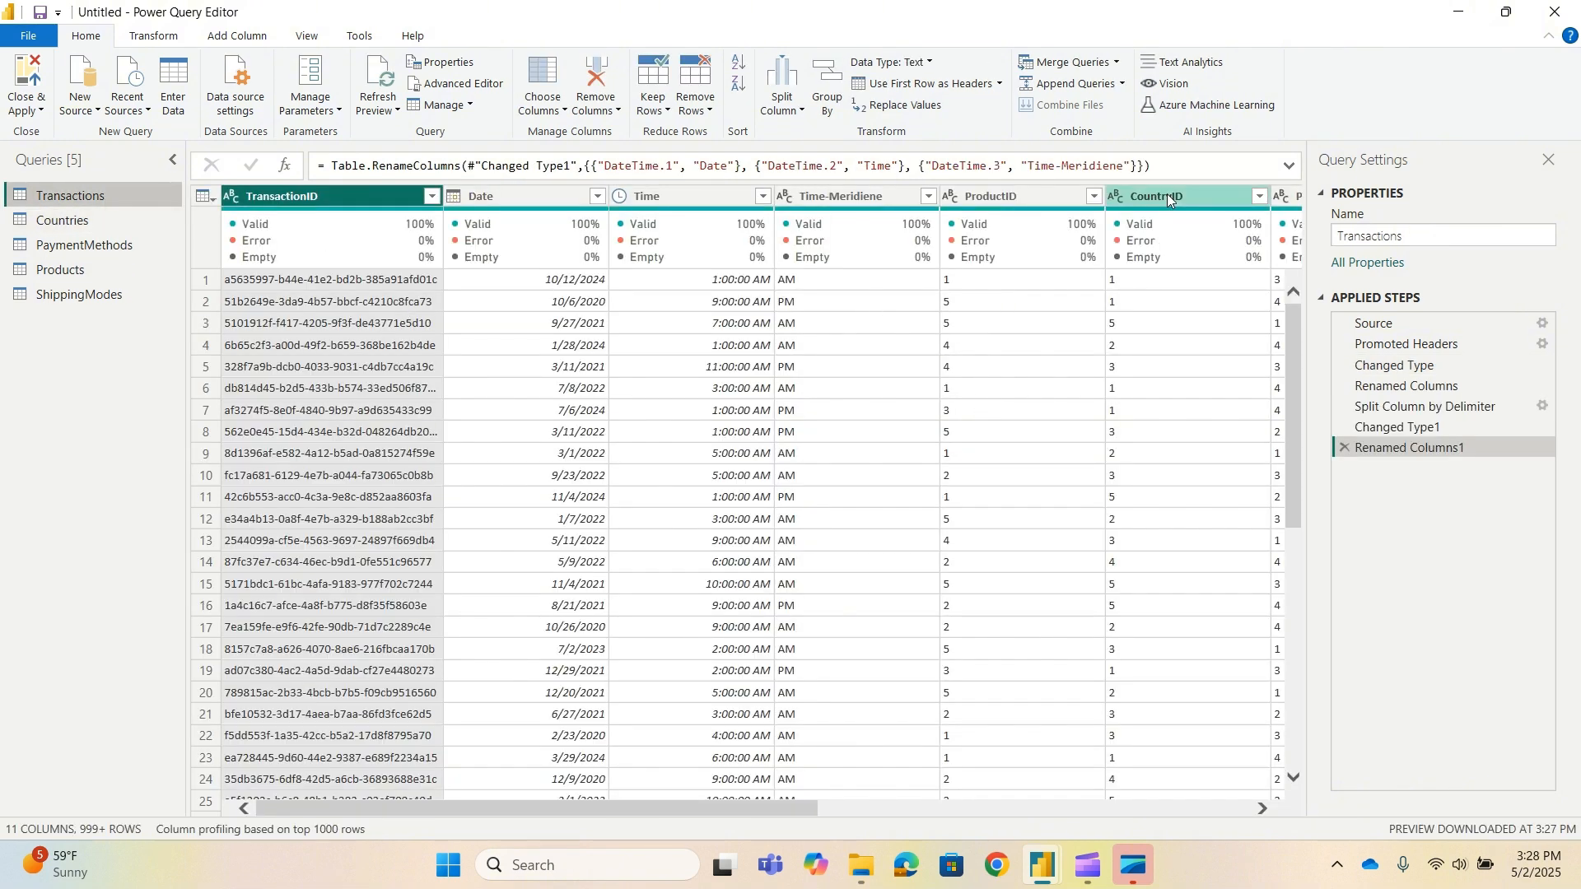
drag(766, 813, 848, 813)
click(1040, 196)
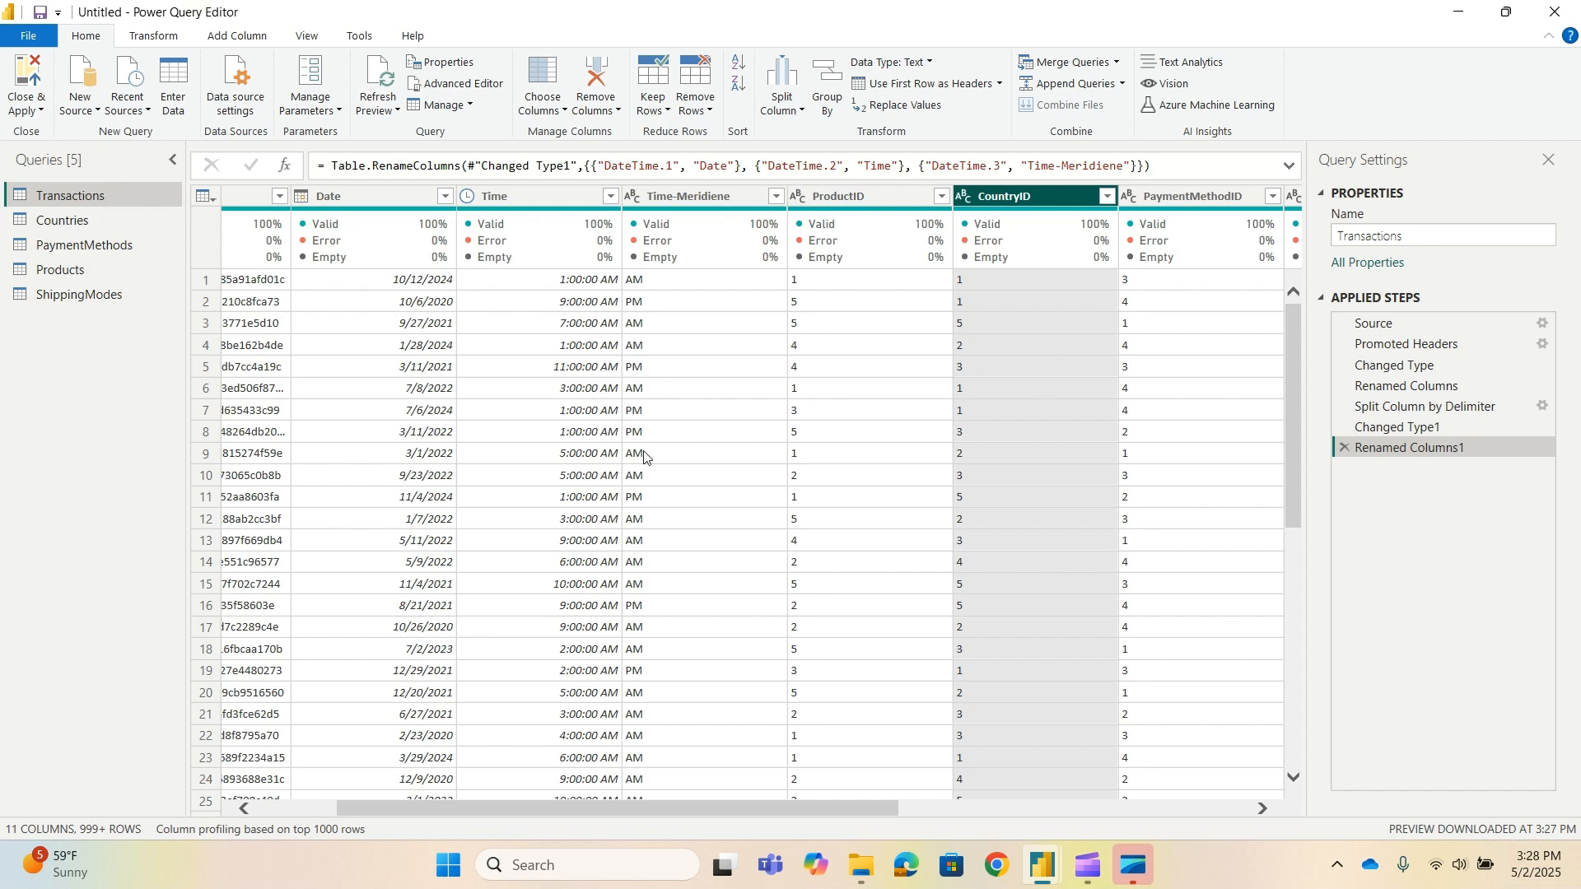
scroll(630, 453, left, 3)
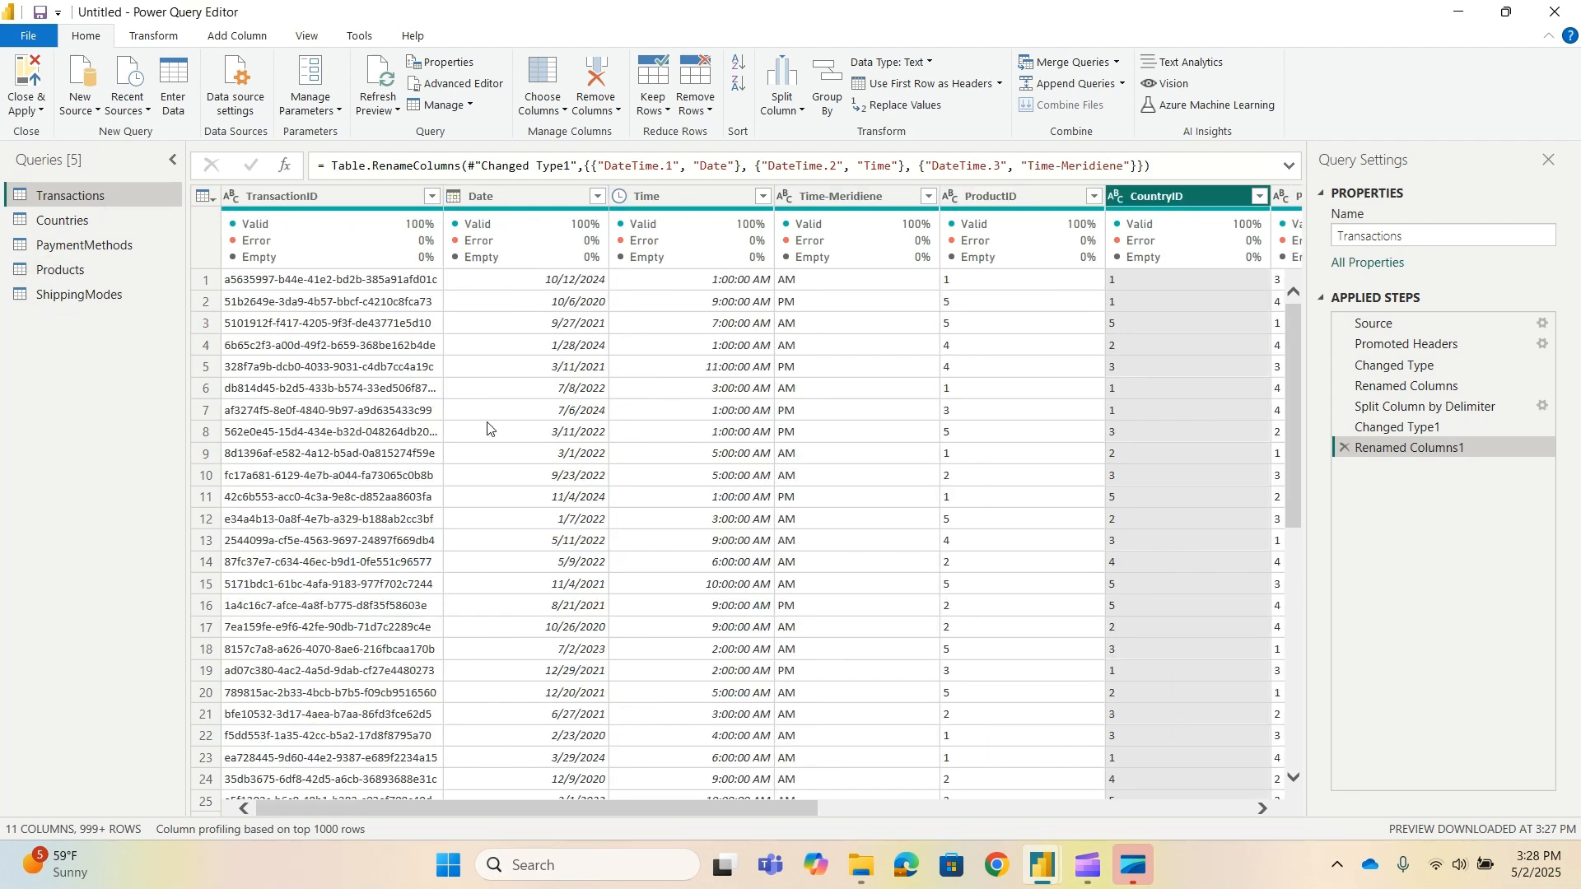
Close and apply the Power Query changes, and open the model view with the Properties and Data panes collapsed.
click(41, 112)
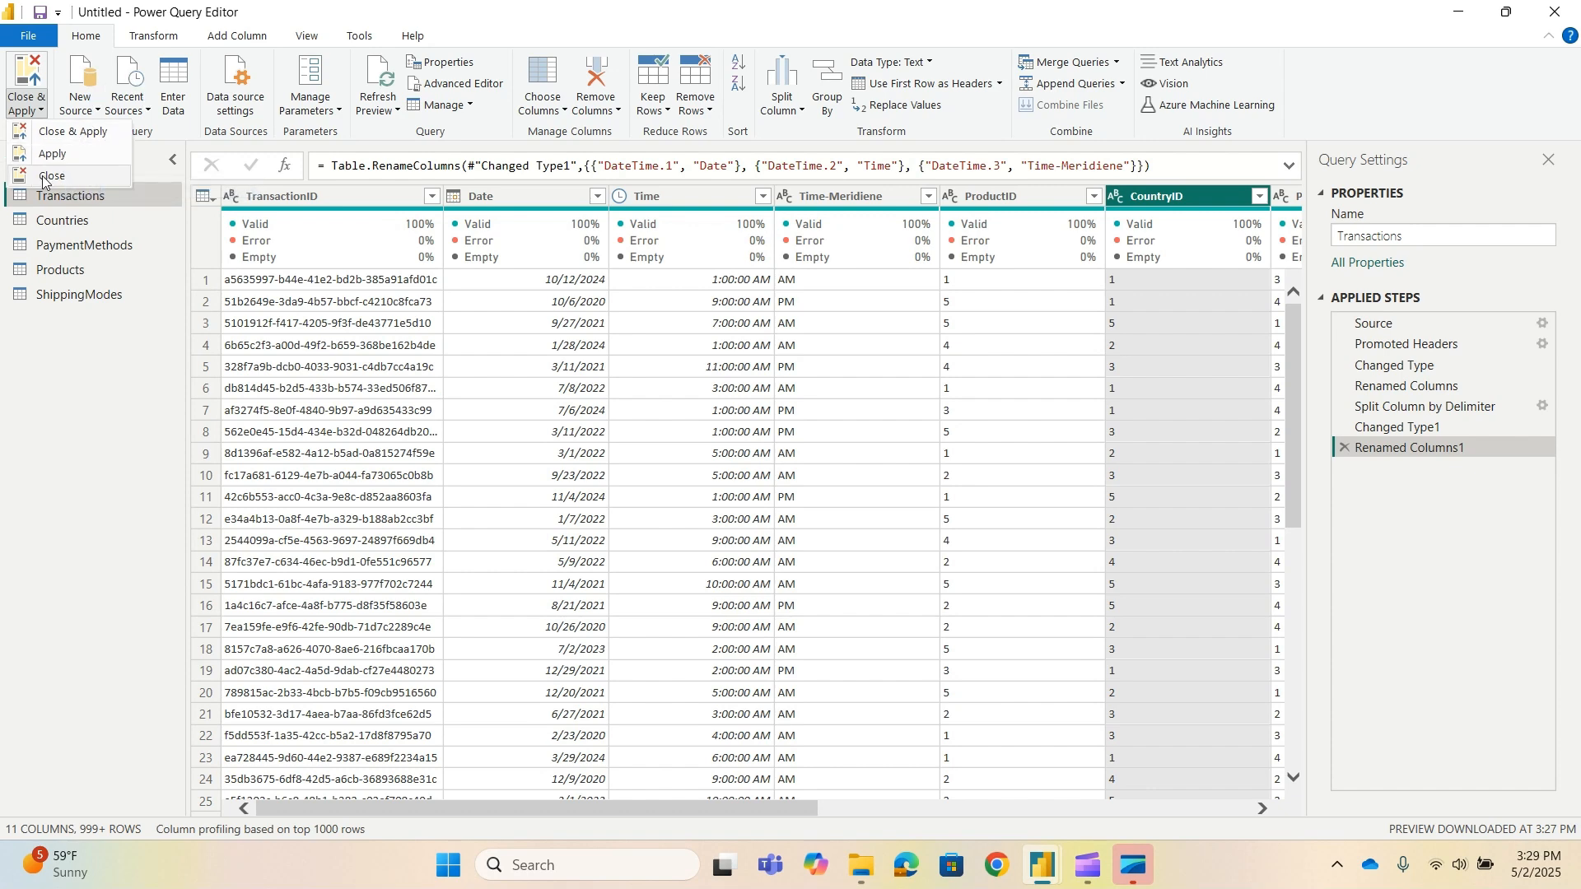
click(95, 134)
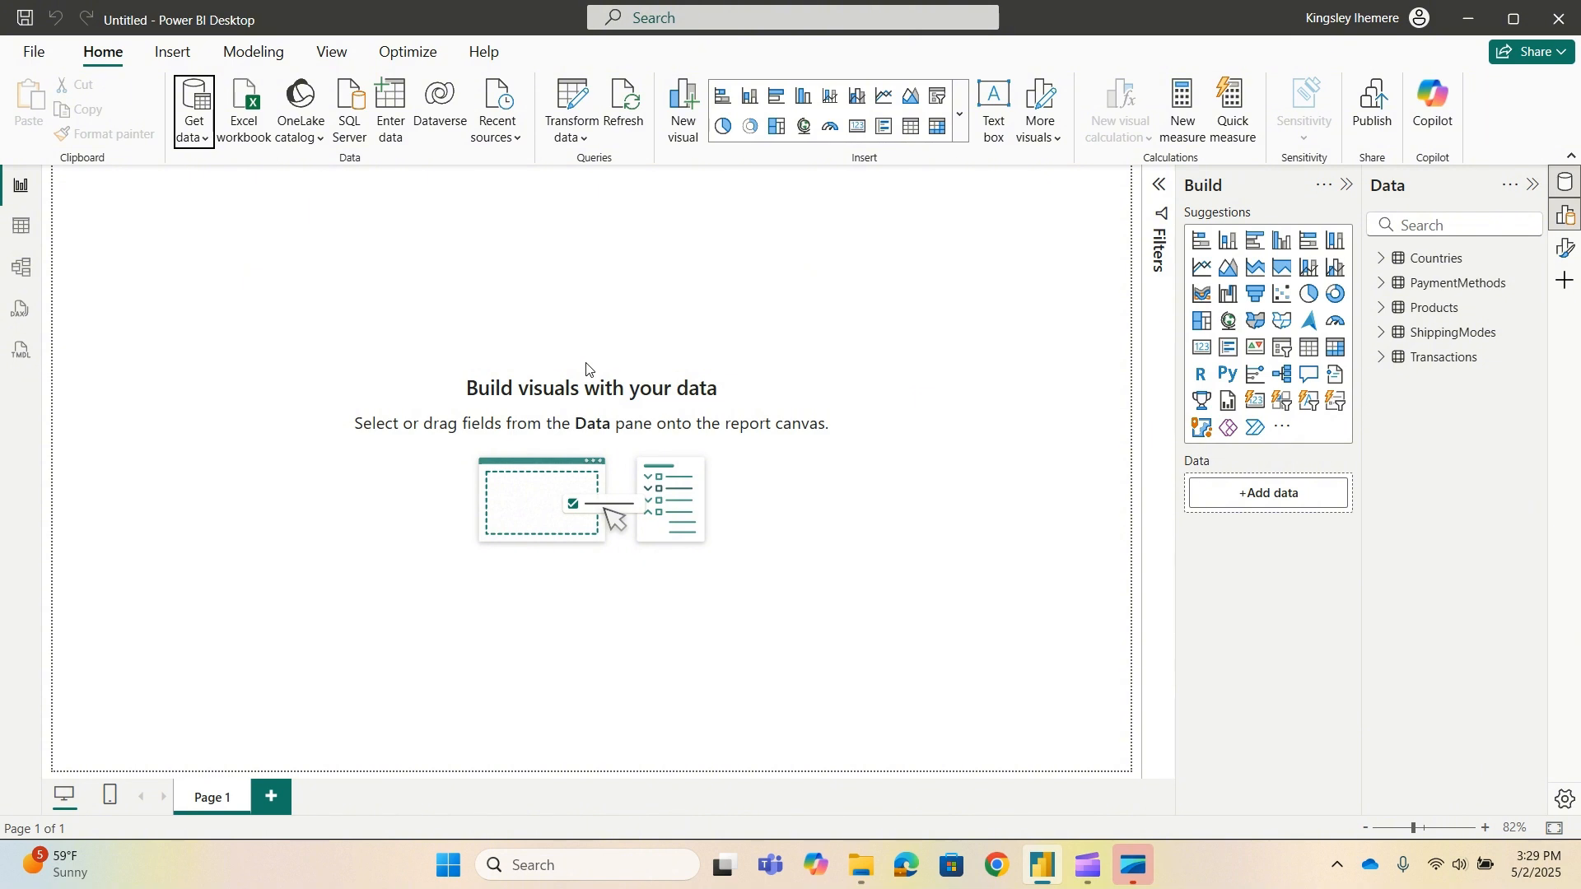
click(26, 267)
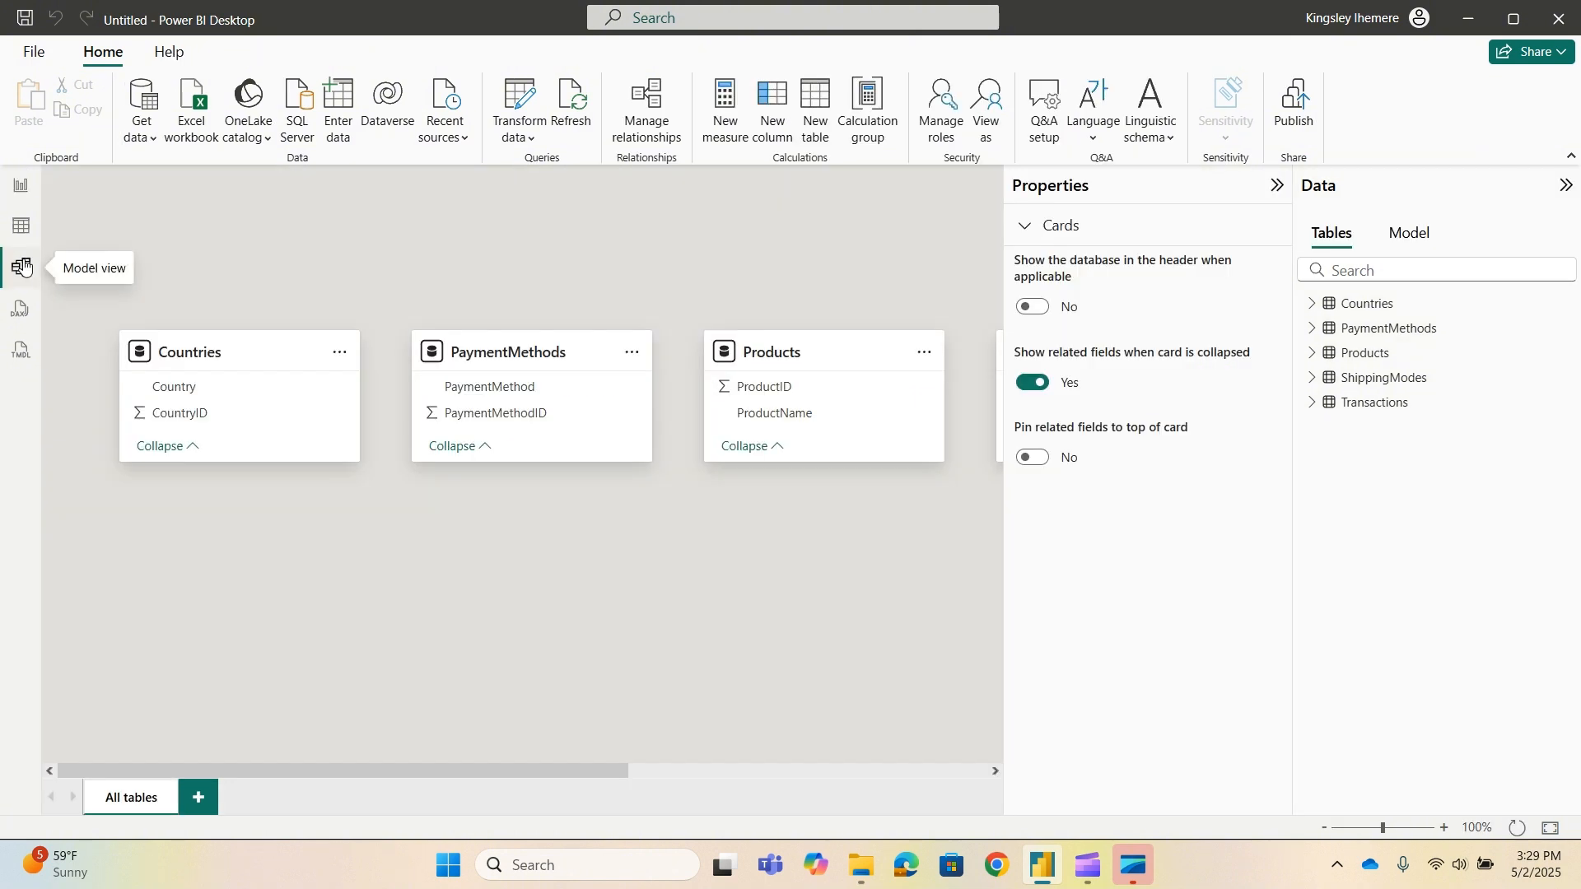
click(1277, 185)
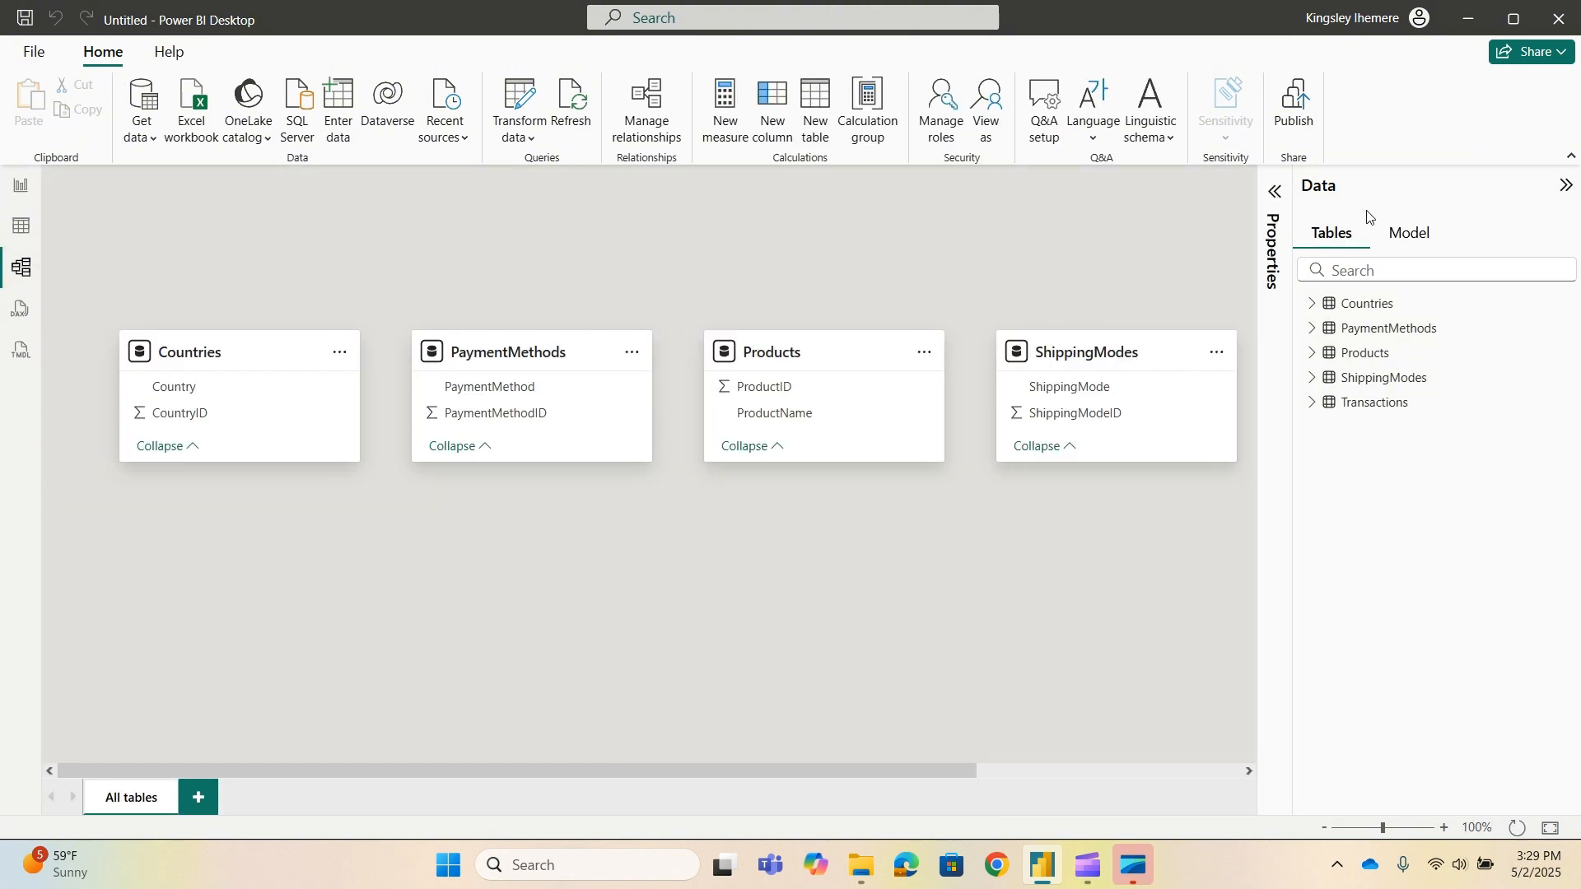
click(1566, 185)
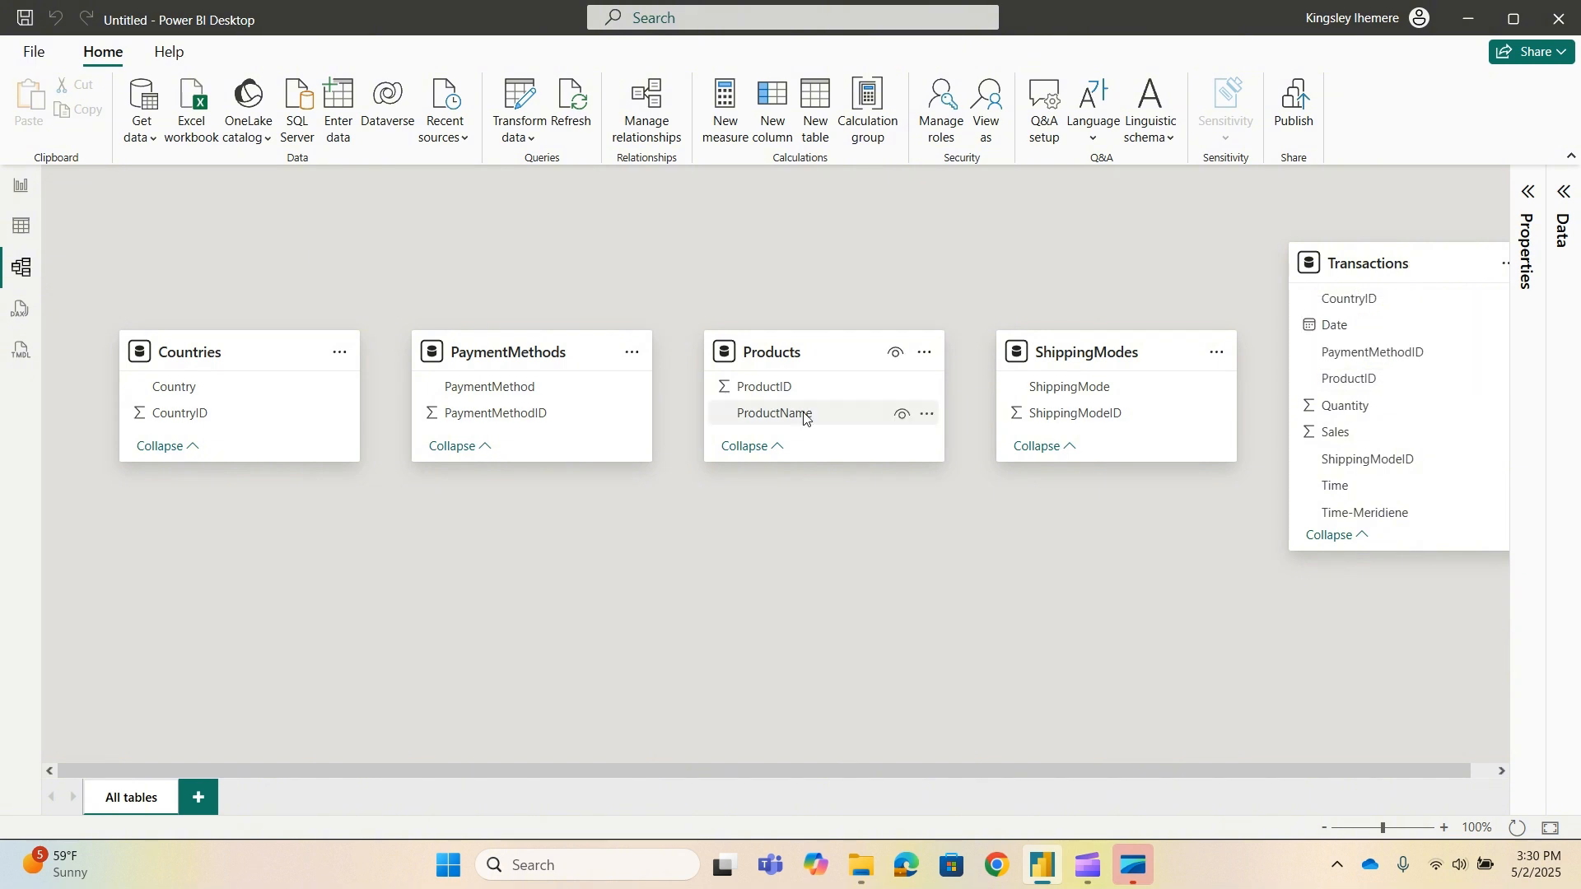
Arrange the model diagram with Transactions in the middle, PaymentMethods and Countries on one side, and Products and ShippingModes on the other.
drag(784, 356, 945, 266)
drag(521, 359, 463, 272)
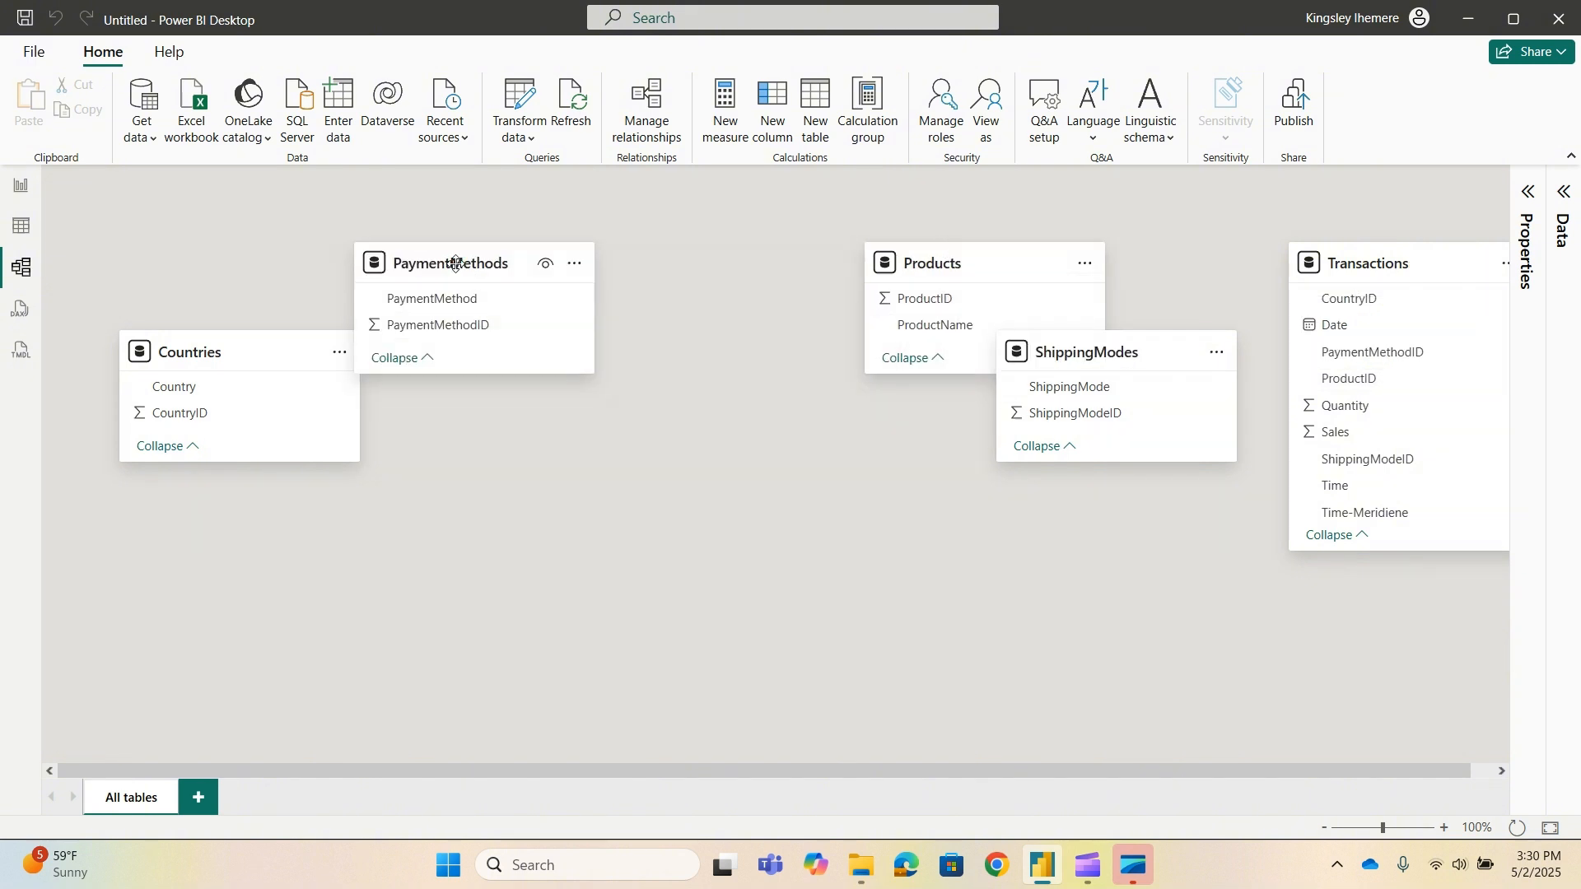
drag(215, 362, 229, 544)
drag(1140, 362, 1132, 596)
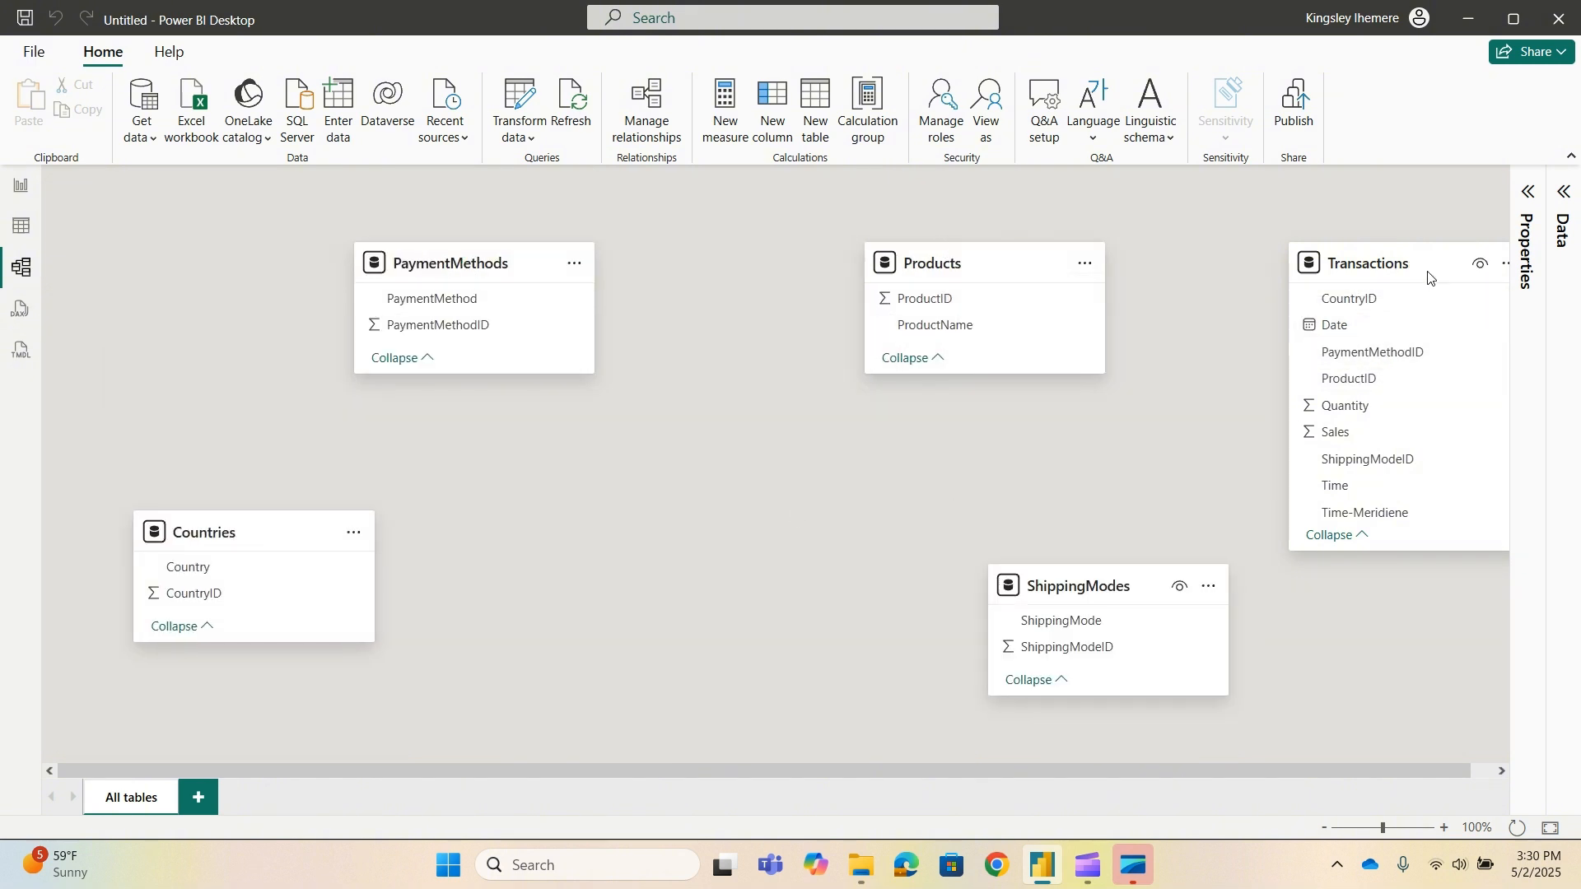
drag(1429, 261, 709, 403)
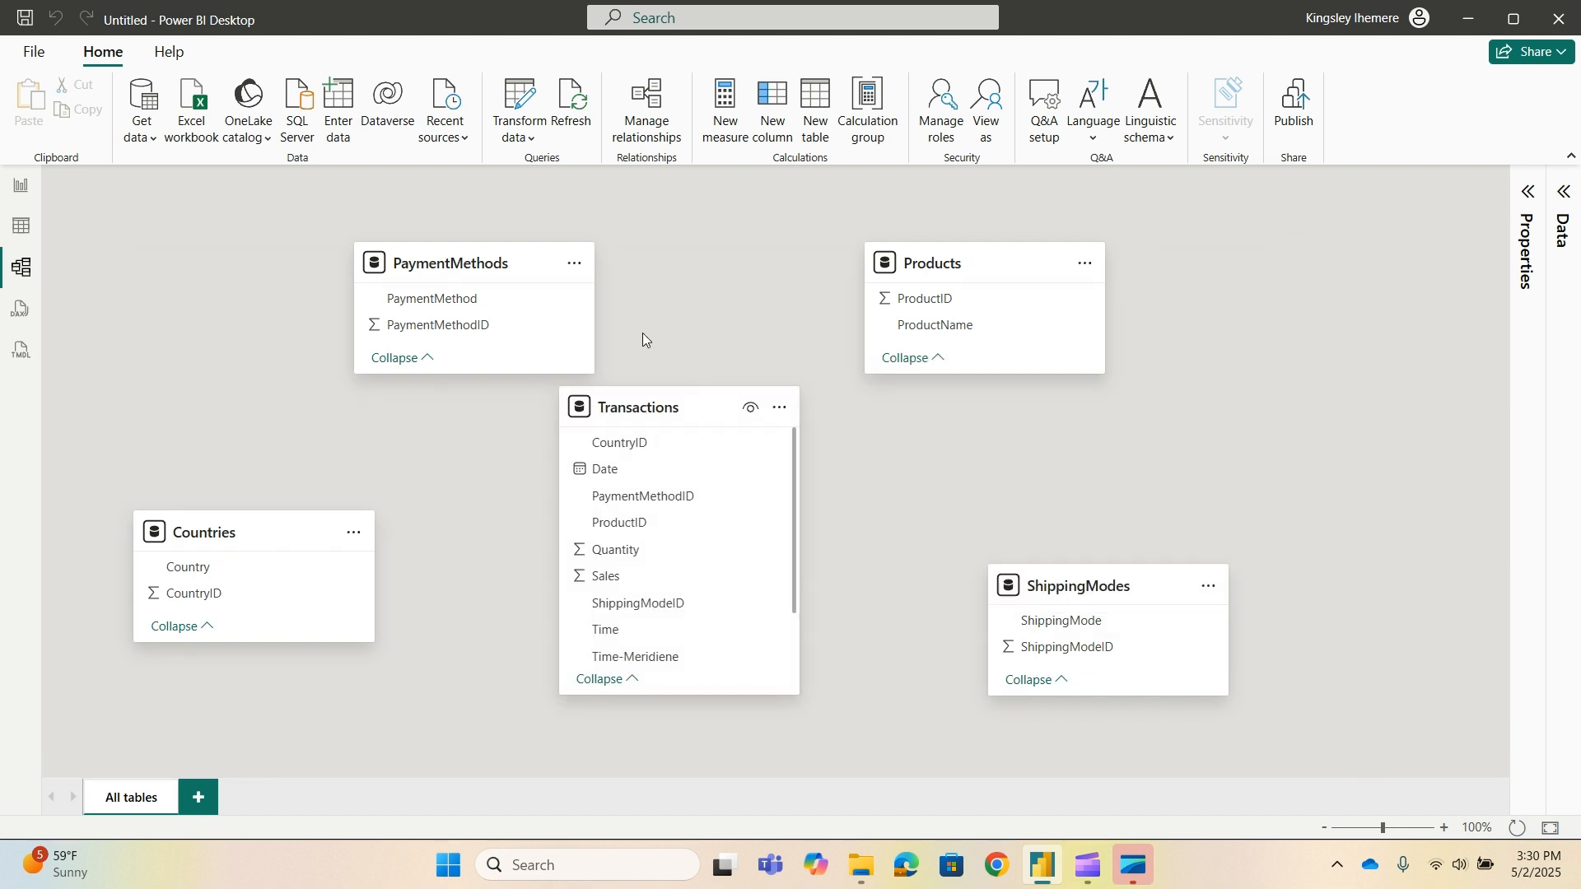
drag(494, 265, 295, 265)
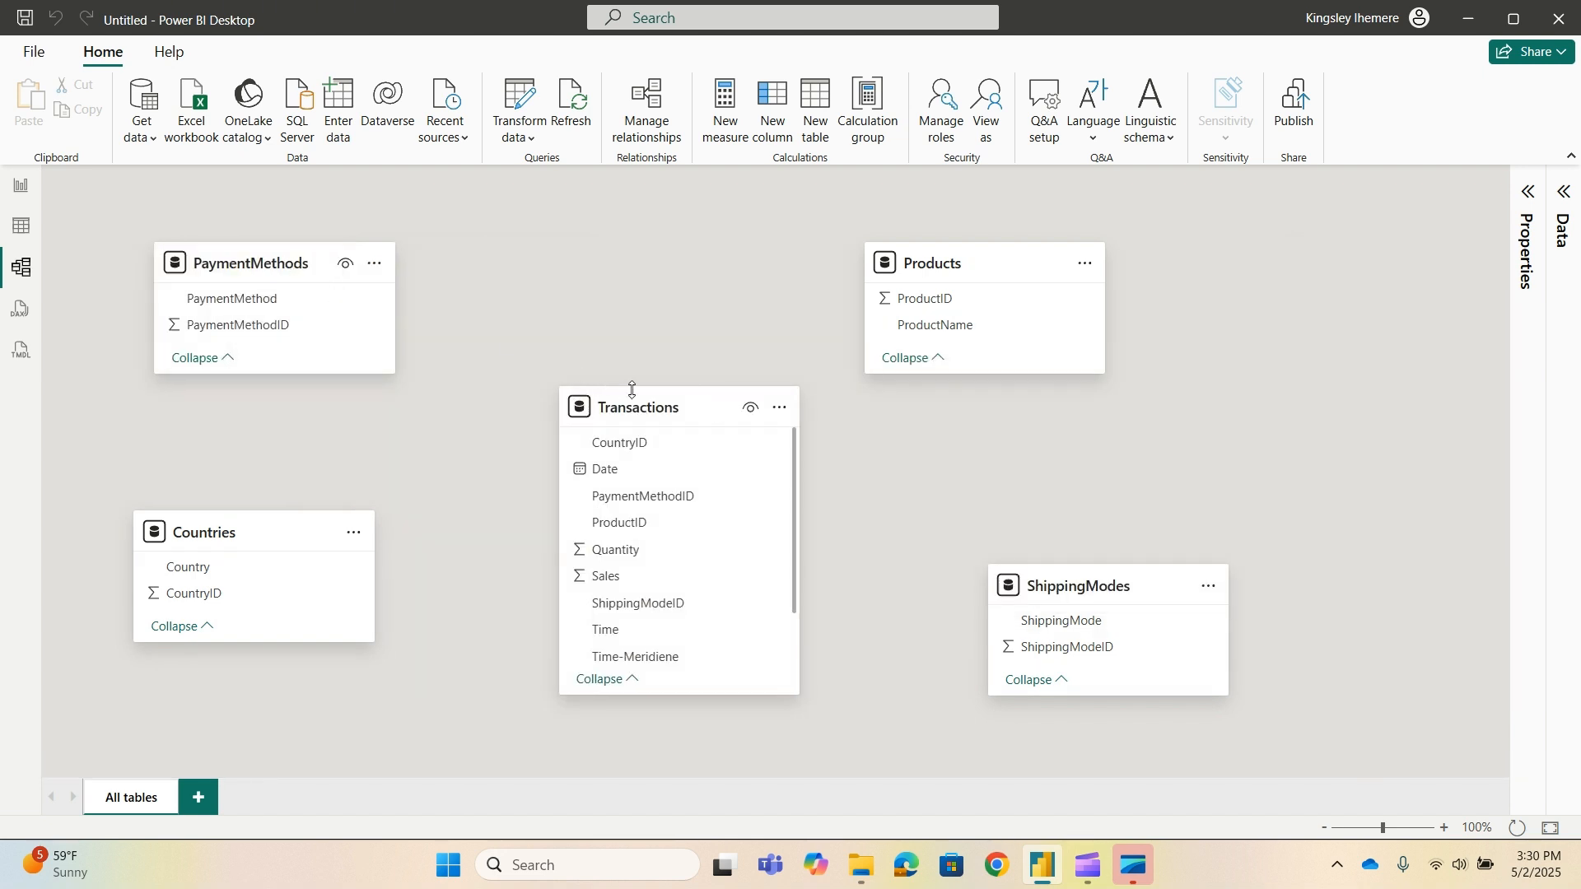
drag(643, 409, 652, 339)
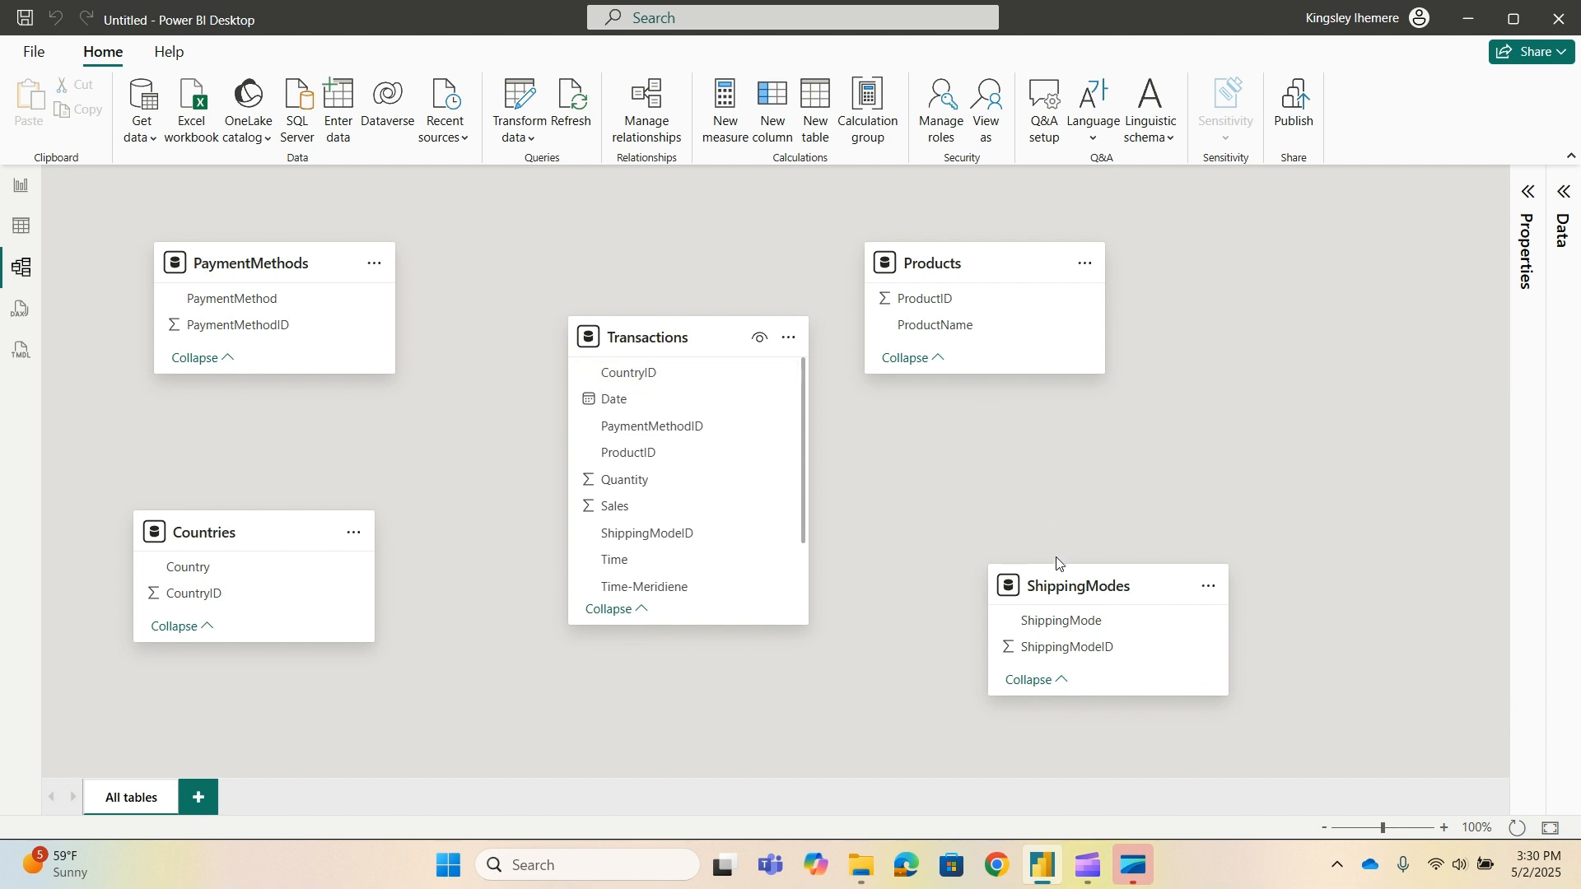
drag(1072, 587, 937, 563)
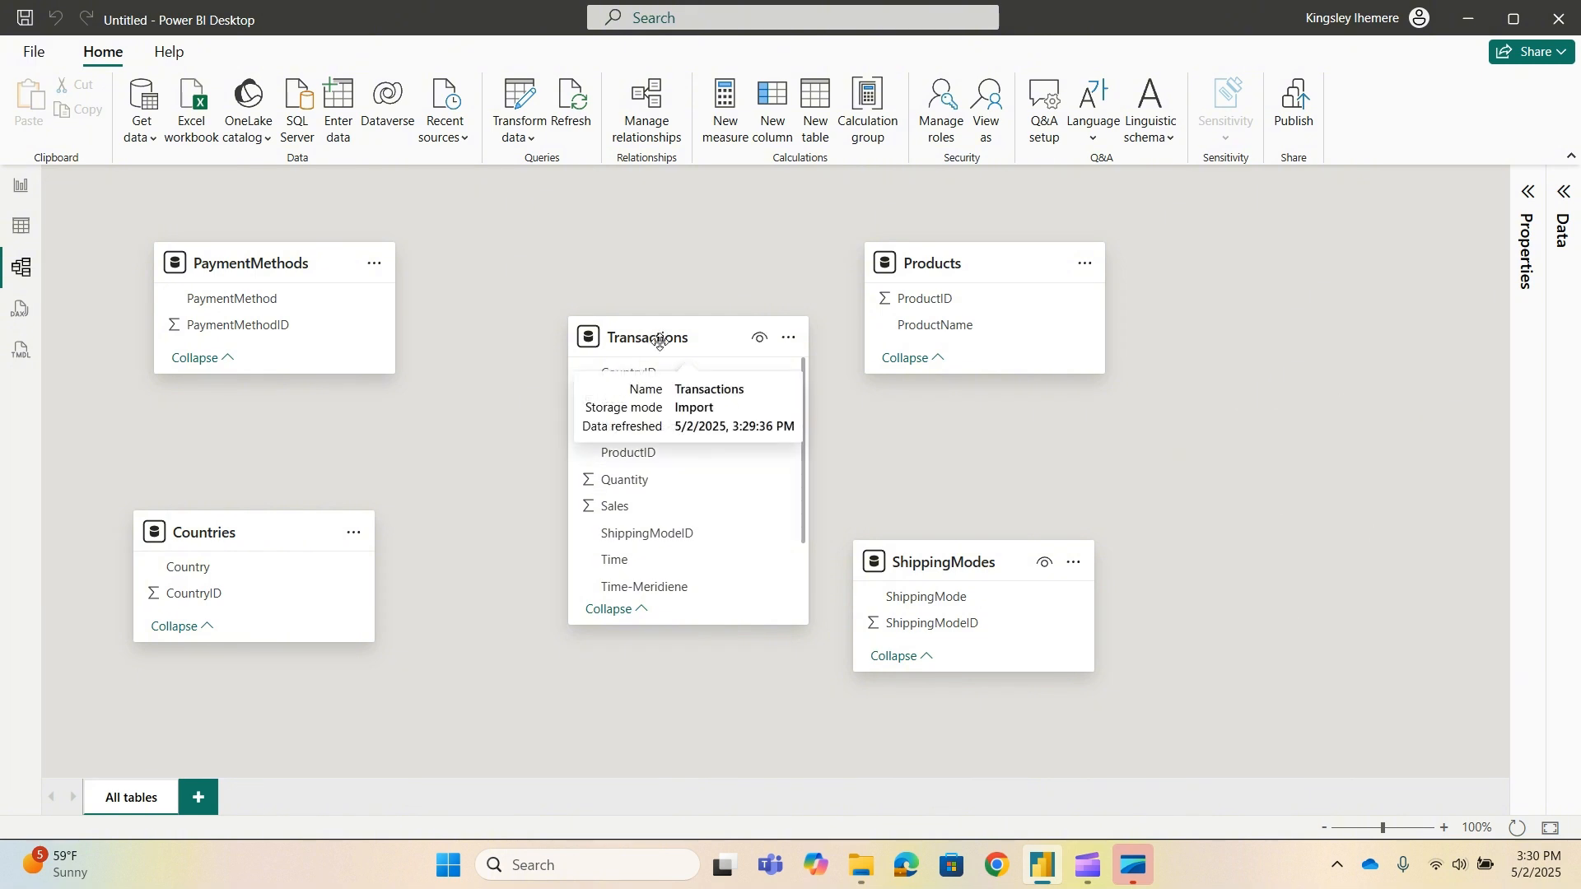
drag(660, 346, 619, 337)
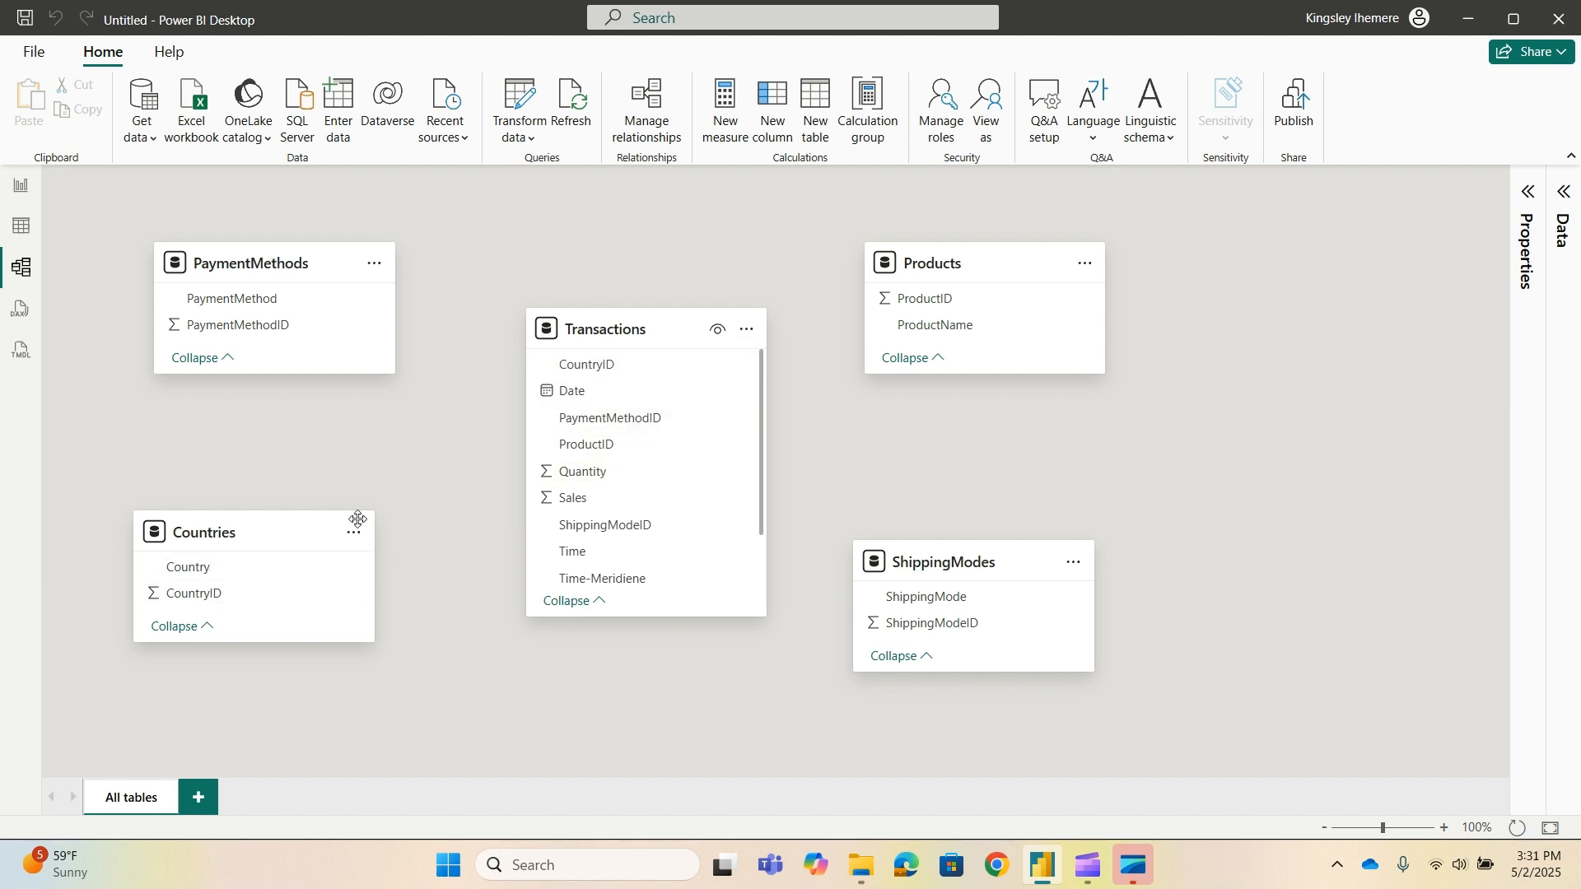
Create active one-to-many, single-direction relationships from Countries and PaymentMethods to Transactions on CountryID and PaymentMethodID.
click(203, 602)
drag(489, 554, 578, 364)
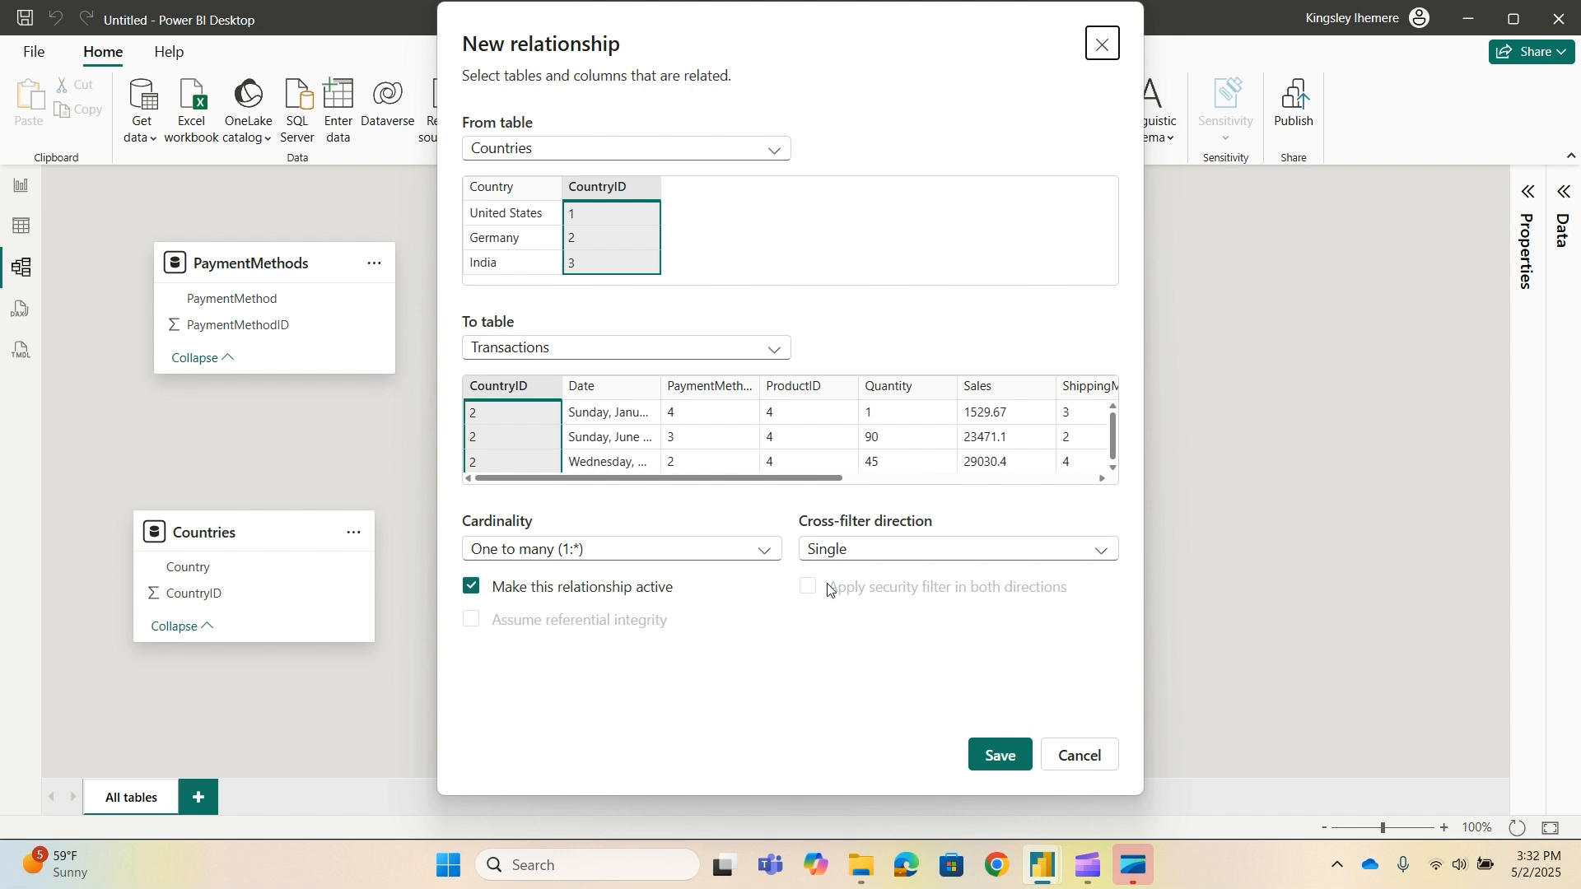
click(1006, 754)
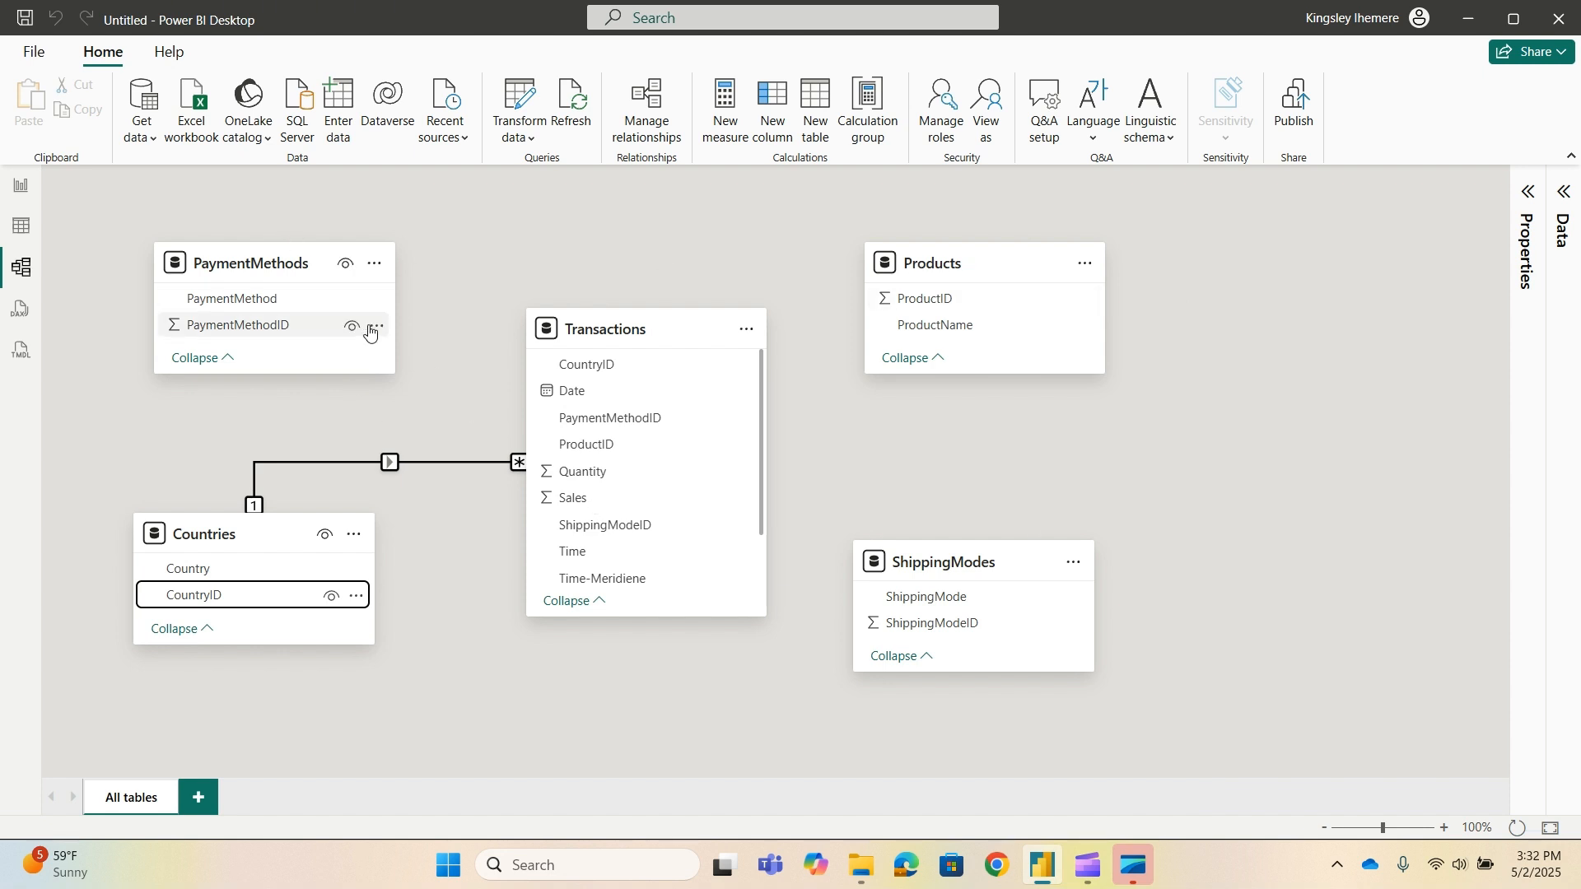
drag(273, 324, 627, 419)
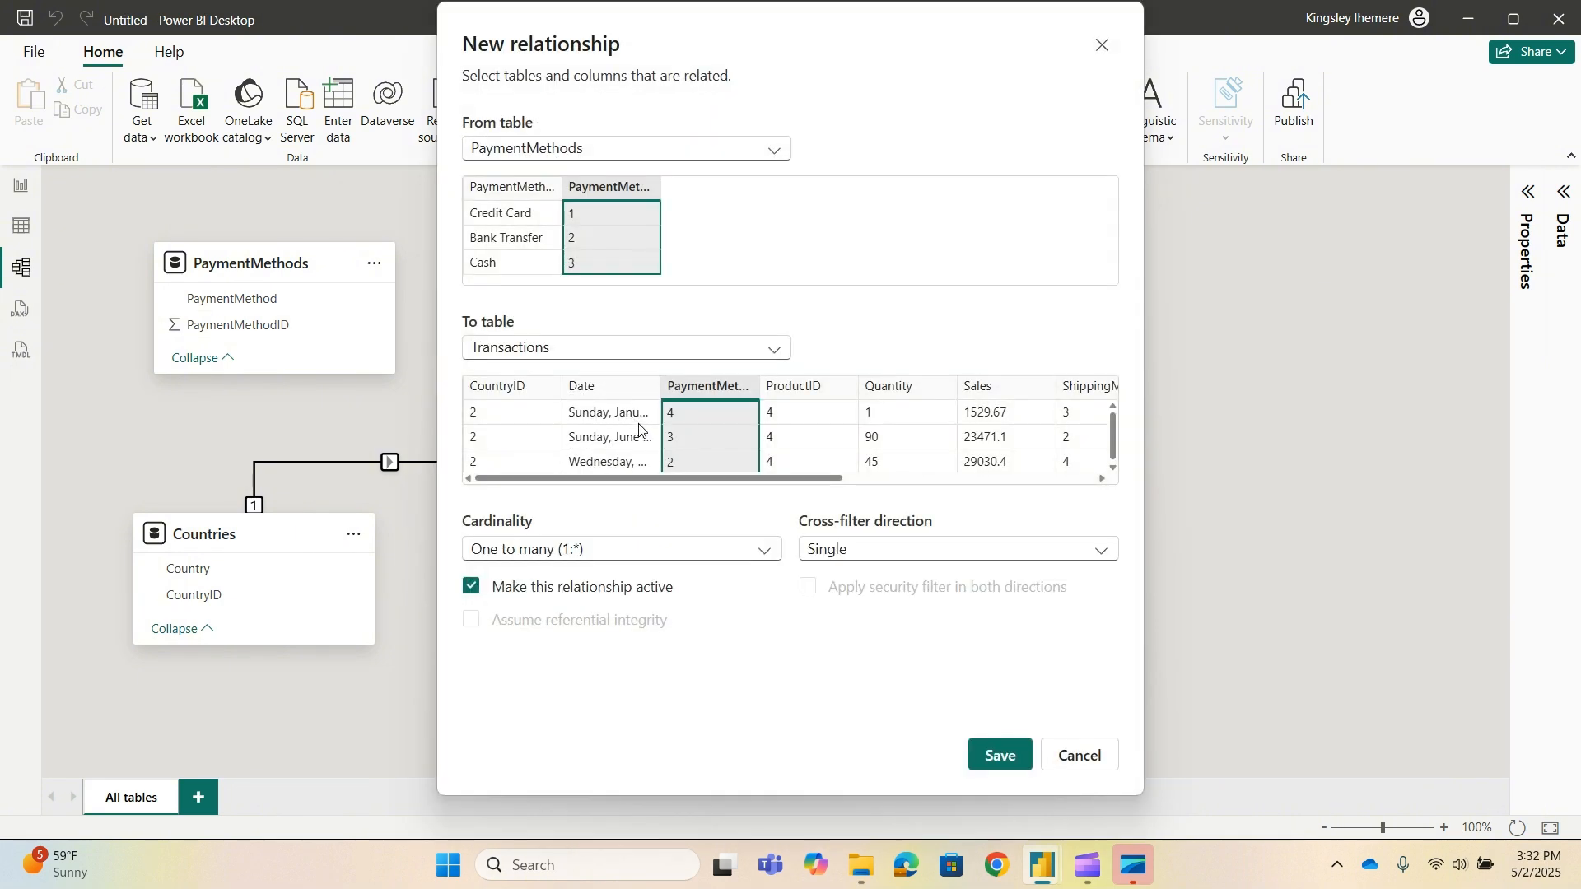
click(999, 755)
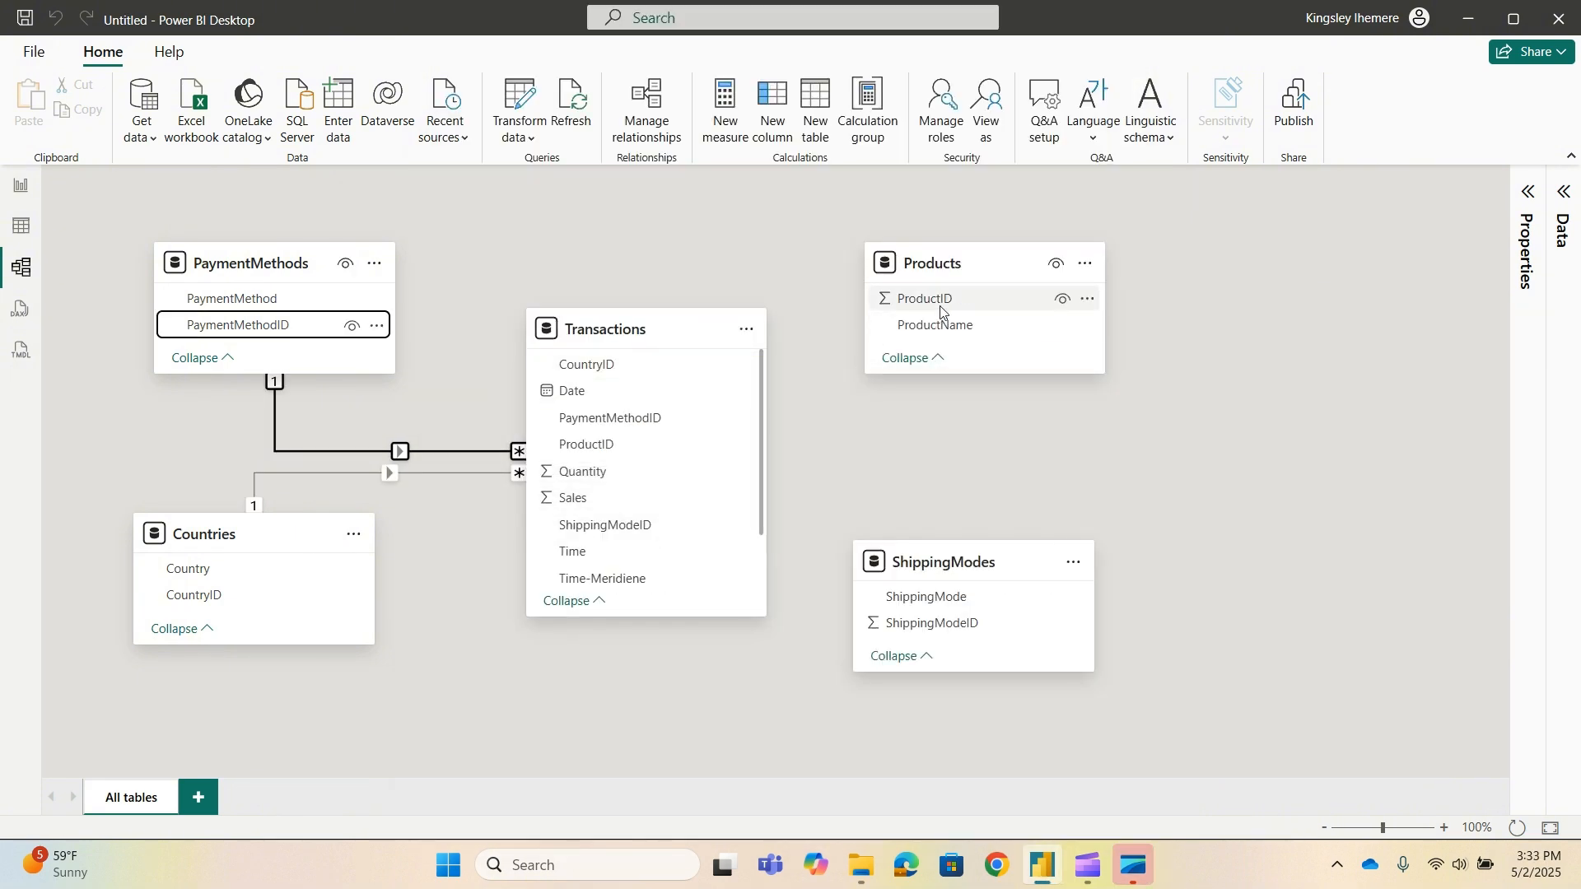
Create one-to-many relationships from Products and ShippingModes to Transactions on ProductID and ShippingModeID.
drag(942, 304, 623, 457)
drag(981, 631, 620, 537)
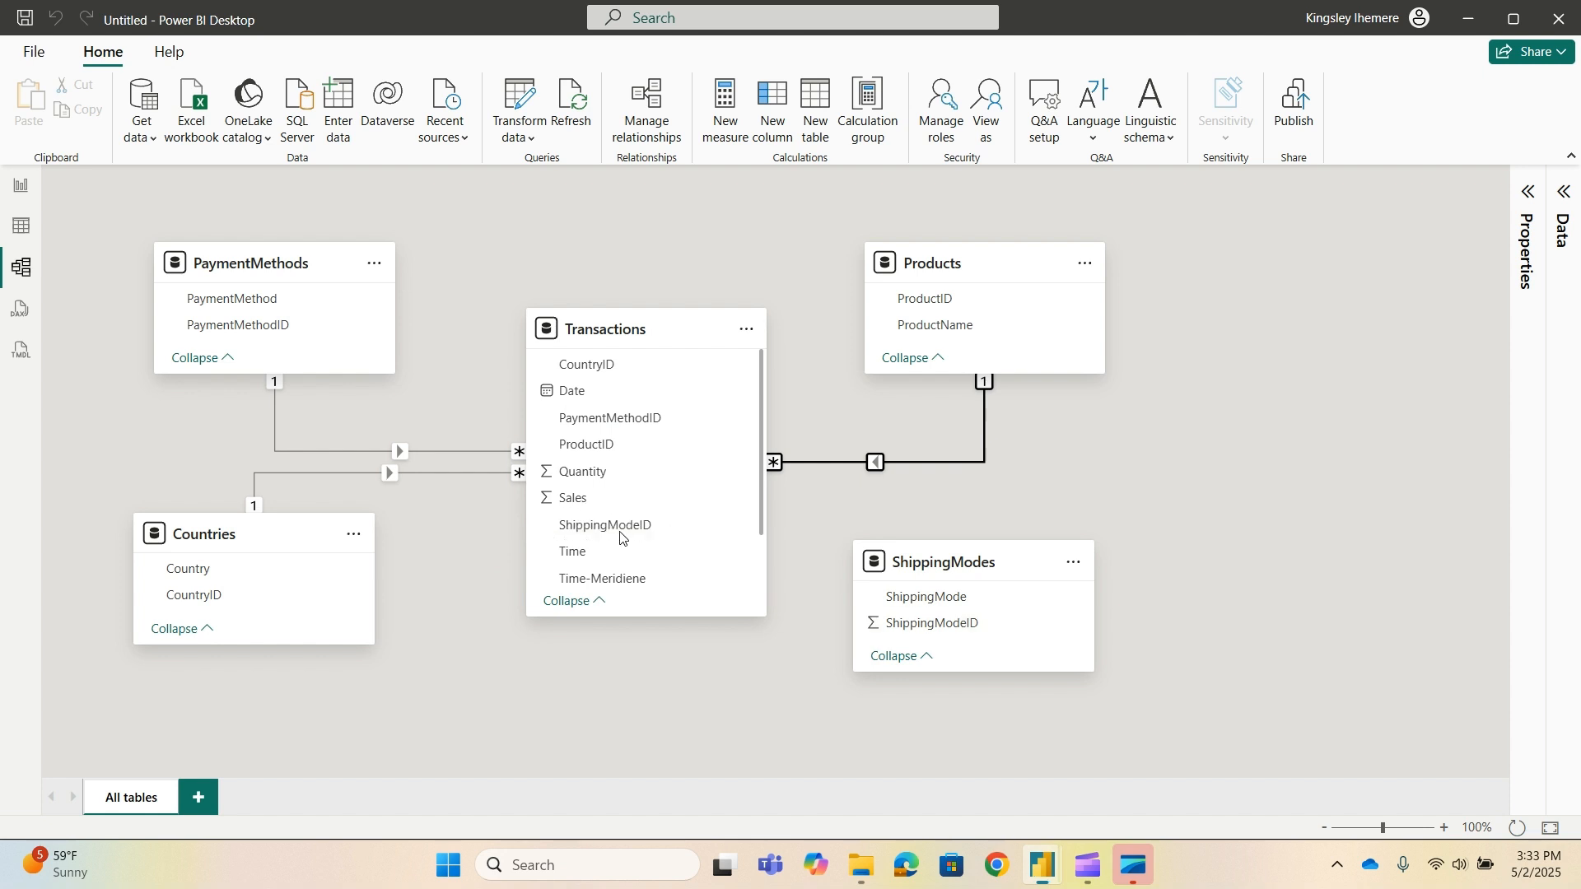
click(1009, 753)
Adjust the Transactions and ShippingModes cards in the diagram, moving Transactions slightly up and ShippingModes slightly down.
mouse_move(651, 321)
mouse_down()
mouse_move(646, 263)
mouse_move(643, 308)
mouse_up()
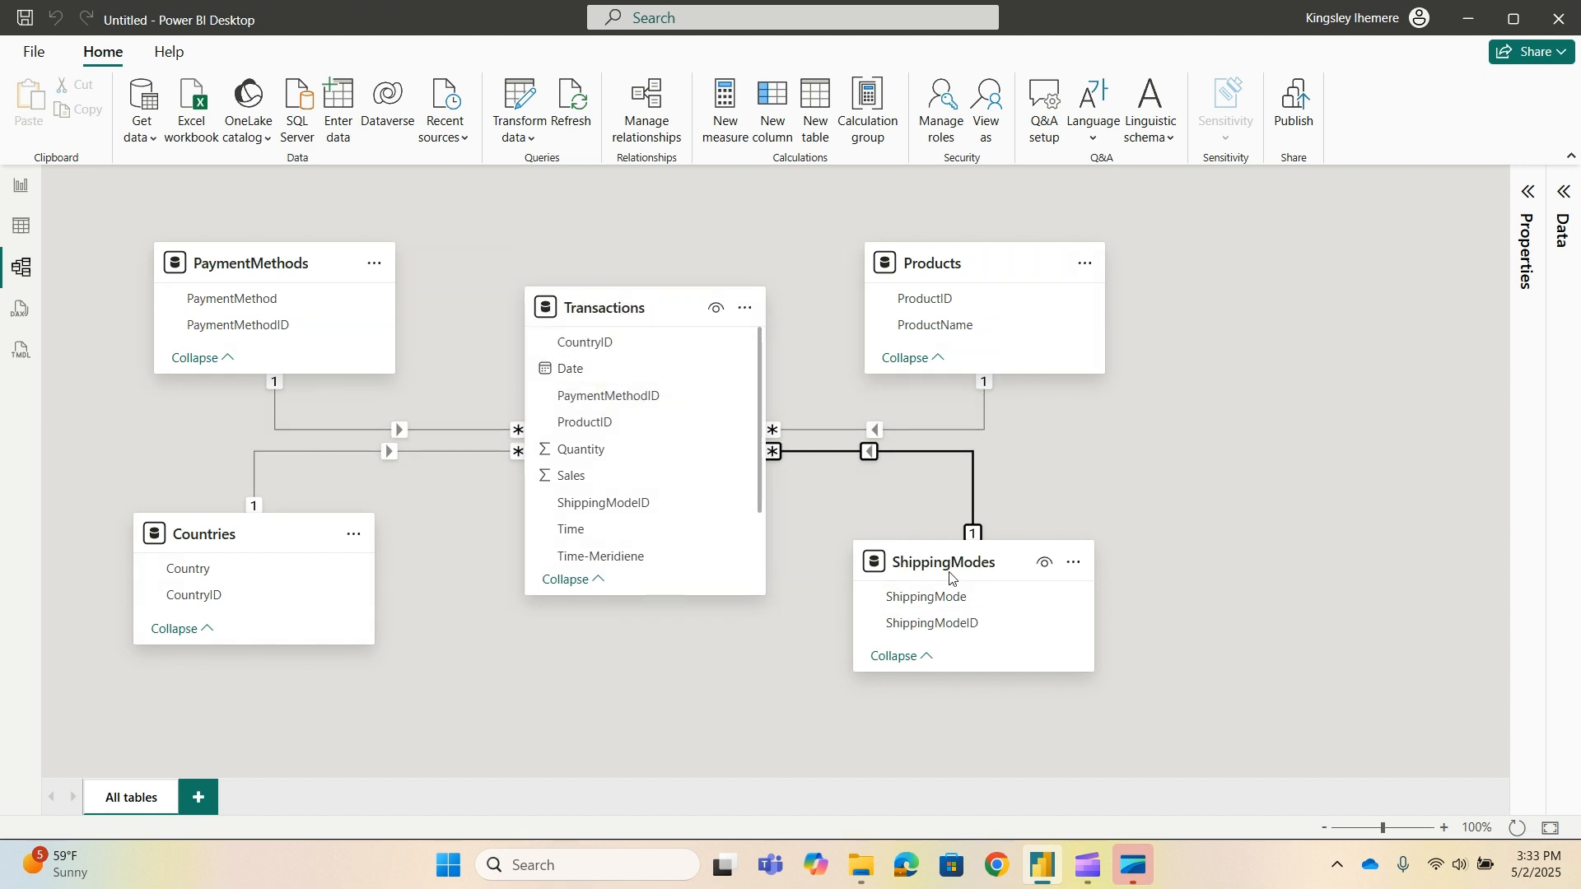
drag(951, 576, 929, 604)
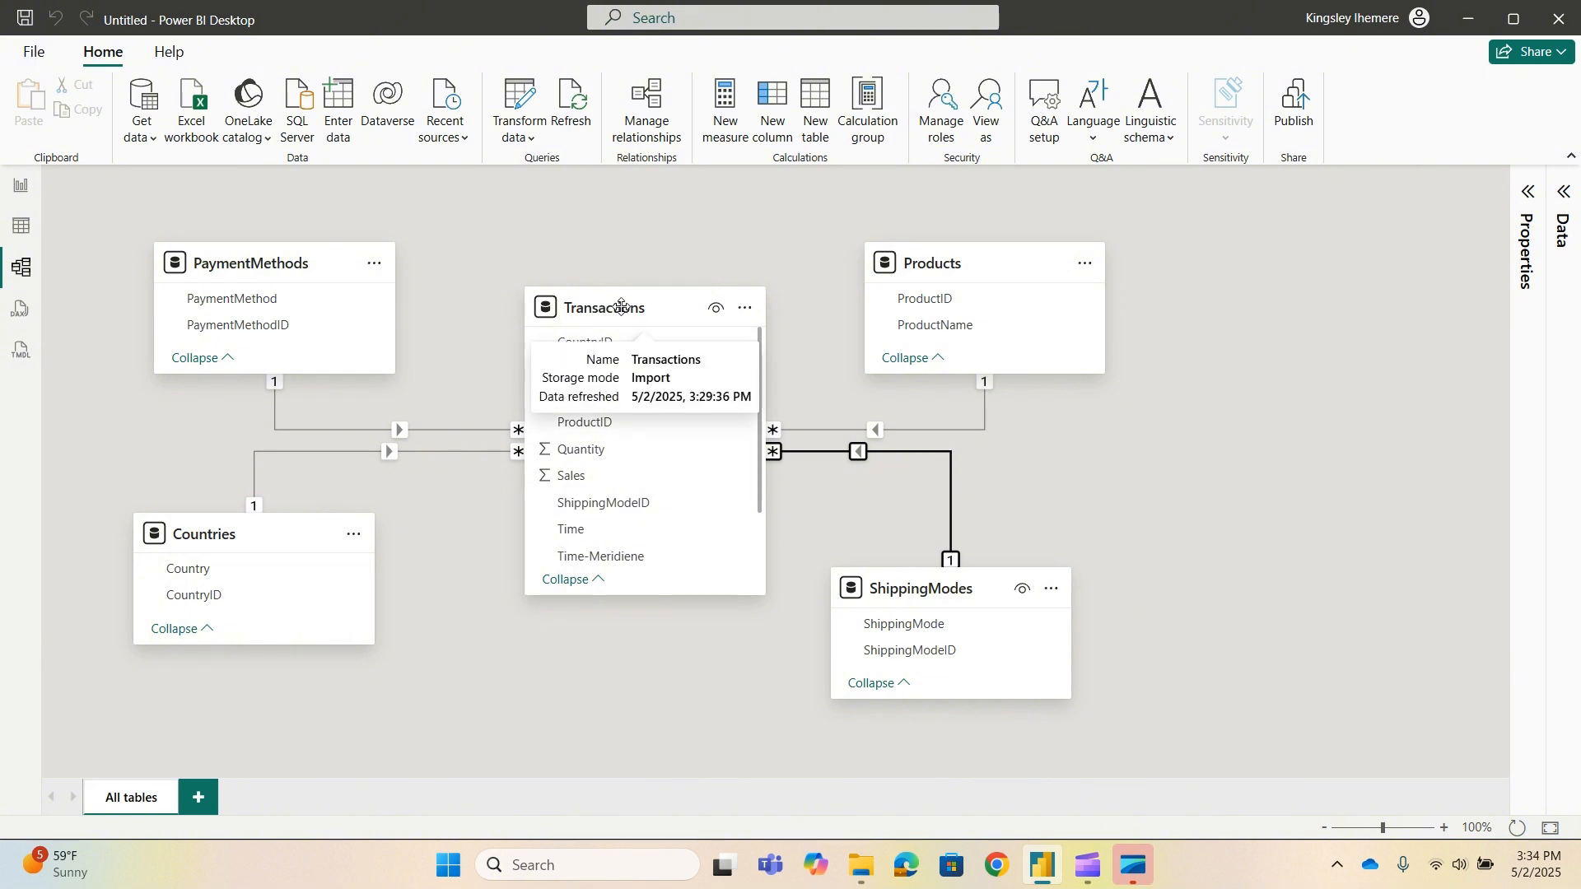
drag(622, 306, 625, 285)
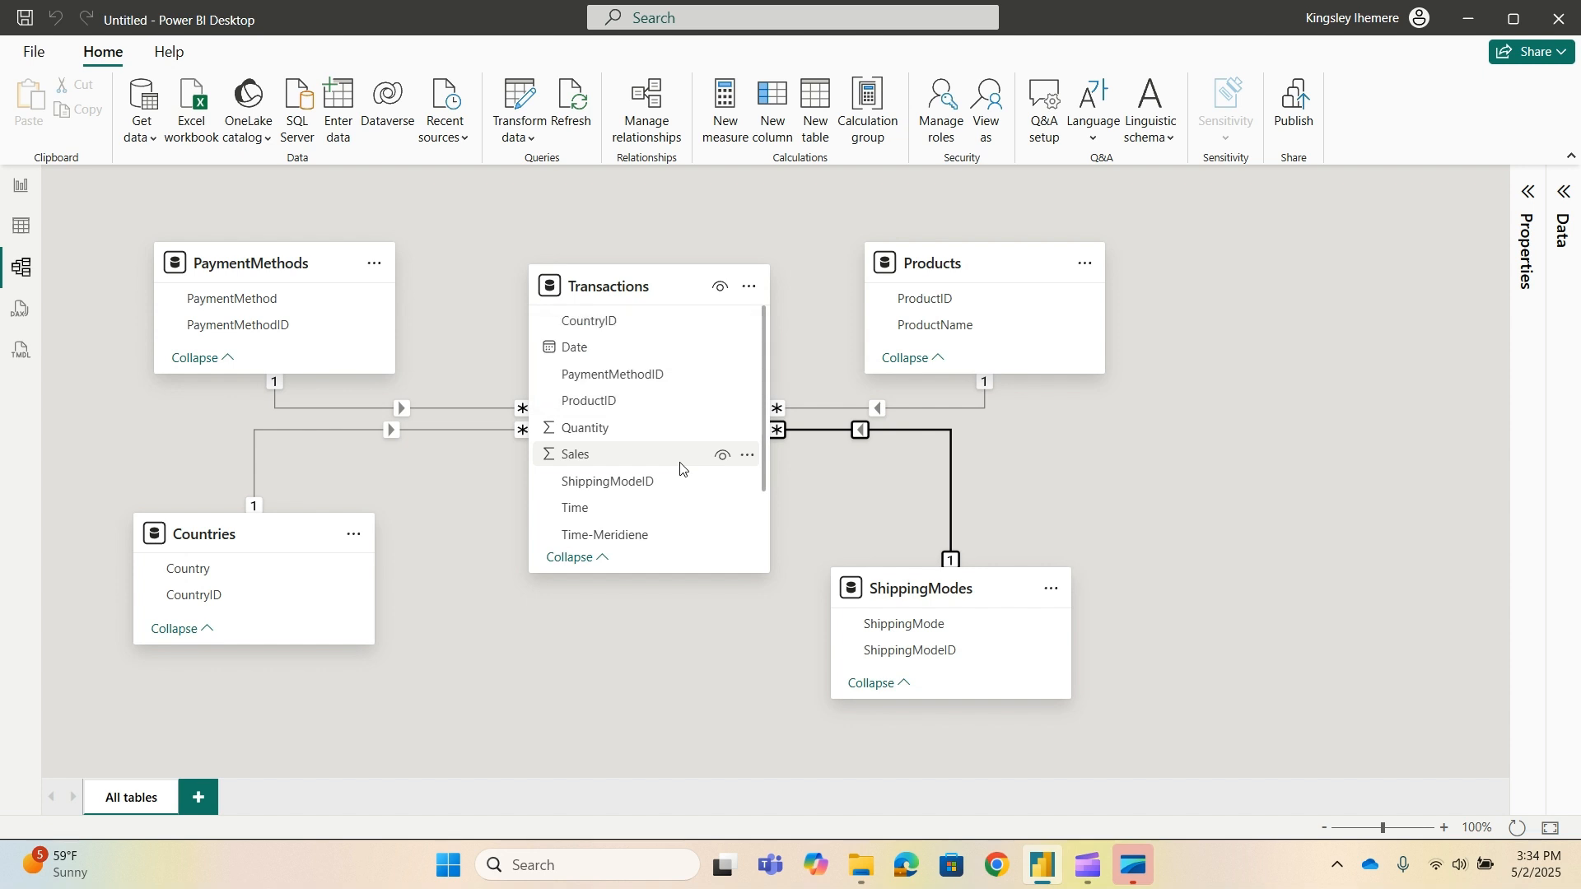
Create a new blank calculated table named Sales Measures in the table view.
click(15, 231)
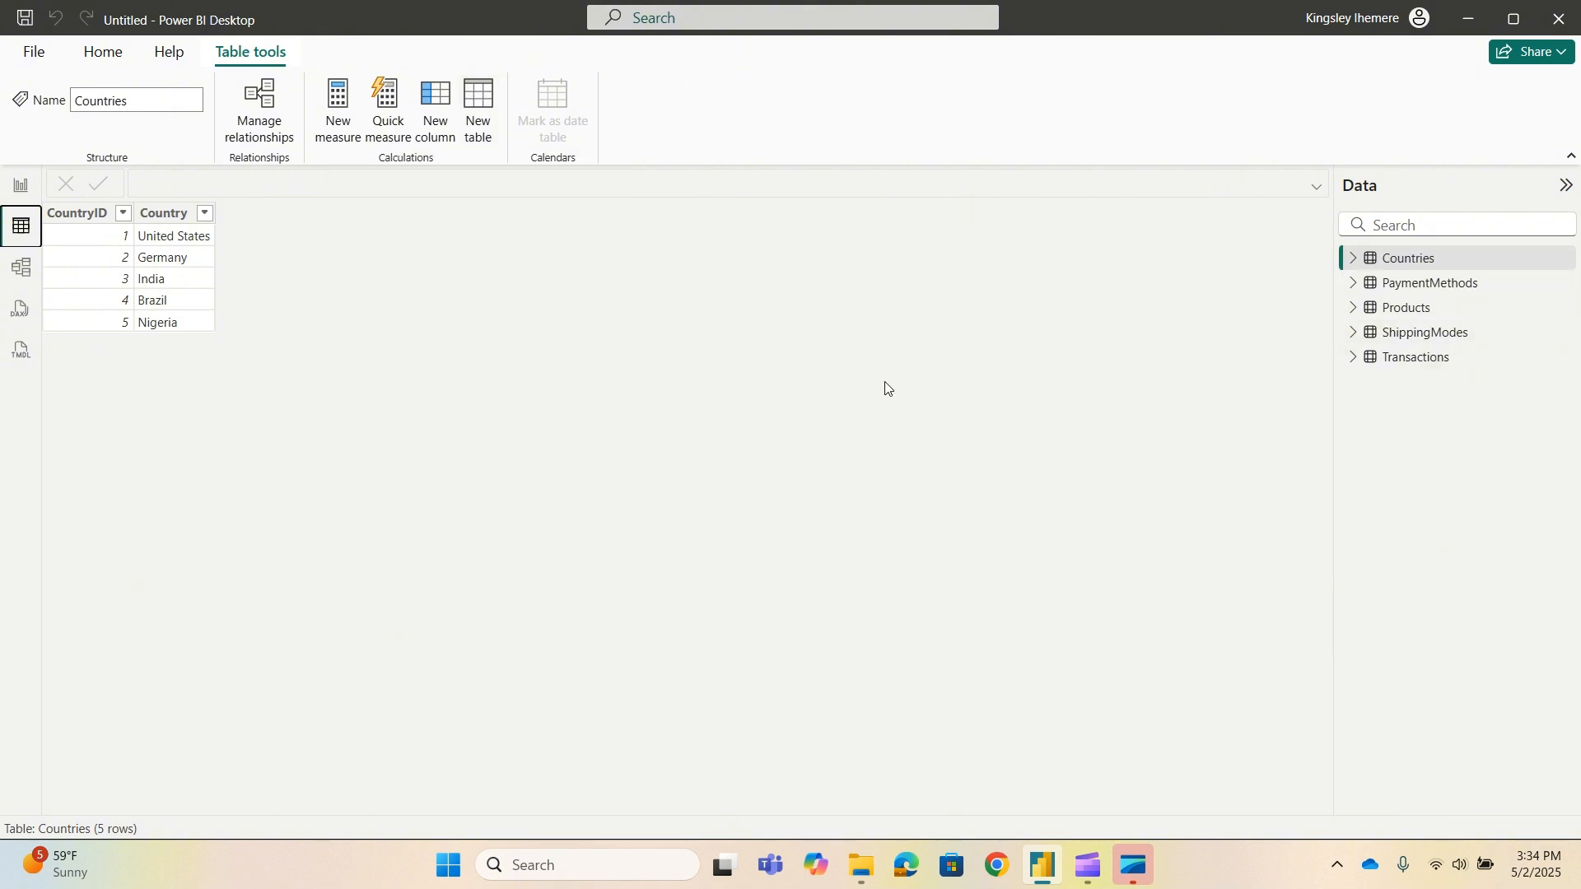
click(478, 135)
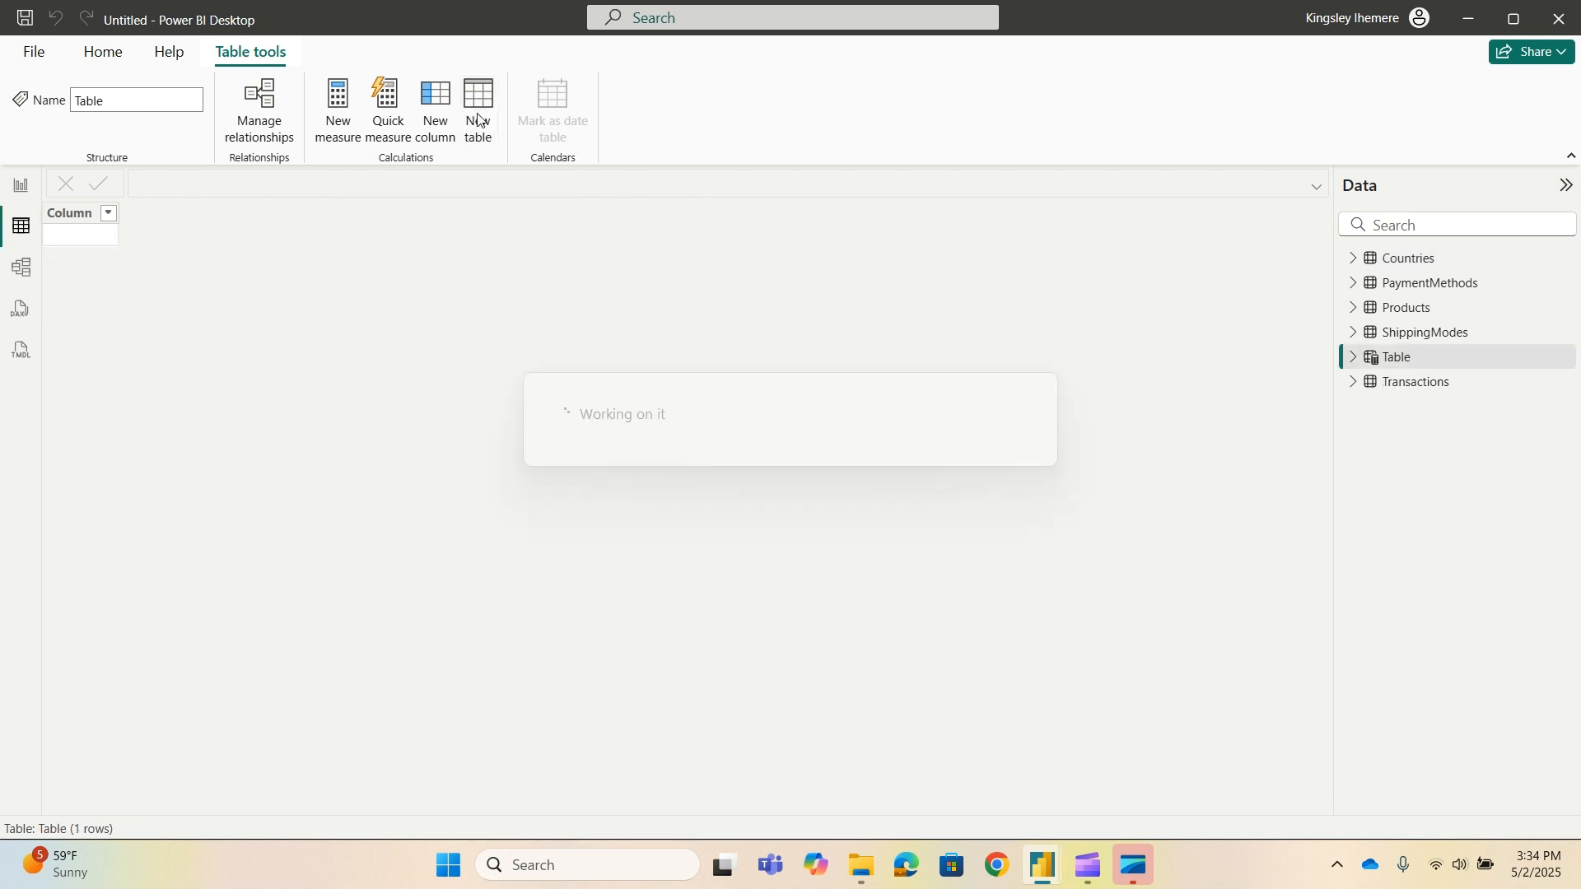
click(177, 182)
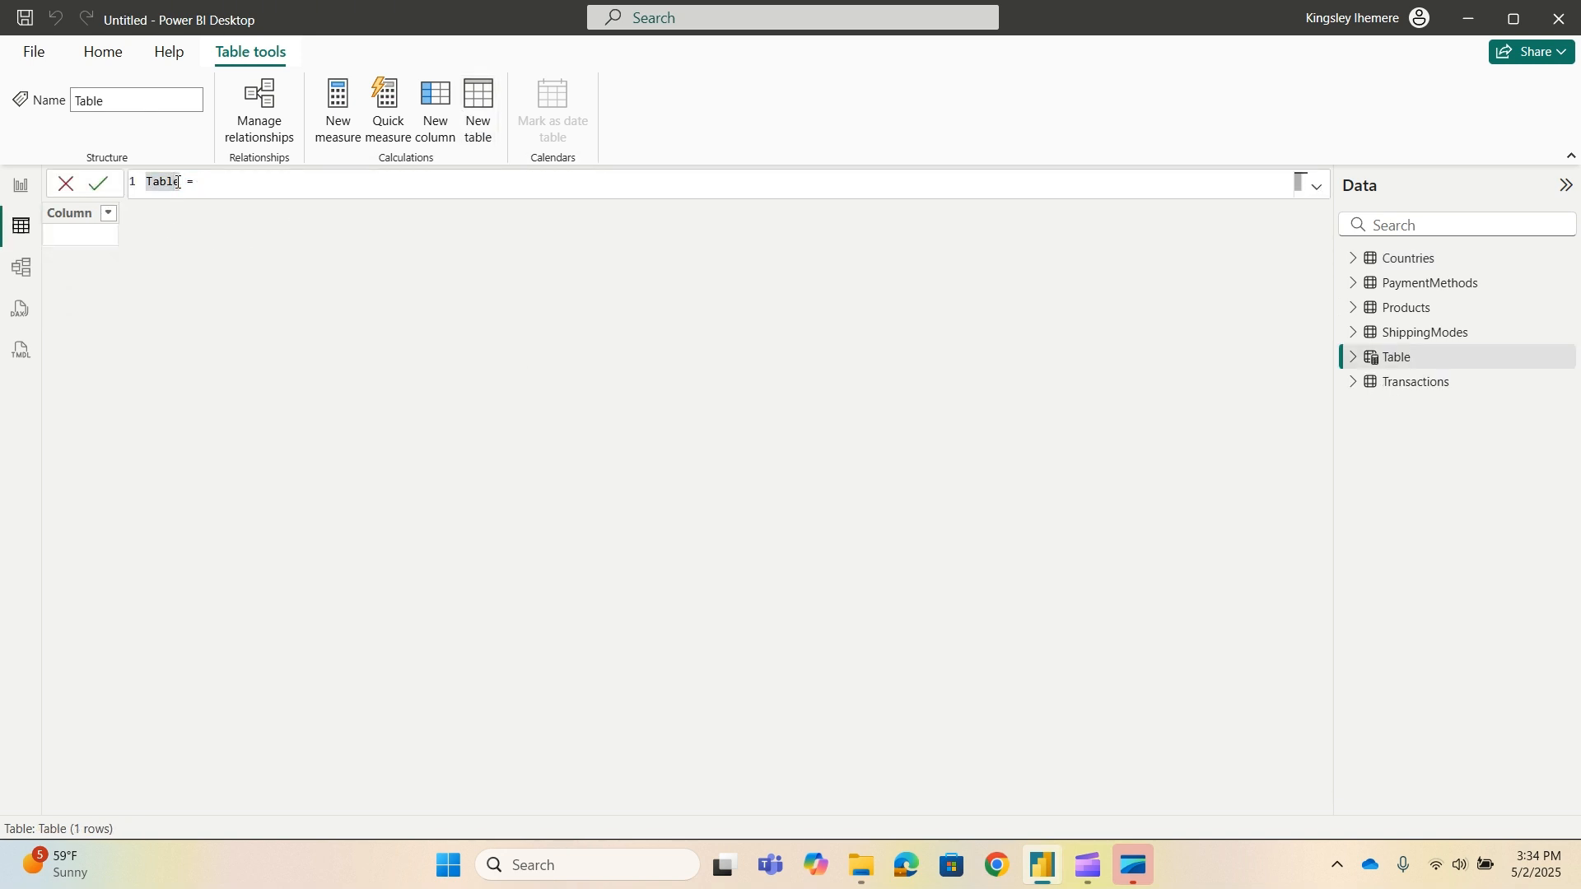
key(BackSpace)
key(BackSpace)
key(BackSpace)
key(BackSpace)
key(BackSpace)
text(Sales Measures)
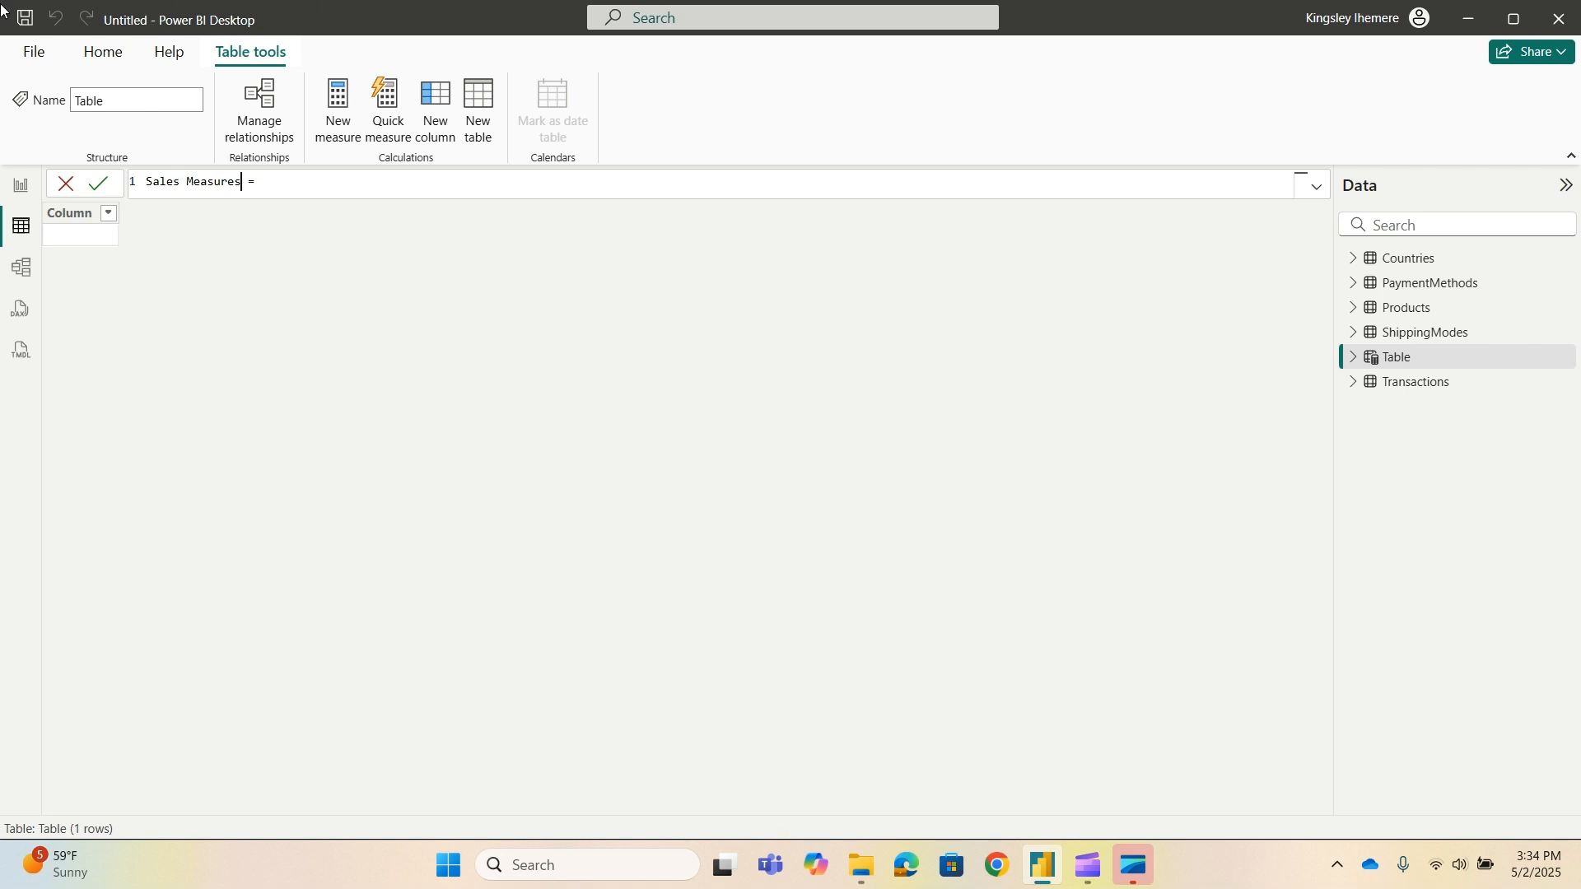
click(102, 186)
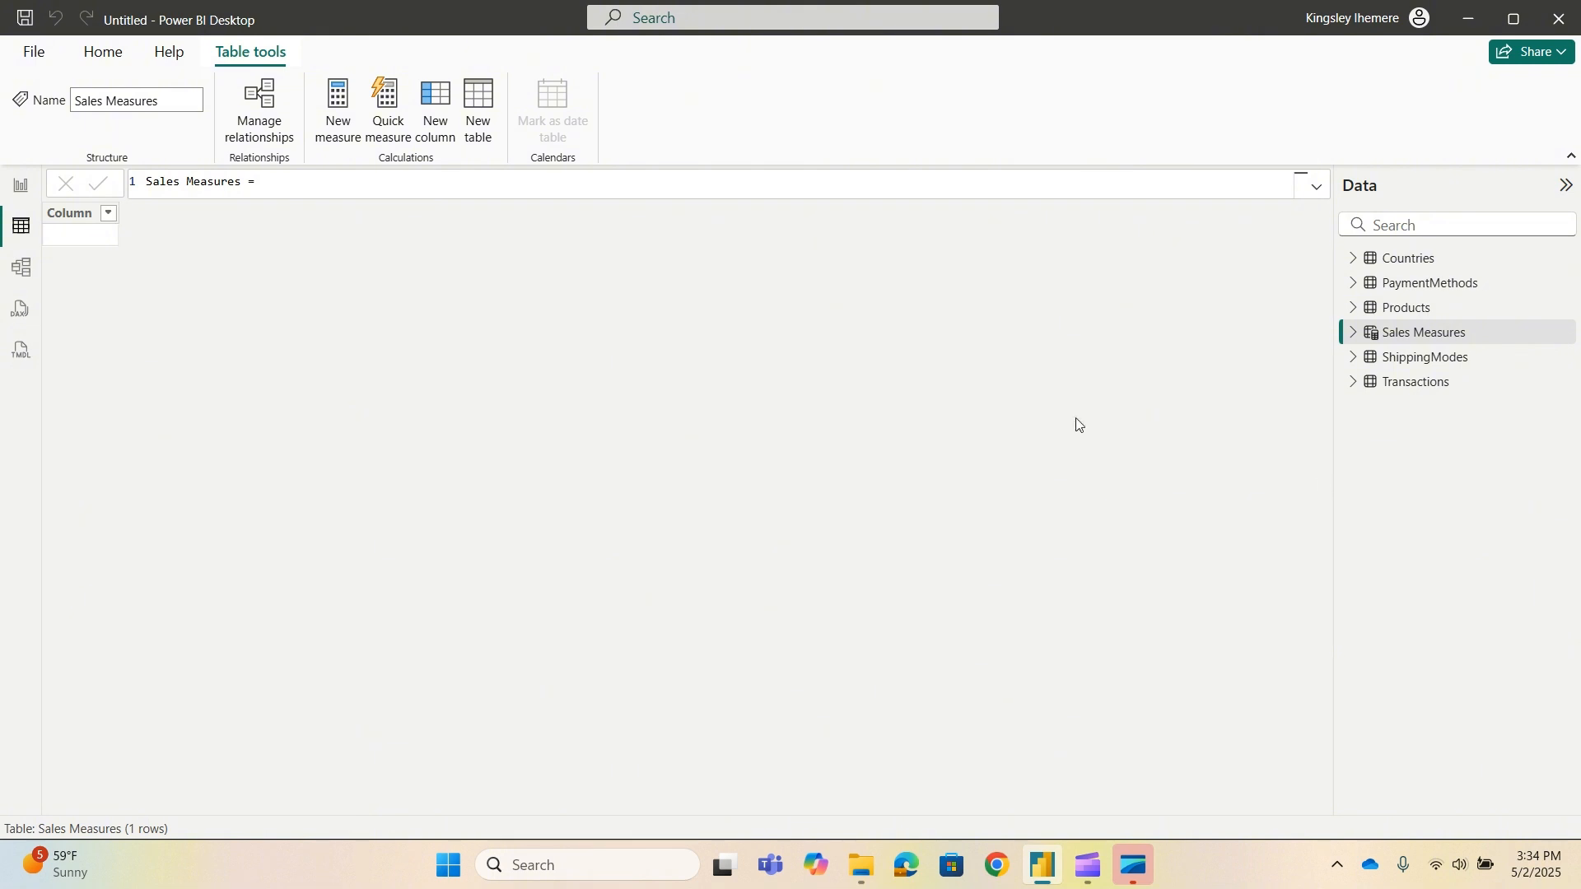
click(1519, 338)
click(160, 100)
click(537, 346)
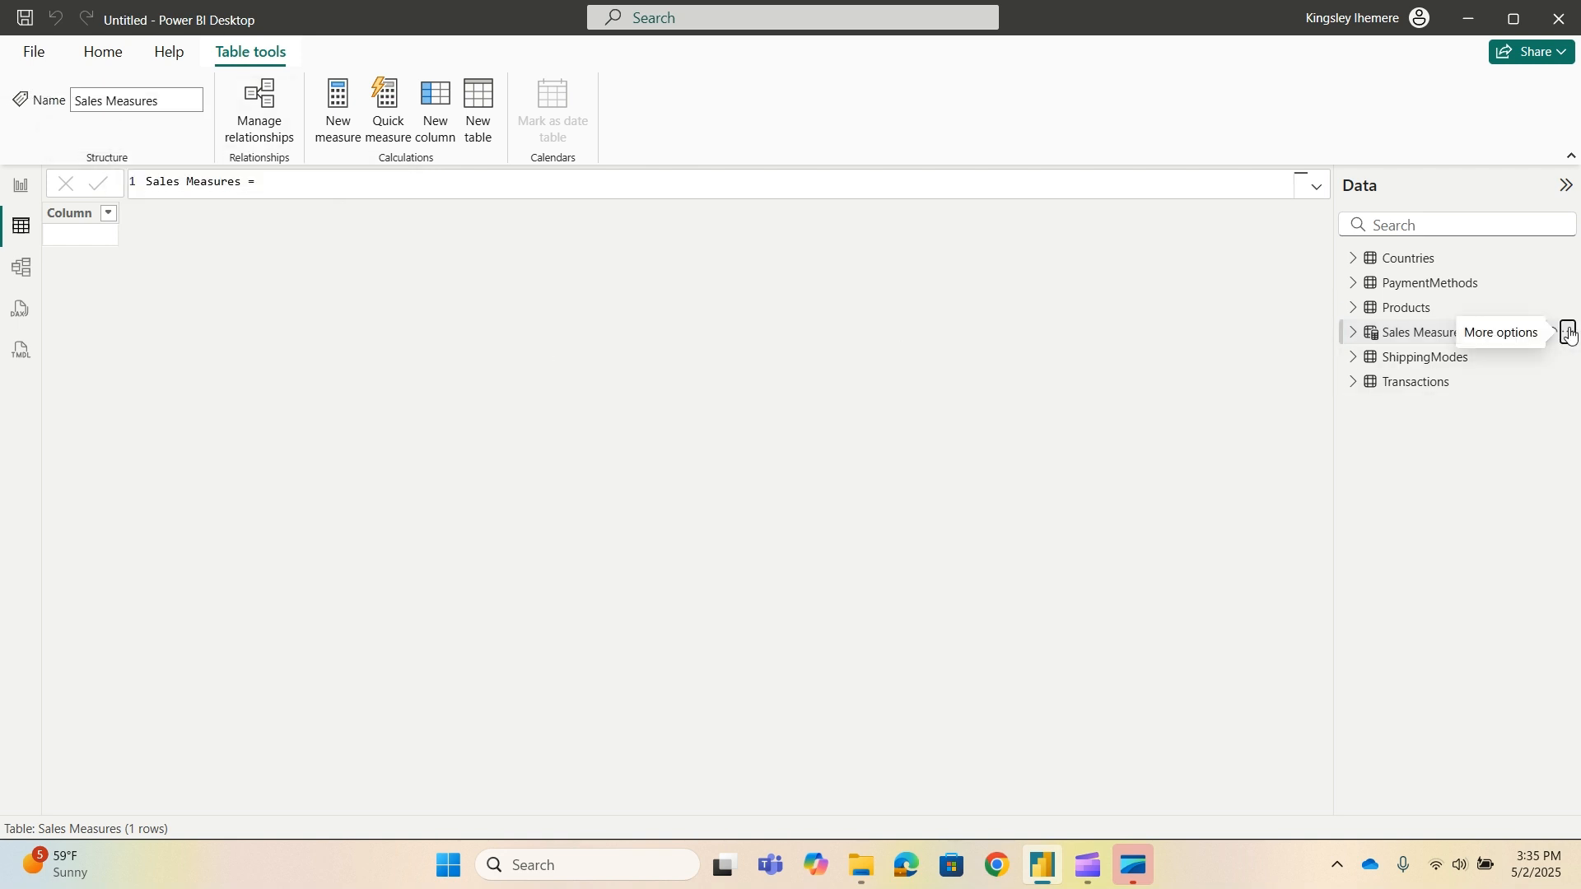
Add a measure to the Sales Measures table: Total Transaction = COUNT(Transactions[TransactionID]).
click(1569, 334)
click(1375, 340)
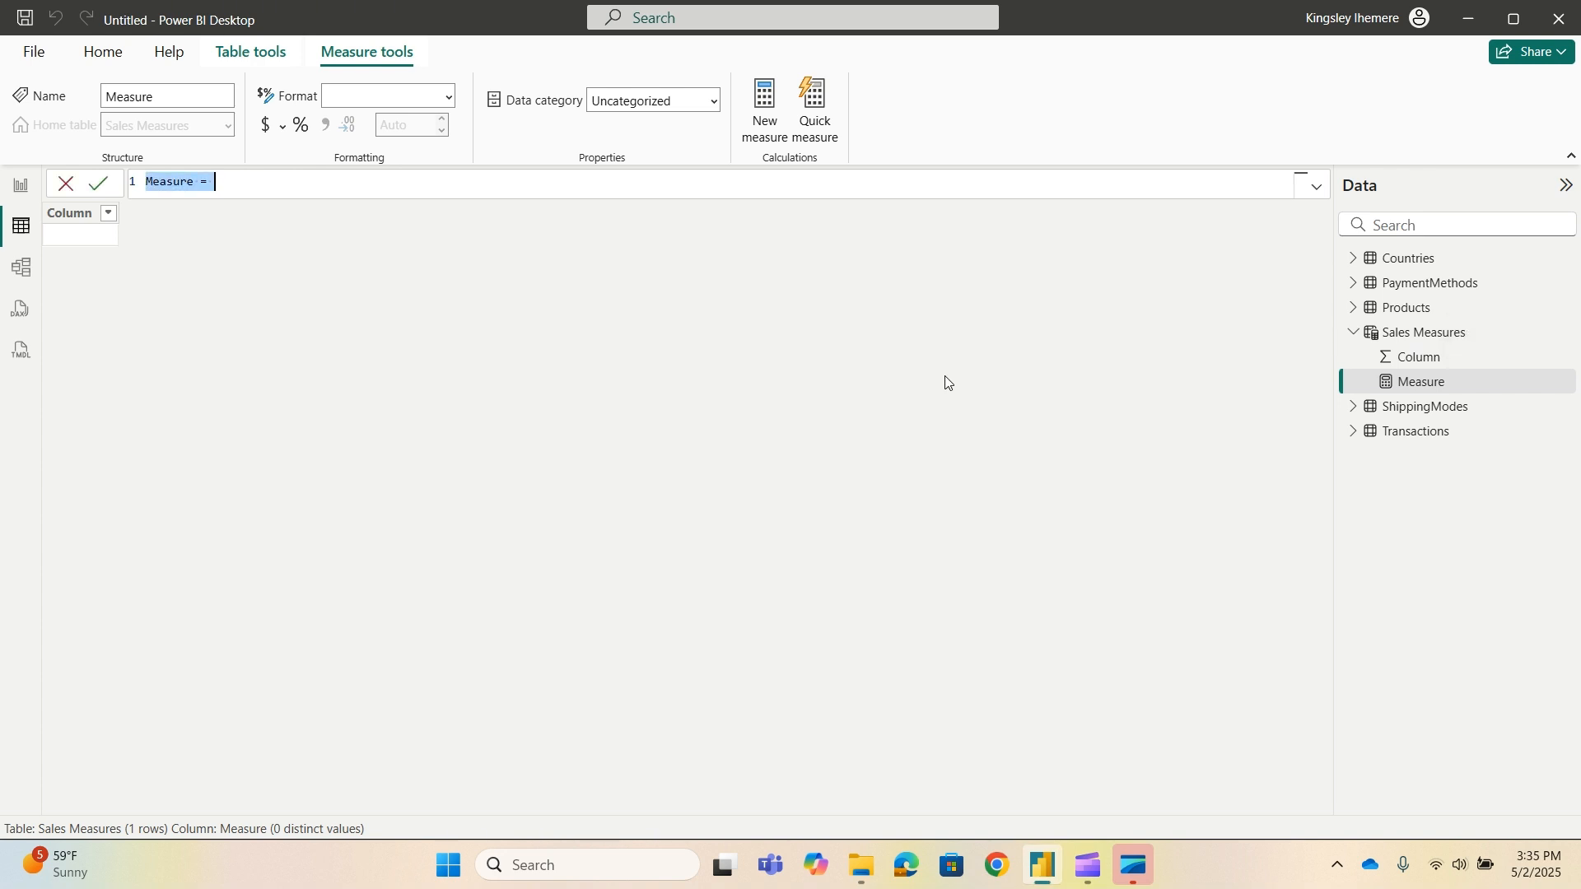
click(196, 183)
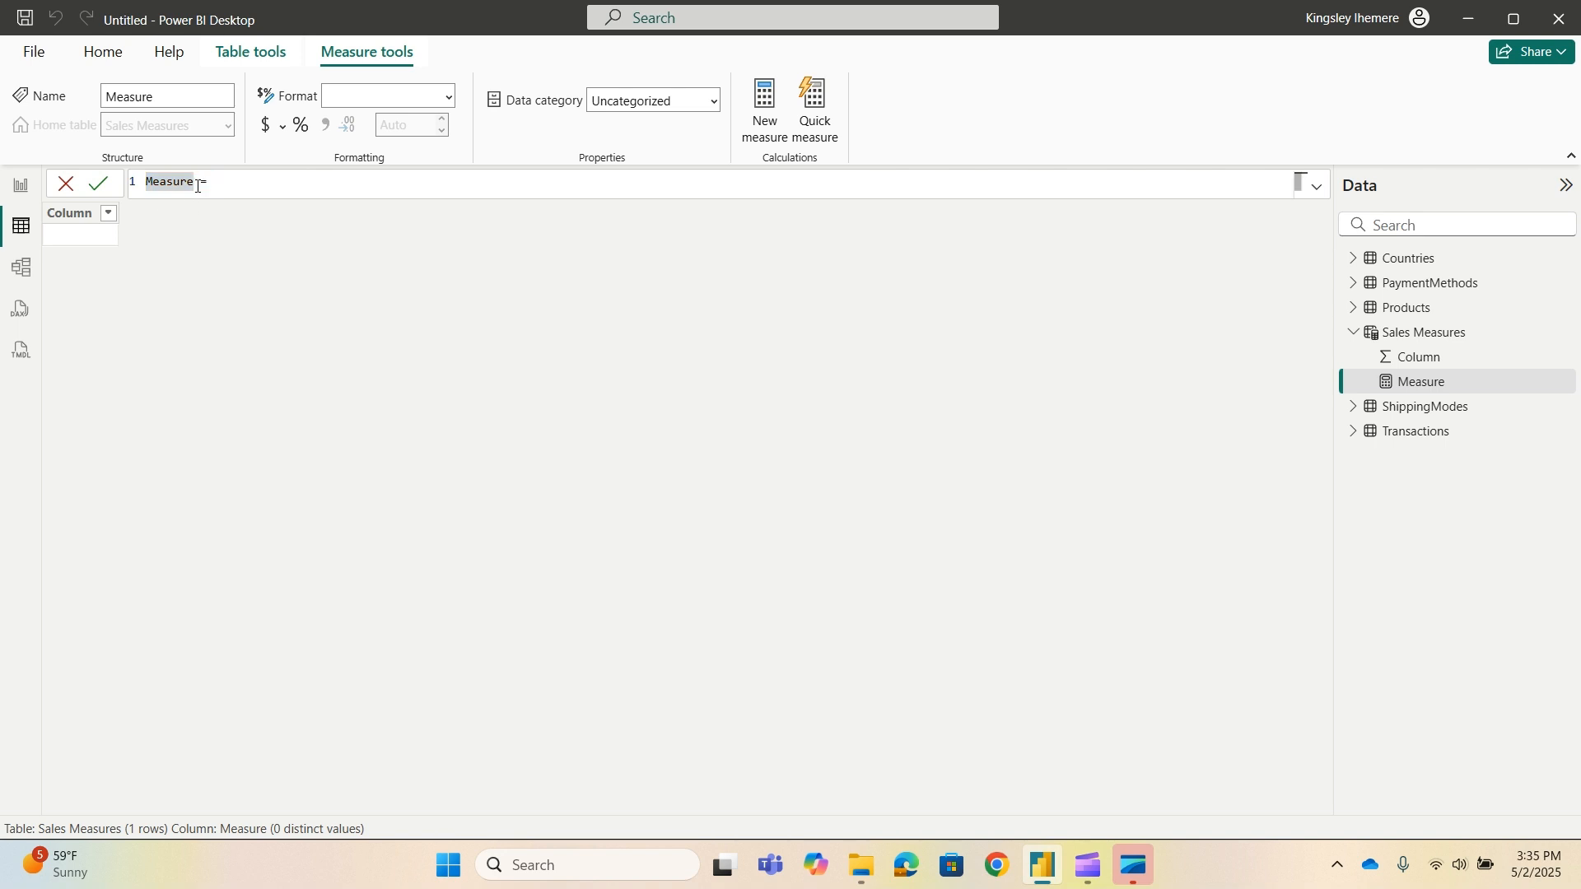
key(BackSpace)
key(BackSpace)
key(BackSpace)
key(BackSpace)
key(BackSpace)
key(BackSpace)
key(BackSpace)
text(Total Transaction = coun)
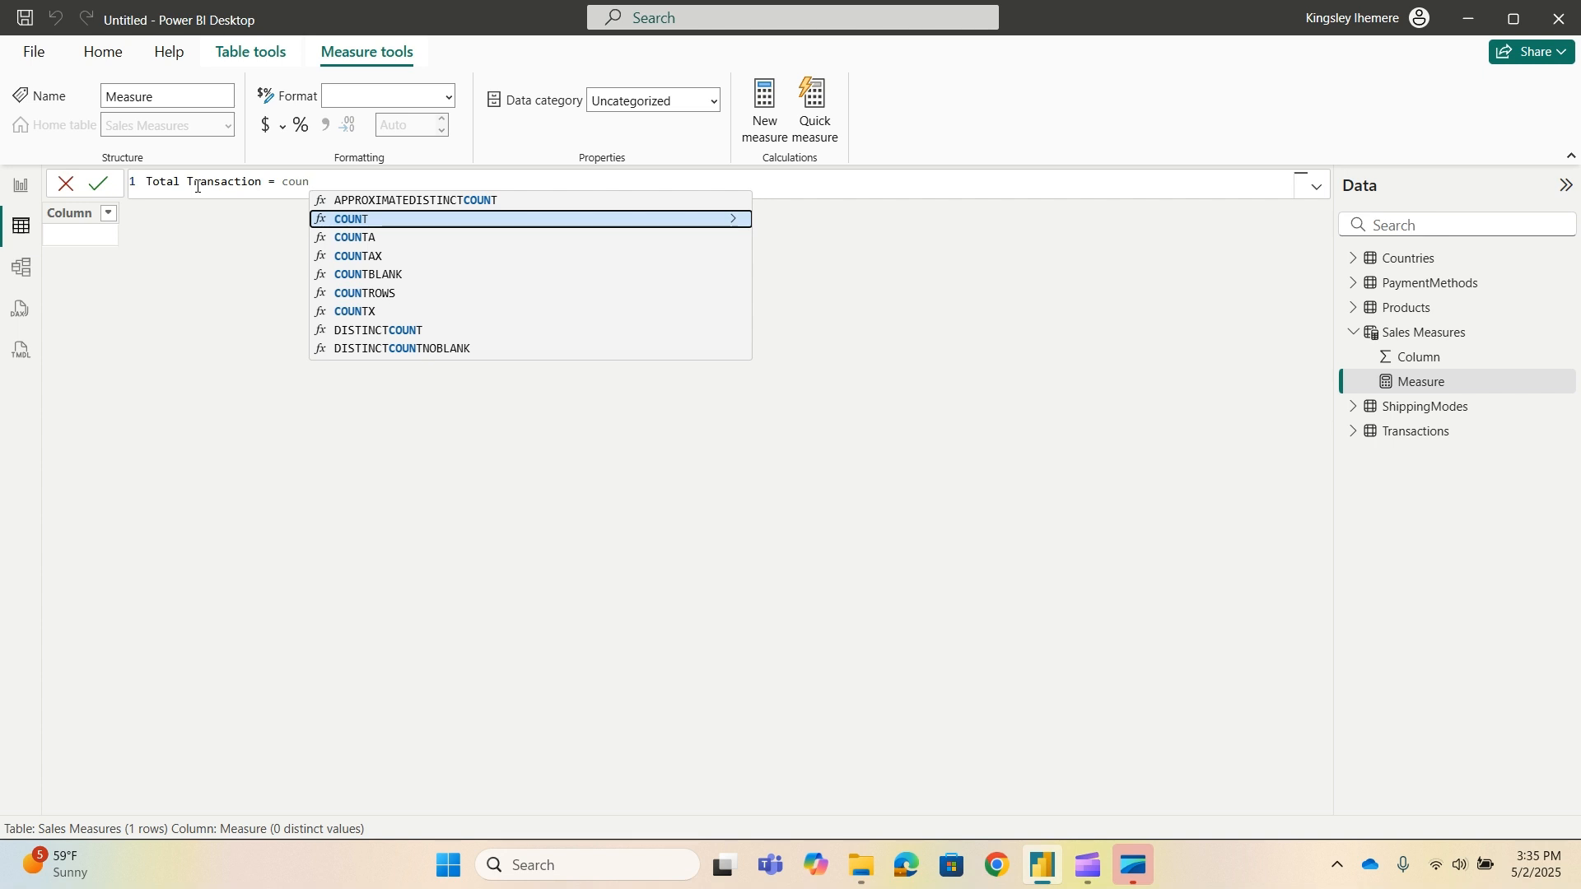
text(t)
key(Tab)
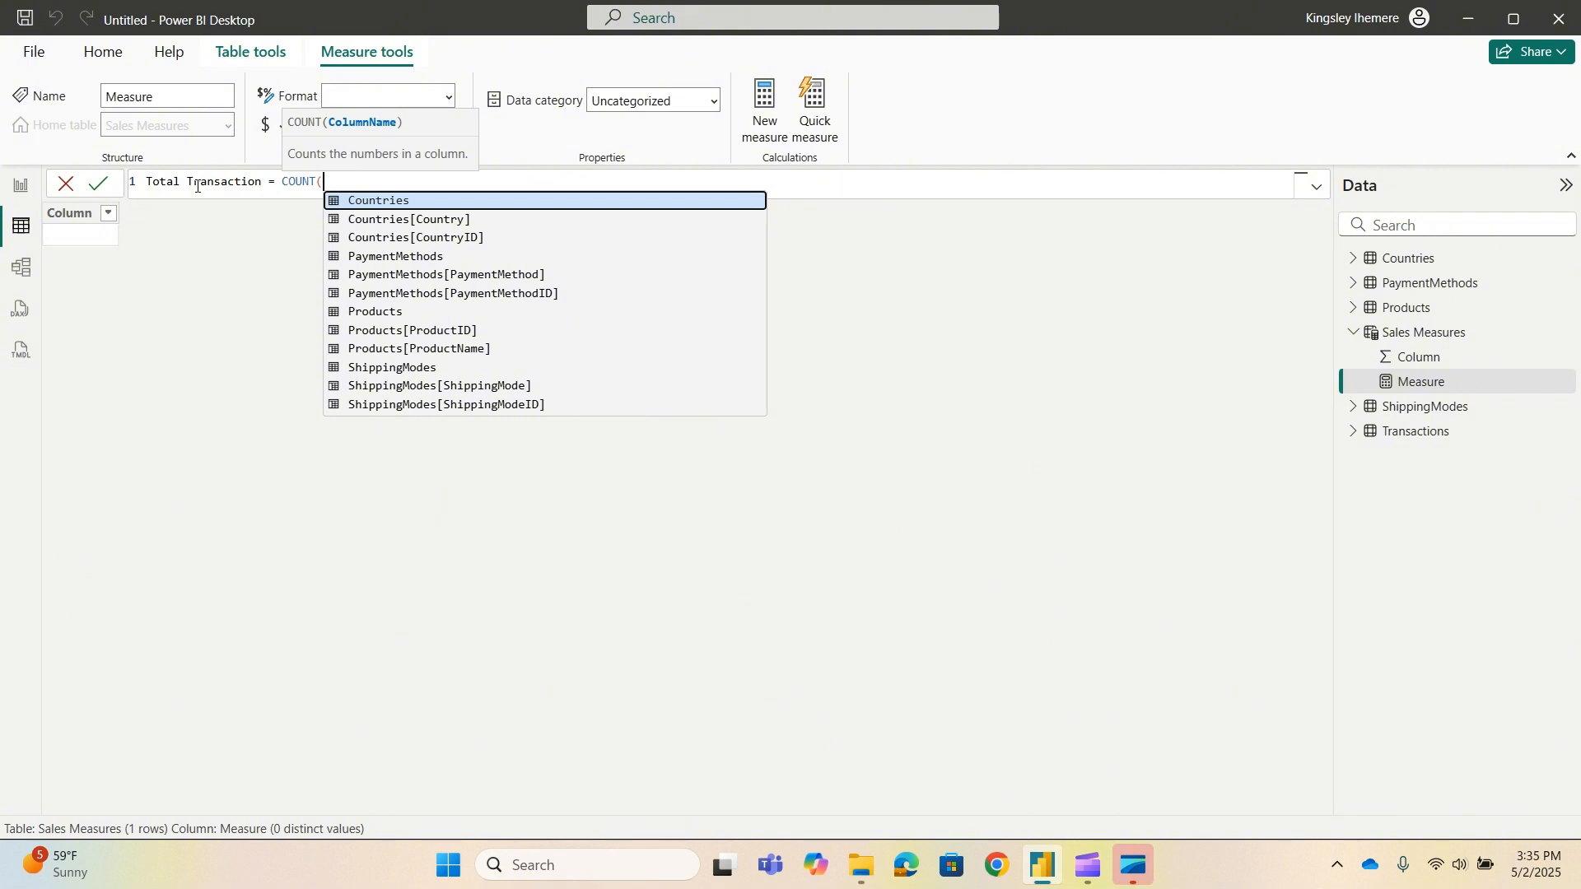
text(trans)
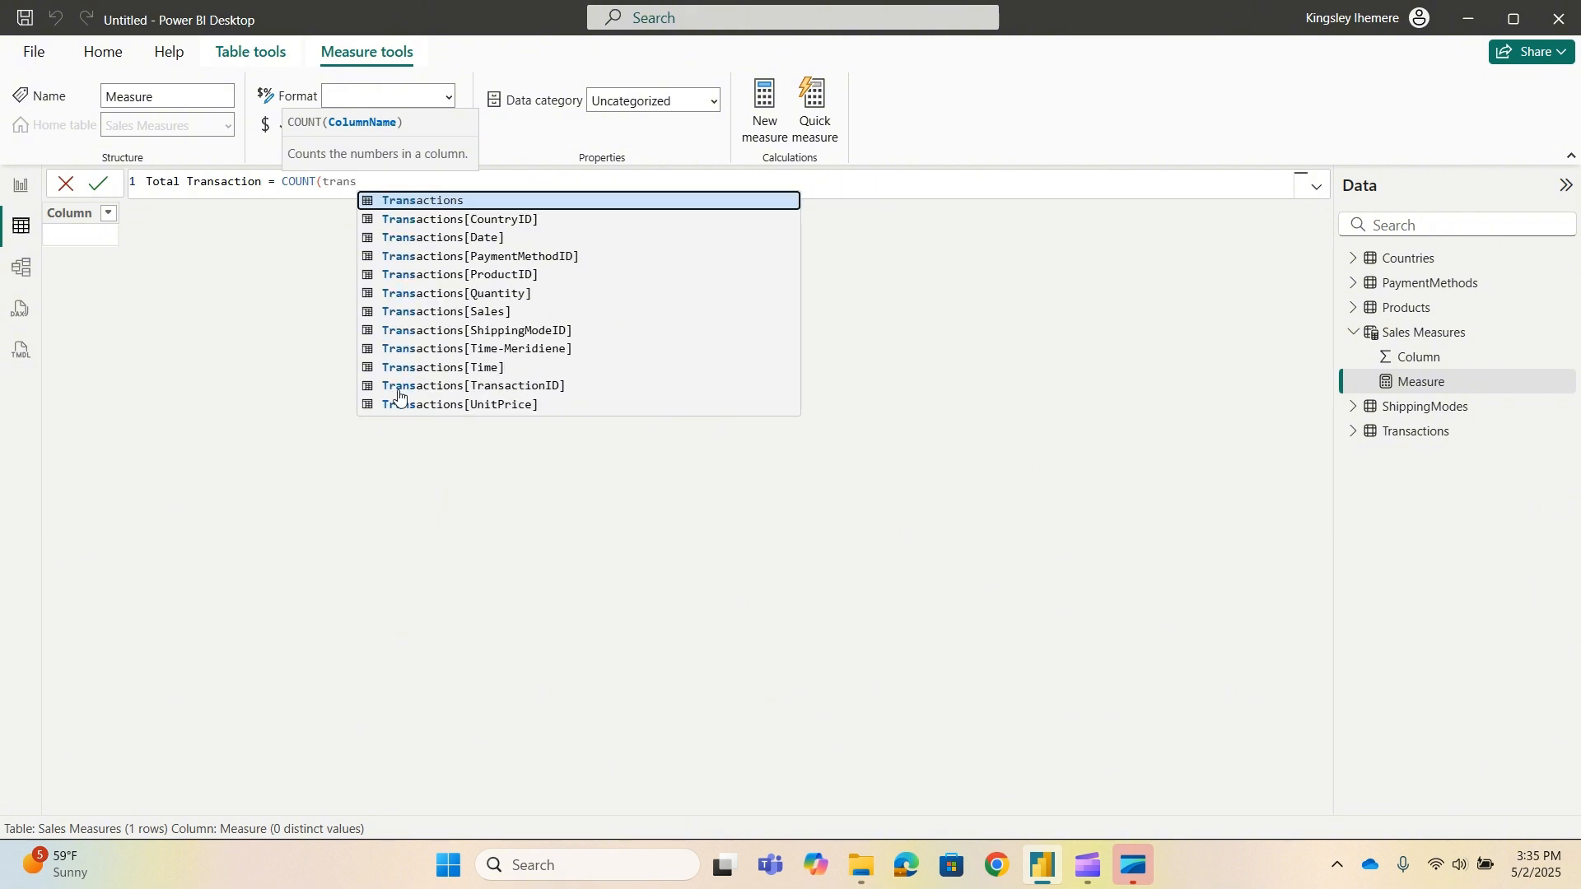
click(543, 385)
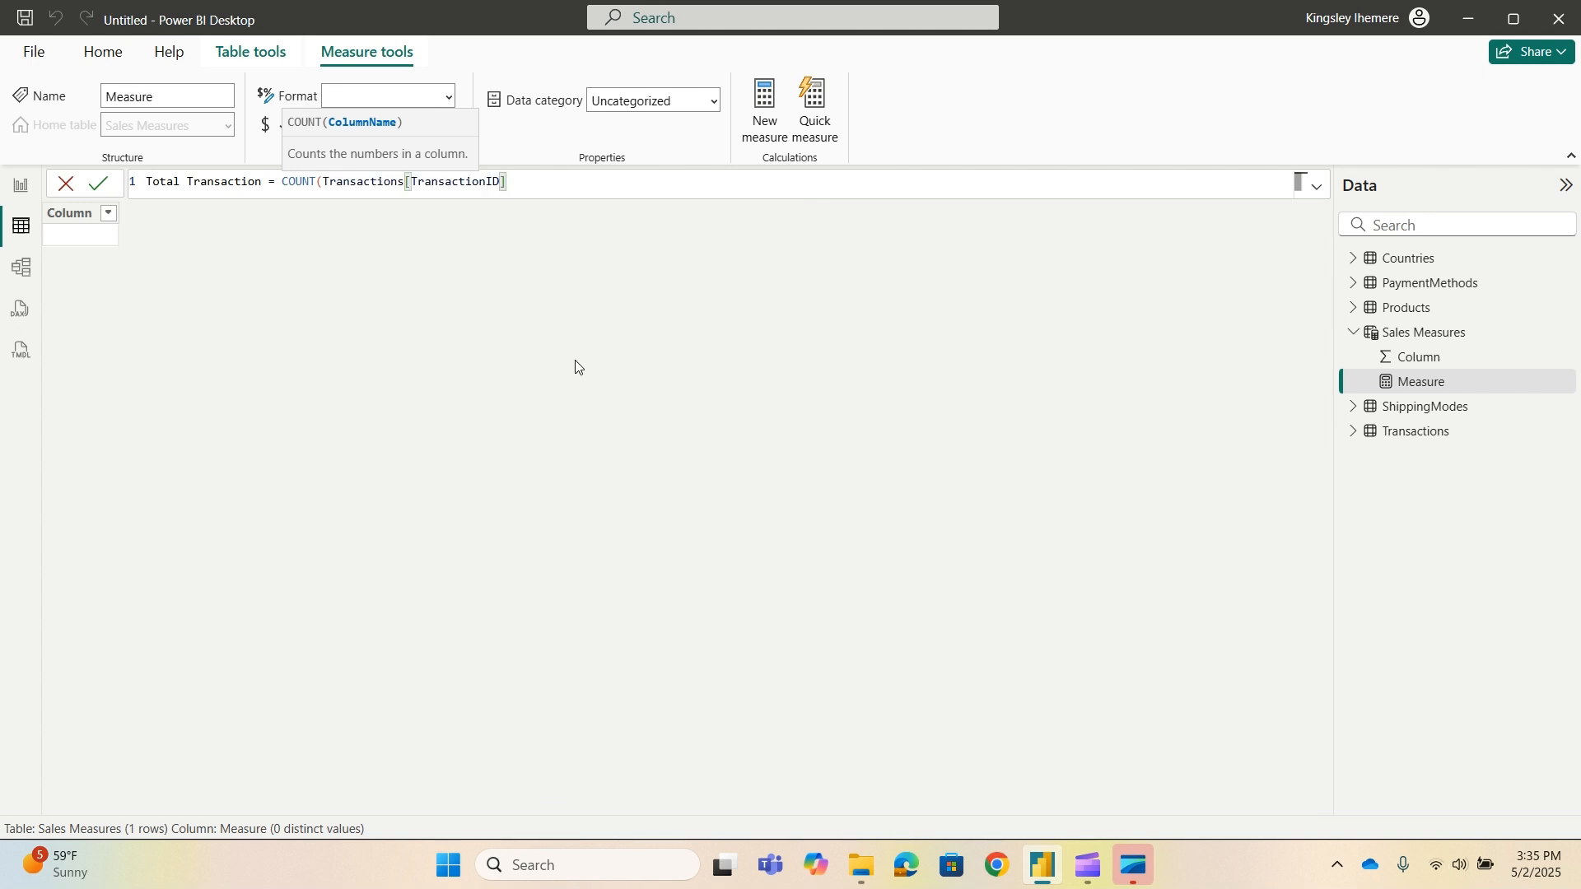
text())
key(Return)
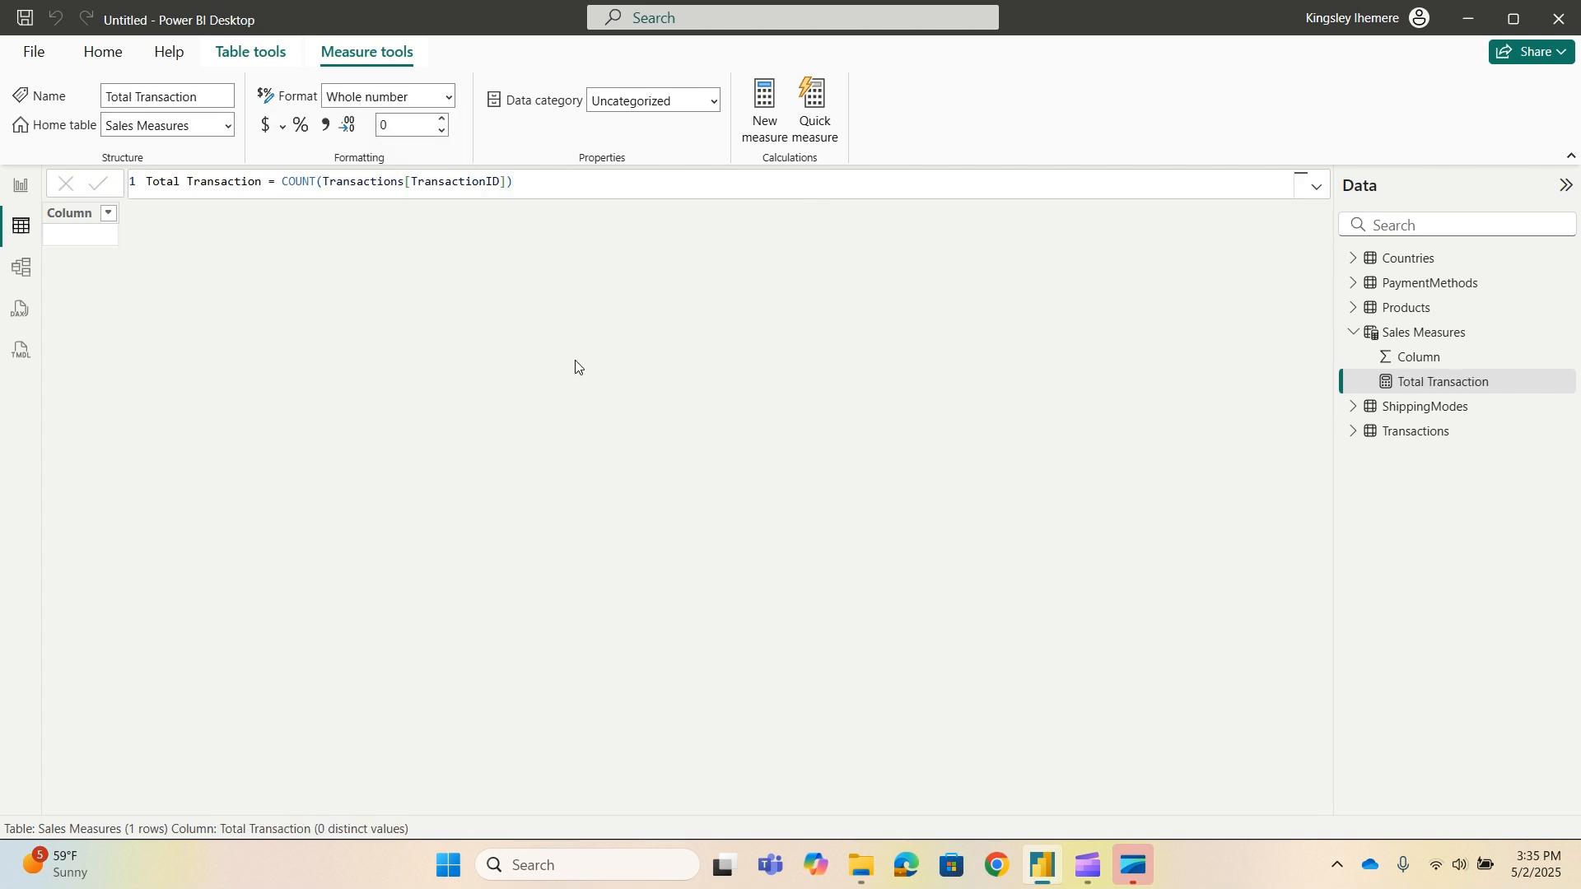
Add a measure to the Sales Measures table: Sales = SUM(Transactions[Sales]).
click(1566, 333)
click(1462, 346)
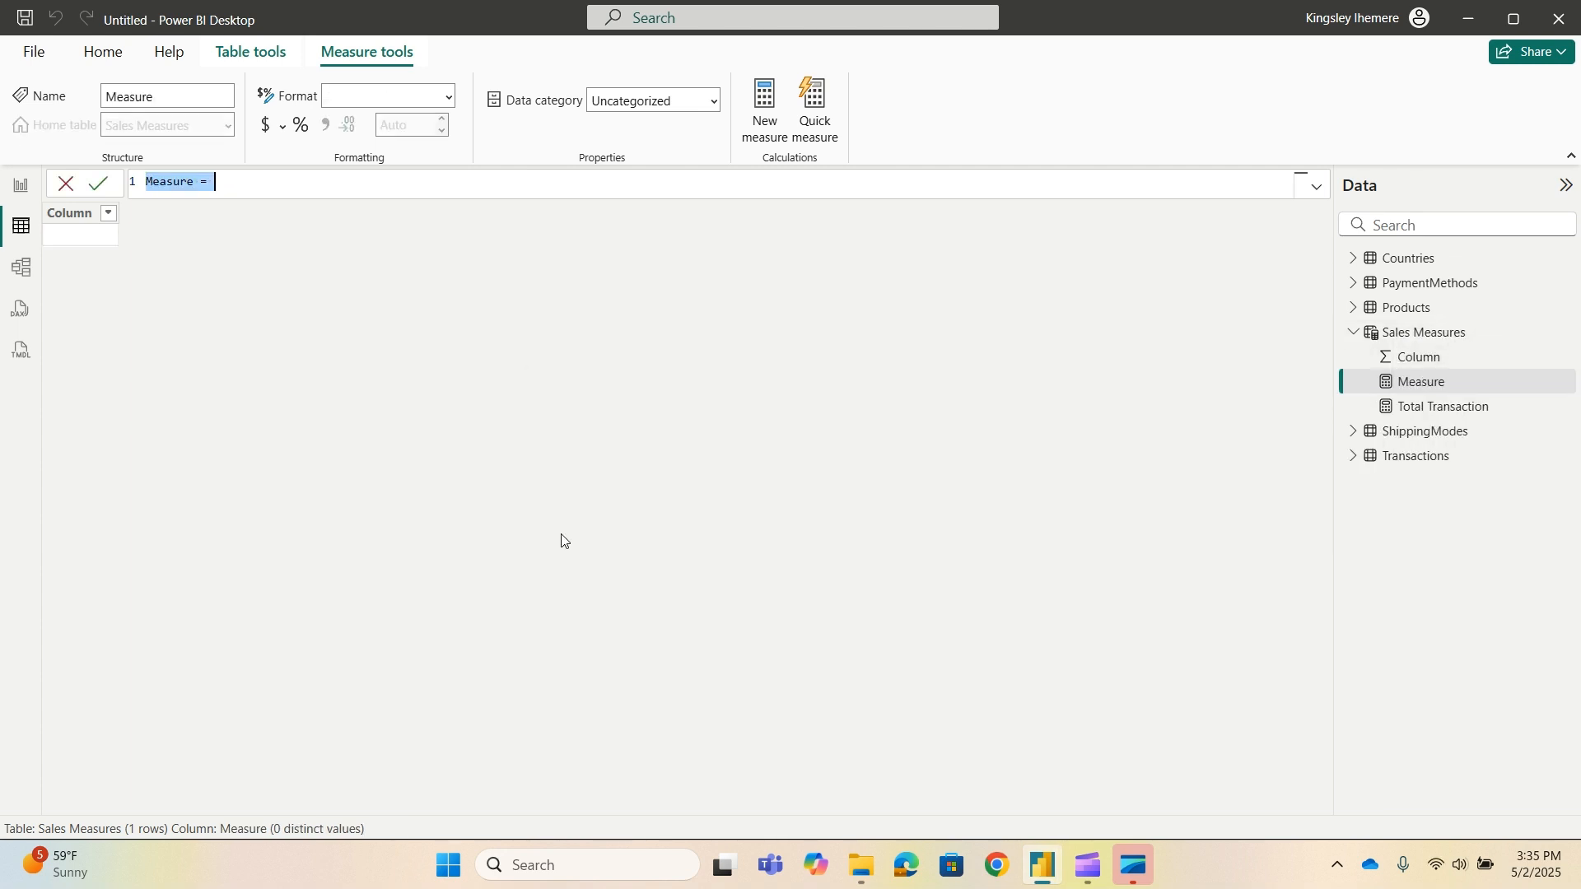
click(193, 181)
key(BackSpace)
key(BackSpace)
key(BackSpace)
key(BackSpace)
key(BackSpace)
key(BackSpace)
key(BackSpace)
text(Sales)
click(213, 191)
text(sum)
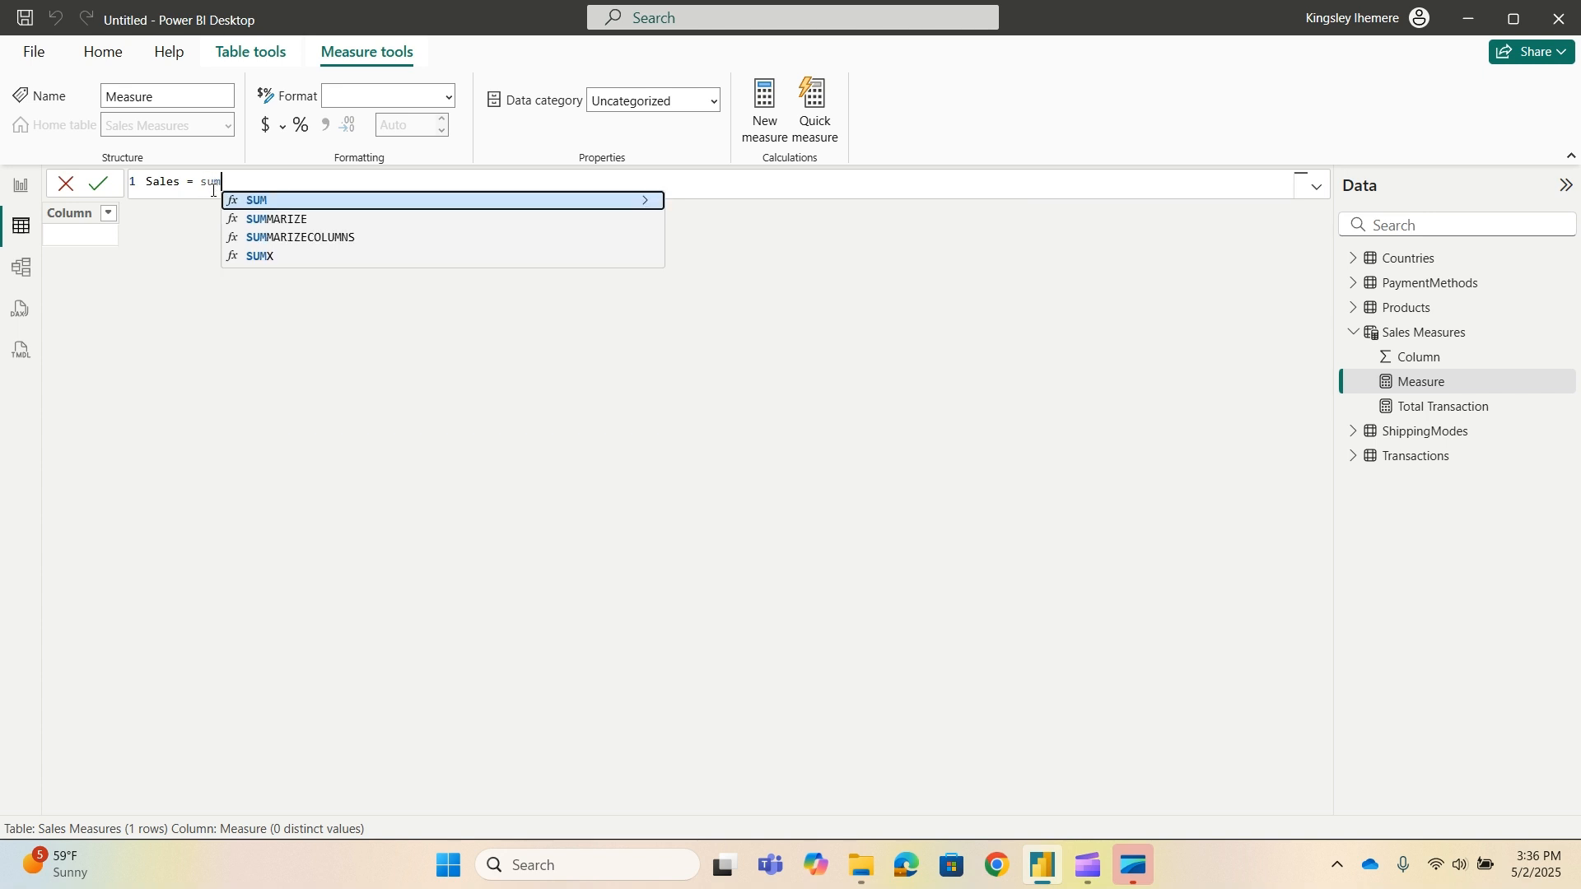
text((trans)
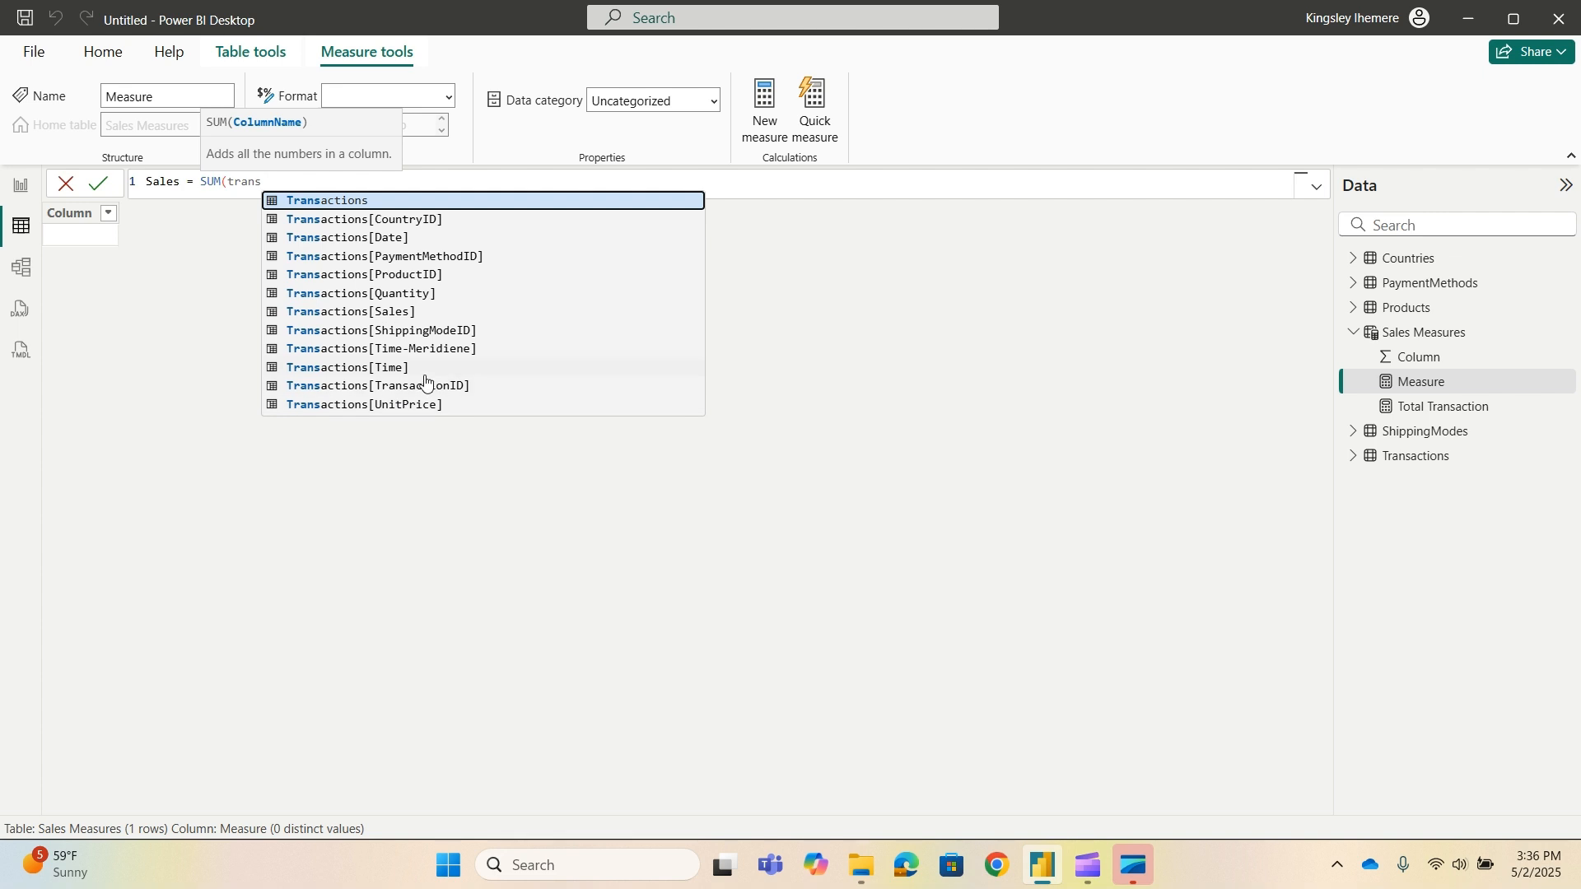
click(436, 313)
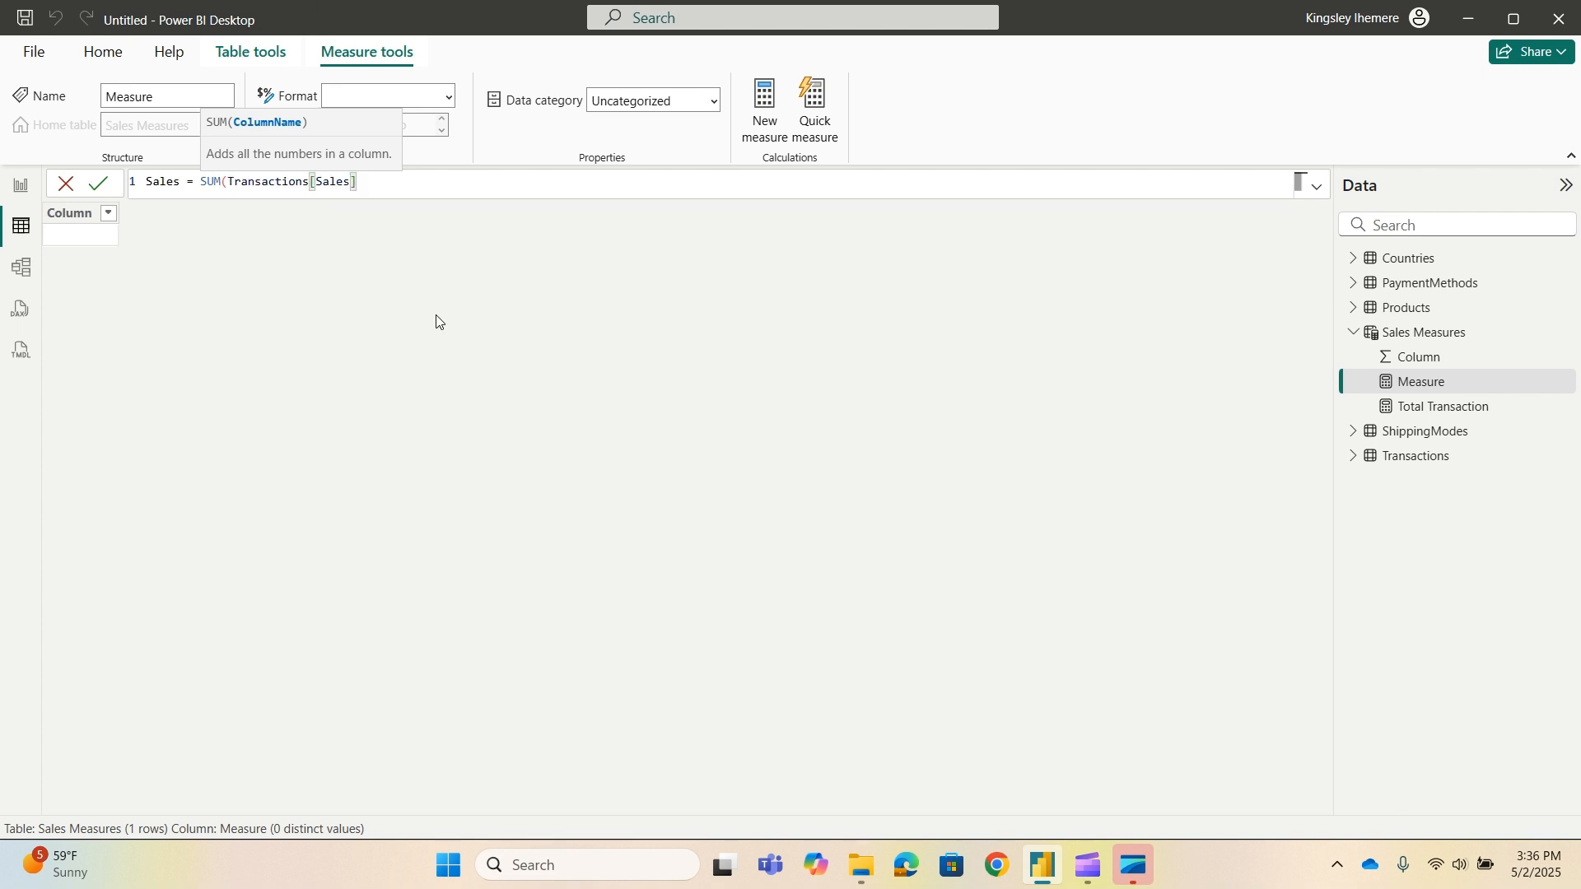
text())
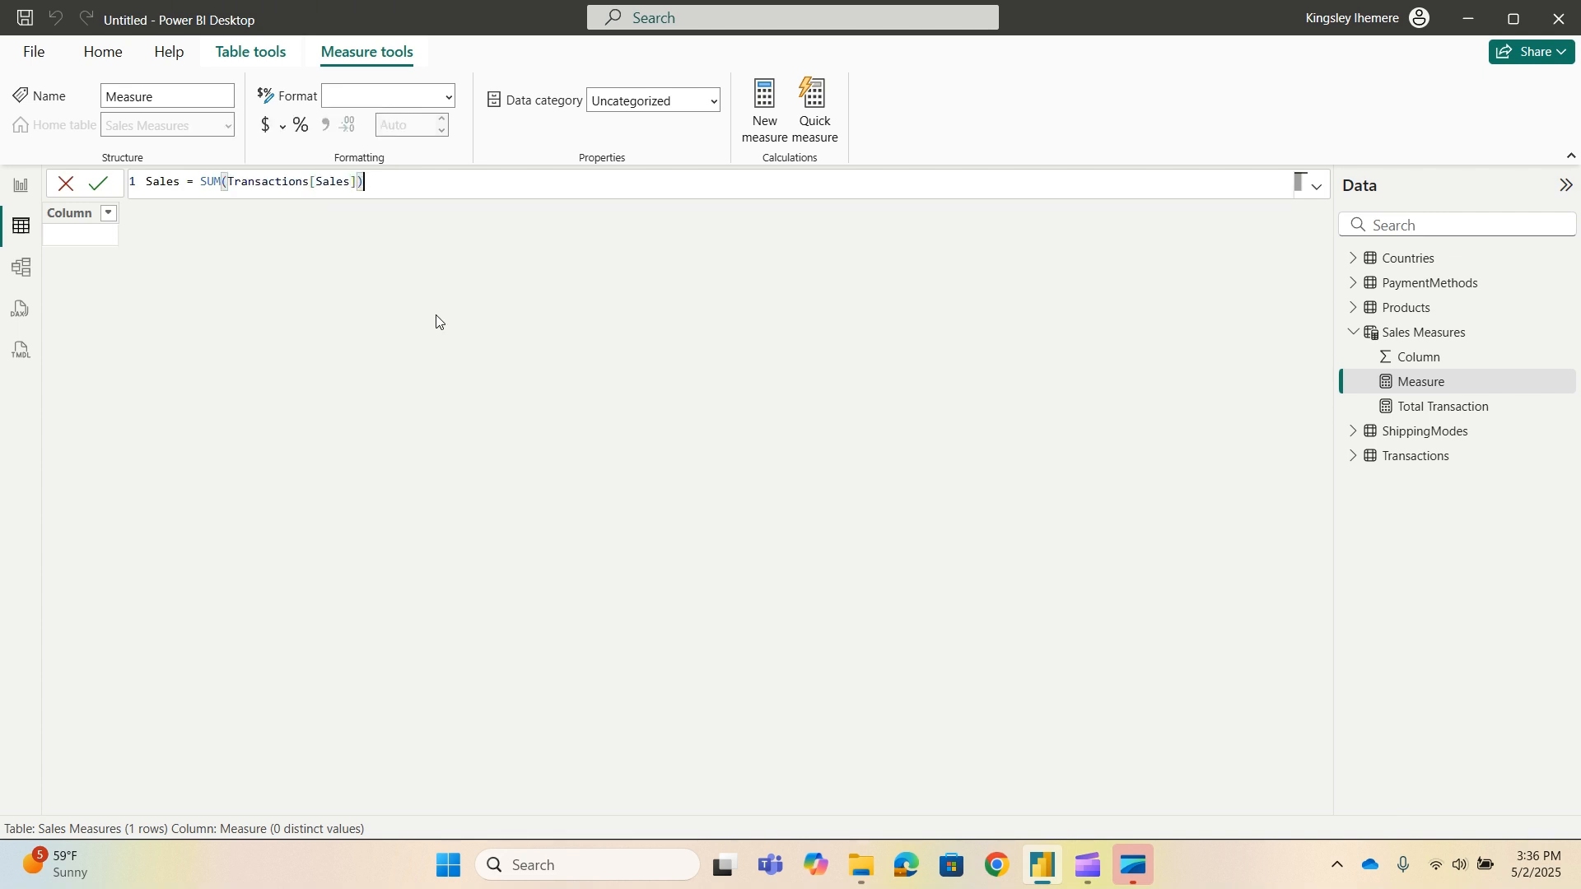
key(Return)
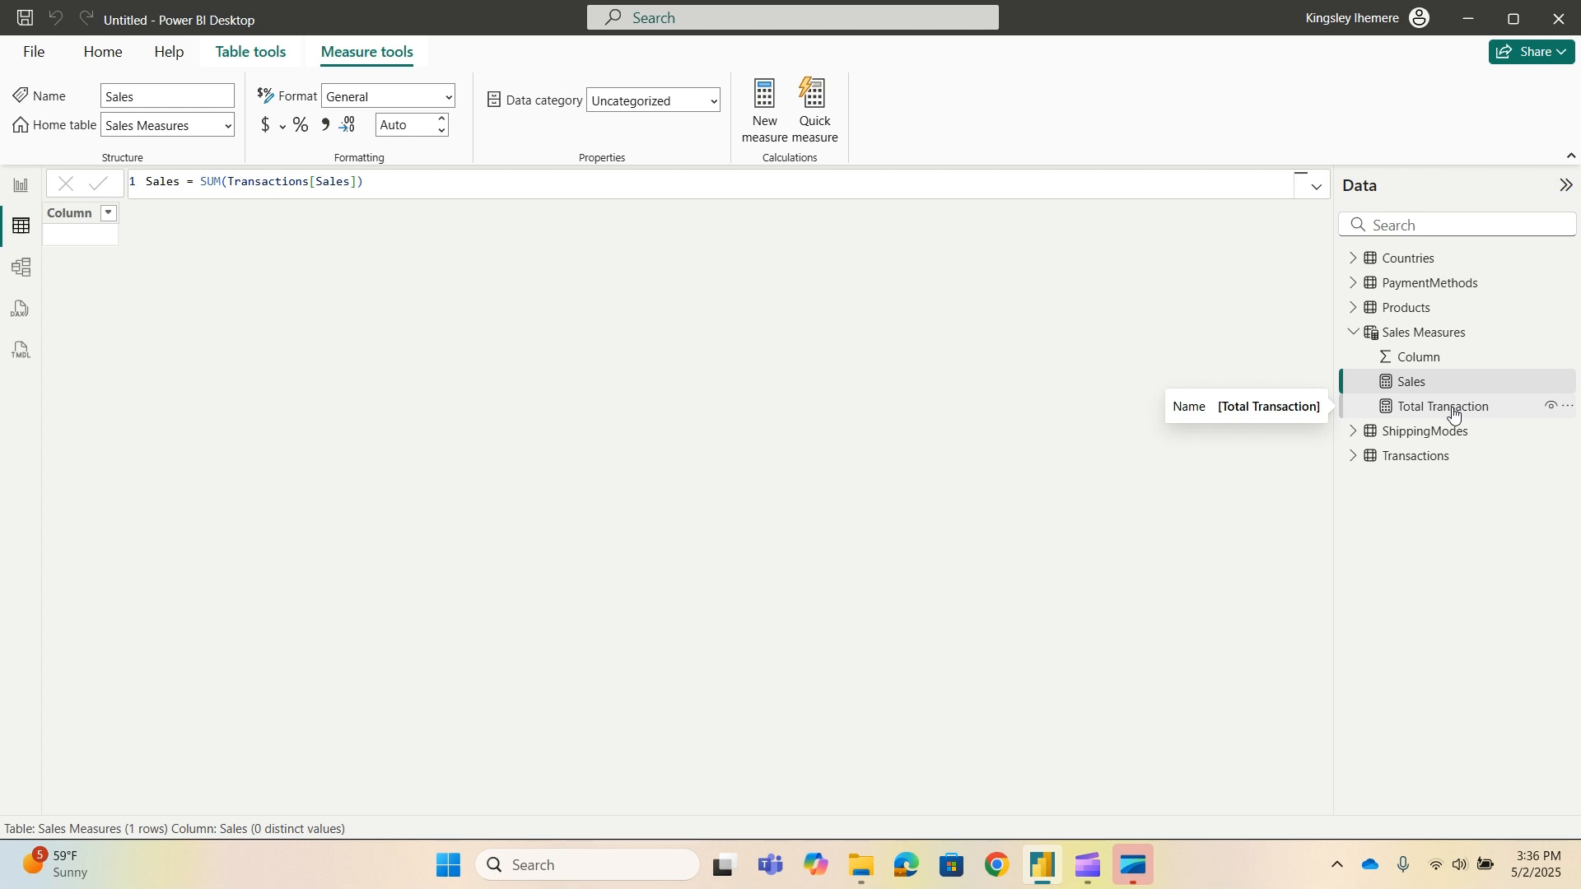
Format the UnitPrice column of the Transactions table as currency in £ English (United Kingdom).
click(1425, 457)
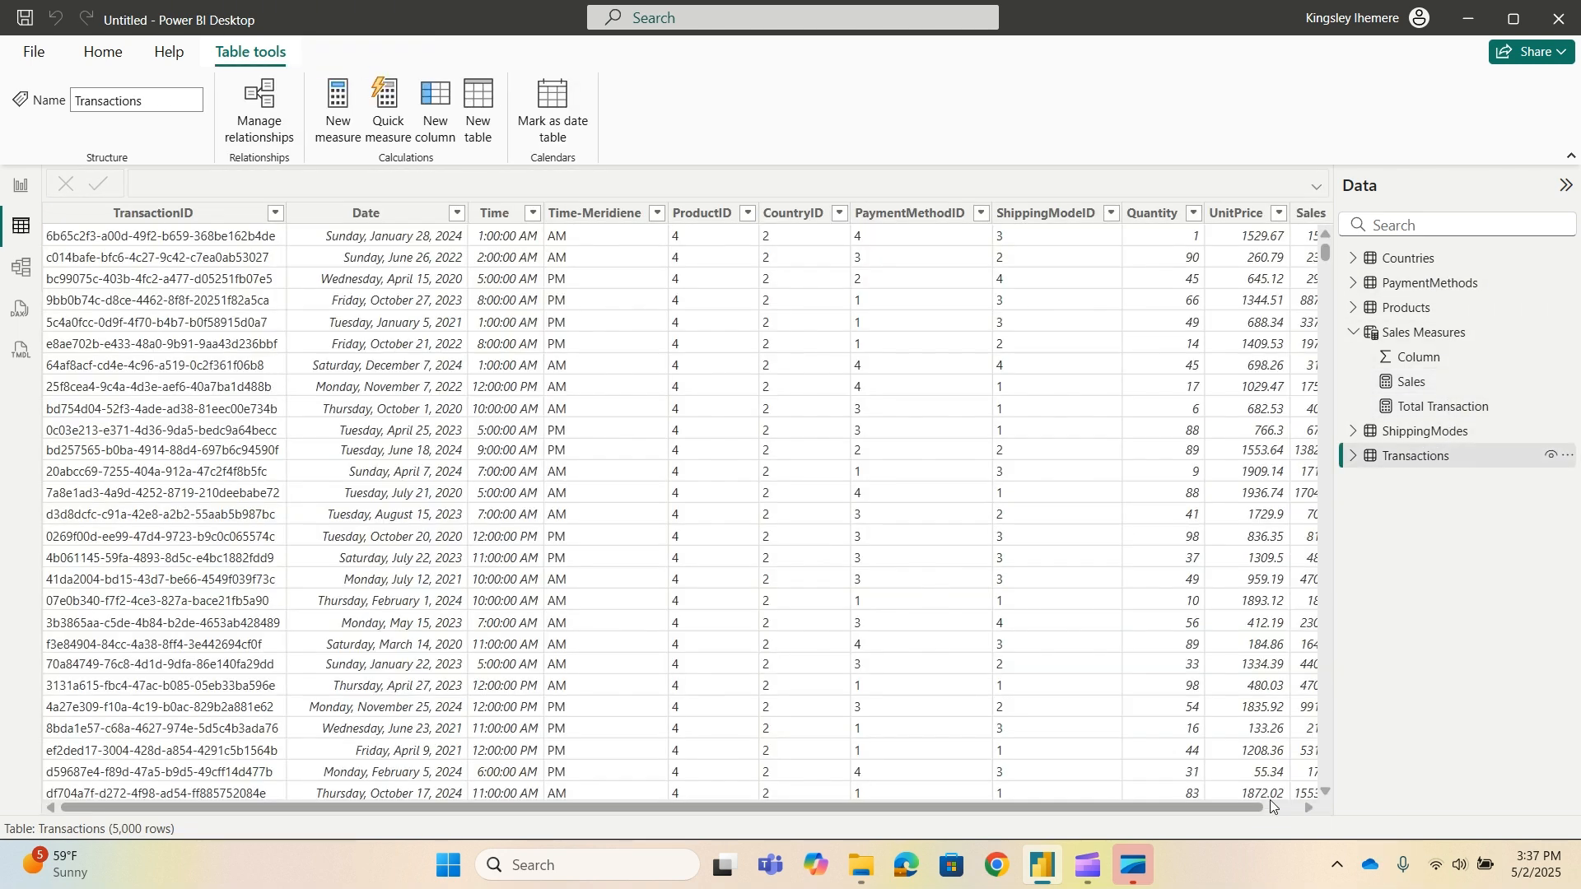
drag(1237, 815, 1274, 815)
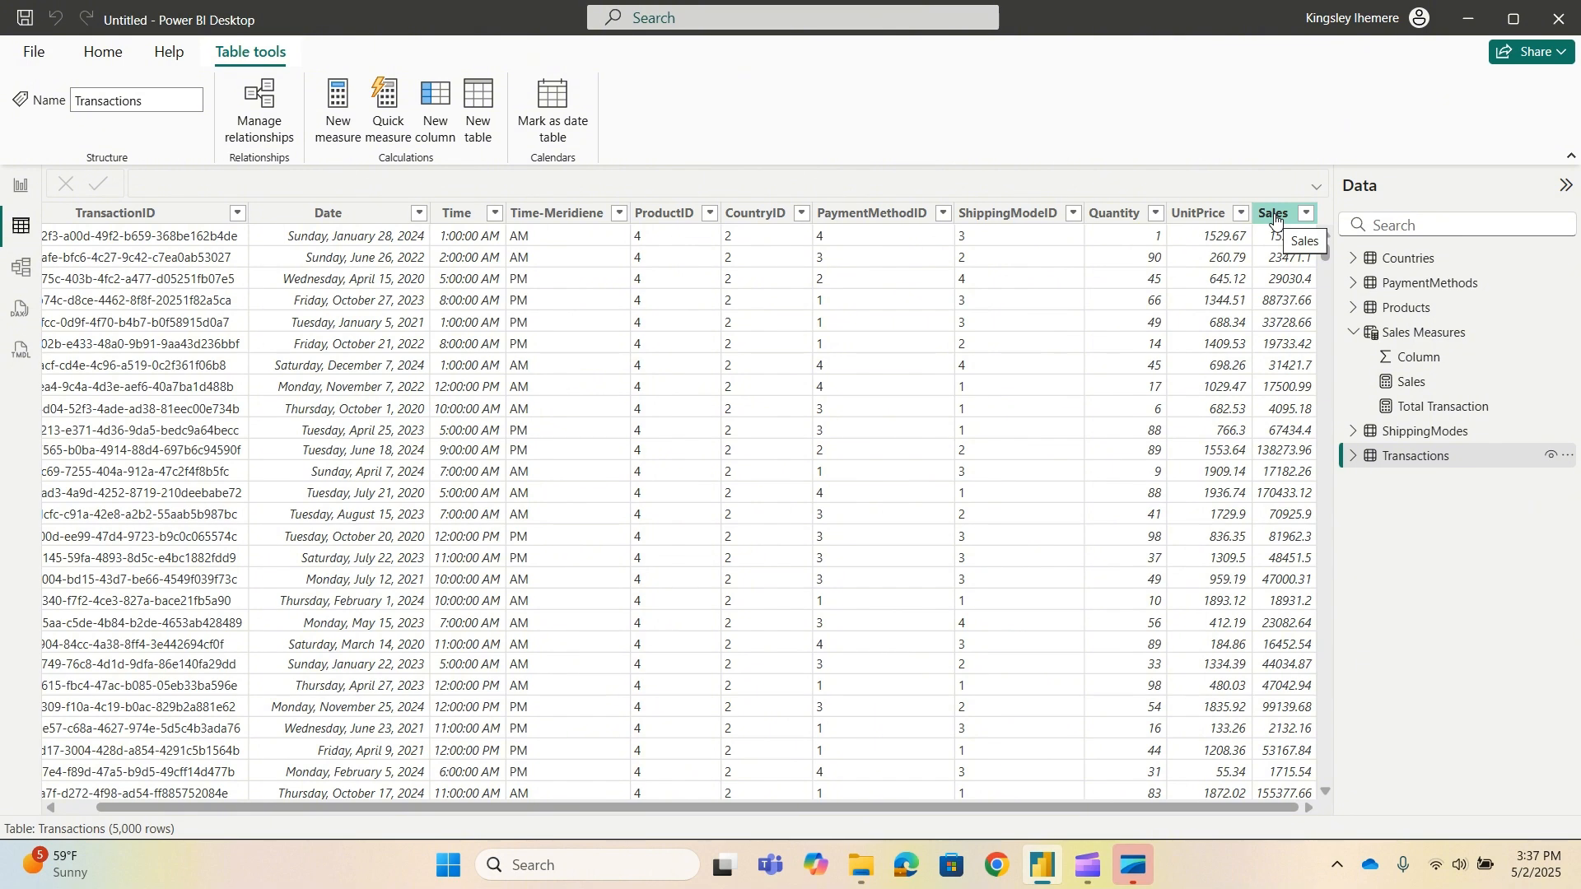
click(1206, 216)
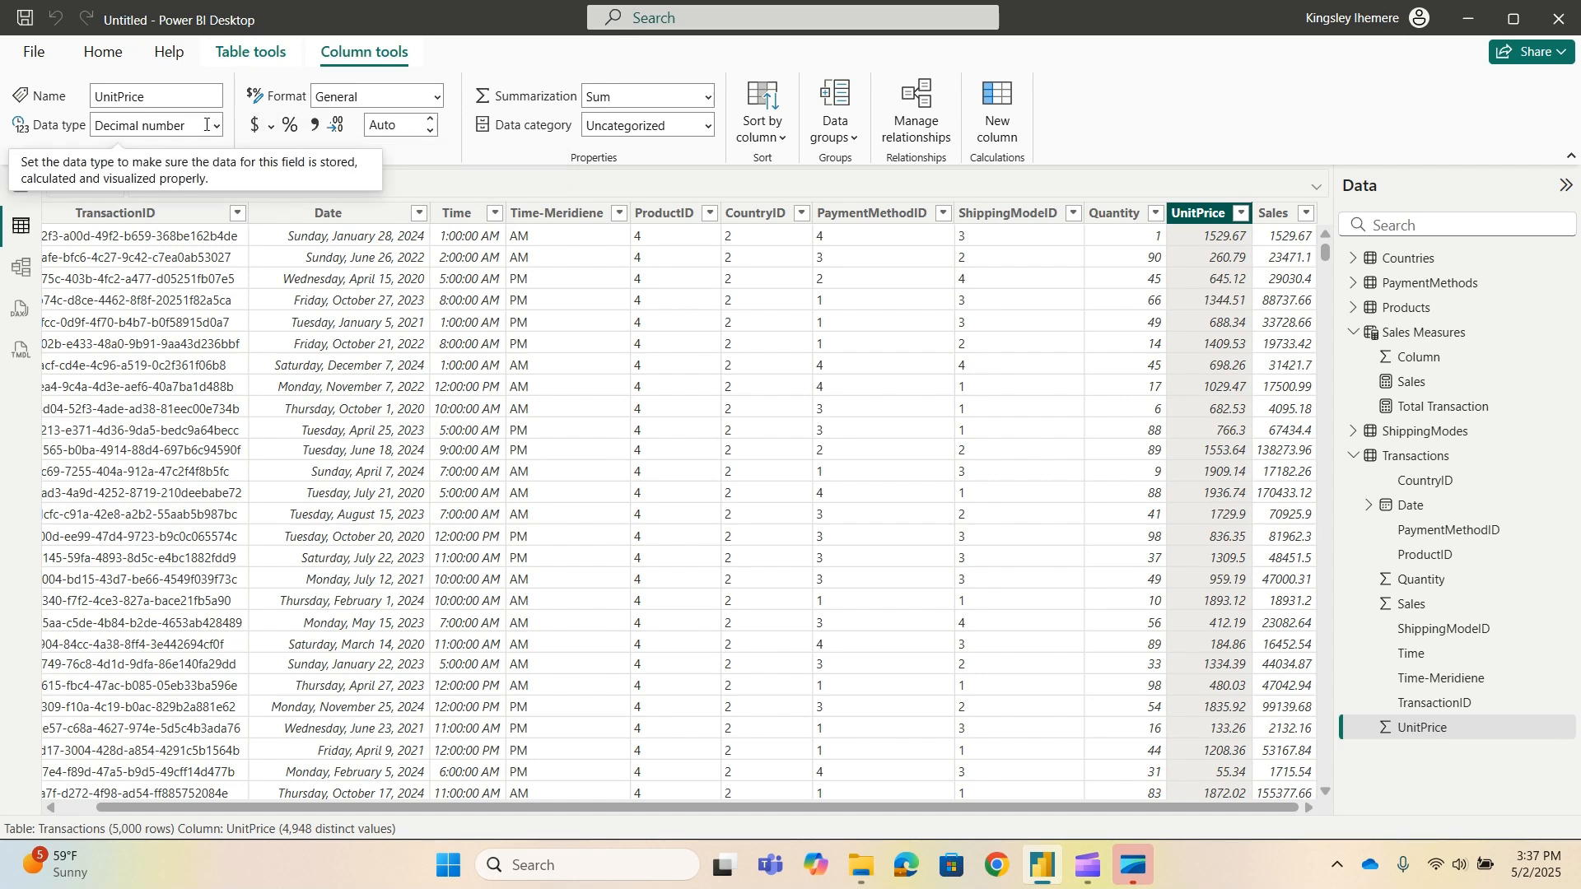
click(437, 98)
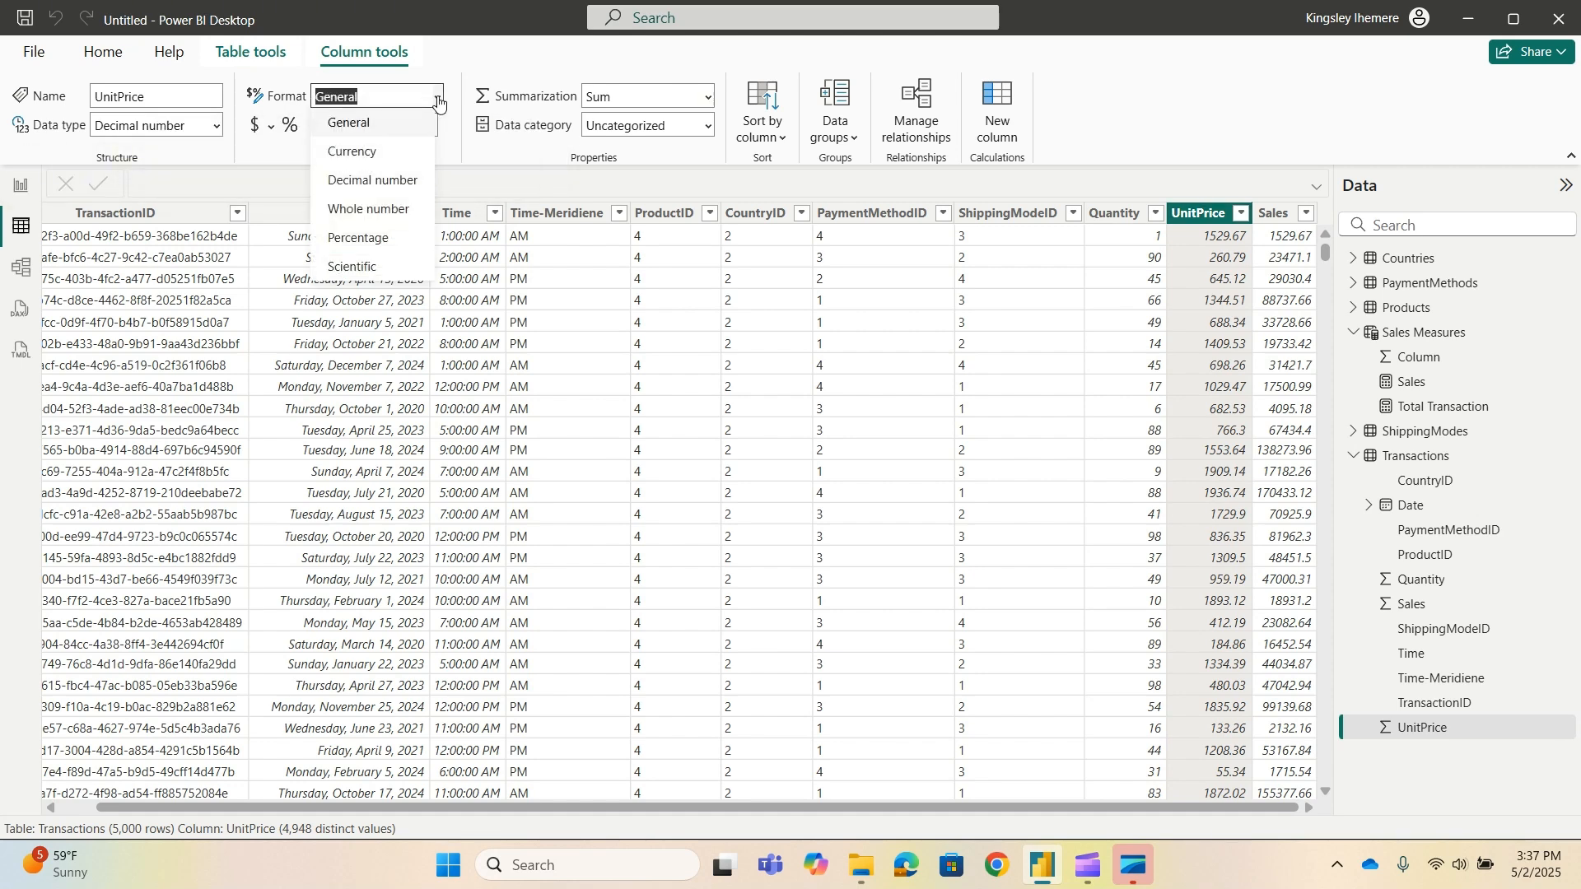
click(396, 153)
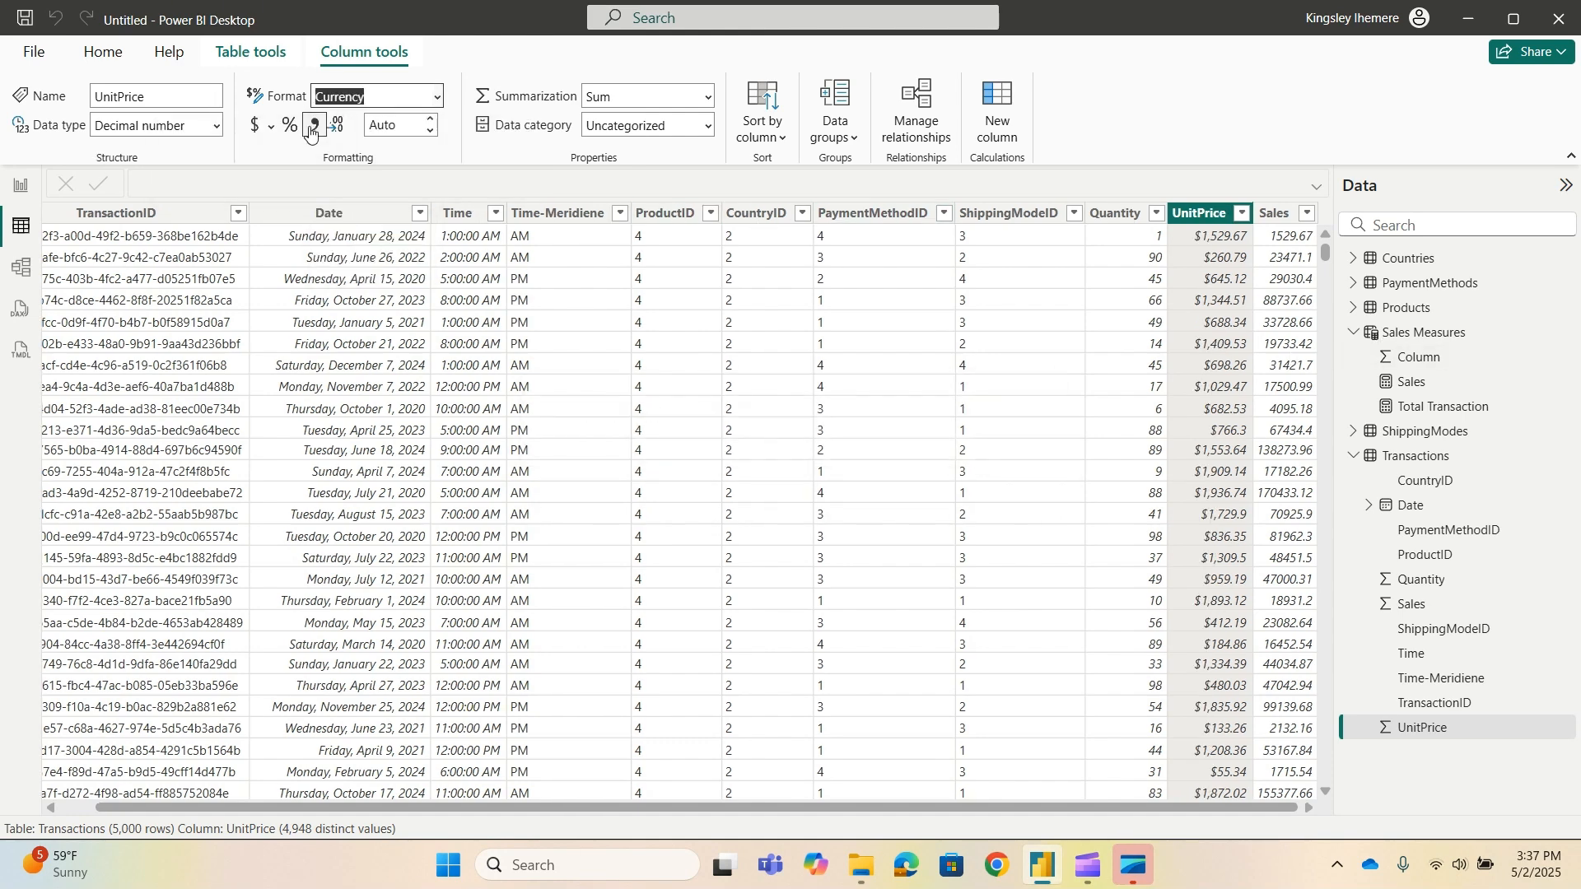
click(271, 127)
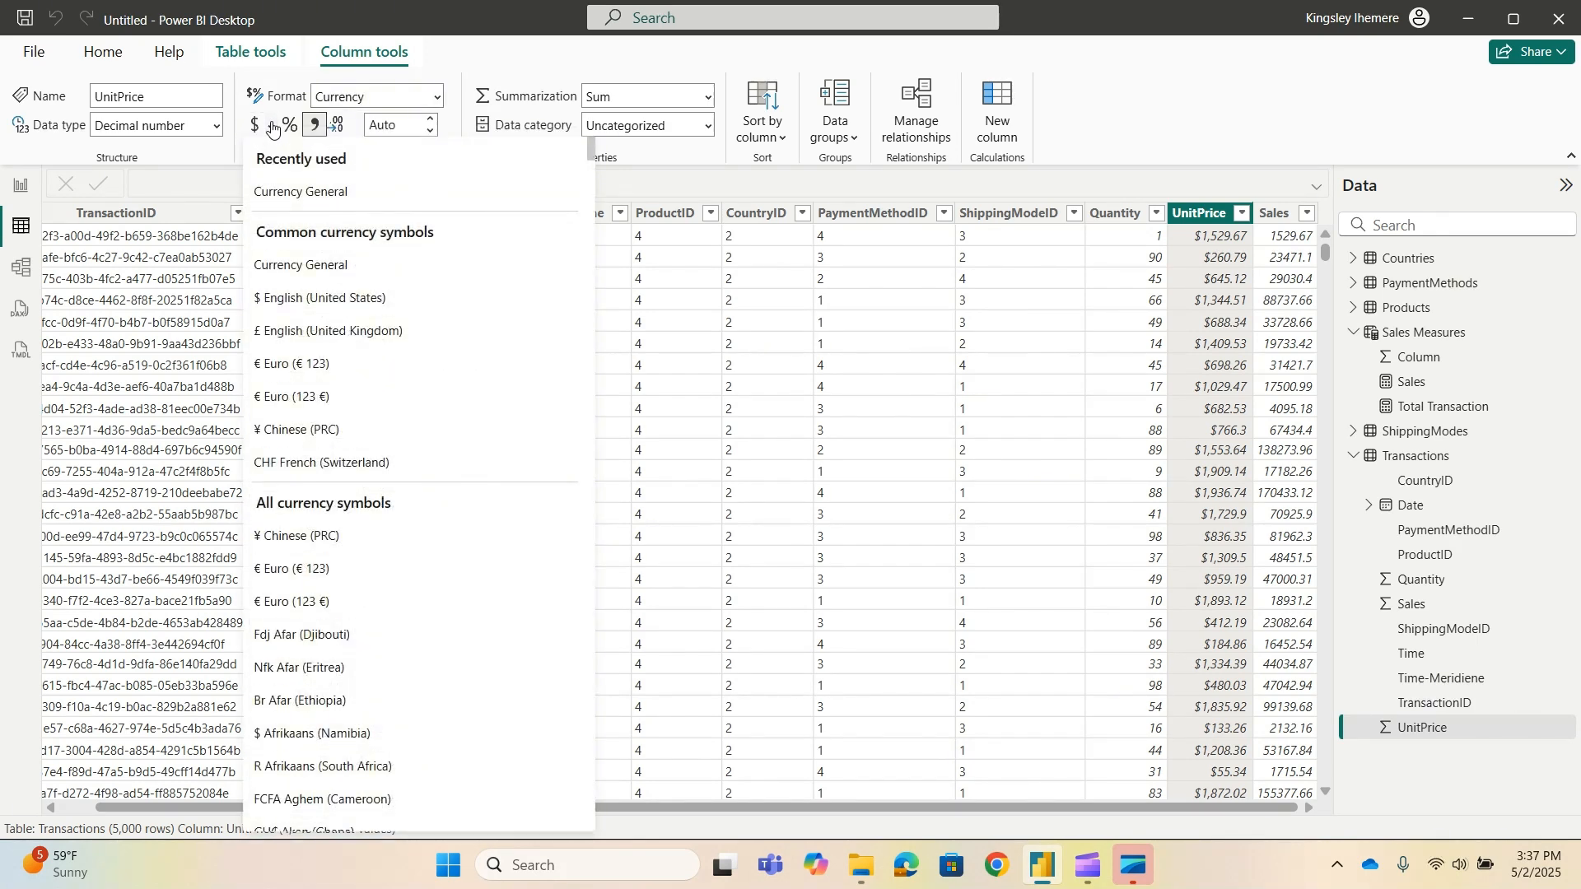
click(345, 331)
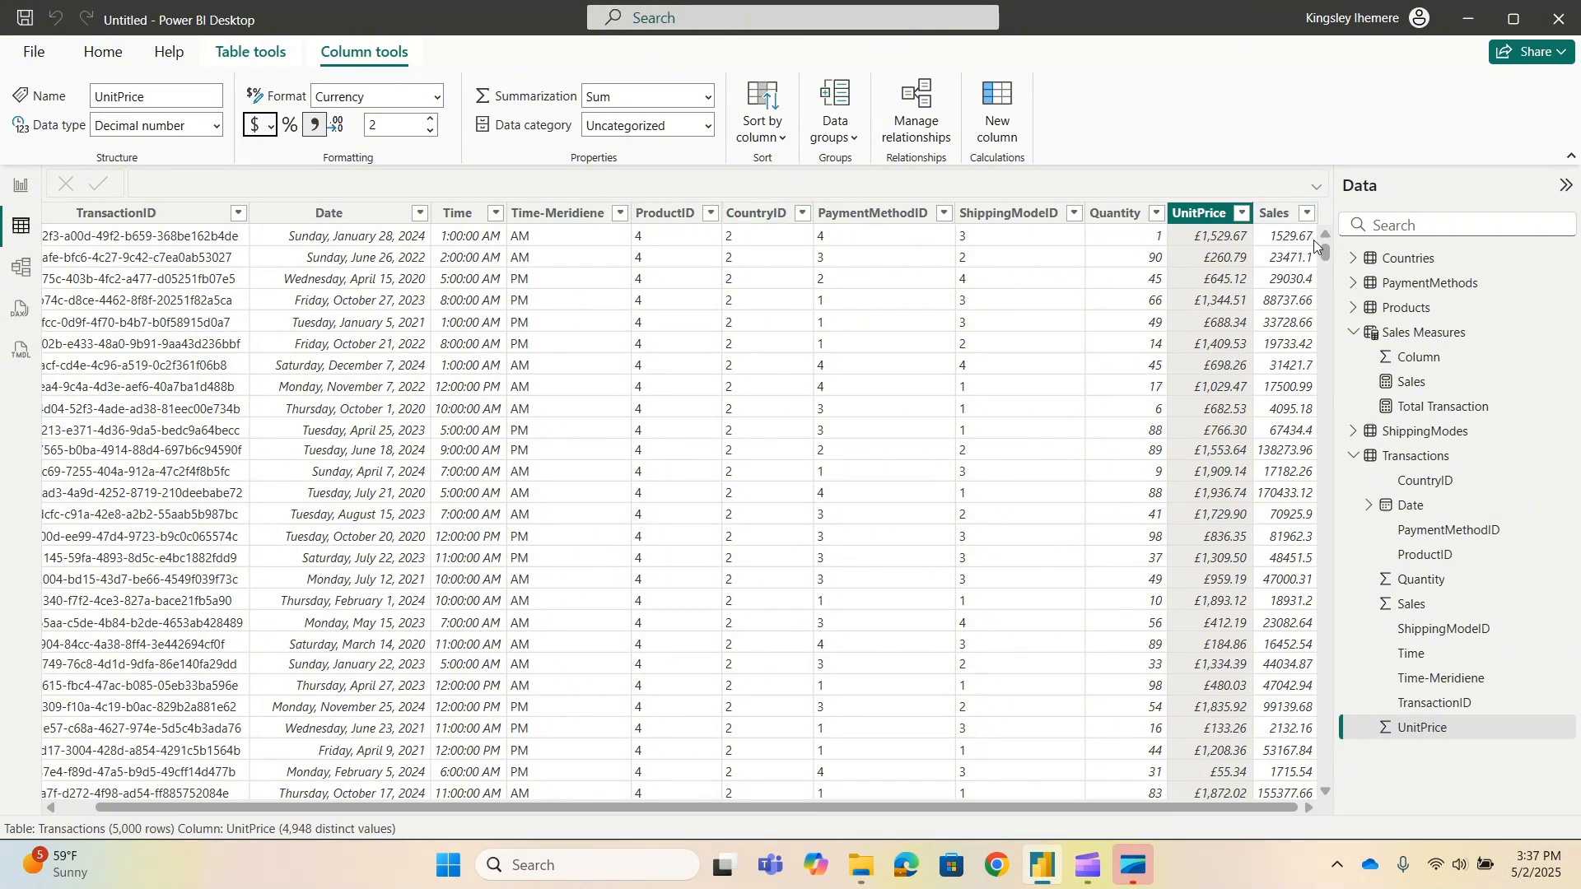
Format the Sales column of the Transactions table as £ English (United Kingdom) currency and collapse the table's field list.
click(1280, 219)
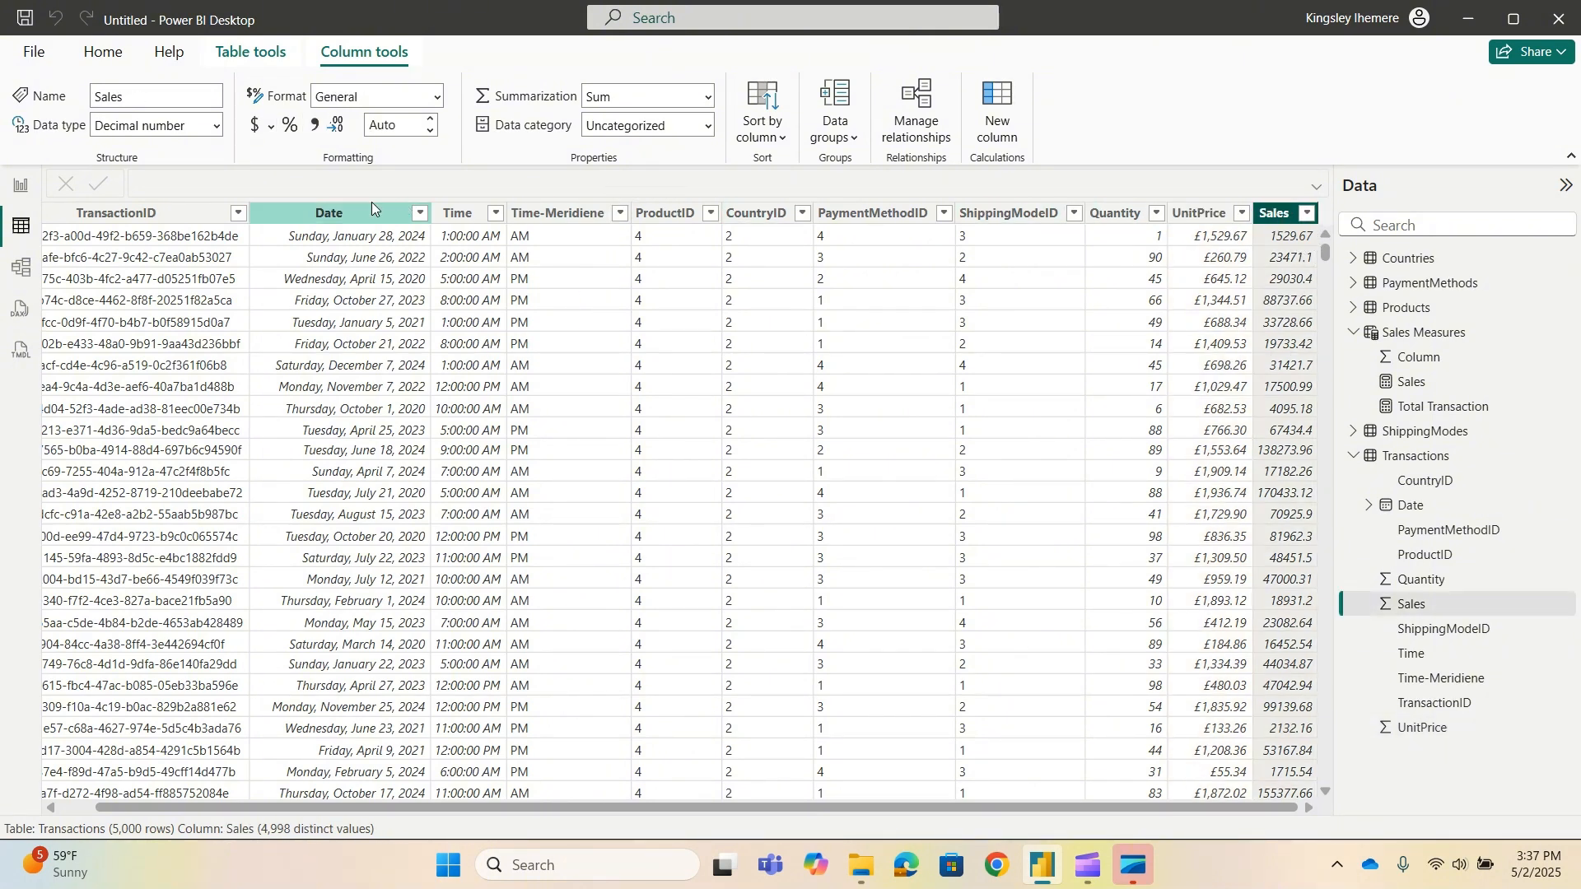
click(437, 96)
click(352, 152)
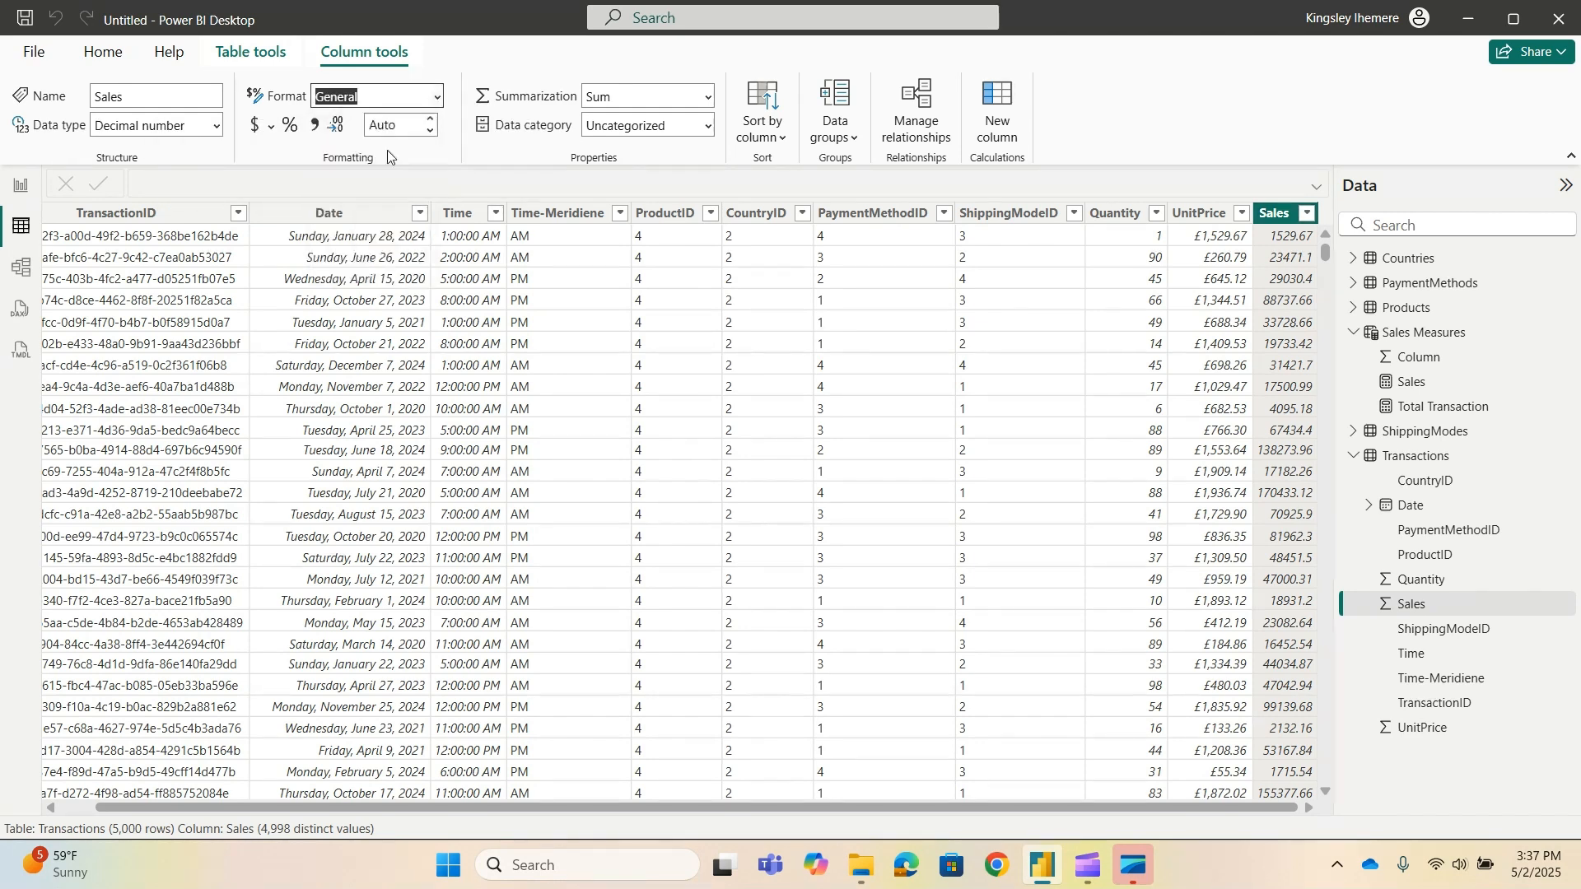
click(272, 124)
click(350, 234)
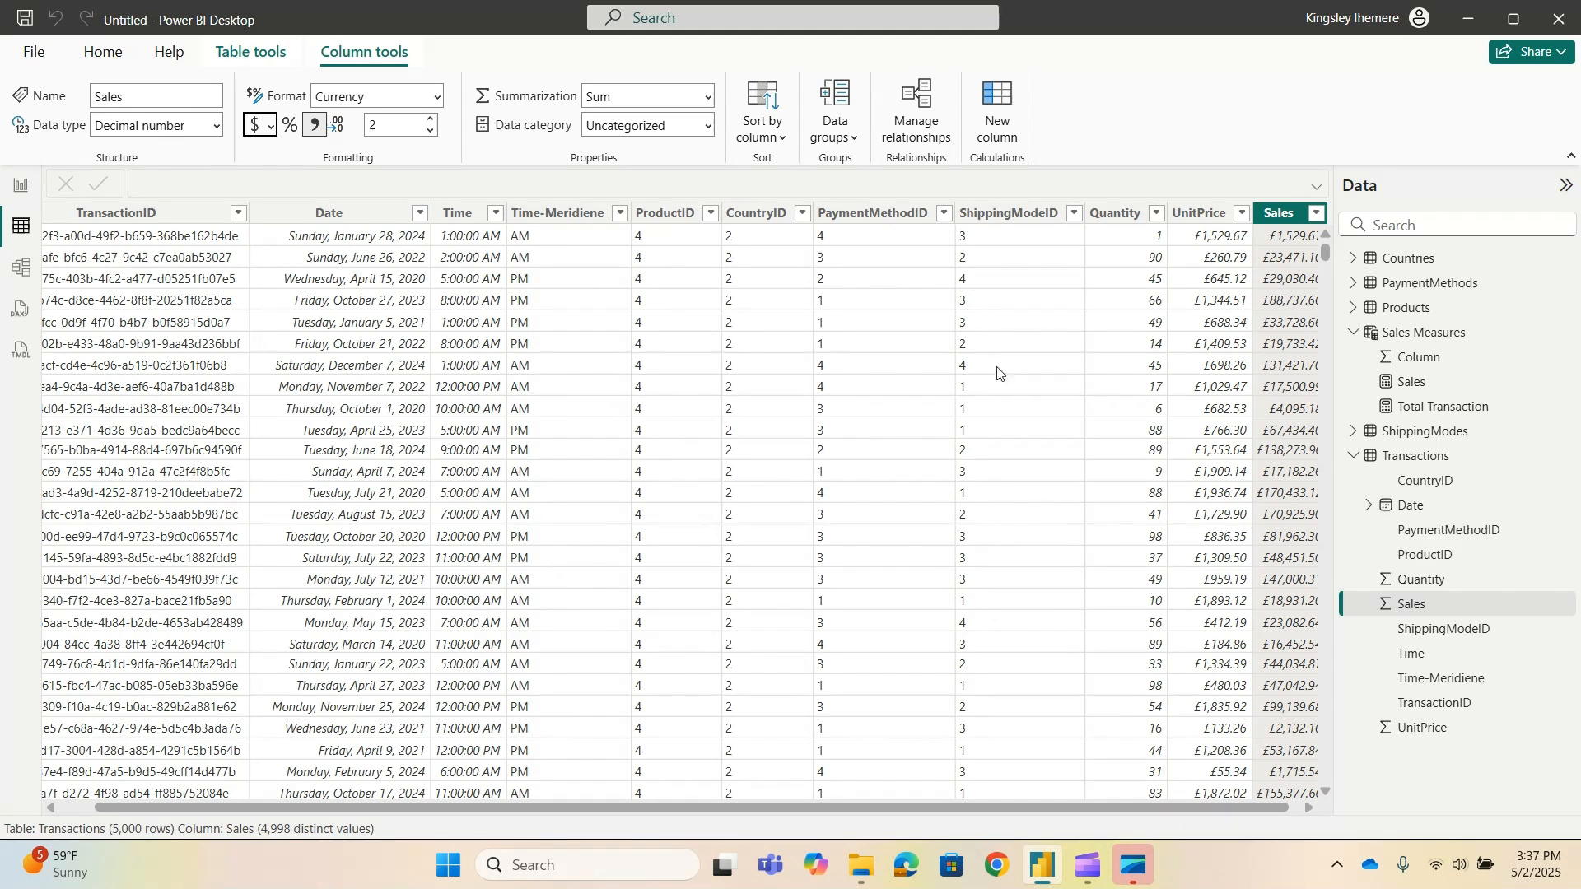
drag(959, 807, 969, 807)
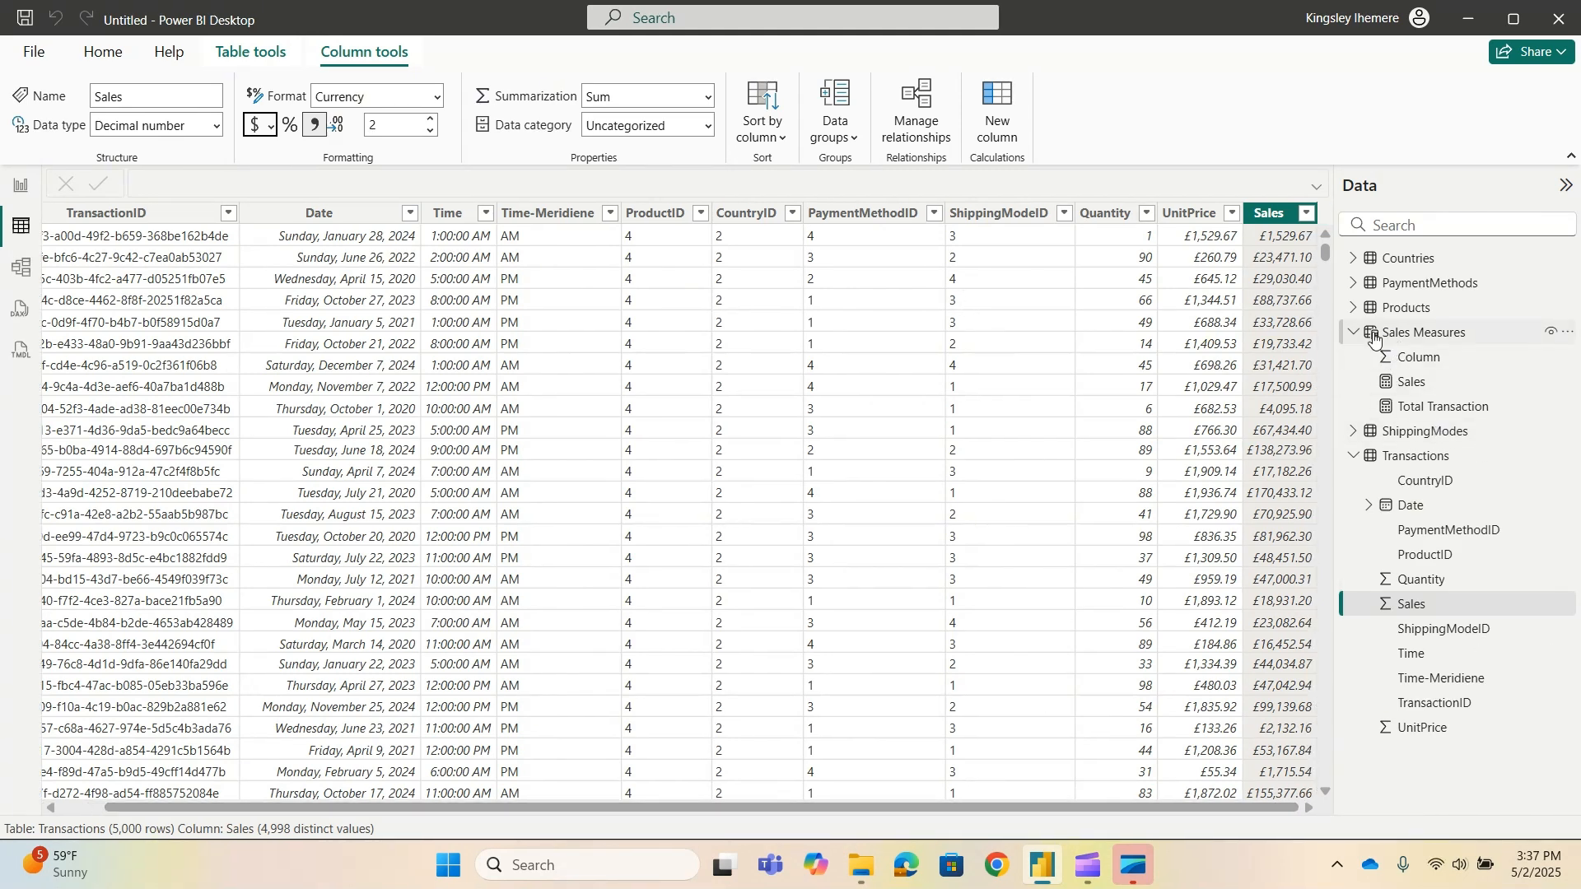
click(1352, 458)
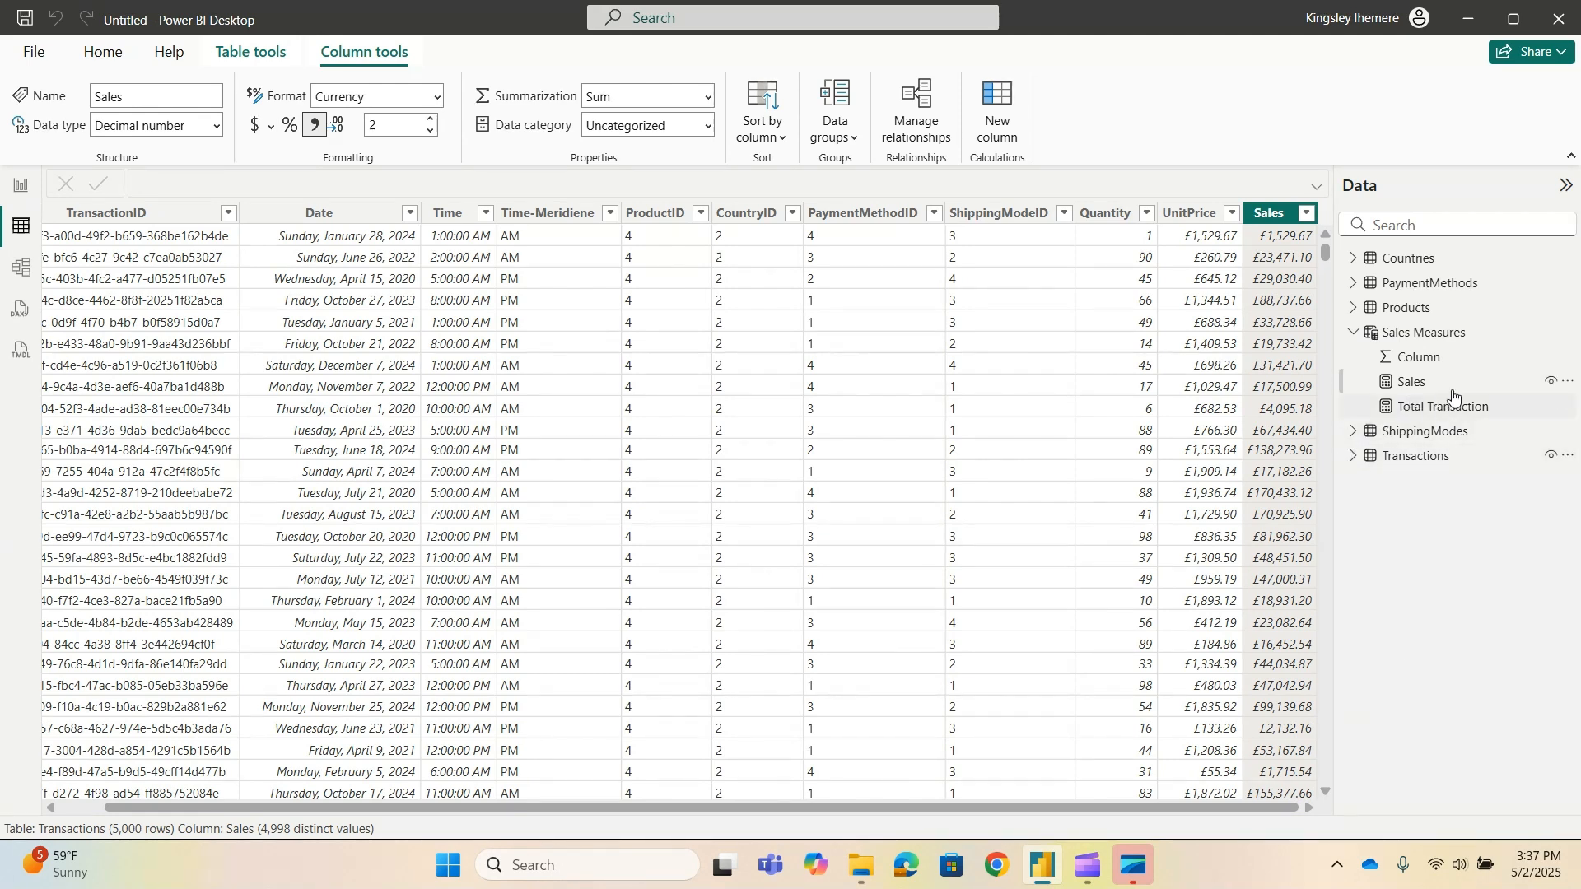
Add a measure to the Sales Measures table: Average Sales = AVERAGE(Transactions[Sales]).
click(1572, 330)
click(1474, 343)
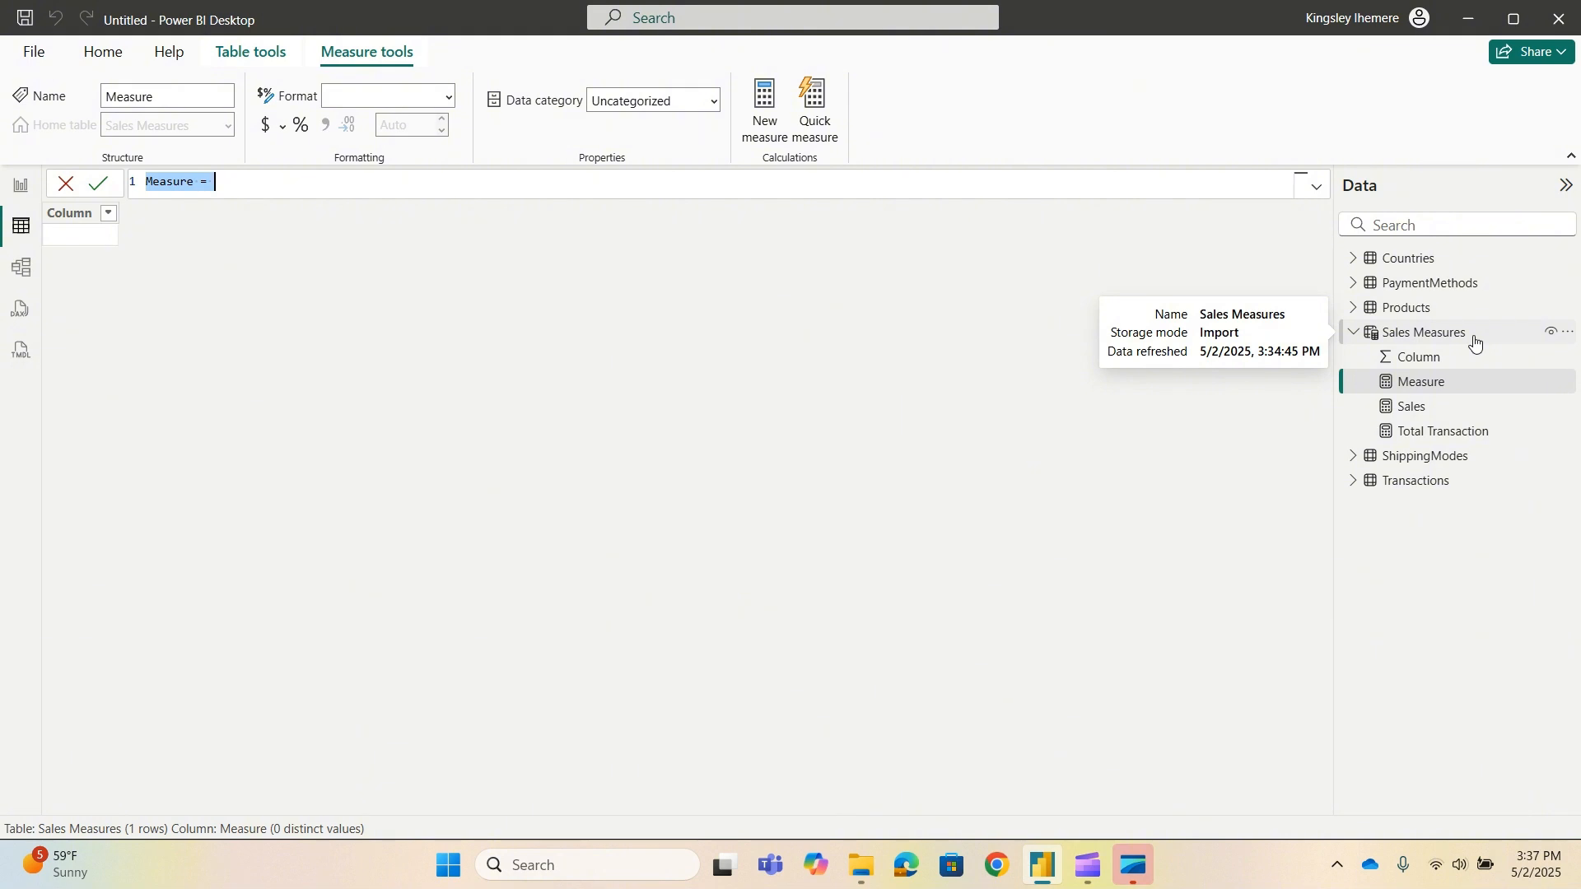
key(BackSpace)
text(Average)
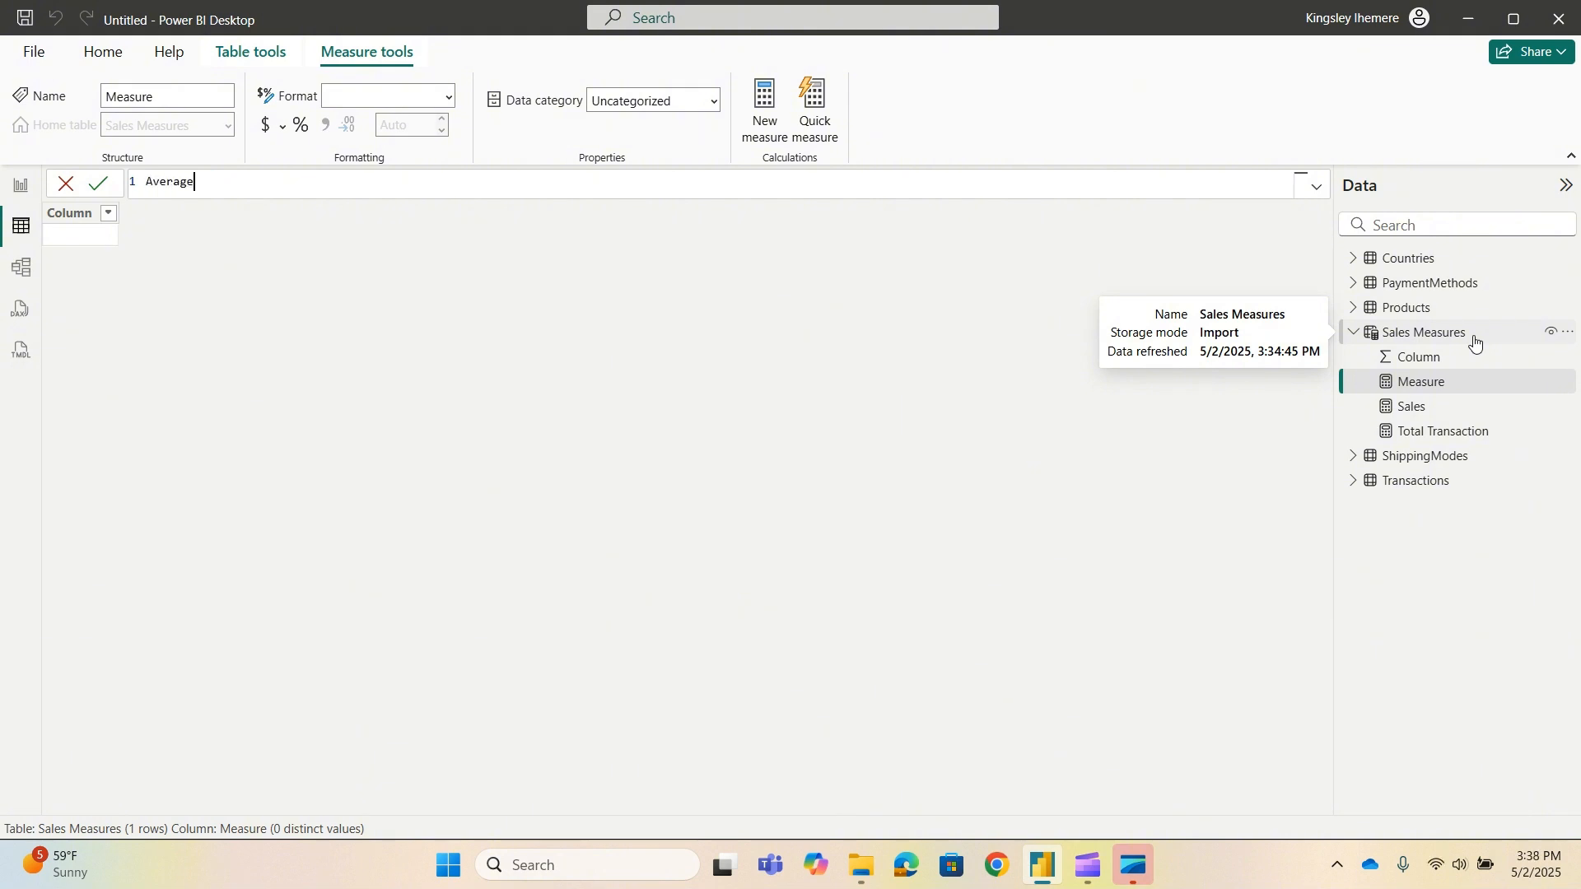
text( Sales = aver)
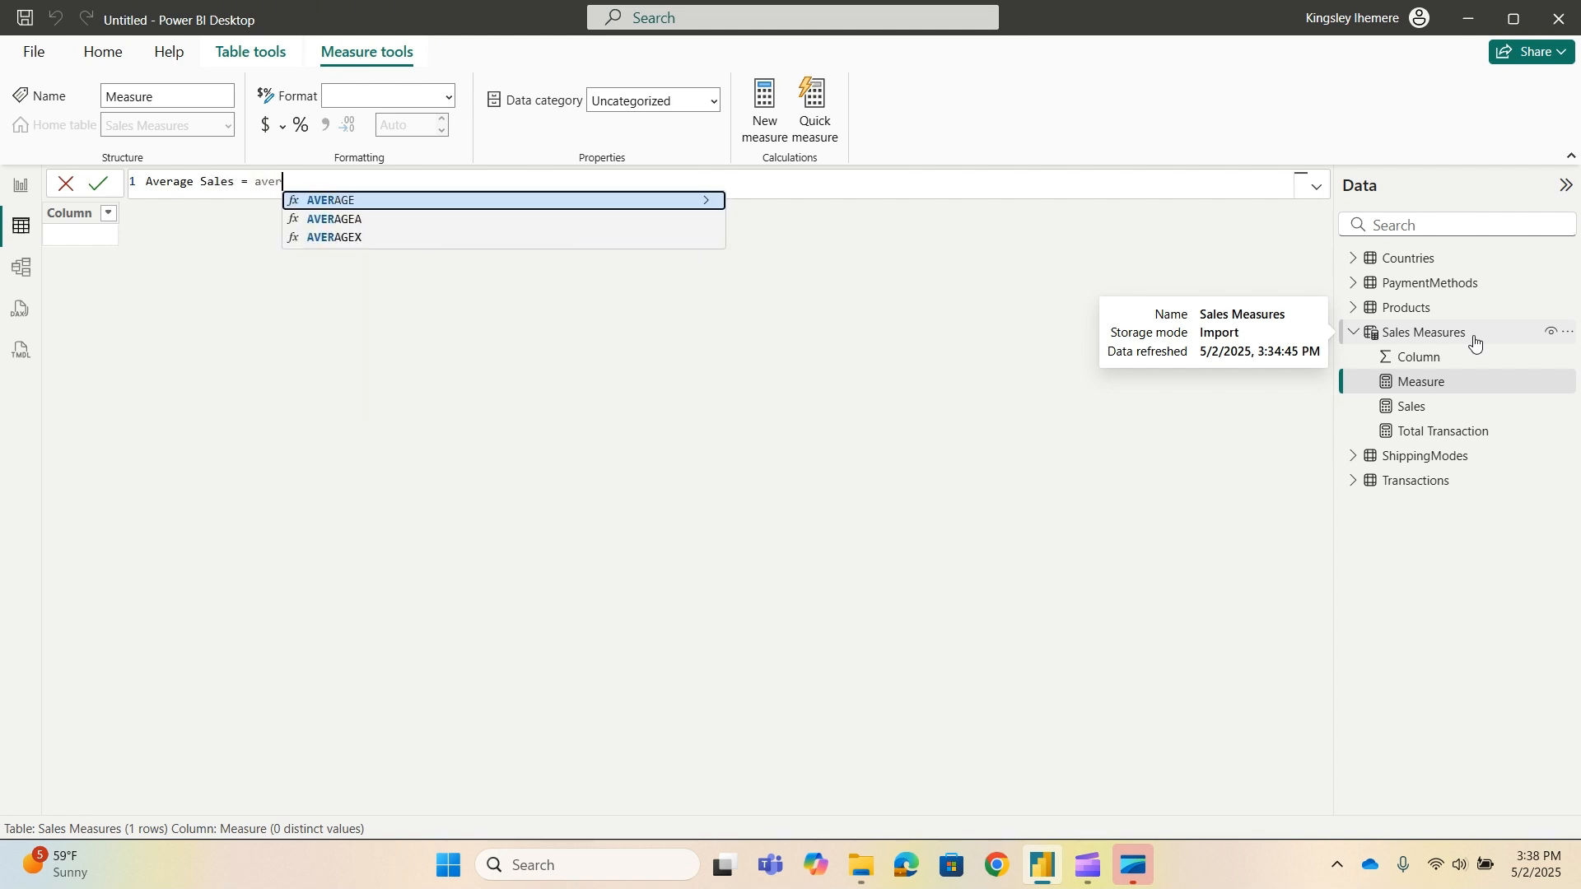
key(Tab)
text(t)
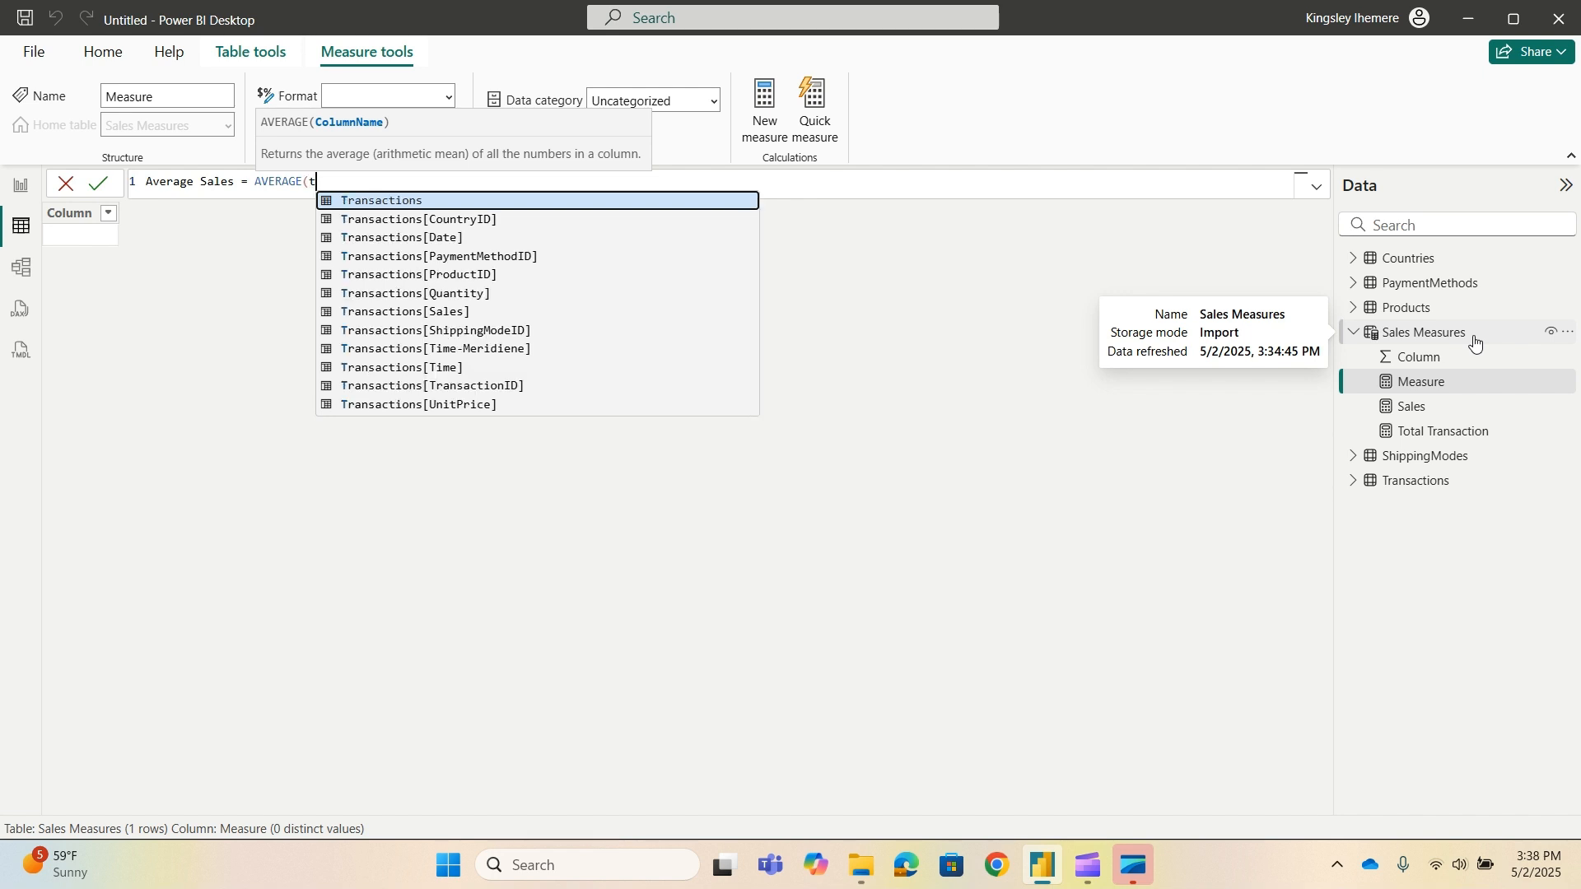
text(ra)
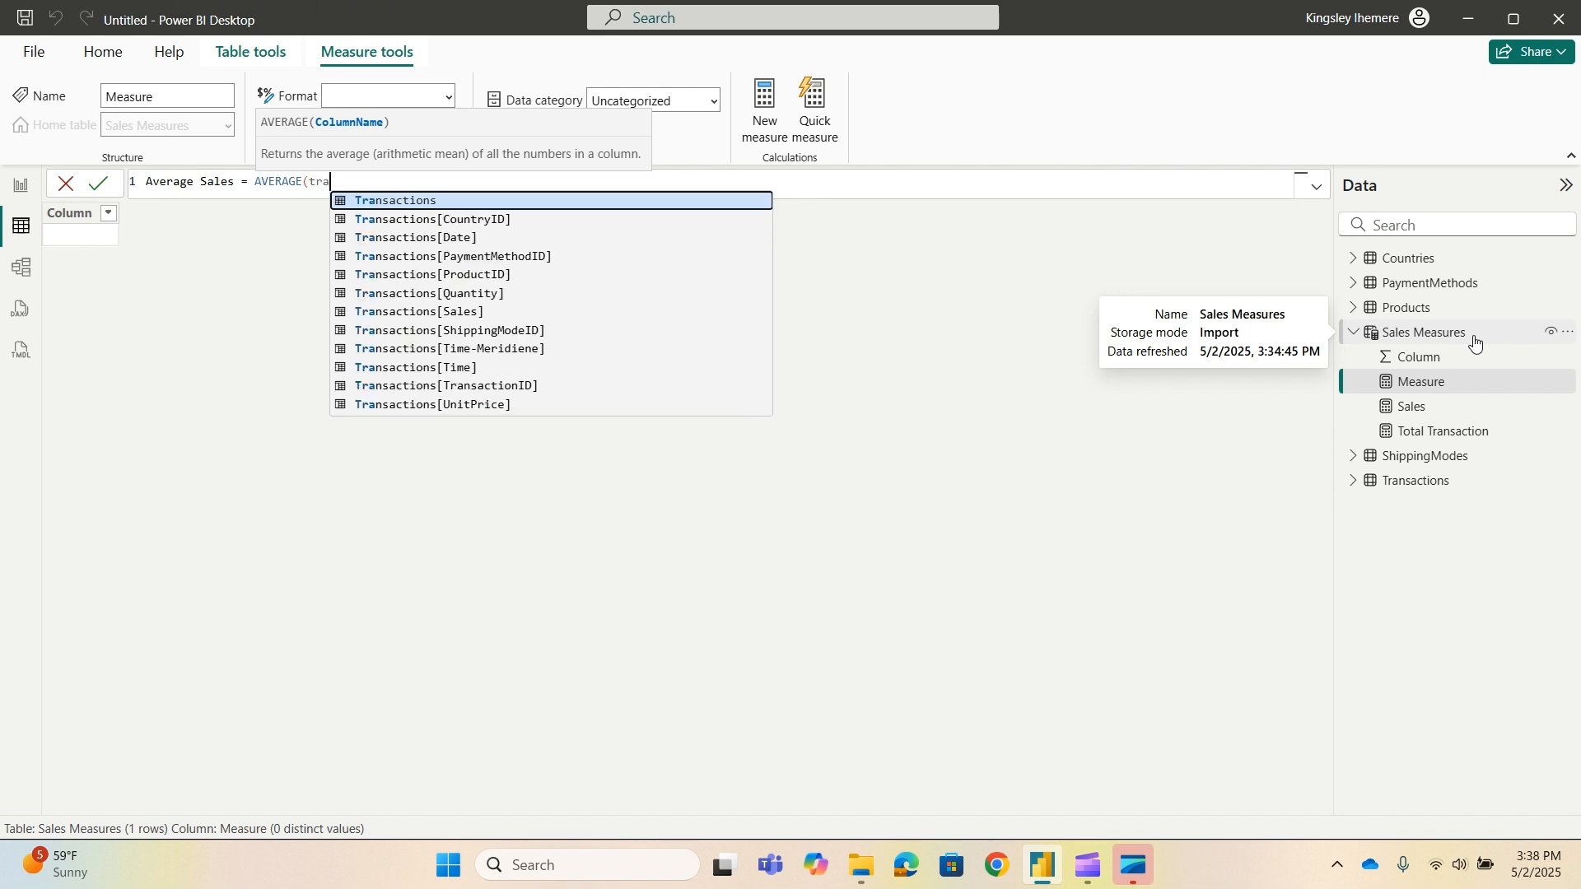
key(Down)
key(Down)
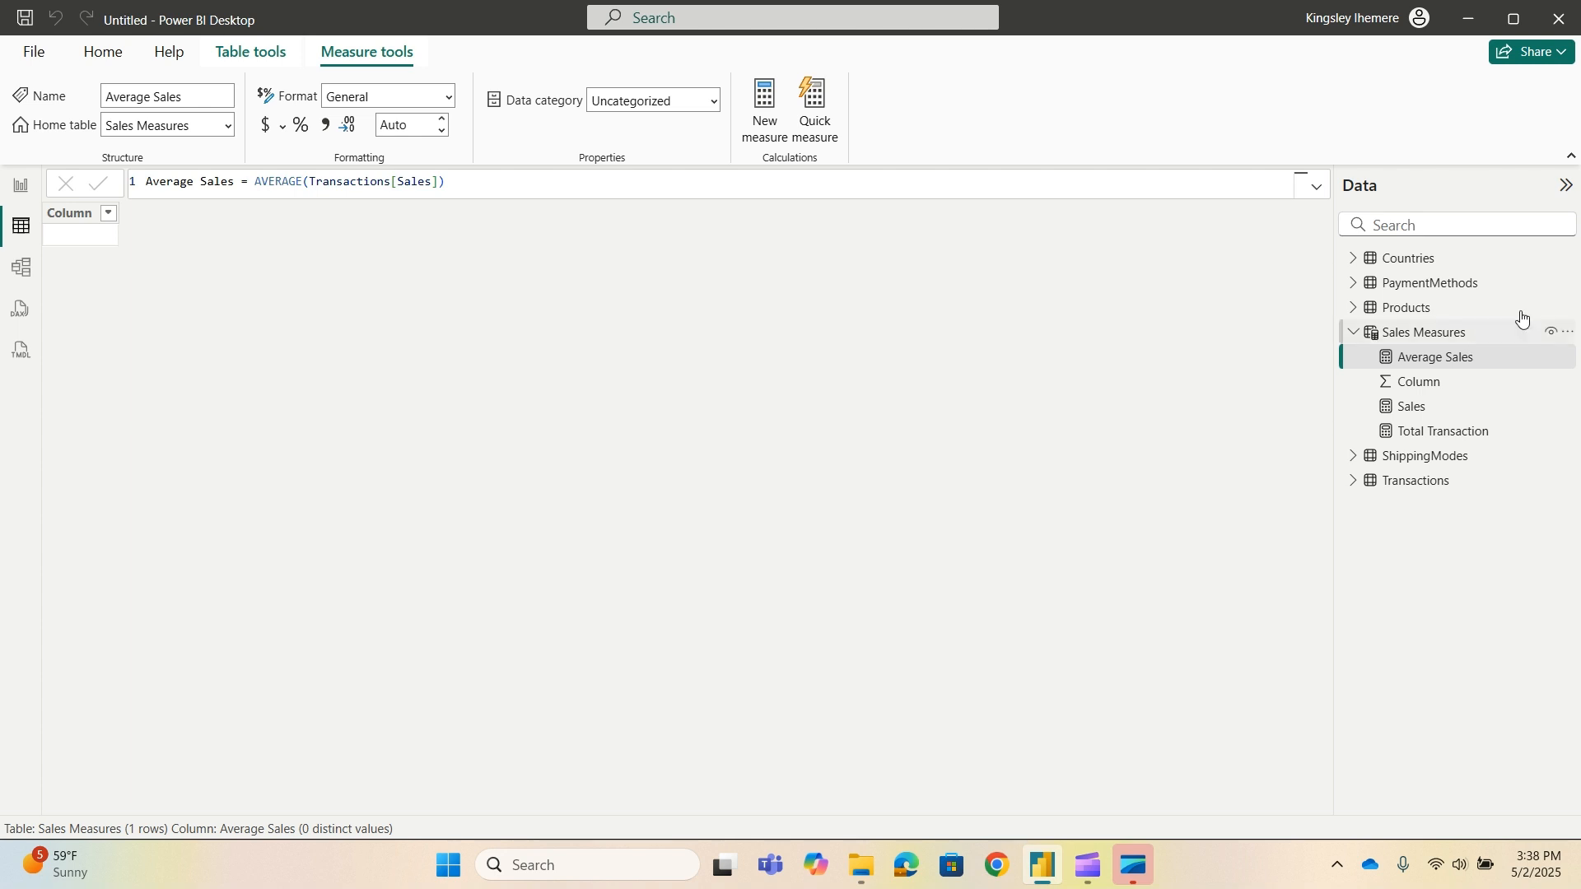
Add a measure to the Sales Measures table: Total Quantity = SUM(Transactions[Quantity]).
click(1568, 333)
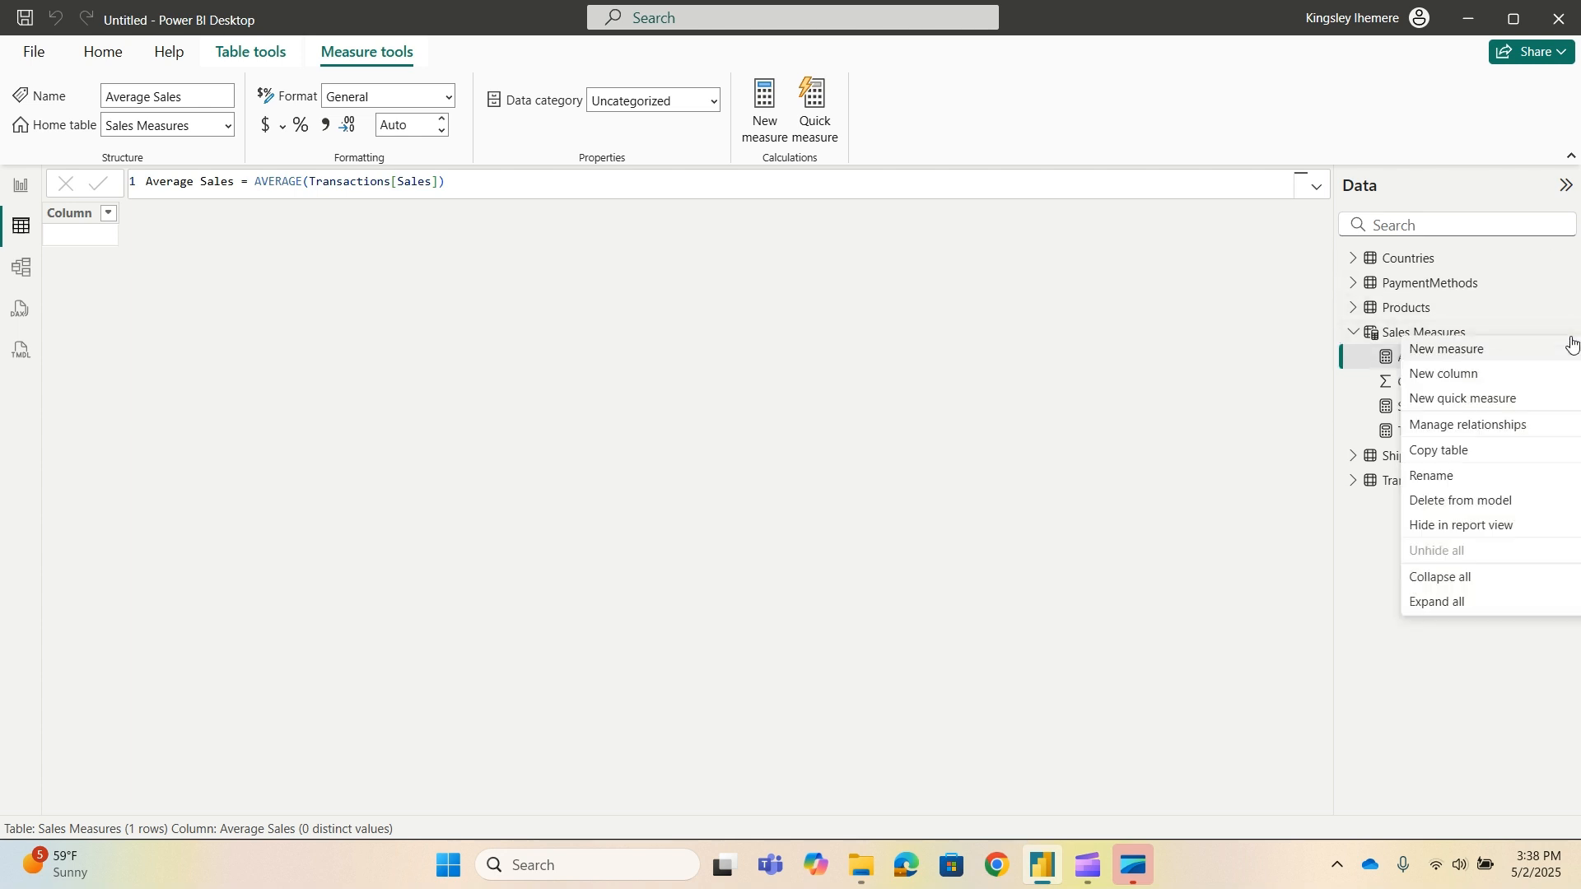
click(1482, 349)
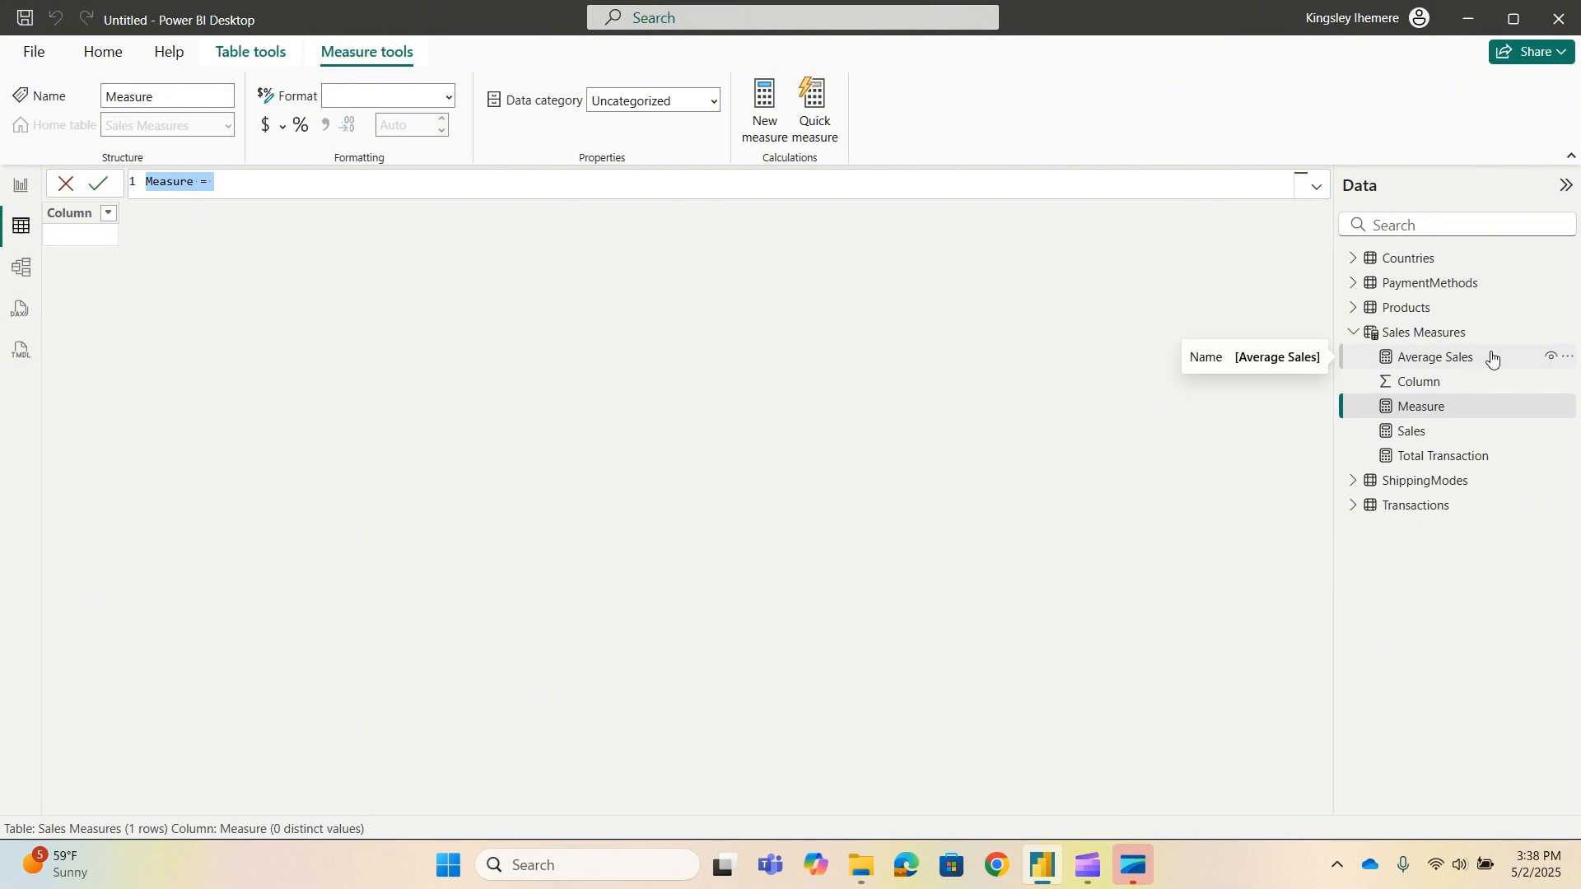
text(Total )
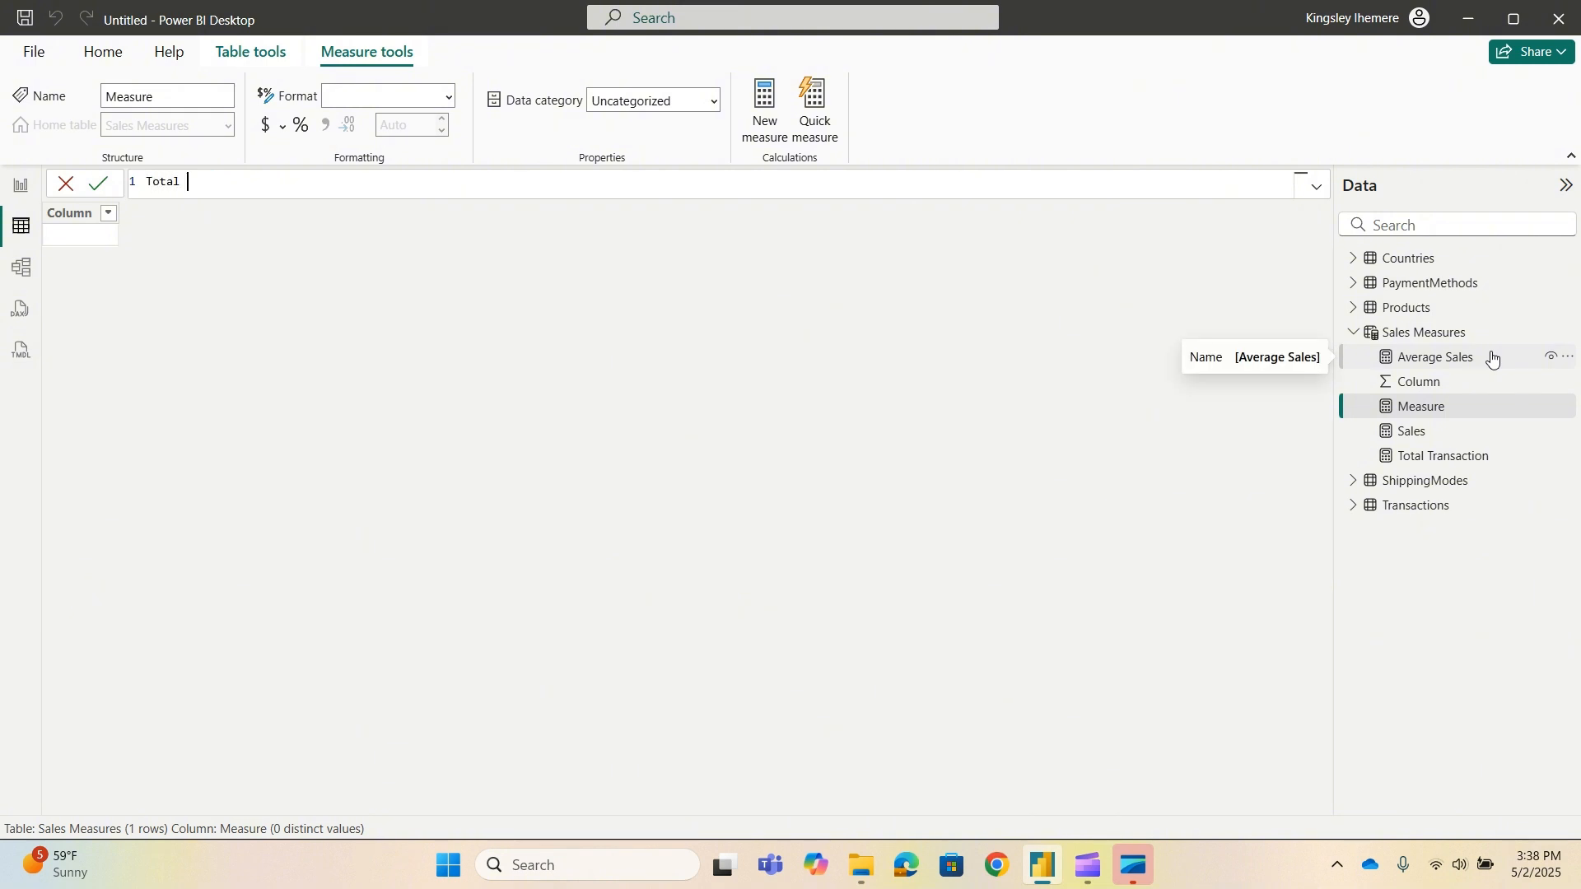
text(Quantity =)
text(SUM()
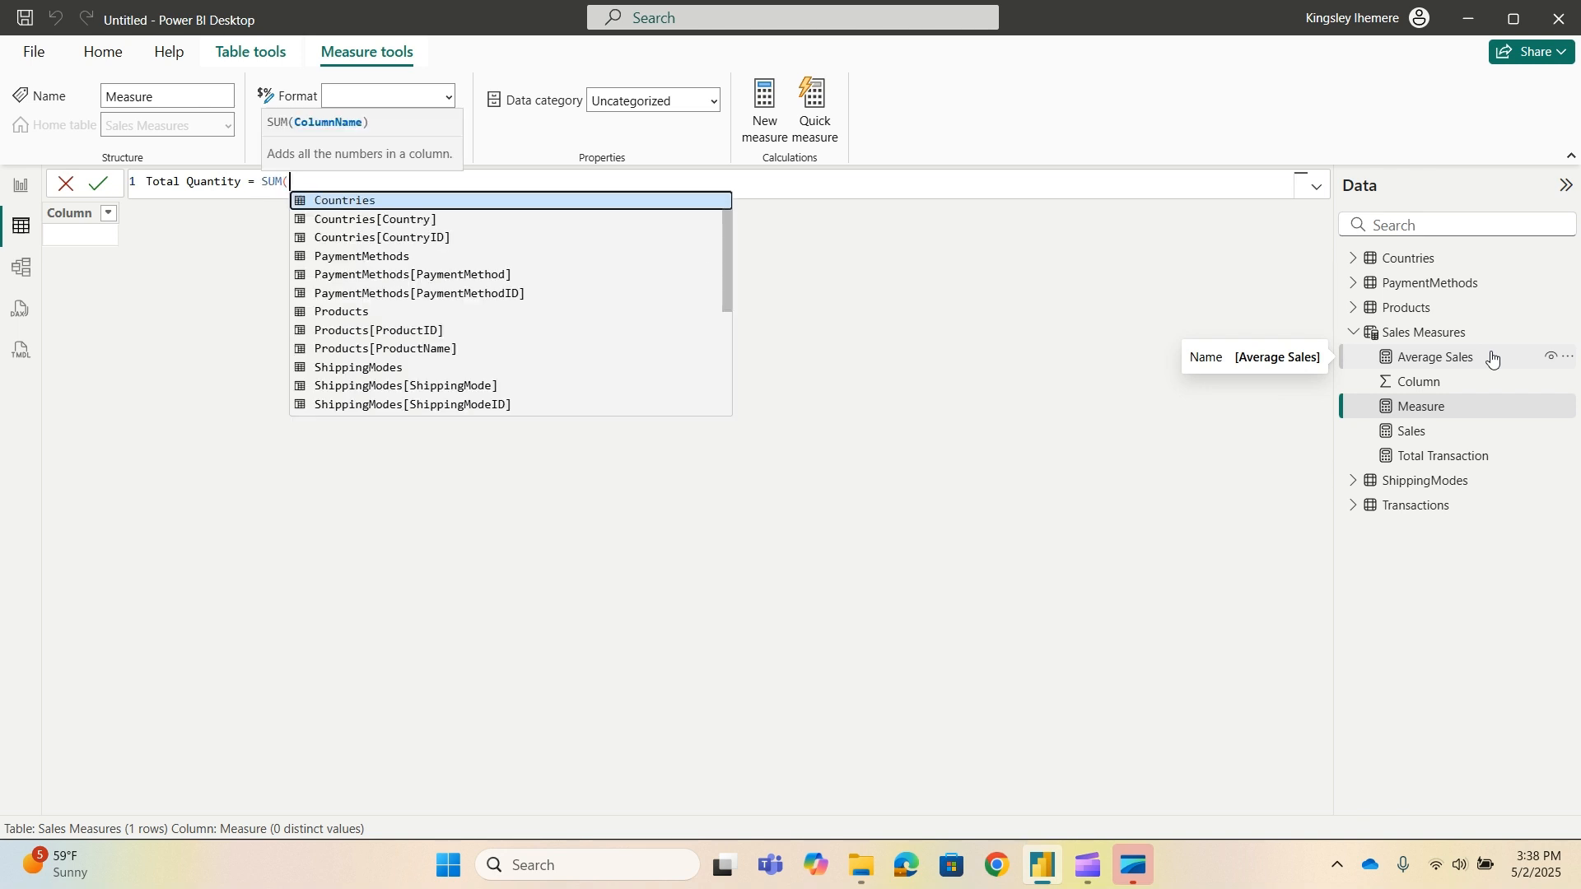
text(tra)
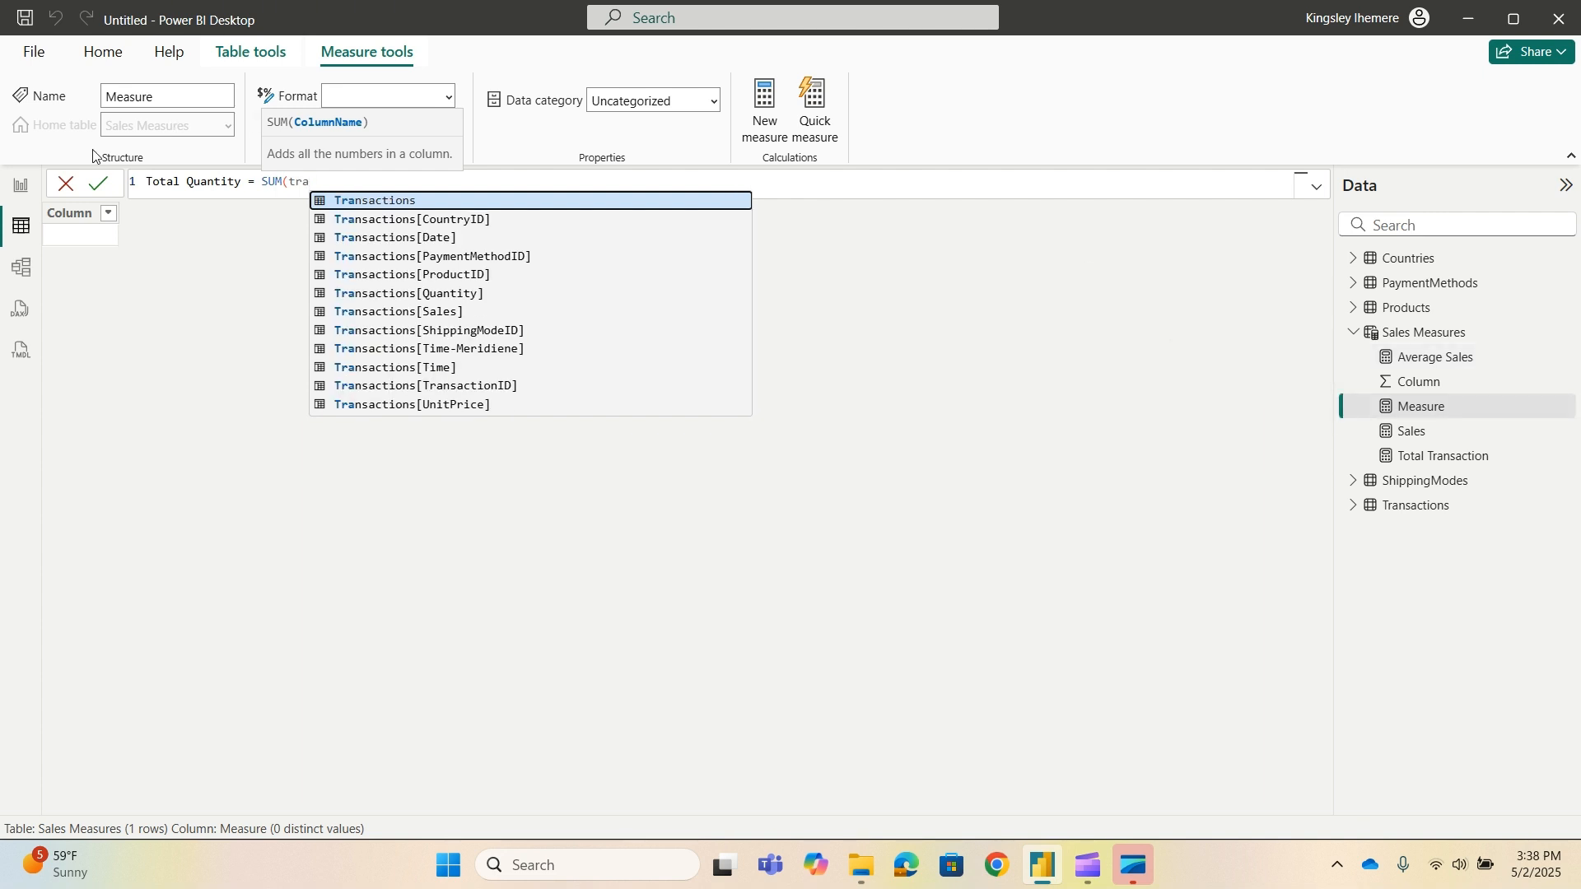
click(482, 294)
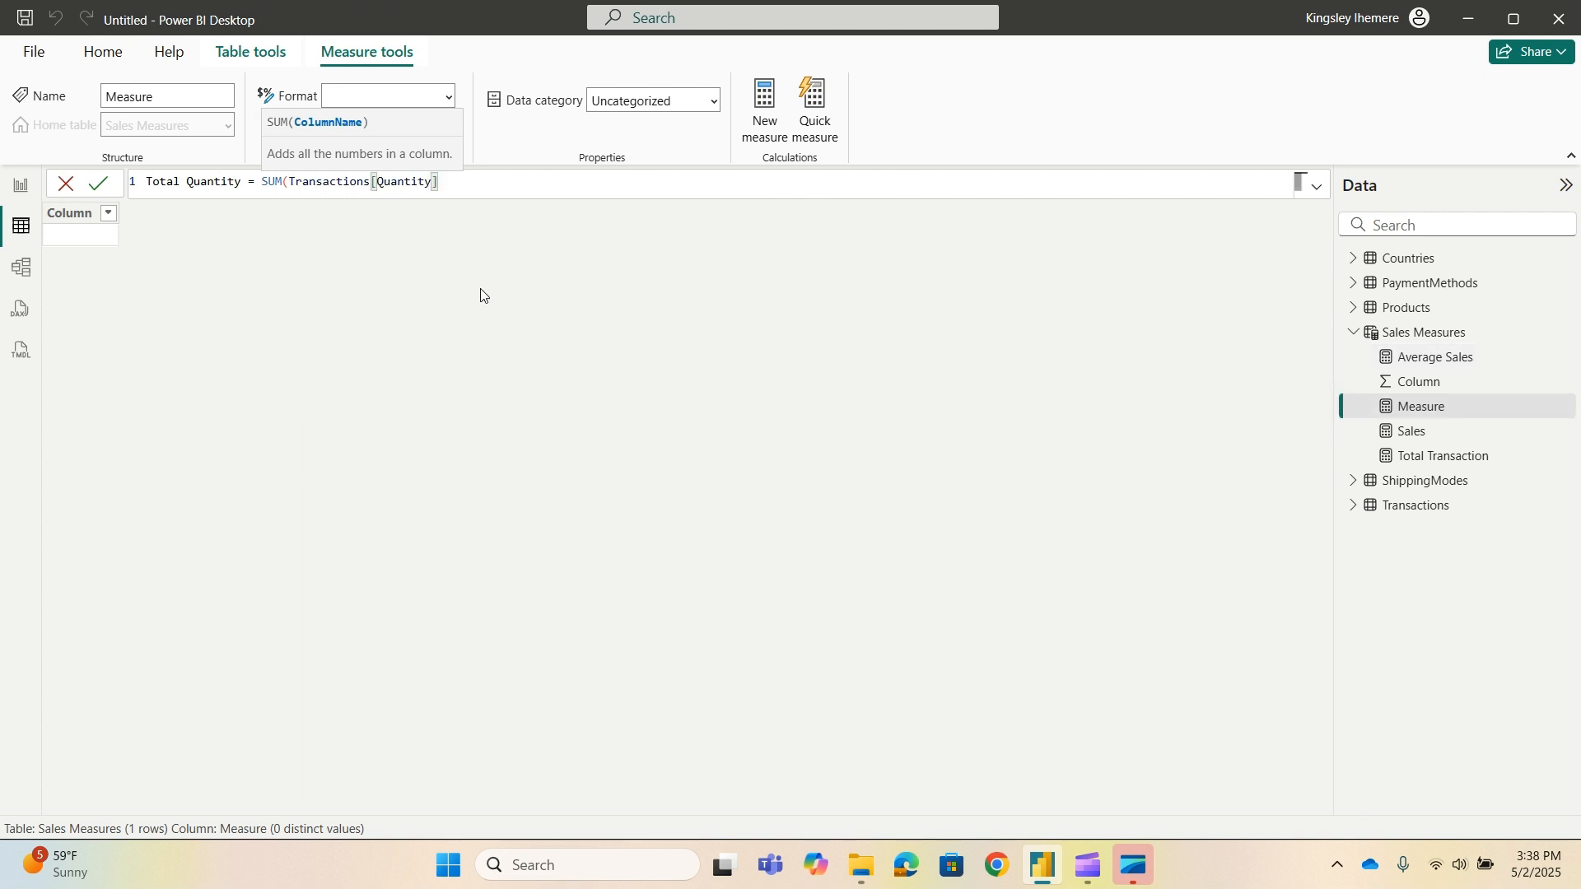
text())
key(Return)
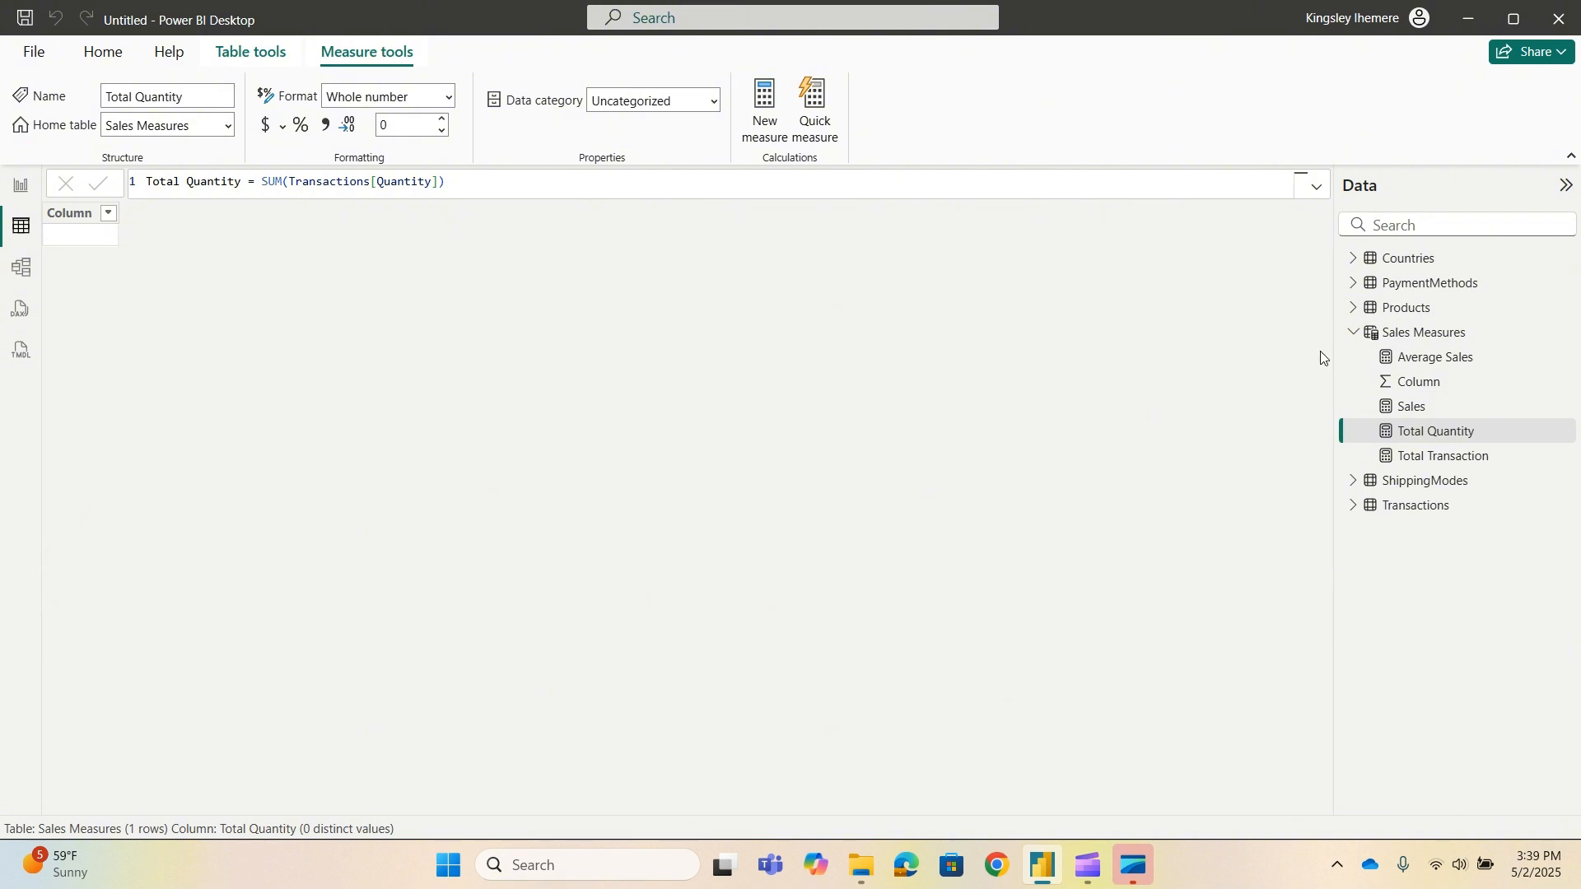
Add a measure to the Sales Measures table: Average Quantity = AVERAGE(Transactions[Quantity]).
click(1571, 332)
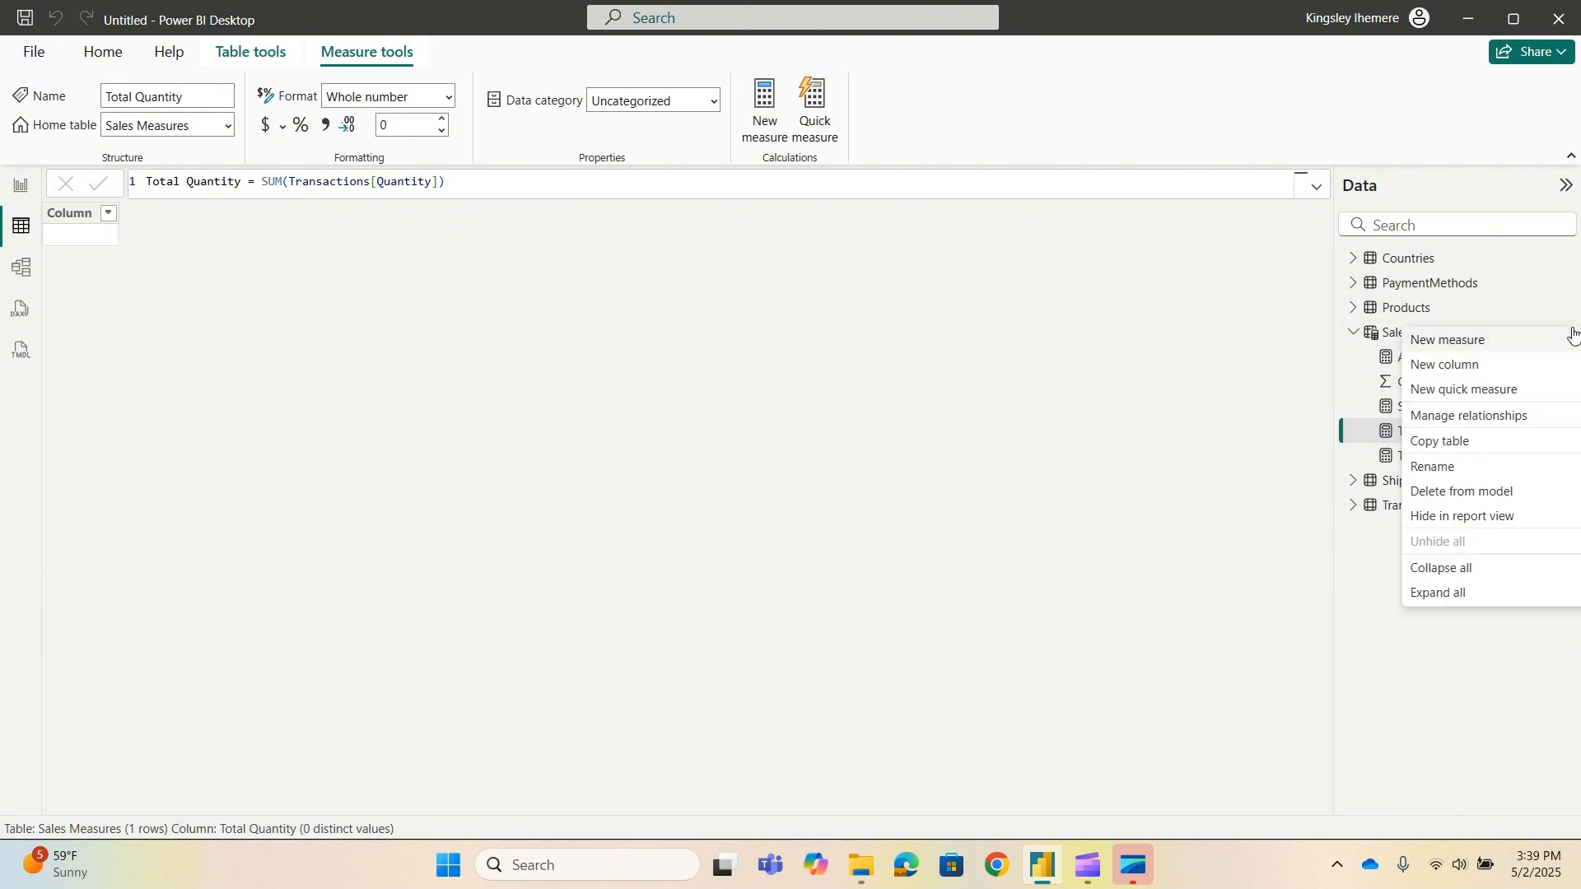
click(1484, 342)
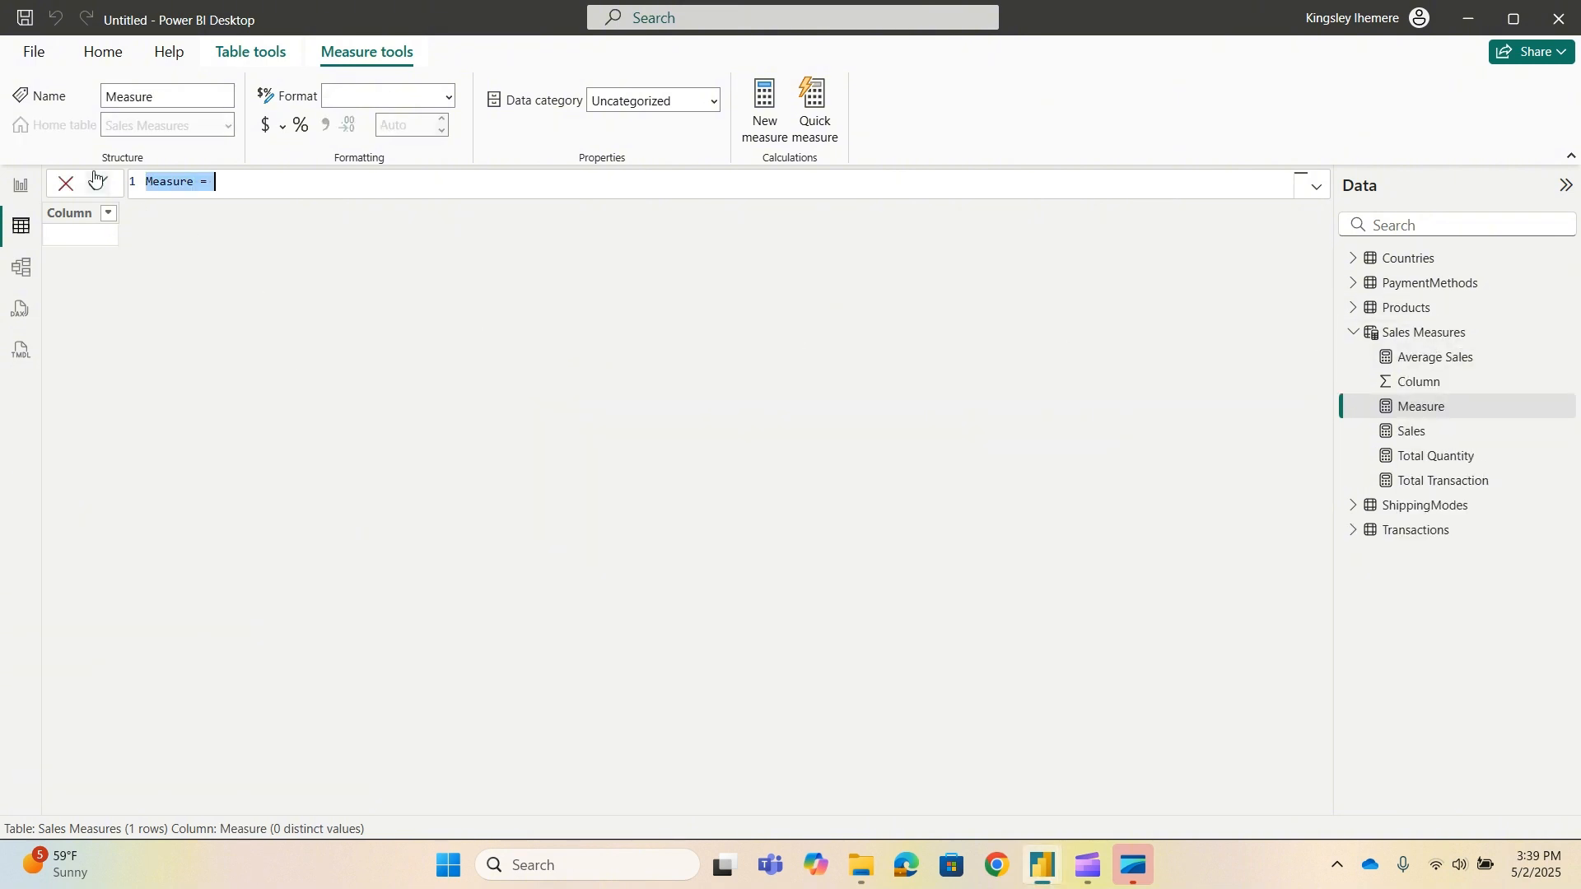
click(195, 180)
key(BackSpace)
key(BackSpace)
key(BackSpace)
key(BackSpace)
key(BackSpace)
key(BackSpace)
key(BackSpace)
text(Average O)
text(uantity)
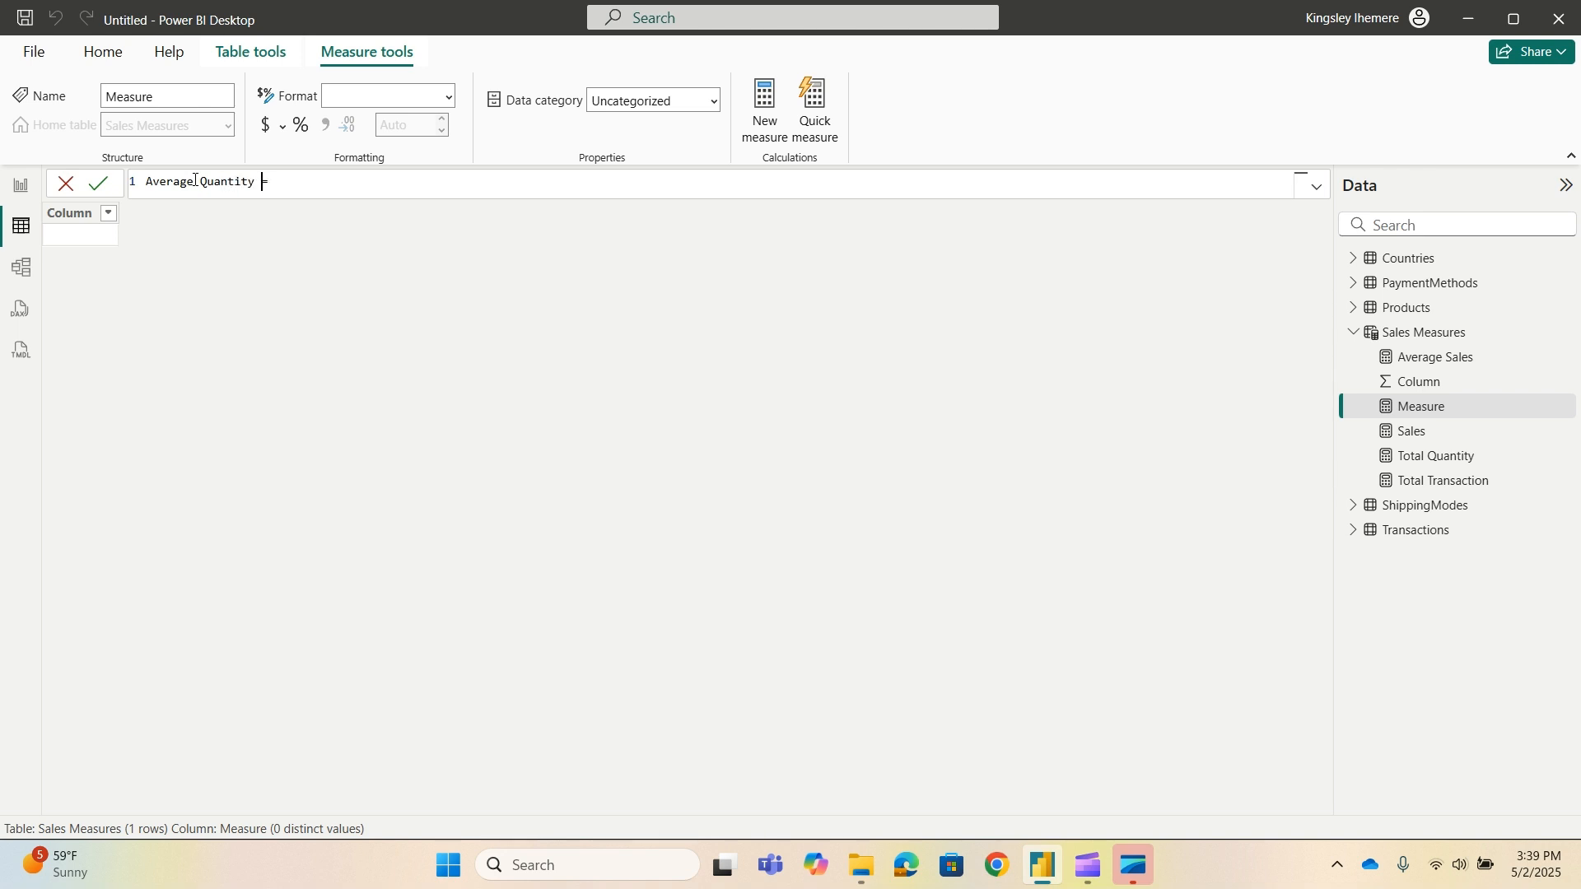
key(End)
text(ave)
key(Tab)
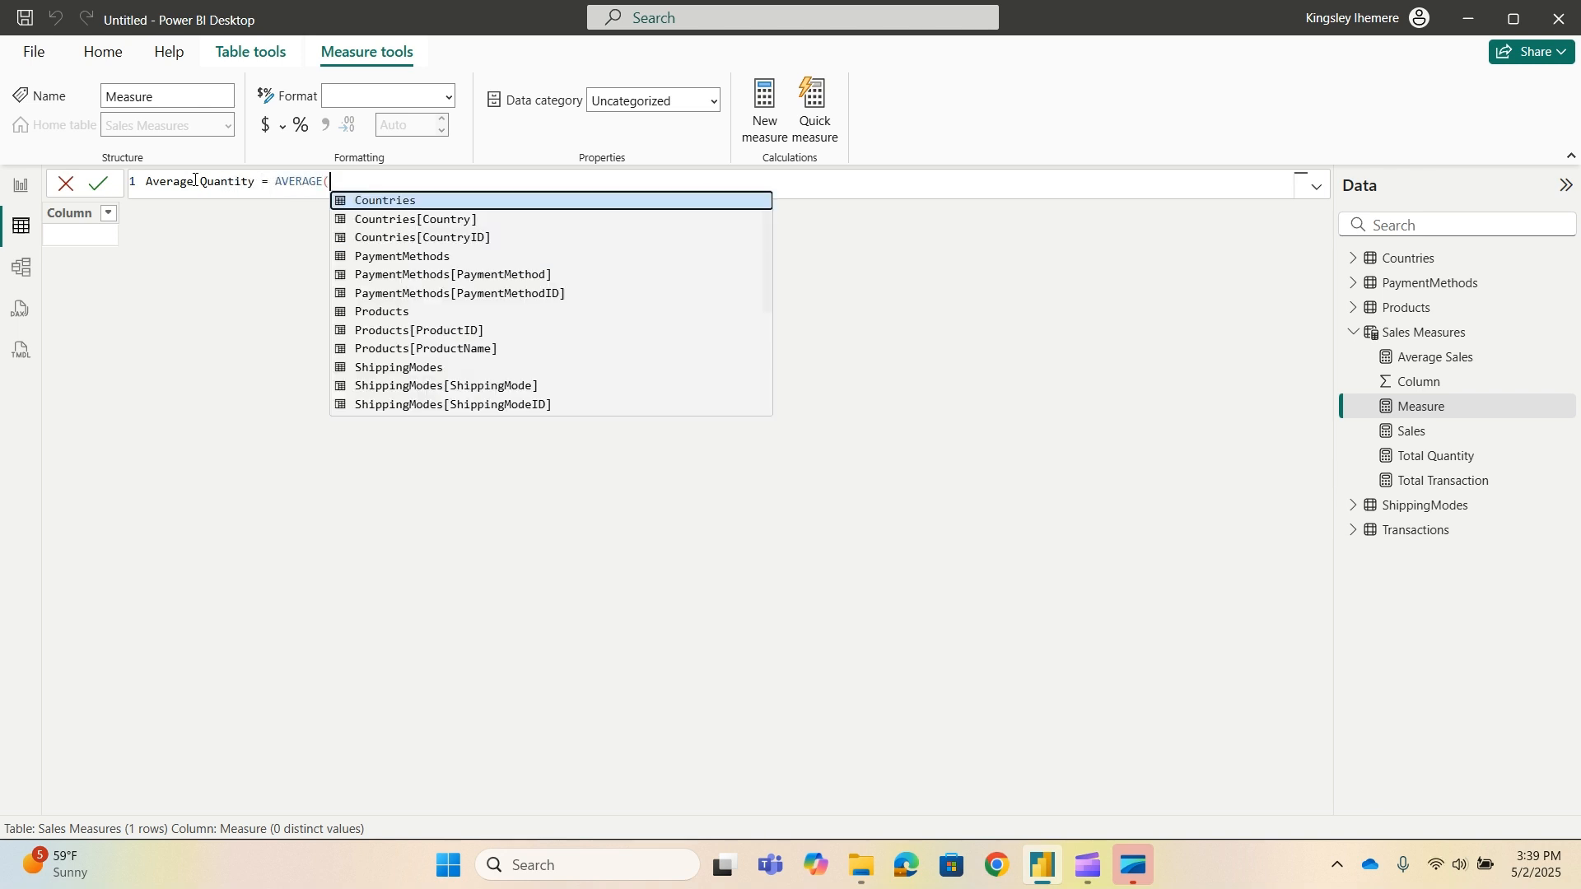
text(tra)
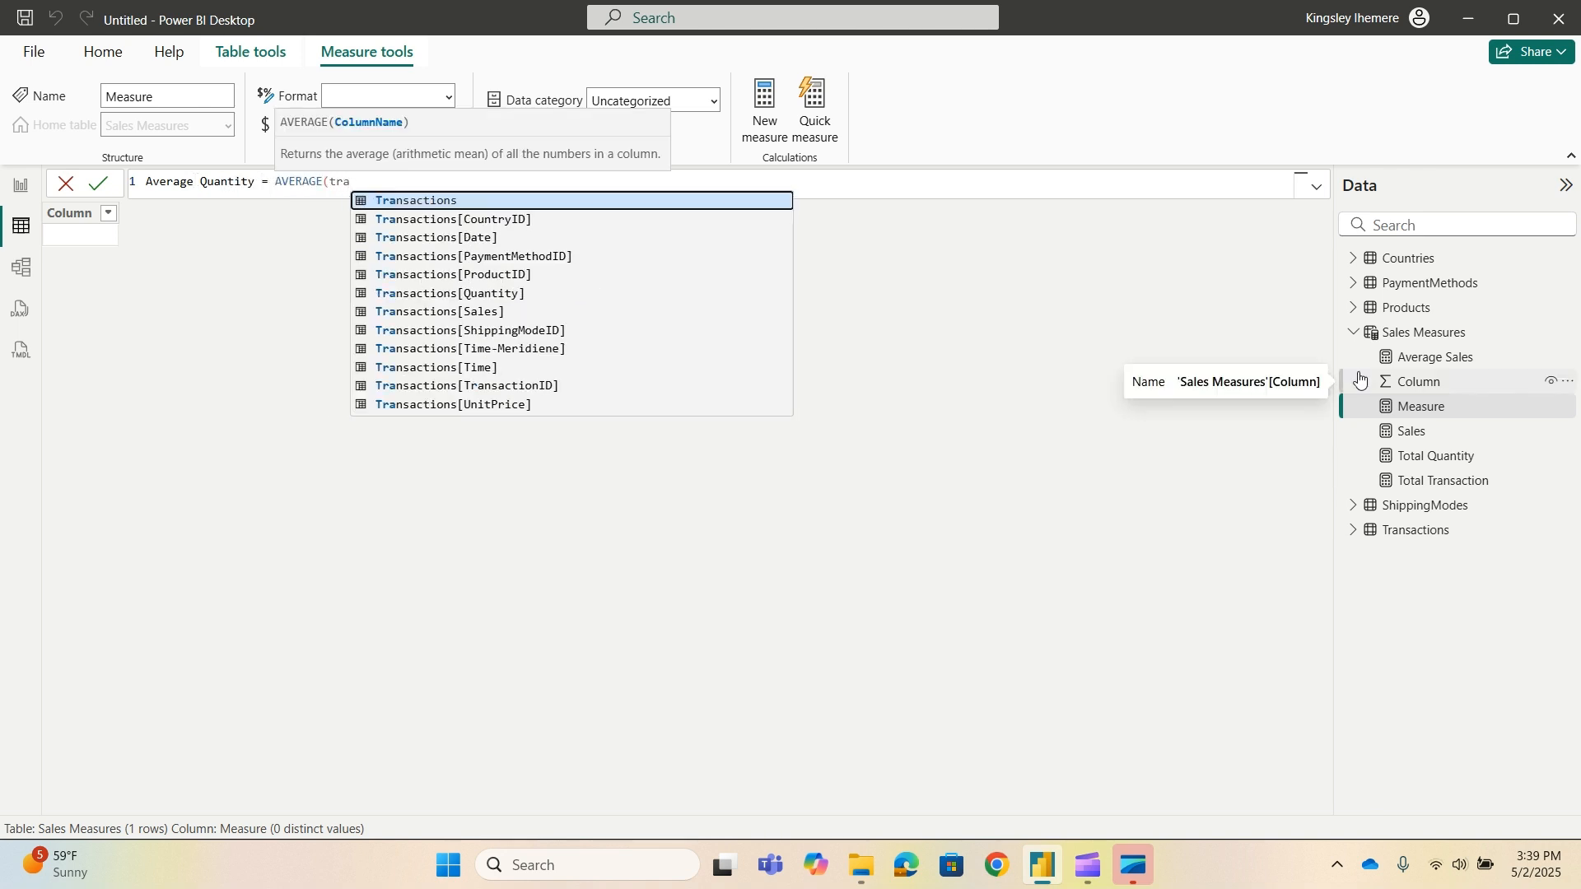
click(448, 293)
text())
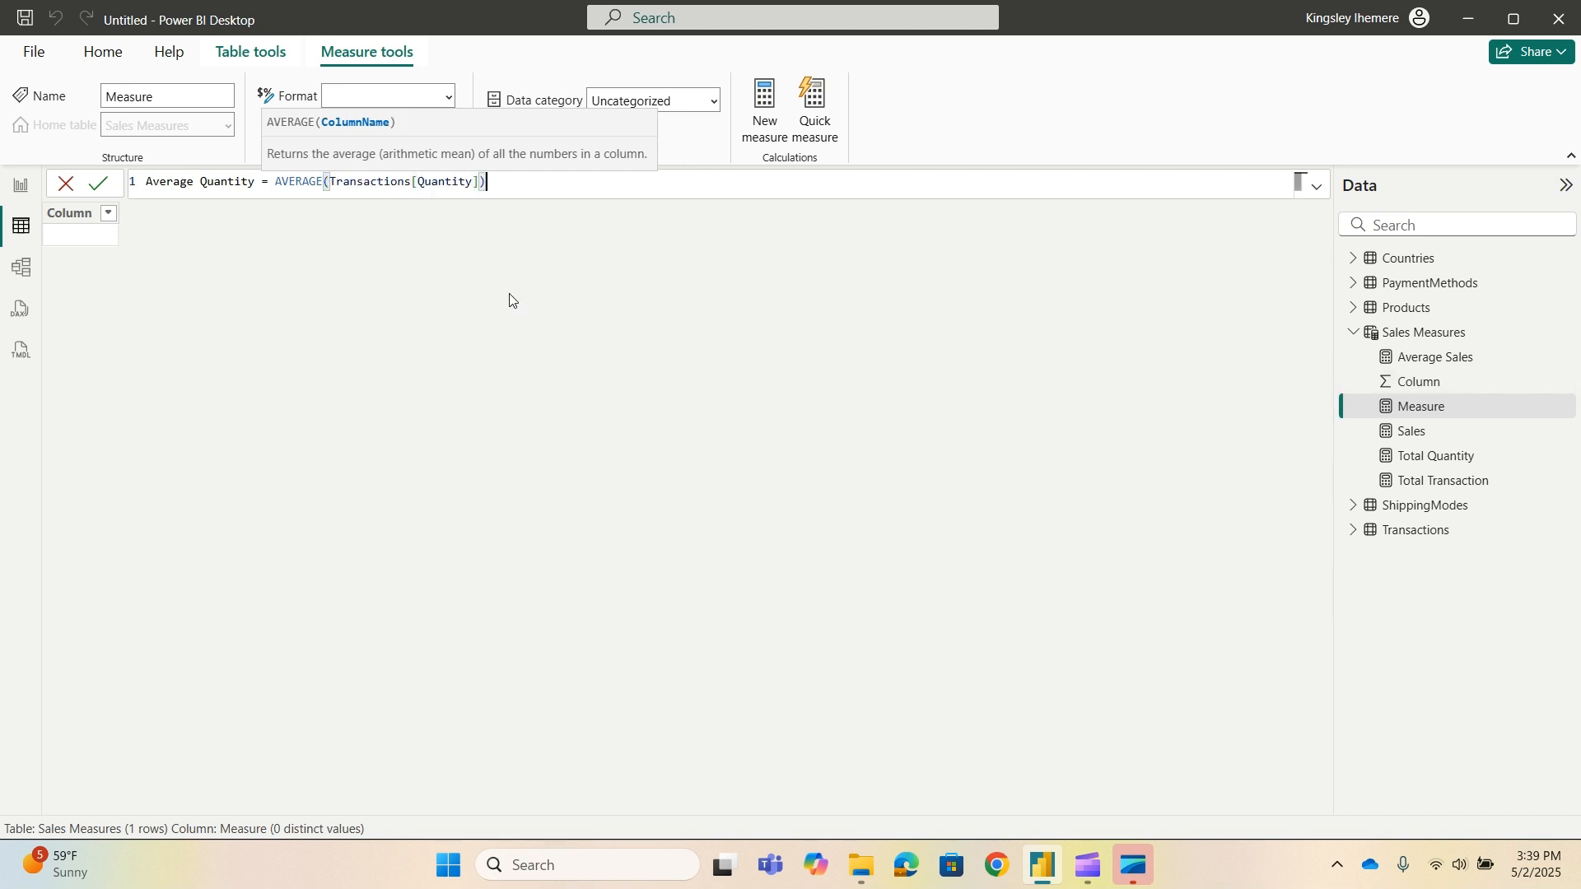
key(Return)
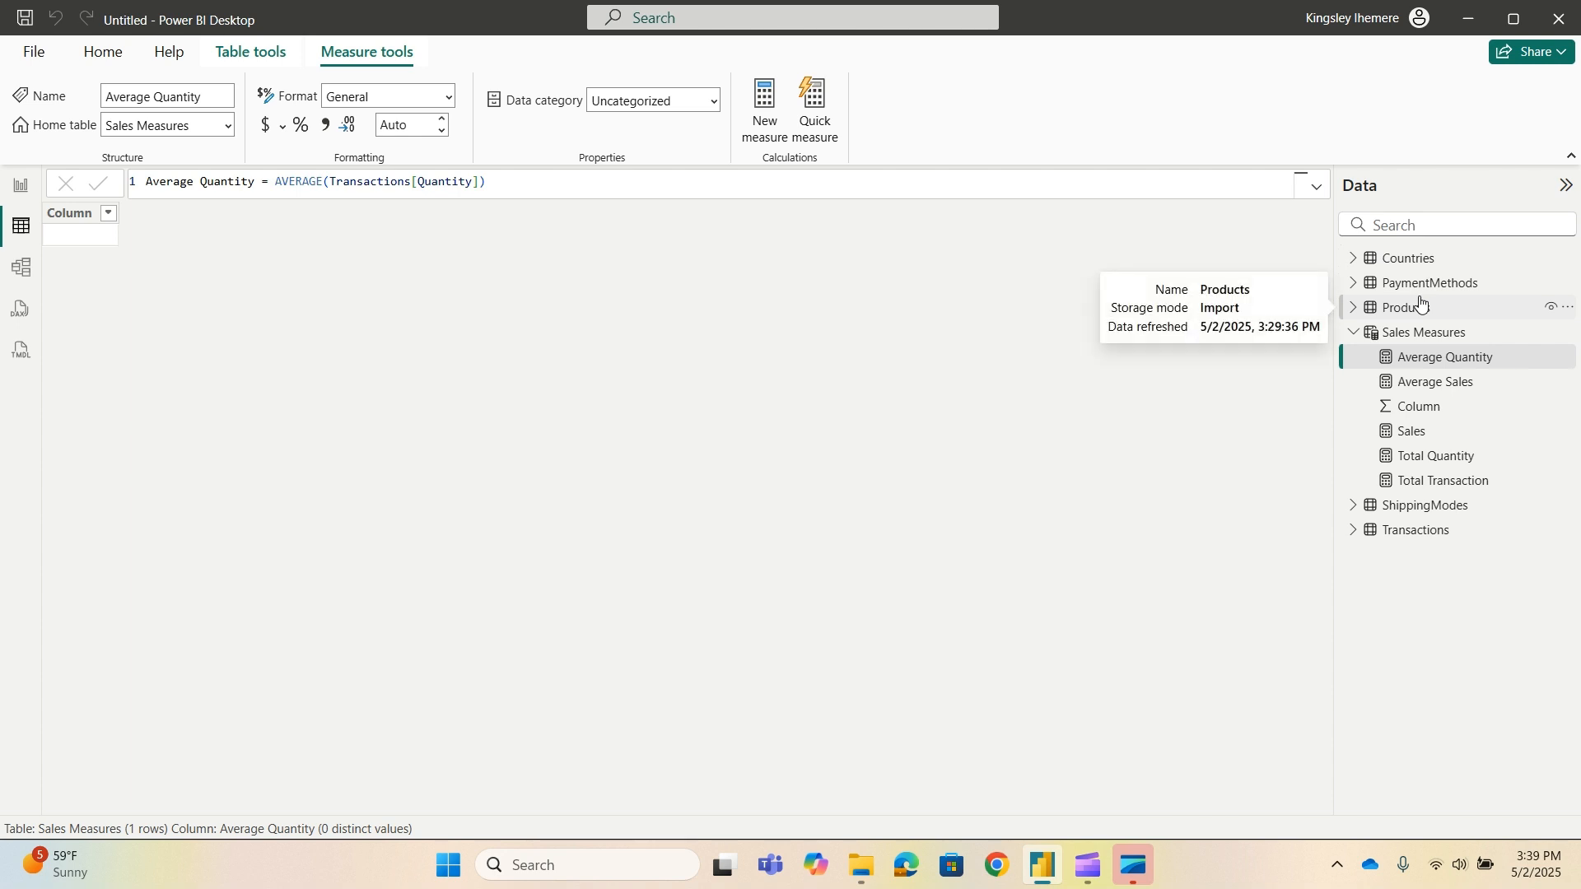
Look over the fields of the Countries table and the Transactions table data, and return to the report view.
click(1353, 259)
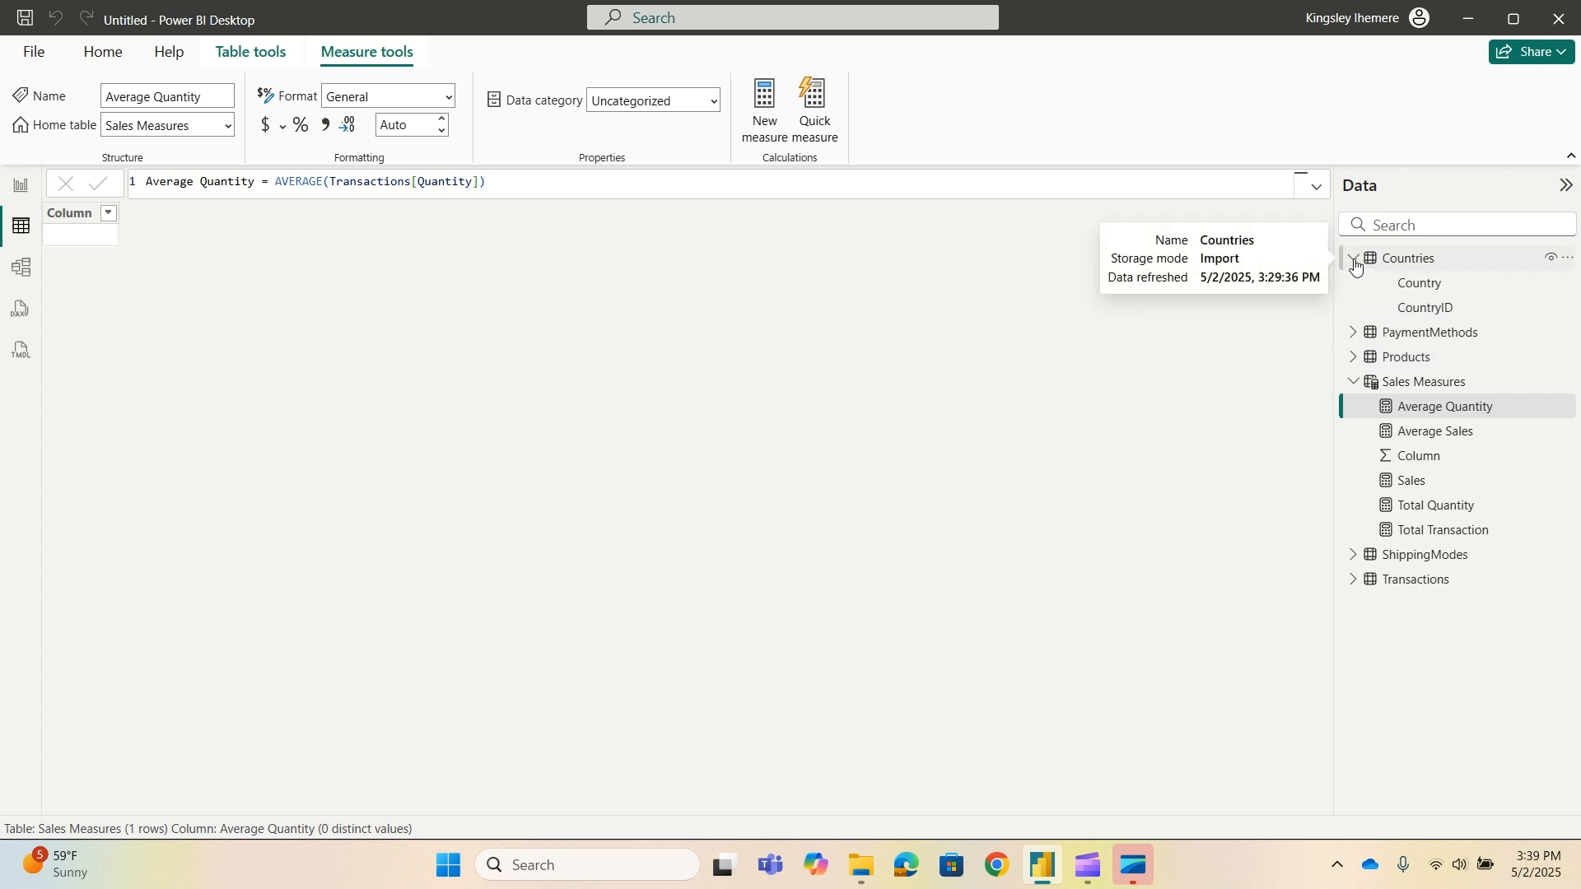
click(1354, 260)
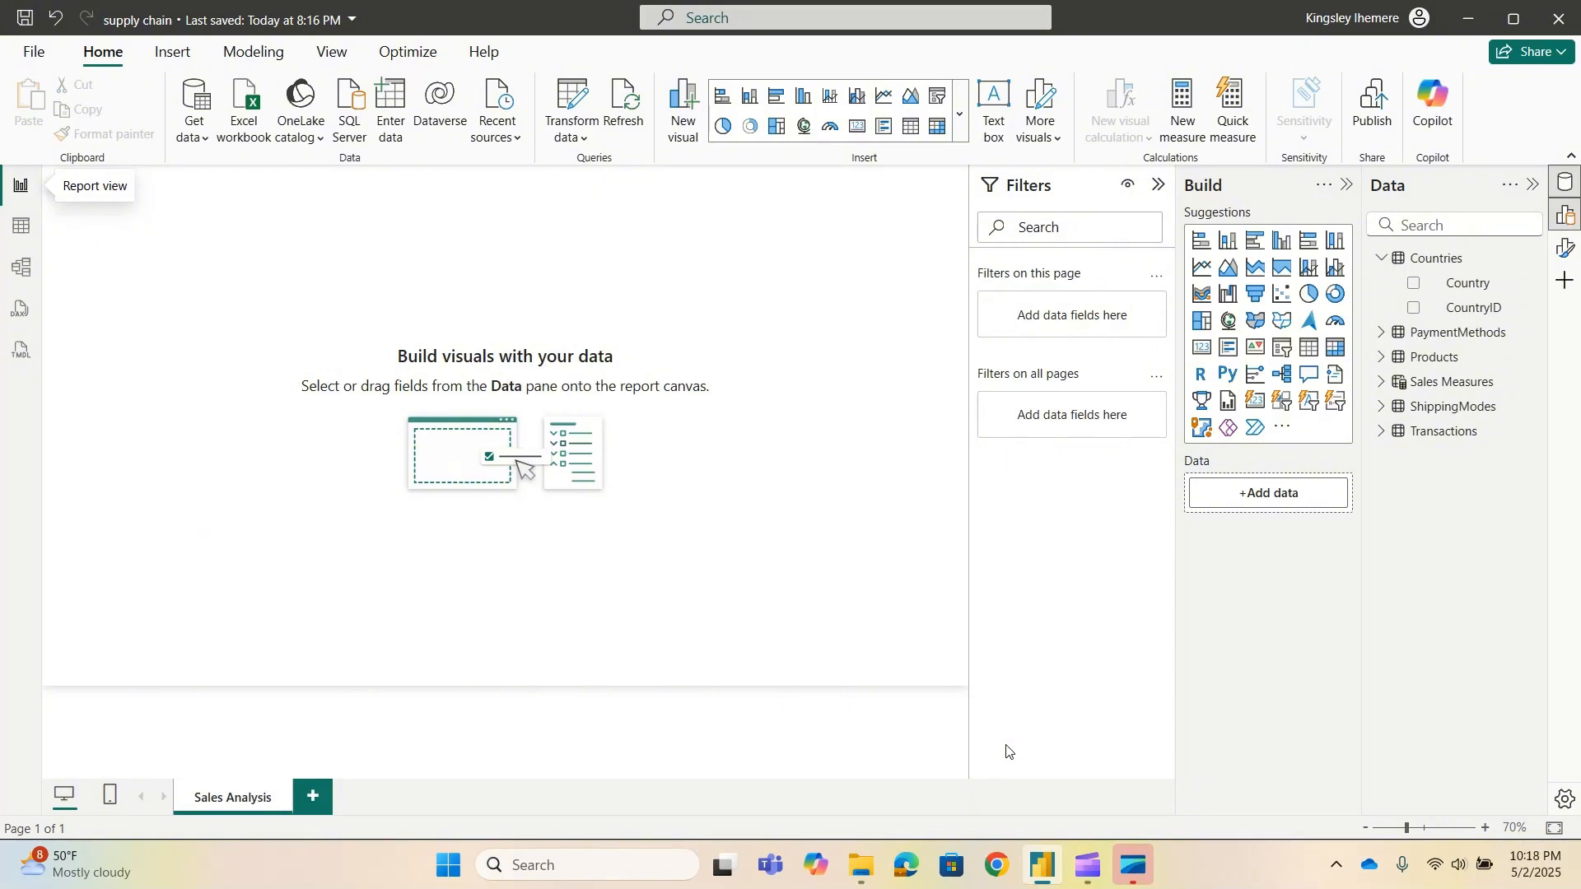
click(20, 223)
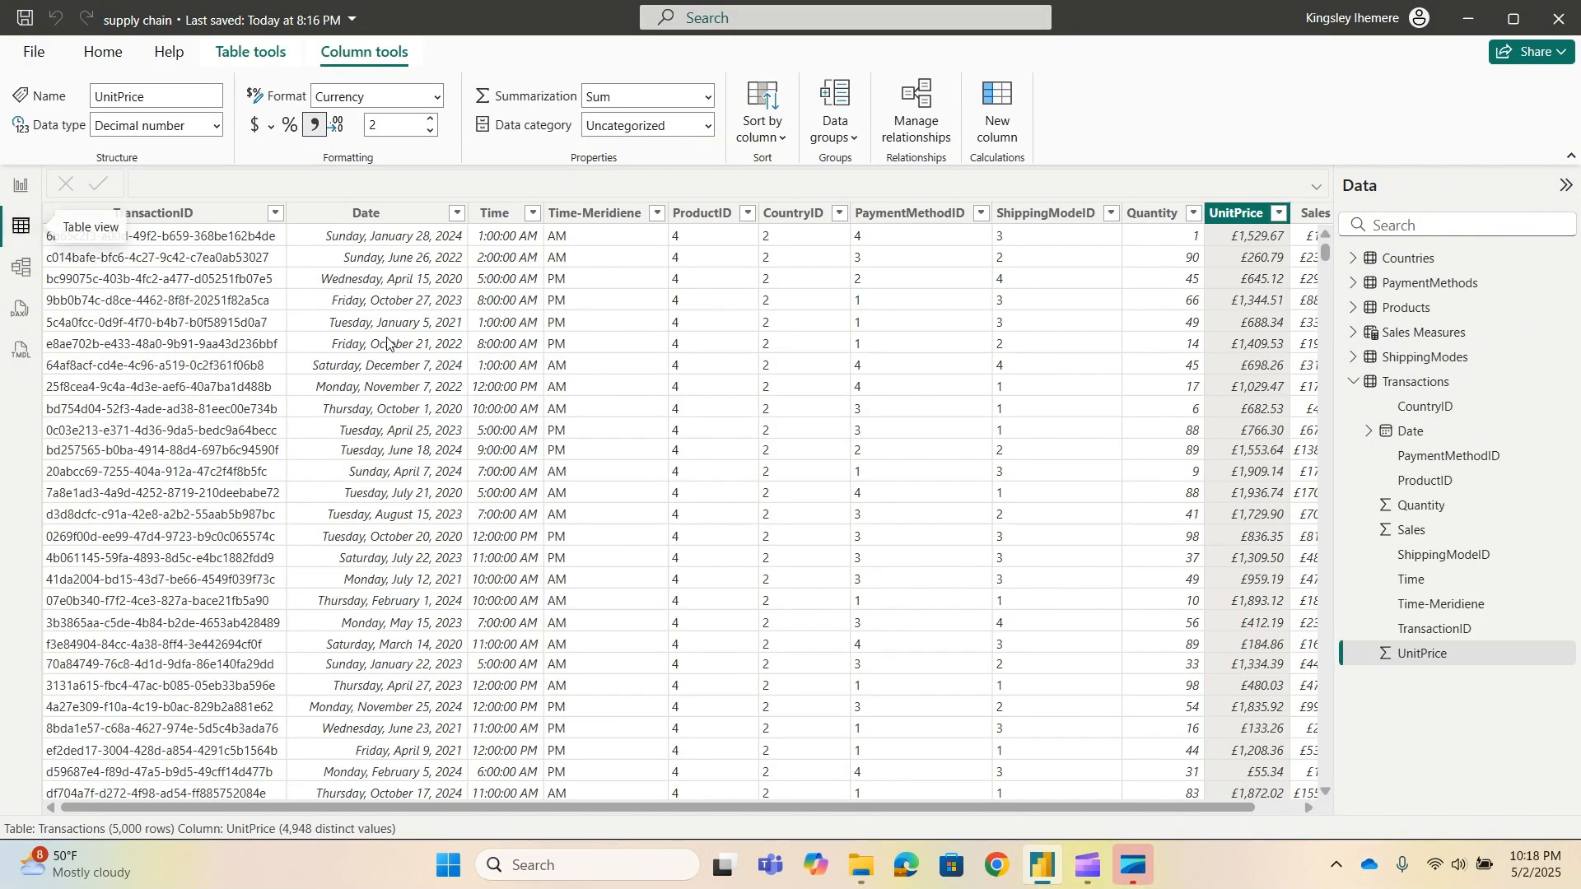
click(1389, 379)
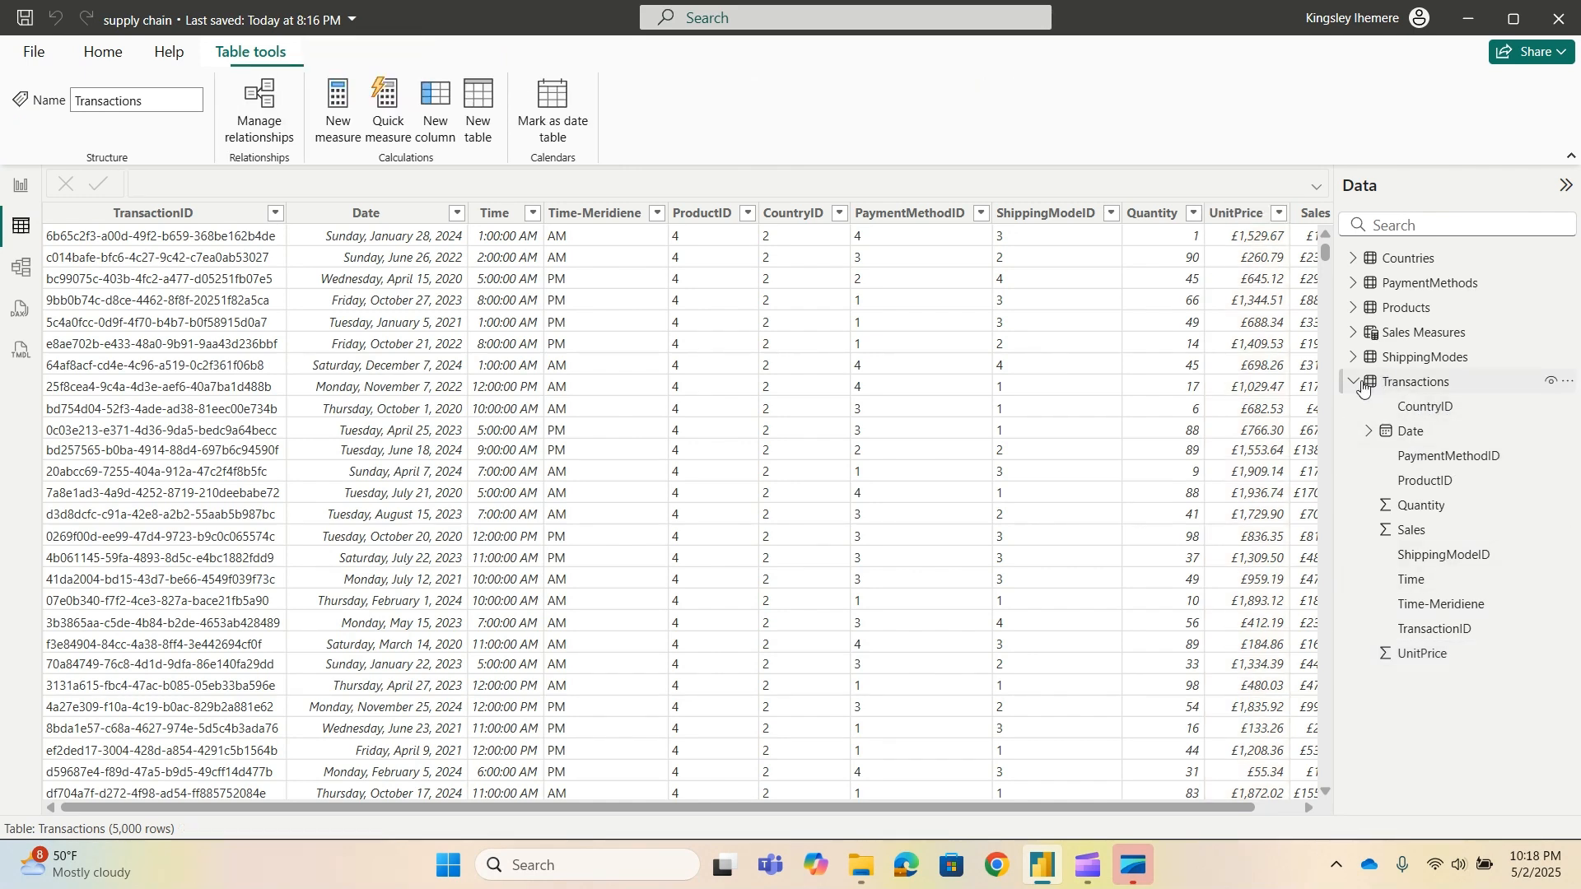
click(20, 187)
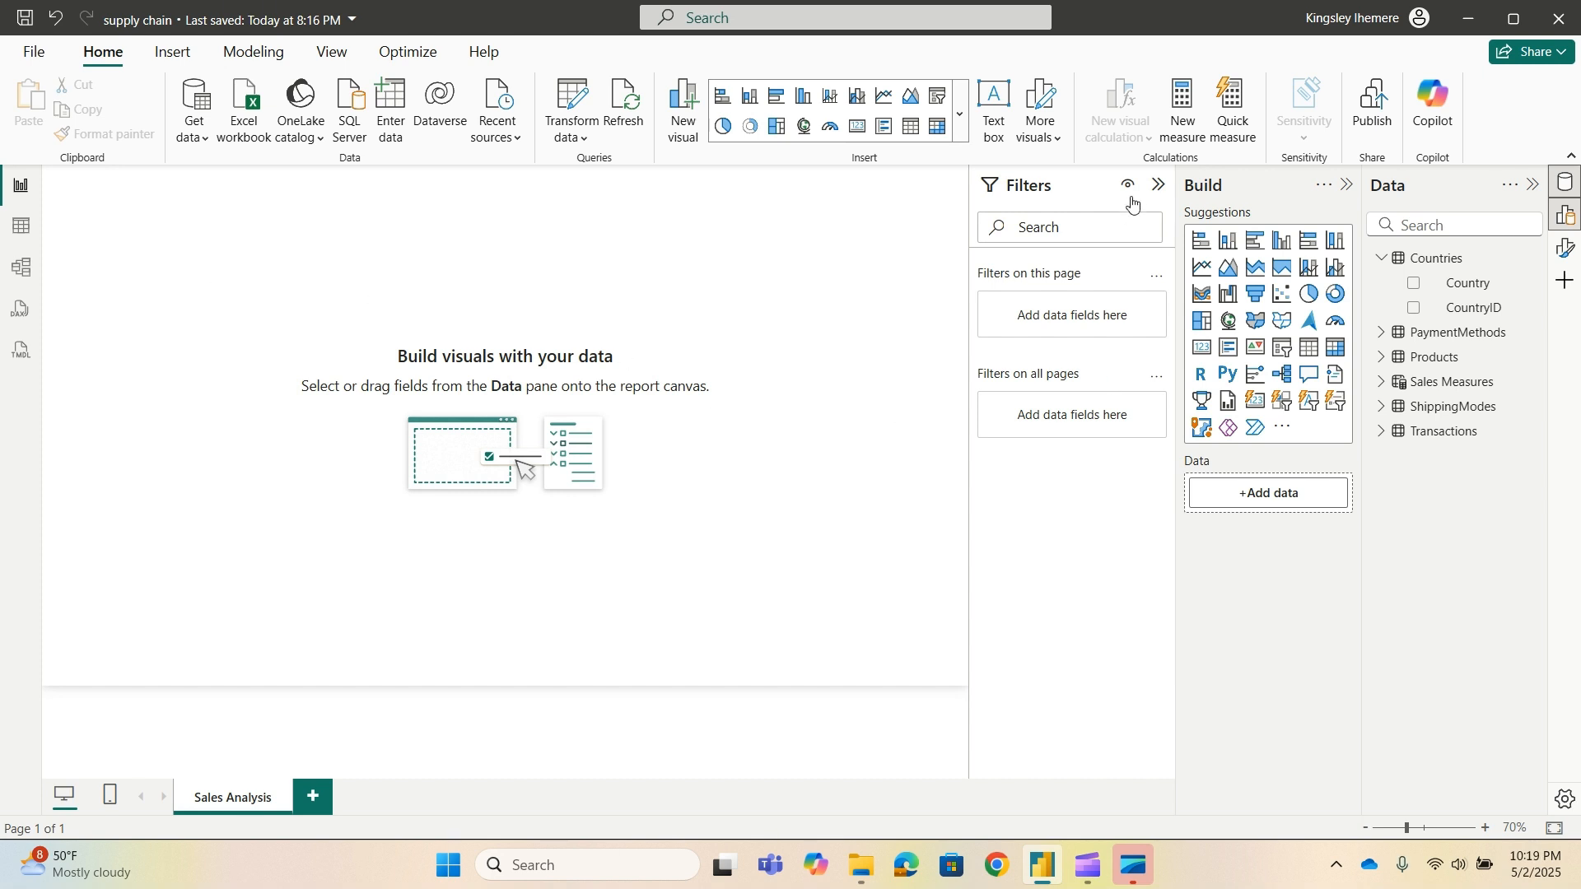
Collapse the report's filter area and open the canvas background settings of the Sales Analysis page.
click(1158, 184)
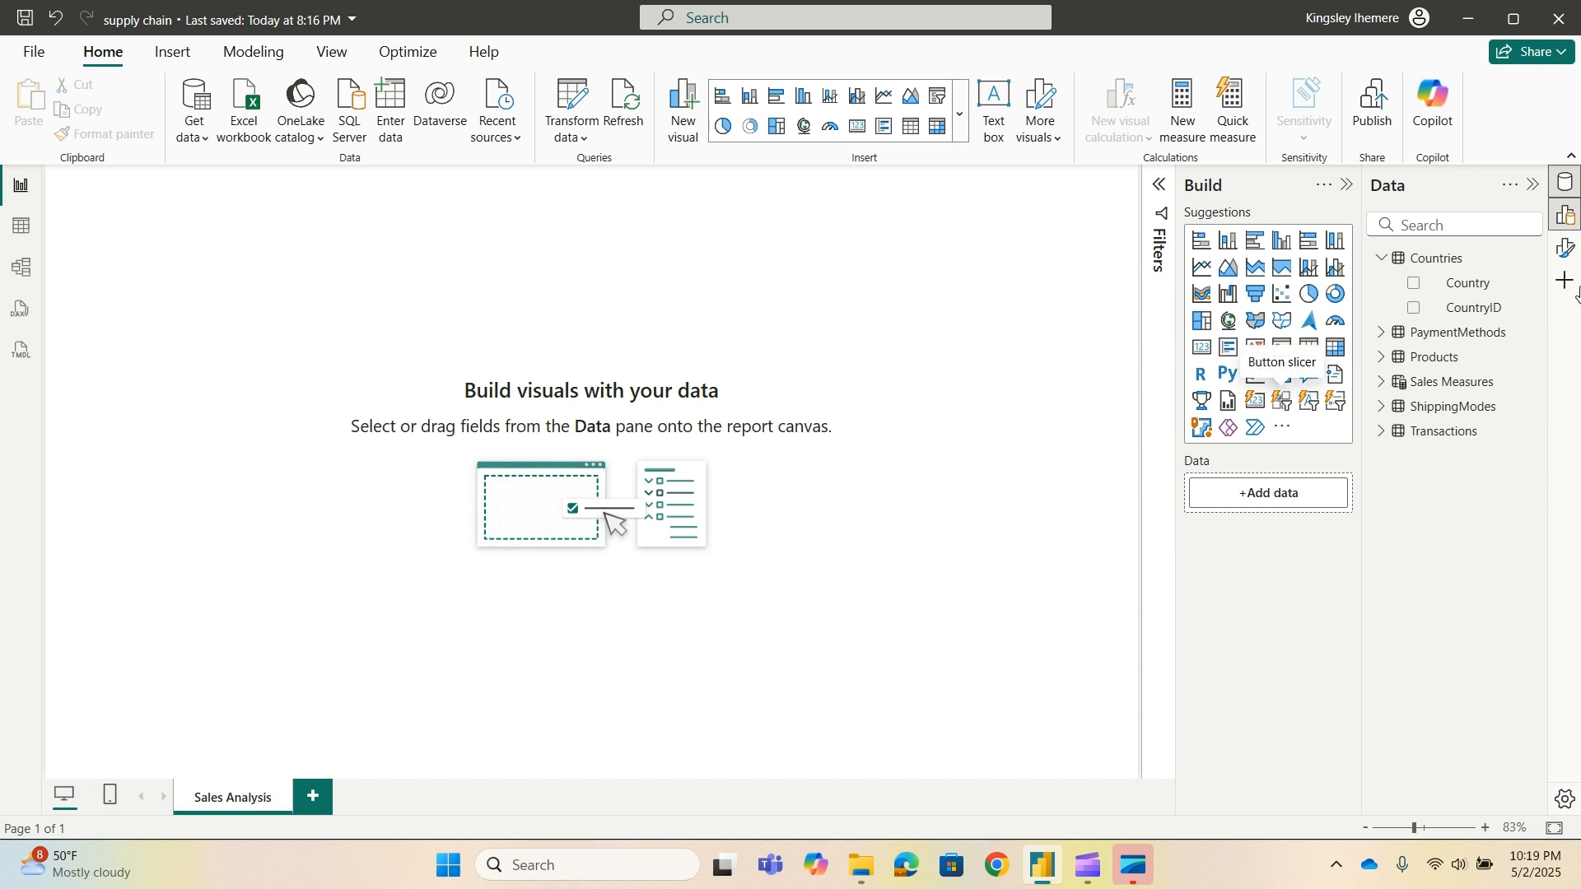
click(1565, 247)
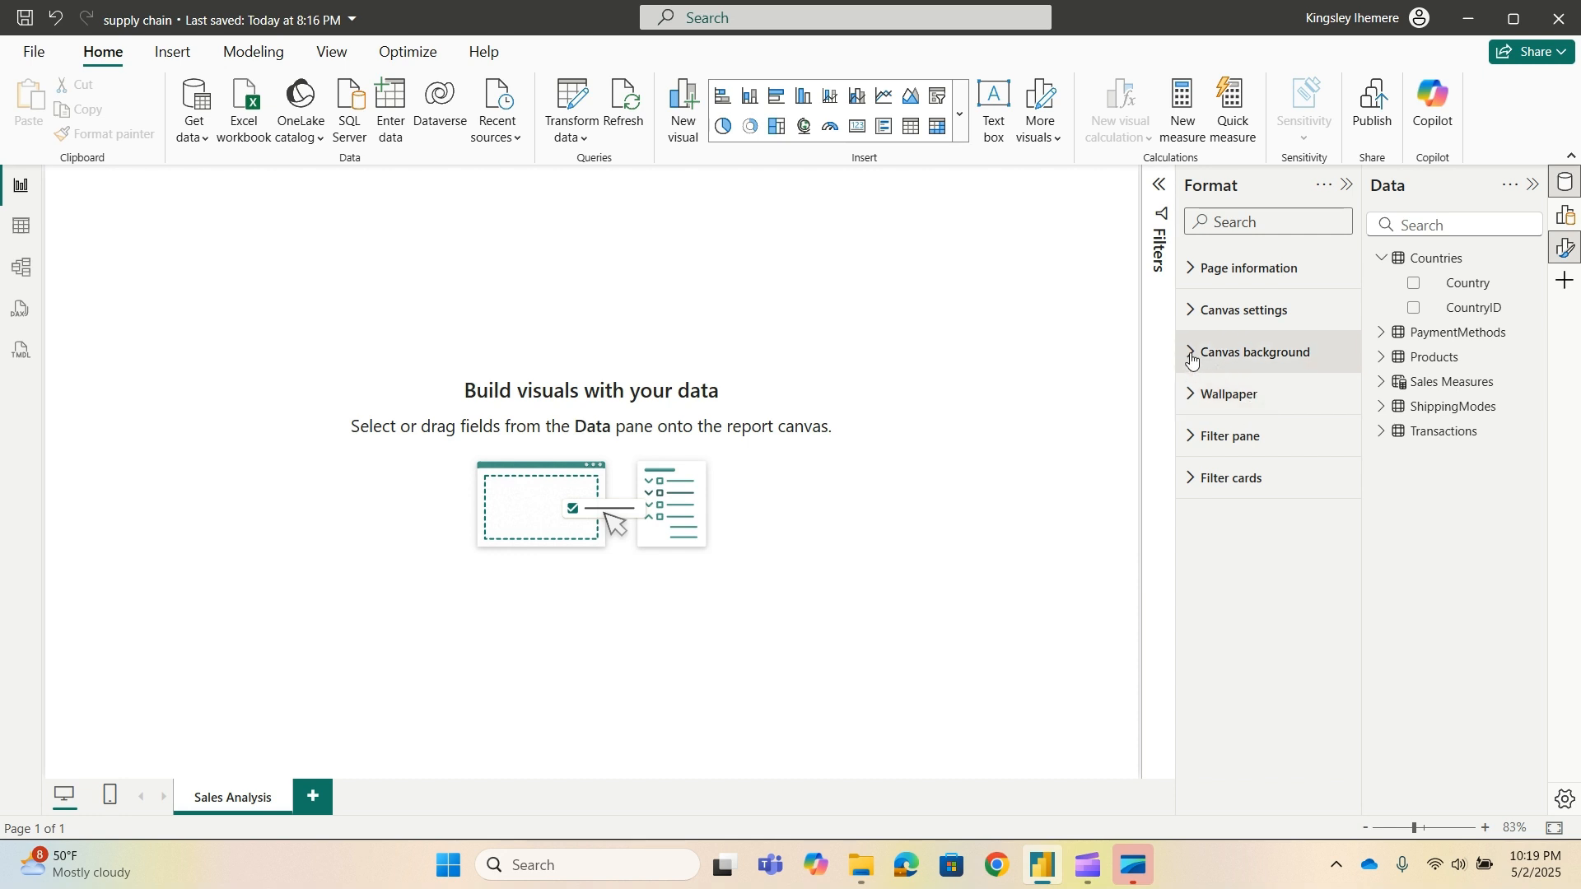
click(1193, 310)
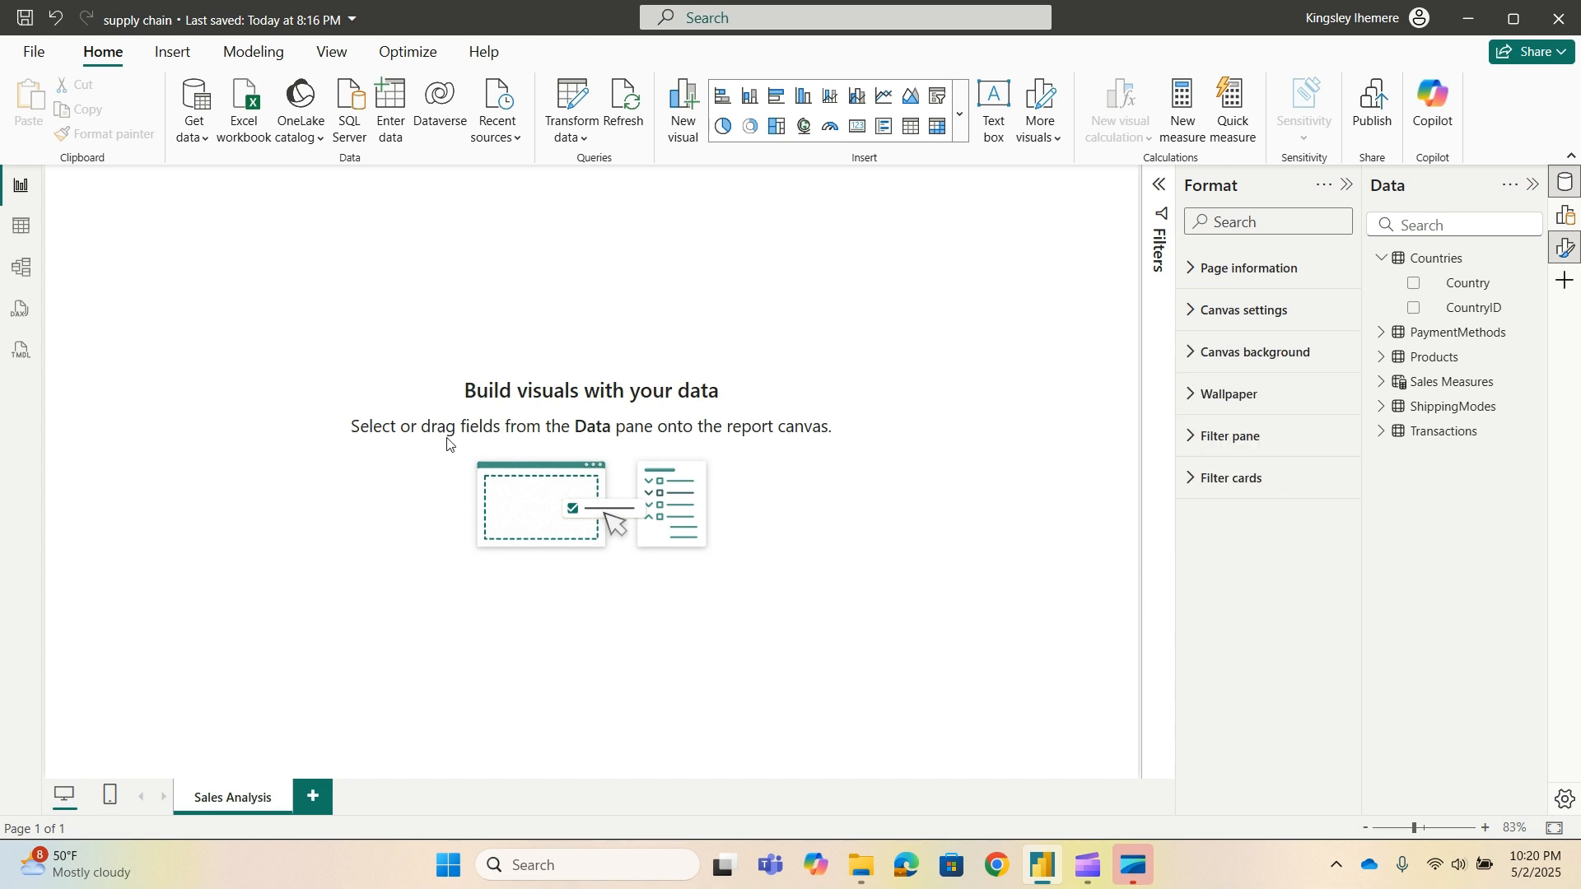
click(1195, 354)
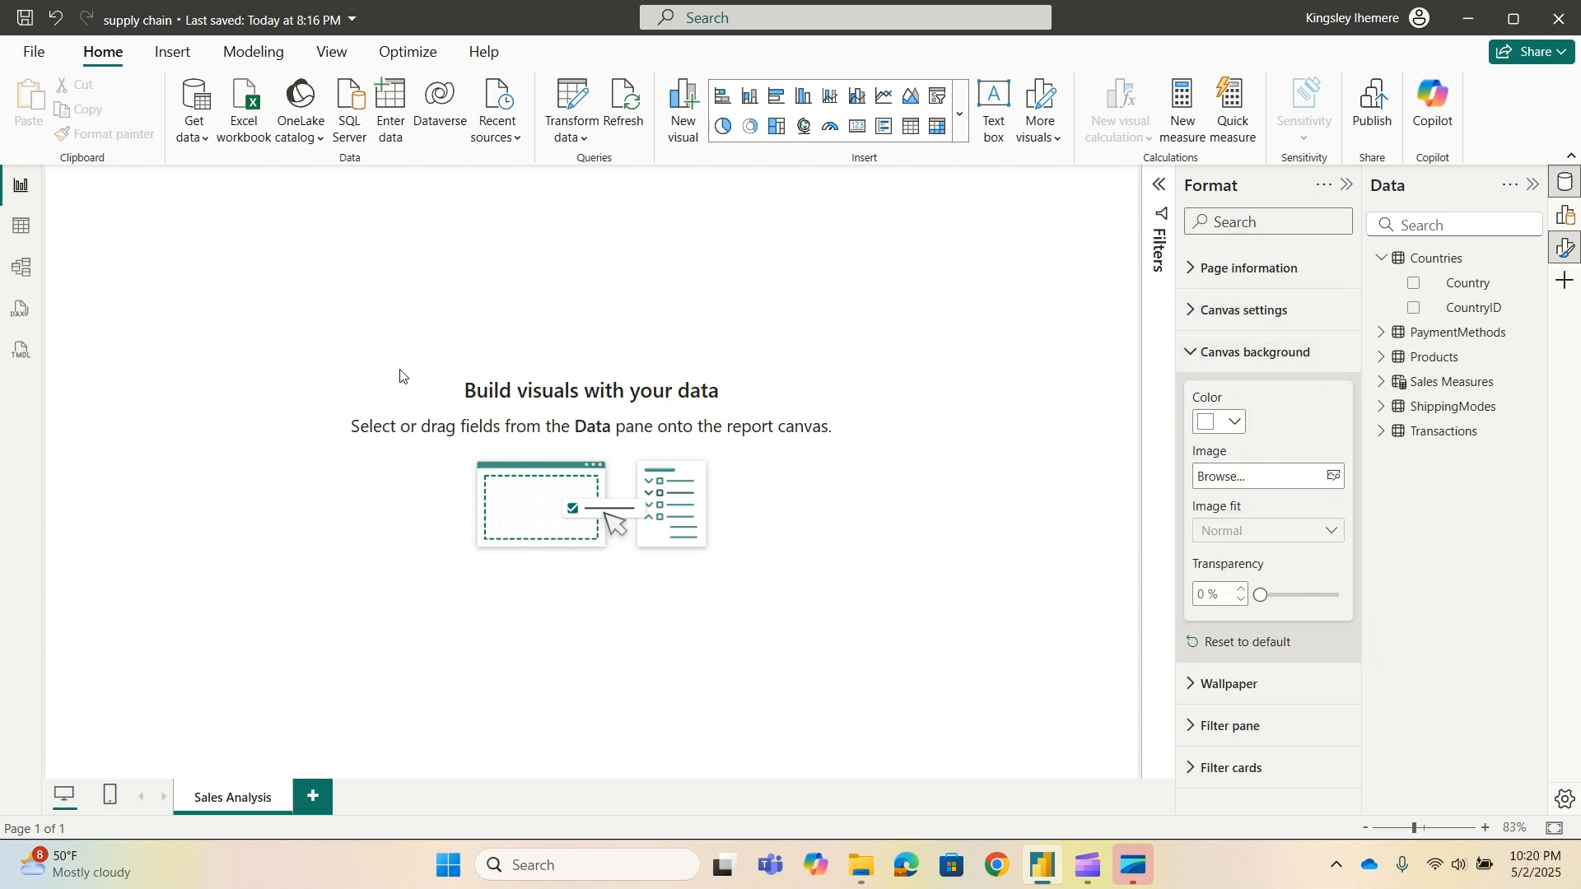
Try a purple canvas background colour on the Sales Analysis page and set it back to white.
click(1217, 422)
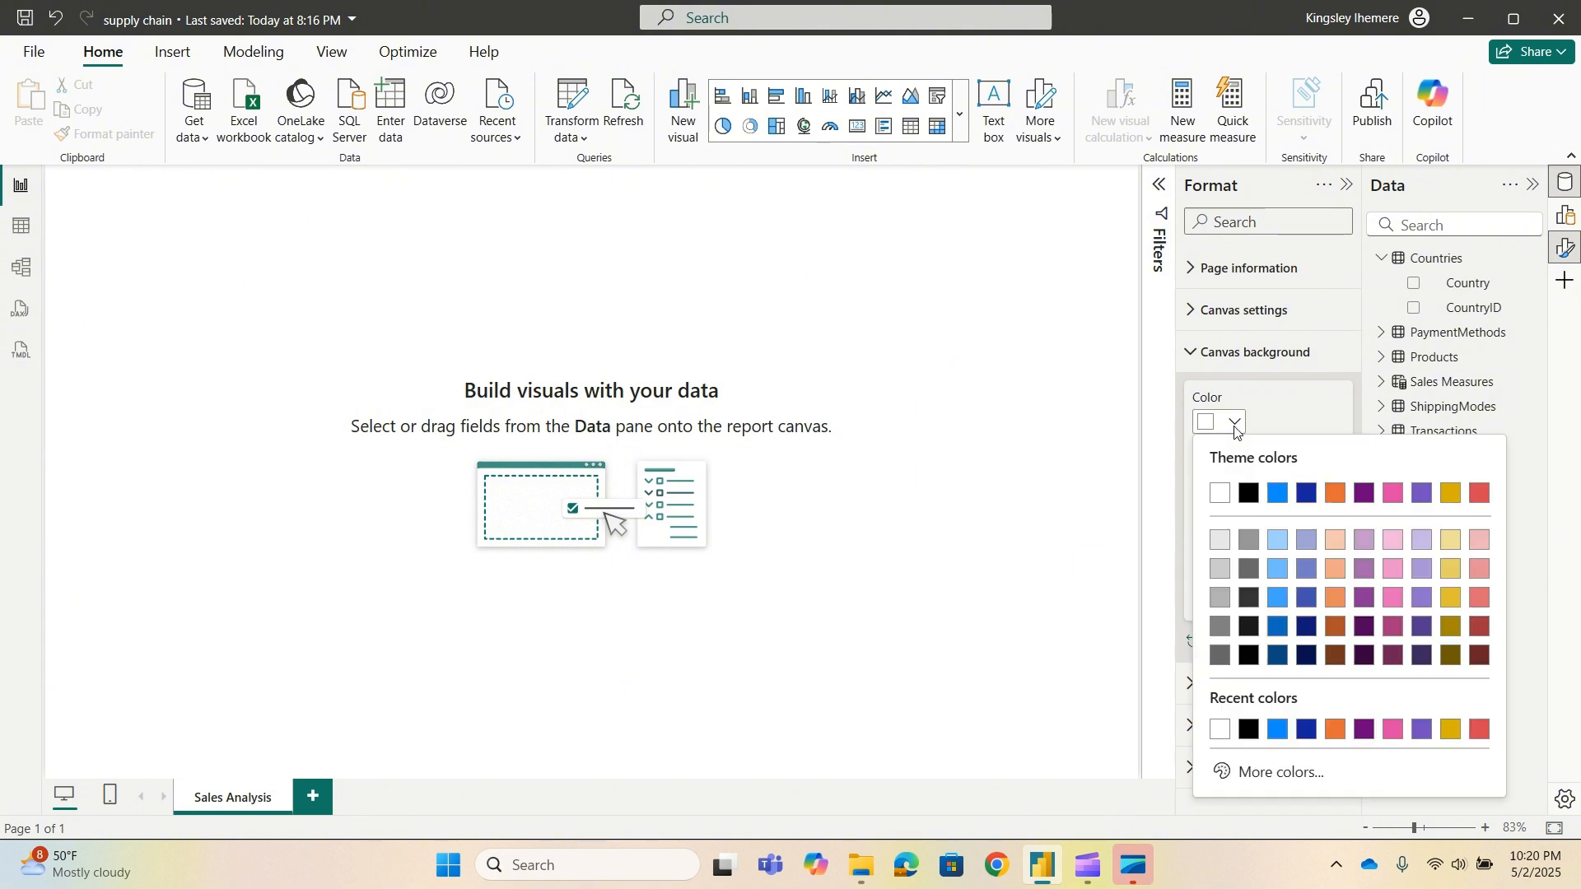
click(1363, 495)
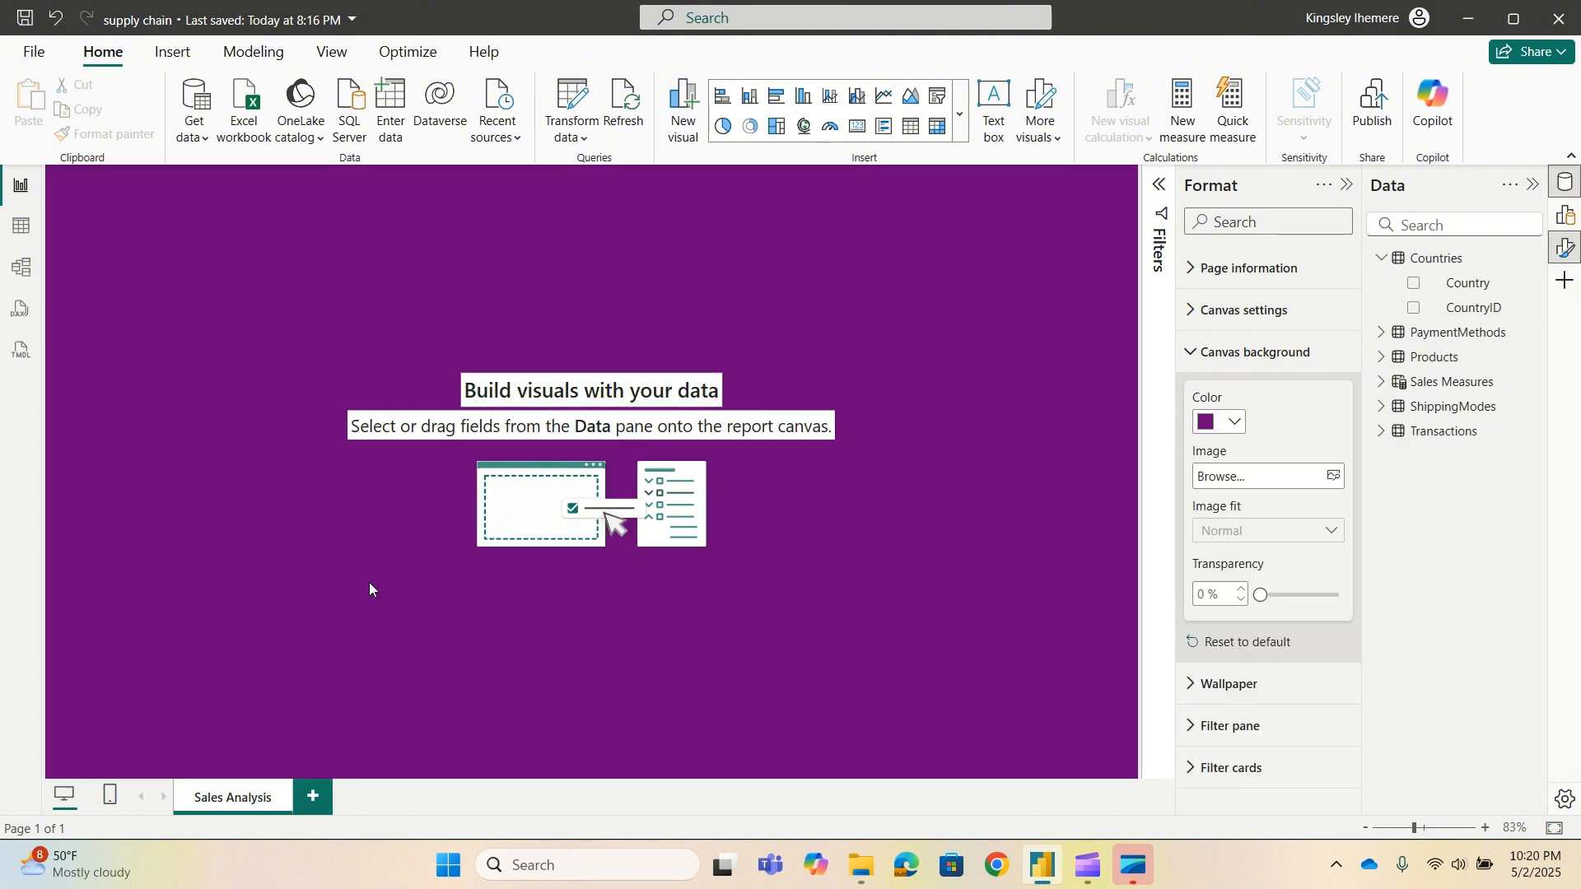
click(1231, 422)
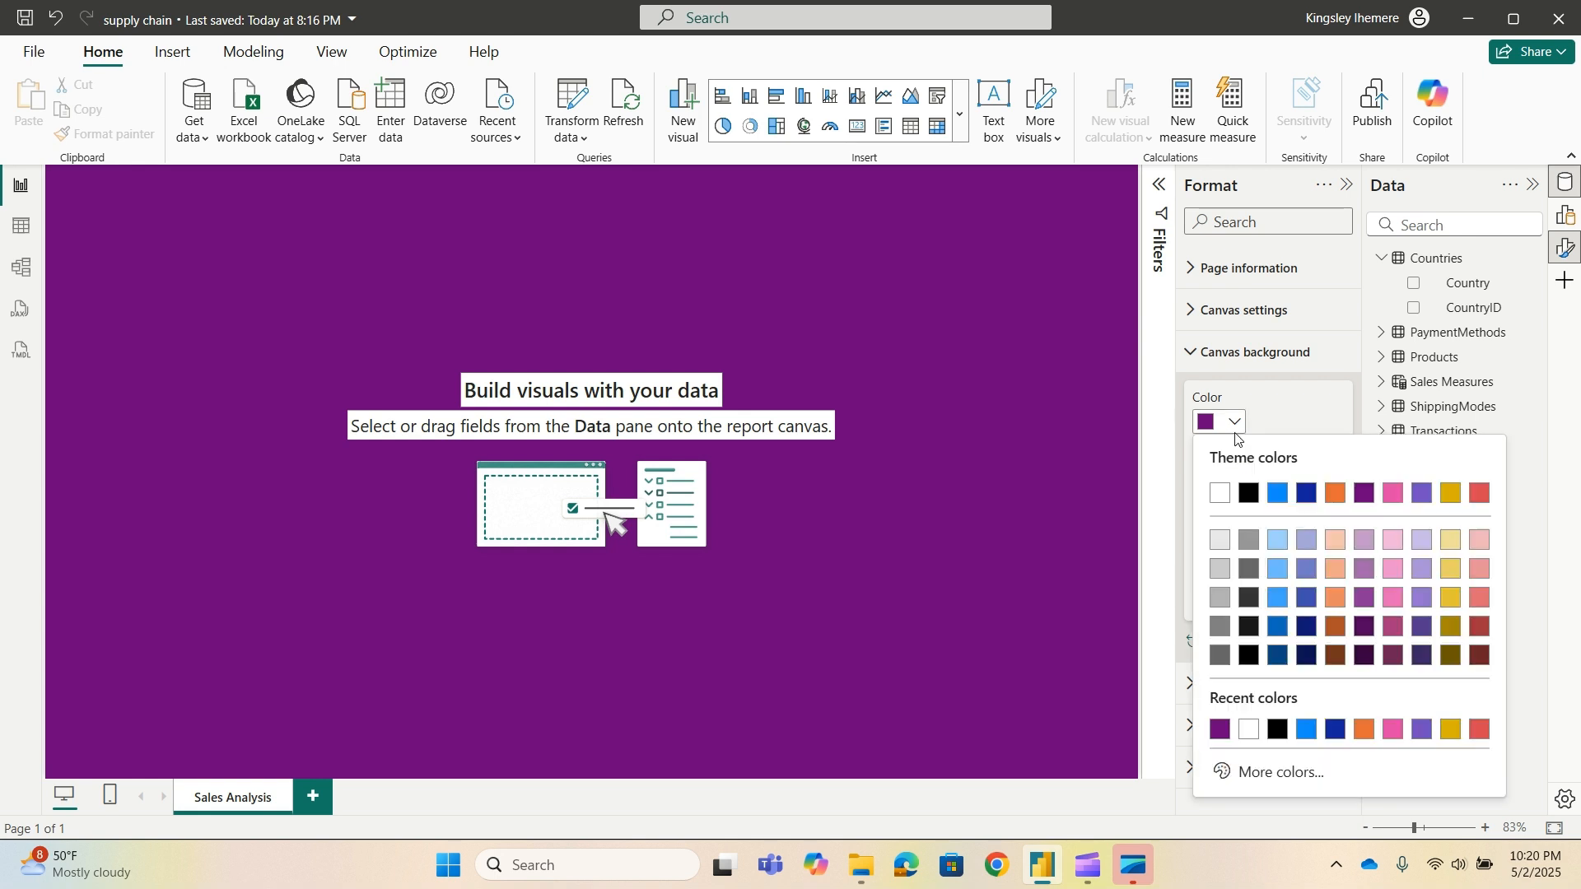
click(1219, 491)
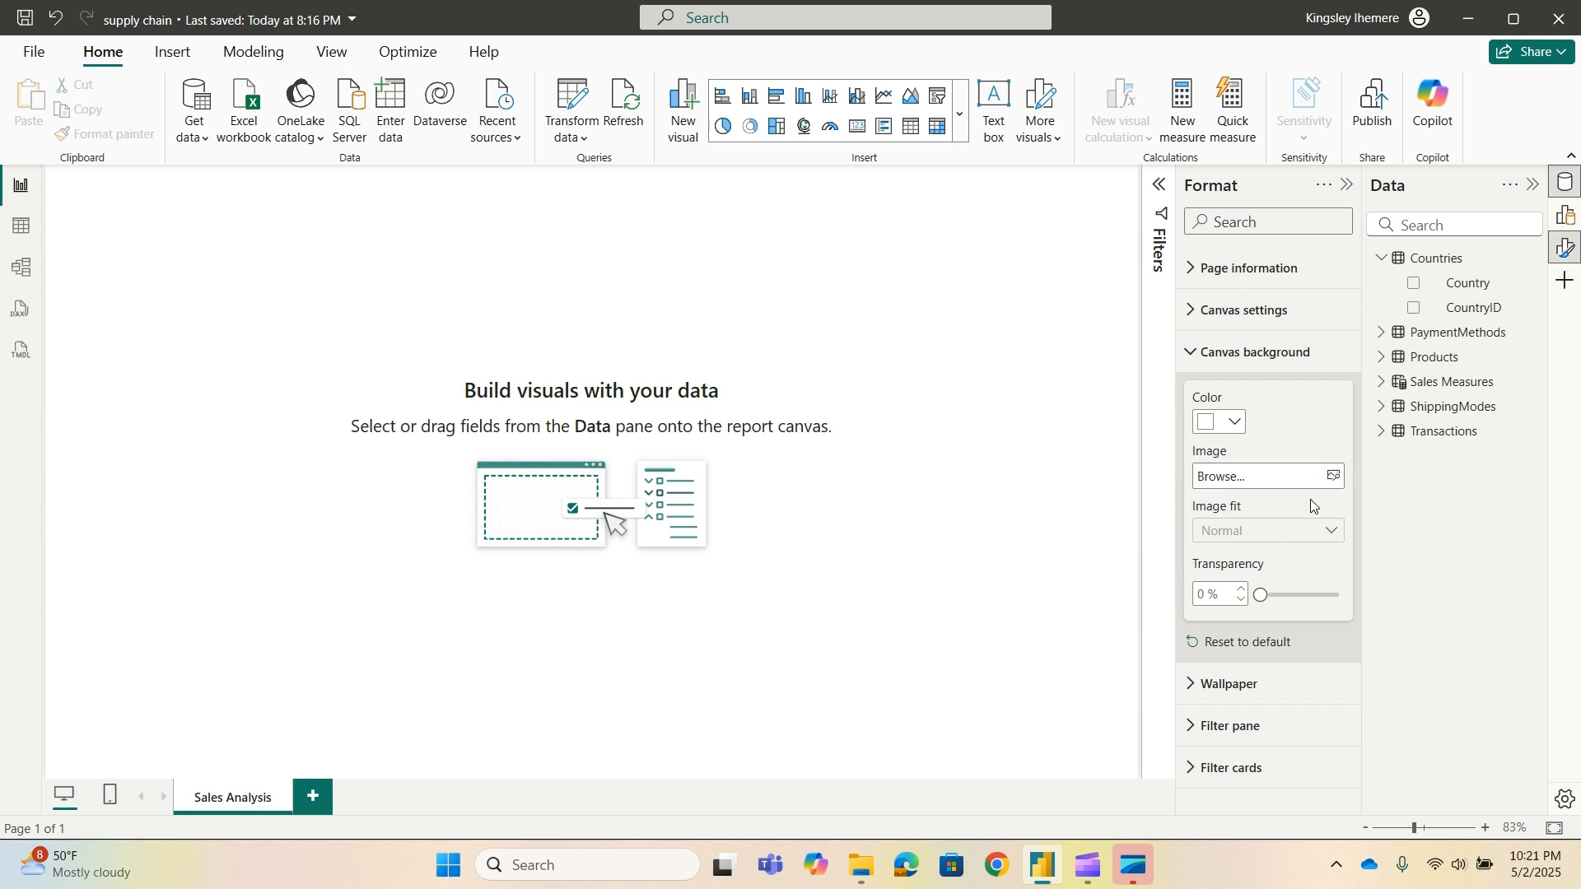
Set the picture "Sales Dashboard Backgroup new" from the Supply Chain Data folder as the canvas background image.
click(1331, 479)
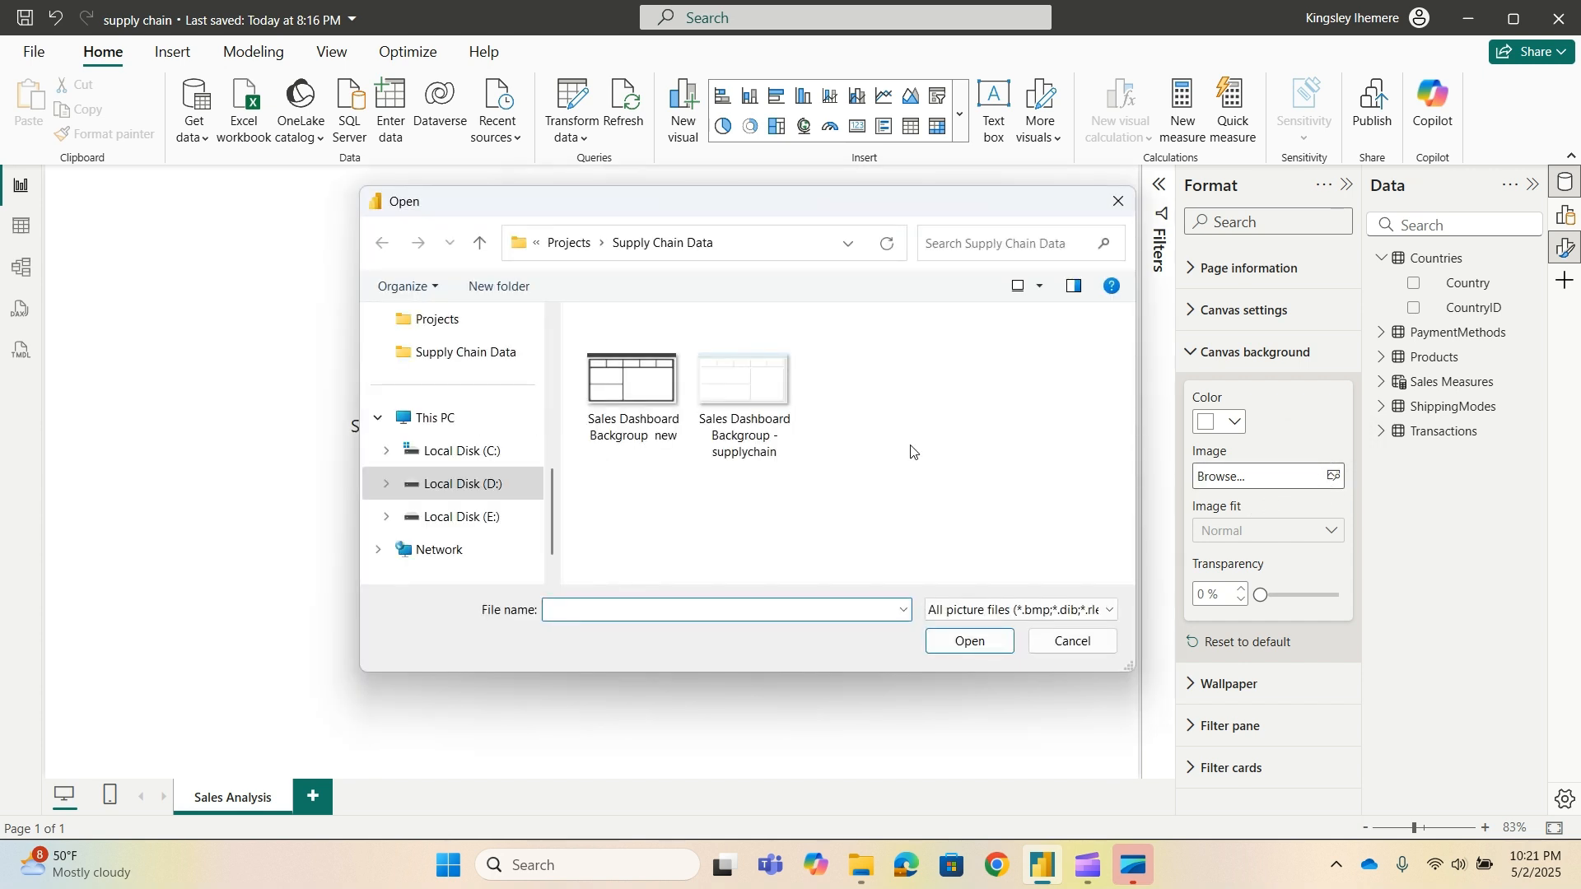
click(646, 382)
click(962, 641)
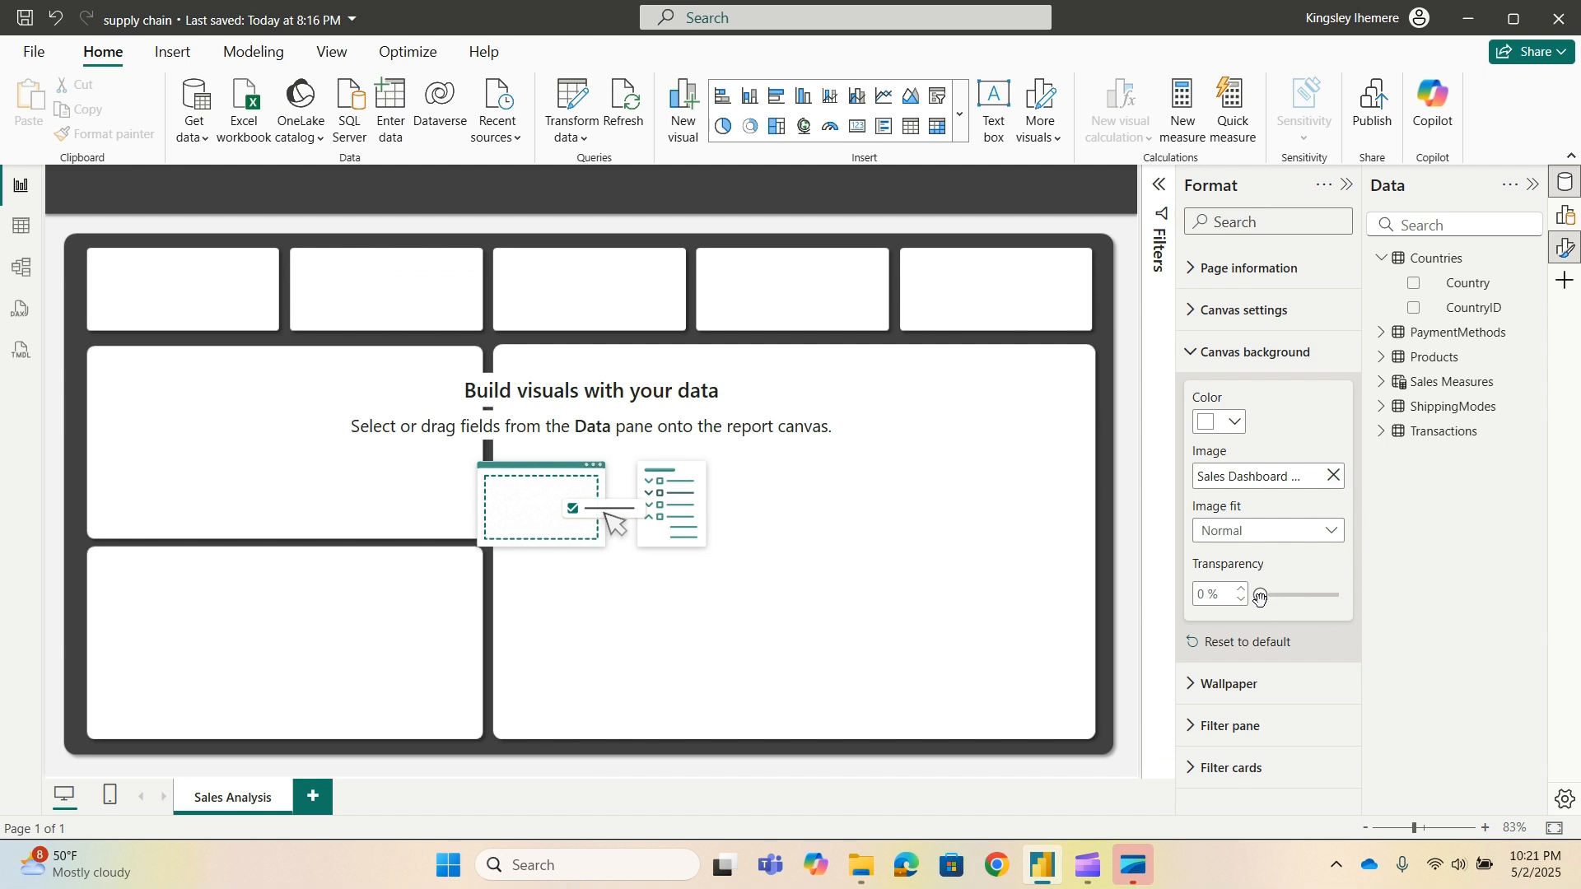
Try canvas background transparencies of 100% and 37%, and set the transparency back to 0%.
drag(1259, 598, 1338, 595)
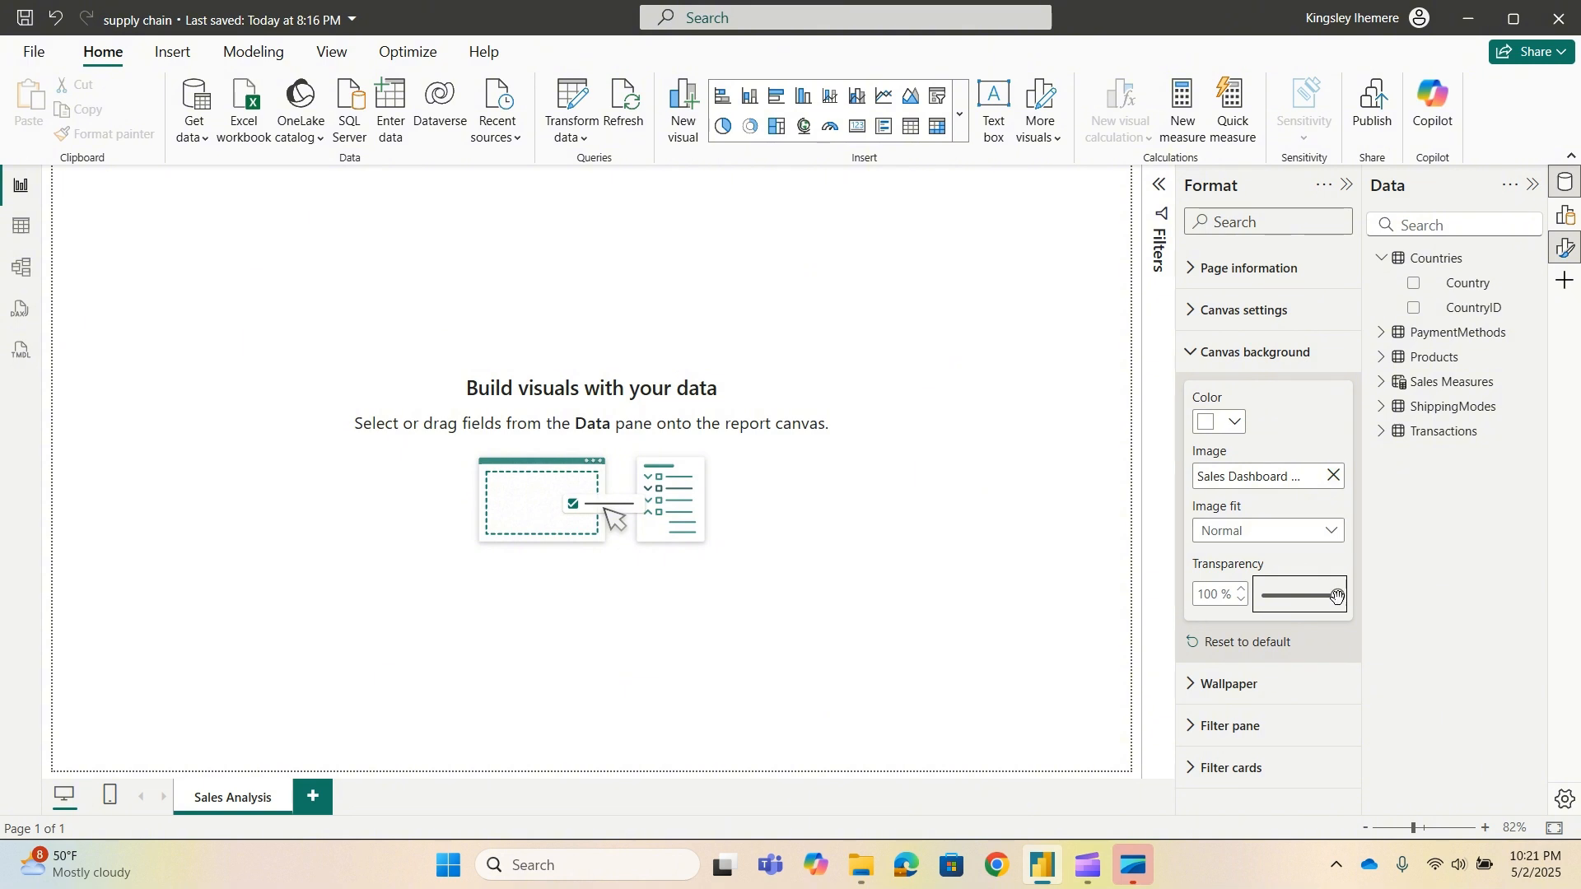
drag(1337, 595, 1258, 594)
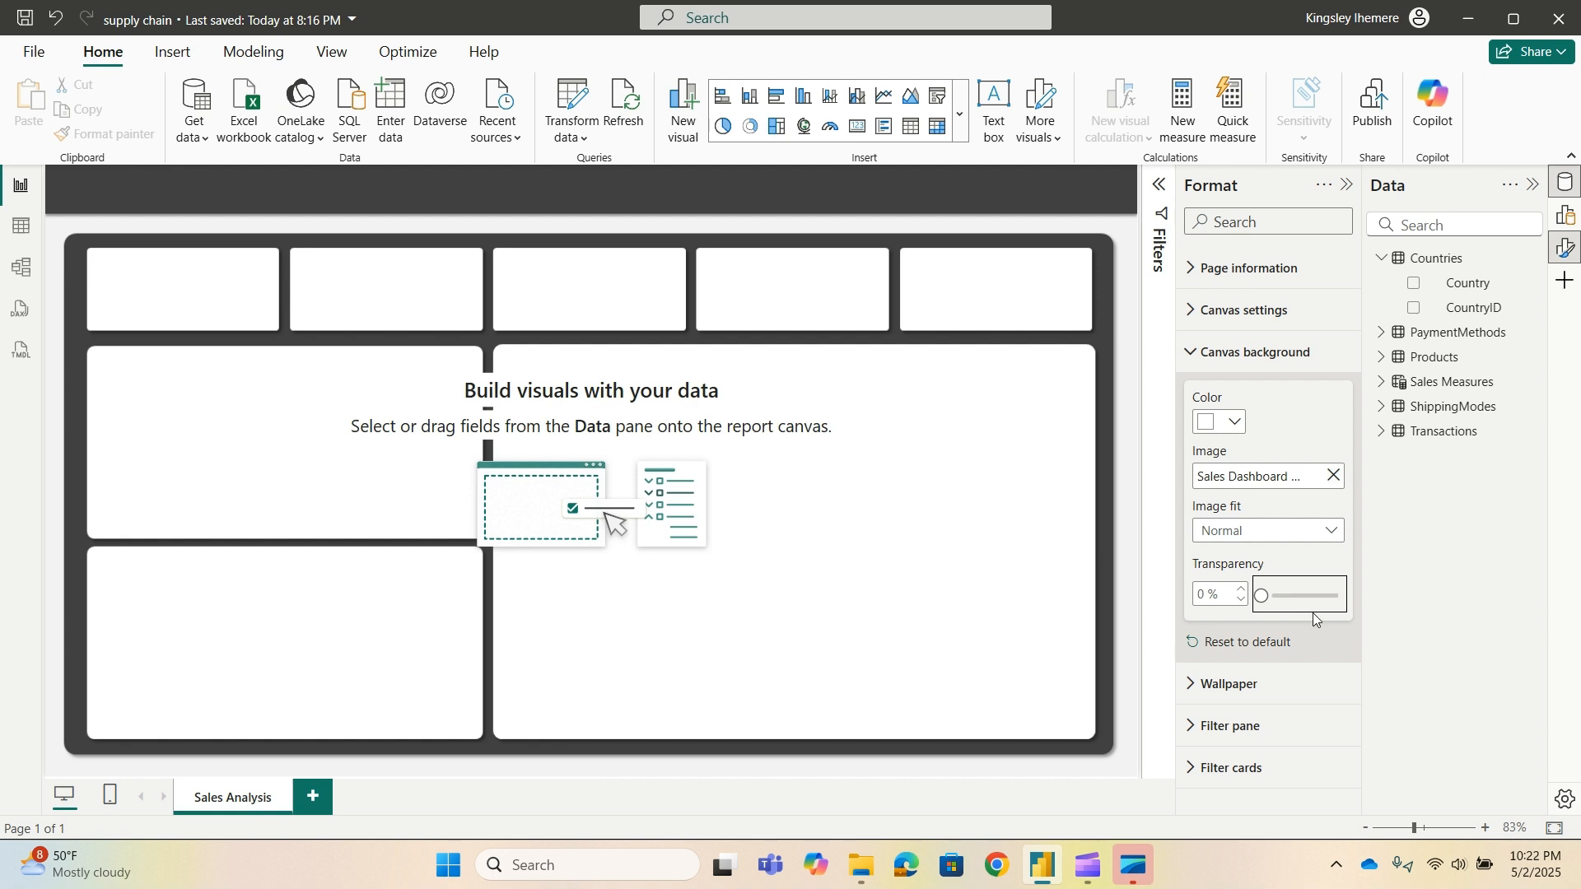
drag(1260, 595, 1289, 595)
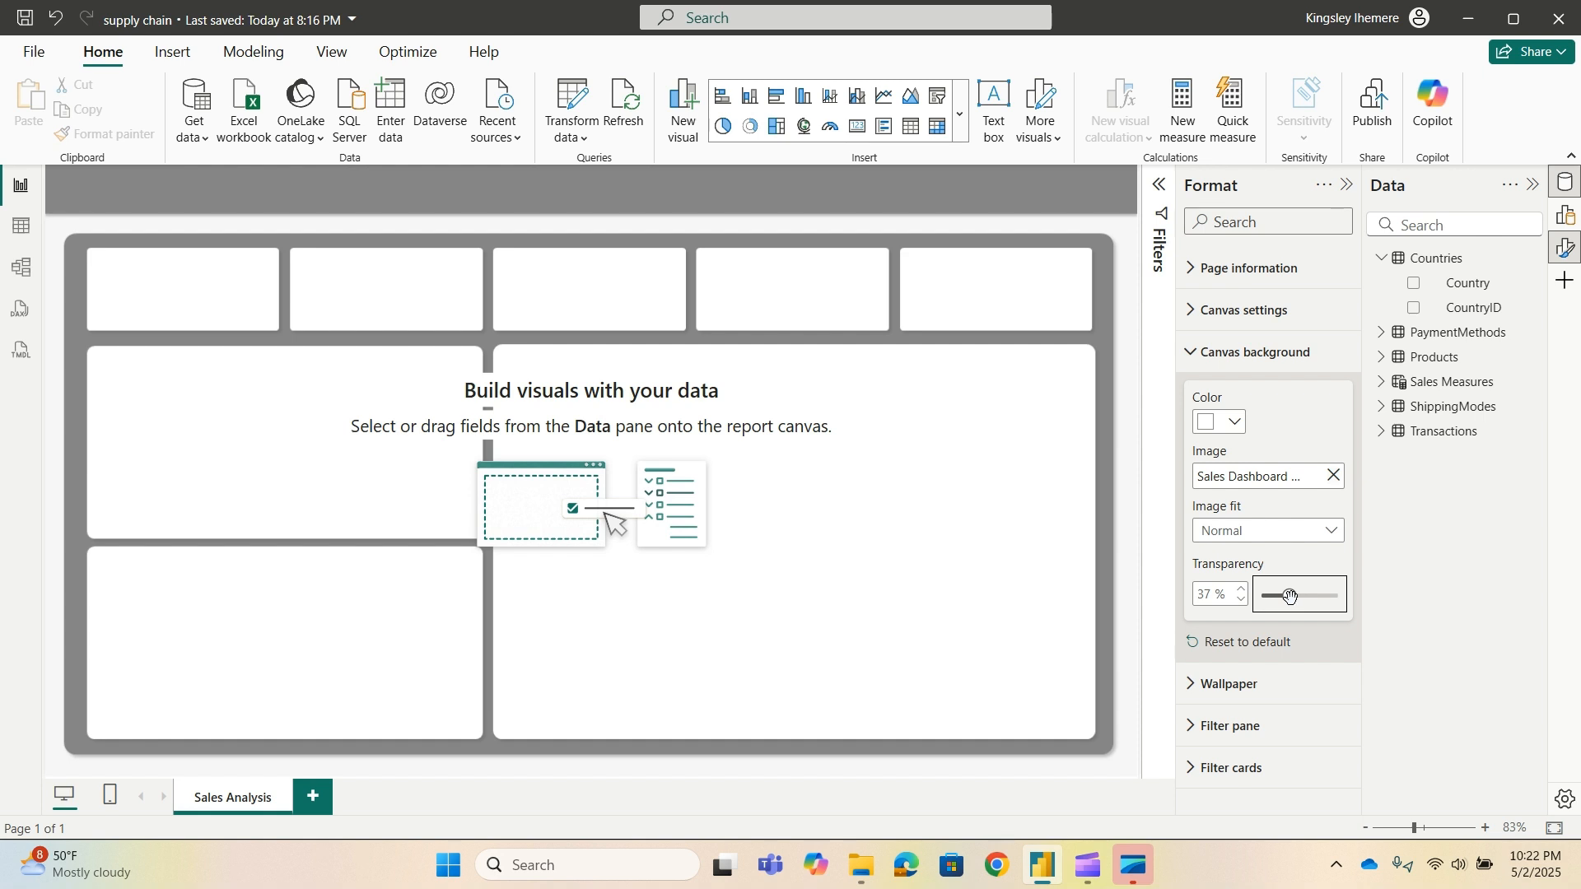
drag(1290, 596, 1261, 596)
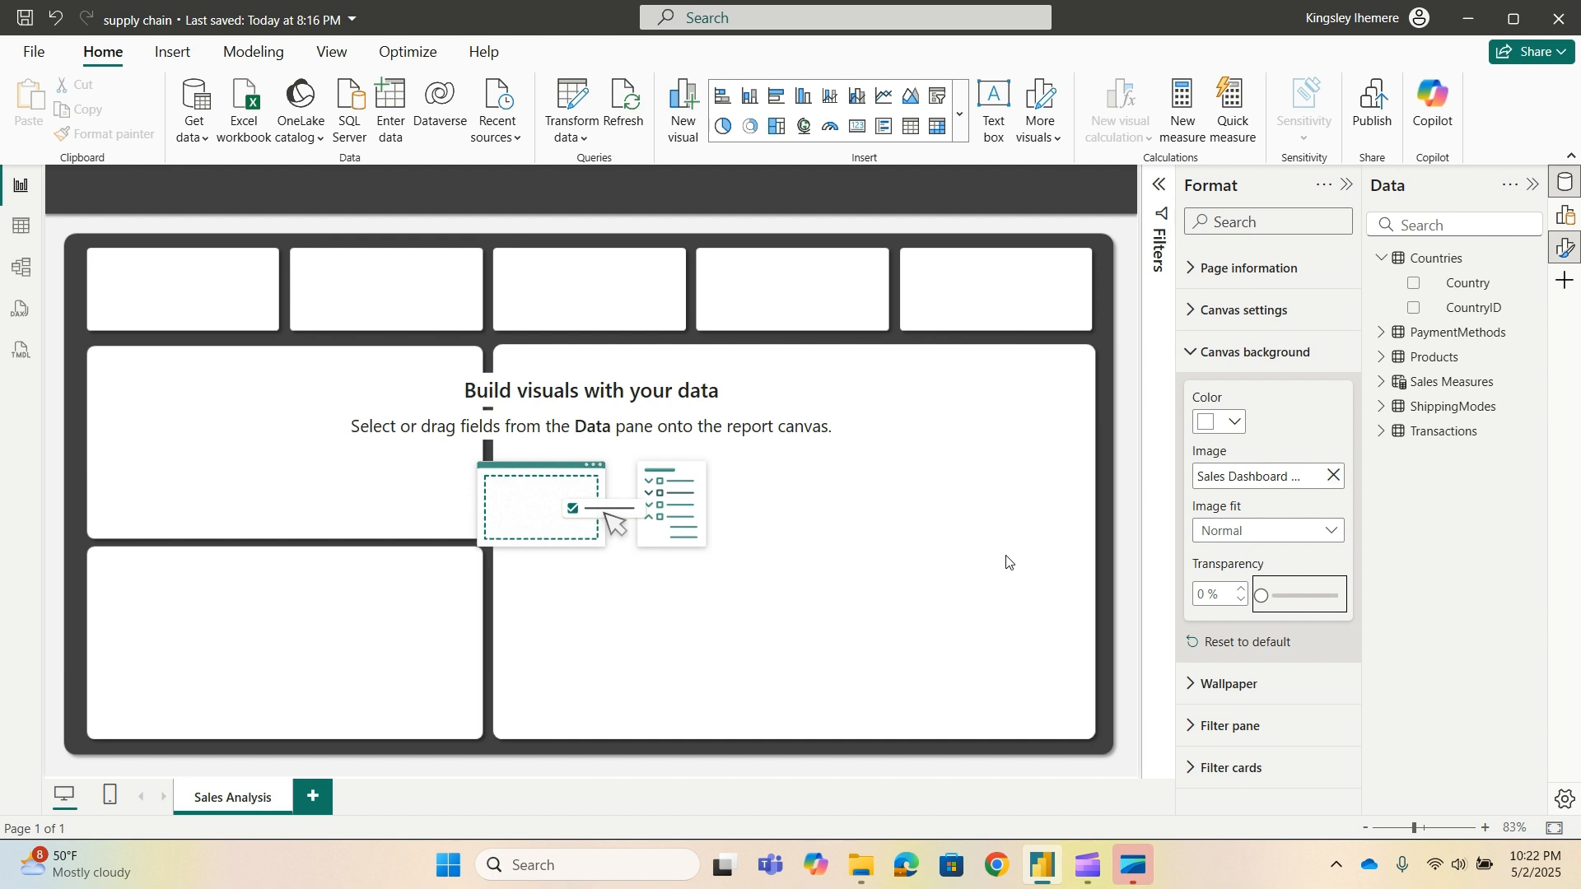
Insert a Card (new) visual on the Sales Analysis page and add the Total Transaction measure to it.
click(387, 241)
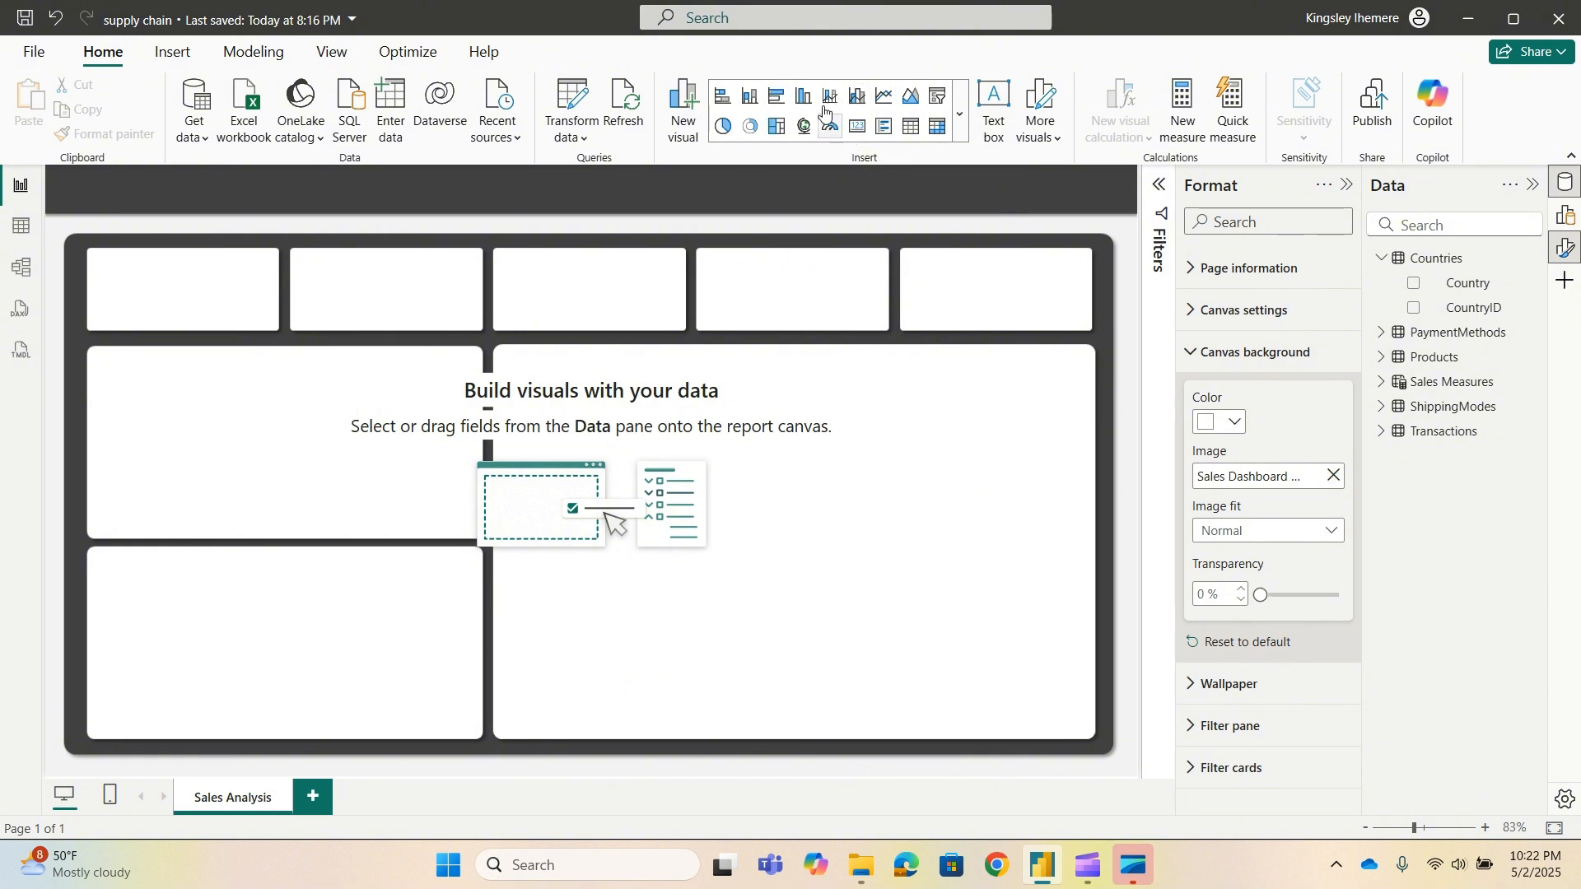
click(965, 123)
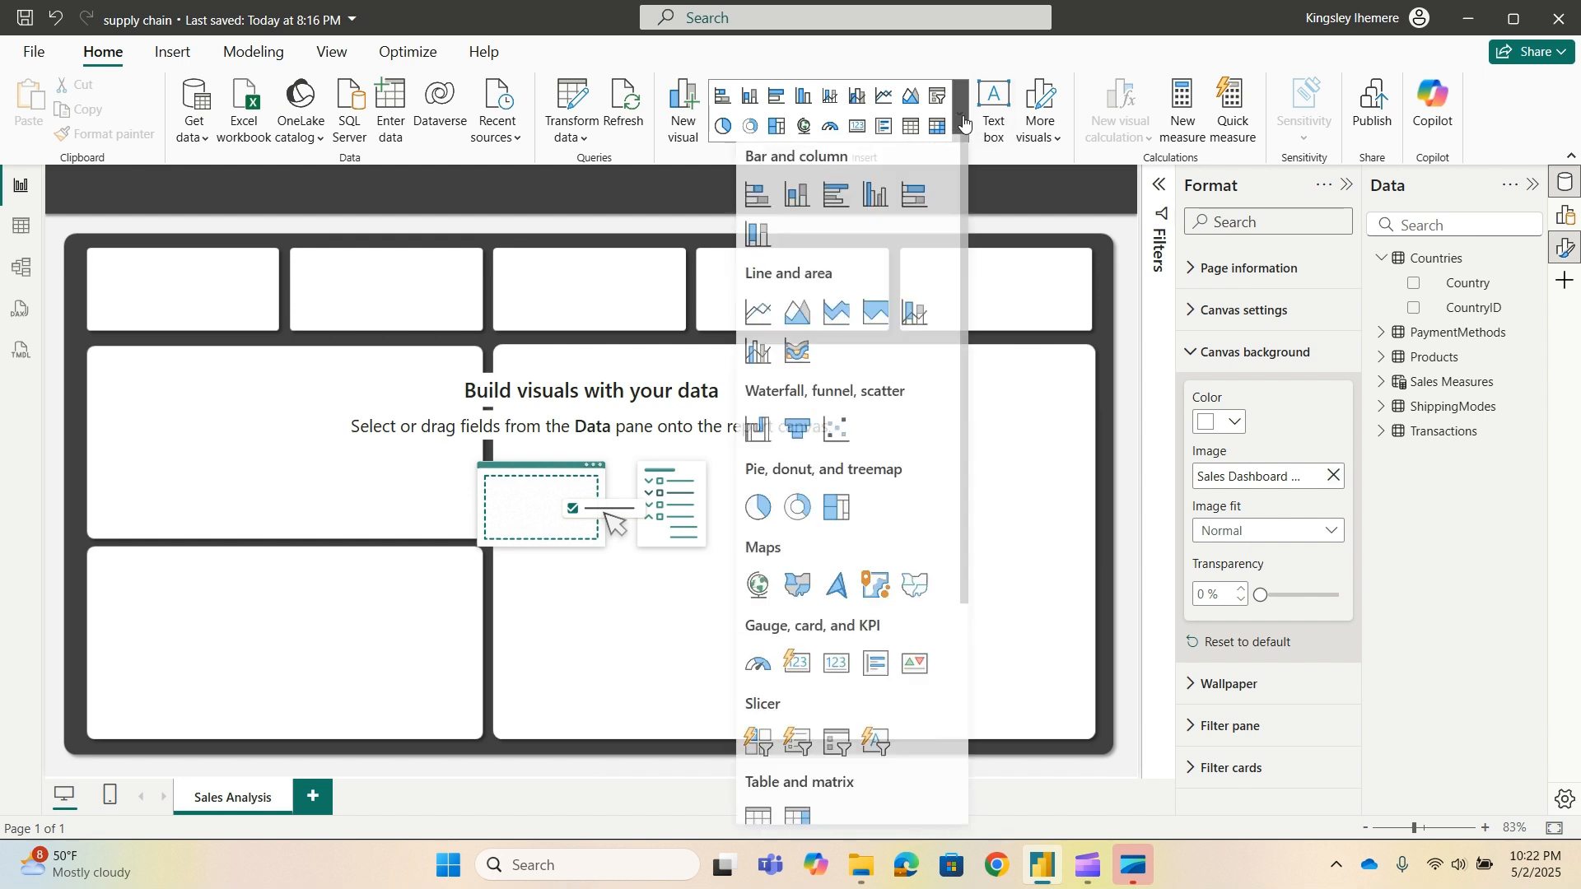
scroll(798, 656, down, 4)
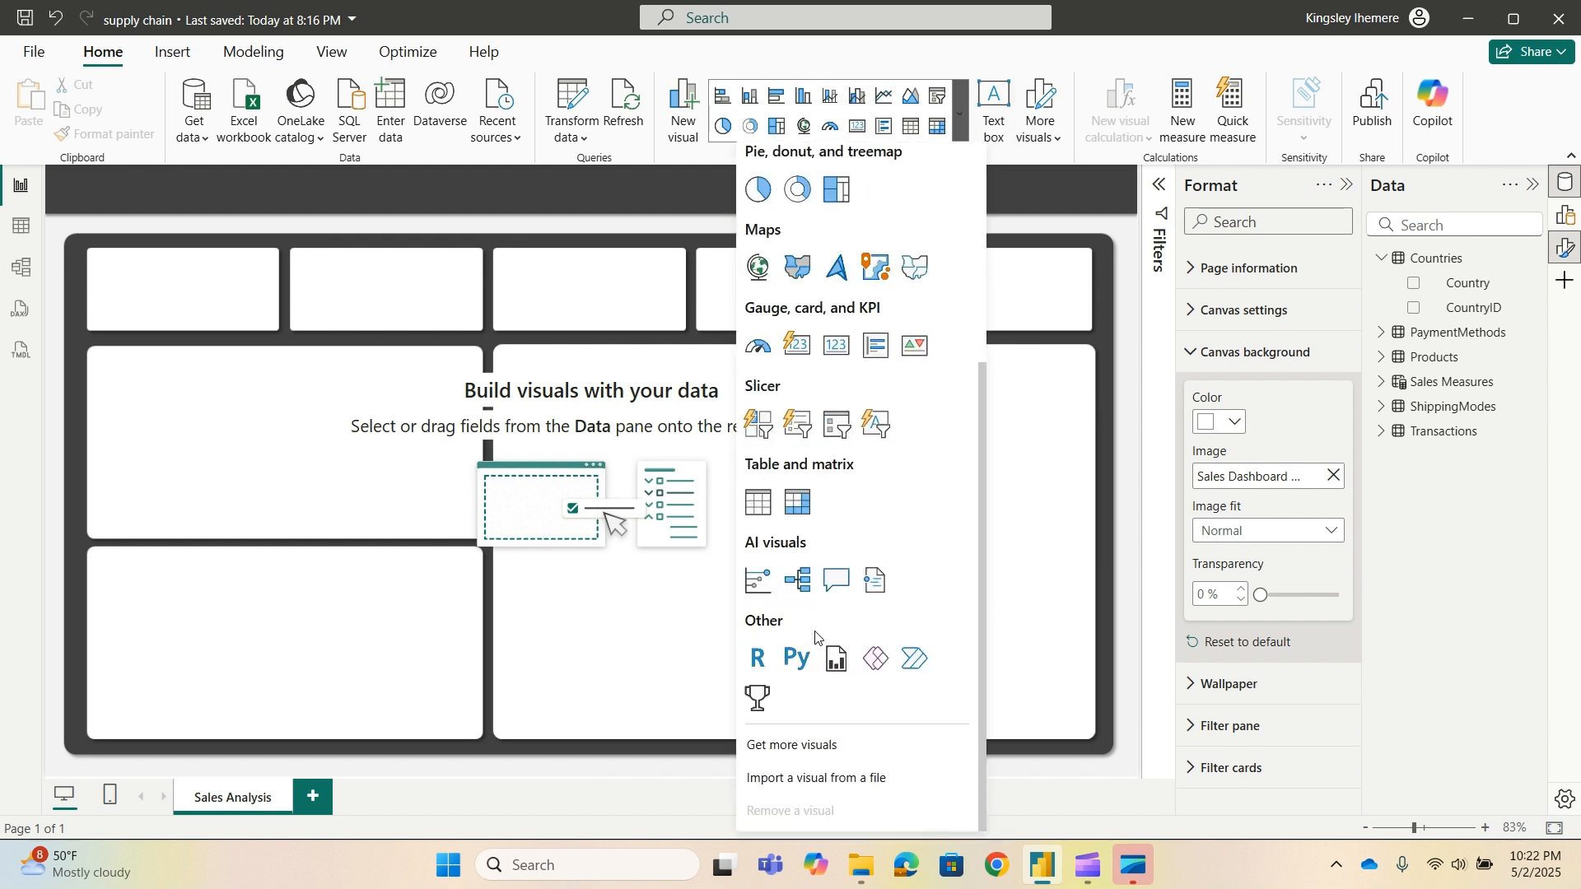
scroll(914, 568, up, 2)
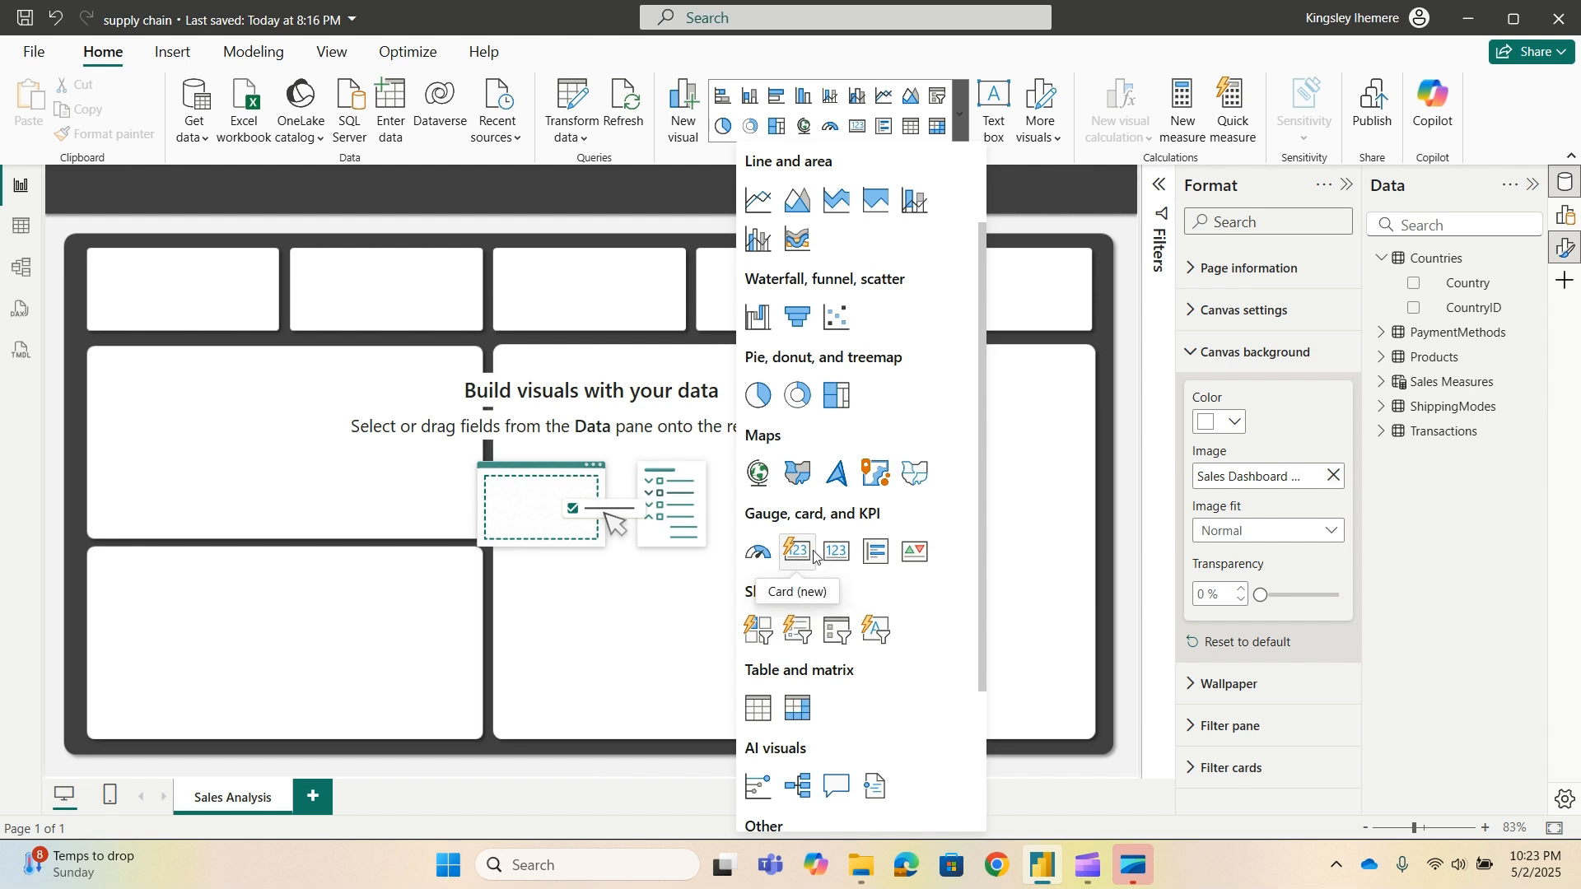
click(797, 552)
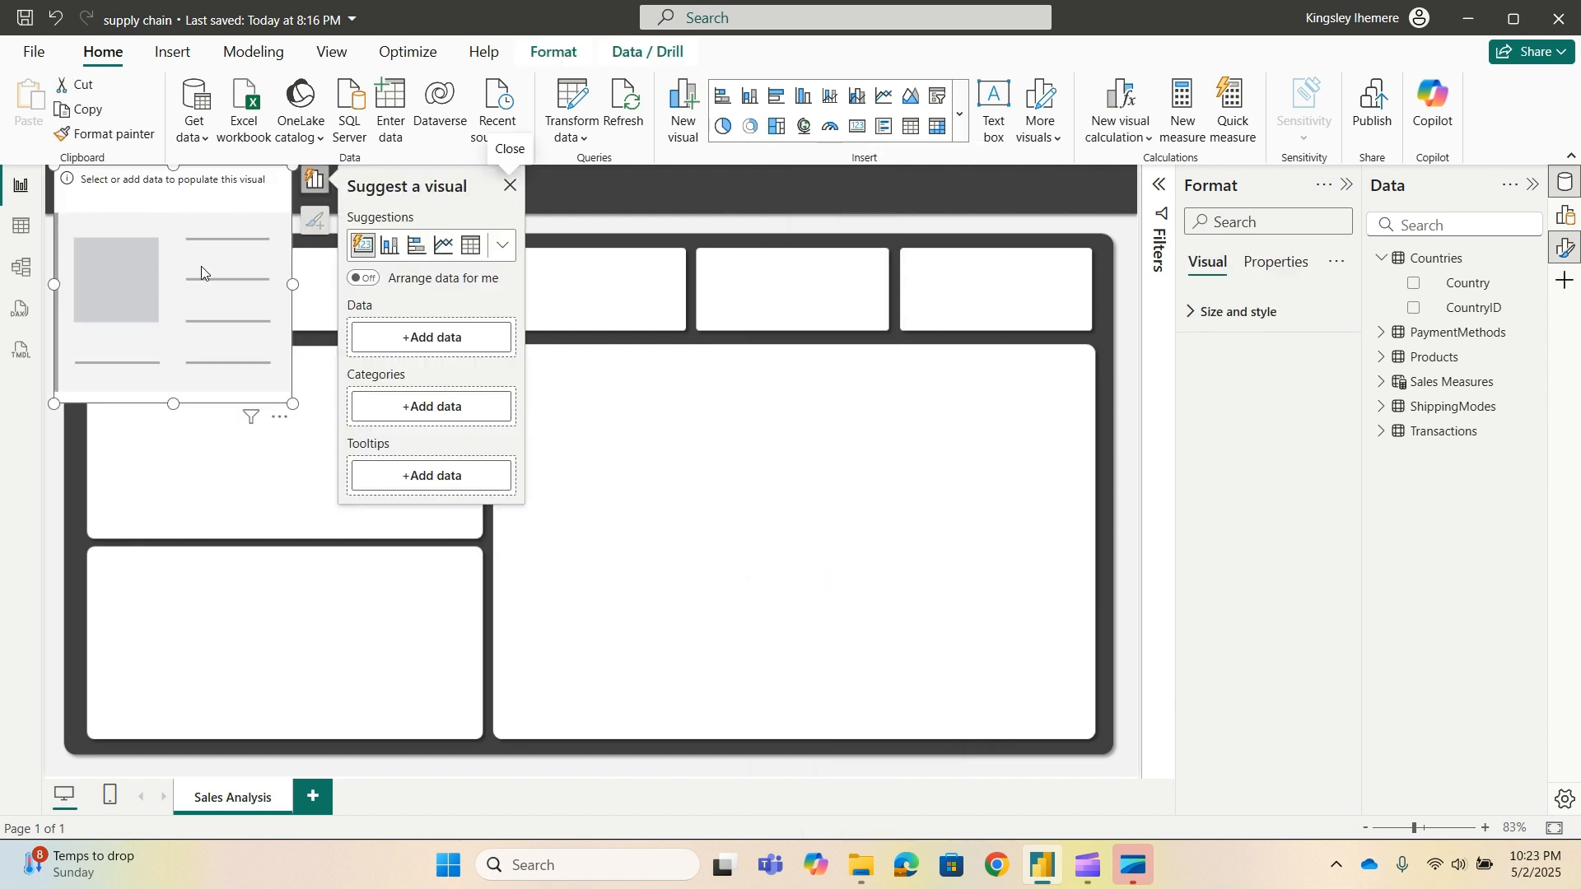
drag(200, 265, 315, 317)
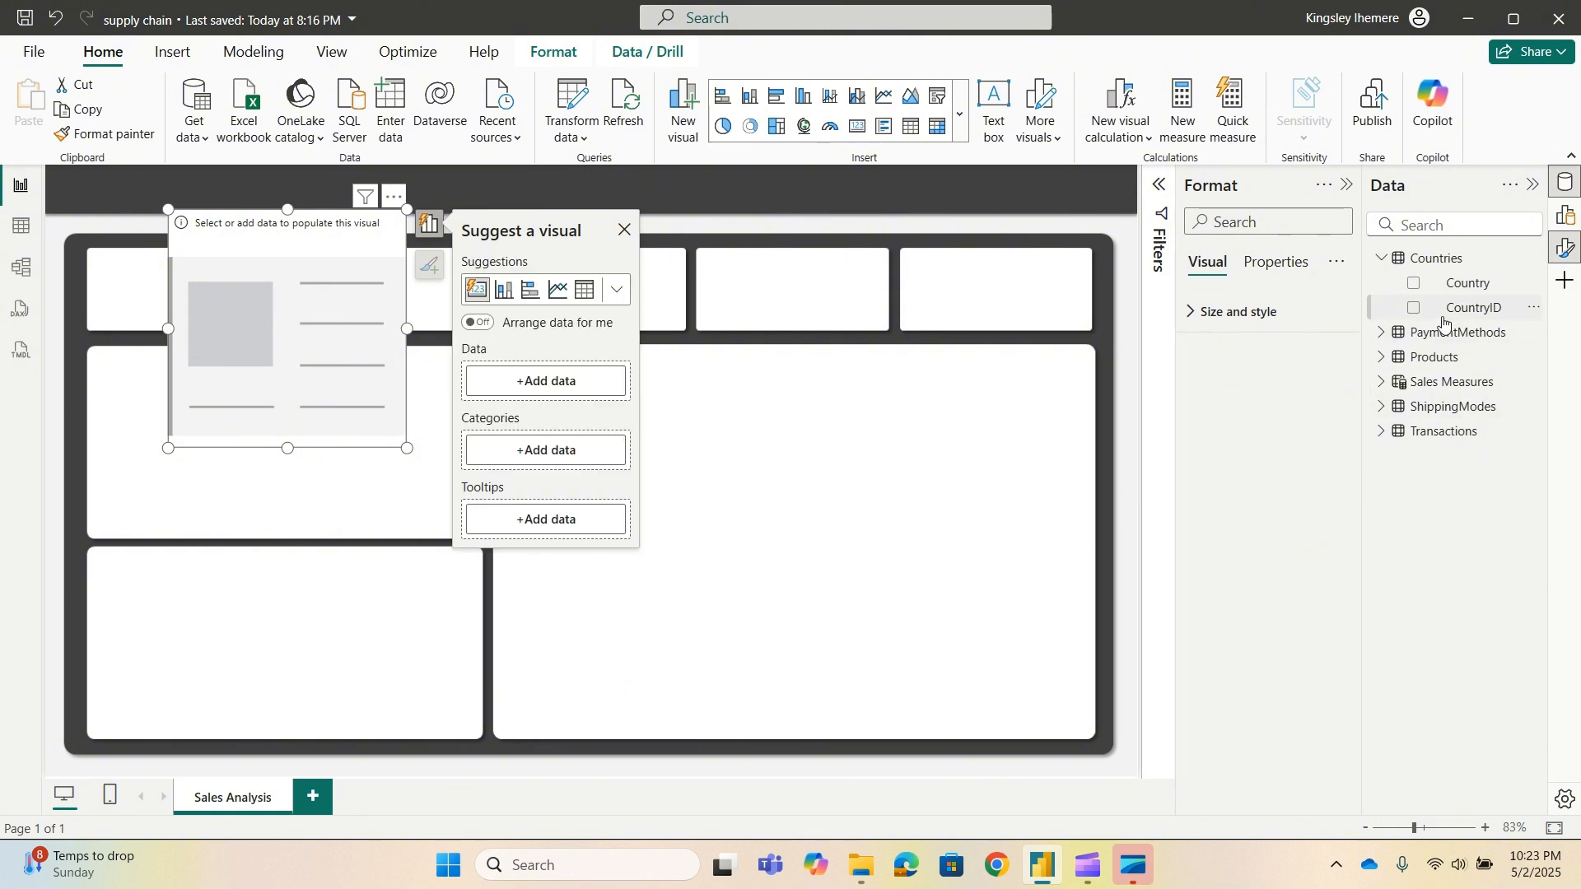
click(1381, 381)
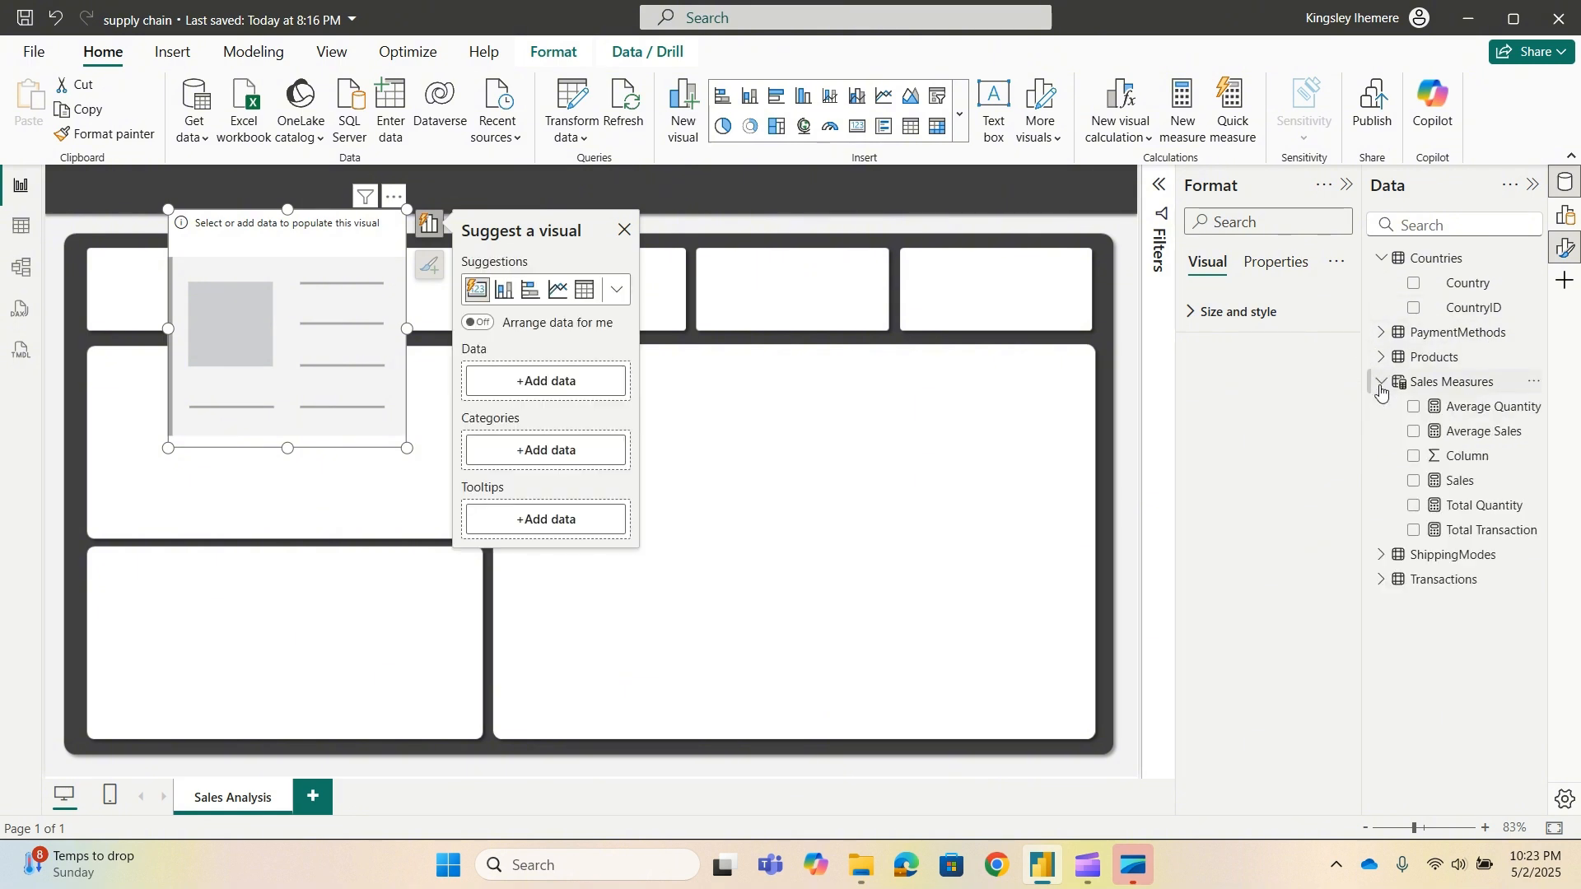
click(1413, 531)
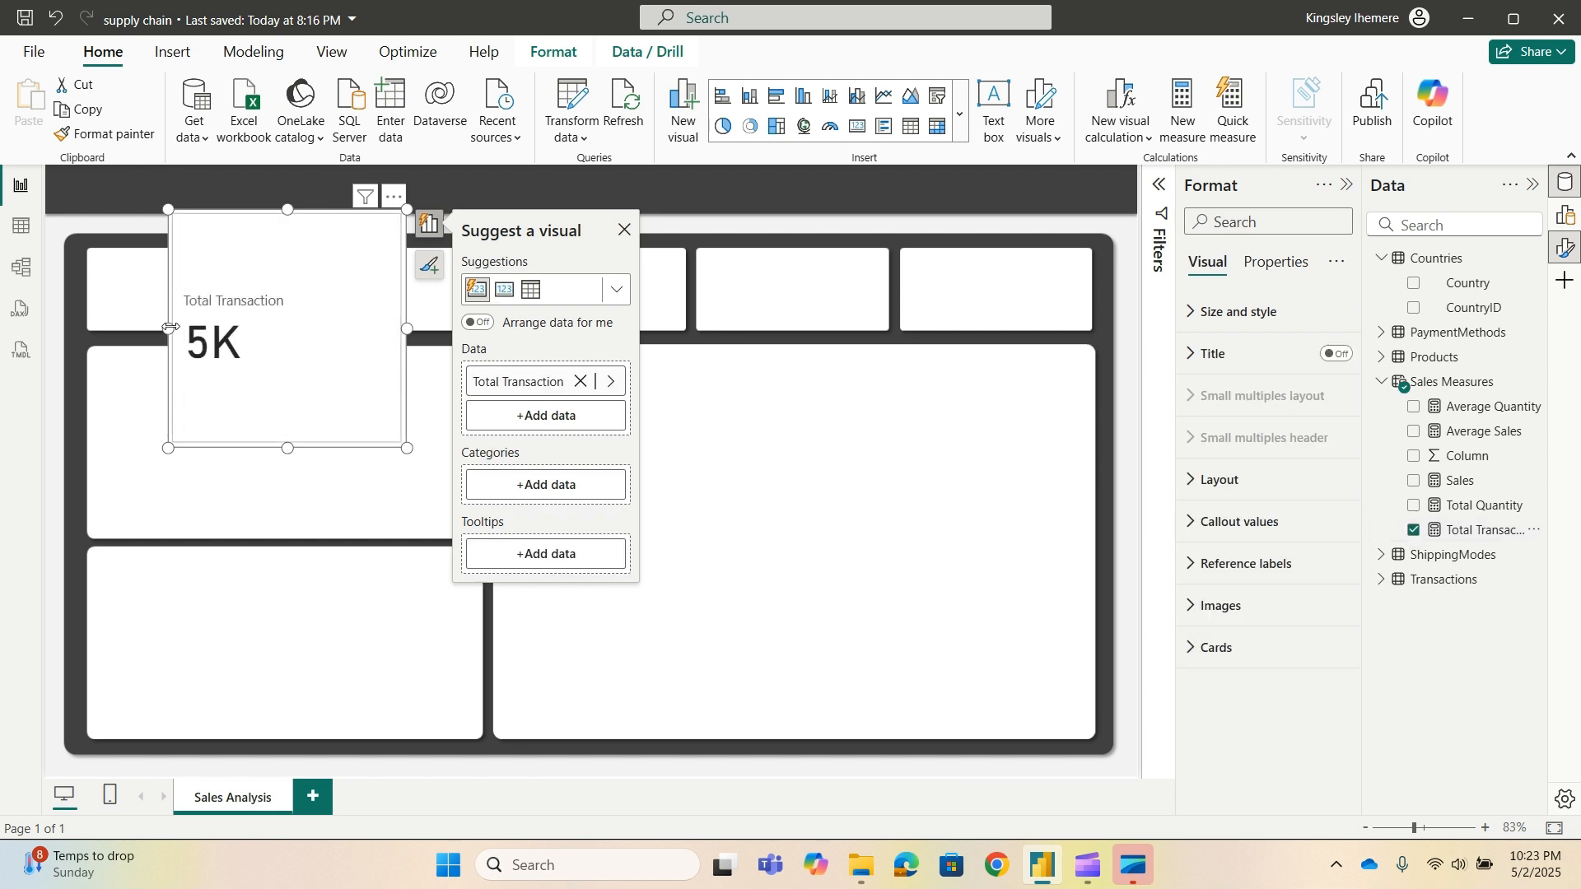
Shrink the Total Transaction card and move it onto the first white box in the background's upper row.
drag(406, 446, 431, 349)
drag(359, 274, 310, 310)
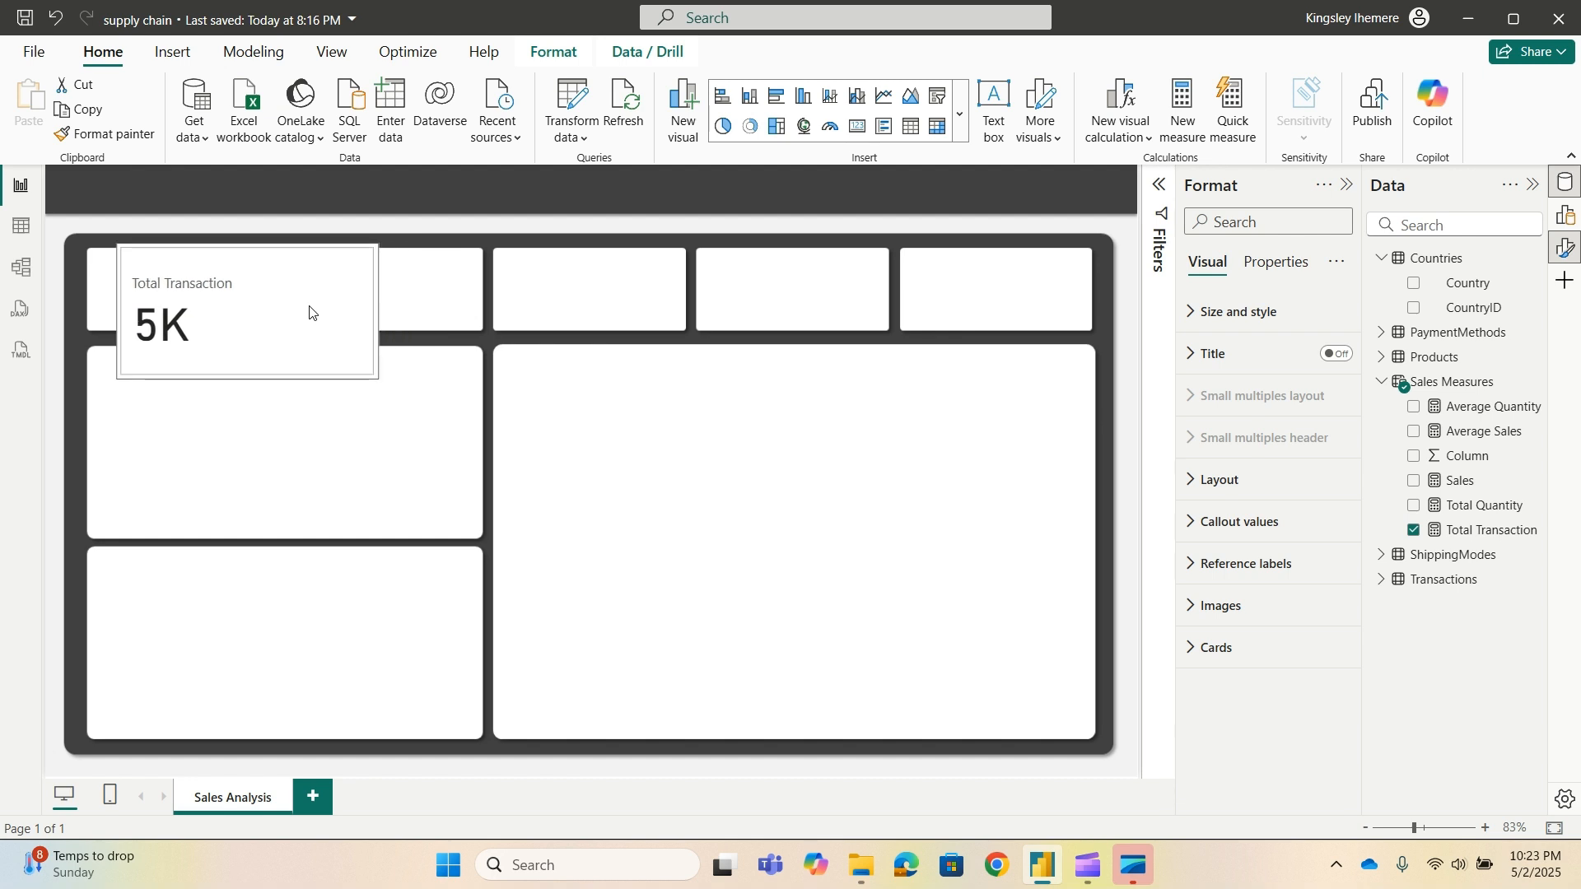
drag(379, 382, 317, 342)
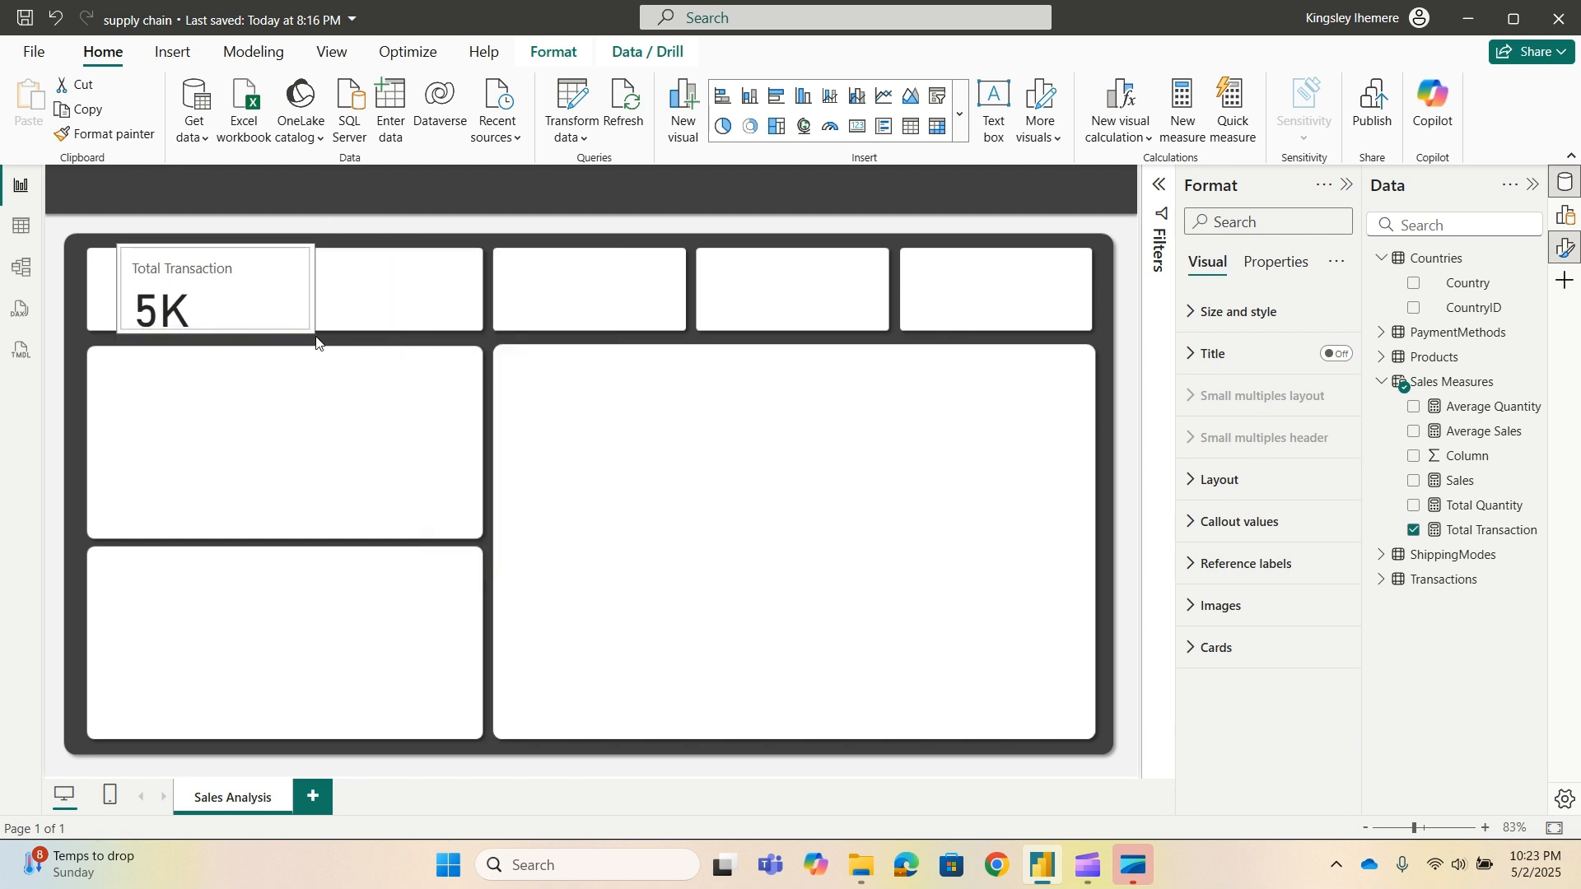
drag(222, 286, 202, 294)
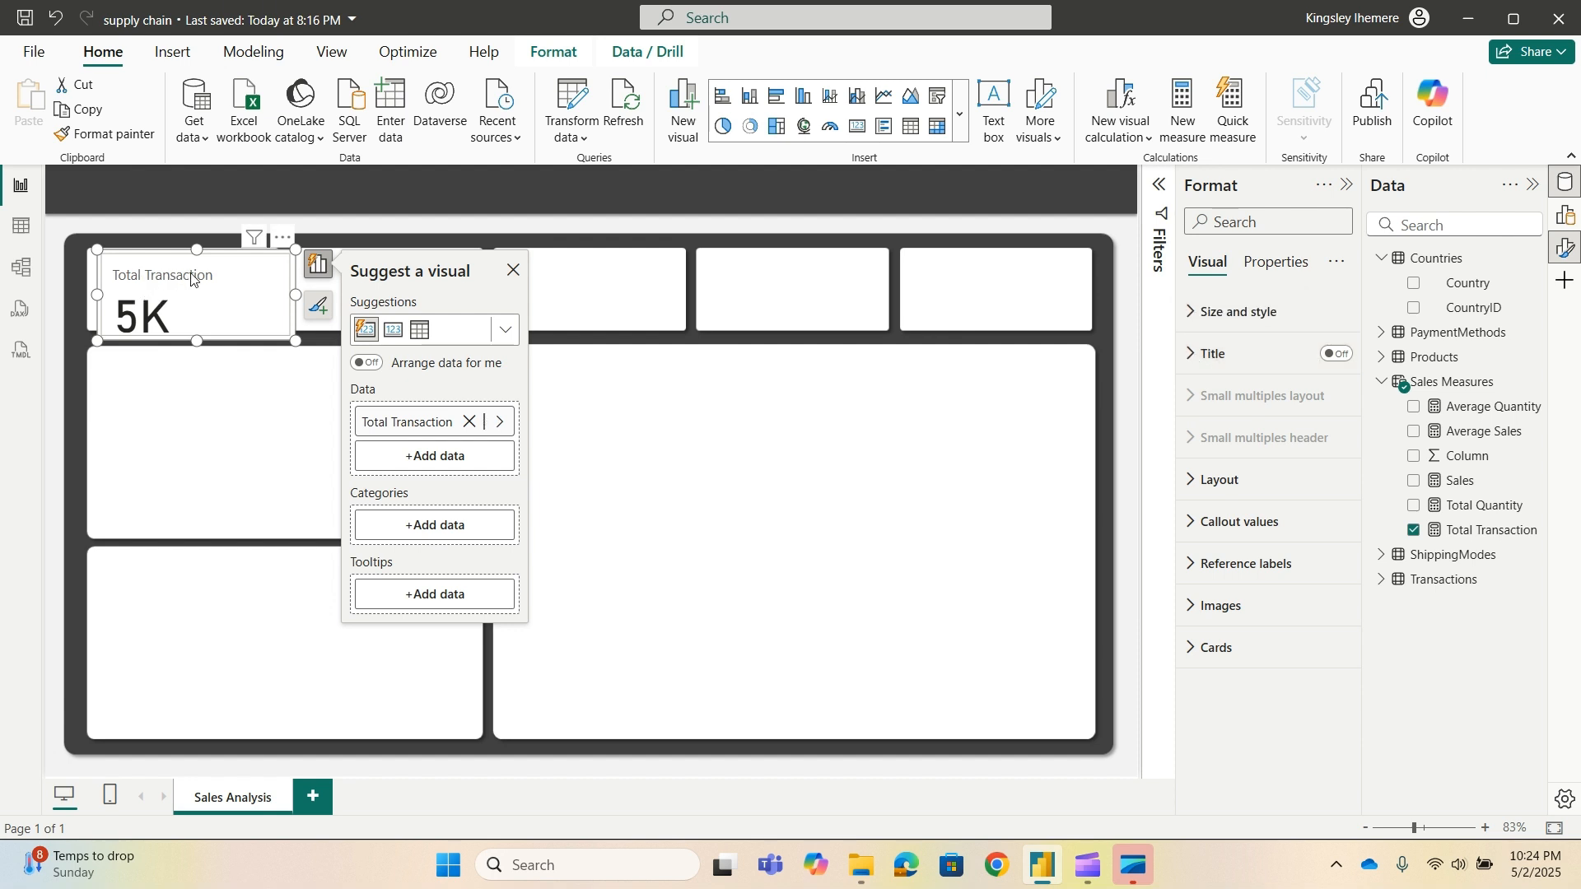
Try the Total Transaction card with its title on and its callout label off, and restore both settings.
click(1334, 356)
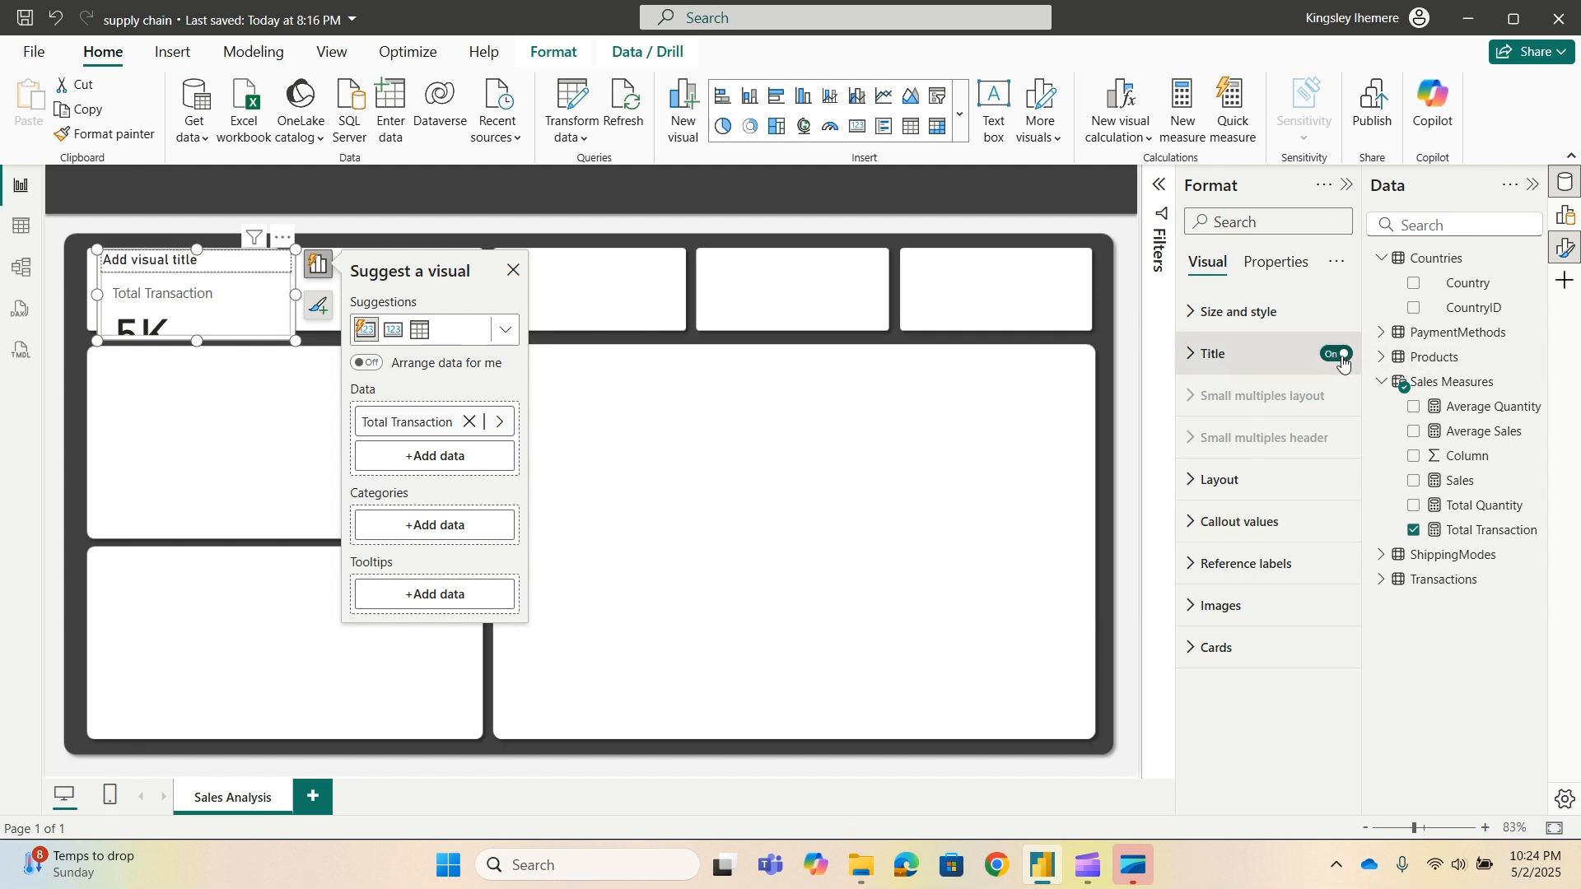
click(1189, 522)
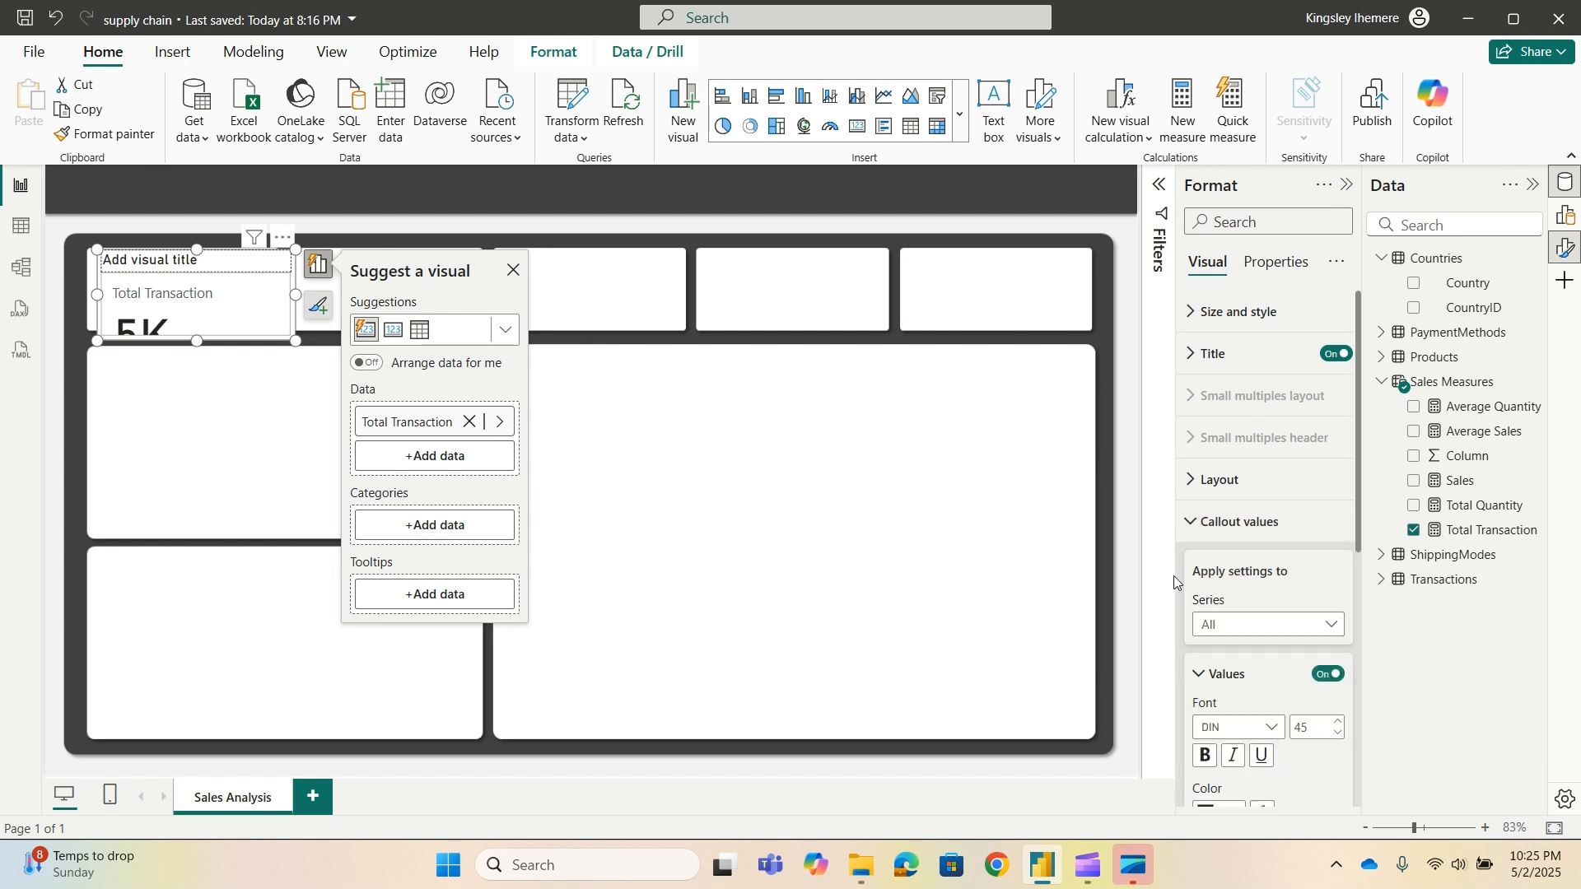
scroll(1193, 592, down, 3)
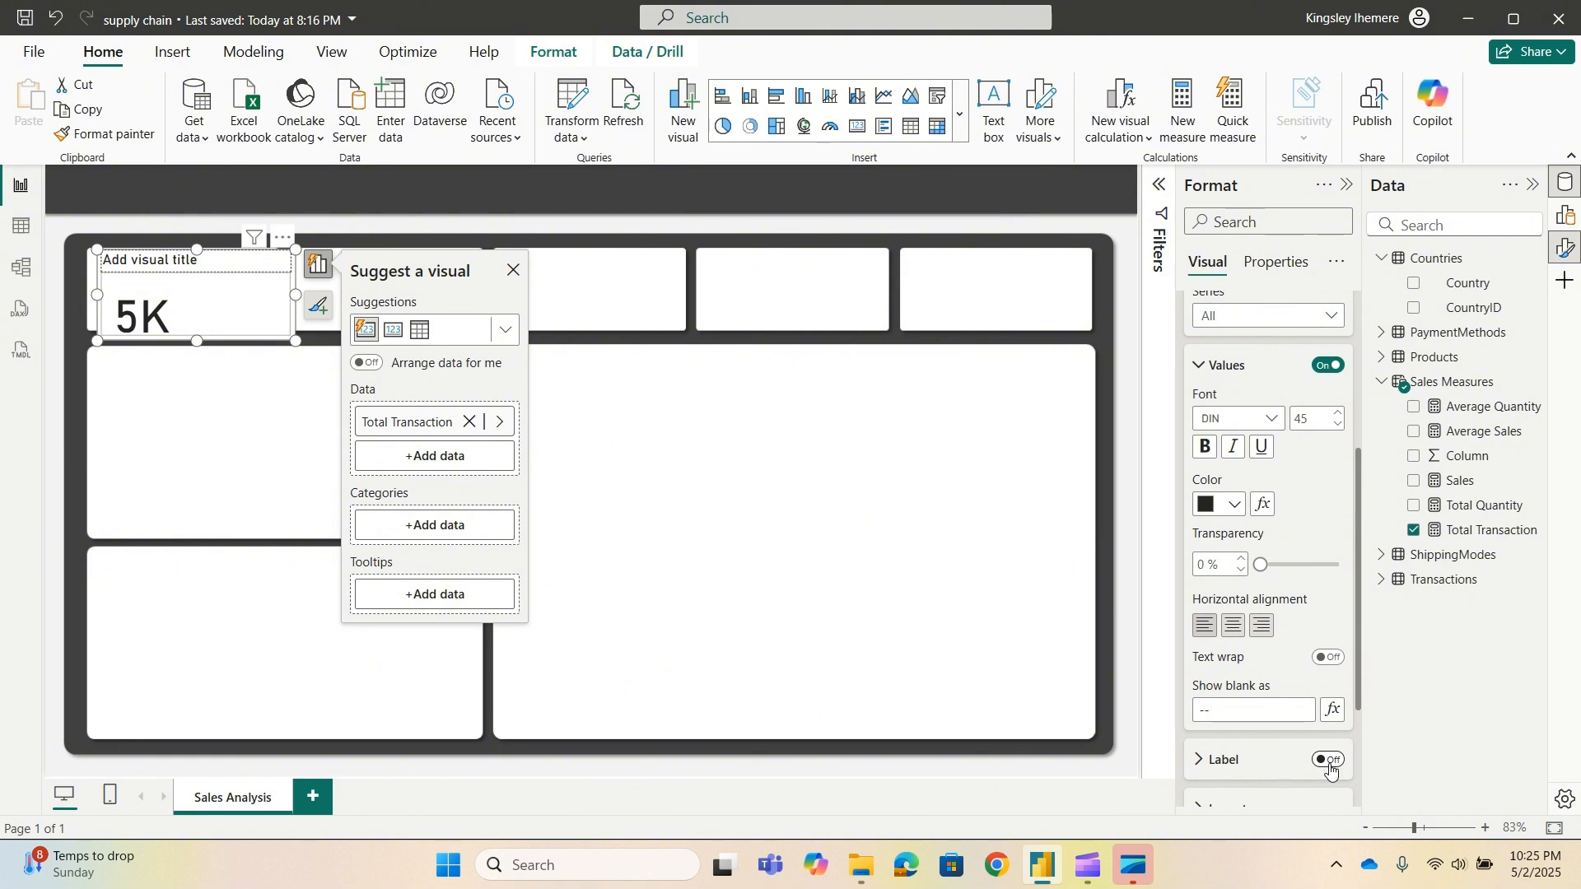
click(1332, 772)
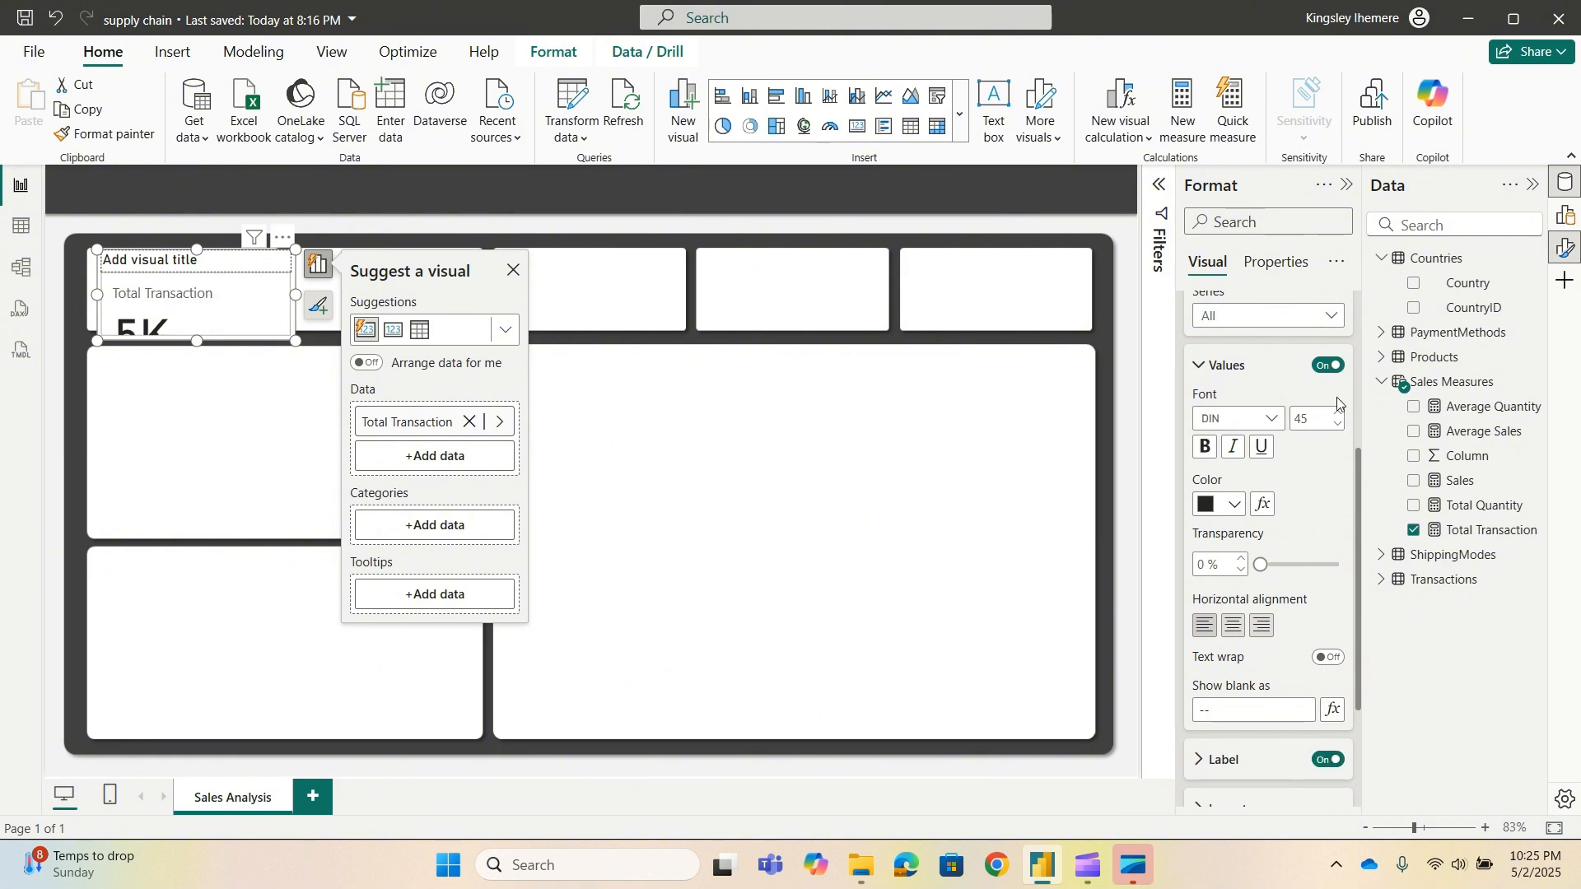
scroll(1317, 408, up, 3)
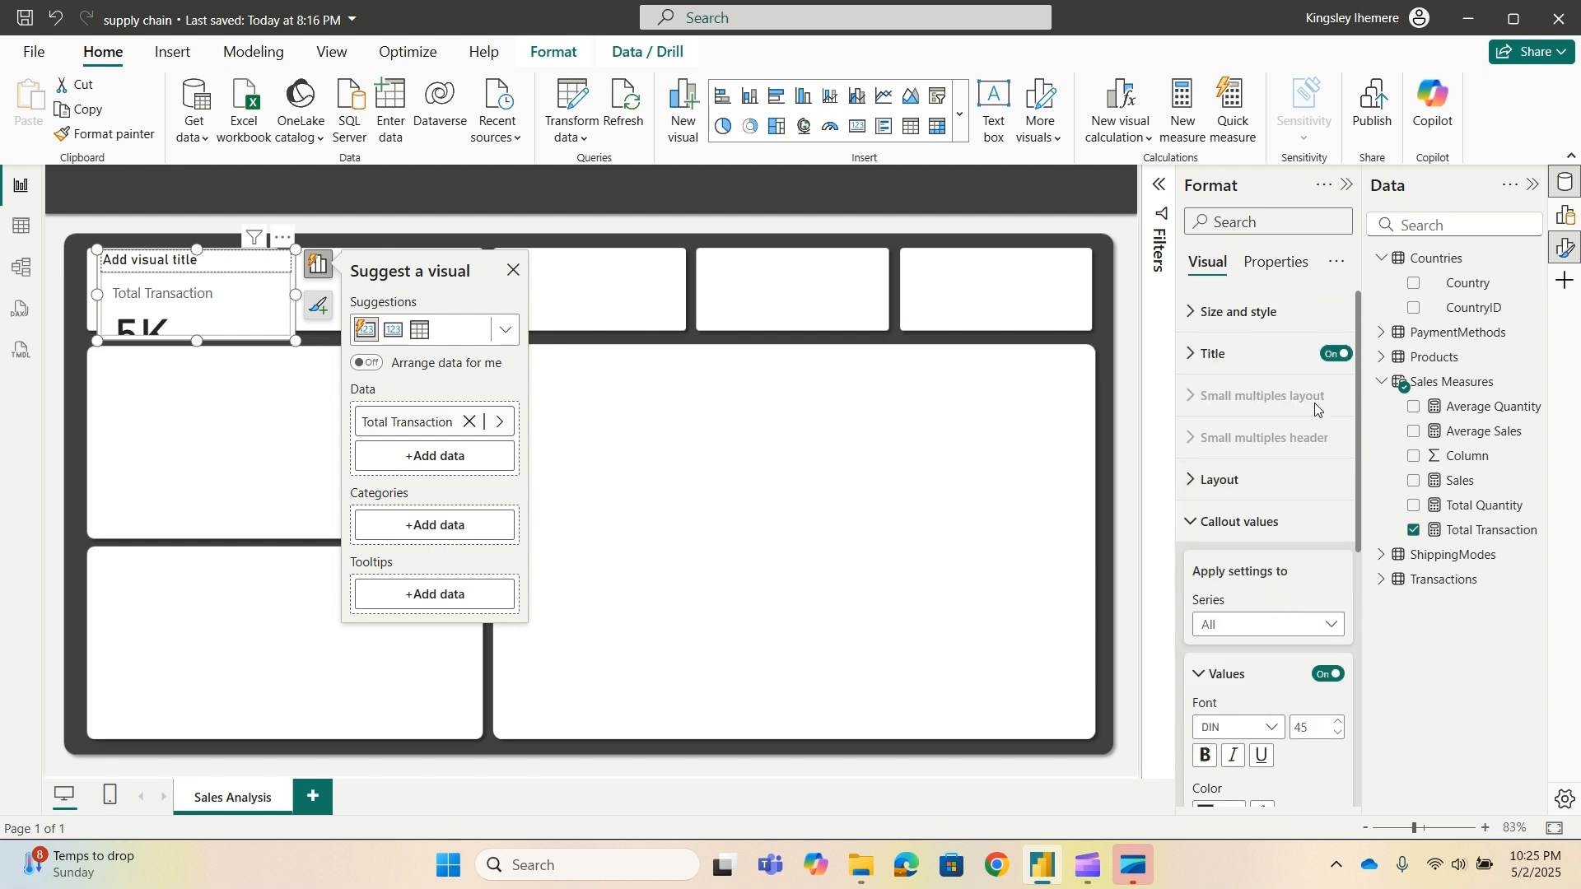
click(1335, 354)
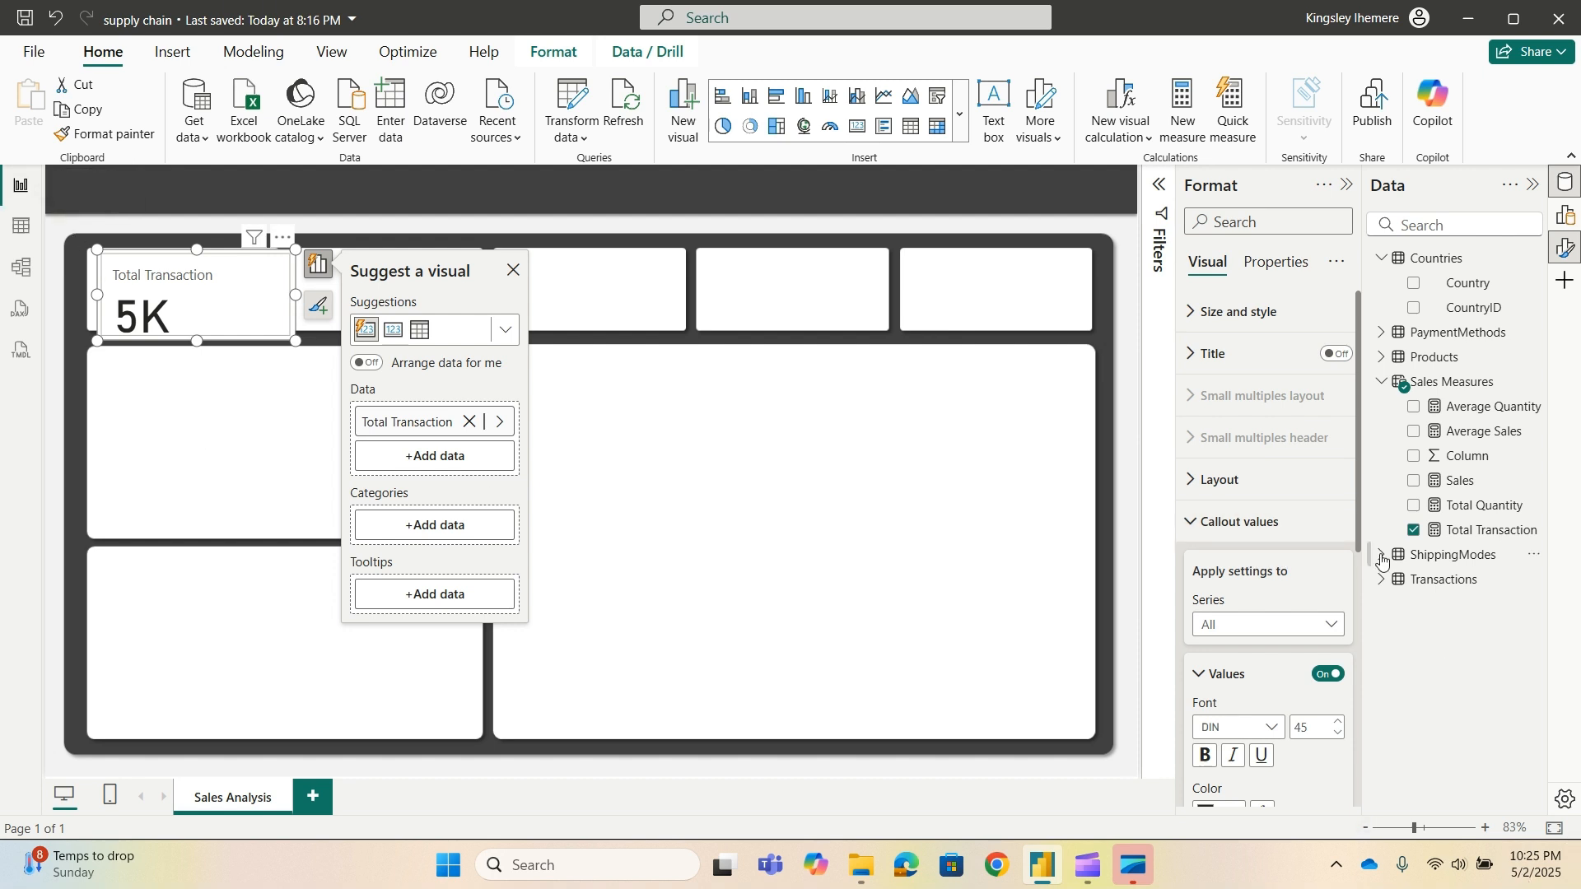
Apply the card's callout value settings to the Total Transaction series.
scroll(1233, 488, down, 4)
scroll(1223, 422, up, 2)
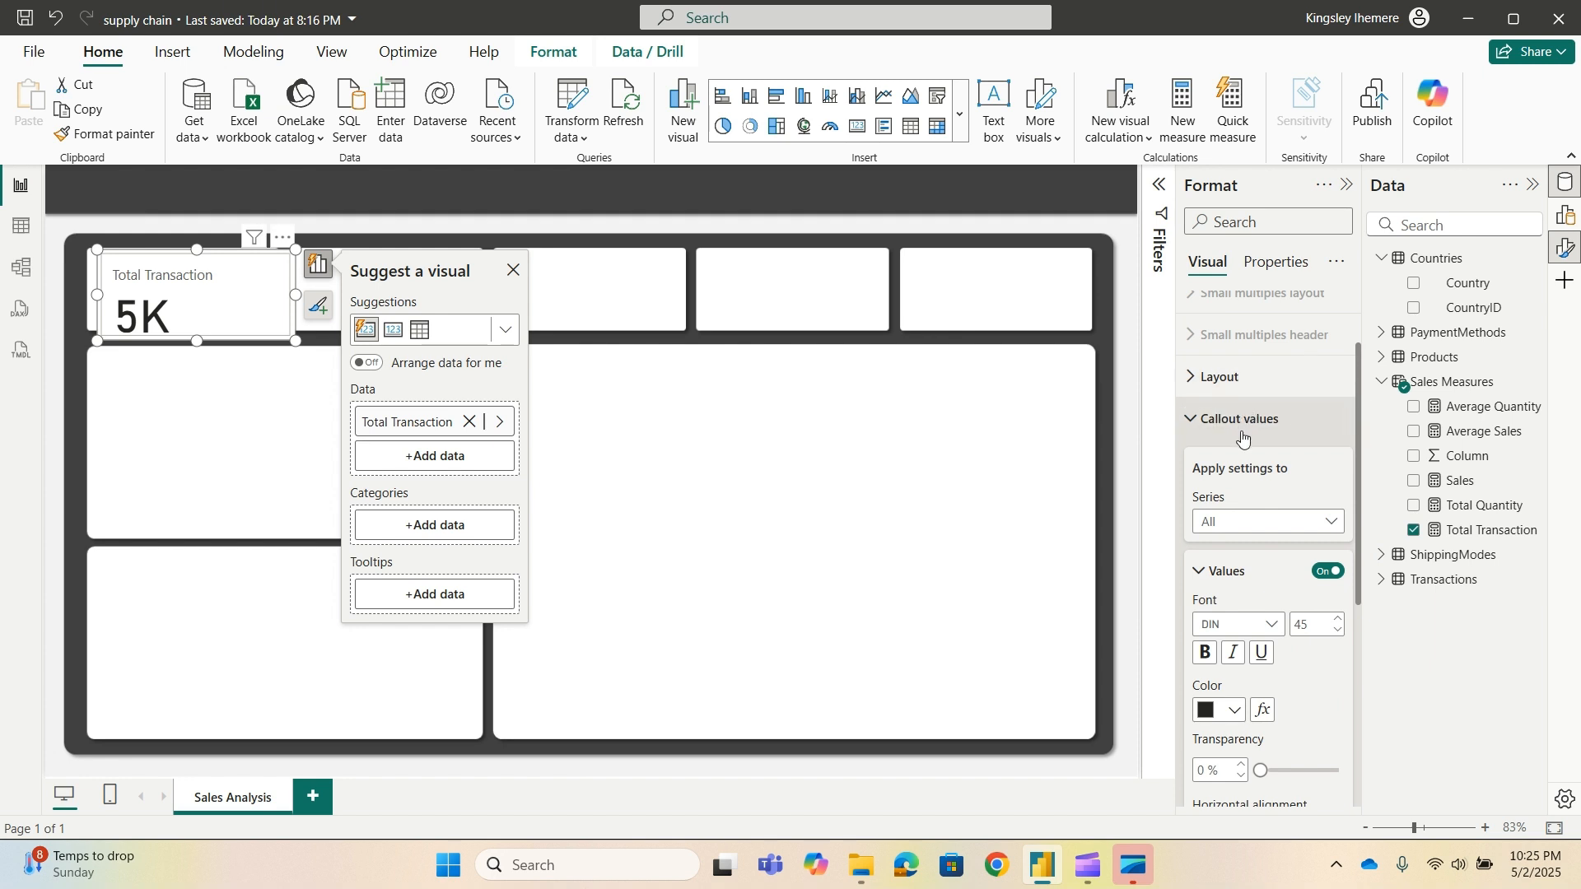
click(1337, 531)
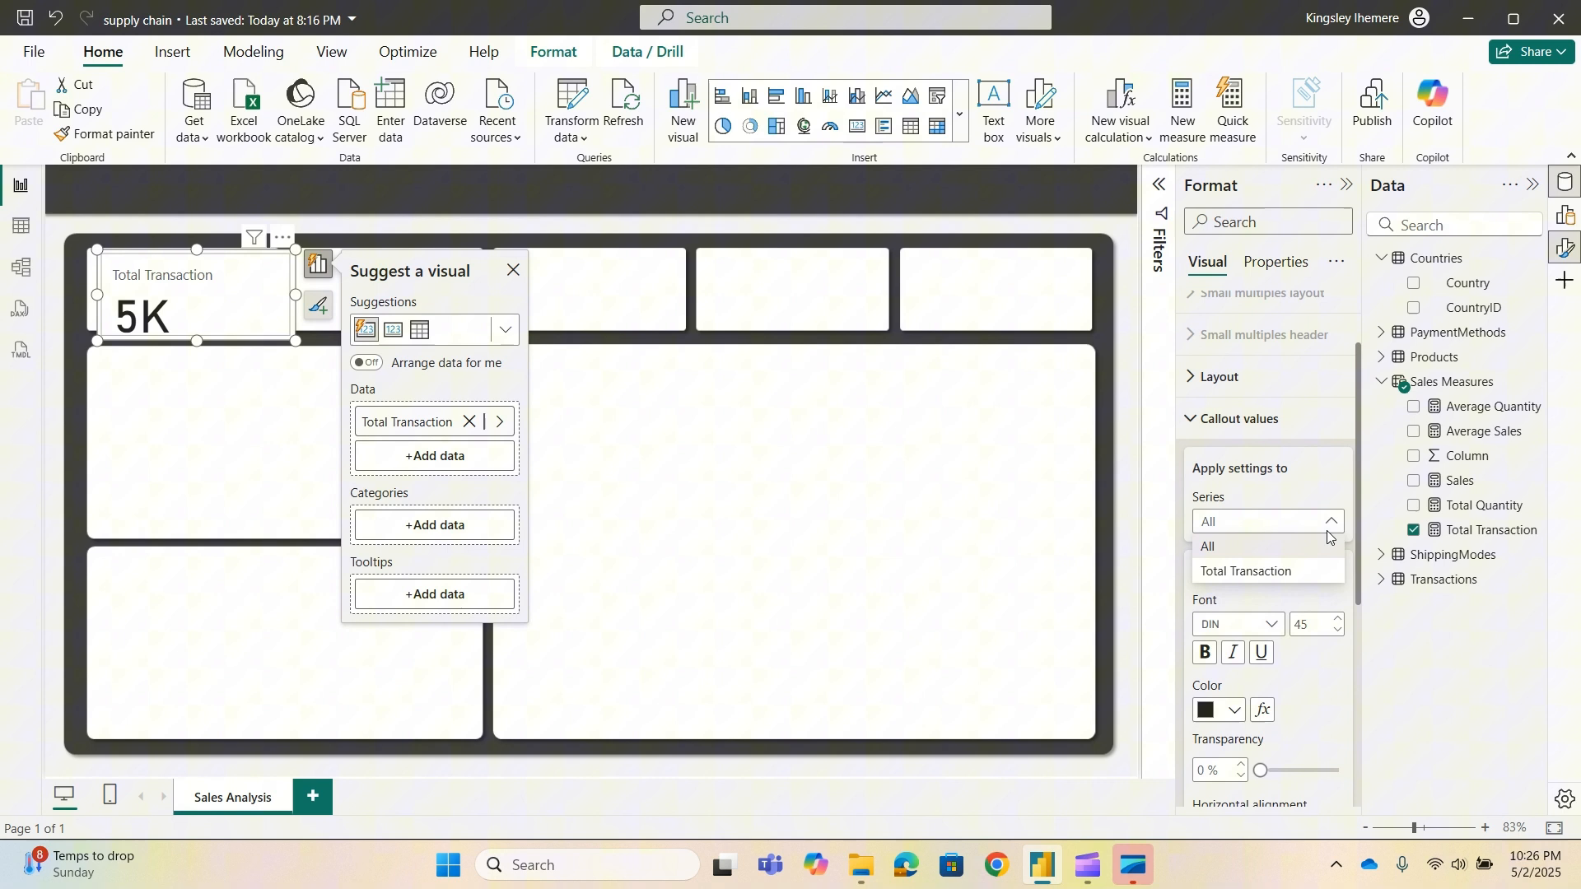
click(1276, 576)
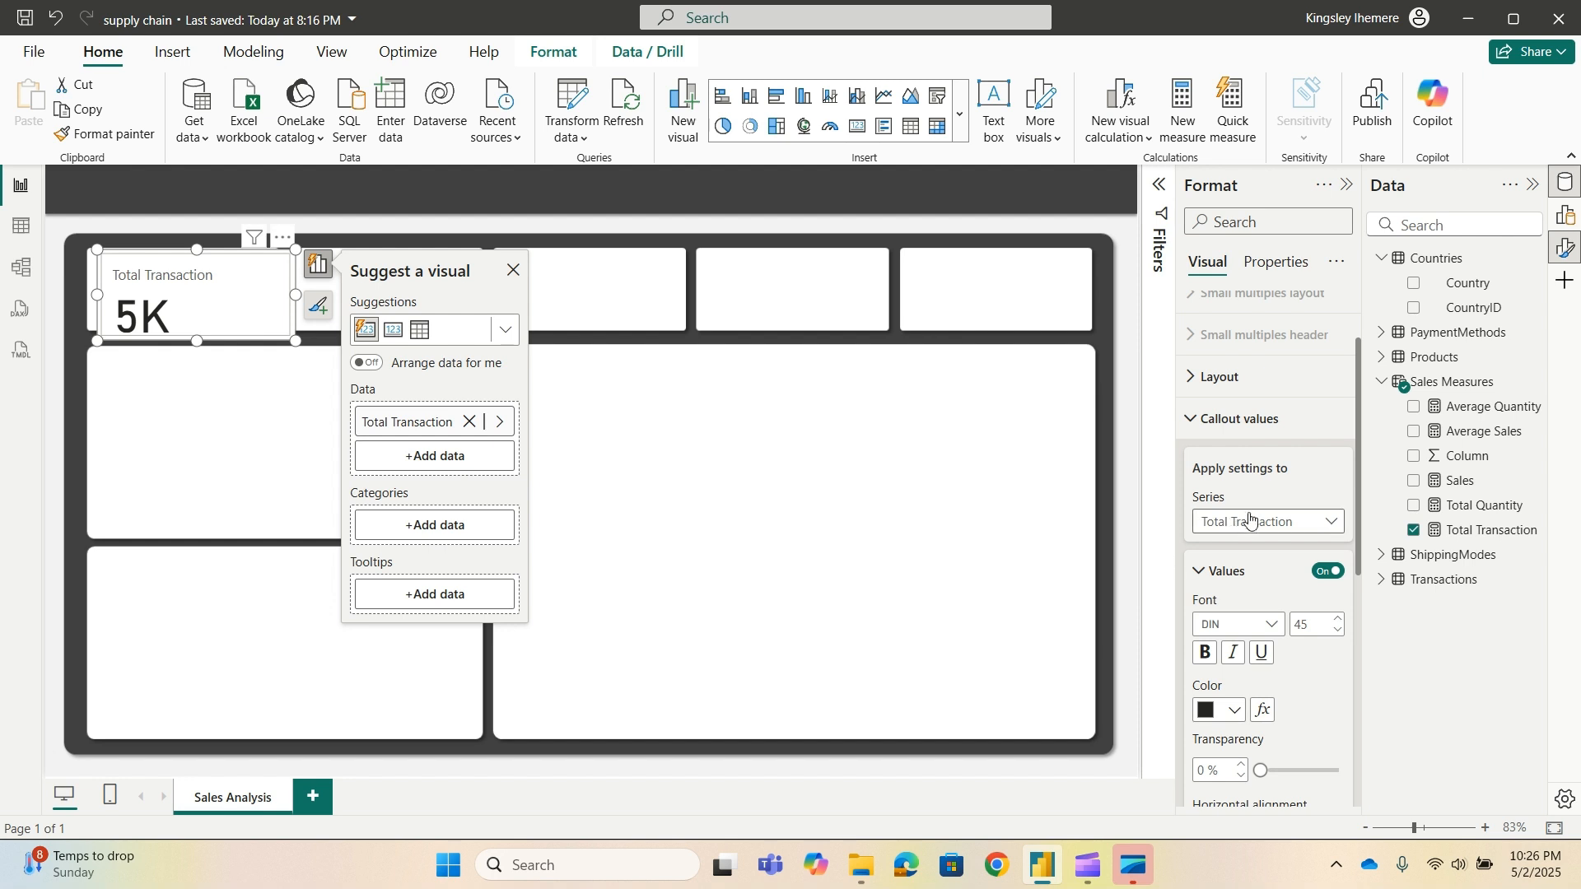
click(1299, 527)
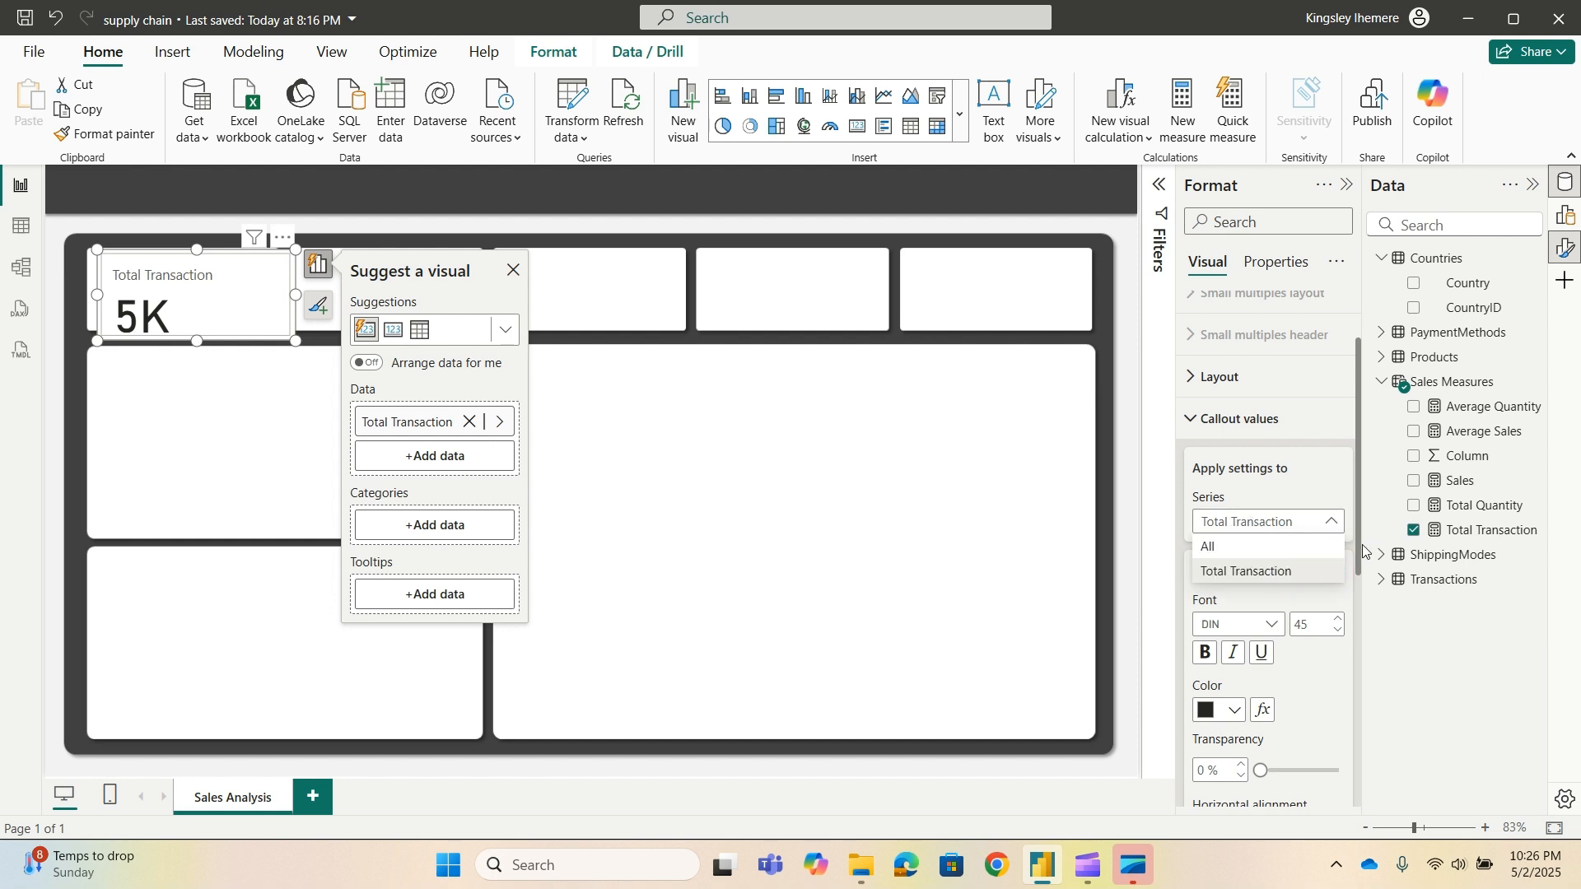
click(1305, 572)
Set the card's callout value font to Segoe UI Semibold, size 20, and toggle bold.
scroll(1288, 560, down, 2)
click(1271, 522)
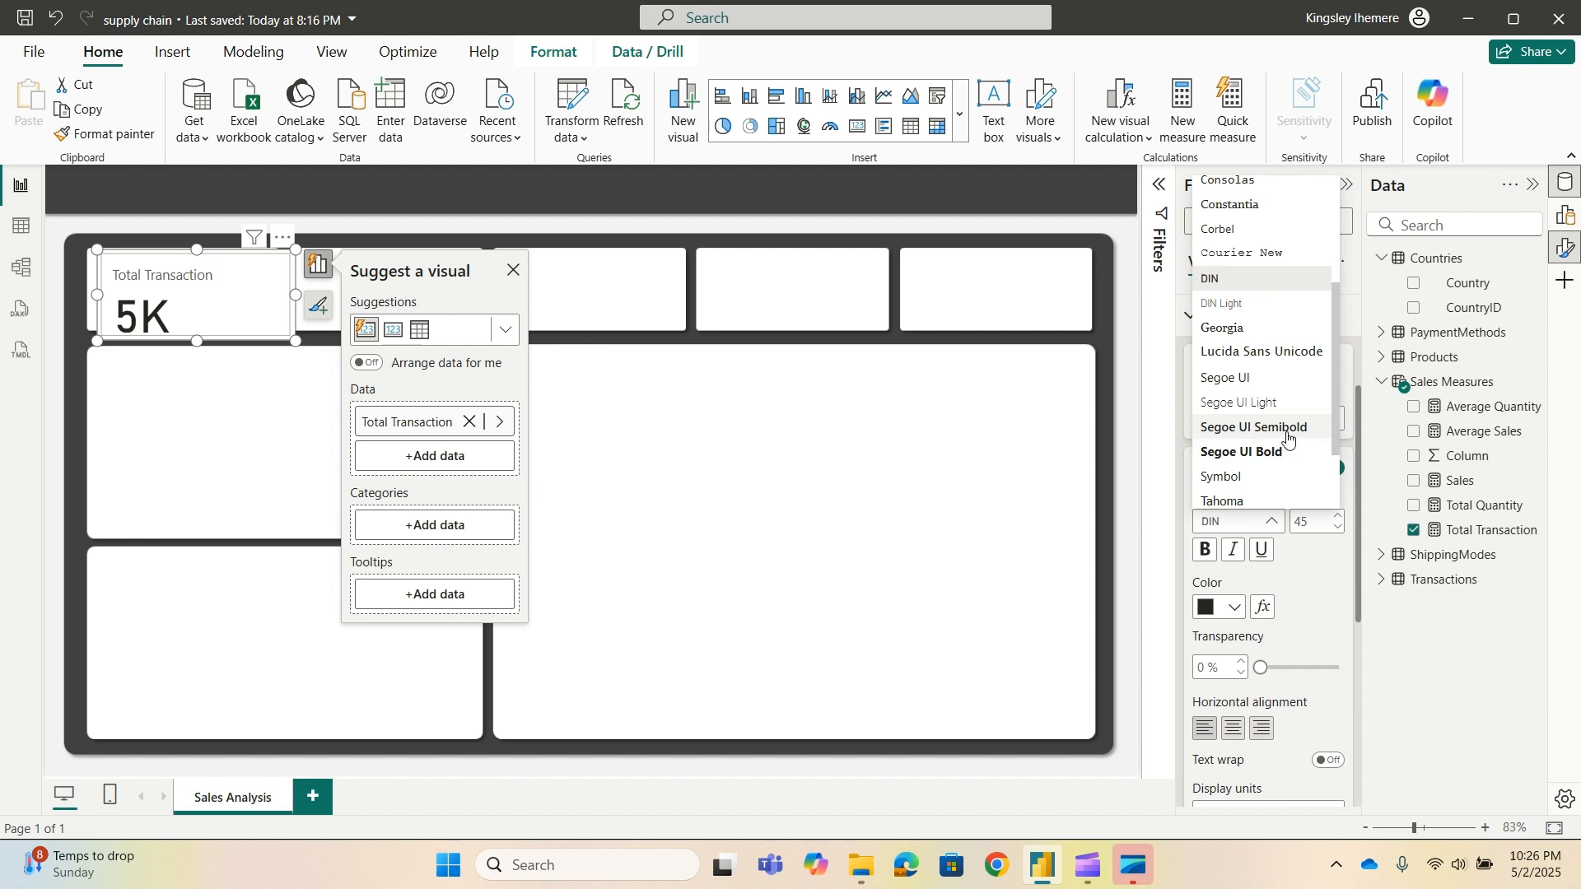
click(1288, 429)
click(1315, 524)
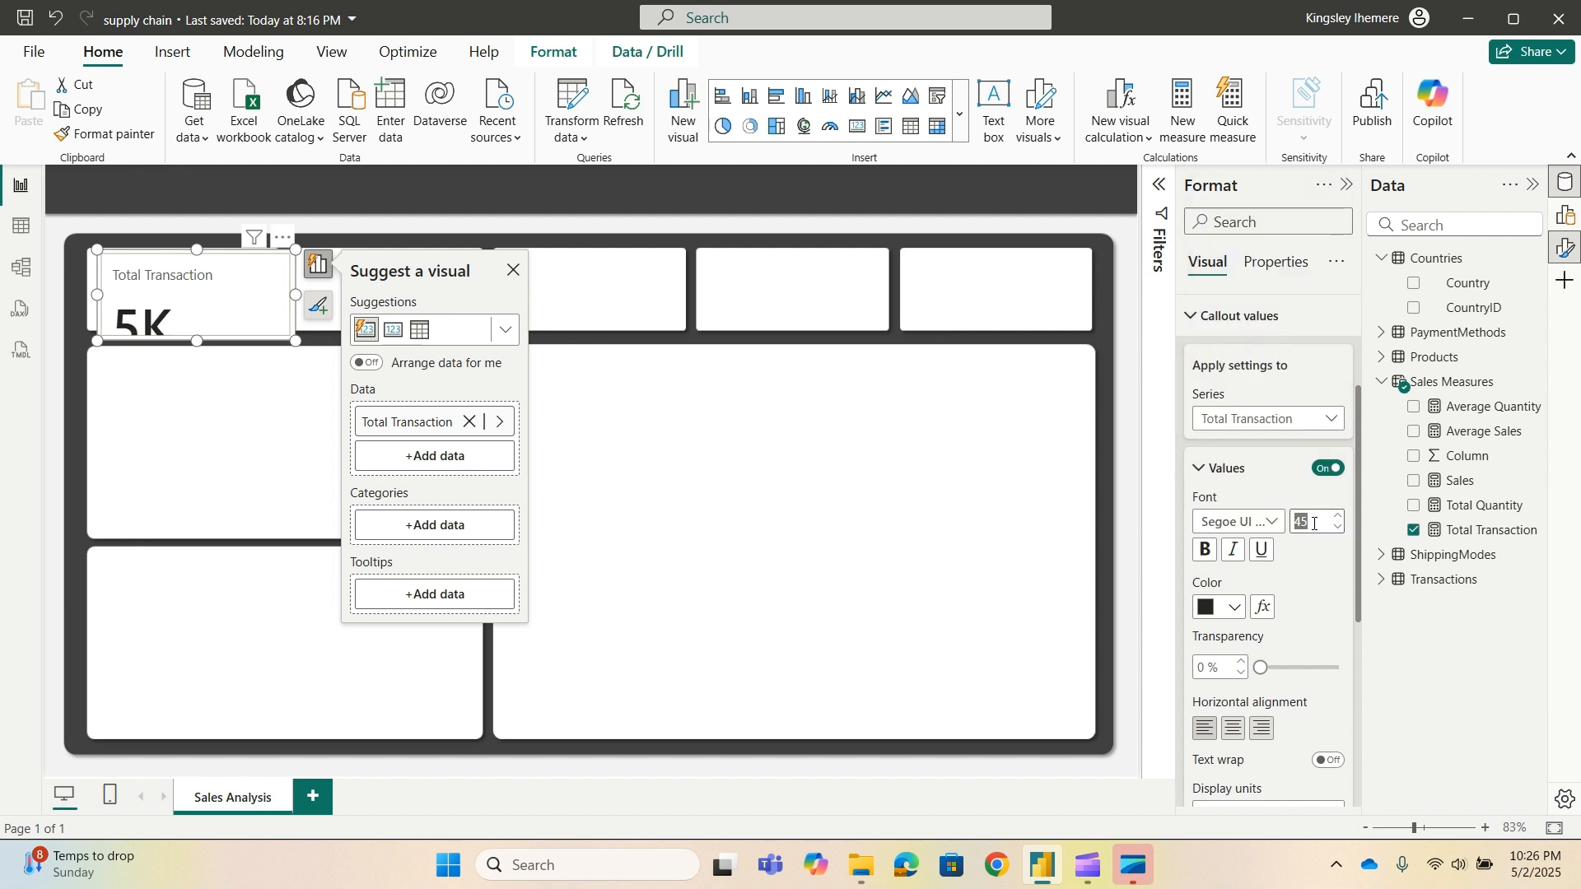
text(20)
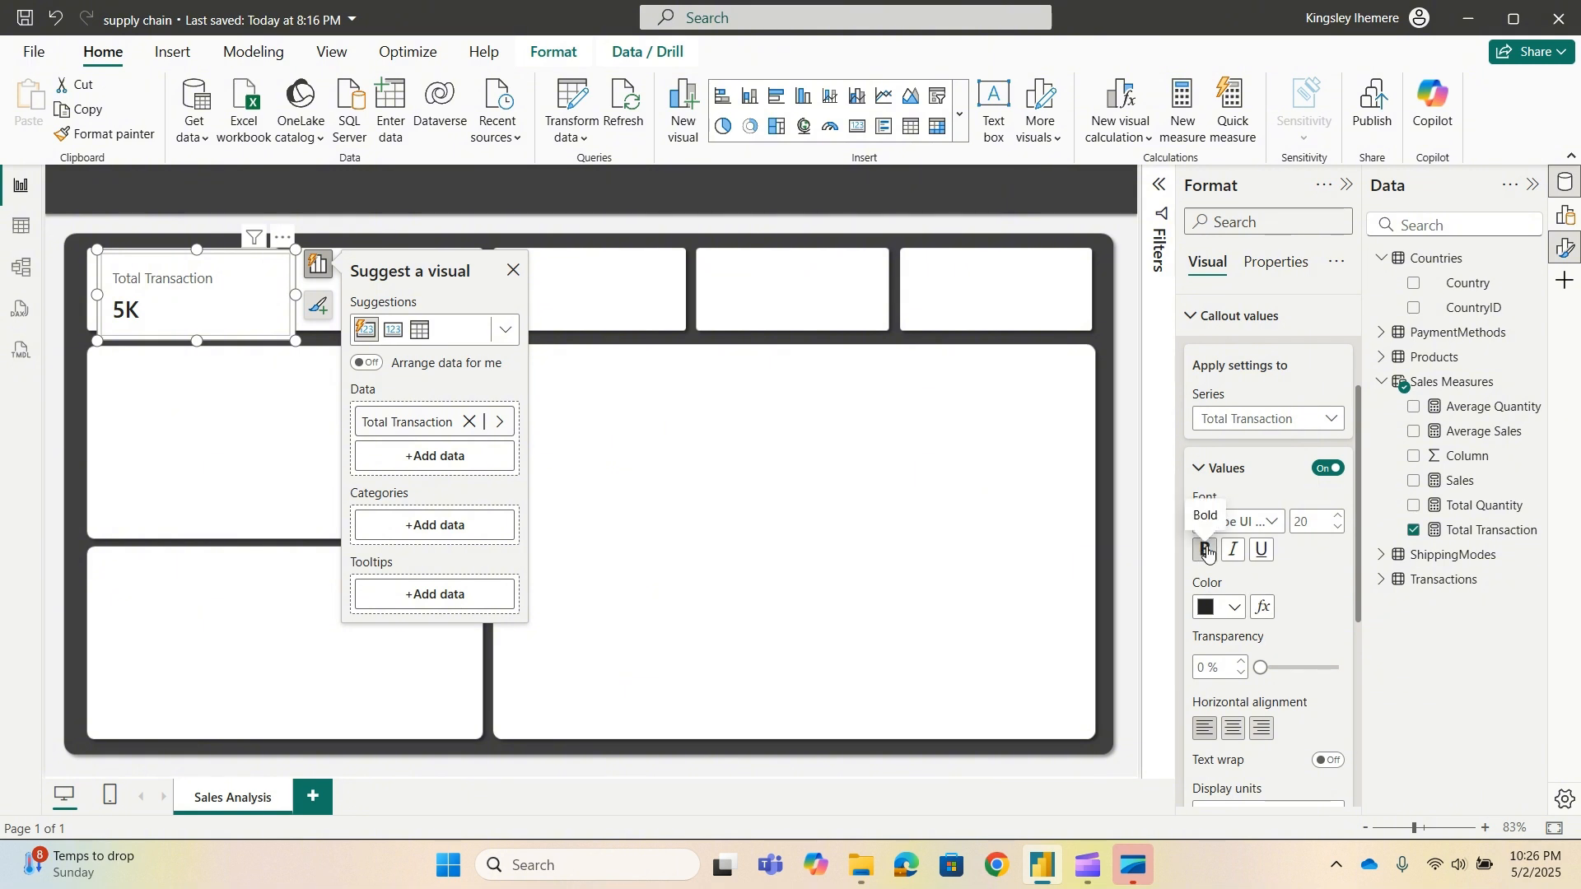
click(1205, 550)
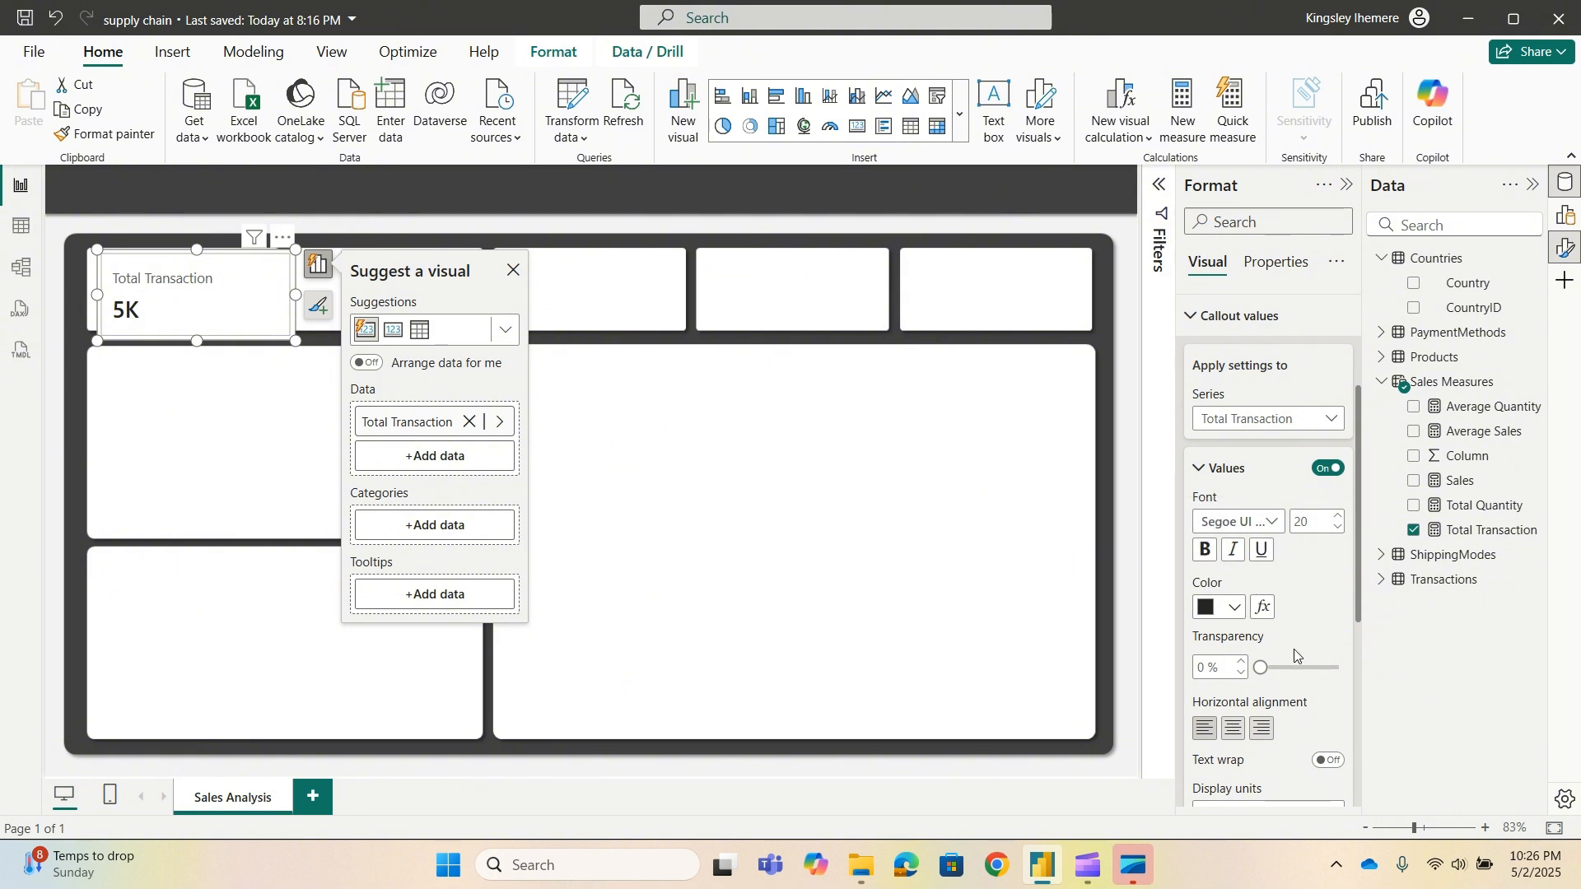
Set the callout value's colour to dark grey and its display units to None.
scroll(1295, 657, down, 3)
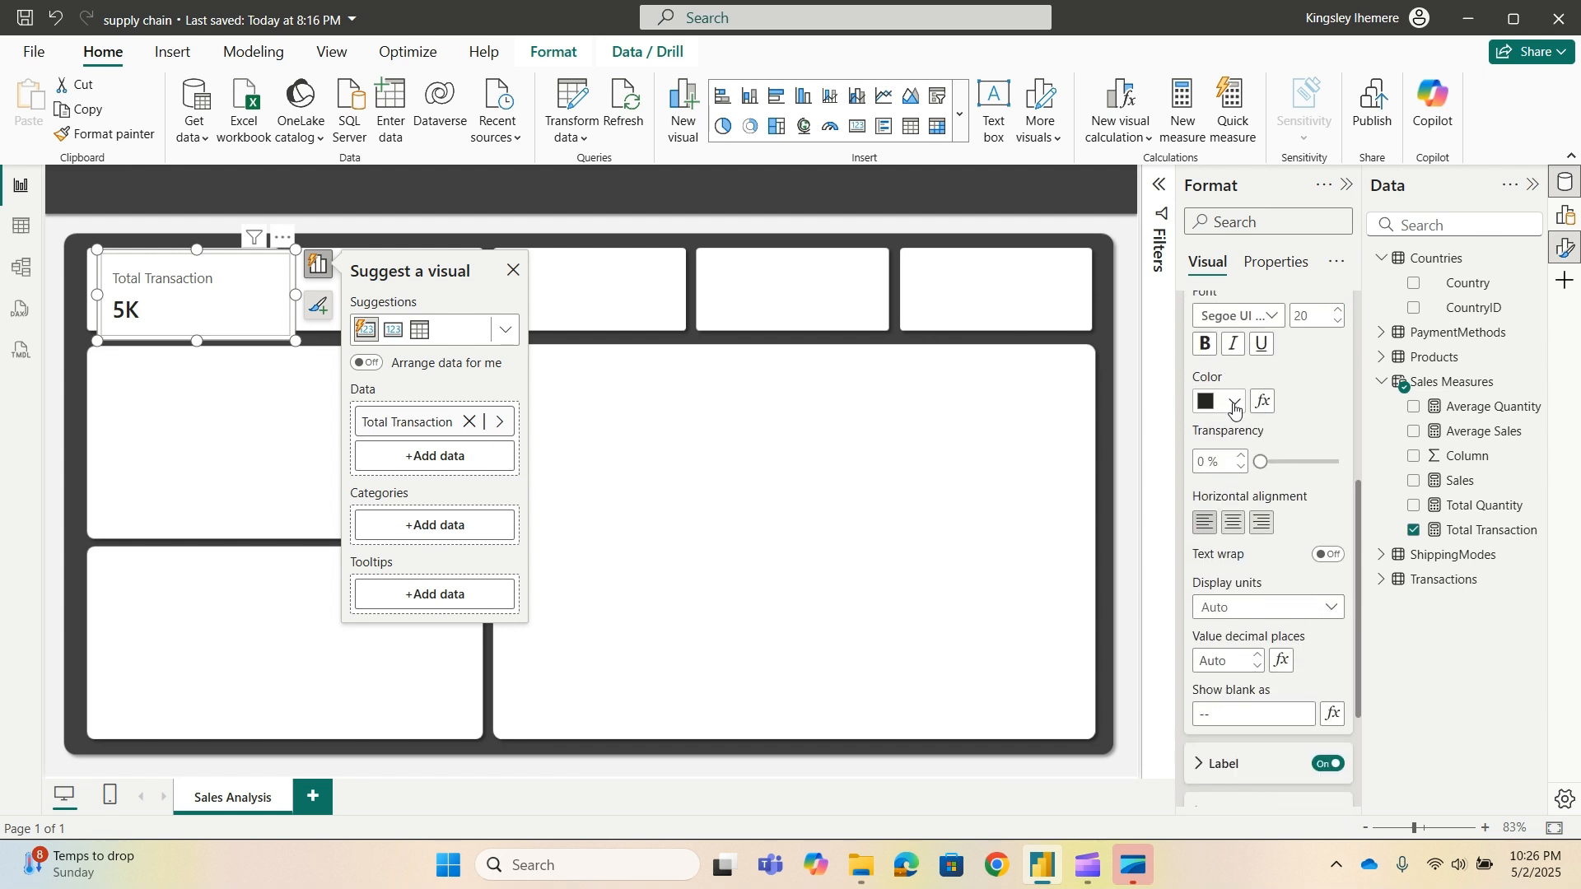
click(1235, 403)
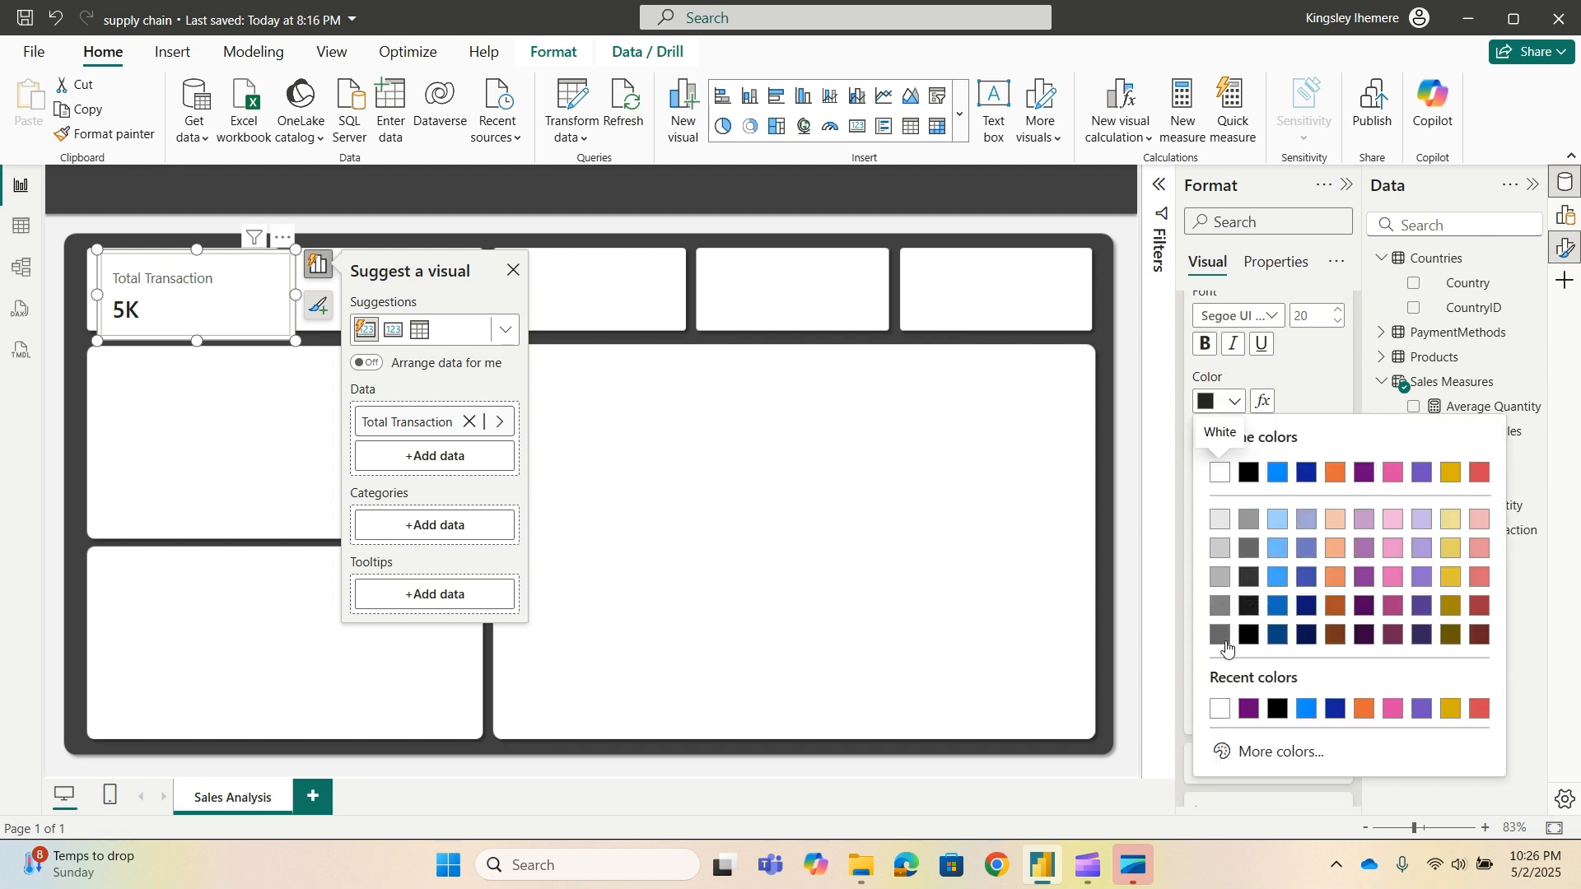
click(1251, 578)
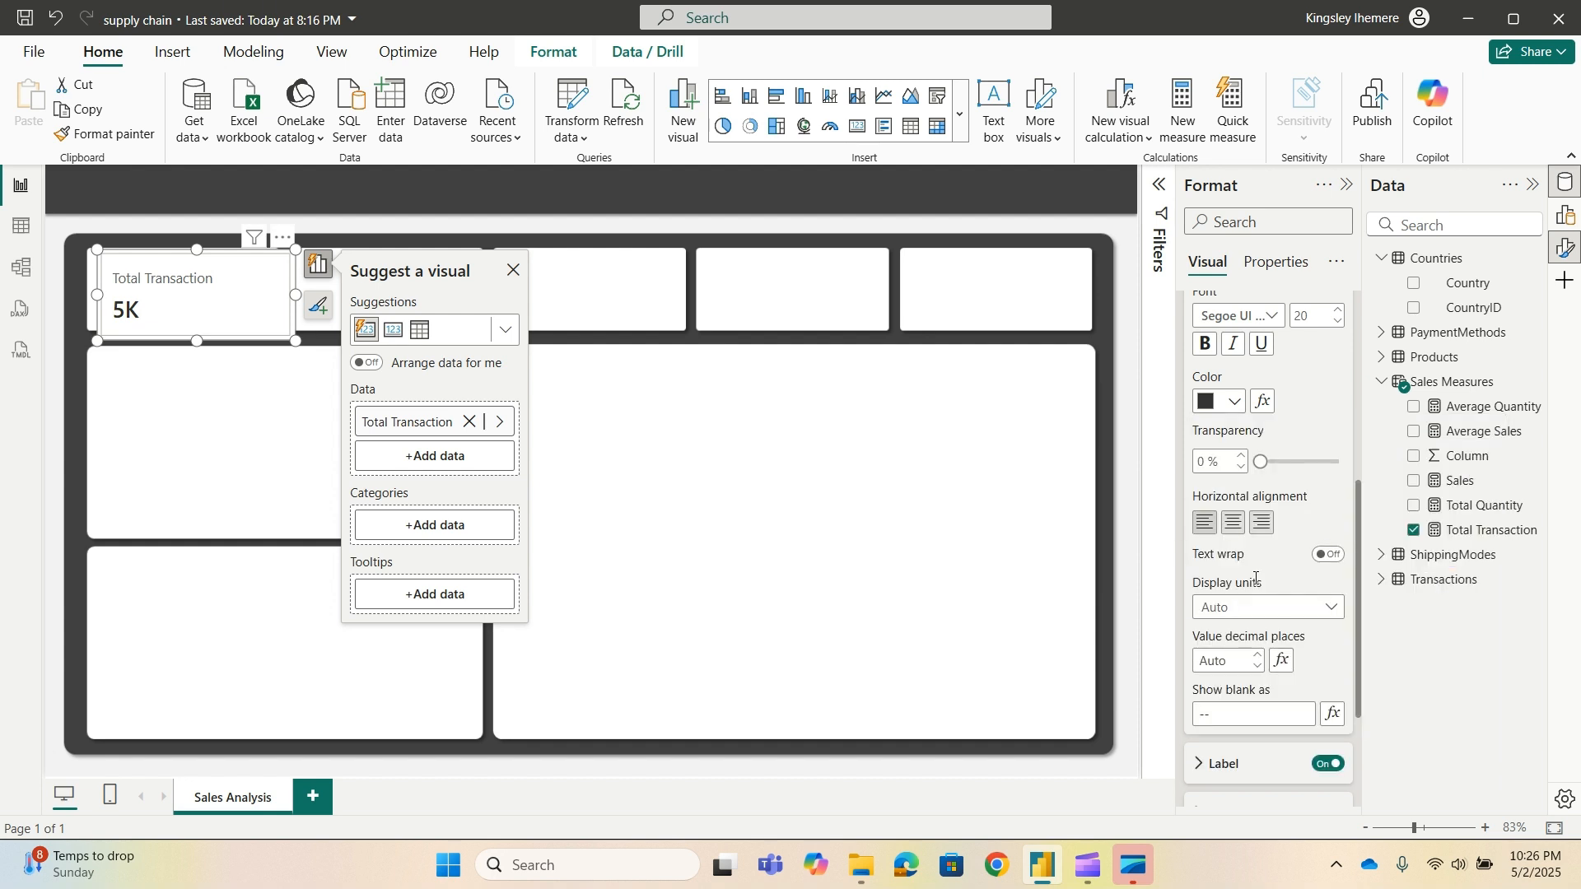
scroll(1305, 598, down, 2)
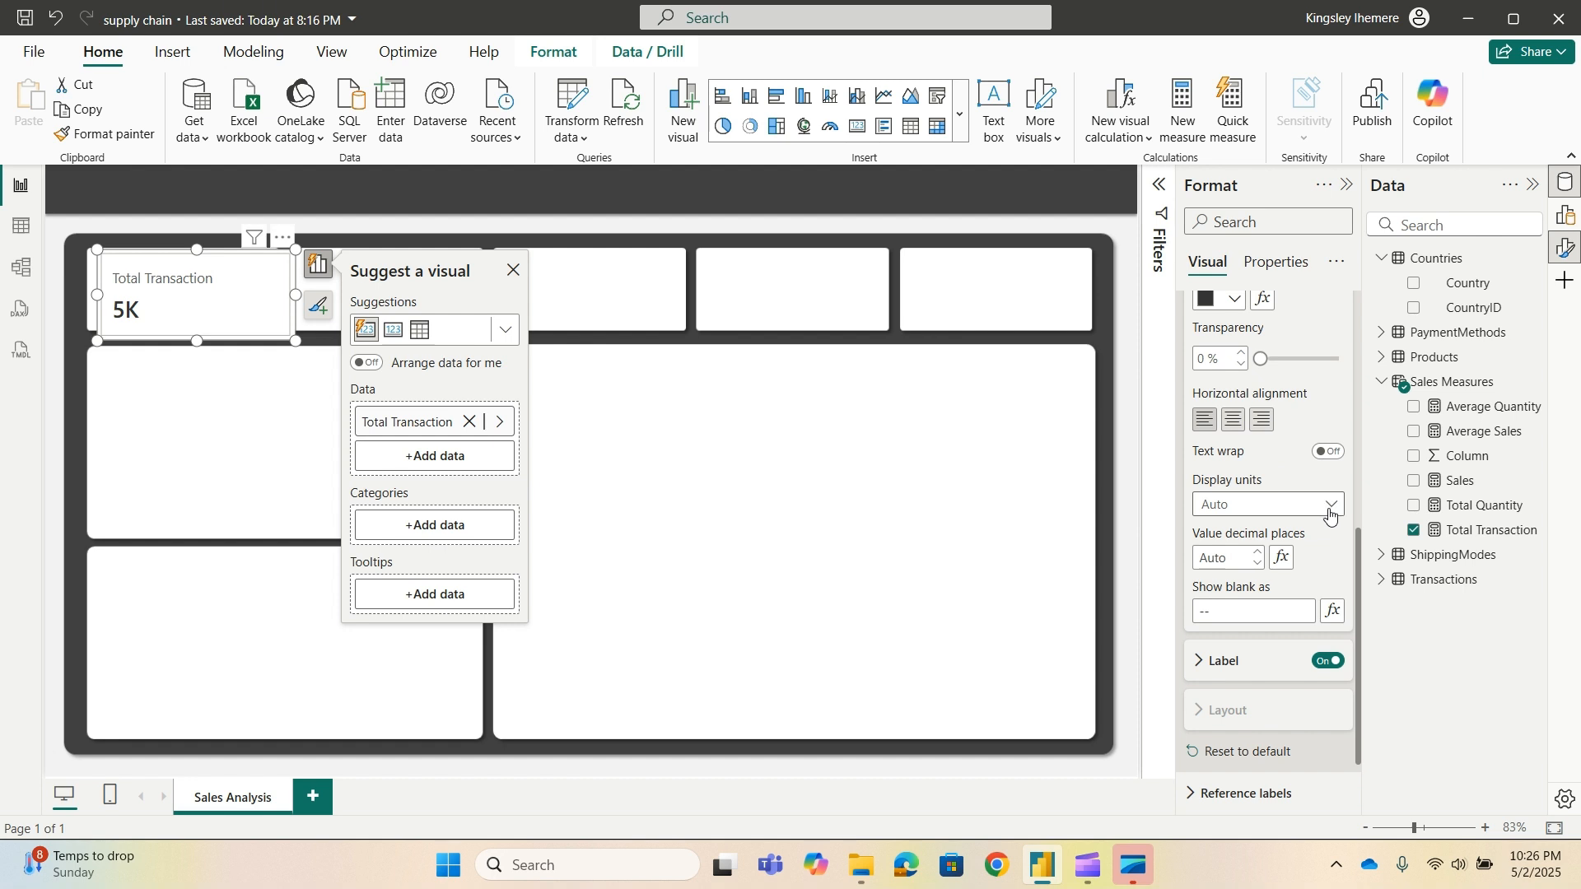
click(1330, 505)
click(1315, 553)
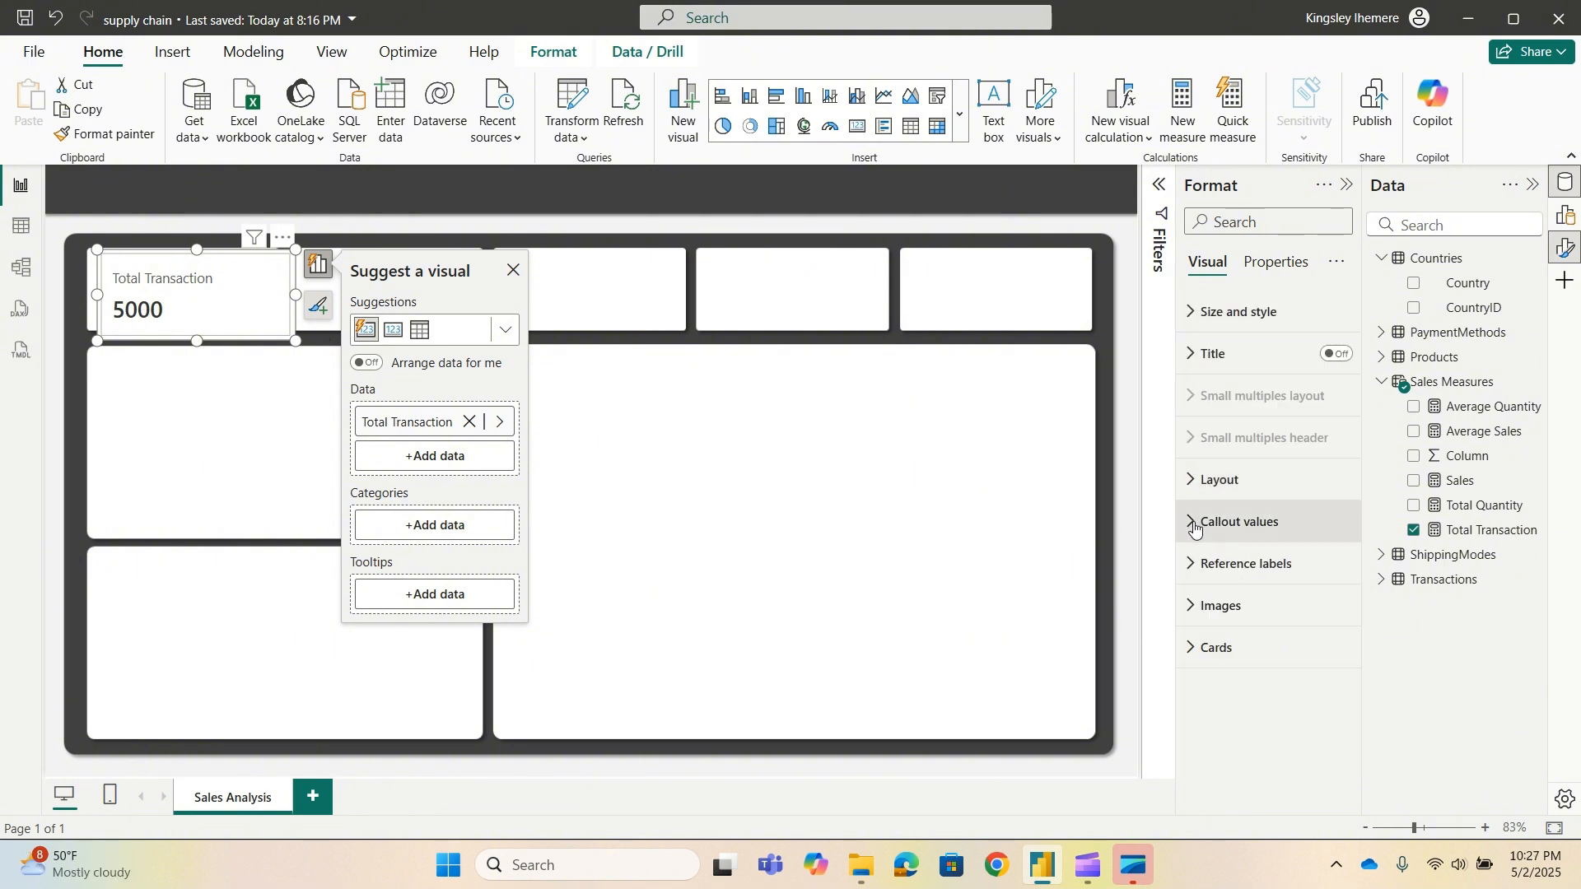
Set the Total Transaction card's callout label font to Times New Roman and make it bold.
click(1221, 514)
scroll(1221, 514, down, 7)
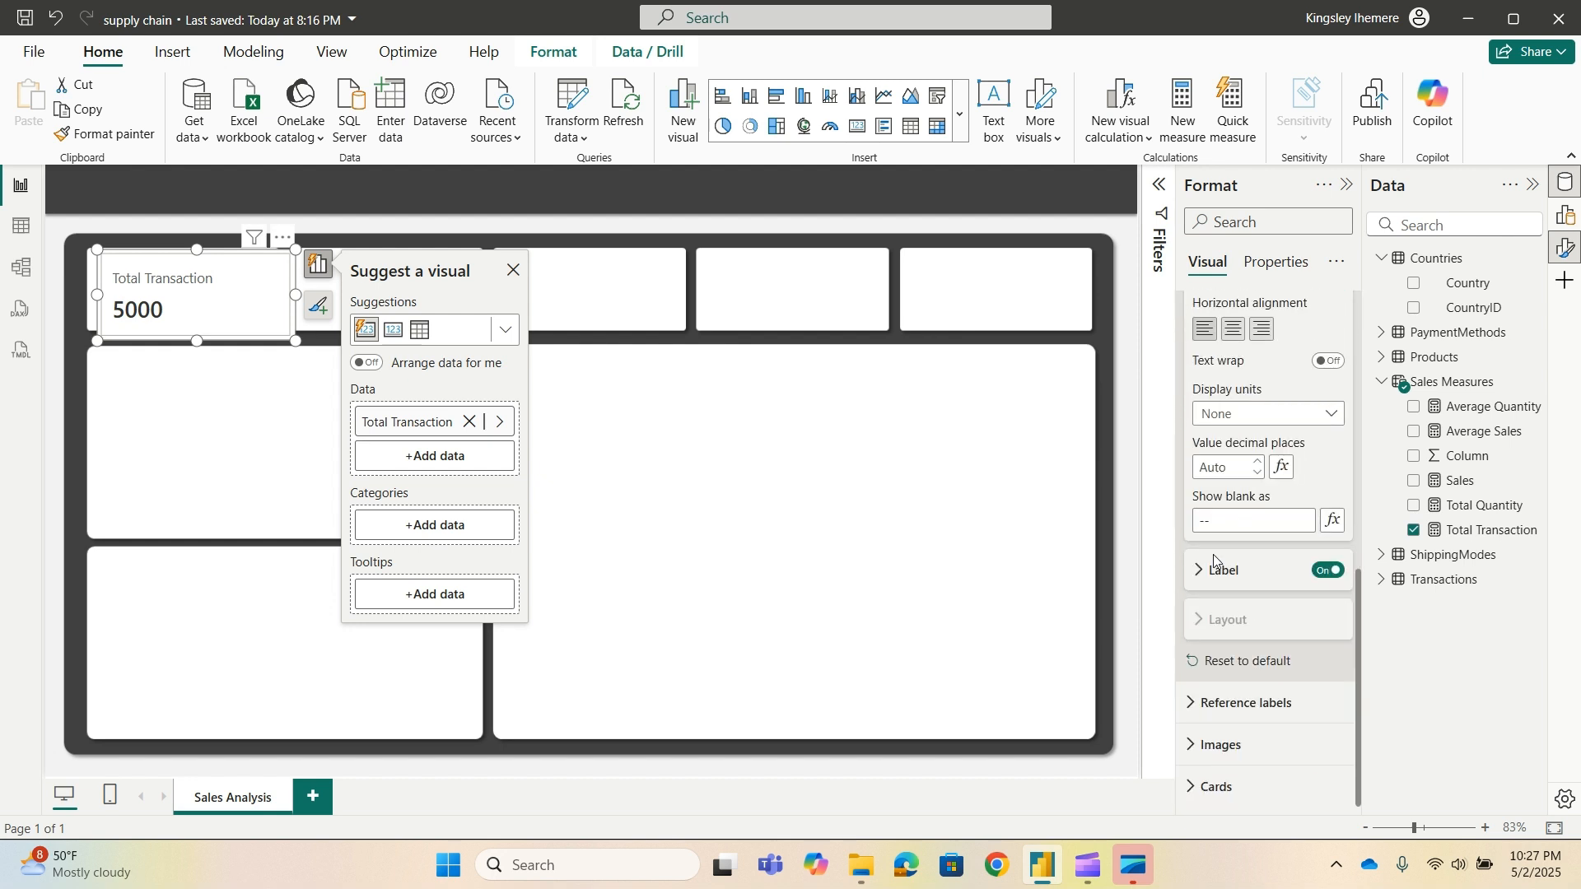
click(1202, 576)
scroll(1247, 586, down, 3)
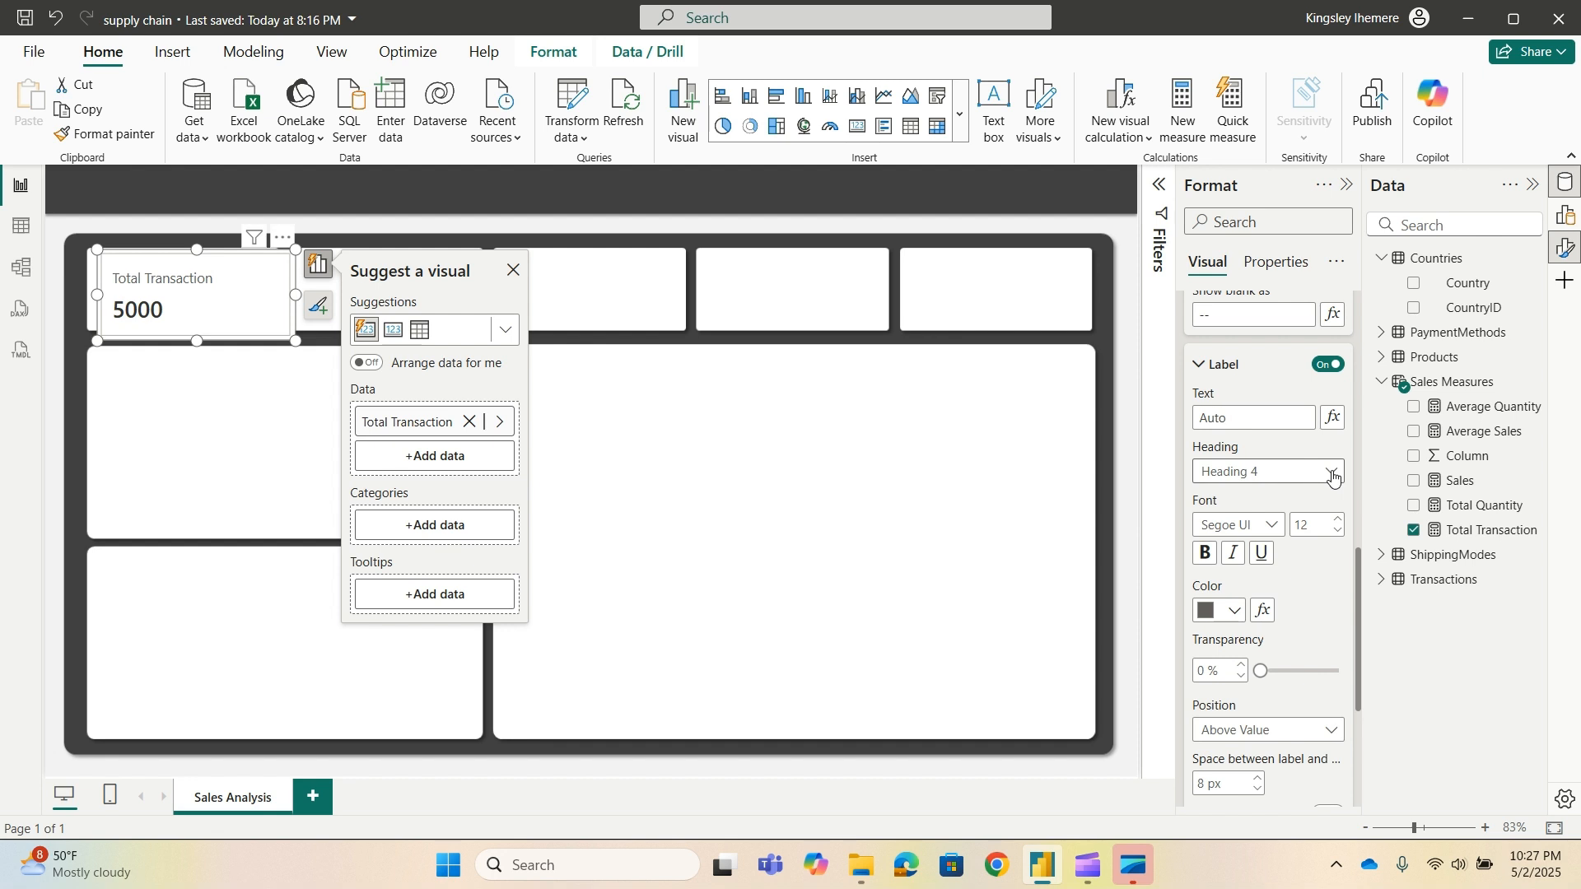
click(1259, 524)
click(1272, 424)
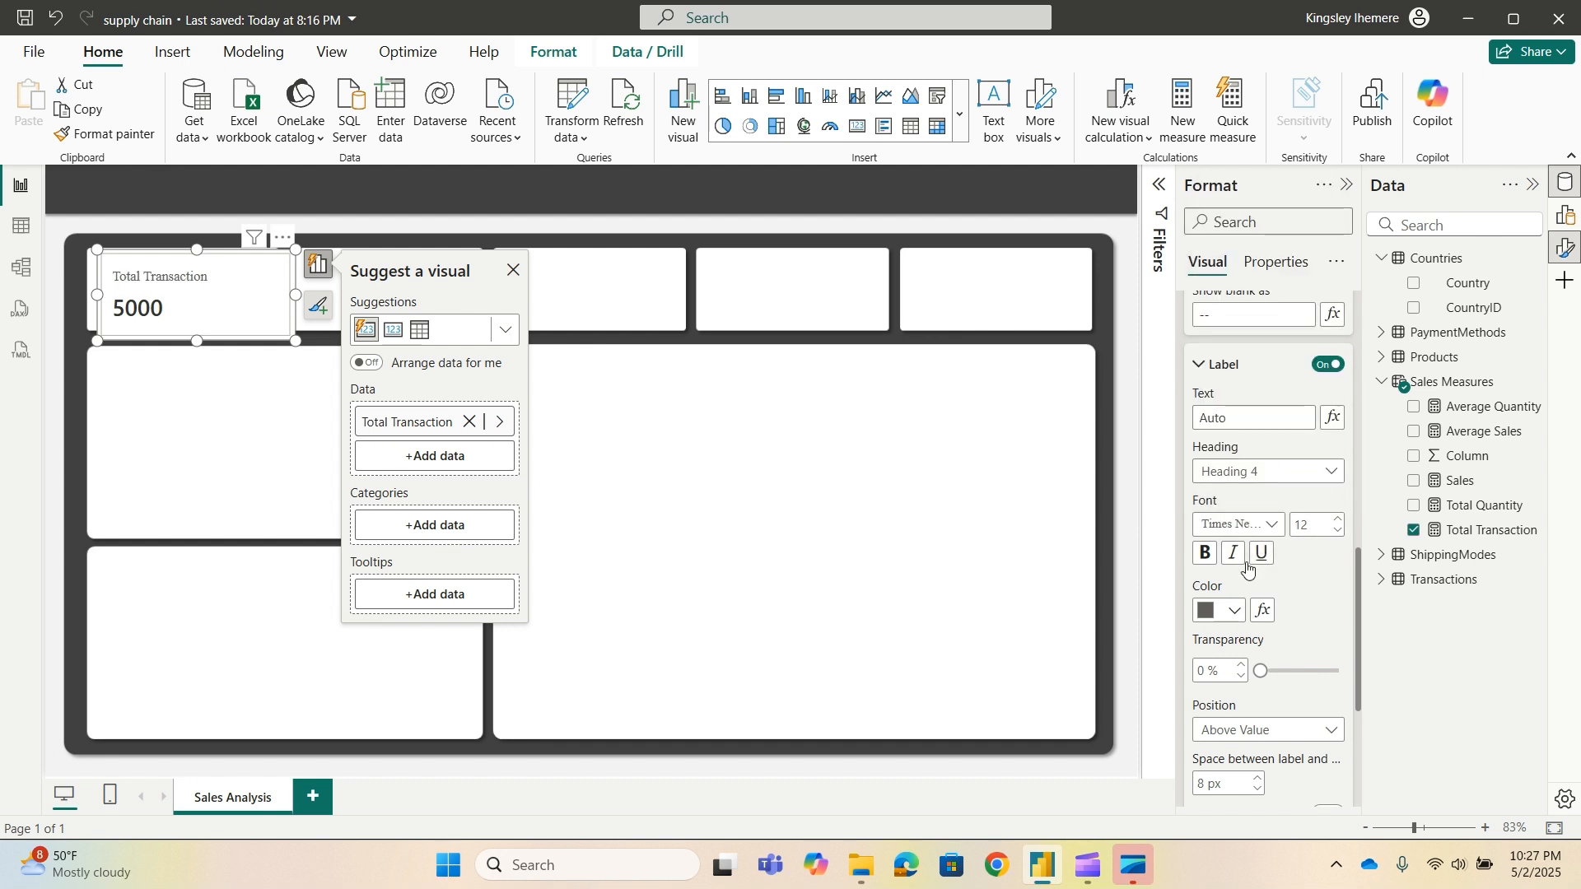
click(1210, 560)
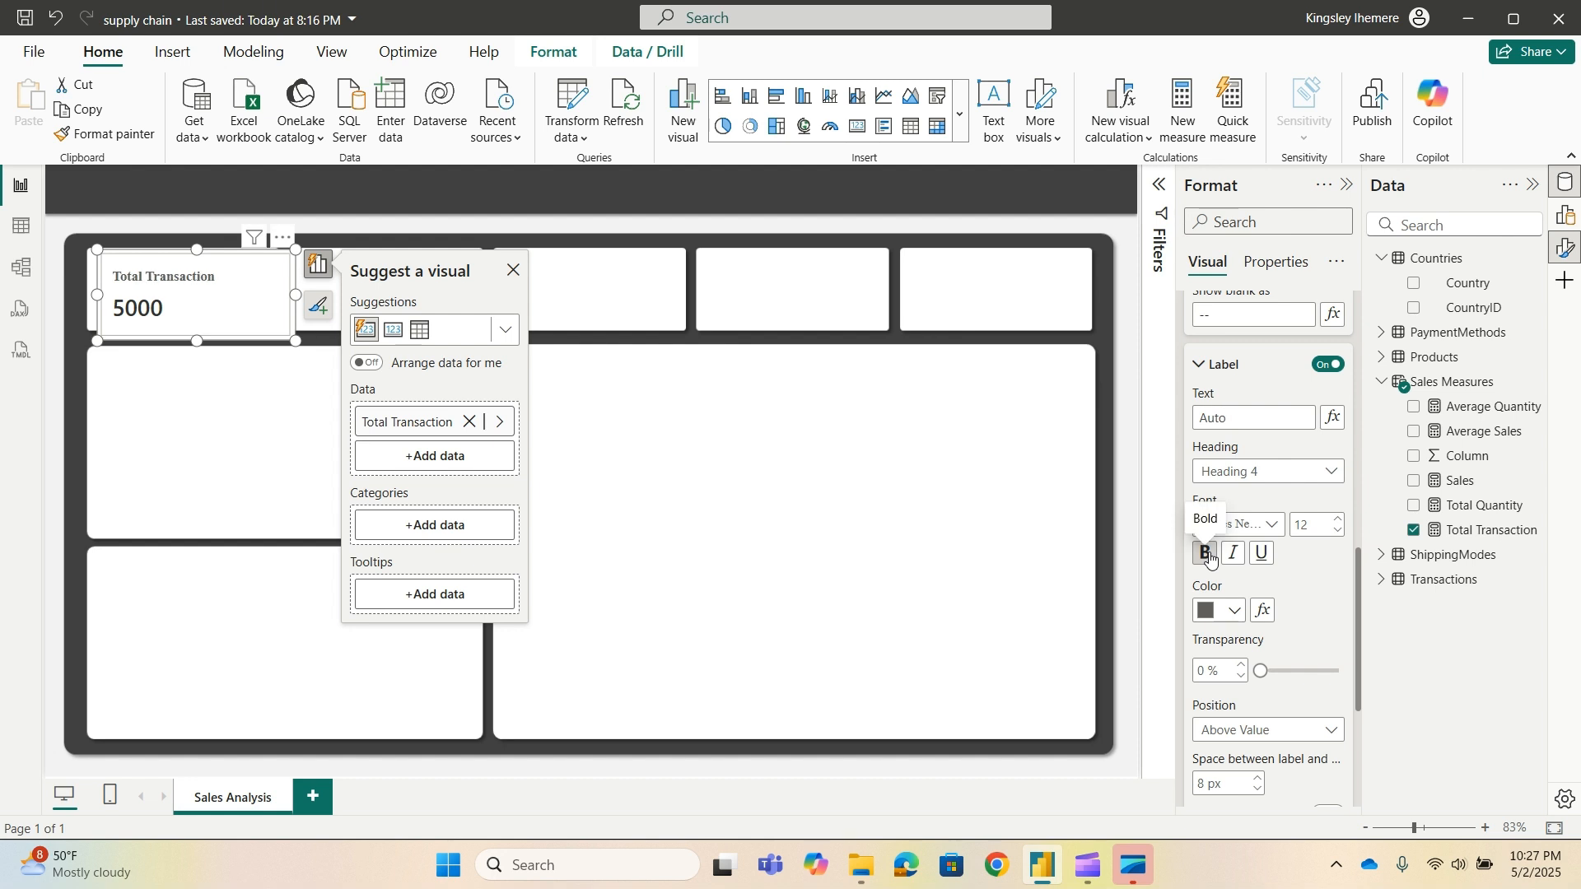
Colour the callout label with a darker shade of white from the theme colours, giving grey text.
click(1227, 611)
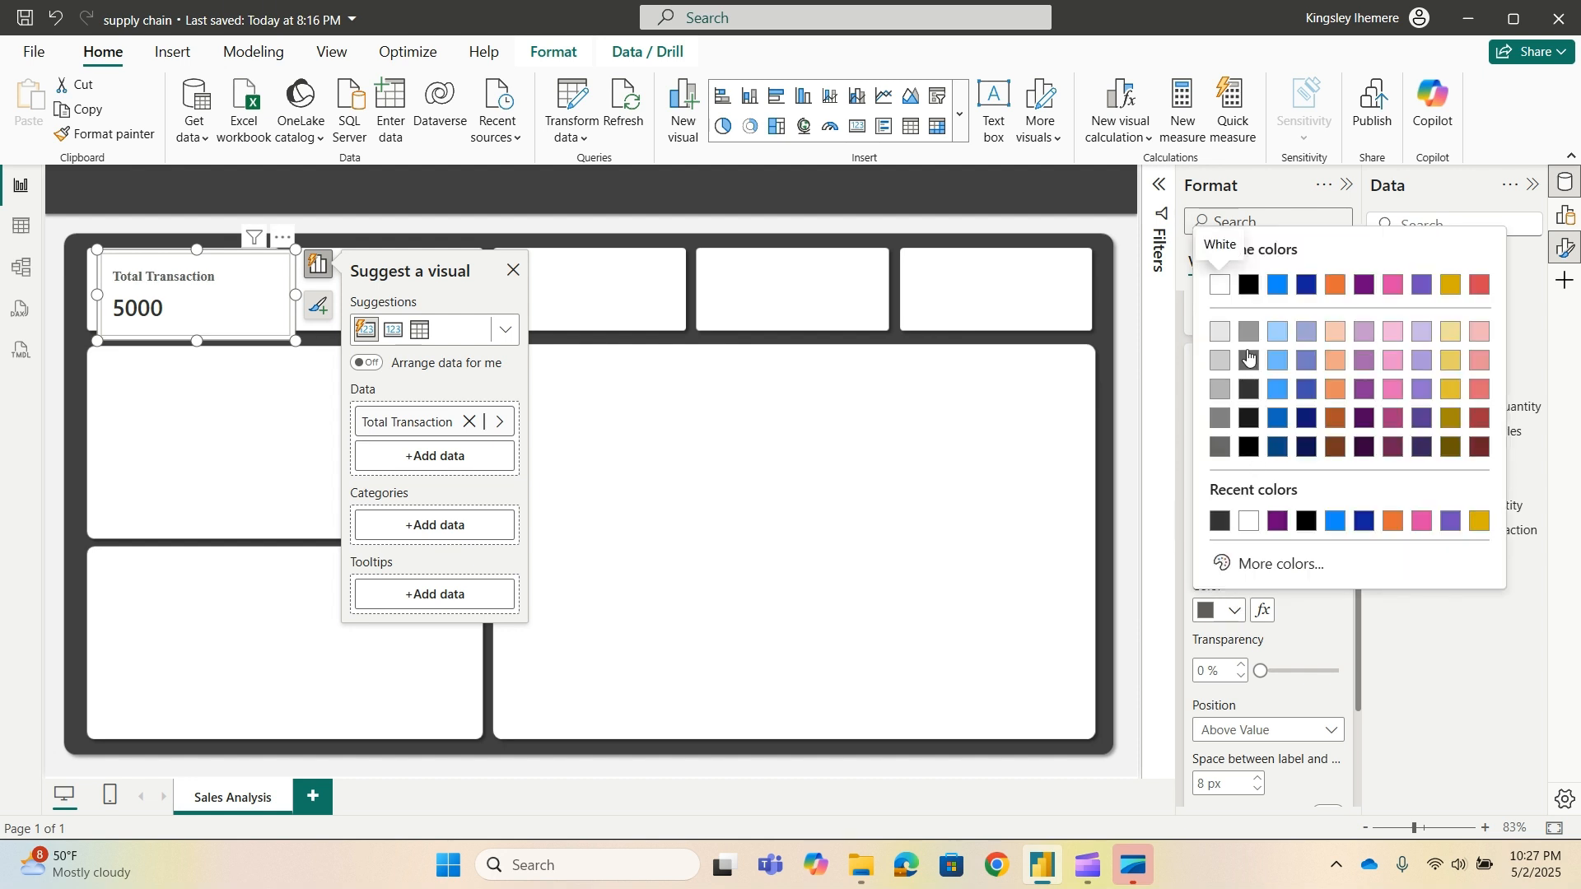
click(1218, 452)
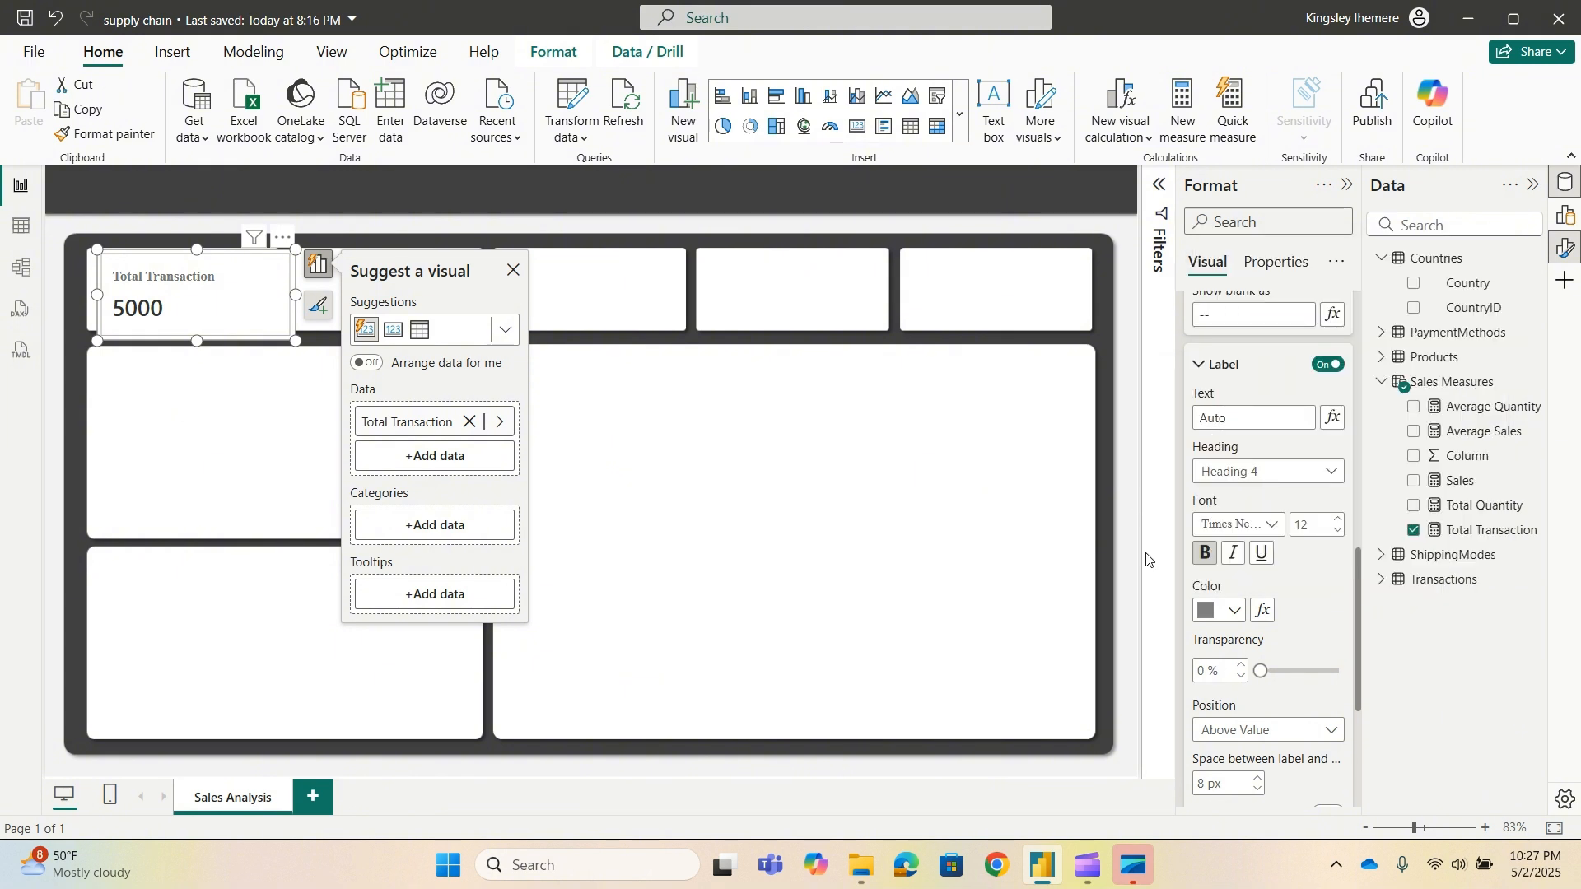
scroll(1314, 560, up, 4)
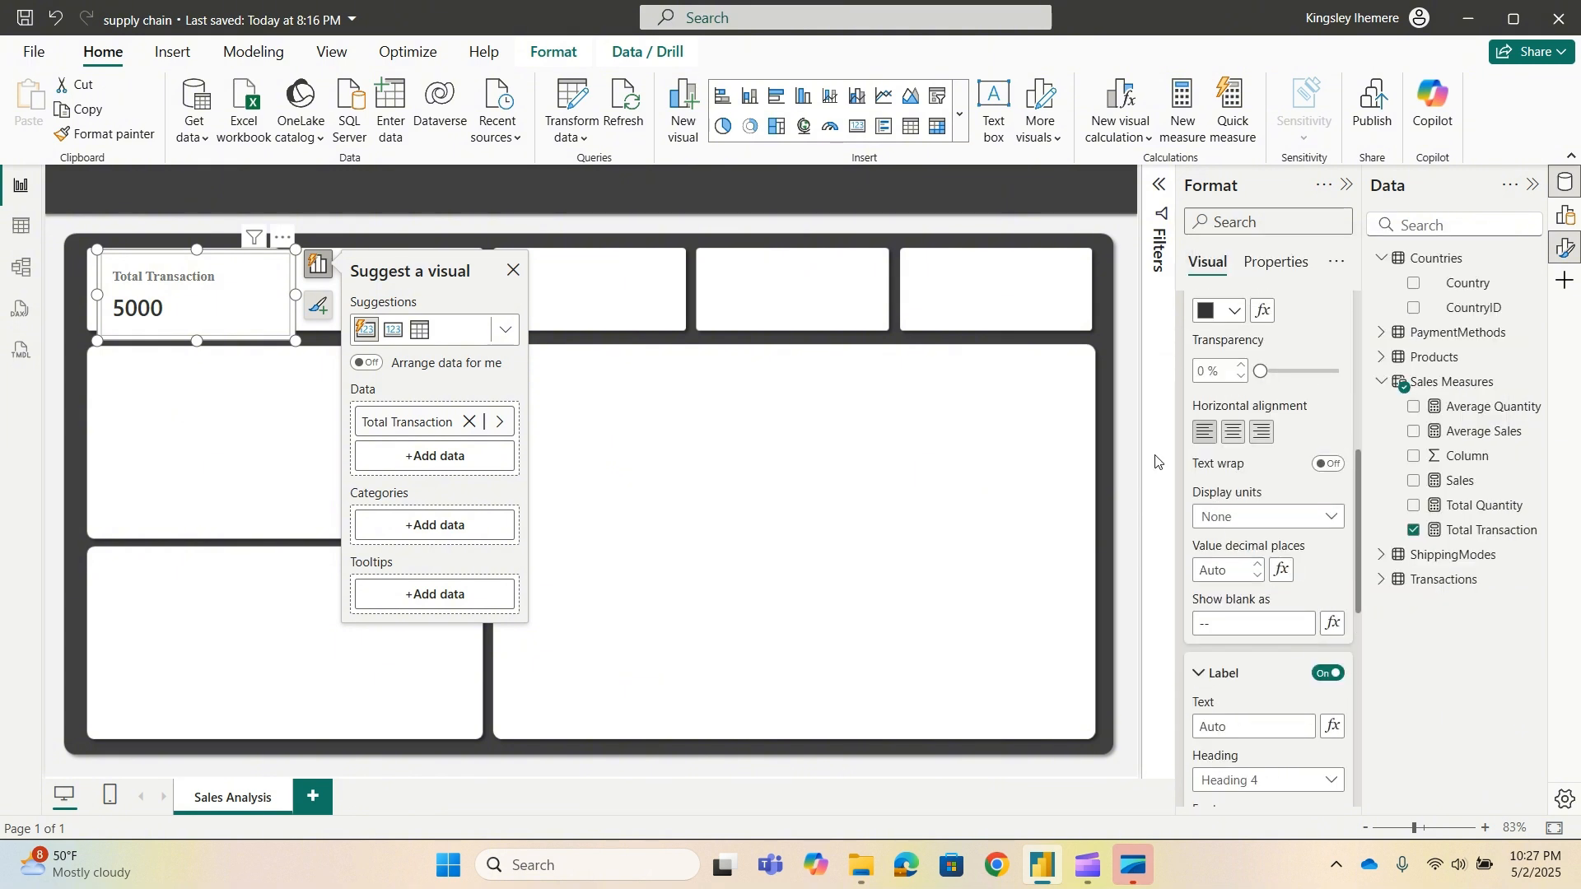
scroll(1202, 412, up, 2)
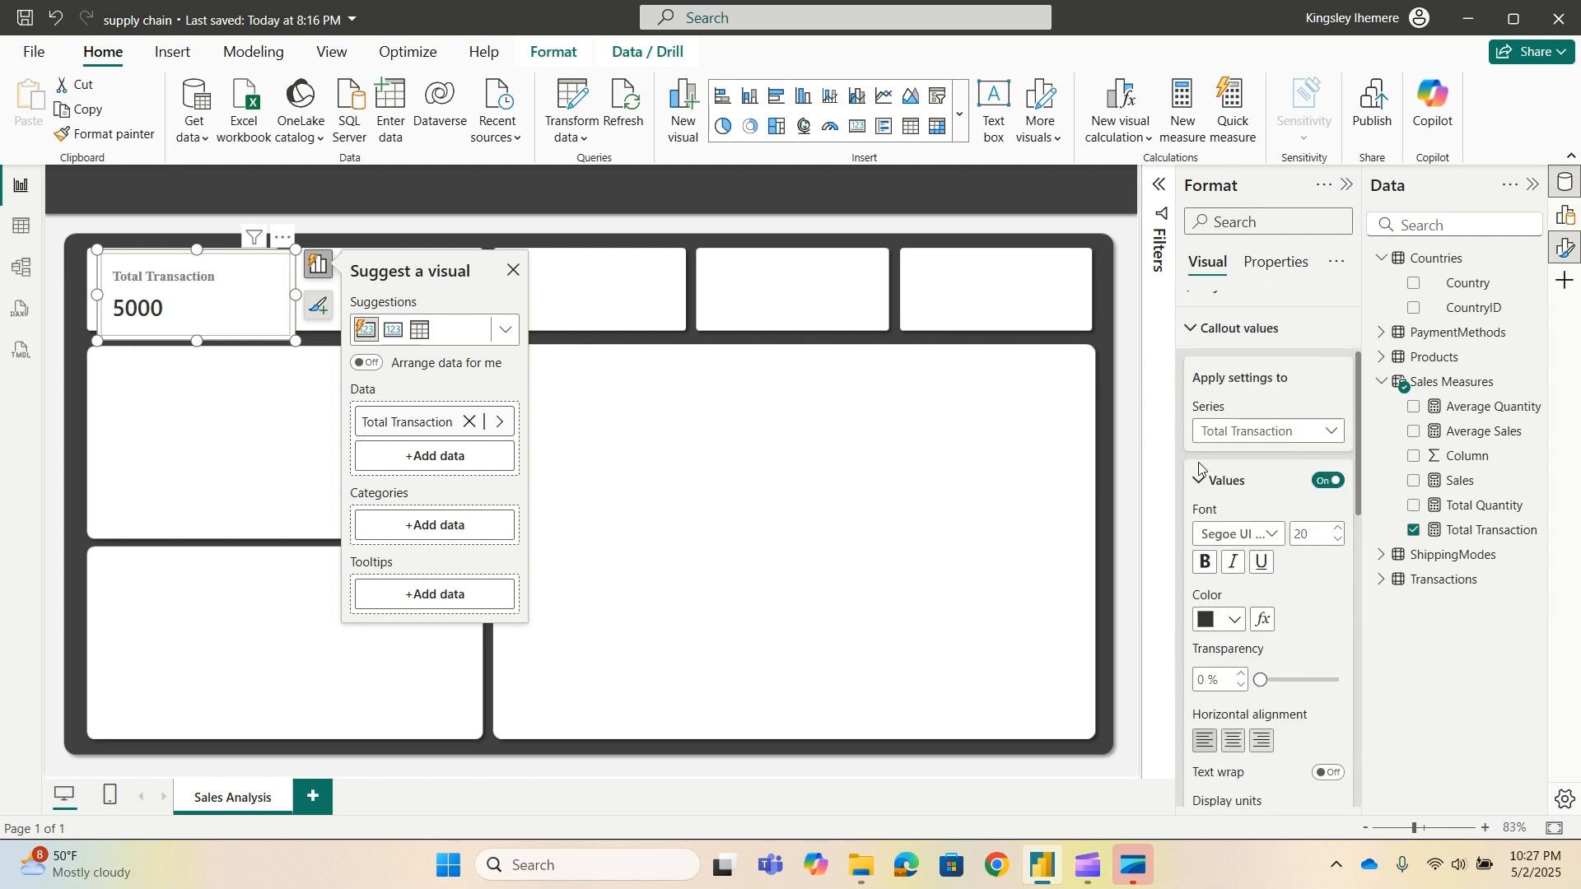
click(1200, 333)
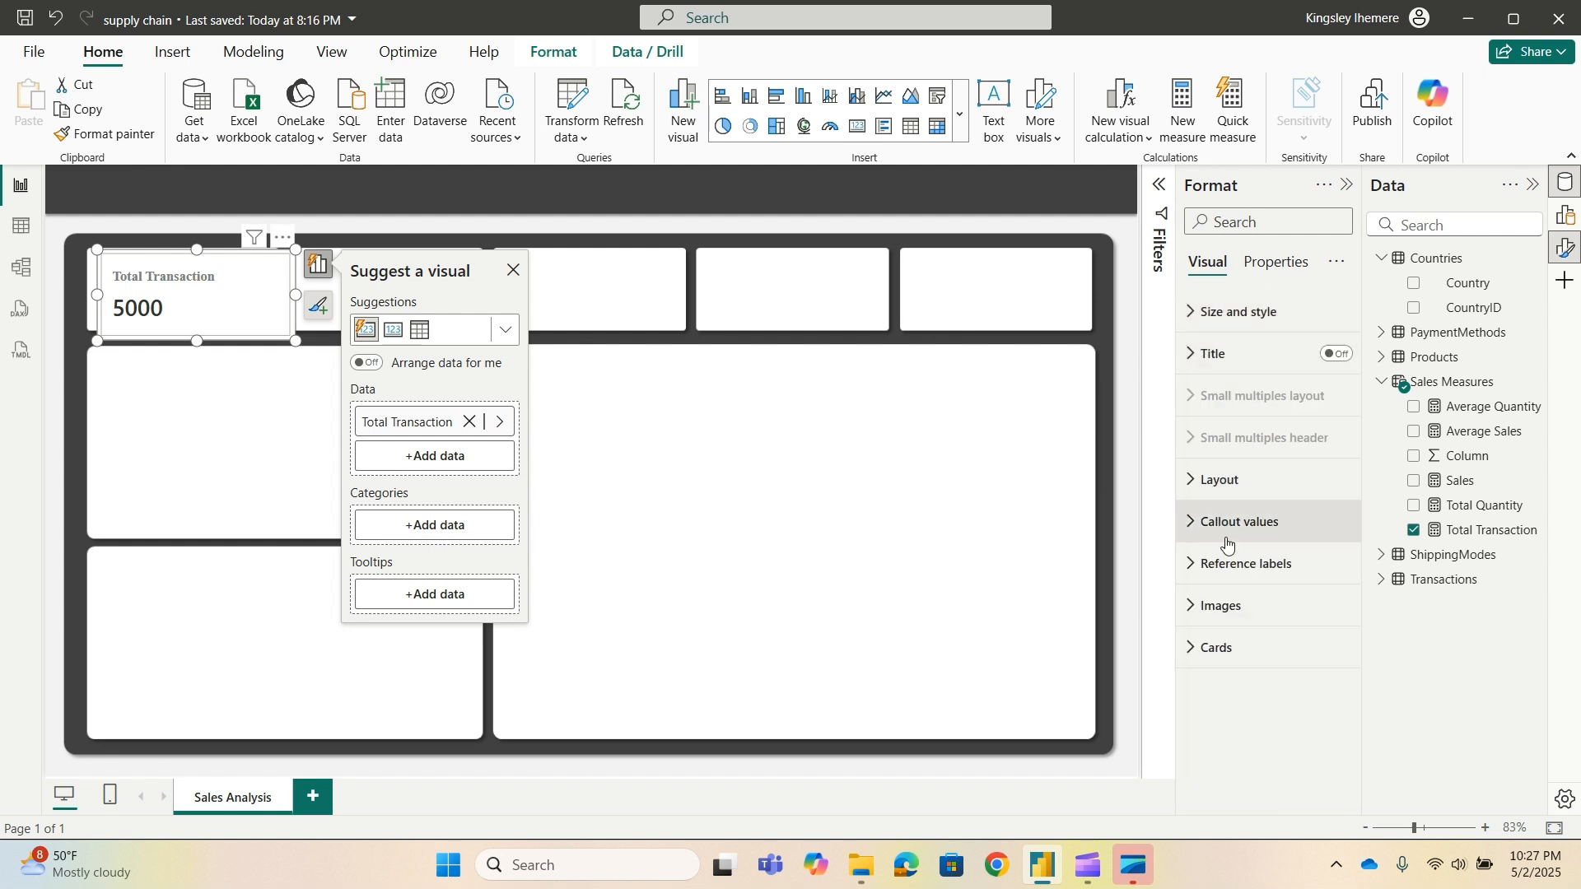
Apply the card shape and background settings to the Total Transaction series.
click(1192, 648)
scroll(1251, 568, down, 3)
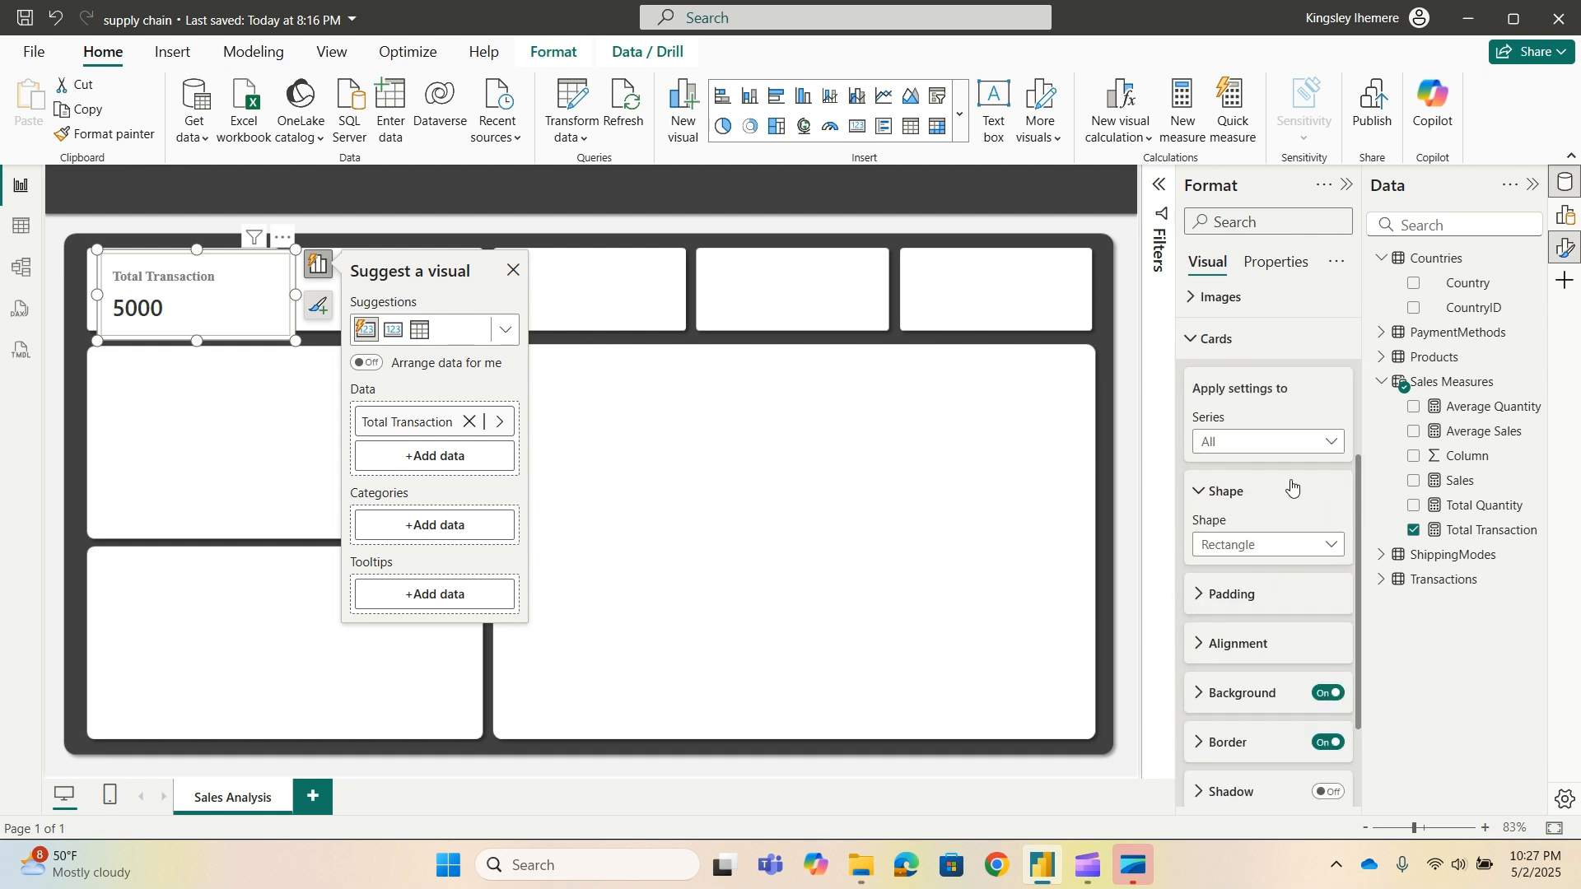
click(1335, 451)
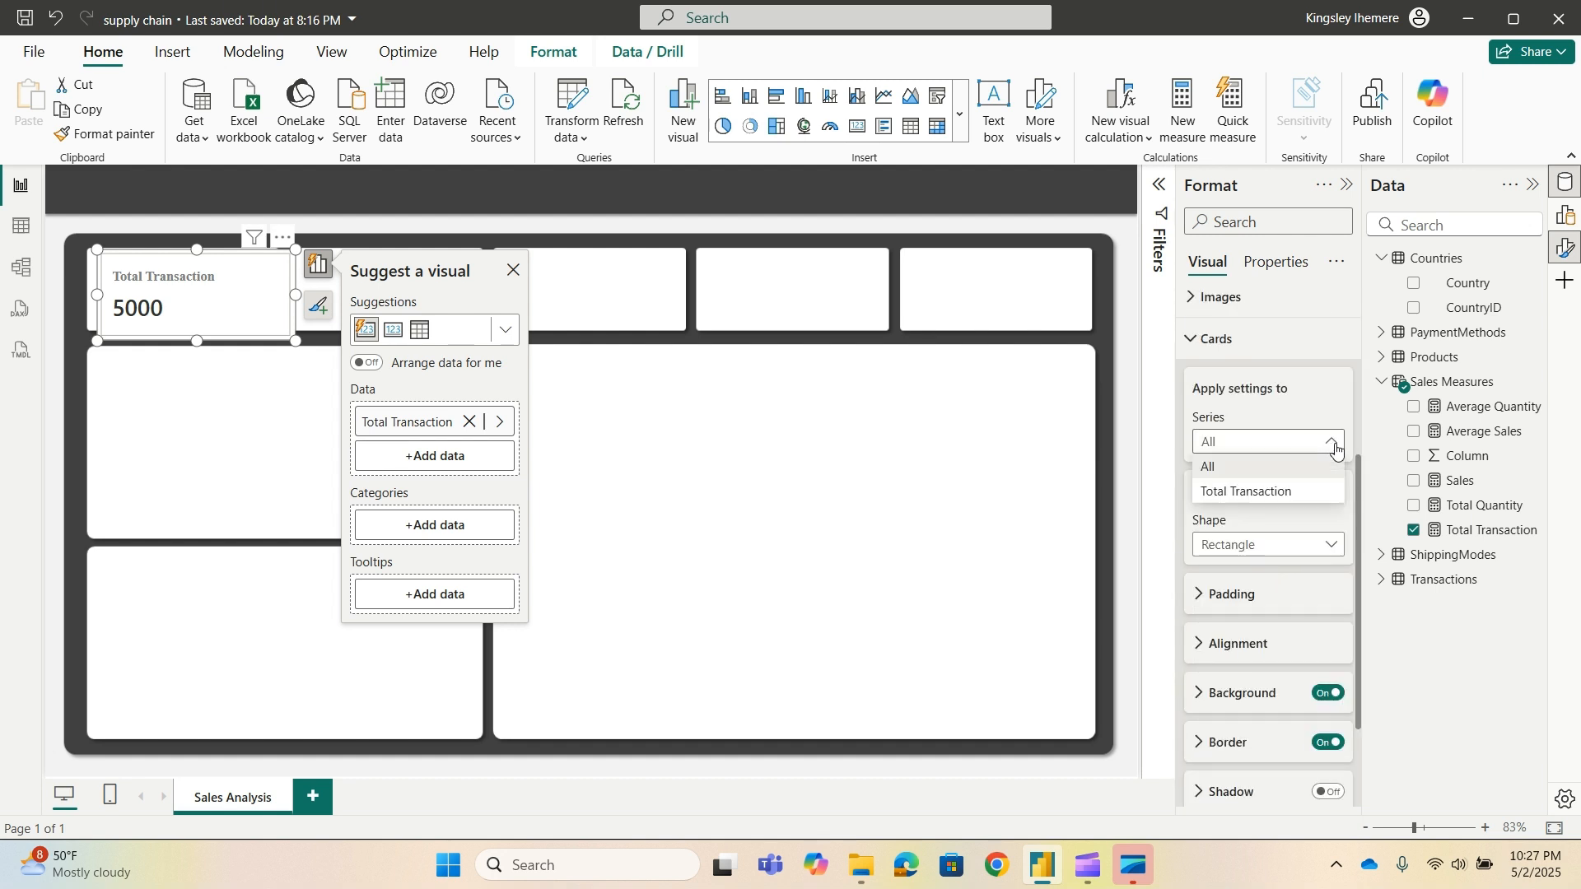
click(1272, 491)
Give the Total Transaction card a custom pale blue-grey background colour, trying a pale green shade first.
scroll(1284, 505, down, 3)
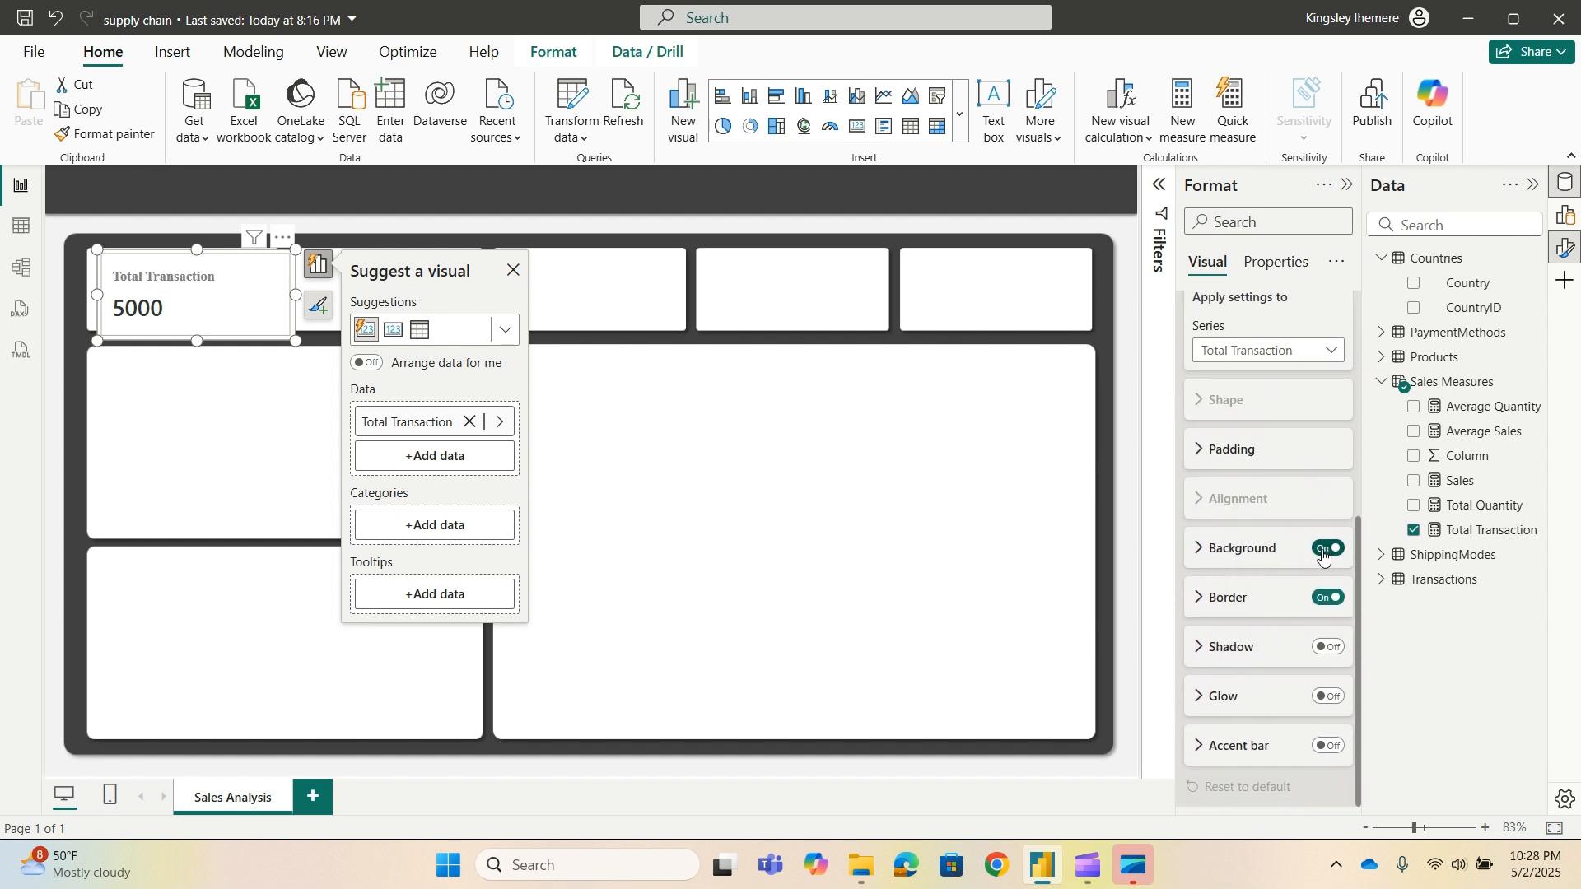
click(1200, 549)
scroll(1268, 568, down, 3)
click(1234, 396)
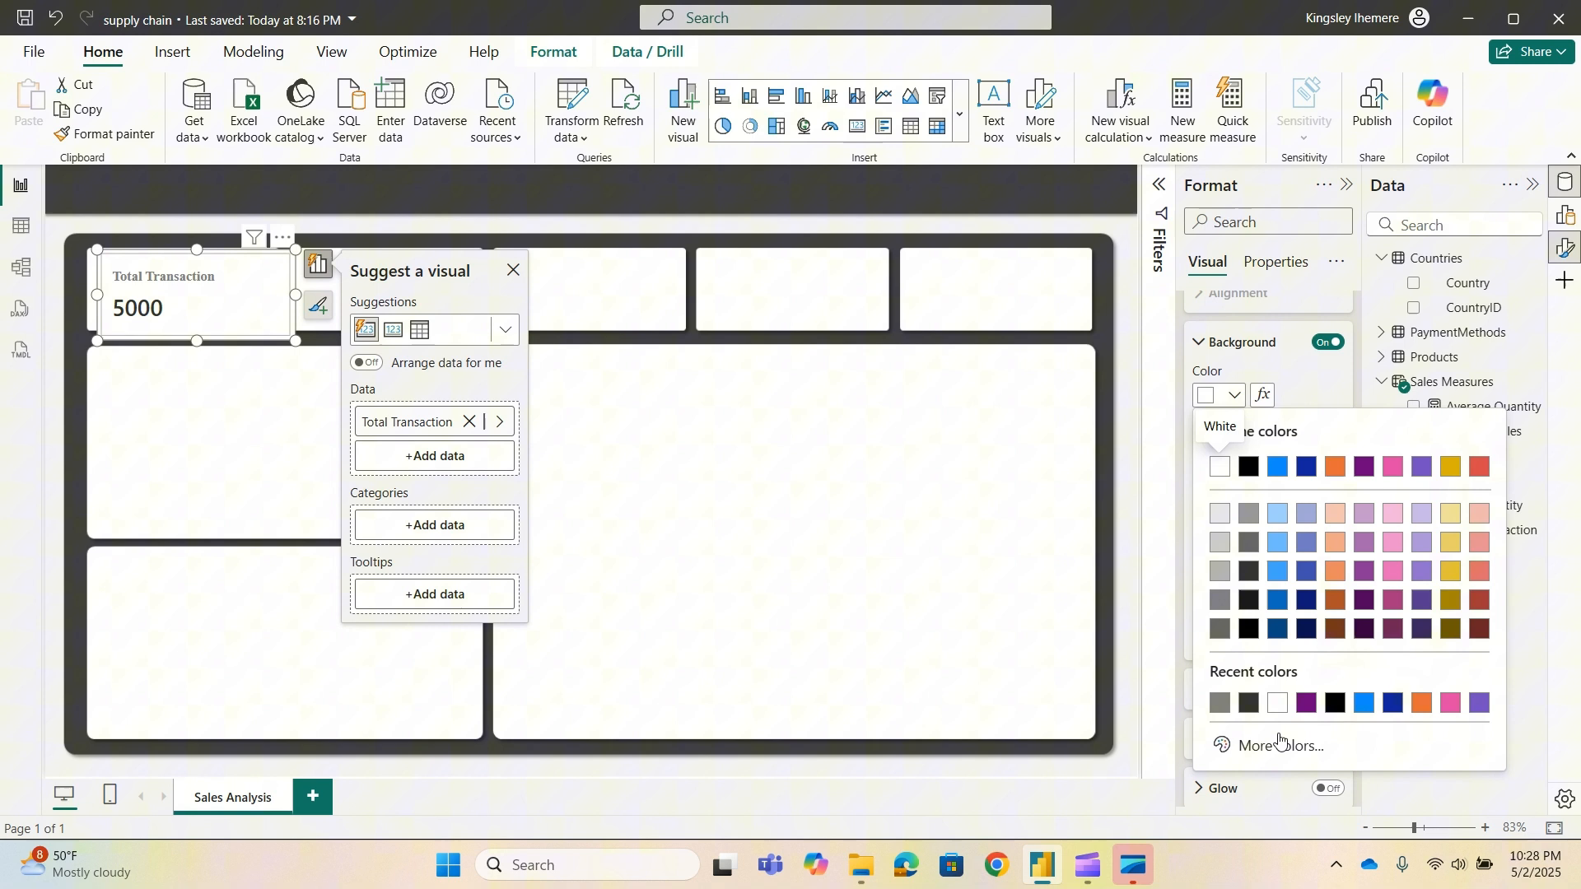
click(1279, 739)
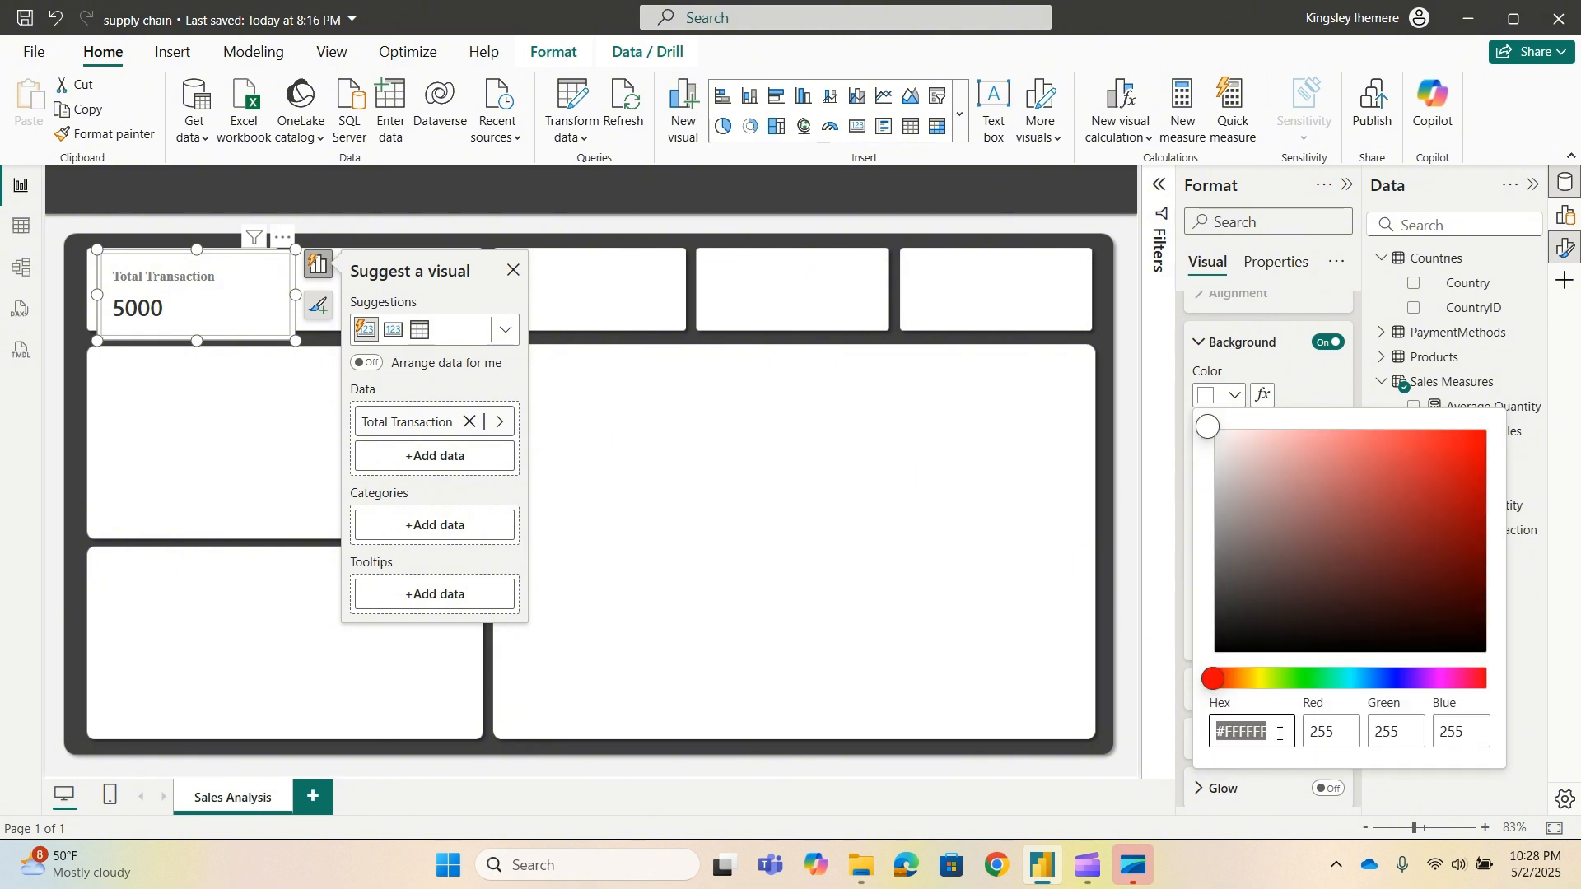
click(1279, 678)
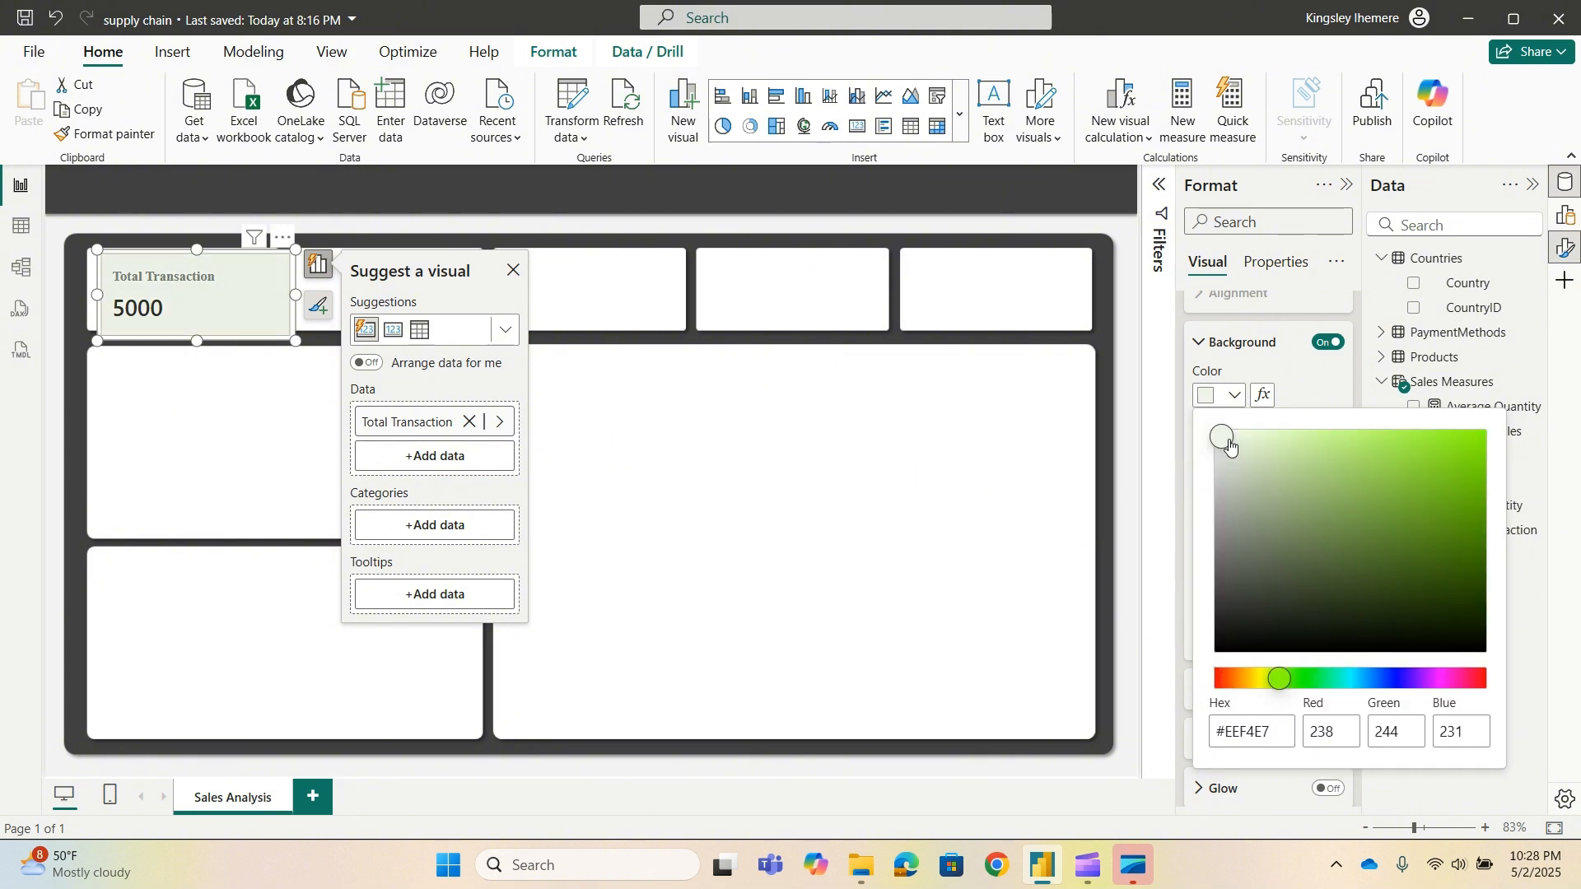
drag(1228, 439, 1228, 433)
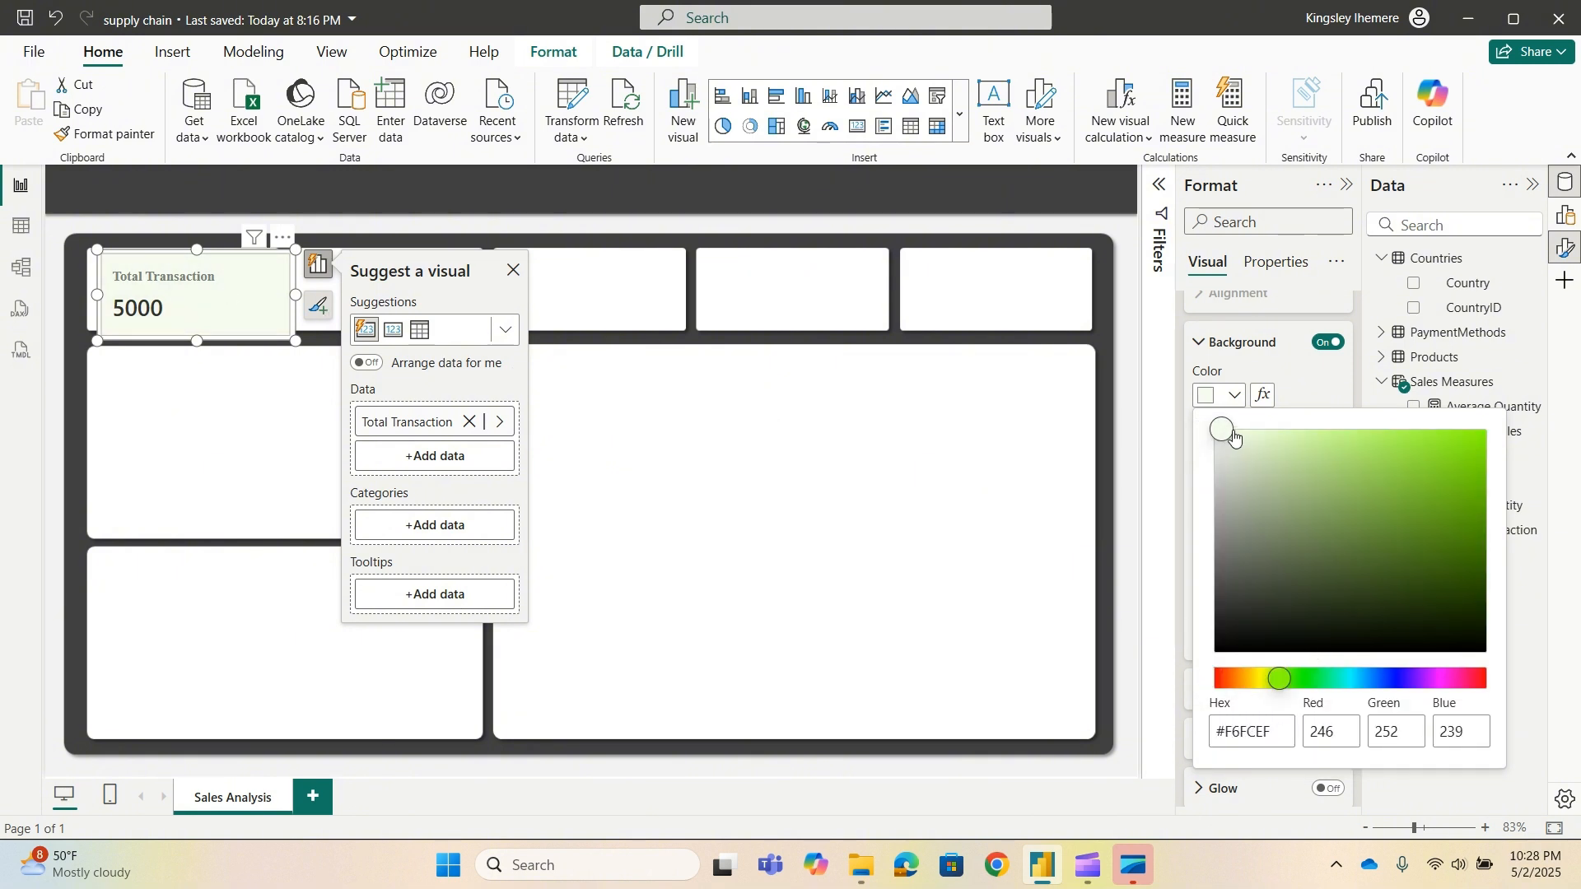
drag(1229, 434, 1217, 430)
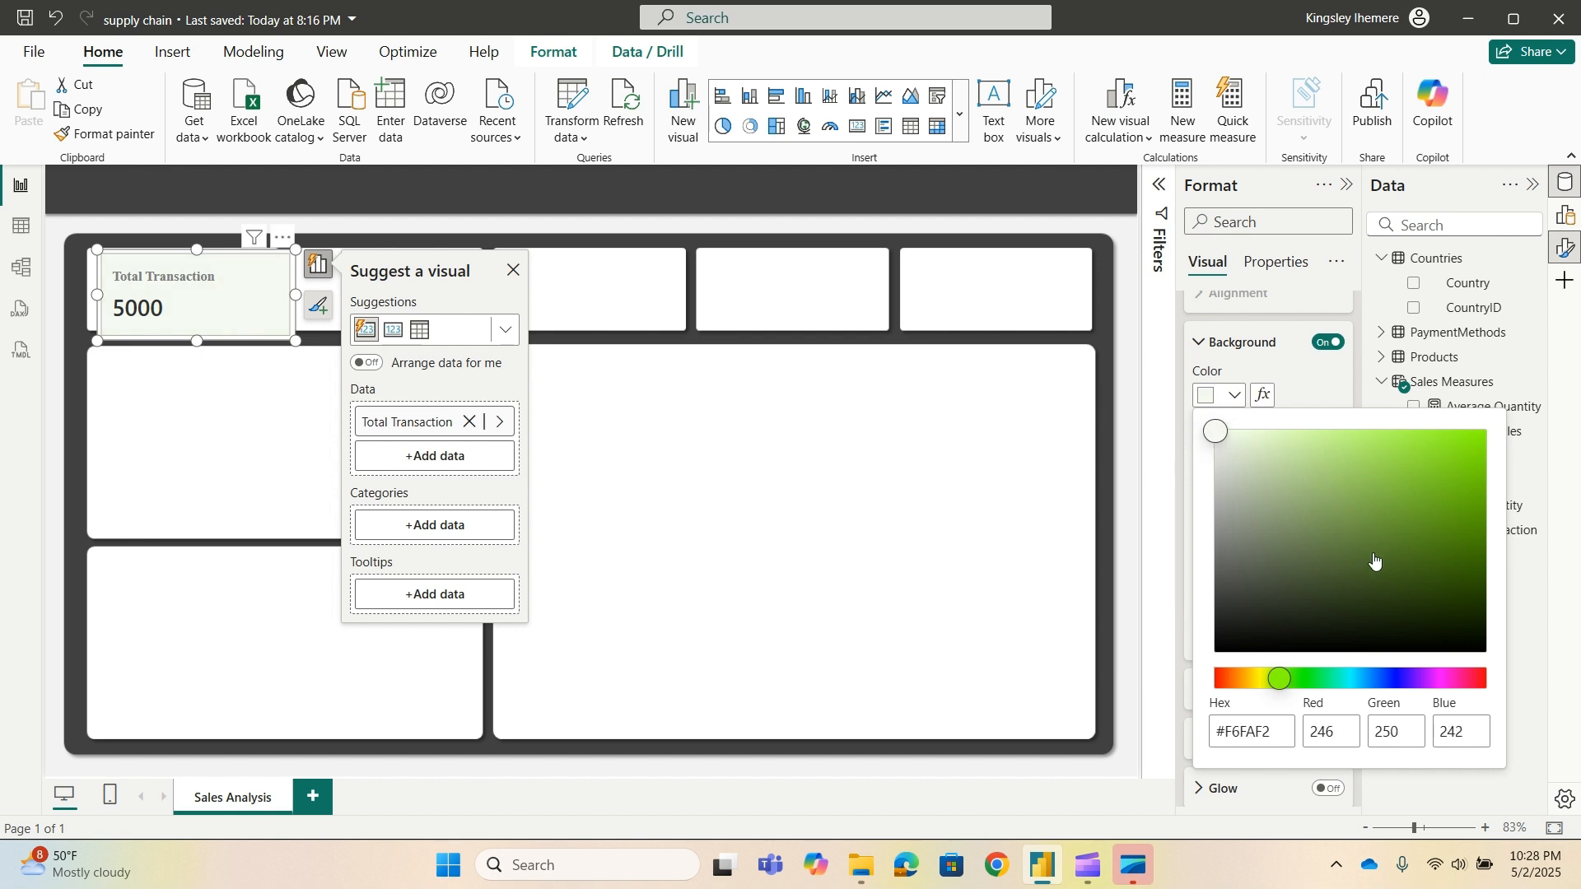
click(1372, 680)
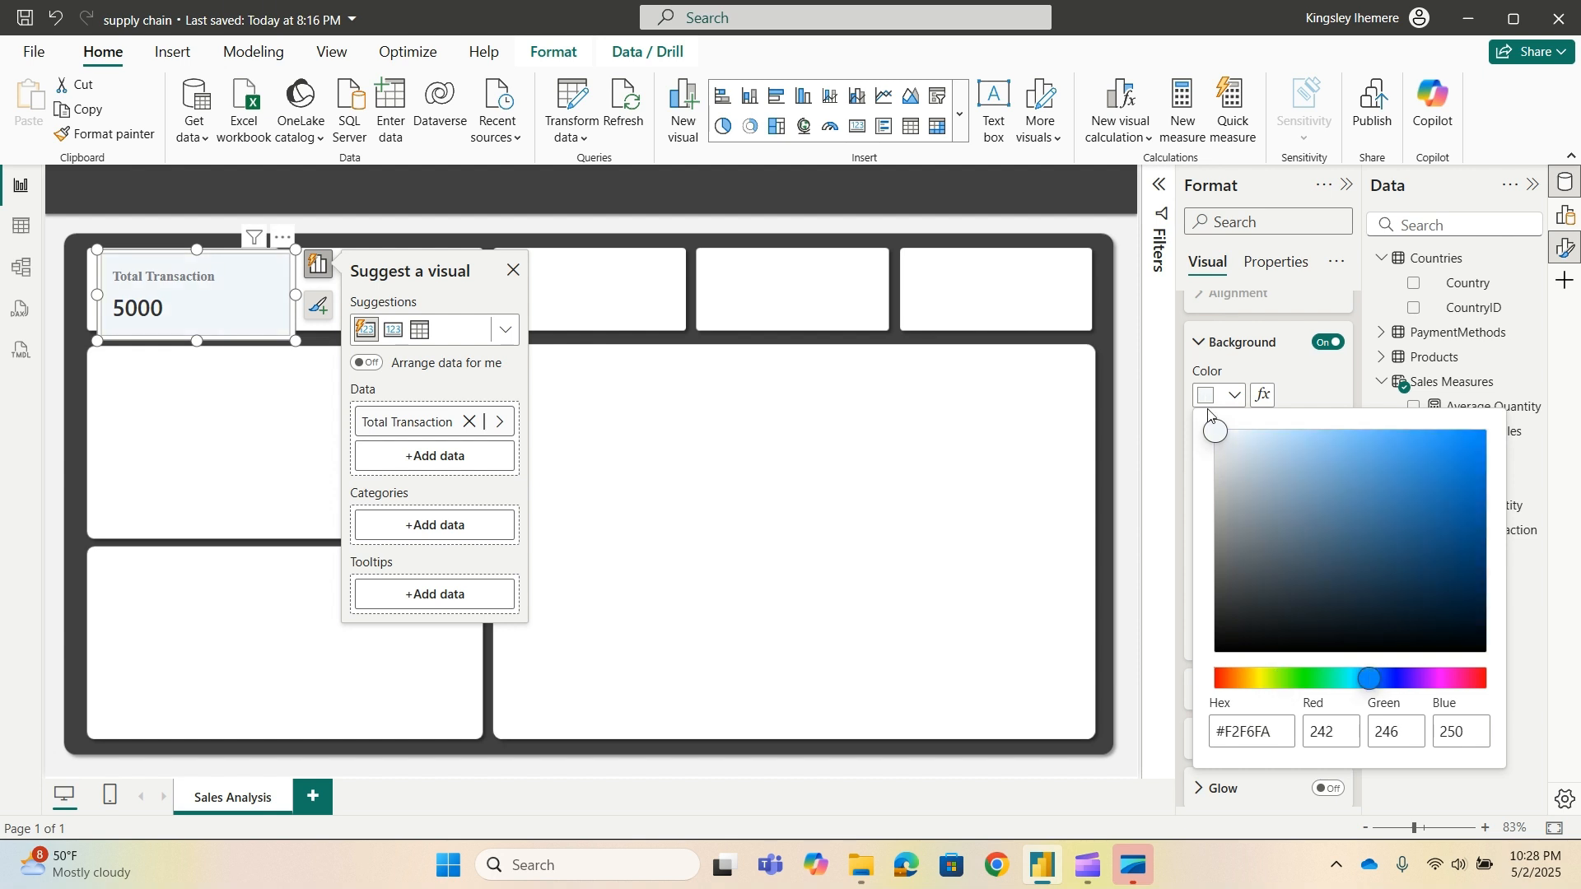
click(1228, 438)
click(1196, 357)
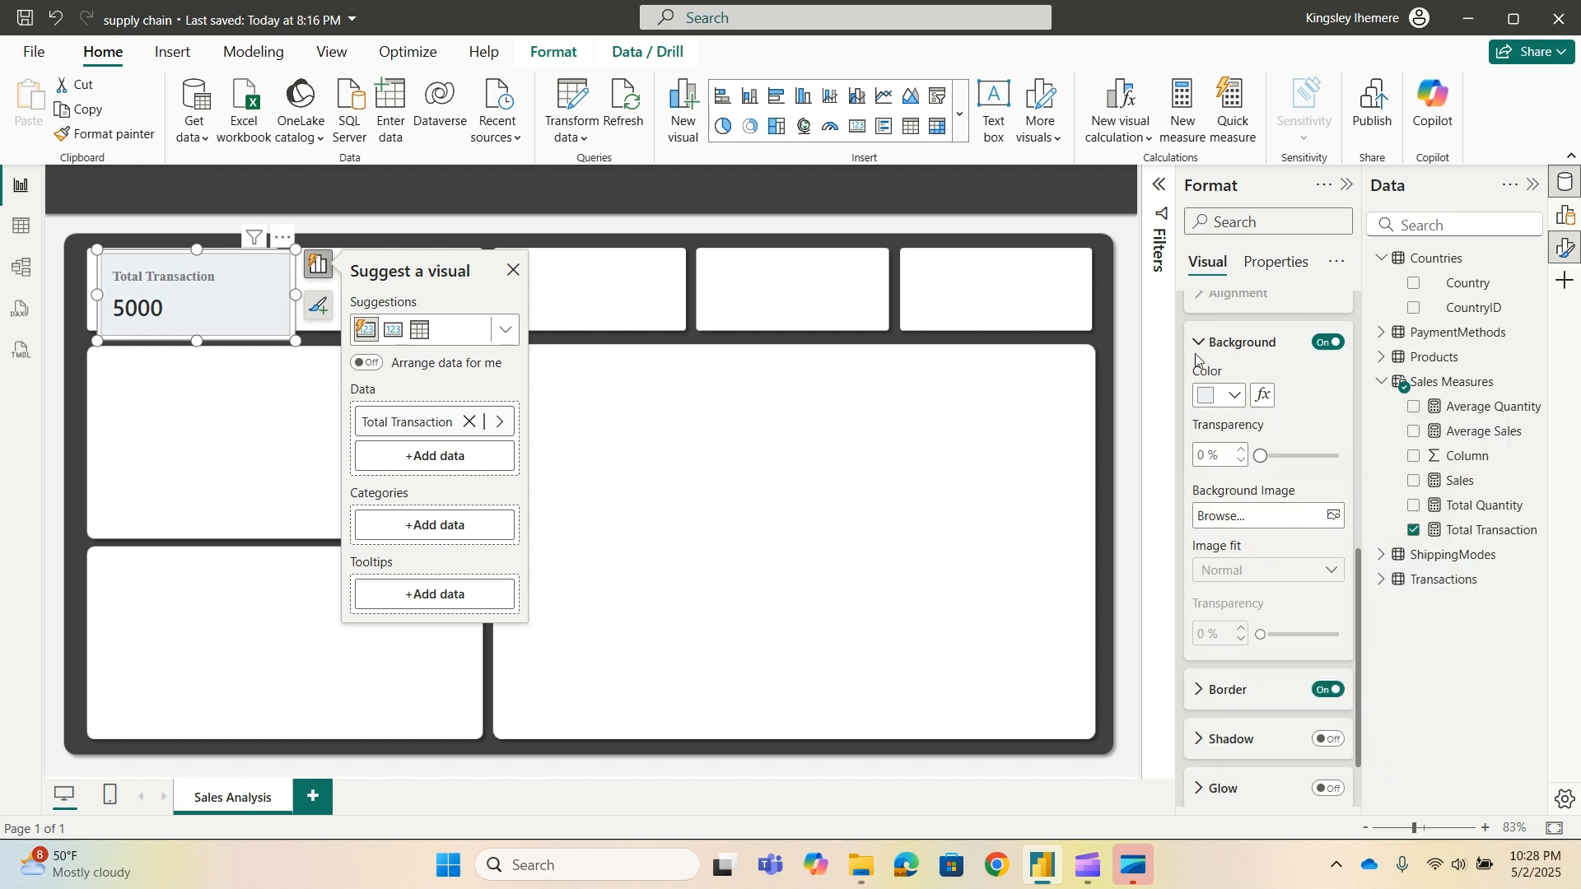
click(1197, 344)
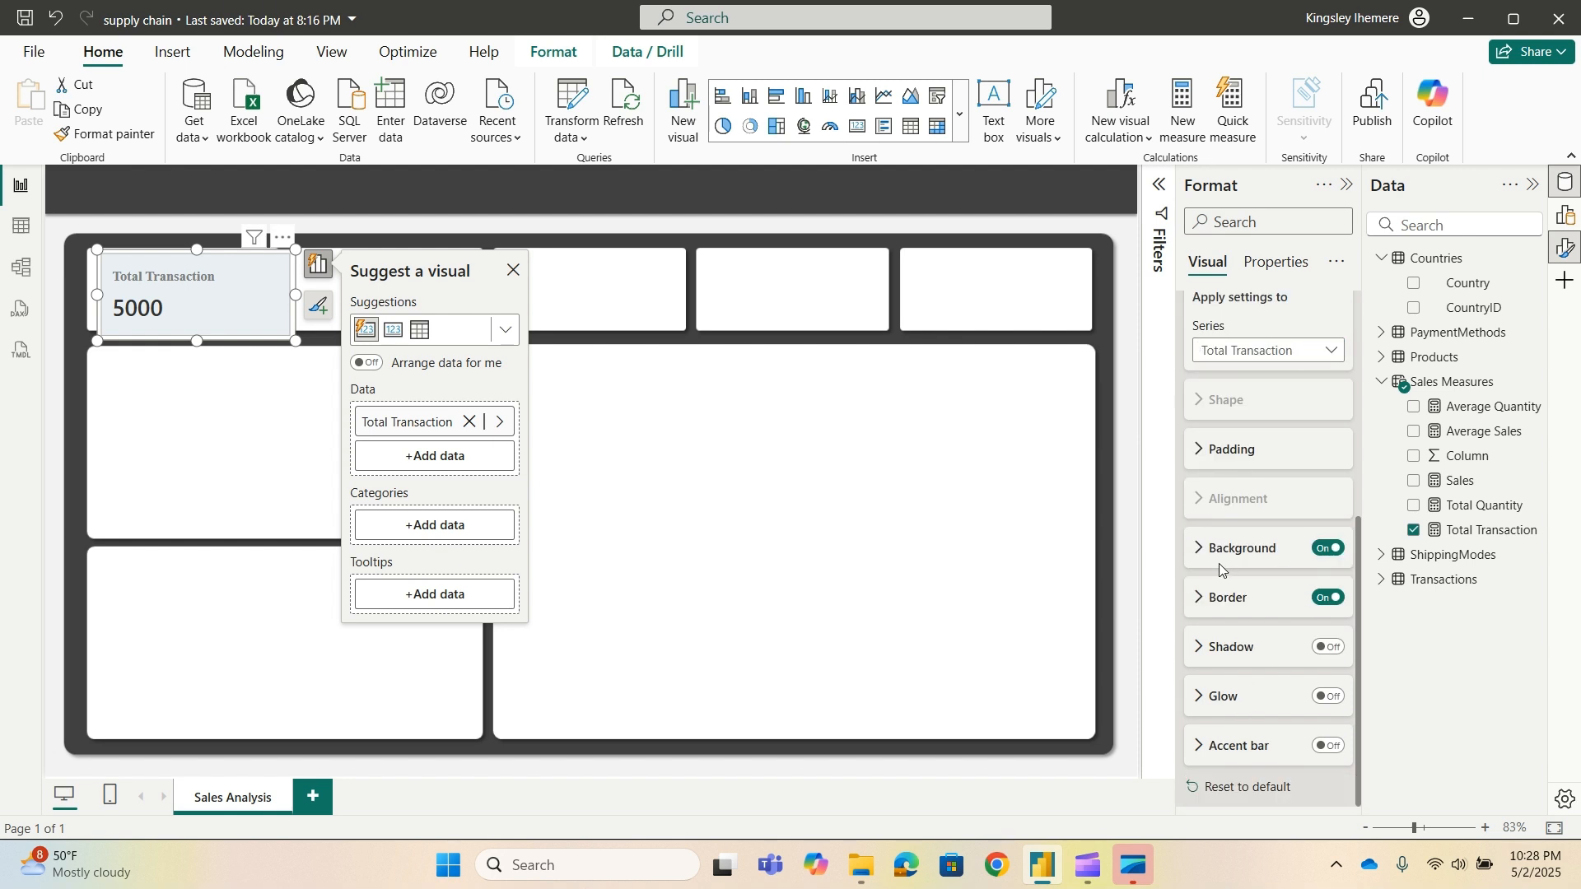
Turn off the Total Transaction card's border.
click(1198, 549)
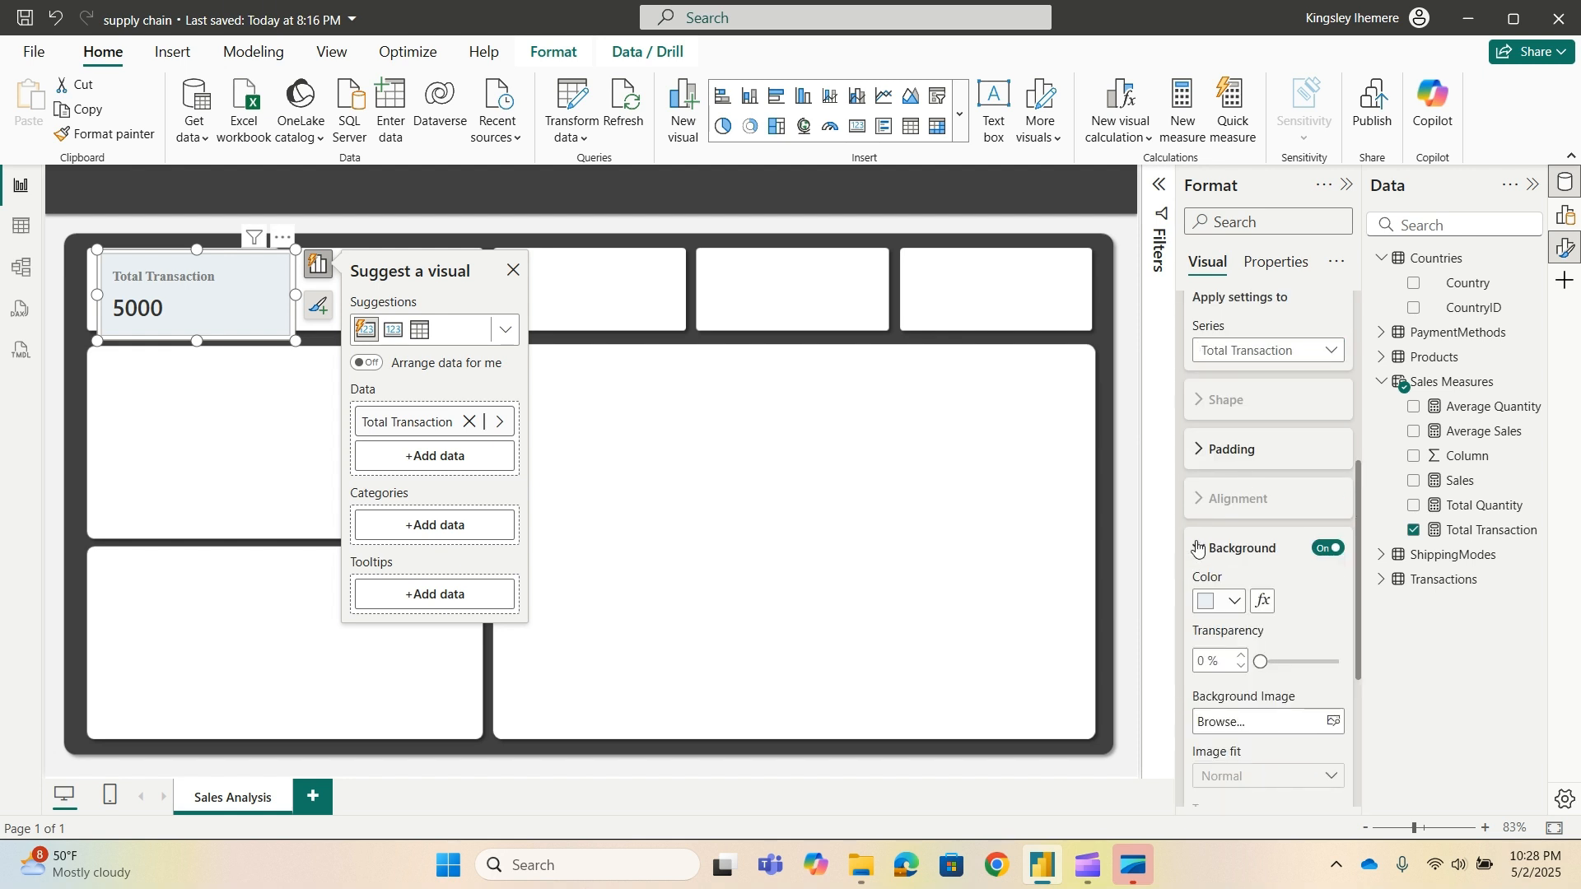
click(1198, 549)
click(1207, 597)
scroll(1218, 576, down, 3)
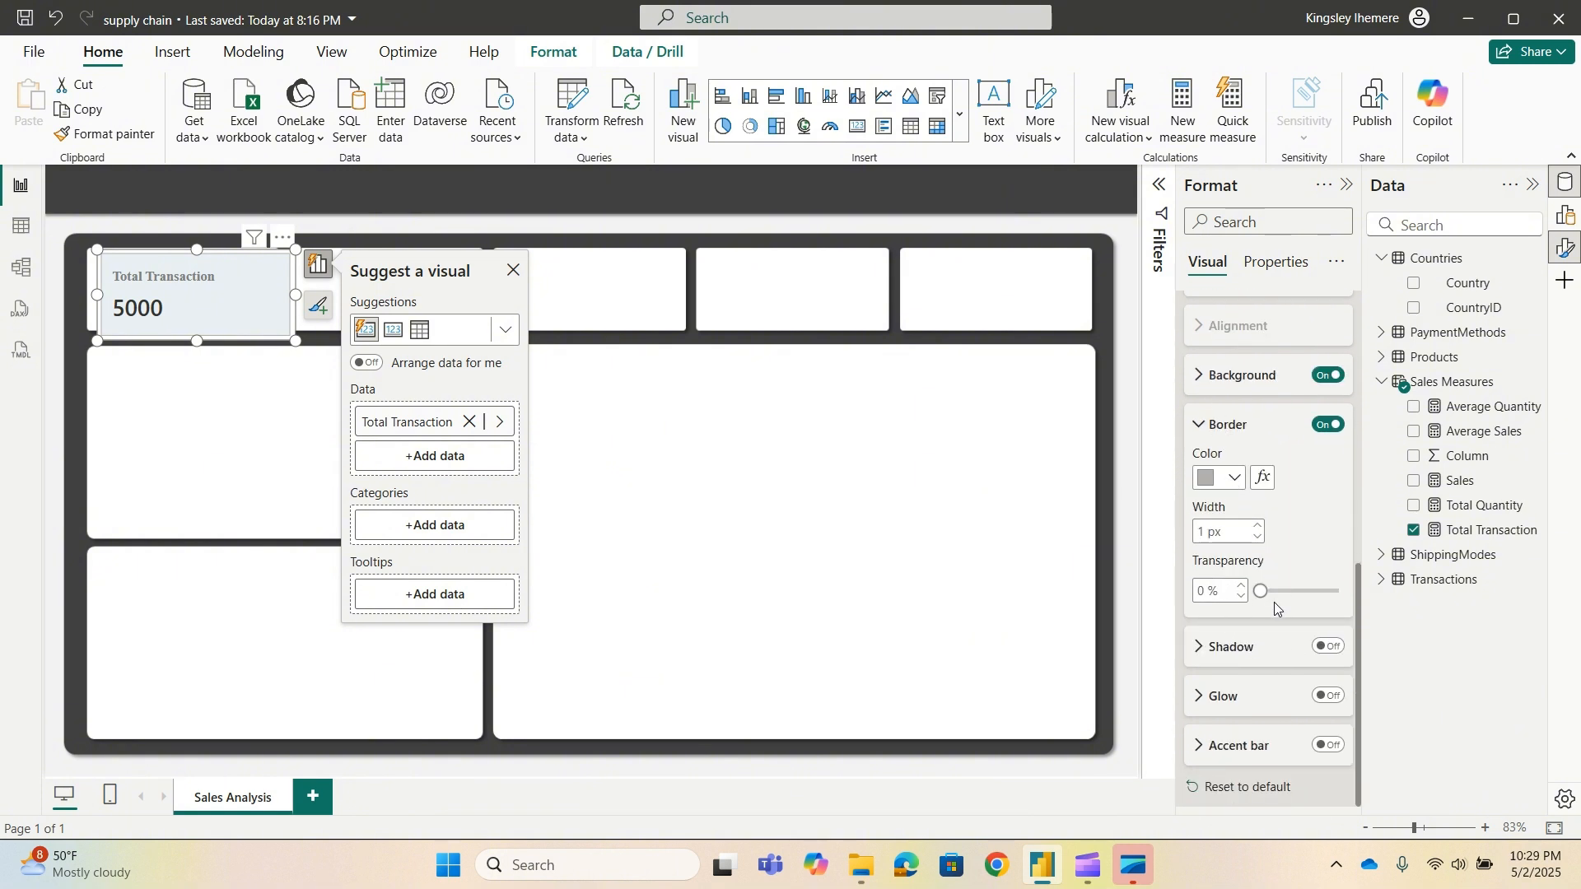
click(1323, 425)
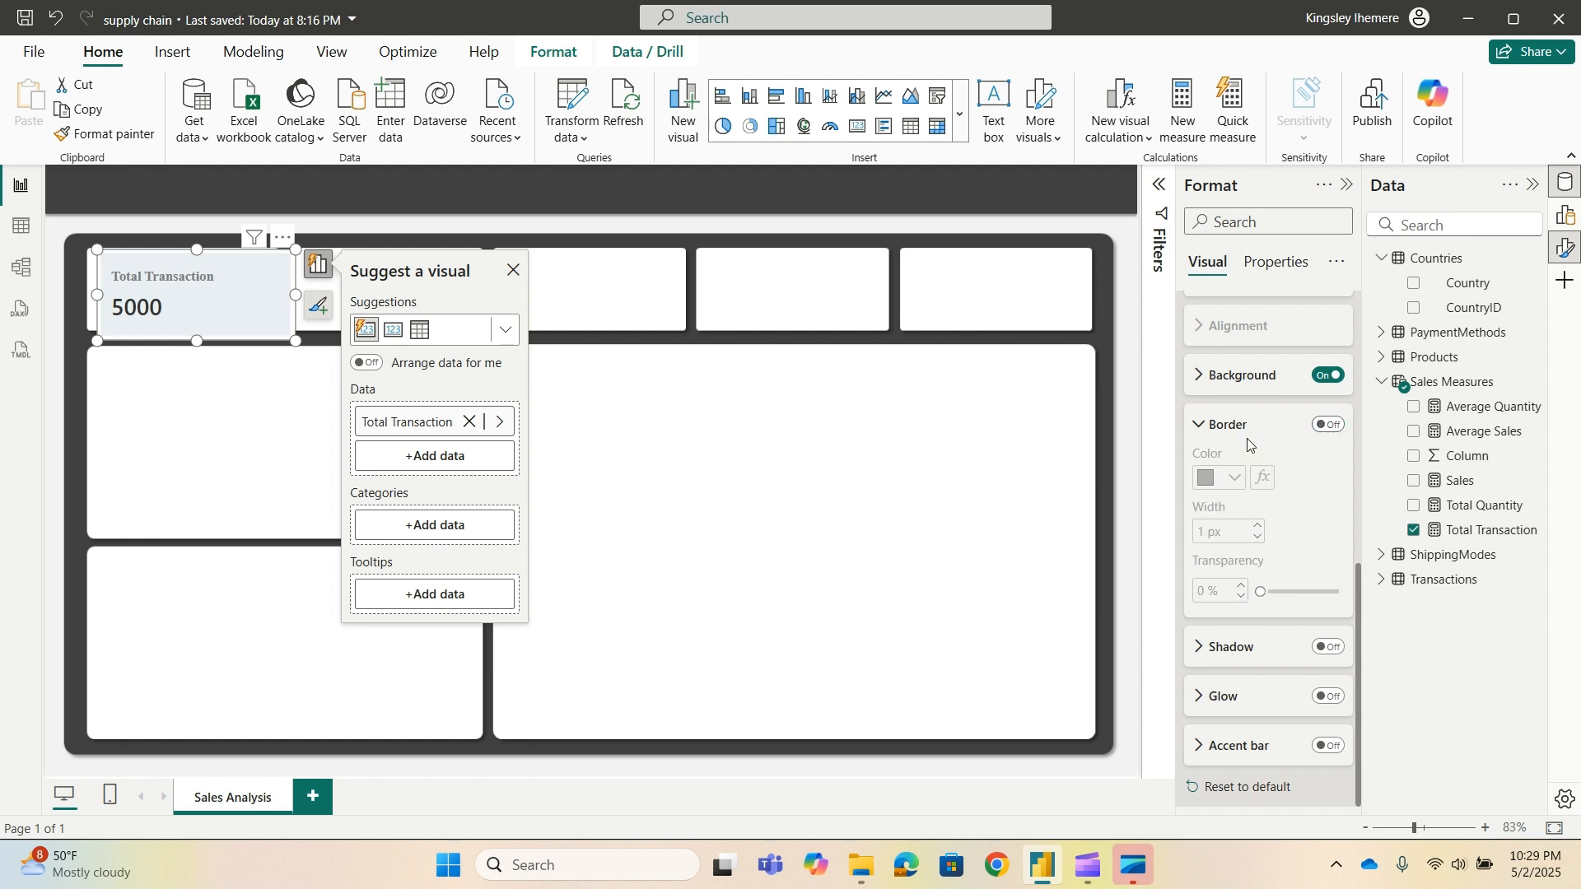
click(1200, 425)
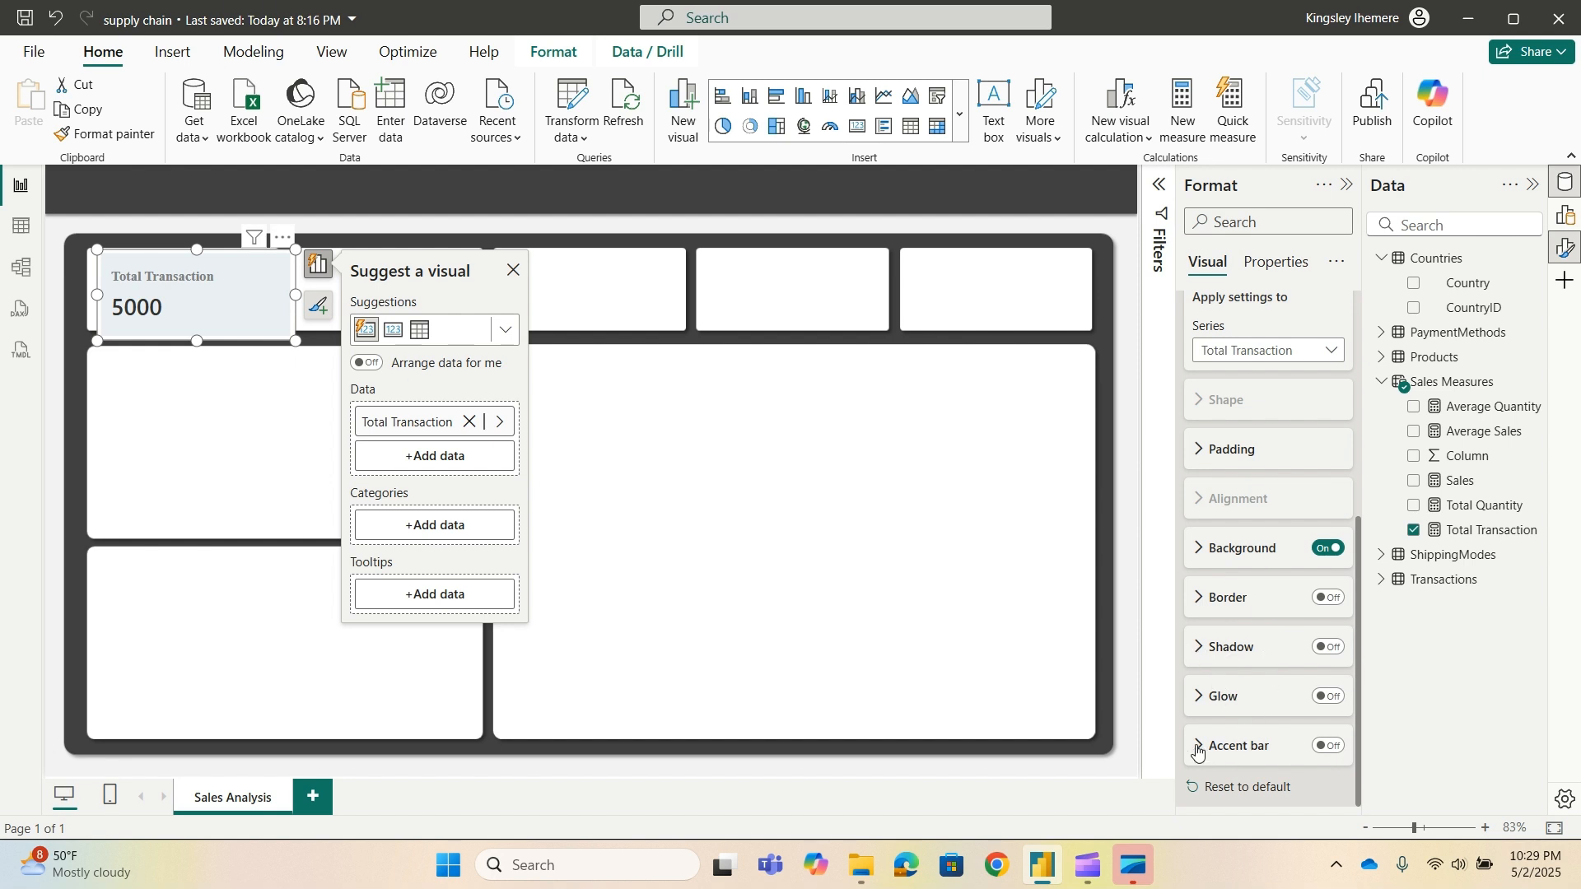
Turn on the card's accent bar, place it at the bottom of the card, and colour it purple.
click(1328, 746)
click(1209, 749)
click(1303, 574)
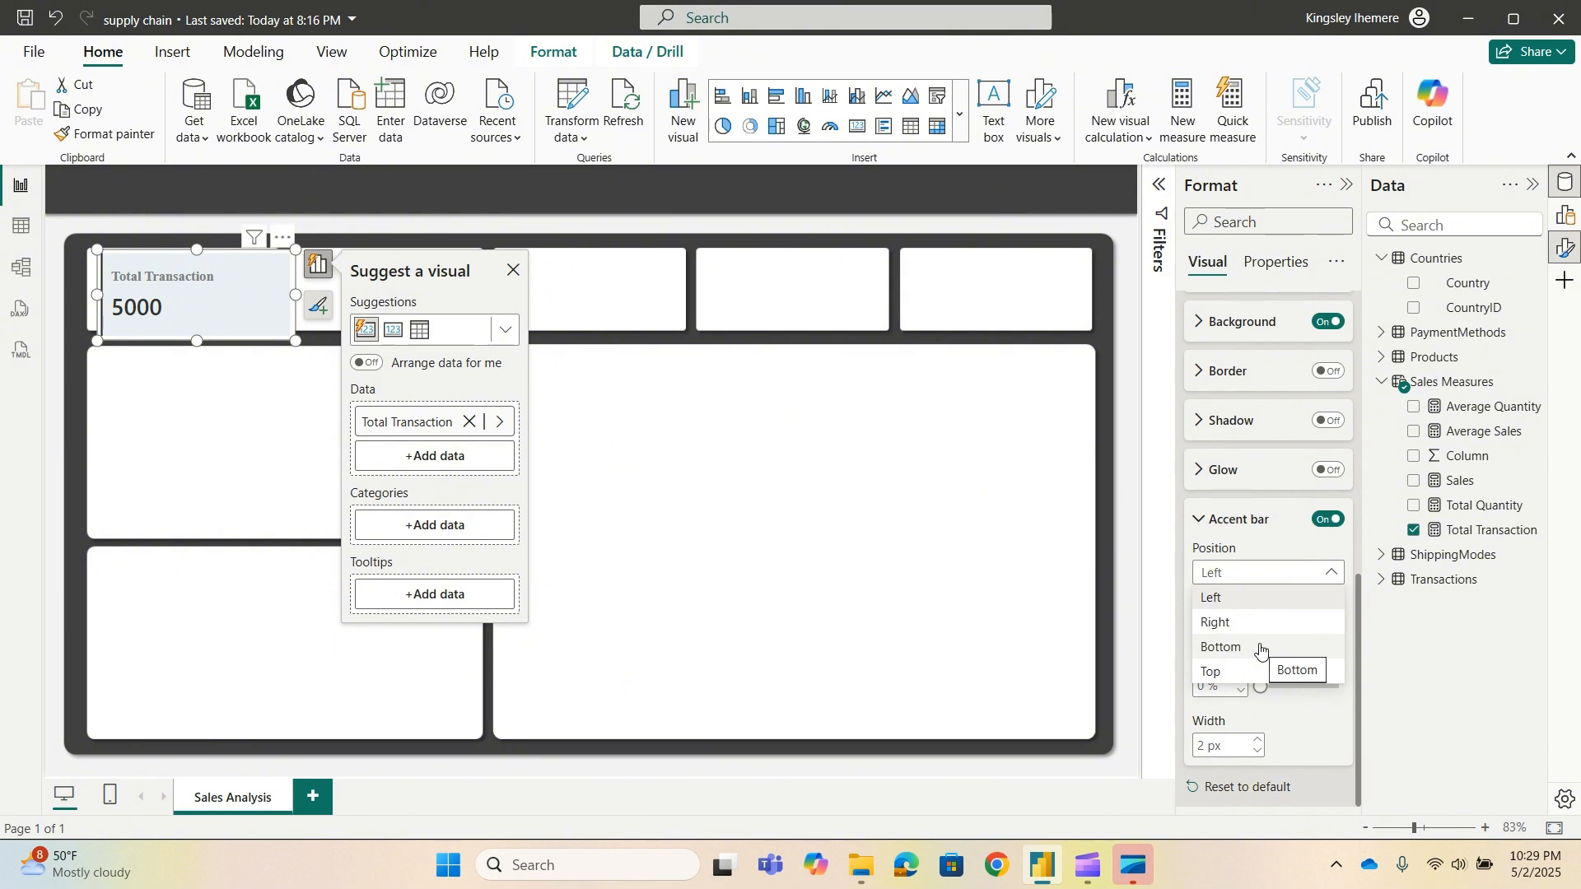
click(1222, 647)
click(1230, 626)
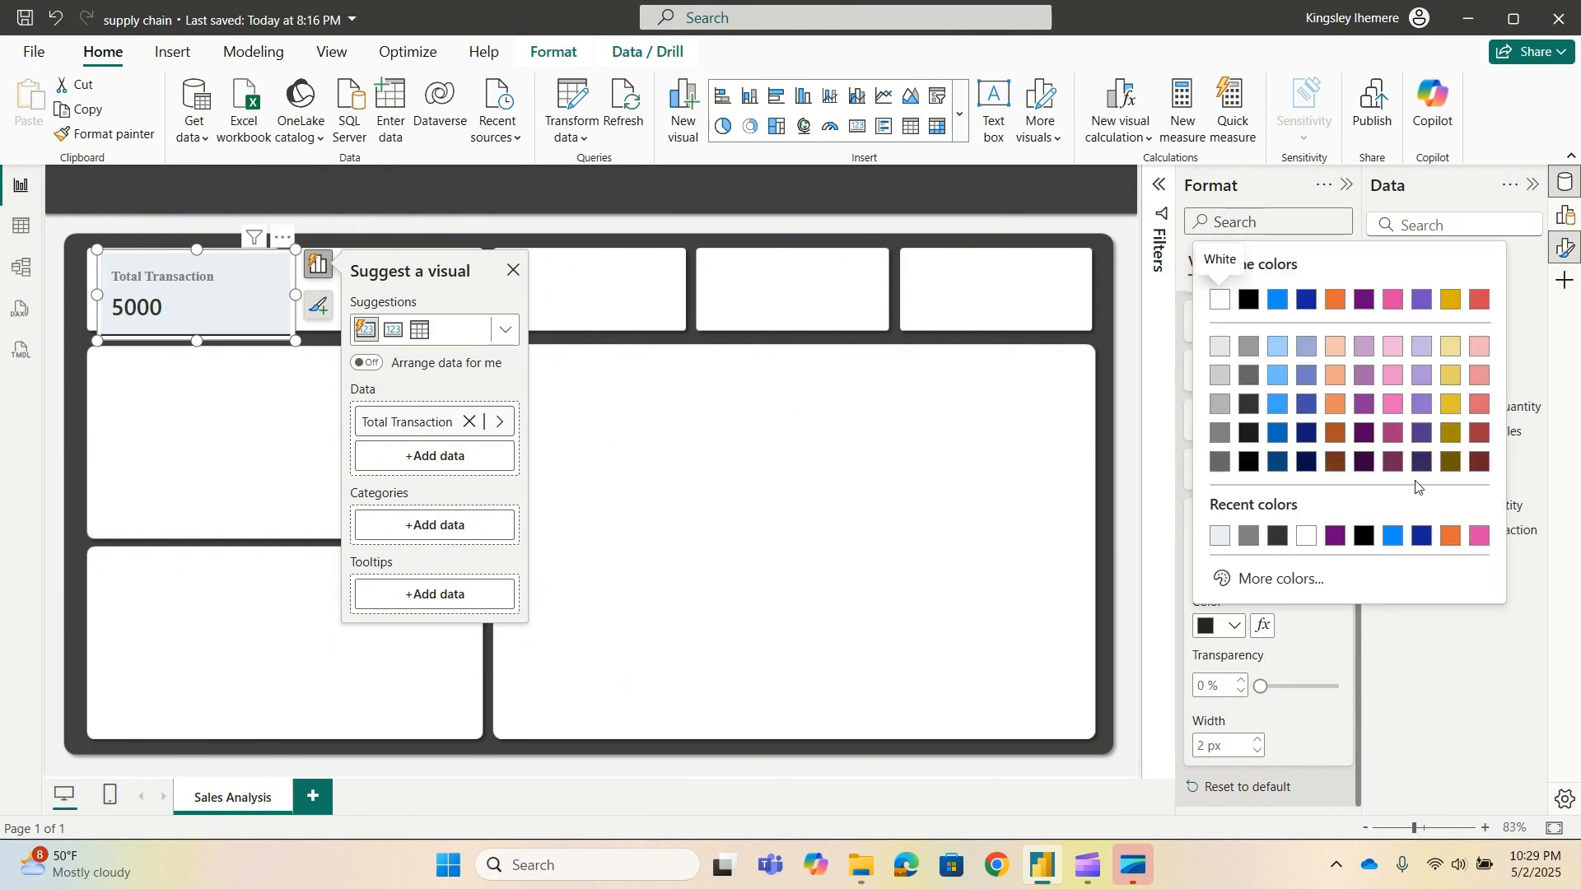
click(1336, 537)
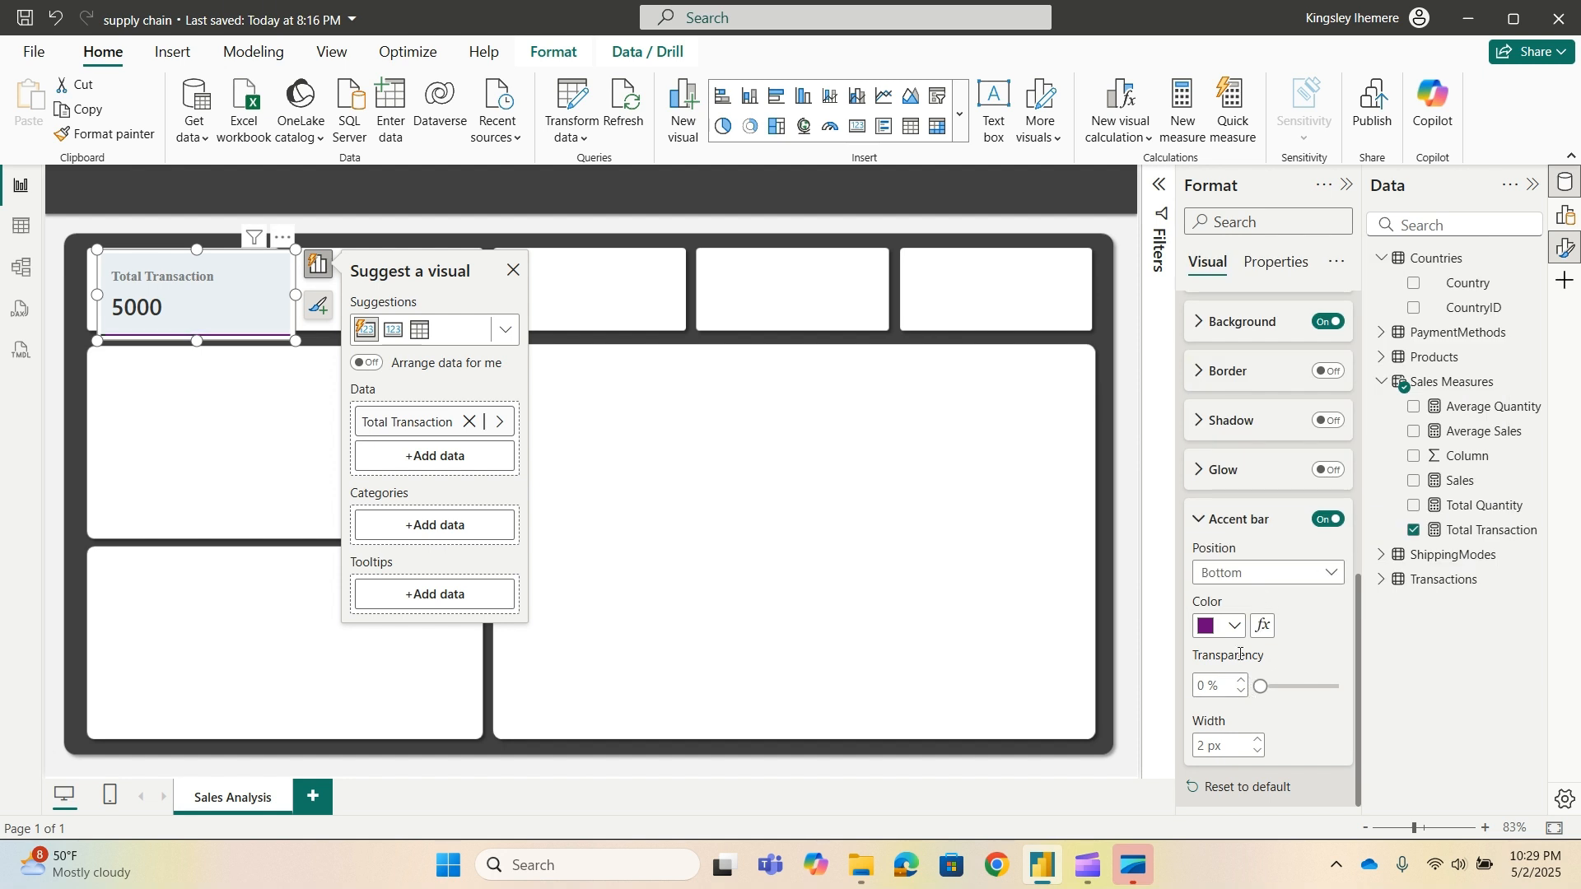
Set the accent bar's width to 5 px, keeping its transparency at 0%.
double_click(1241, 681)
double_click(1242, 692)
click(1258, 741)
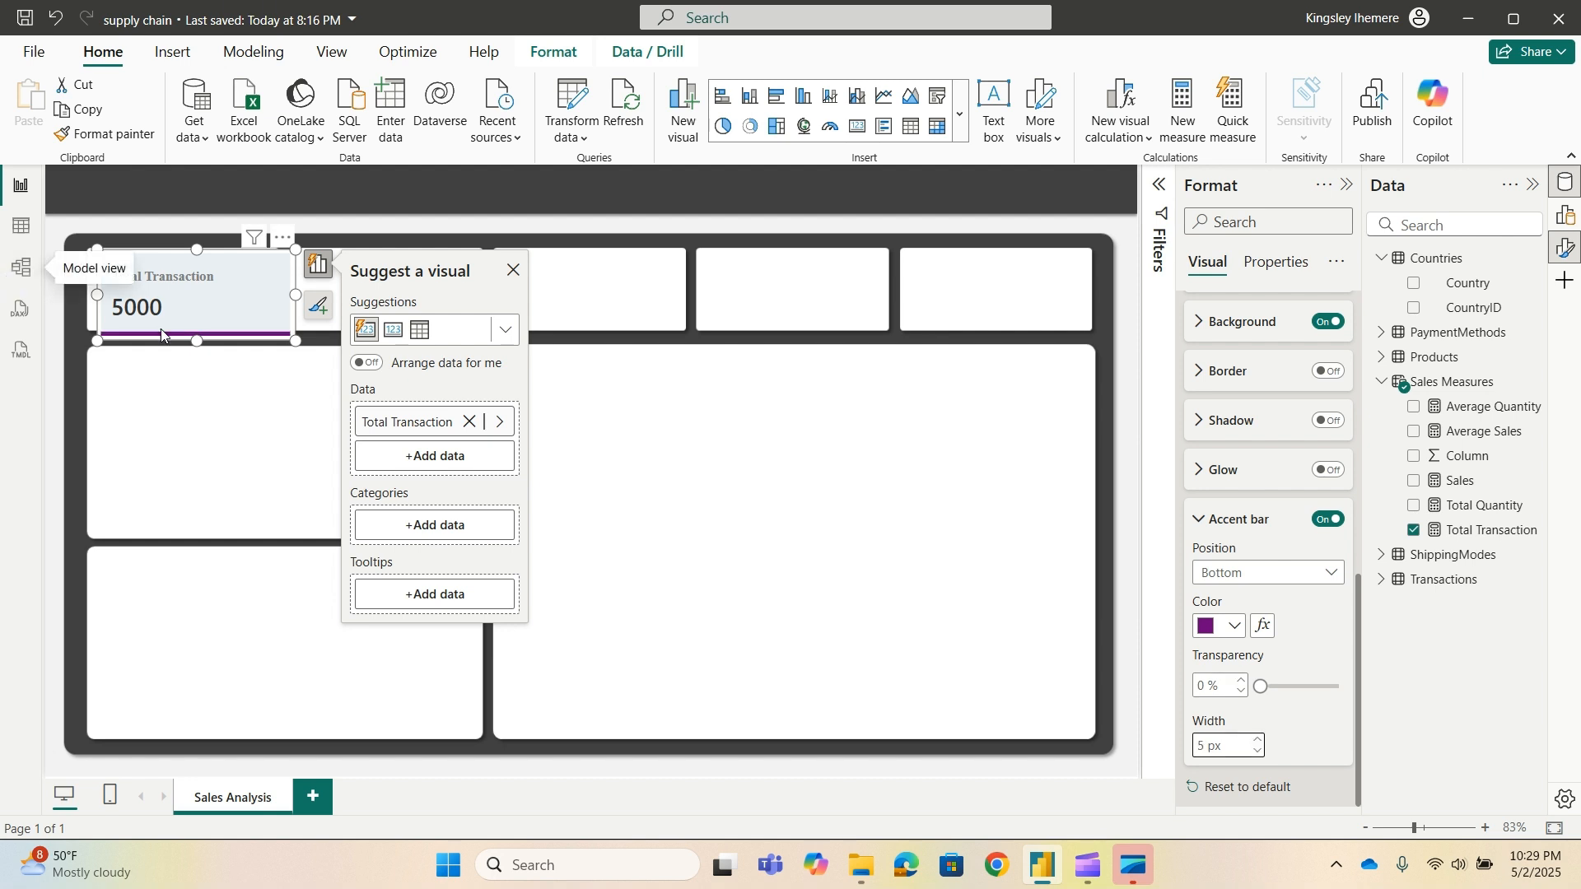
Move and resize the Total Transaction card to fit inside the first white box of the background's top row.
mouse_move(230, 298)
mouse_down()
mouse_move(235, 326)
mouse_move(221, 306)
mouse_up()
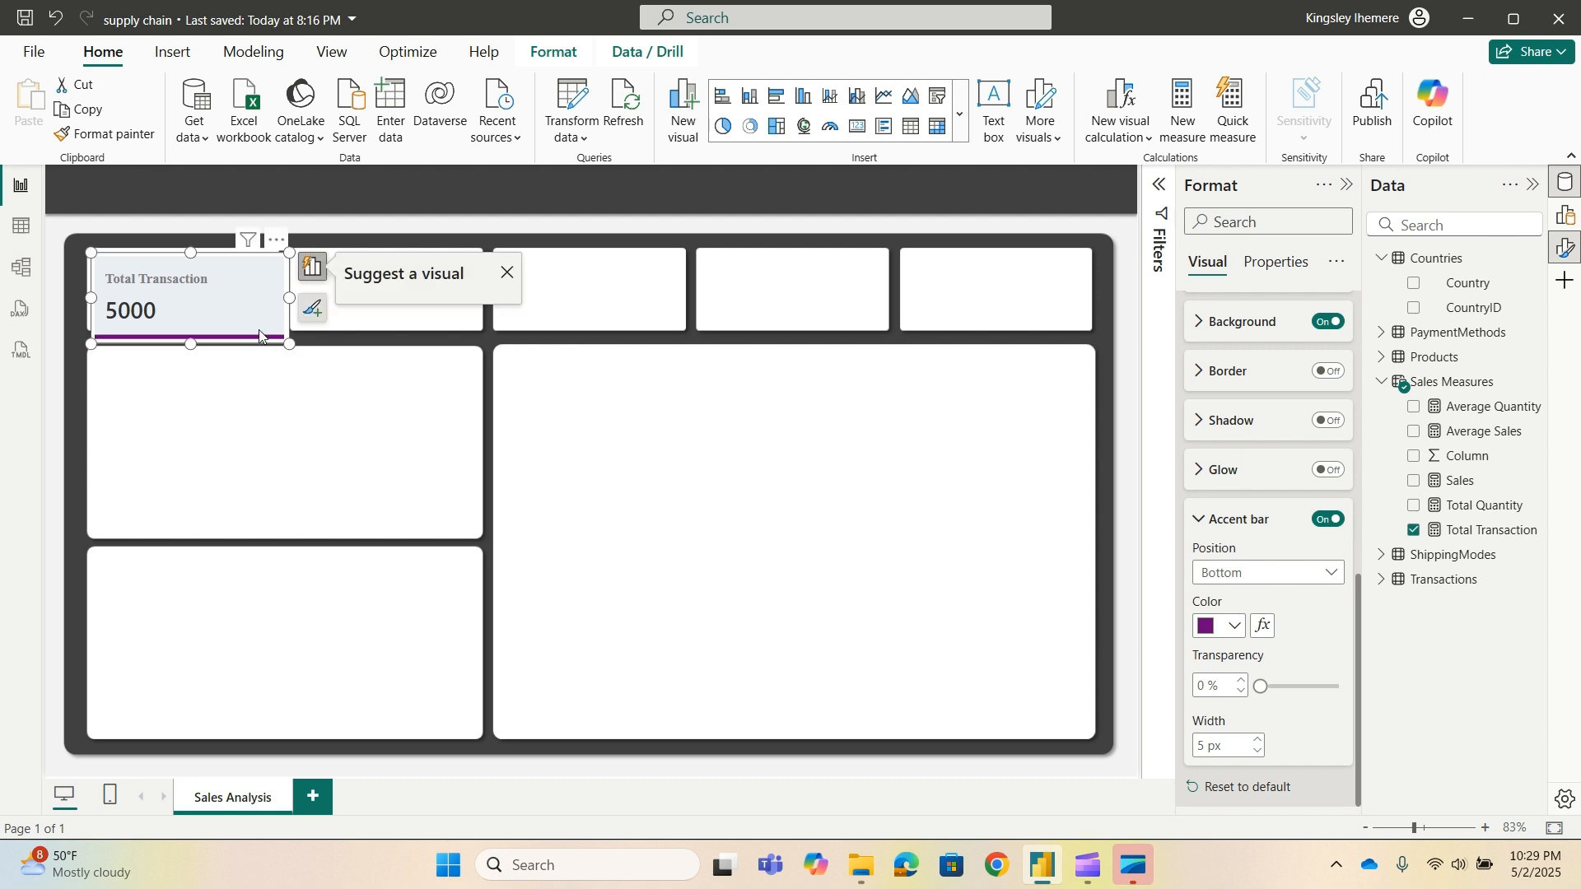
drag(287, 347, 270, 337)
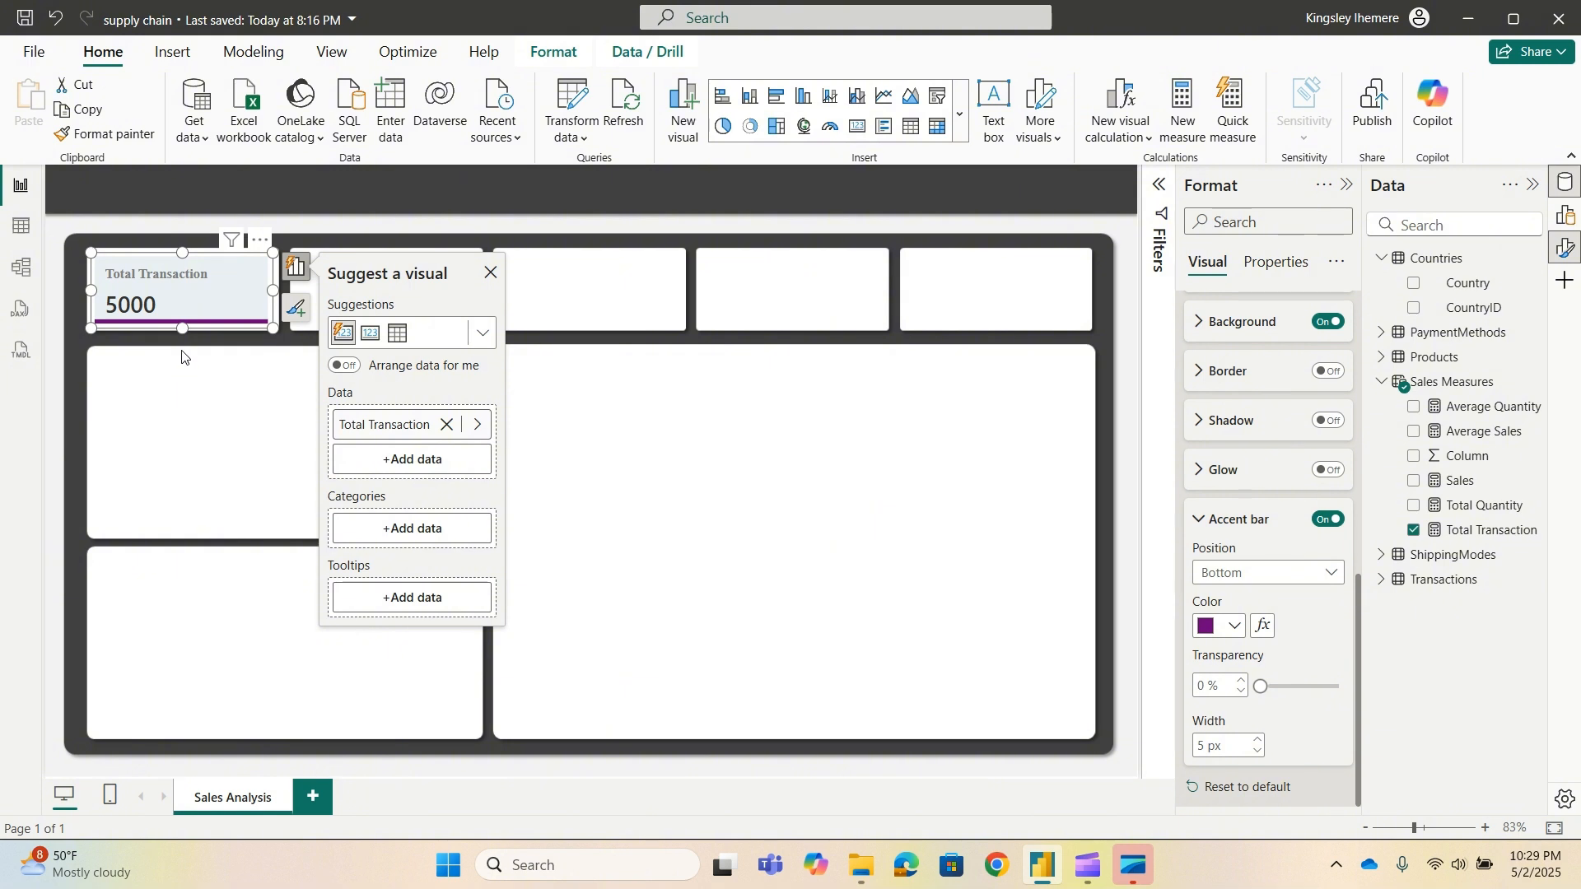
click(188, 363)
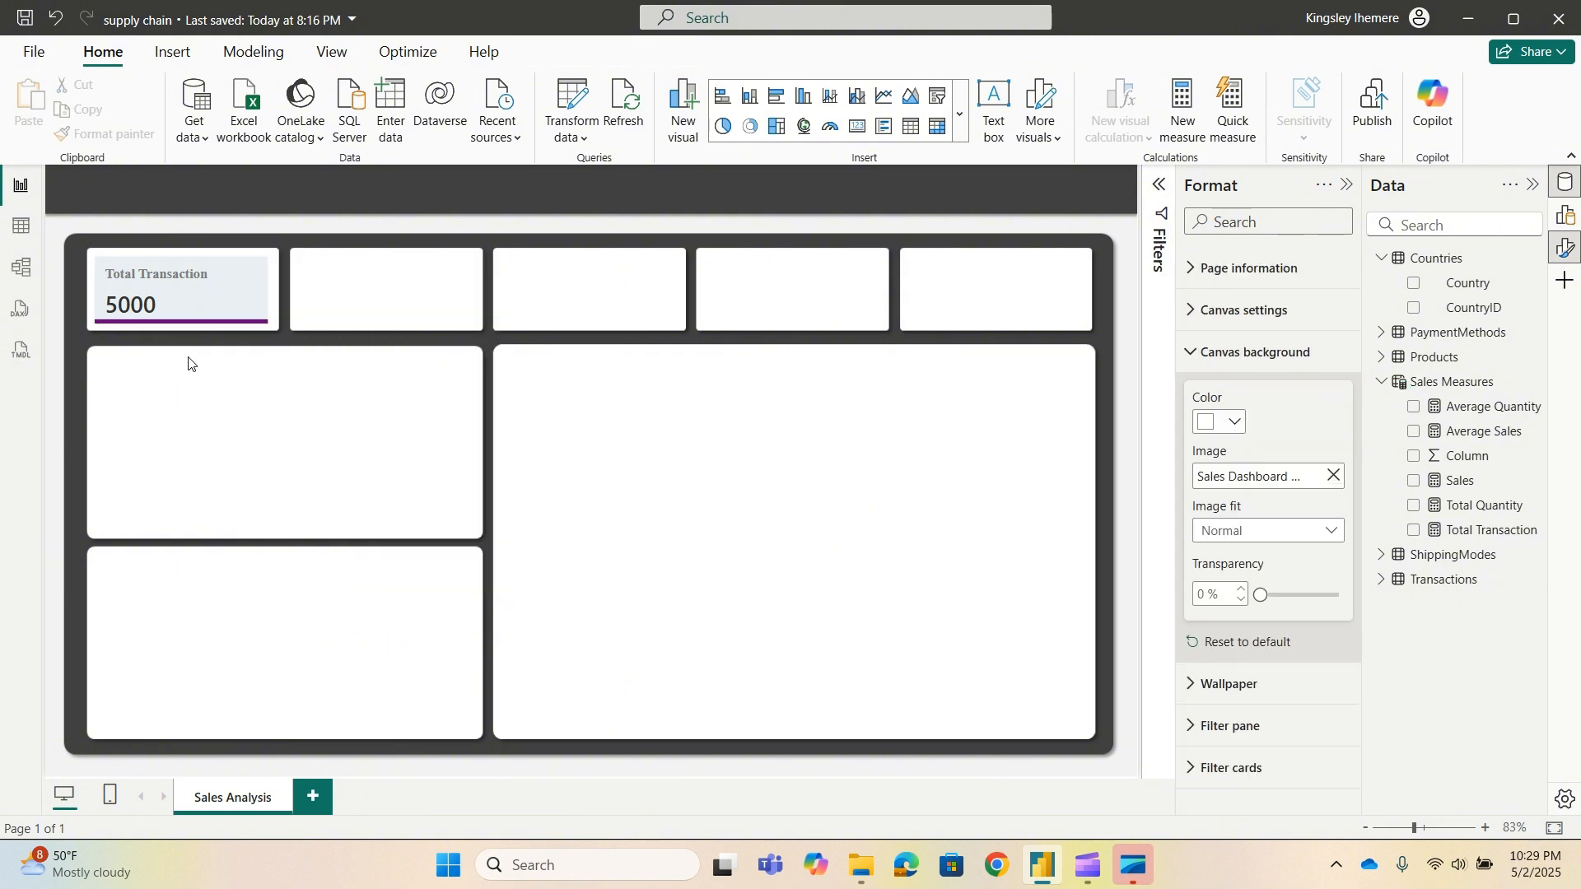
click(247, 294)
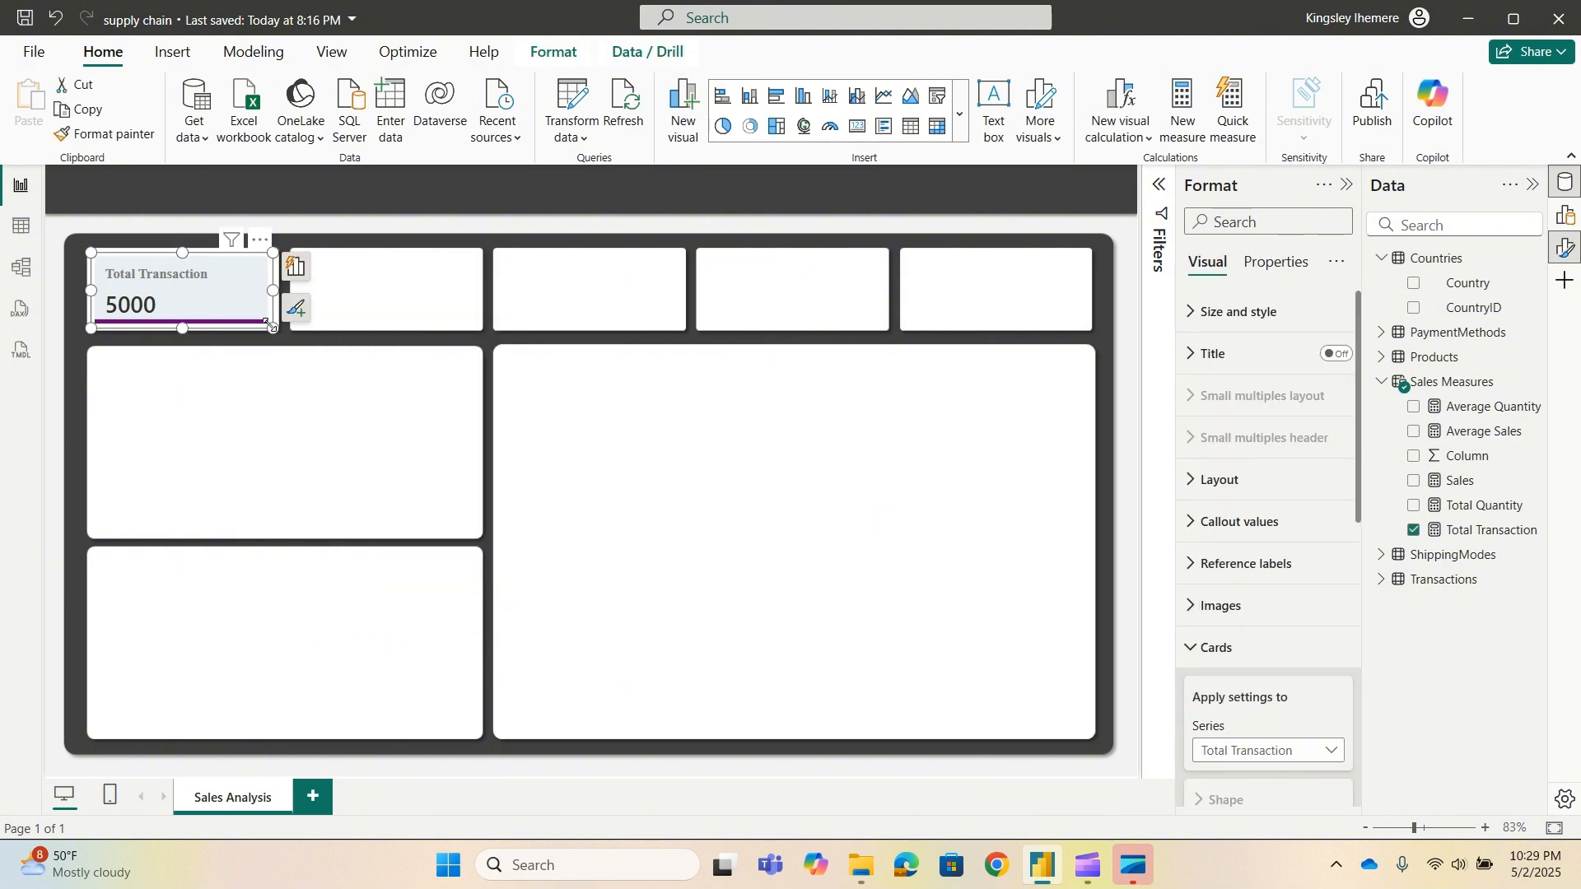
drag(277, 290, 283, 291)
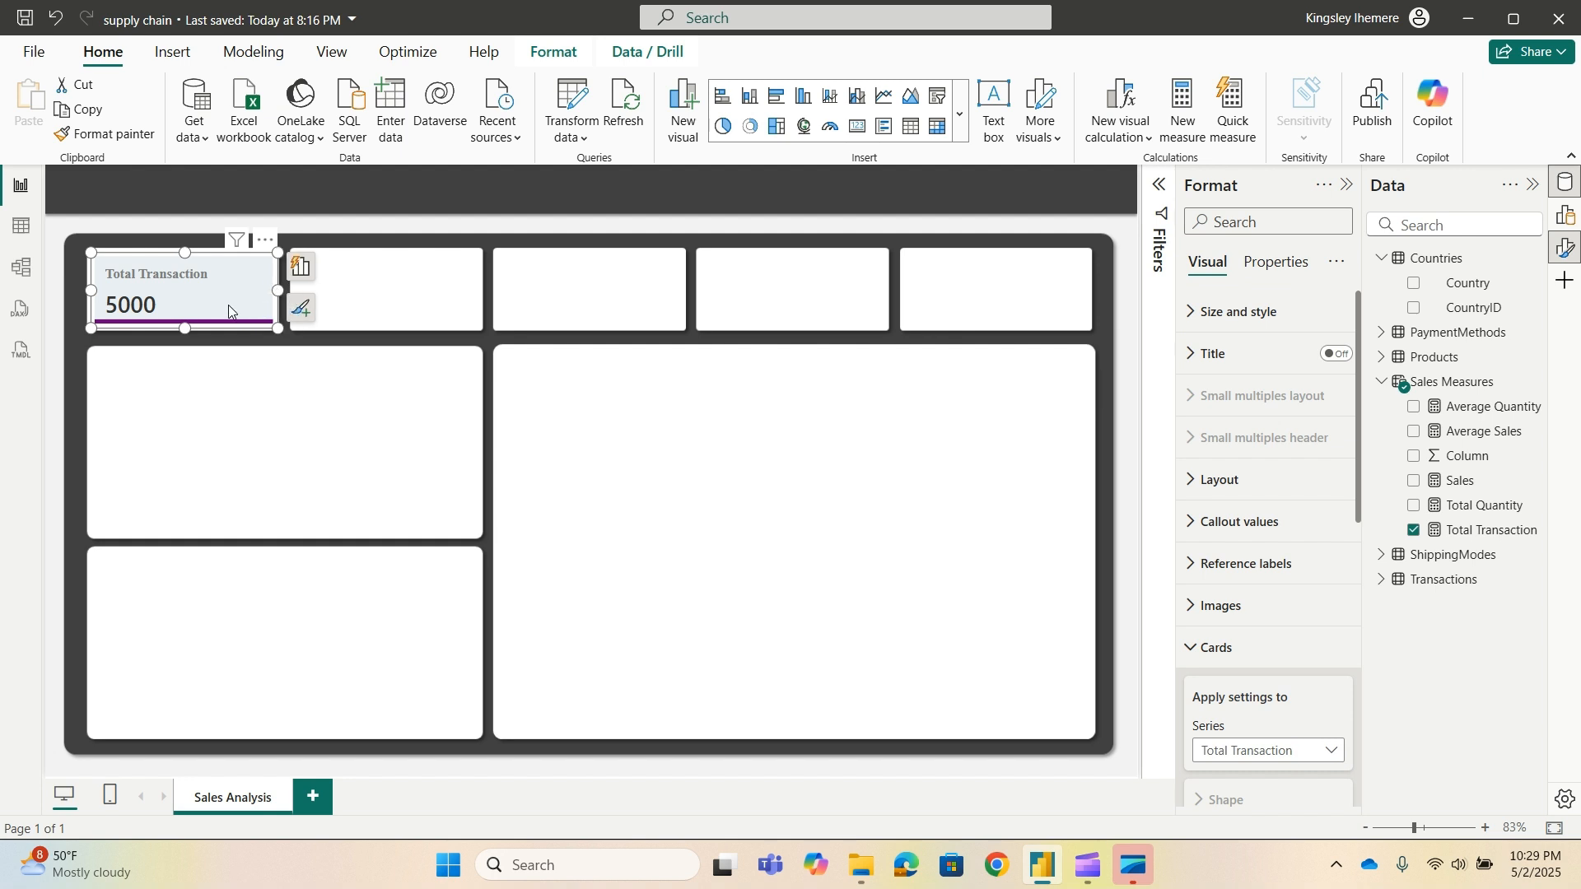
click(413, 371)
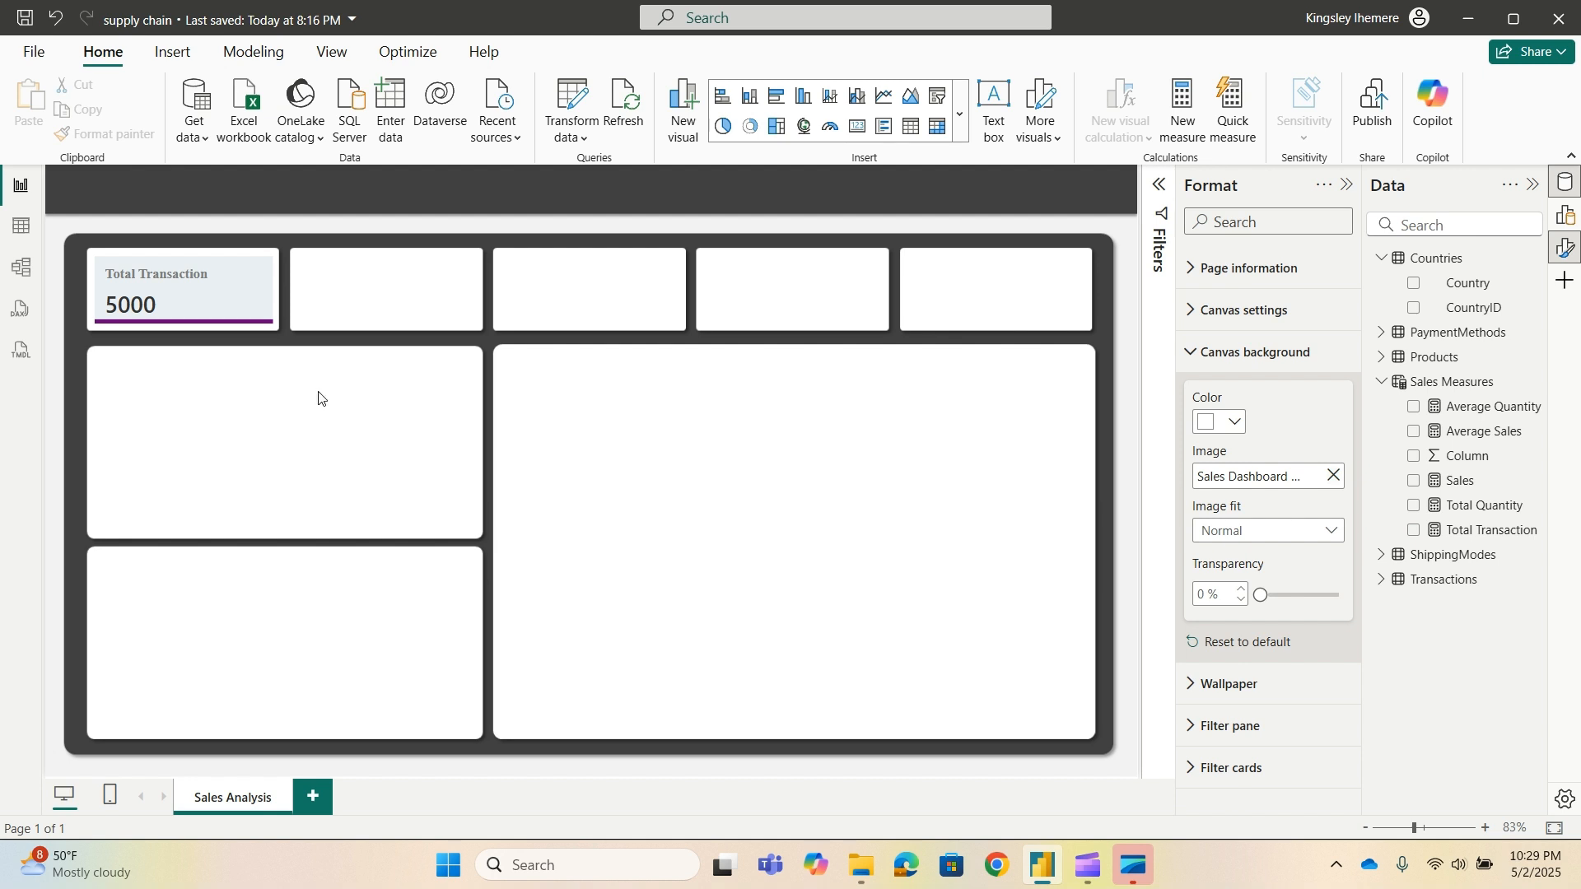
click(224, 294)
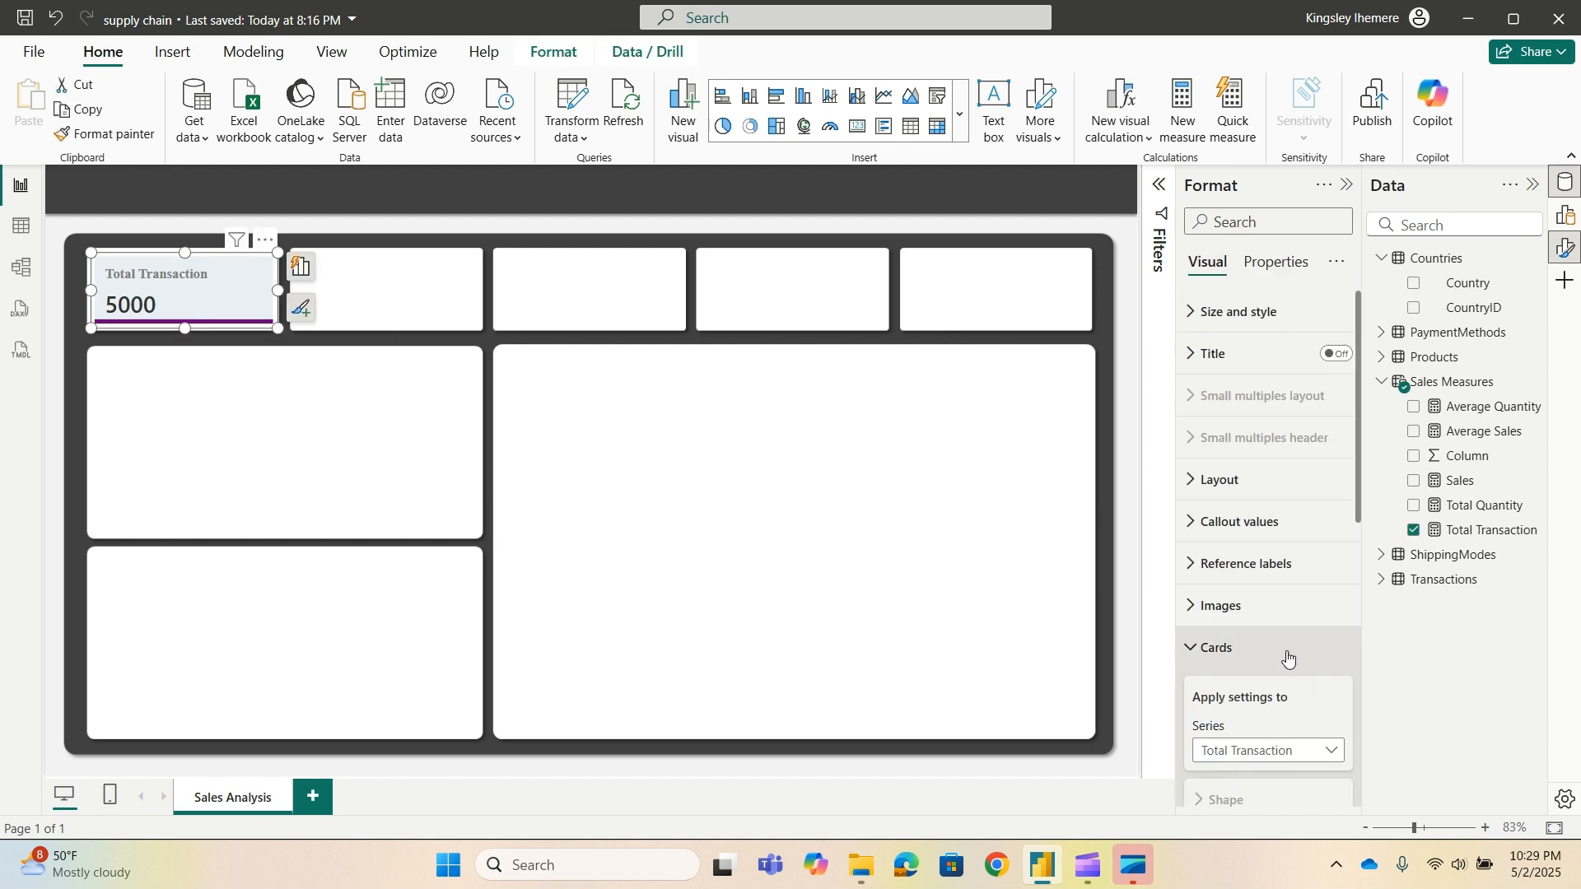
Turn off the background of the Total Transaction card.
scroll(1287, 657, down, 3)
click(1329, 743)
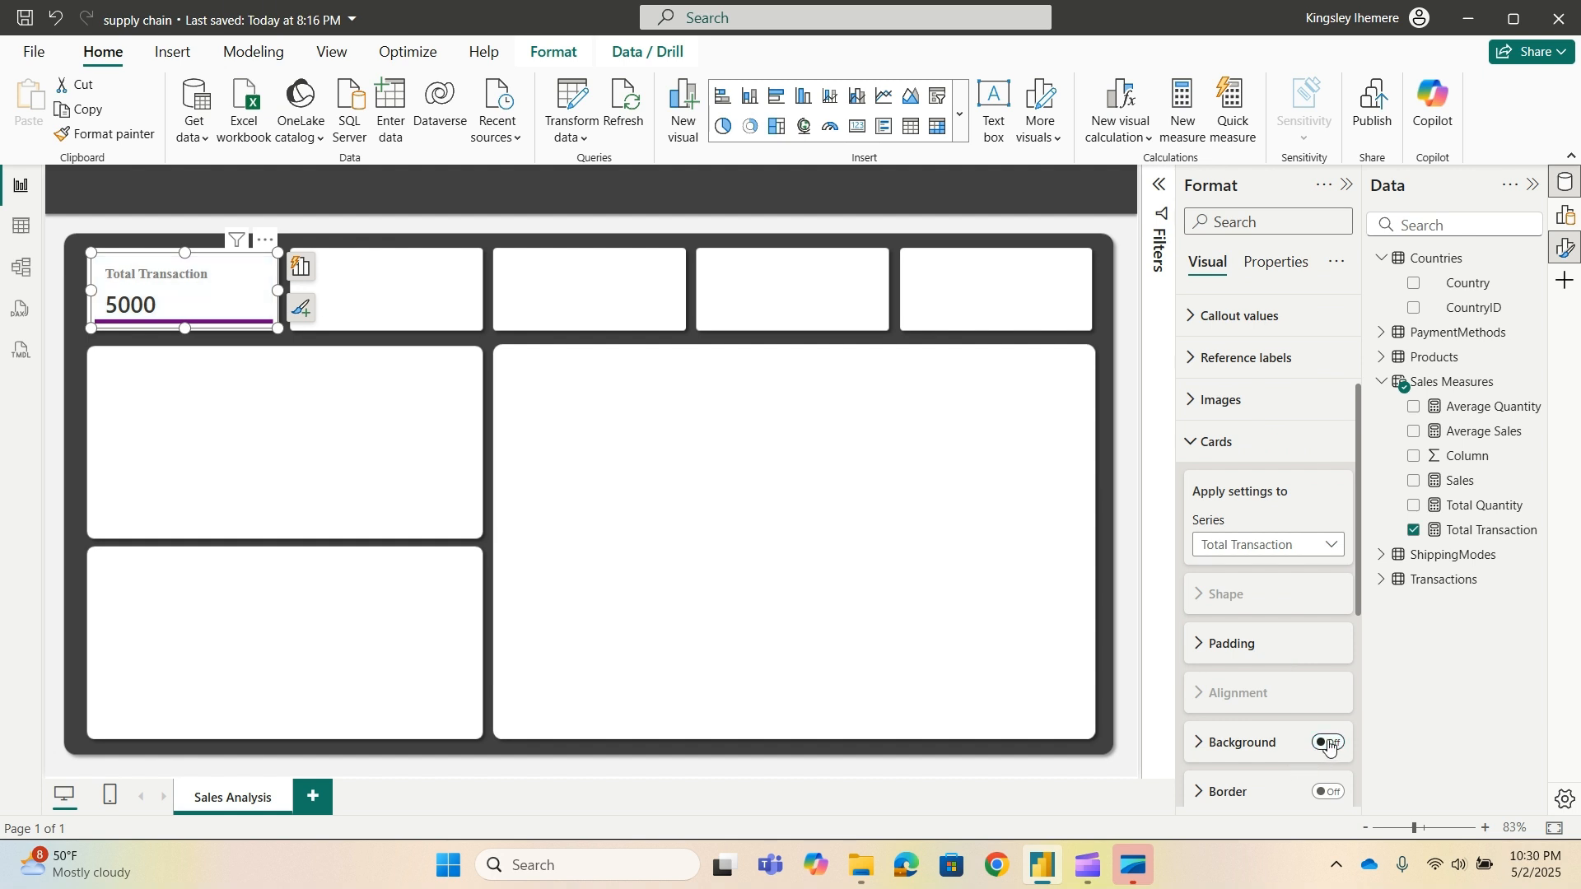
click(195, 426)
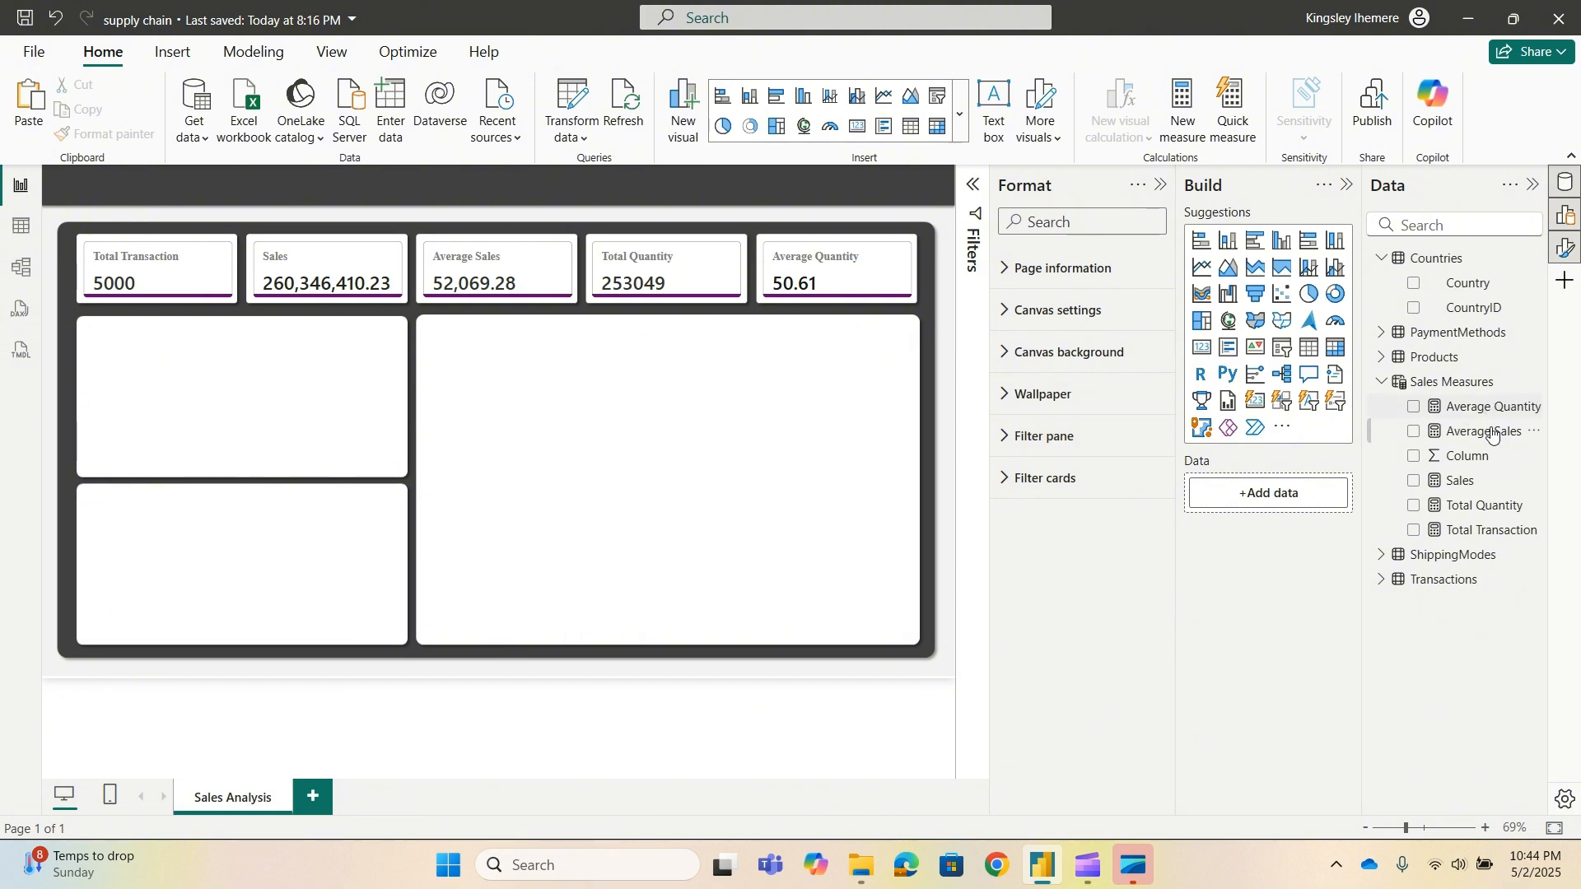
In the table view, format the Sales measure as currency using $ English (United States).
click(15, 229)
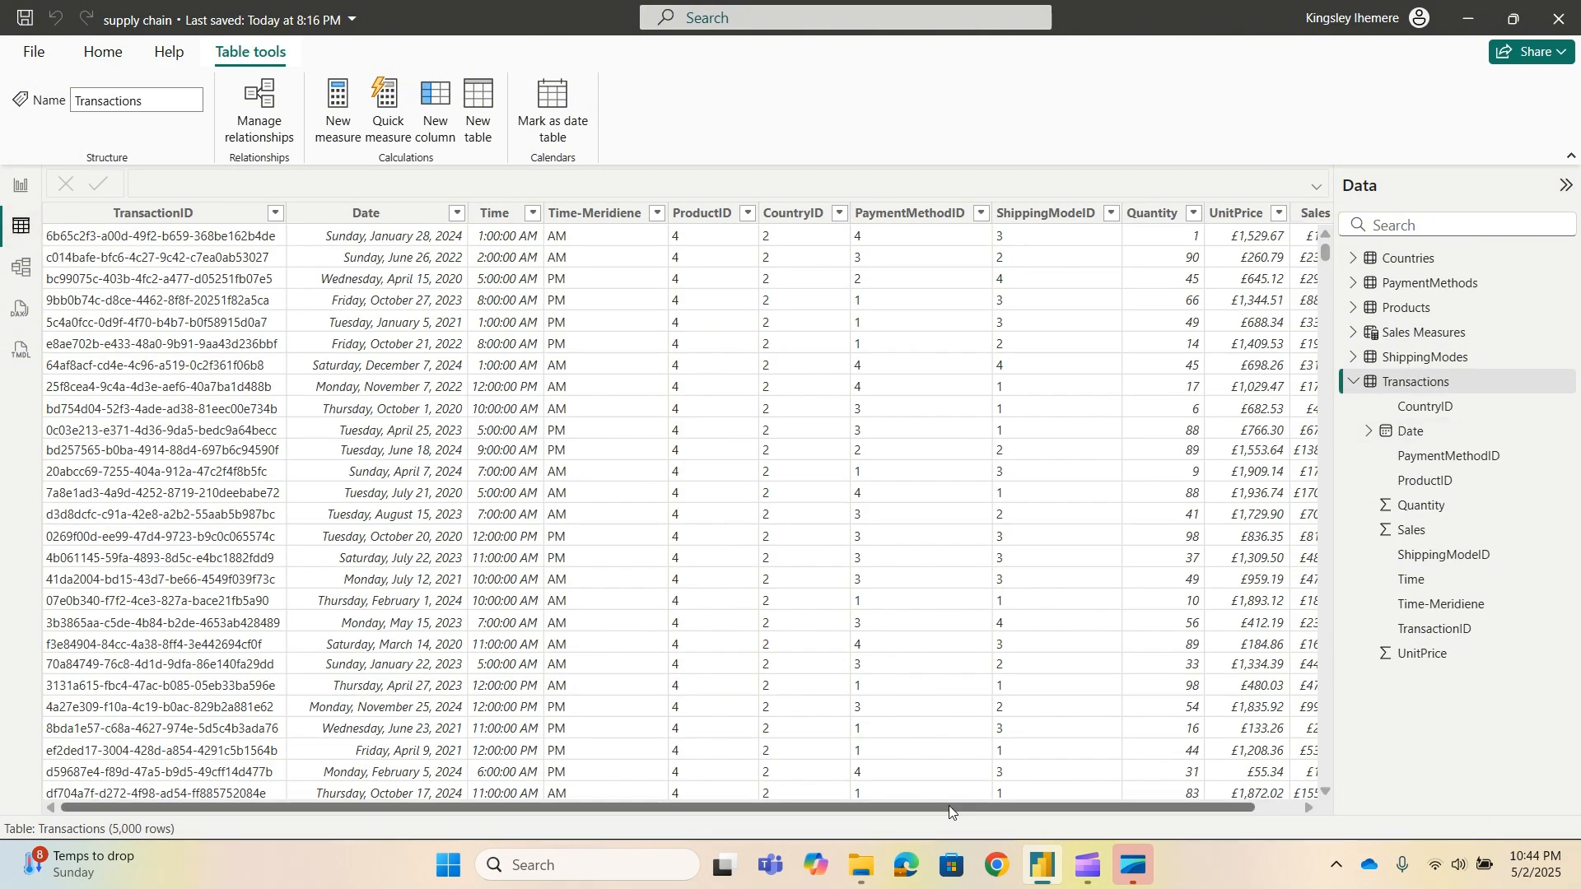
click(1355, 333)
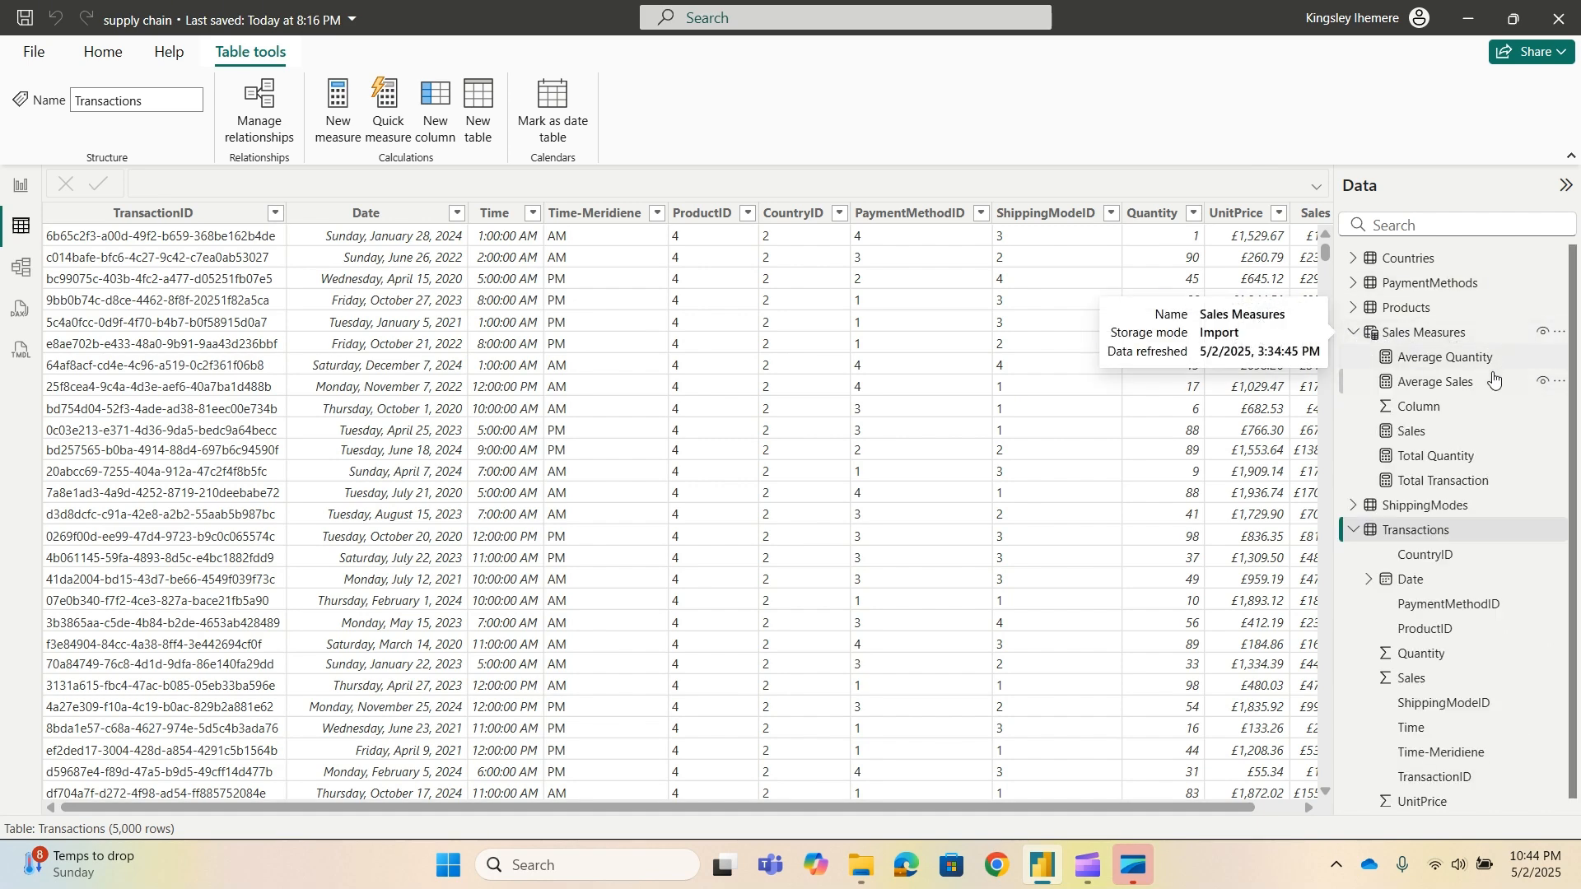
click(1427, 441)
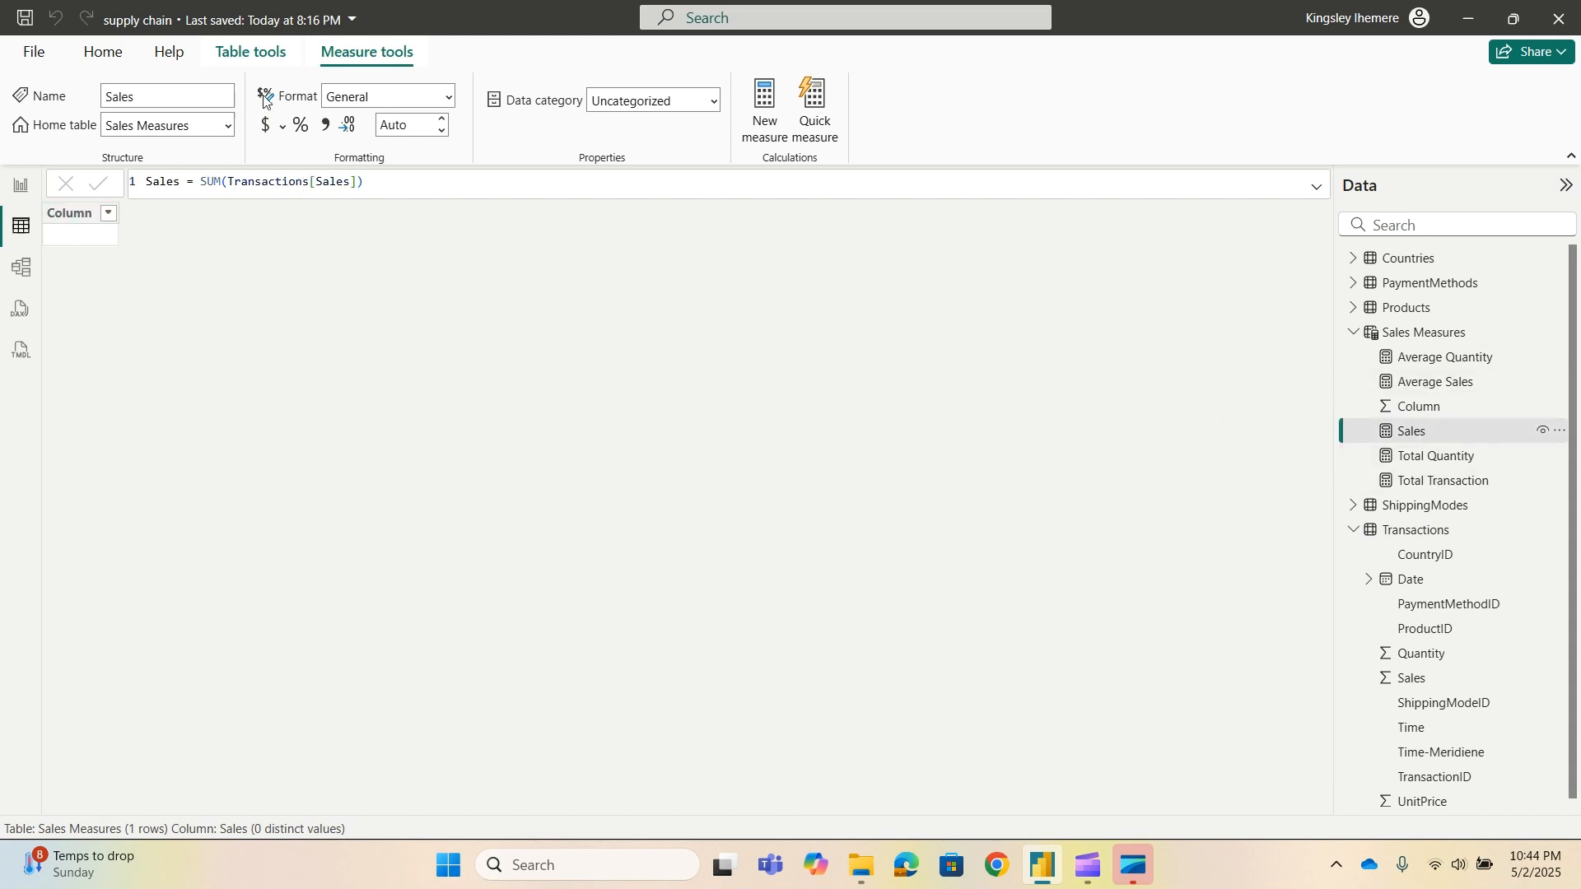
click(264, 124)
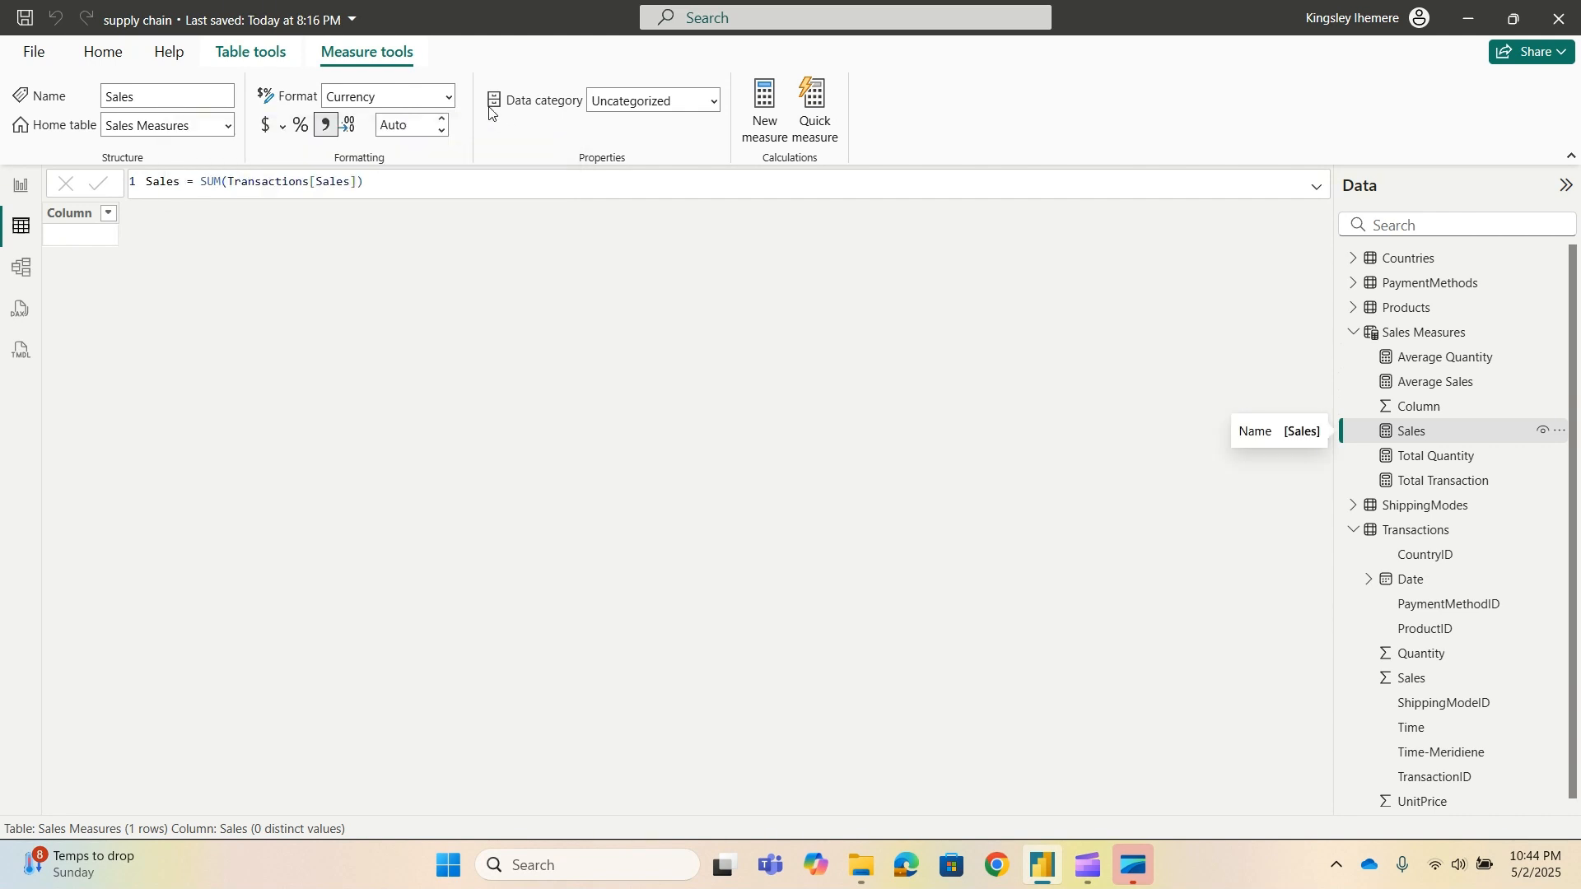
click(282, 126)
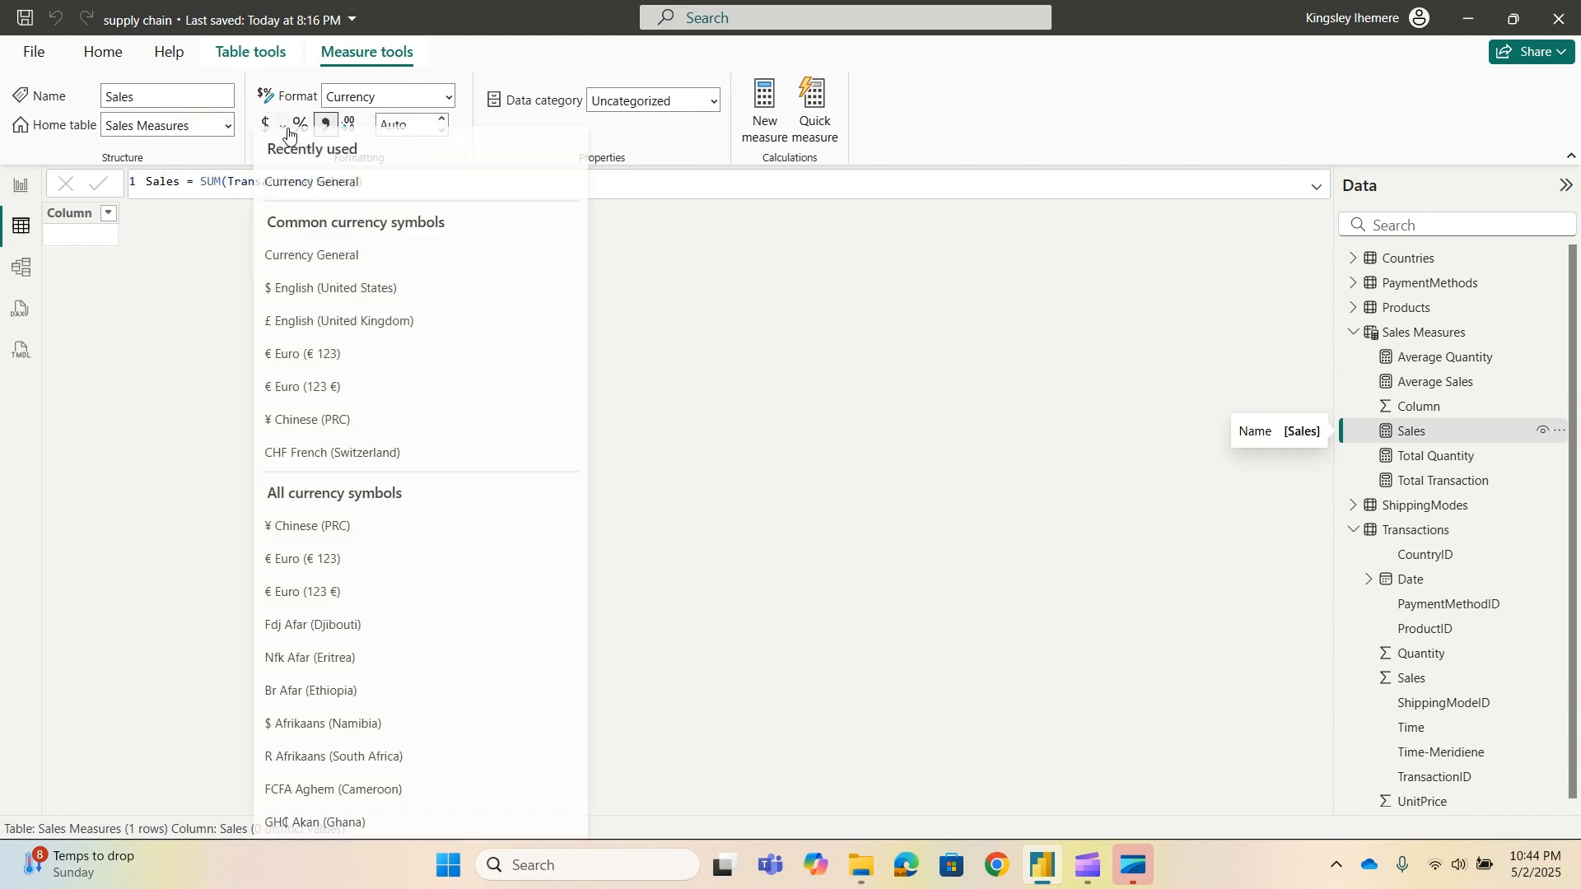
click(311, 298)
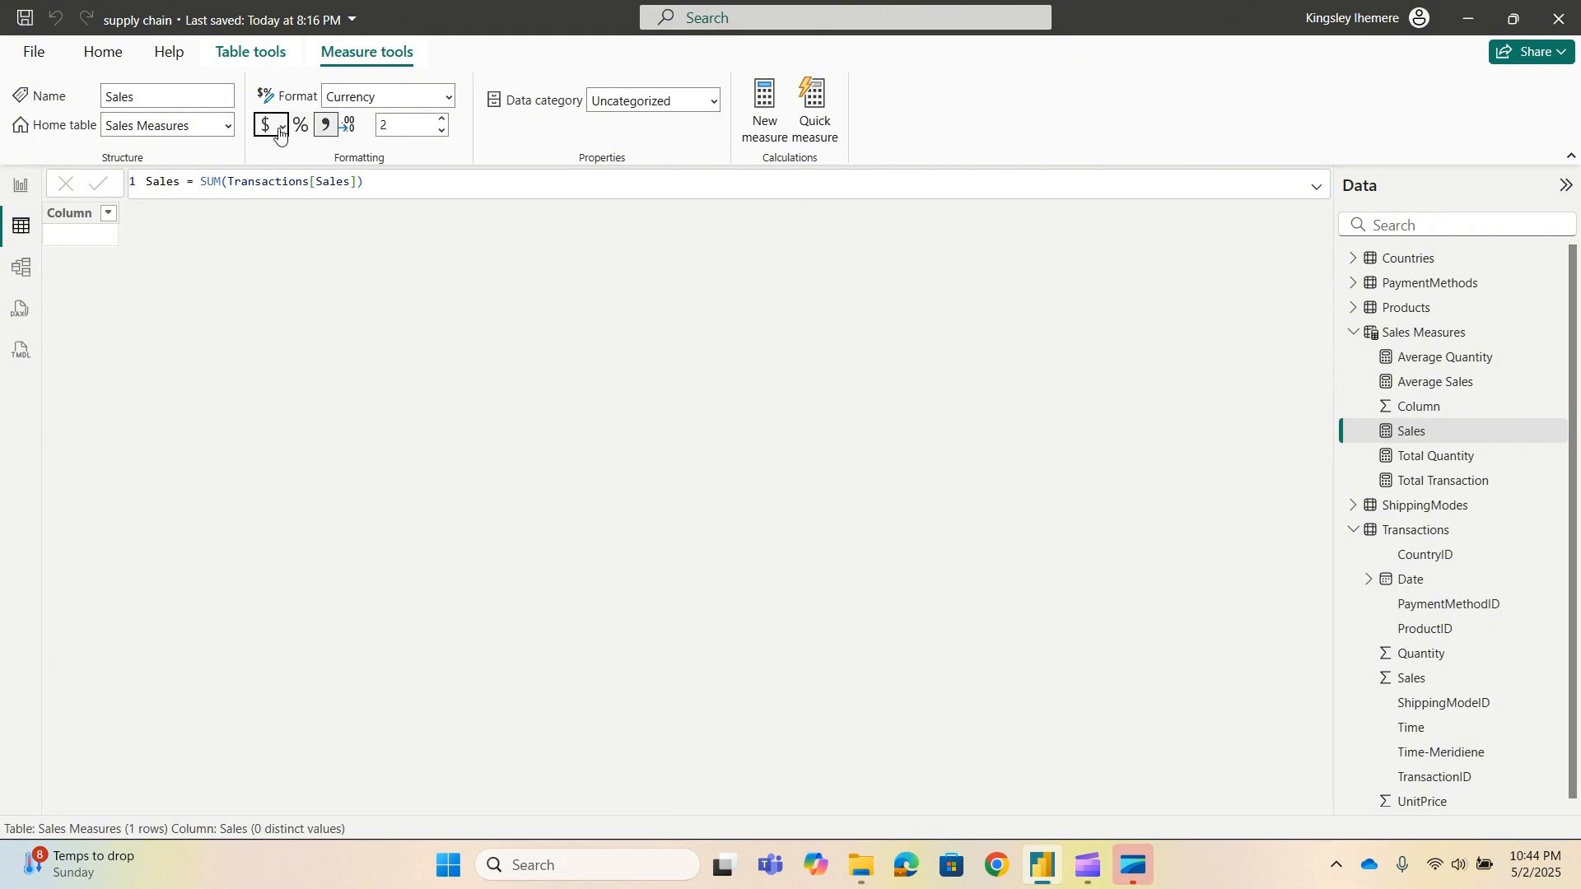
click(452, 98)
click(480, 145)
Format the Average Sales measure as currency using $ English (United States).
click(1448, 385)
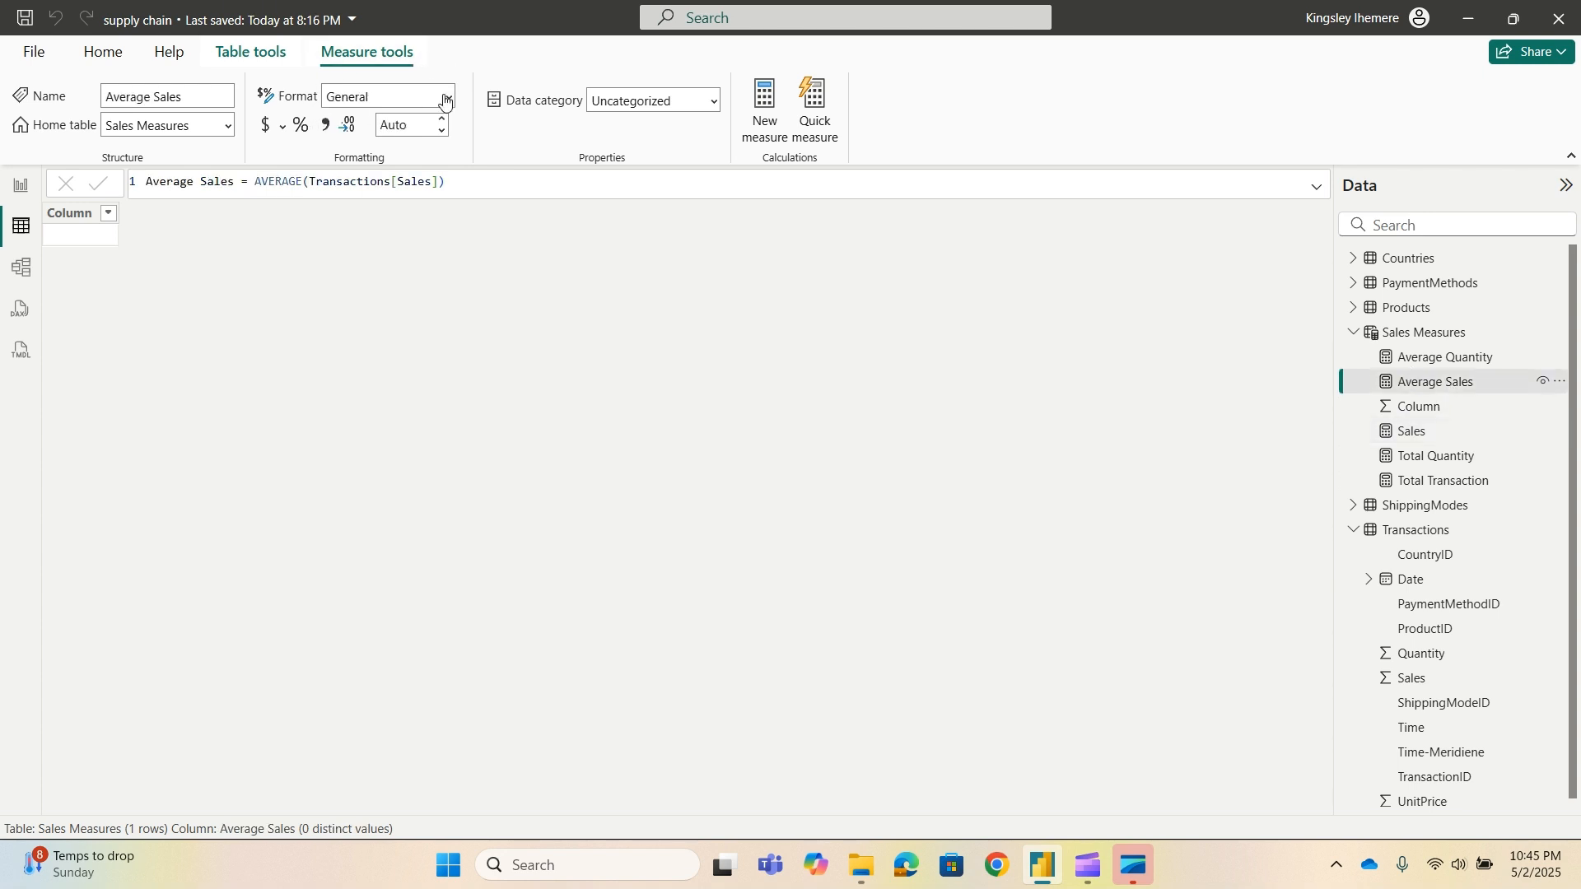
click(392, 92)
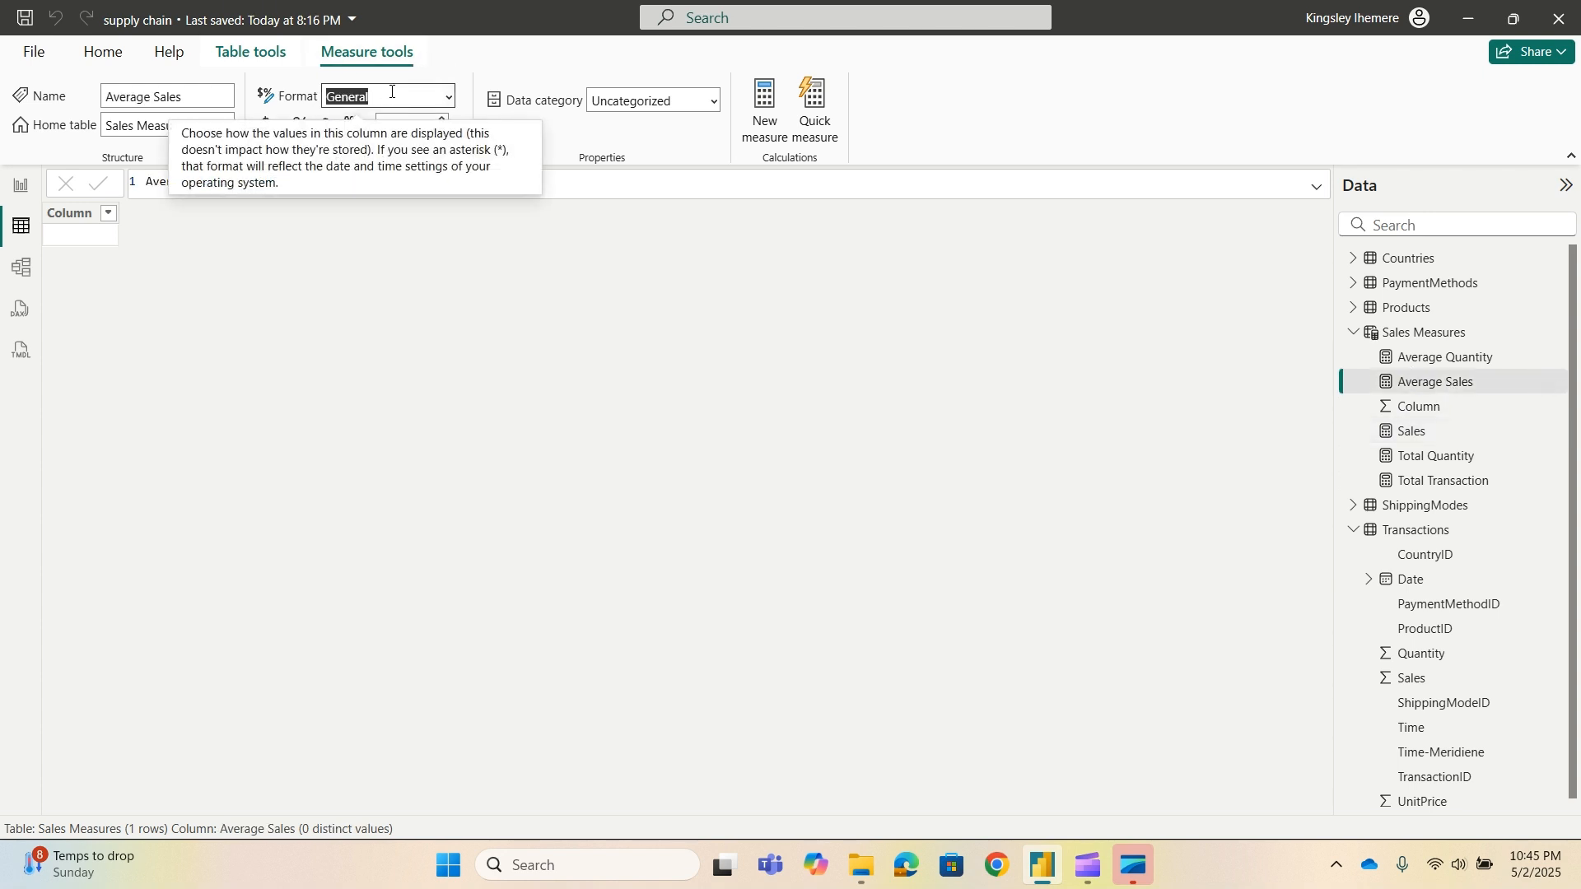
click(452, 100)
click(413, 150)
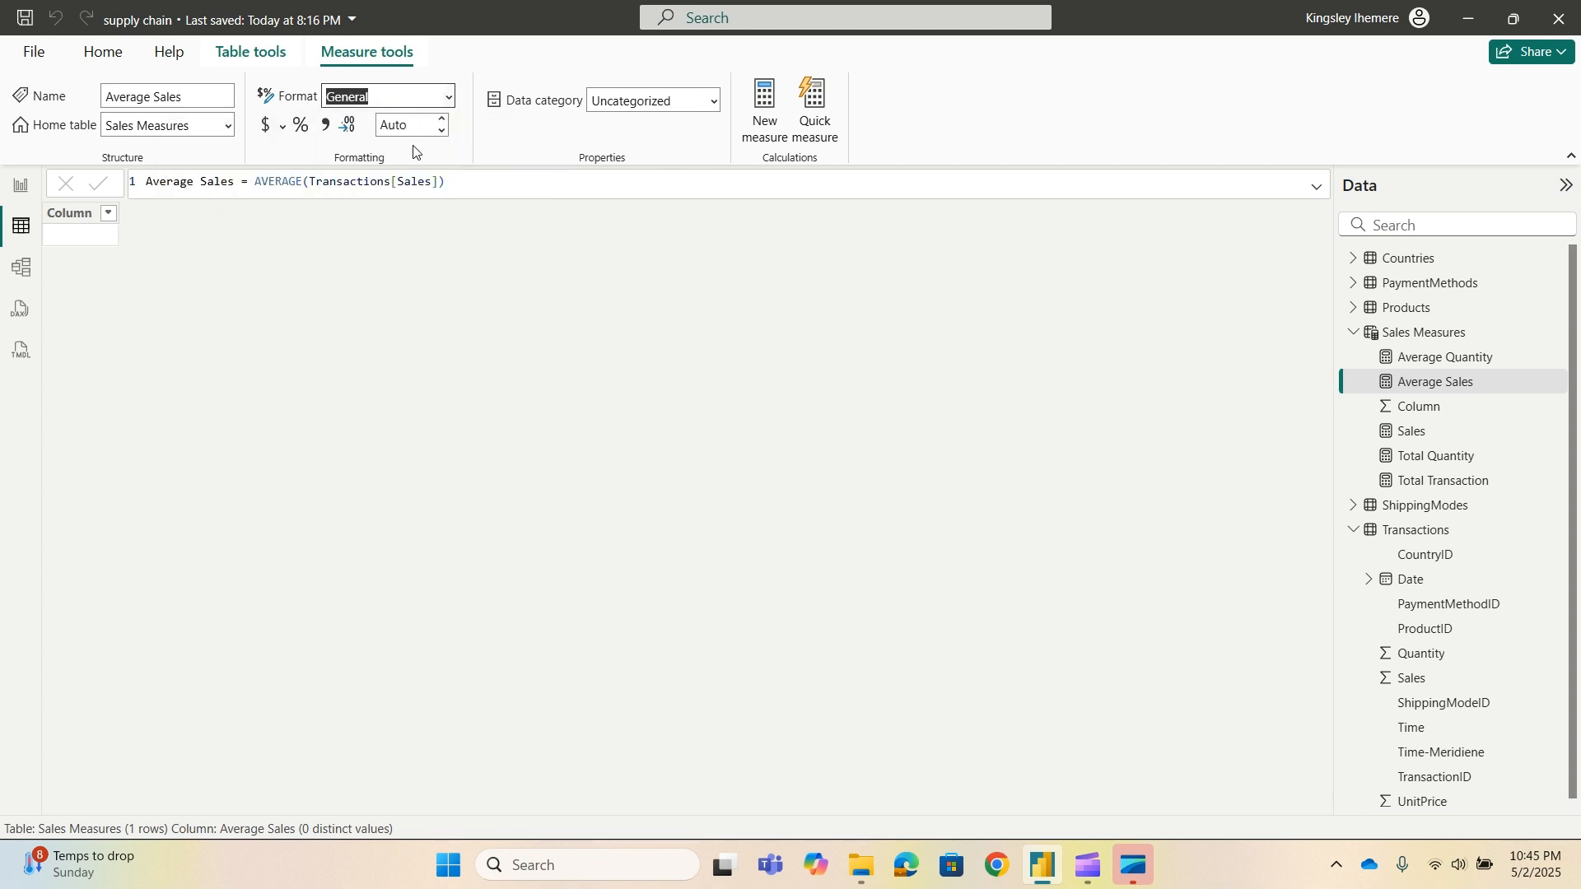
click(283, 130)
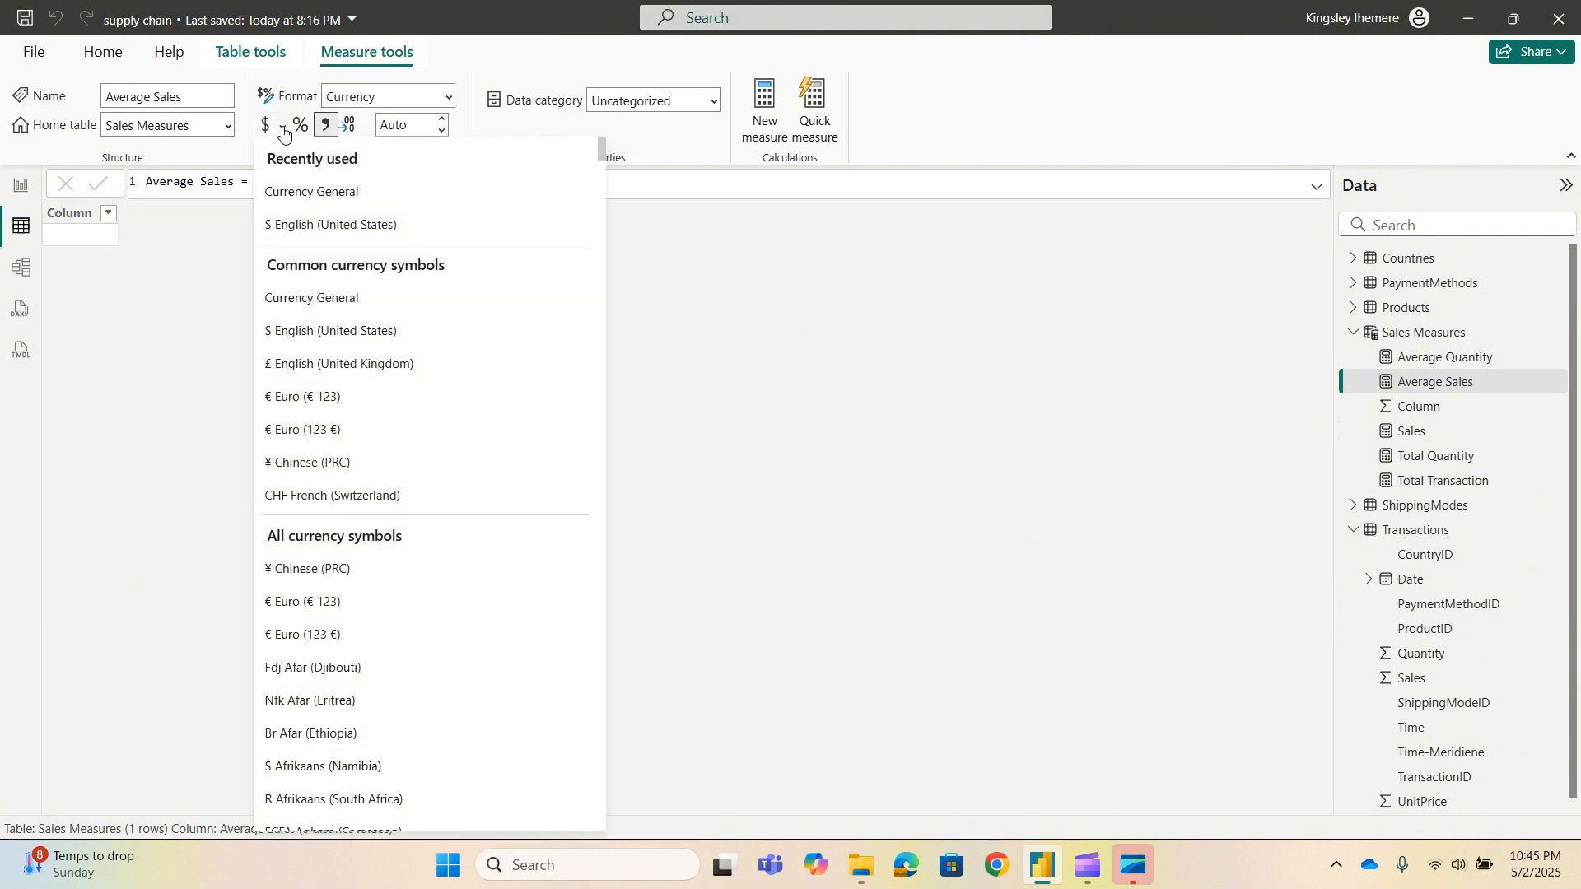
click(304, 224)
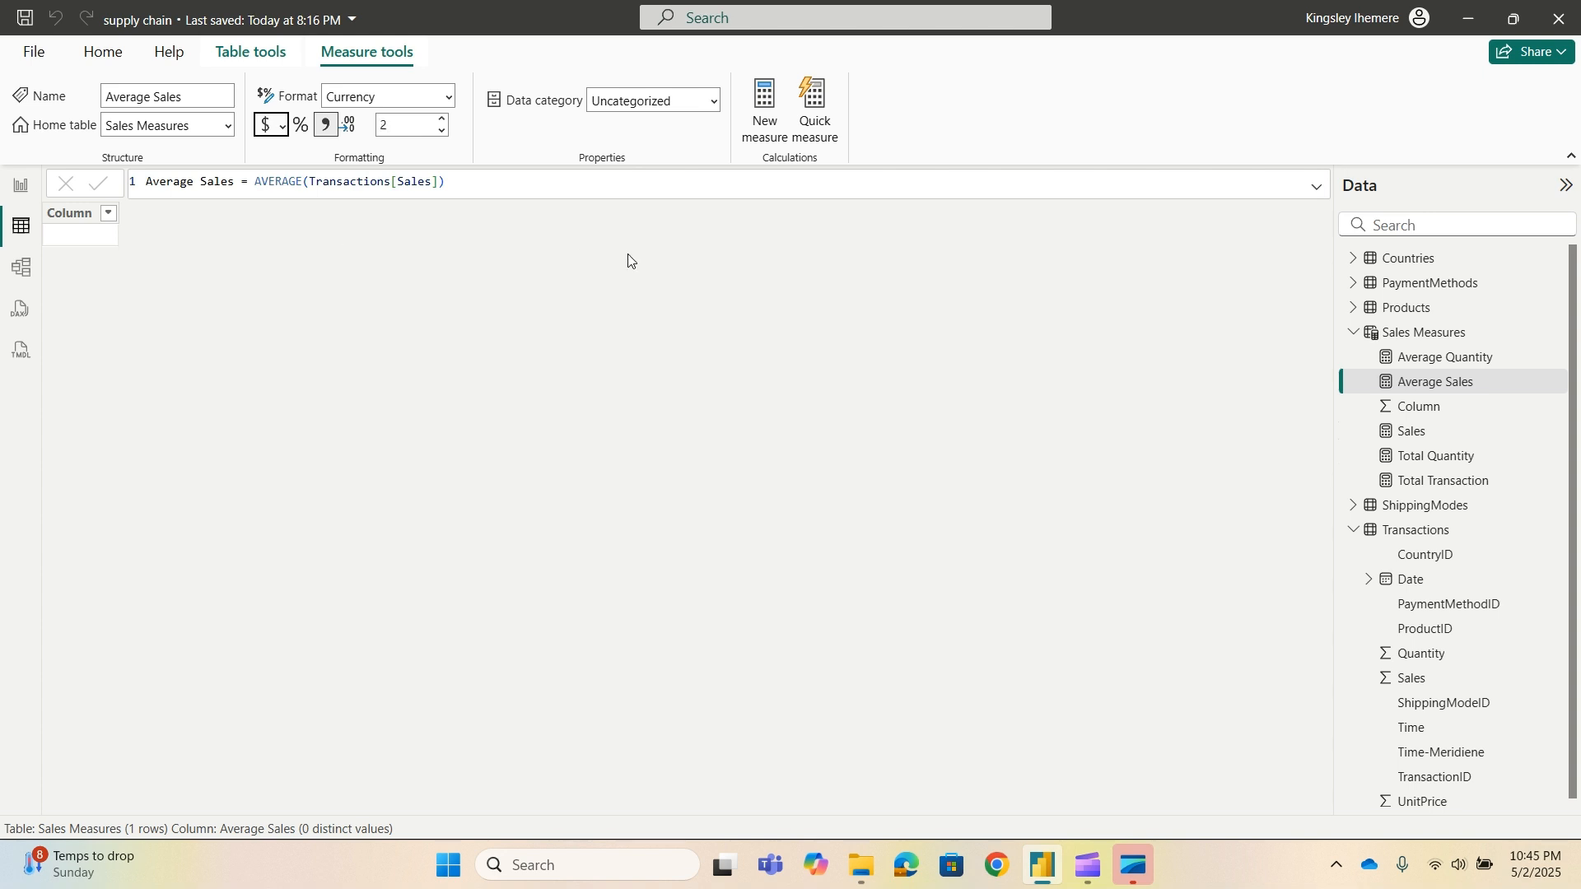
Back in the report view, set the Sales measure's currency to £ English (United Kingdom) with 0 decimal places.
click(21, 189)
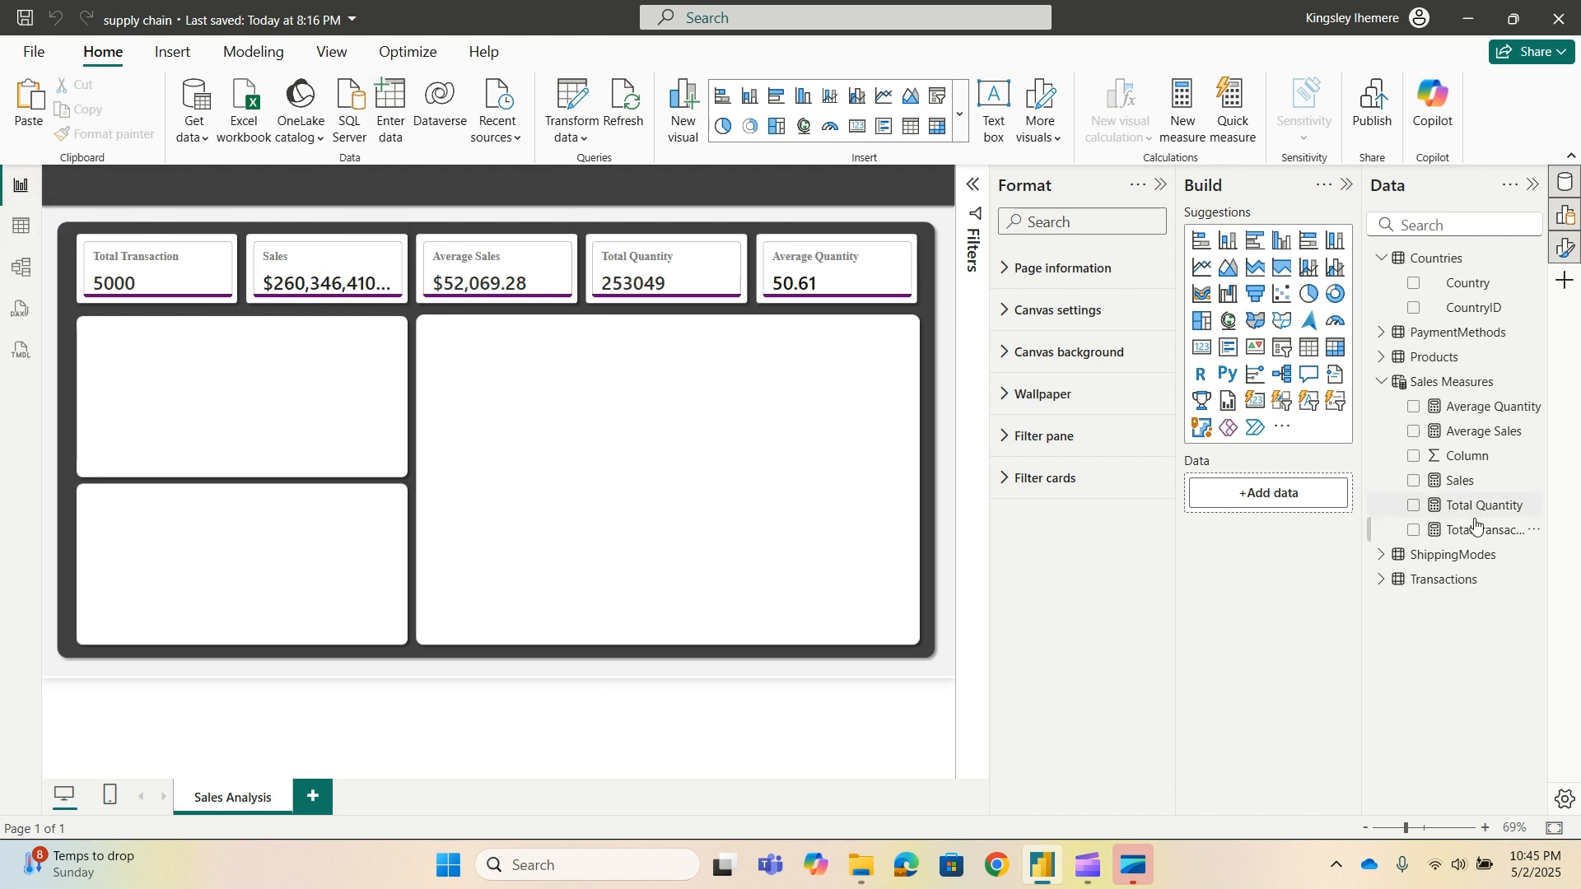
click(1451, 482)
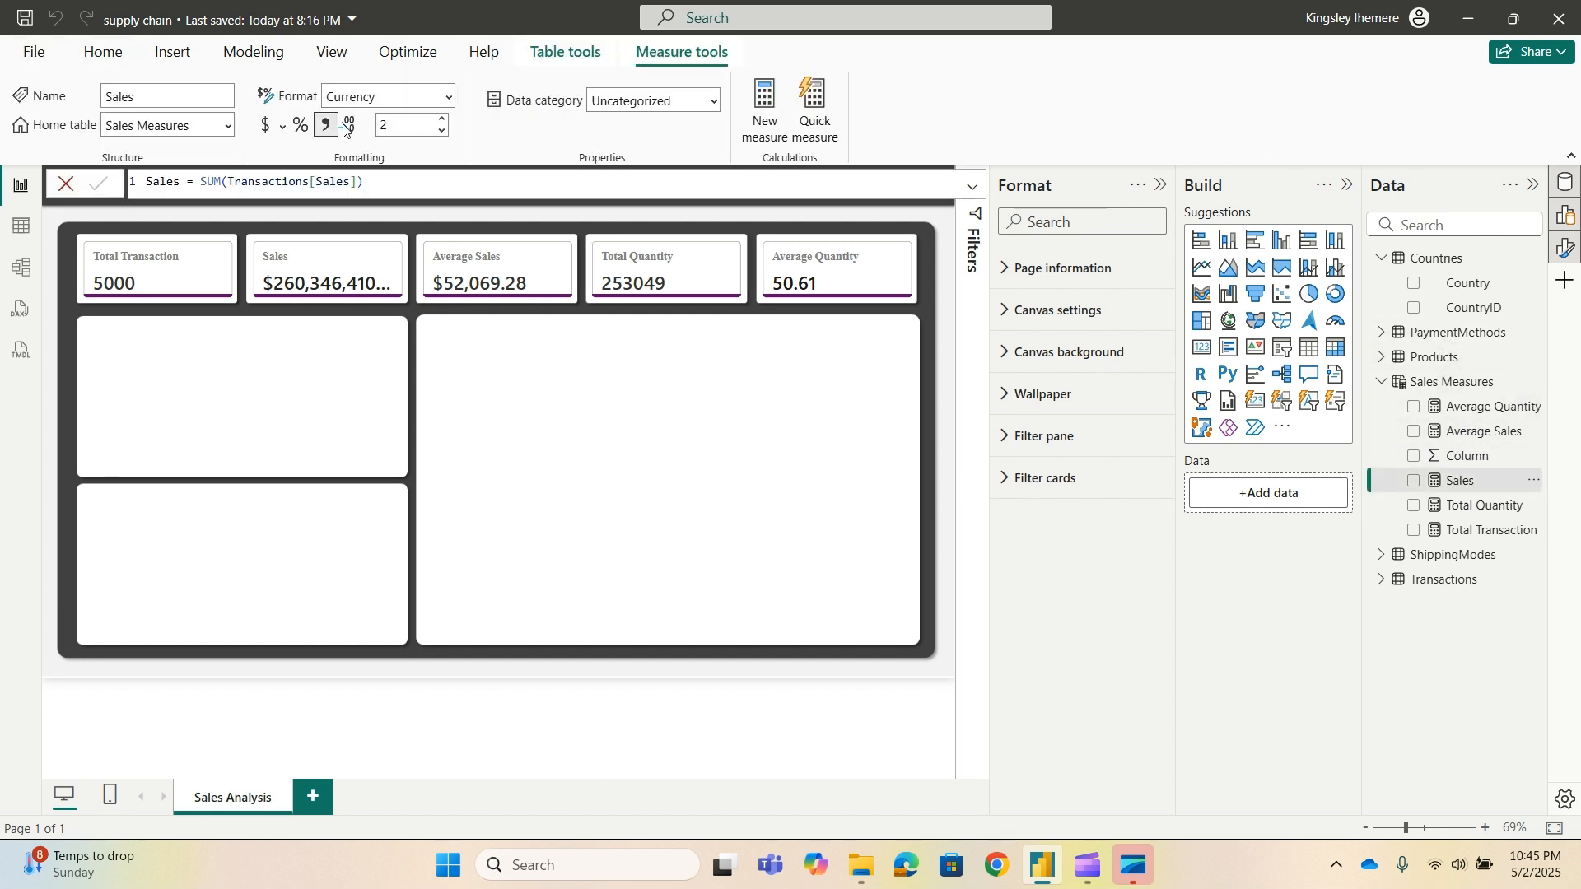
click(284, 130)
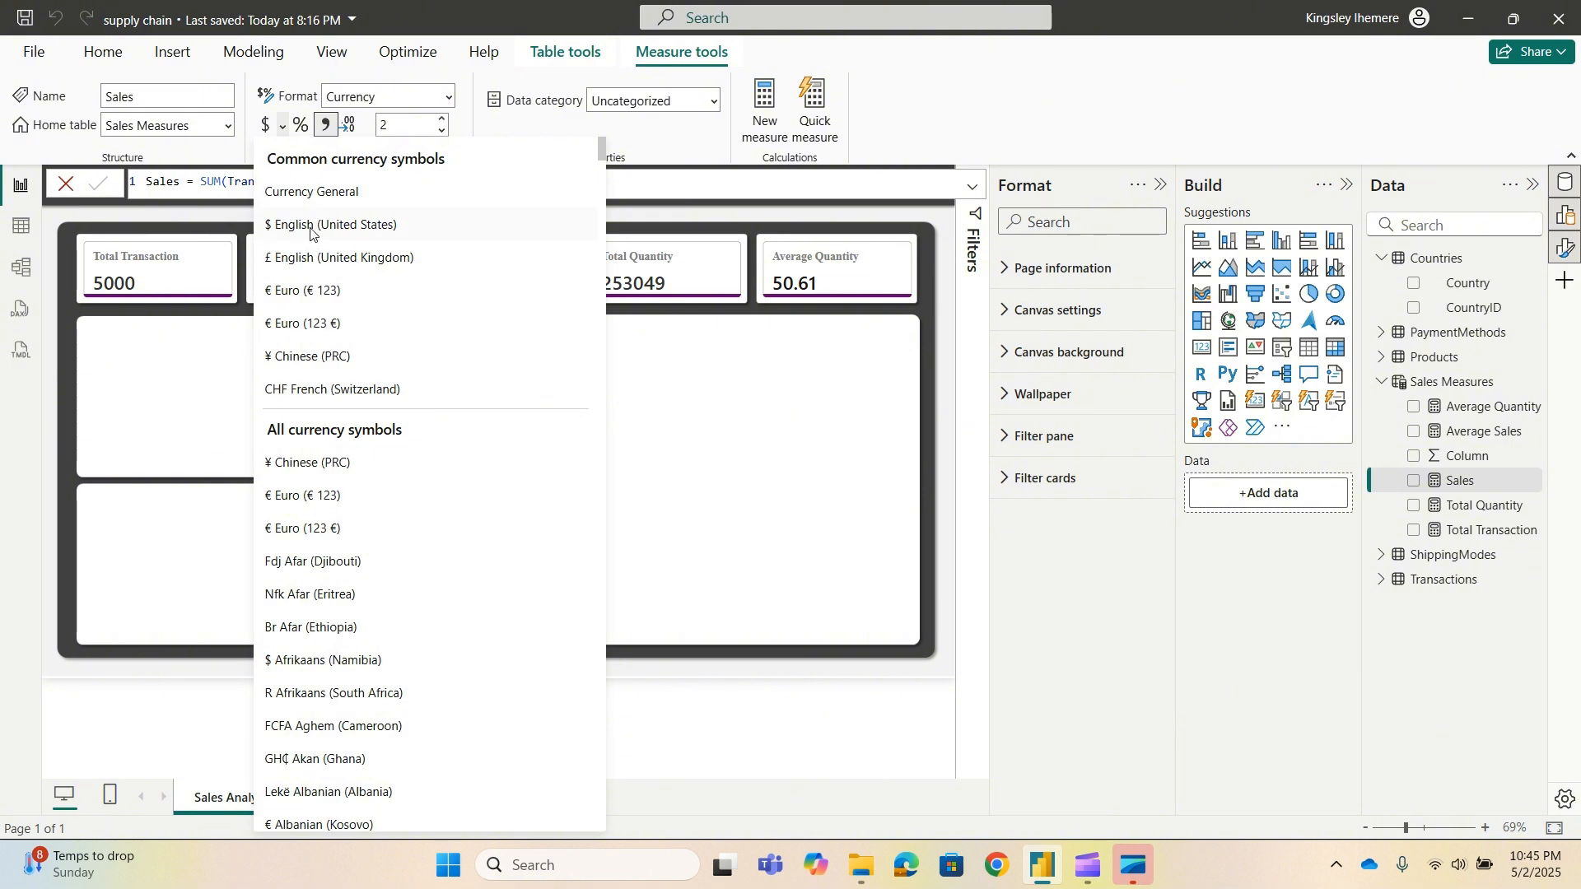
click(312, 227)
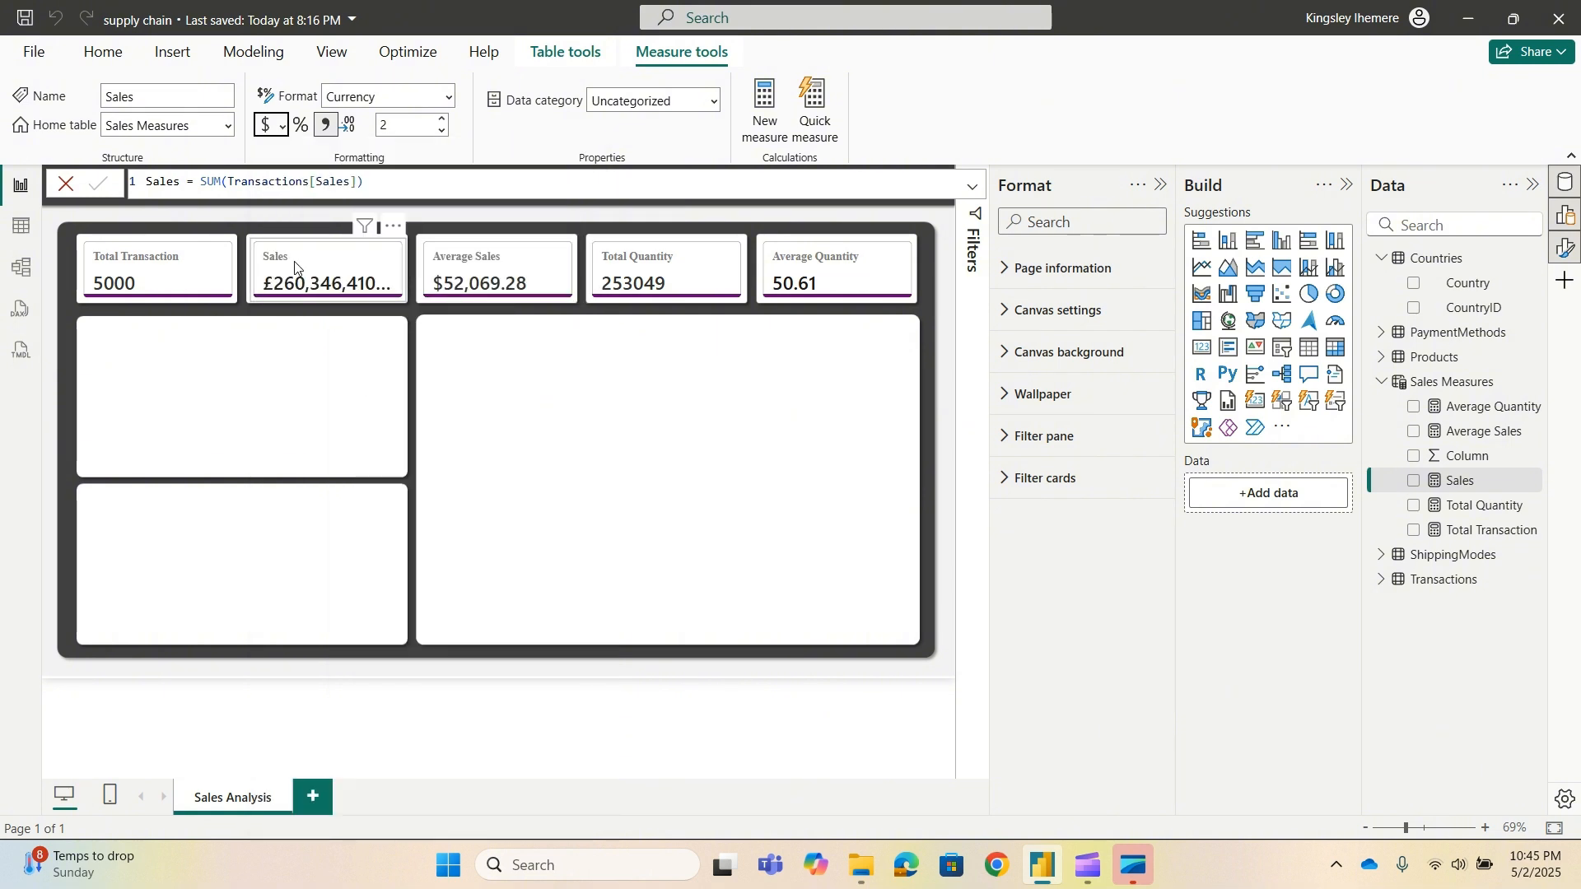
click(443, 132)
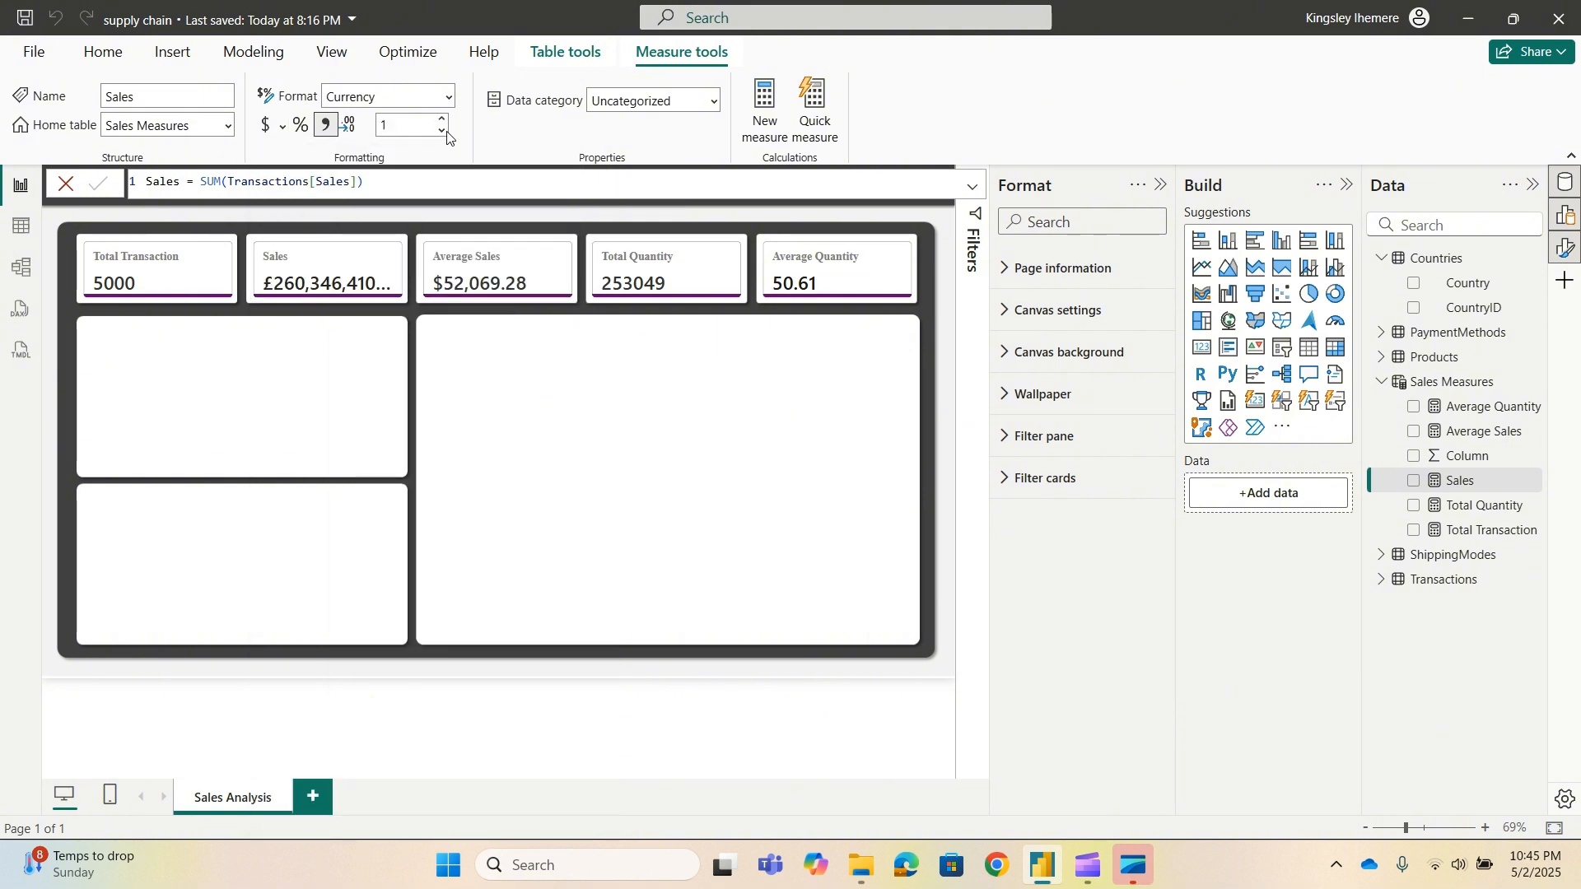
click(443, 132)
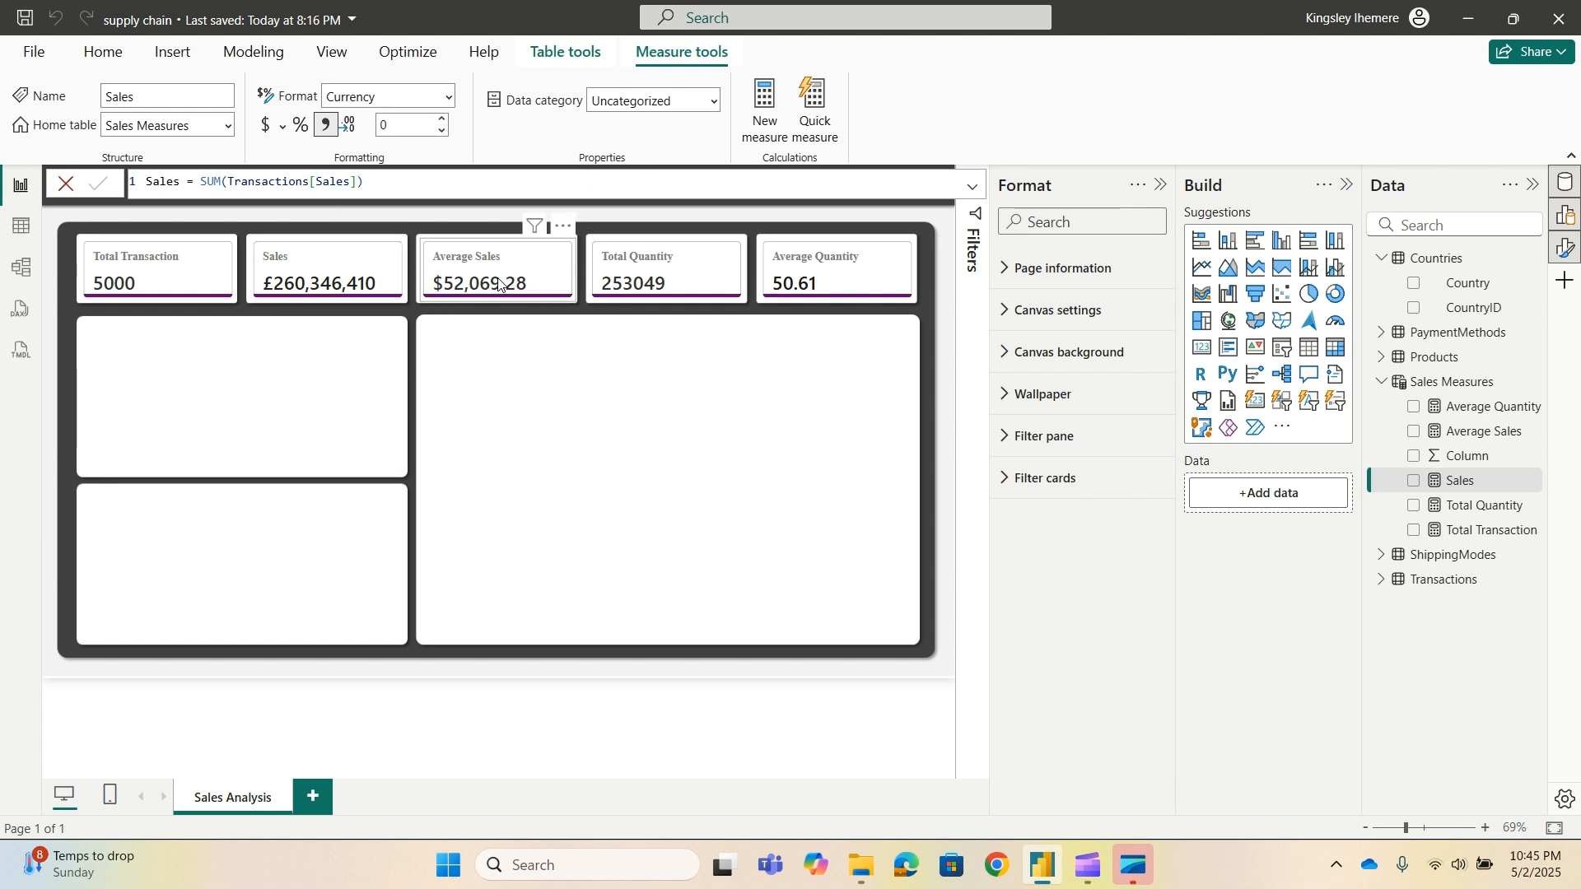
Set the Average Sales measure's currency to £ English (United Kingdom) with 0 decimal places.
click(536, 285)
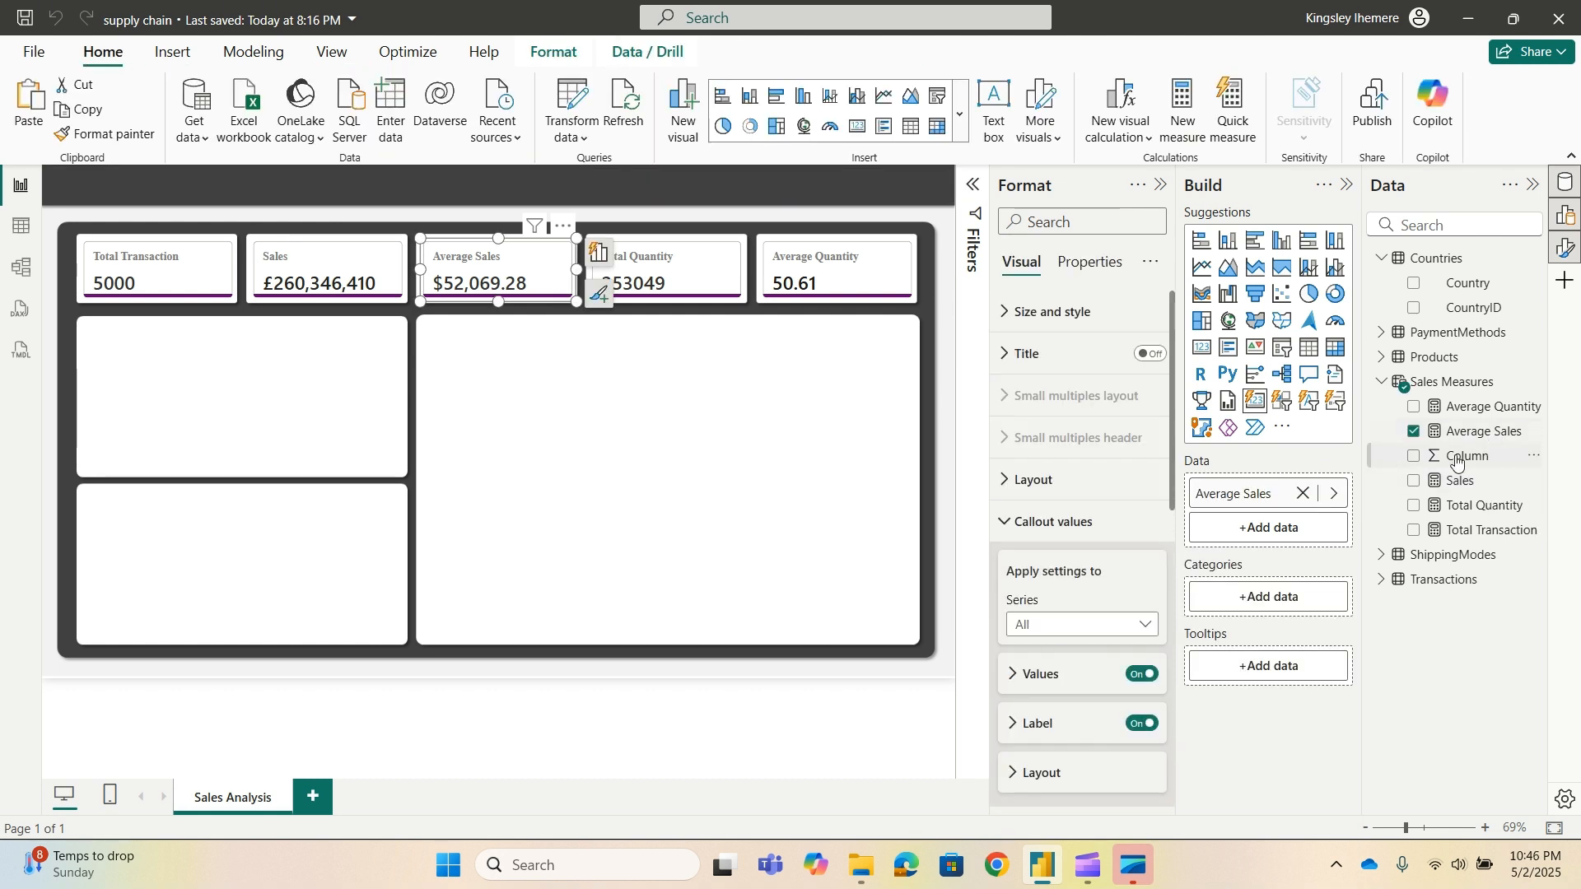
click(1479, 434)
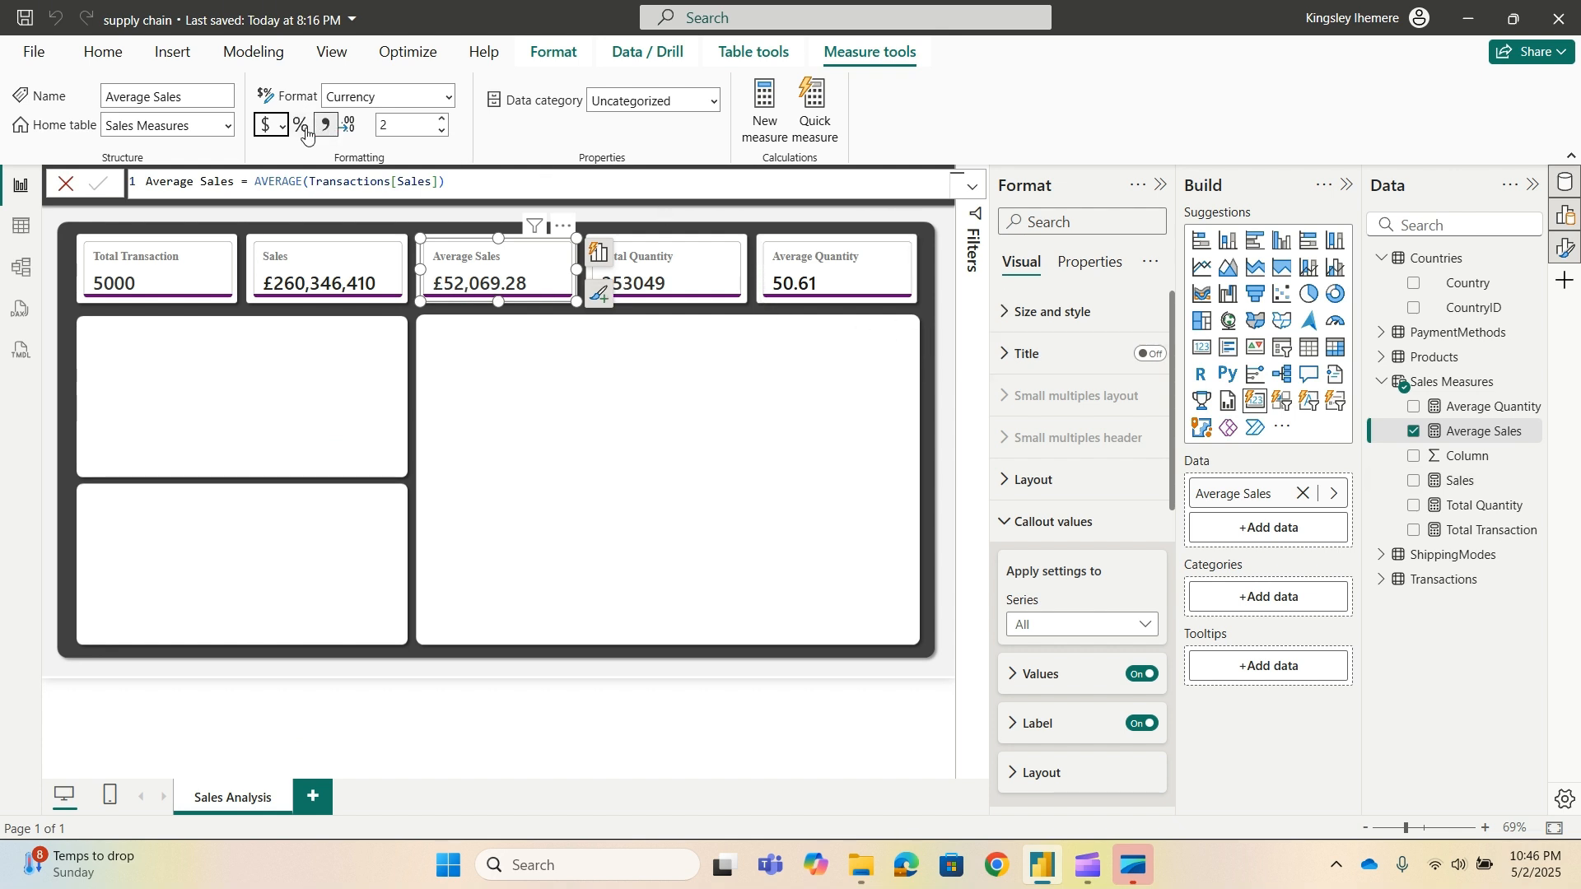
click(443, 132)
click(443, 132)
click(540, 370)
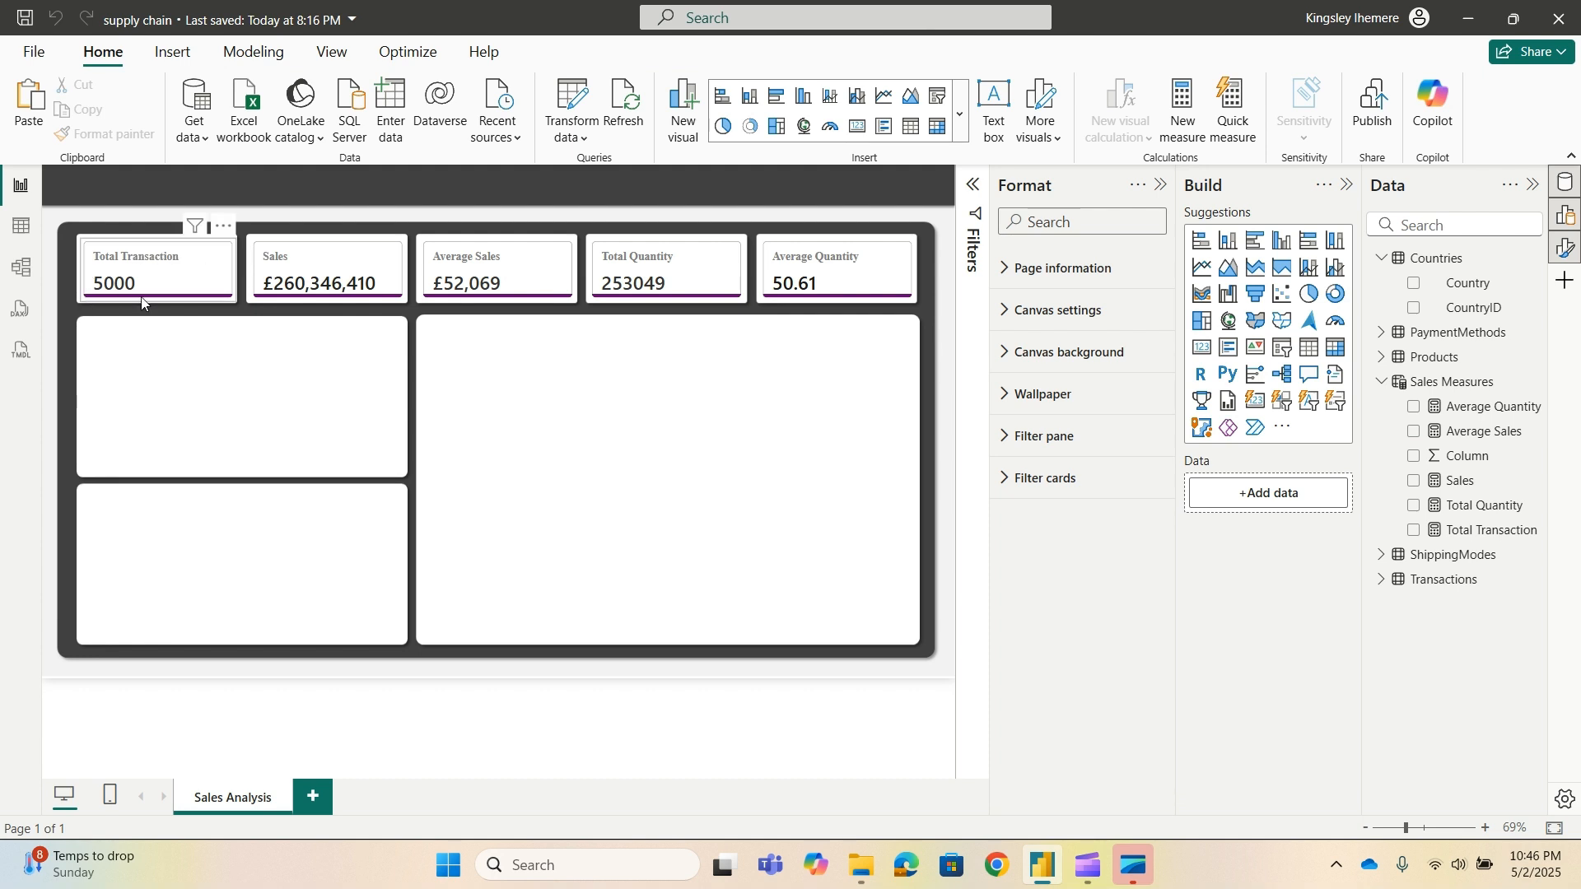
Turn off the border in the Total Transaction card's Cards settings for the All series.
click(210, 272)
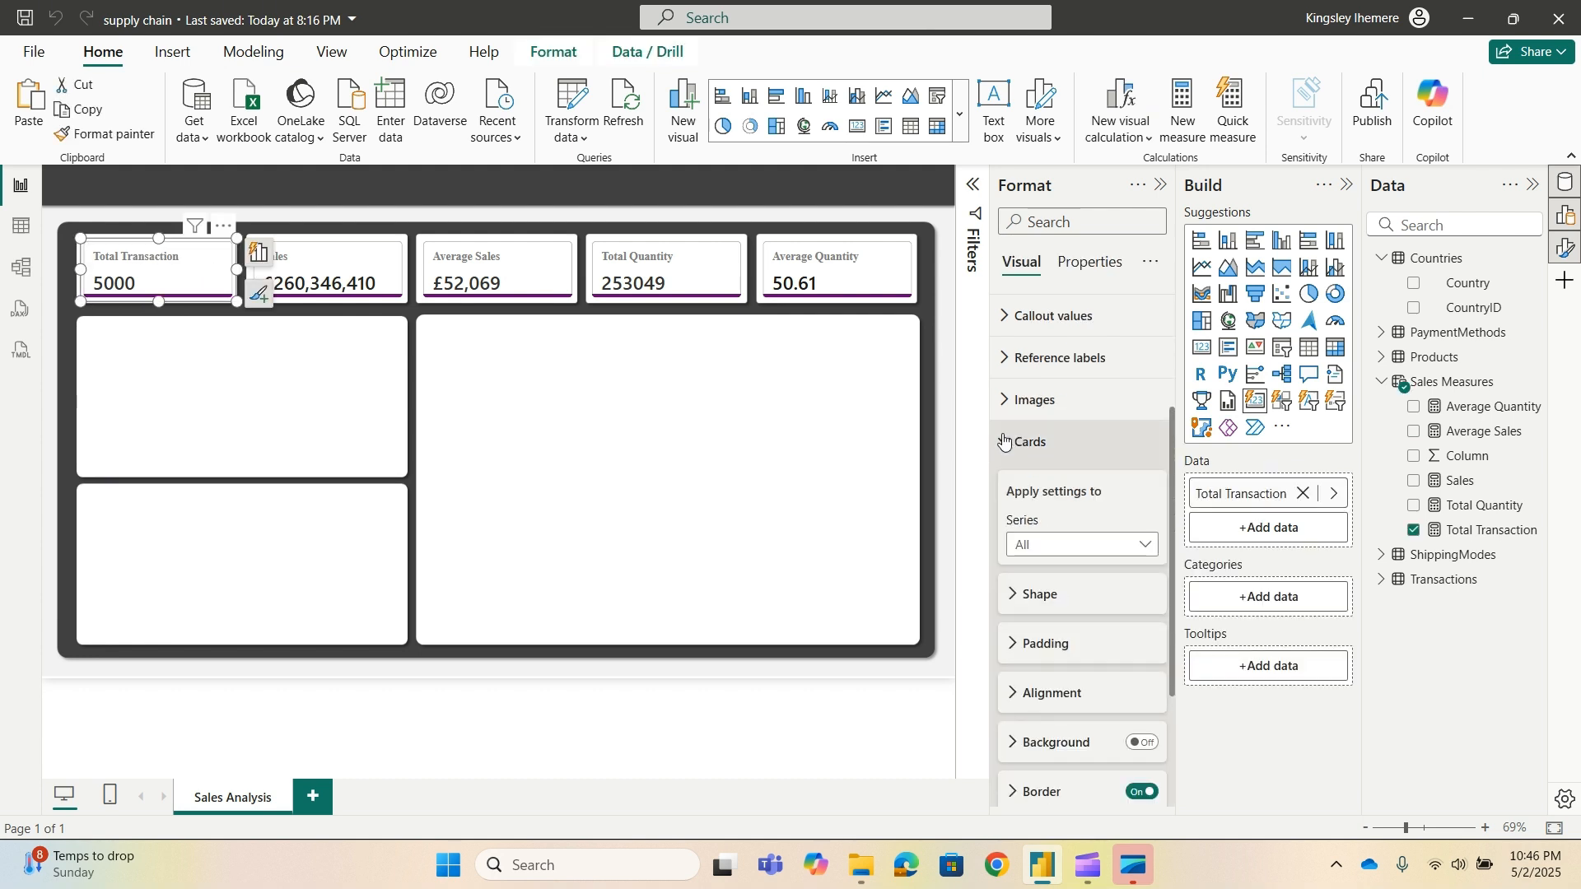
scroll(1035, 705, down, 1)
scroll(1035, 706, down, 2)
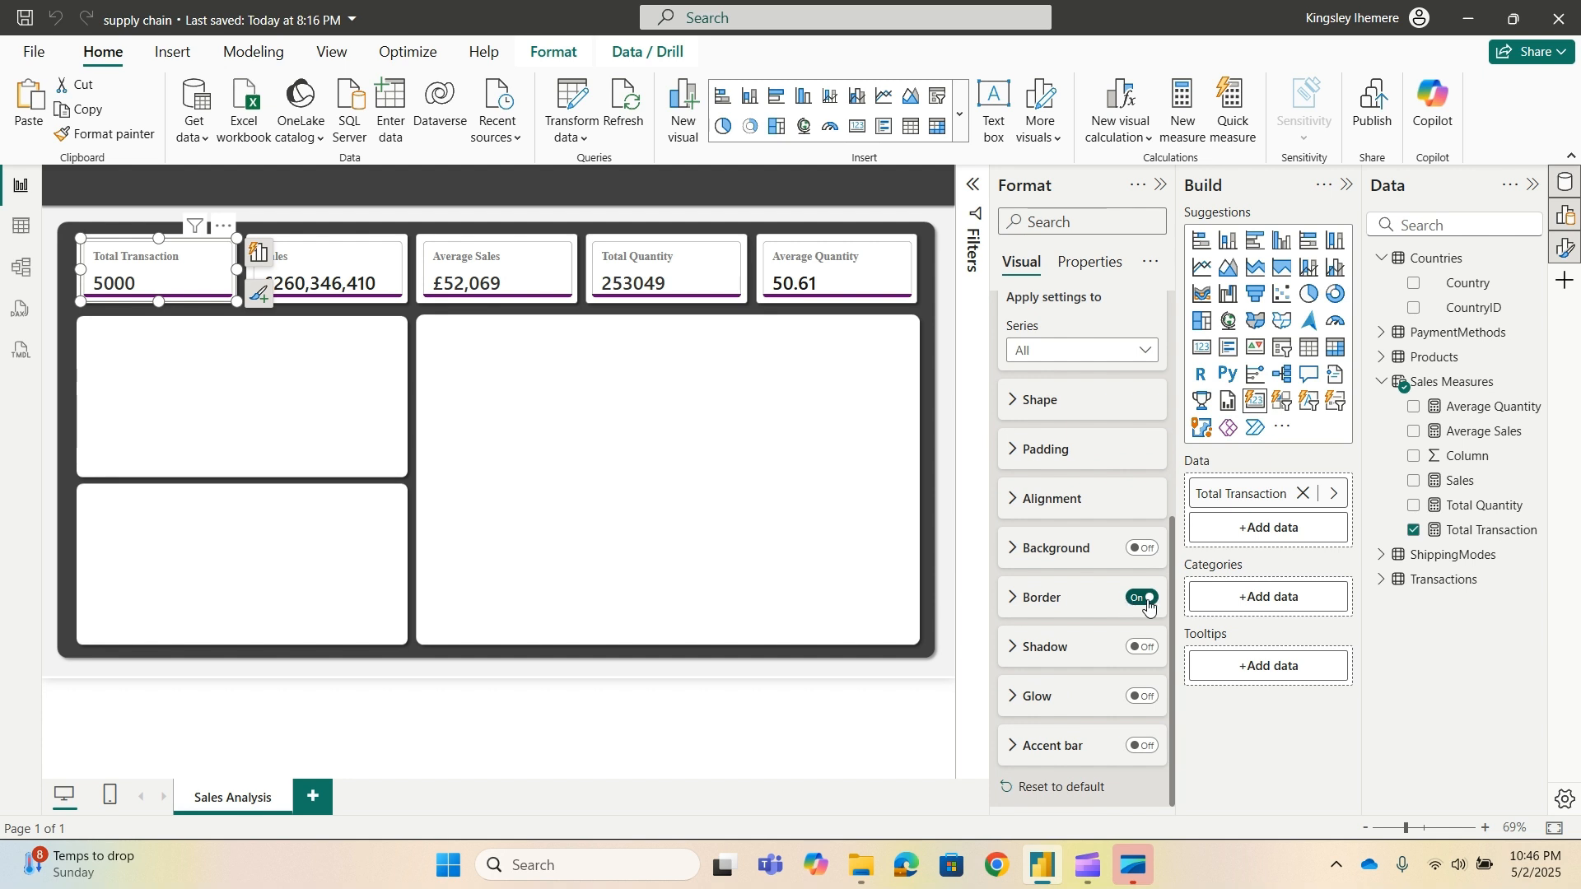
click(1150, 600)
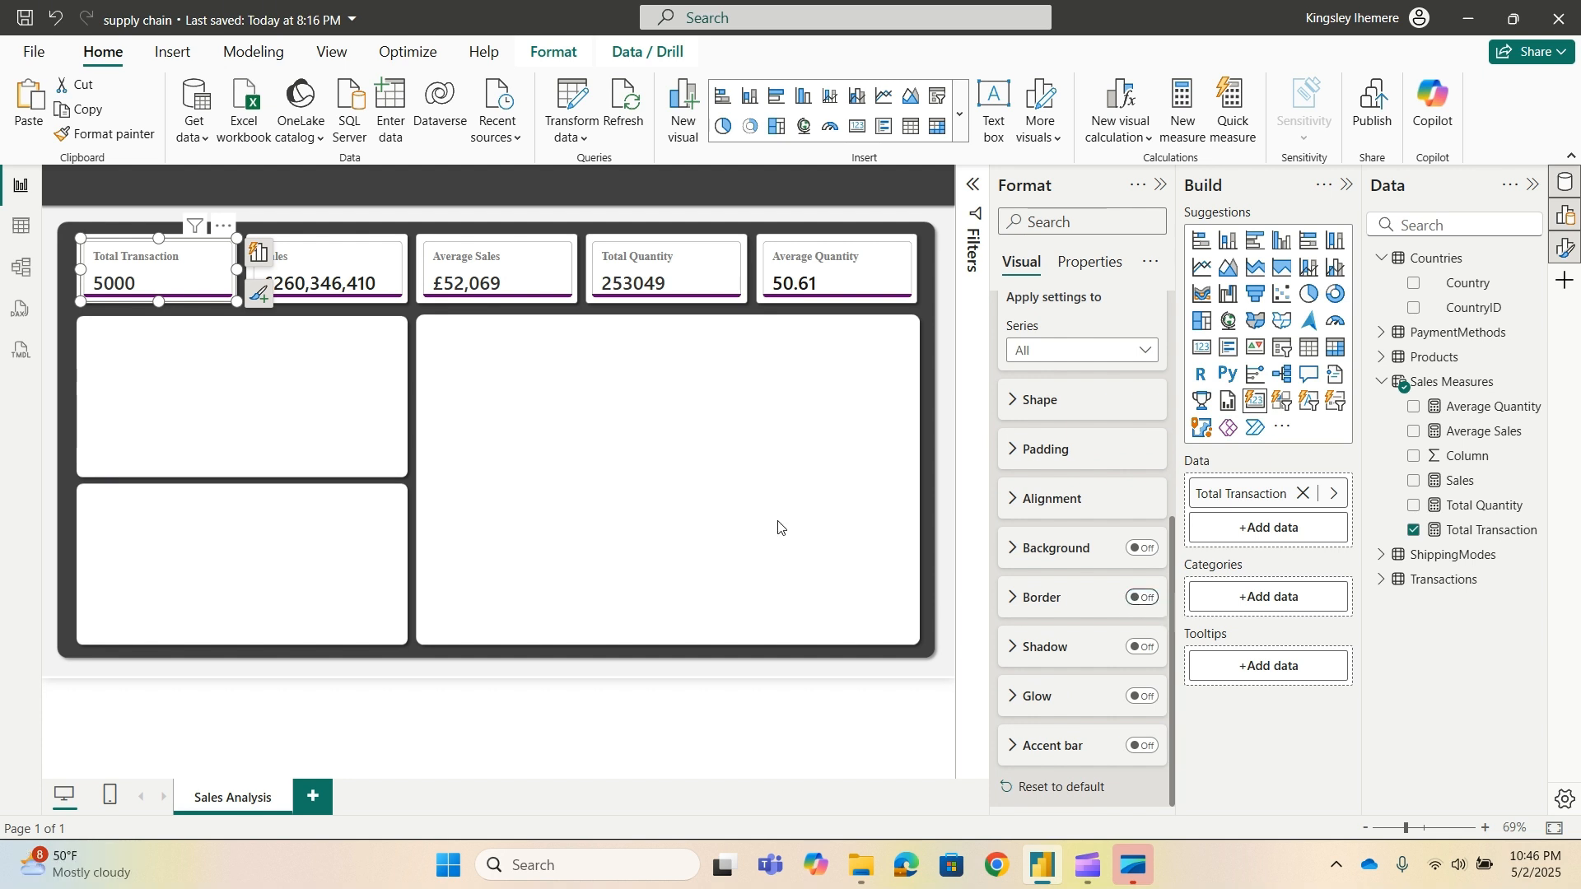
click(238, 391)
Apply the card settings to the Total Transaction series and turn off its border.
click(196, 274)
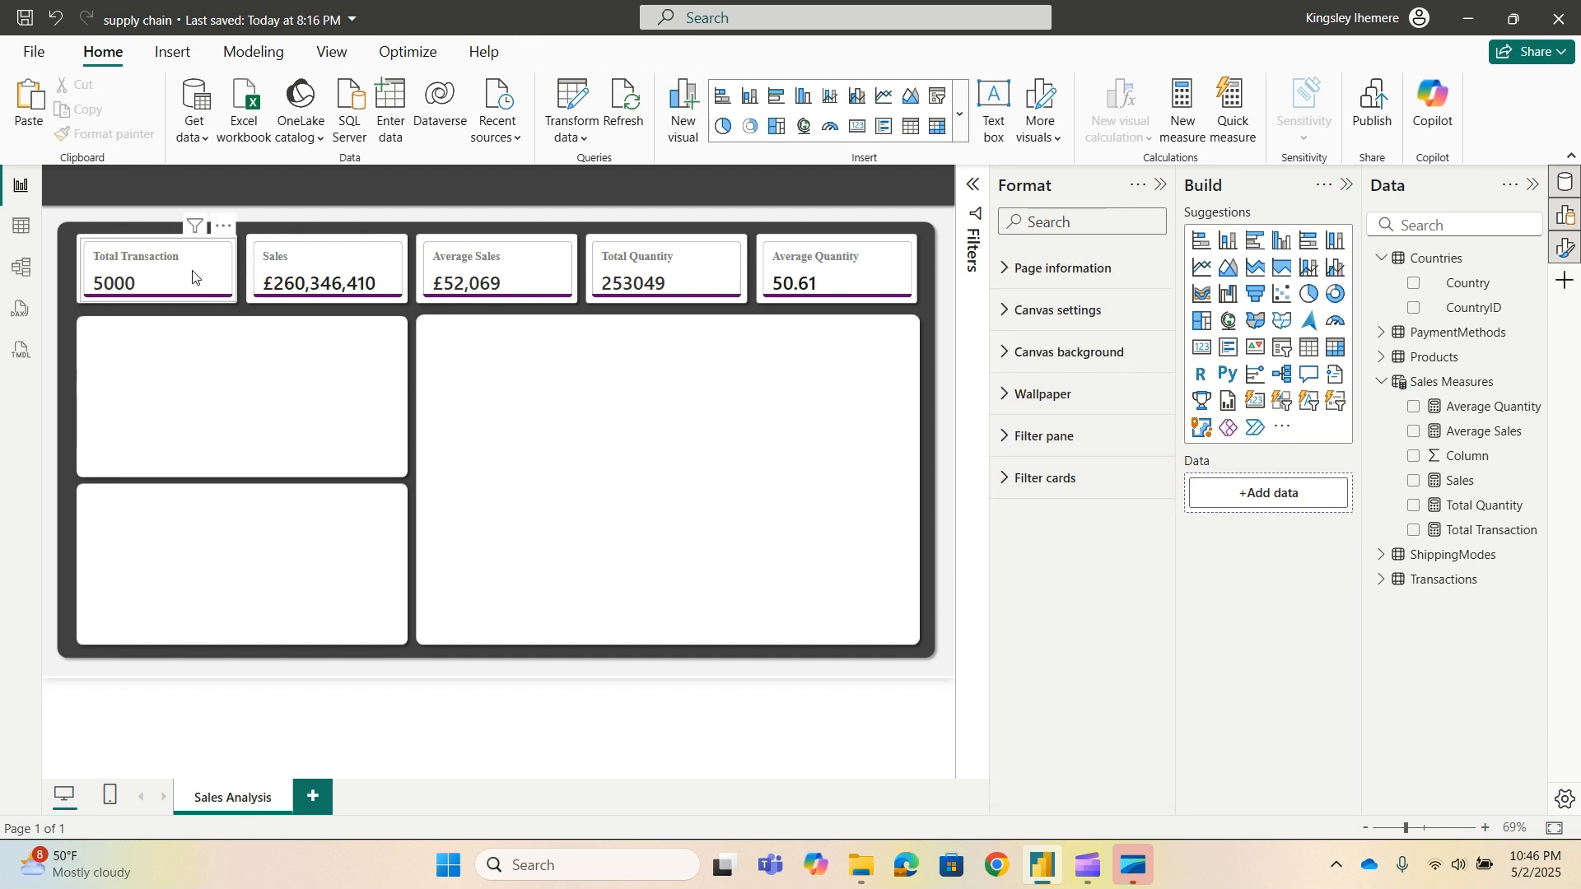
scroll(1049, 659, down, 5)
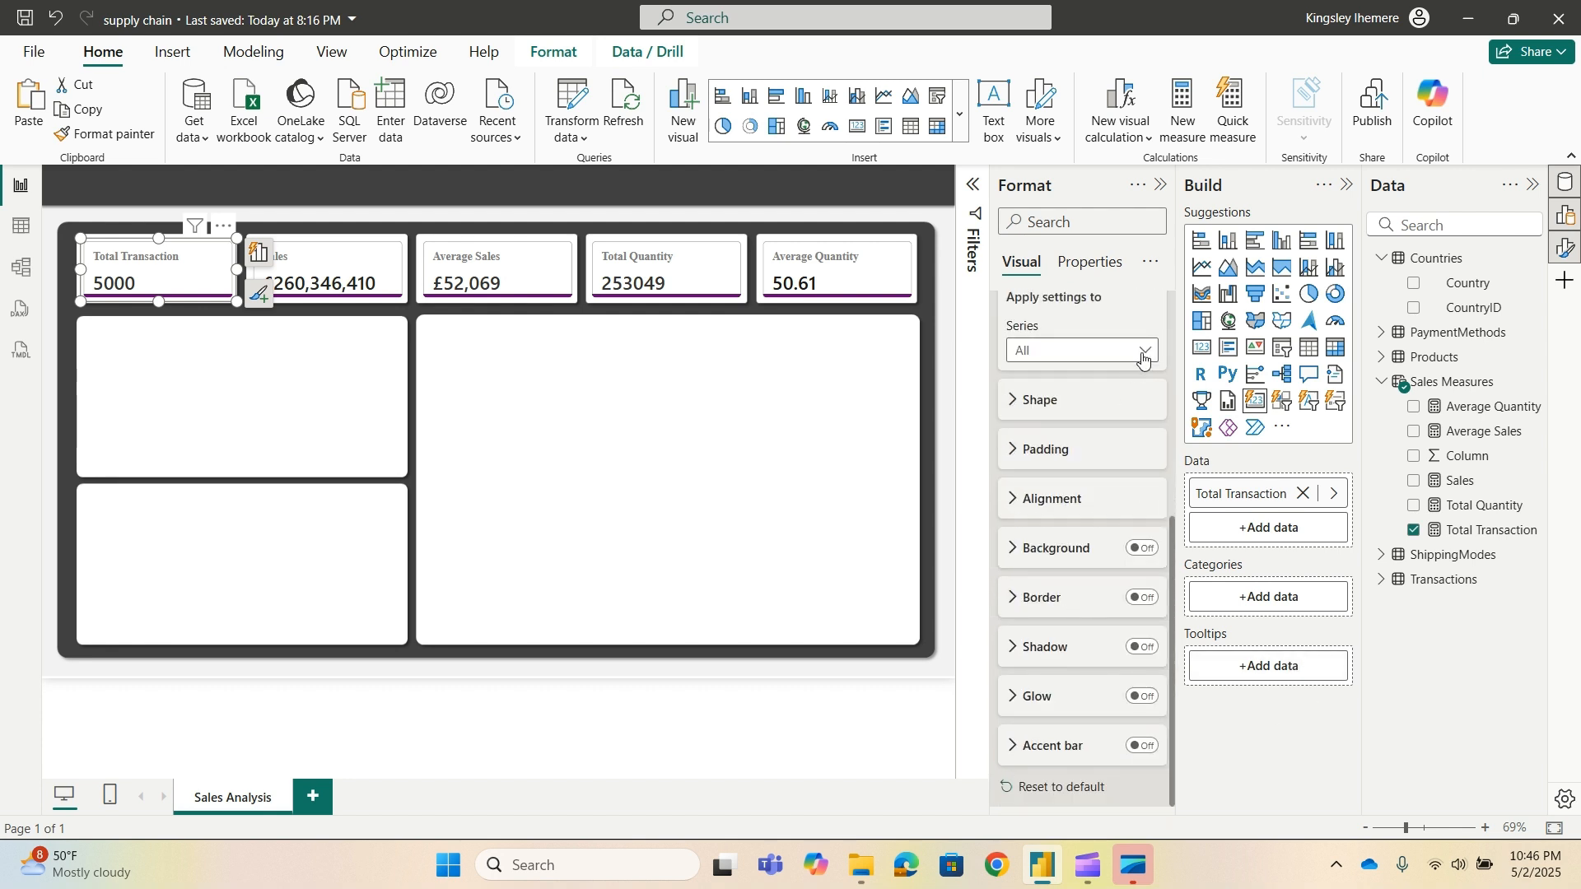
click(1095, 351)
click(1093, 403)
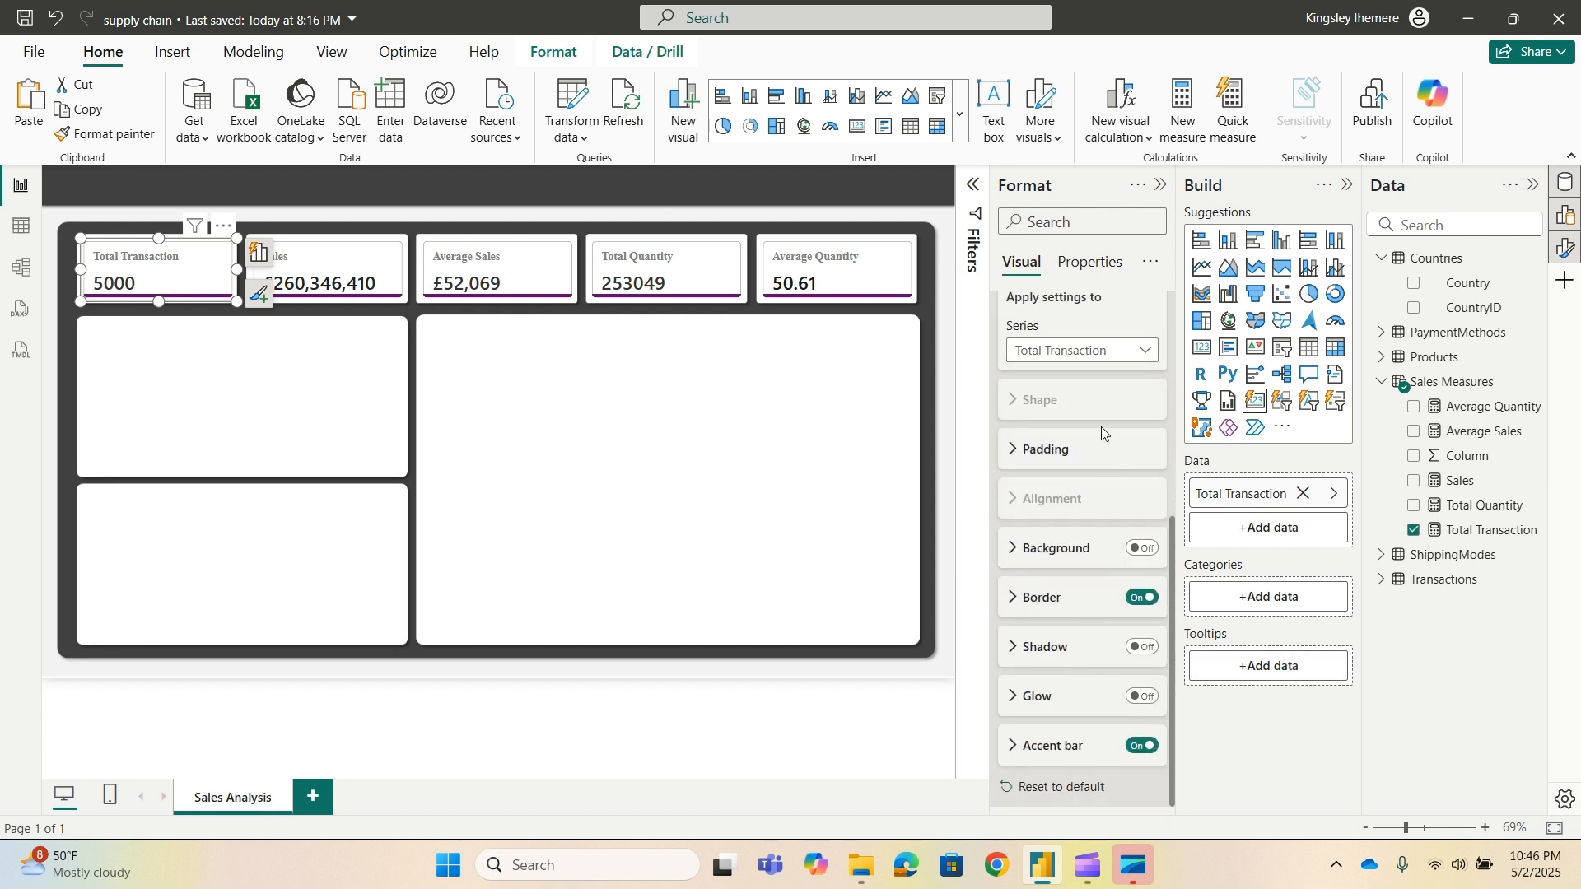
click(1143, 598)
click(238, 339)
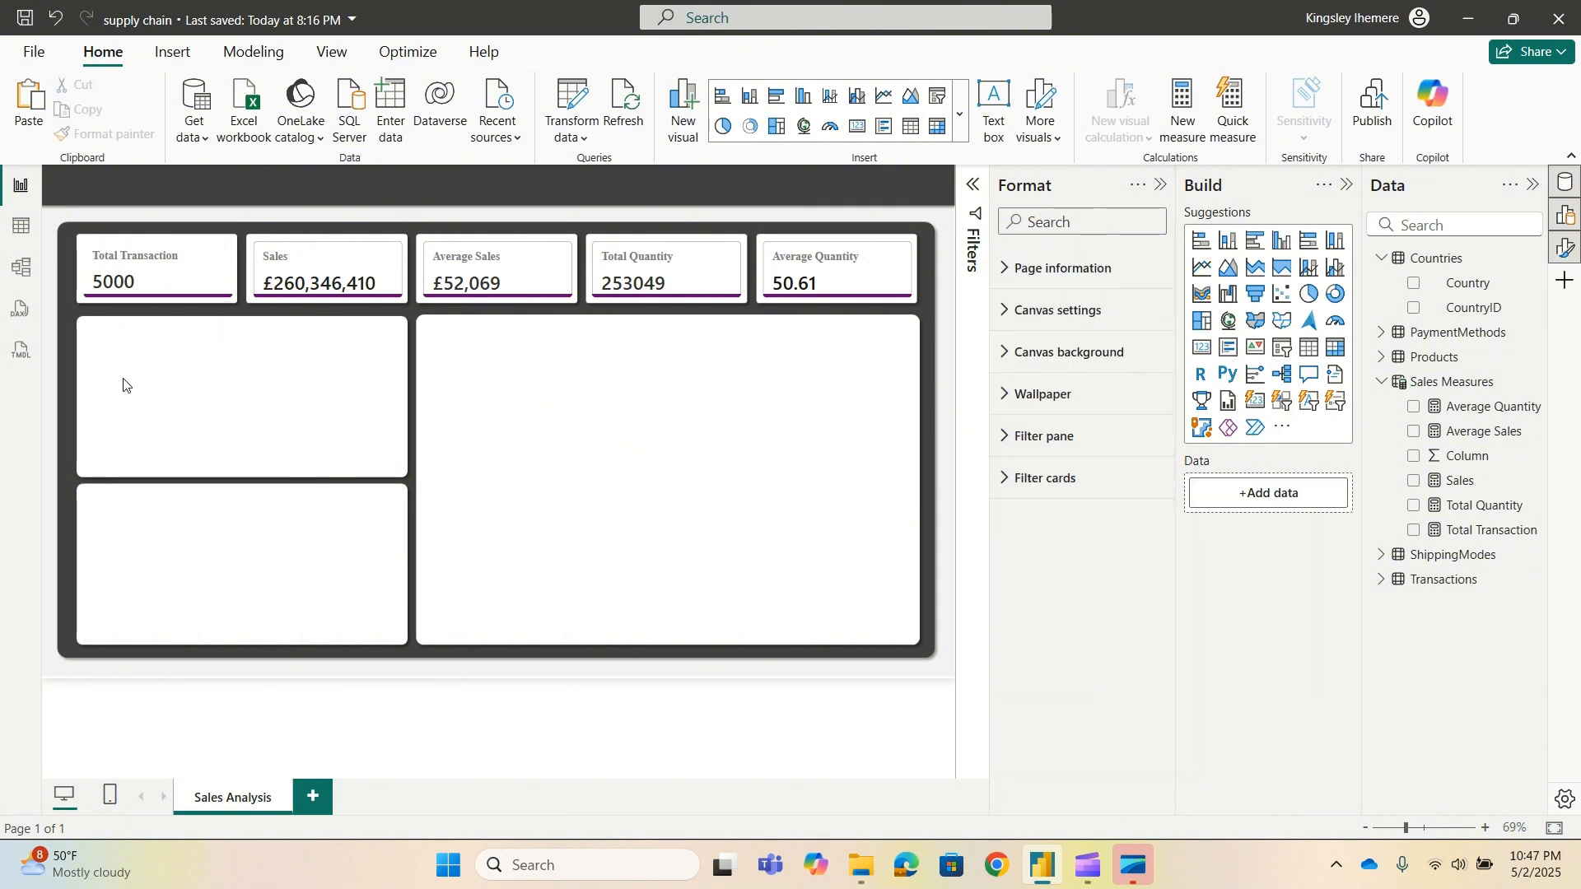
Turn the border of the Total Transaction series back on.
click(186, 293)
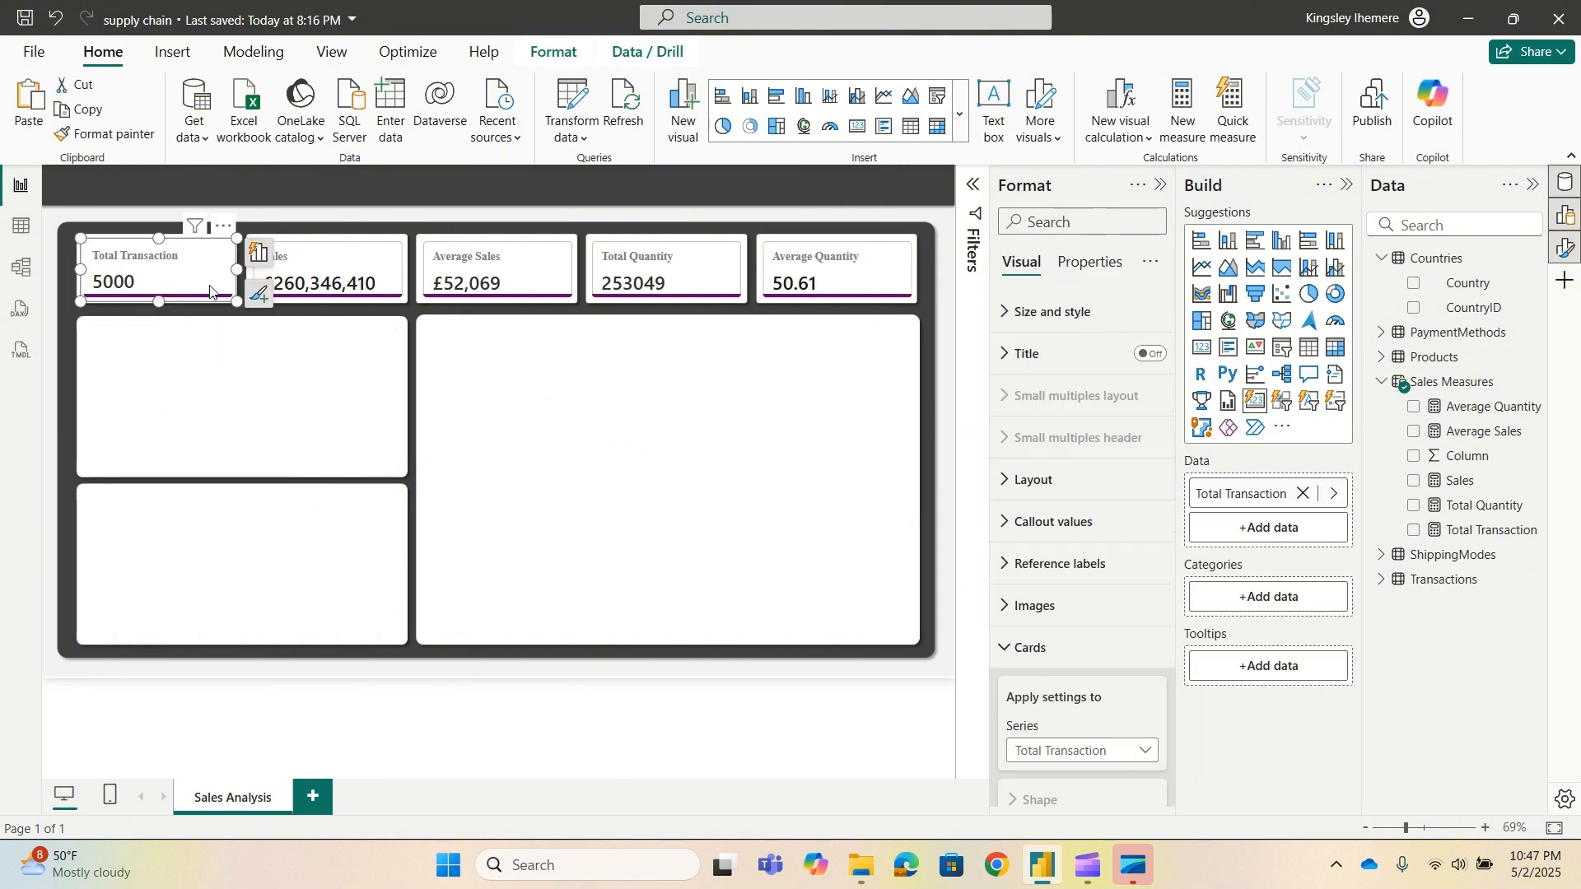
scroll(1041, 653, down, 5)
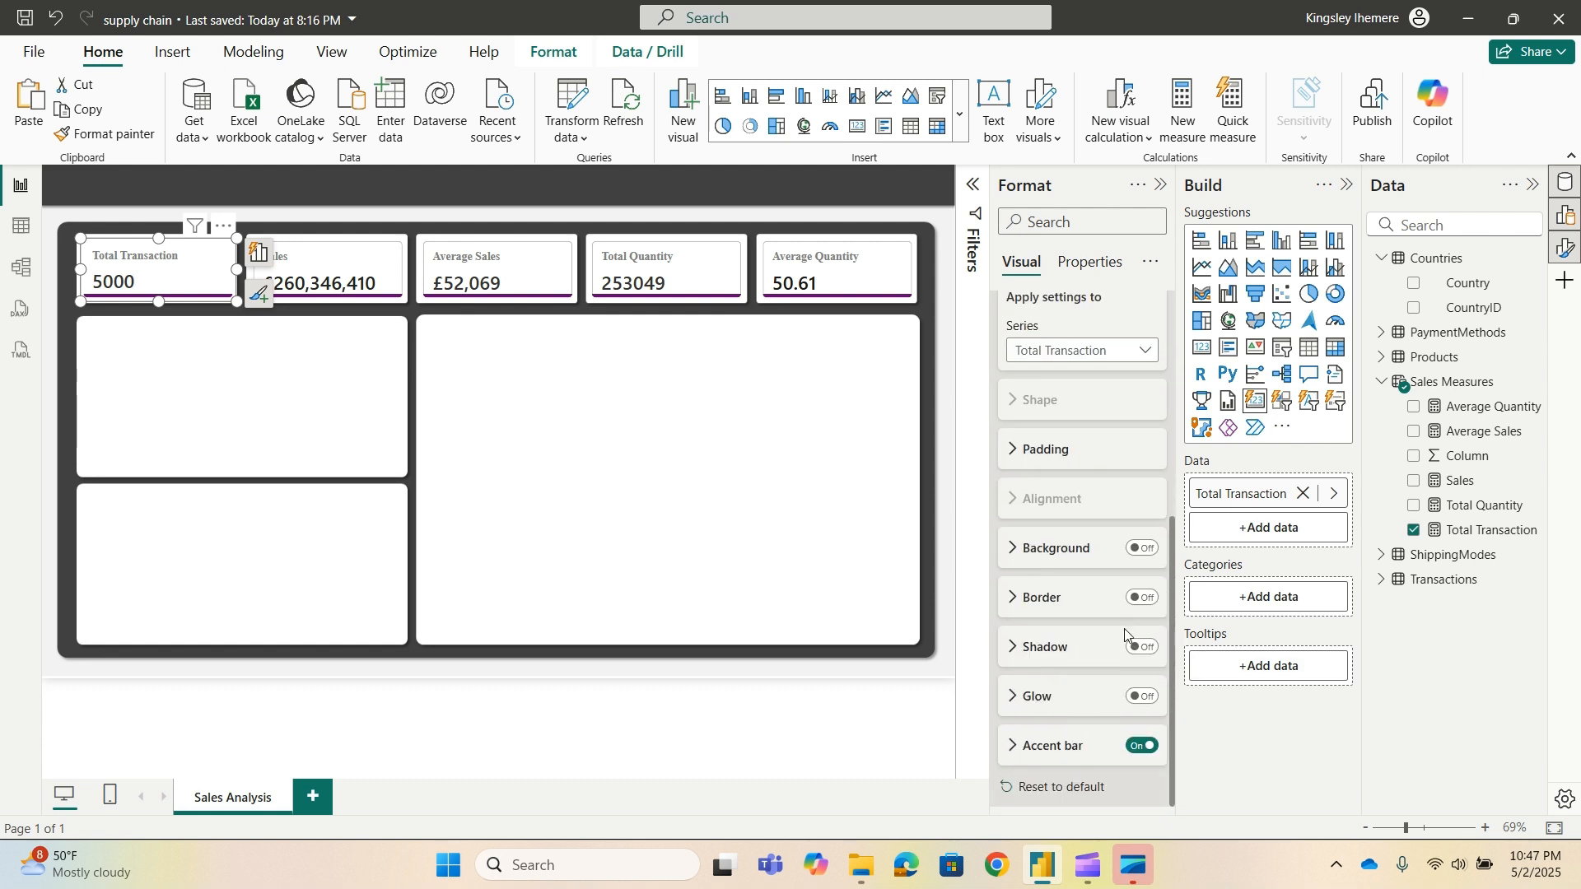
click(1150, 598)
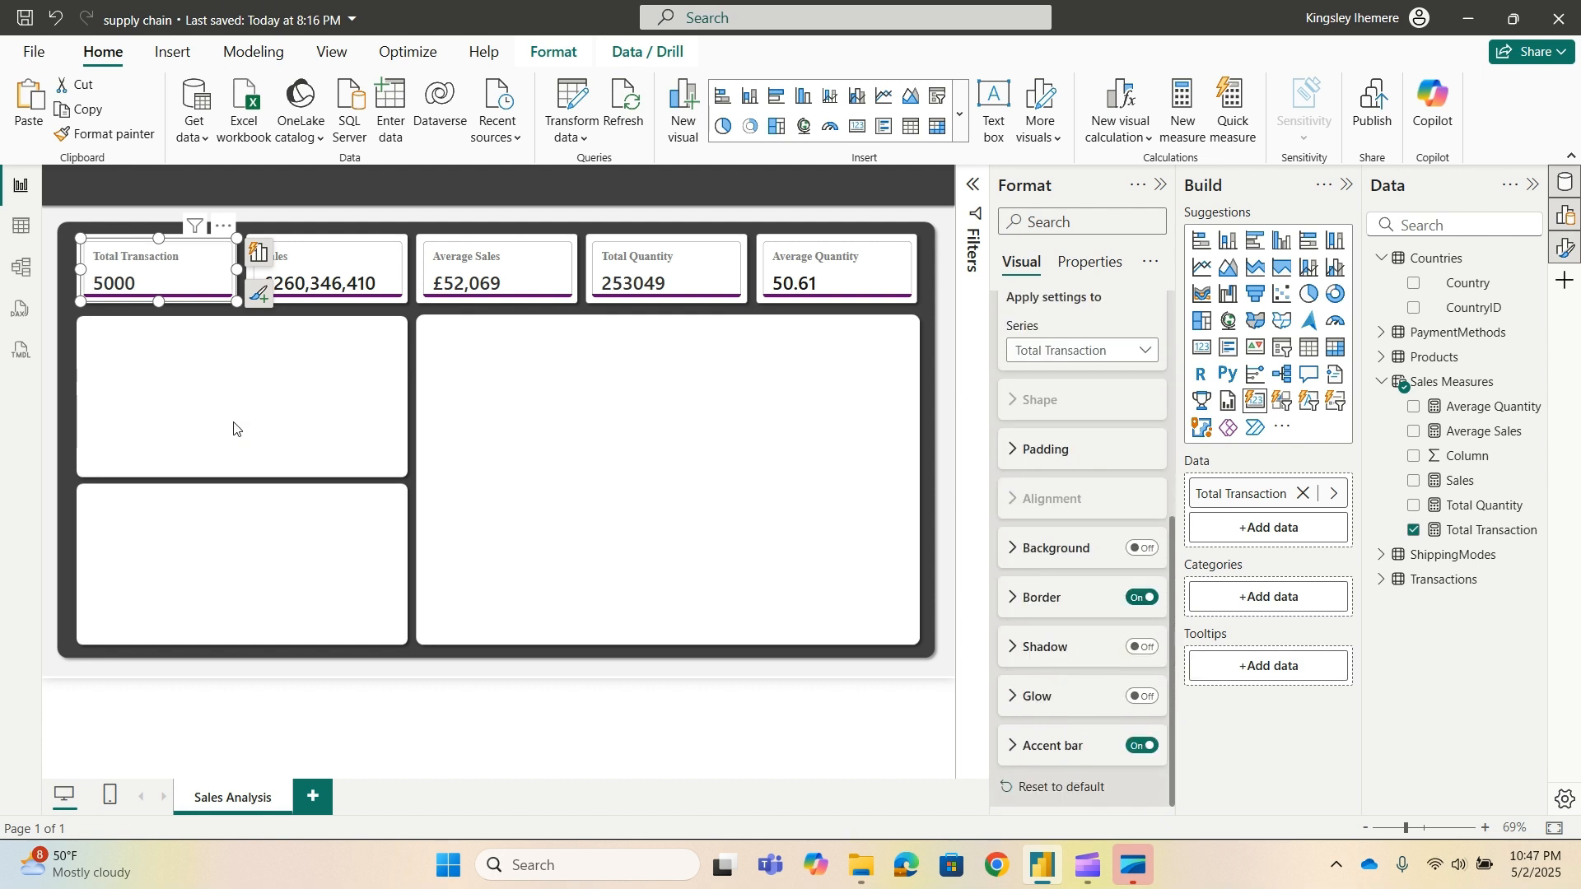
click(305, 381)
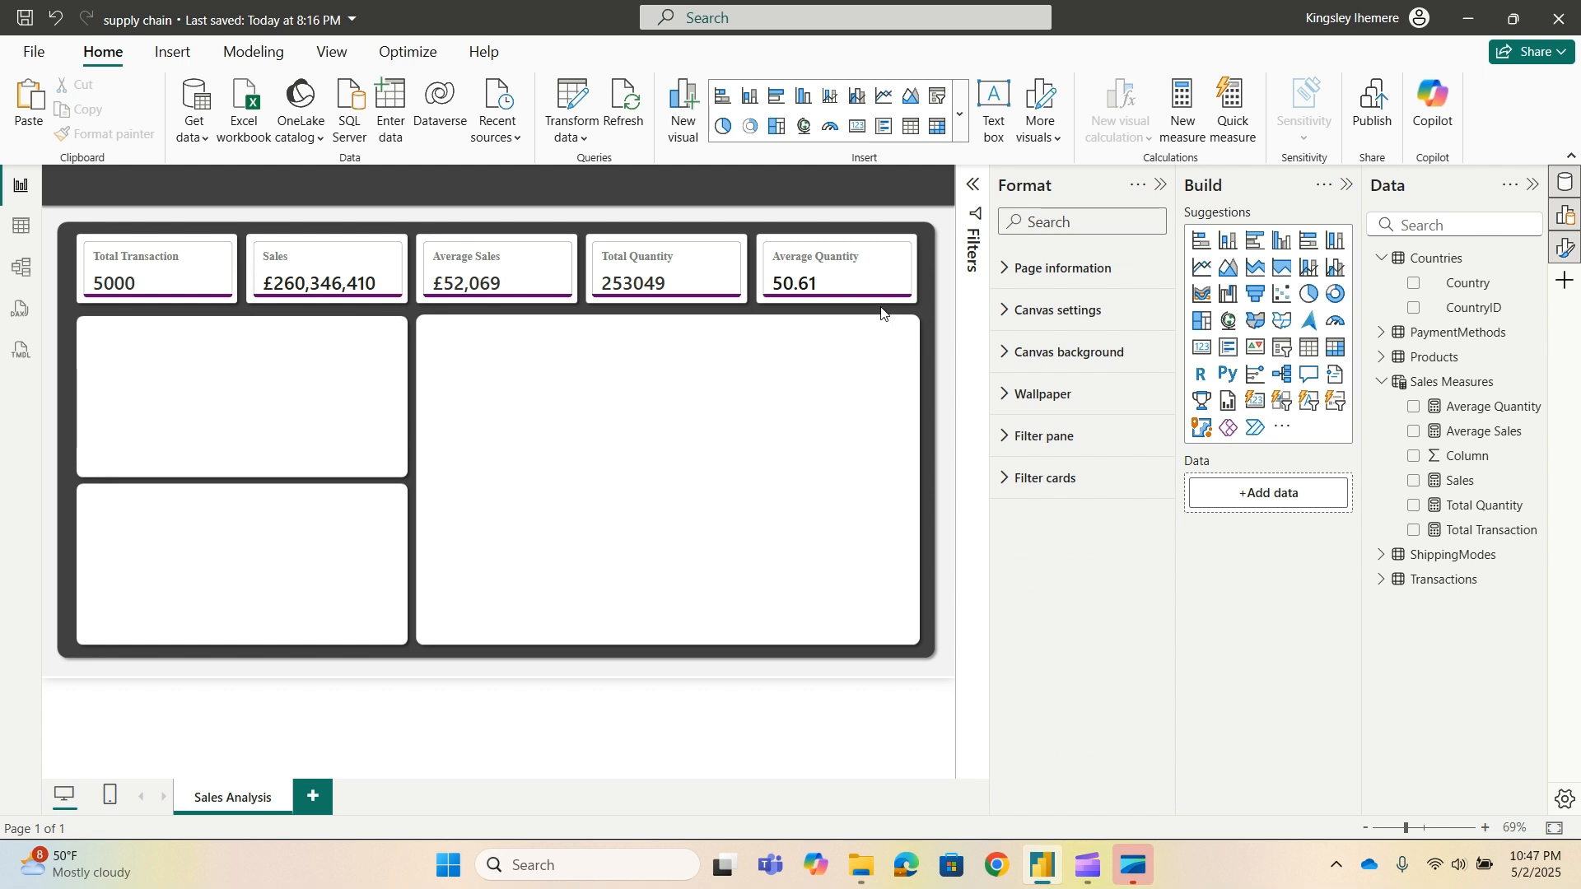
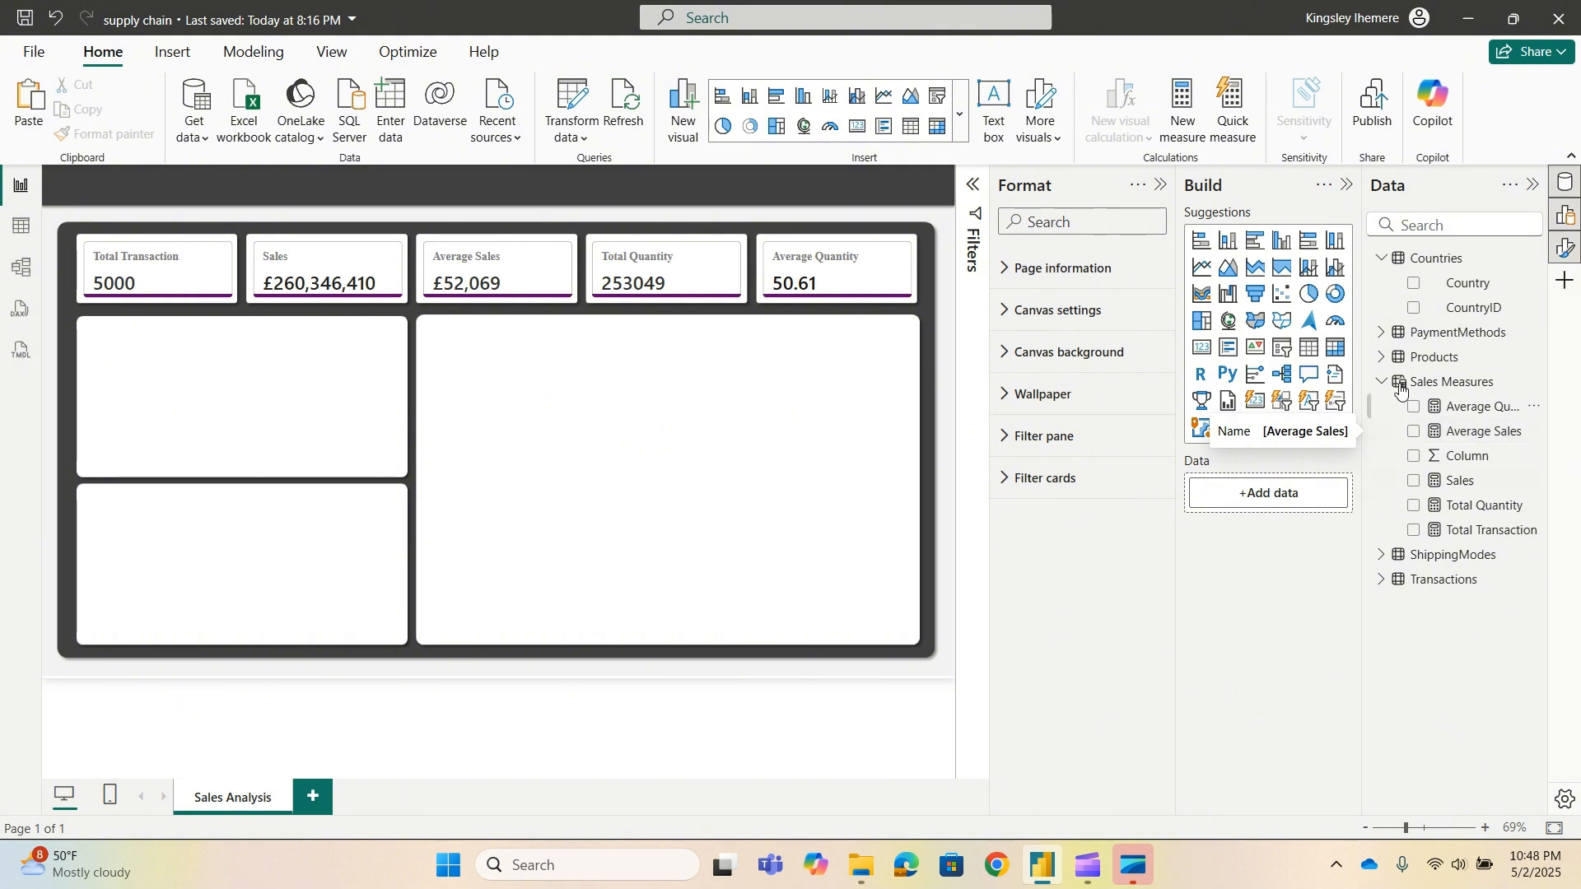
Open Power Query for the data and add a Month number column derived from the Date column in the Transactions query.
click(576, 93)
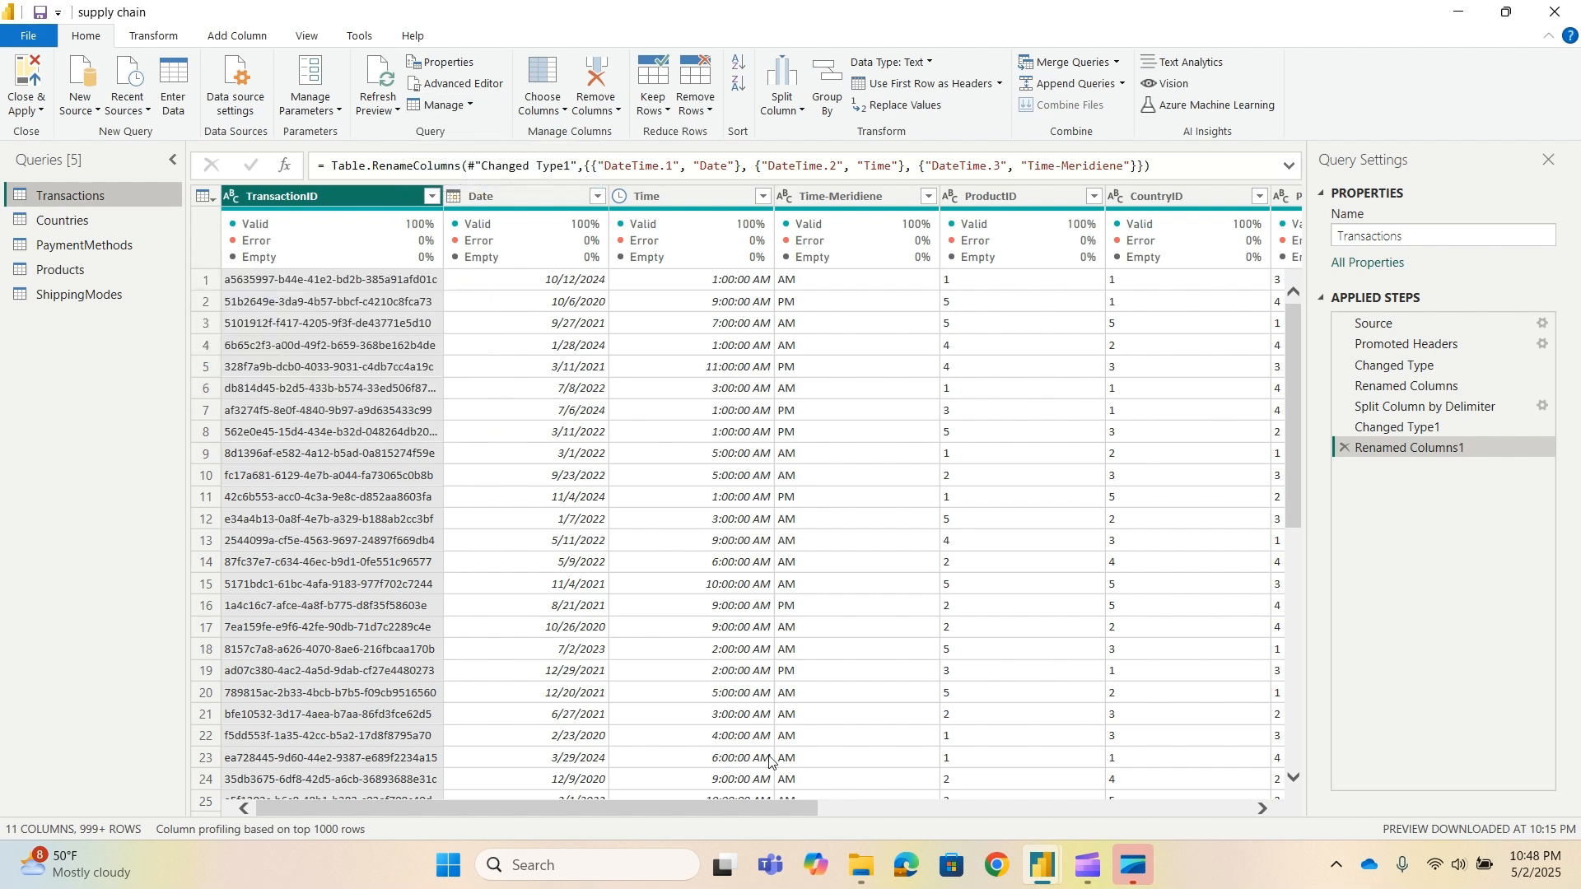
drag(725, 807, 743, 807)
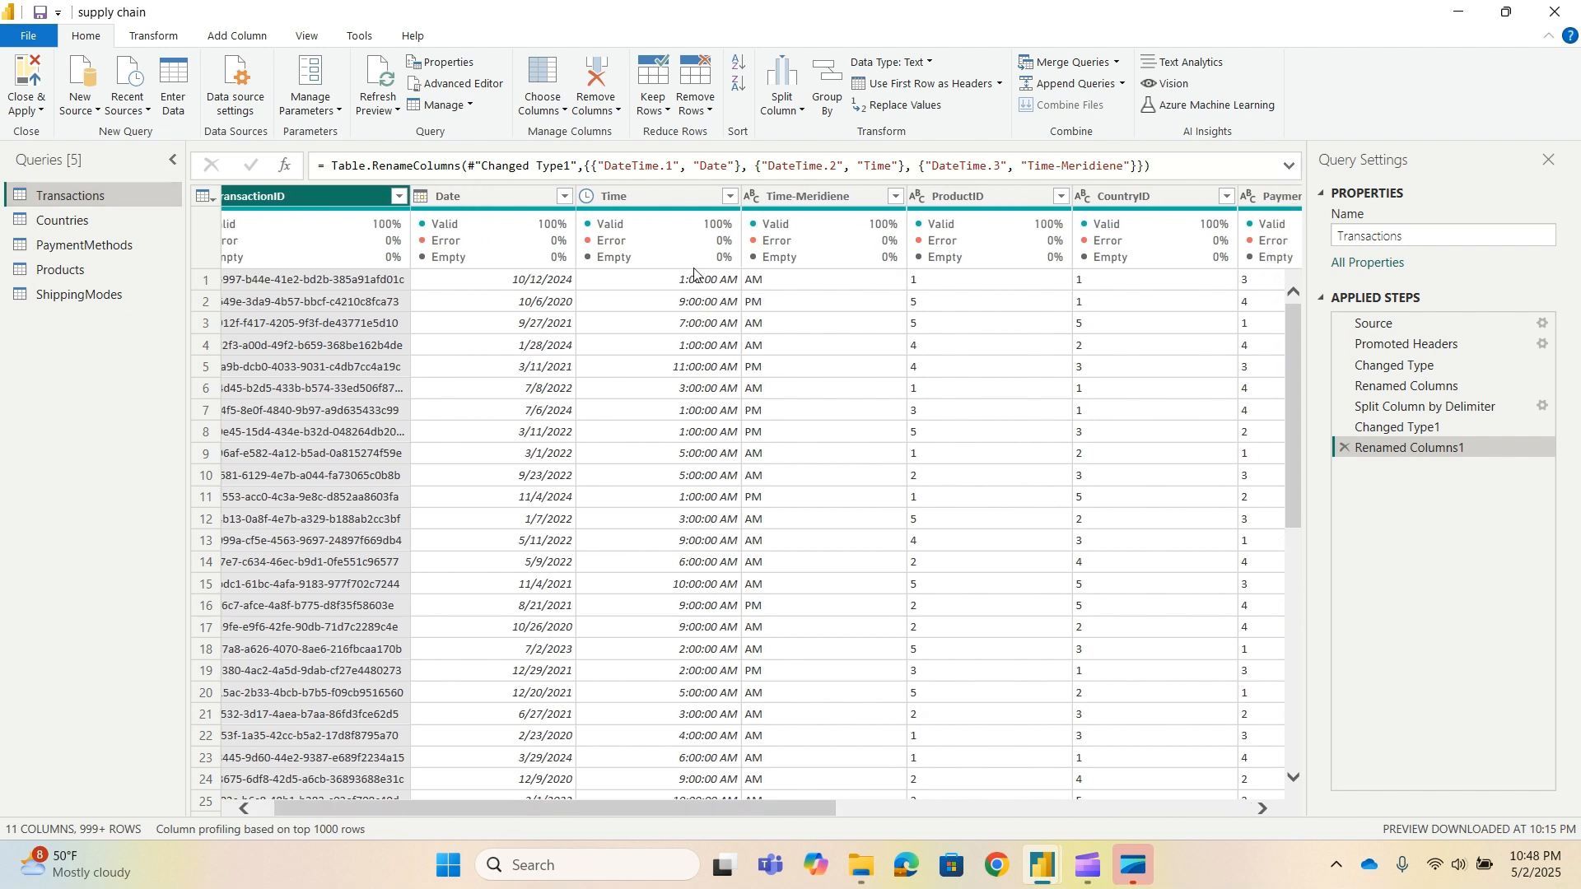
click(491, 203)
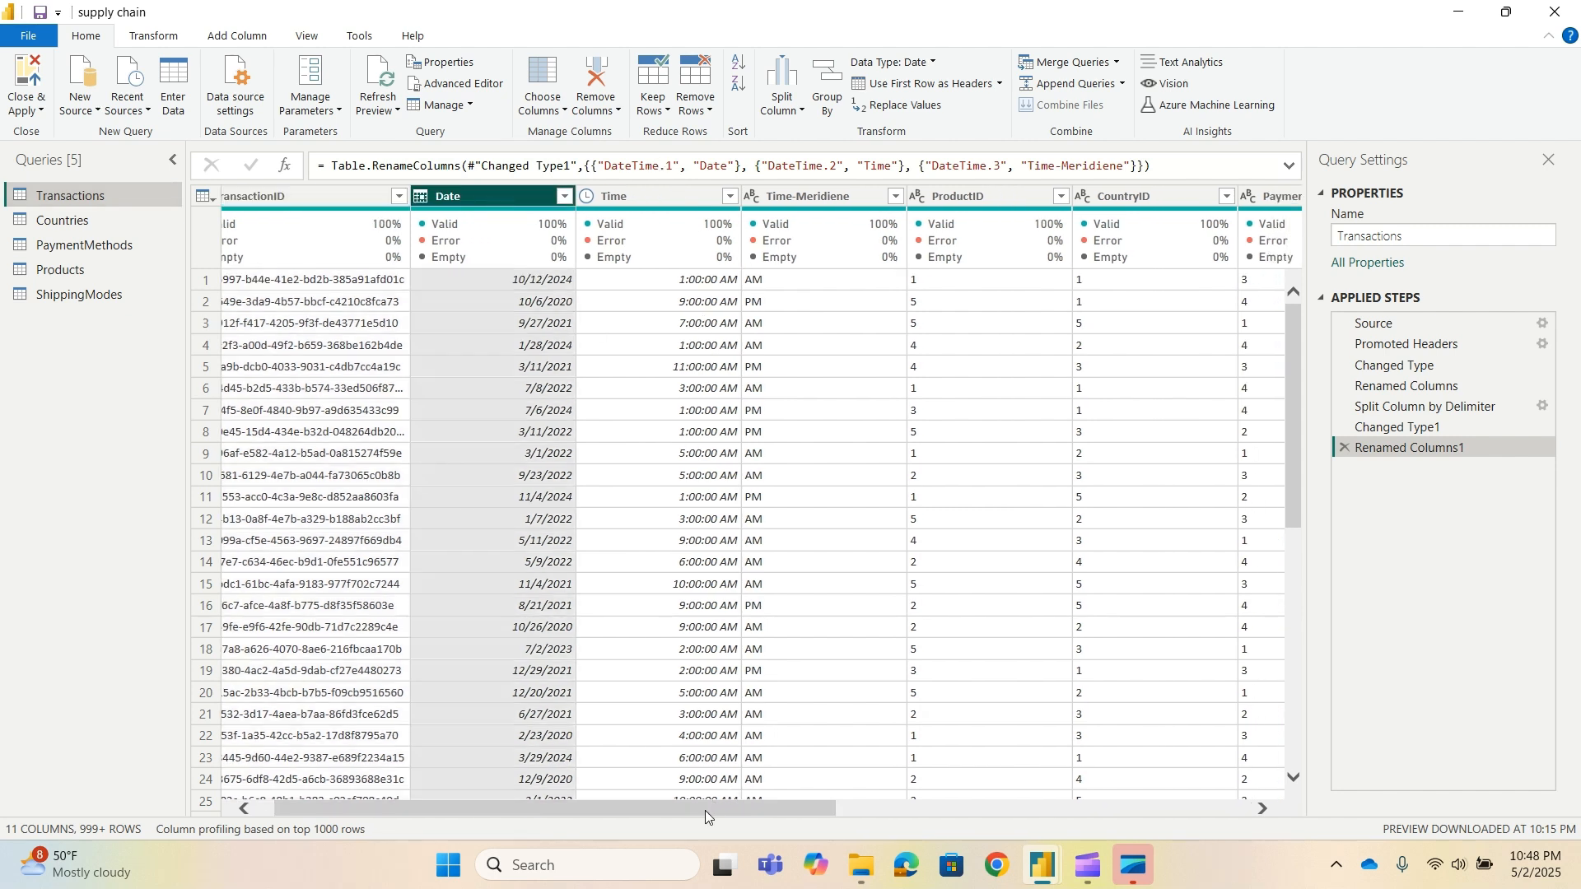
drag(705, 810, 708, 810)
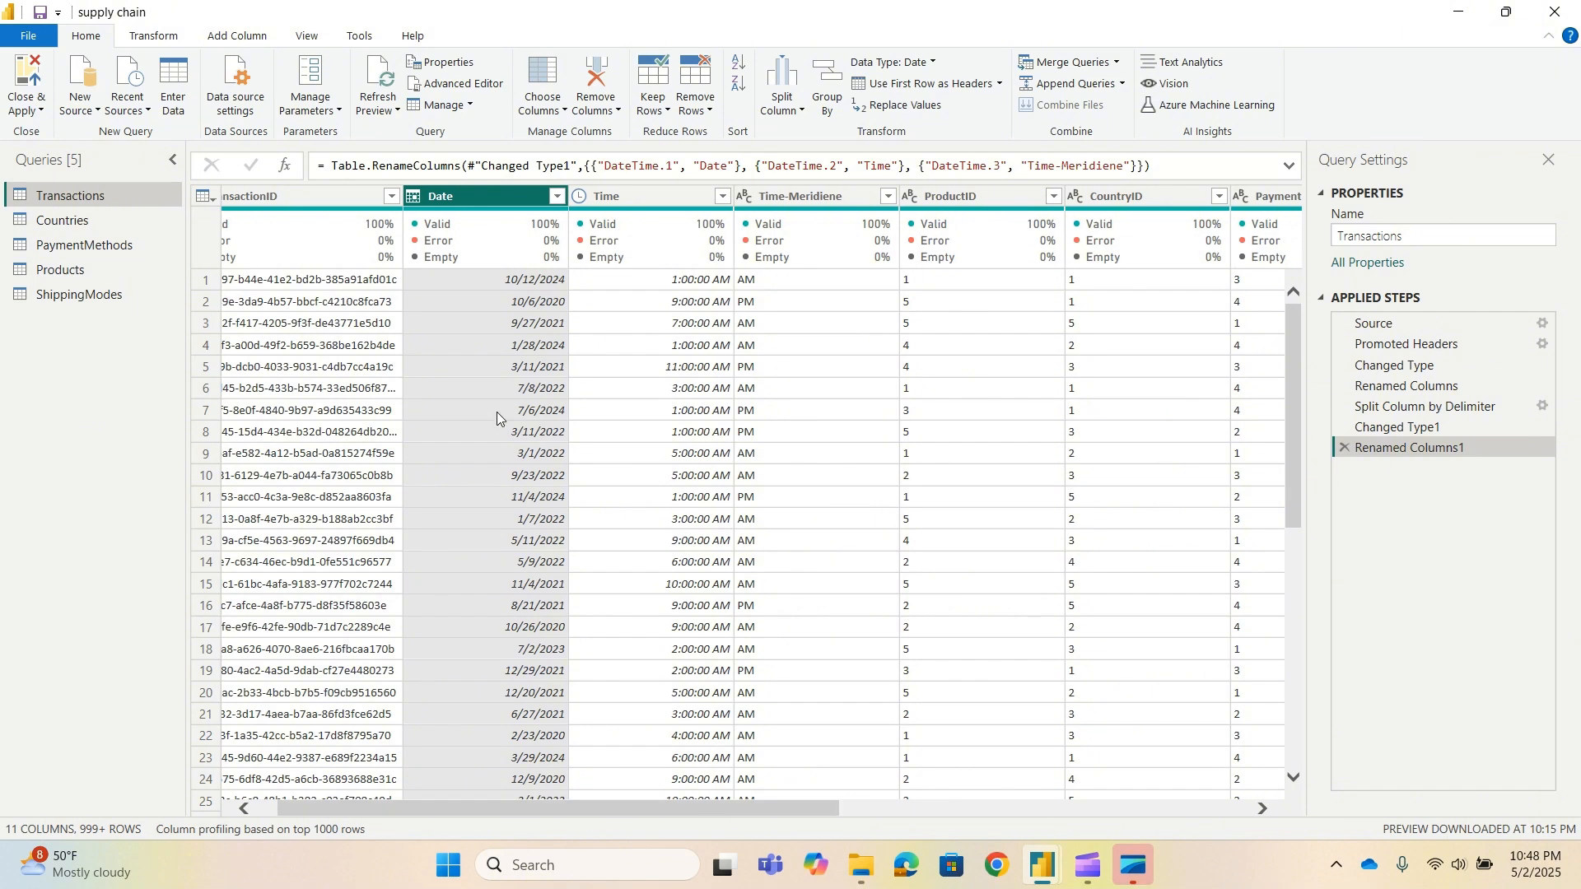
click(218, 37)
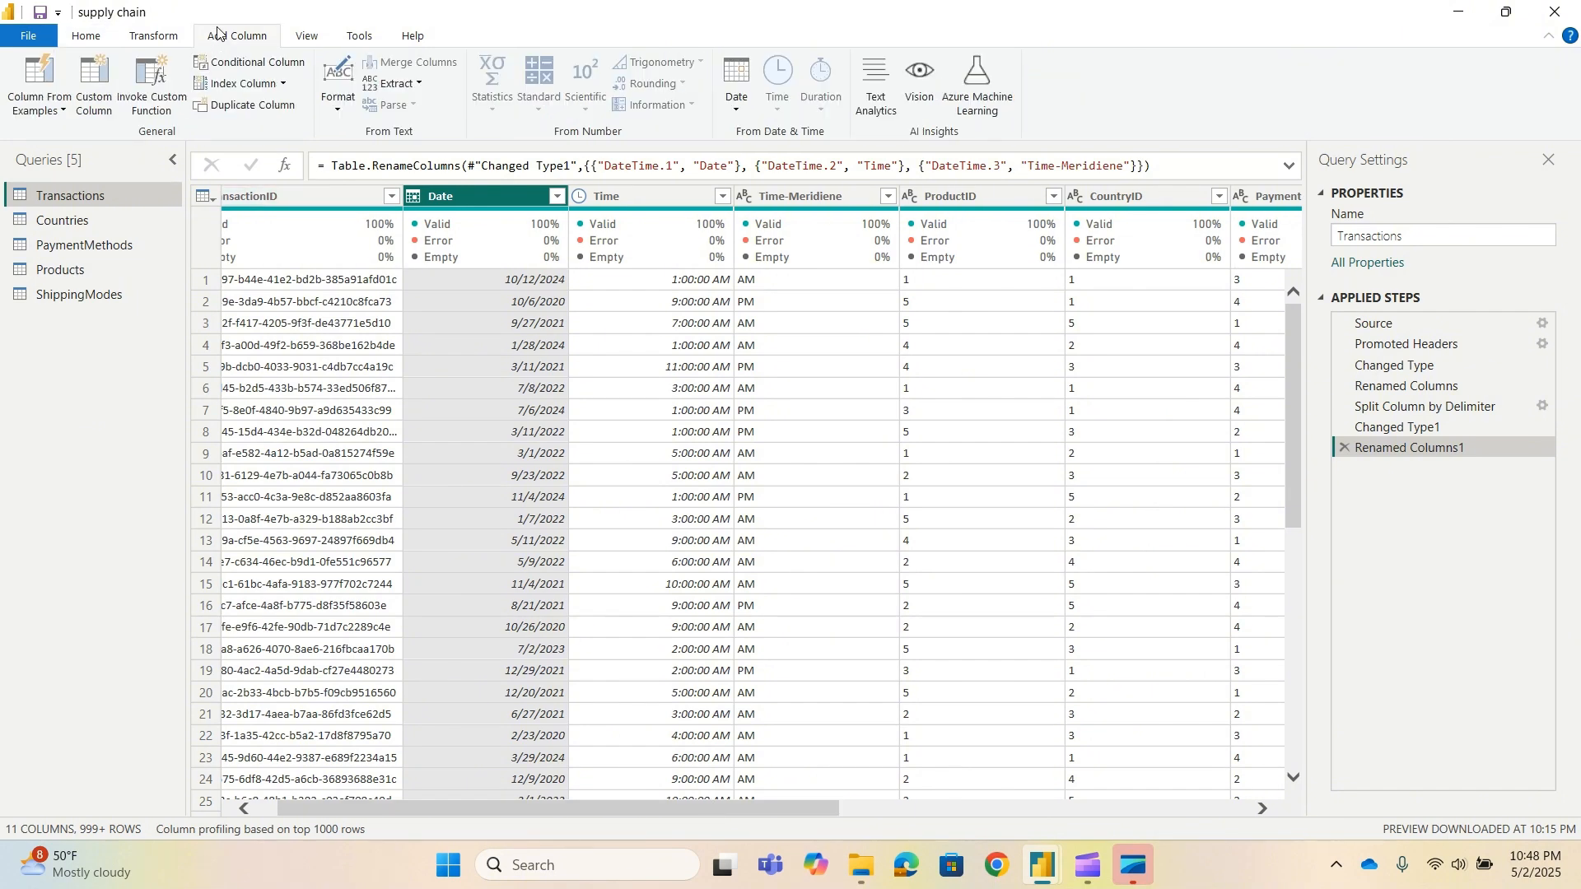
click(738, 111)
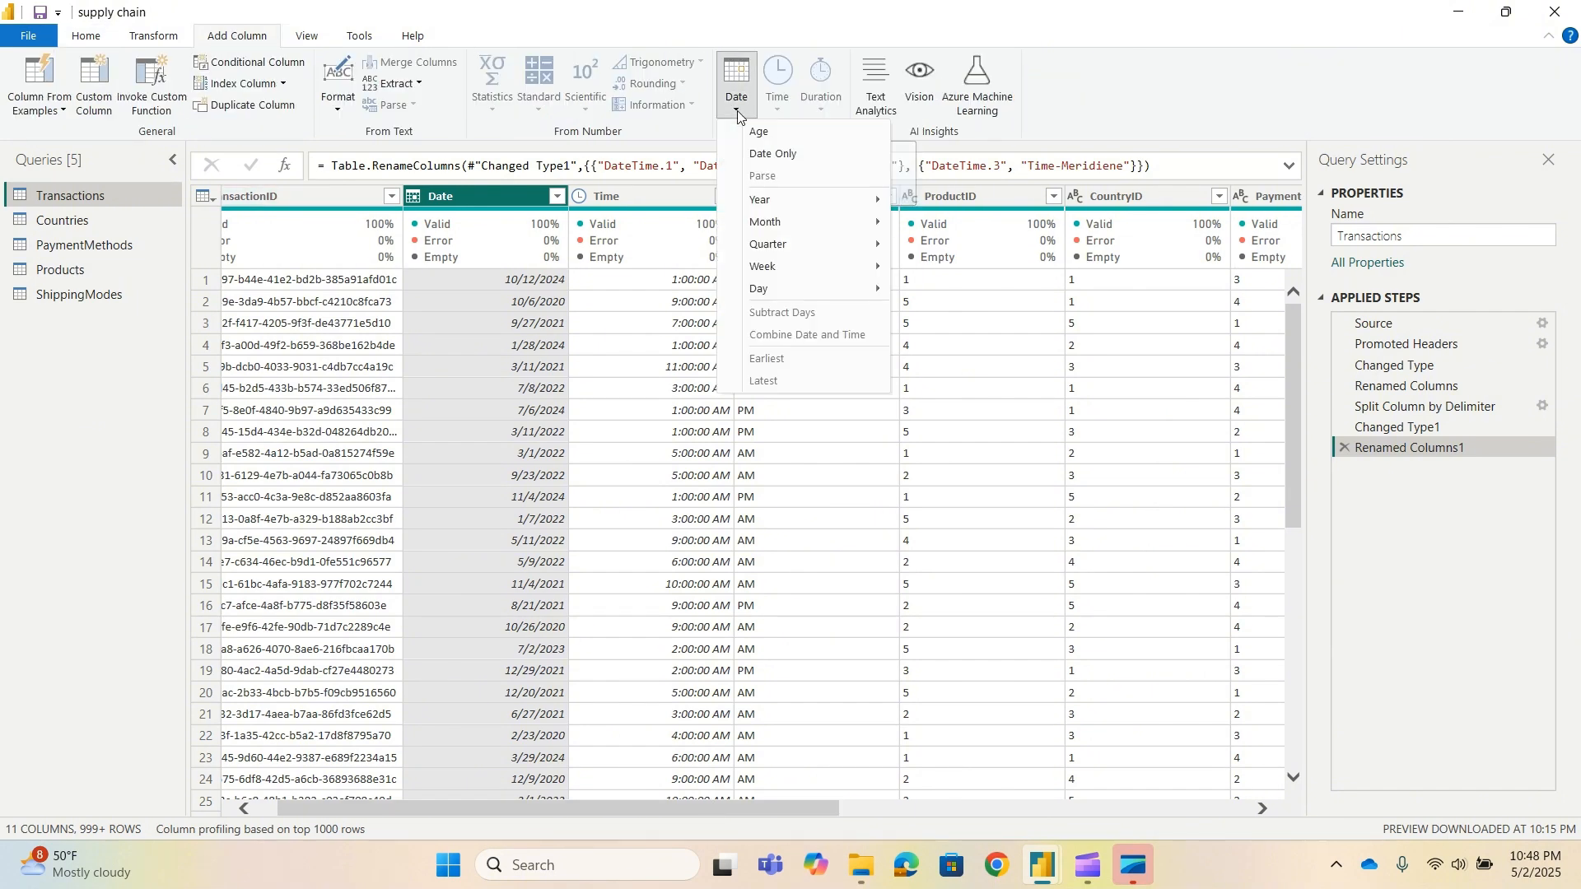
mouse_move(765, 222)
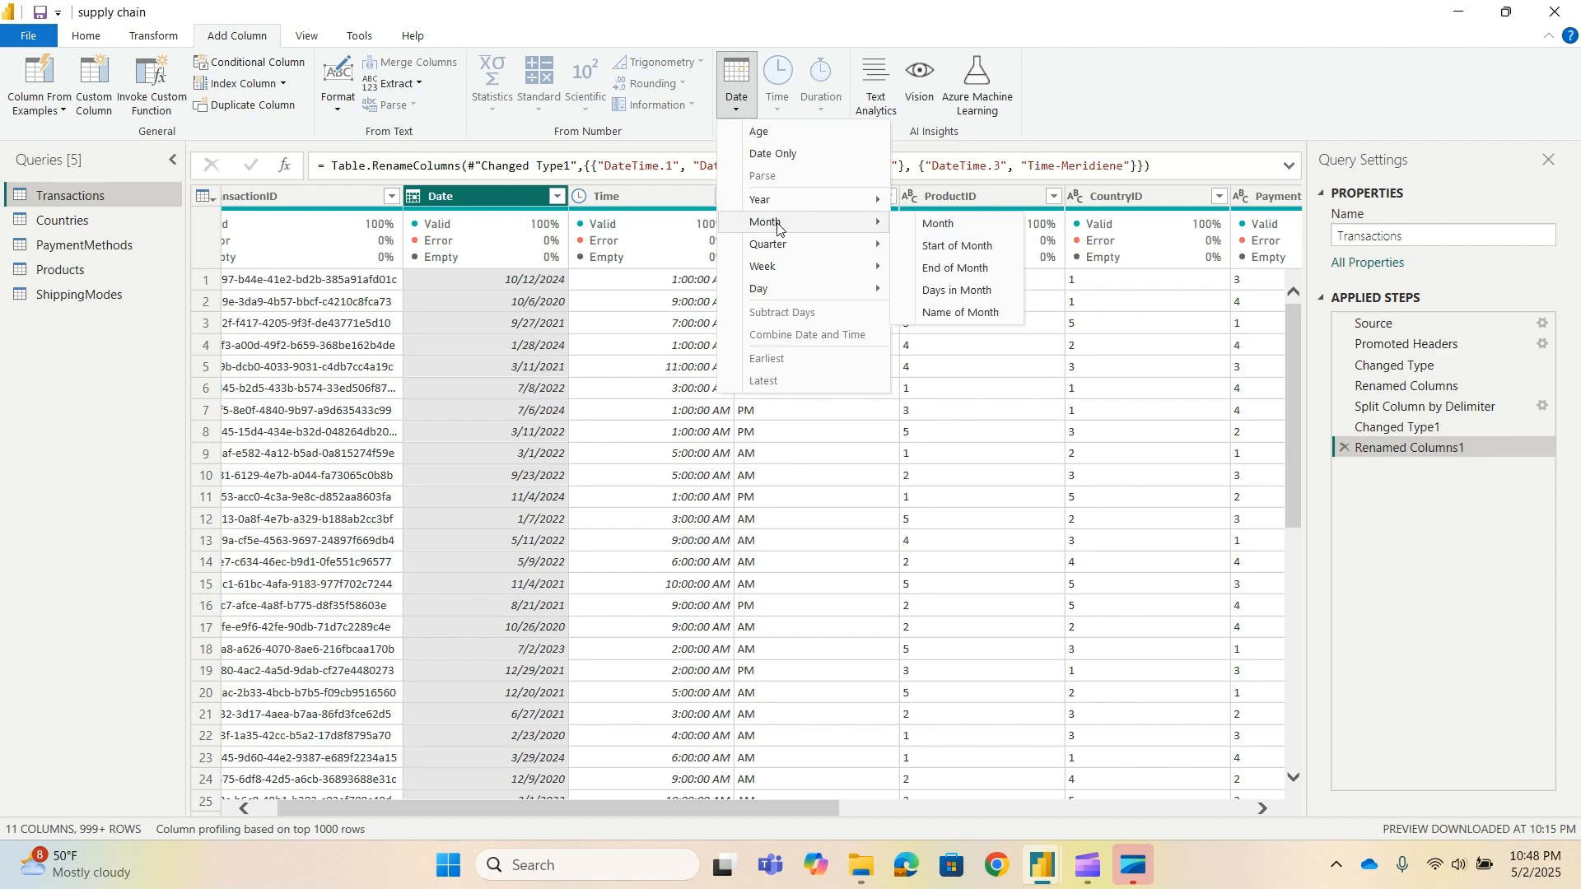
click(962, 228)
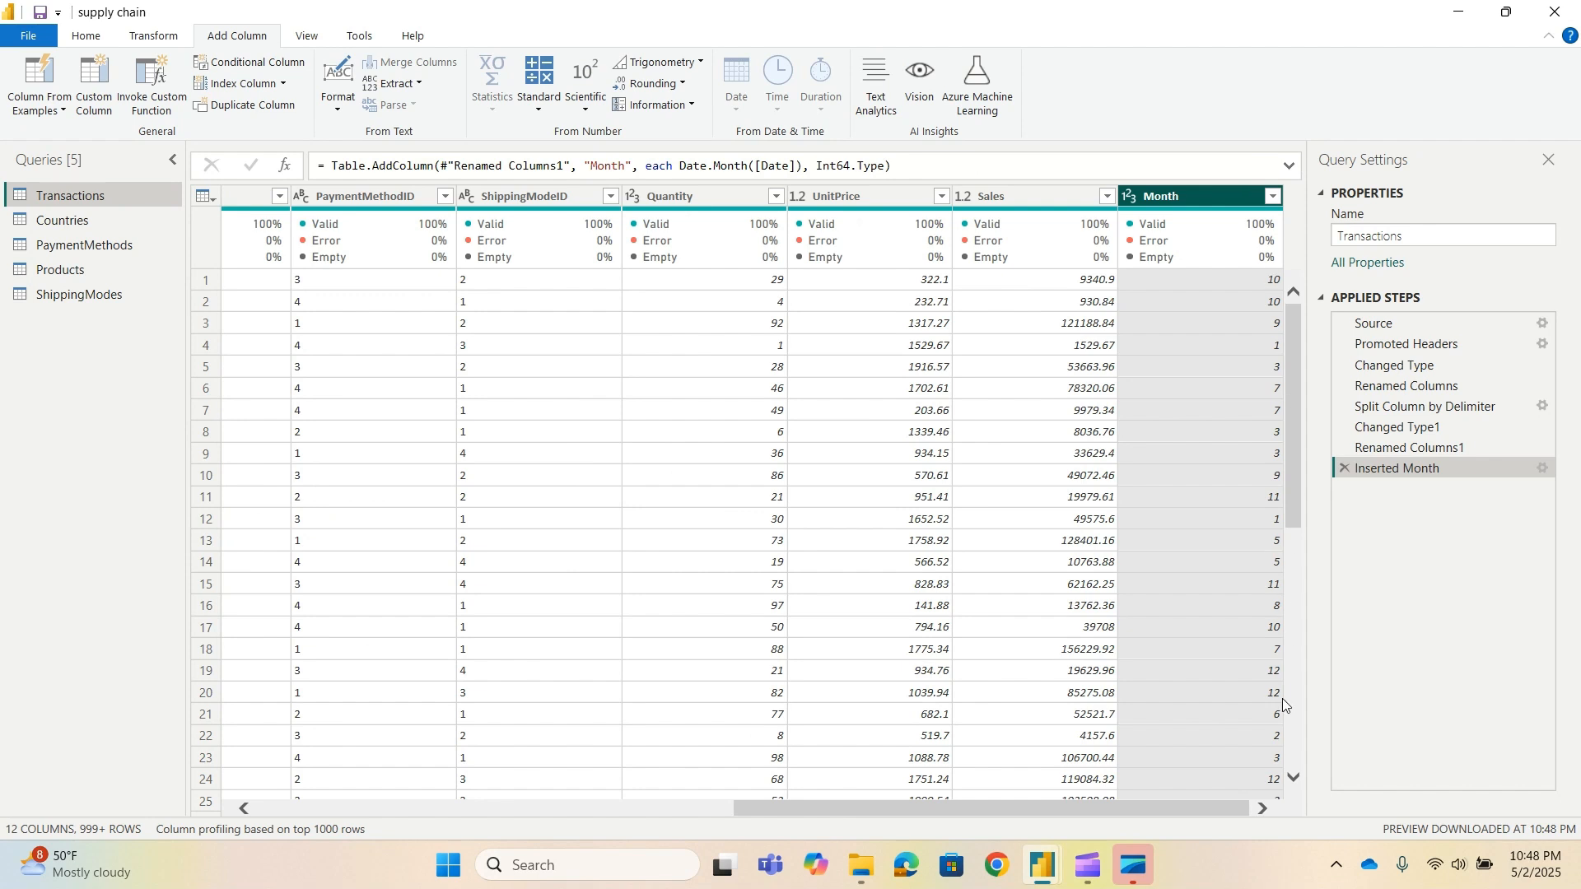
Add a column with the name of the month derived from the Date column in Transactions.
drag(1169, 809, 643, 792)
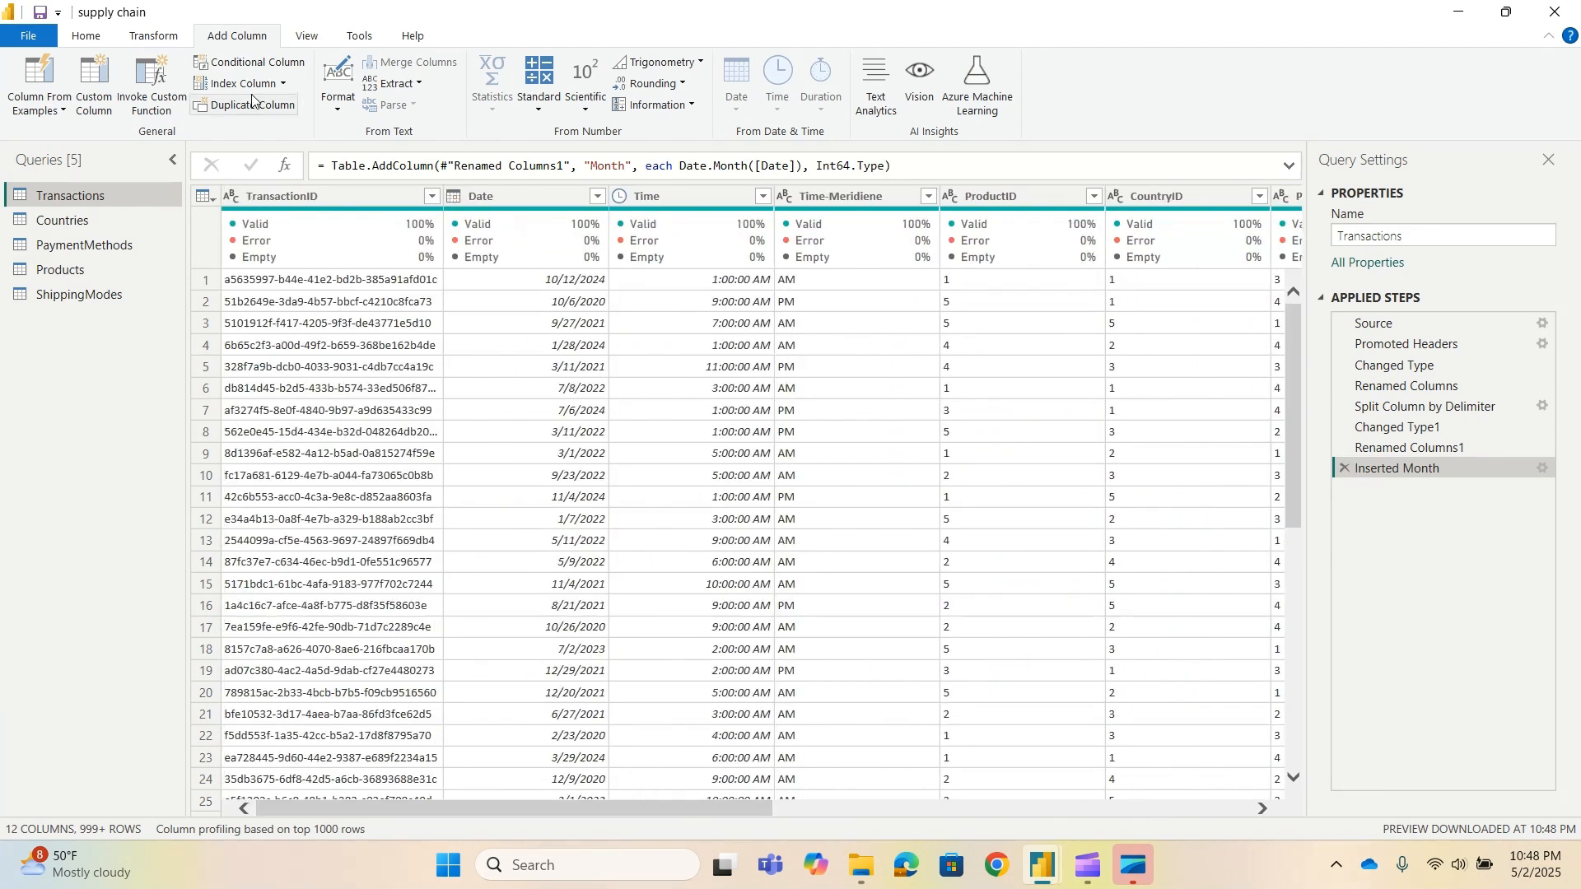
click(514, 198)
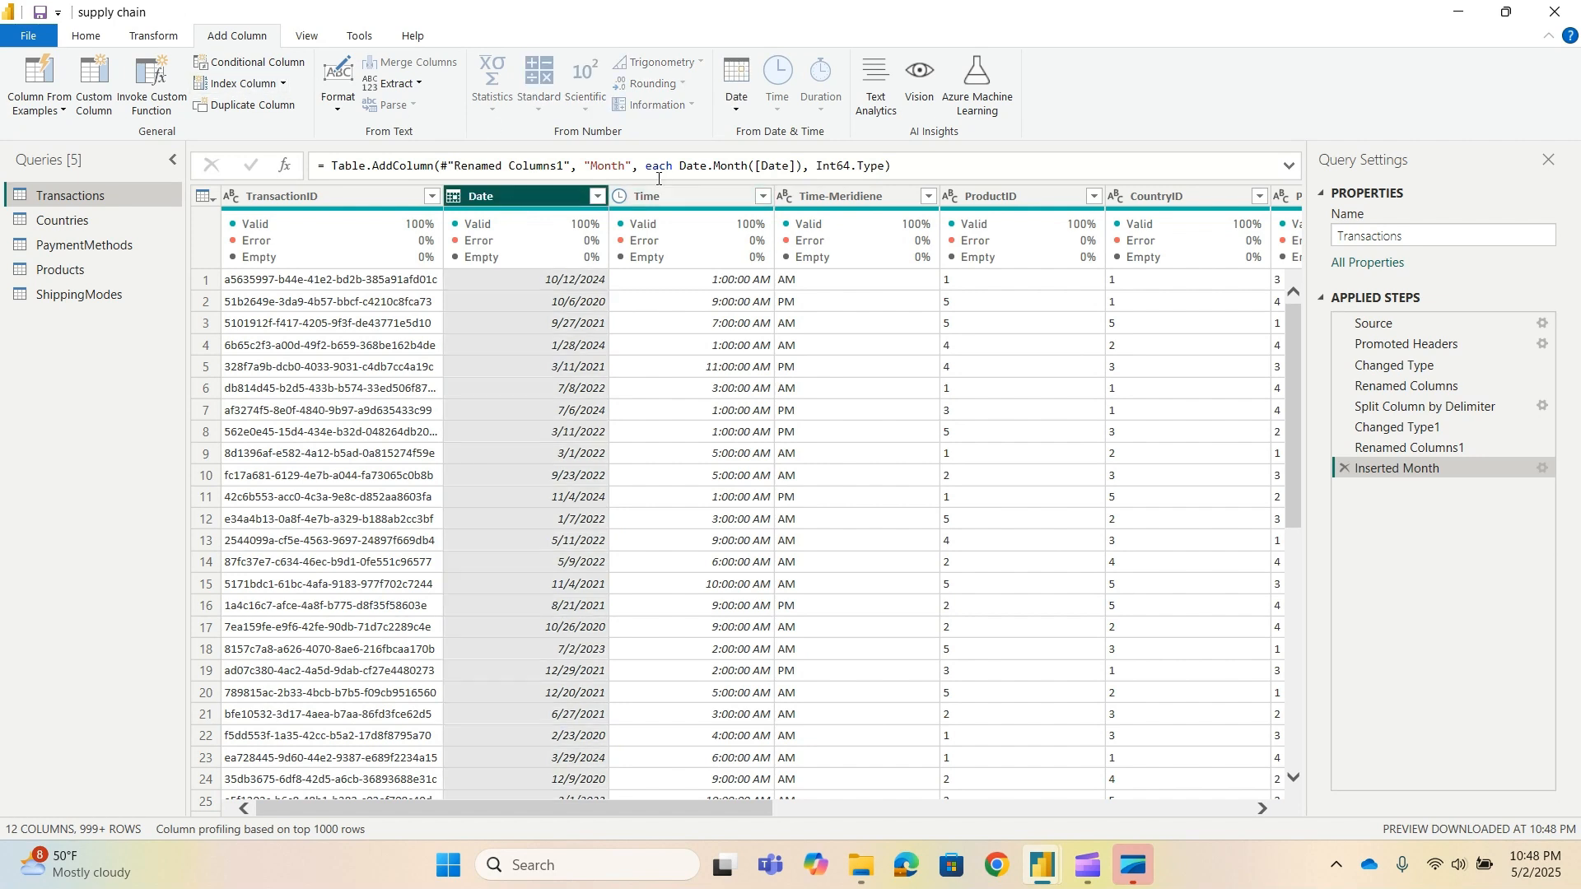
click(751, 110)
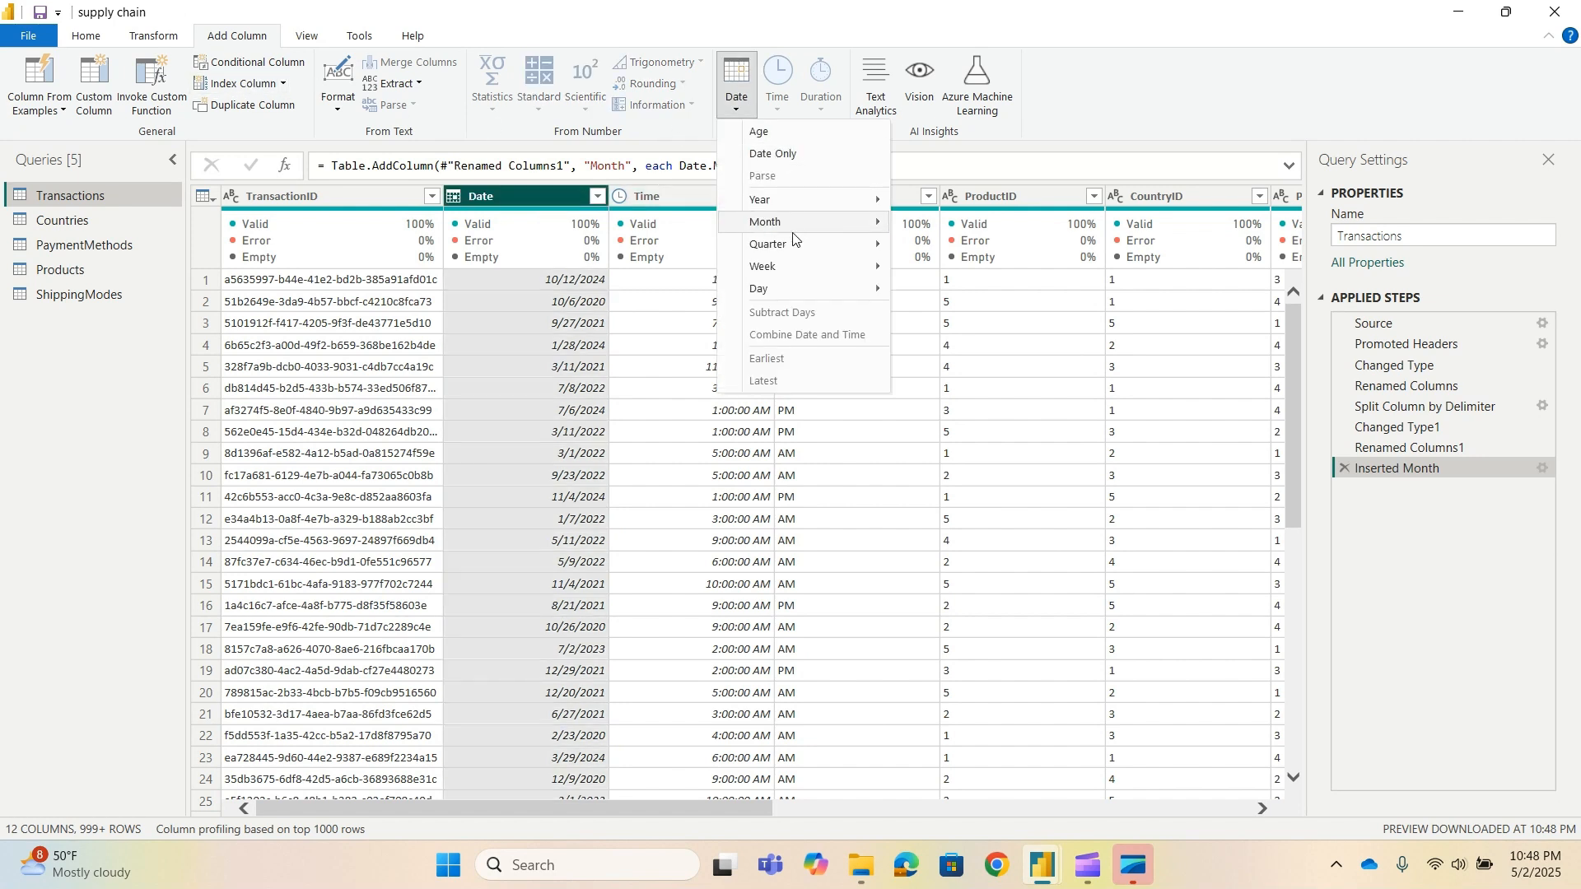
mouse_move(824, 243)
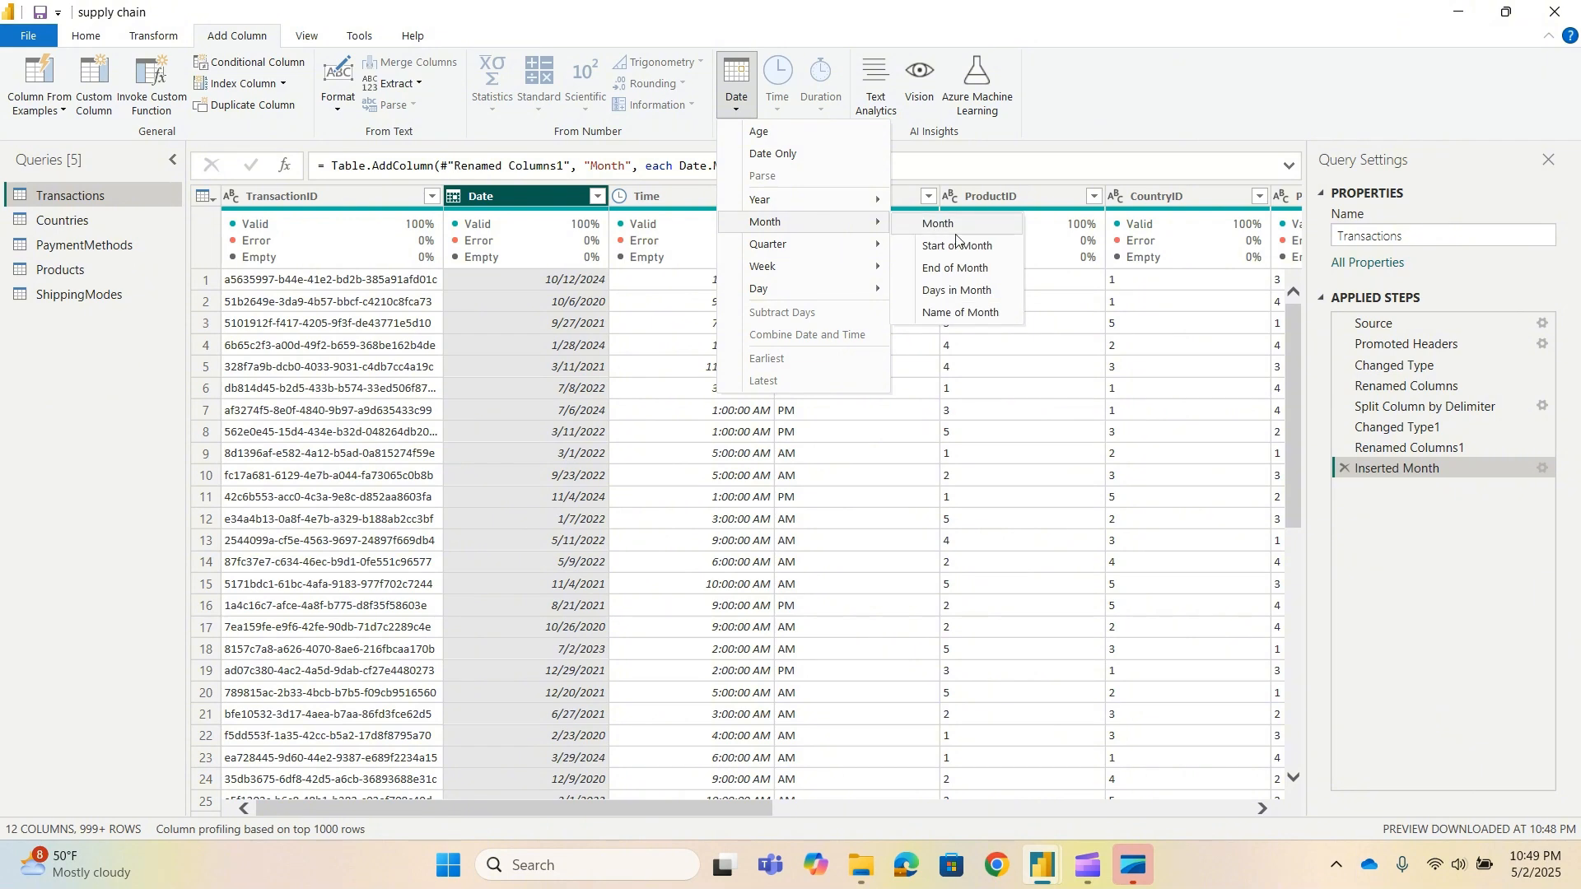
click(967, 315)
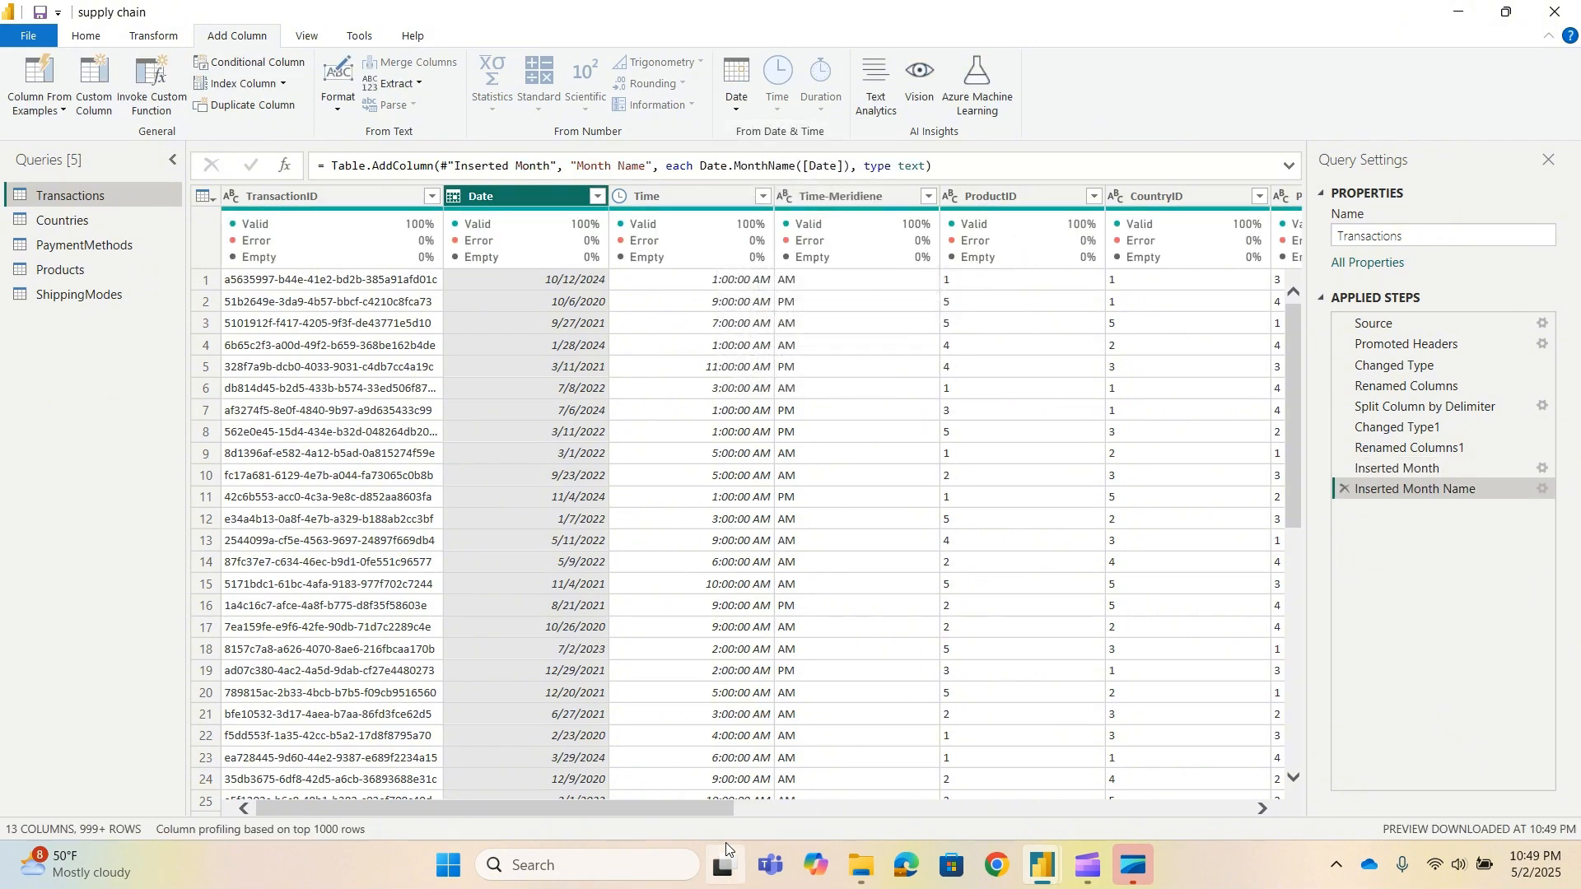
mouse_move(696, 808)
mouse_down()
mouse_move(1233, 838)
mouse_move(728, 808)
mouse_up()
click(564, 767)
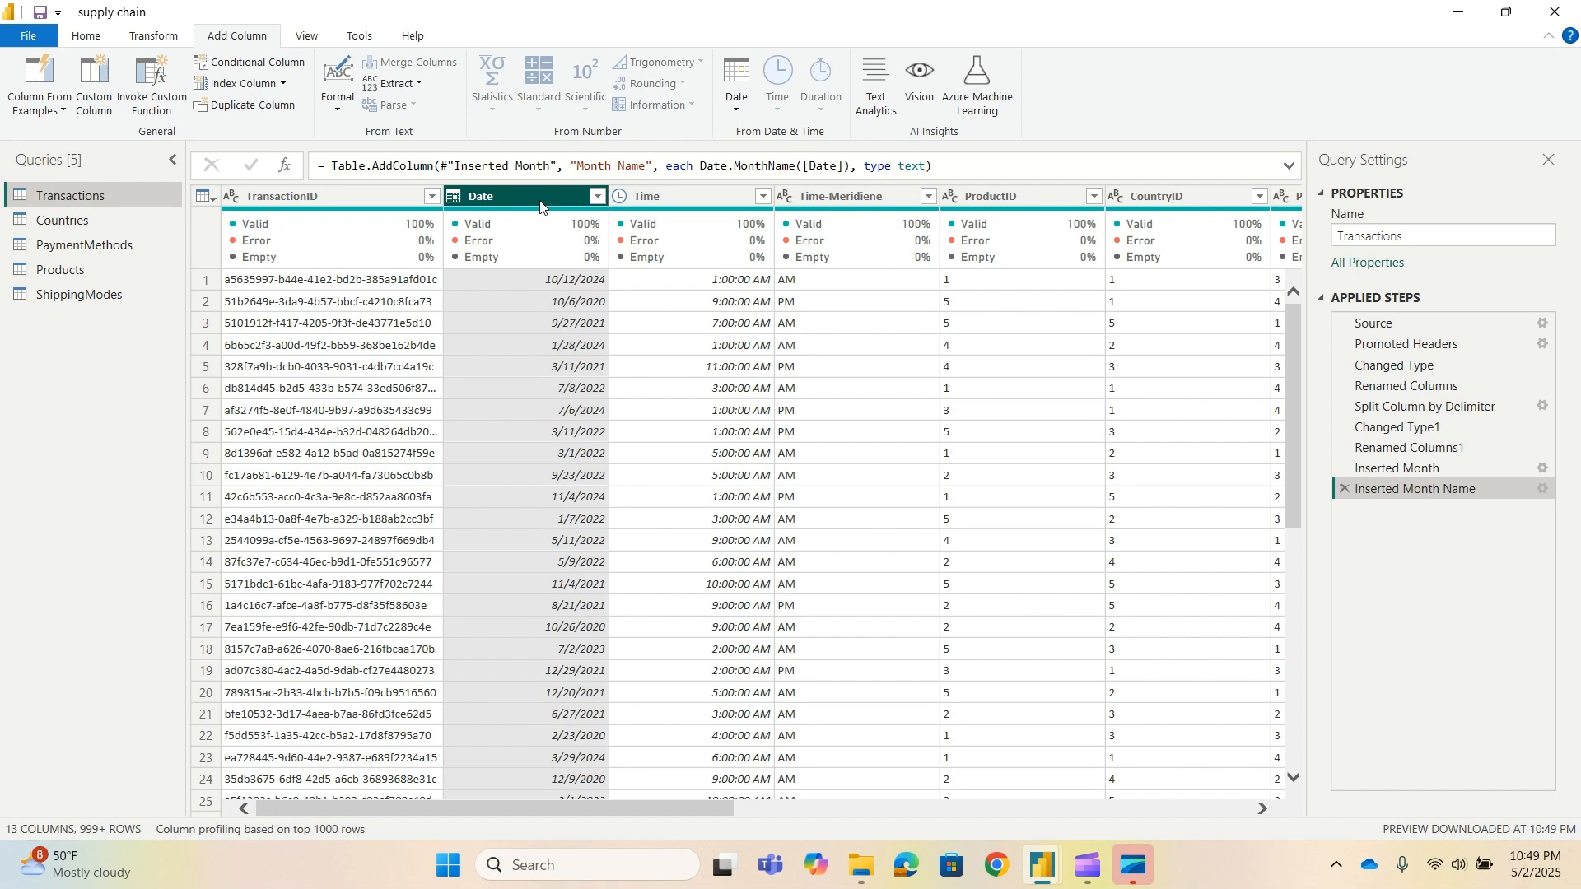
Try a Day number column derived from the Date column, and delete its Inserted Day step.
click(740, 113)
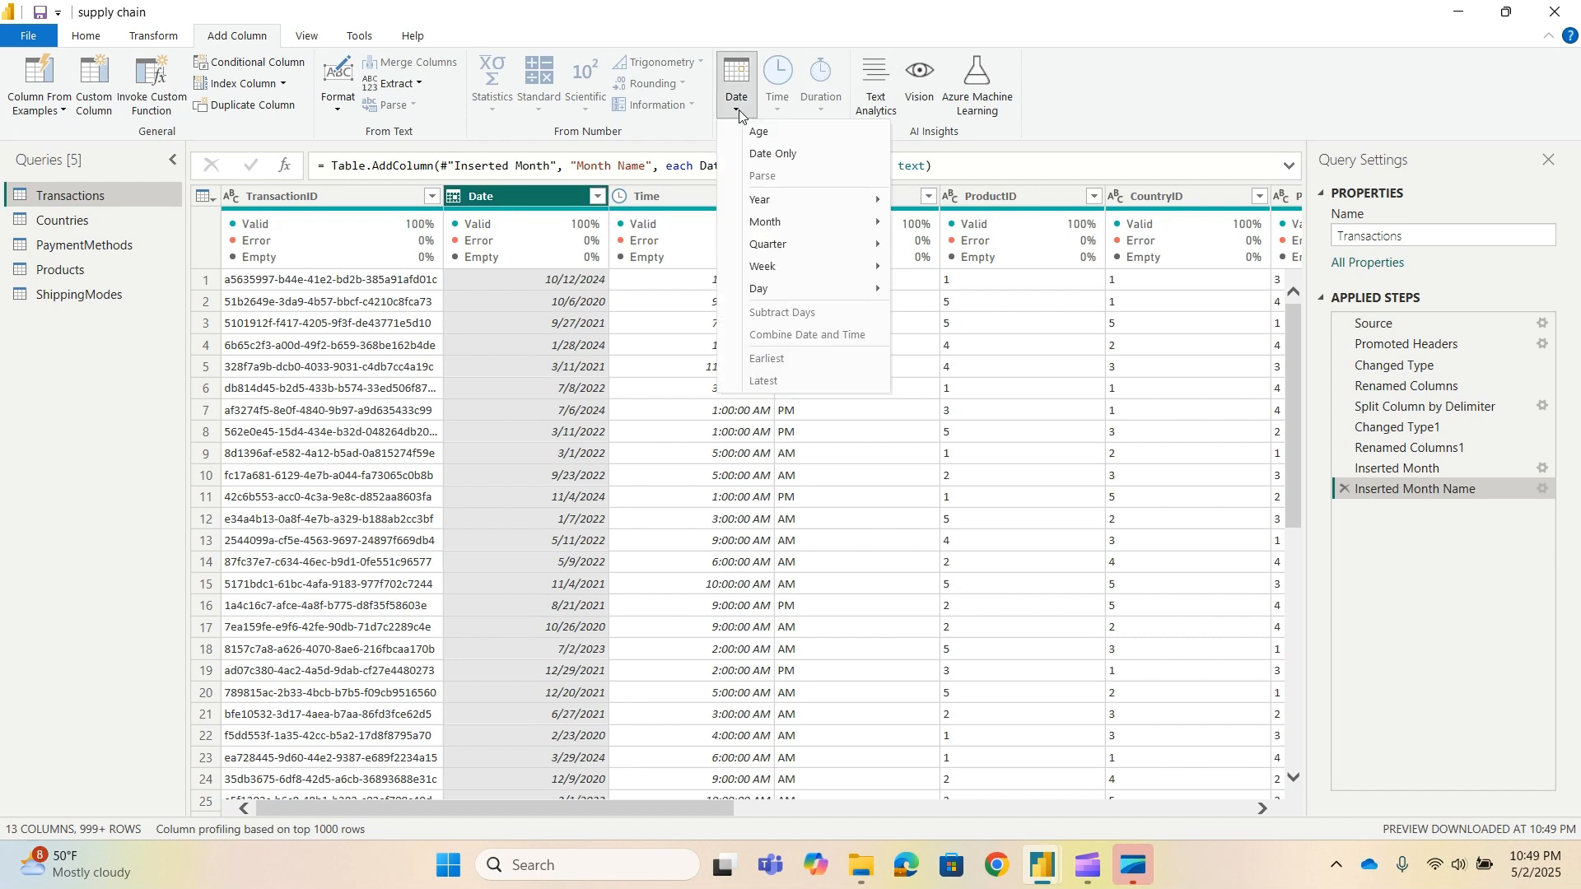
mouse_move(770, 298)
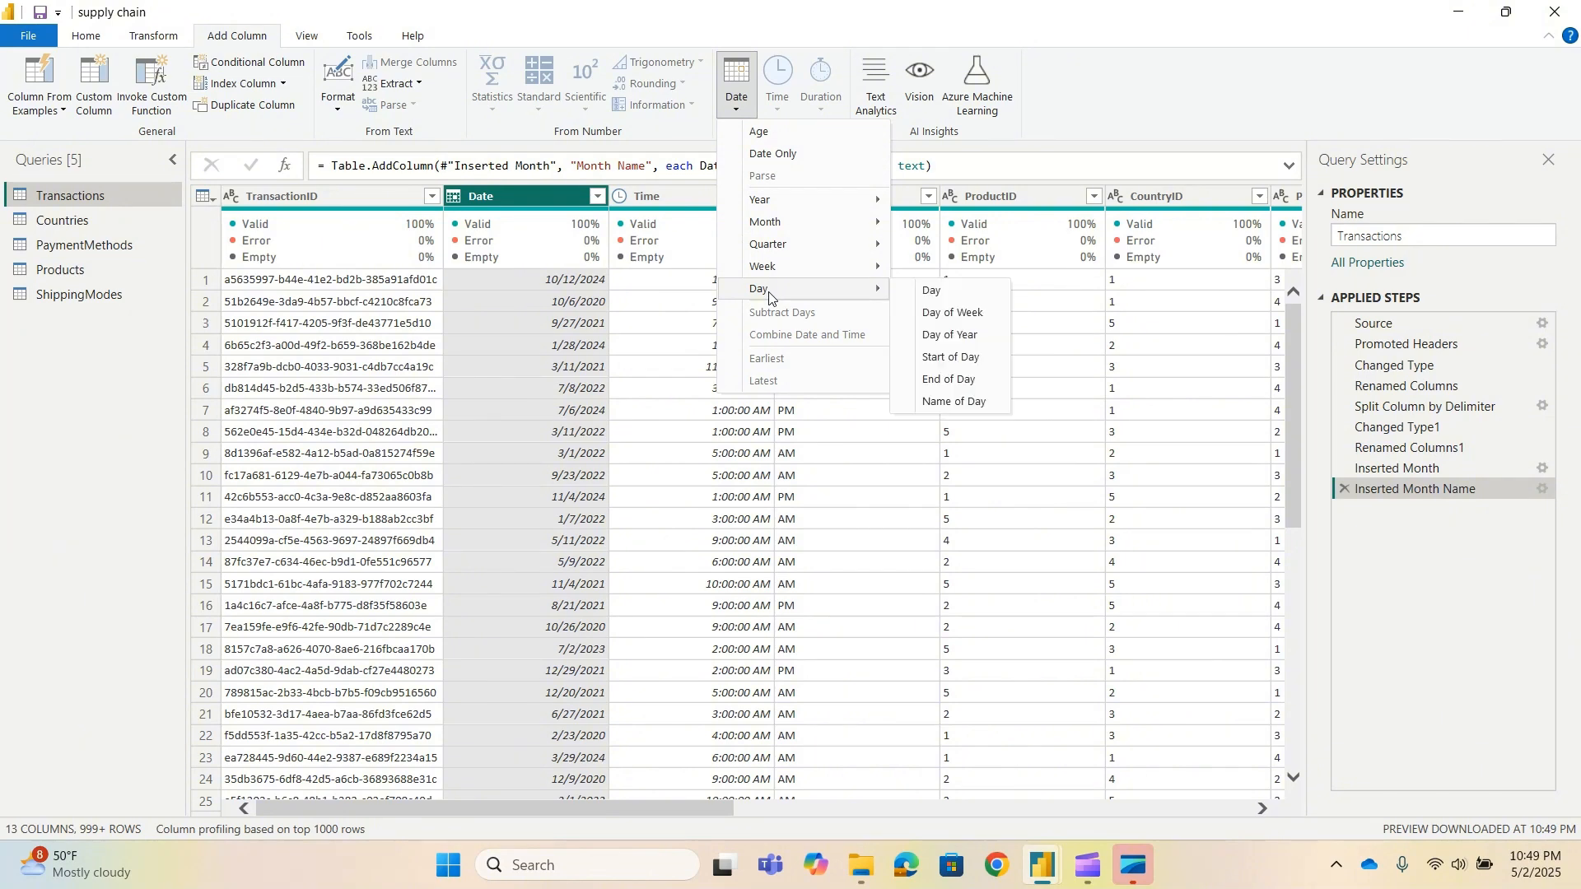
click(972, 294)
click(1272, 196)
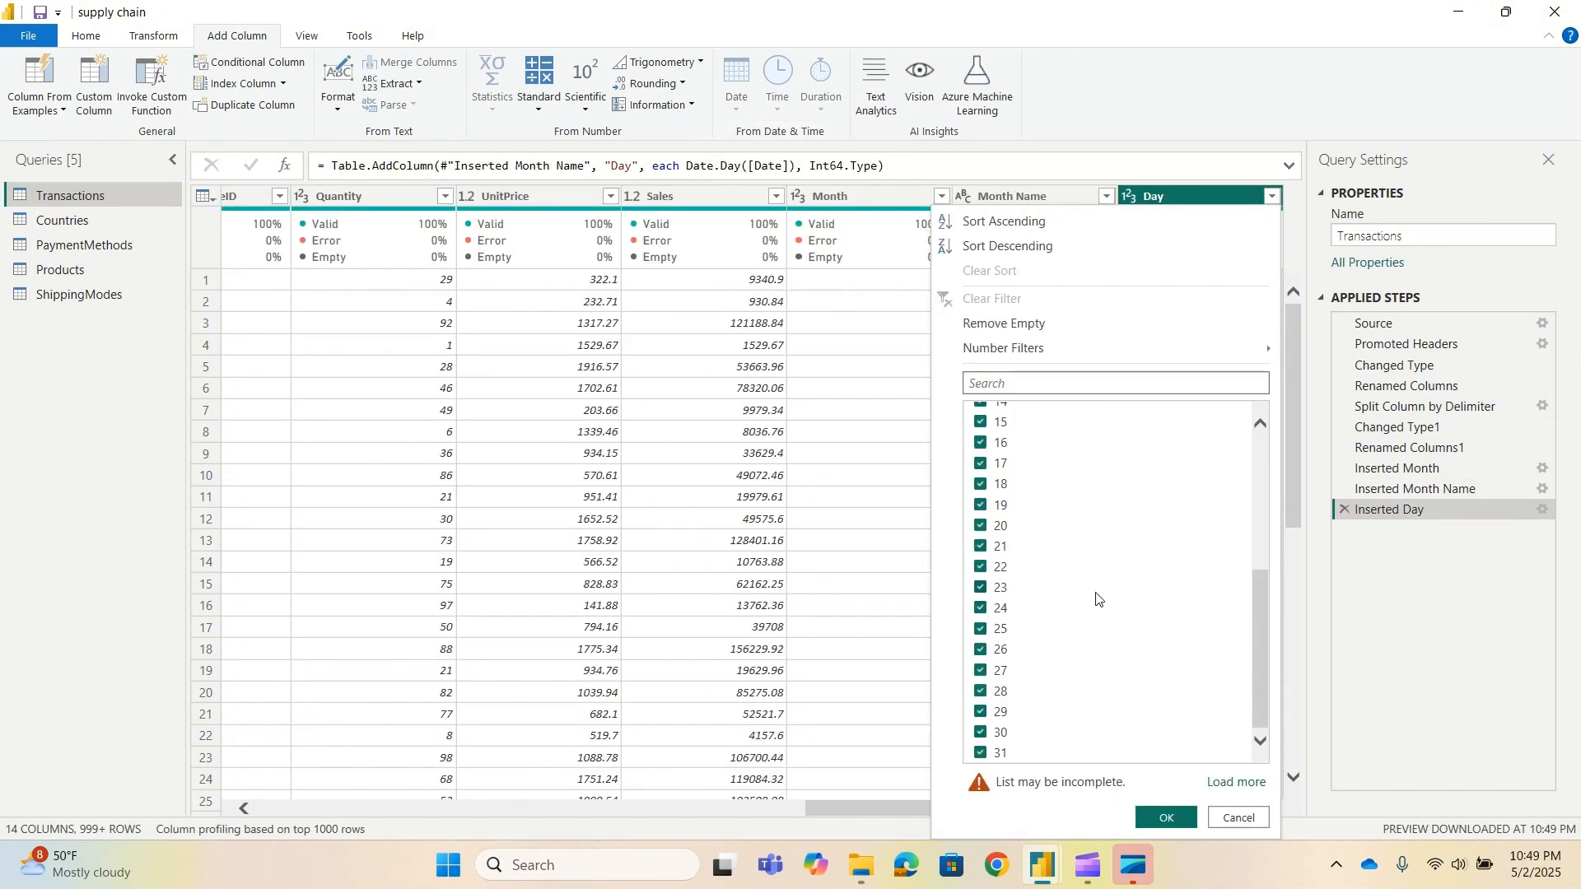
scroll(1097, 599, up, 5)
click(1239, 818)
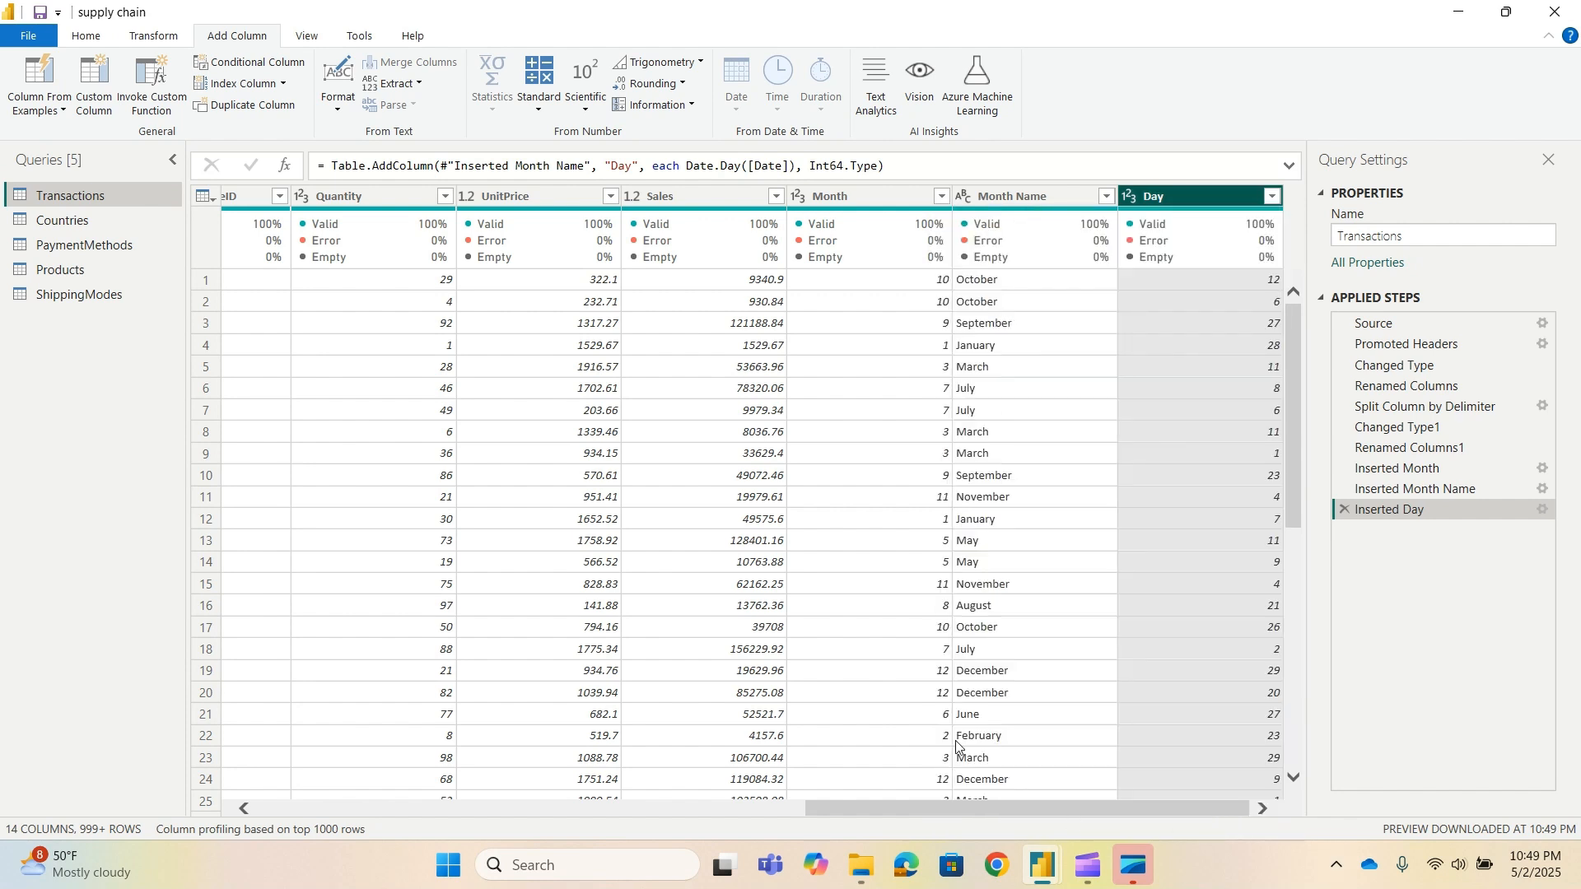
click(1344, 511)
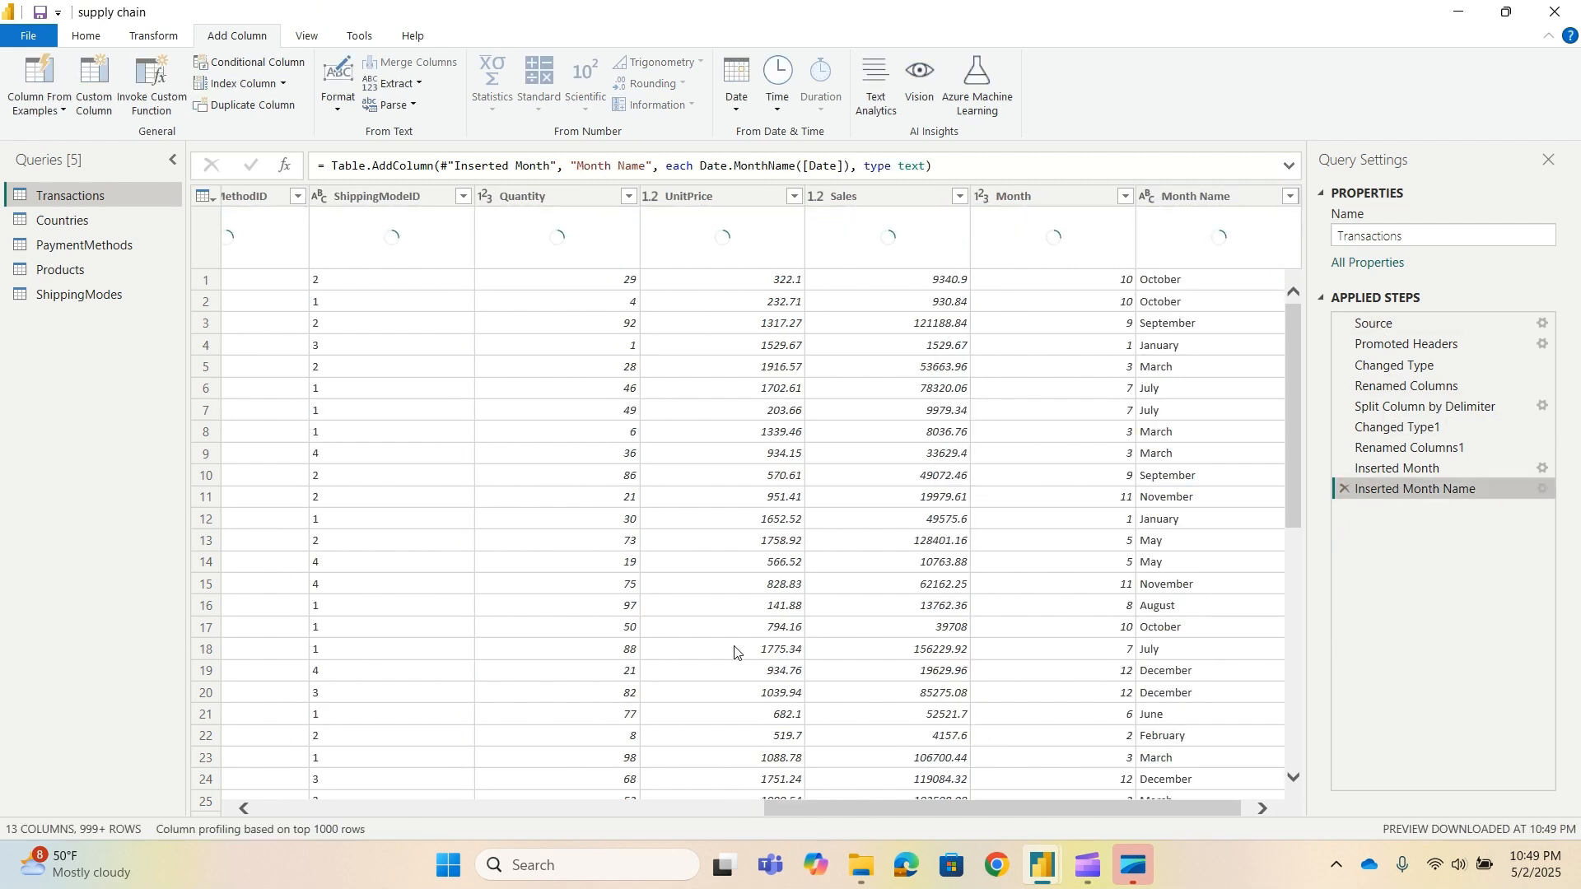
Start adding a day-based column derived from the Transactions query's Date column.
scroll(1112, 816, right, 1)
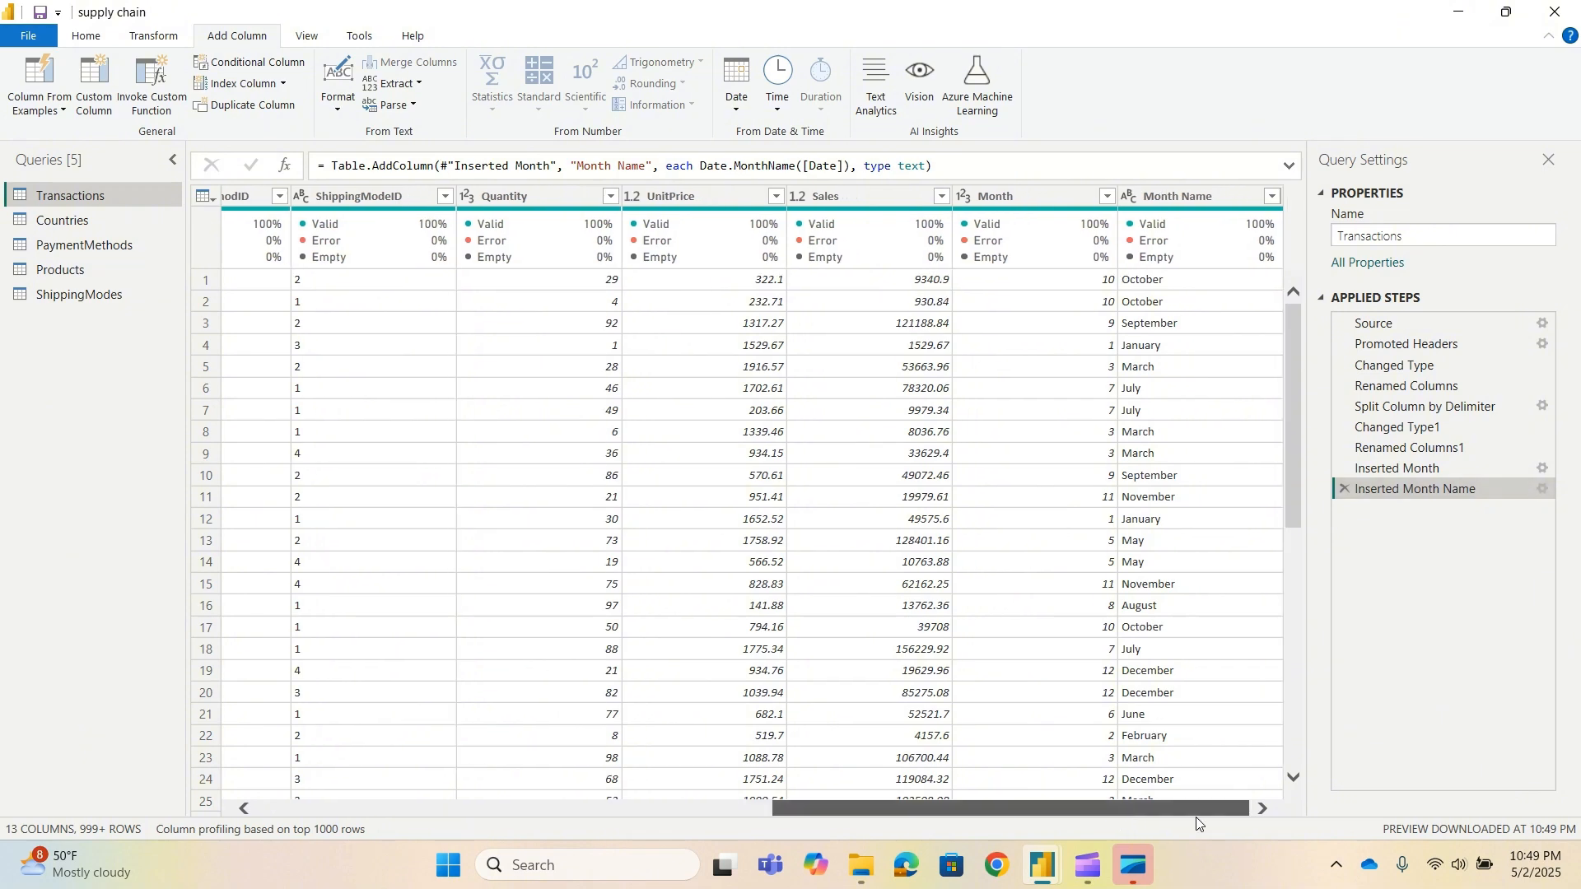
scroll(560, 732, left, 5)
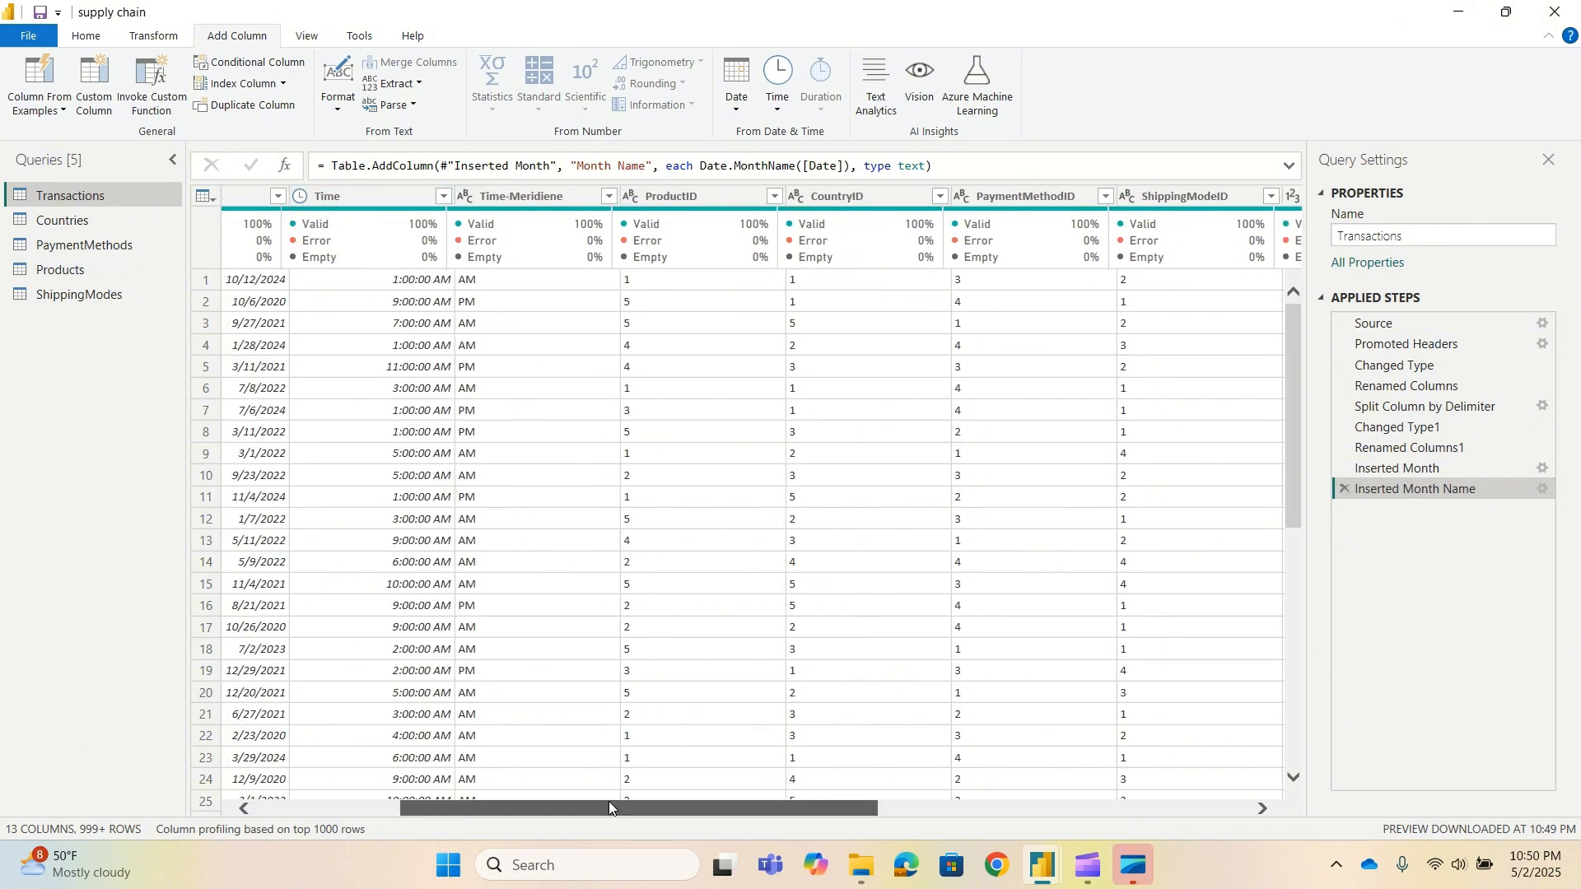
scroll(609, 741, left, 2)
click(382, 197)
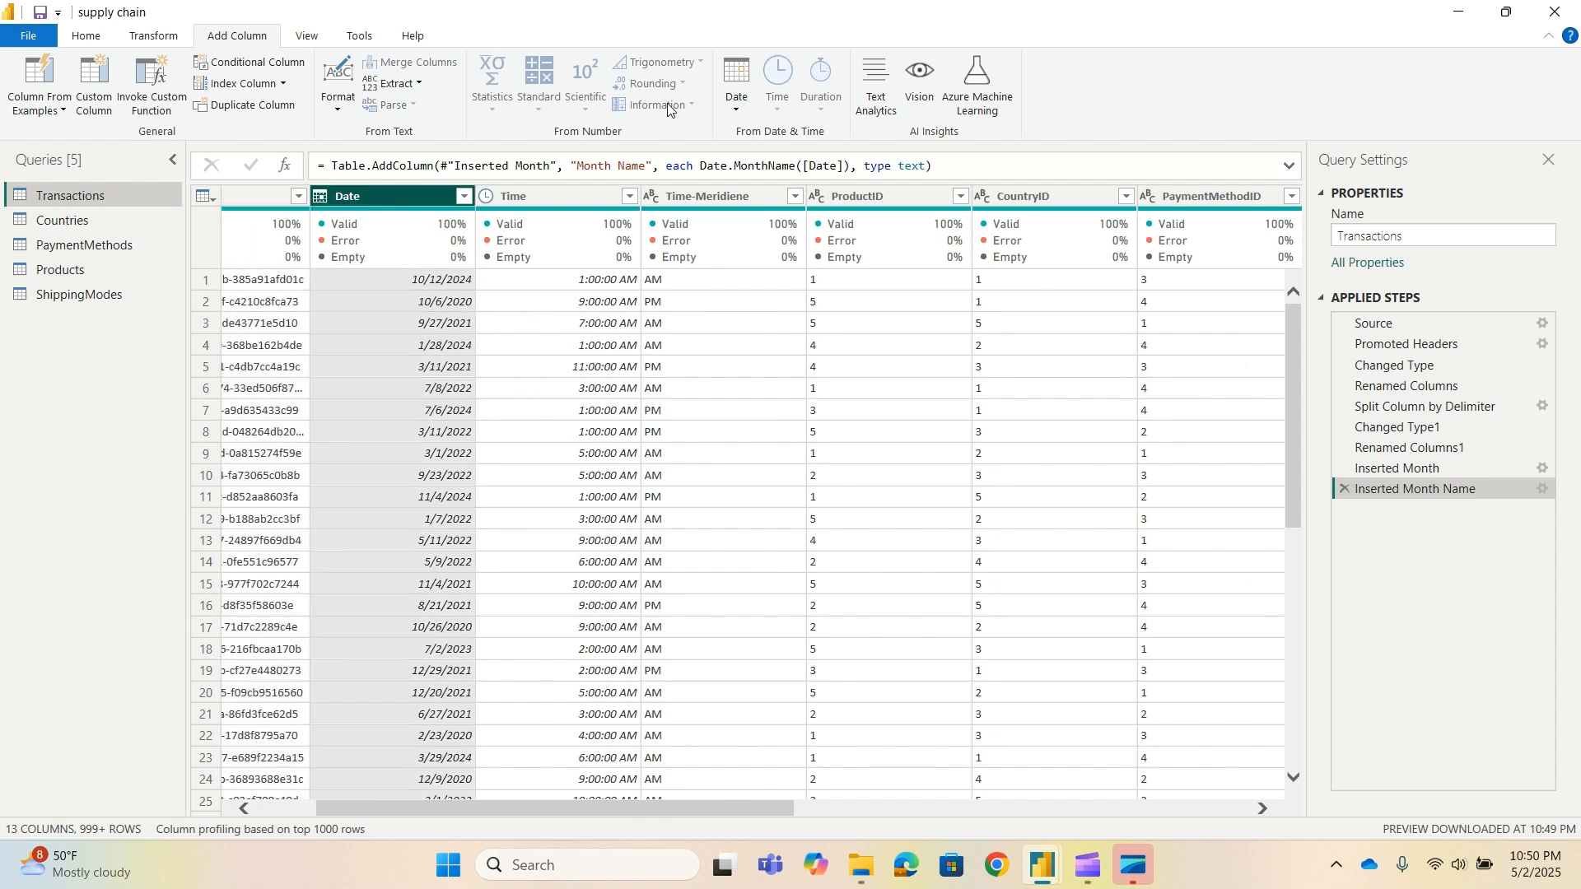
click(740, 99)
mouse_move(805, 292)
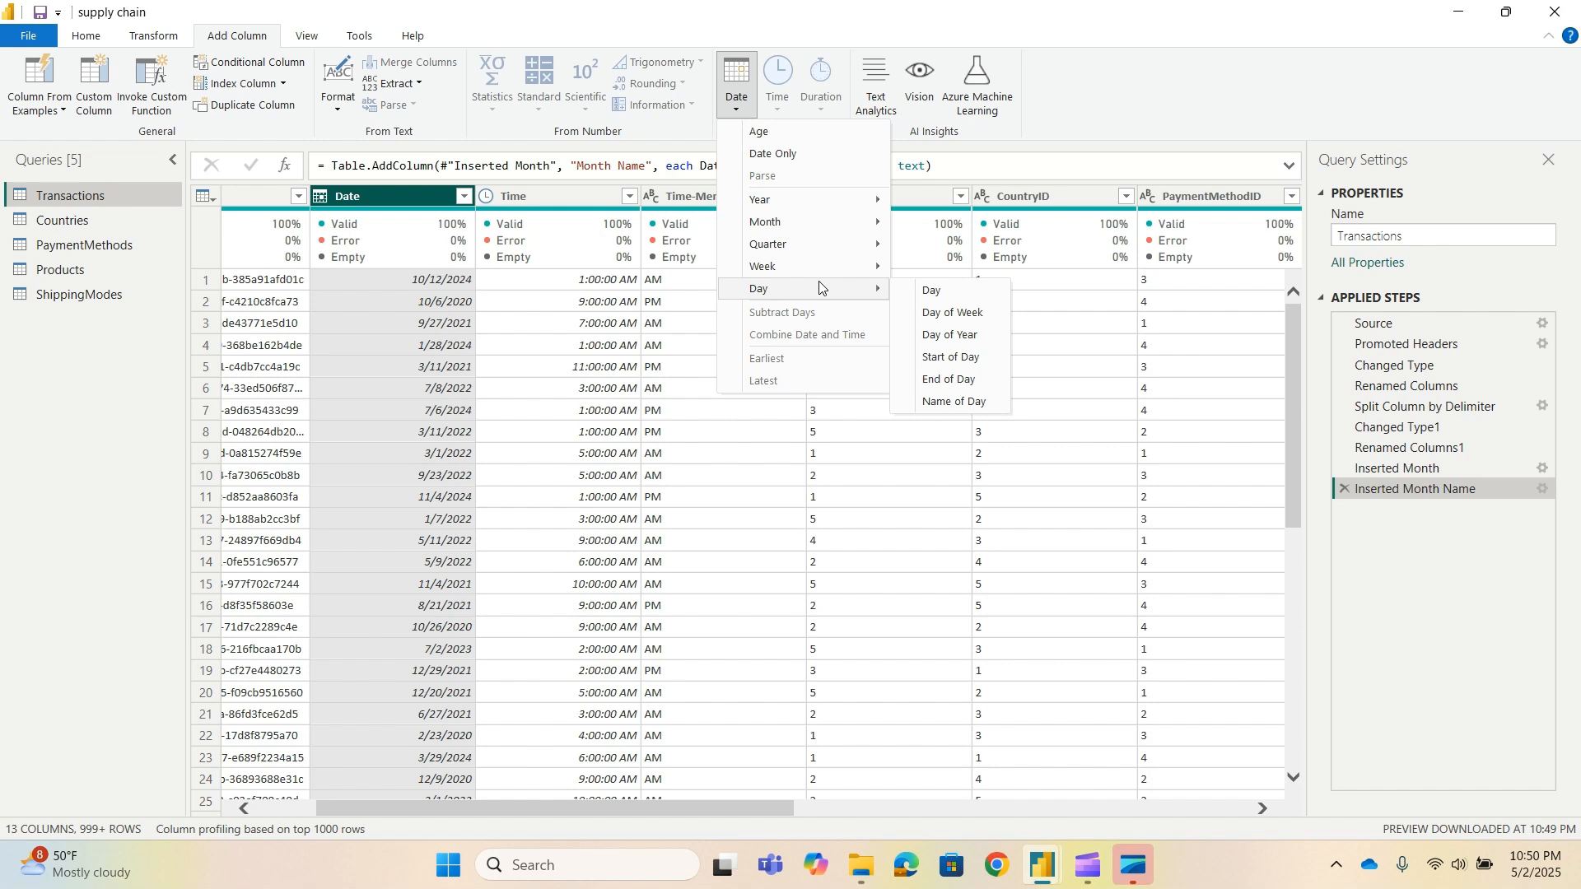
Add Day of Week and Name of Day columns derived from the Date column to the Transactions query.
click(980, 318)
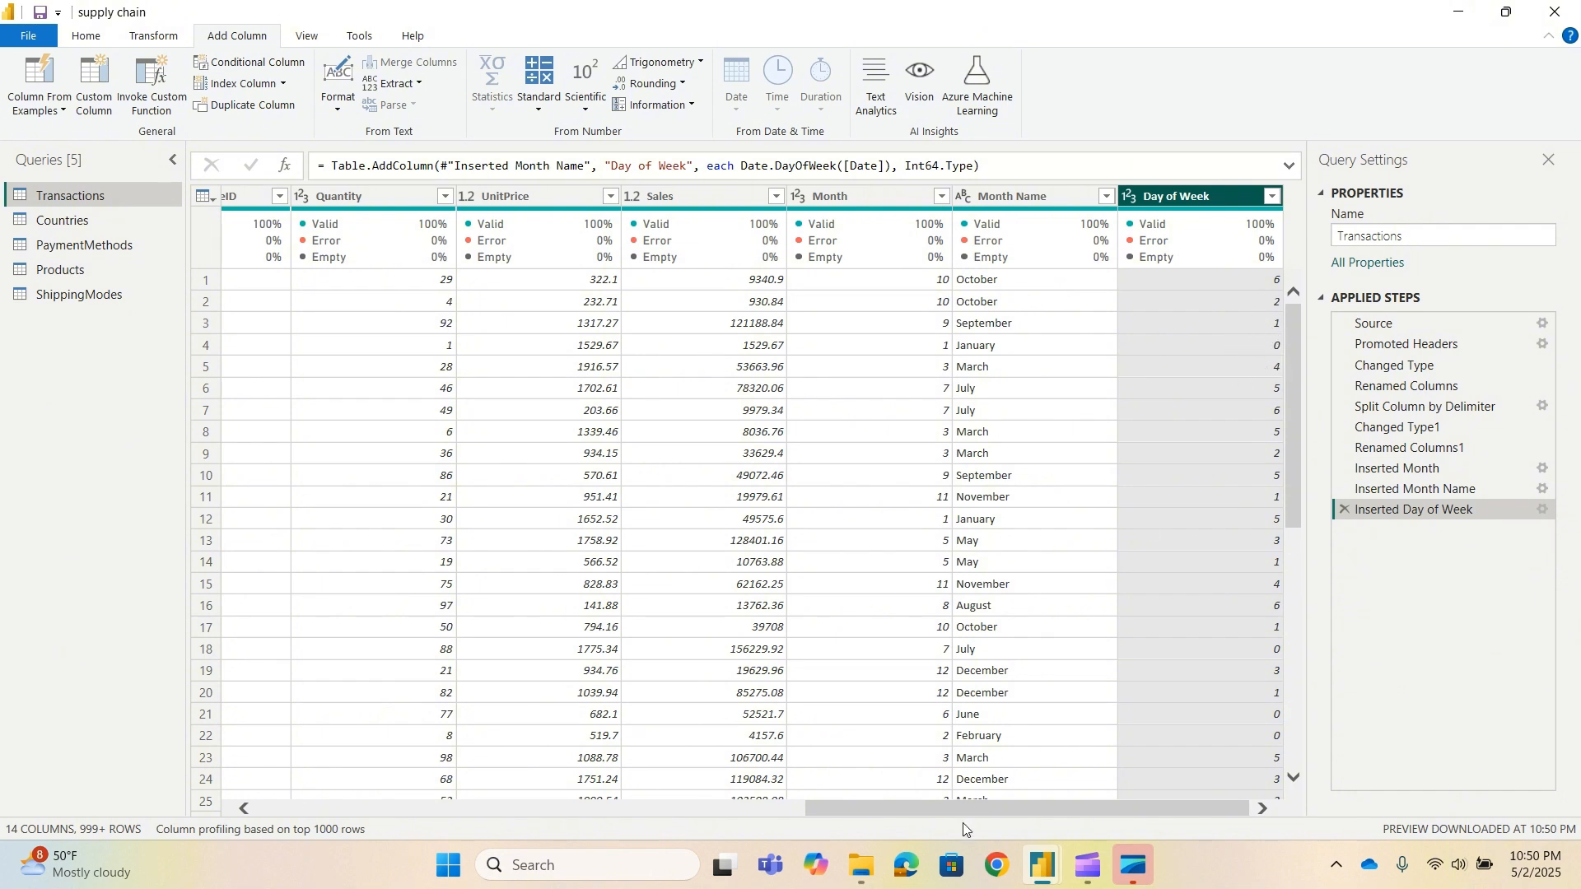
mouse_move(970, 807)
mouse_down()
mouse_move(936, 803)
mouse_move(971, 808)
mouse_up()
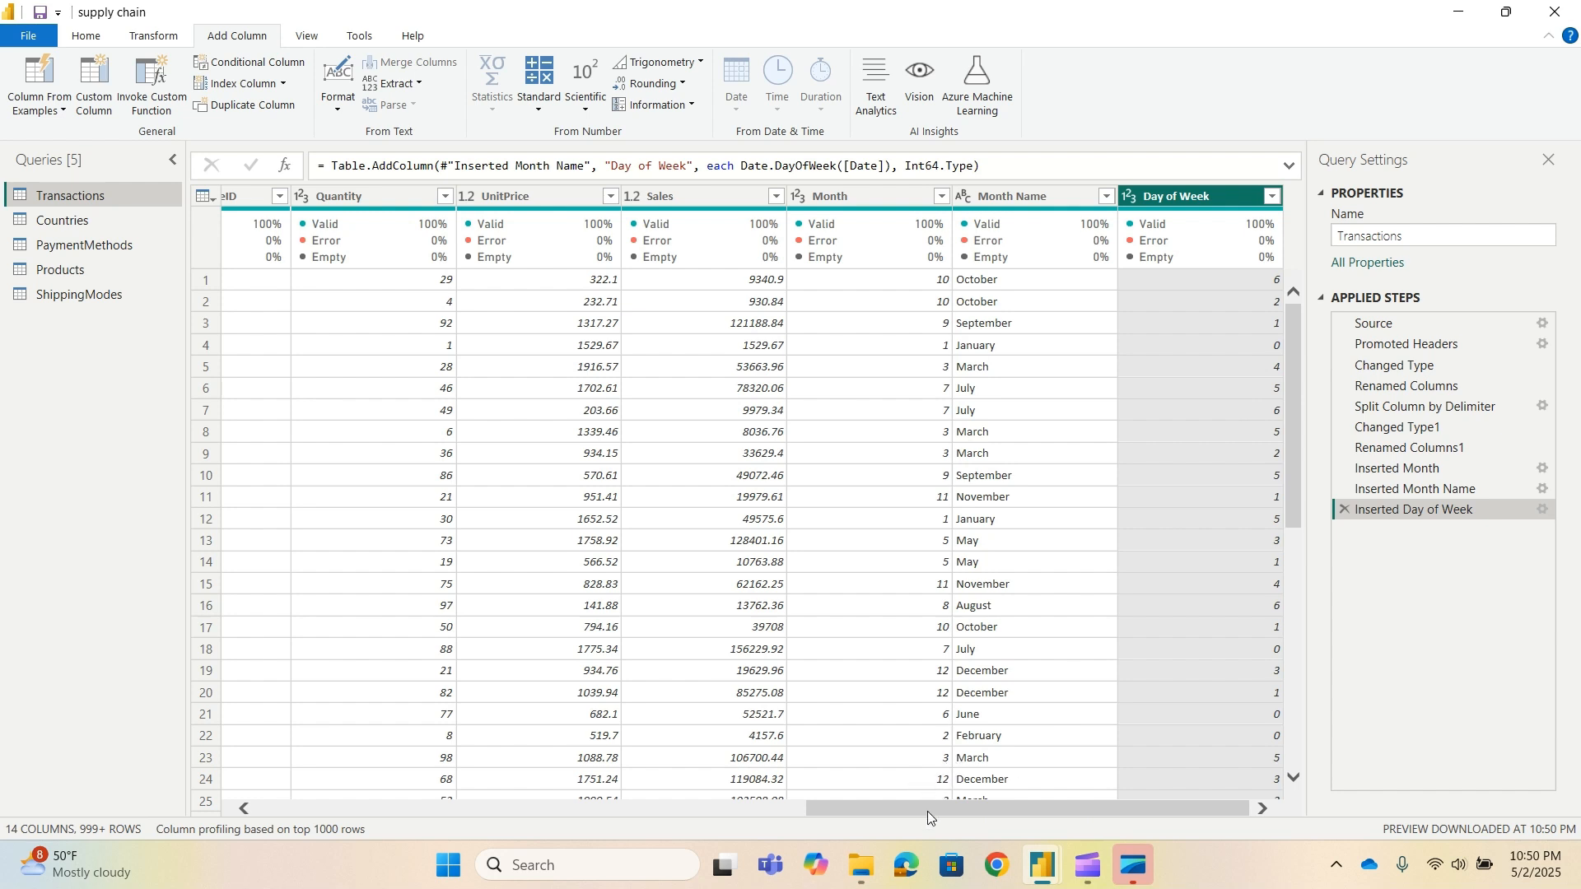
drag(926, 812, 514, 812)
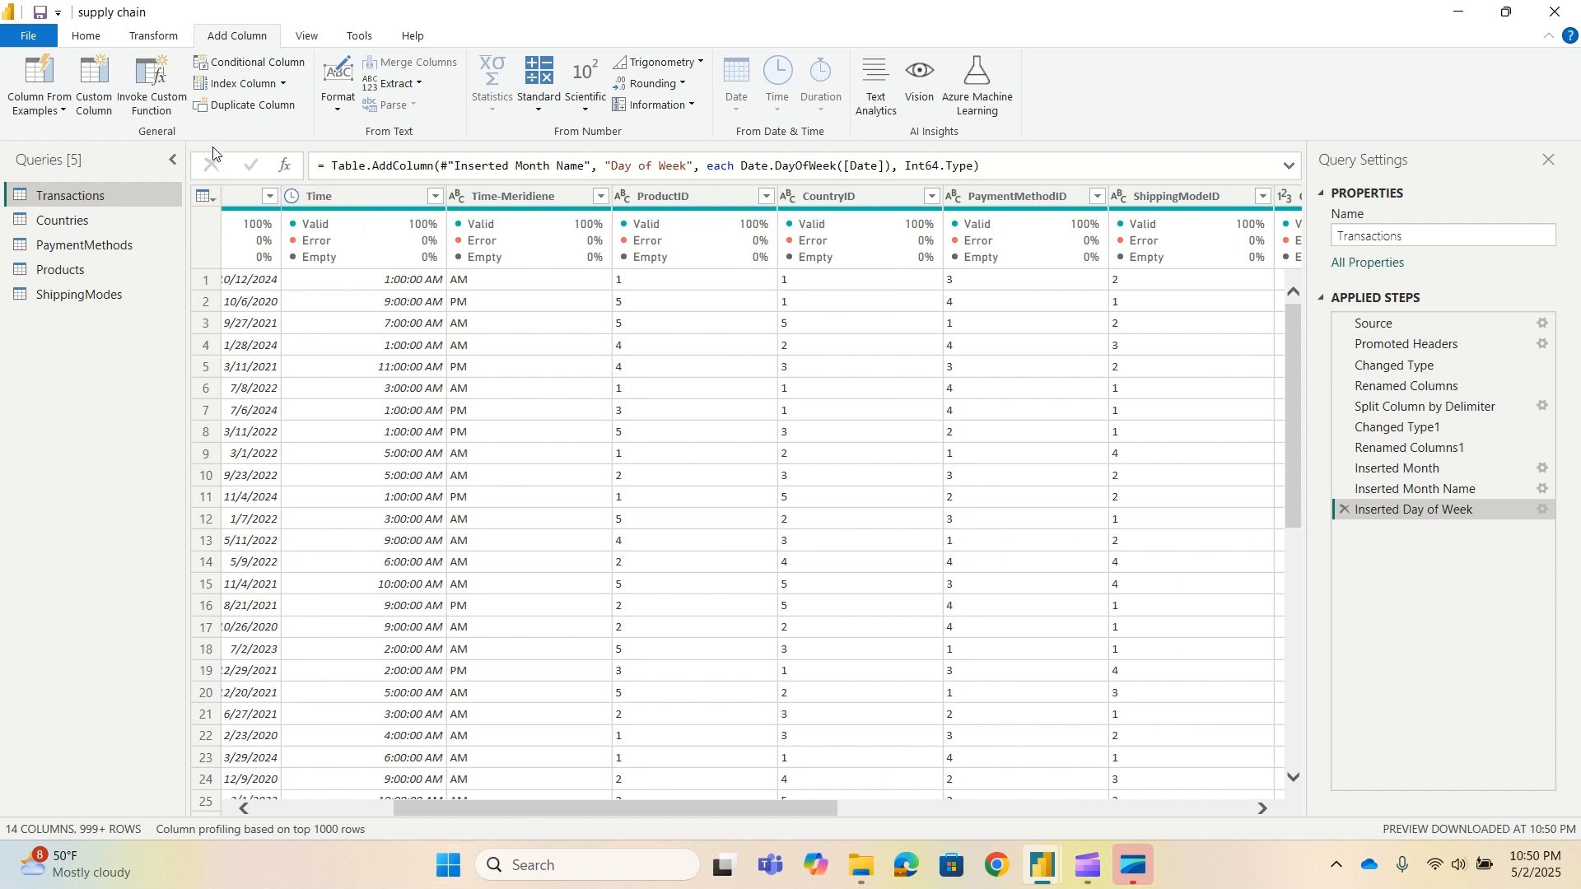
click(250, 196)
click(735, 105)
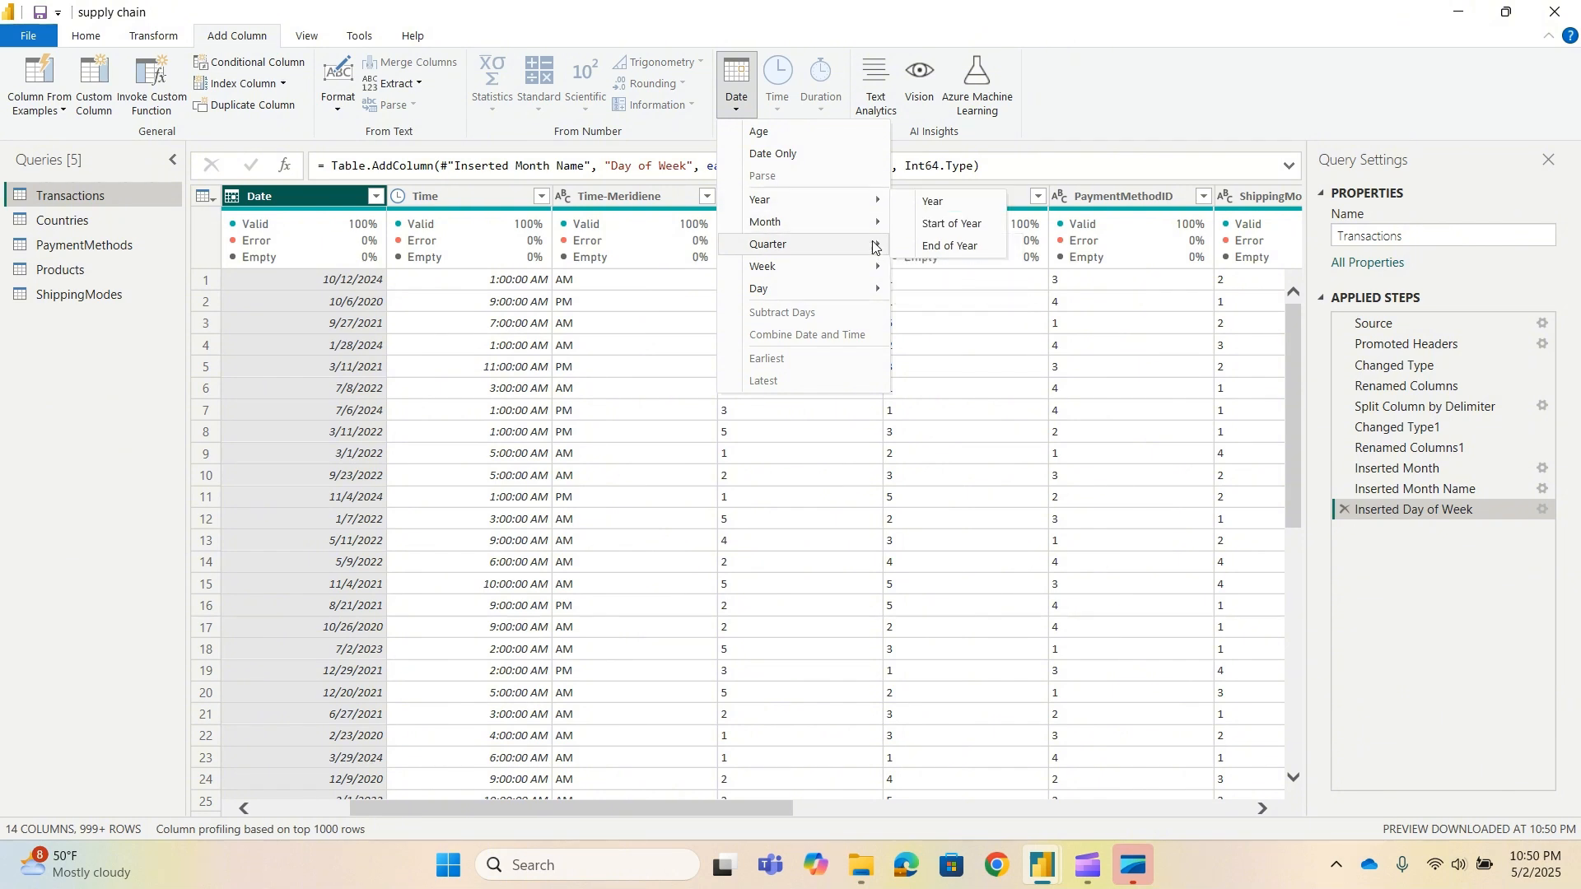
mouse_move(770, 220)
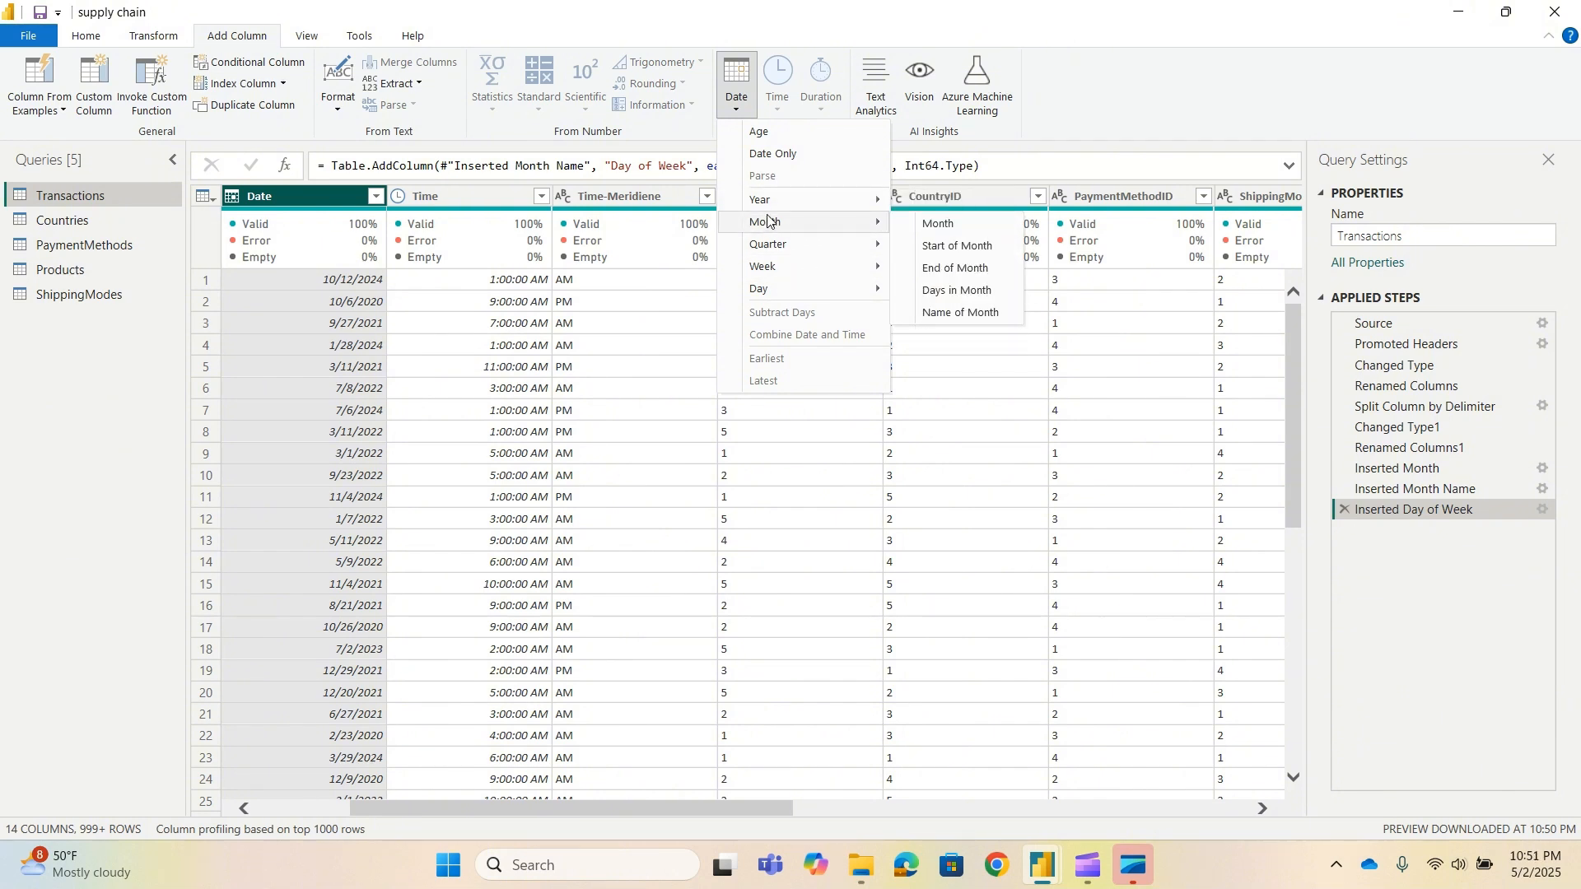
mouse_move(788, 295)
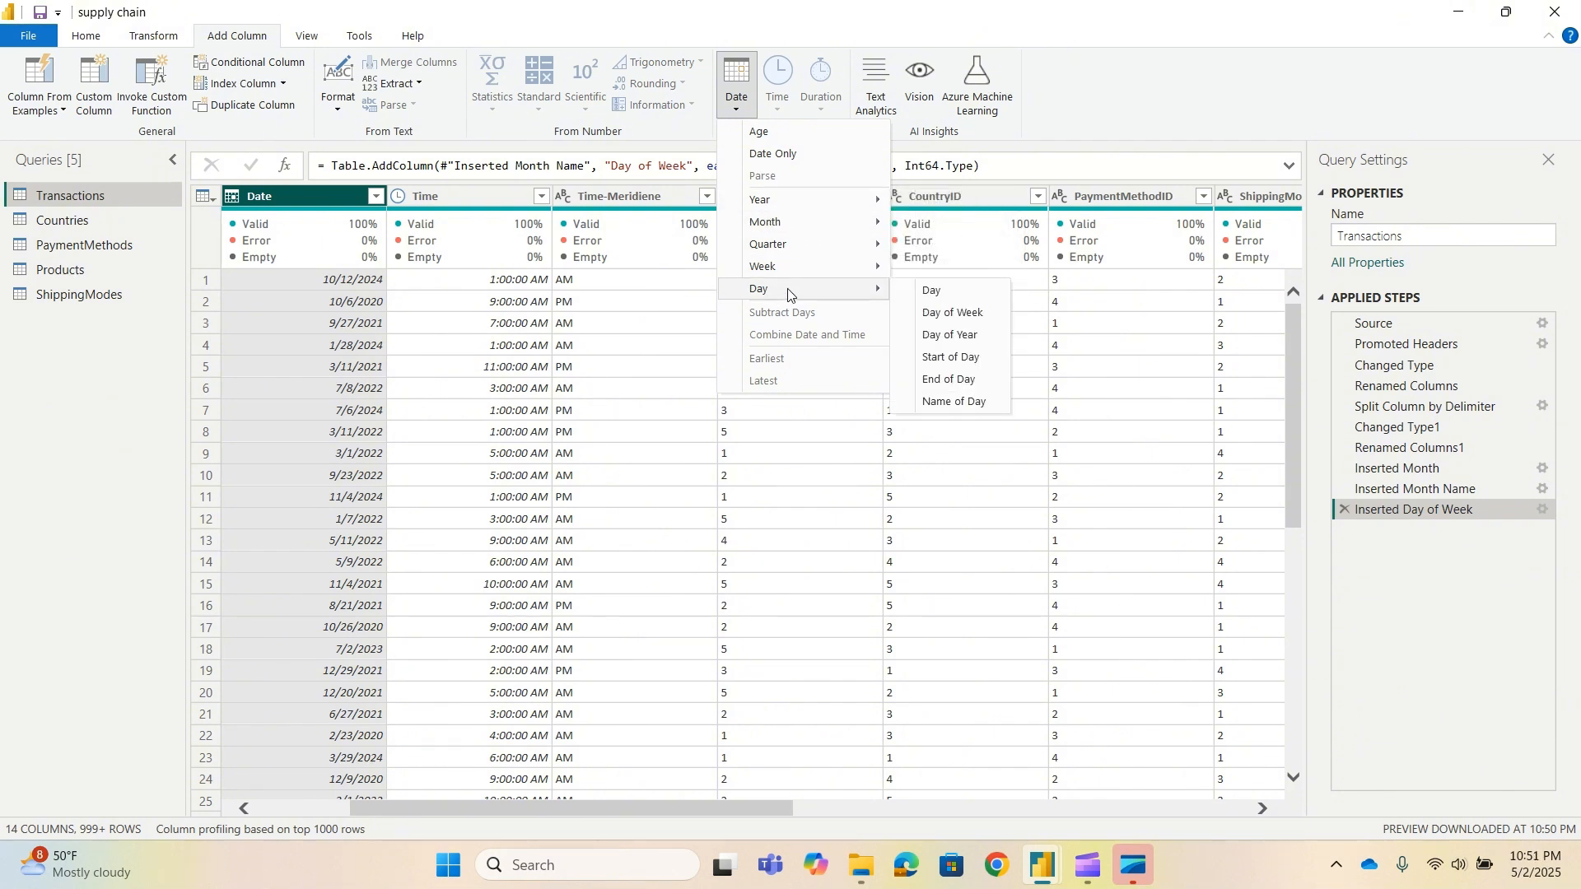
click(970, 403)
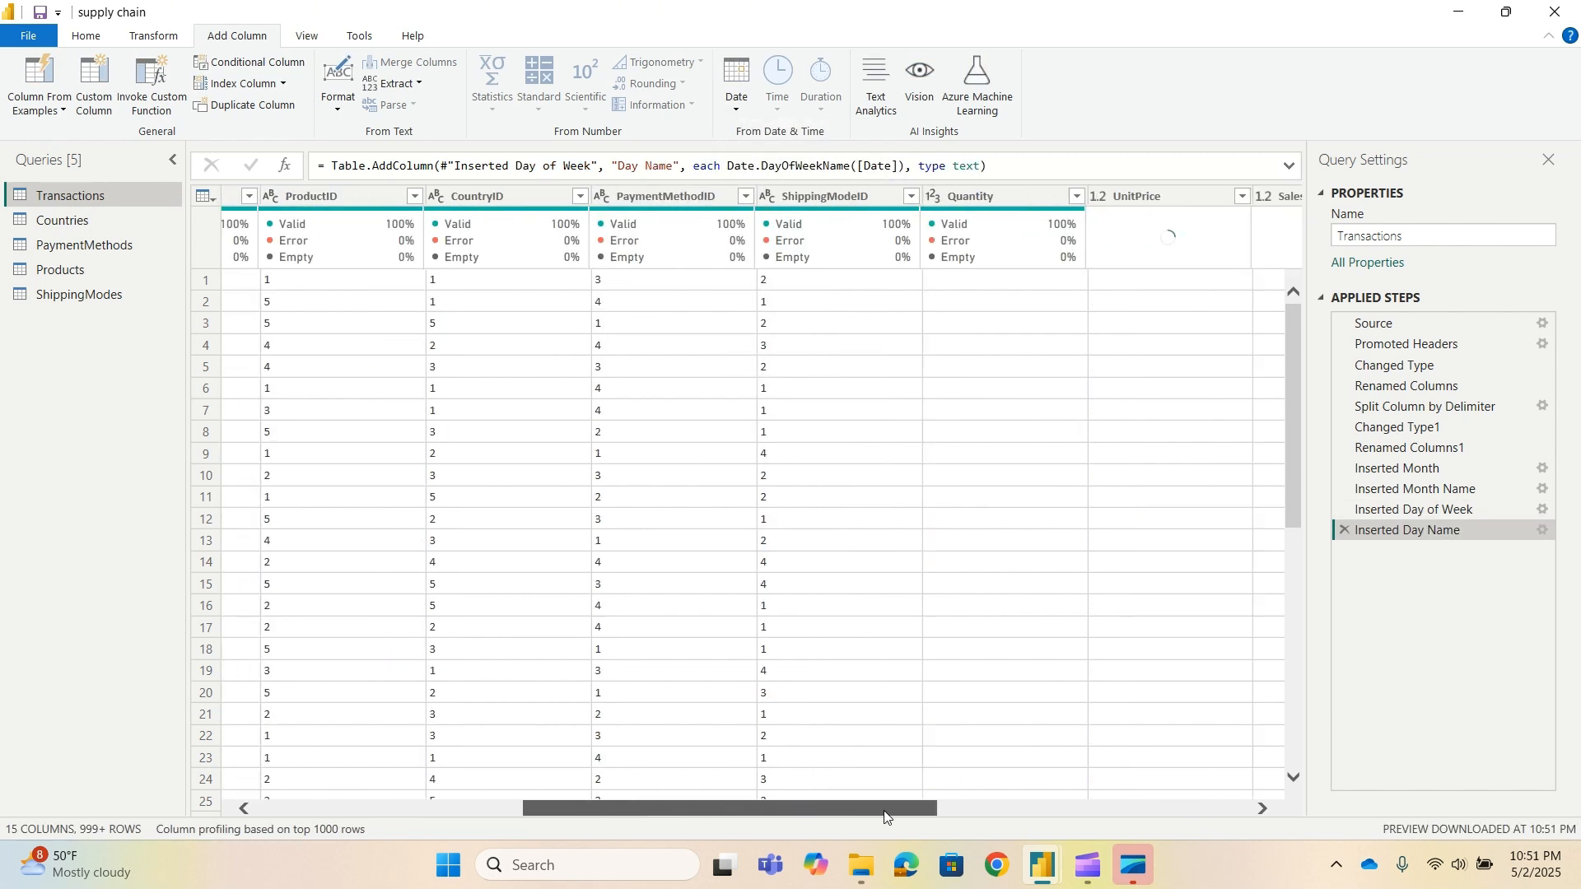
drag(1164, 813, 1295, 815)
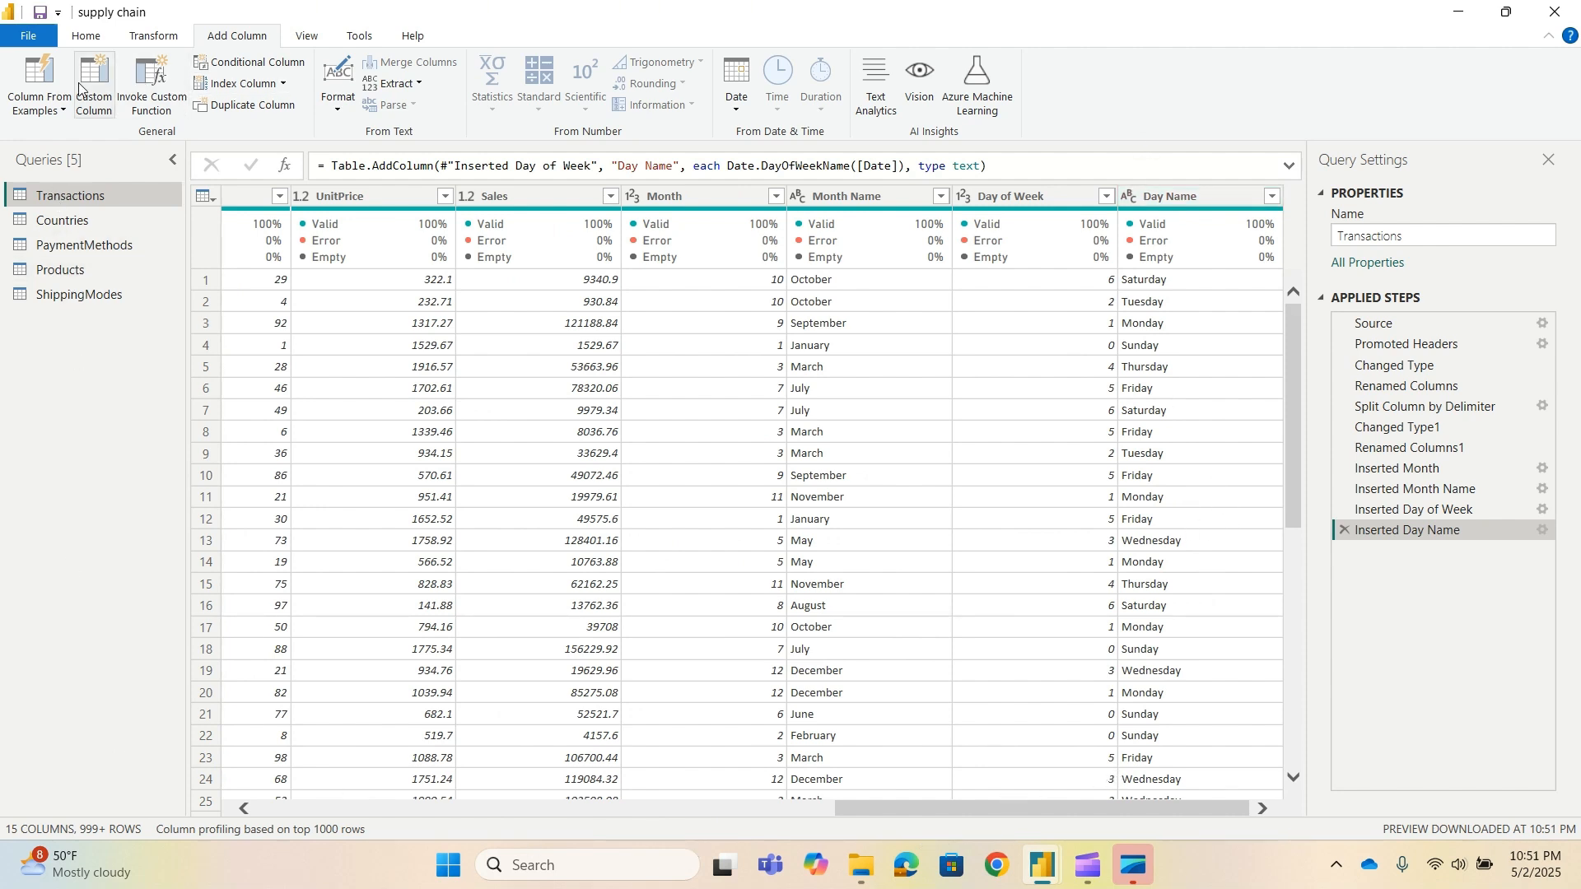
Close the query editor and apply the Transactions changes to the report.
click(86, 37)
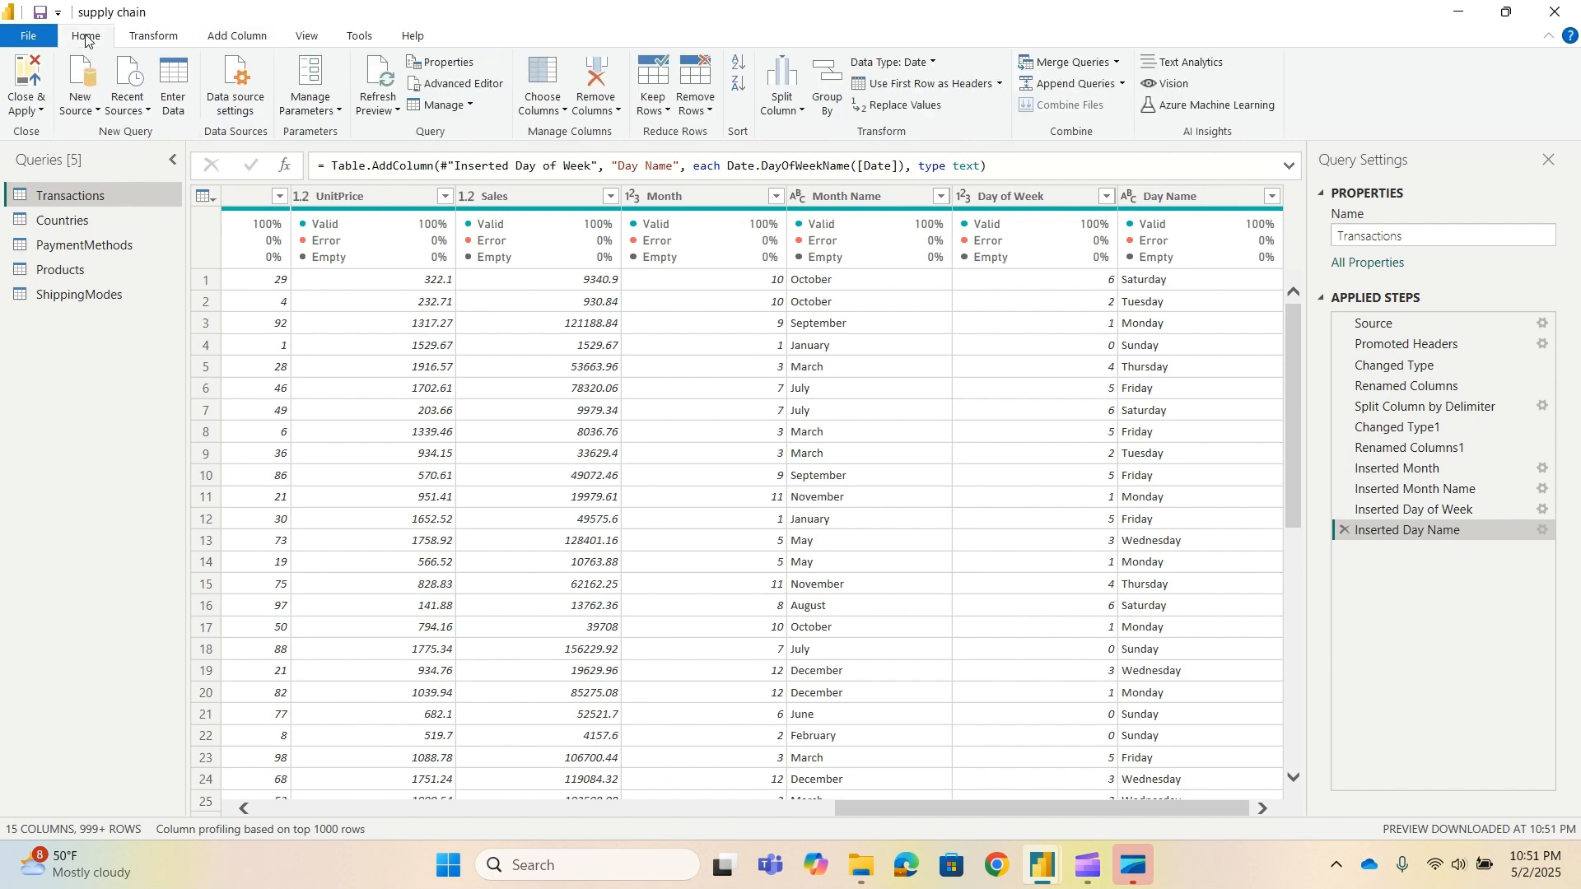
click(41, 112)
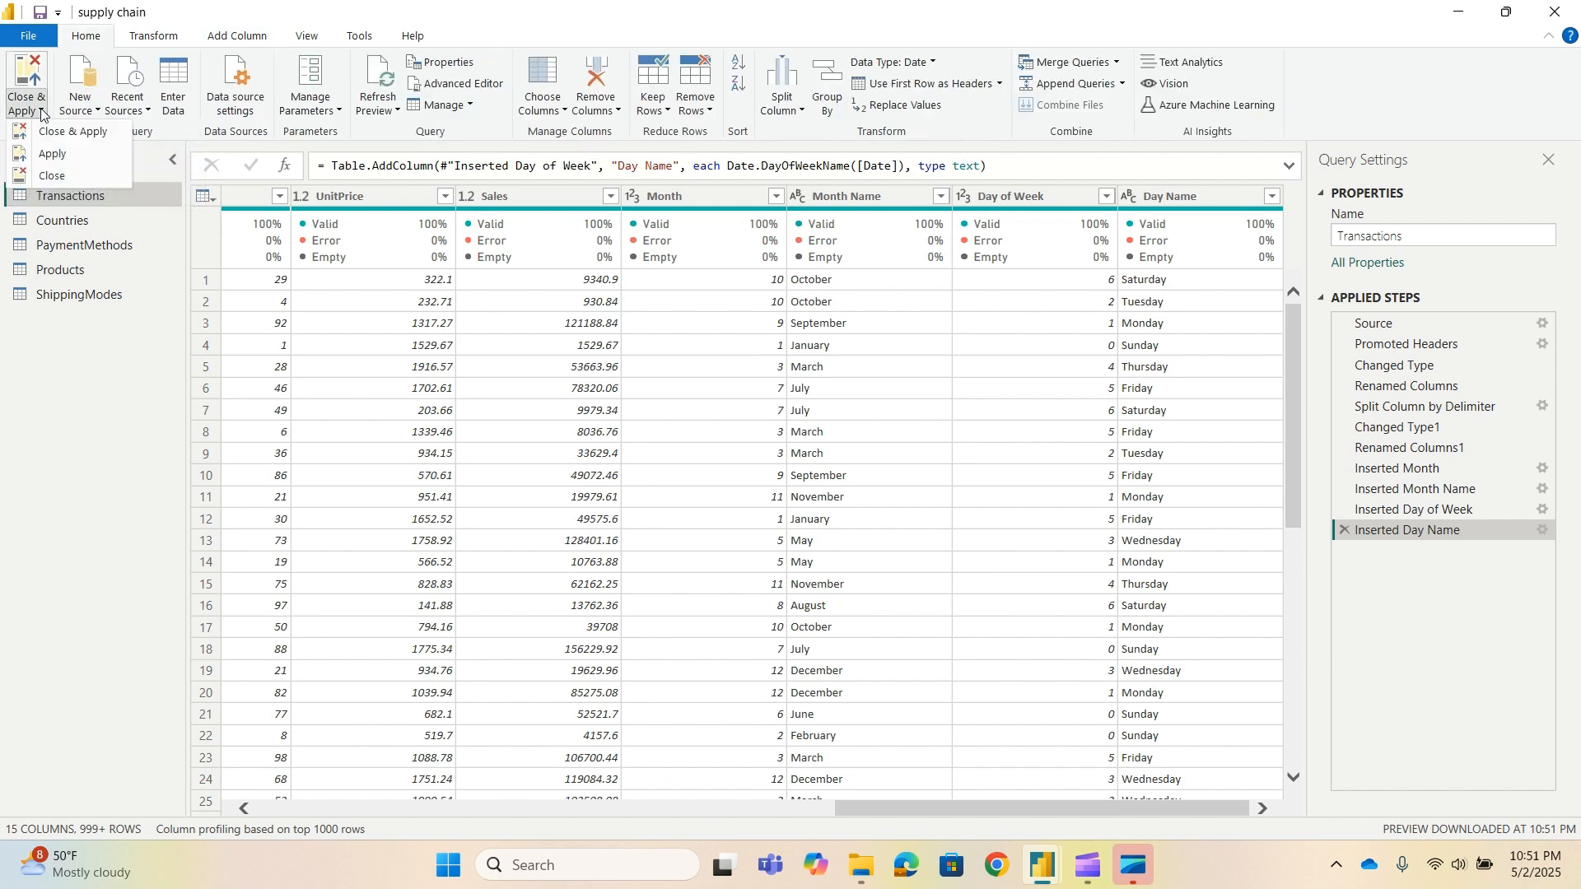
click(93, 134)
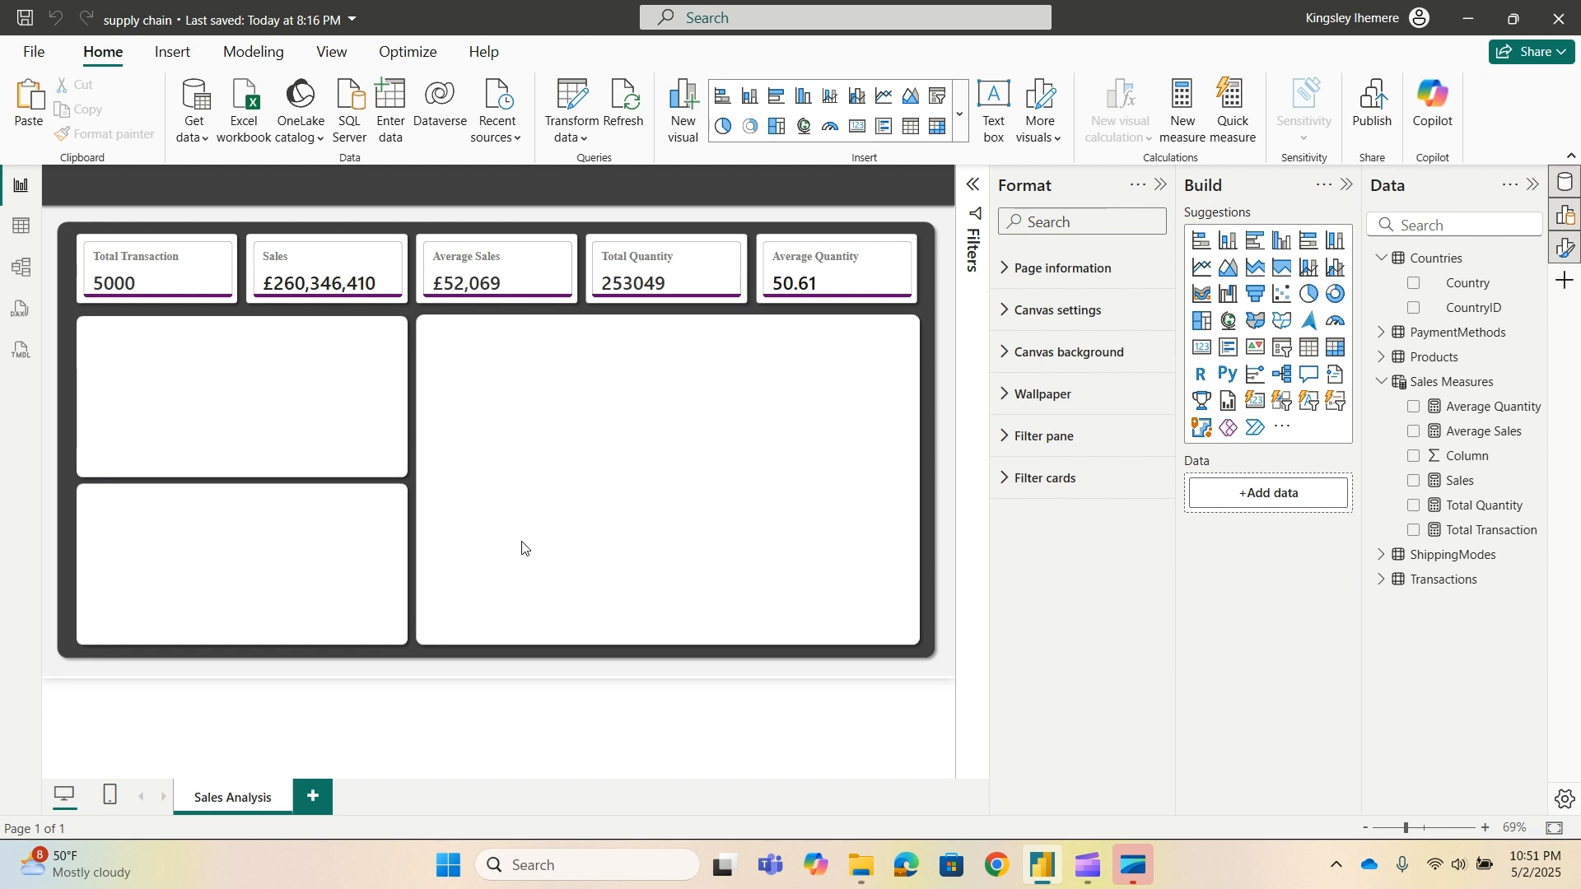
Insert a line chart and size it to fill the empty panel below the Total Transaction and Sales cards.
click(1160, 186)
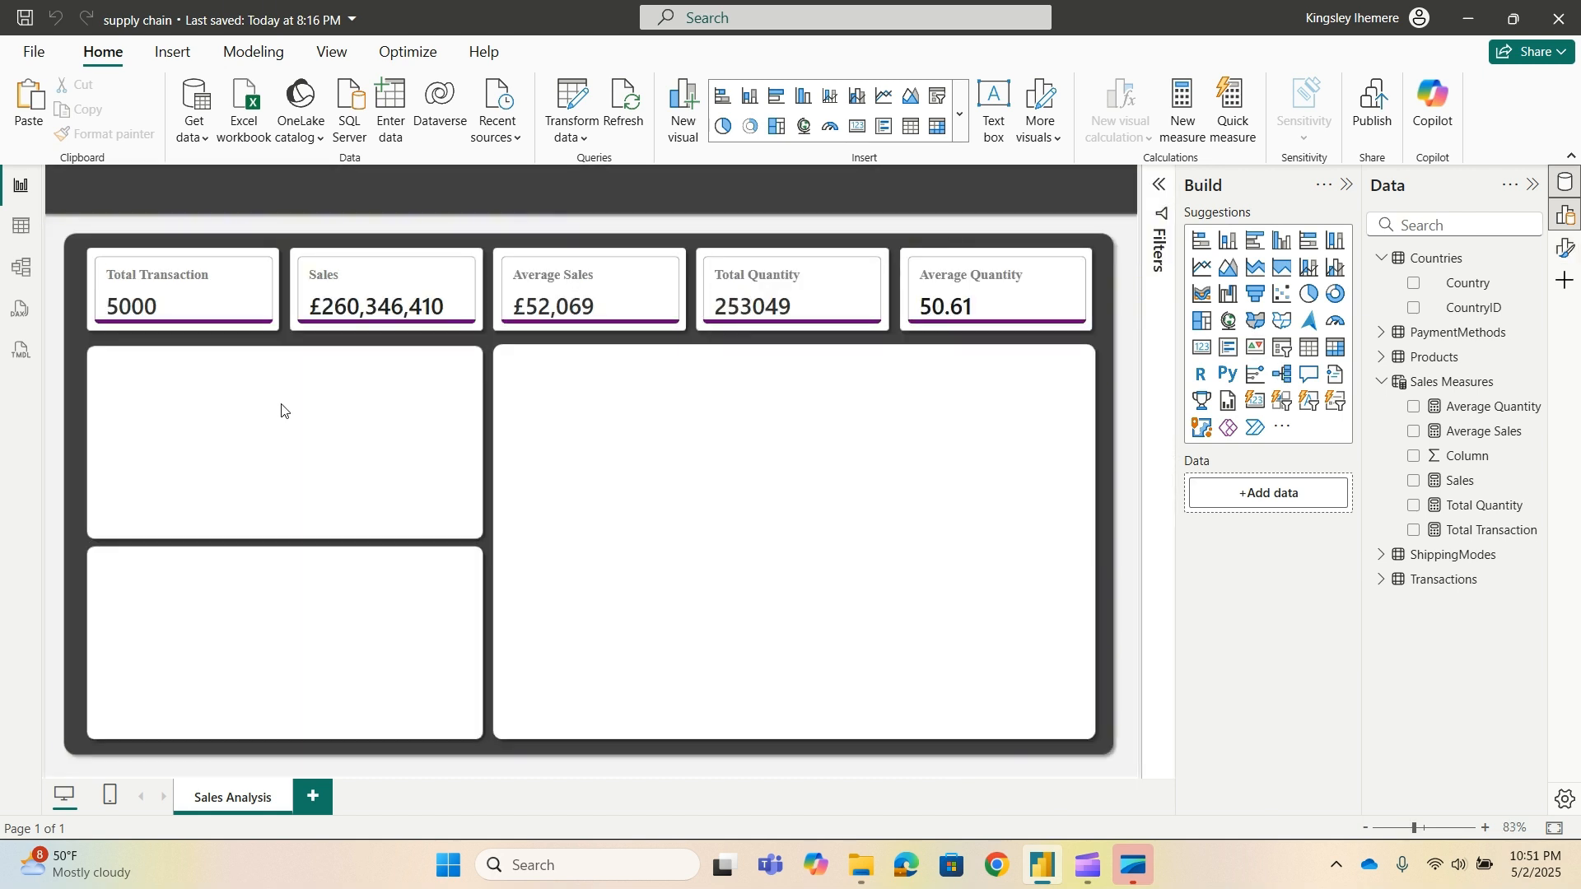
click(1203, 267)
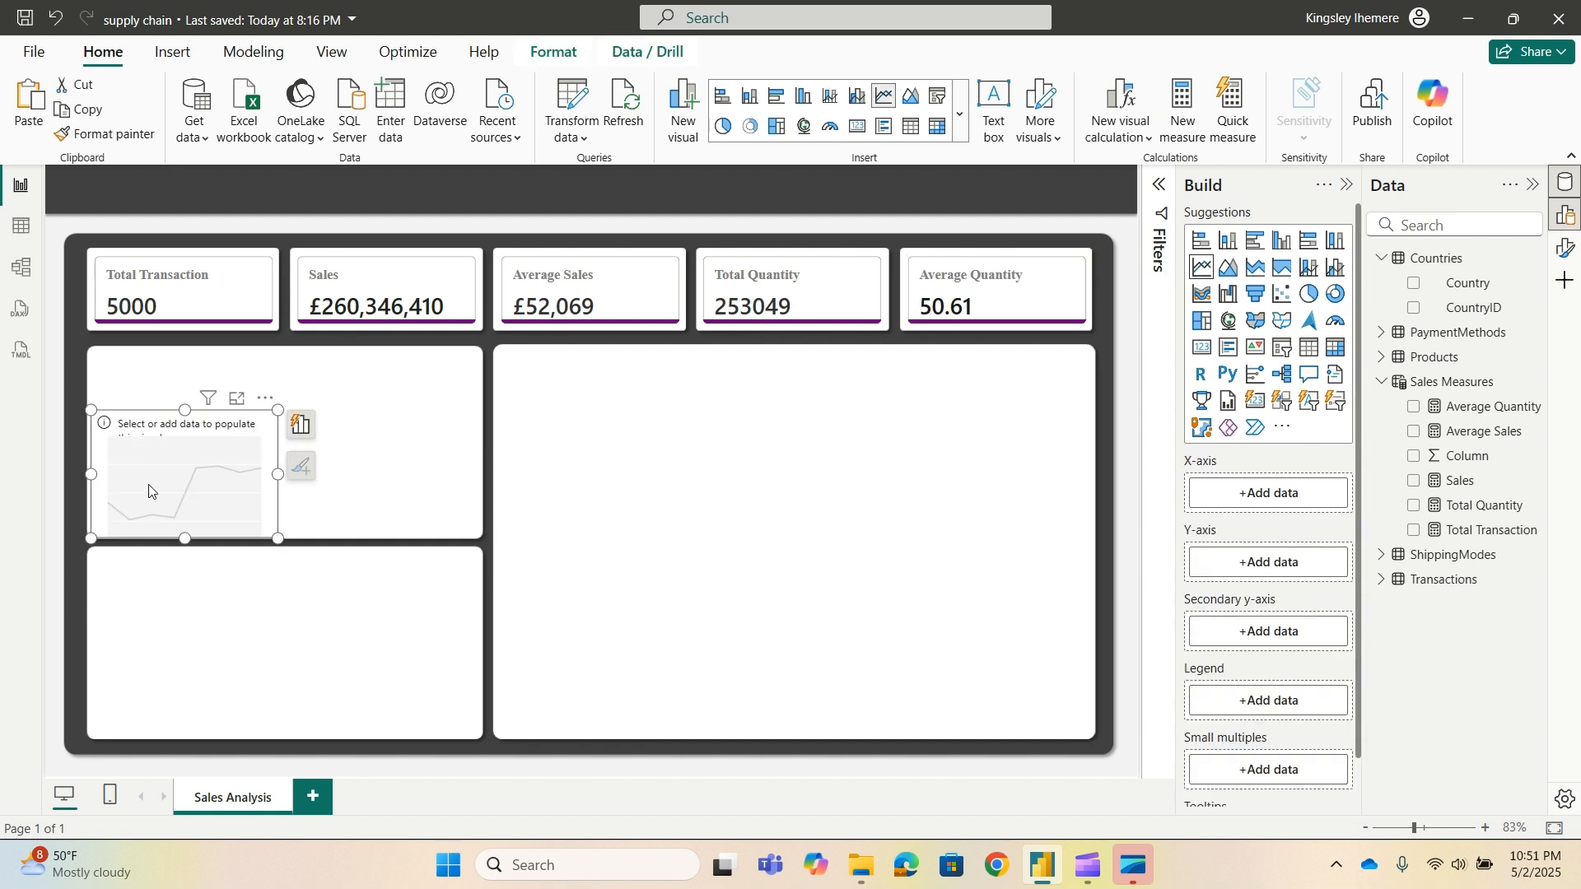
drag(149, 491, 158, 431)
drag(279, 479, 473, 541)
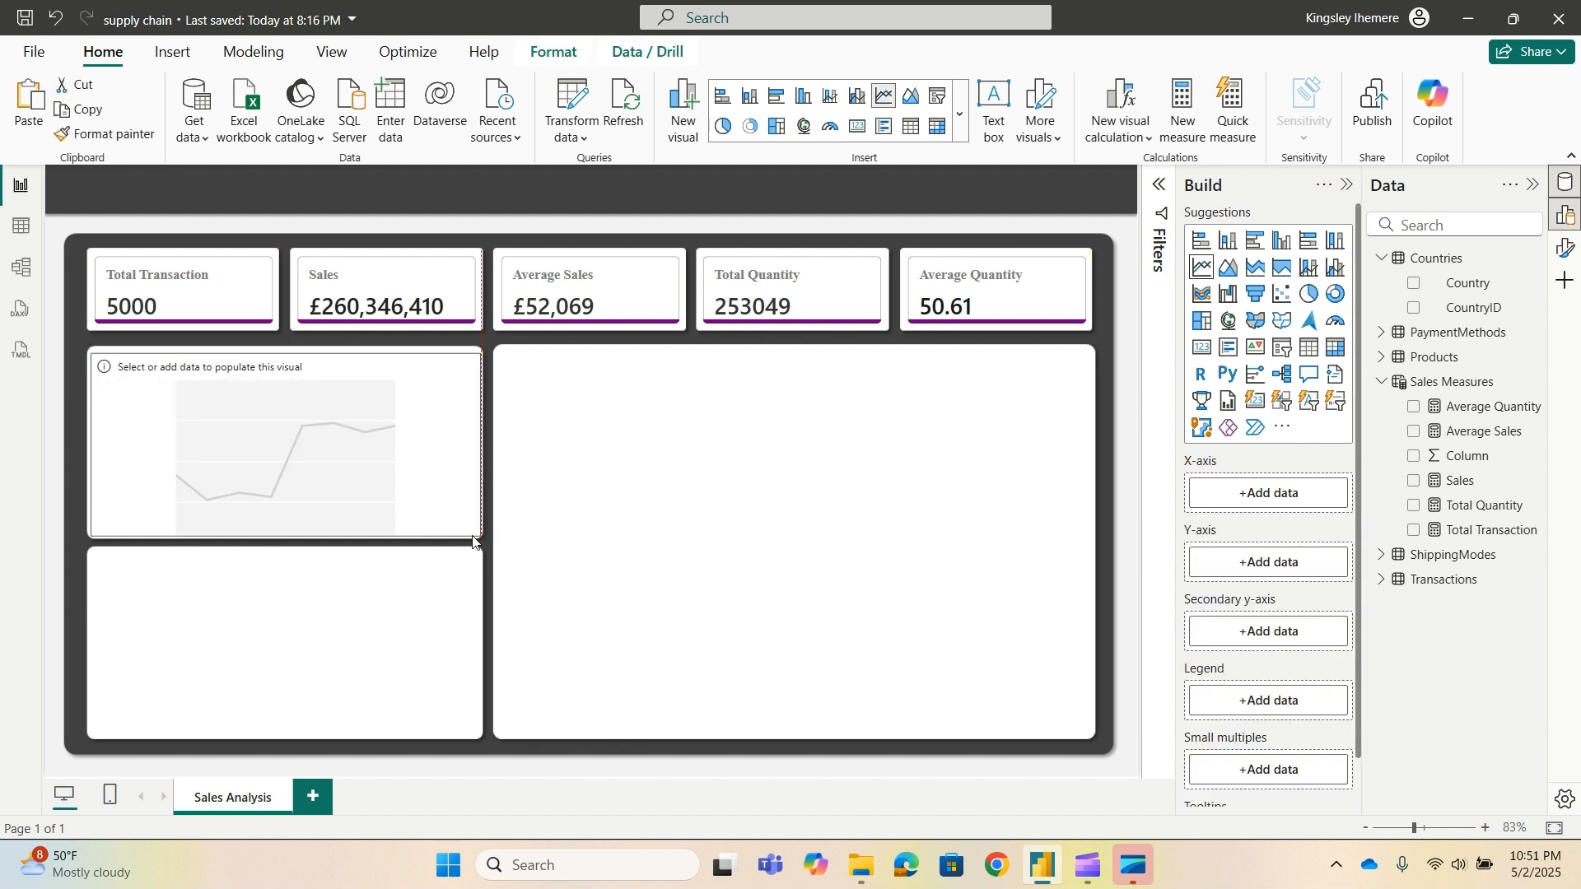
Plot the Sales measure on the line chart's Y-axis against Month Name from Transactions on the X-axis.
click(1413, 481)
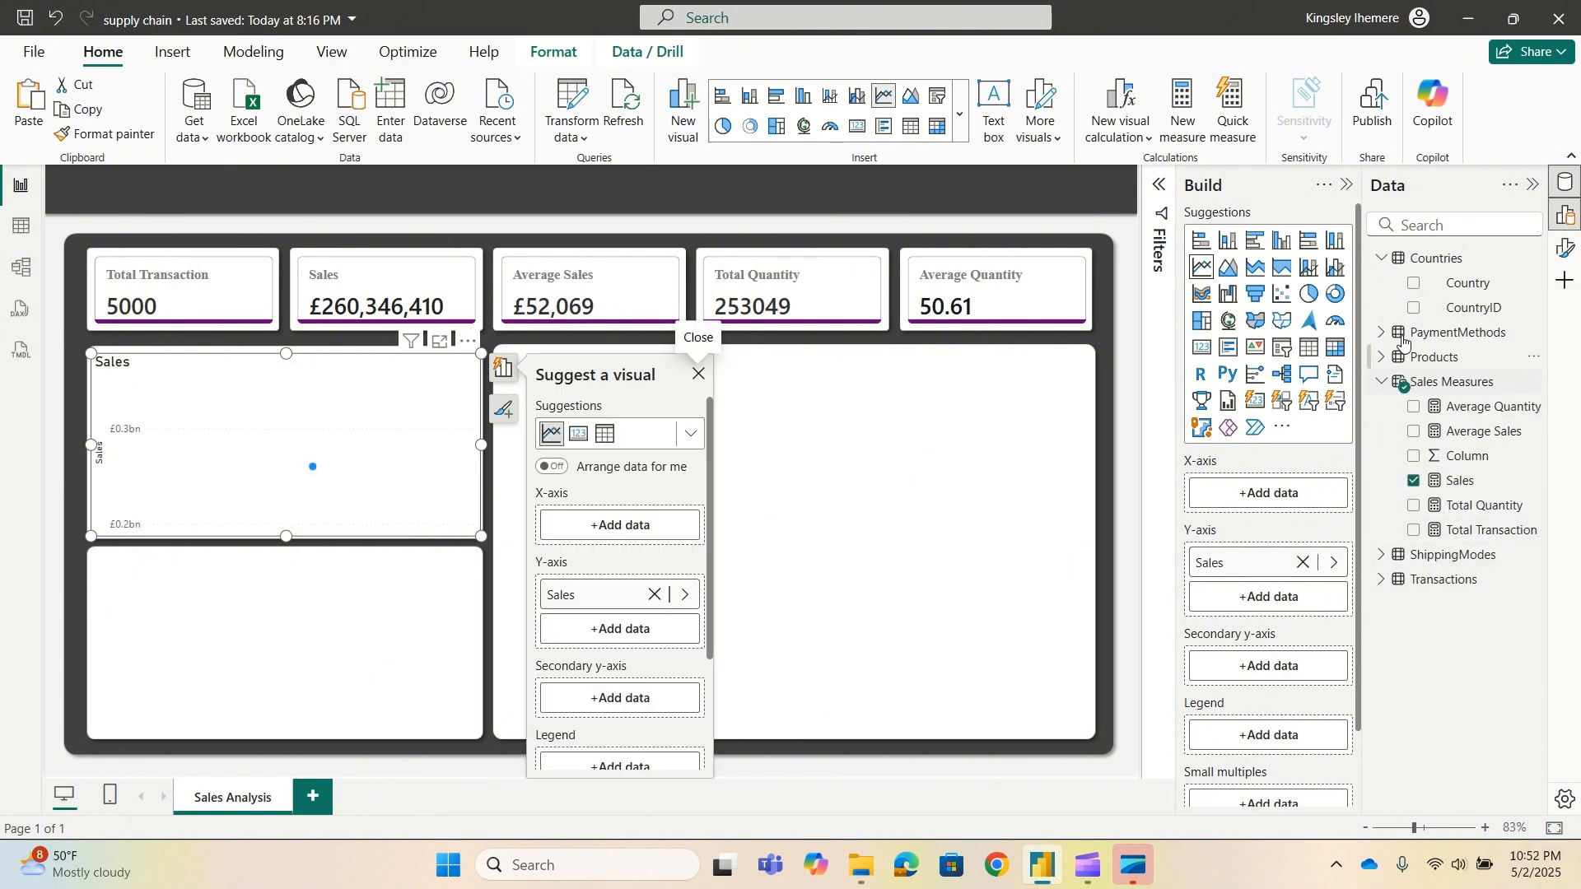
click(1479, 580)
click(1414, 572)
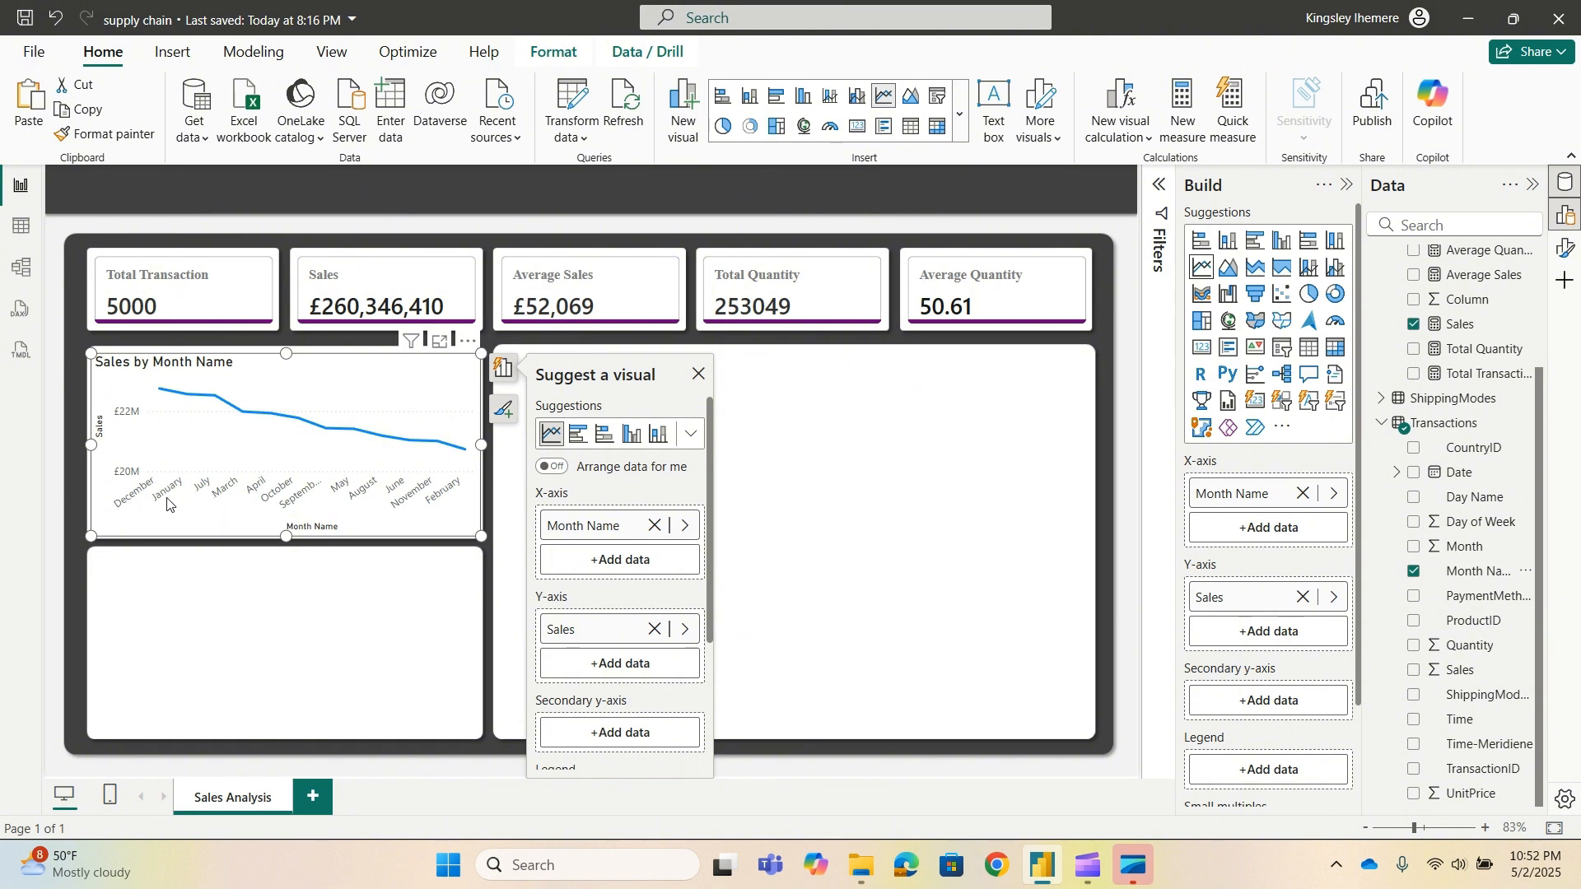
Show the Transactions table's data and add a new calculated column to it.
click(22, 225)
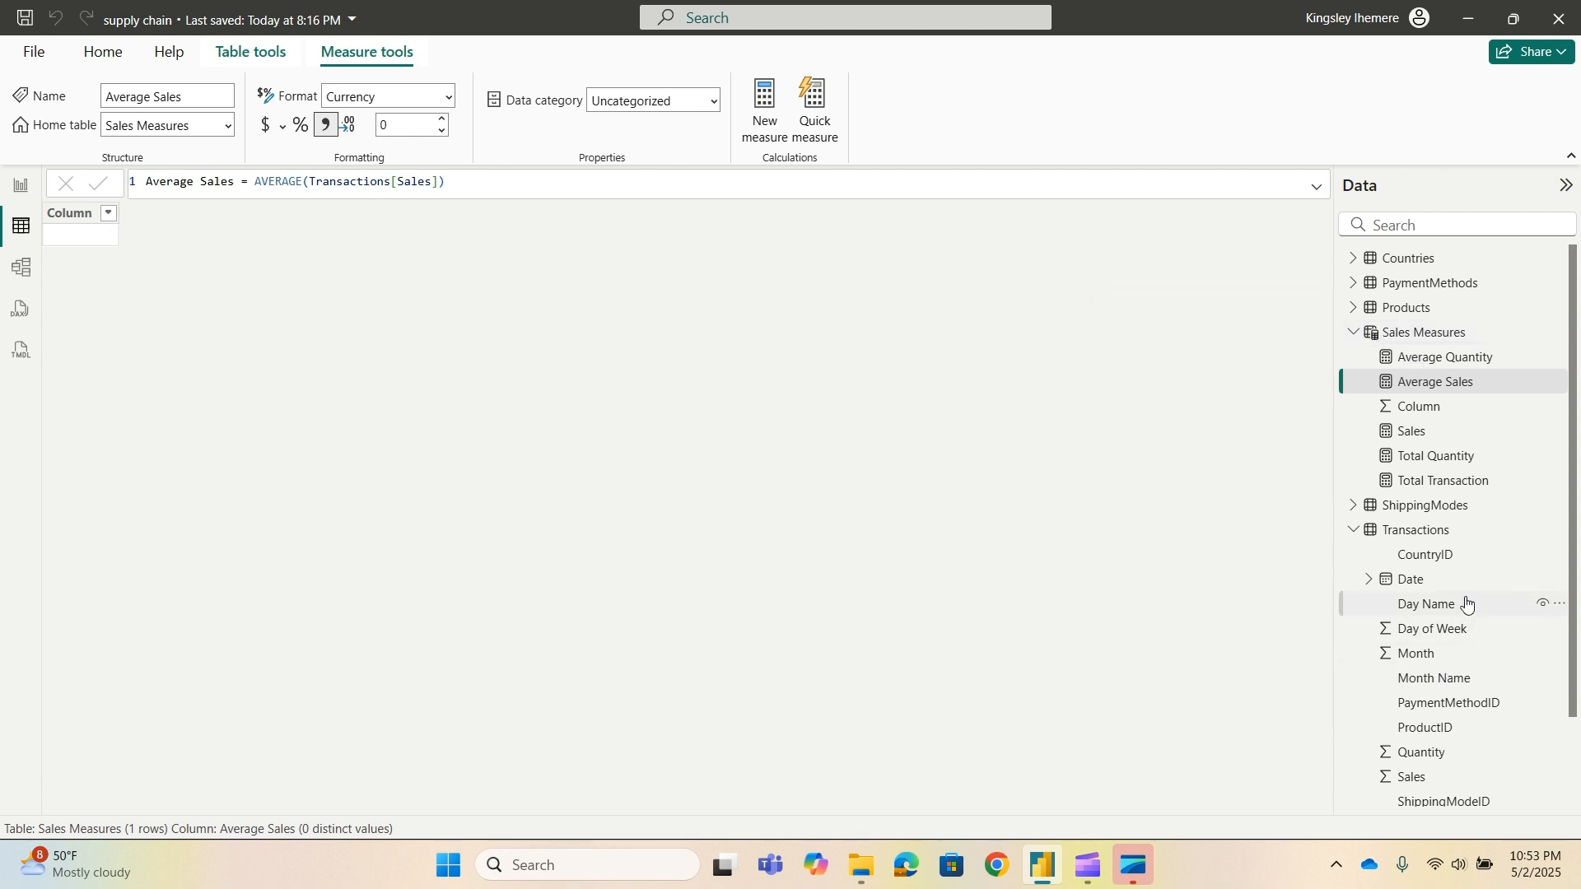
scroll(1474, 599, down, 2)
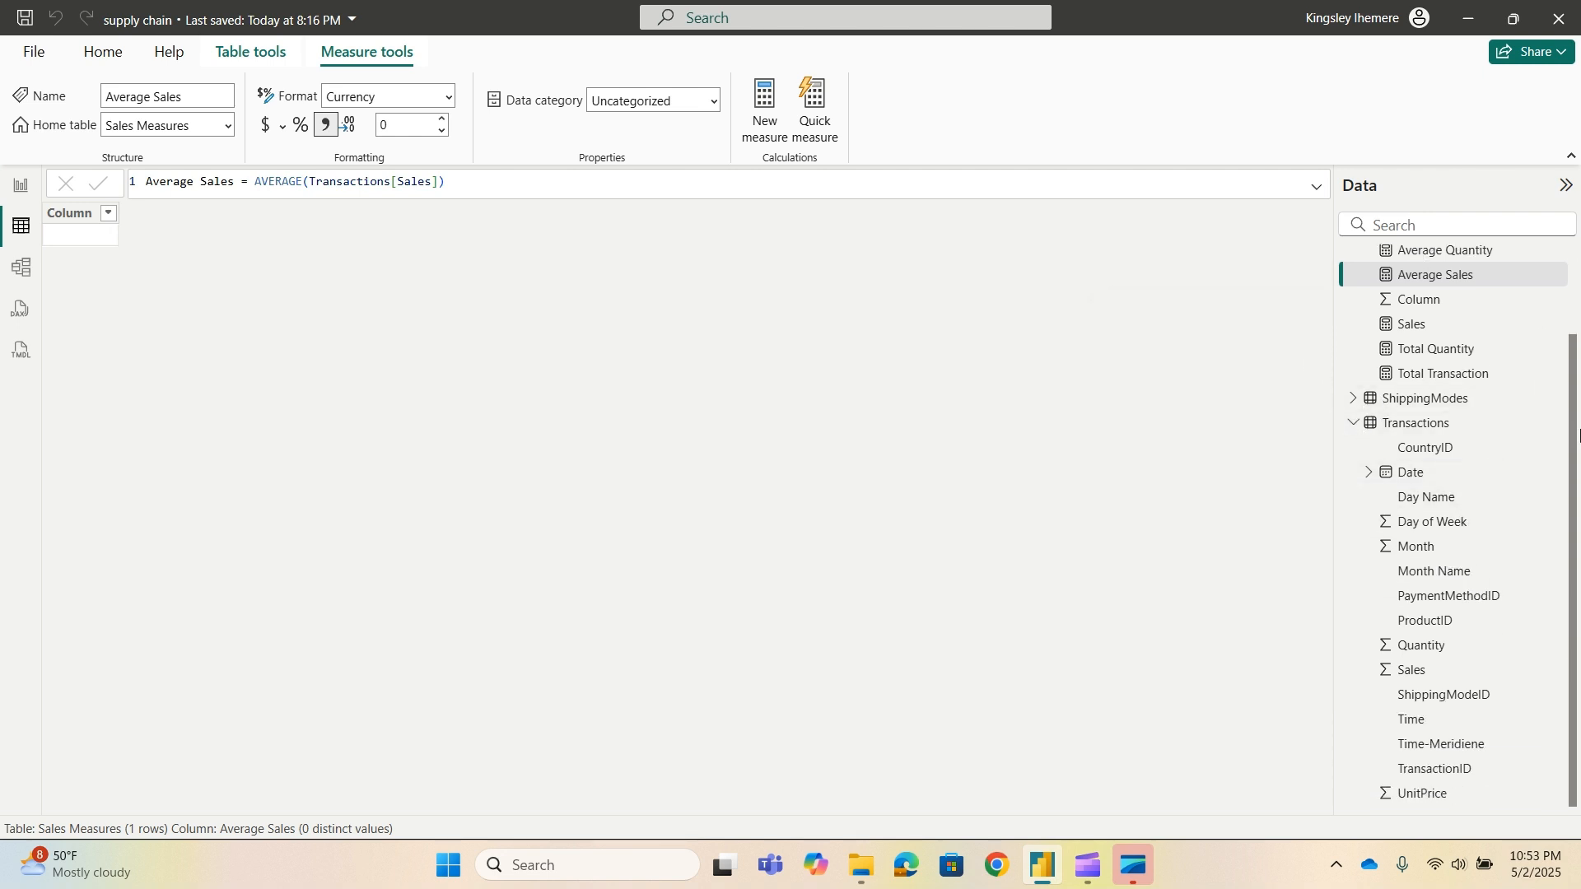
click(1415, 423)
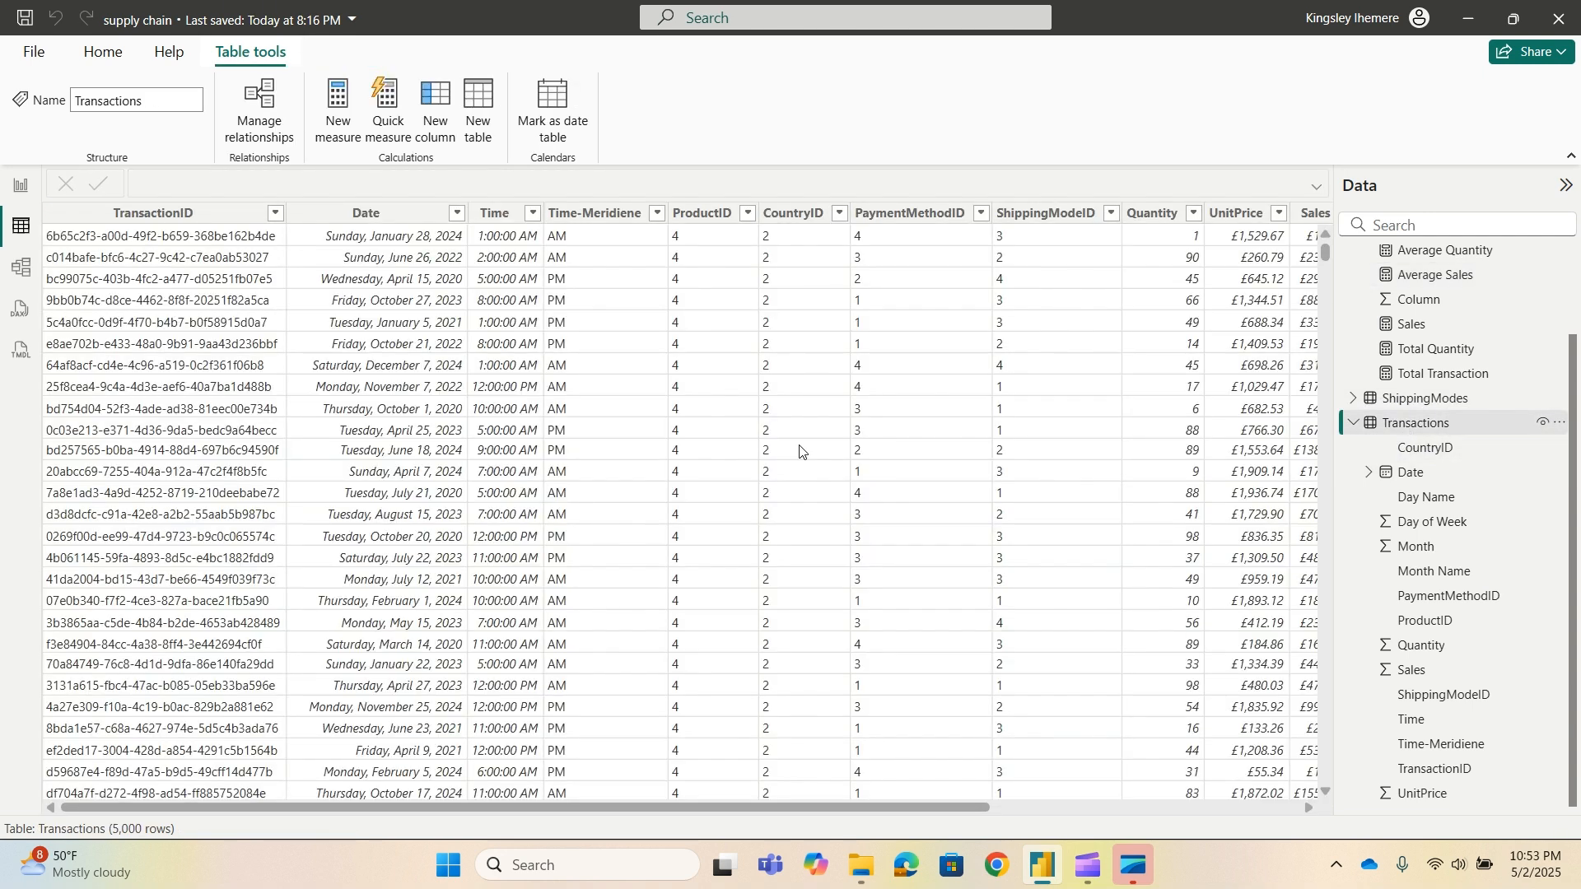
right_click(1457, 422)
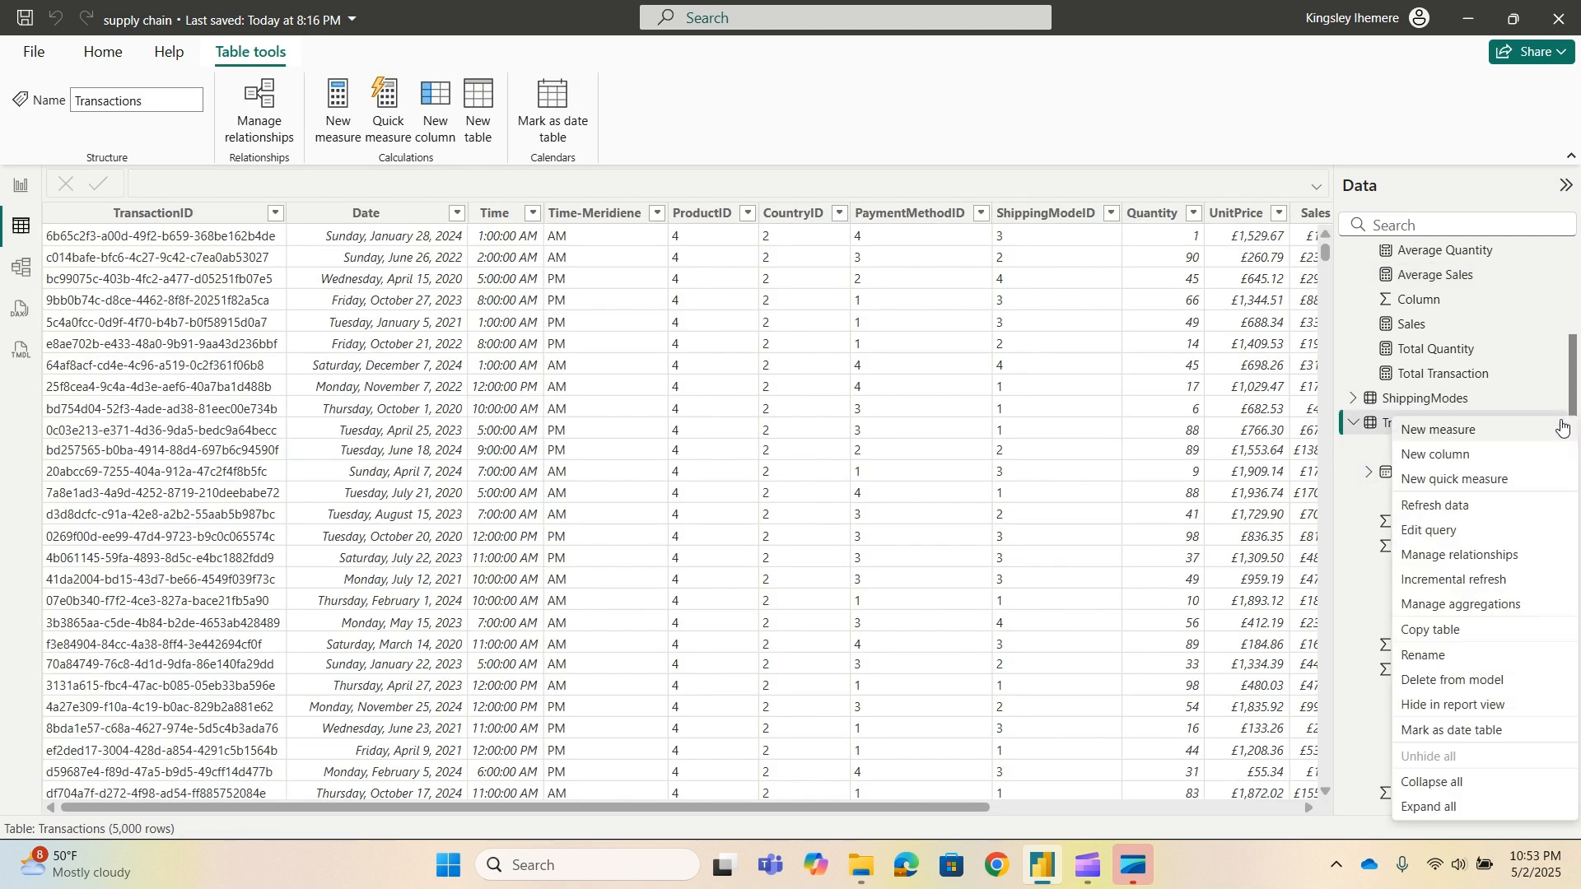
click(1452, 455)
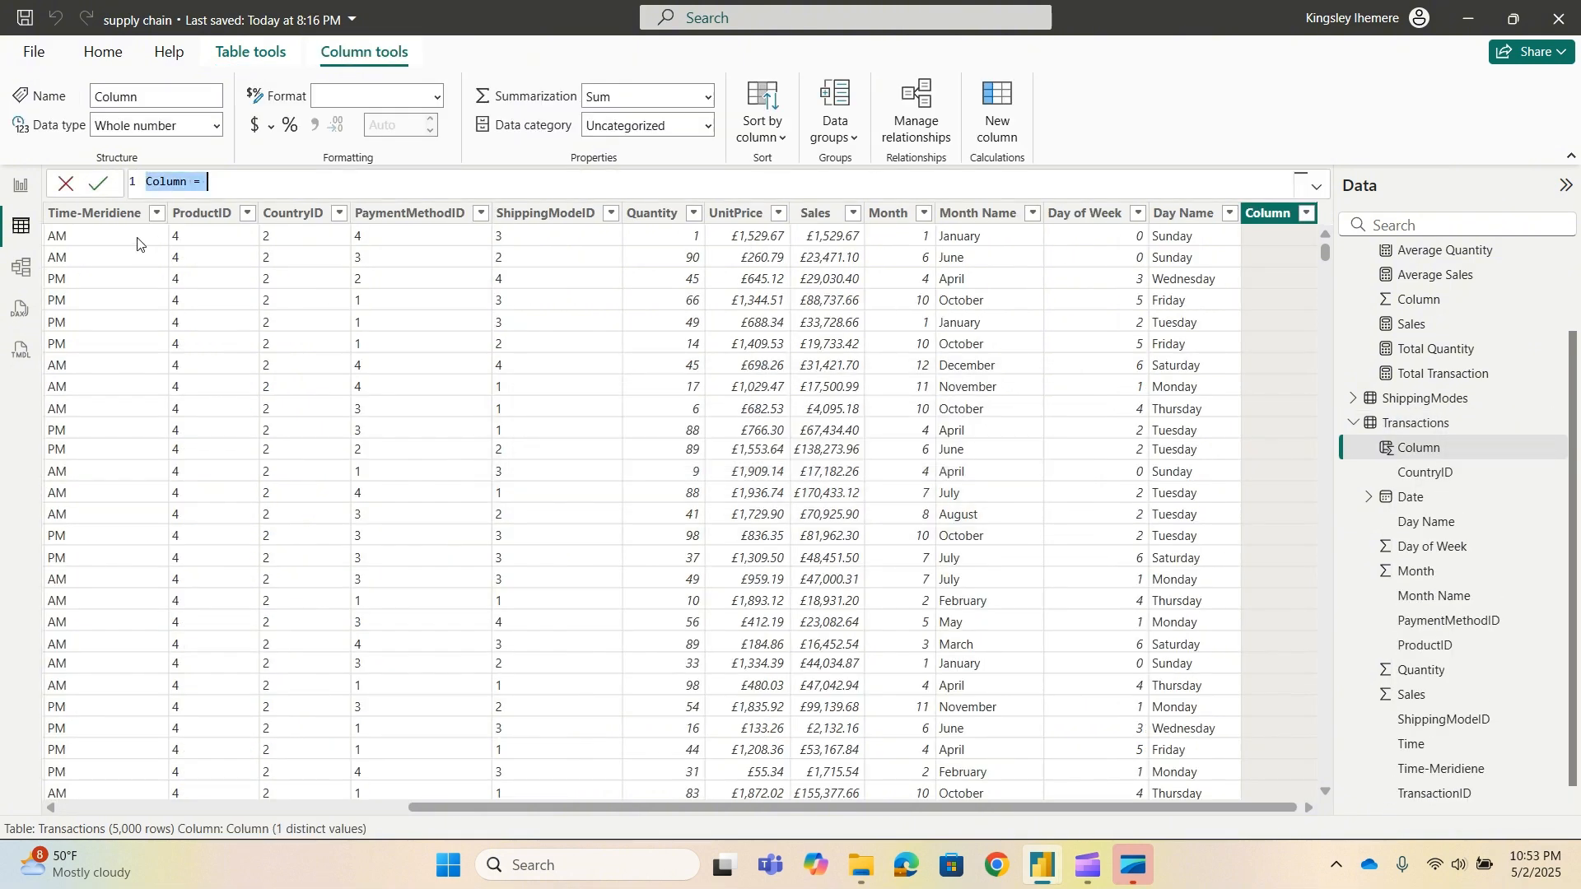
Define the new column as Month Name short = FORMAT([Date], "MMM").
text(Month Name short)
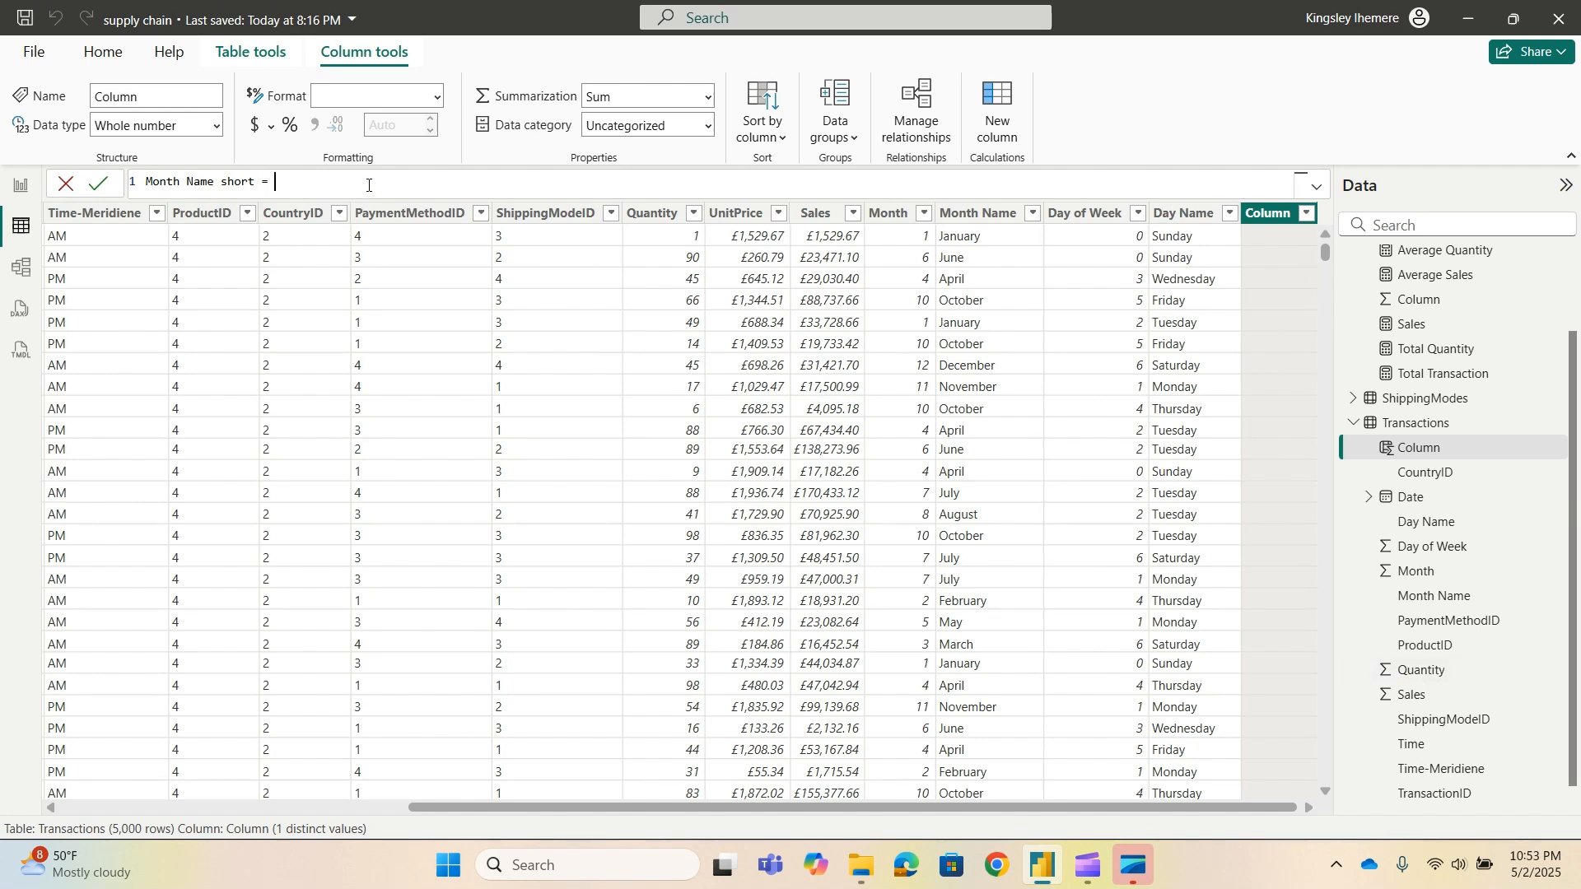
text(for)
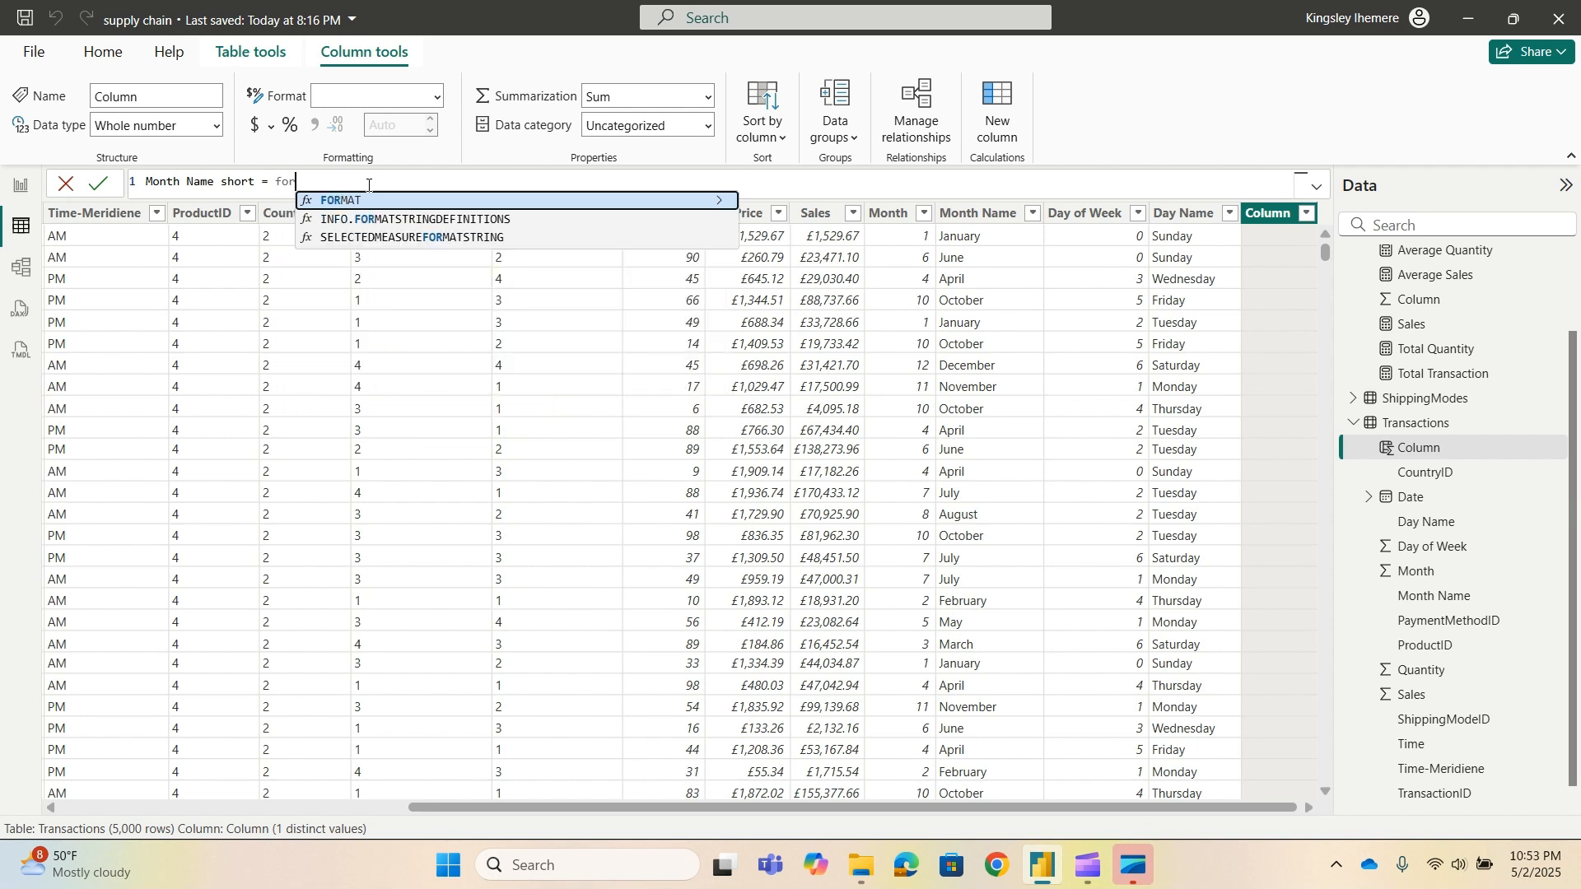
key(Tab)
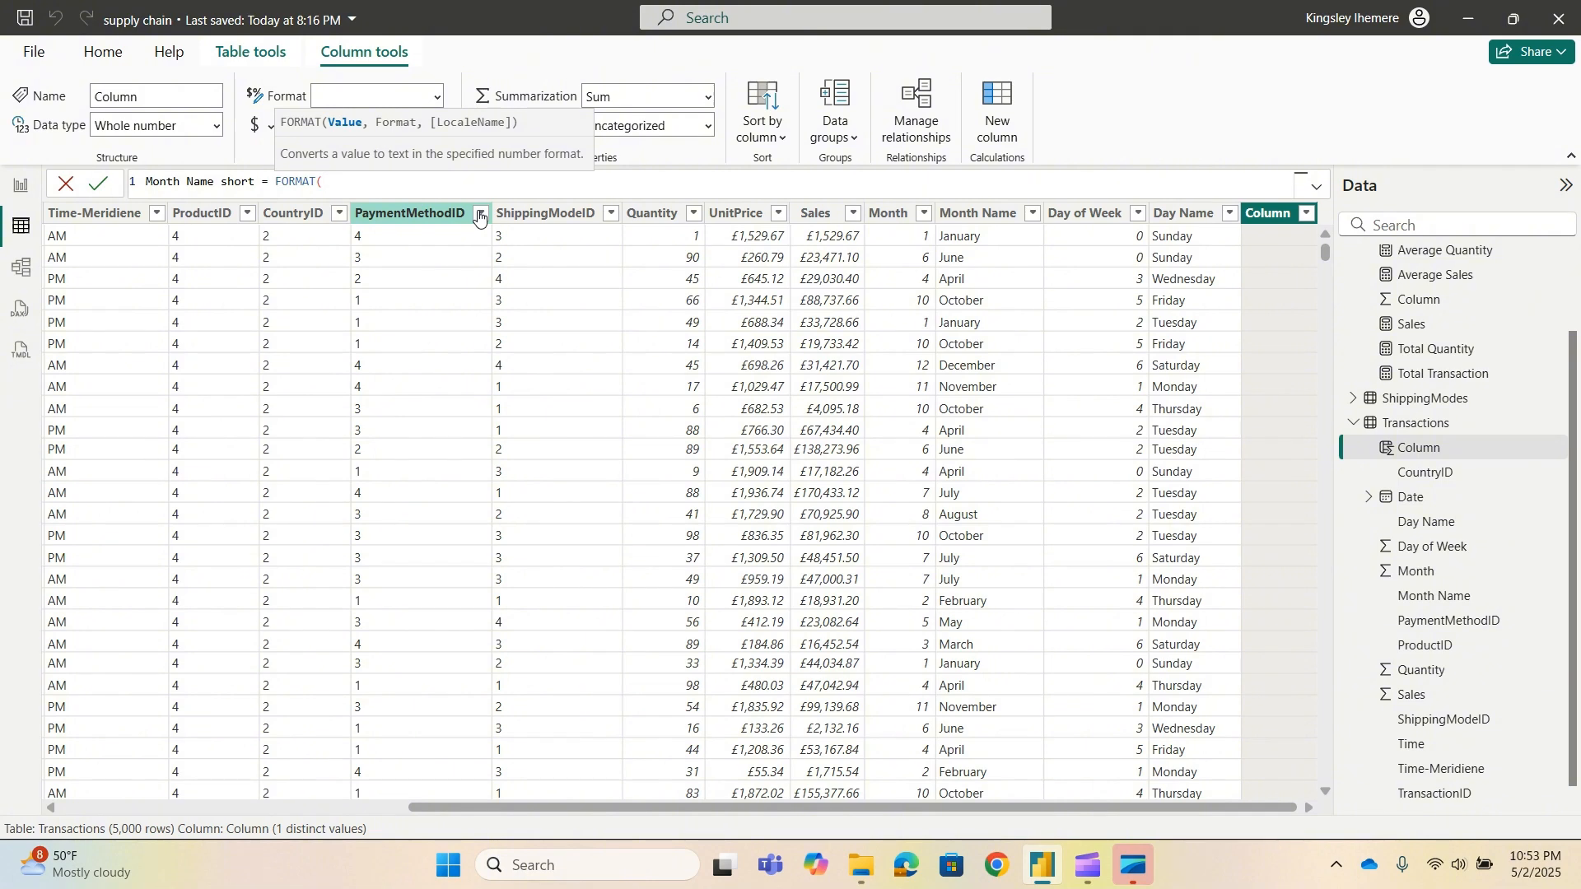
text([)
click(387, 257)
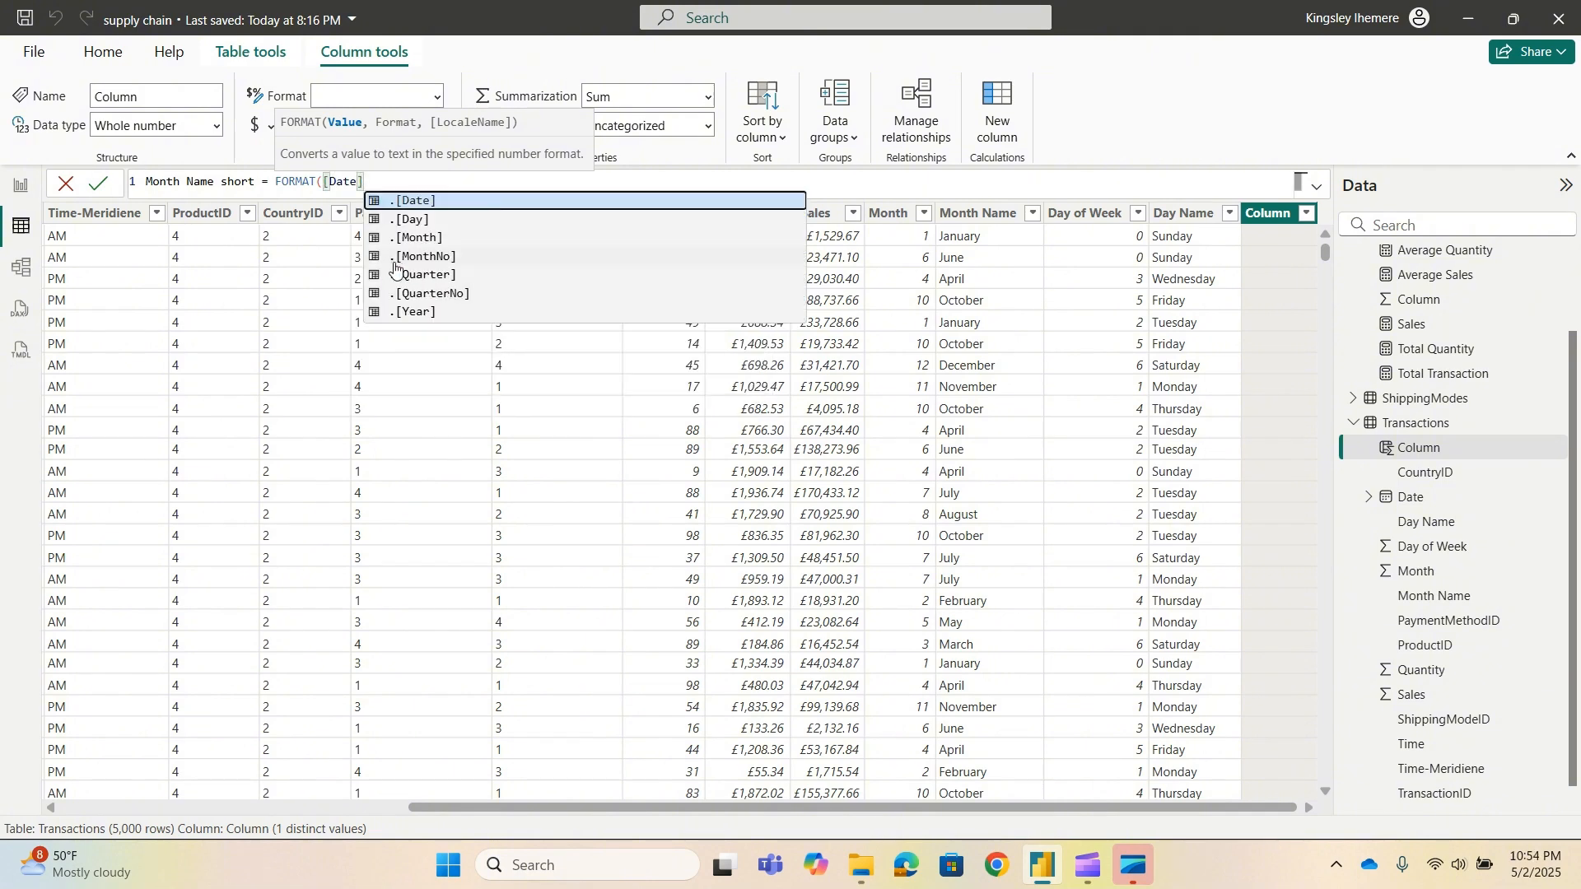
text(,)
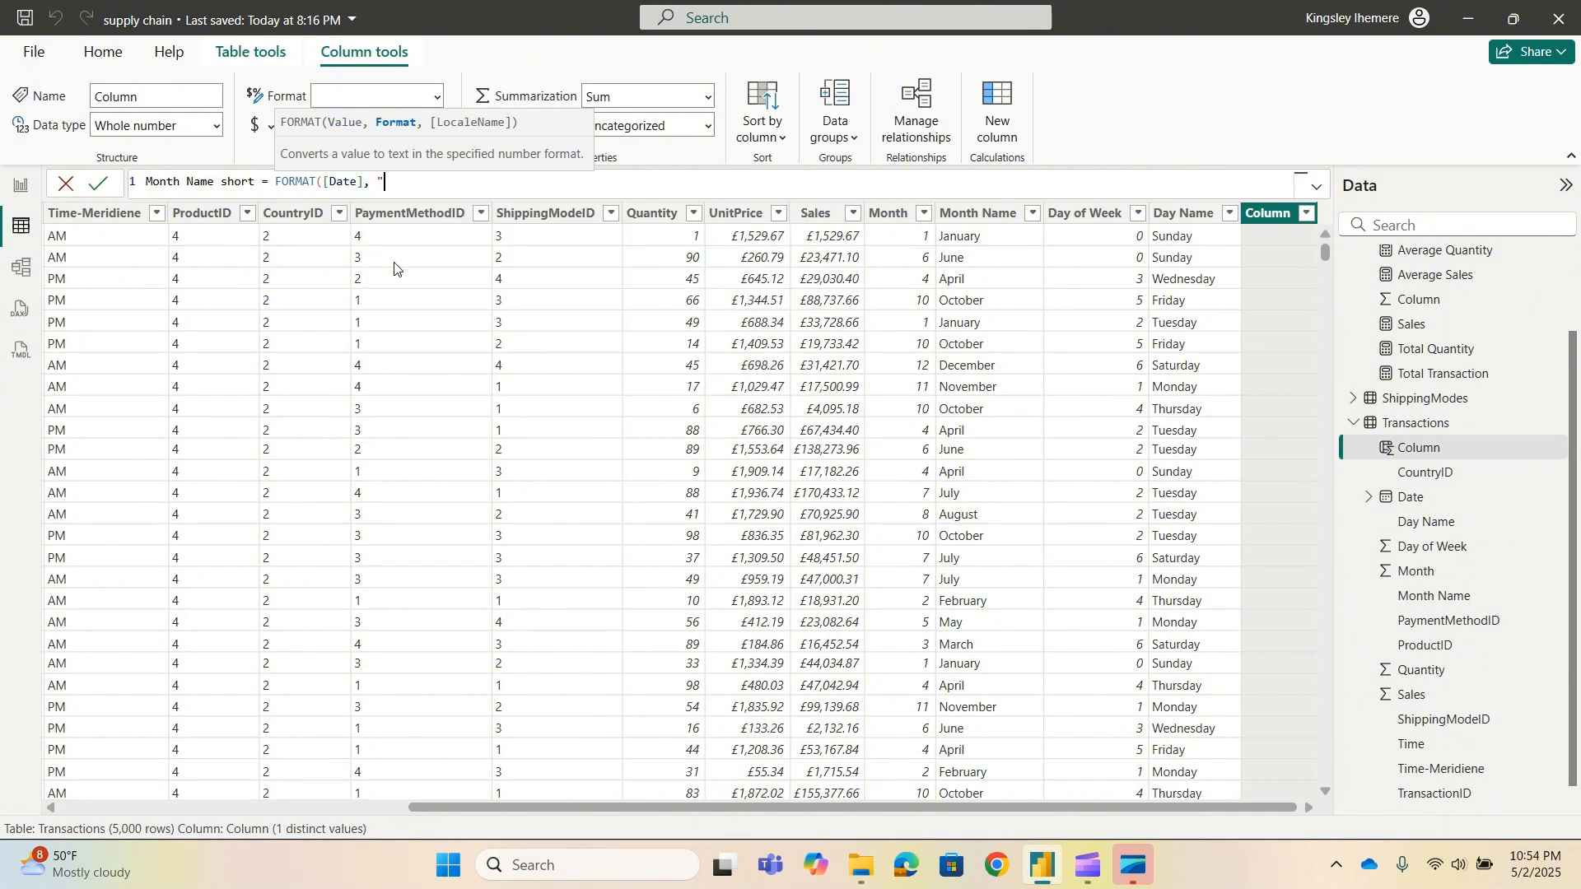
text( "MMM"))
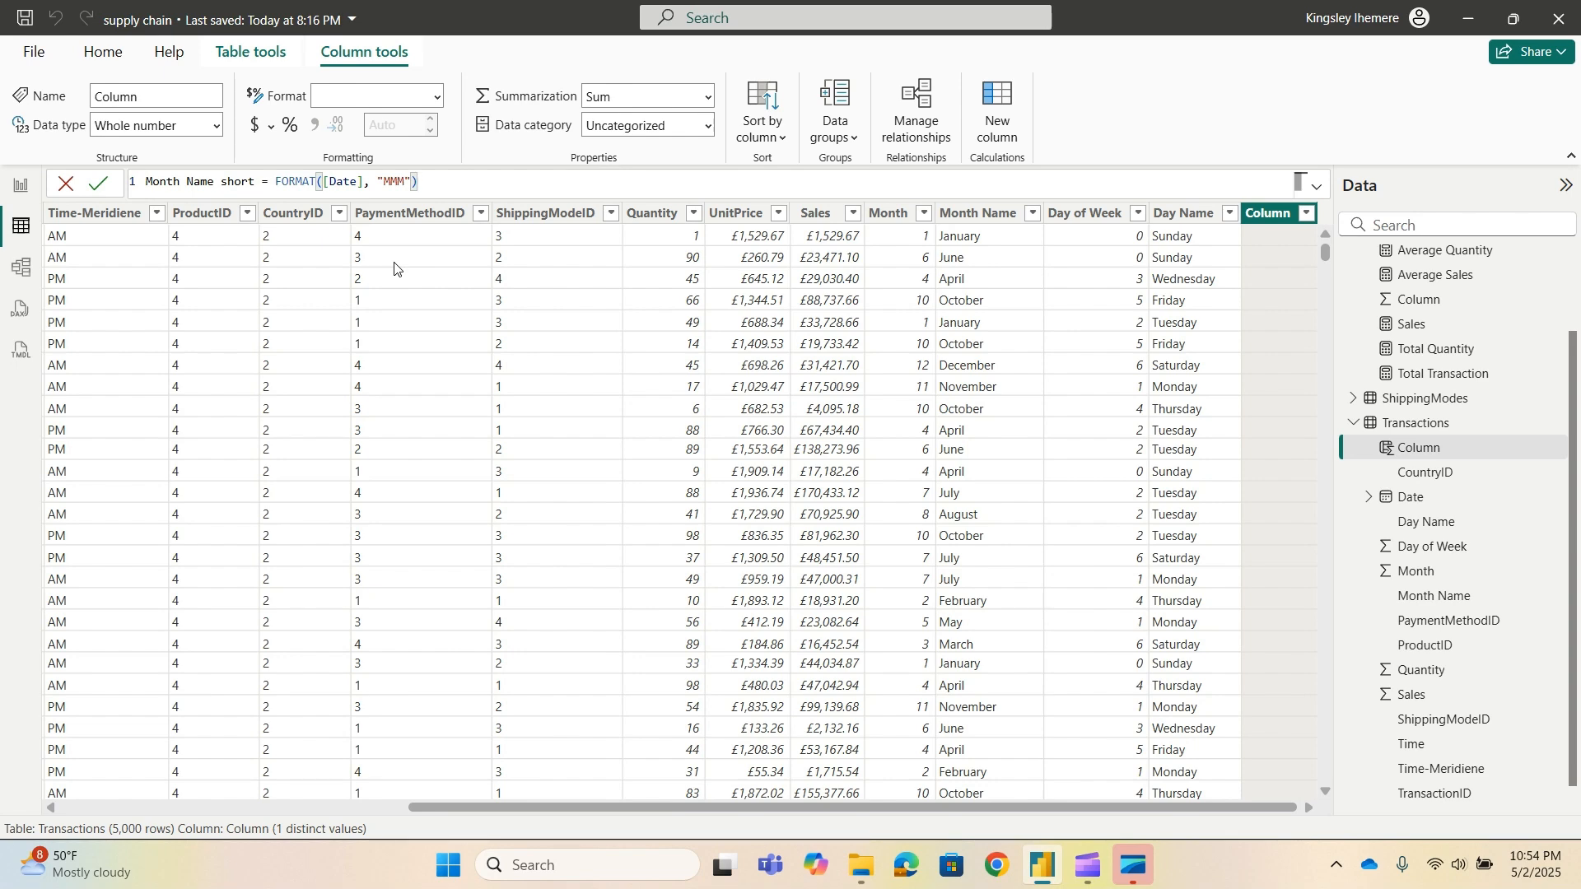
click(95, 186)
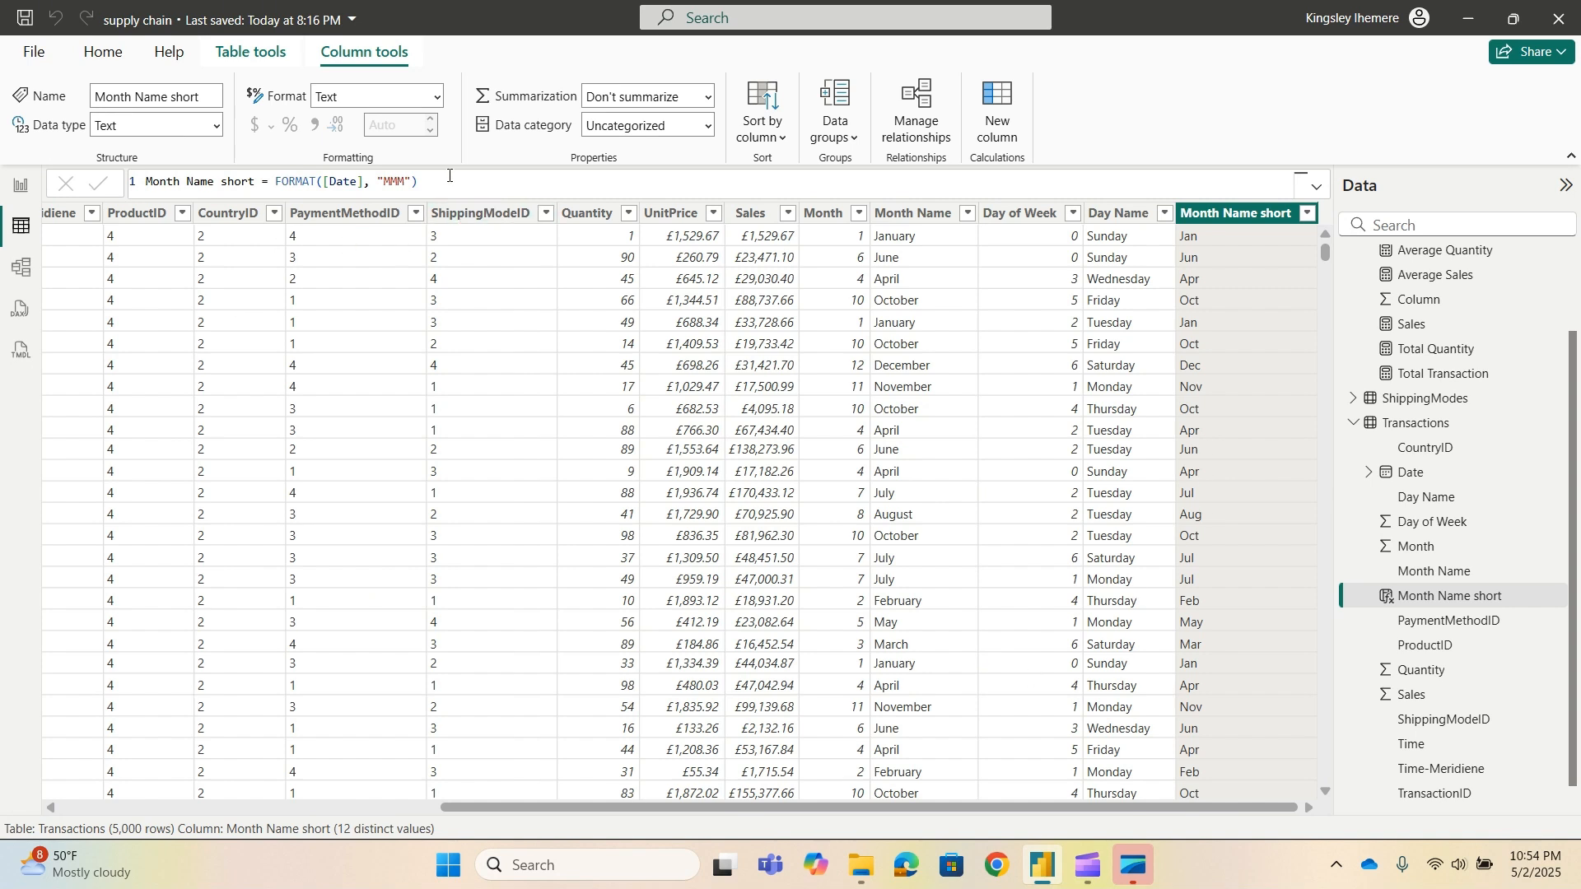
Copy the Month Name short formula and paste it into another new calculated column in Transactions.
drag(448, 176, 117, 210)
key(ctrl+c)
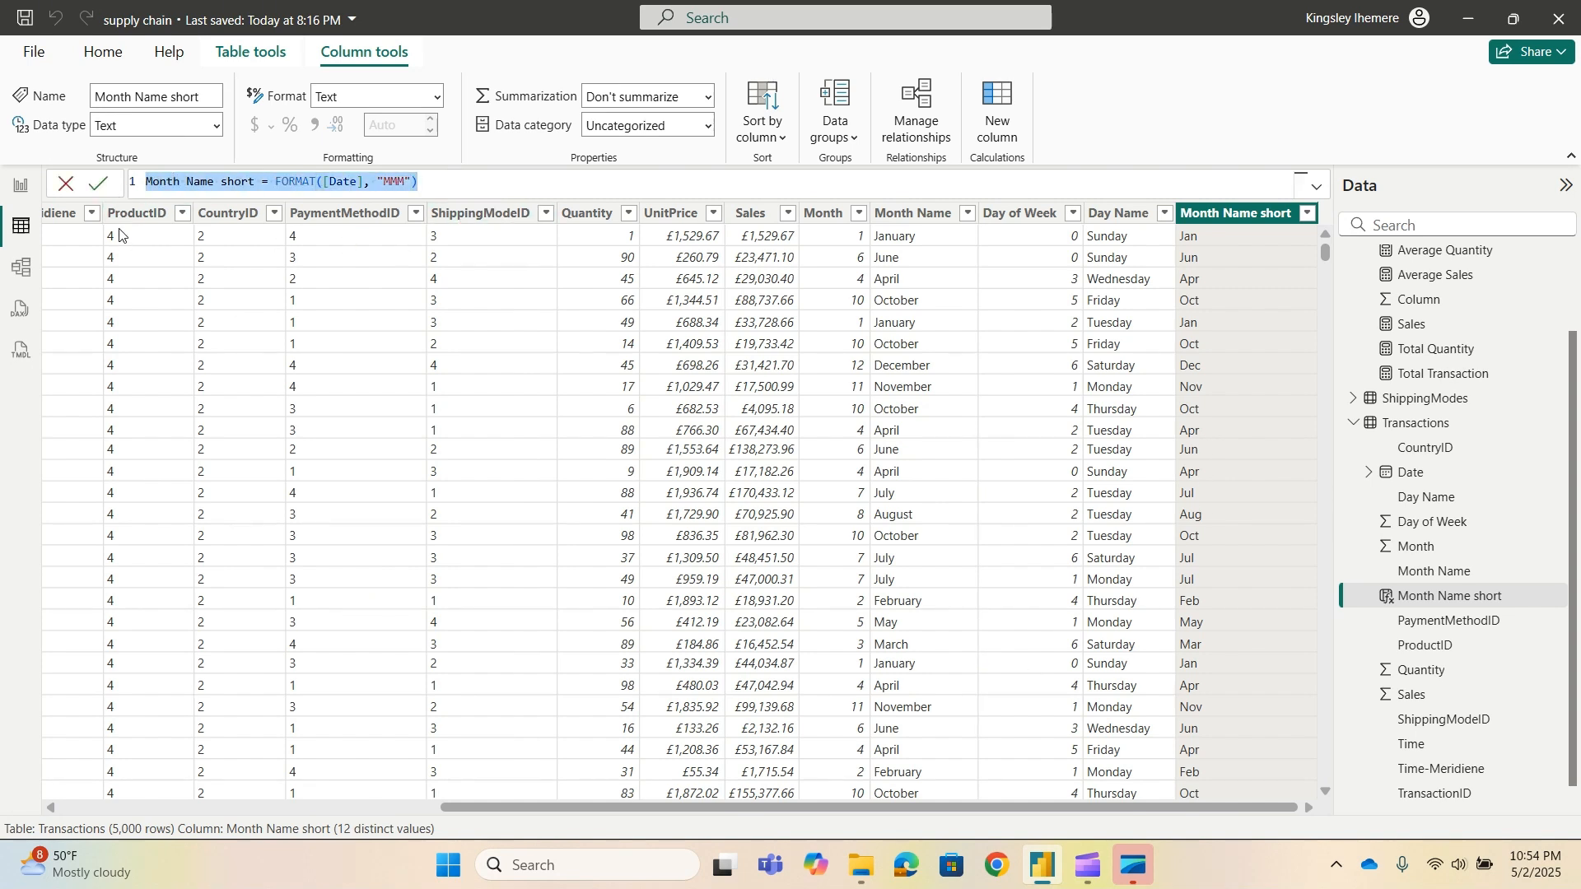
click(494, 197)
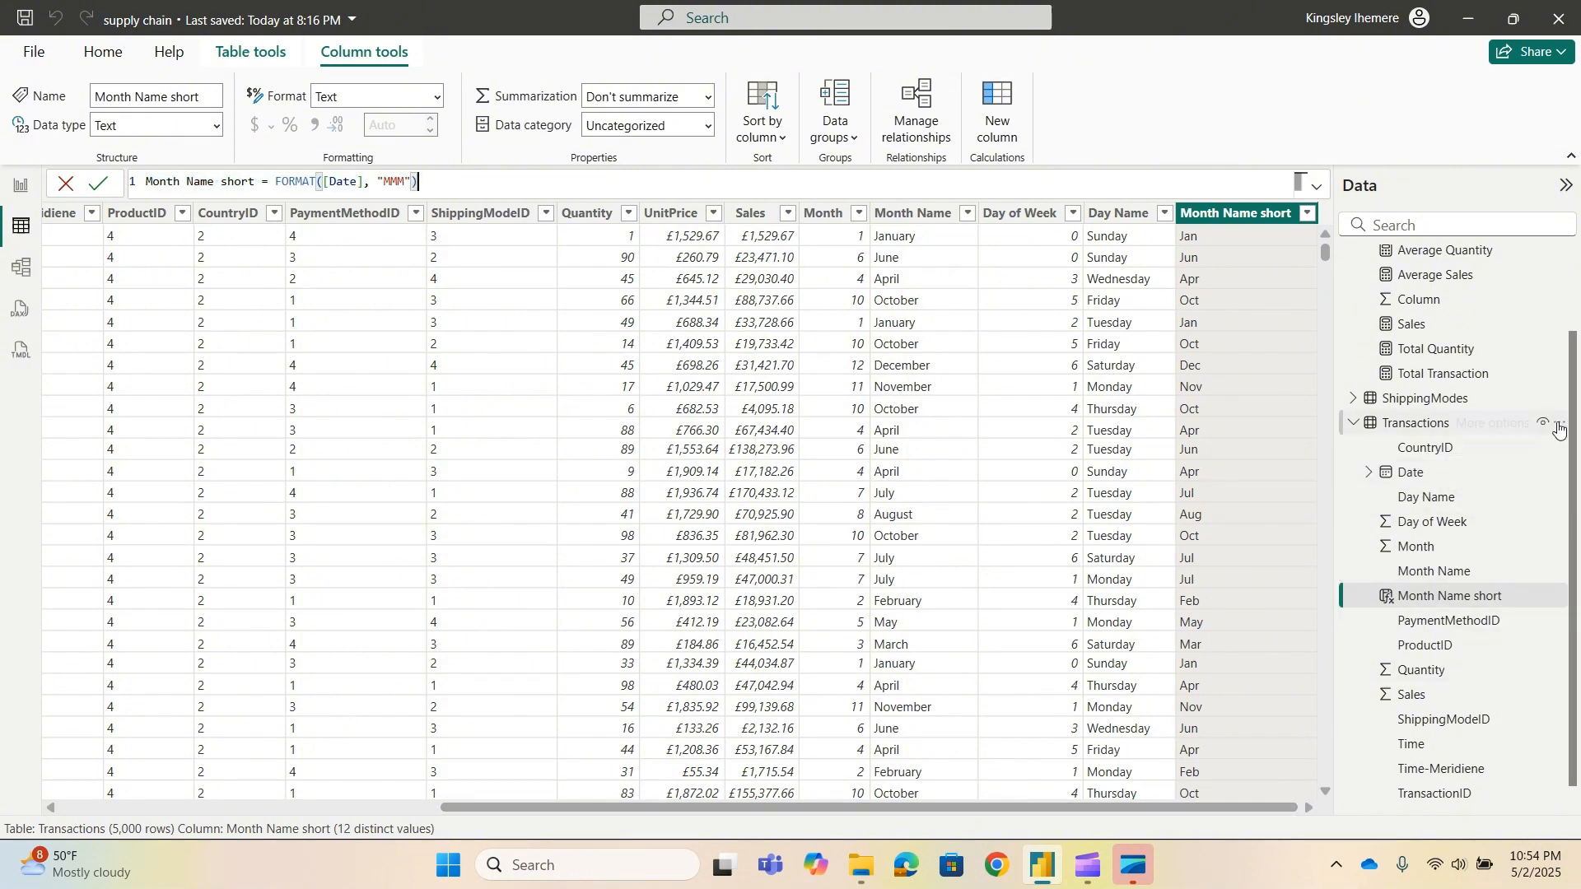
click(1559, 425)
key(Escape)
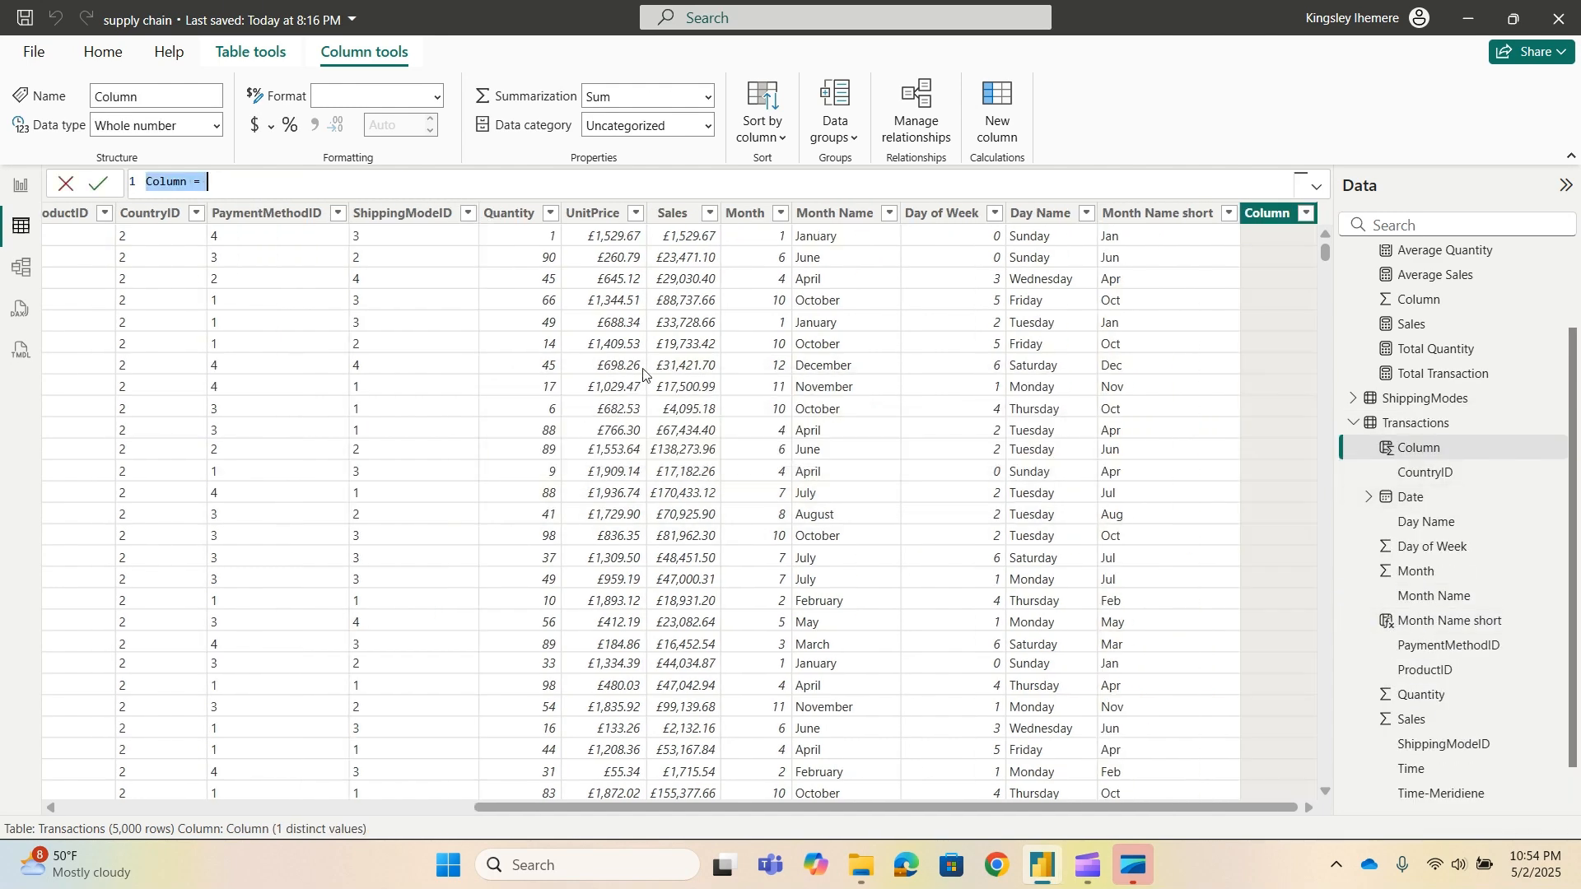
key(ctrl+v)
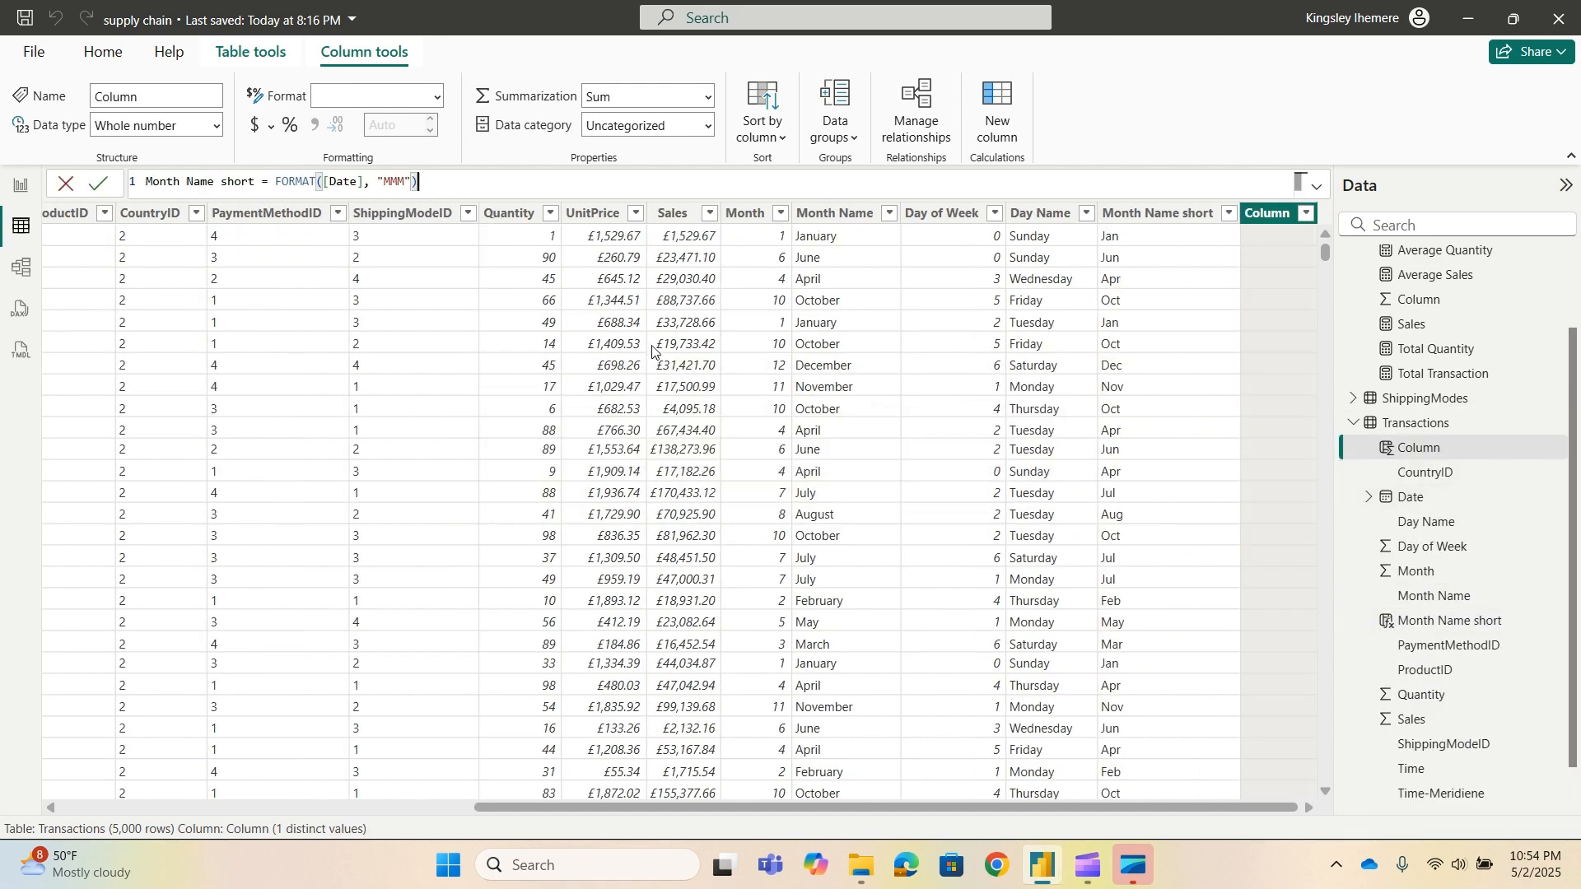
Edit the pasted formula to Weekday Name = FORMAT([Date], "DDD") and commit it.
double_click(400, 181)
key(BackSpace)
text(M)
key(BackSpace)
text(DDD)
double_click(178, 180)
text(Week)
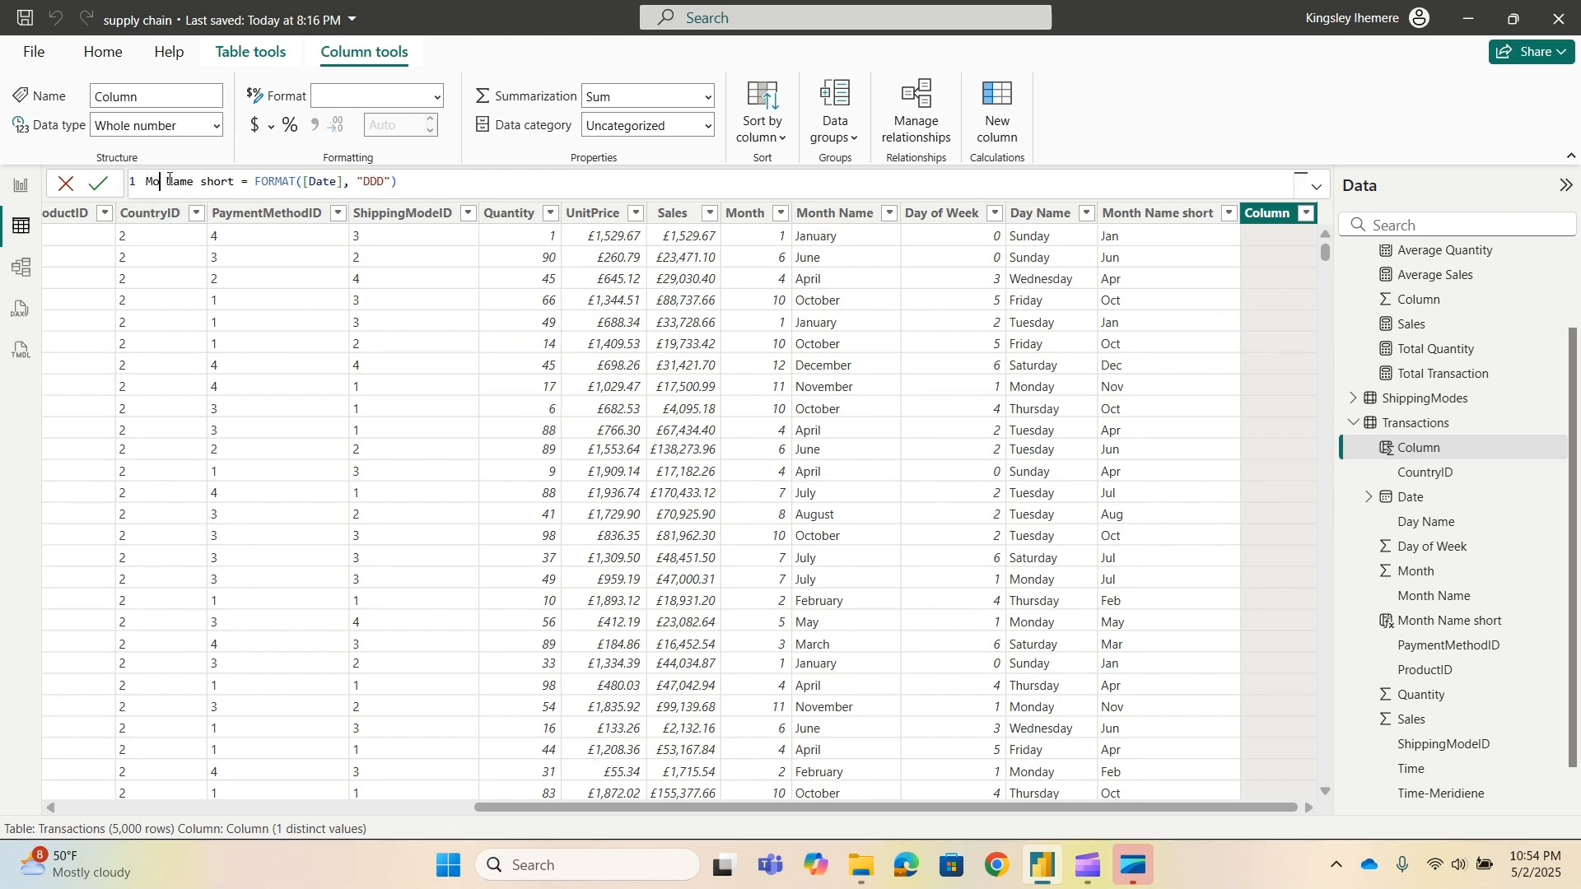
text(day)
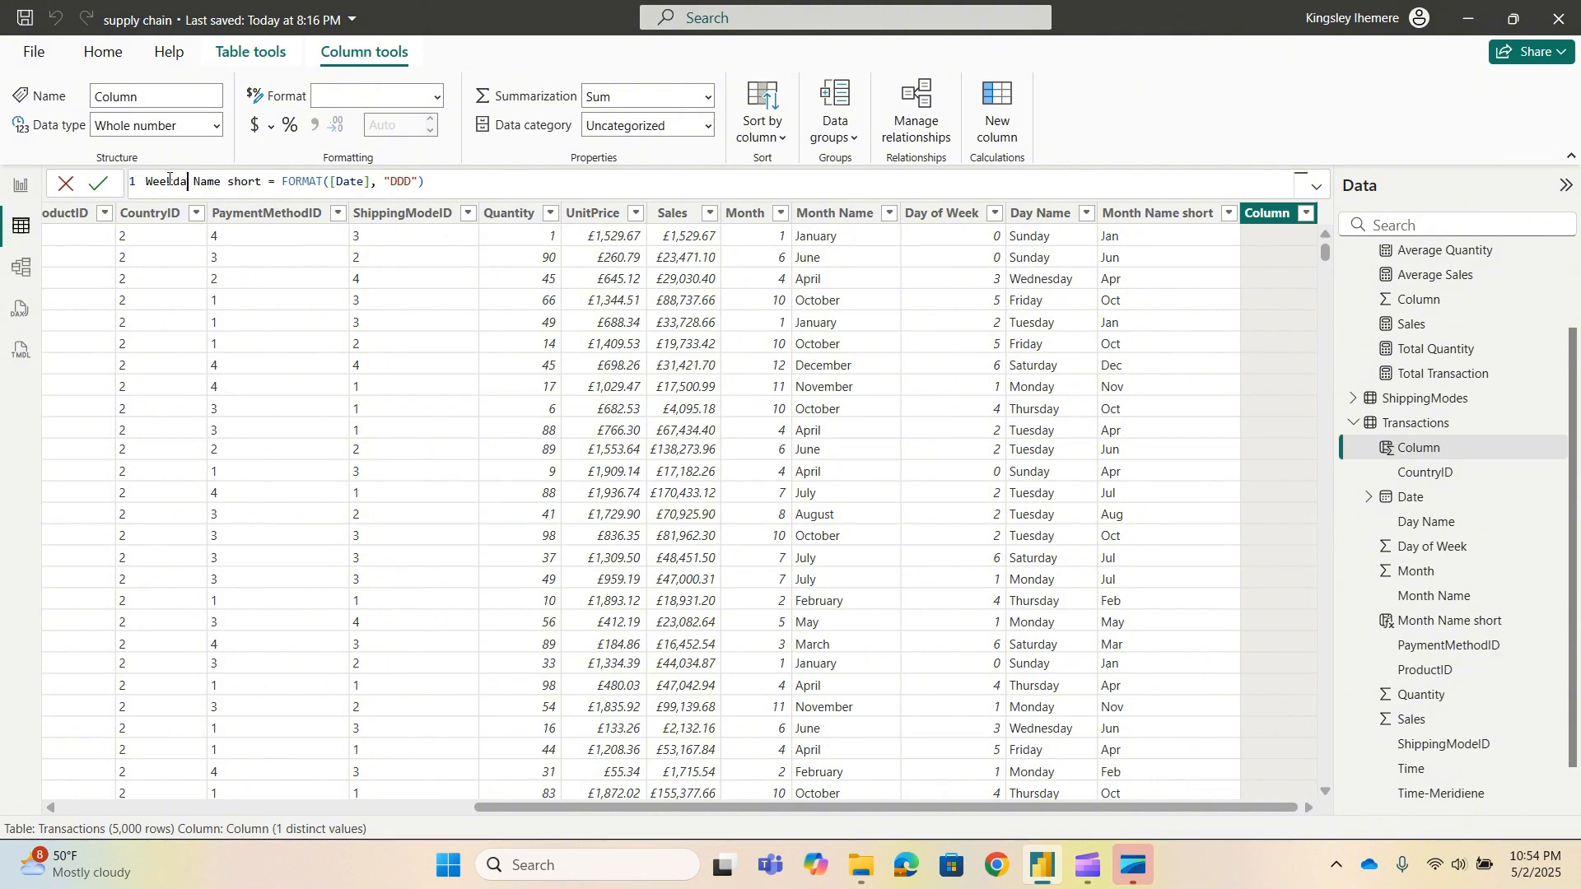
double_click(266, 181)
key(BackSpace)
key(Return)
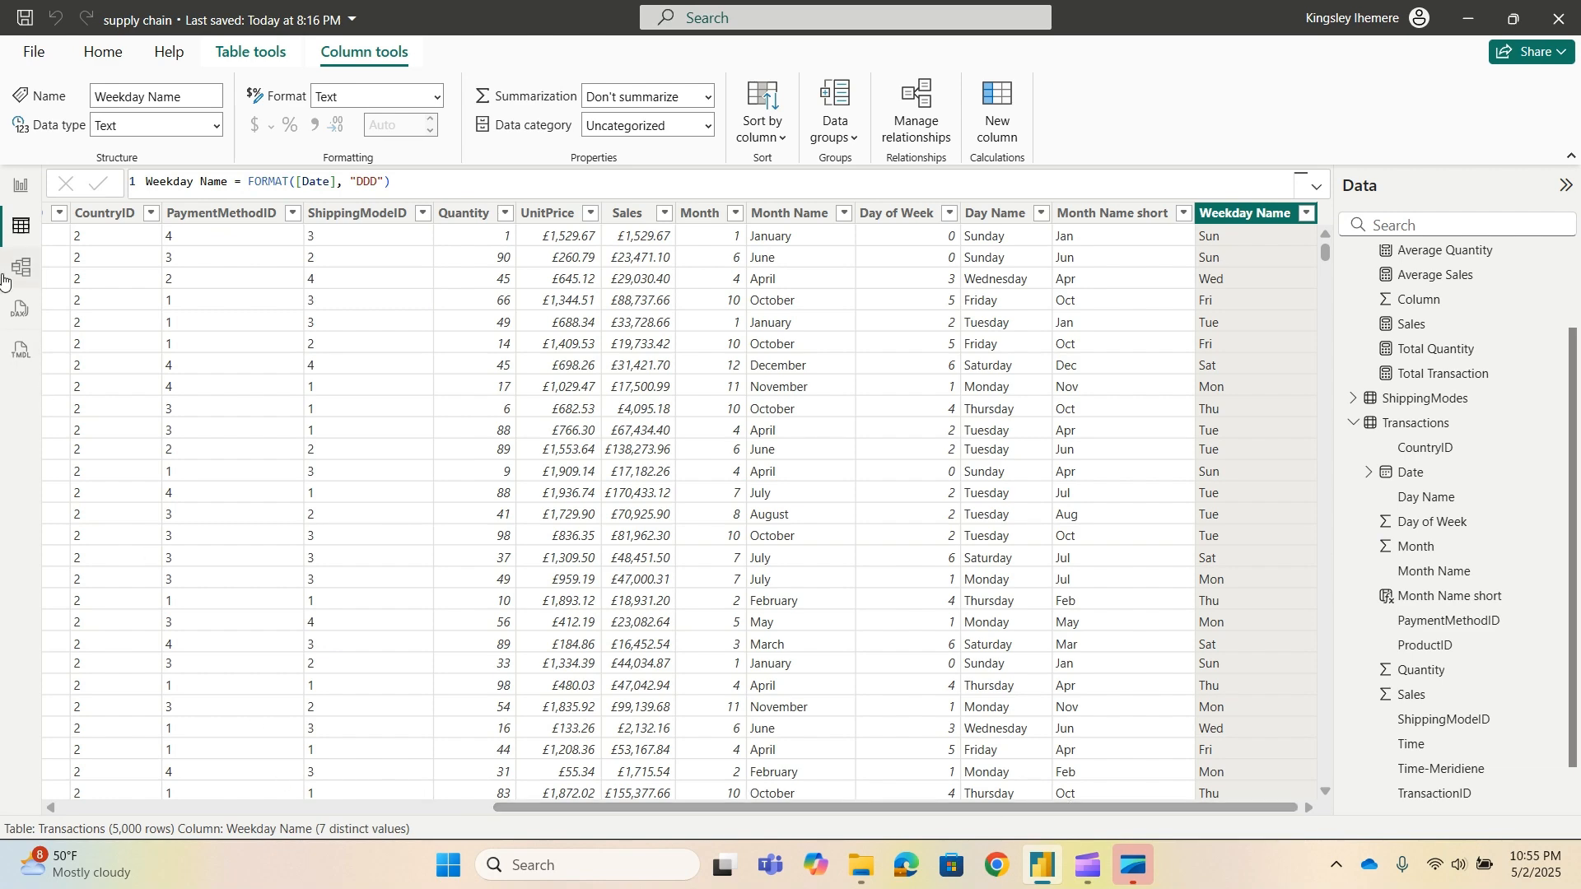
Return to the report and replace Month Name with Month Name short on the sales line chart's X-axis.
click(21, 185)
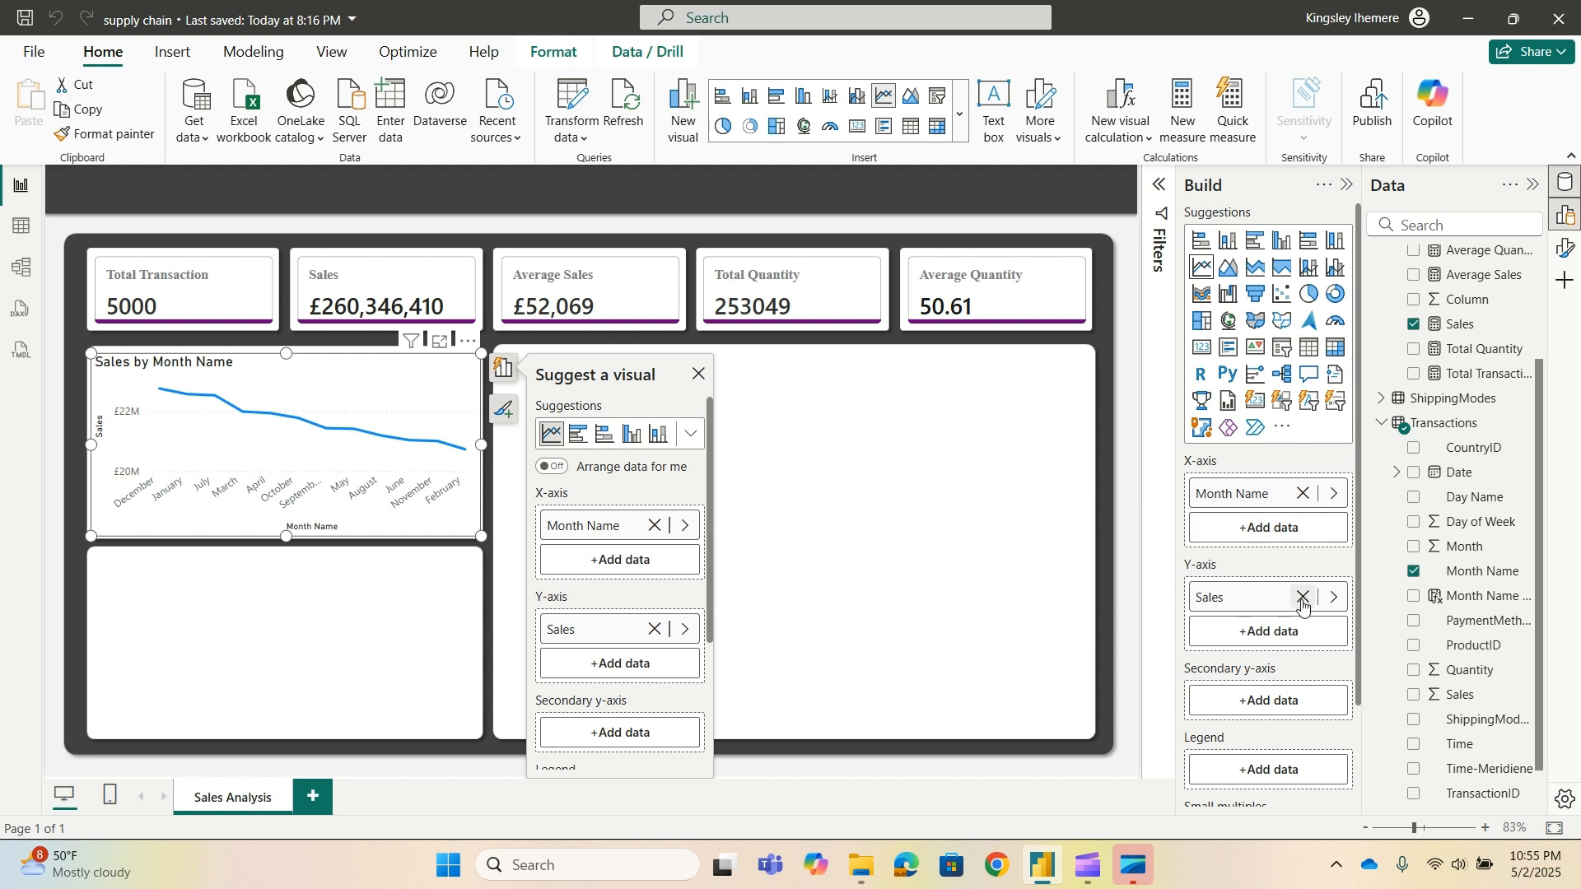
click(1302, 494)
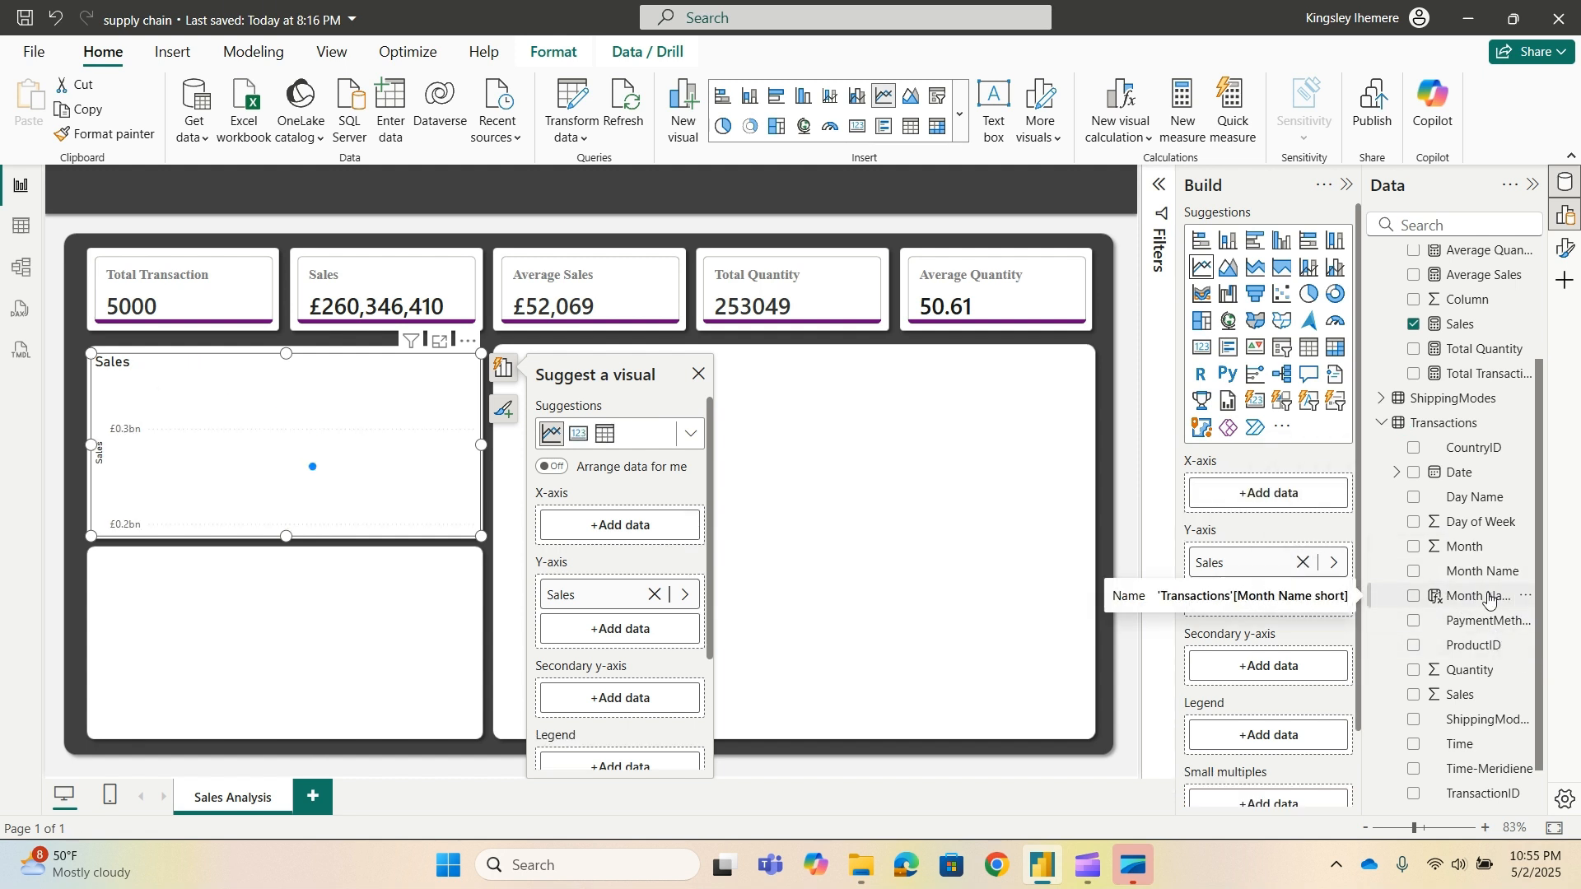
drag(1492, 599, 1287, 494)
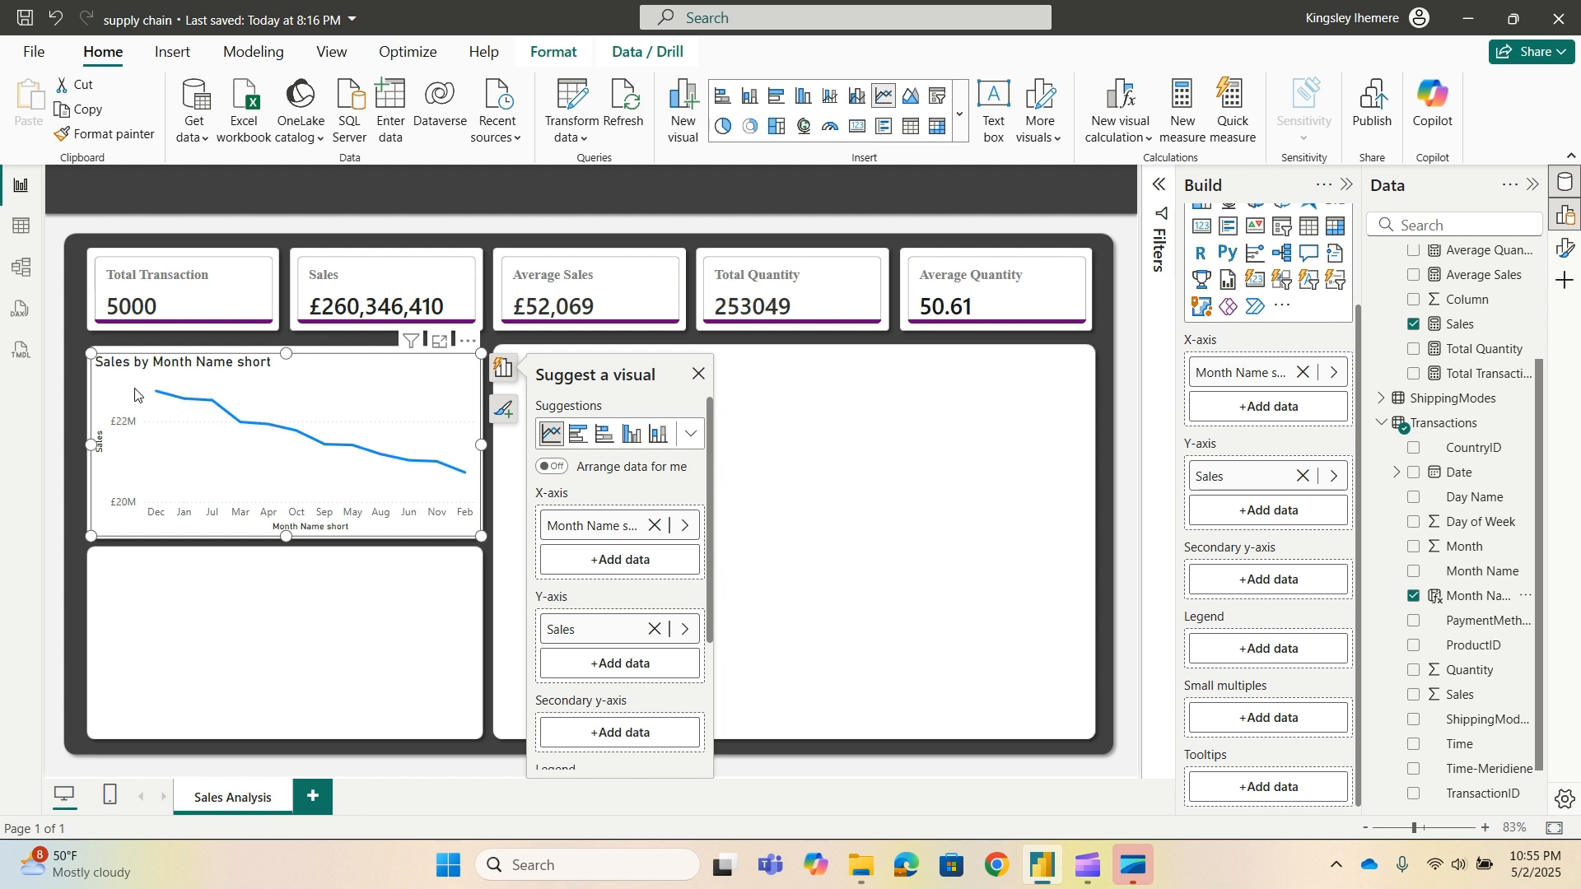
click(470, 346)
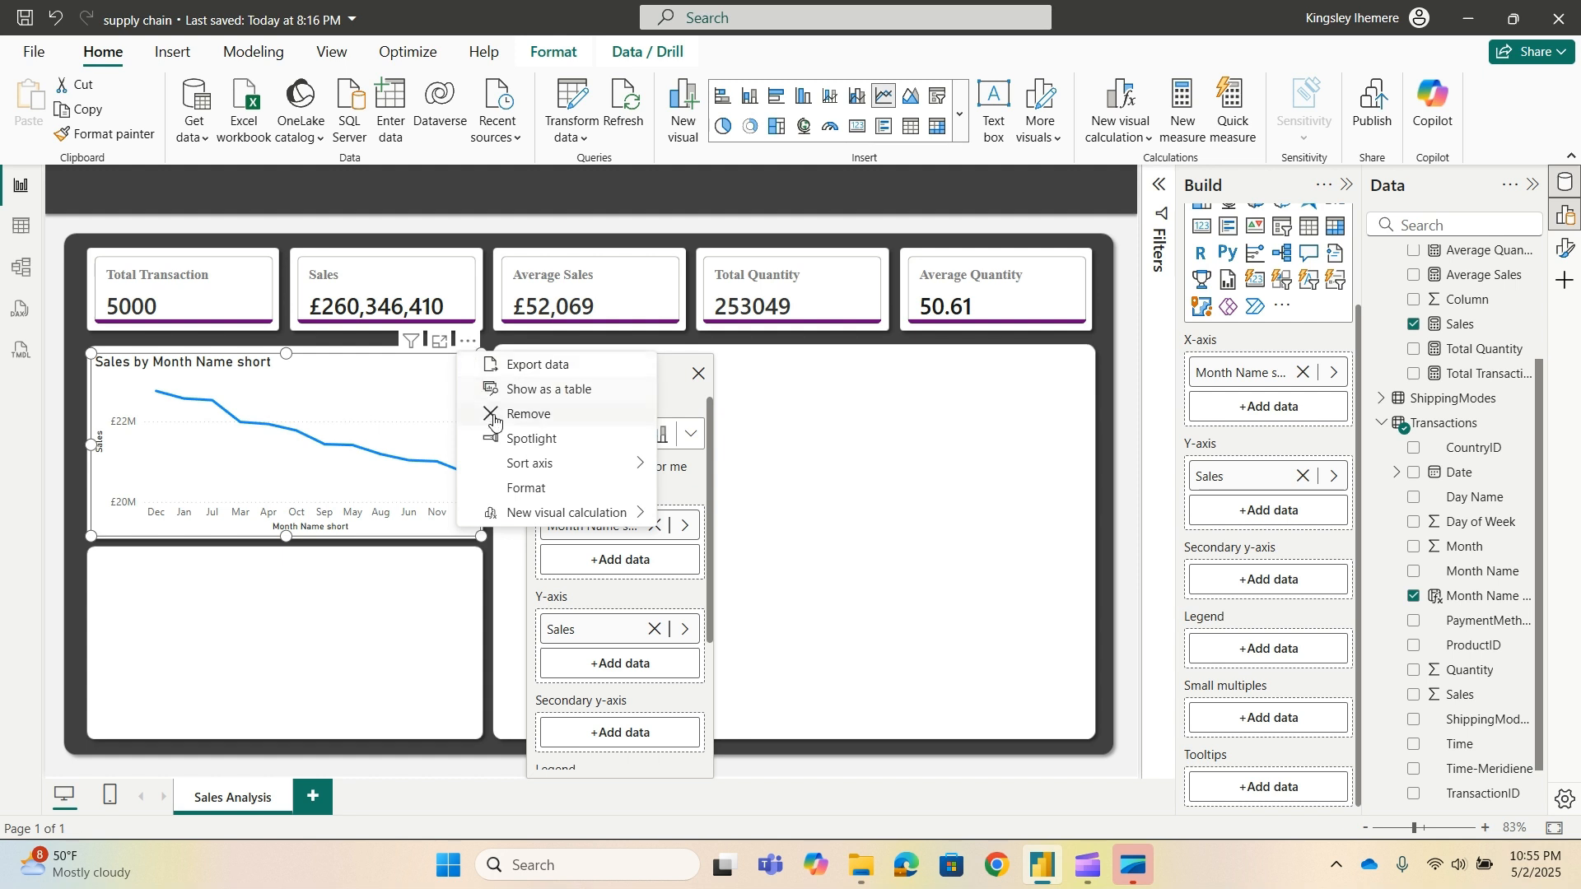
mouse_move(560, 469)
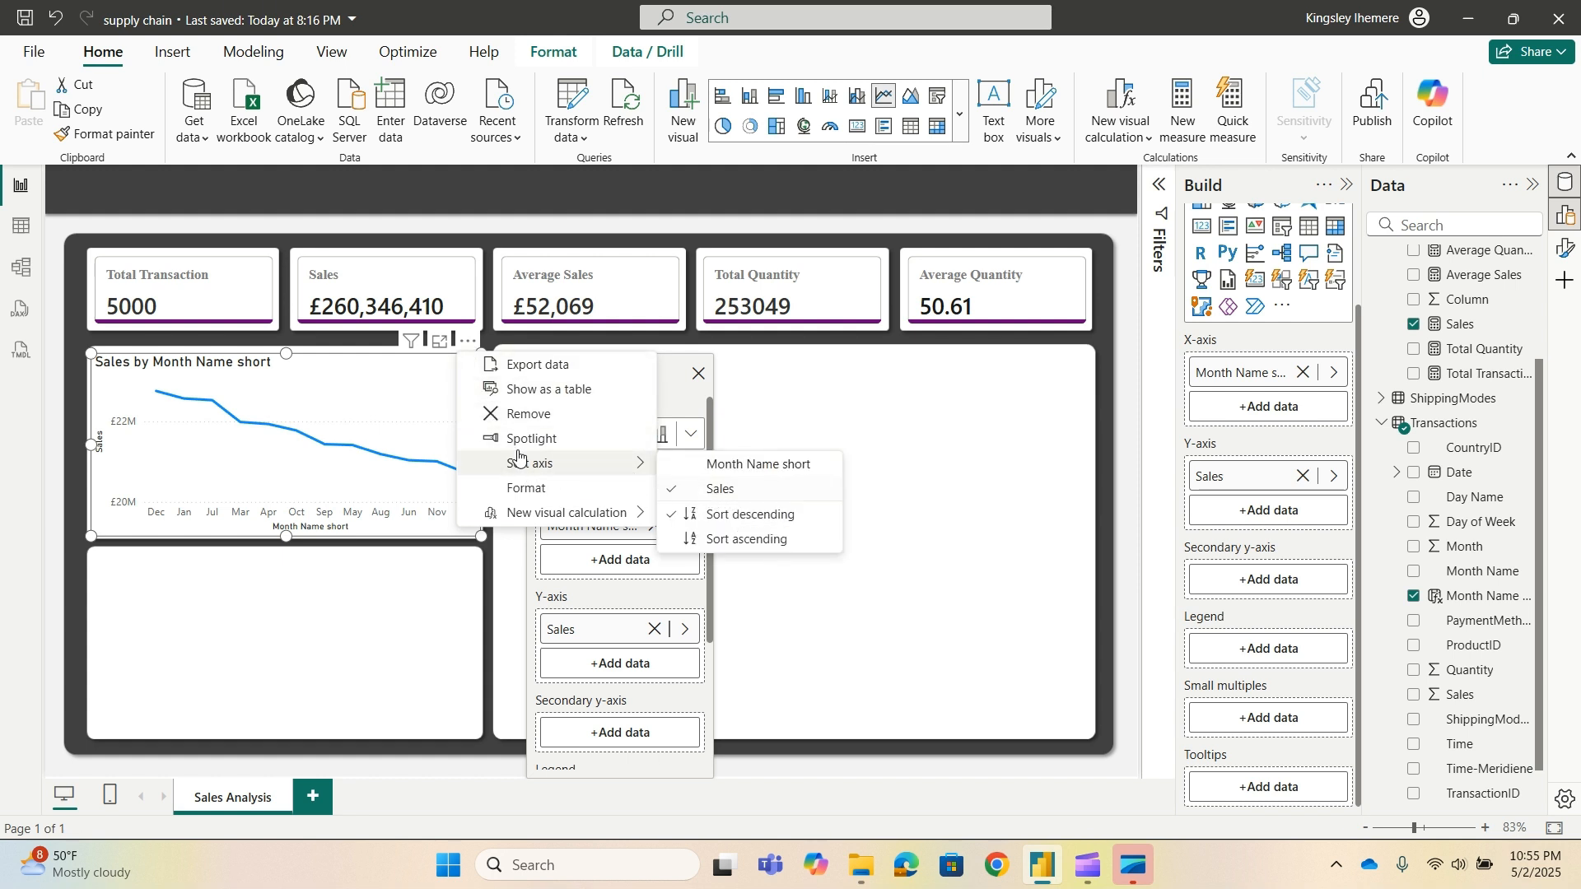
click(350, 378)
mouse_move(469, 495)
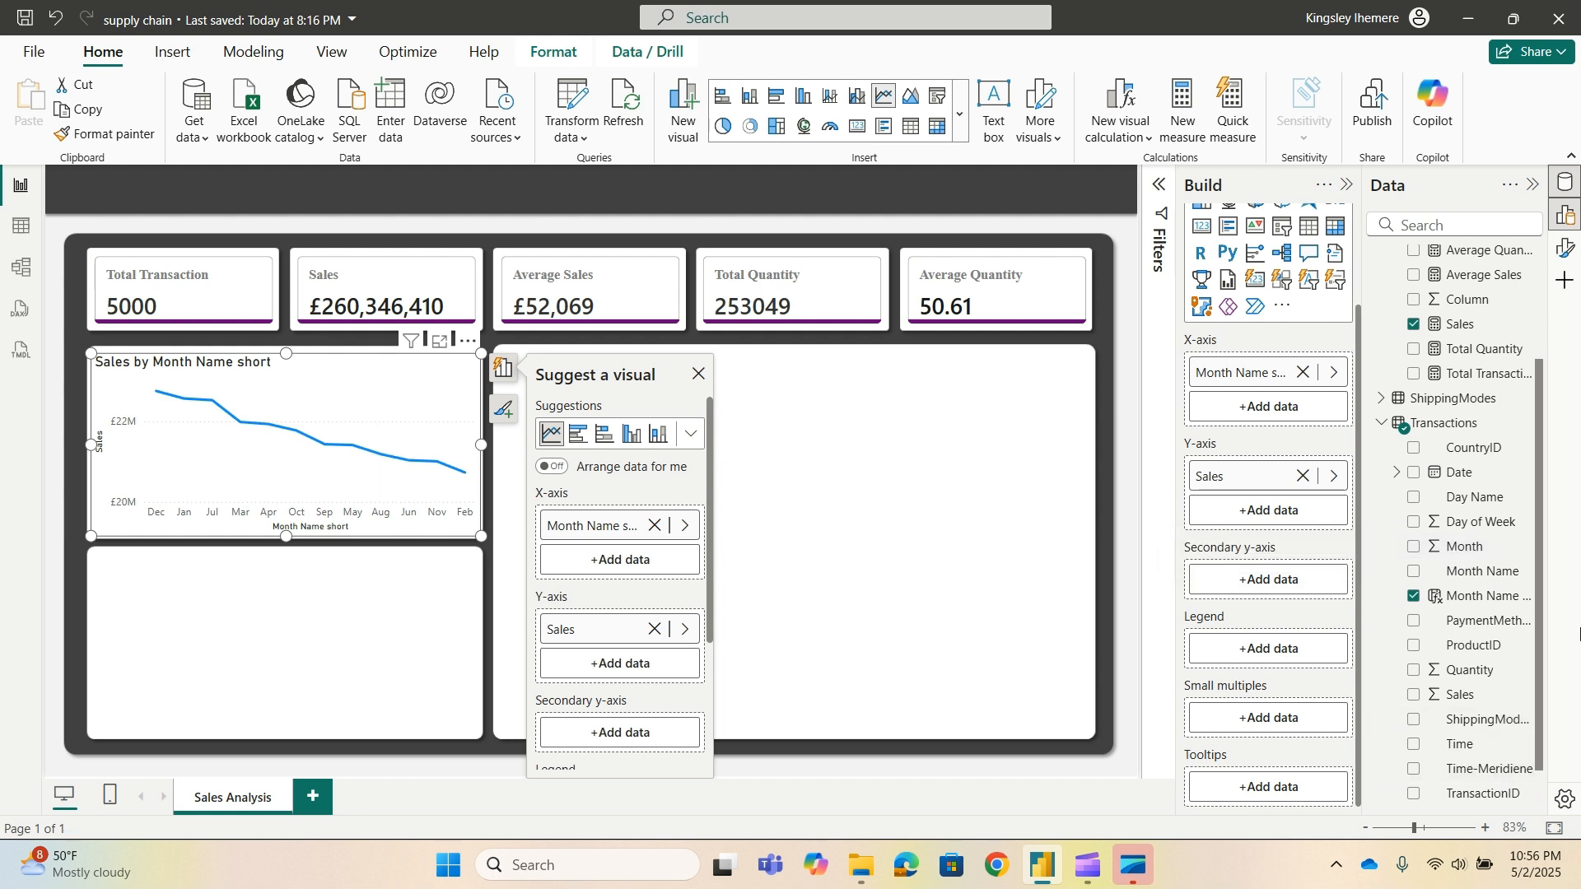
Set the Month Name short column to sort by the Month column.
click(1488, 608)
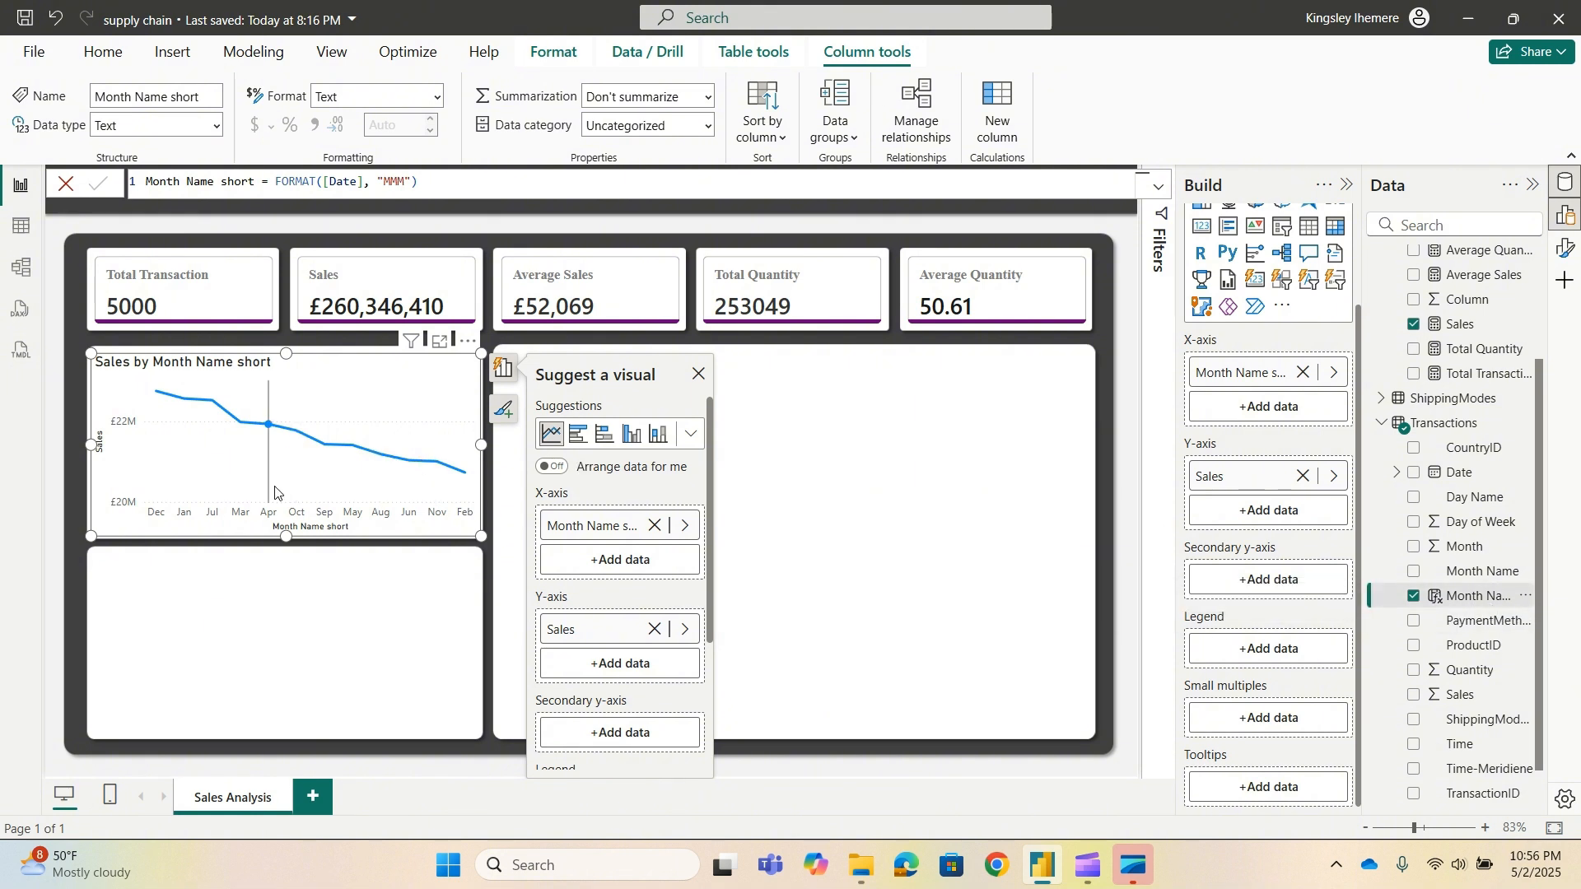
click(782, 138)
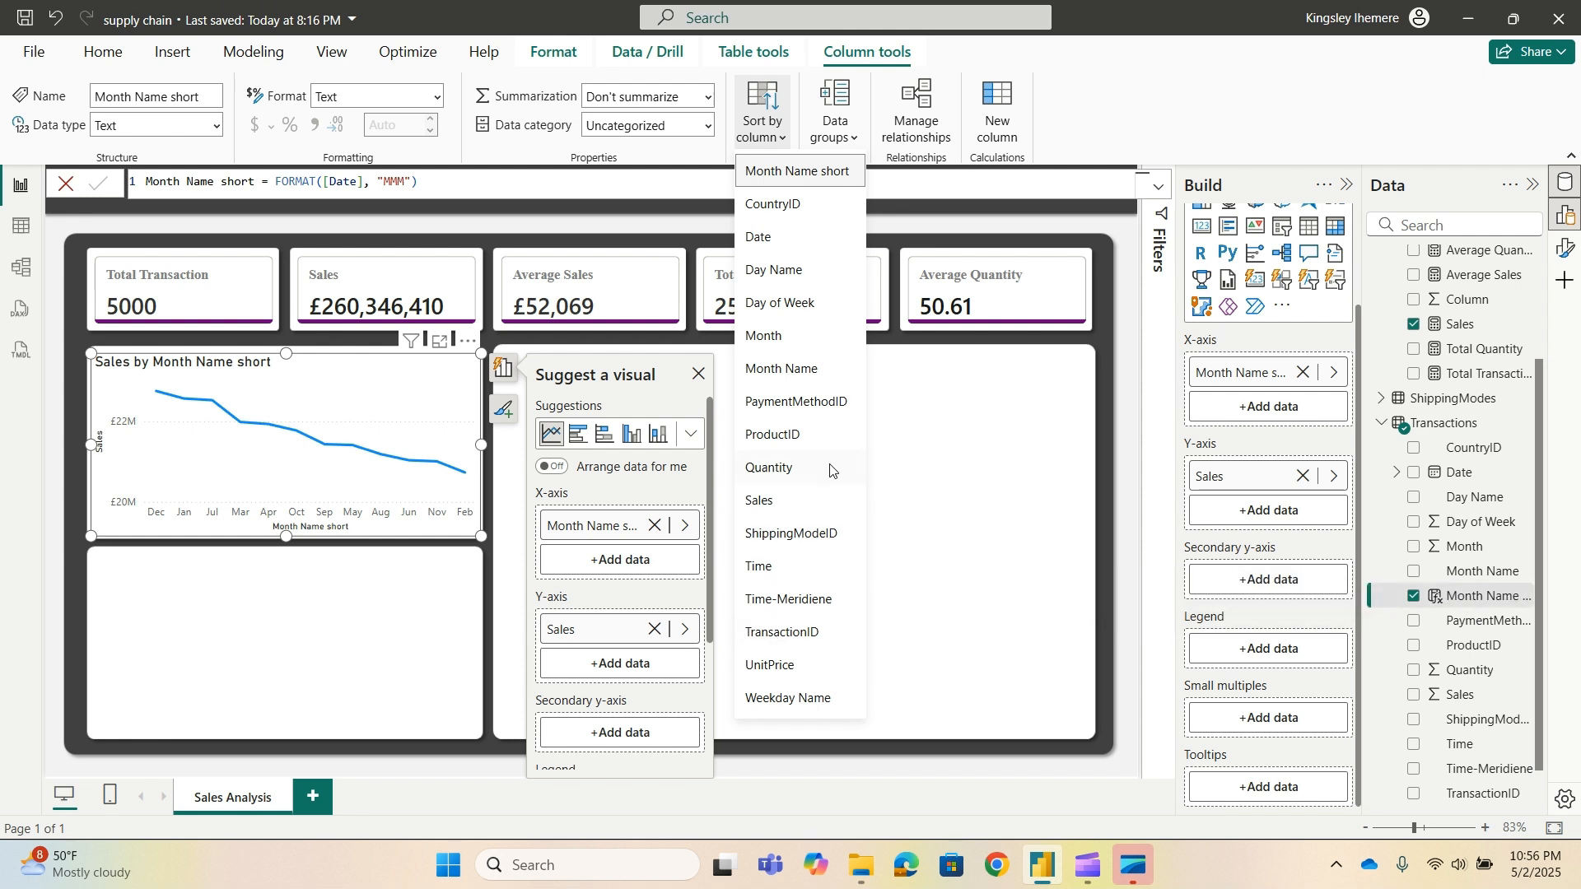
click(770, 337)
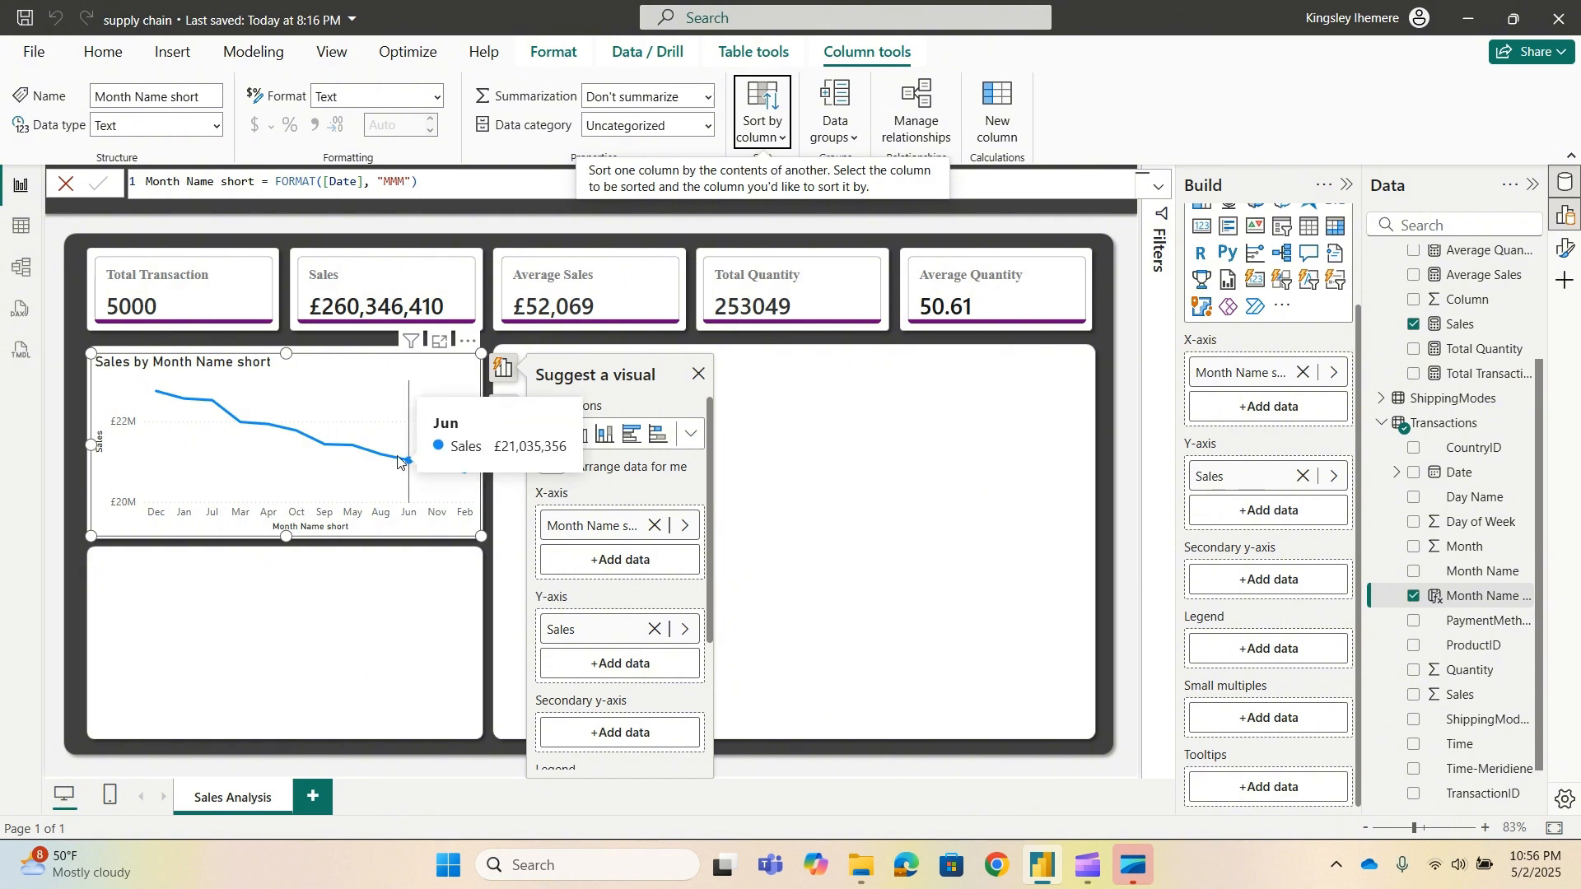
Sort the line chart's axis by Month Name short in ascending order.
click(469, 342)
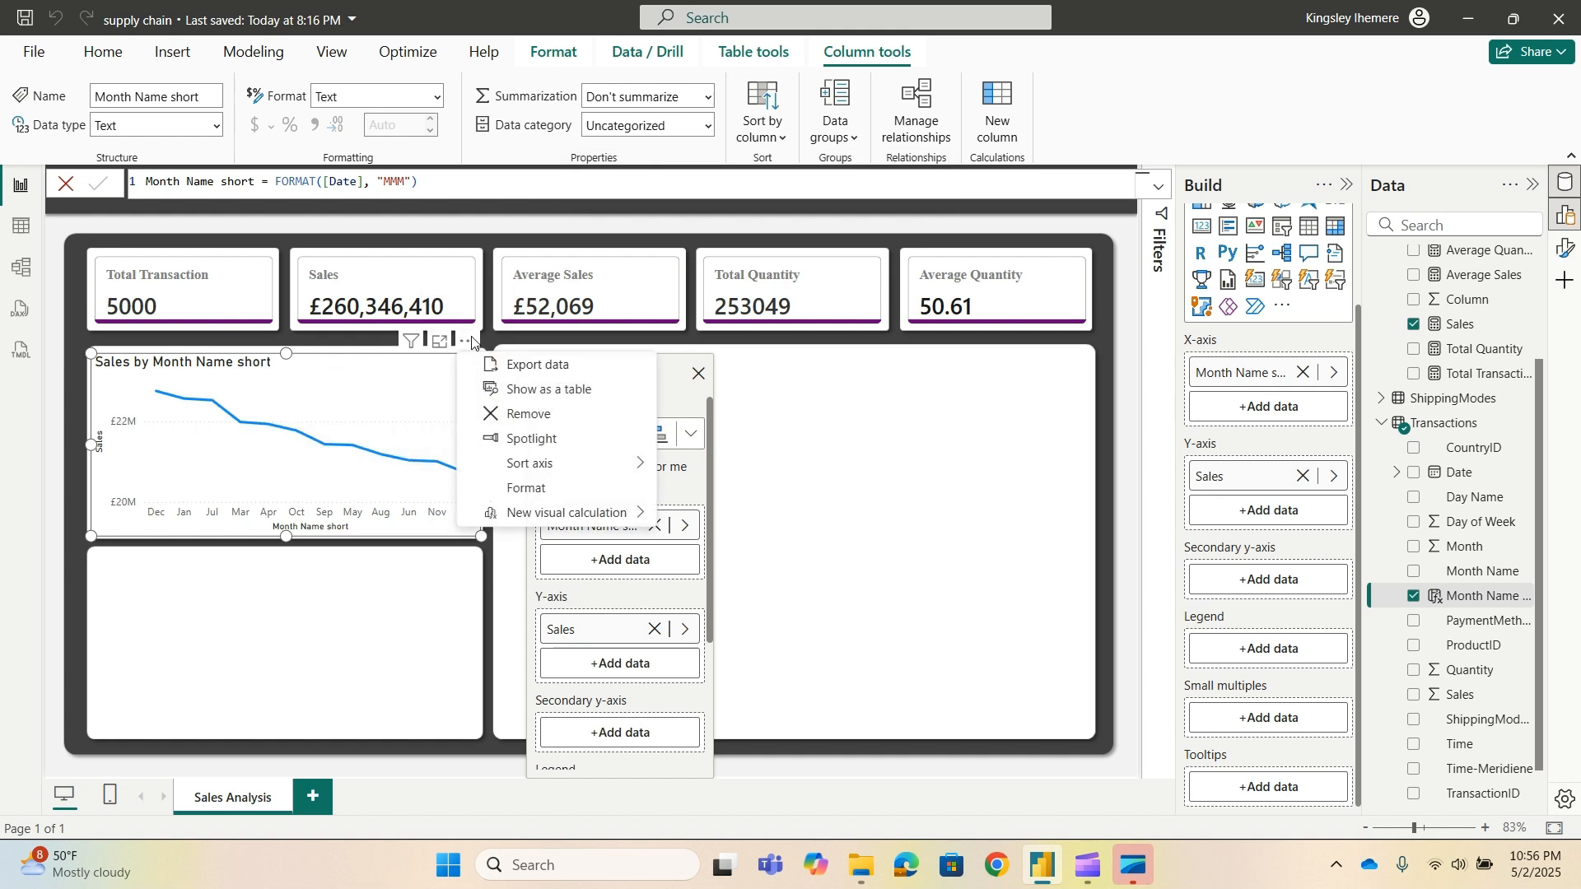
mouse_move(552, 472)
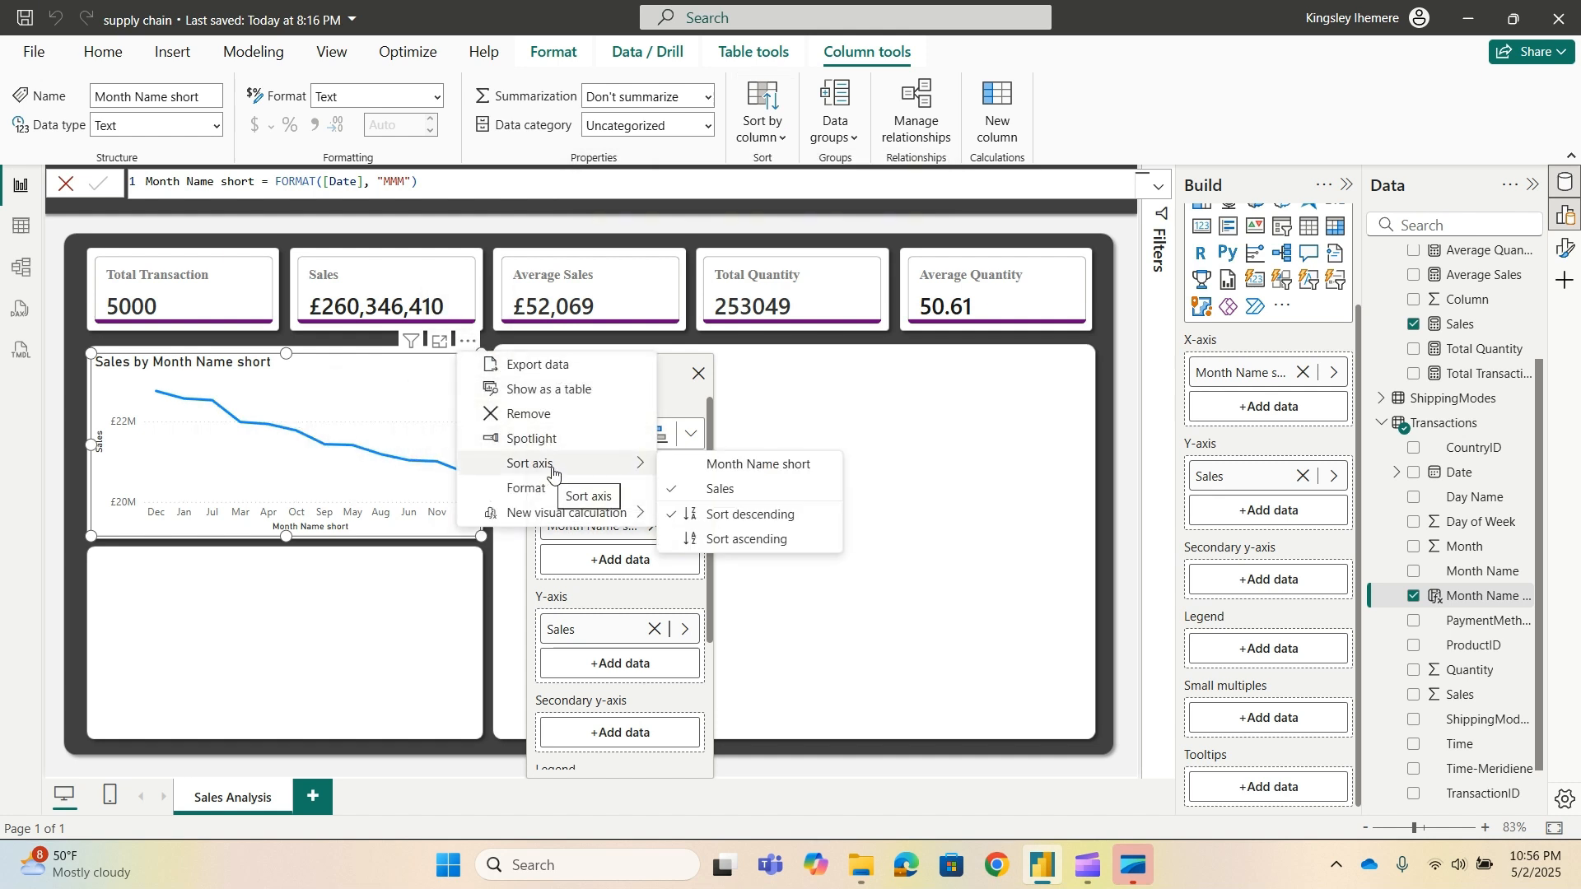
click(664, 466)
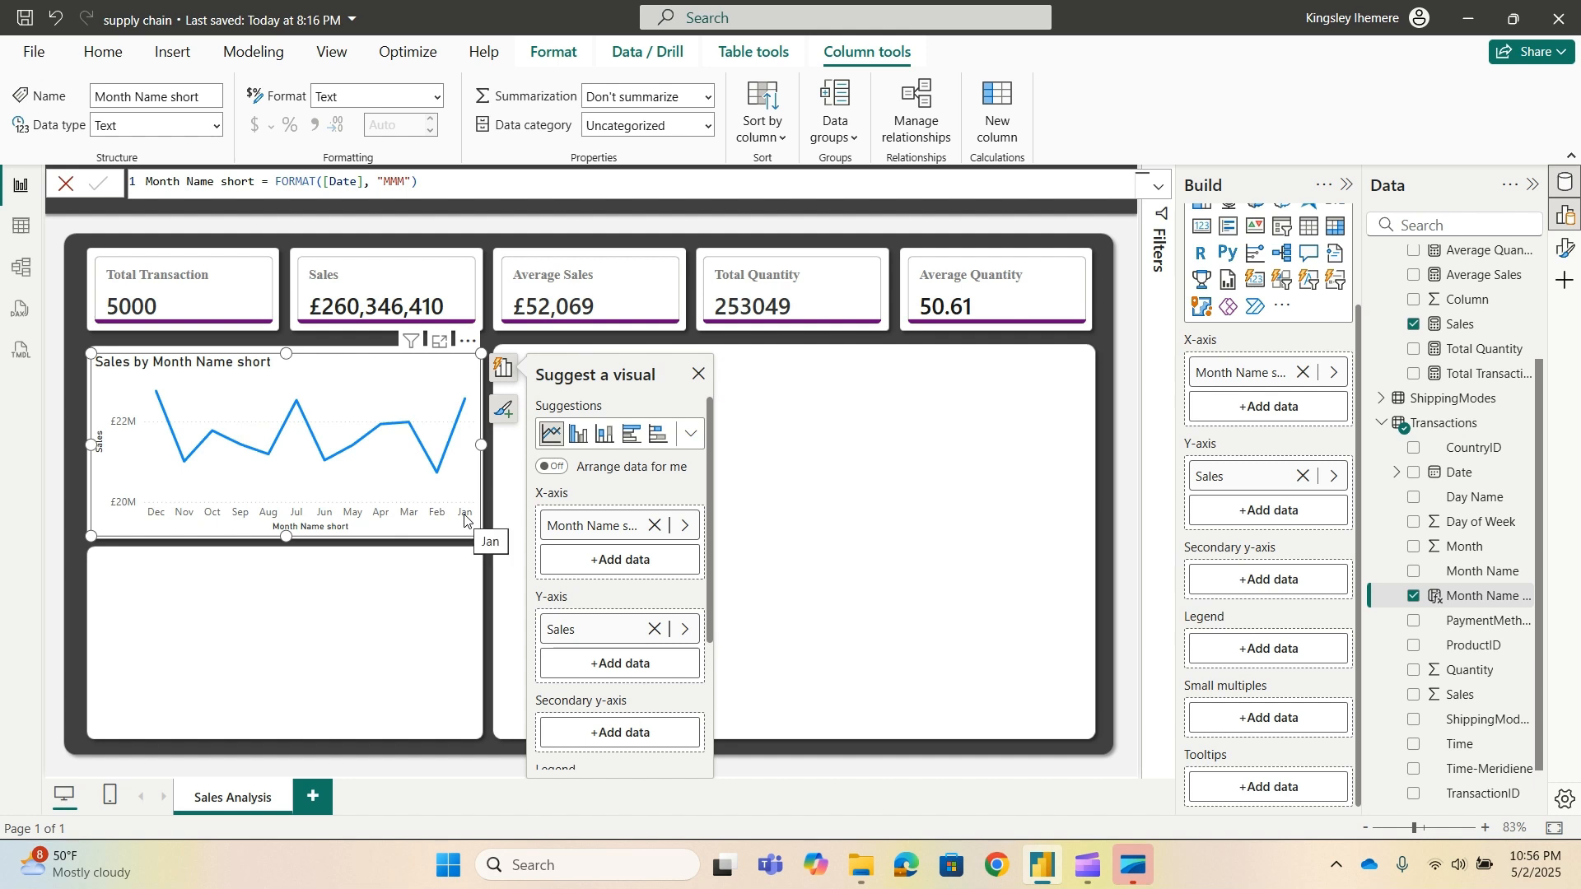
click(468, 341)
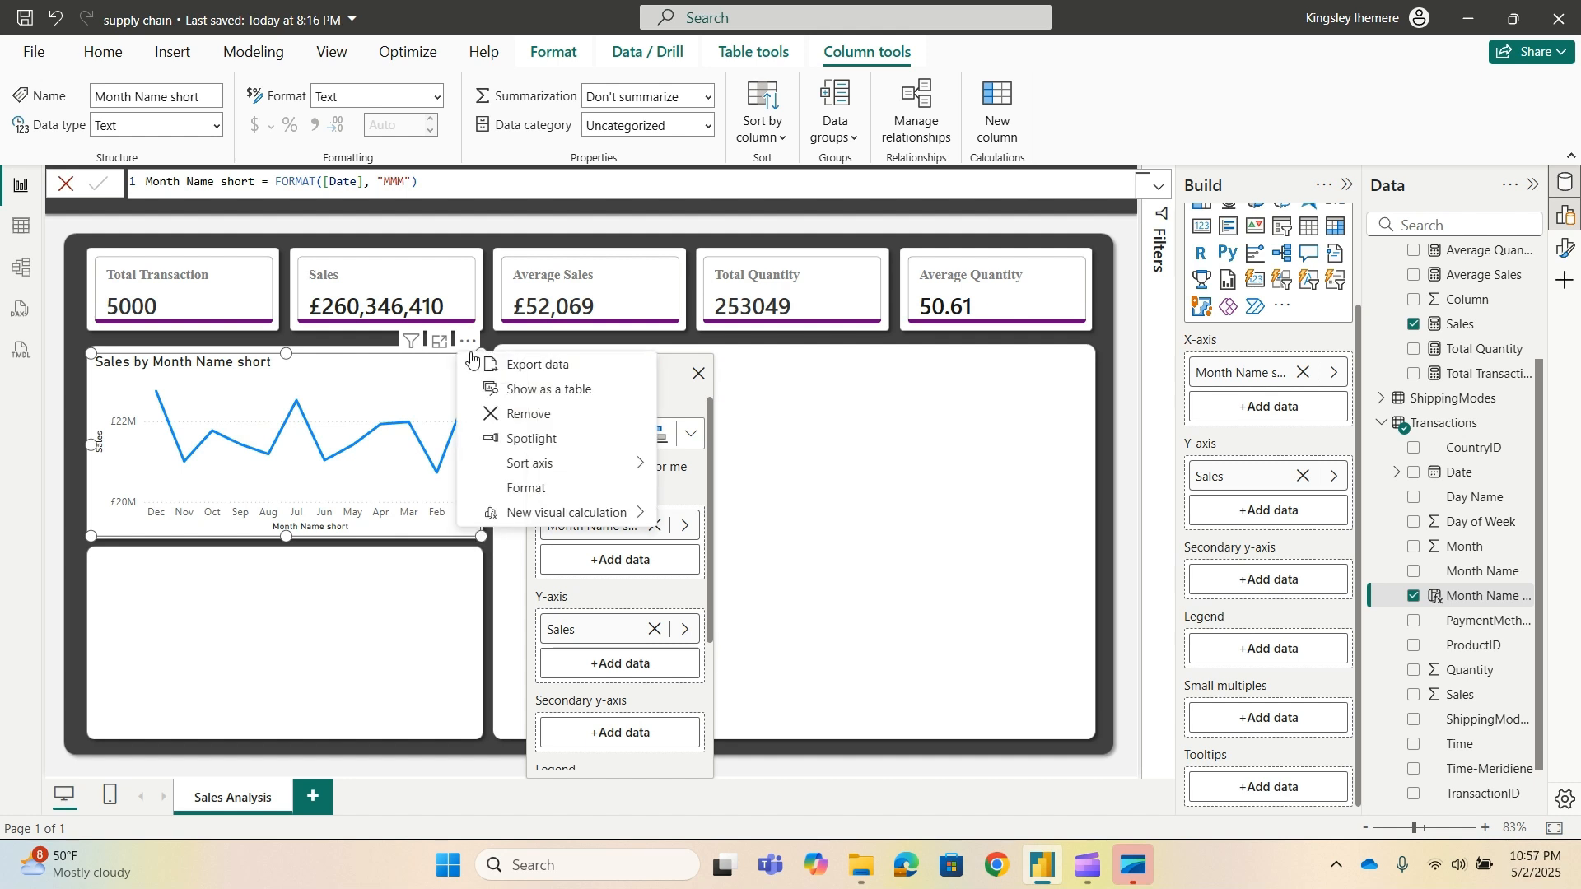
mouse_move(576, 463)
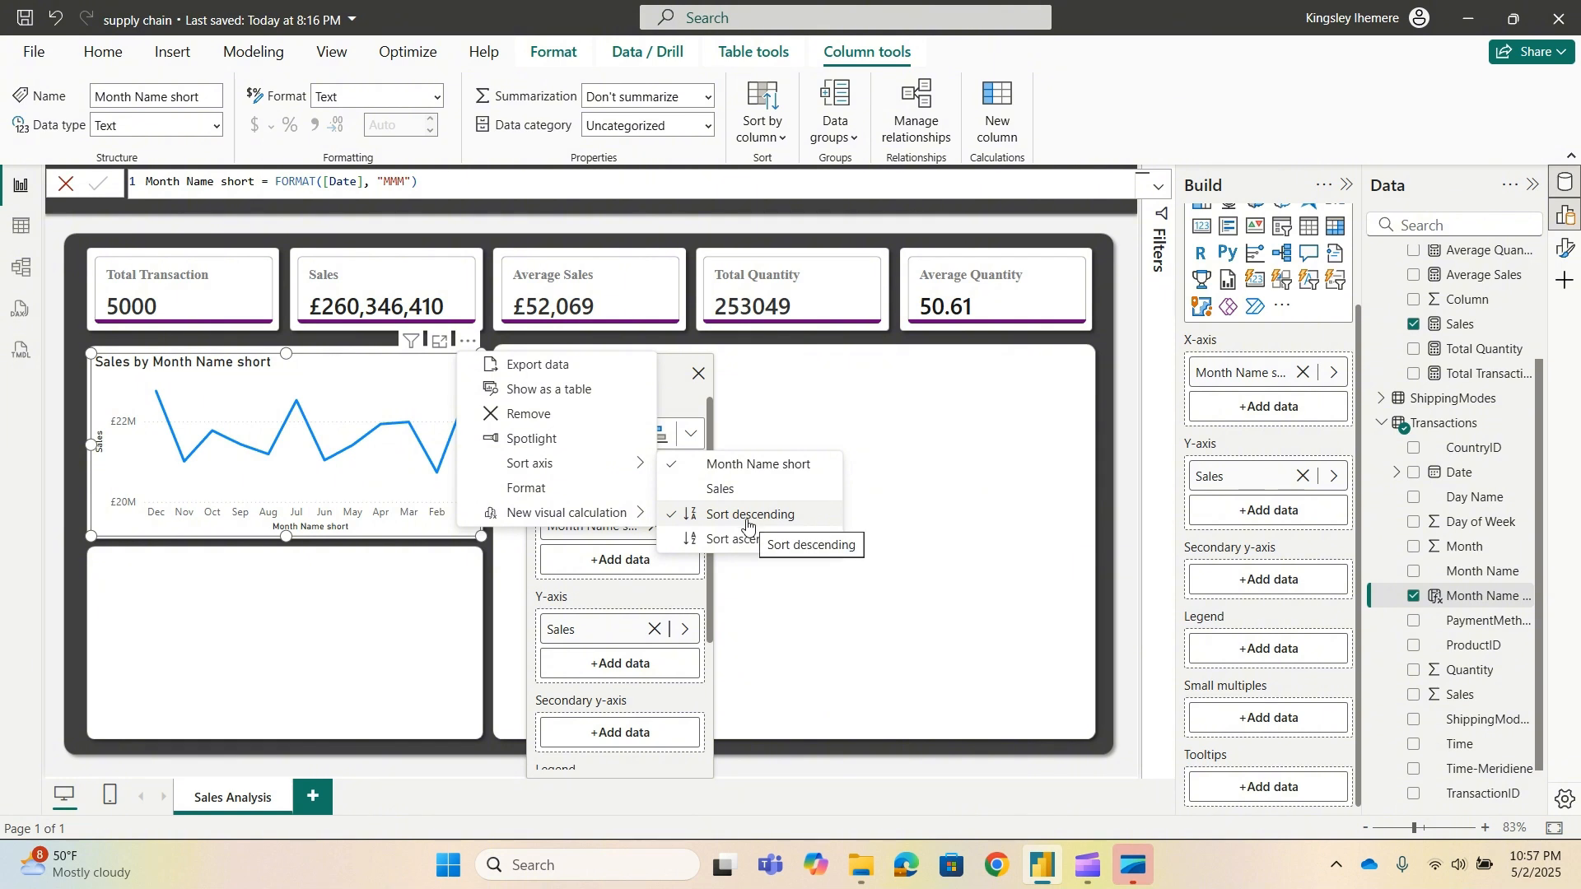
click(693, 540)
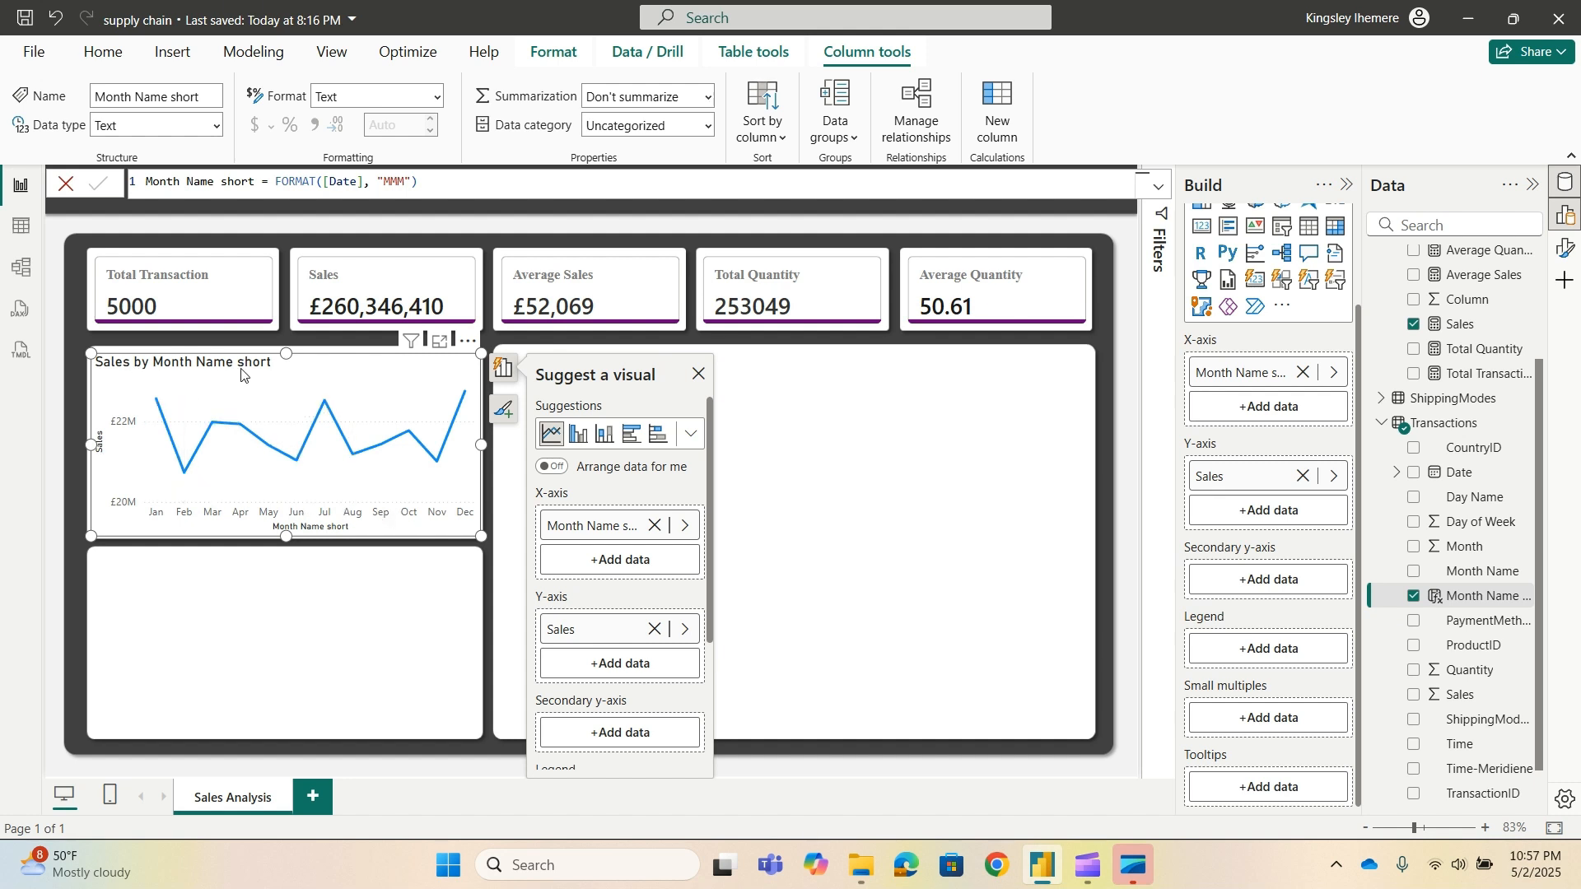
Replace the line chart's title text with "Monthly Sales".
scroll(1455, 469, up, 3)
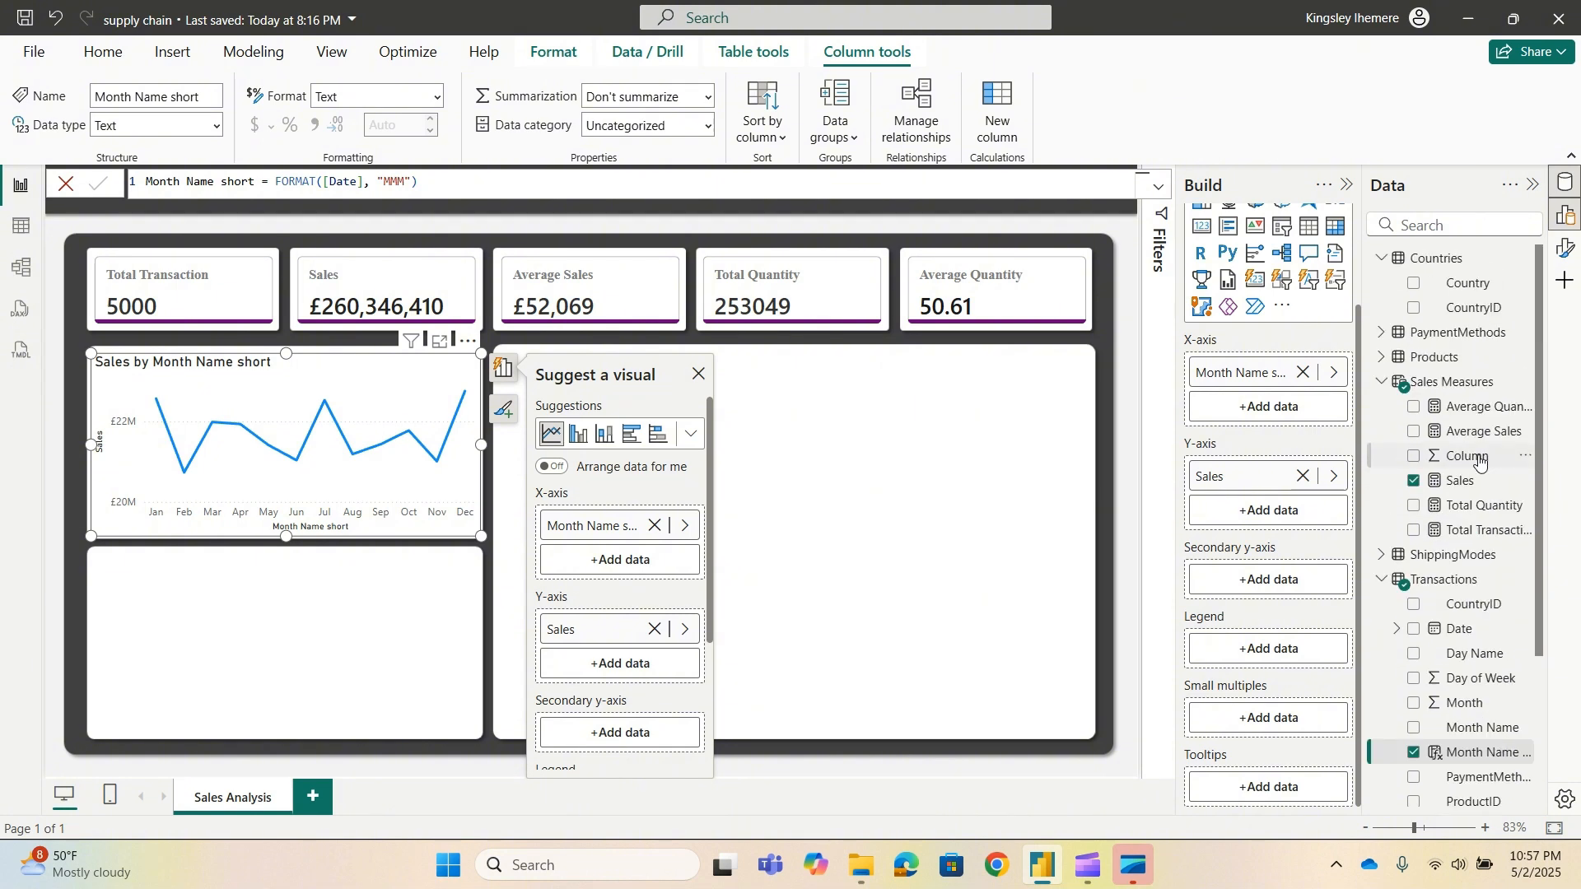
click(1569, 251)
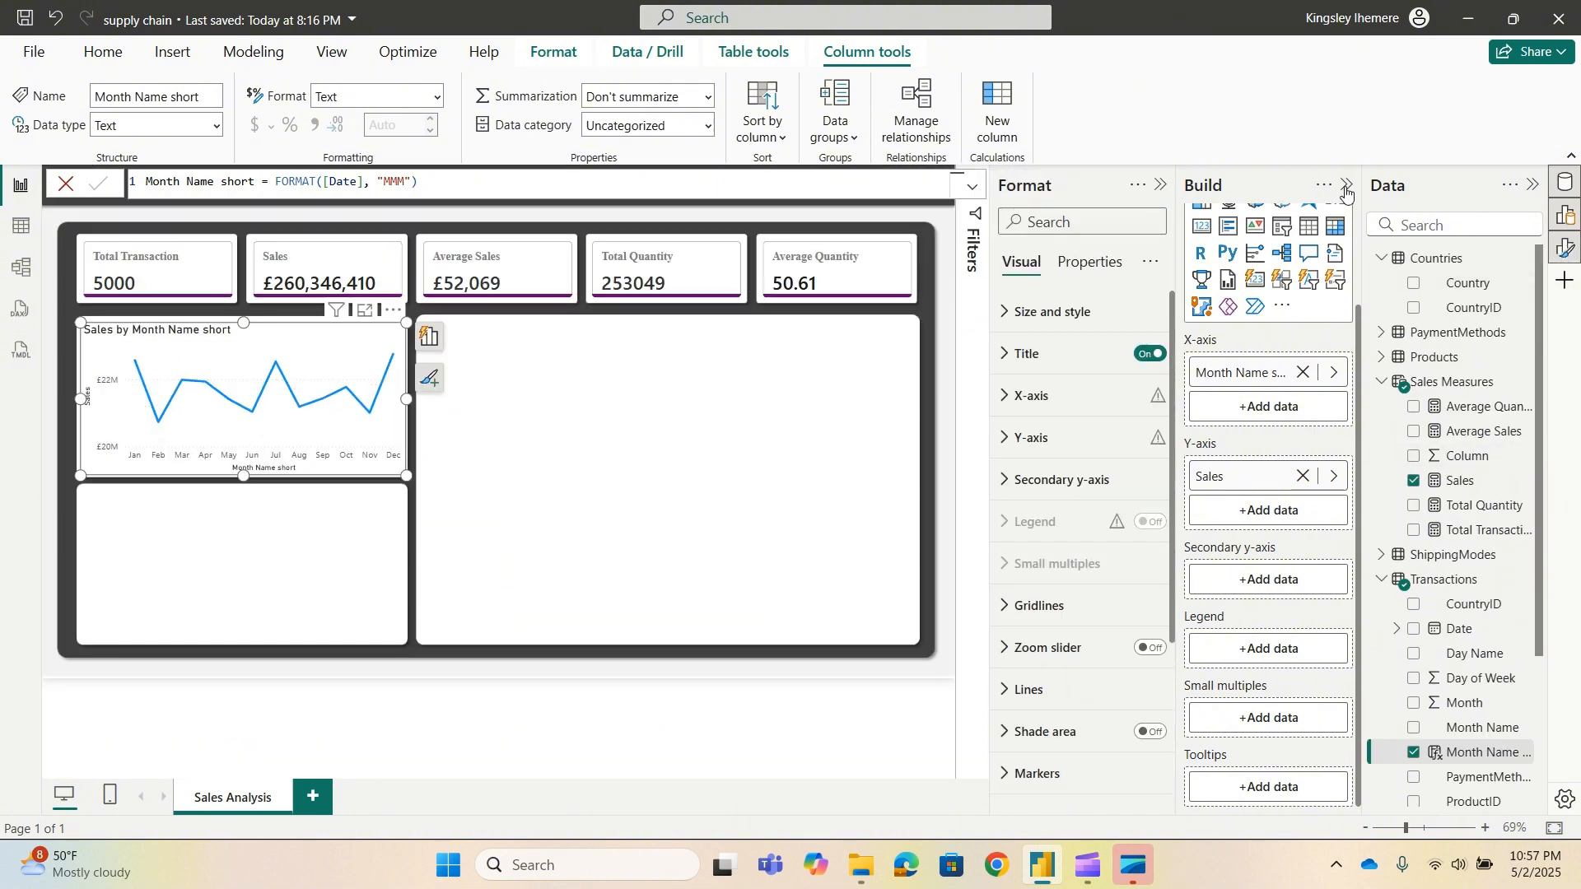
click(1195, 356)
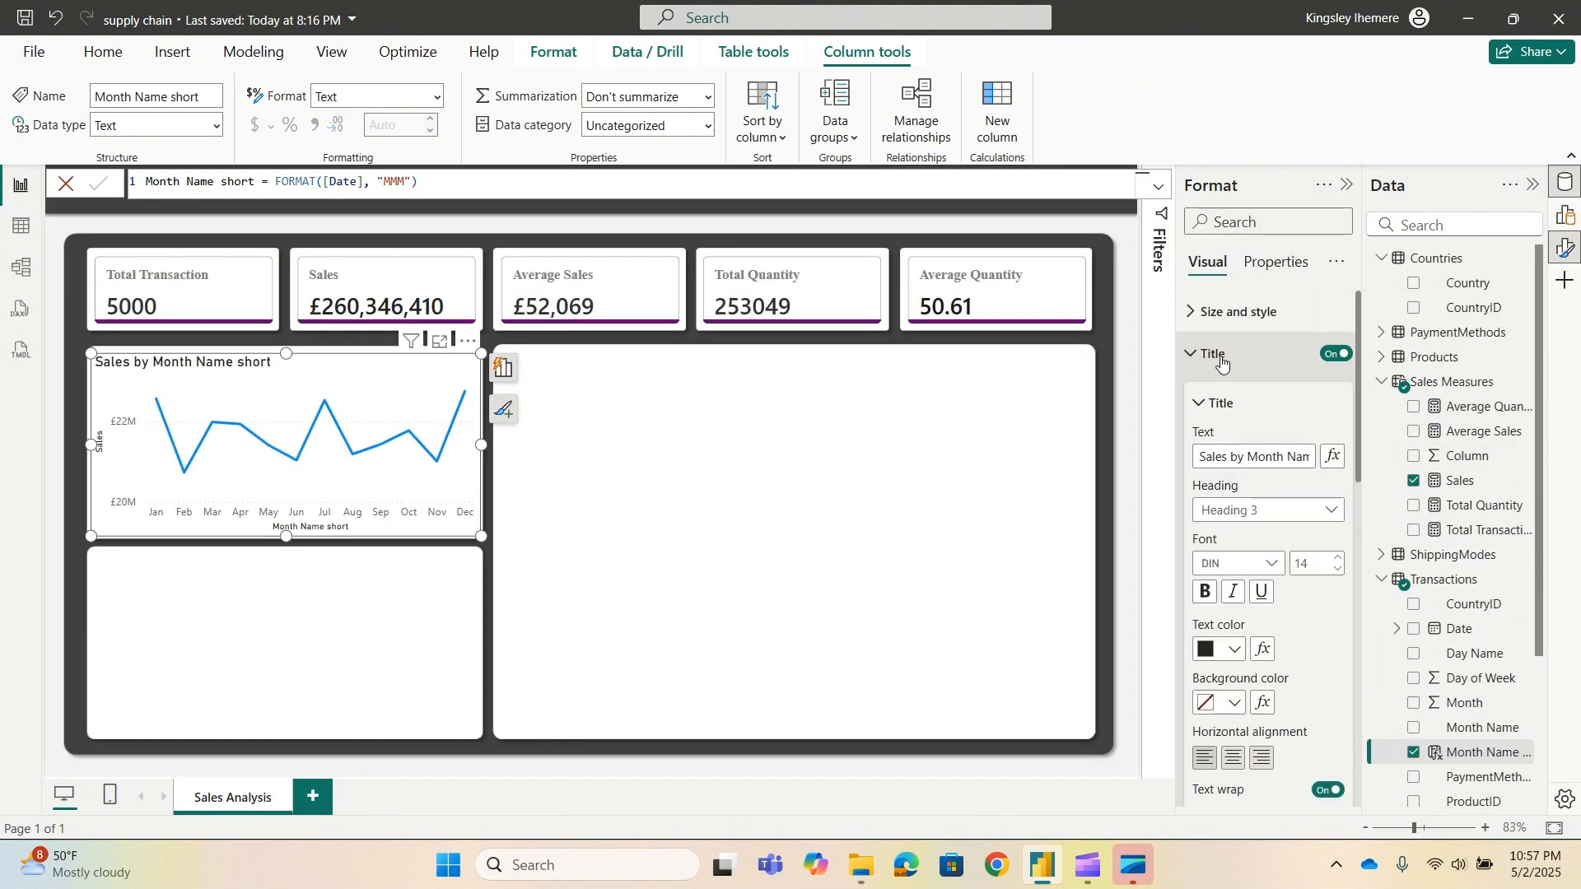
click(1301, 455)
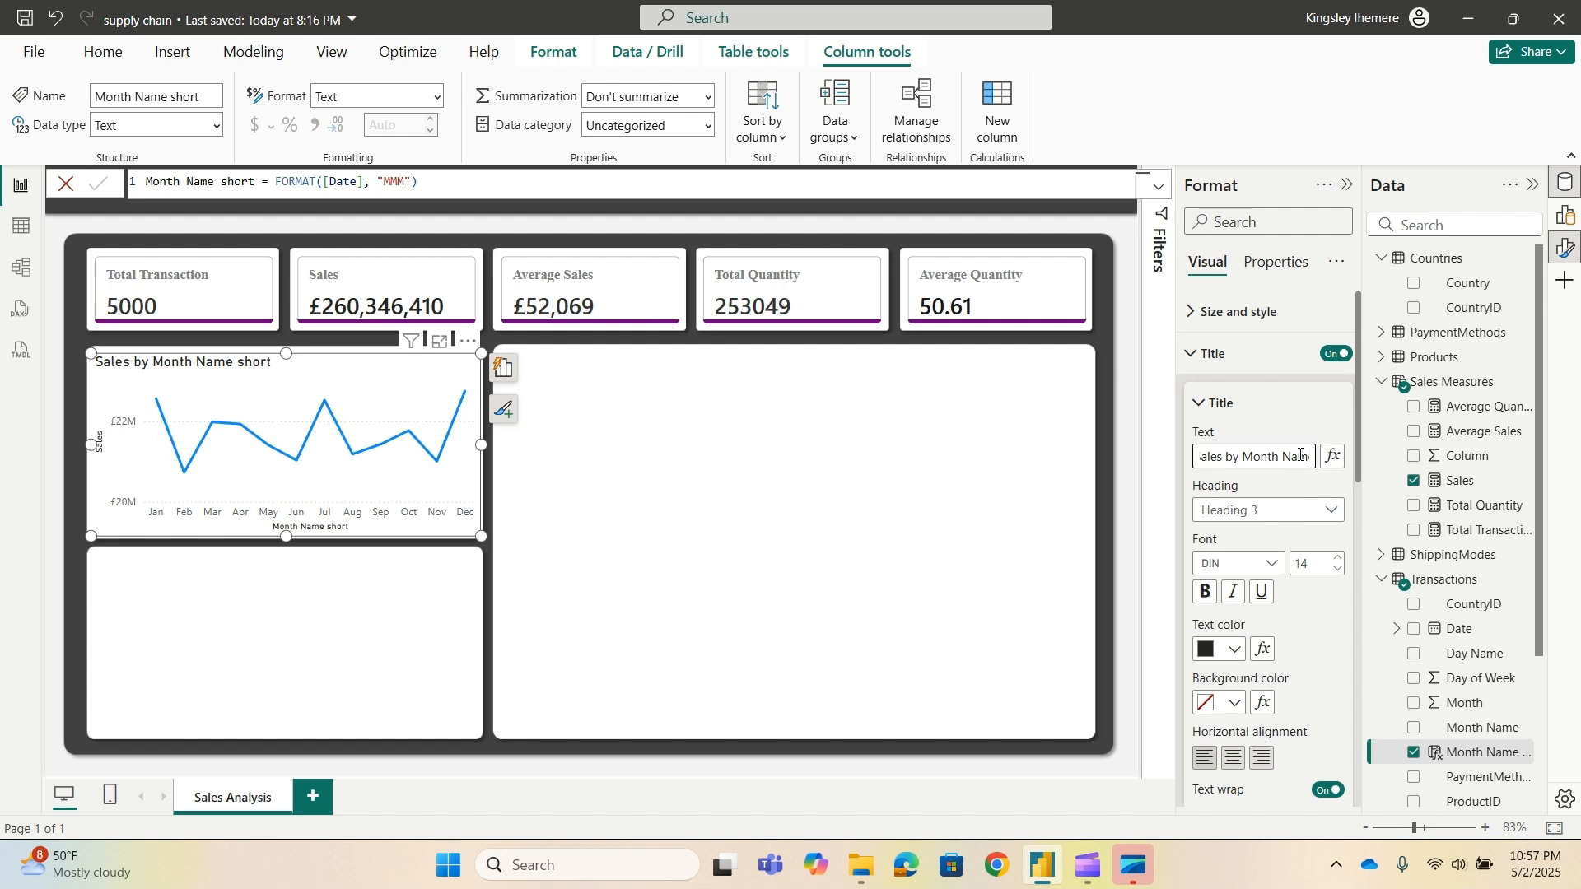
key(BackSpace)
key(BackSpace)
key(BackSpace)
key(BackSpace)
key(BackSpace)
key(BackSpace)
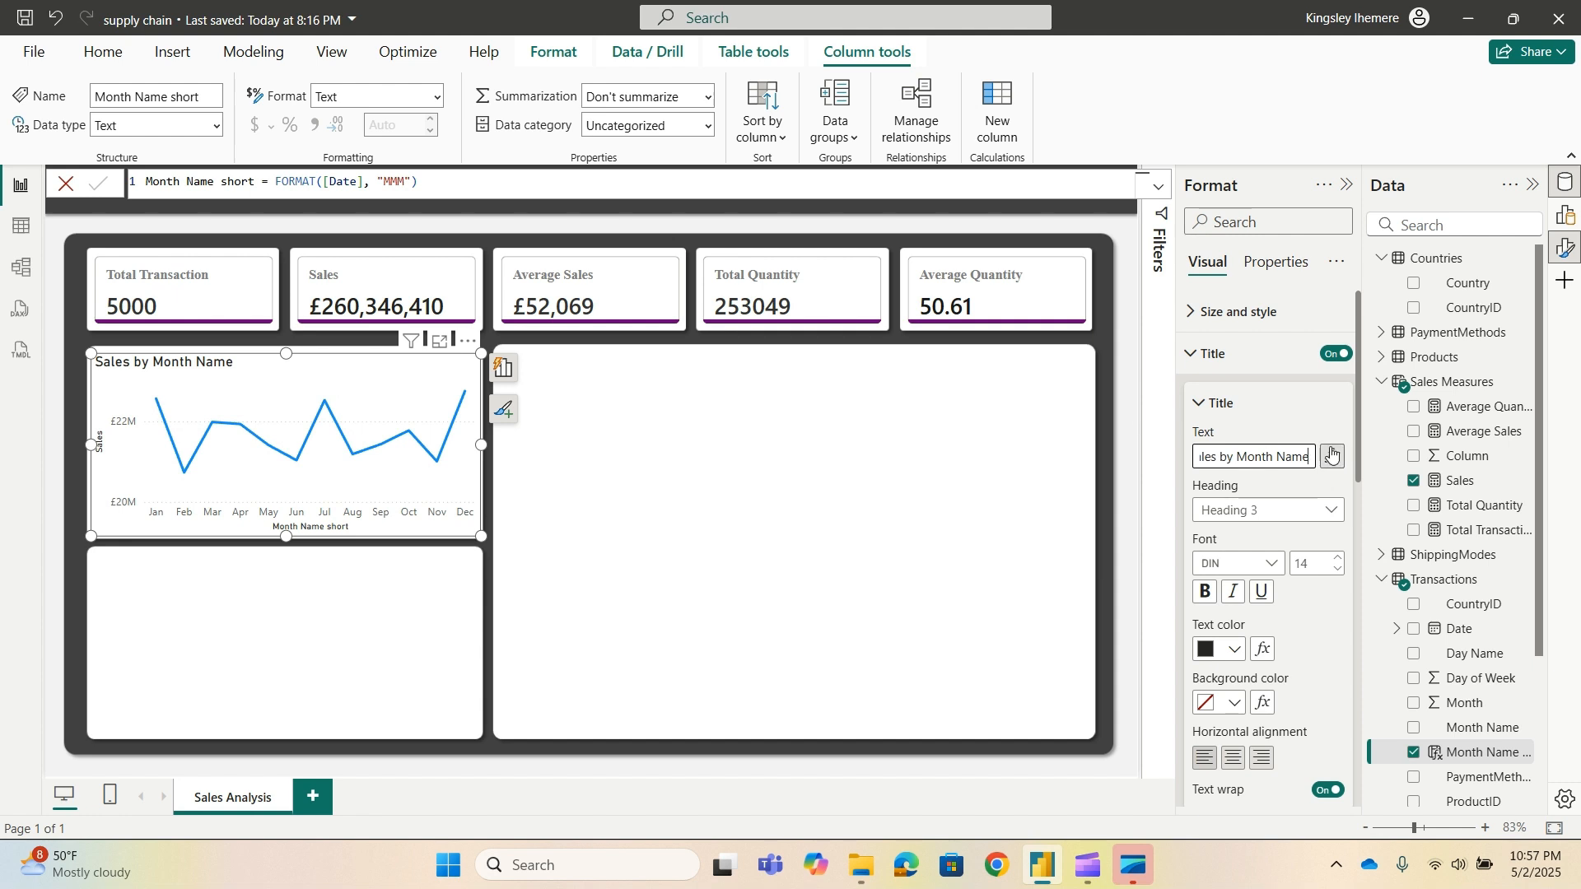
key(BackSpace)
key(BackSpace)
key(BackSpace)
key(BackSpace)
key(BackSpace)
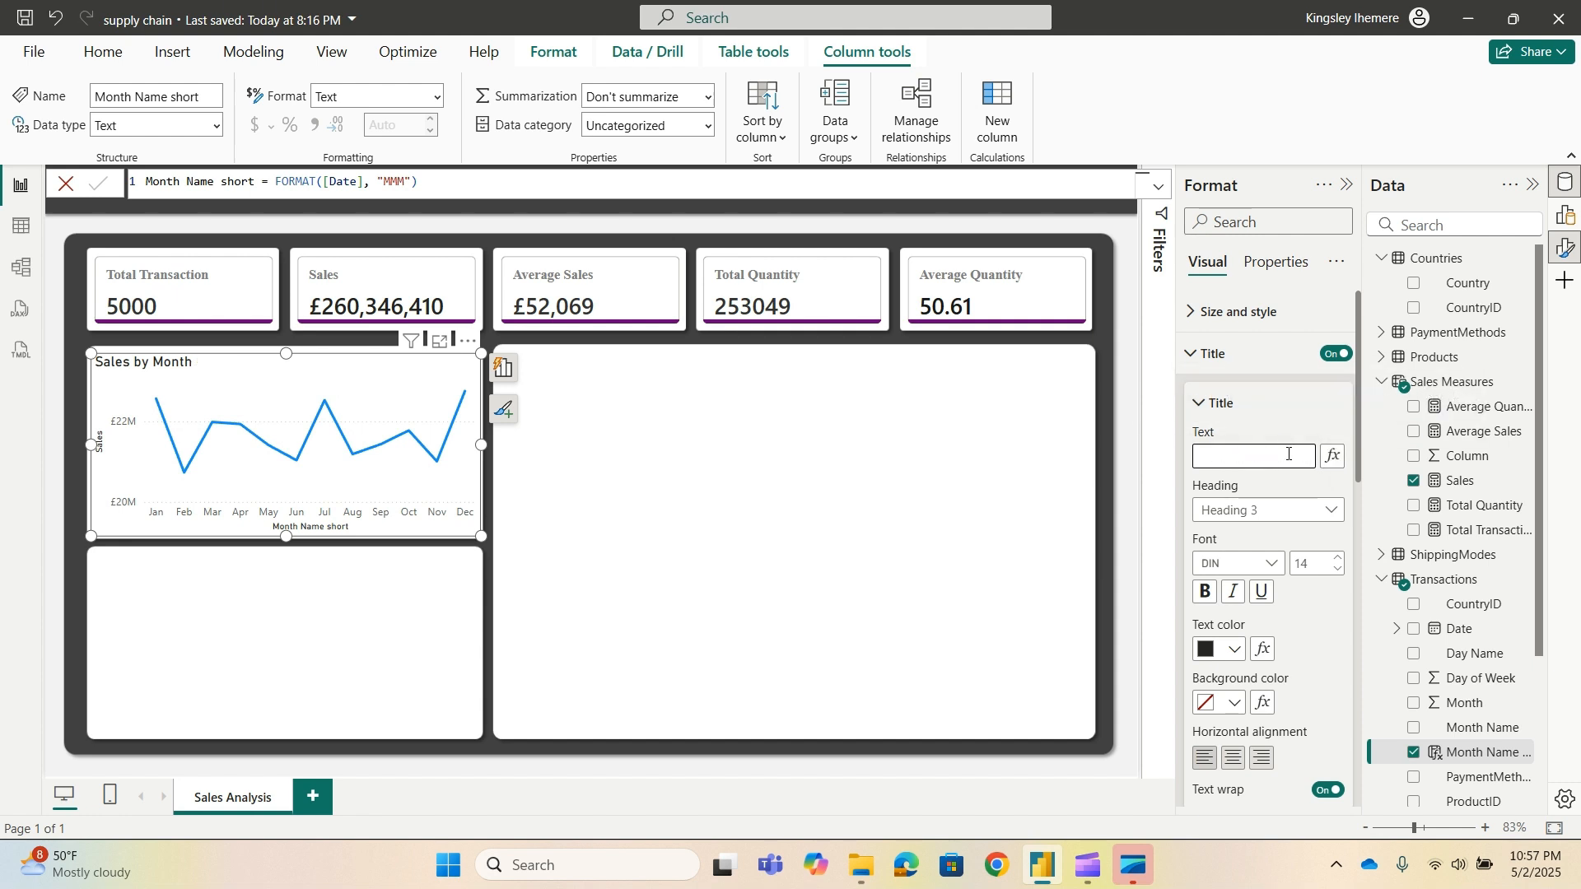
text(Monthly Sales)
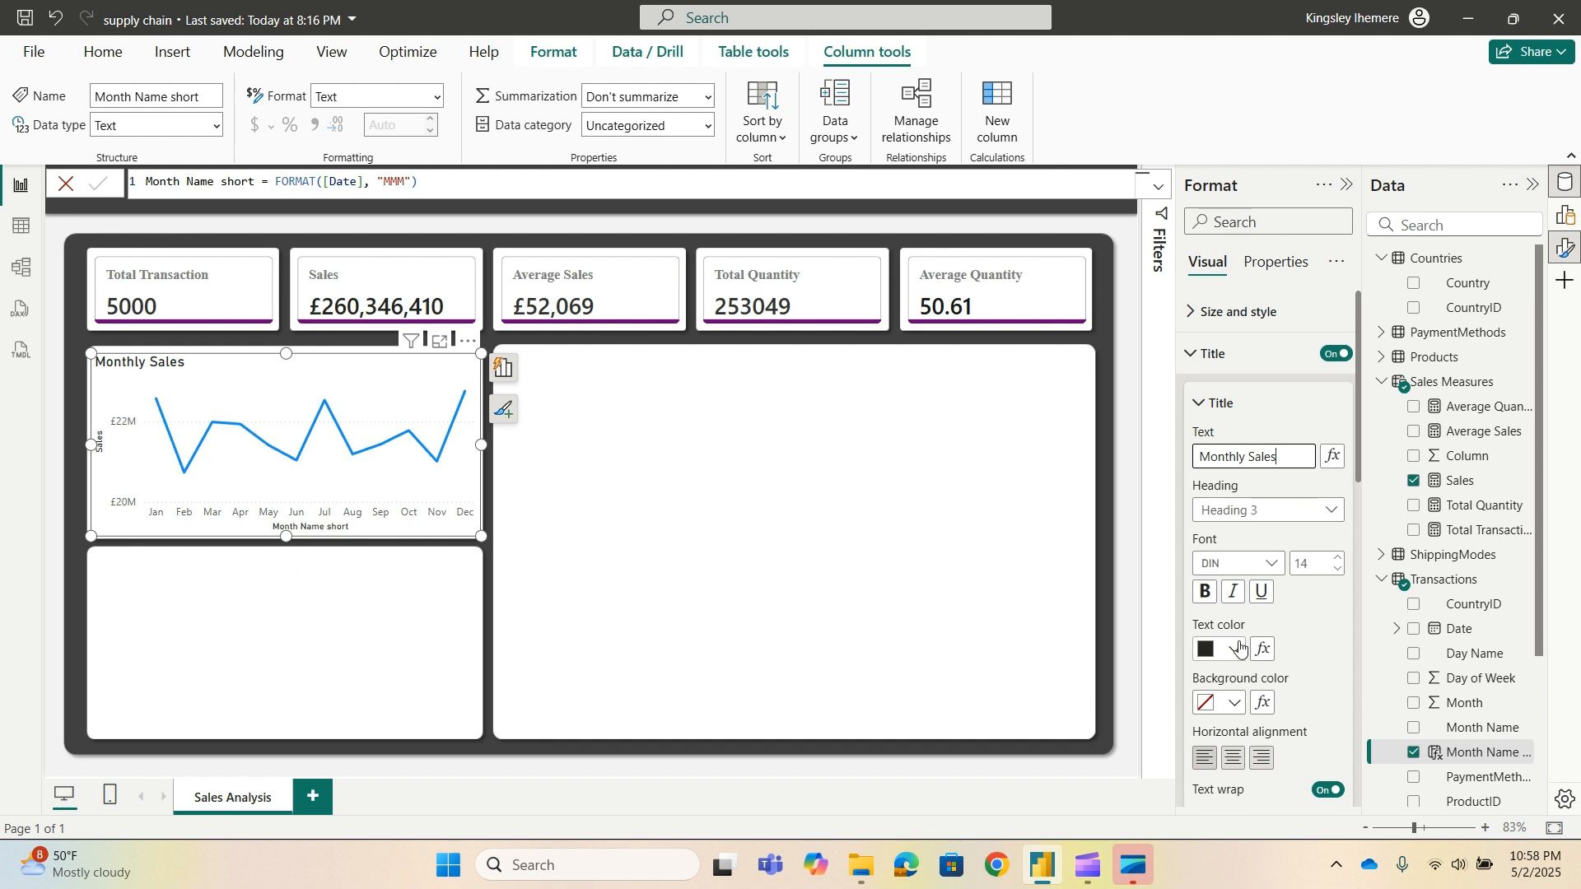
Format the Monthly Sales chart title in bold Times New Roman with a grey text colour.
click(1237, 564)
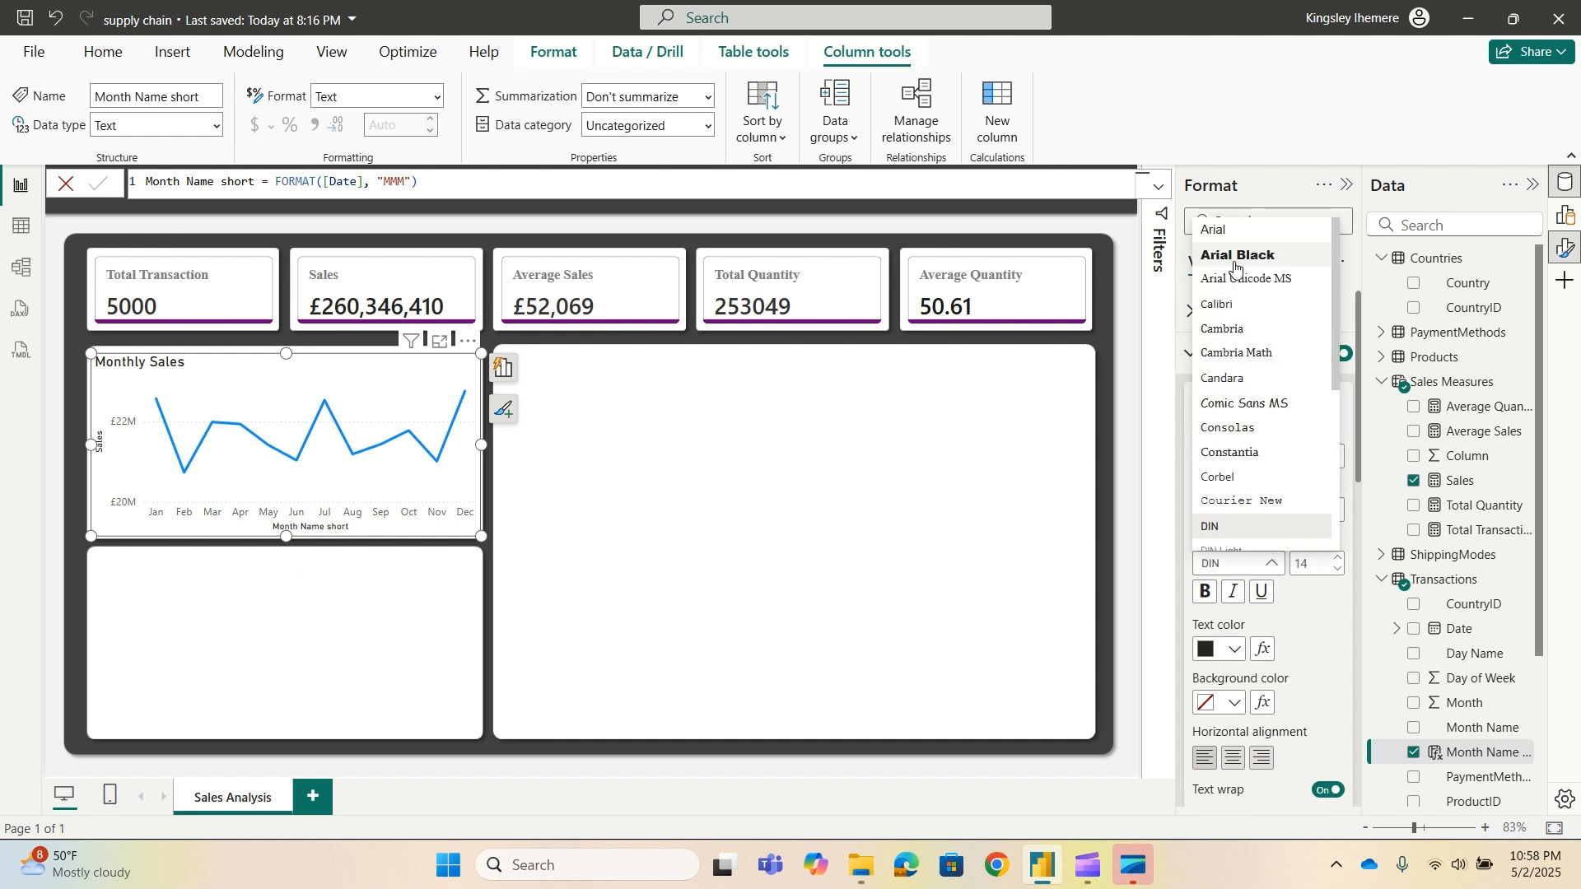
scroll(1244, 370, down, 2)
scroll(1274, 503, down, 3)
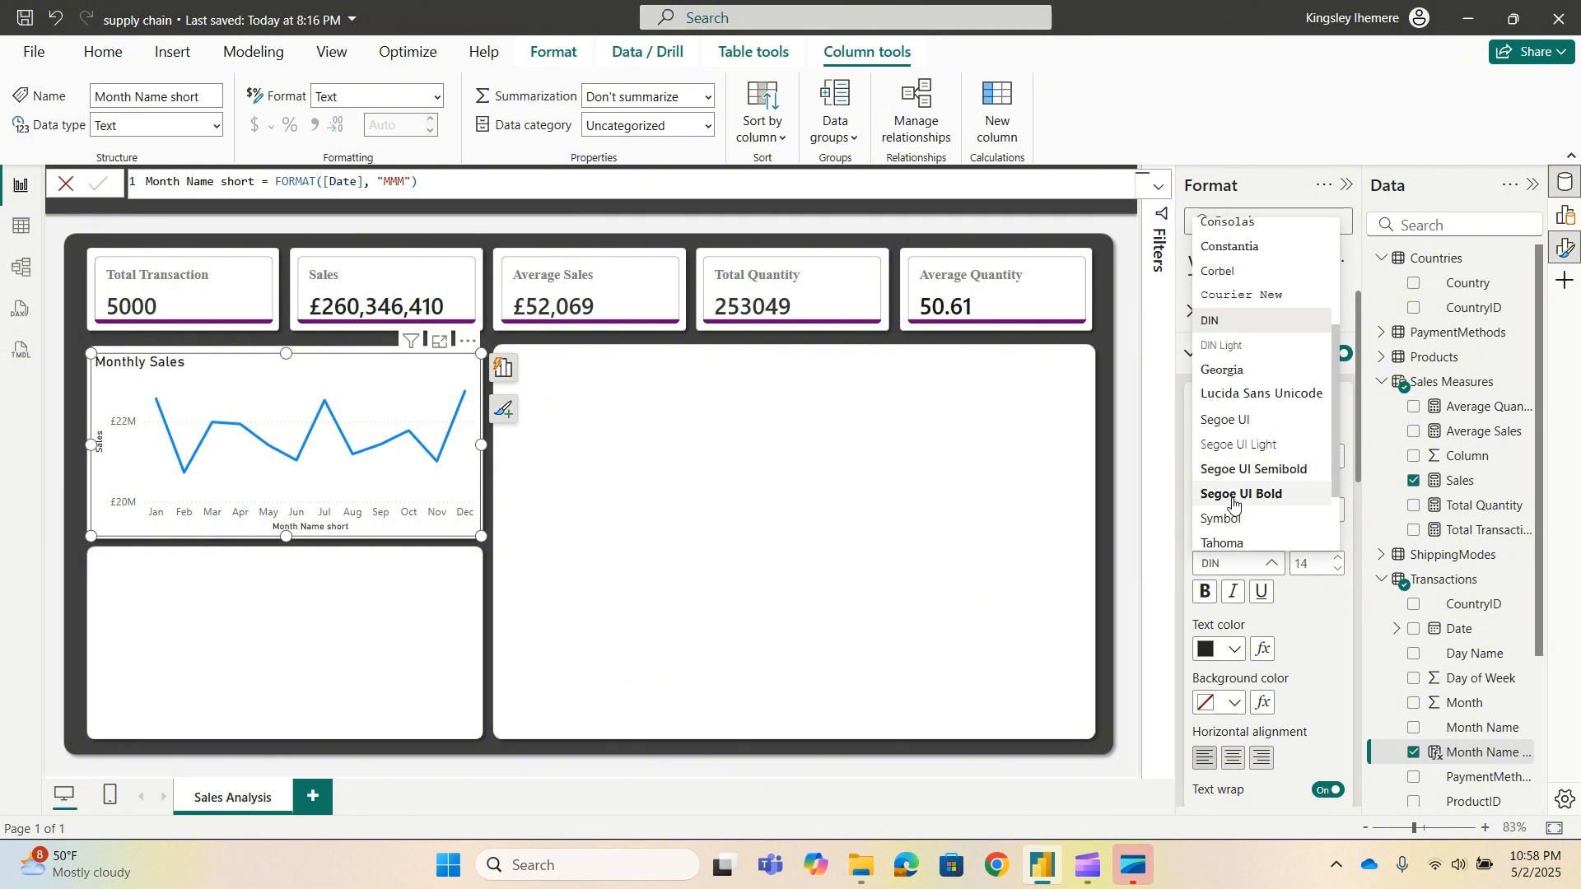
click(1281, 464)
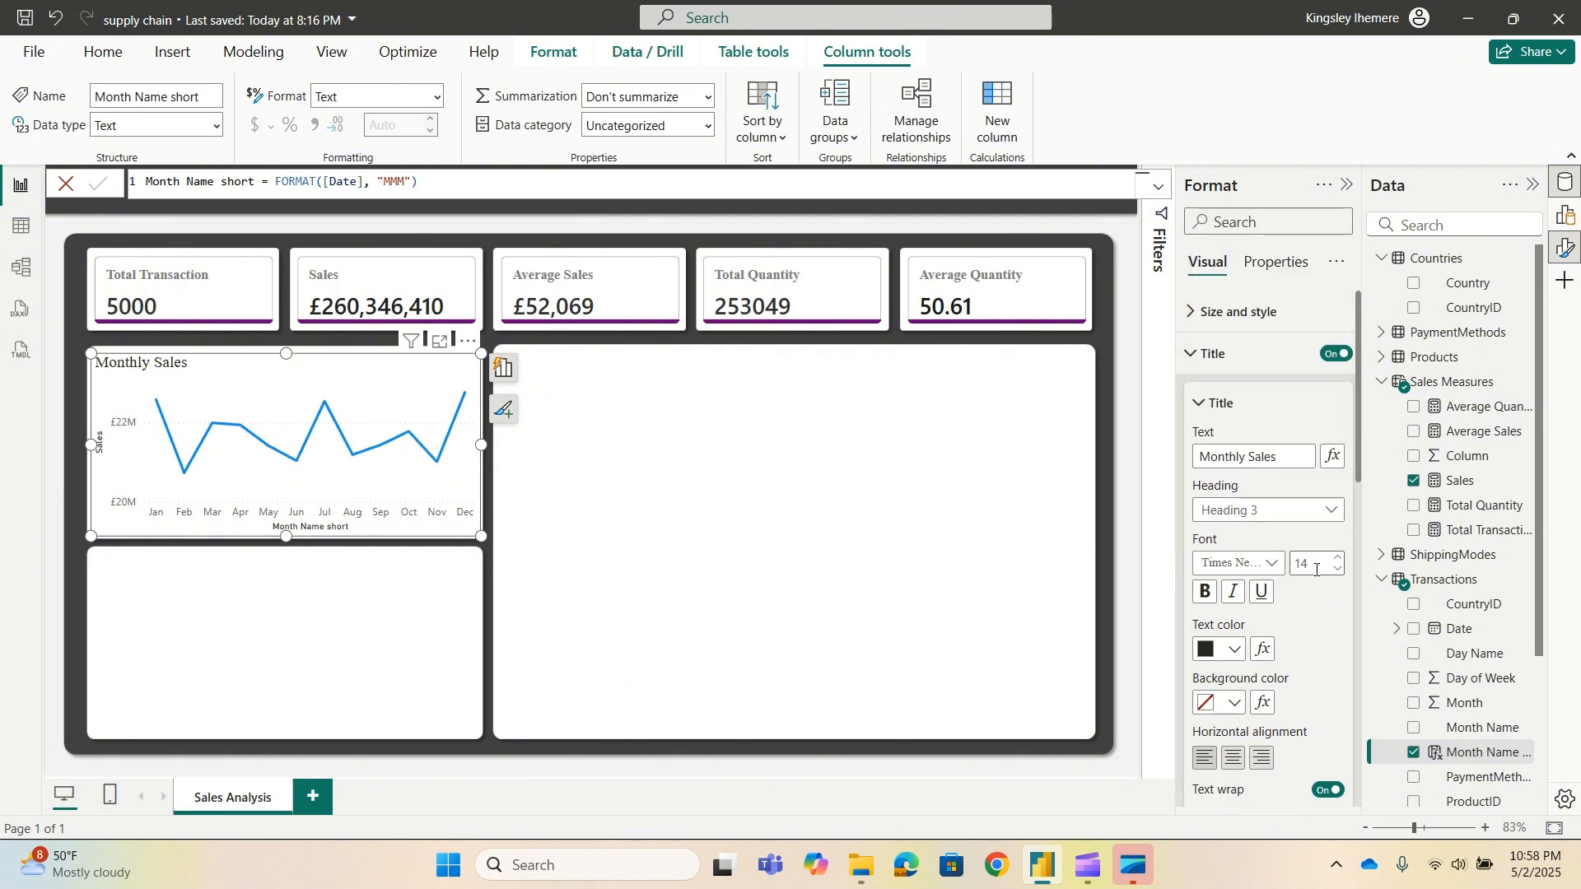
click(1206, 593)
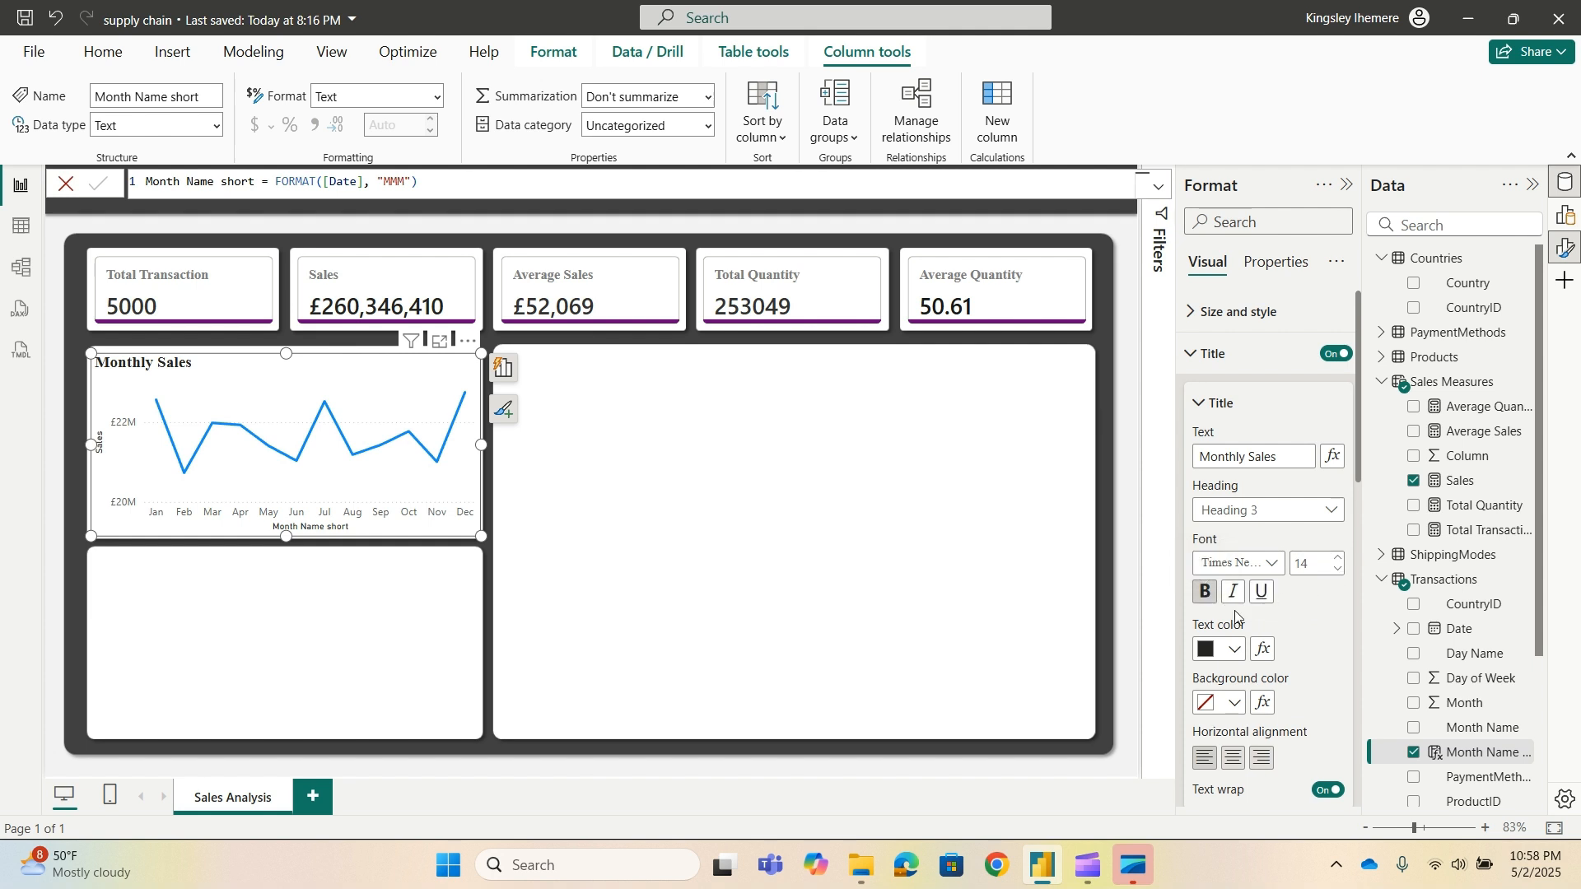
click(1235, 651)
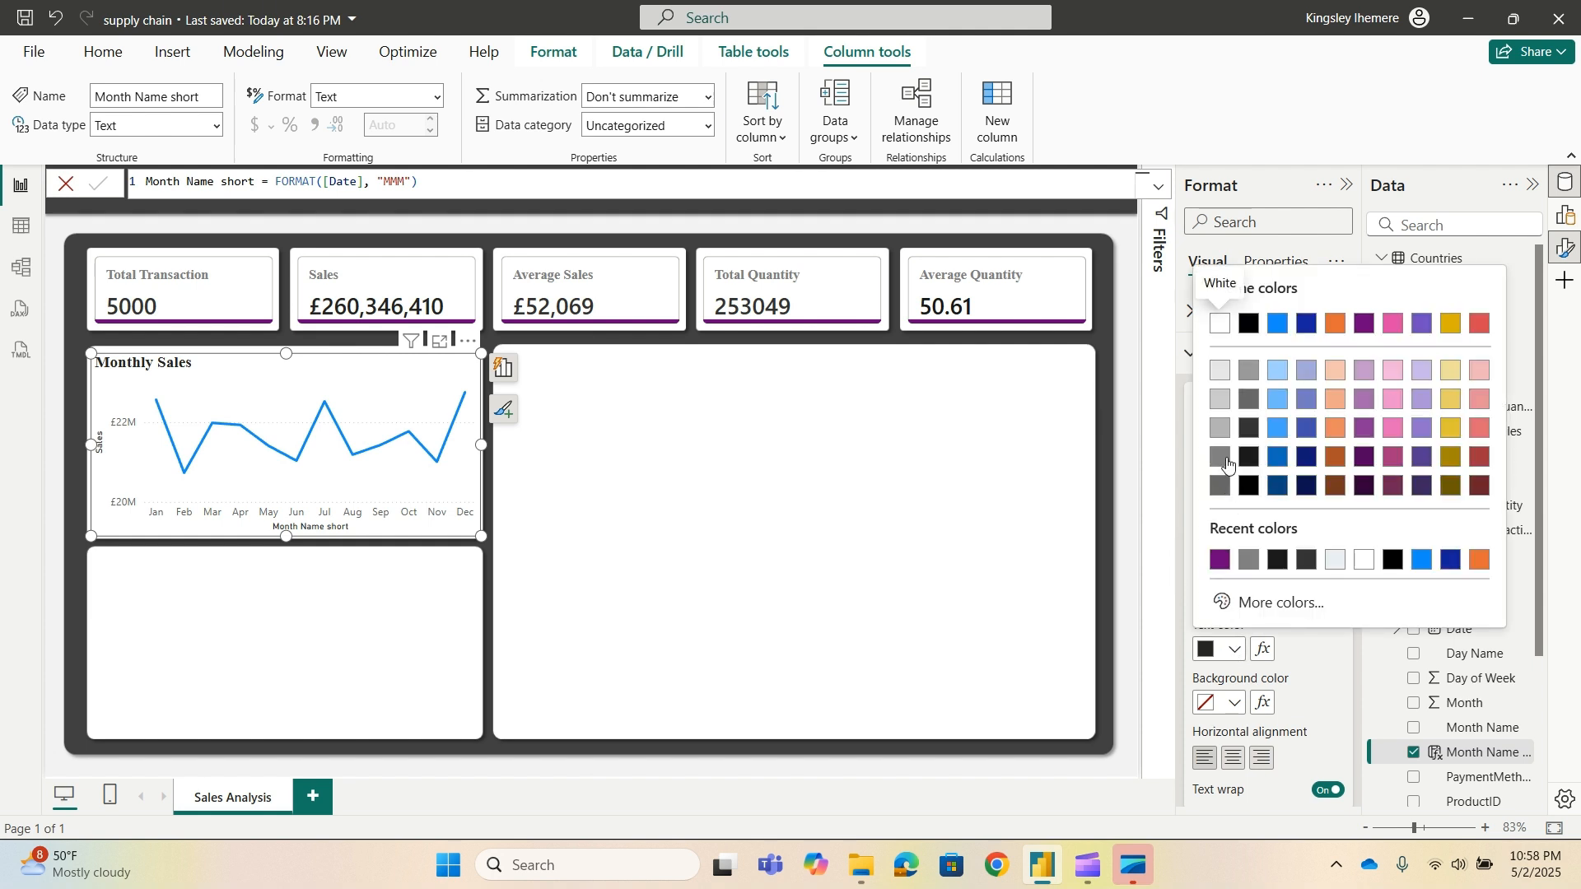
click(1222, 457)
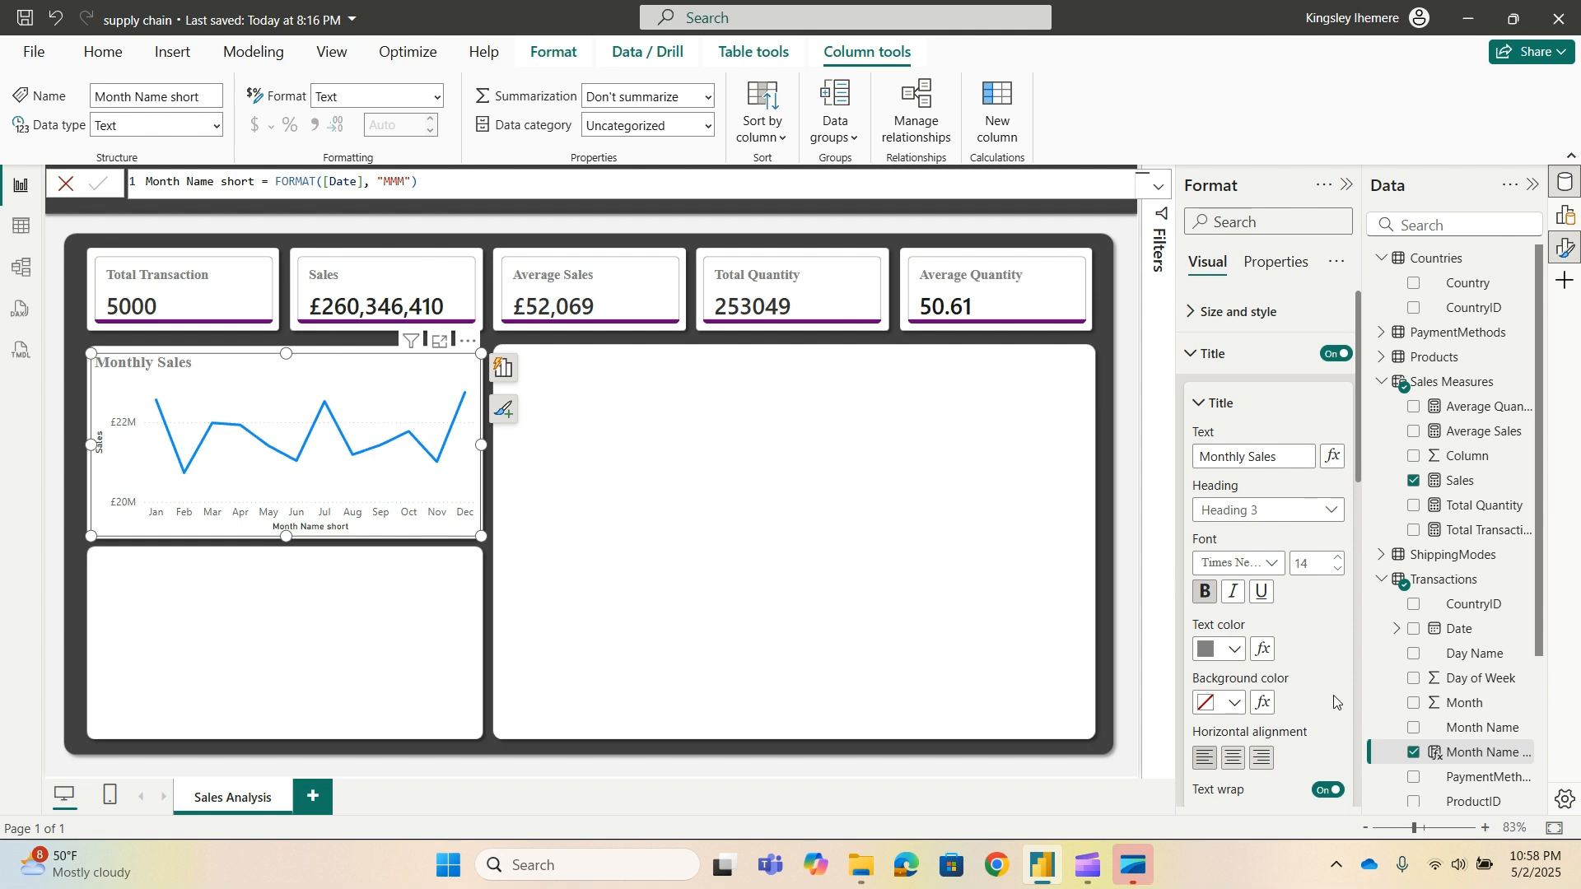
scroll(1288, 613, down, 3)
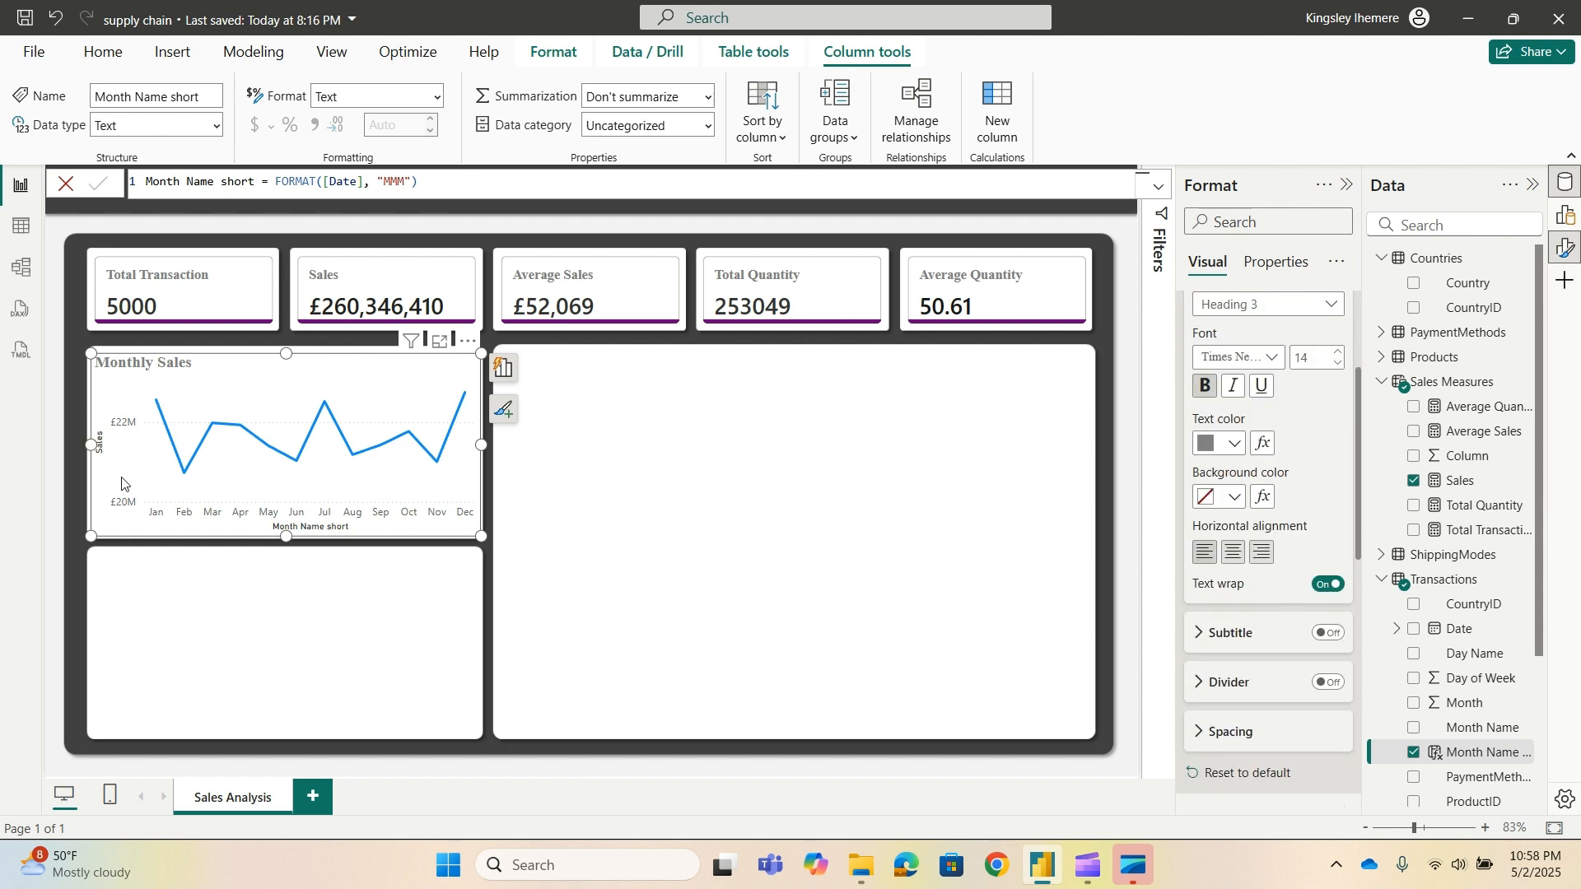
scroll(1347, 462, up, 3)
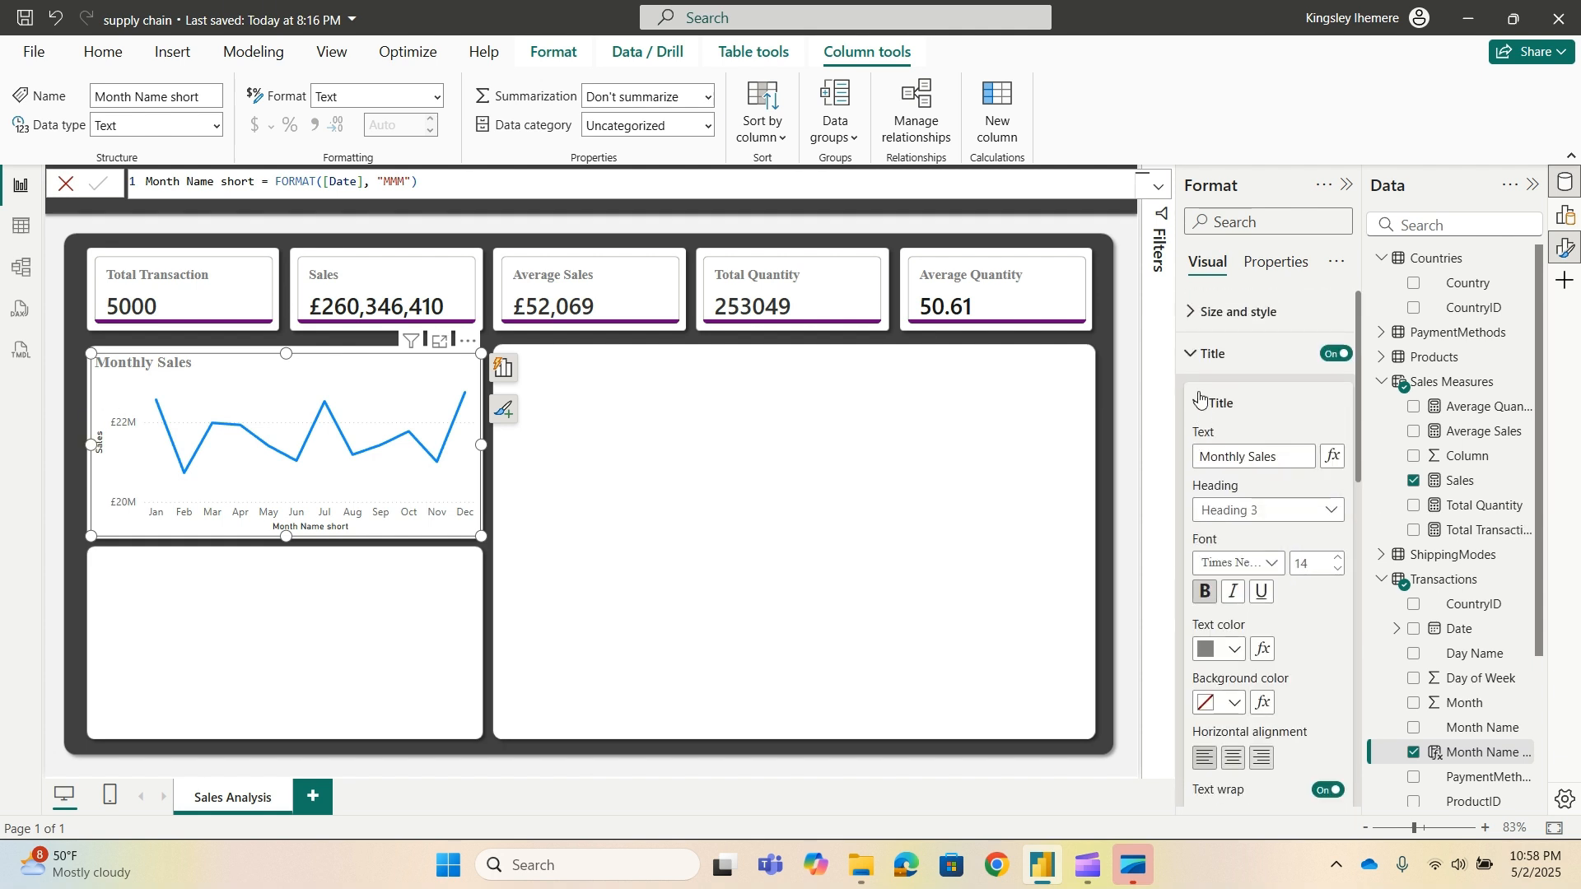
click(1212, 354)
Turn off the X-axis title on the Monthly Sales line chart.
click(1216, 394)
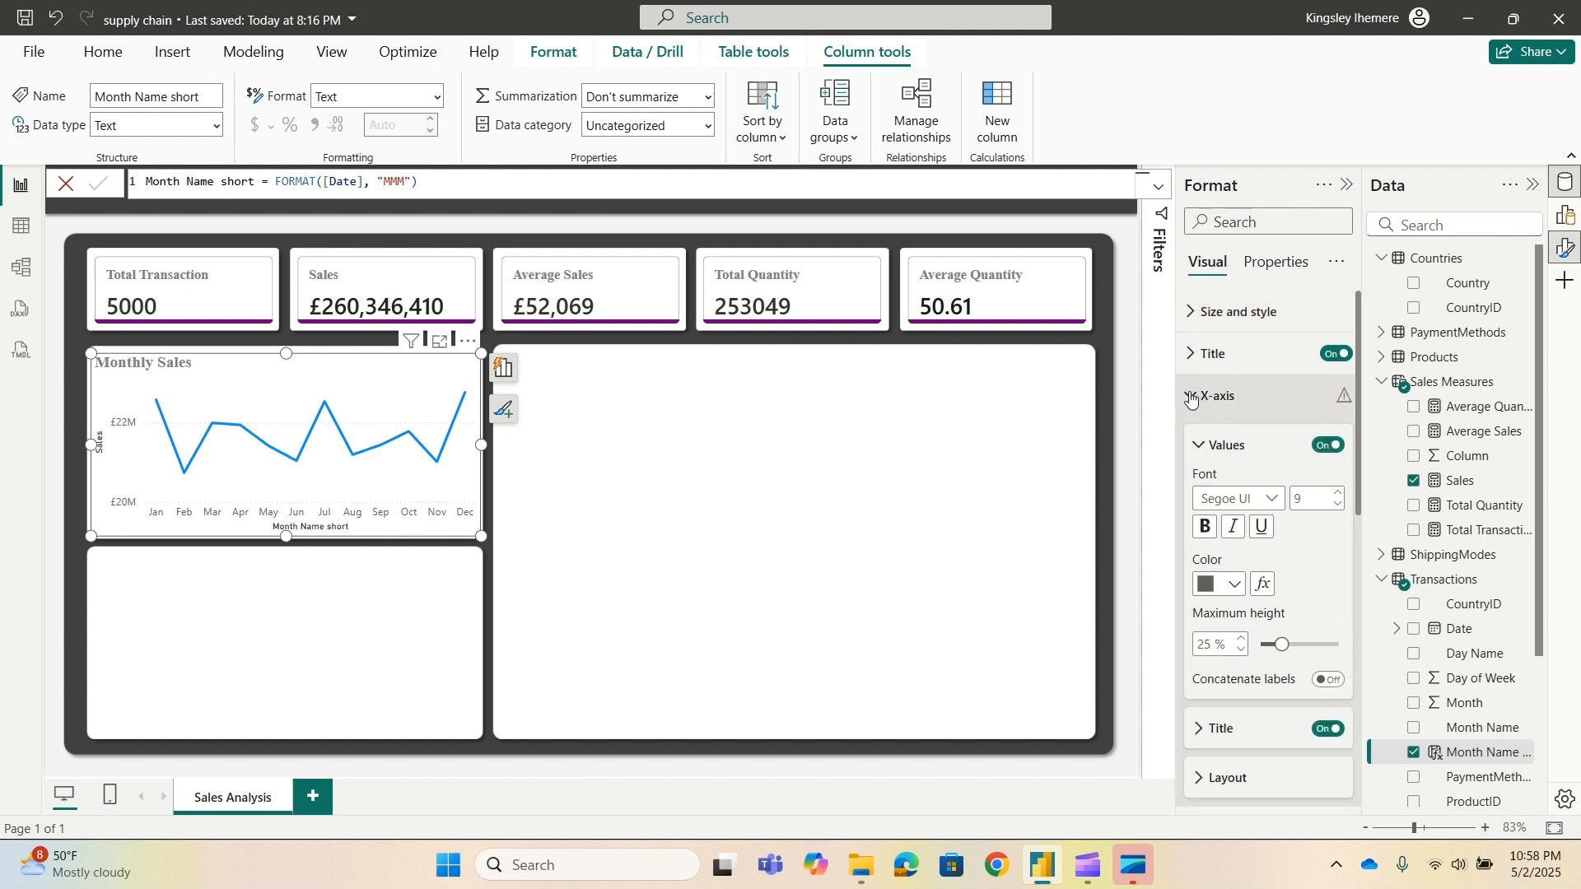
scroll(1283, 675, down, 2)
click(1328, 626)
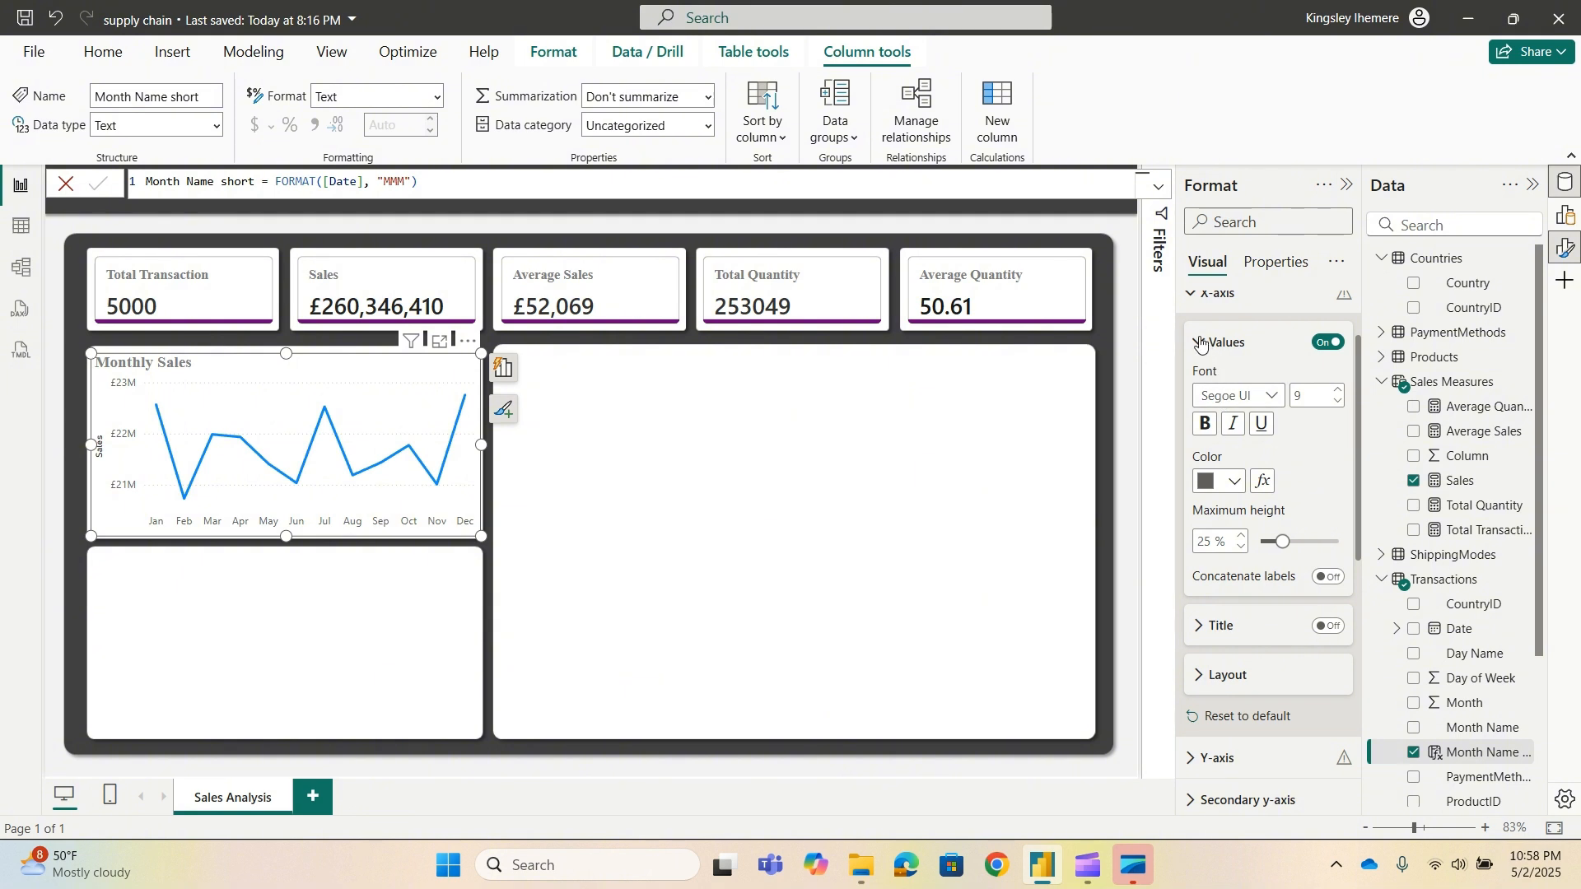
scroll(1341, 501, up, 2)
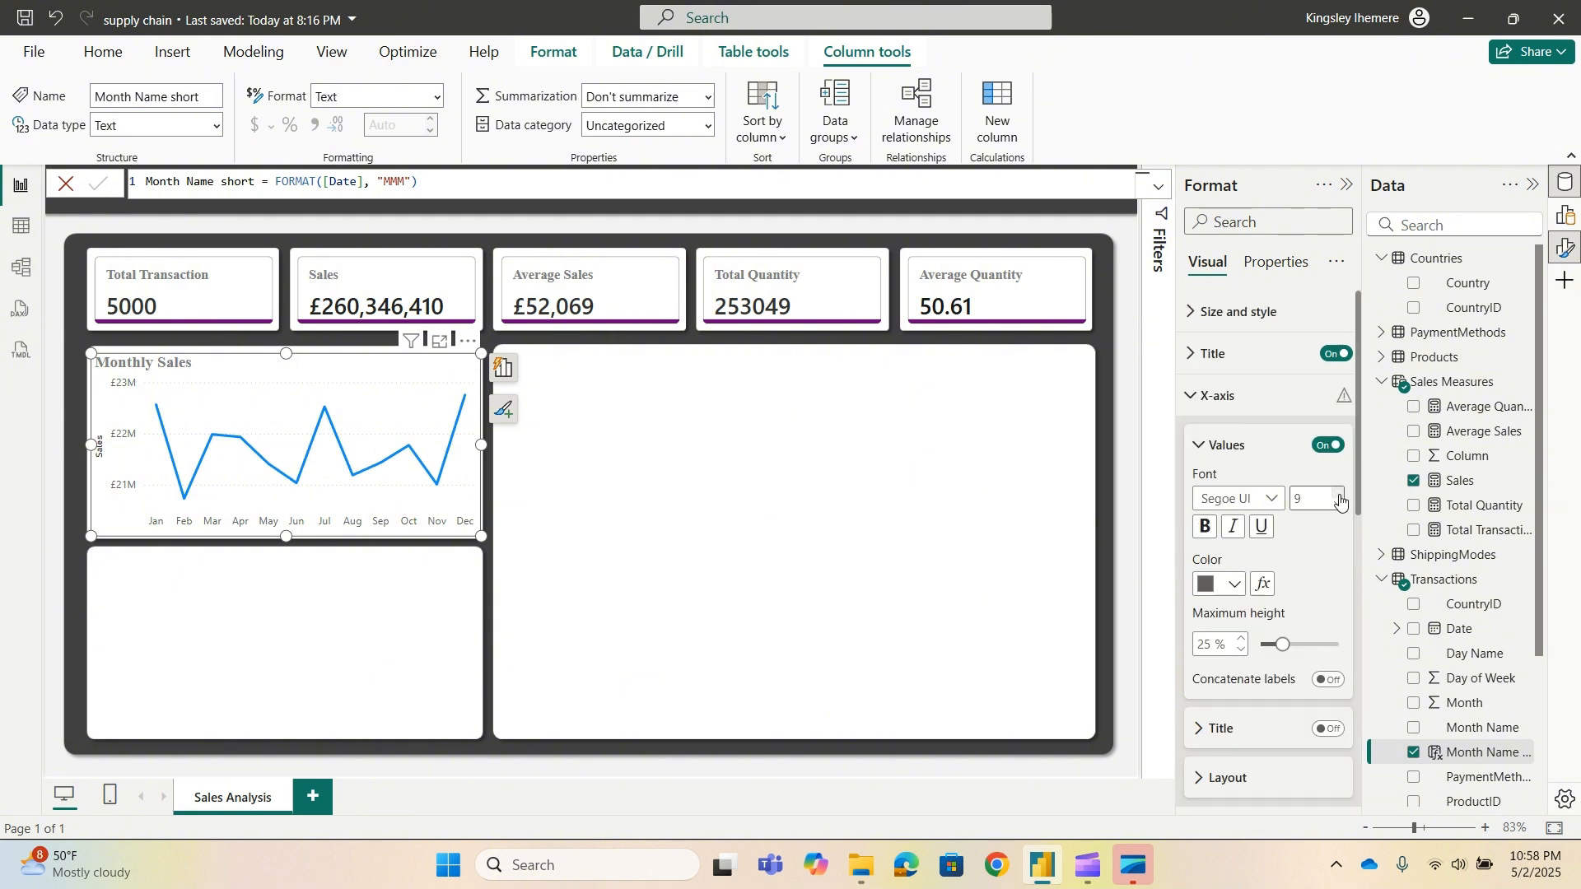
click(1199, 445)
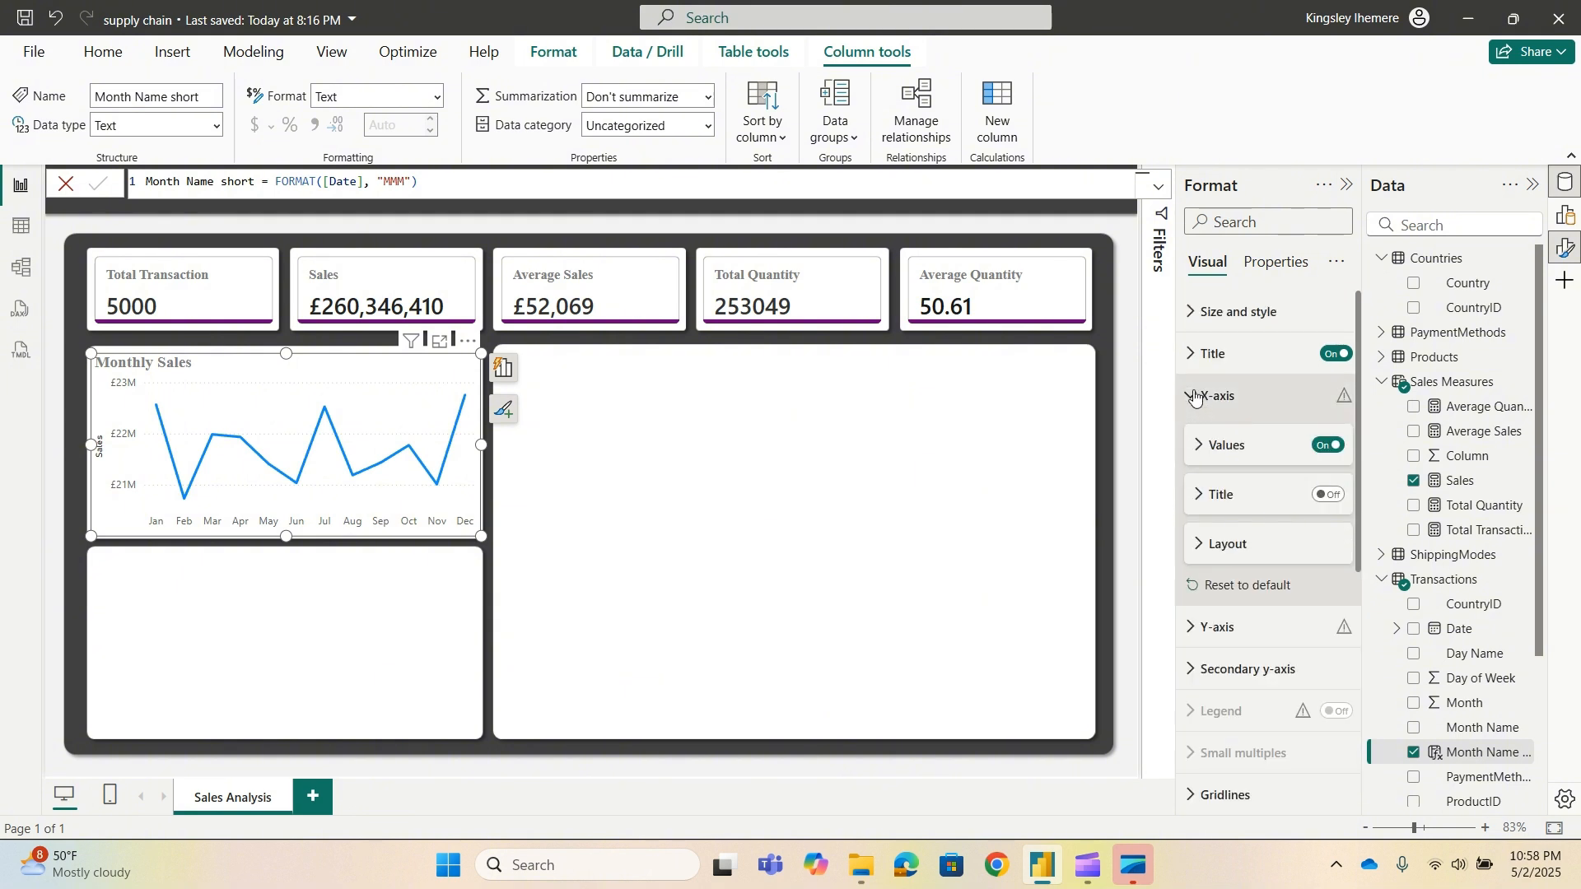
click(1196, 396)
Turn off the Y-axis title on the Monthly Sales line chart.
click(1210, 438)
scroll(1255, 545, down, 2)
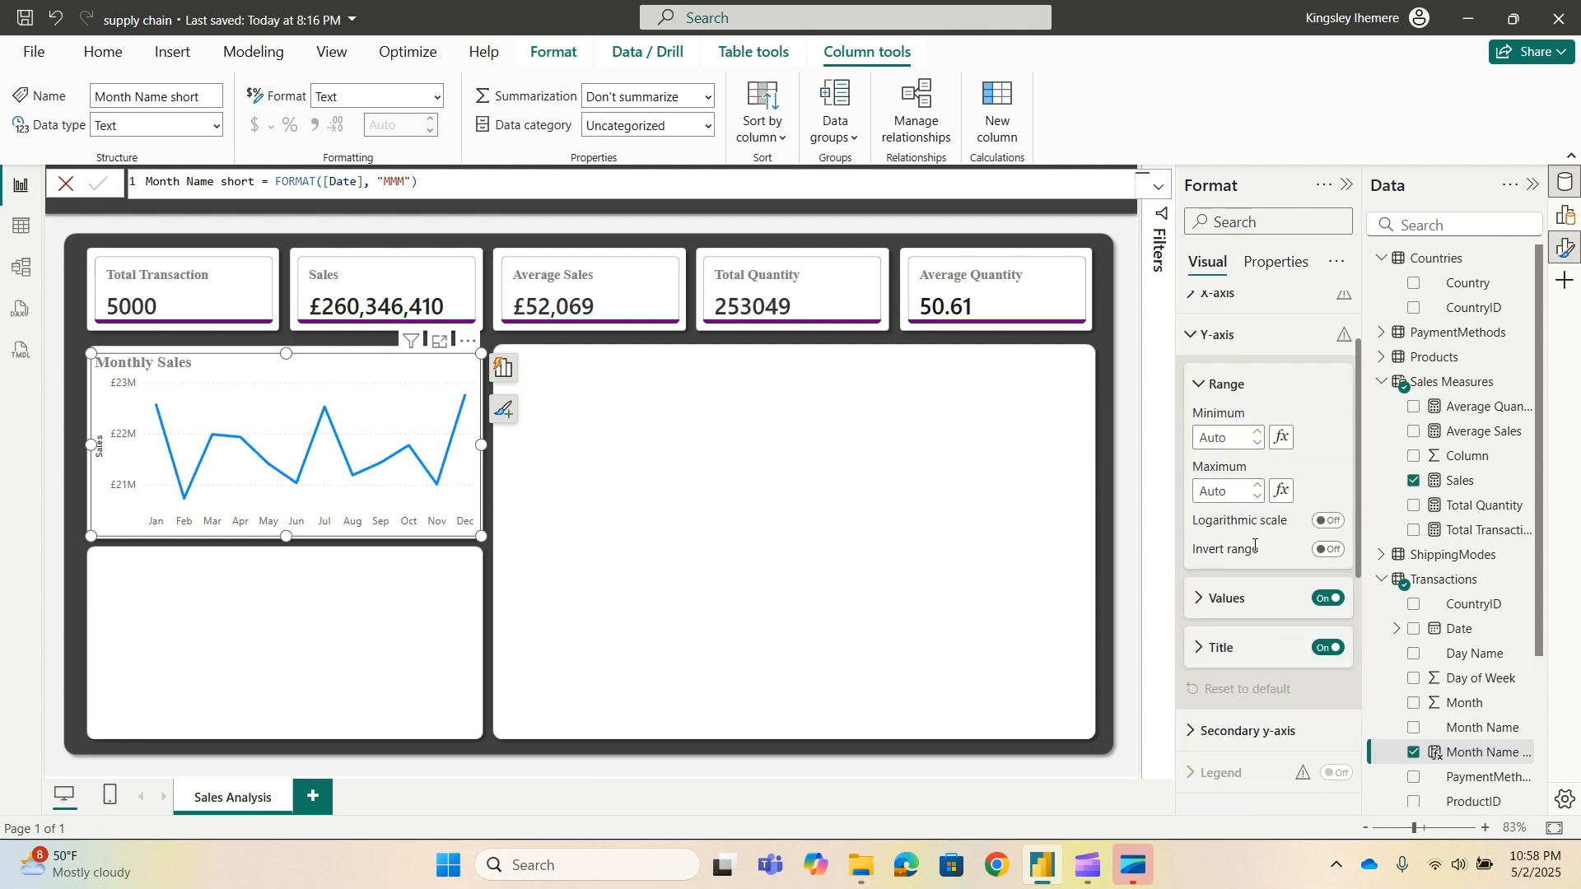
click(1327, 648)
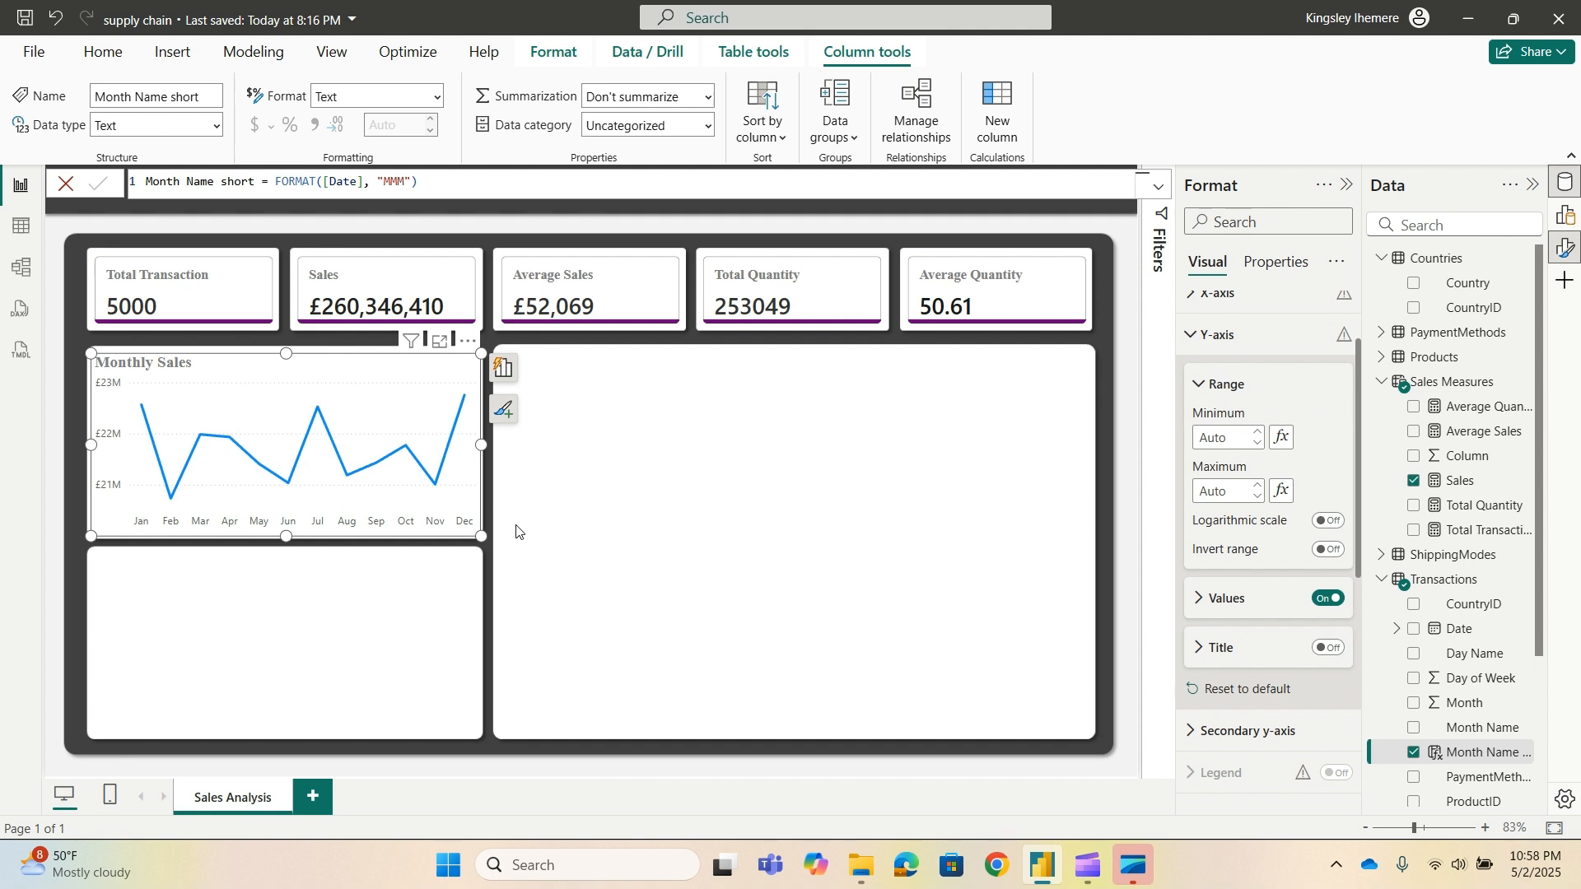
scroll(1281, 494, up, 2)
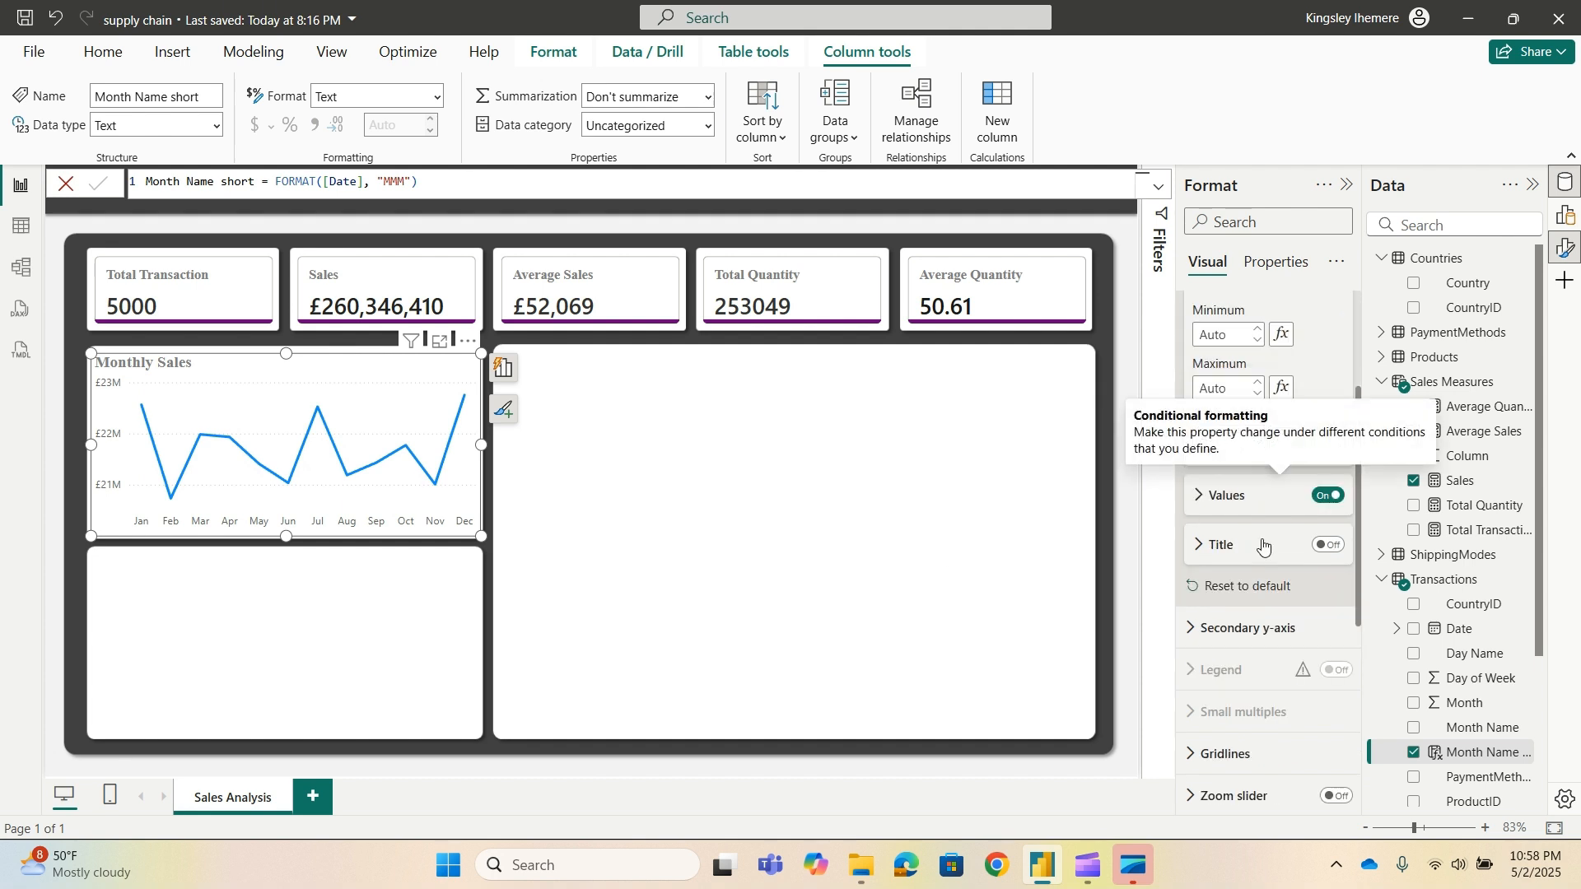
scroll(1230, 691, down, 3)
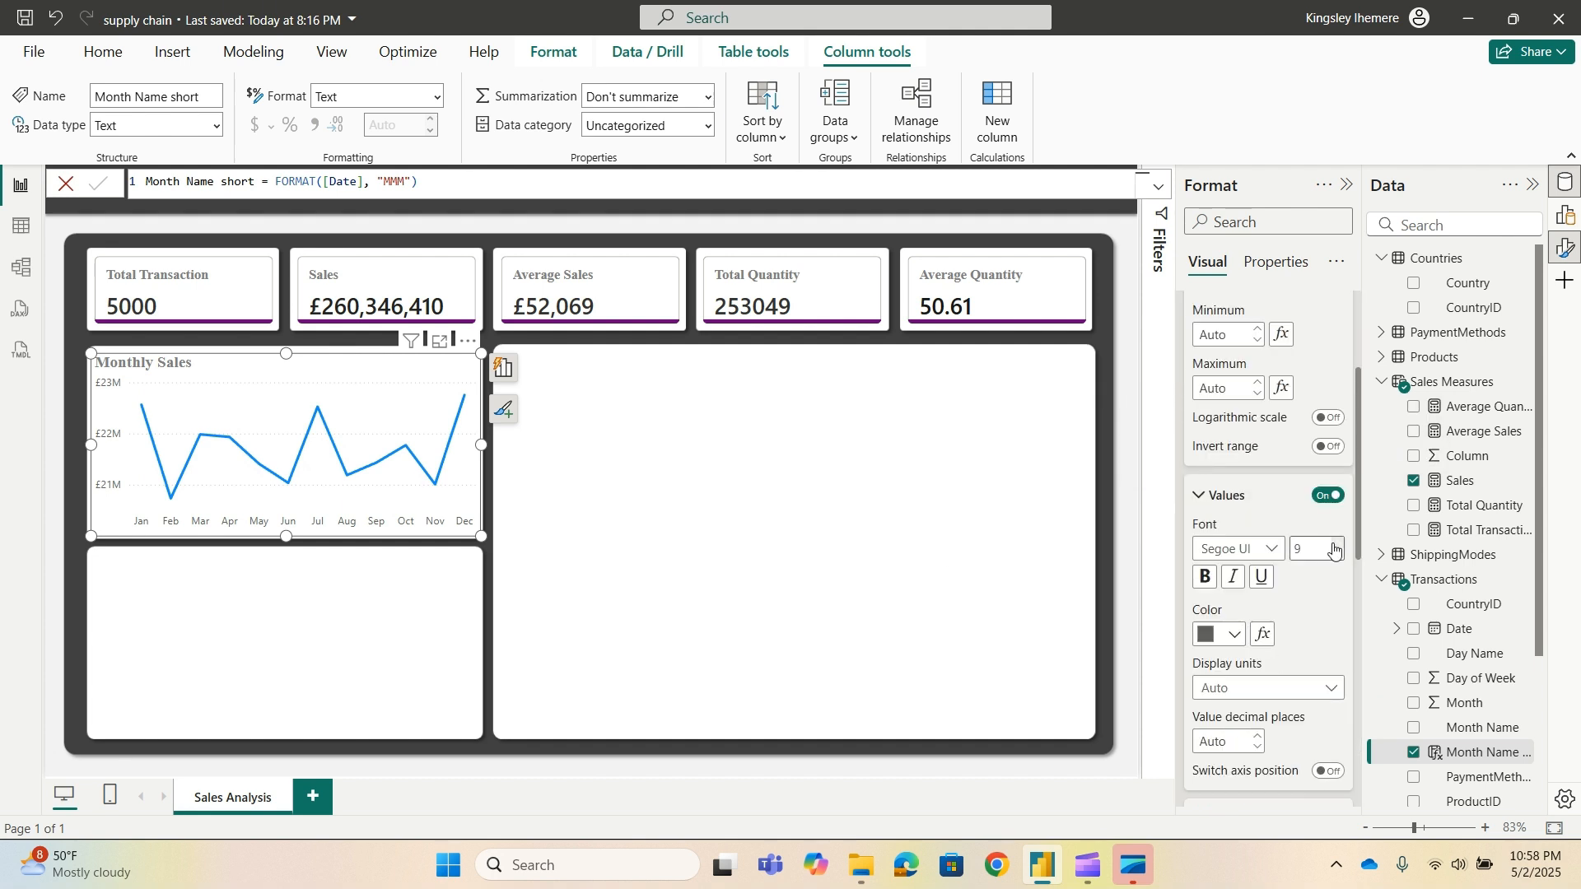
click(1338, 544)
click(1202, 496)
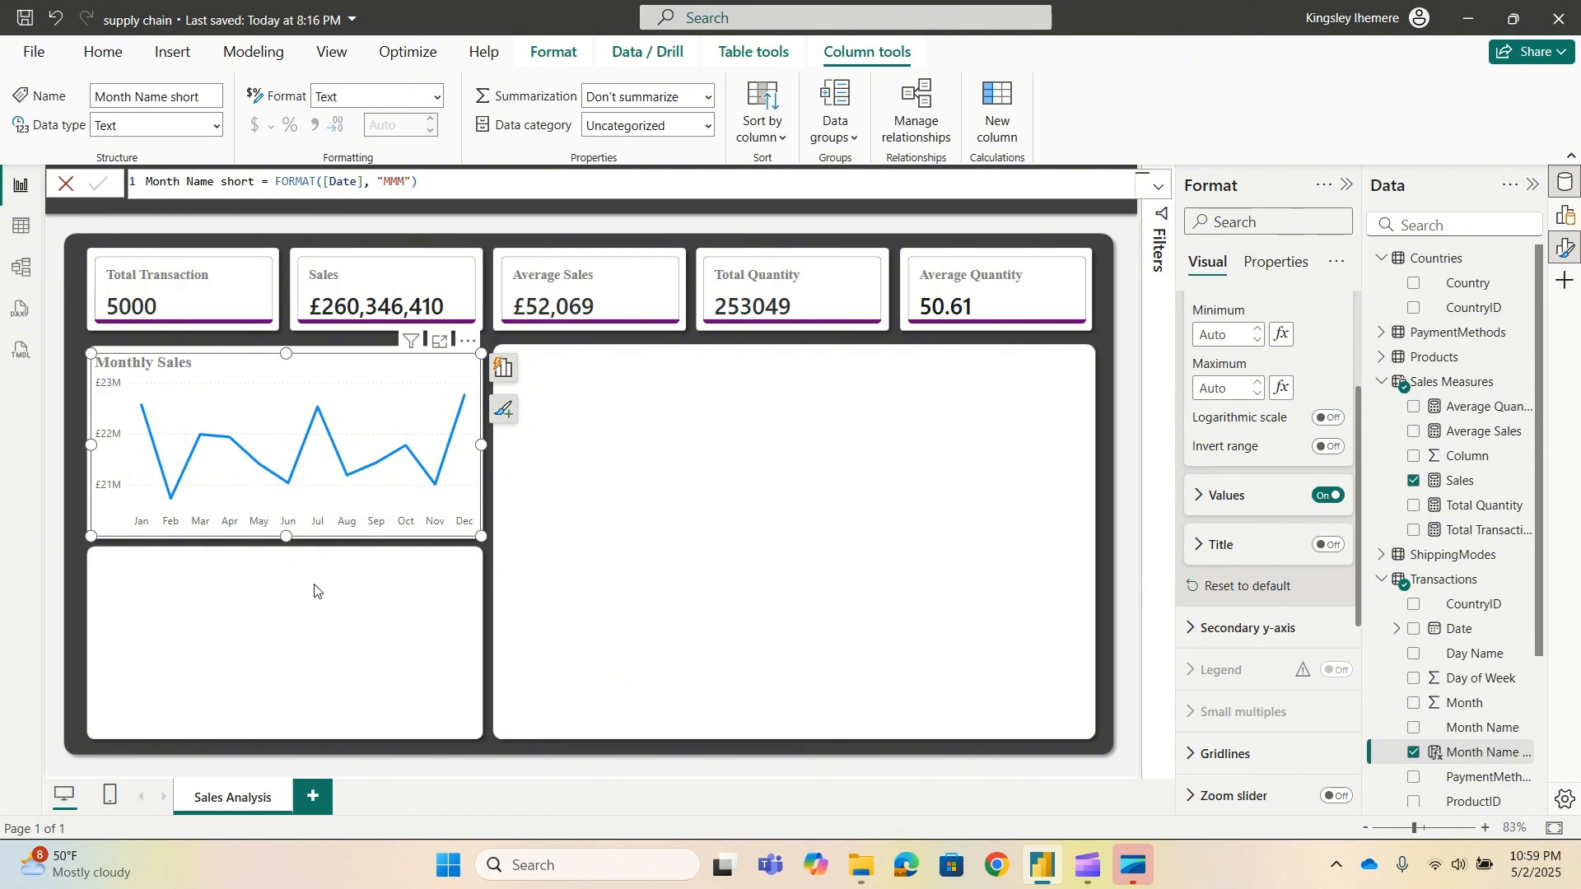
Turn off the horizontal gridlines on the Monthly Sales line chart.
scroll(1226, 696, down, 3)
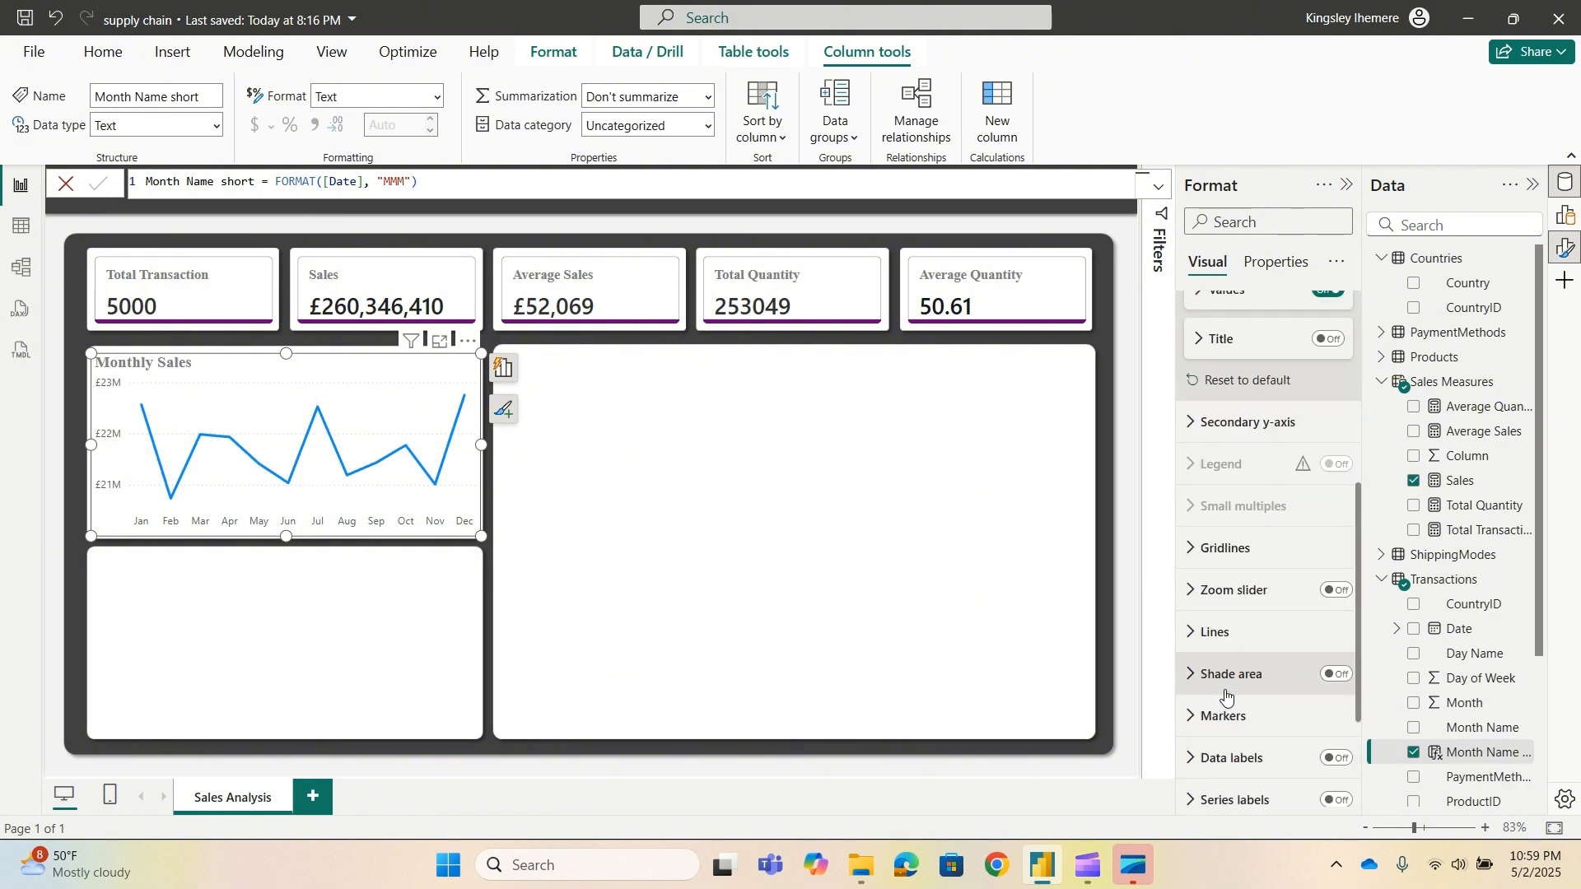
click(1201, 550)
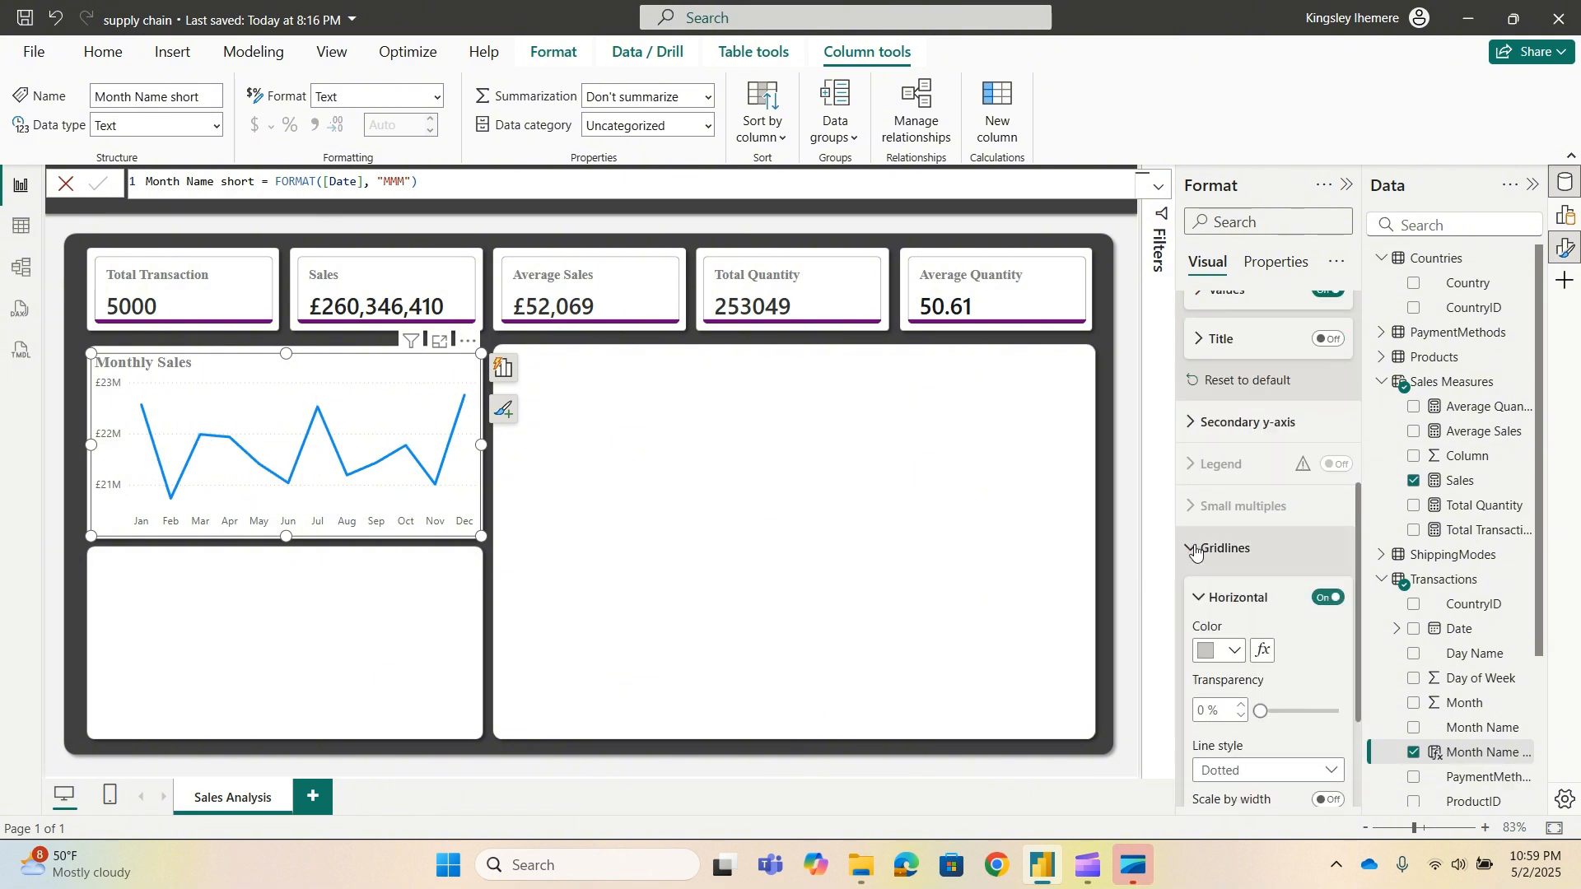
click(1326, 598)
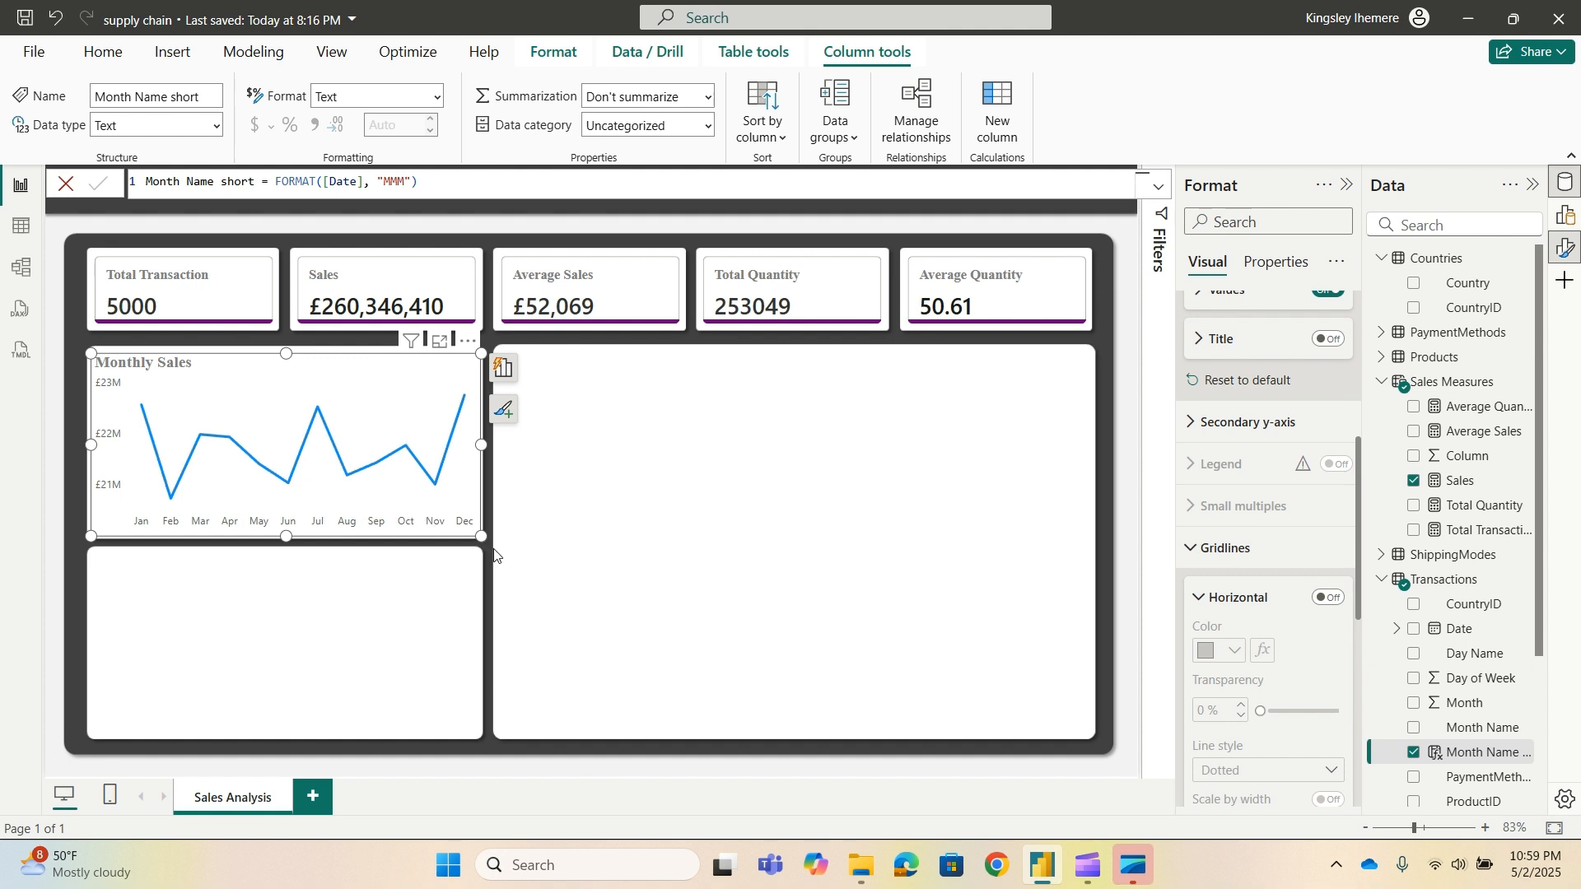
click(603, 506)
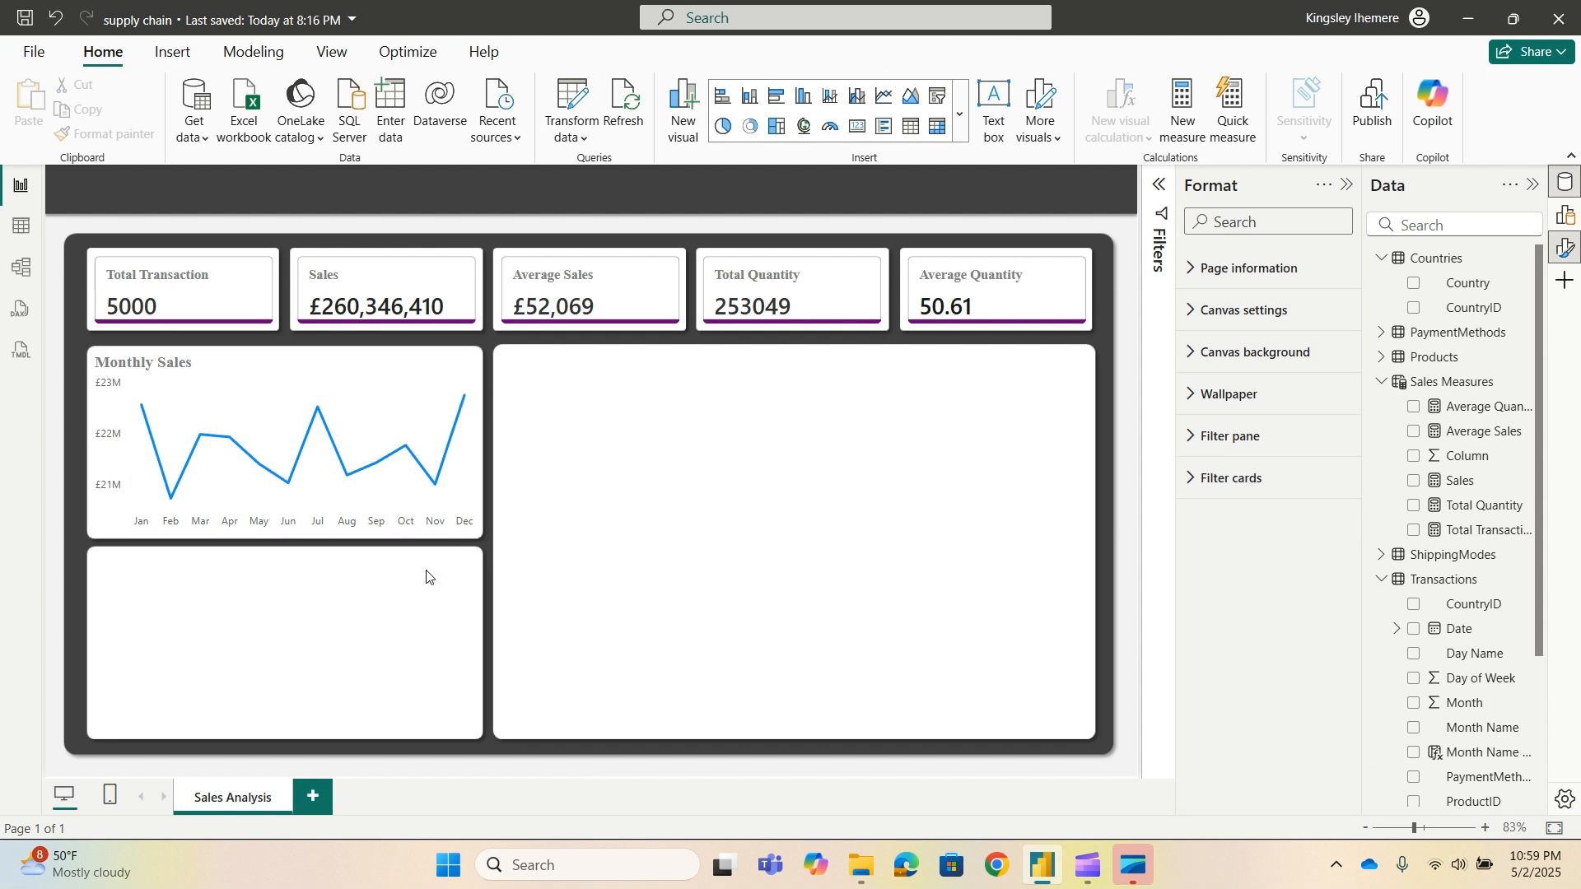
click(439, 410)
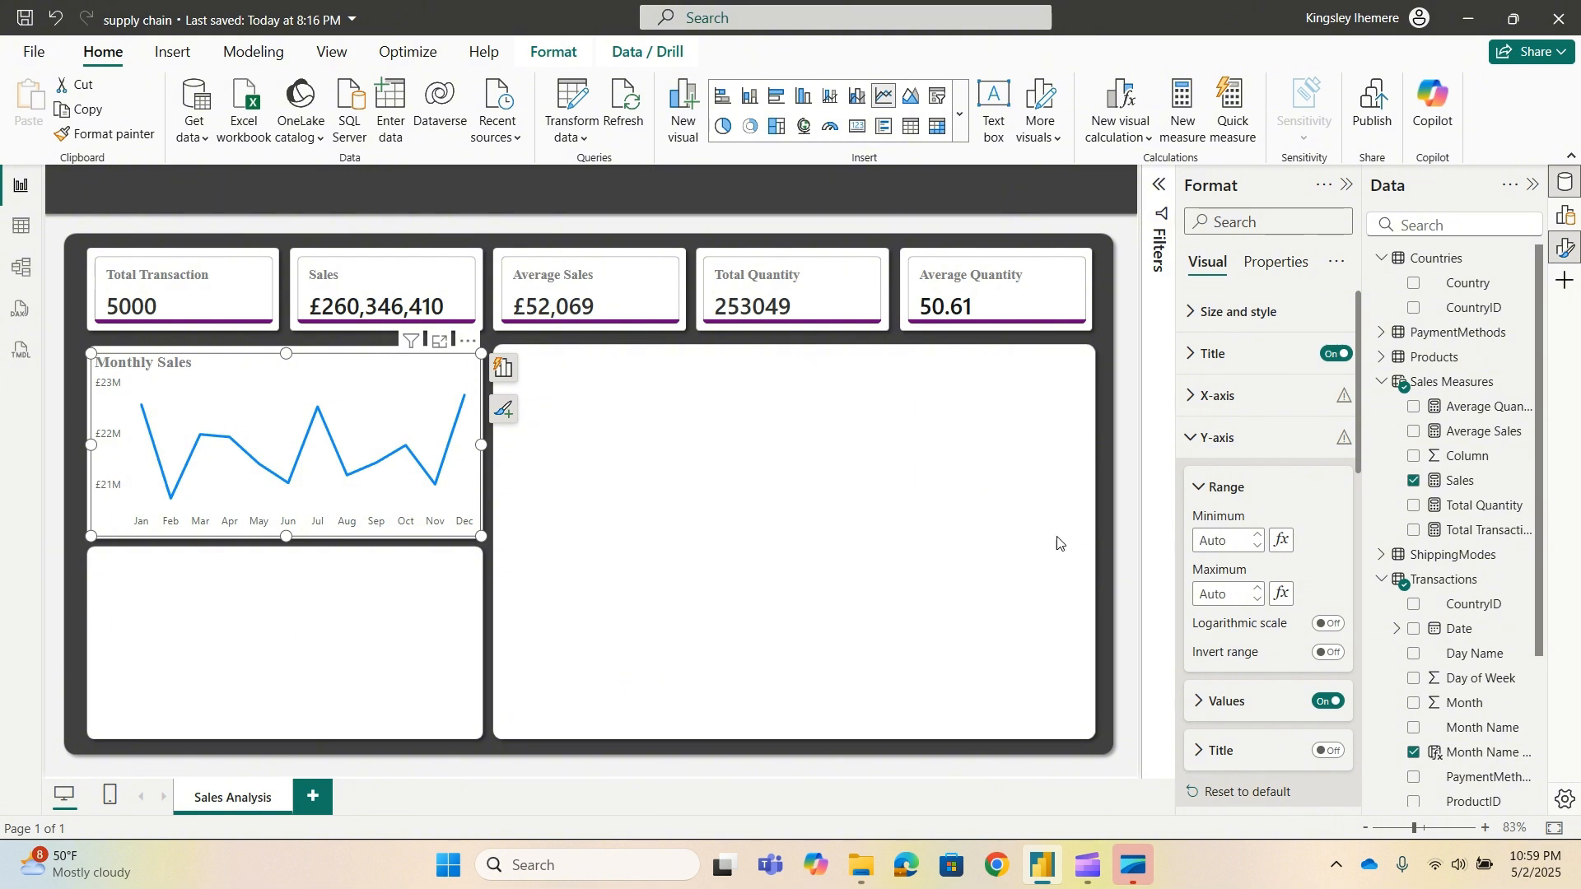
click(1227, 439)
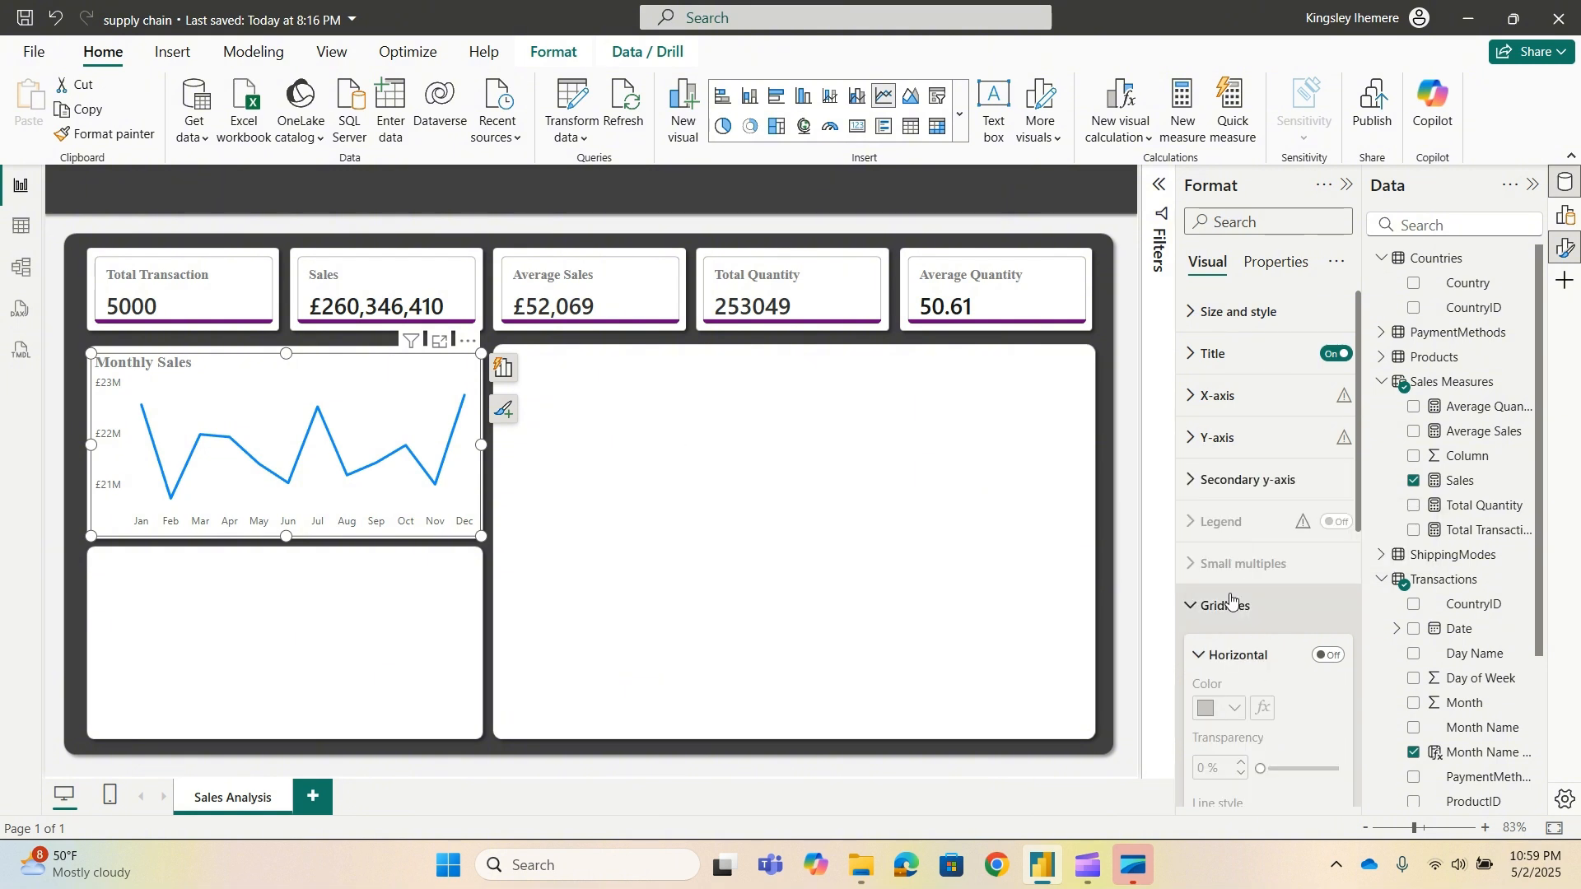
click(1212, 605)
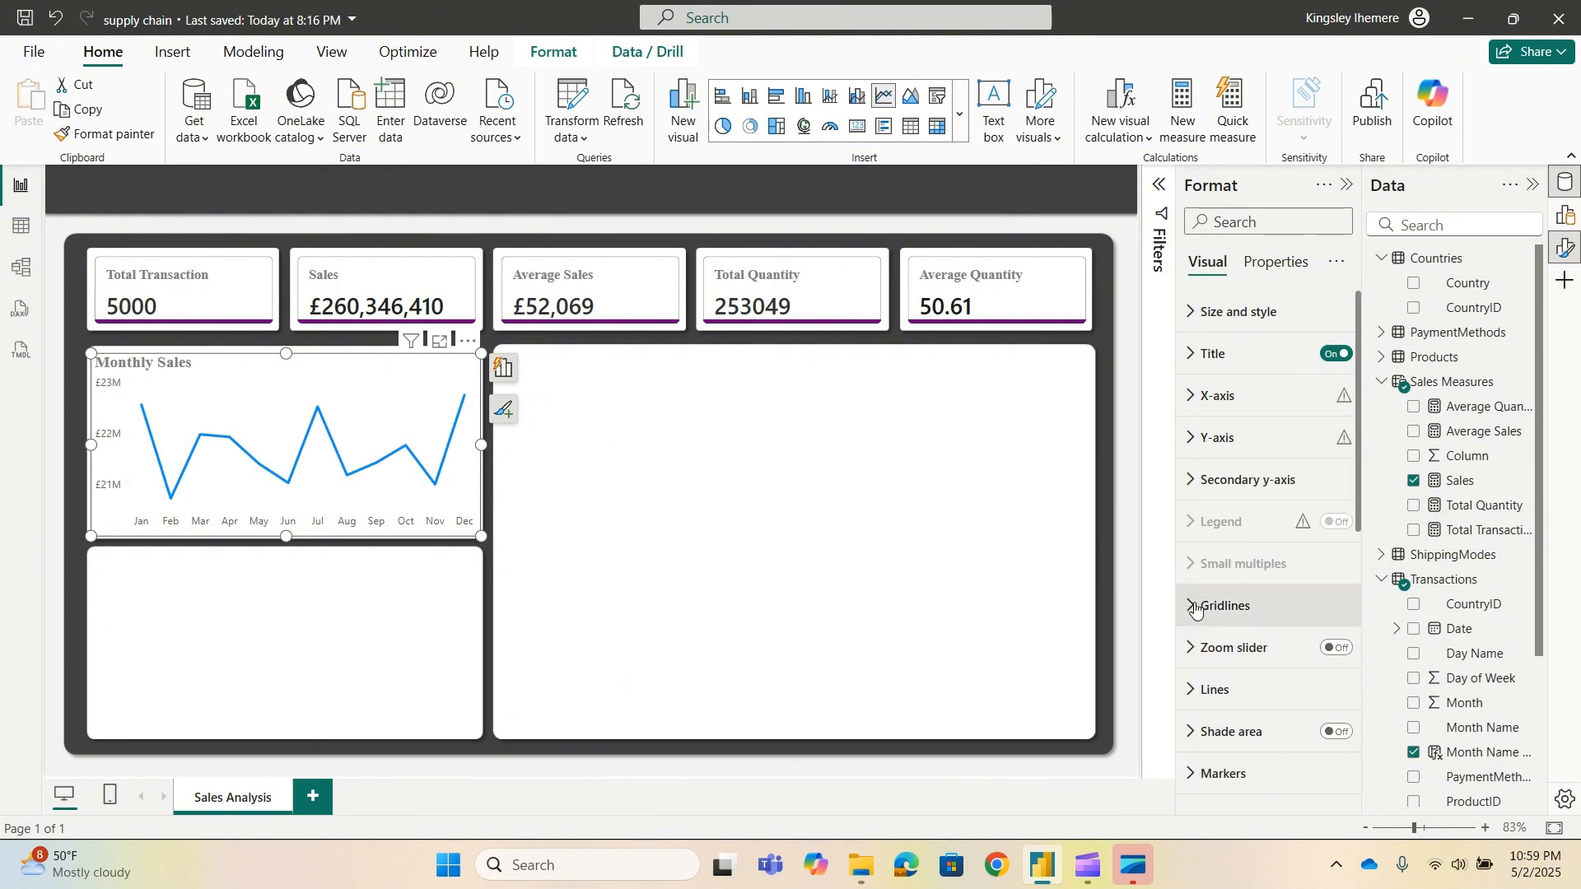
Change the Monthly Sales line colour to the recently used purple and slightly resize the chart within its card.
click(1216, 690)
scroll(1237, 606, down, 3)
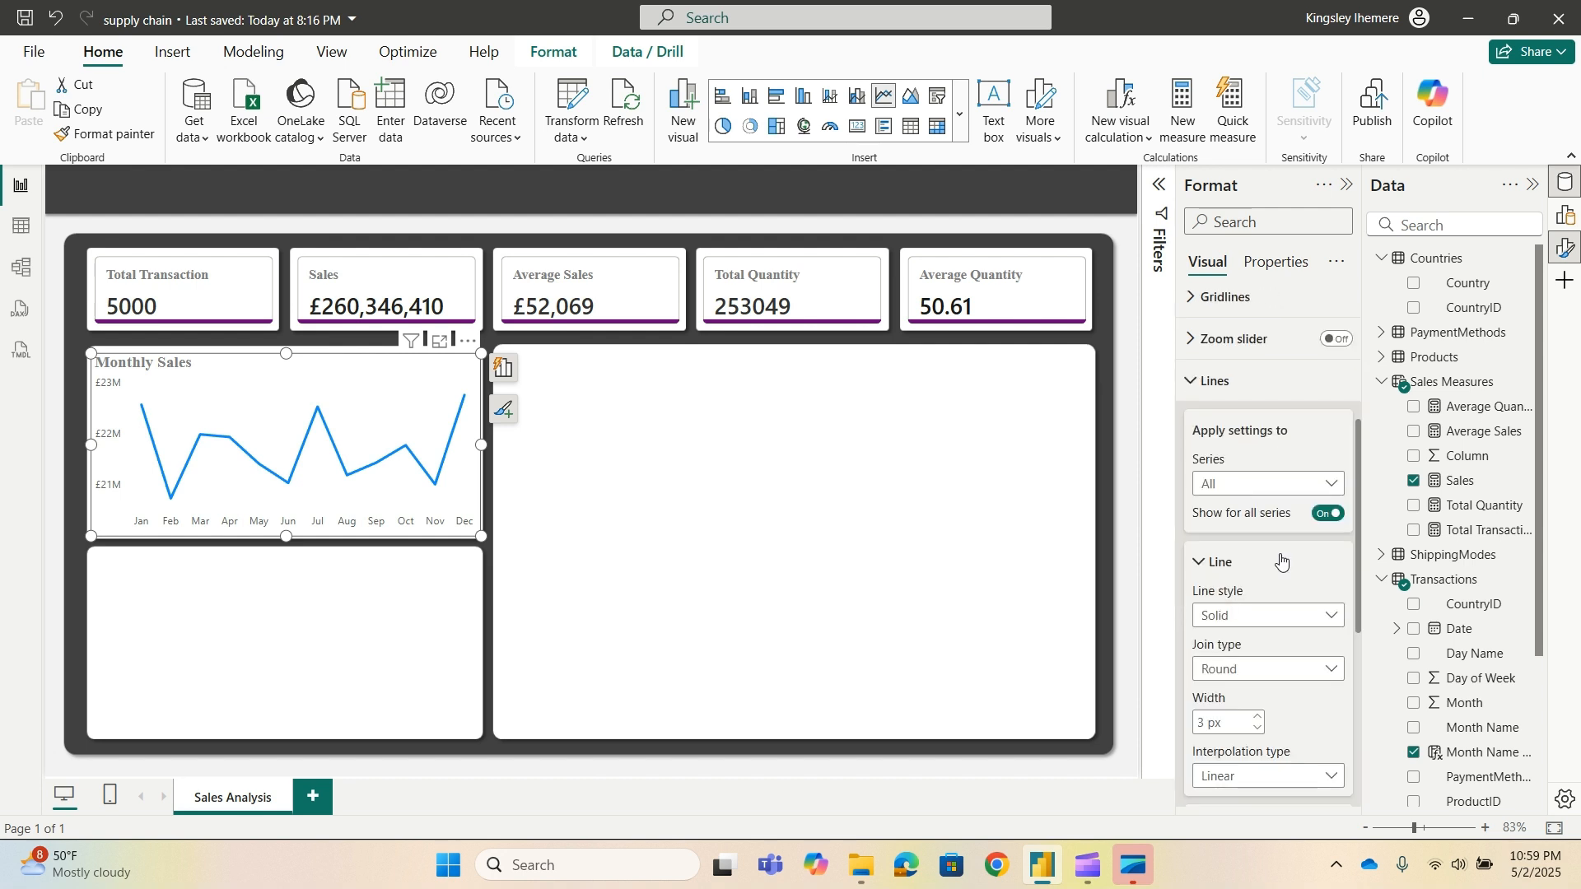
click(1331, 486)
click(1261, 510)
scroll(1281, 532, down, 2)
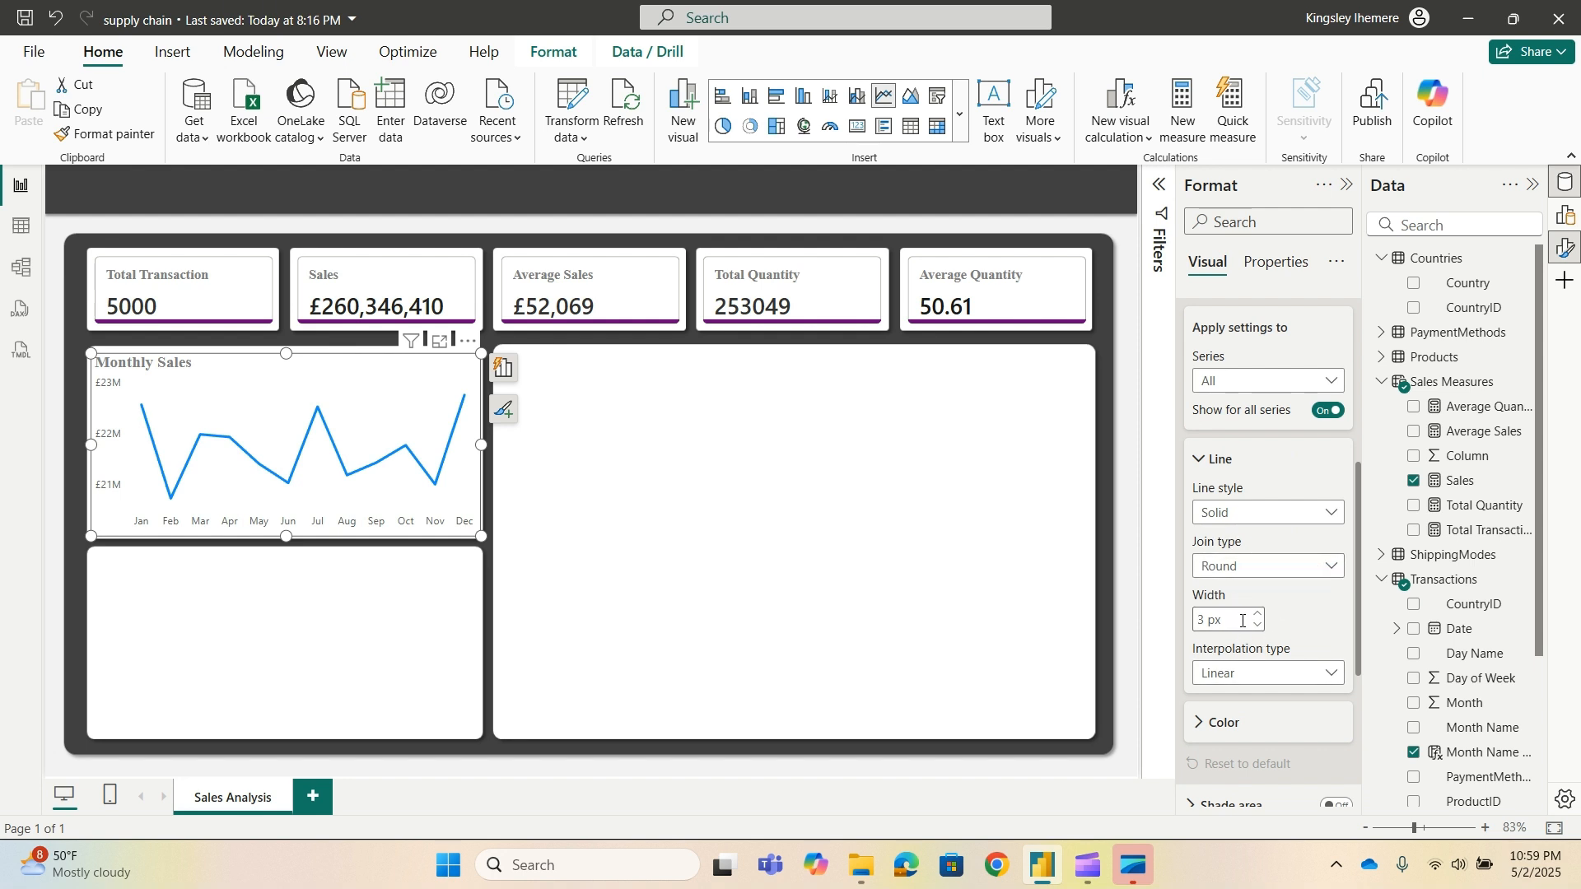
scroll(1288, 671, down, 2)
click(1206, 622)
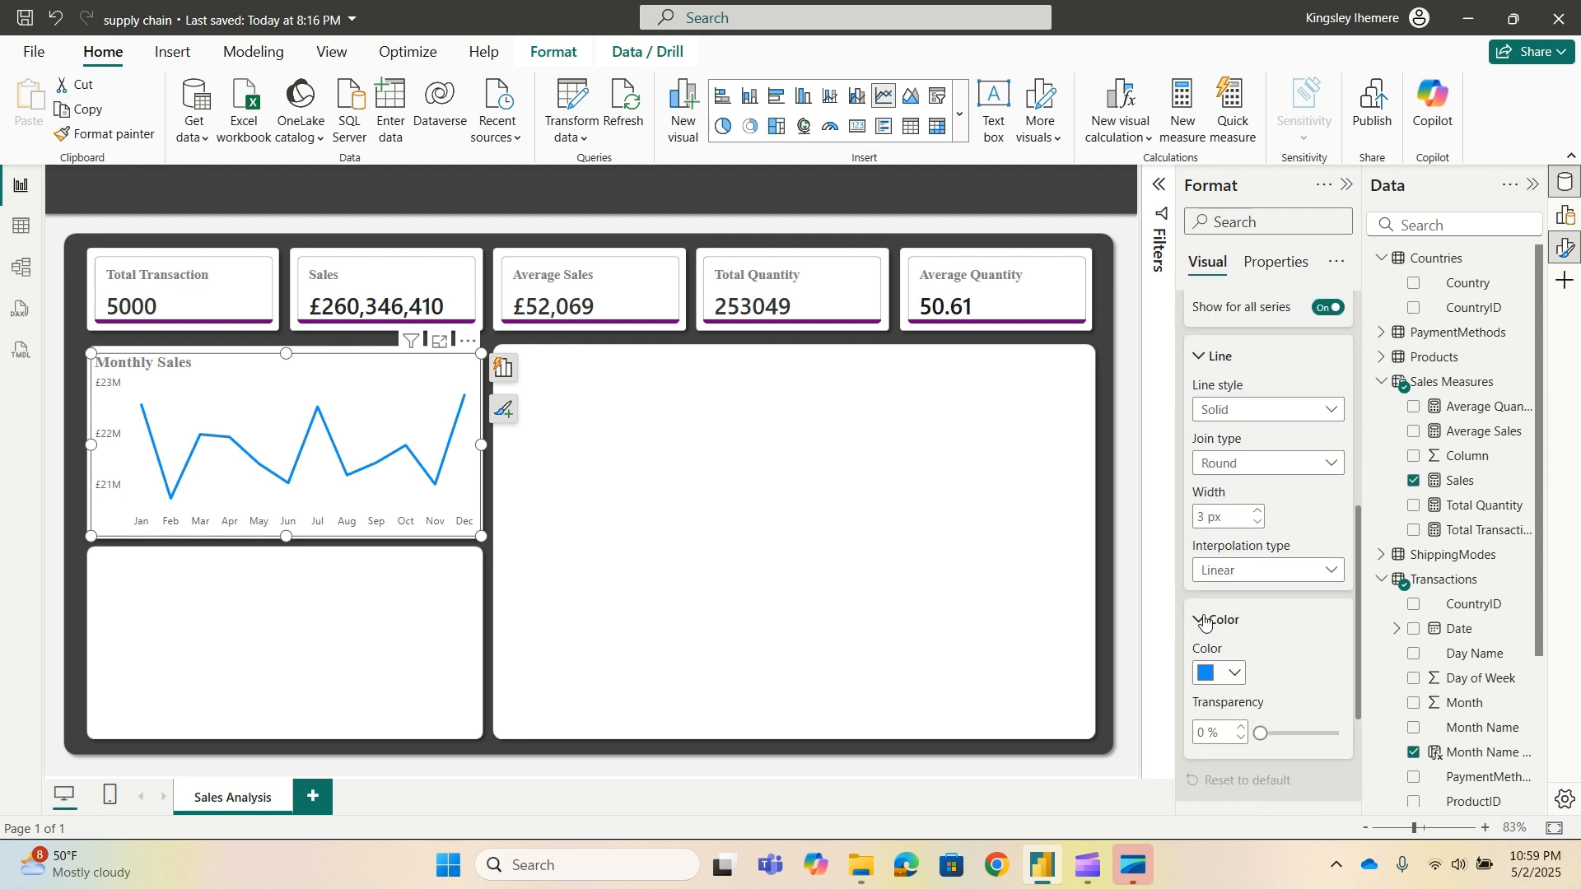
scroll(1205, 623, down, 4)
click(1236, 468)
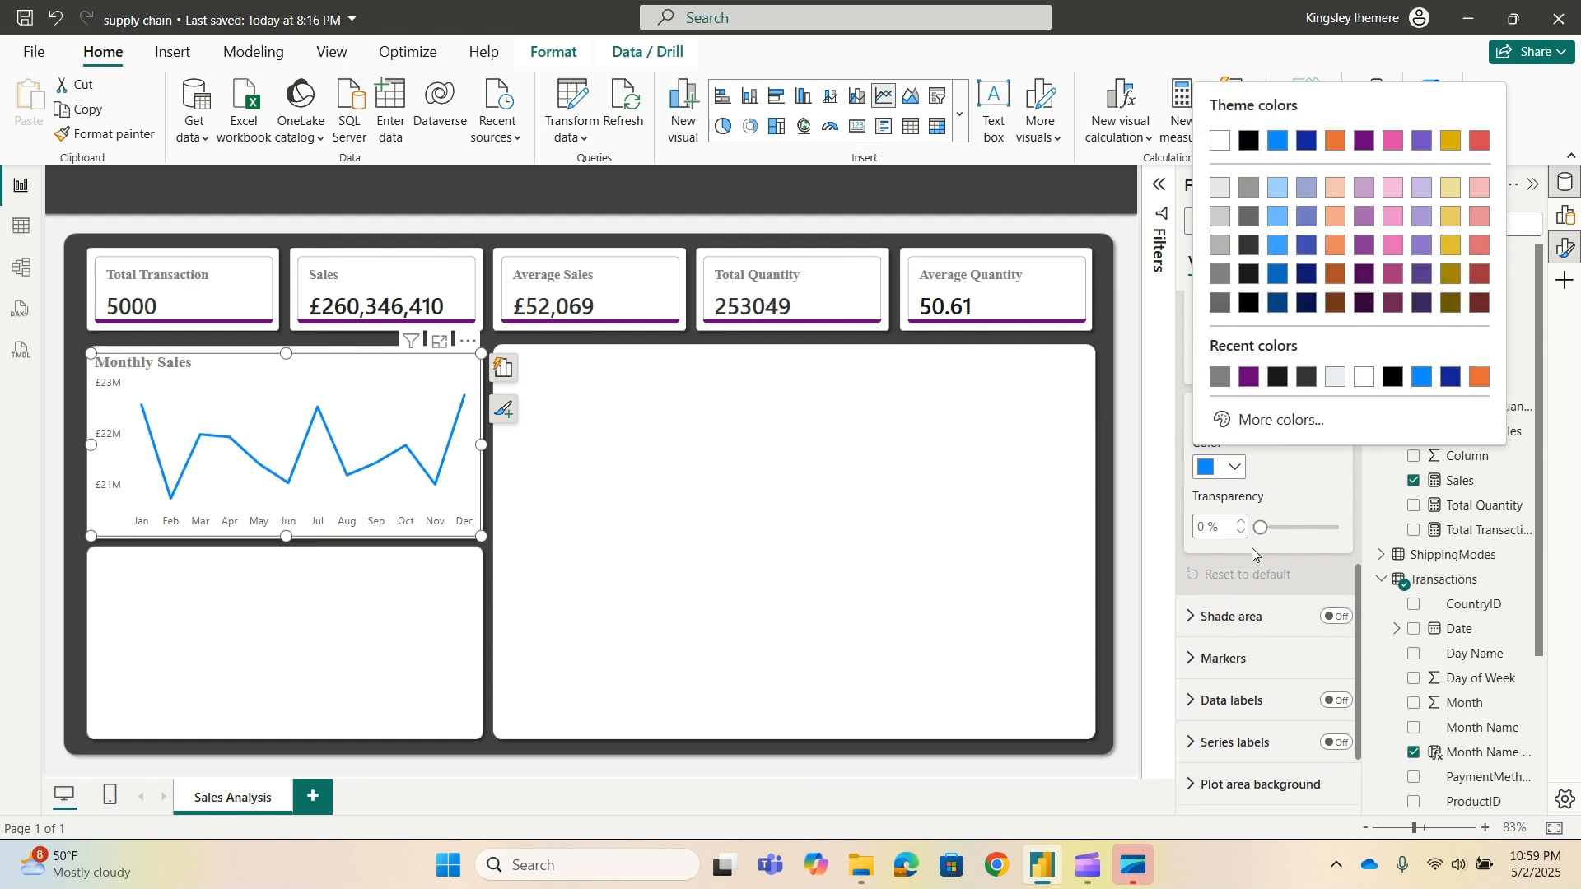
click(1248, 378)
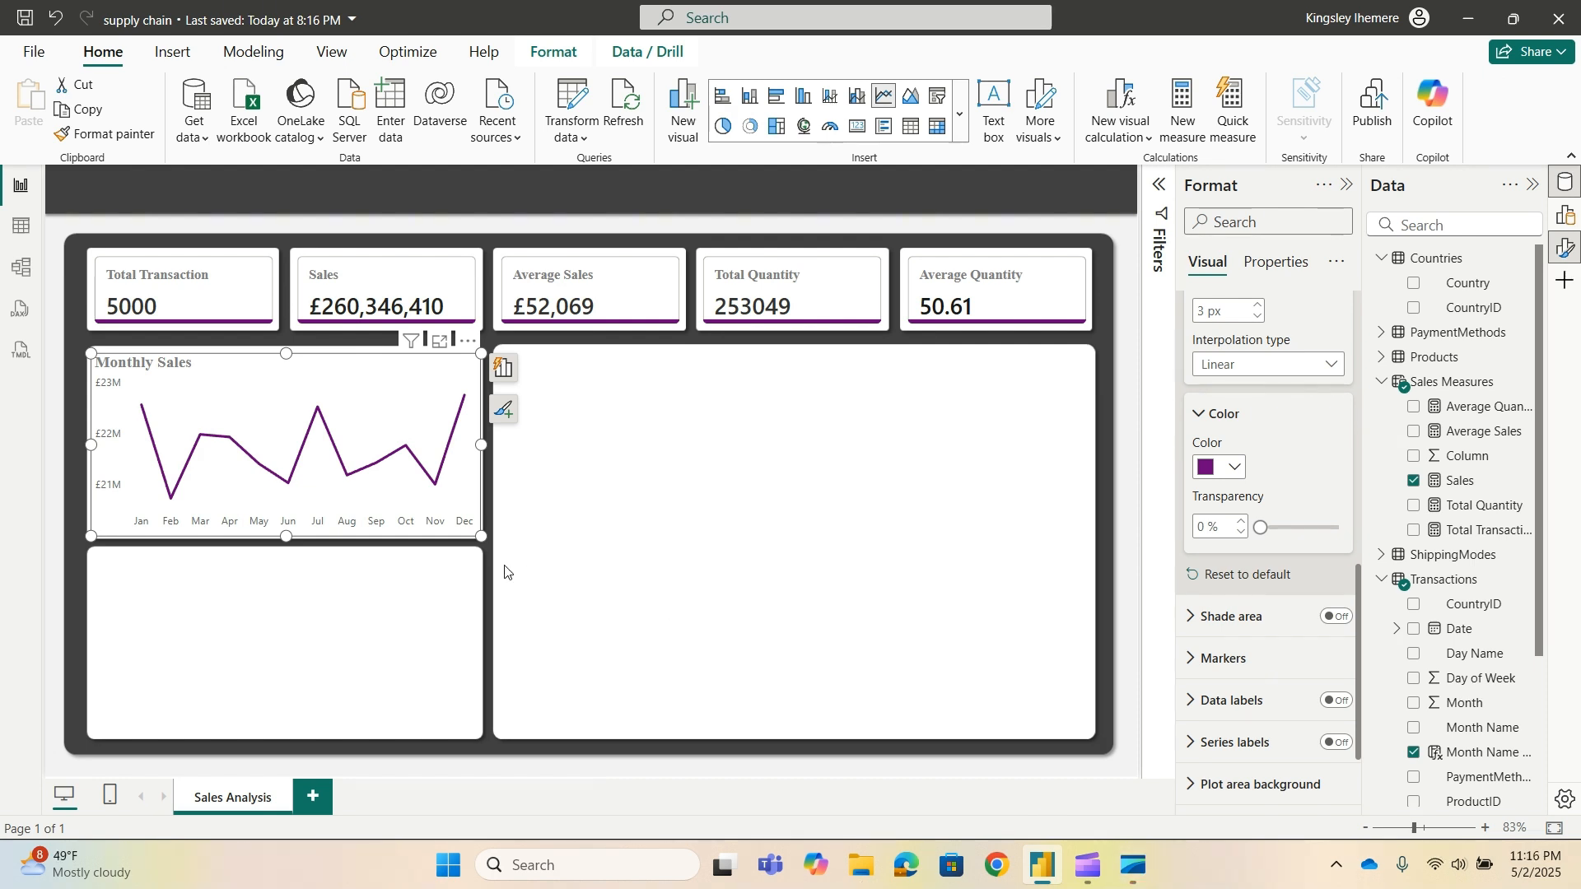
drag(475, 538, 473, 540)
click(438, 605)
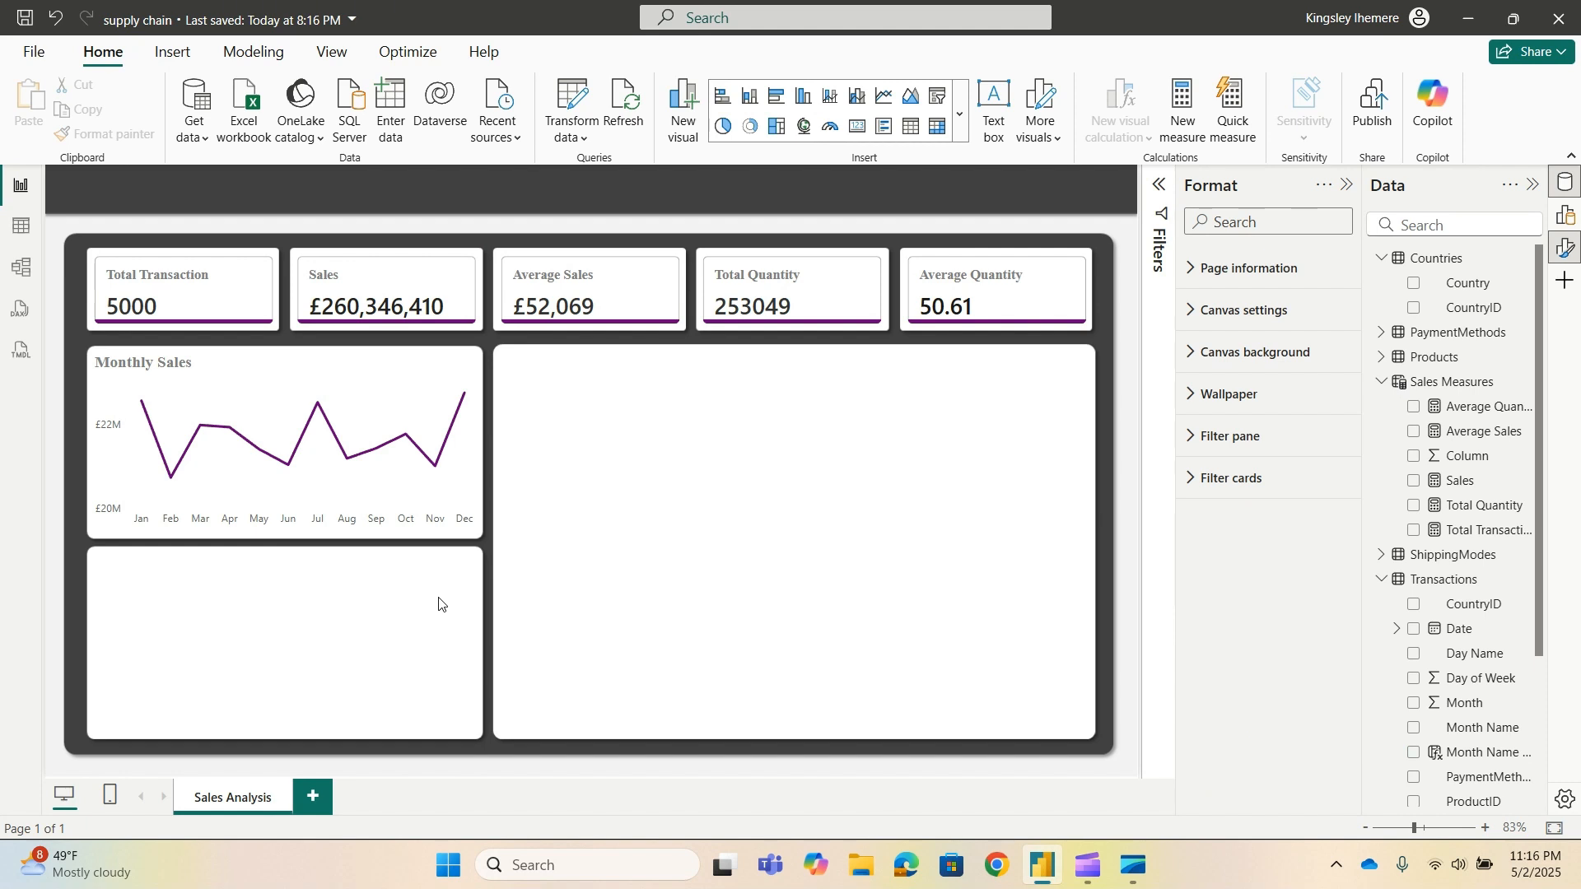
Add a stacked column chart in the empty card below Monthly Sales, showing Total Transaction by ProductName.
click(749, 104)
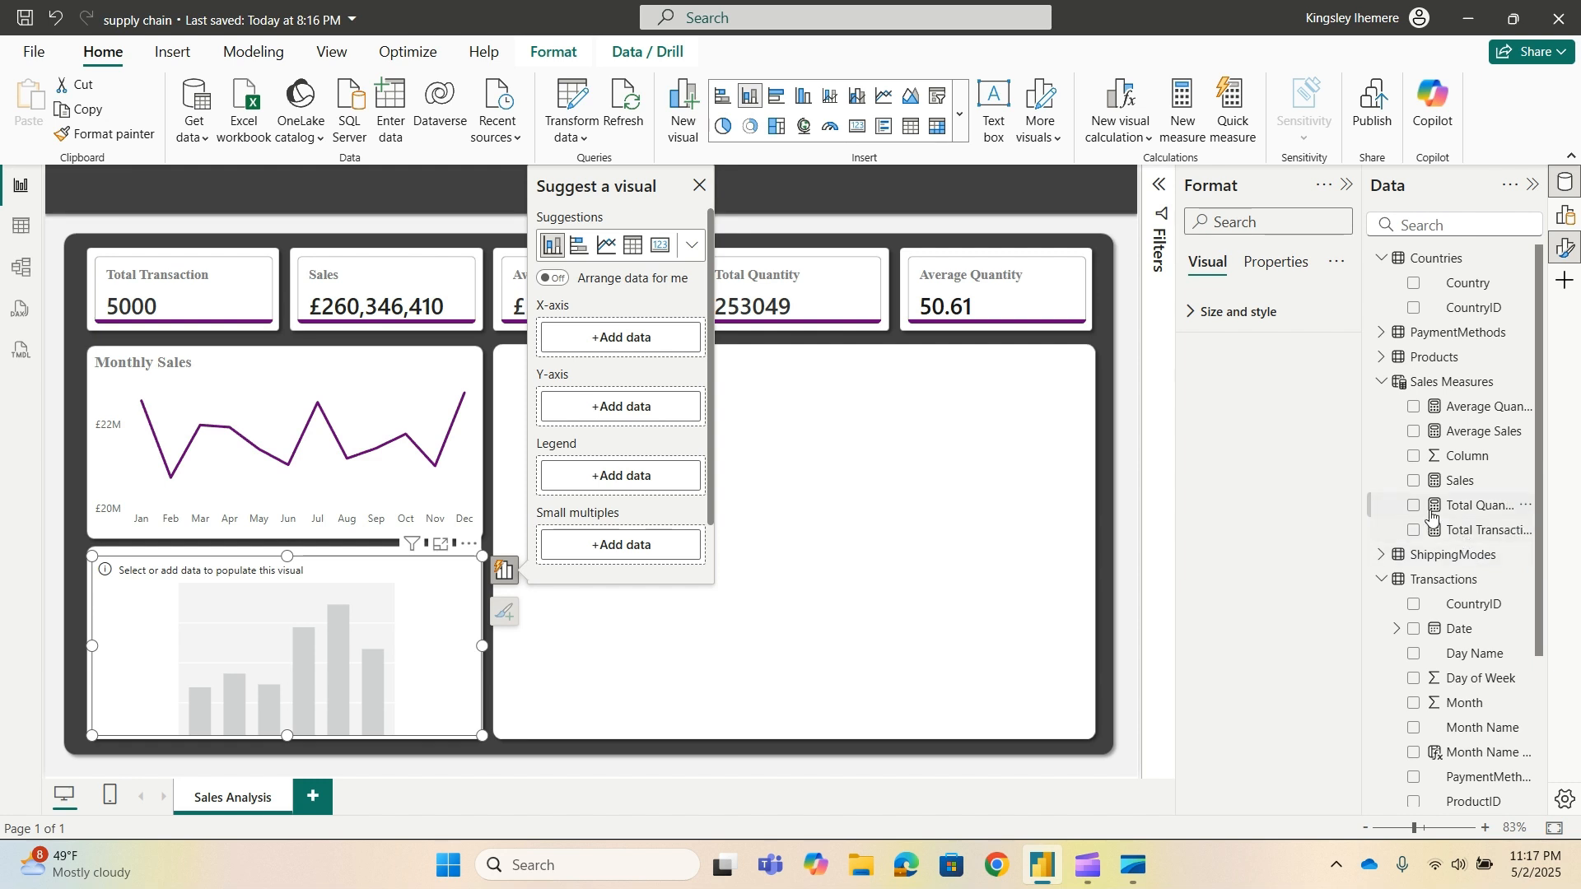
click(1415, 531)
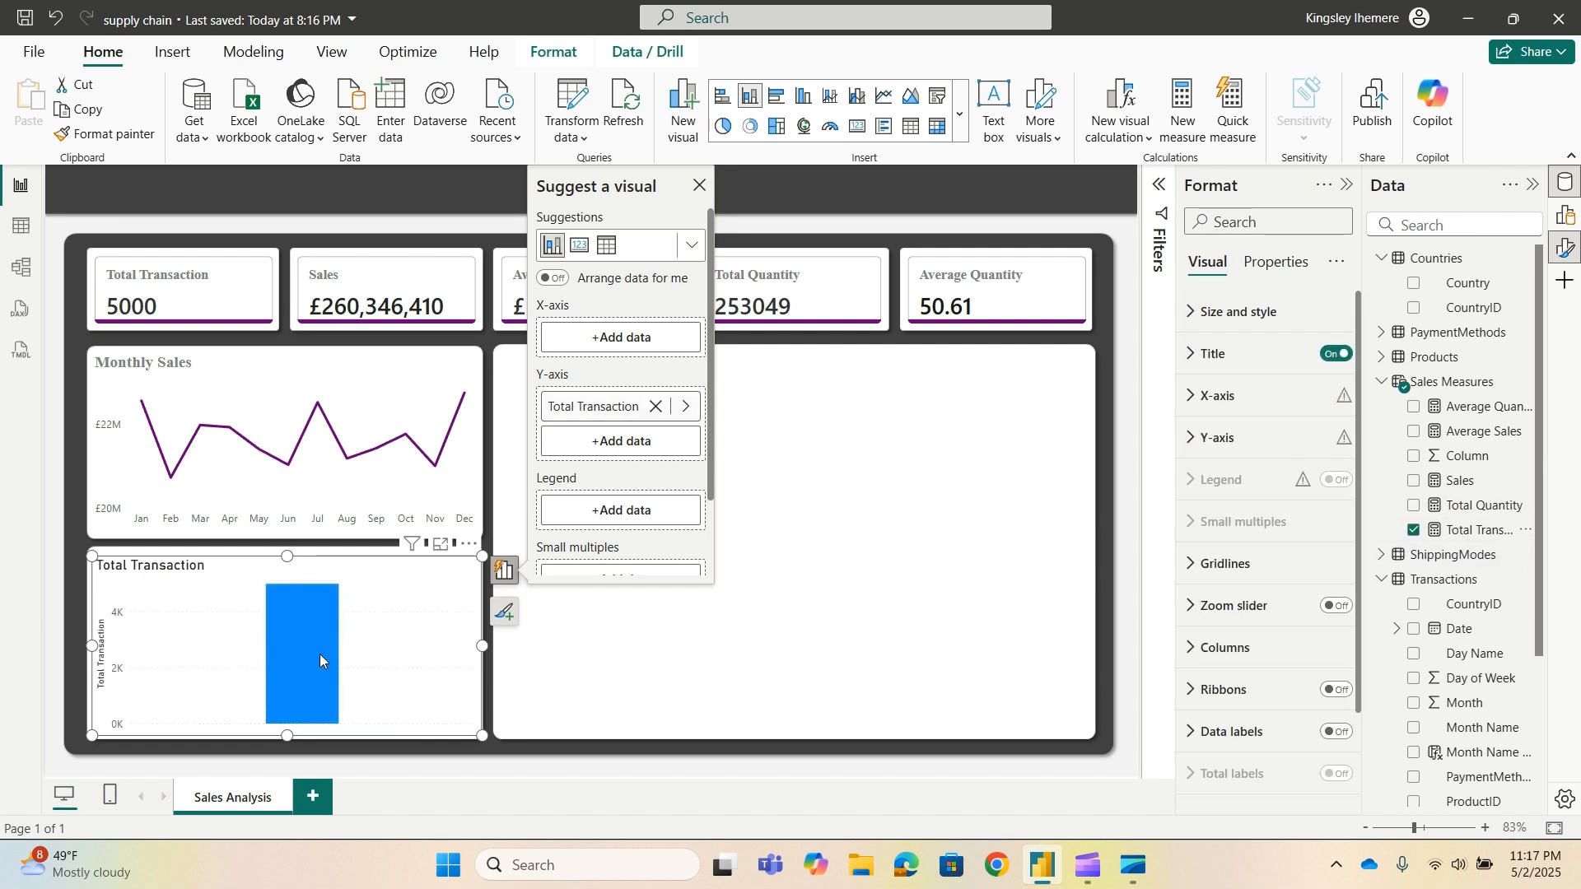
click(1399, 381)
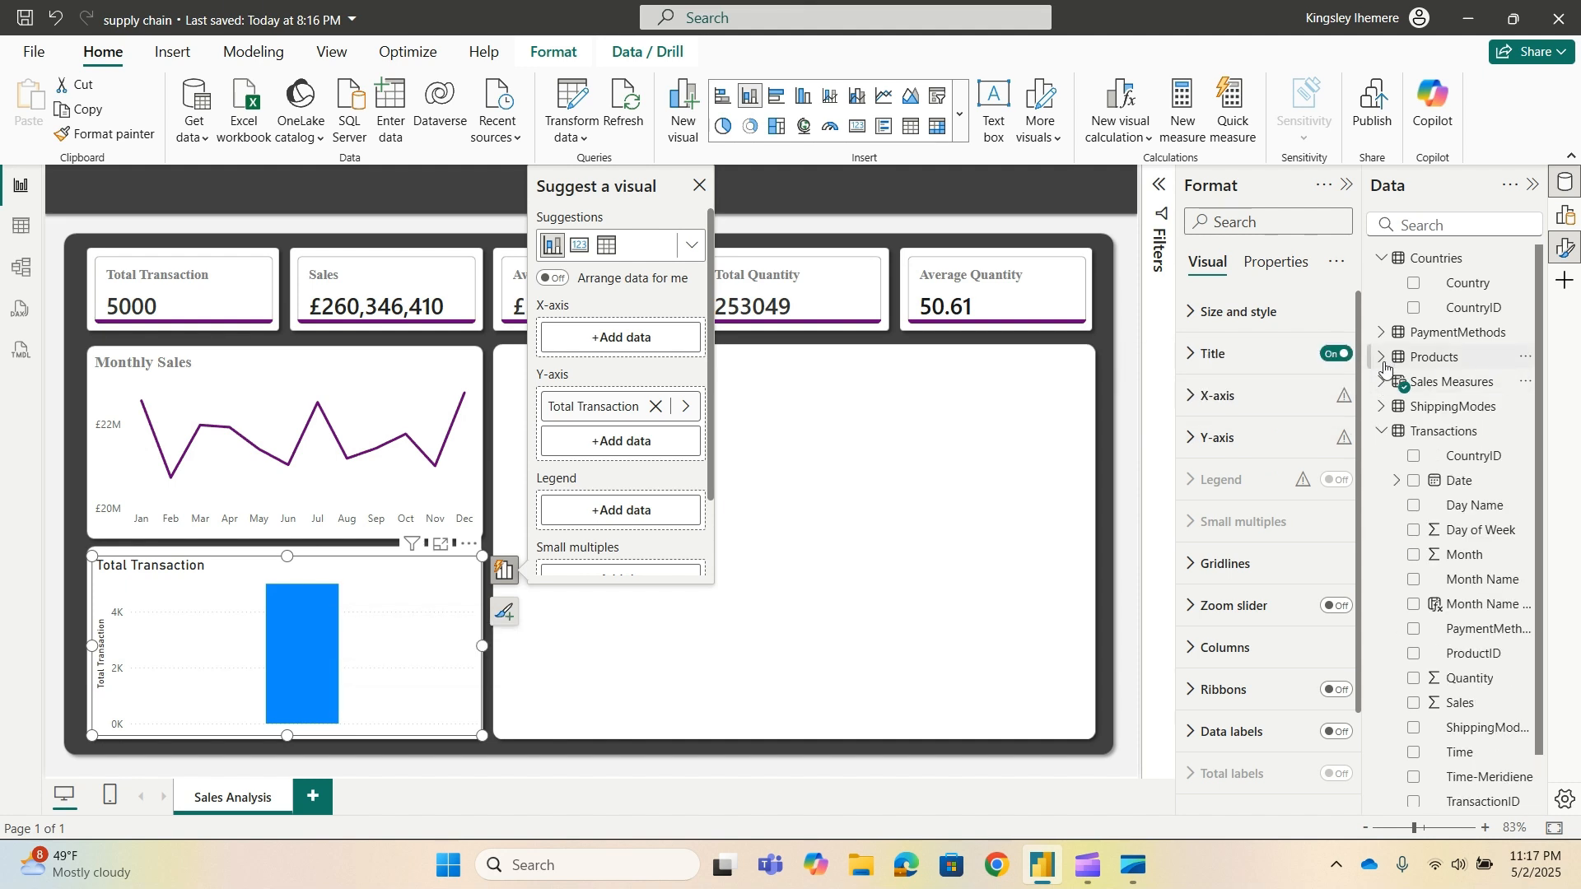
click(1386, 367)
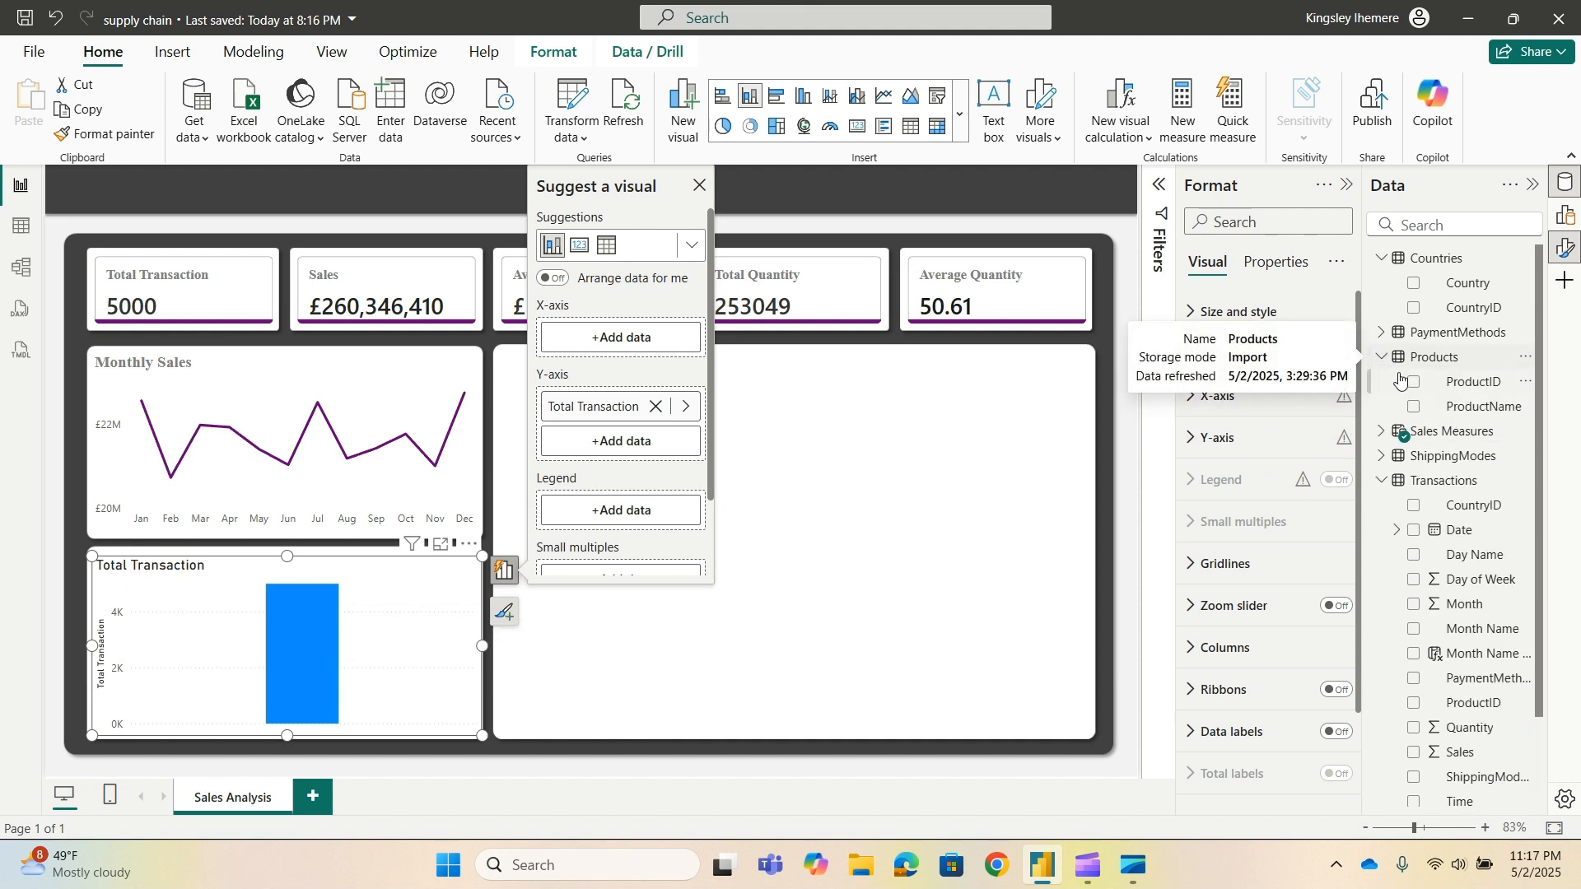
click(1414, 407)
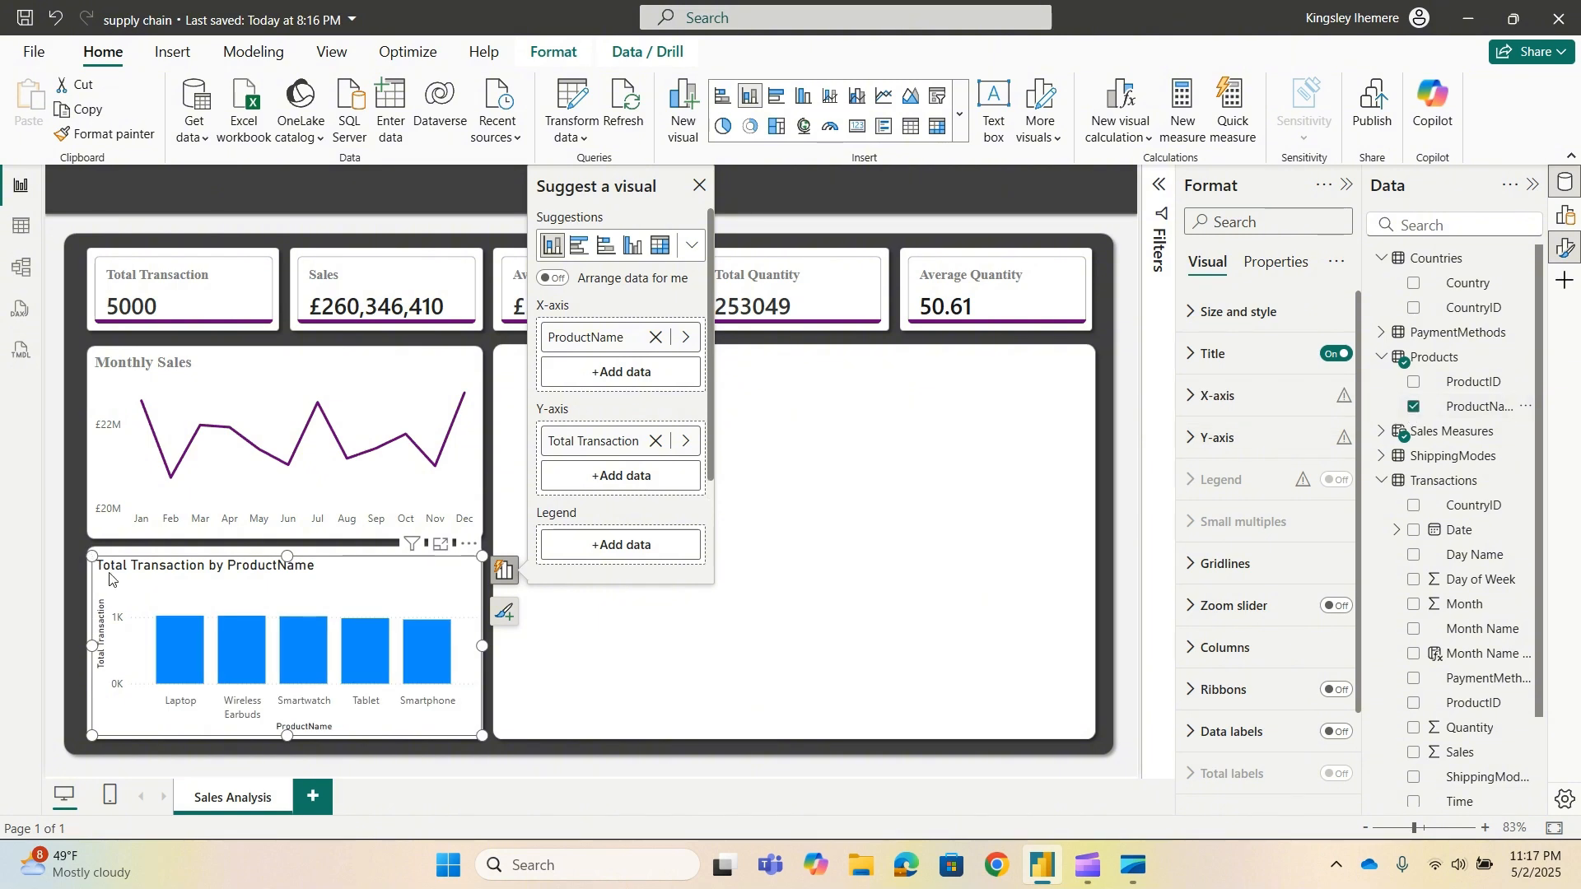
Change the column chart's title text to "Transaction by Products".
click(1533, 185)
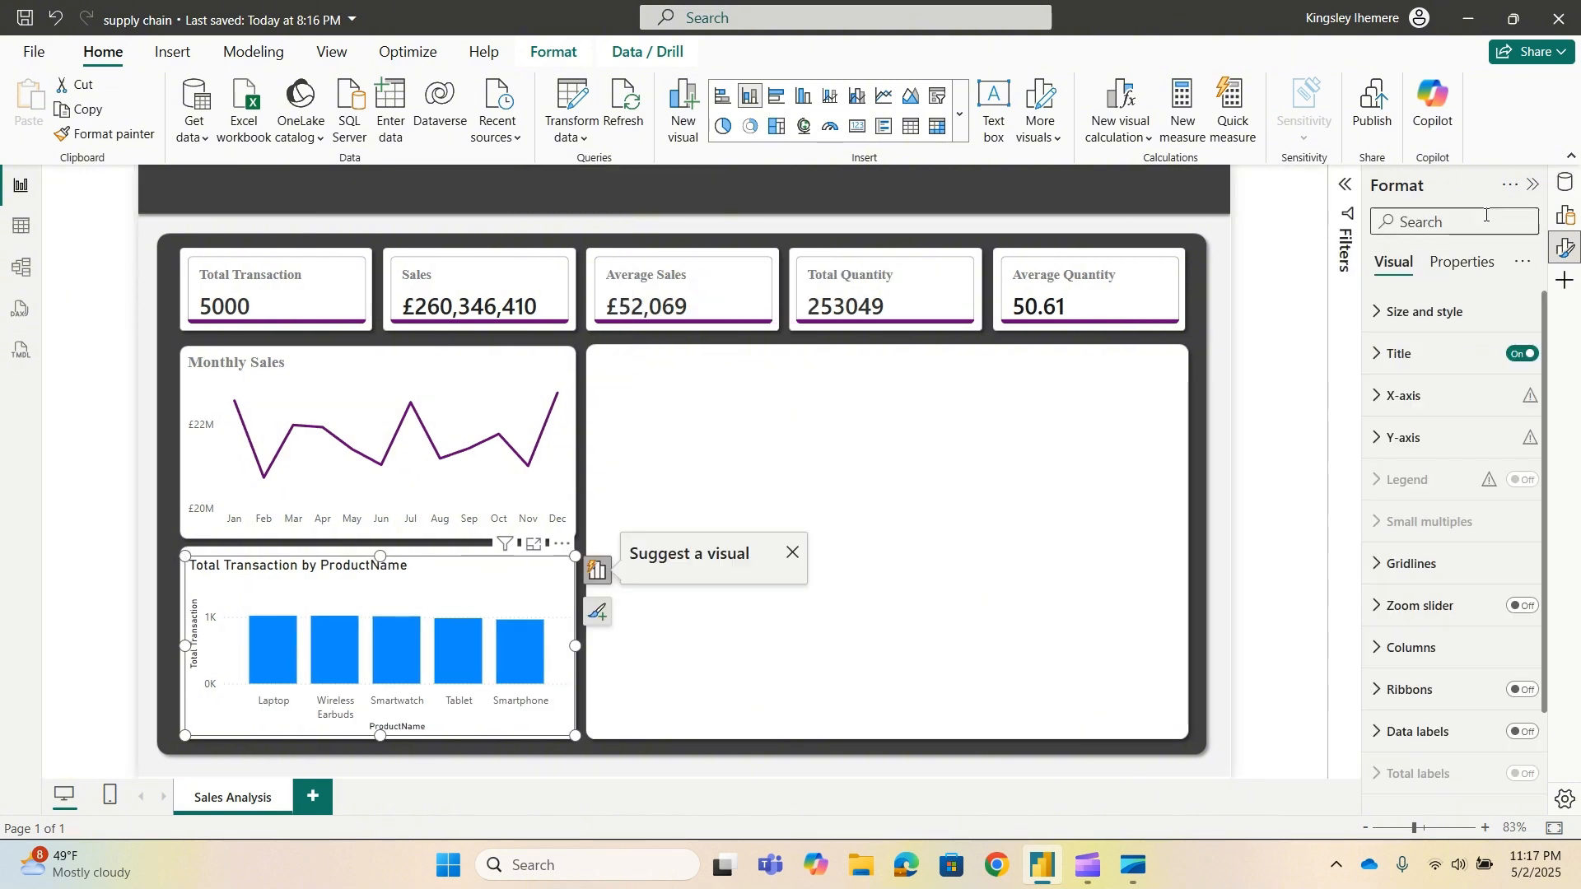
click(1381, 355)
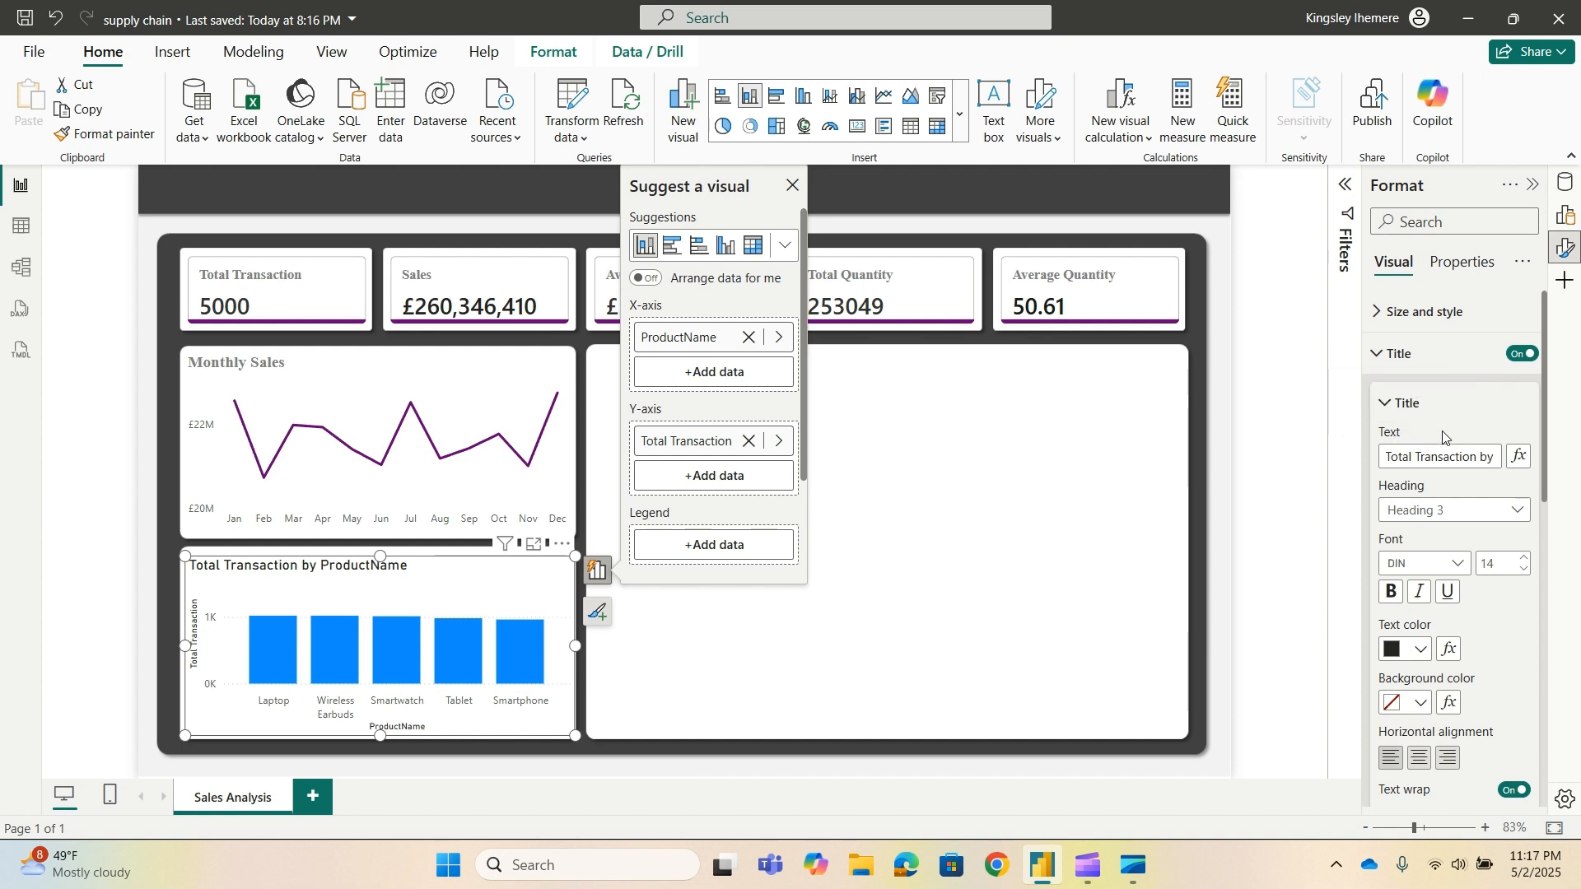
click(1413, 457)
key(BackSpace)
key(BackSpace)
key(BackSpace)
key(BackSpace)
key(BackSpace)
key(BackSpace)
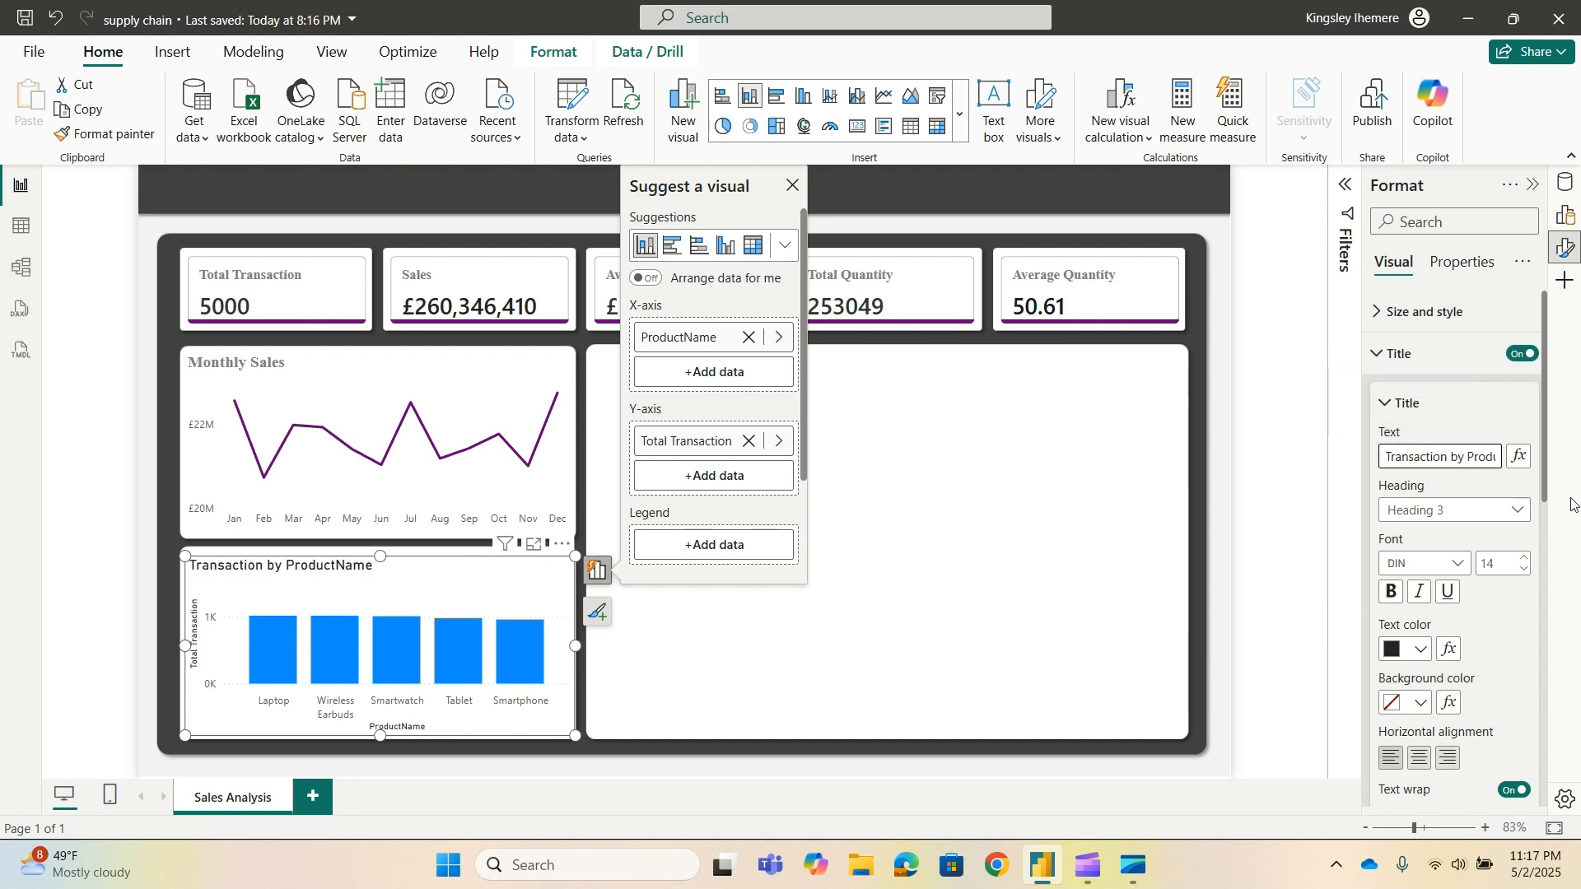
key(End)
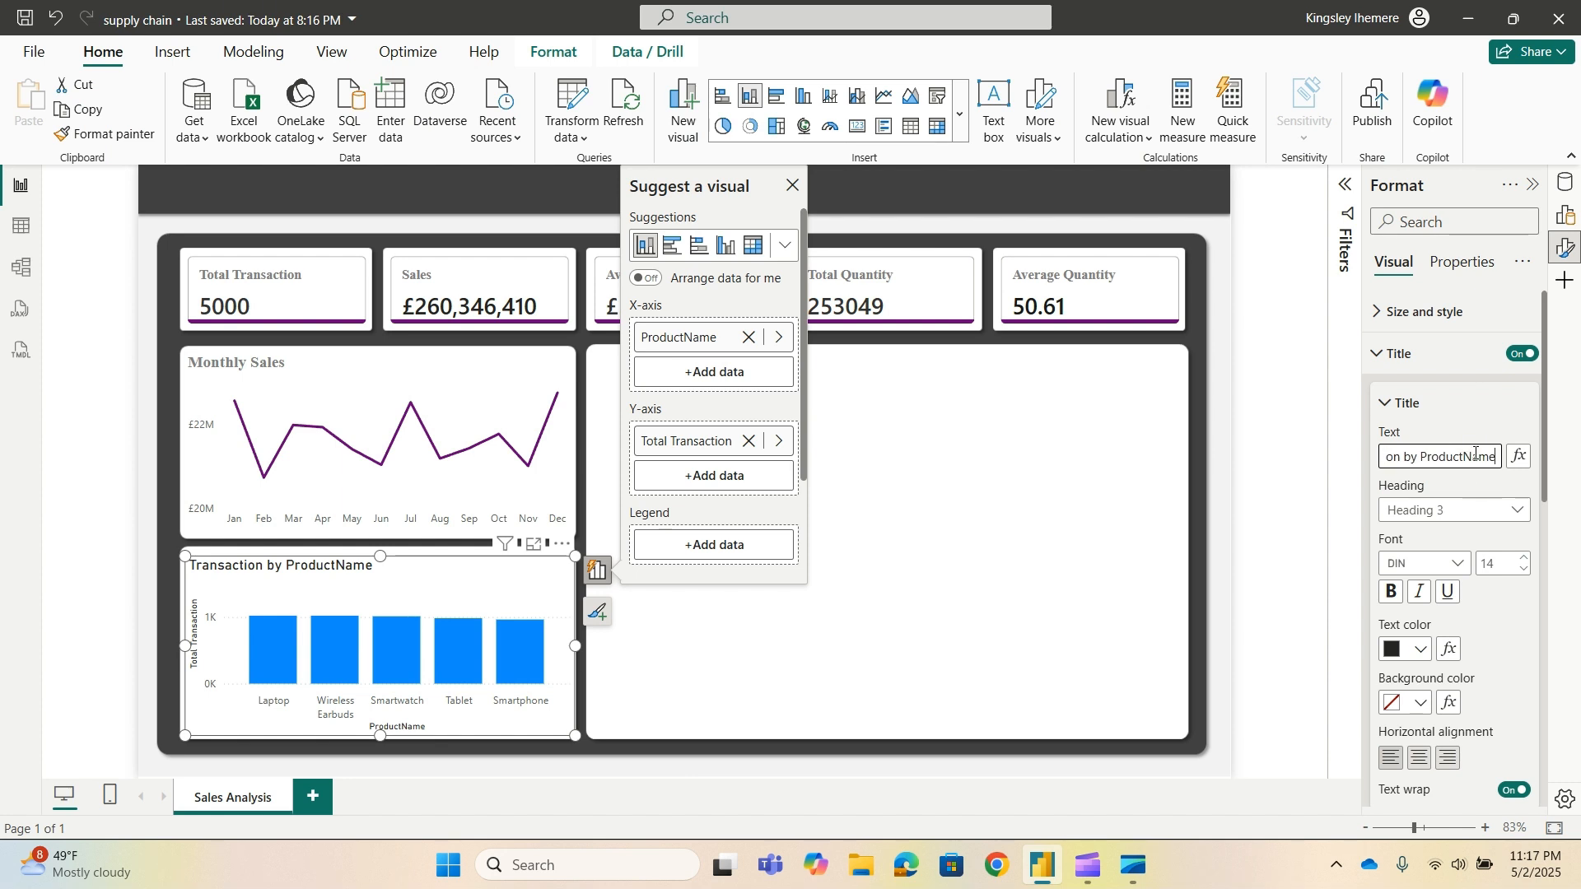
key(BackSpace)
key(BackSpace)
key(BackSpace)
key(BackSpace)
text(s)
Format the Transaction by Products title in bold Times New Roman with a grey text colour.
click(1447, 564)
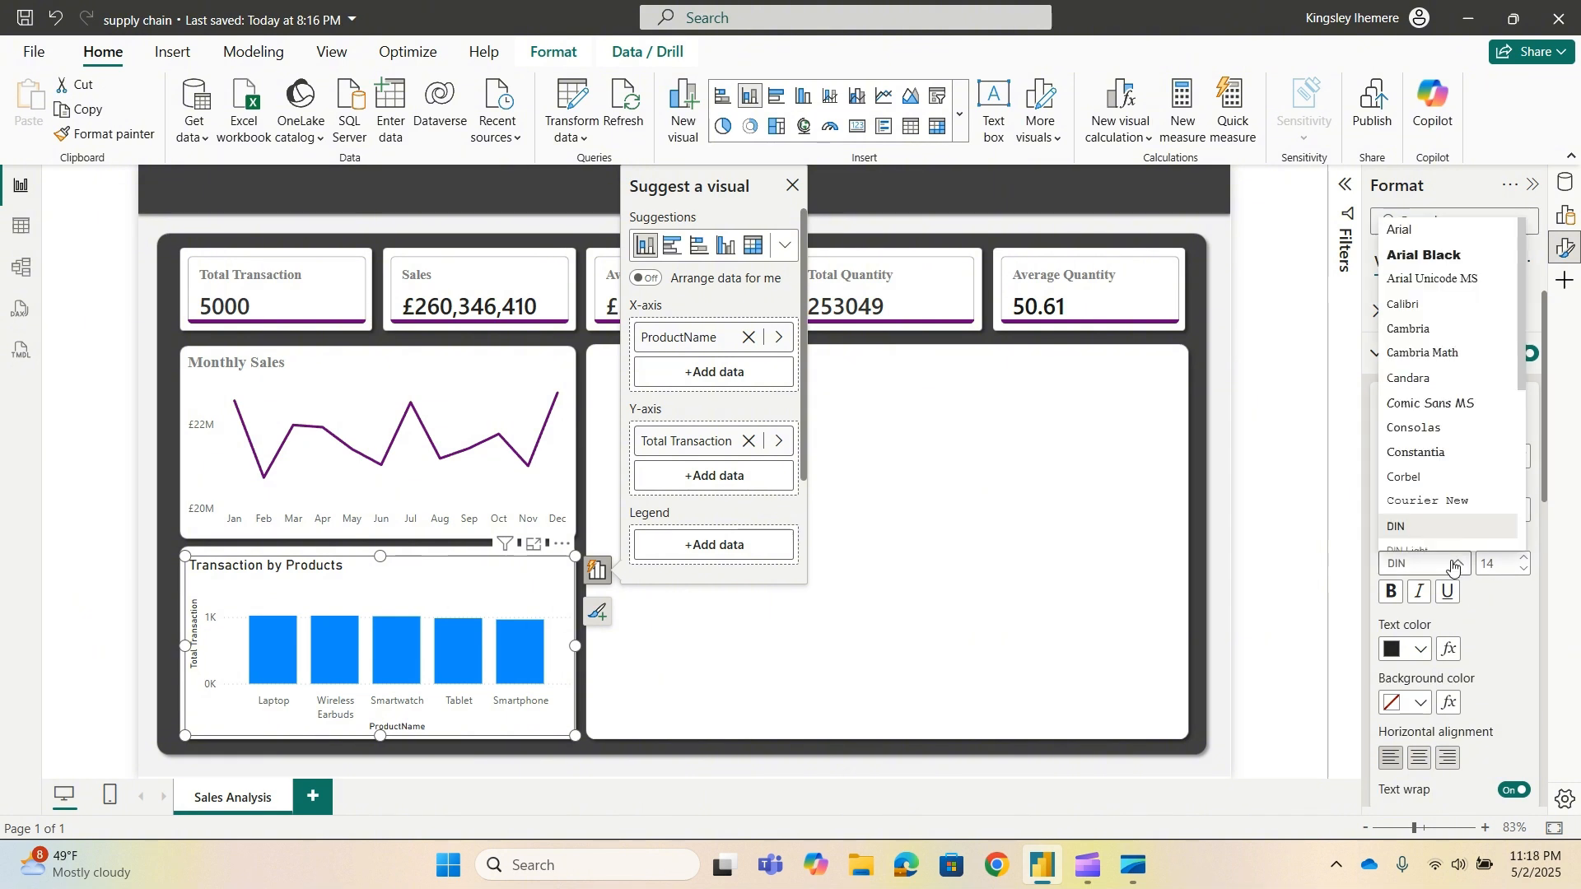
scroll(1464, 444, down, 5)
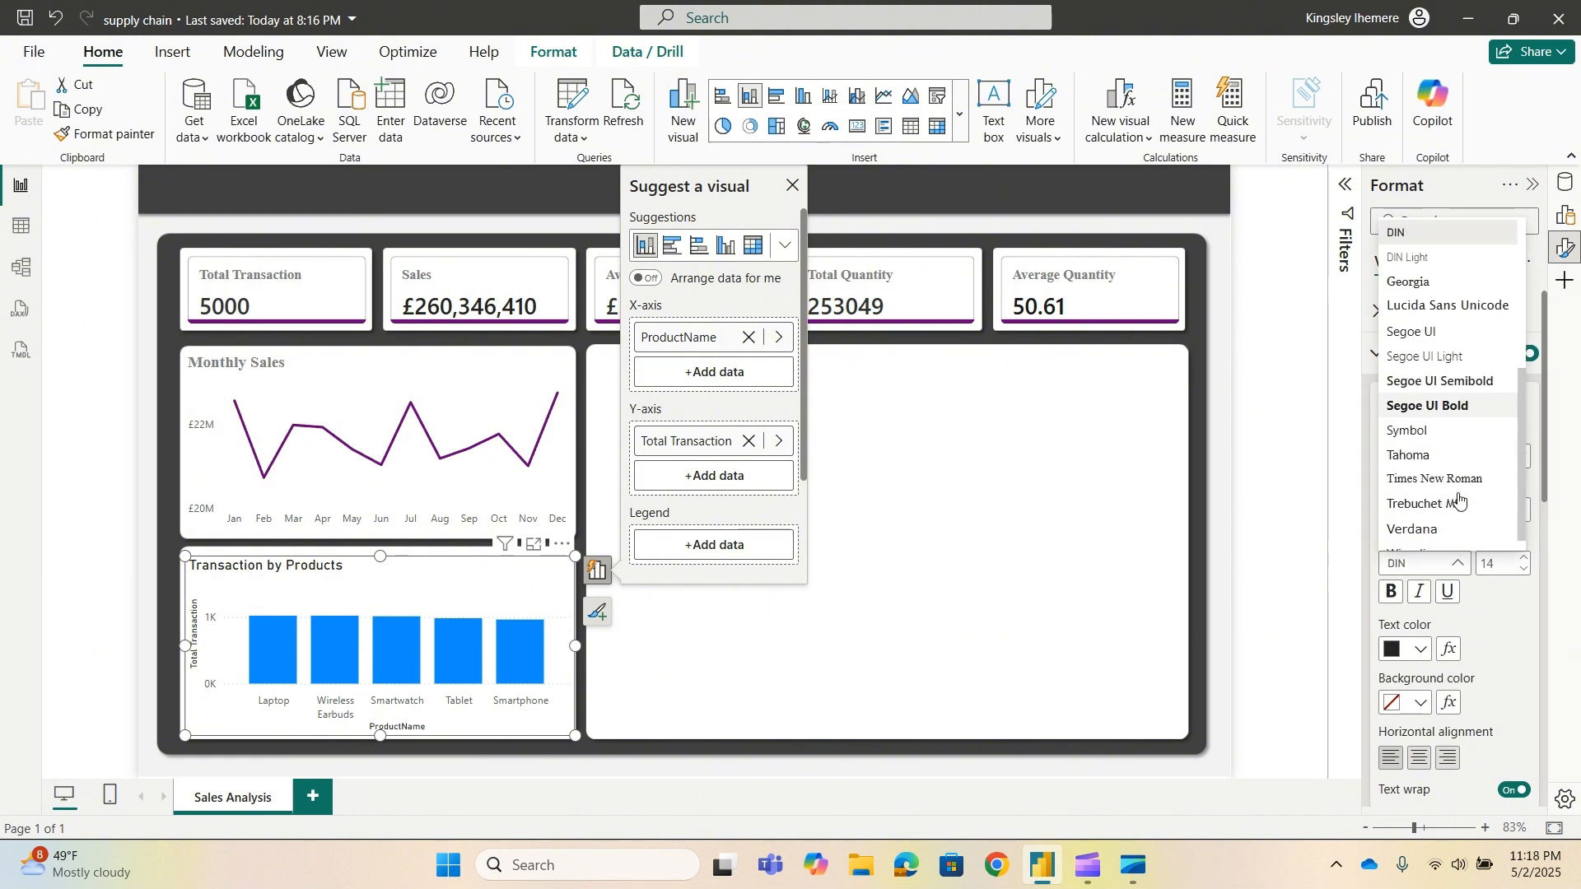
click(1457, 466)
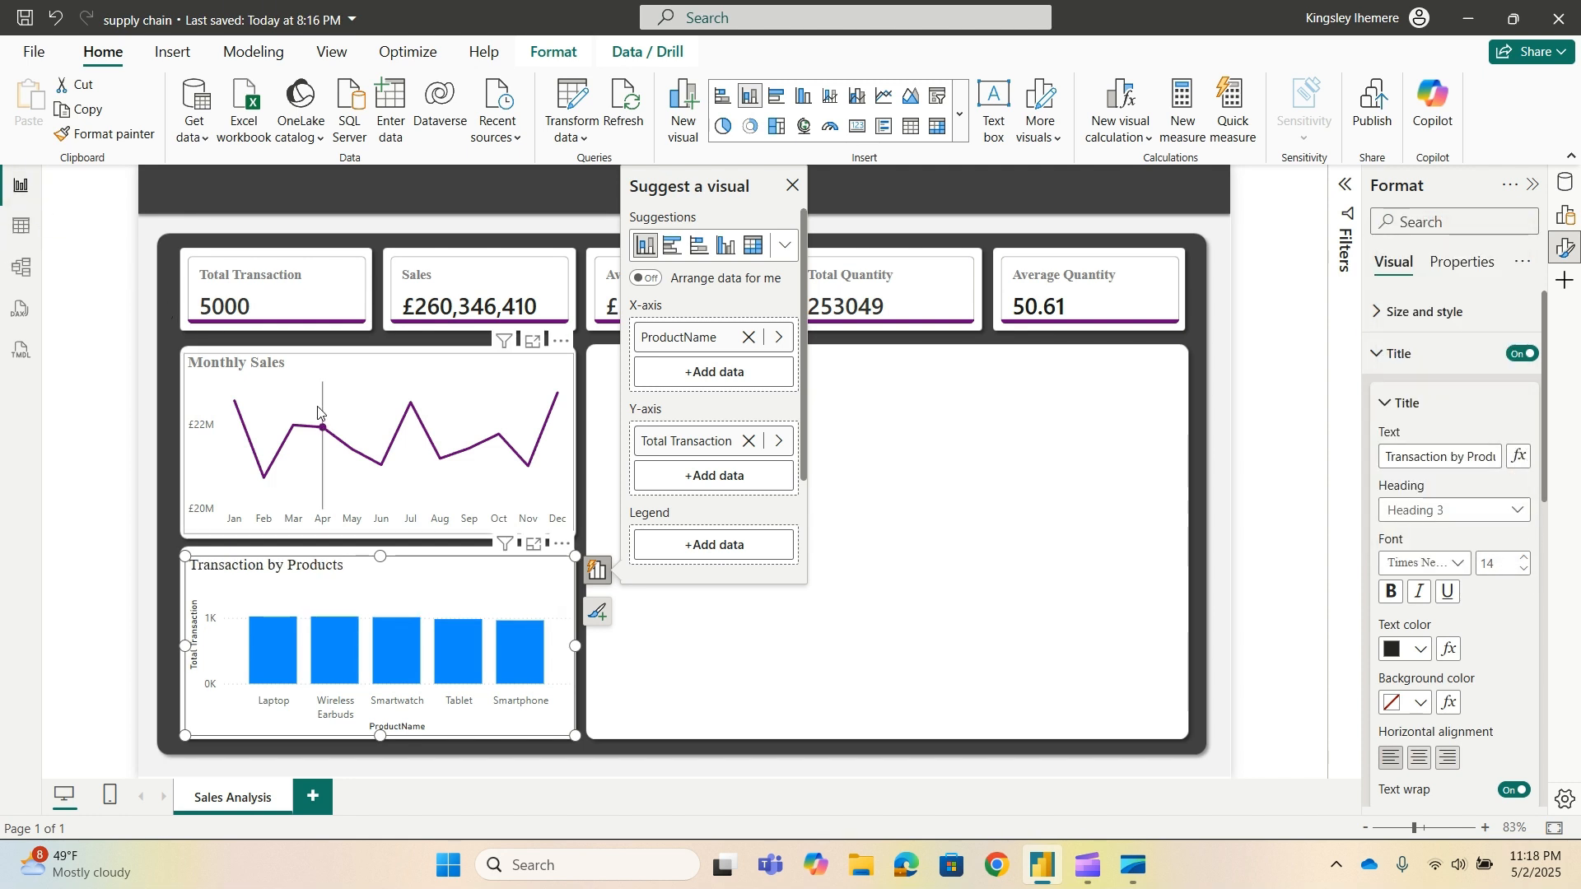
click(1421, 651)
click(1275, 466)
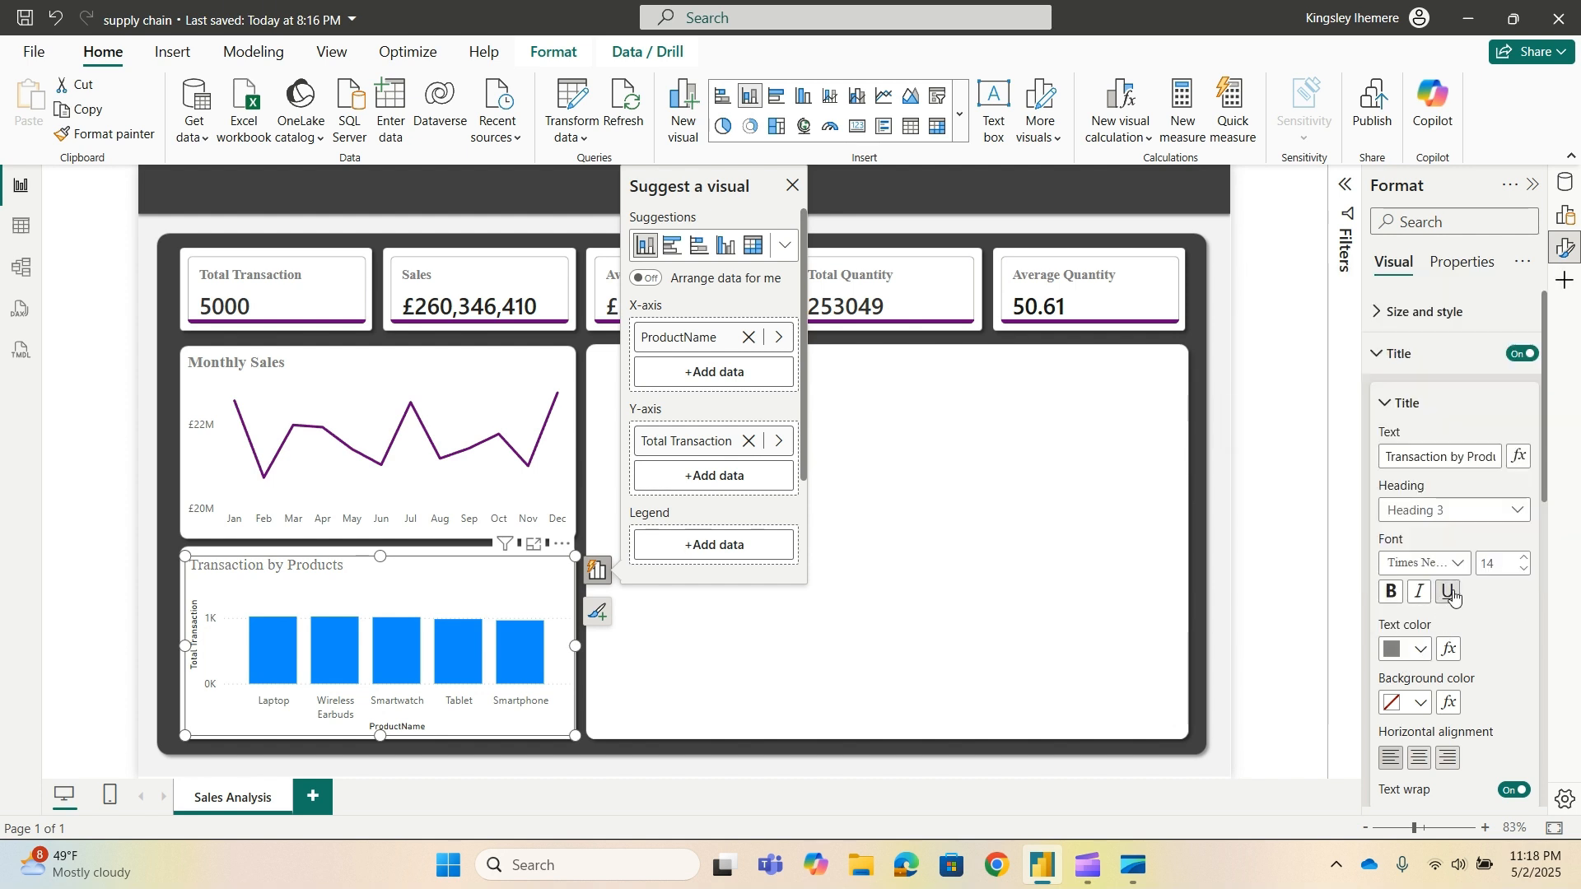
click(1392, 589)
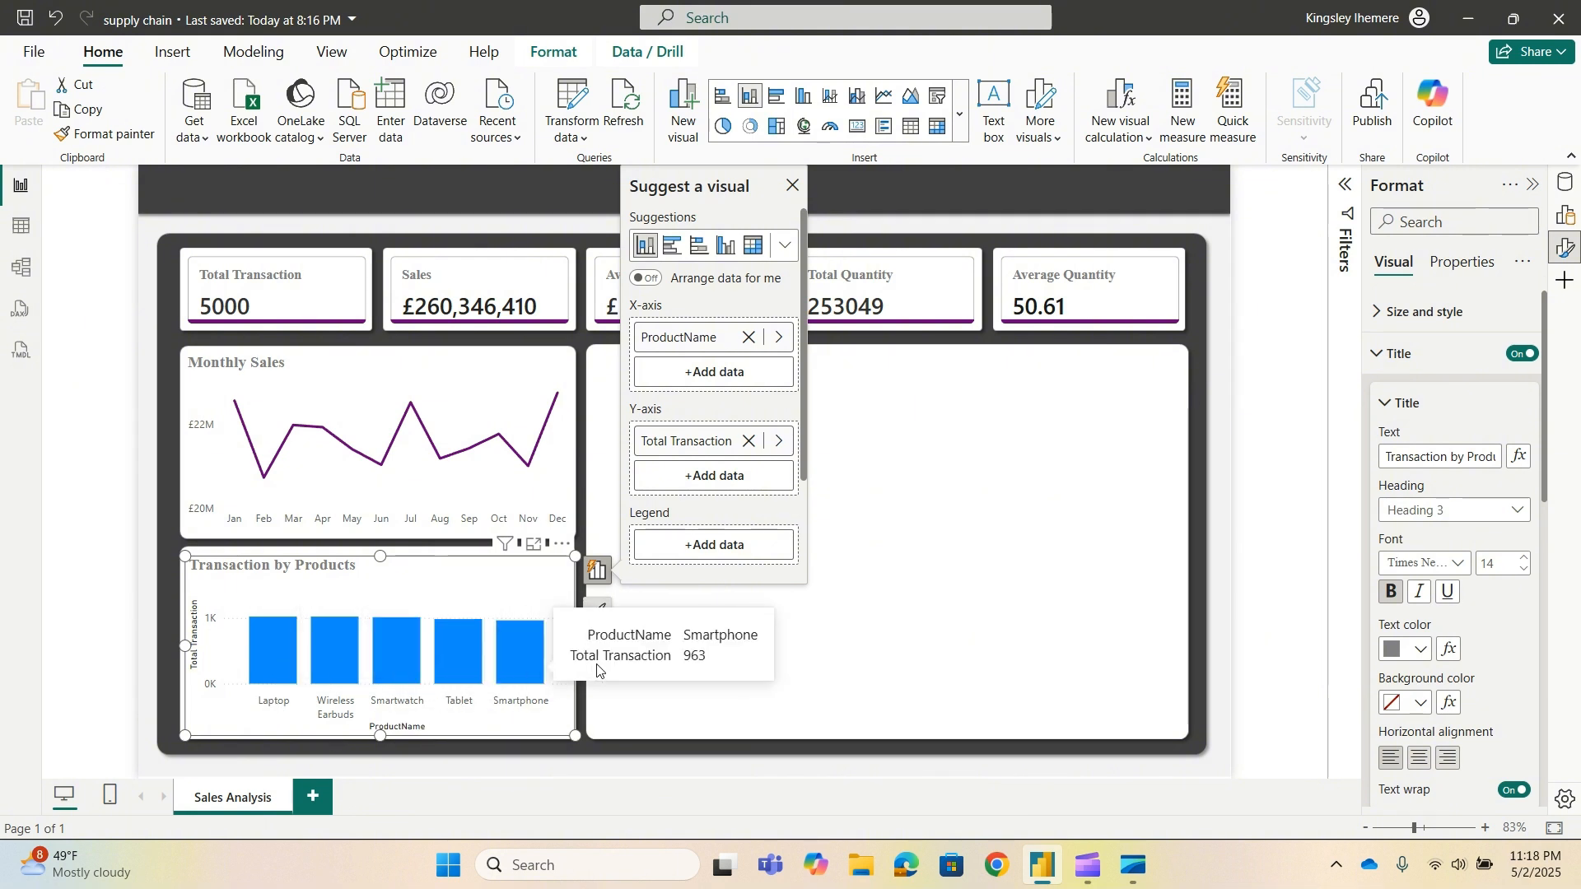
click(1392, 354)
Recolour all columns of the Transaction by Products chart with the recently used purple.
scroll(1383, 560, down, 5)
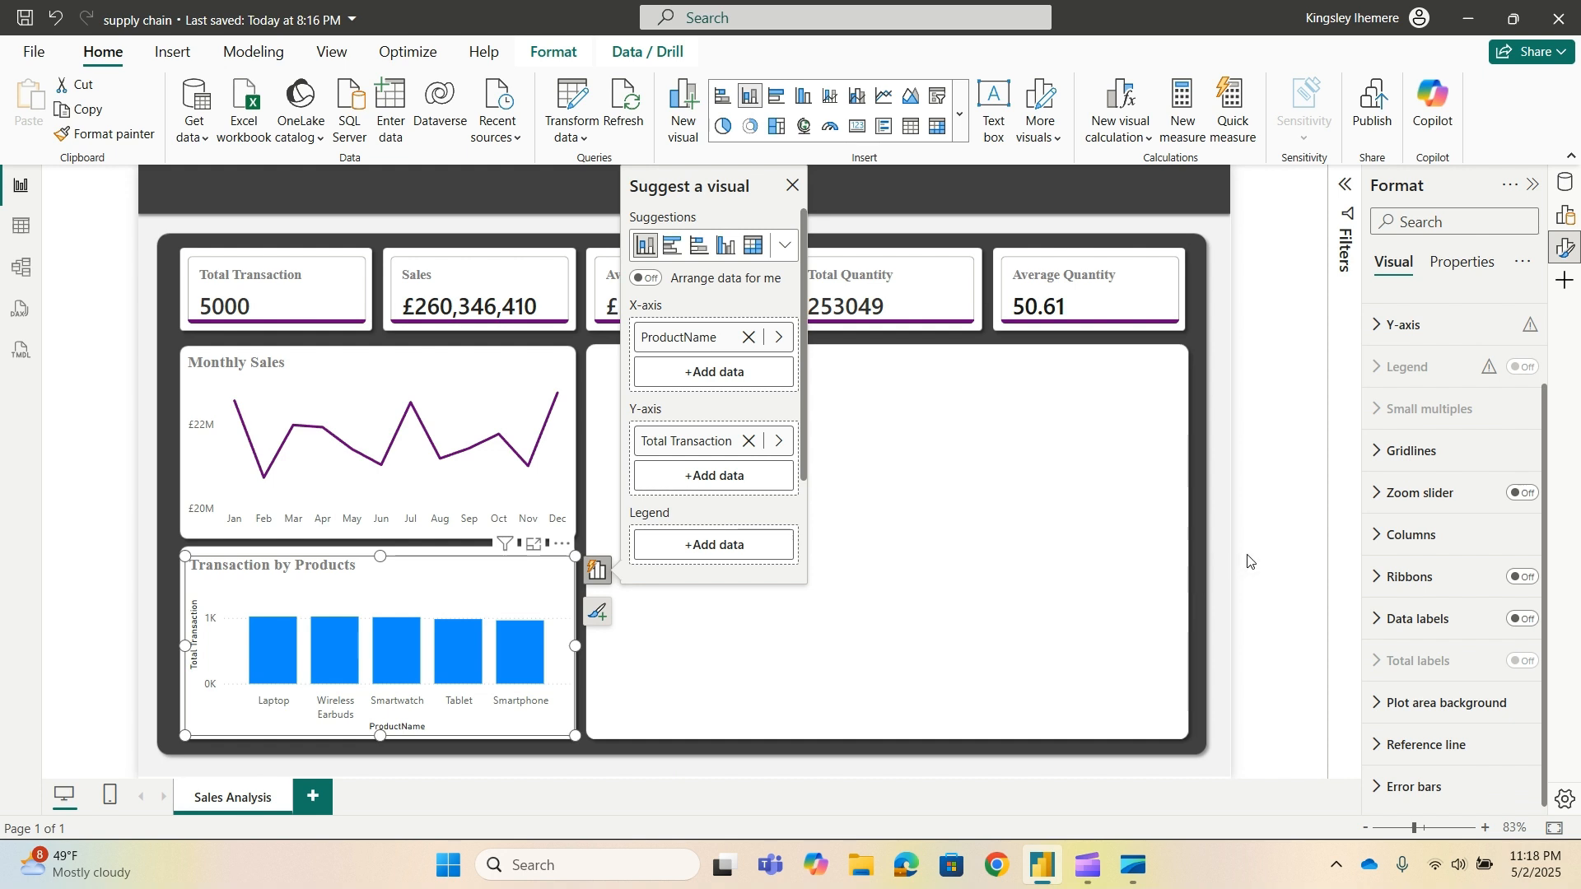
click(1393, 545)
scroll(1449, 494, down, 3)
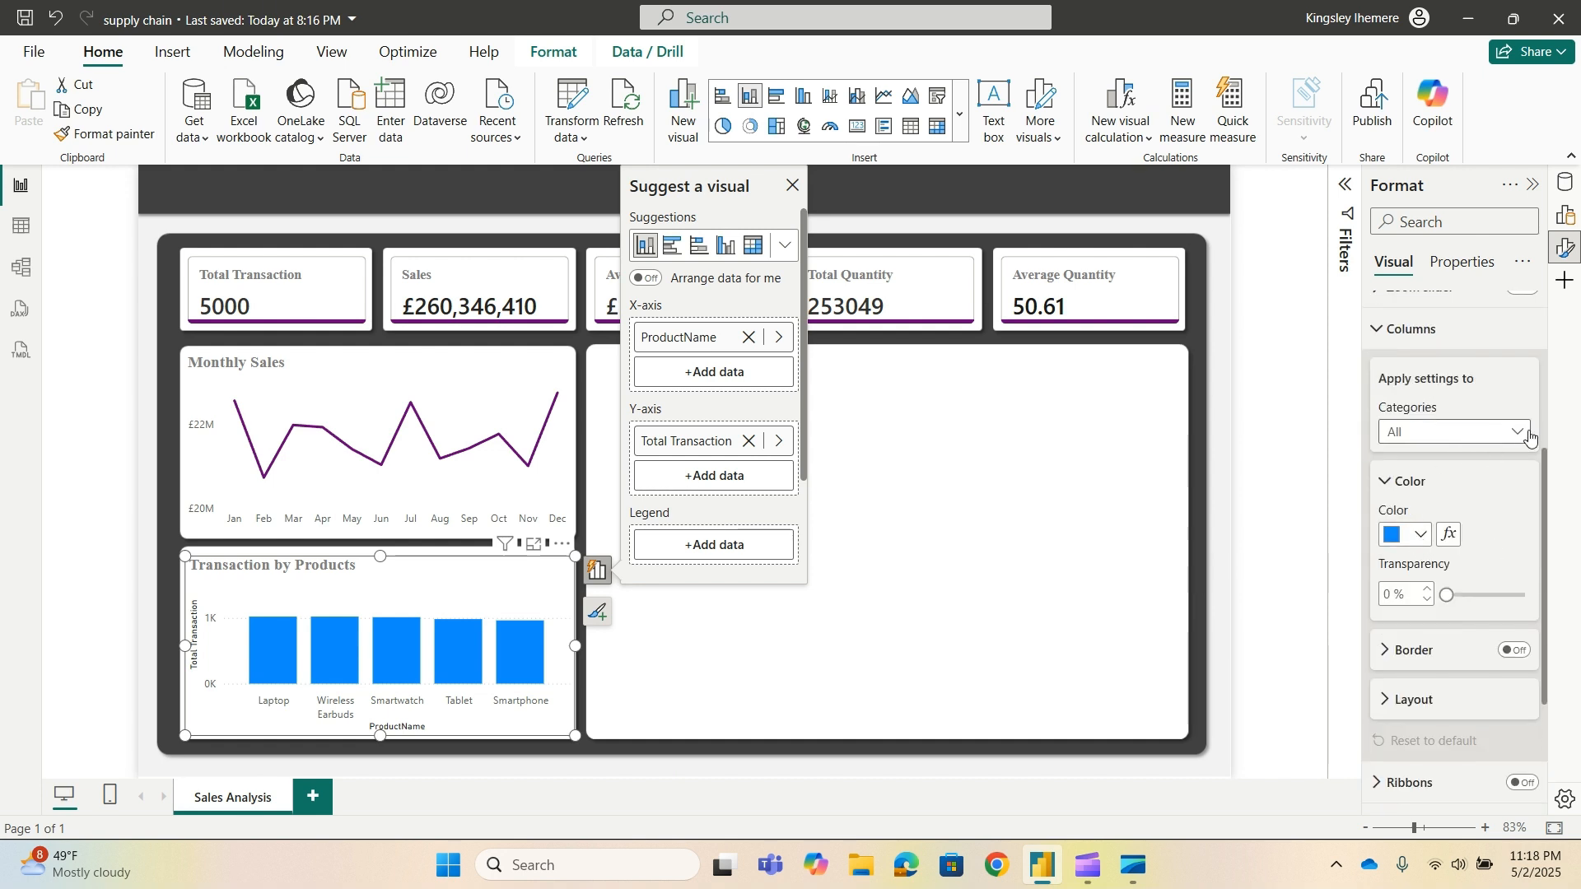
click(1520, 437)
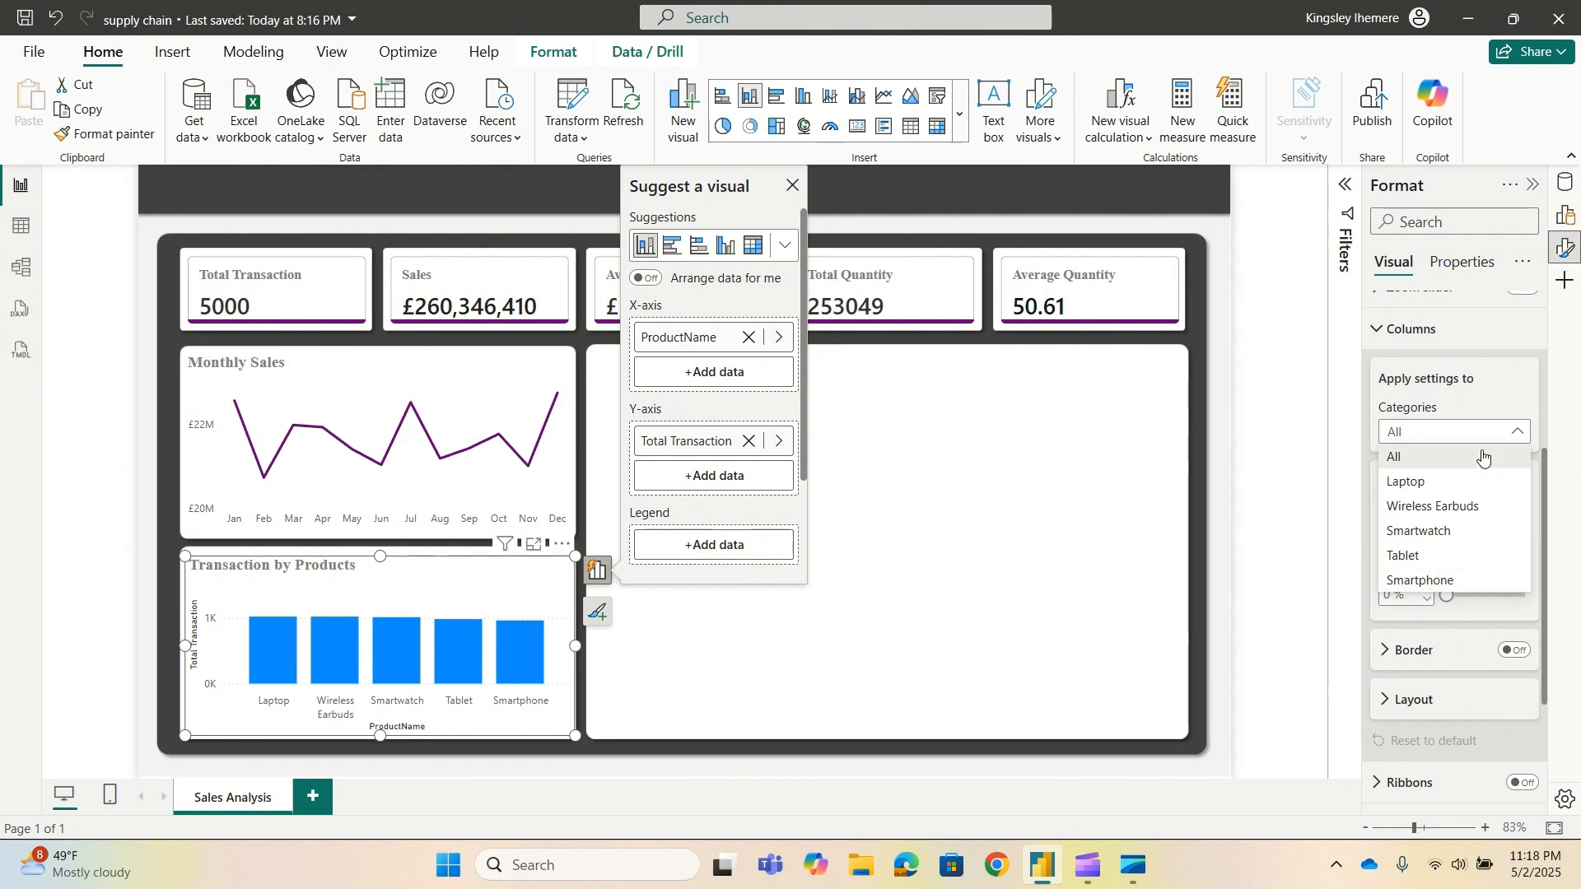
click(1520, 433)
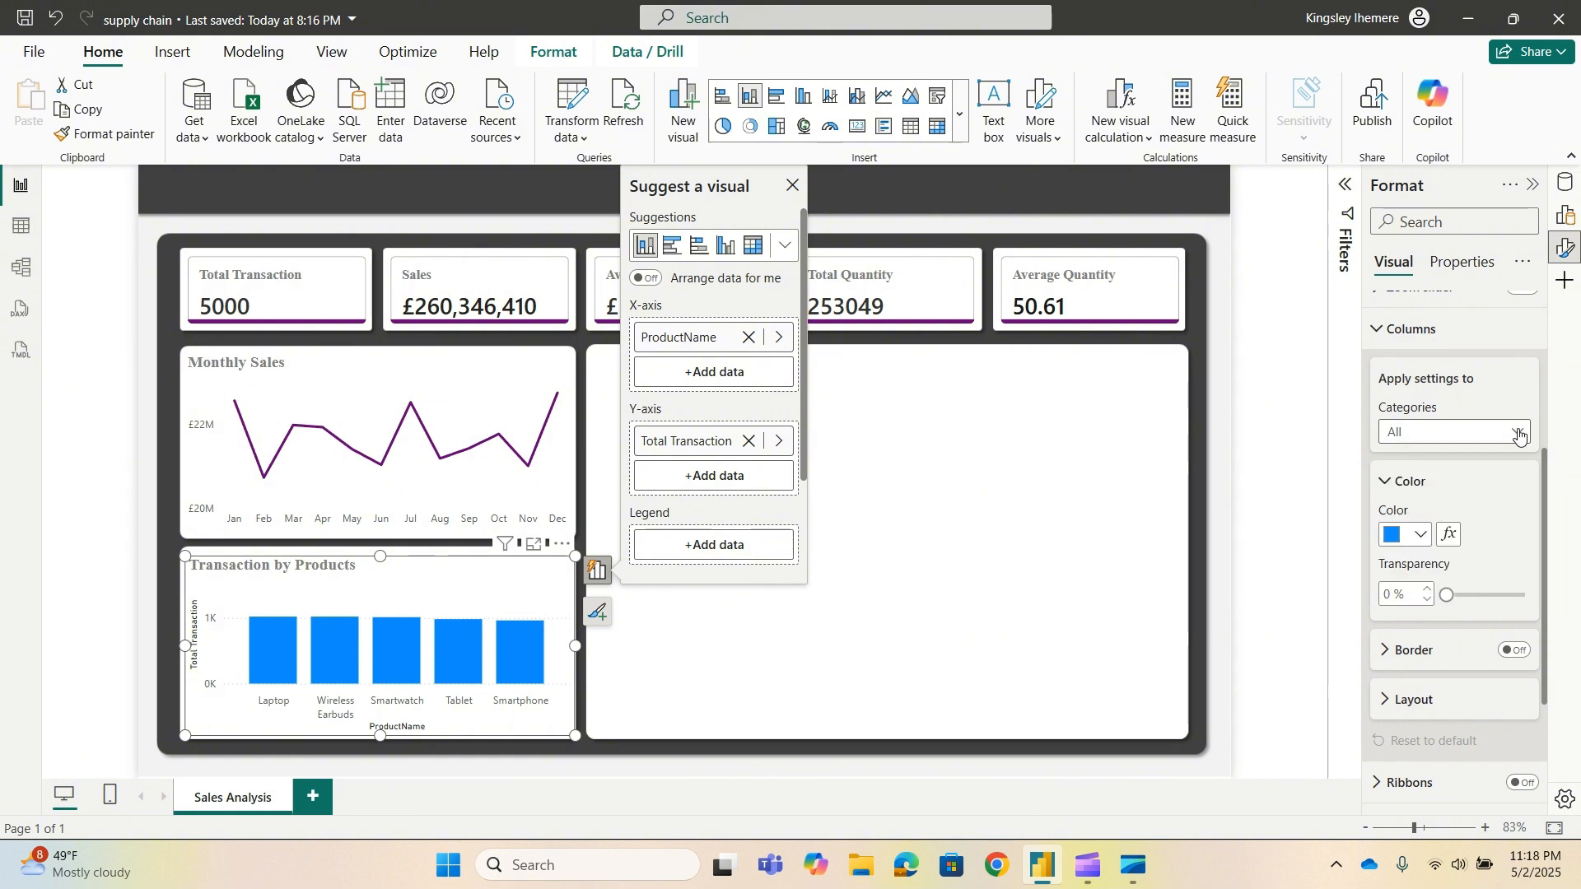
click(1426, 540)
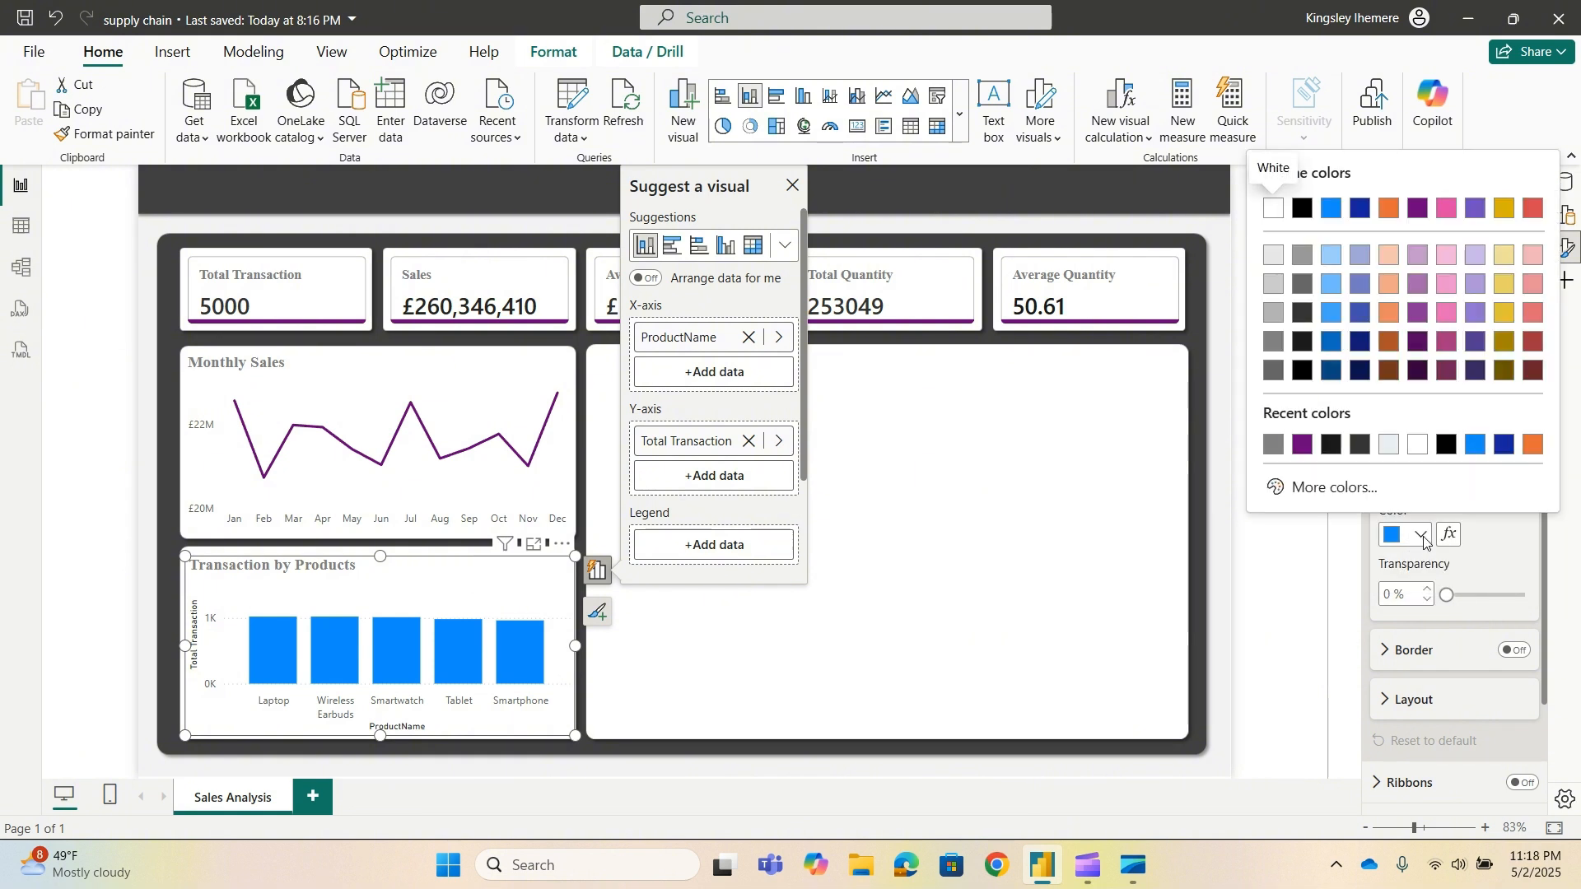
click(1302, 445)
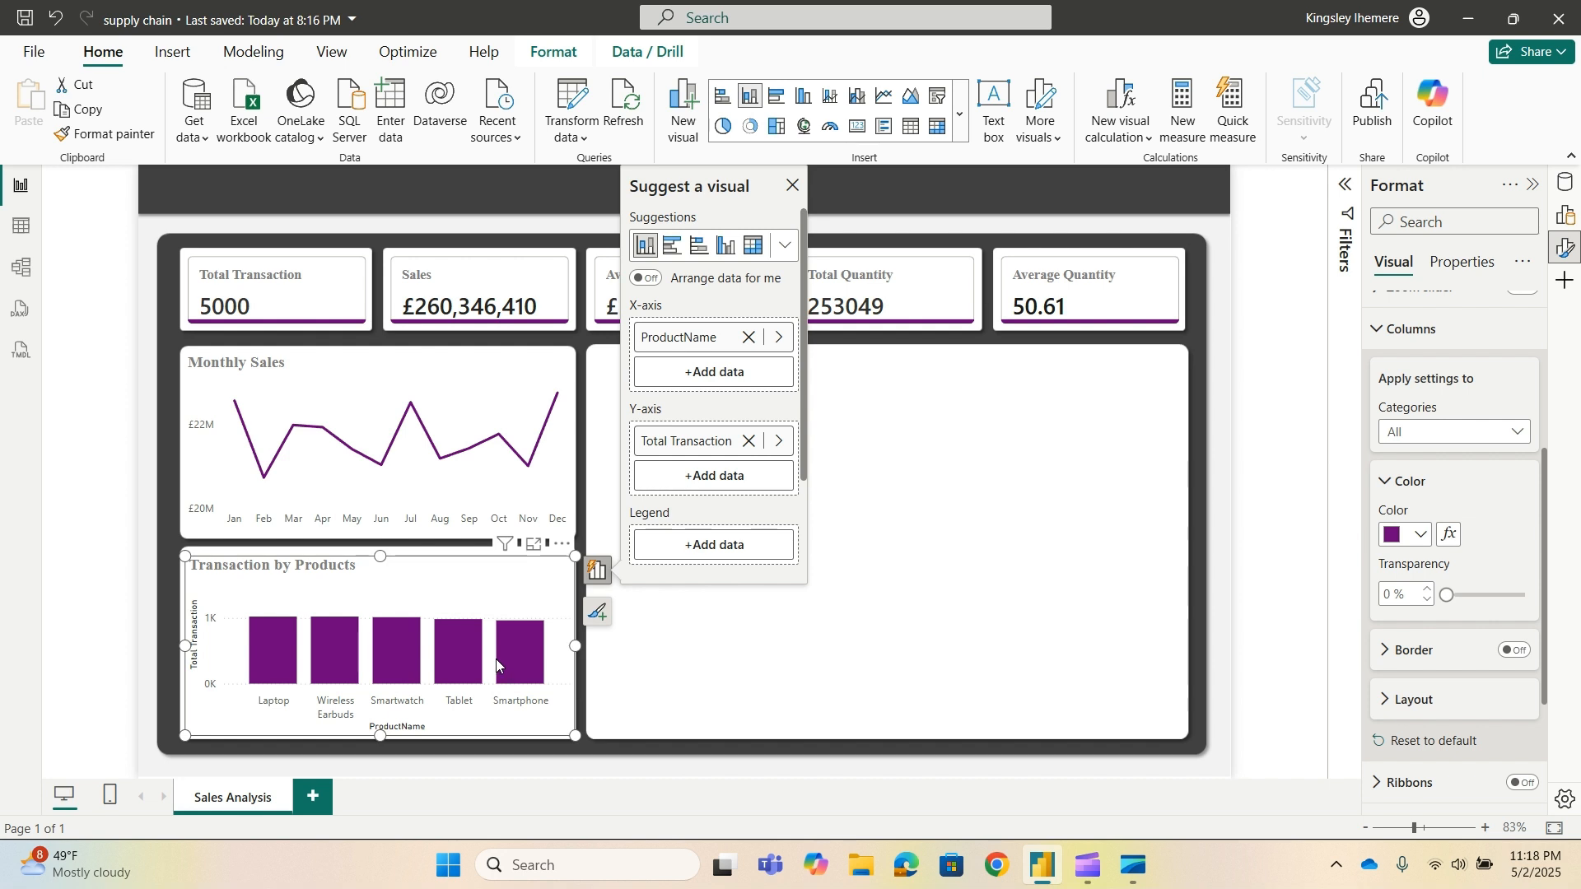
click(1389, 486)
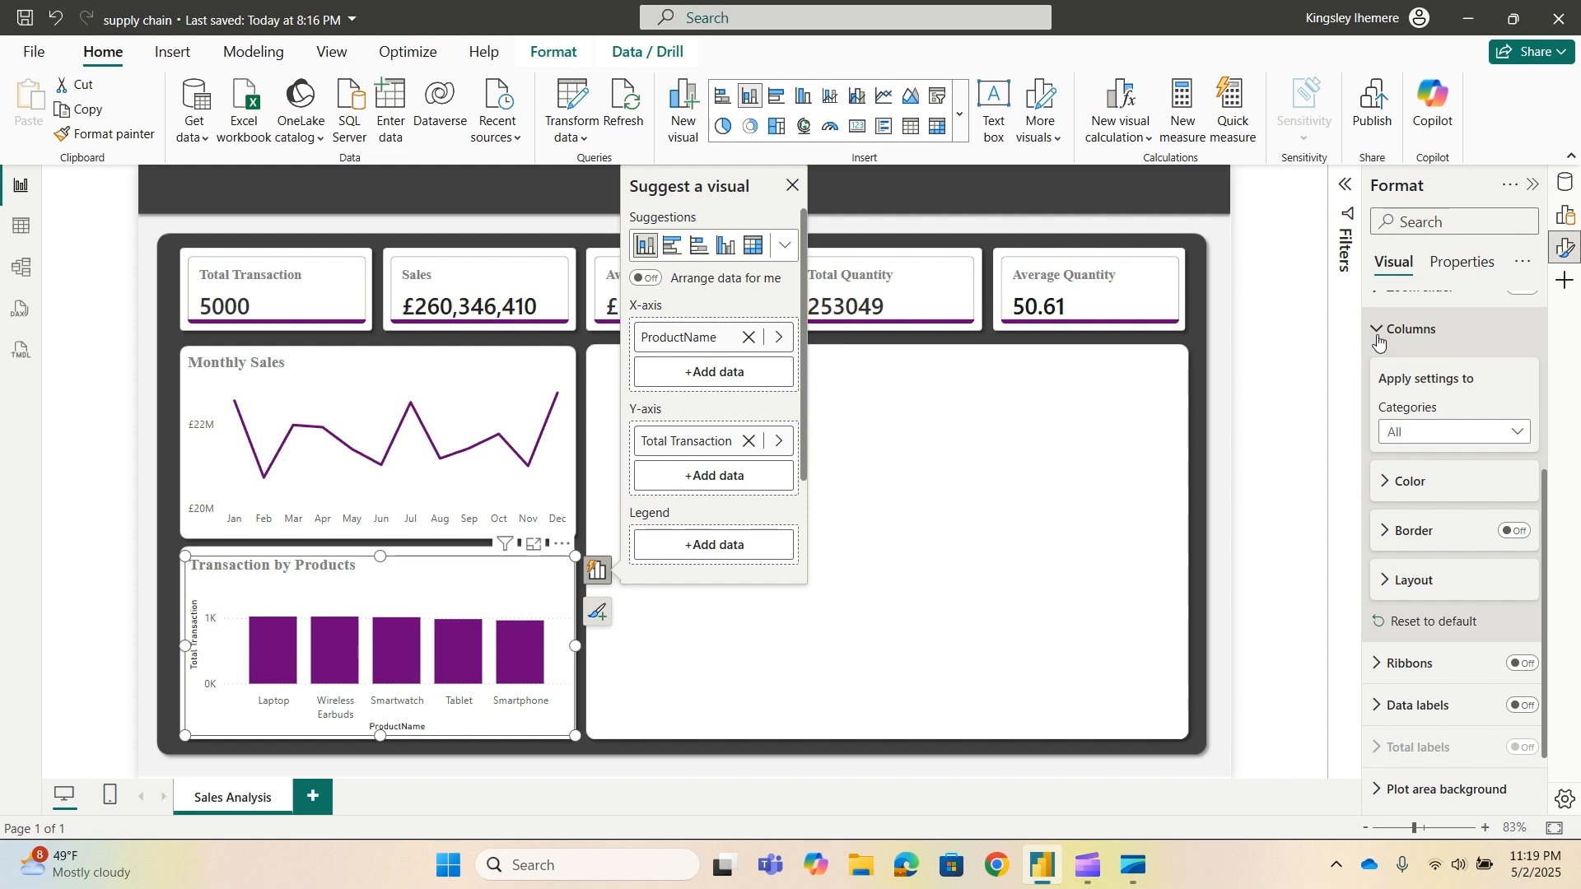
click(1412, 328)
Turn off the Y-axis title of the Transaction by Products chart.
scroll(1445, 461, up, 2)
click(1445, 461)
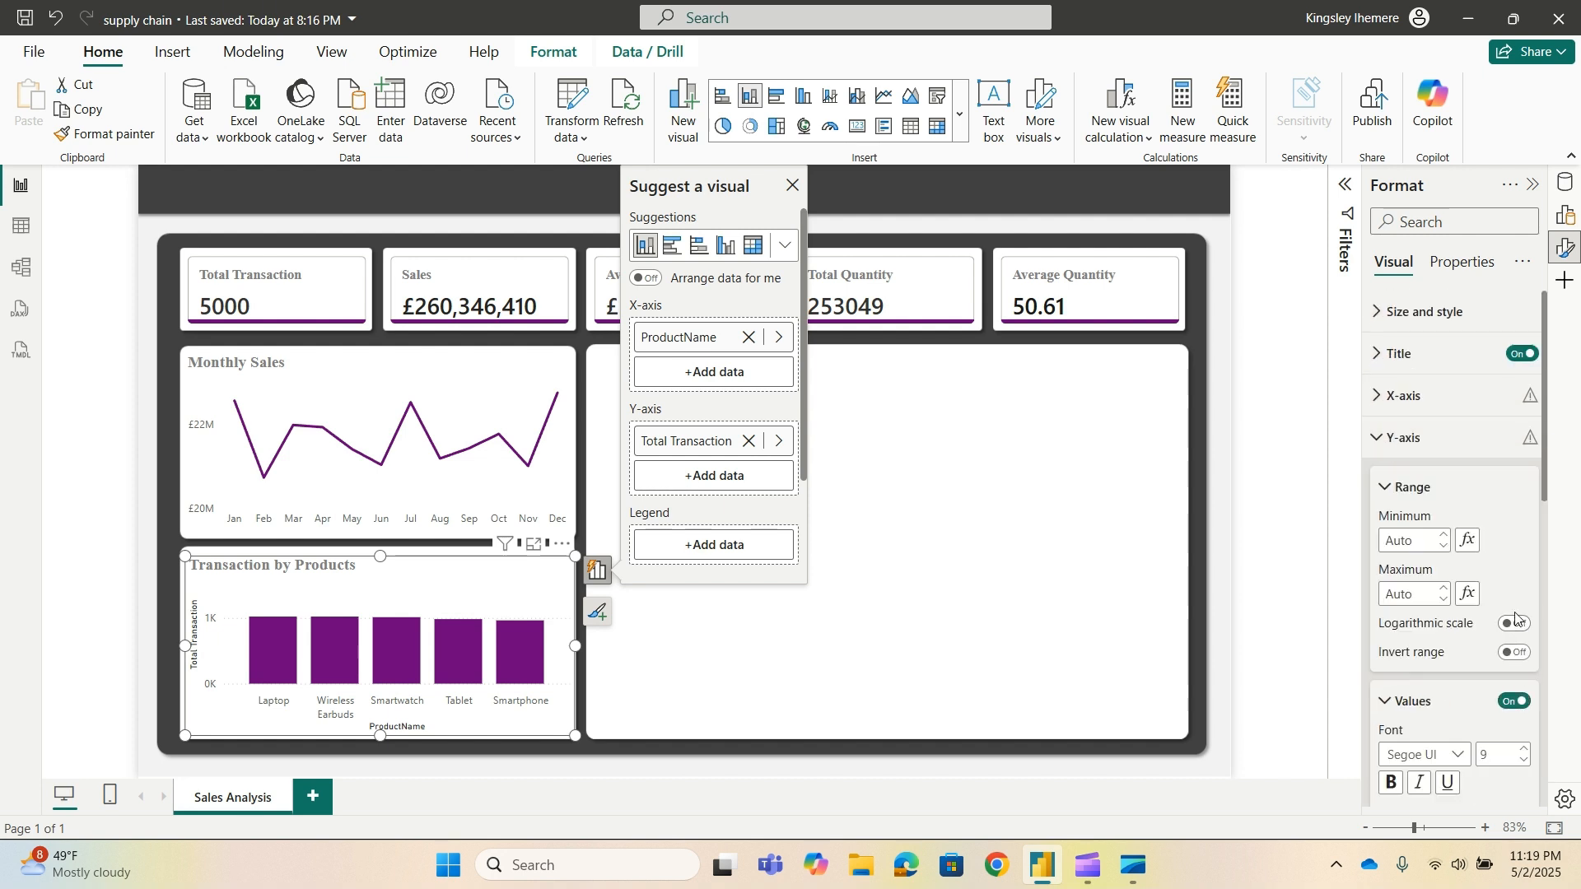
scroll(1482, 617, down, 5)
scroll(1458, 449, up, 4)
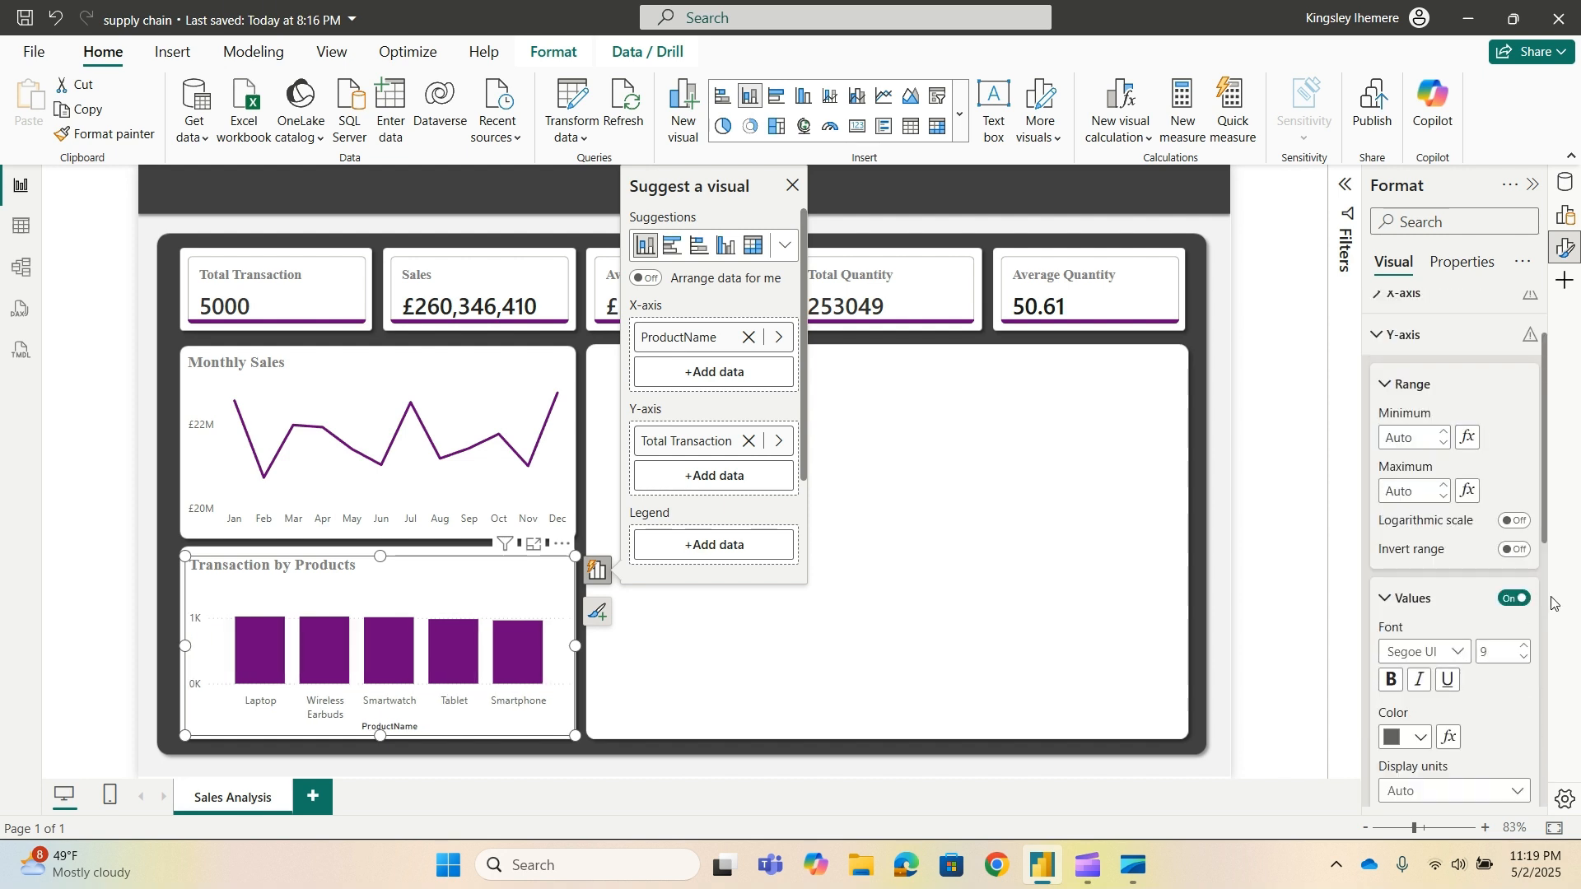
click(1412, 434)
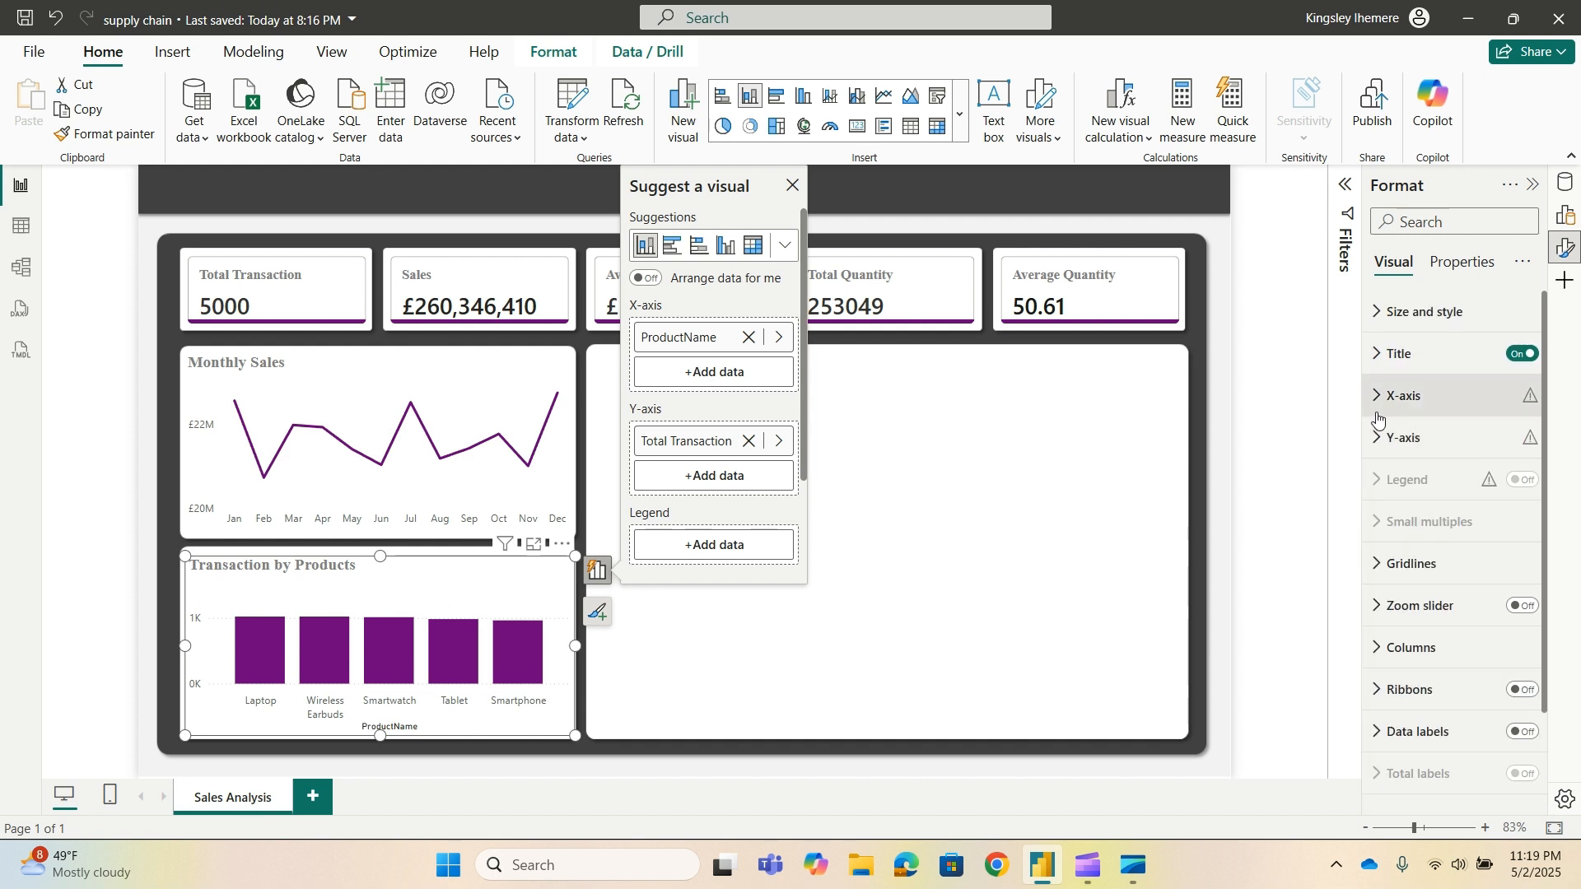
Turn off the X-axis title of the Transaction by Products chart.
click(1433, 396)
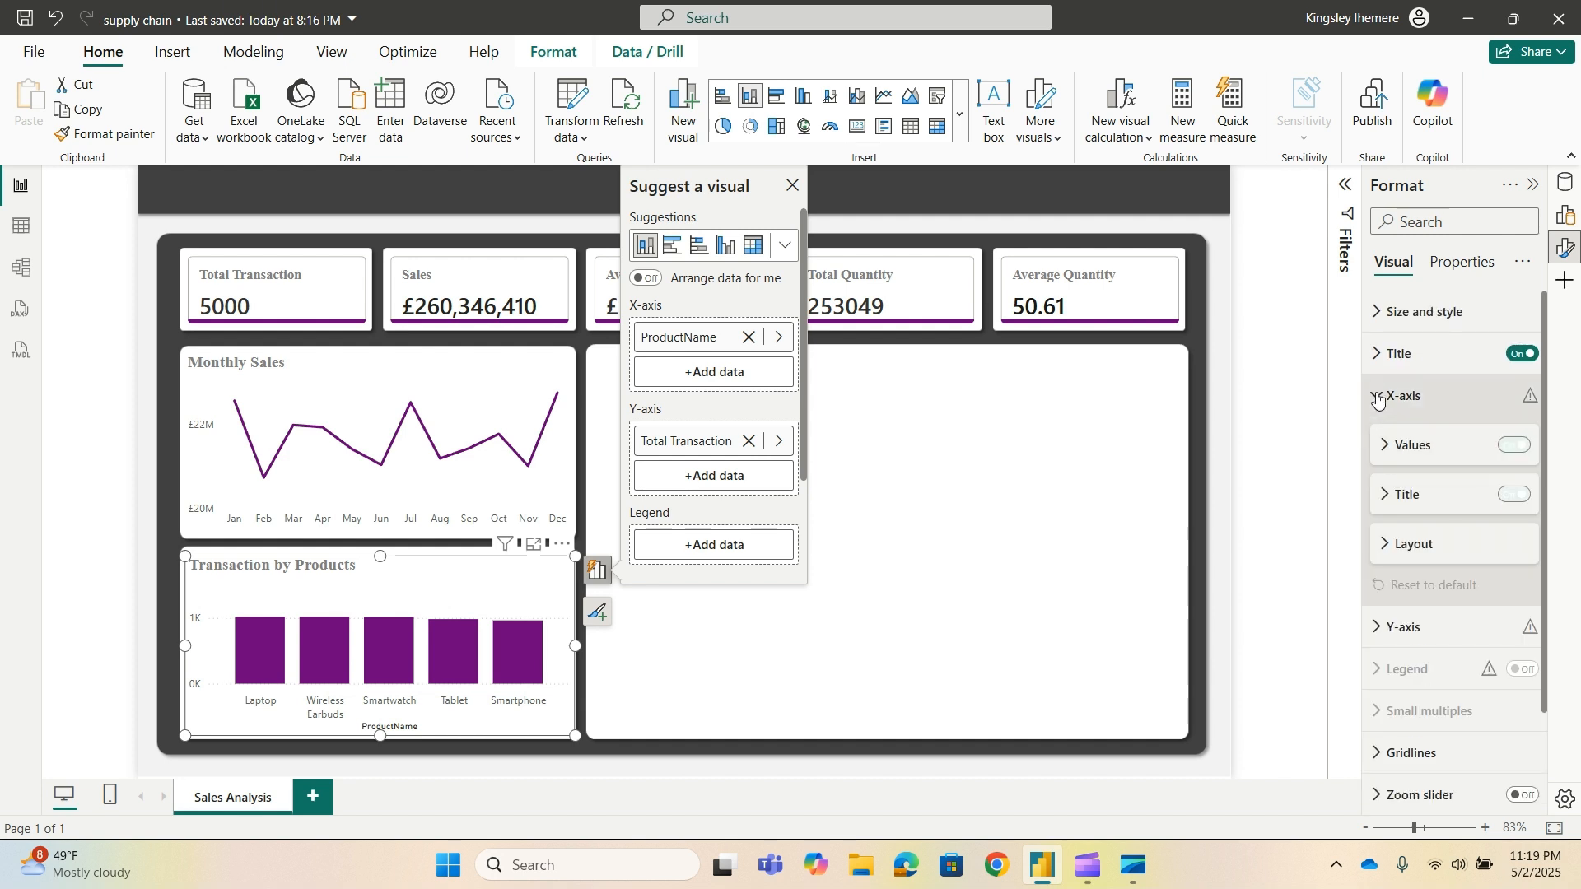
click(1520, 496)
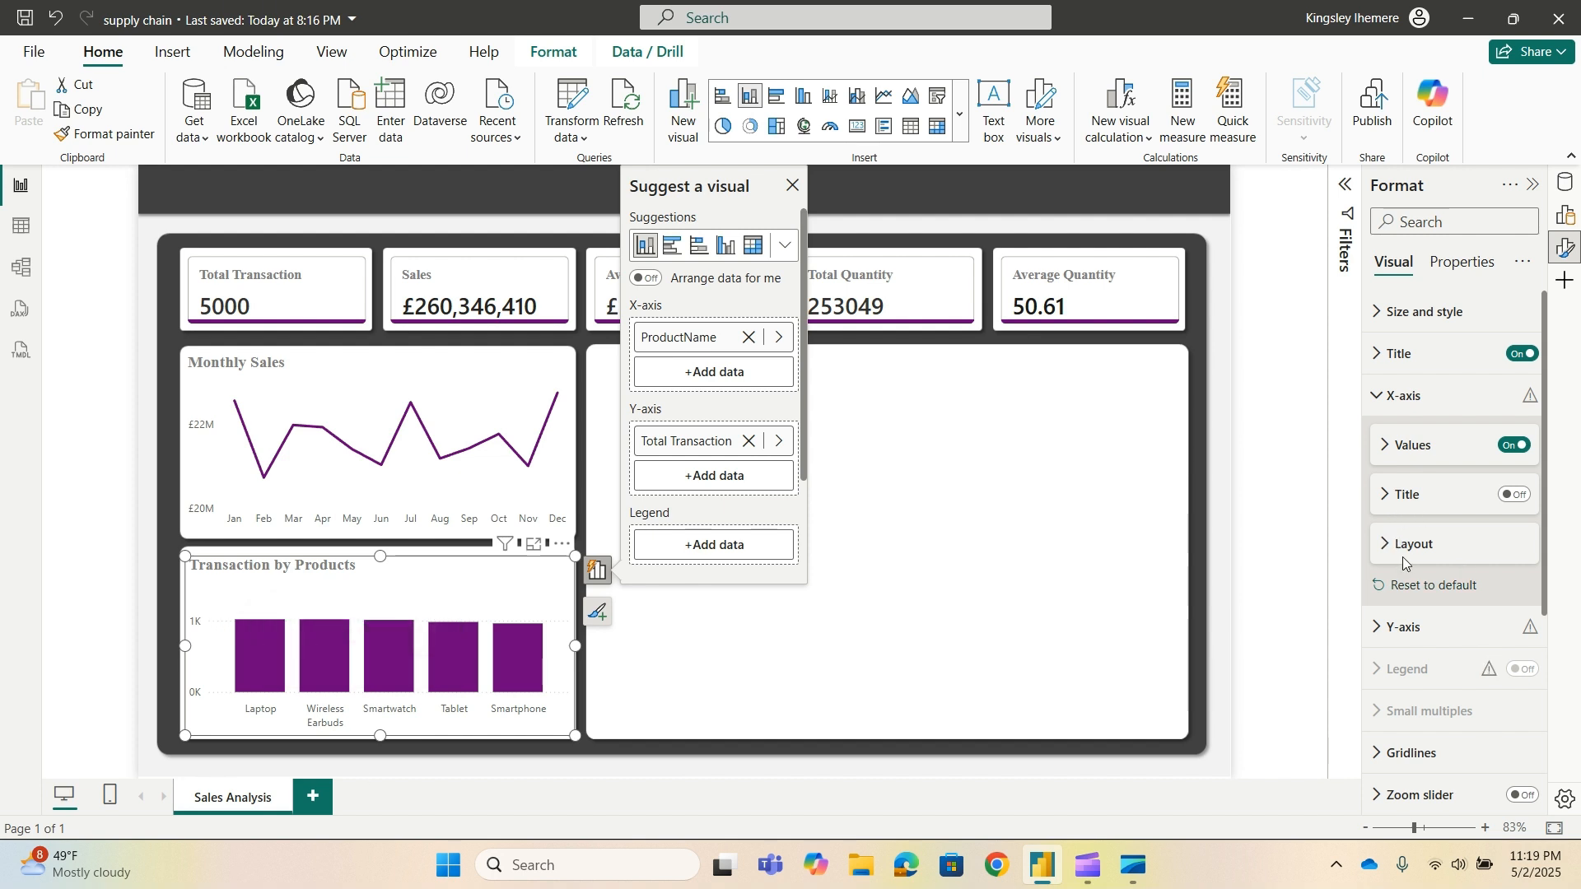
scroll(1409, 559, down, 4)
scroll(1408, 478, up, 4)
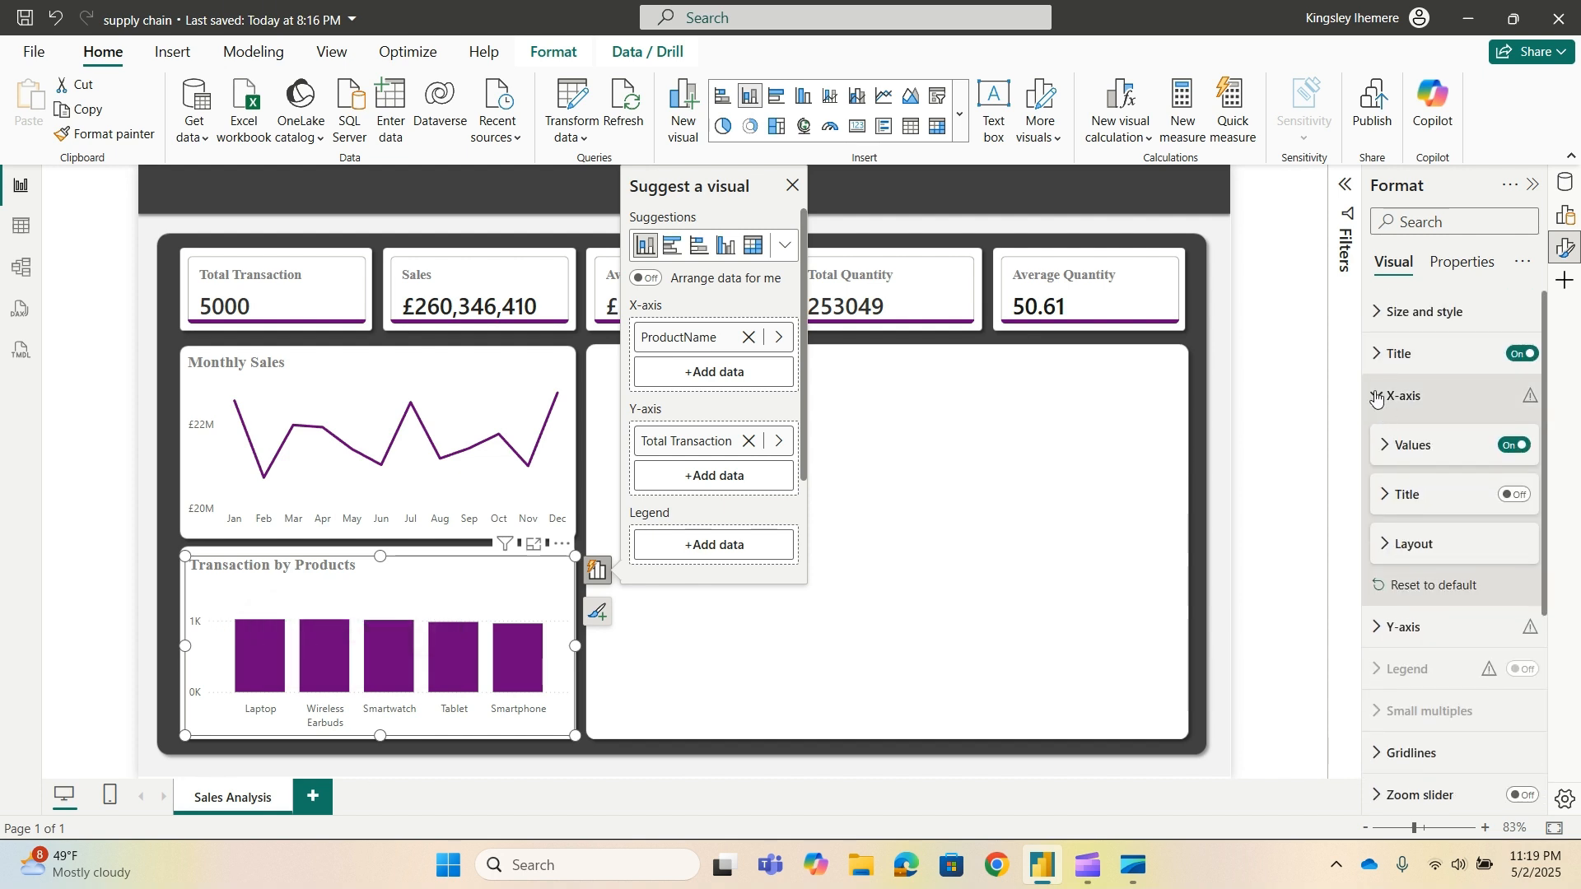
click(1408, 397)
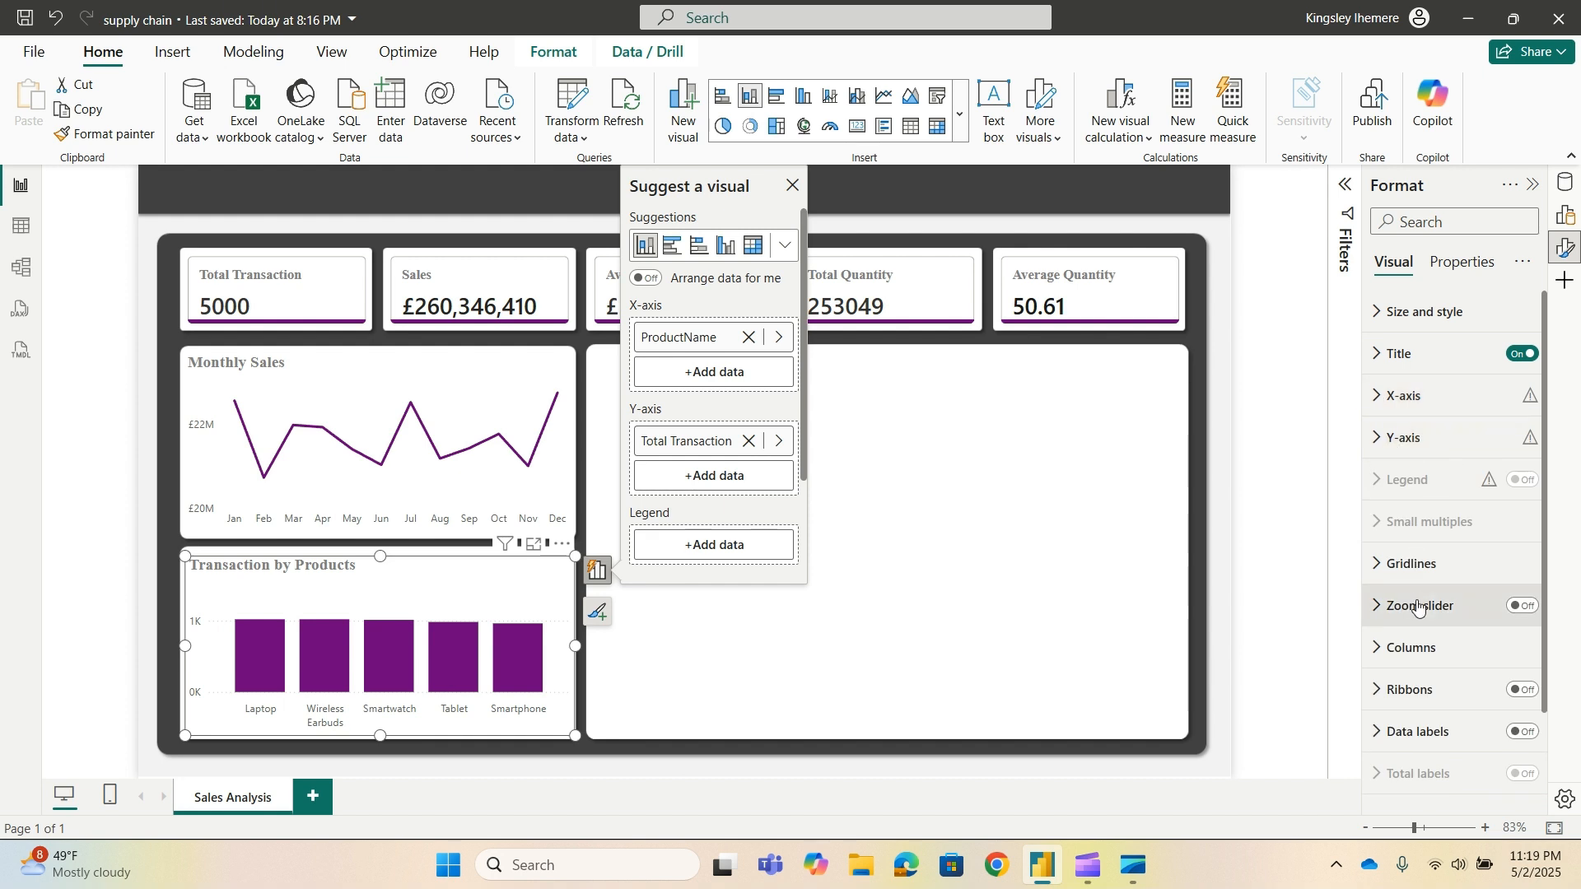
Turn on data labels for the Transaction by Products chart and set their position to Inside end.
scroll(1404, 613, down, 2)
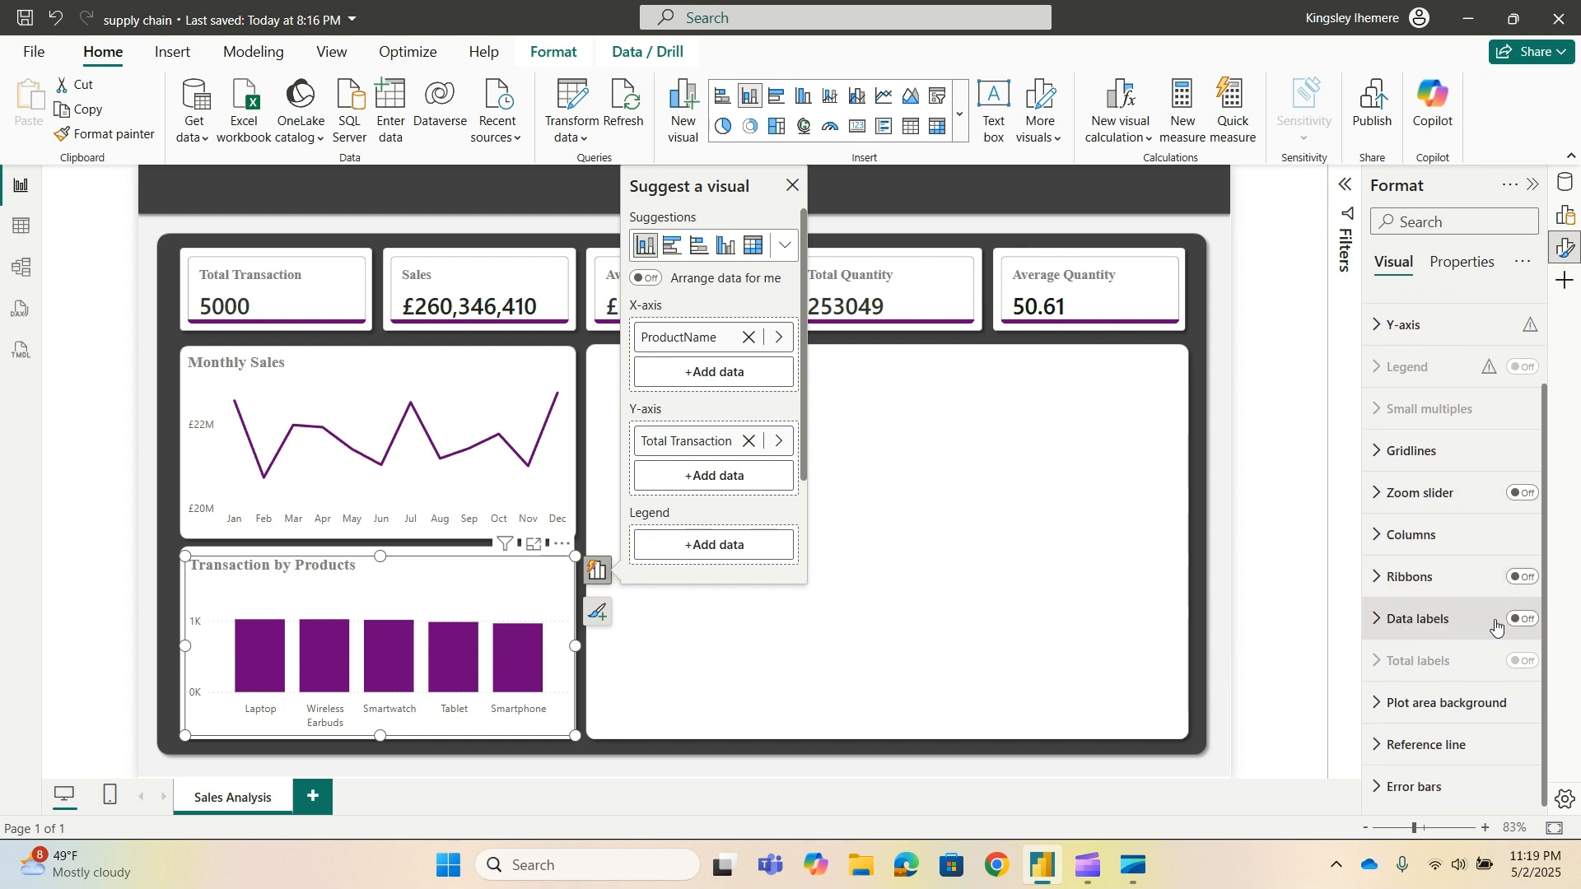
click(1527, 619)
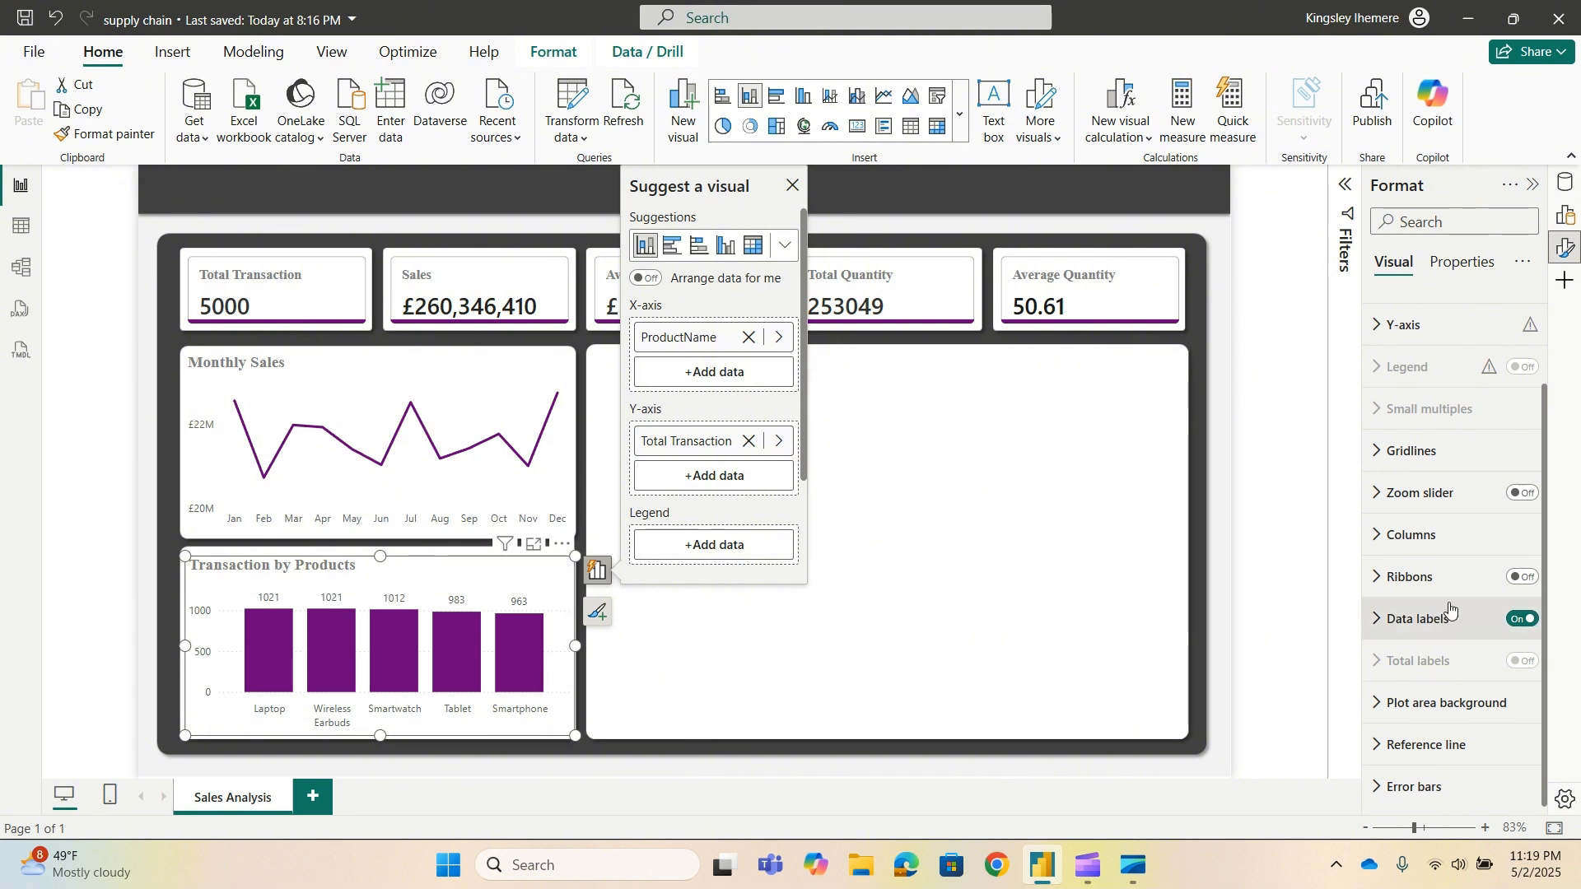
click(1378, 624)
scroll(1432, 618, down, 3)
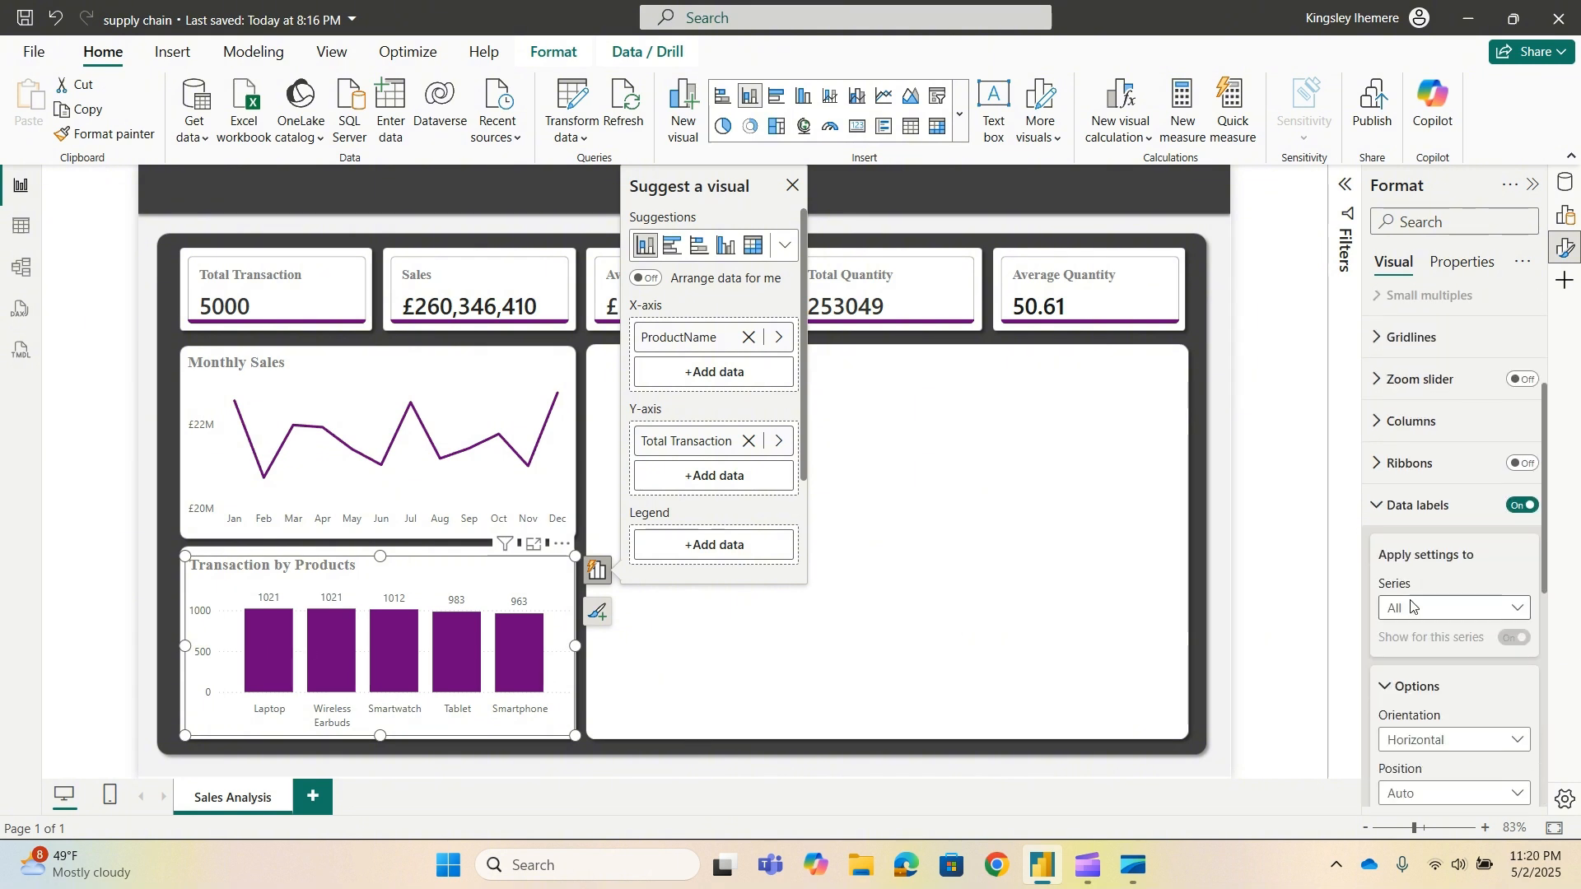
click(1449, 599)
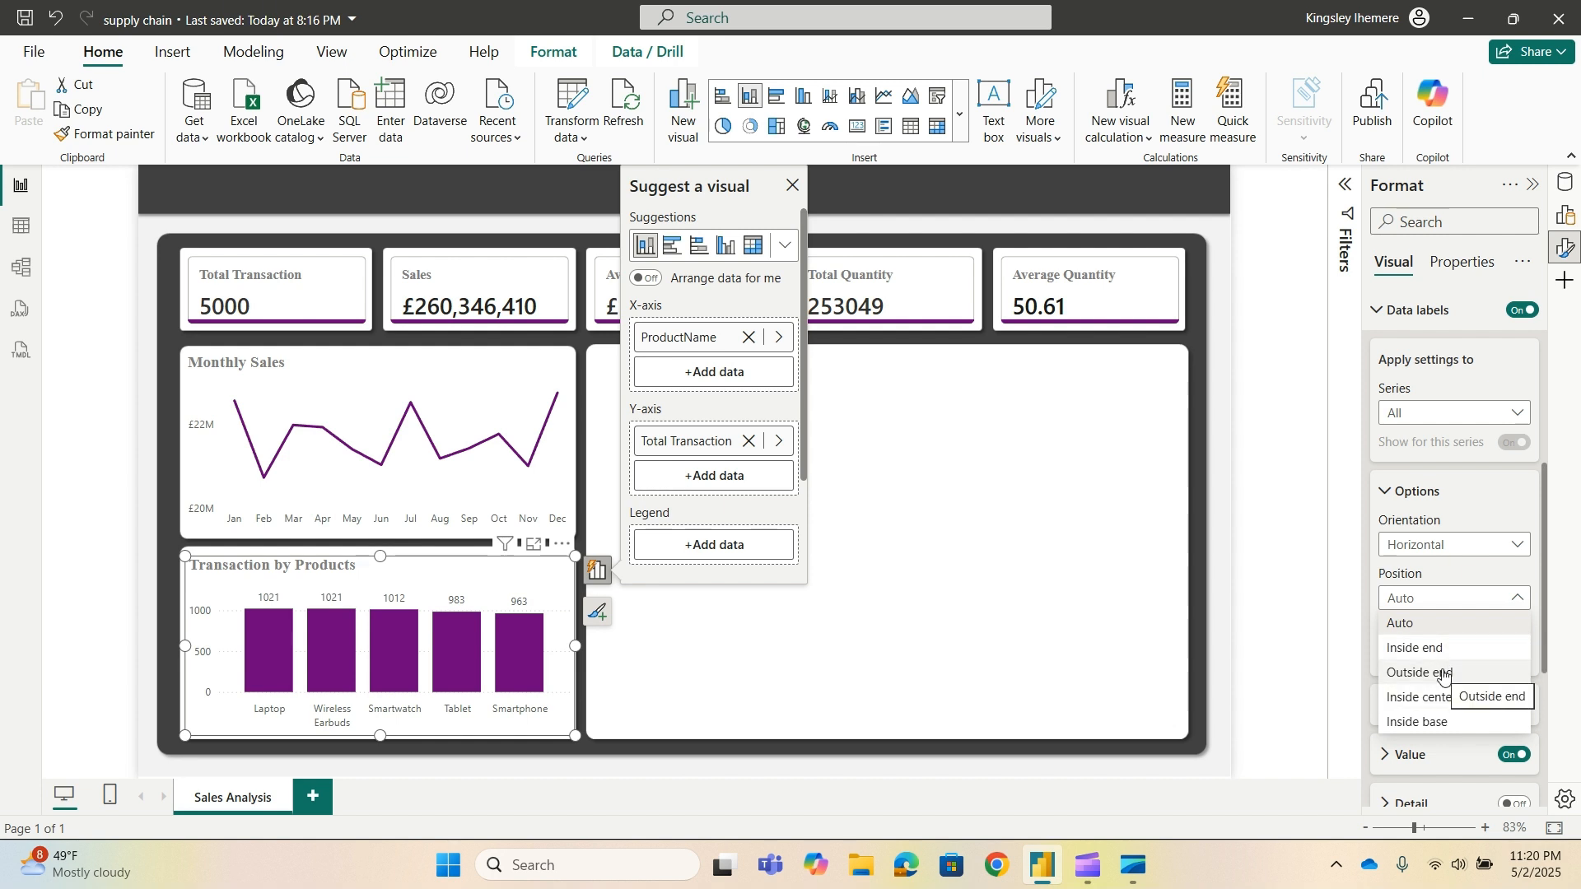
click(1444, 648)
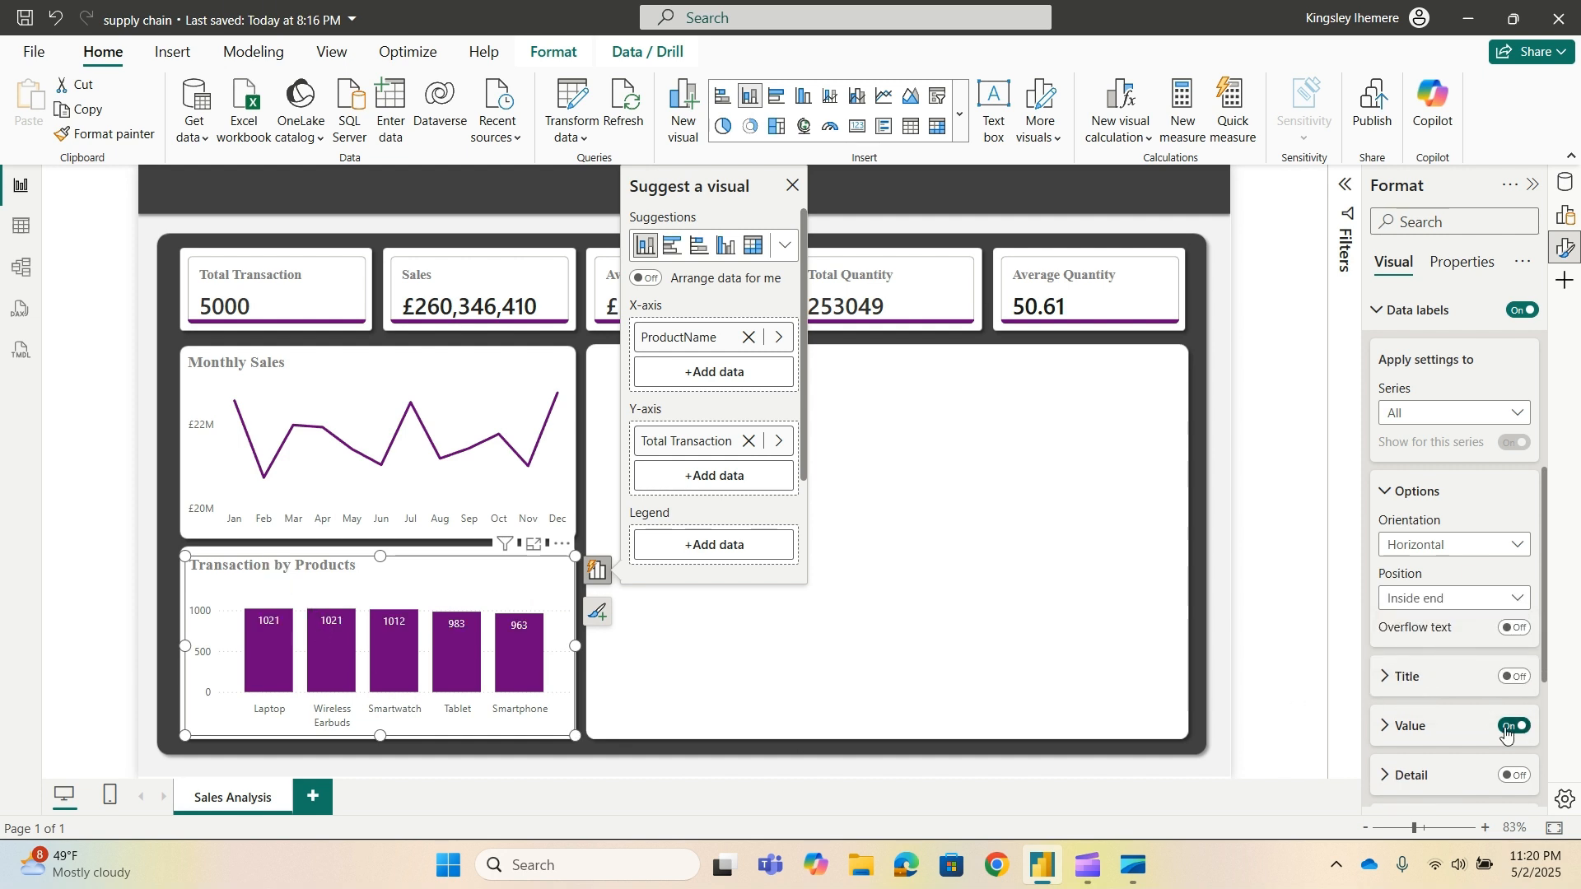
Make the data label values on the Transaction by Products columns bold.
scroll(1491, 692, down, 4)
scroll(1490, 544, up, 3)
scroll(1492, 543, up, 1)
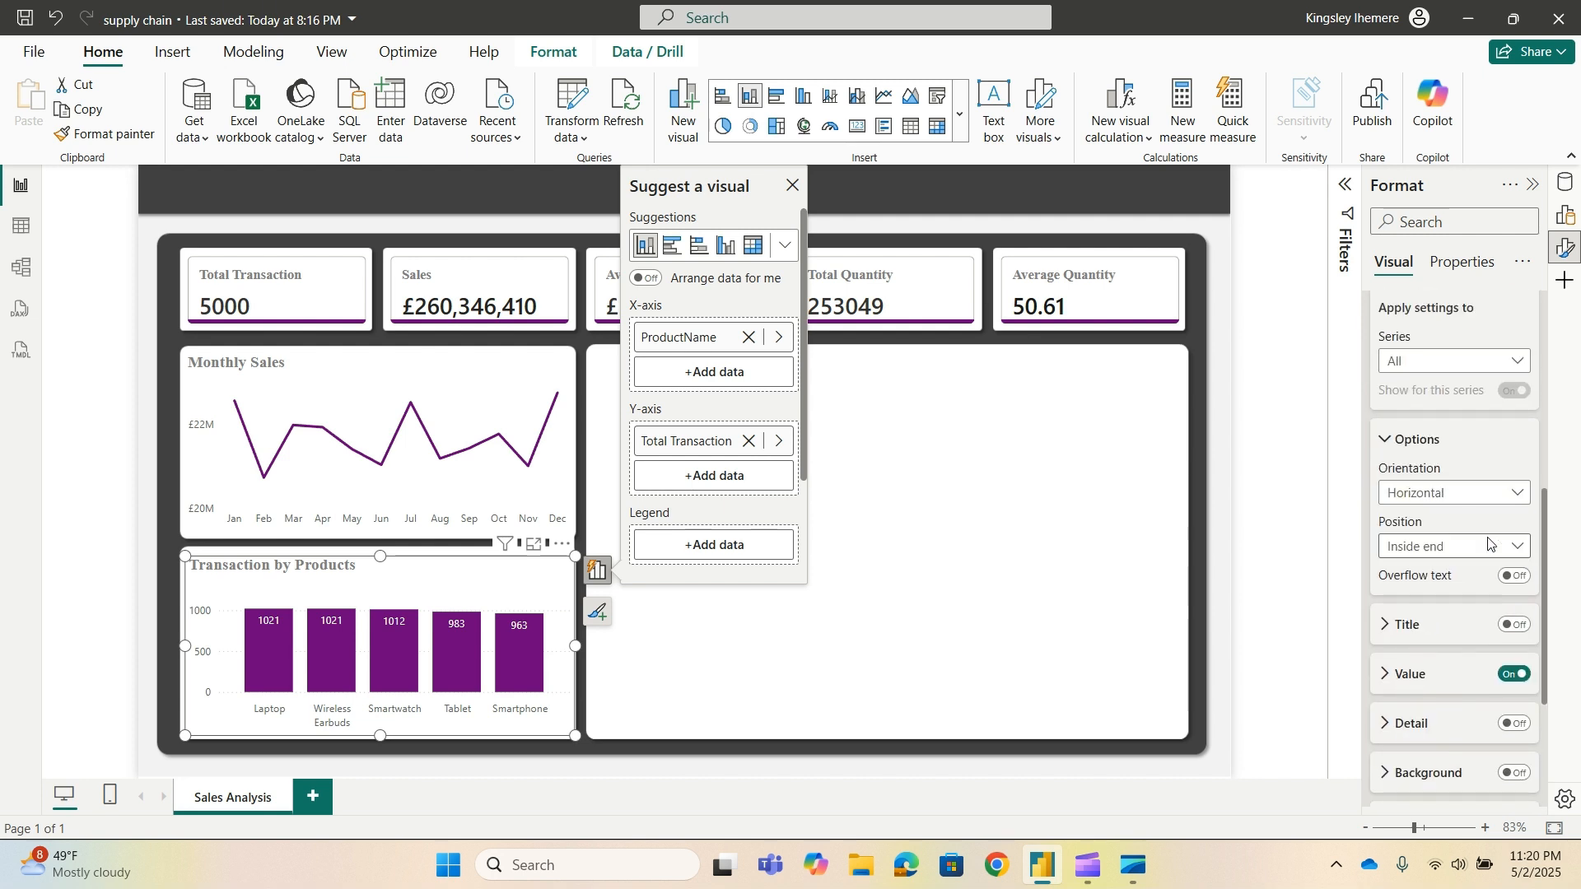
scroll(1441, 536, down, 3)
click(1390, 437)
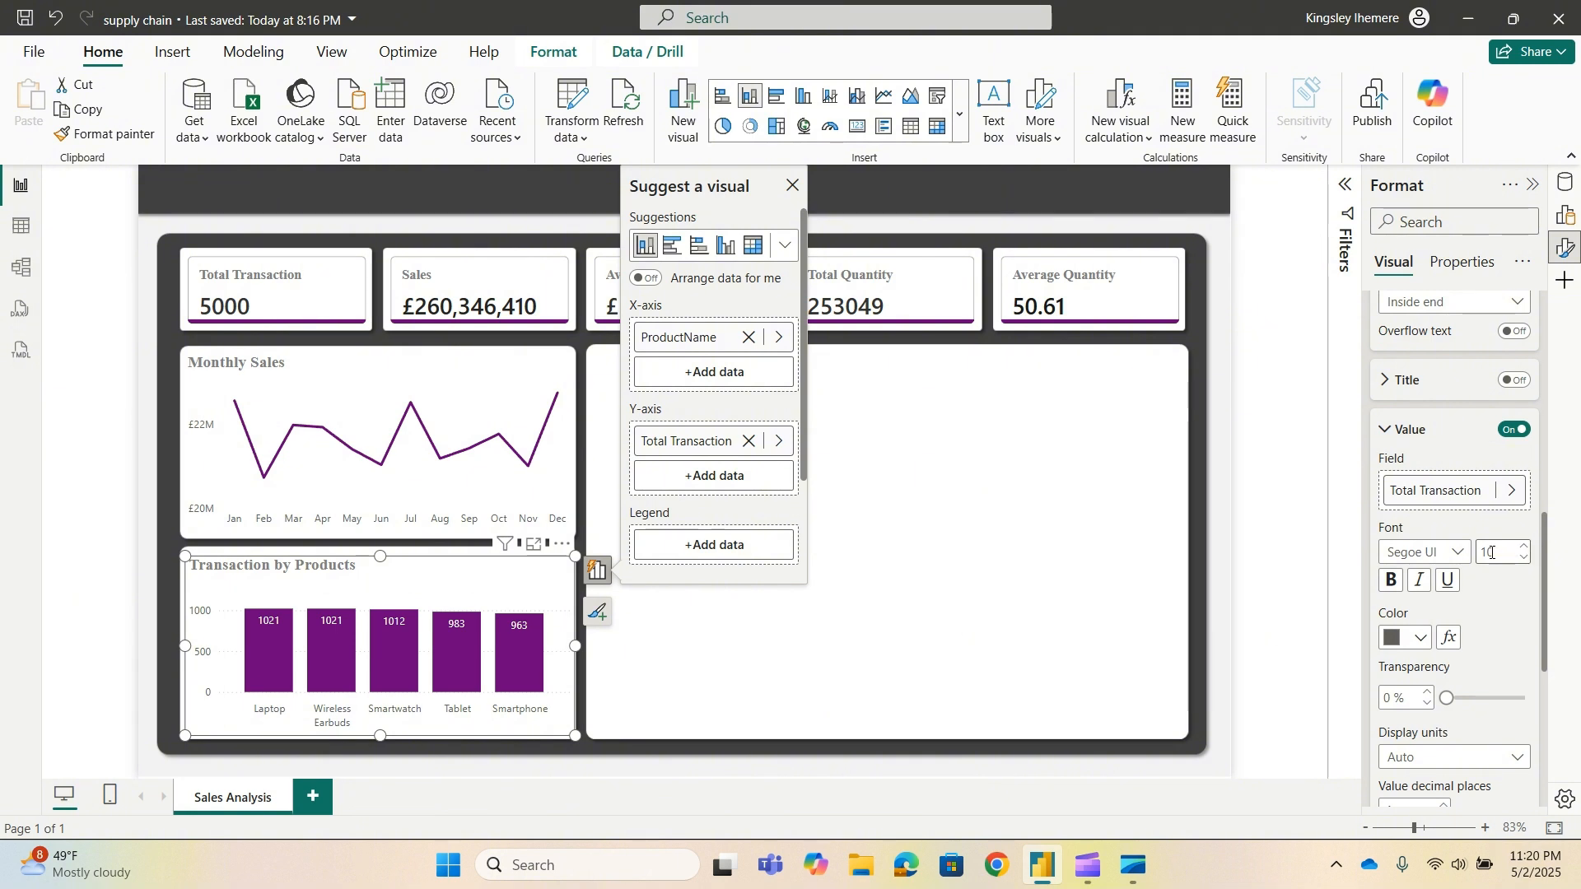
click(1391, 581)
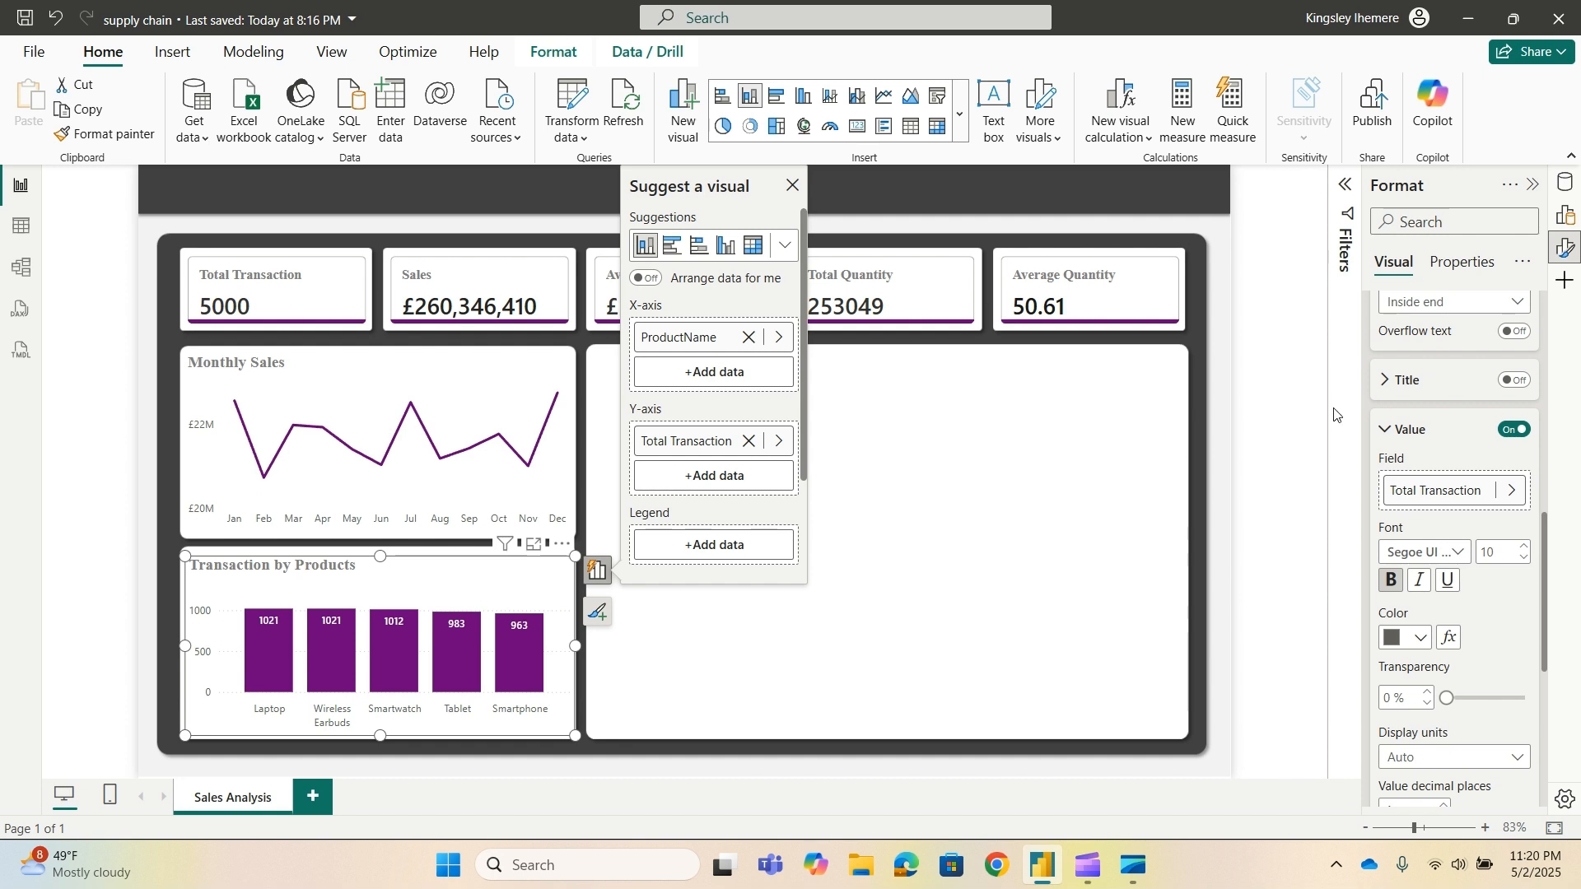
Turn off the Y-axis values of the Transaction by Products chart and deselect the chart.
scroll(1448, 411, up, 10)
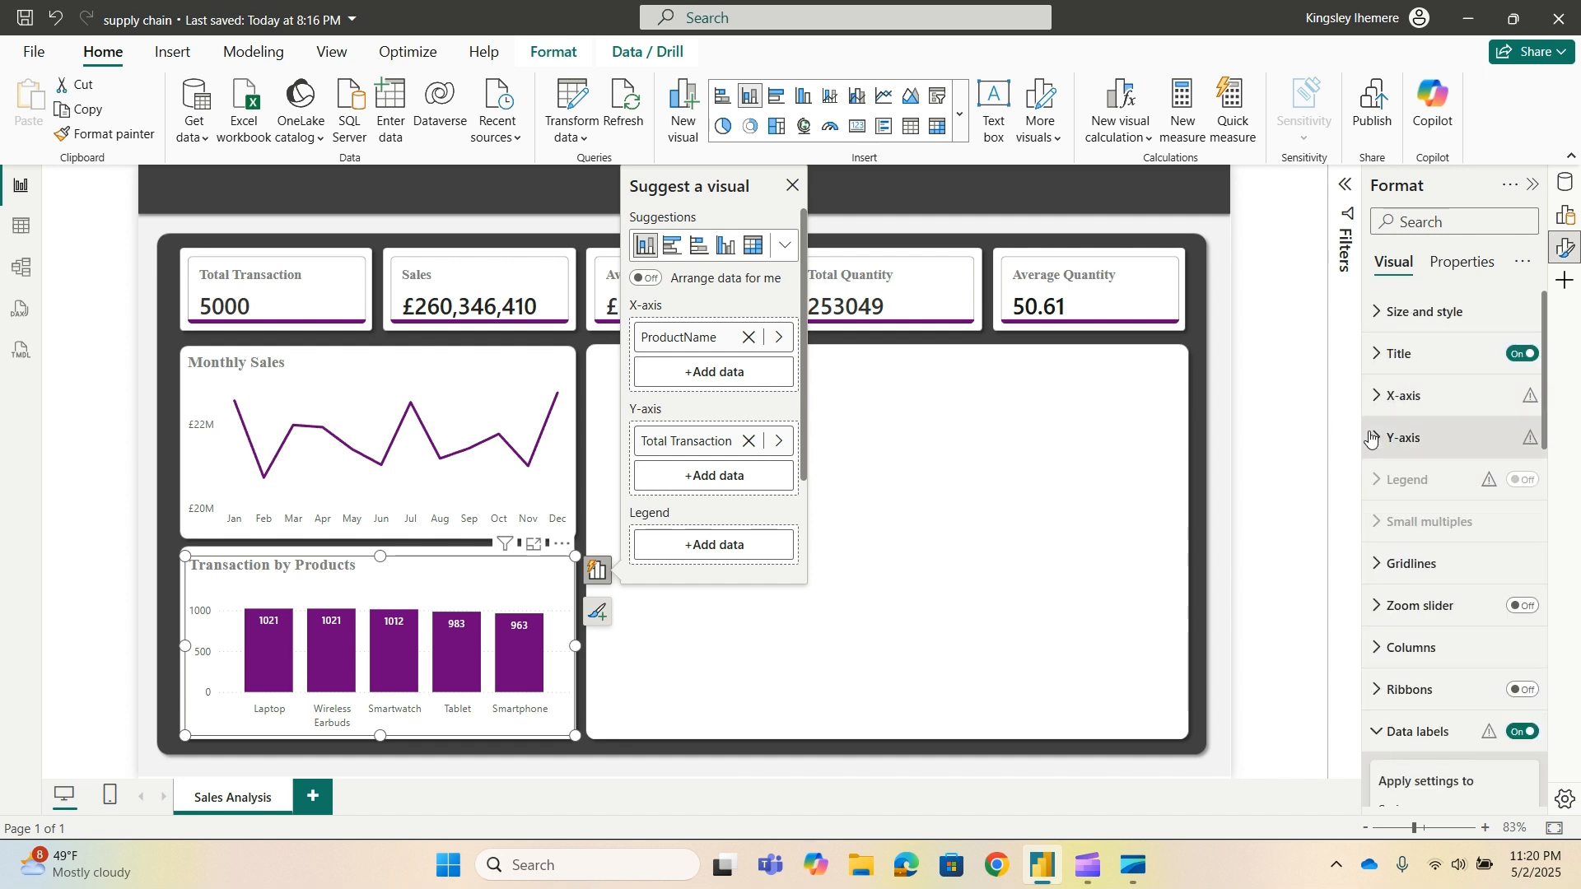
click(1453, 437)
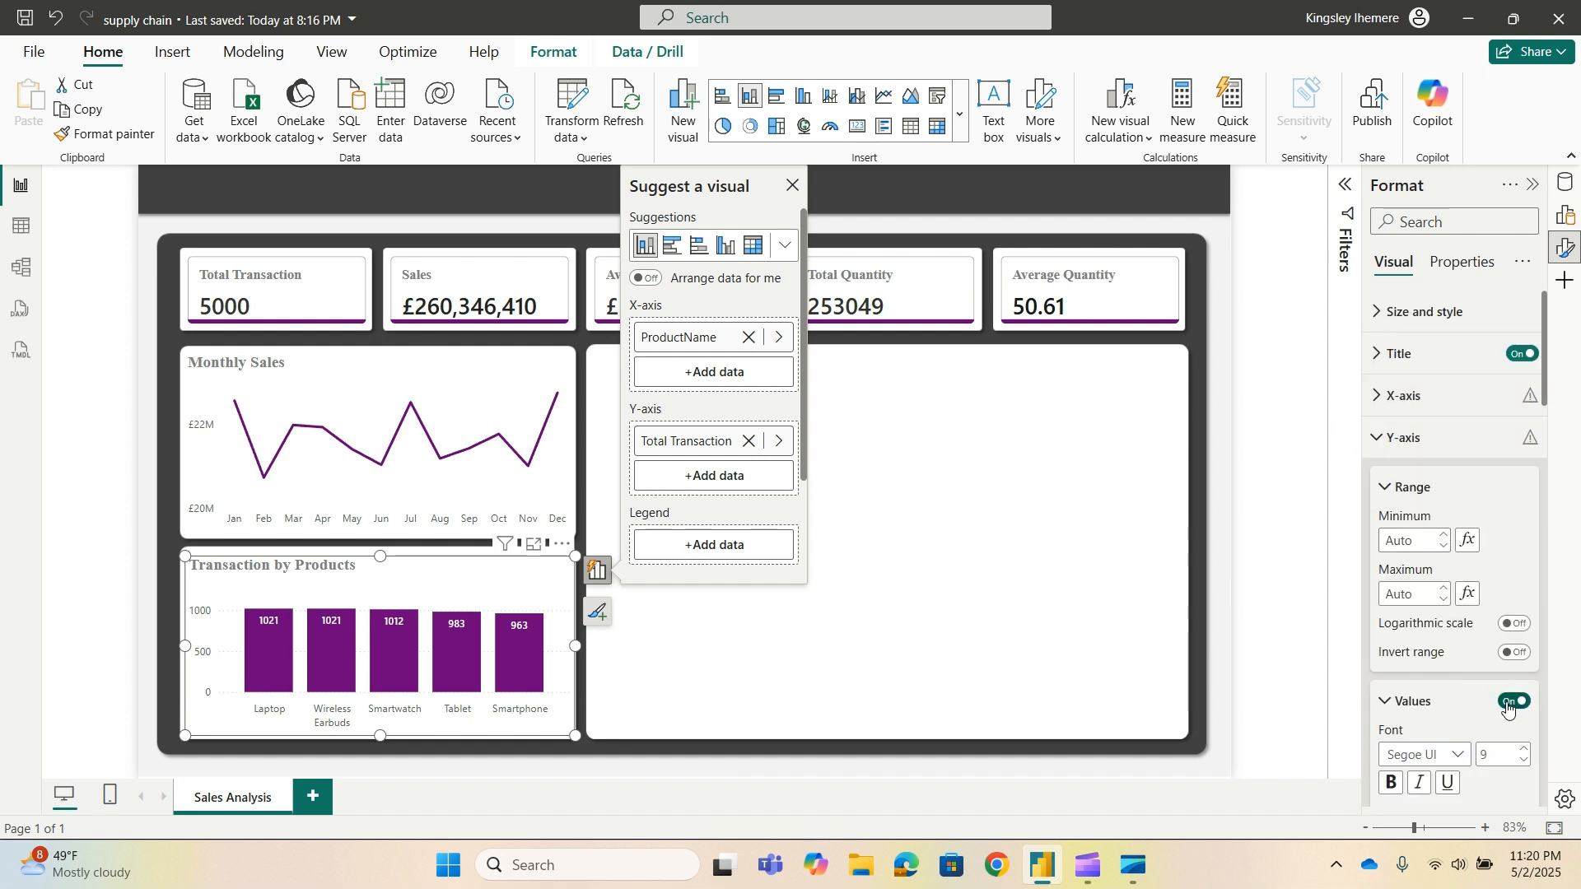
scroll(1525, 615, down, 3)
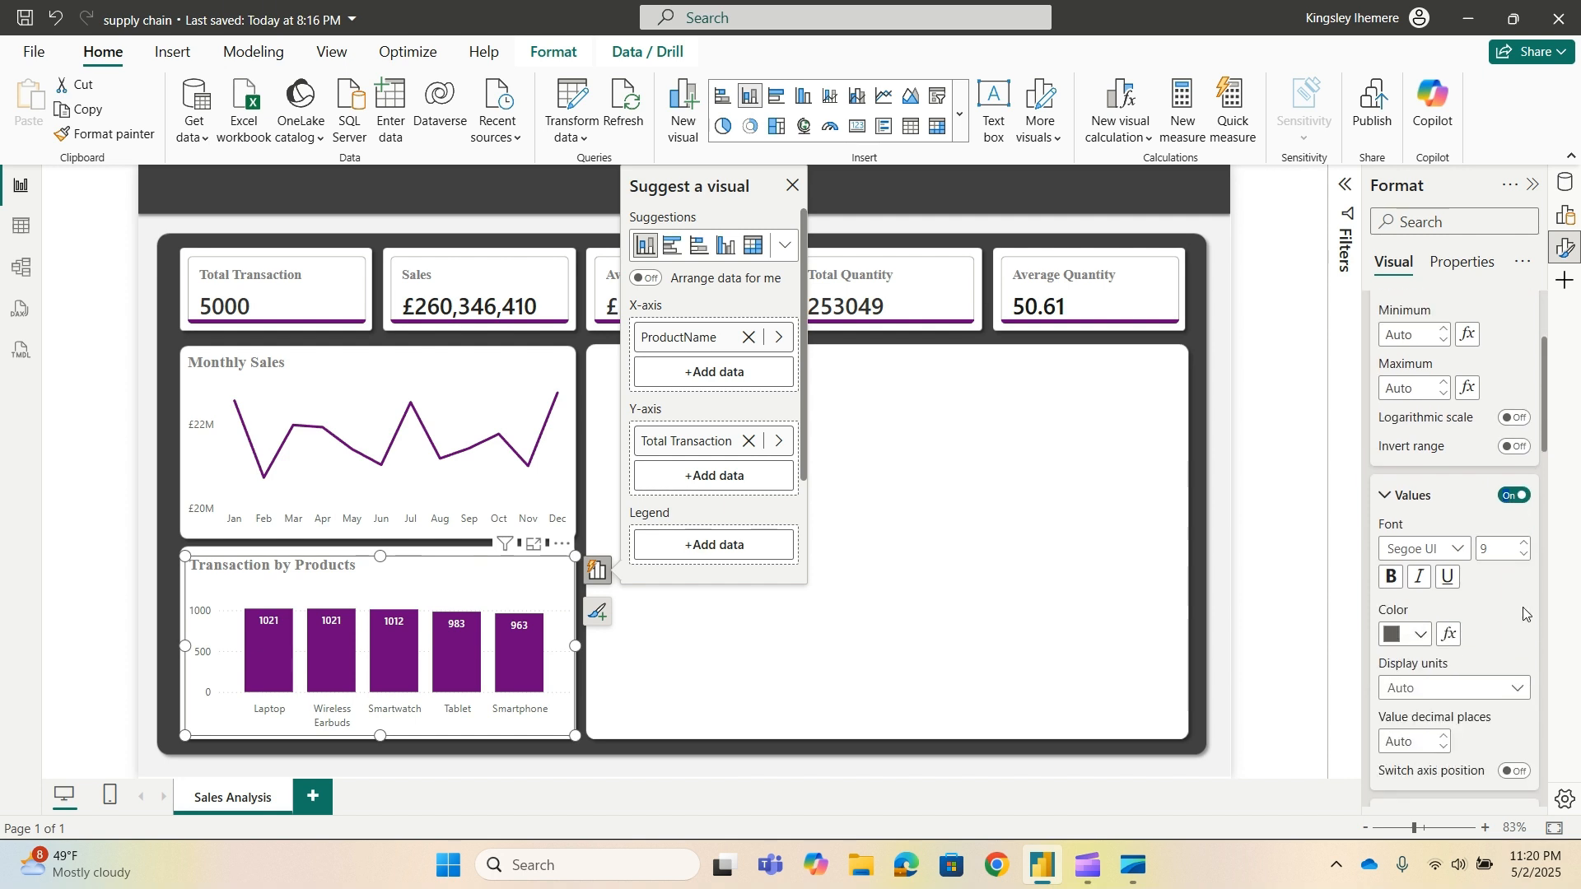
click(1513, 498)
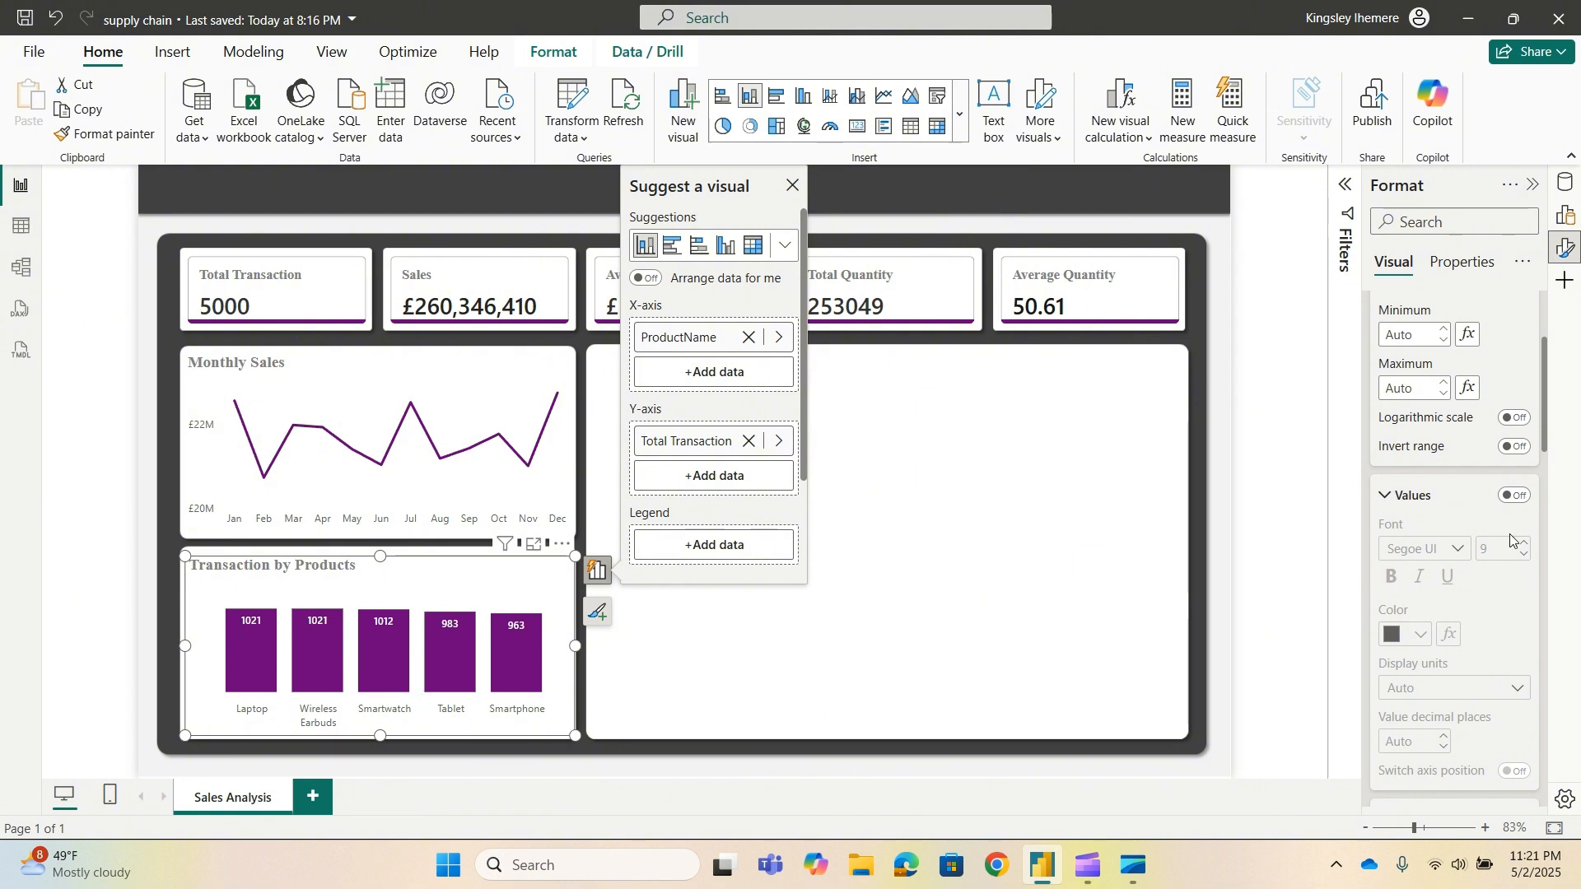
click(887, 630)
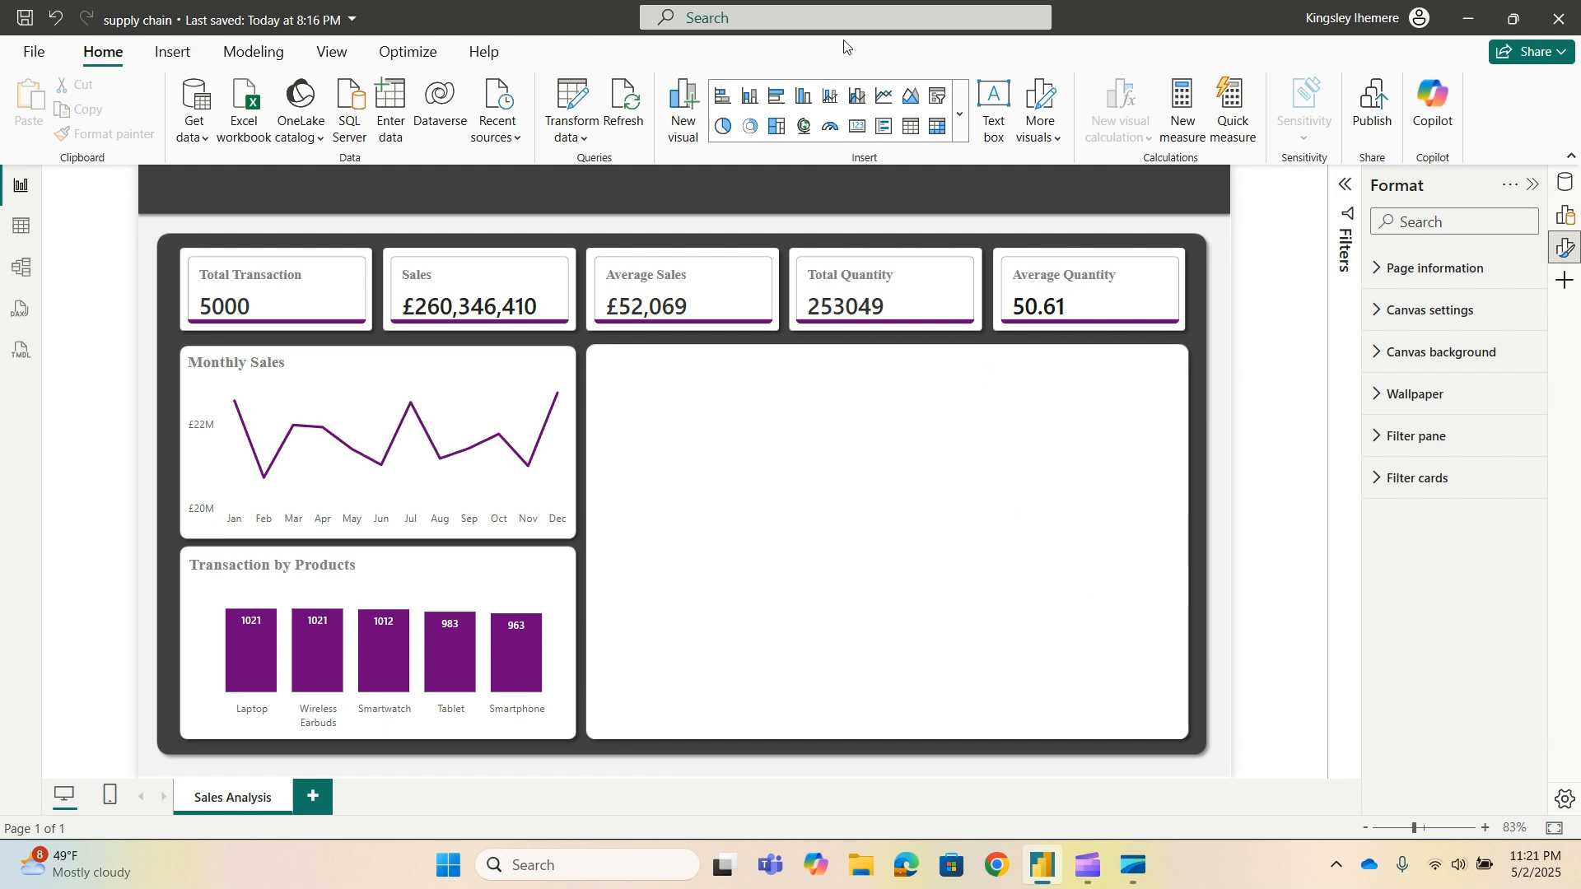
Insert a table visual in the large empty card beside the charts and display the data fields instead of the format settings.
click(912, 125)
drag(784, 565, 1044, 635)
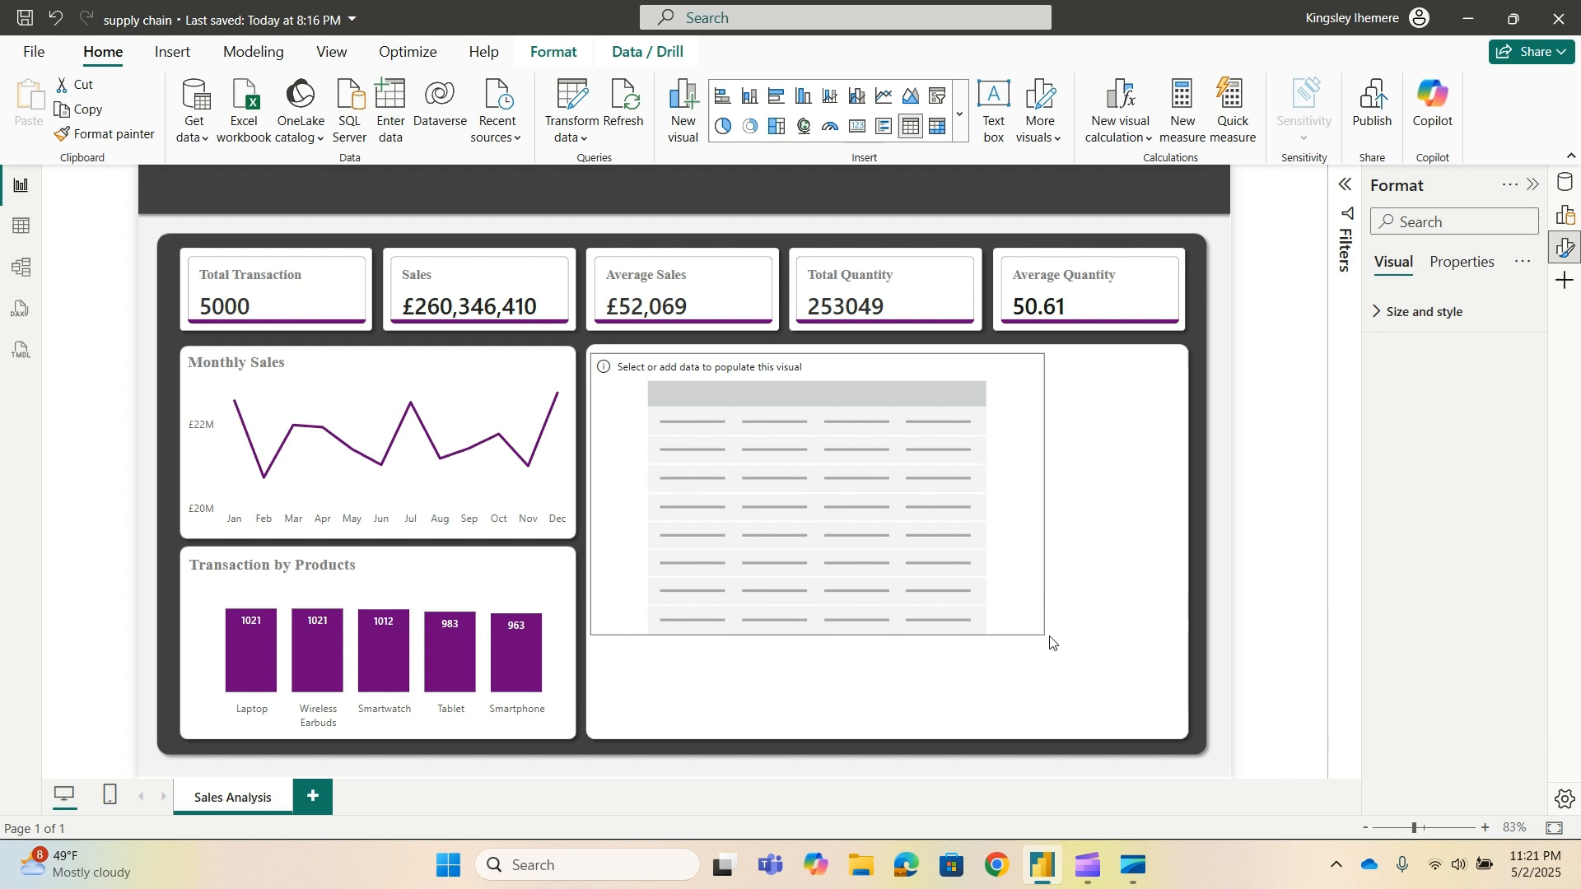
click(1564, 214)
click(1562, 215)
click(1565, 249)
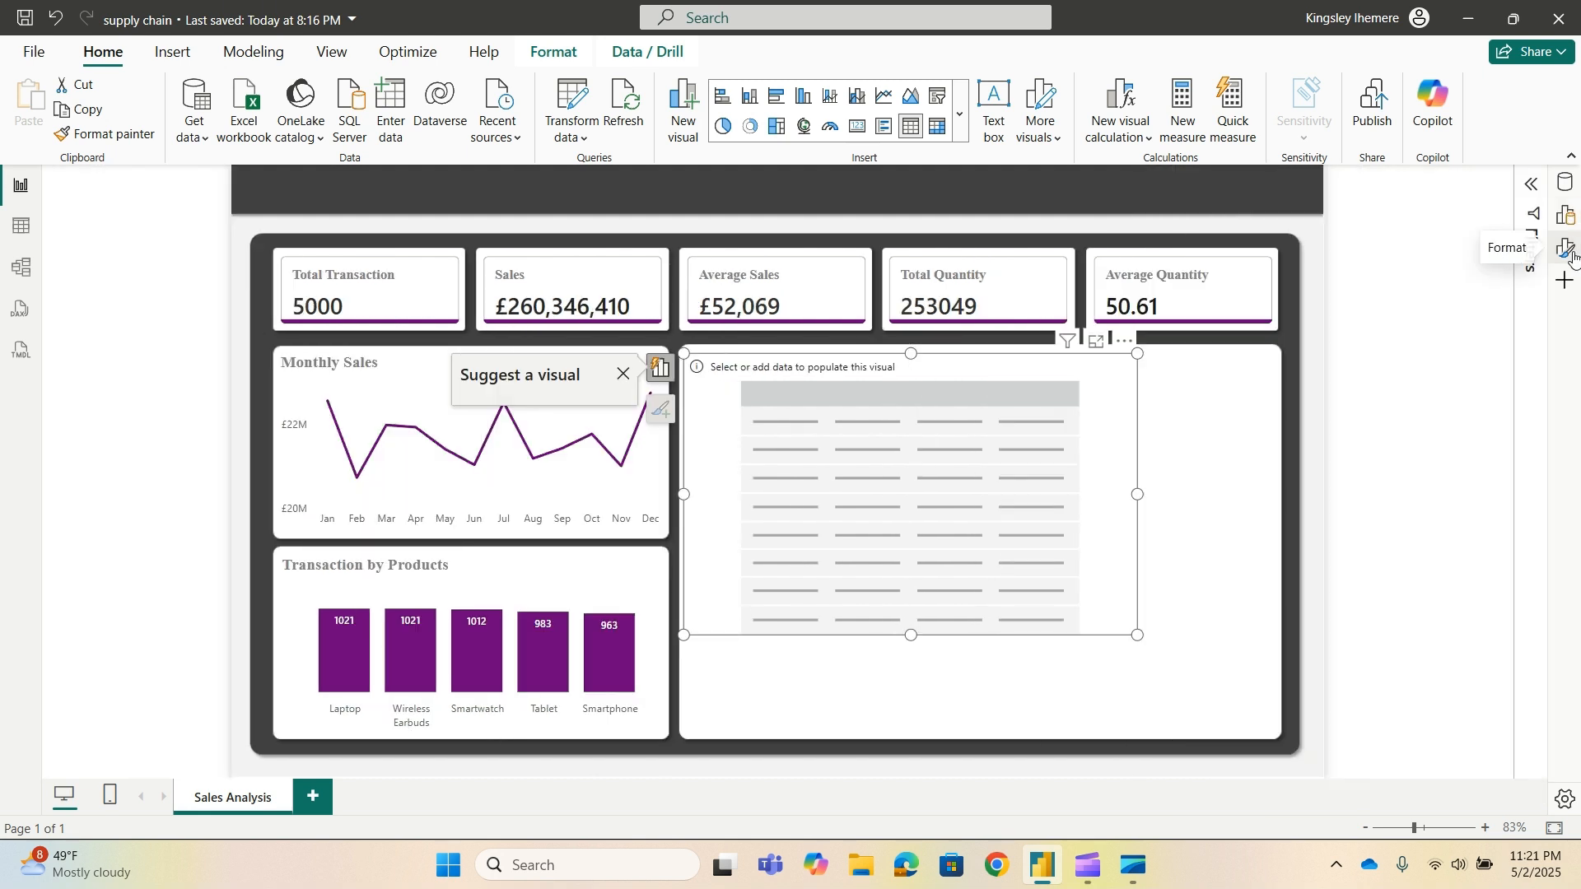
click(1565, 249)
click(1566, 188)
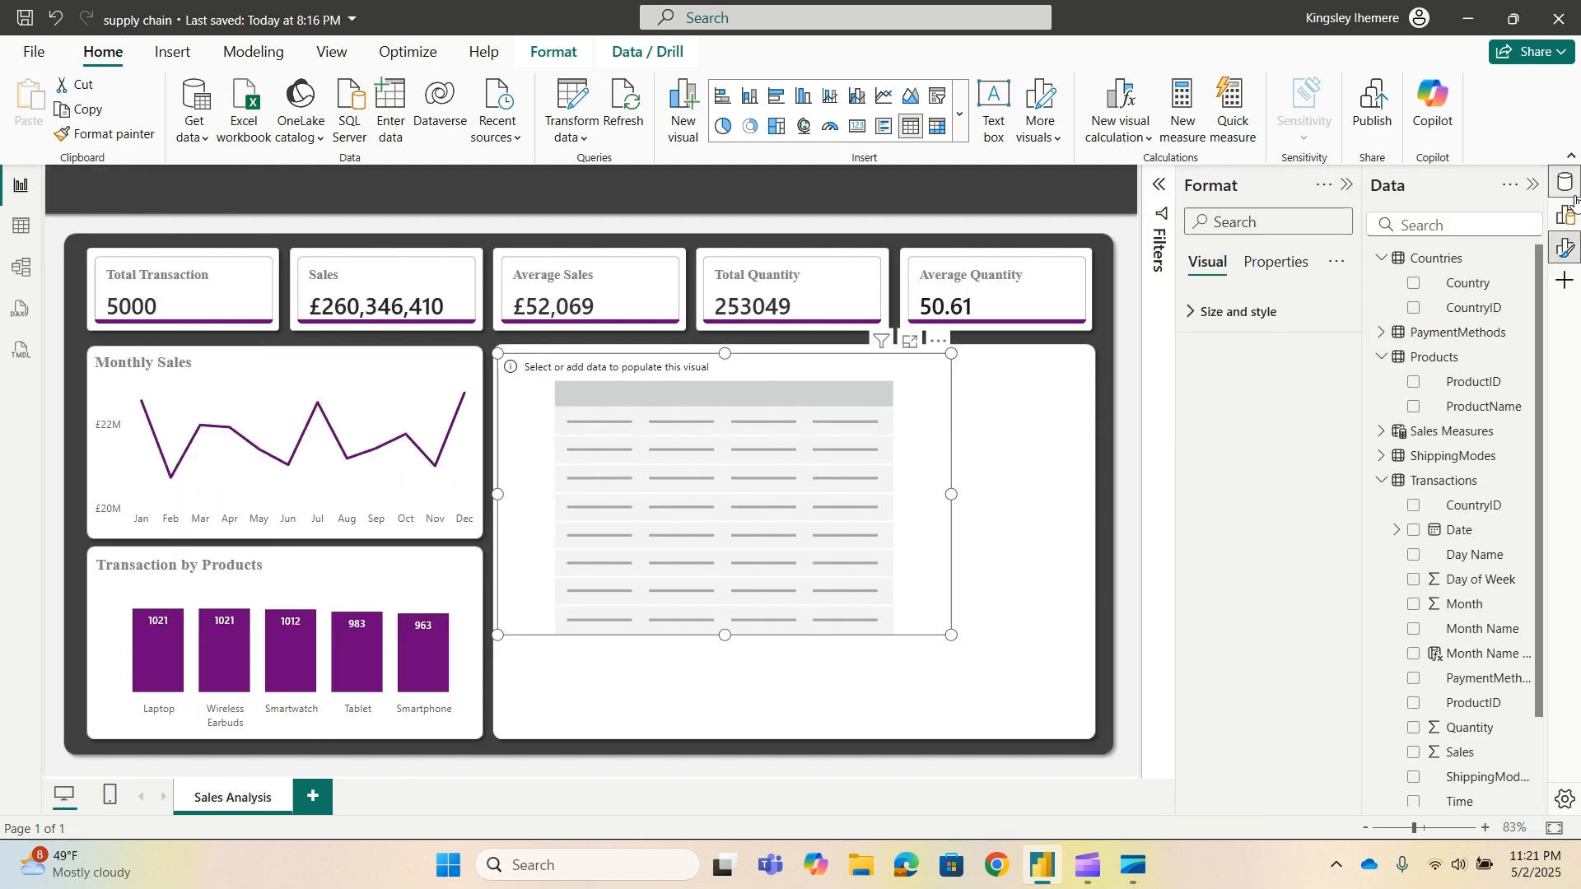
click(1347, 184)
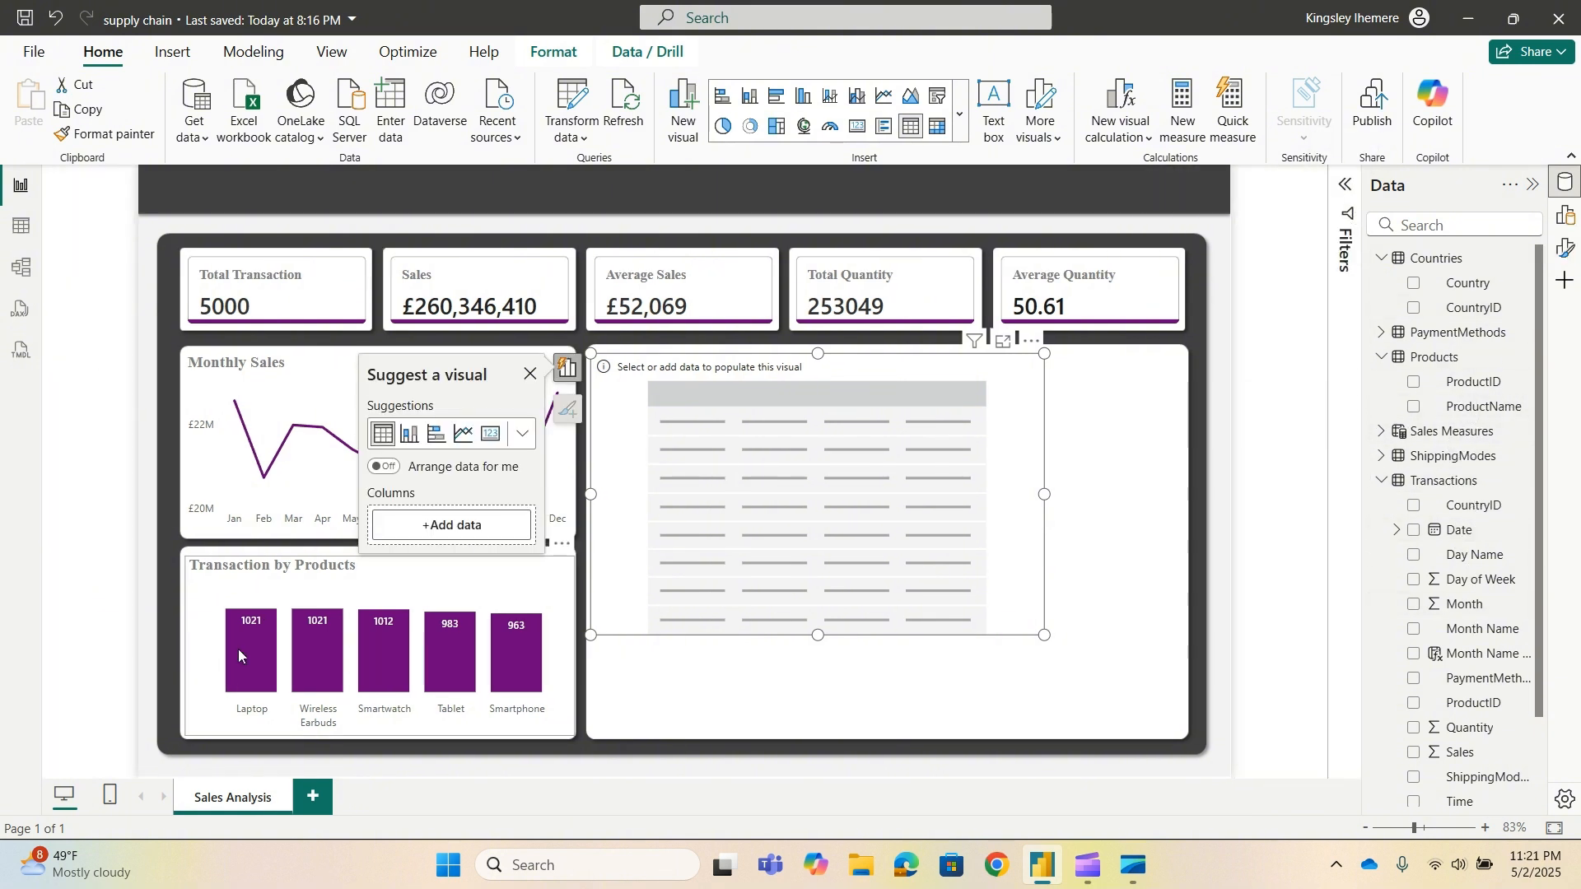
Add the Sales measure from the Sales Measures table to the new table visual.
scroll(1392, 367, down, 2)
click(1384, 372)
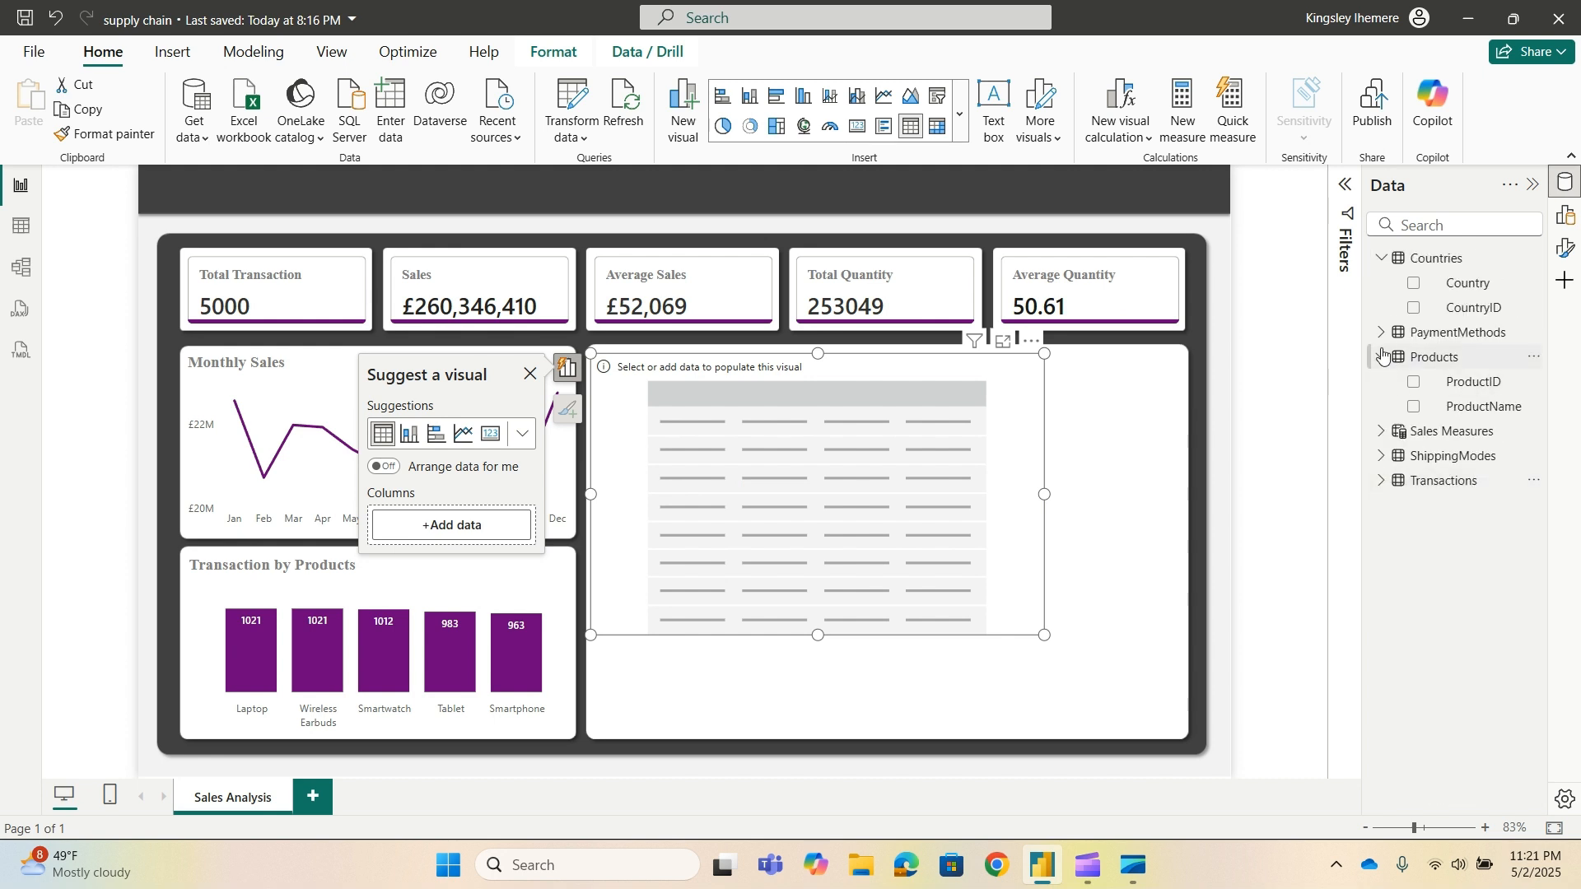
click(1382, 433)
click(1441, 532)
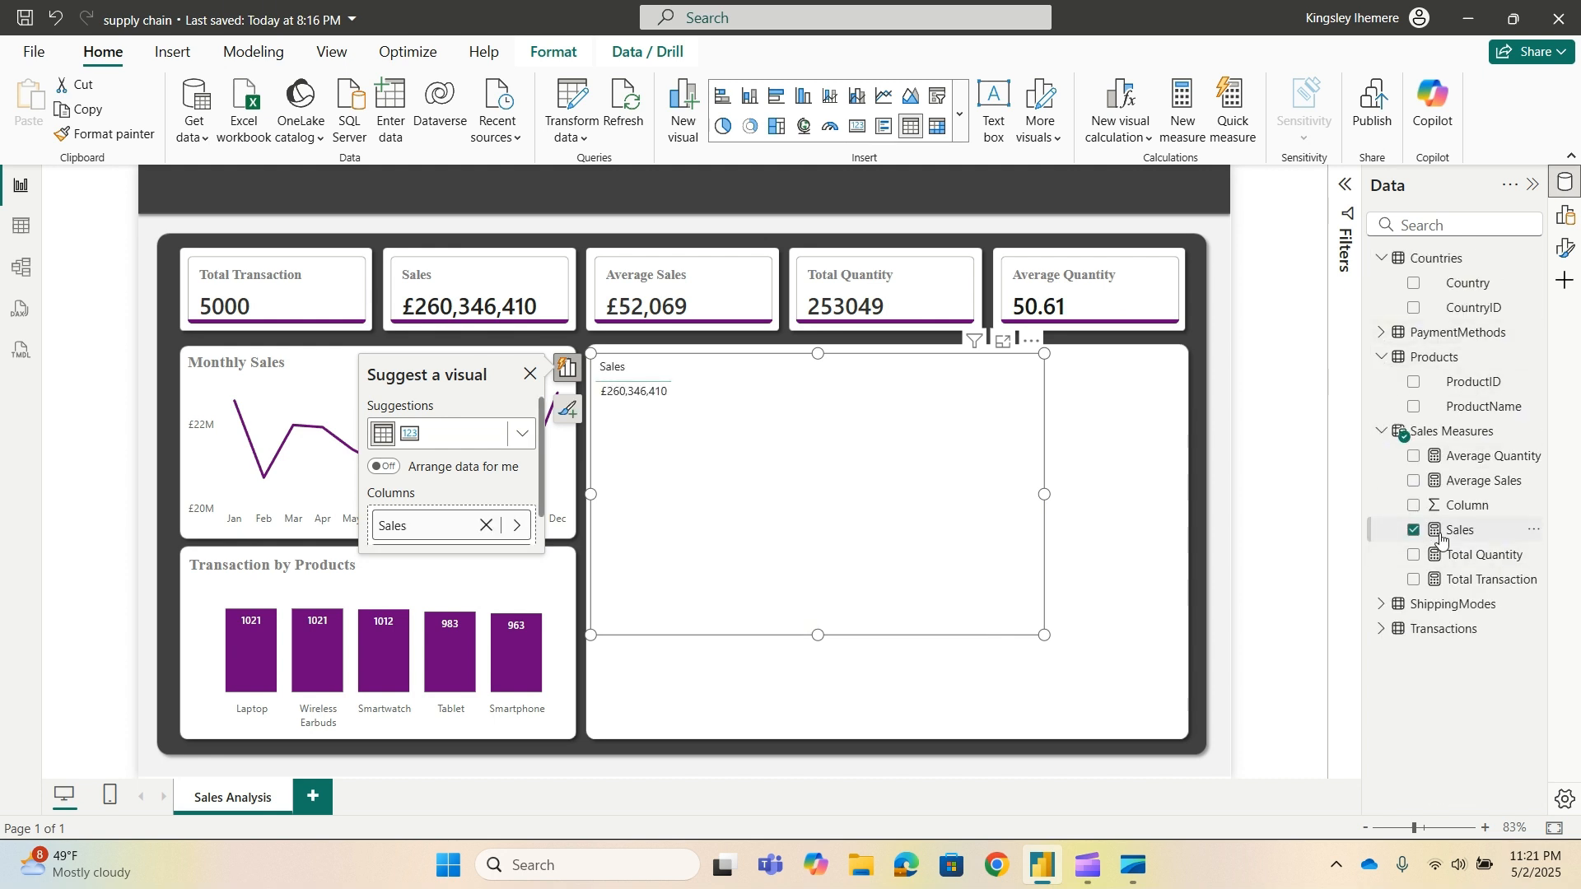
Add the Time field from the Transactions table to the table visual and place it before Sales.
click(1382, 630)
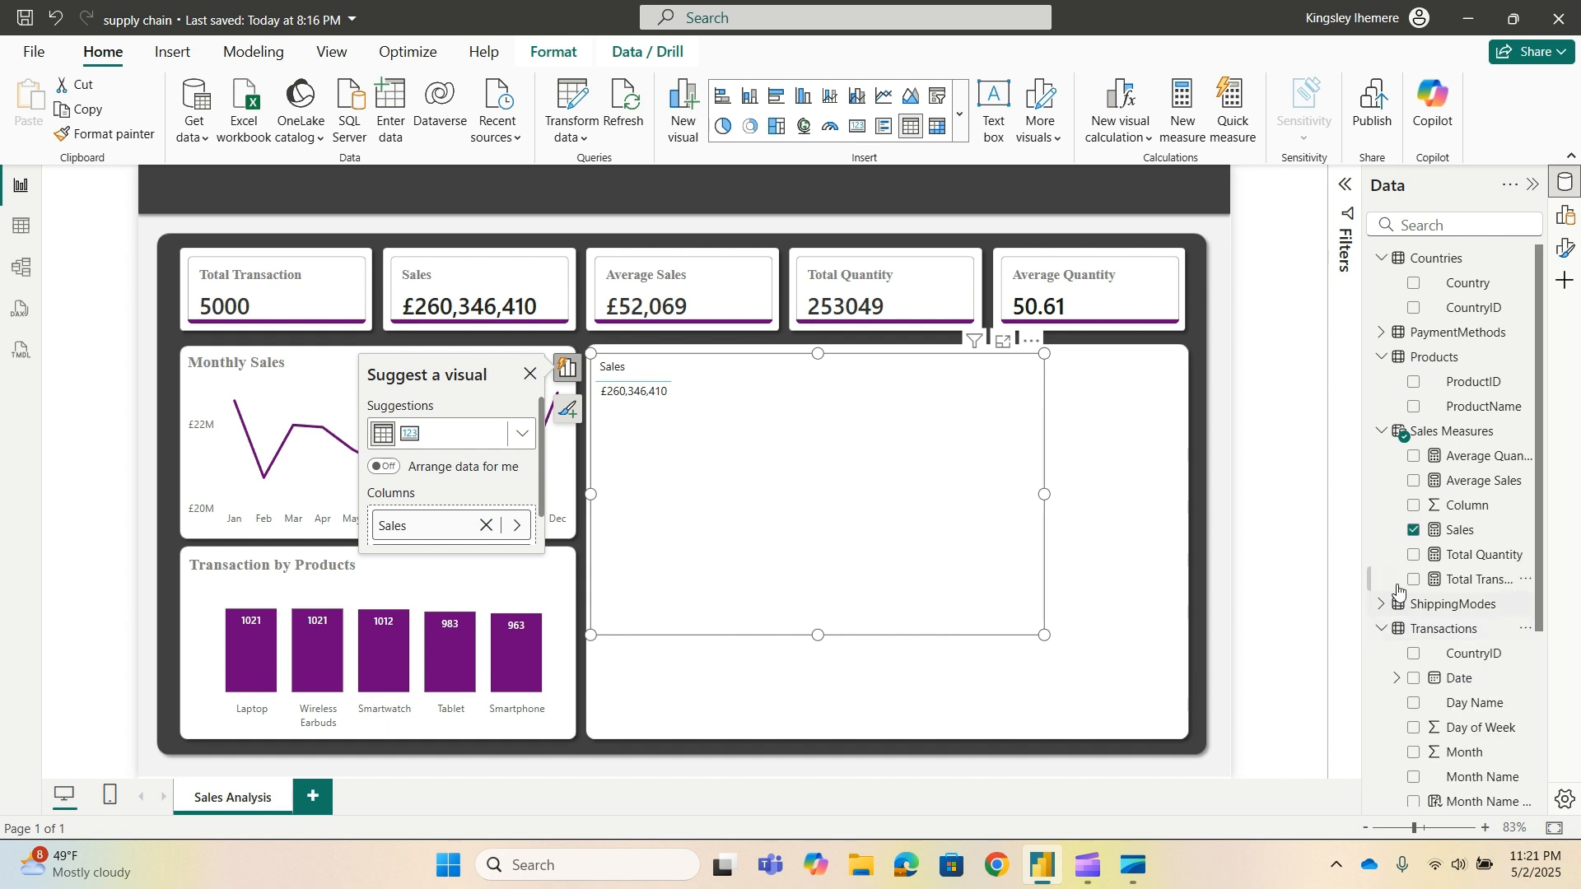
scroll(1410, 593, down, 3)
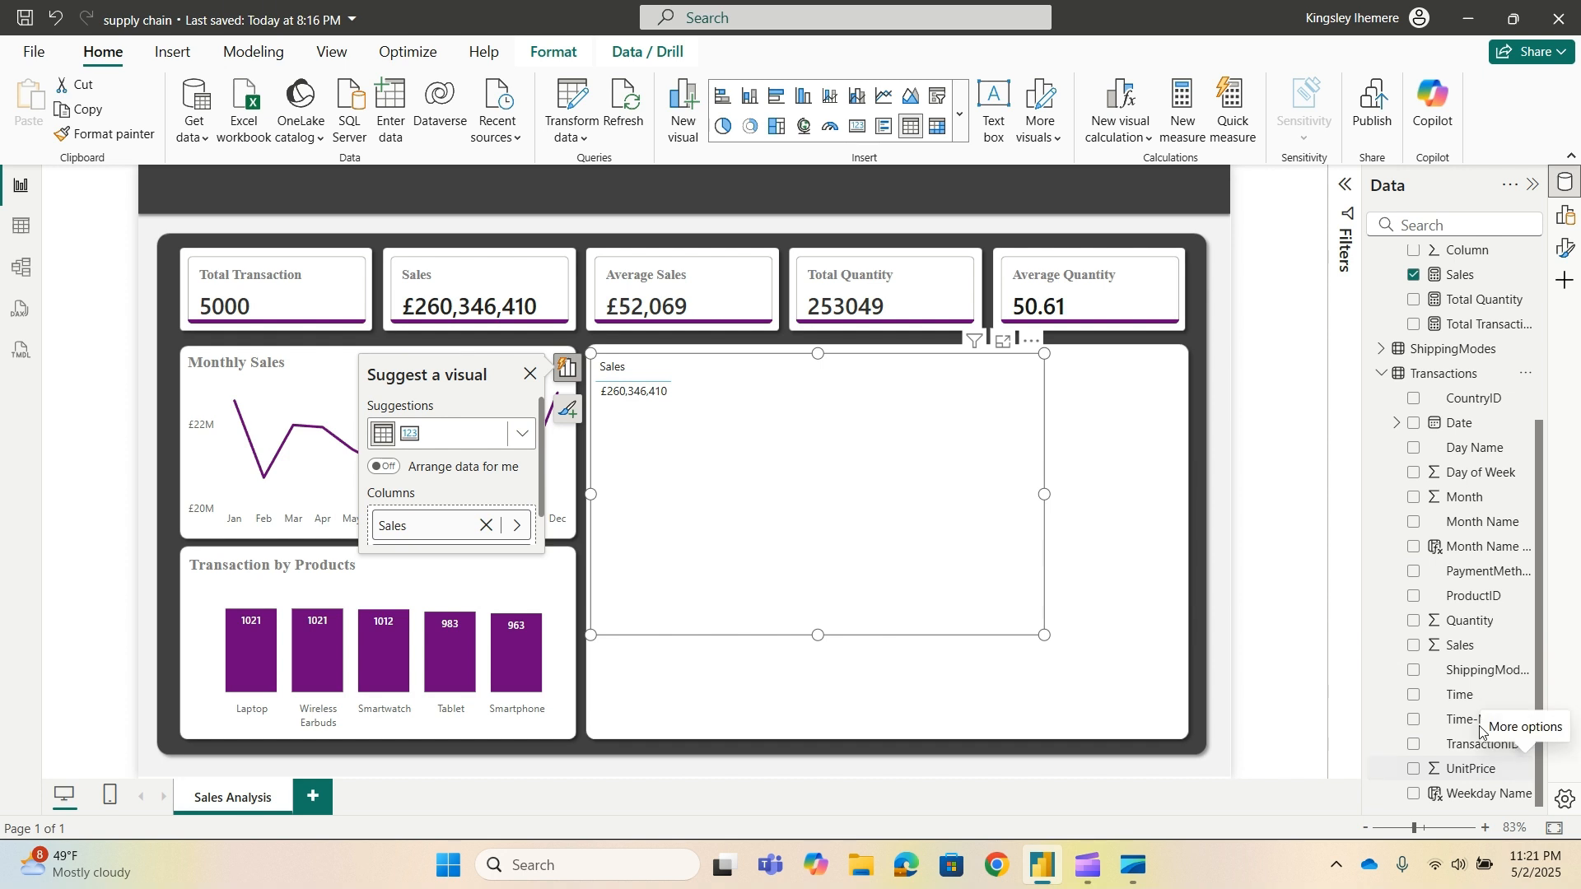
click(1414, 696)
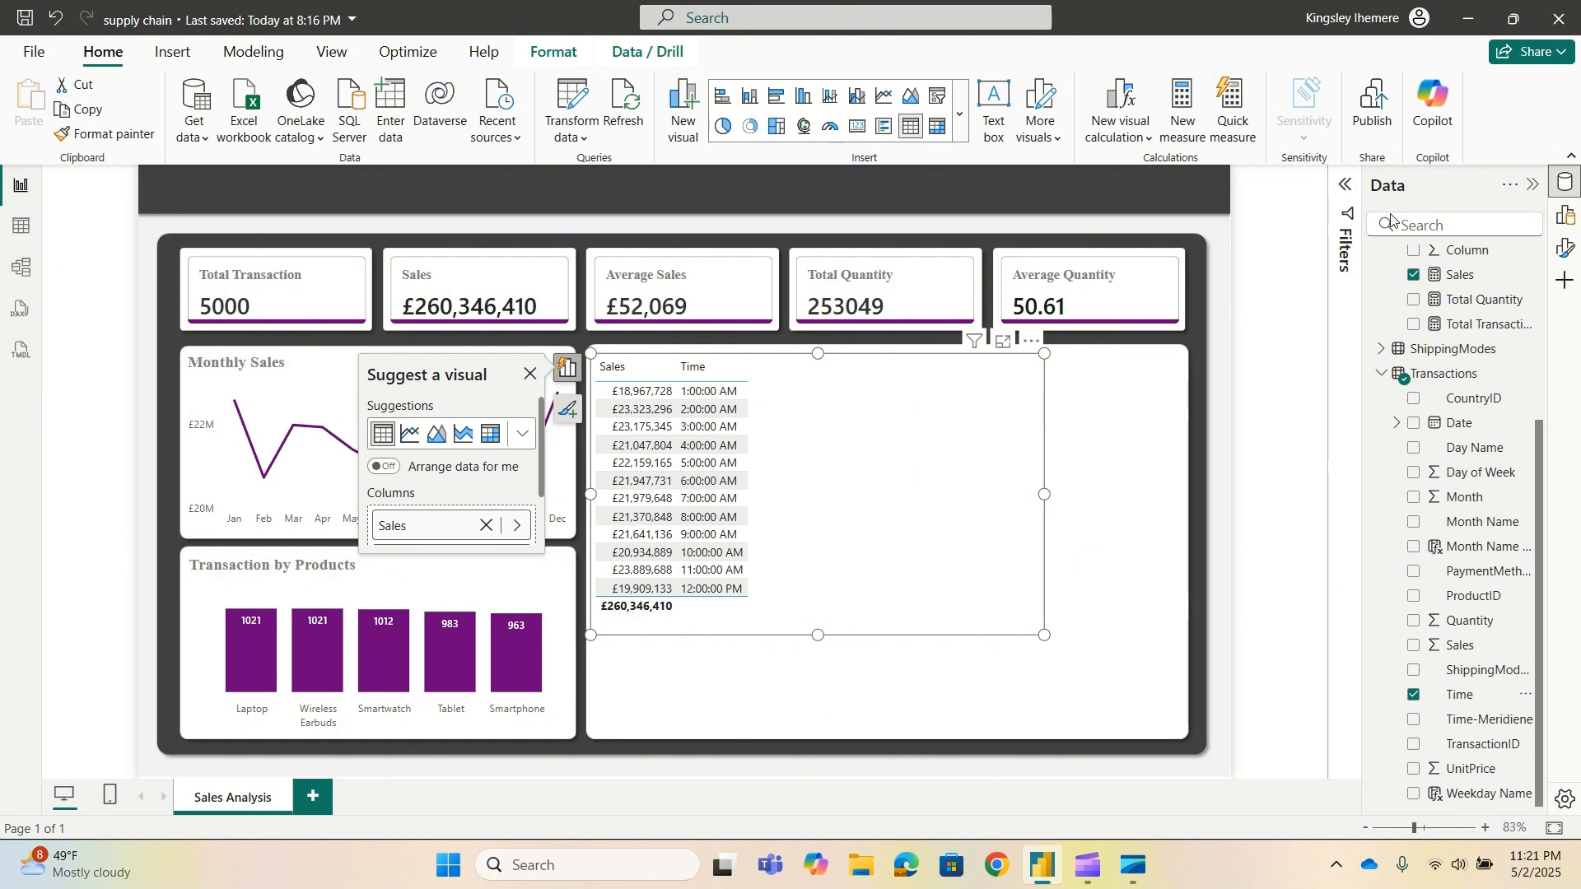
click(1566, 215)
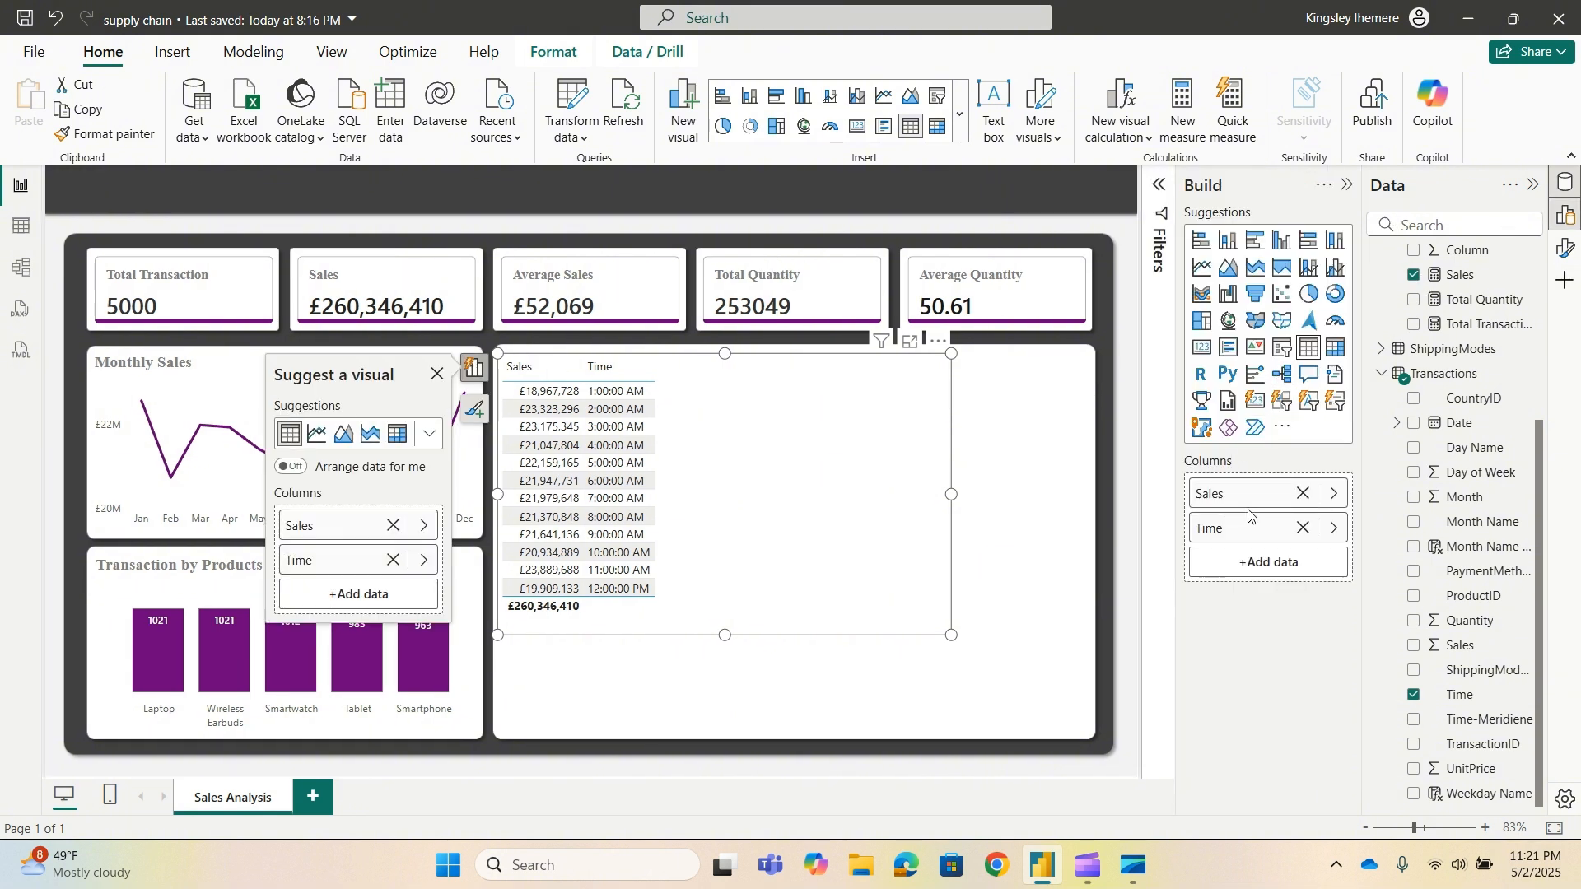
drag(1290, 539, 1276, 476)
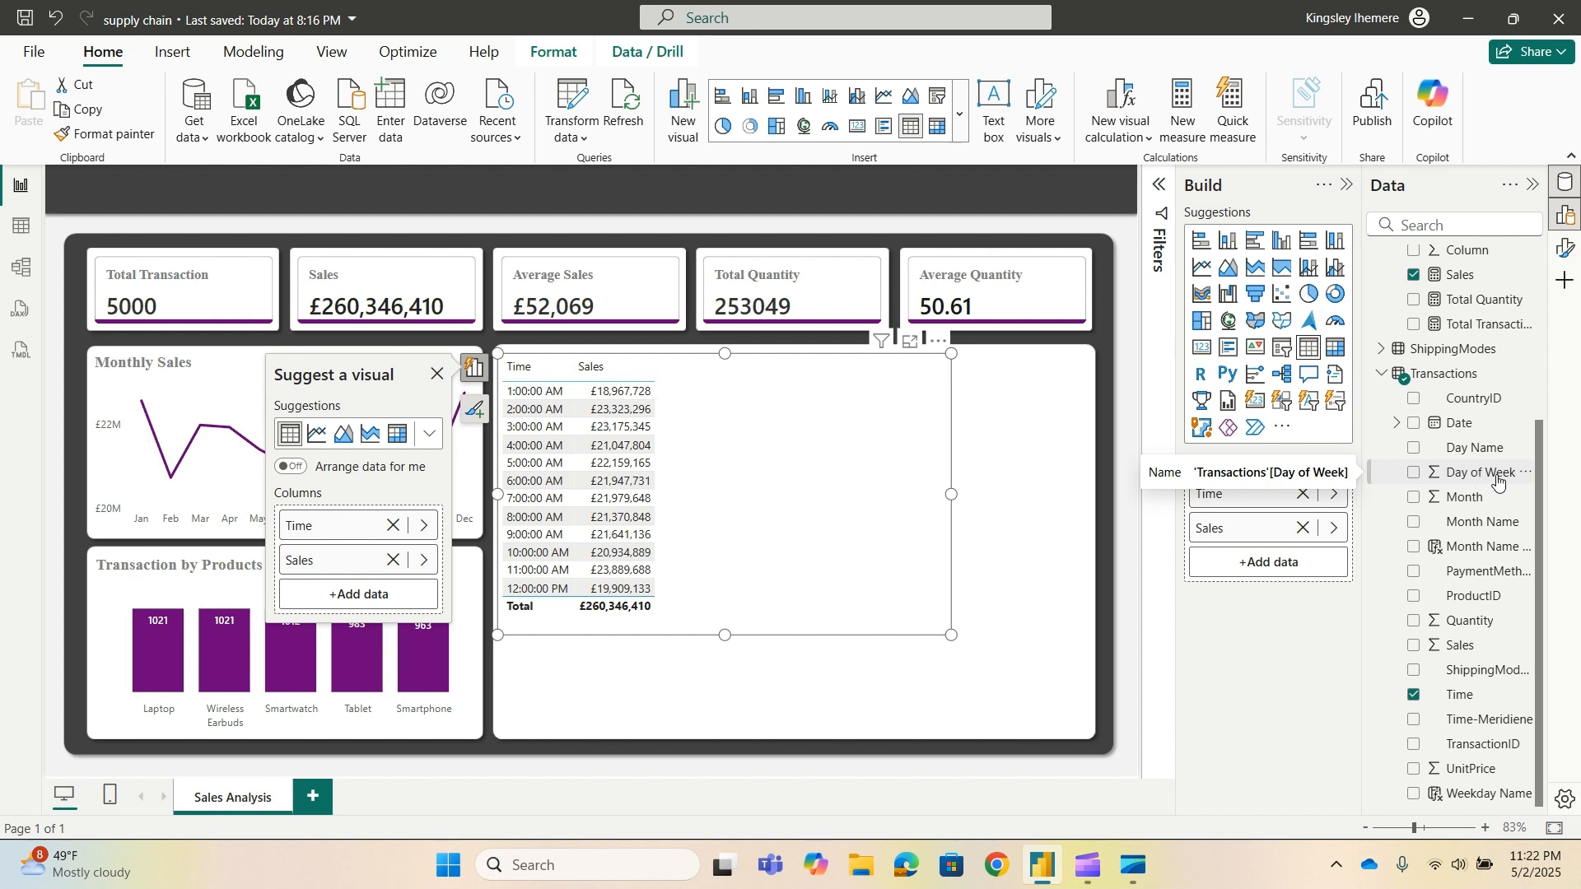
Try Day of Week as a third column of the table visual, then replace it with Weekday Name.
drag(1500, 483, 1327, 565)
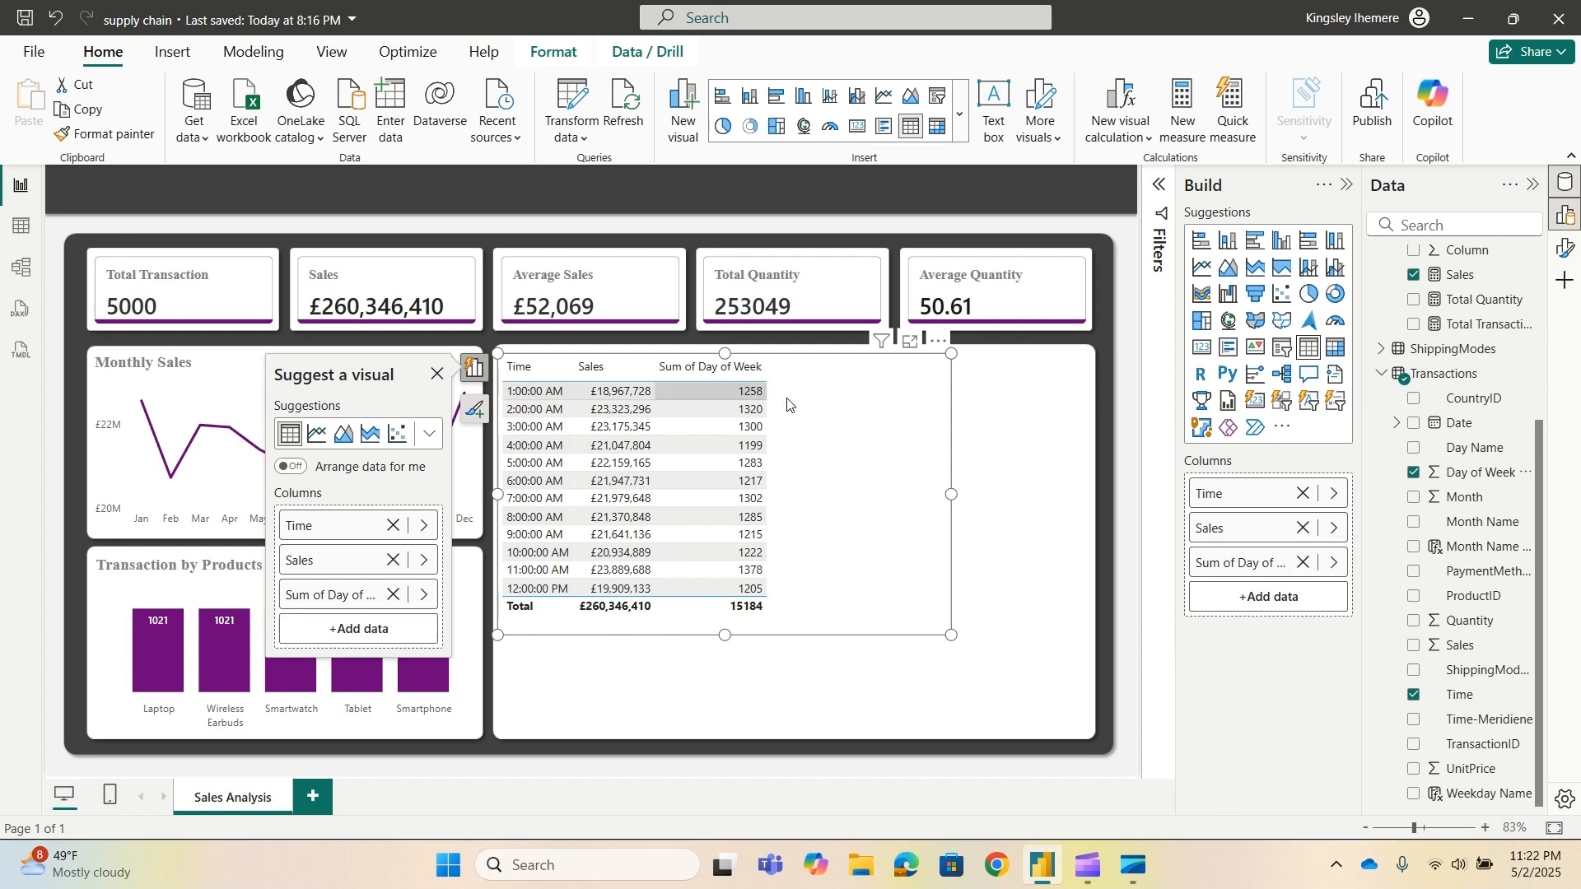
click(1305, 564)
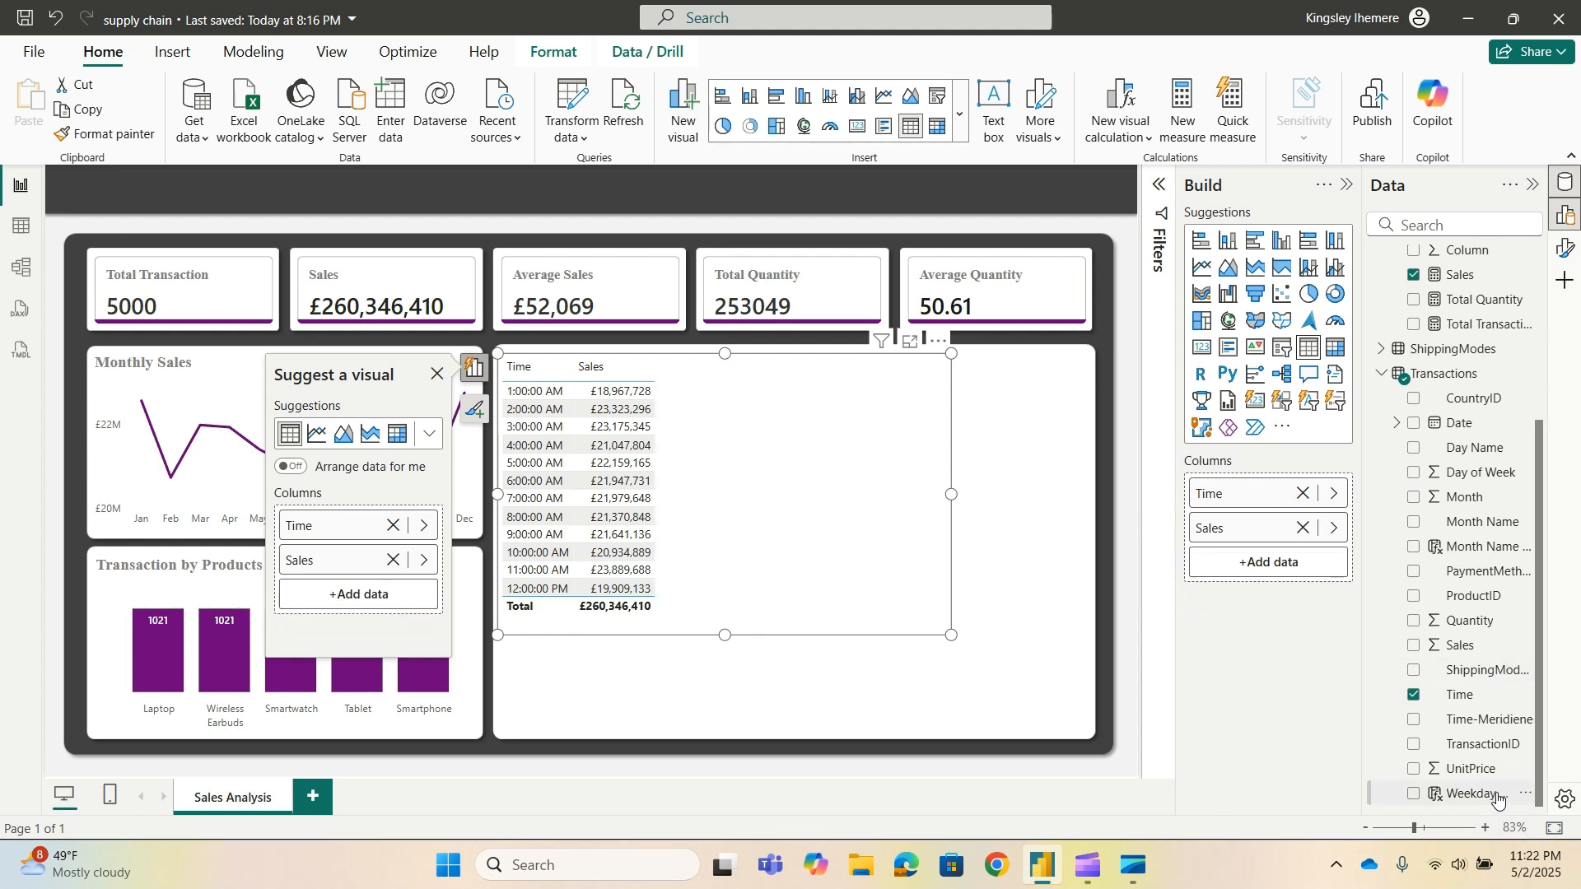
drag(1499, 798, 1317, 563)
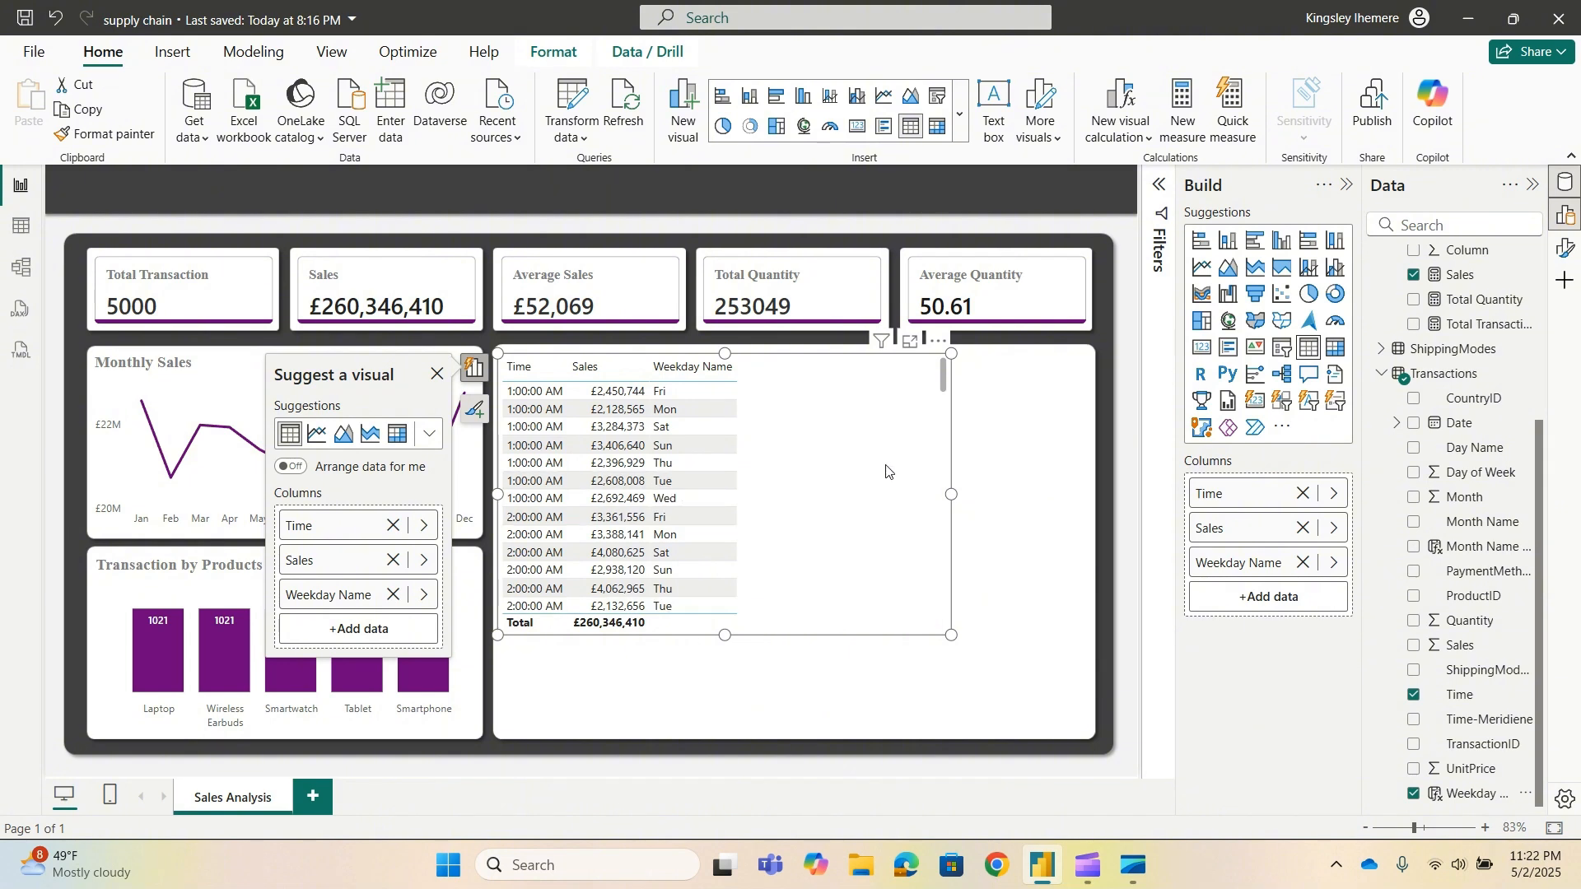
Convert the table visual to a matrix and enlarge it to fill the large card.
click(938, 126)
drag(952, 636, 1098, 738)
mouse_move(1001, 729)
mouse_down()
mouse_move(1111, 741)
mouse_move(982, 720)
mouse_up()
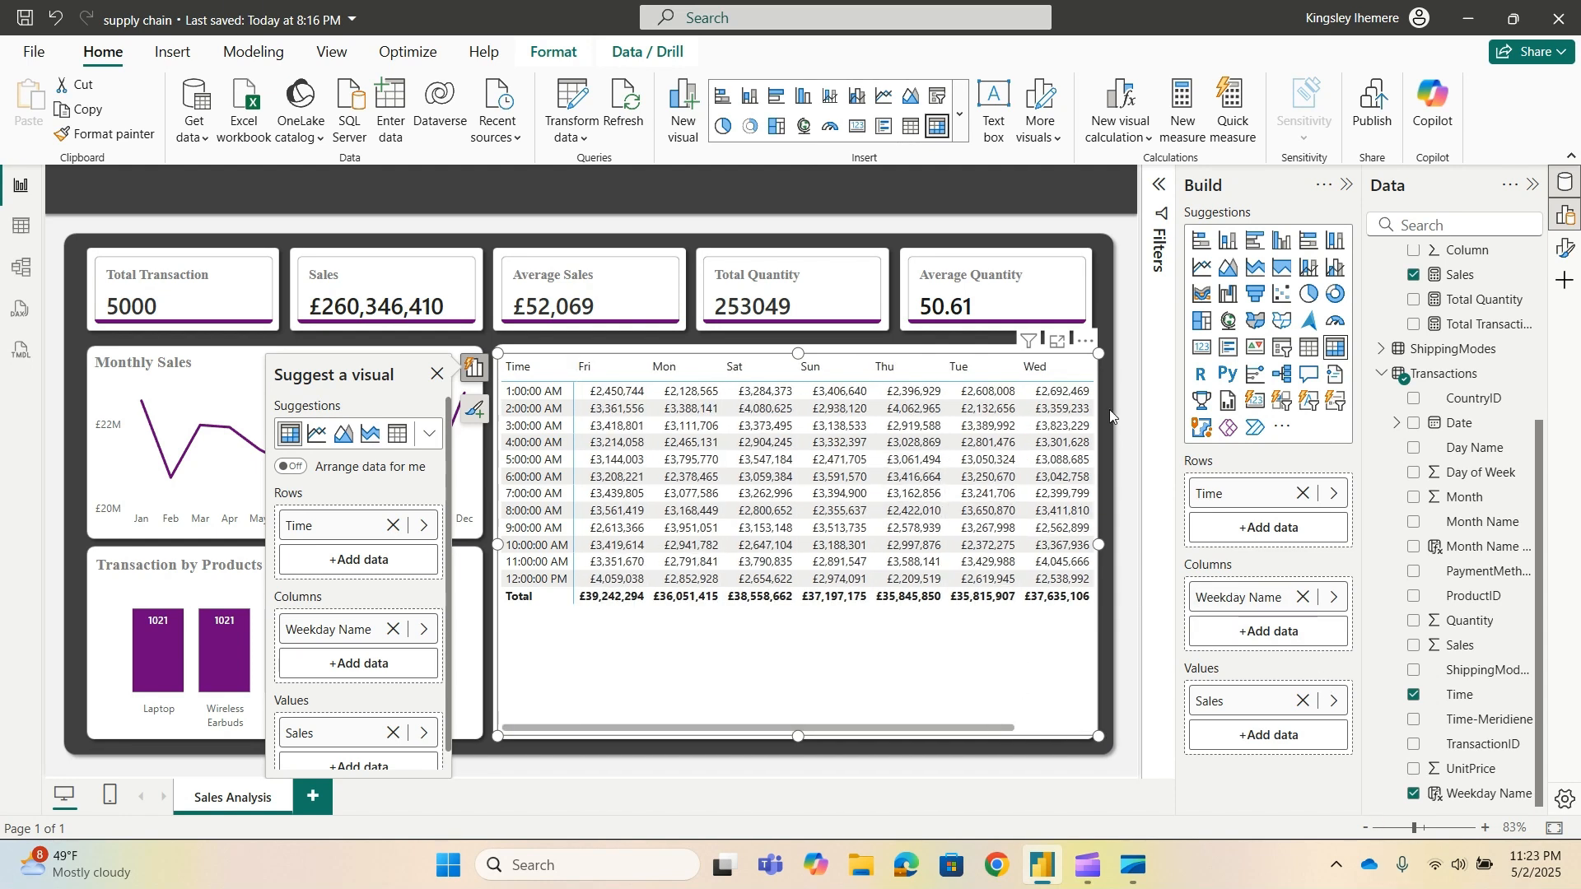
Display the matrix's format settings and turn off its column subtotals and row subtotals.
click(1348, 183)
click(1564, 247)
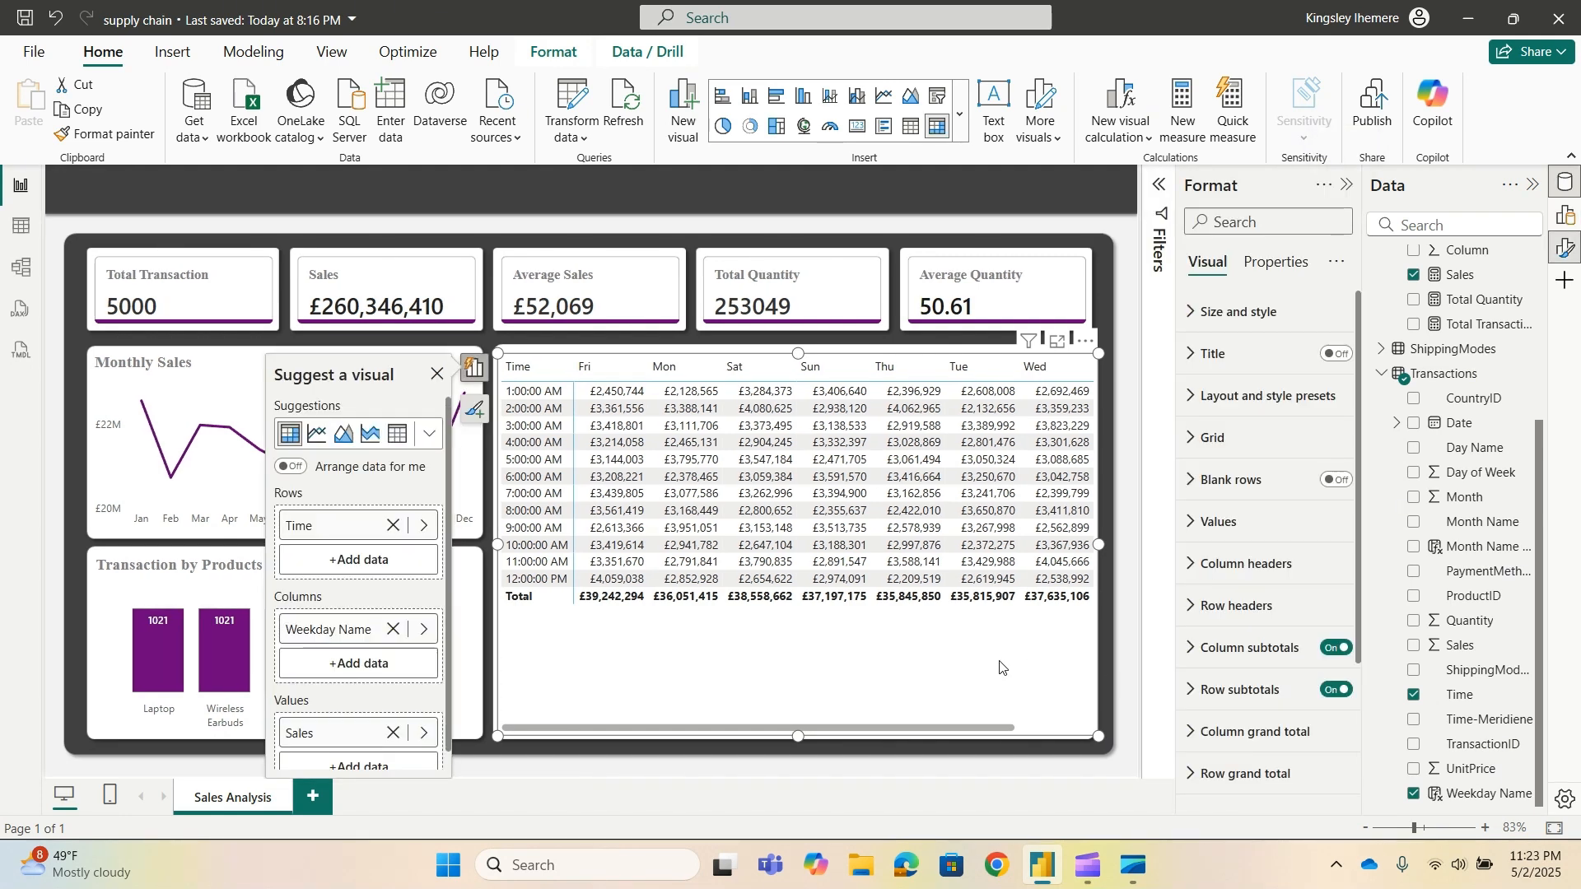
click(1343, 648)
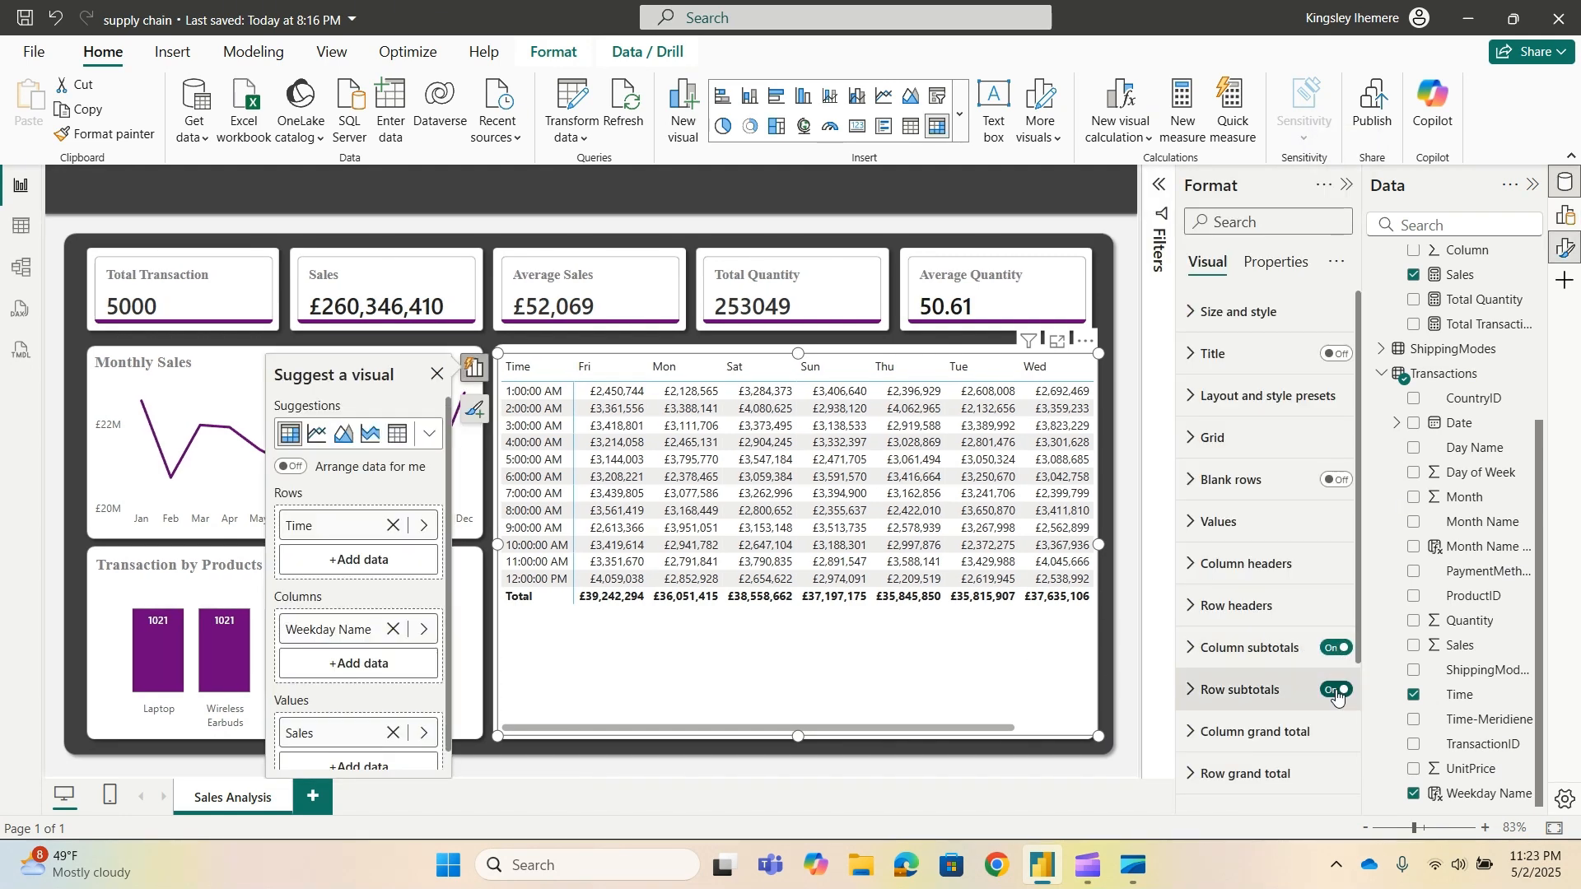
click(1342, 649)
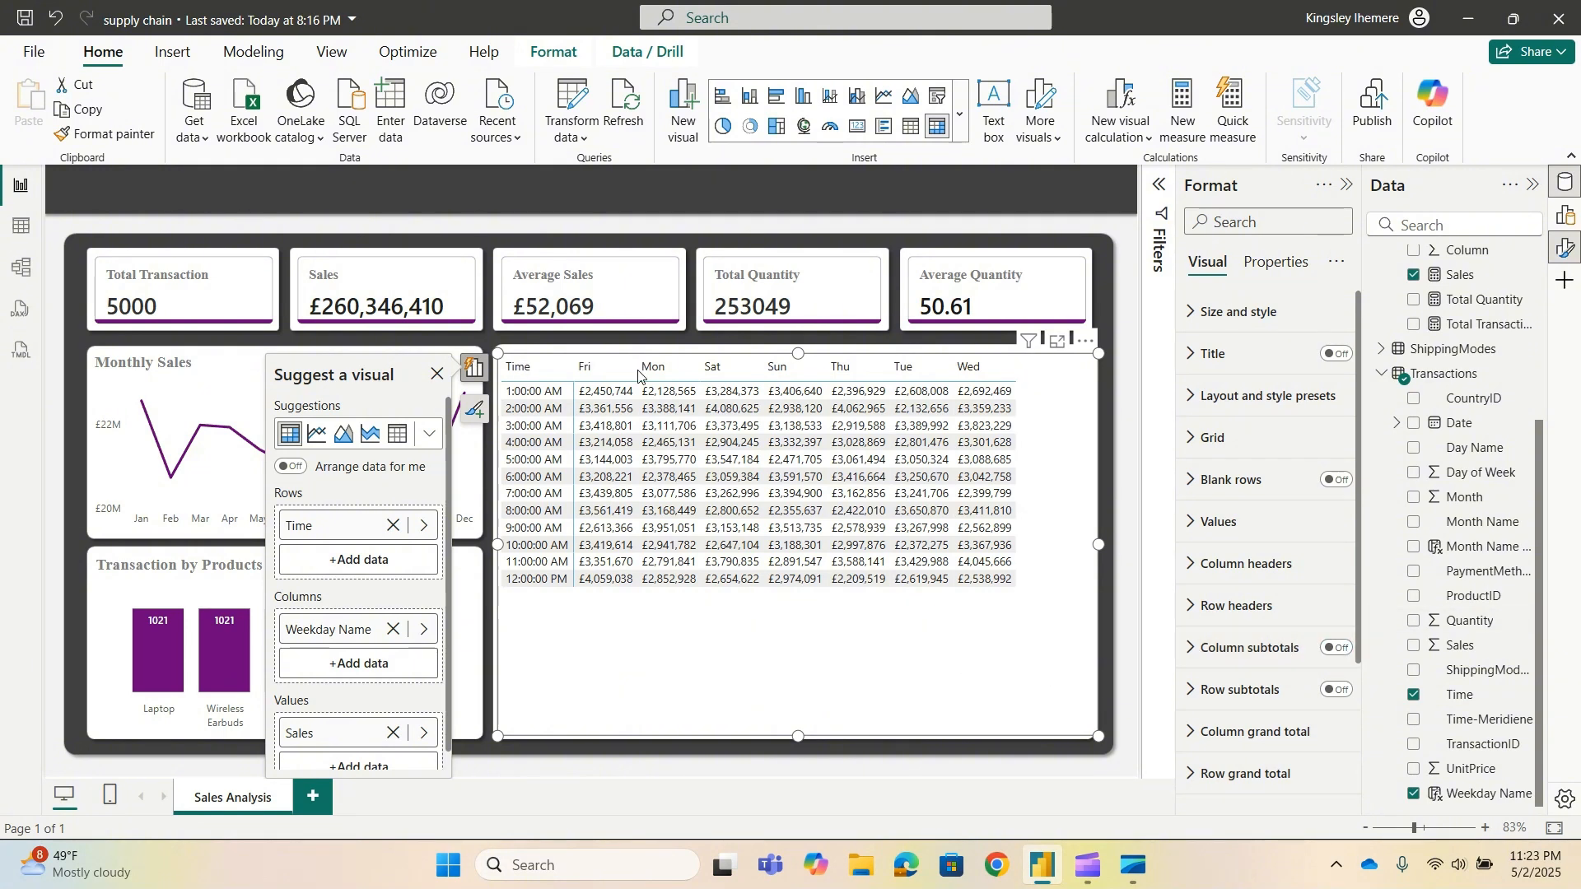
Widen the matrix's weekday columns to span the card's width and clear the Mon column selection.
click(683, 370)
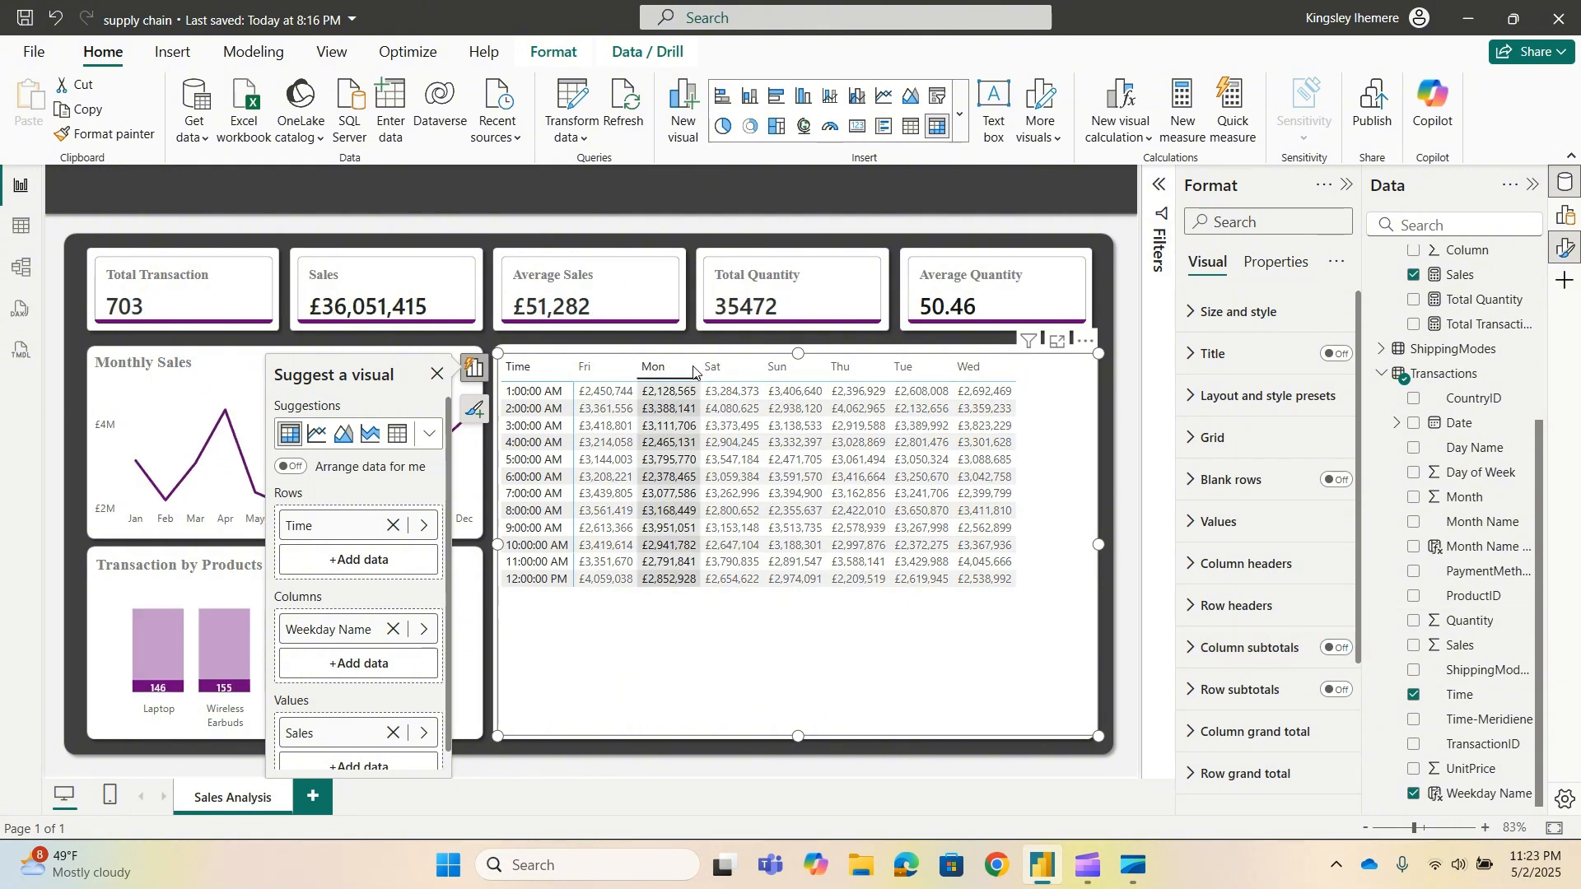
drag(698, 372, 901, 373)
drag(752, 372, 725, 385)
click(884, 675)
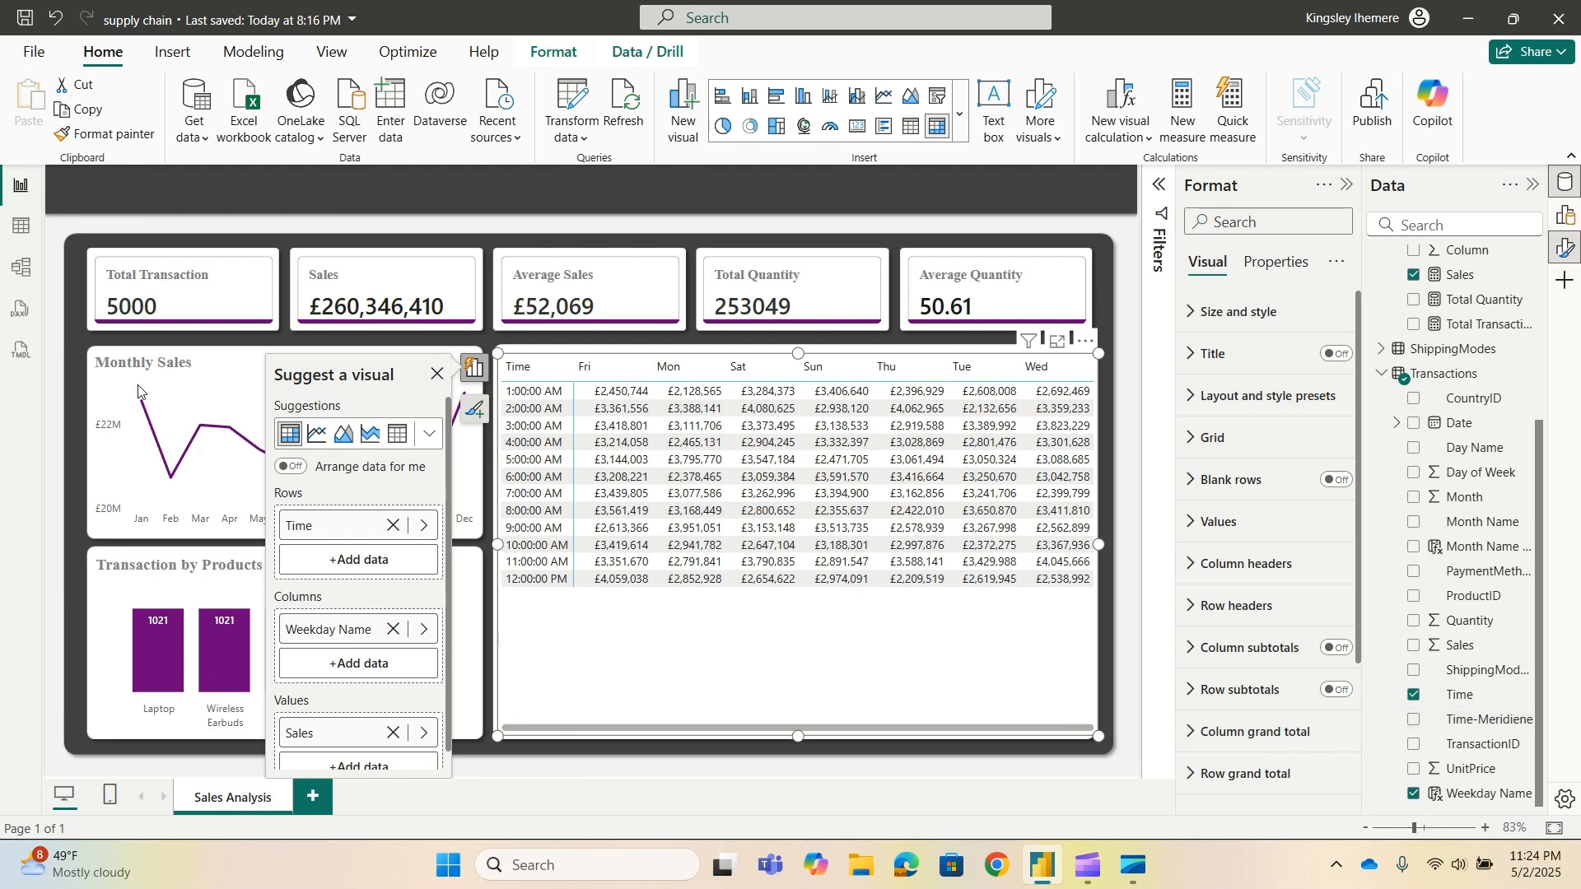
Sort the Weekday Name column of the Transactions table by Day of Week.
click(21, 237)
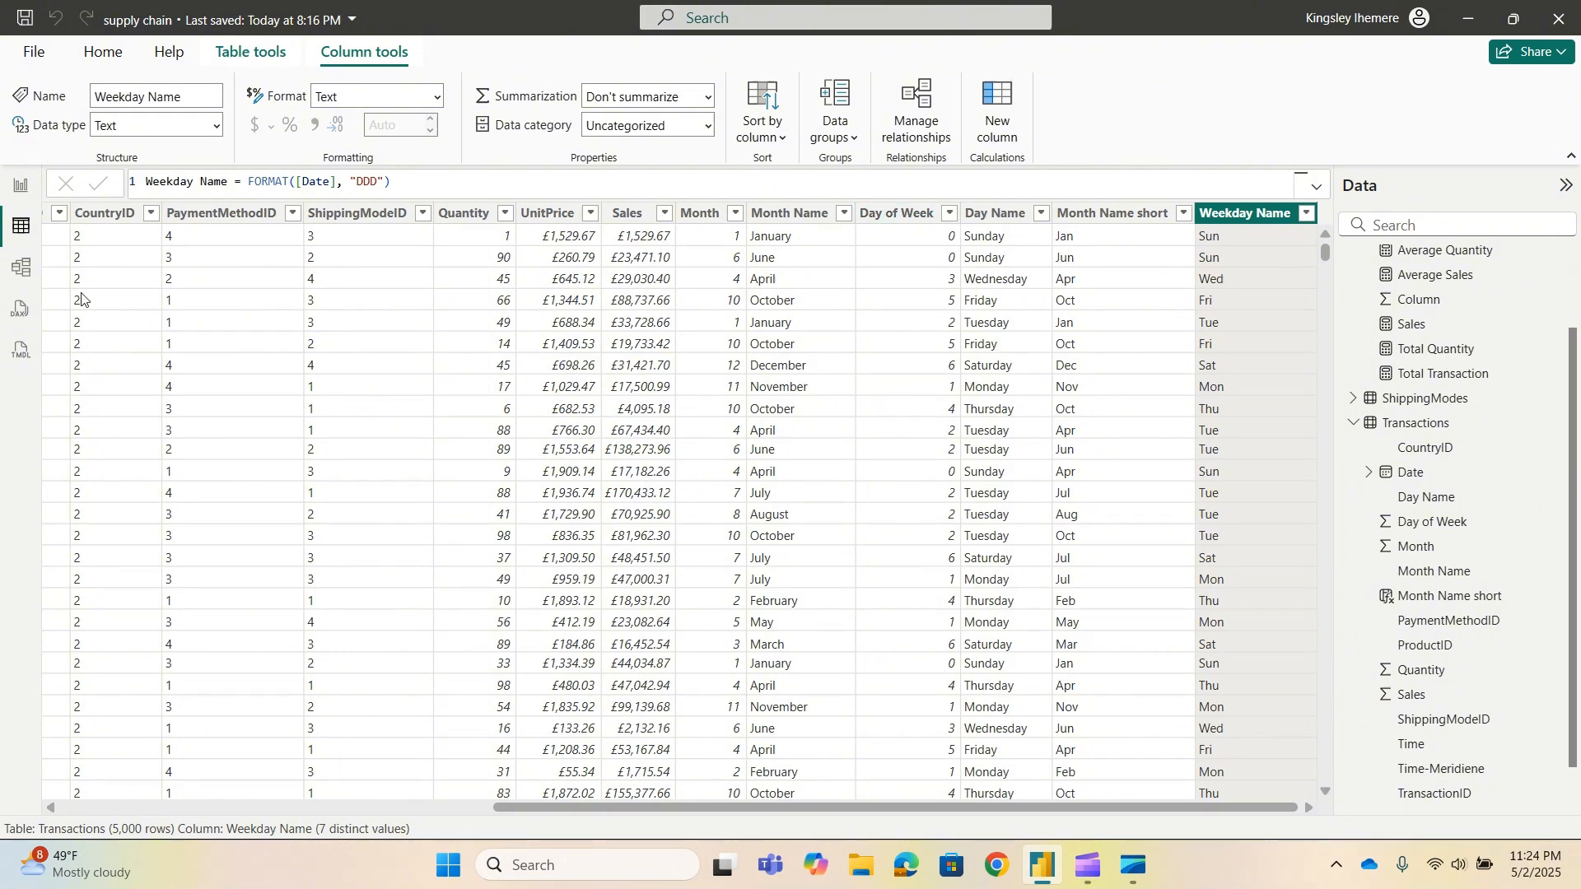
click(22, 185)
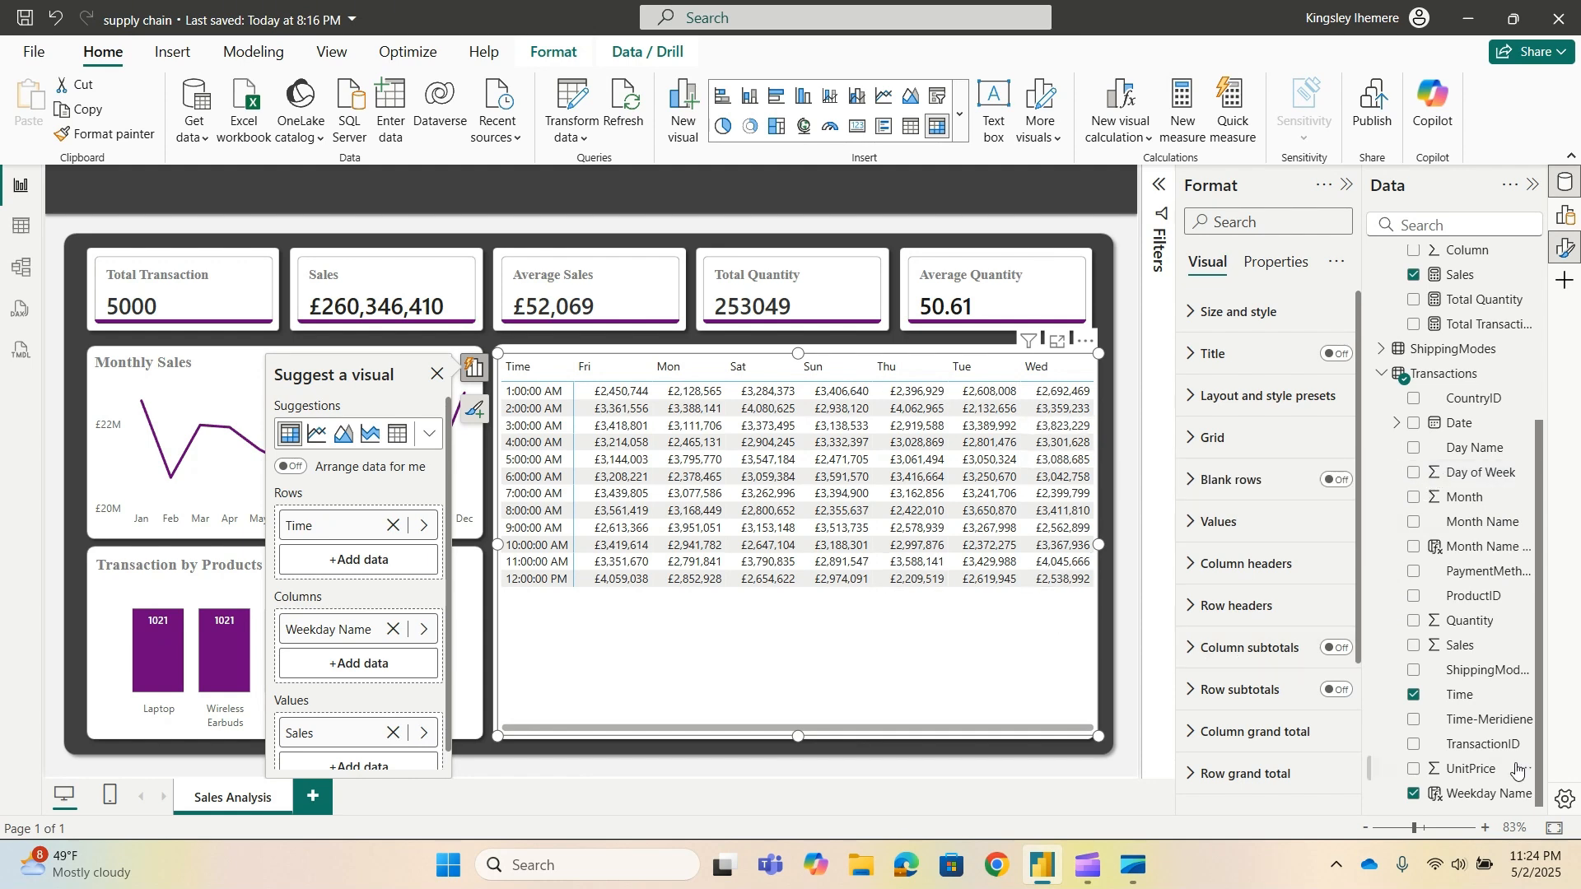
click(1503, 796)
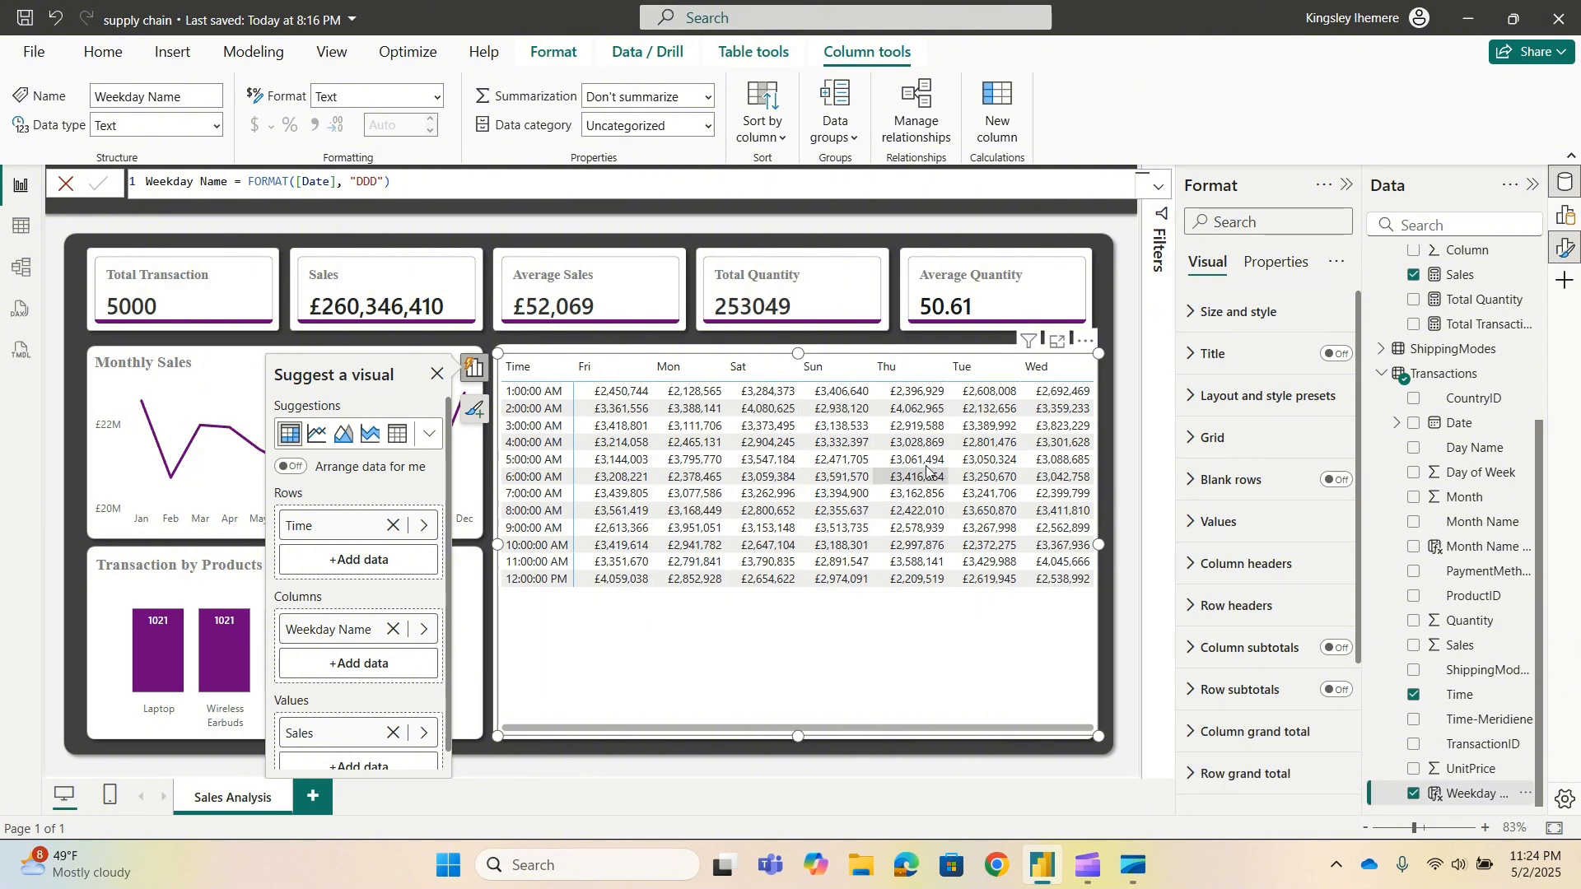
click(786, 136)
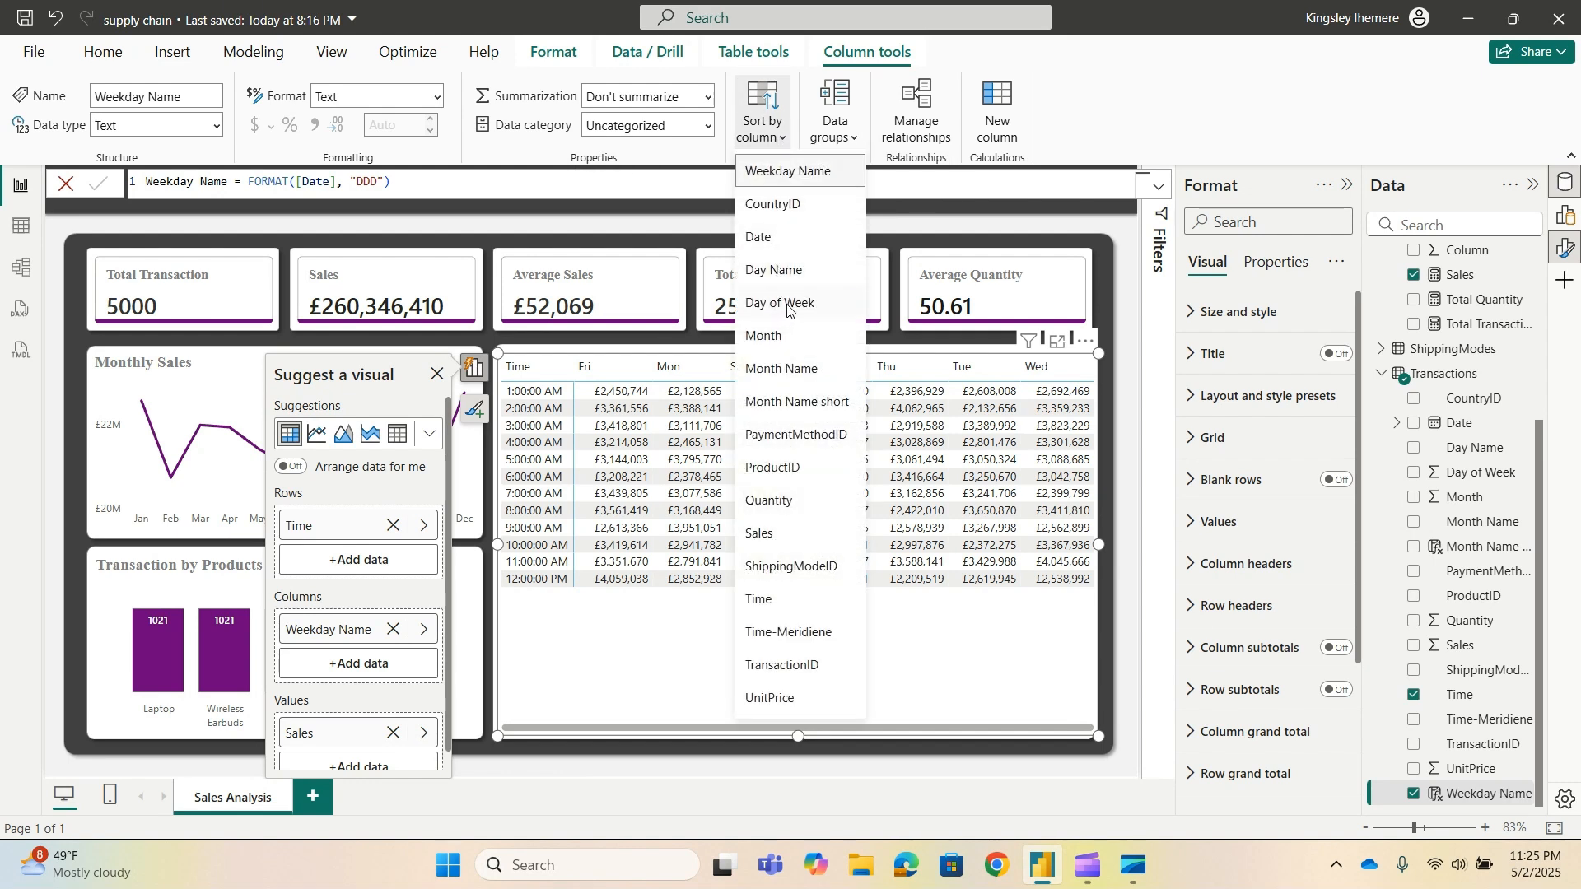
click(788, 305)
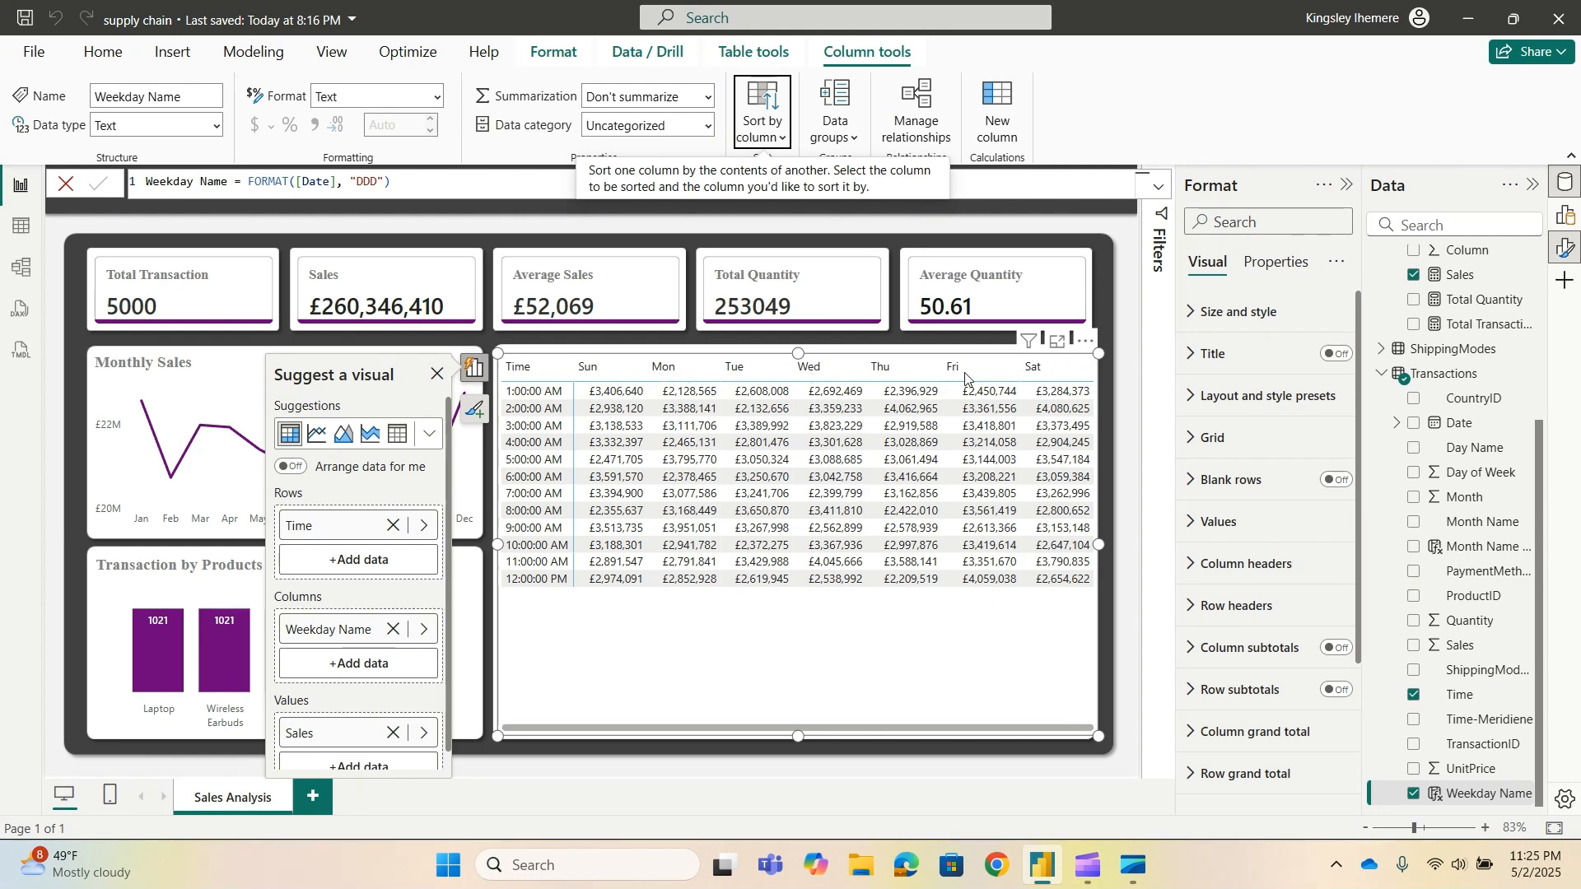
click(1091, 345)
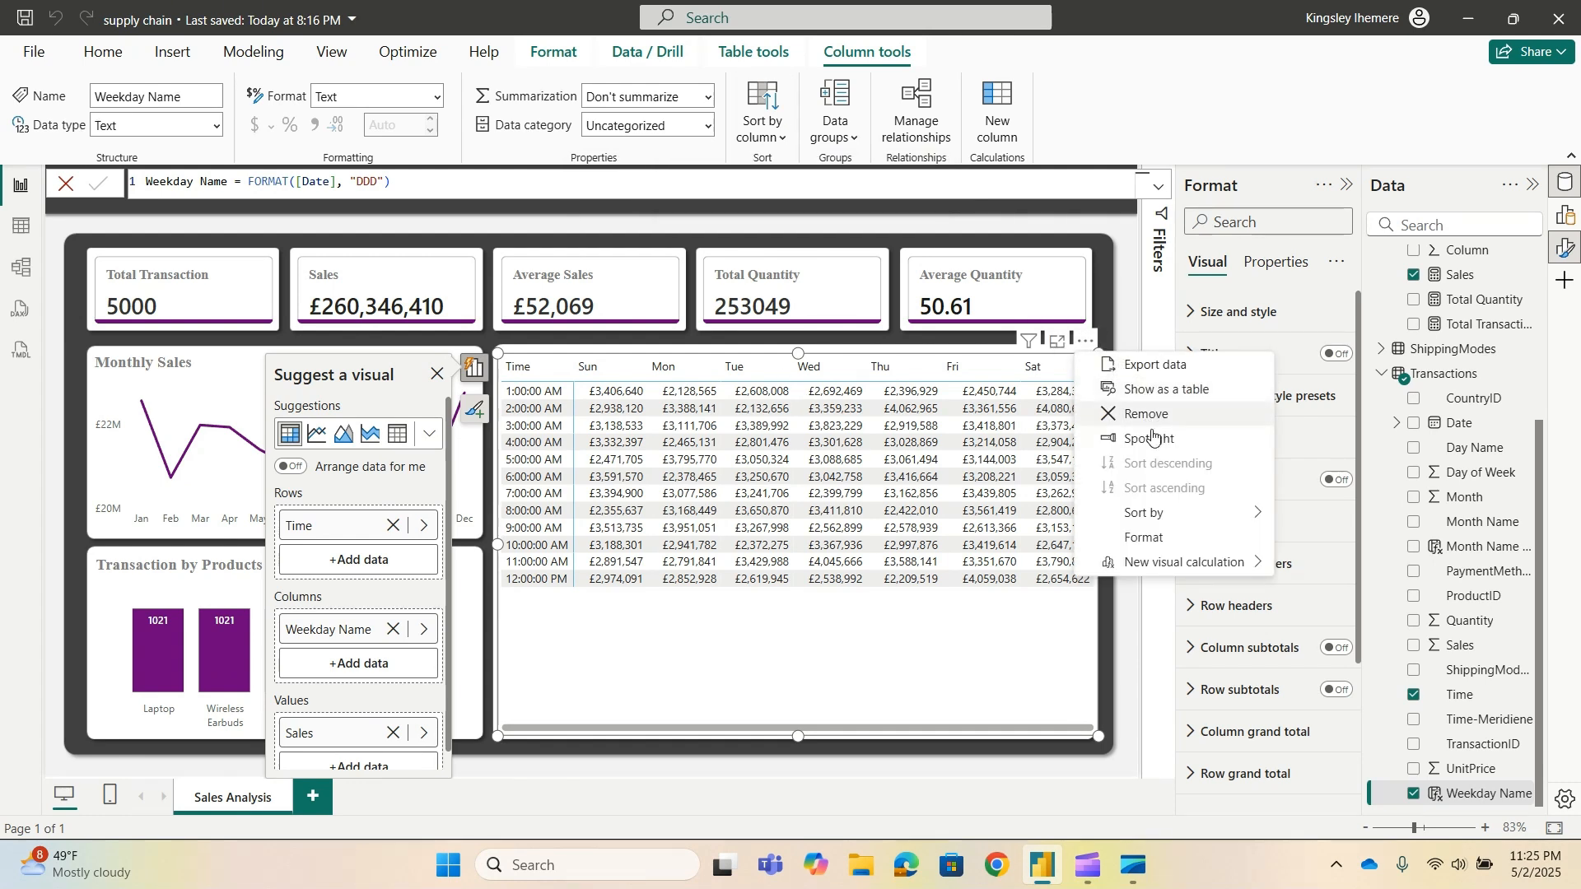
mouse_move(1178, 519)
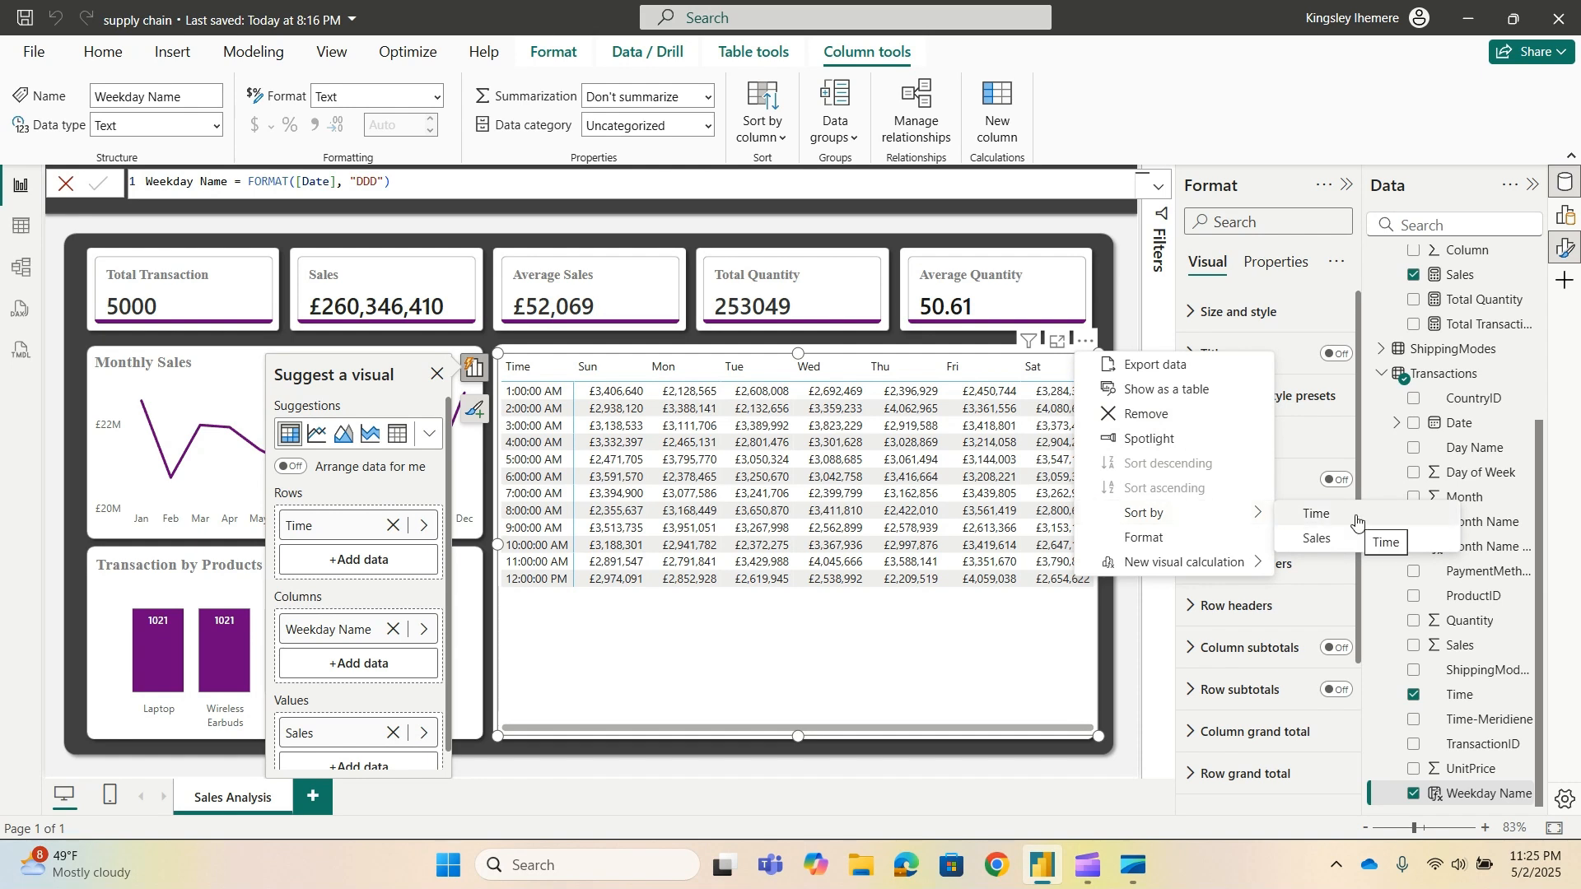
click(921, 633)
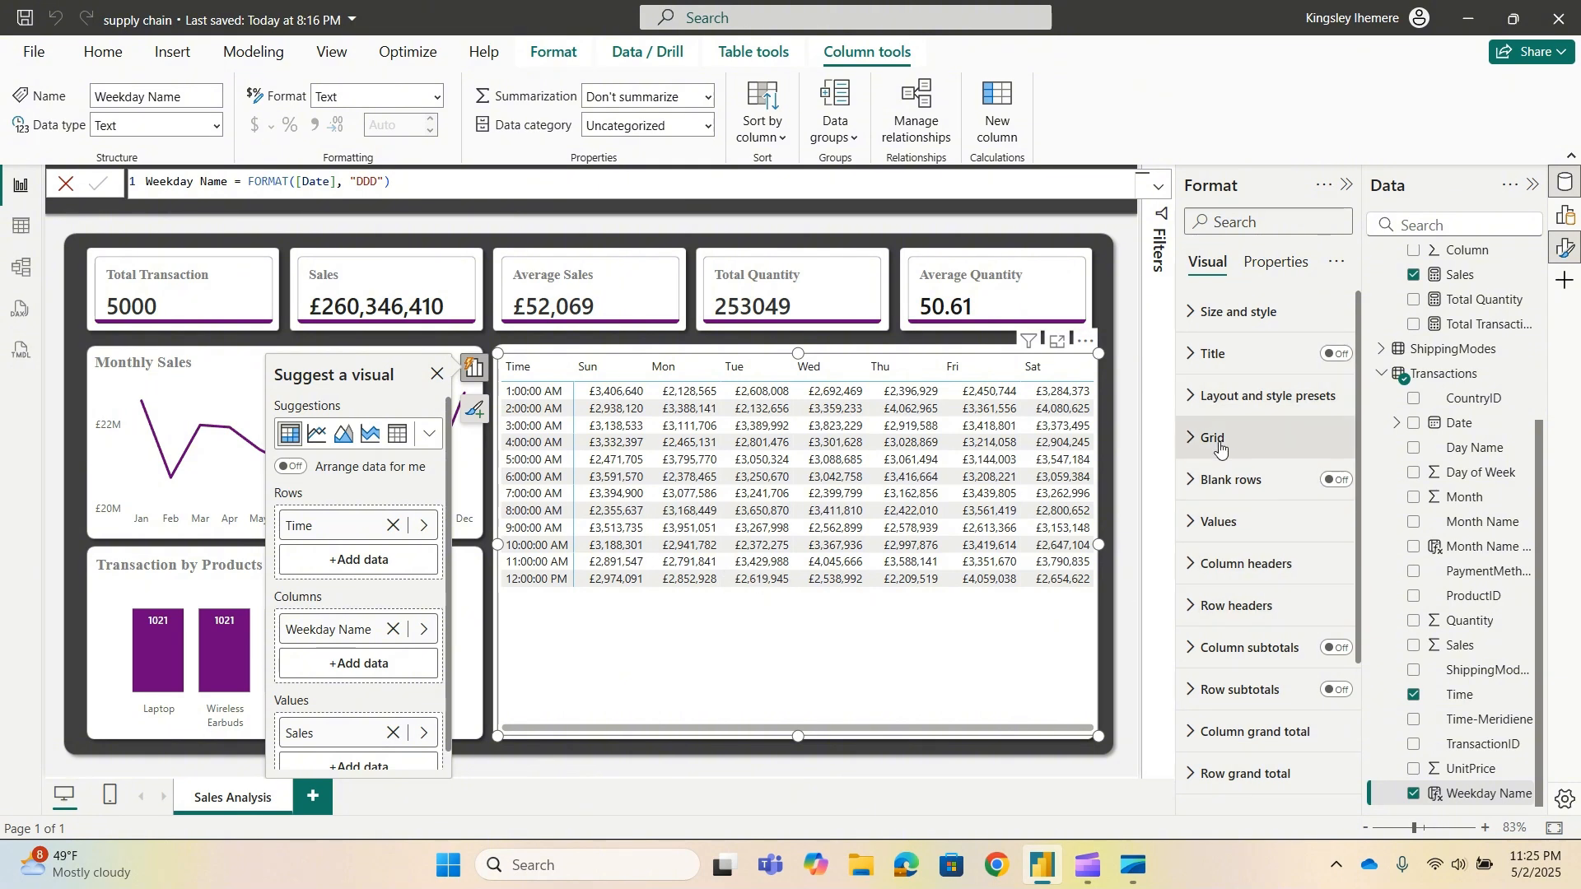
Try the Bold header and Contrast alternating rows style presets on the matrix, then return it to the Default style.
click(1193, 399)
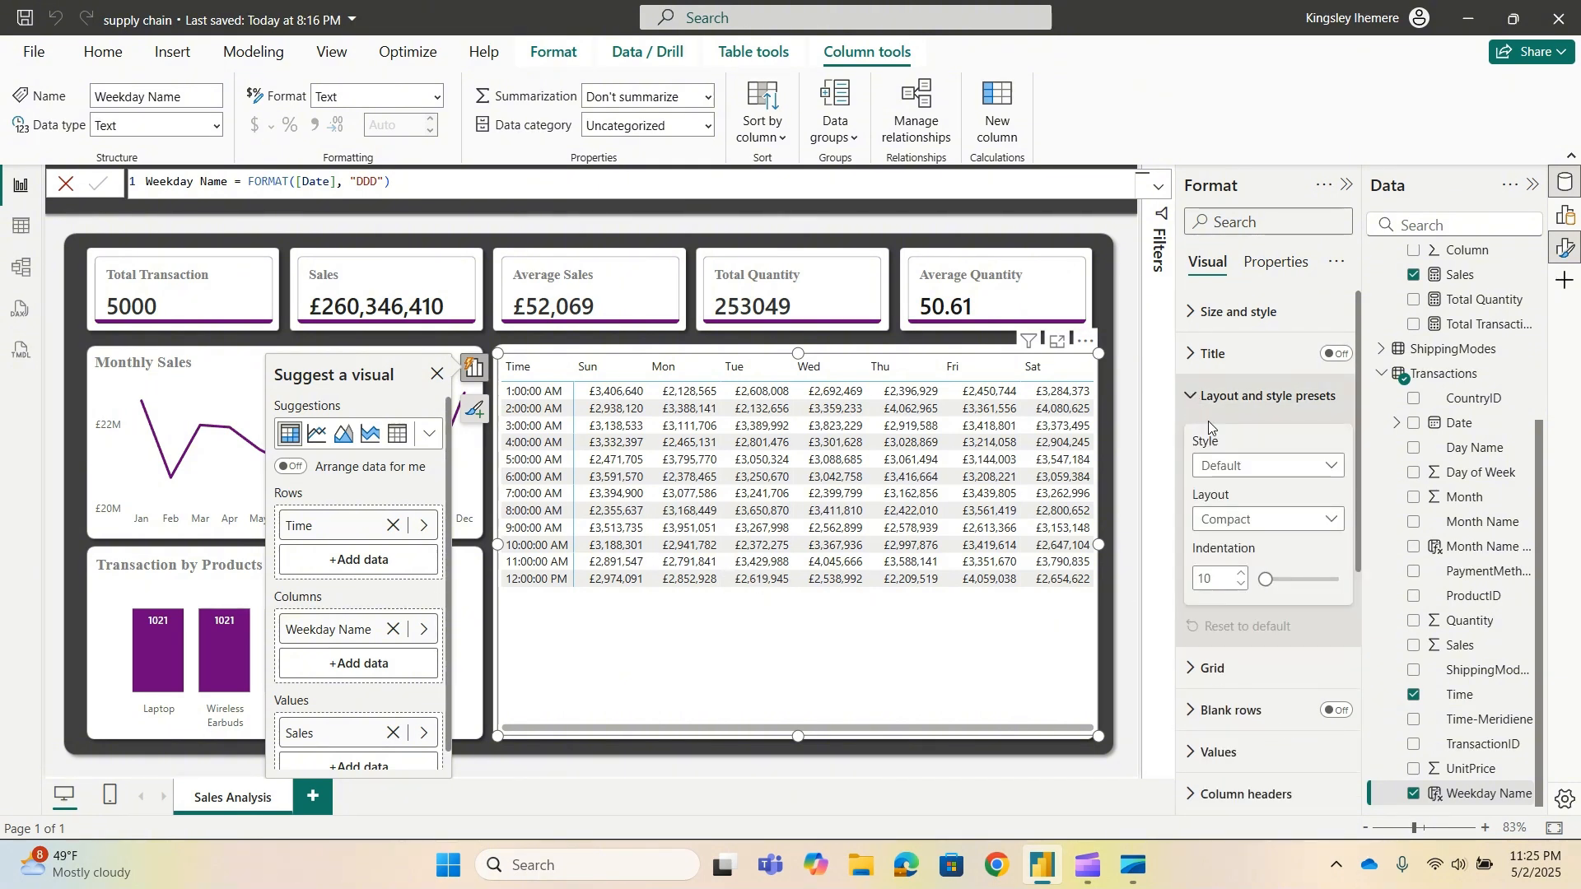
click(1335, 469)
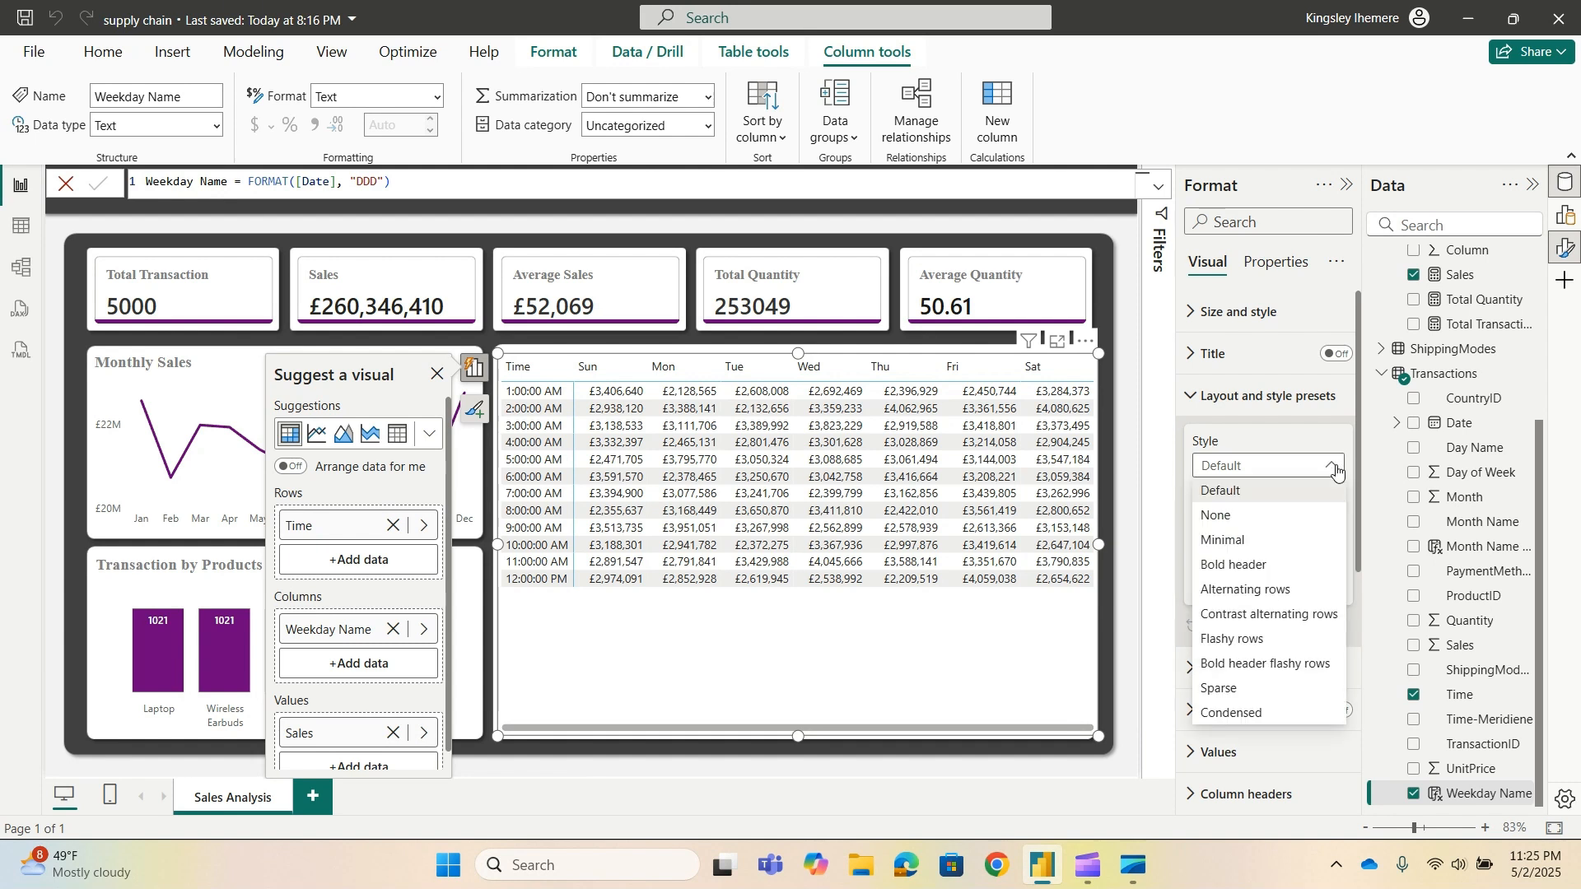
click(1268, 568)
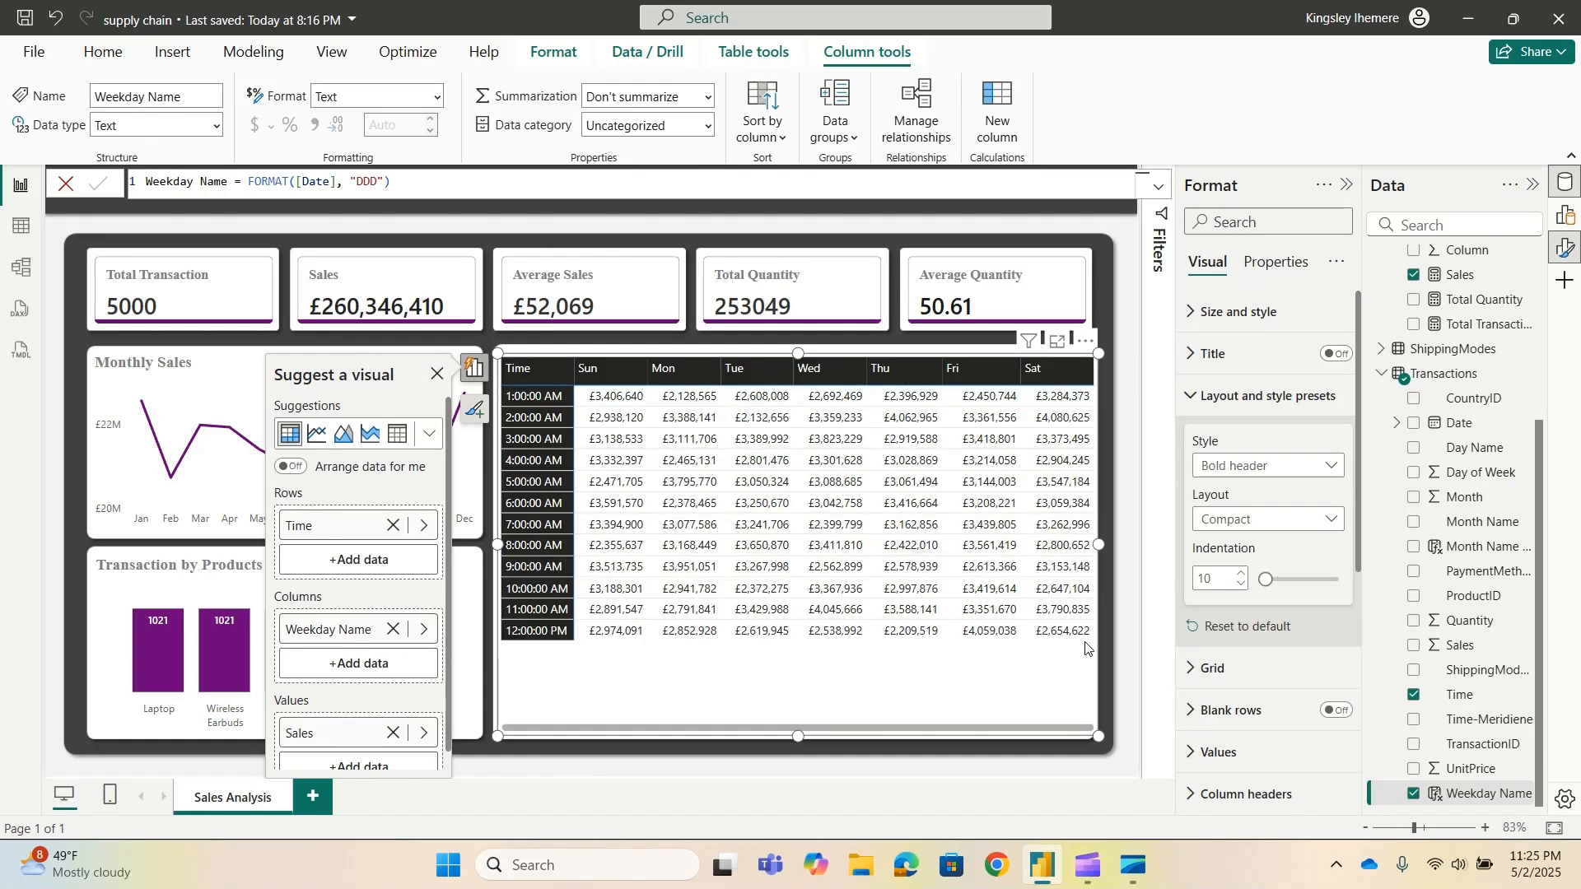
click(1284, 466)
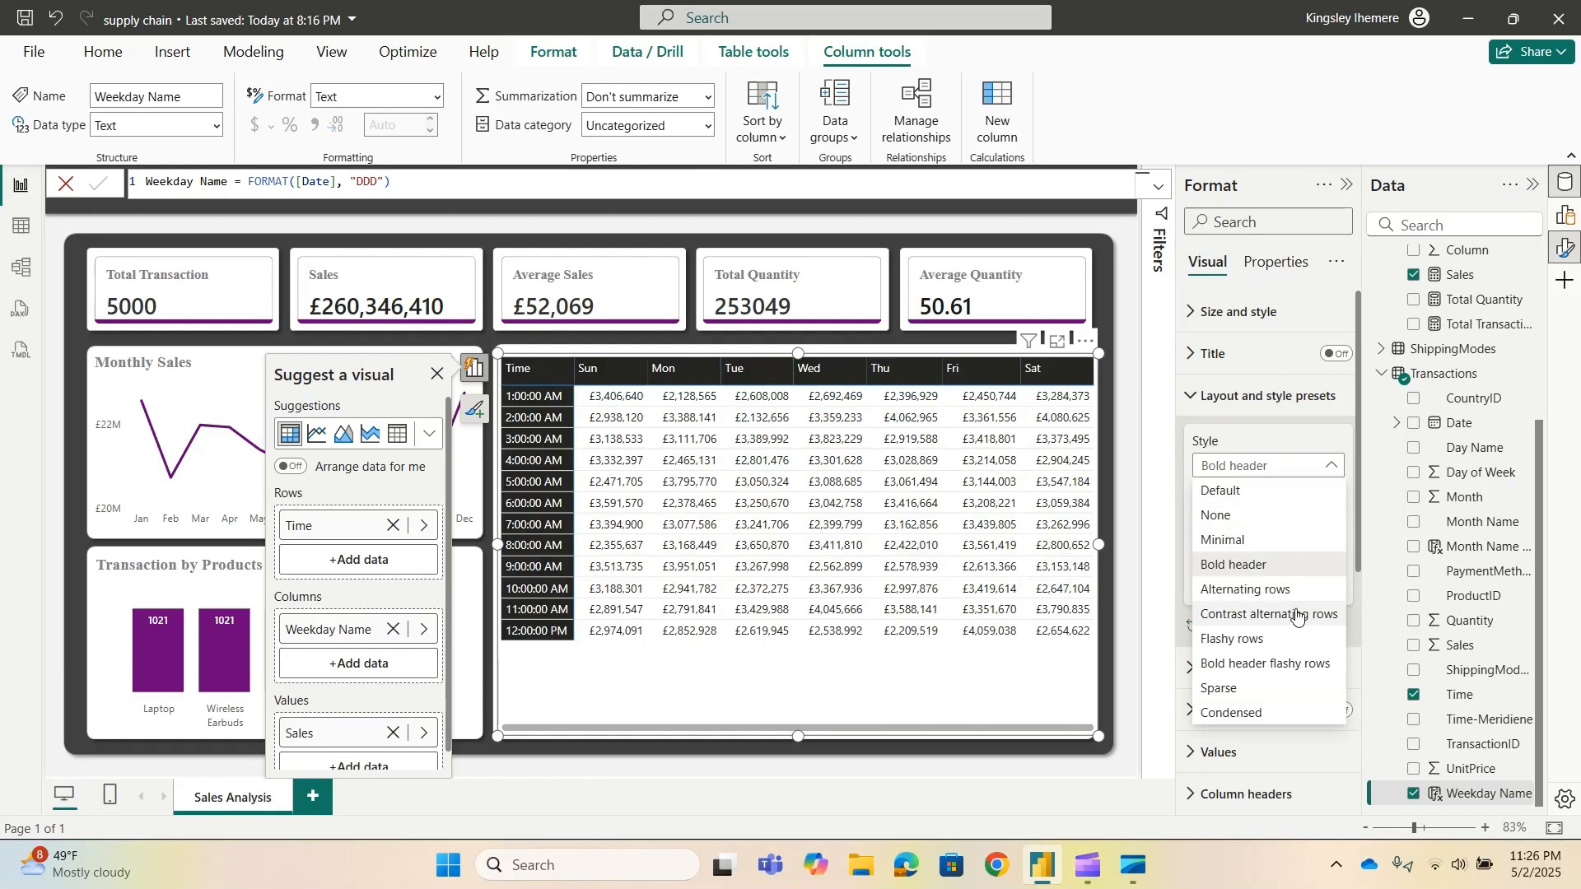
click(1297, 616)
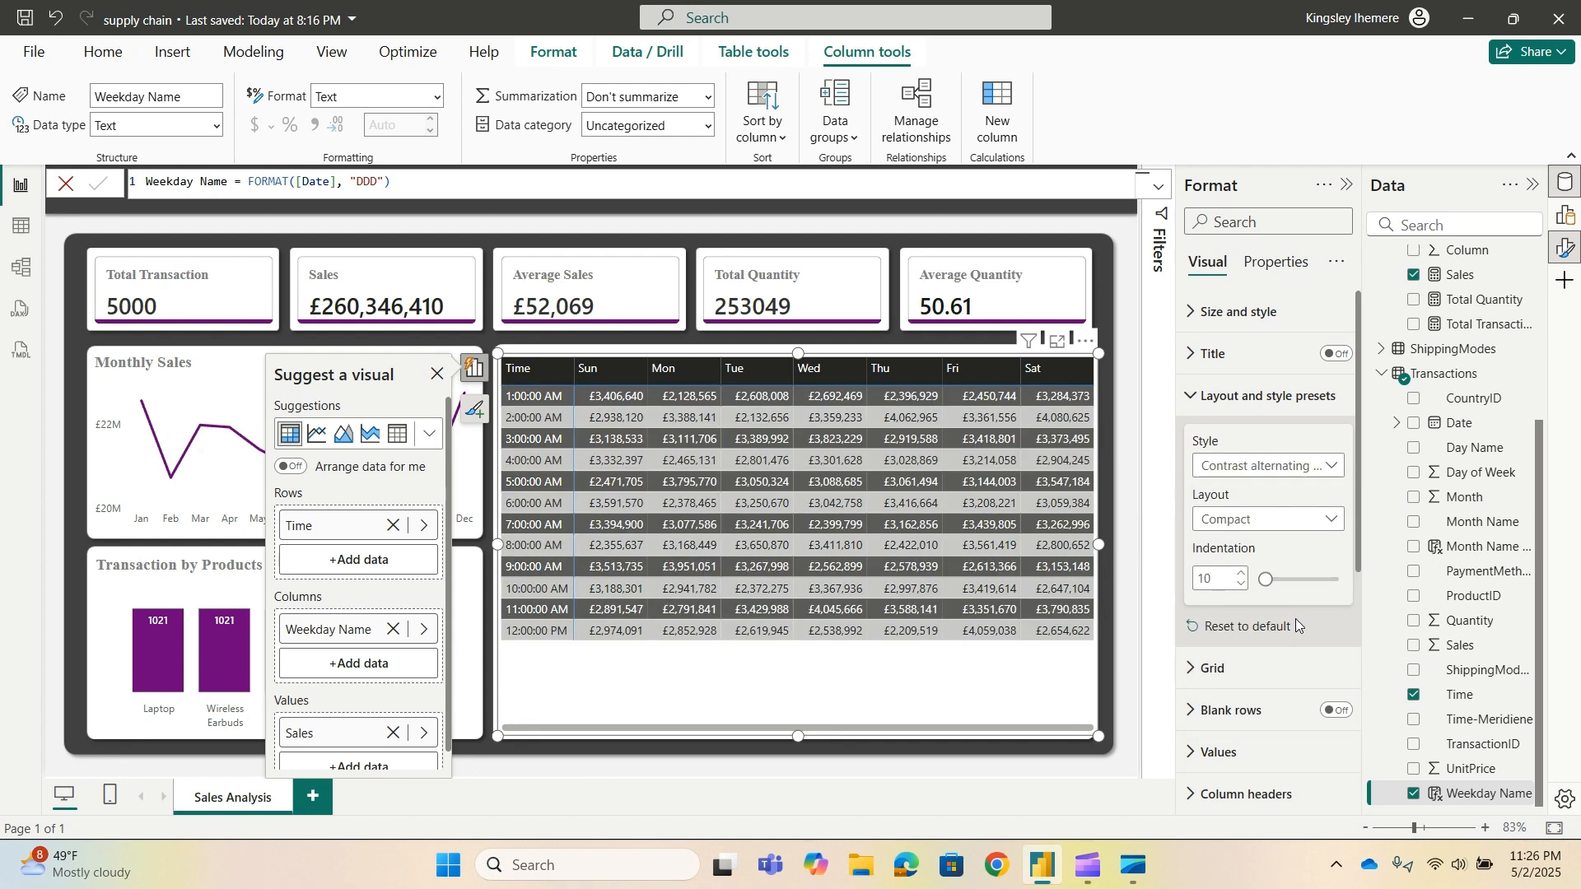
click(1316, 467)
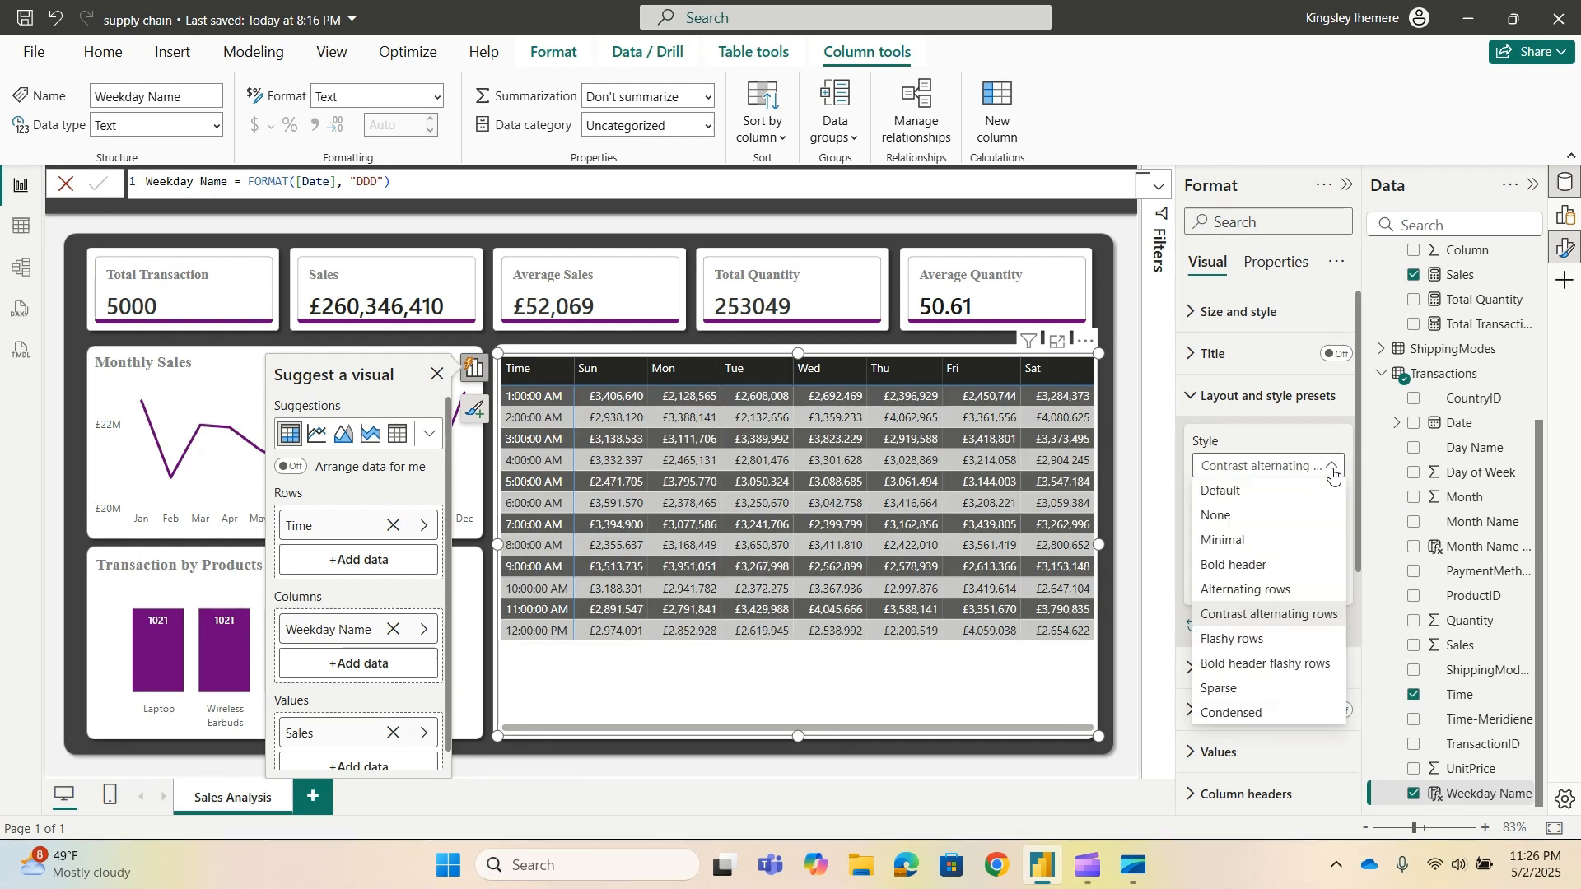
click(1257, 517)
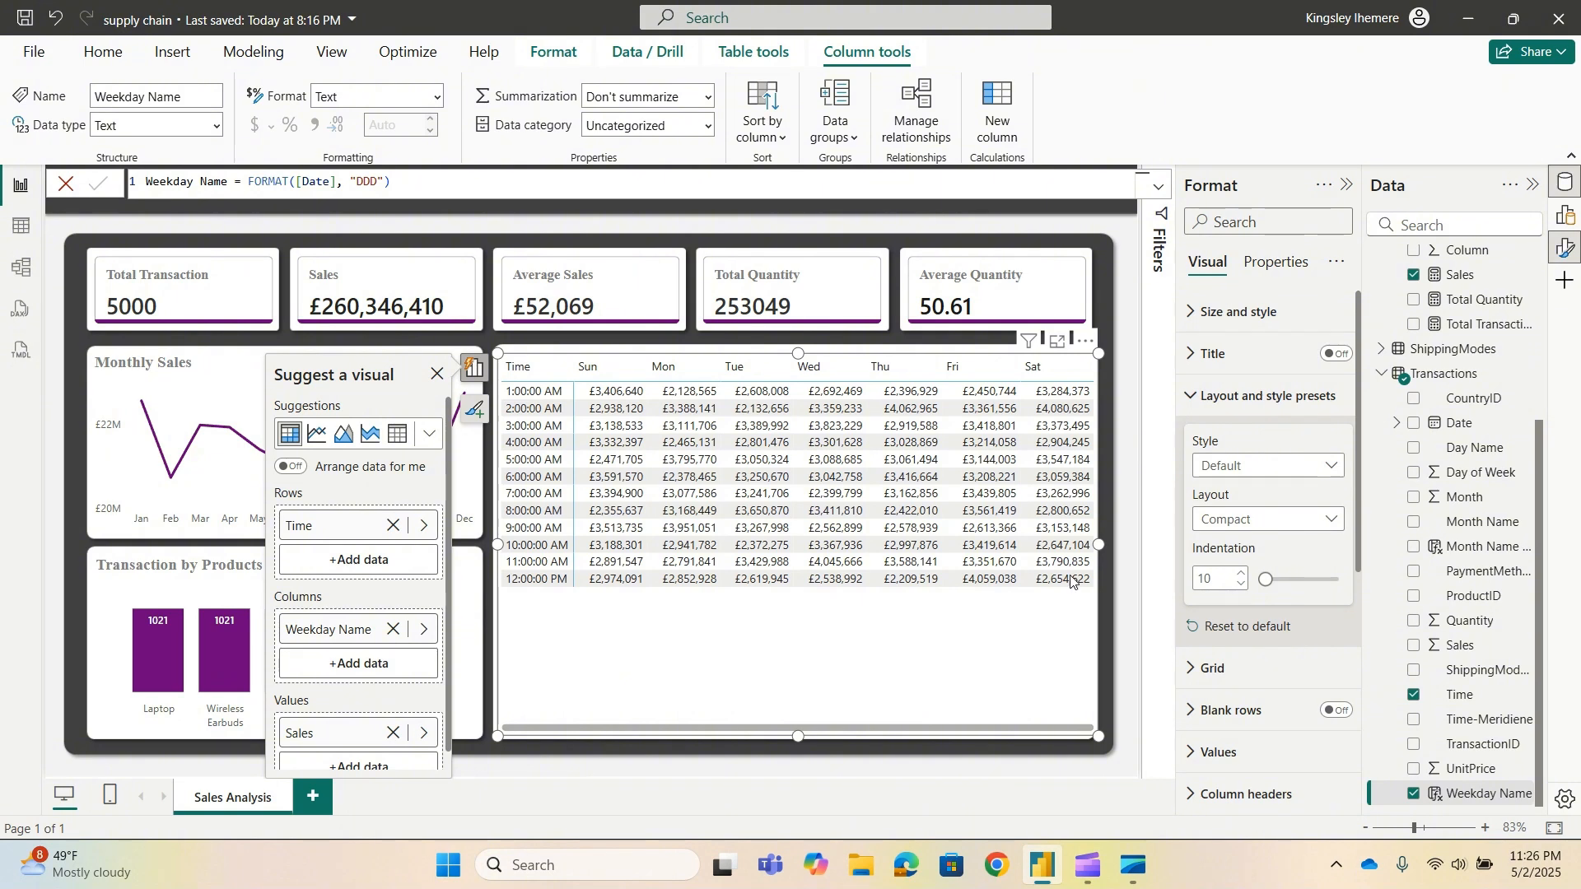
Turn on the background color for the Sales series in the matrix's cell elements.
scroll(1246, 531, down, 5)
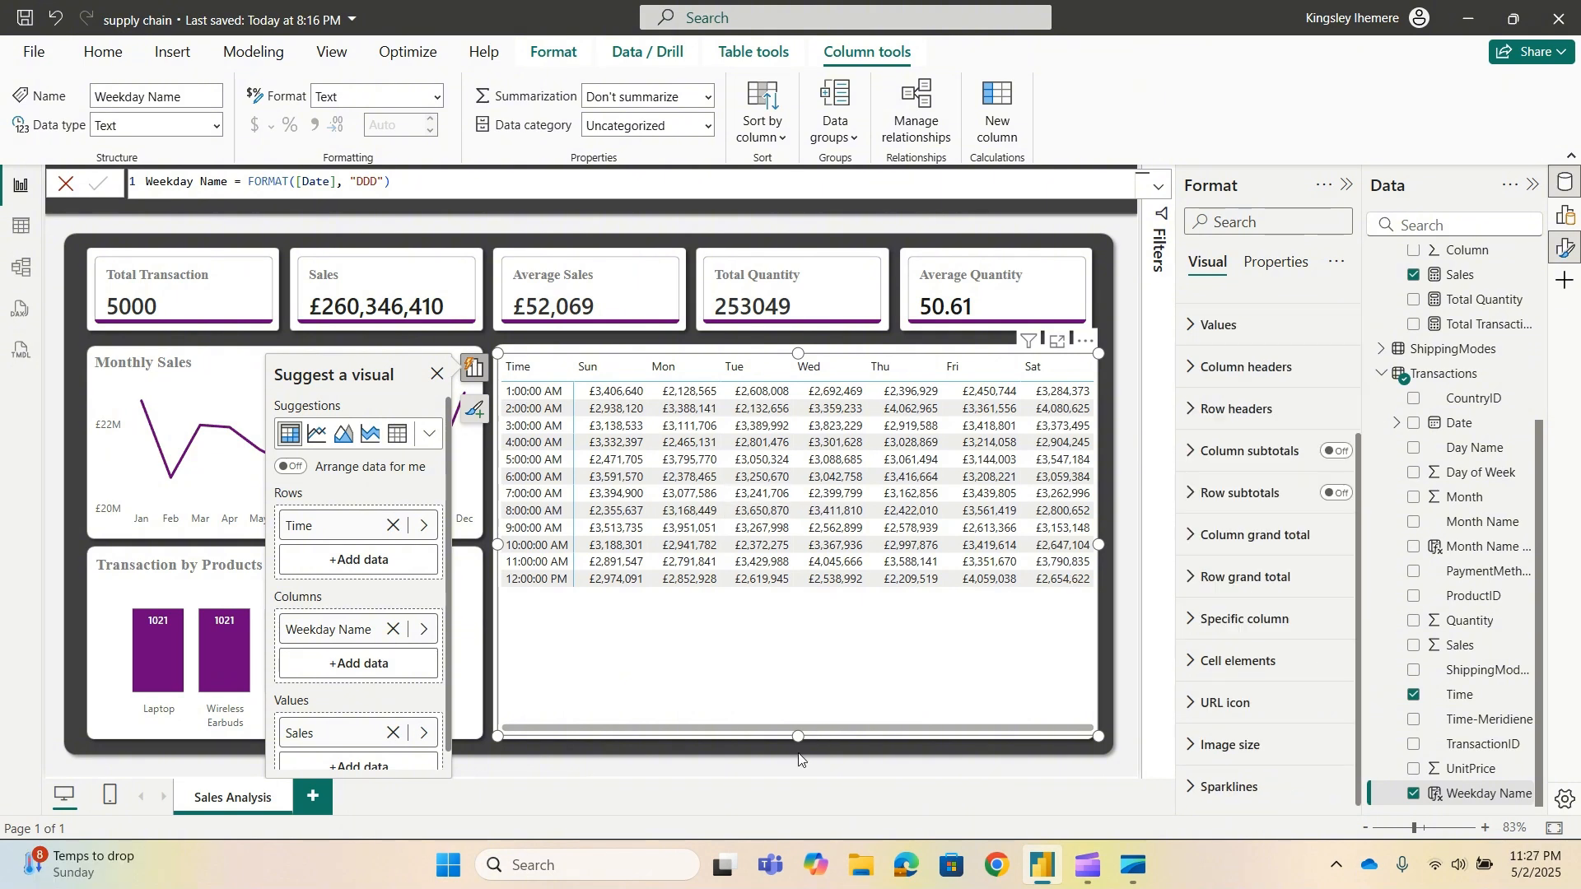
click(942, 219)
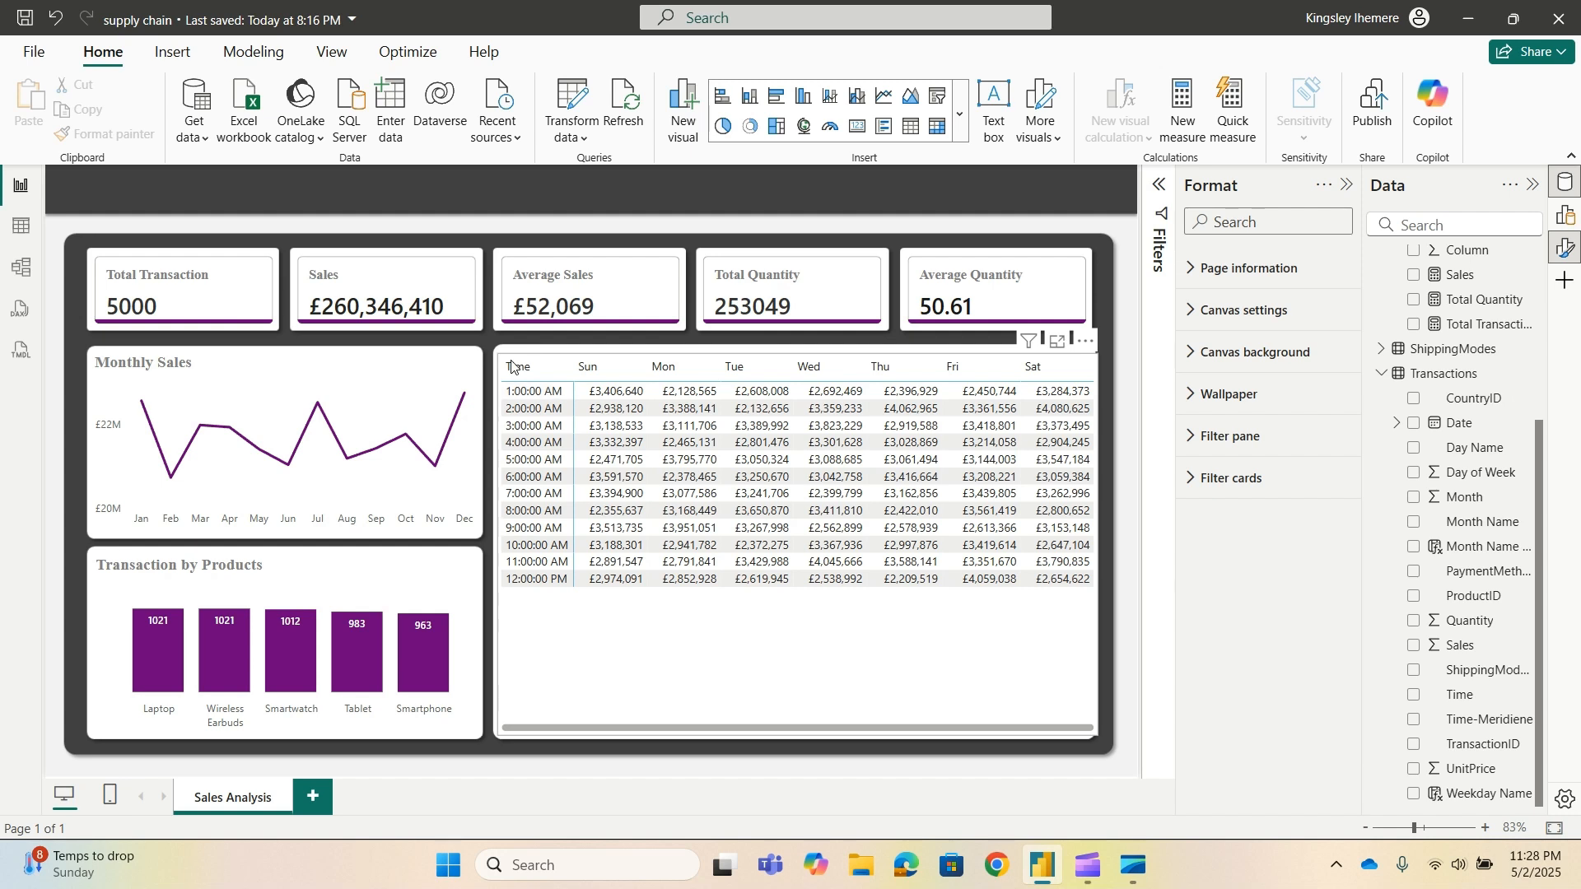
click(1046, 578)
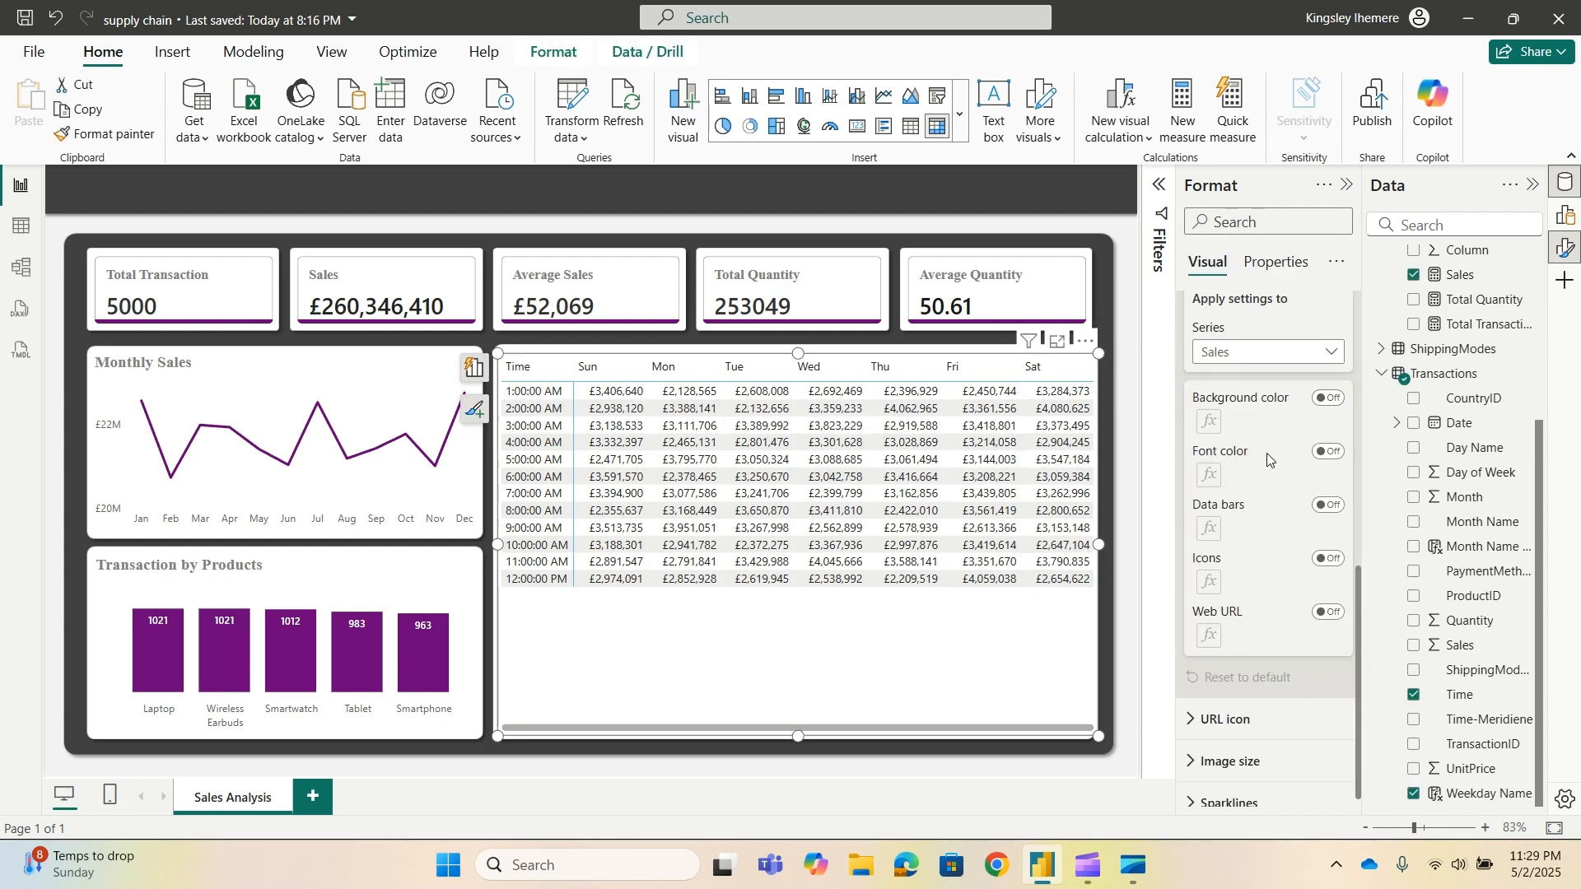
scroll(1268, 459, up, 2)
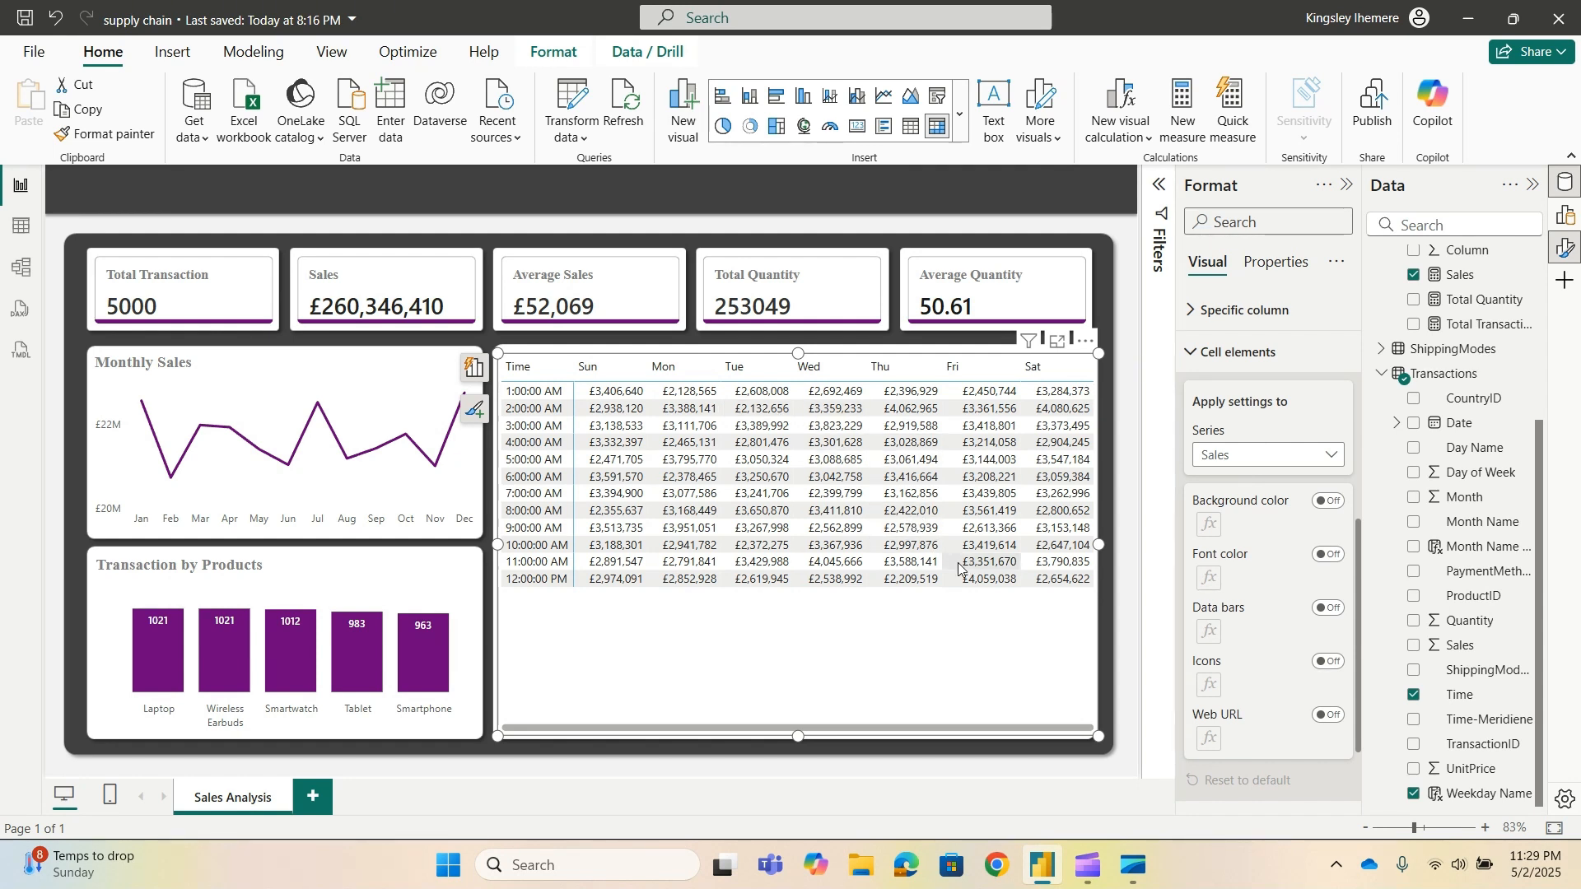
click(1336, 508)
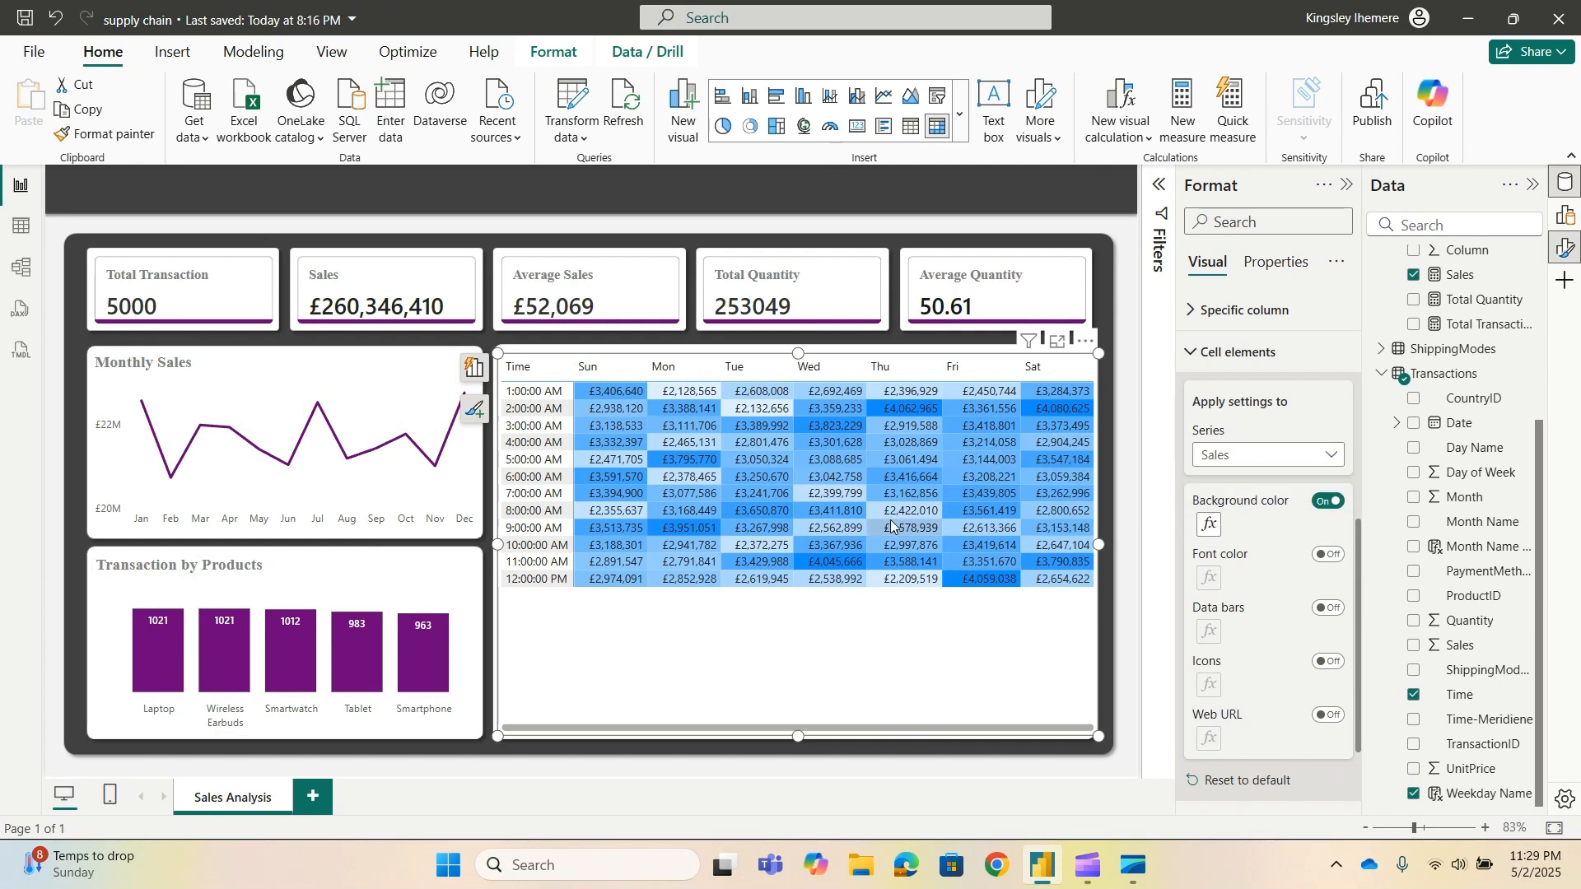
Set the background color gradient to light purple (Theme color 4, 60% lighter) for the lowest value and dark purple for the highest.
click(1210, 524)
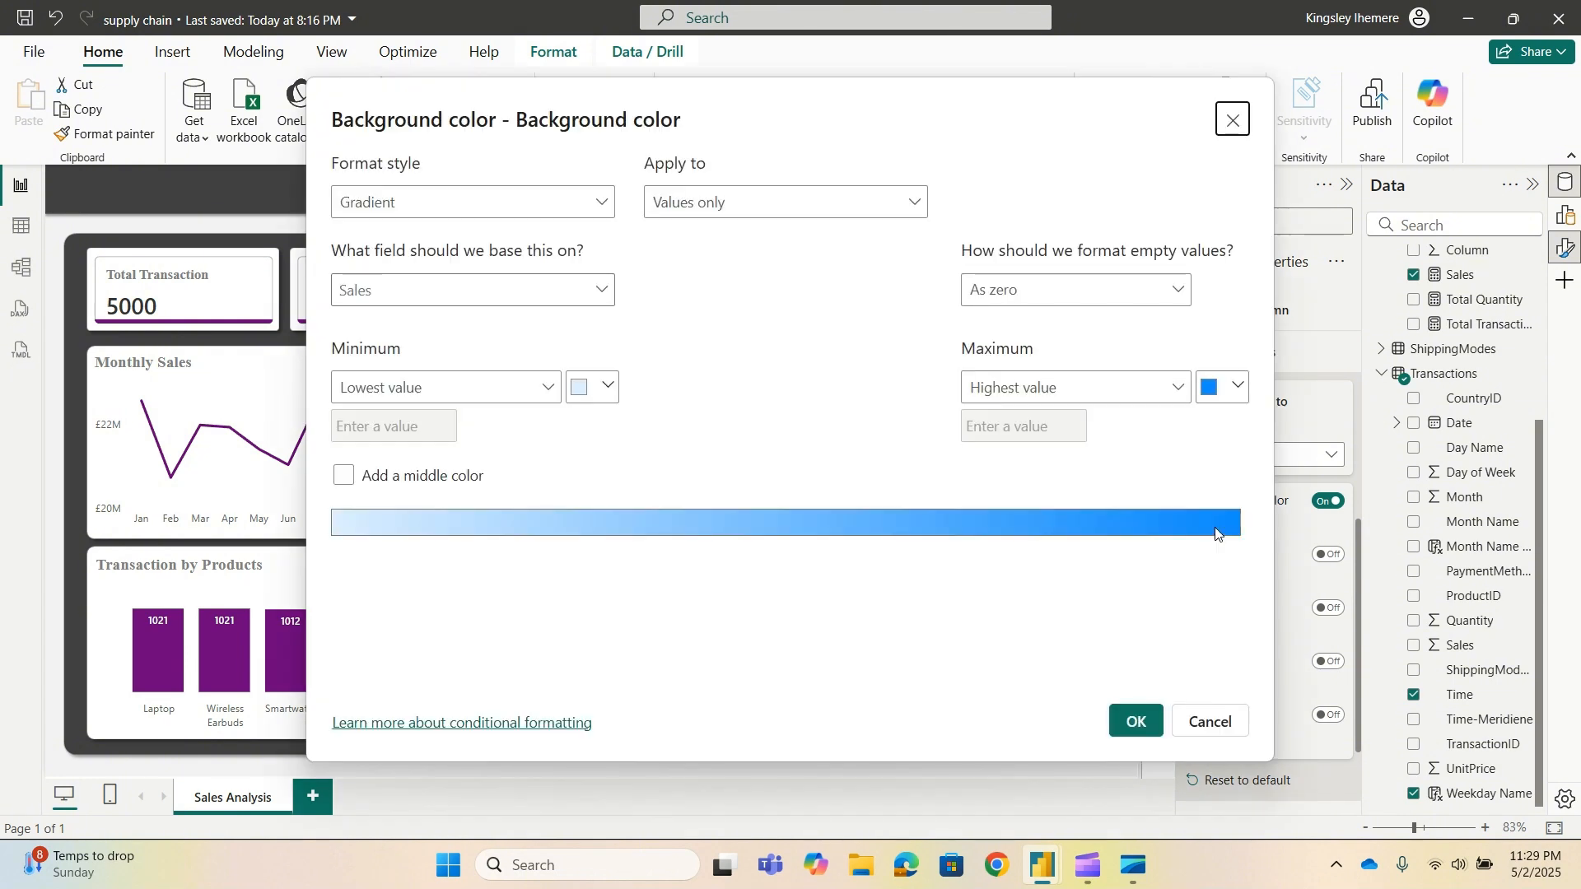
click(1248, 387)
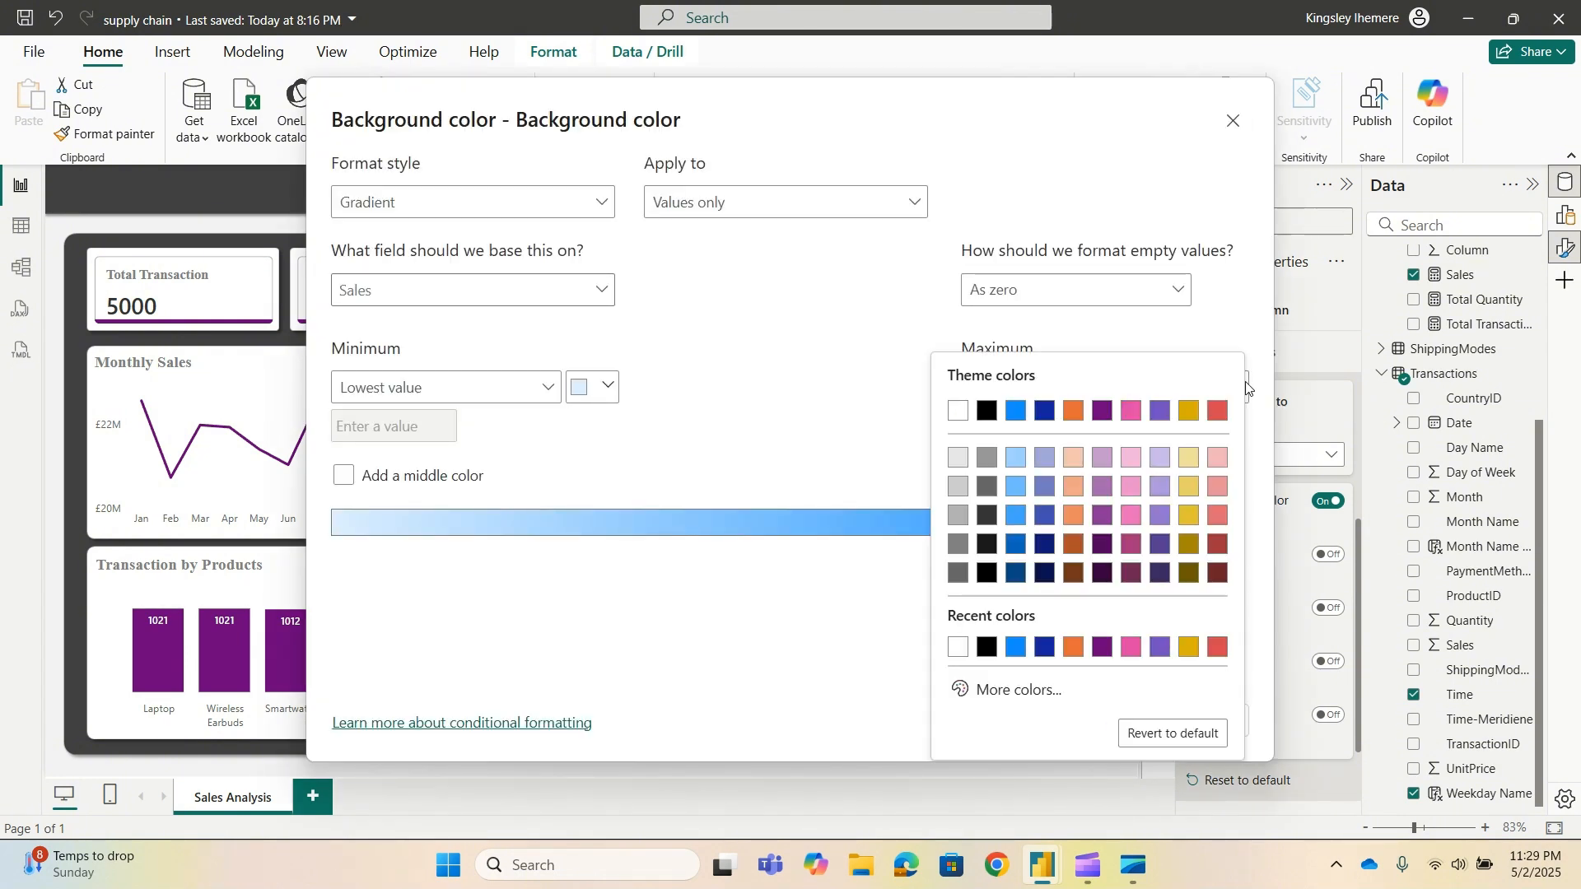
click(1099, 649)
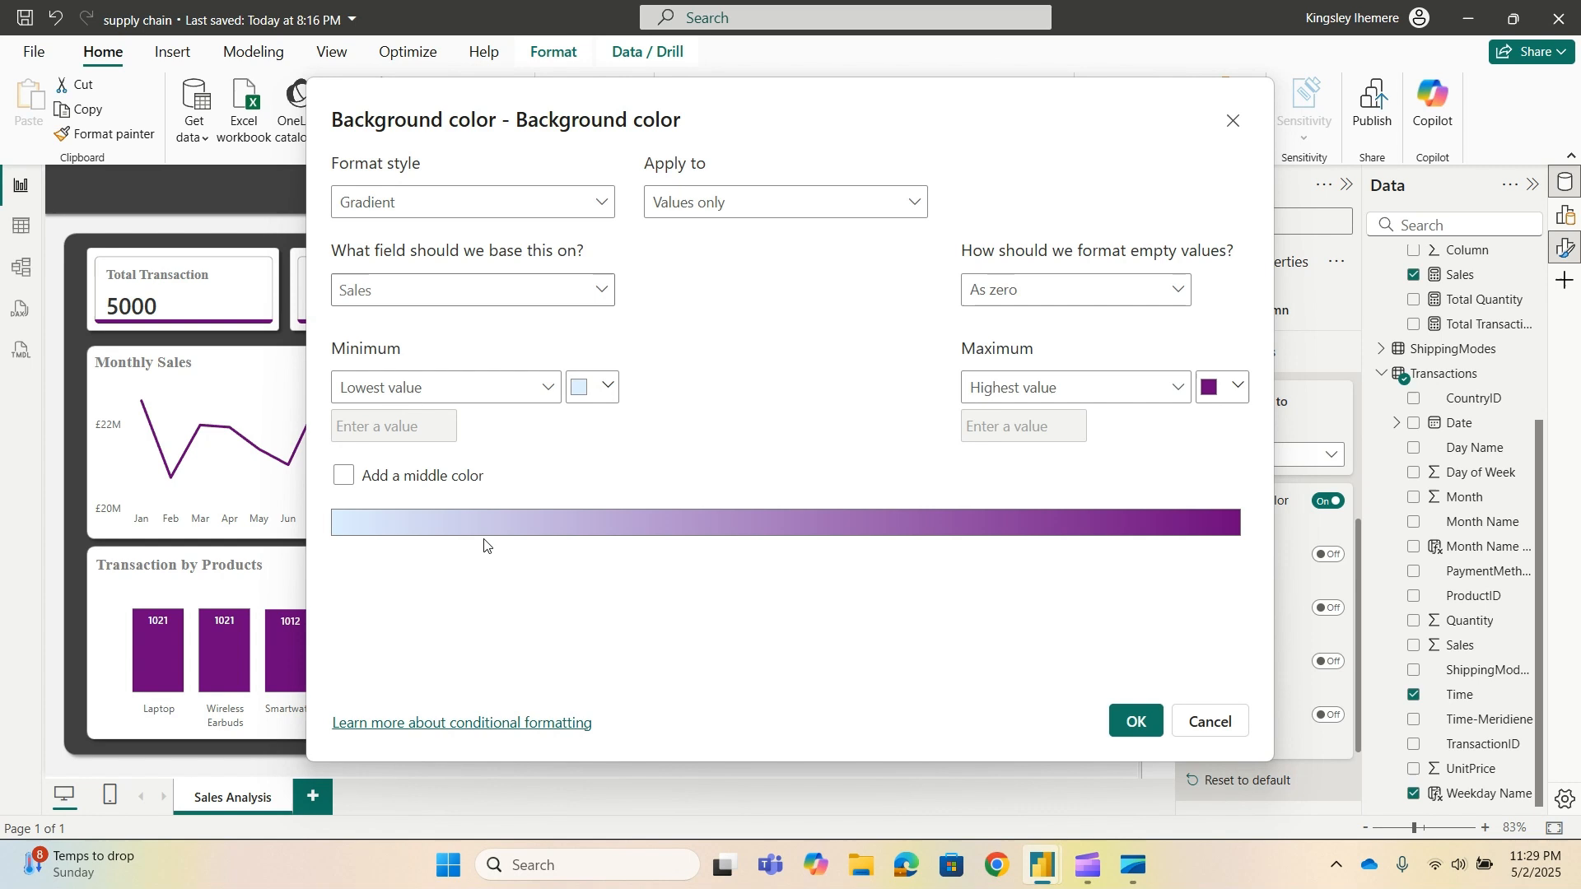
click(605, 390)
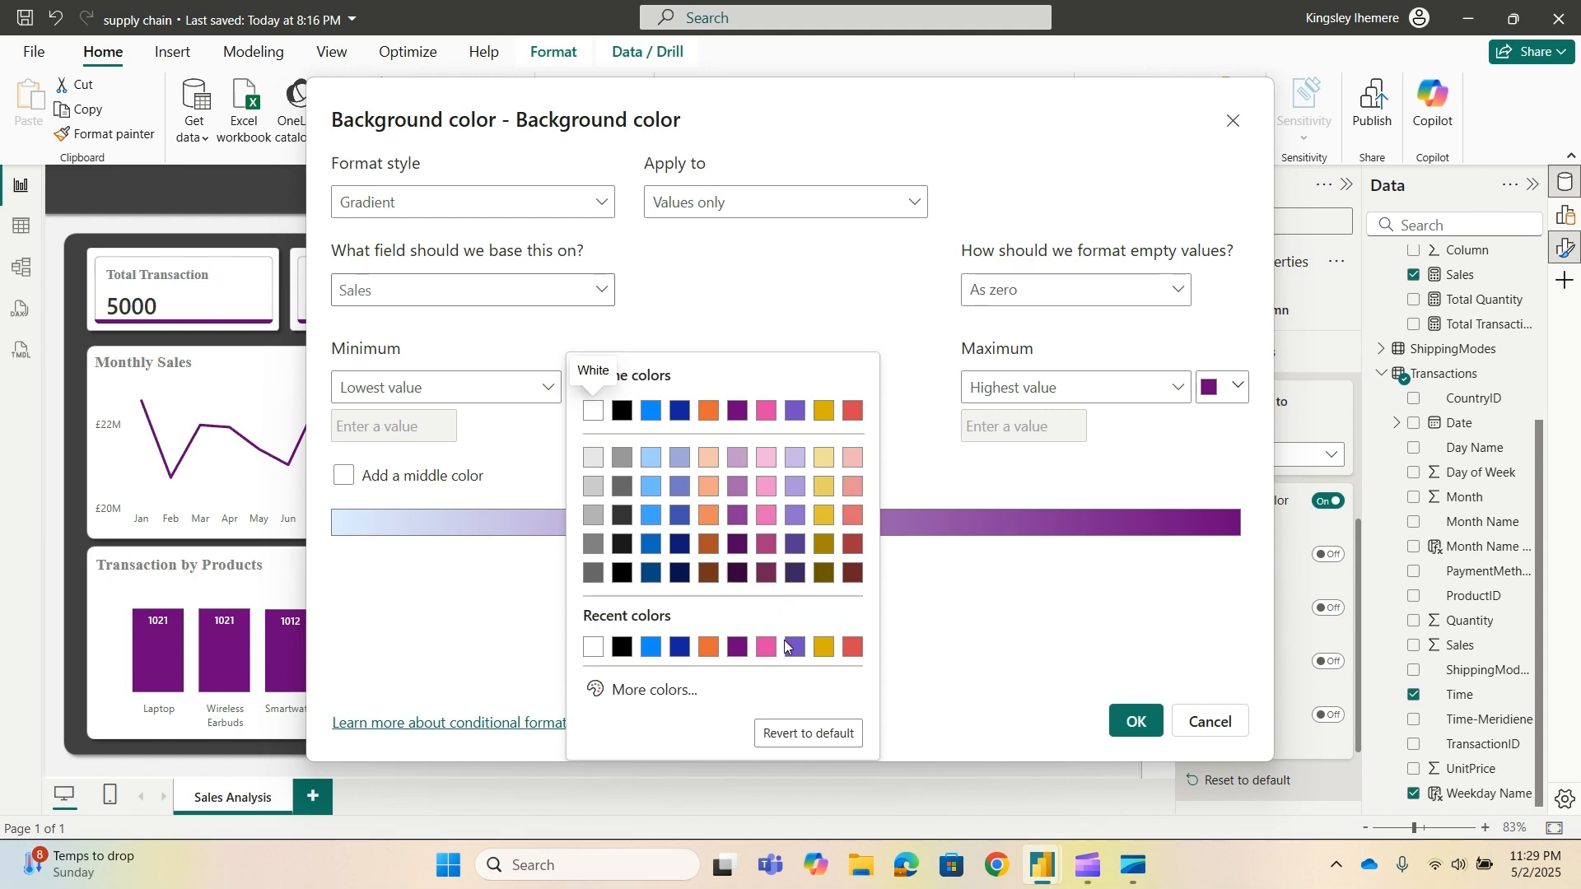
click(737, 459)
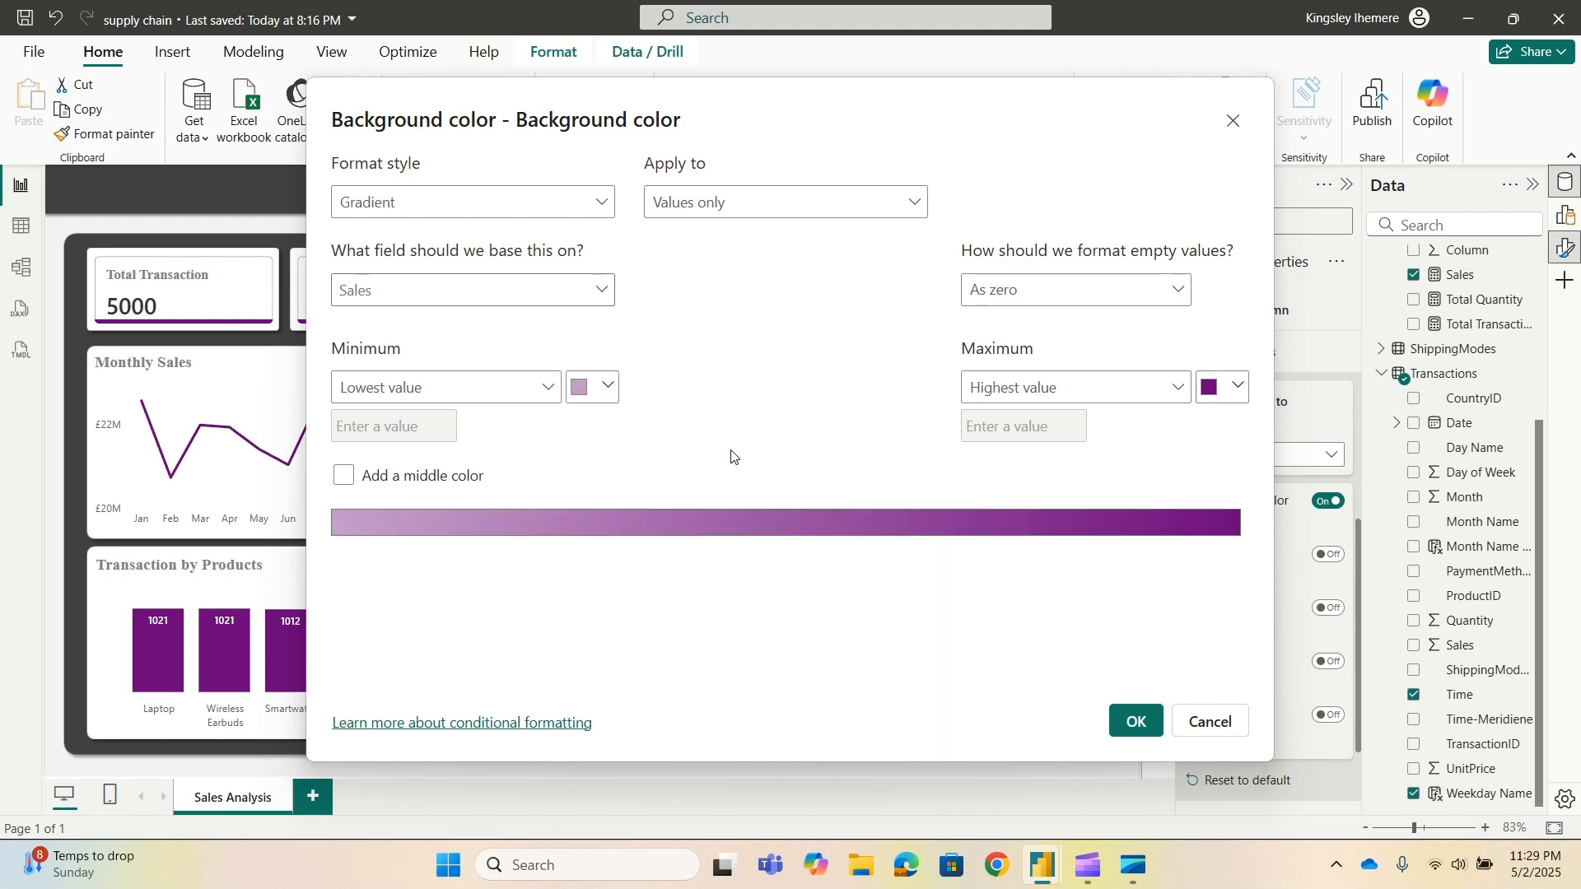
click(1134, 729)
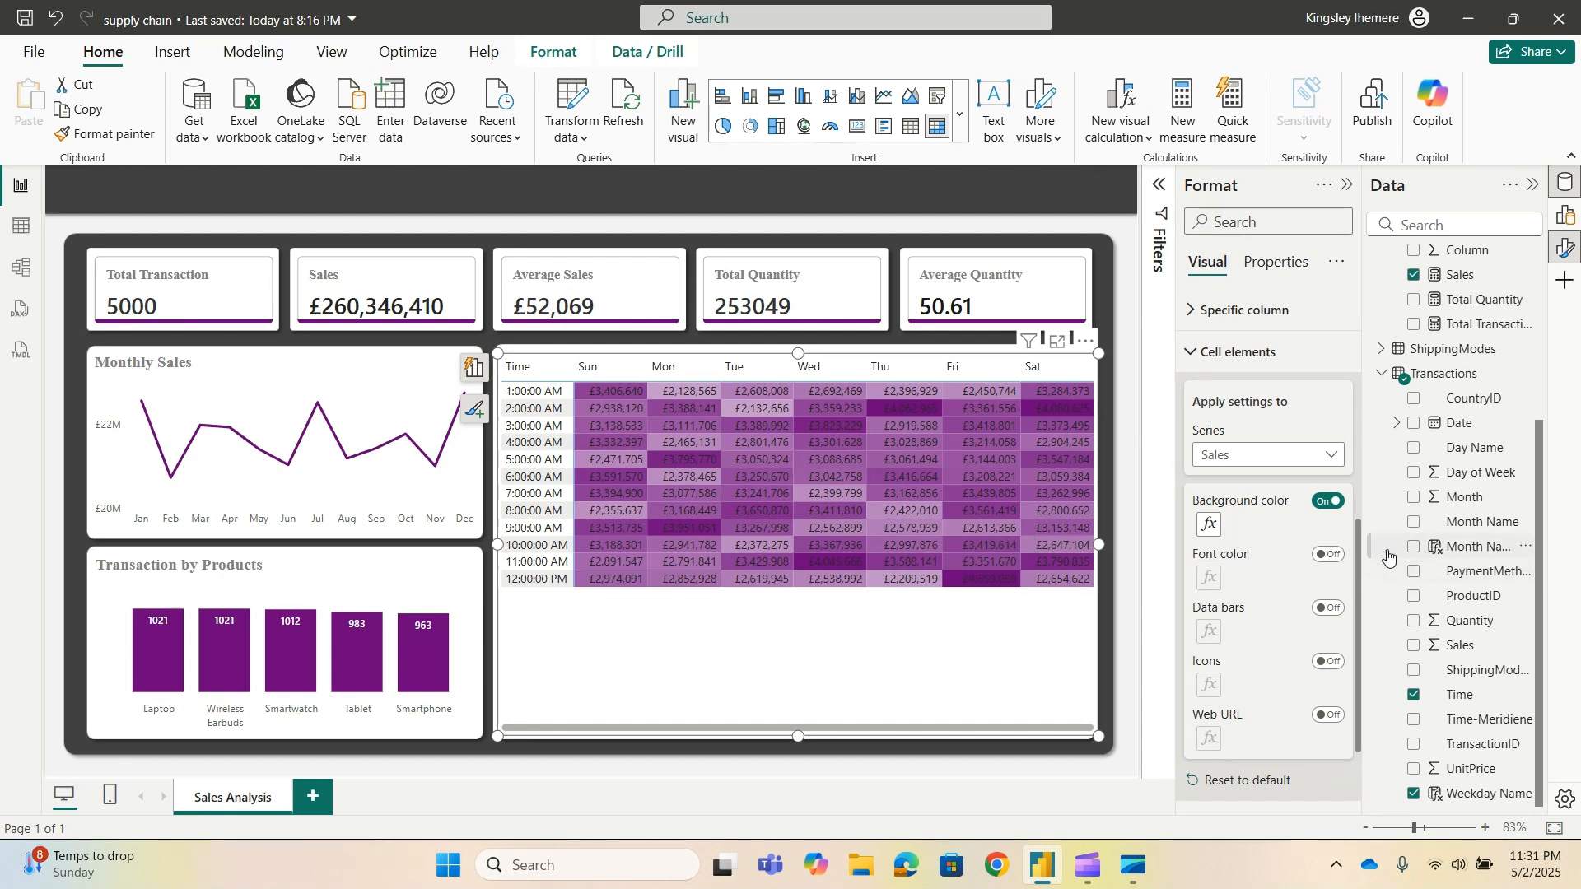
Turn on the Sales font color with a gradient from #c499ca for the lowest value to dark purple for the highest.
click(1329, 555)
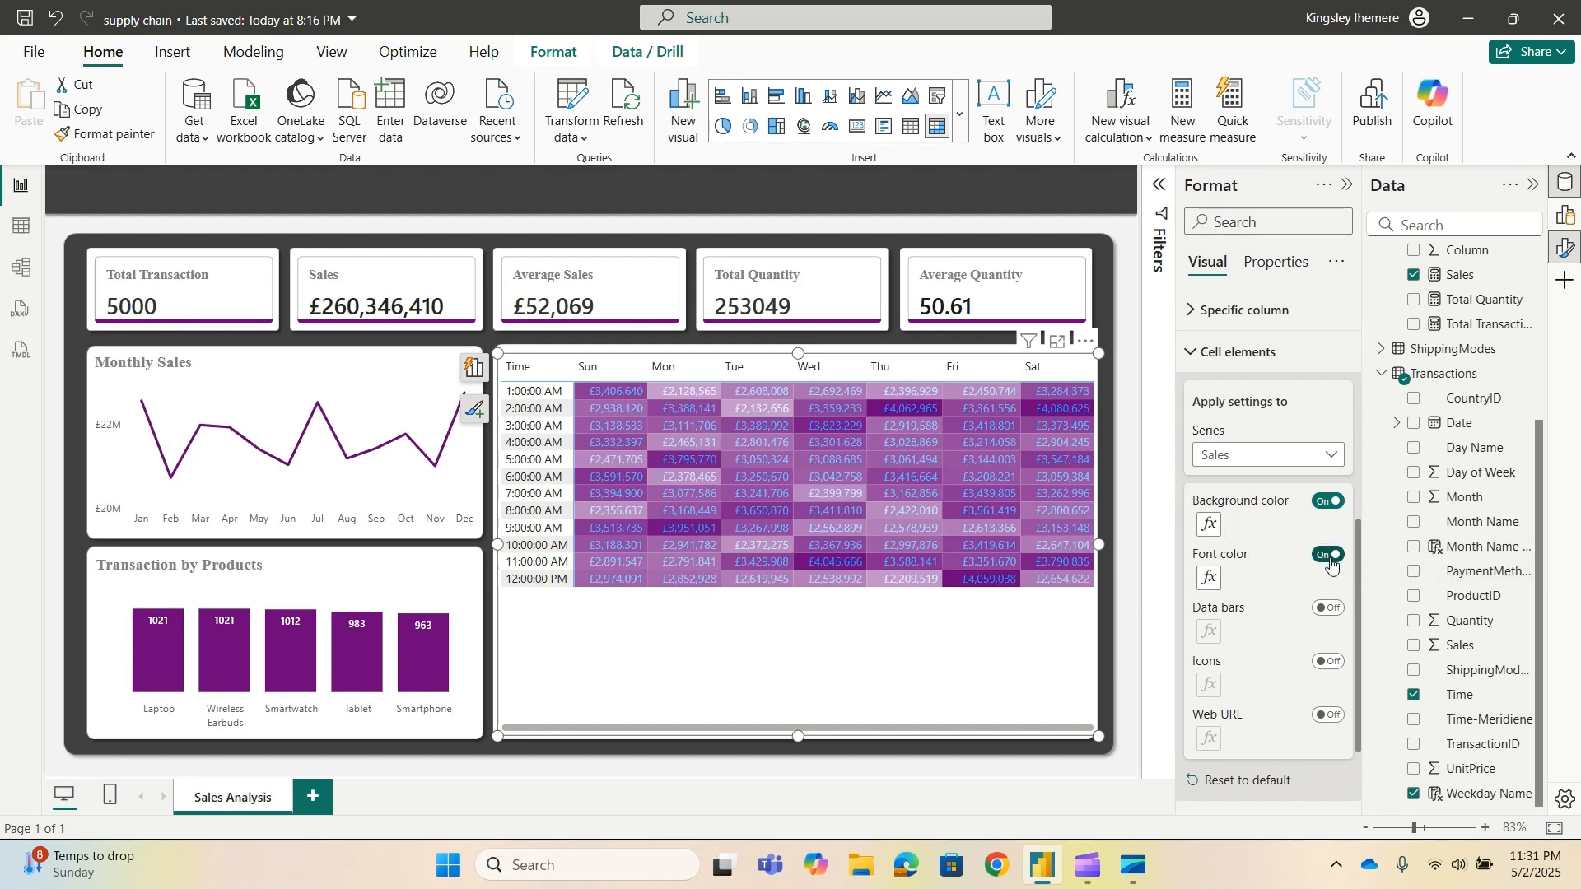
click(1210, 579)
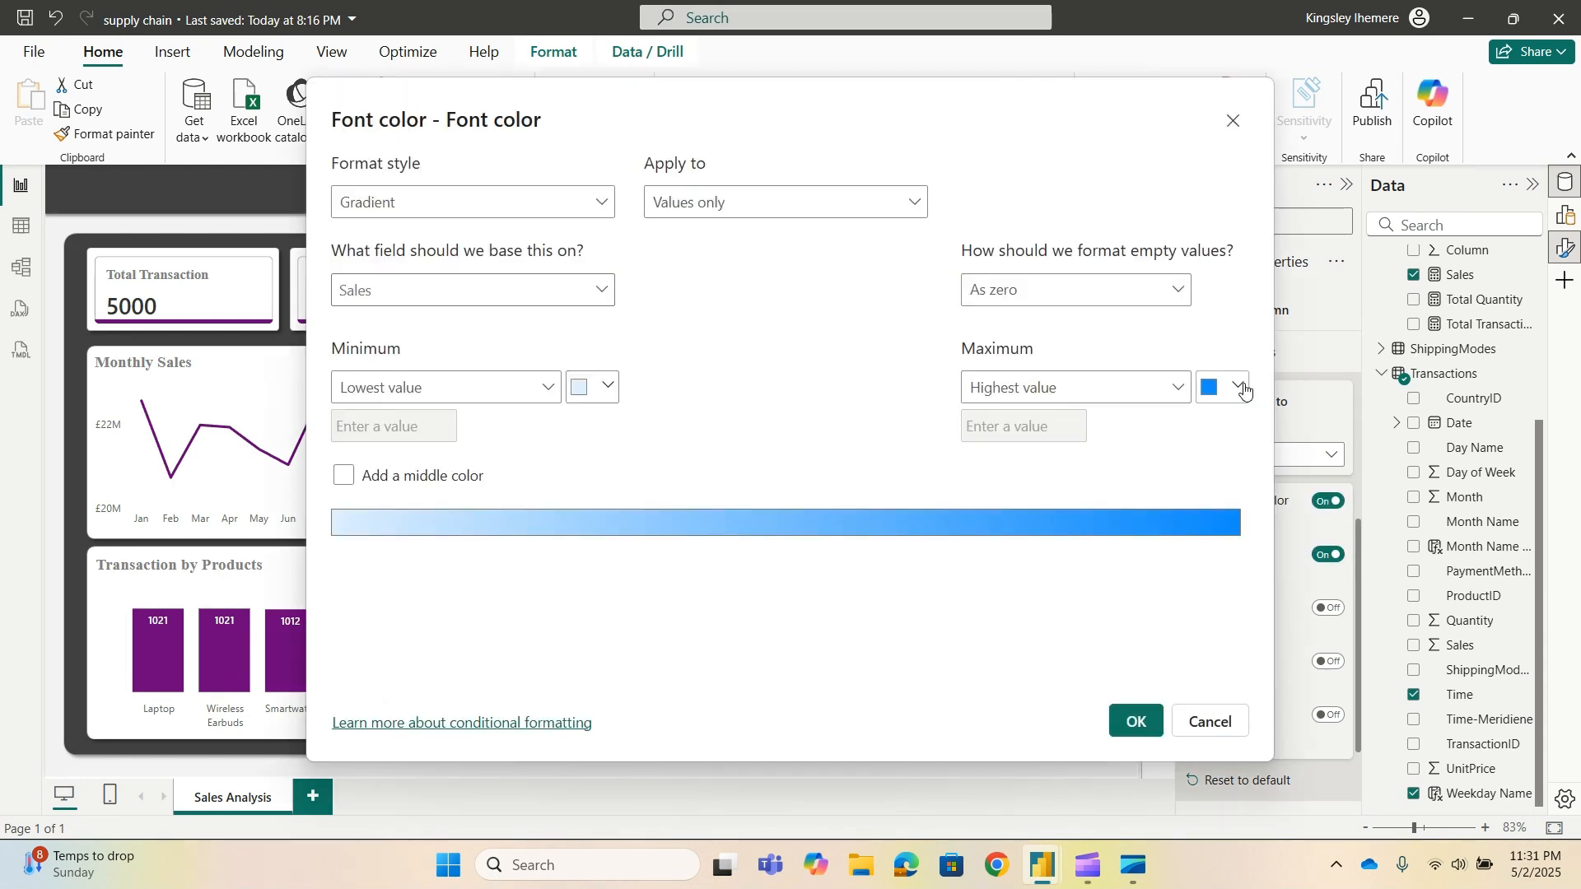
click(1245, 388)
click(1103, 648)
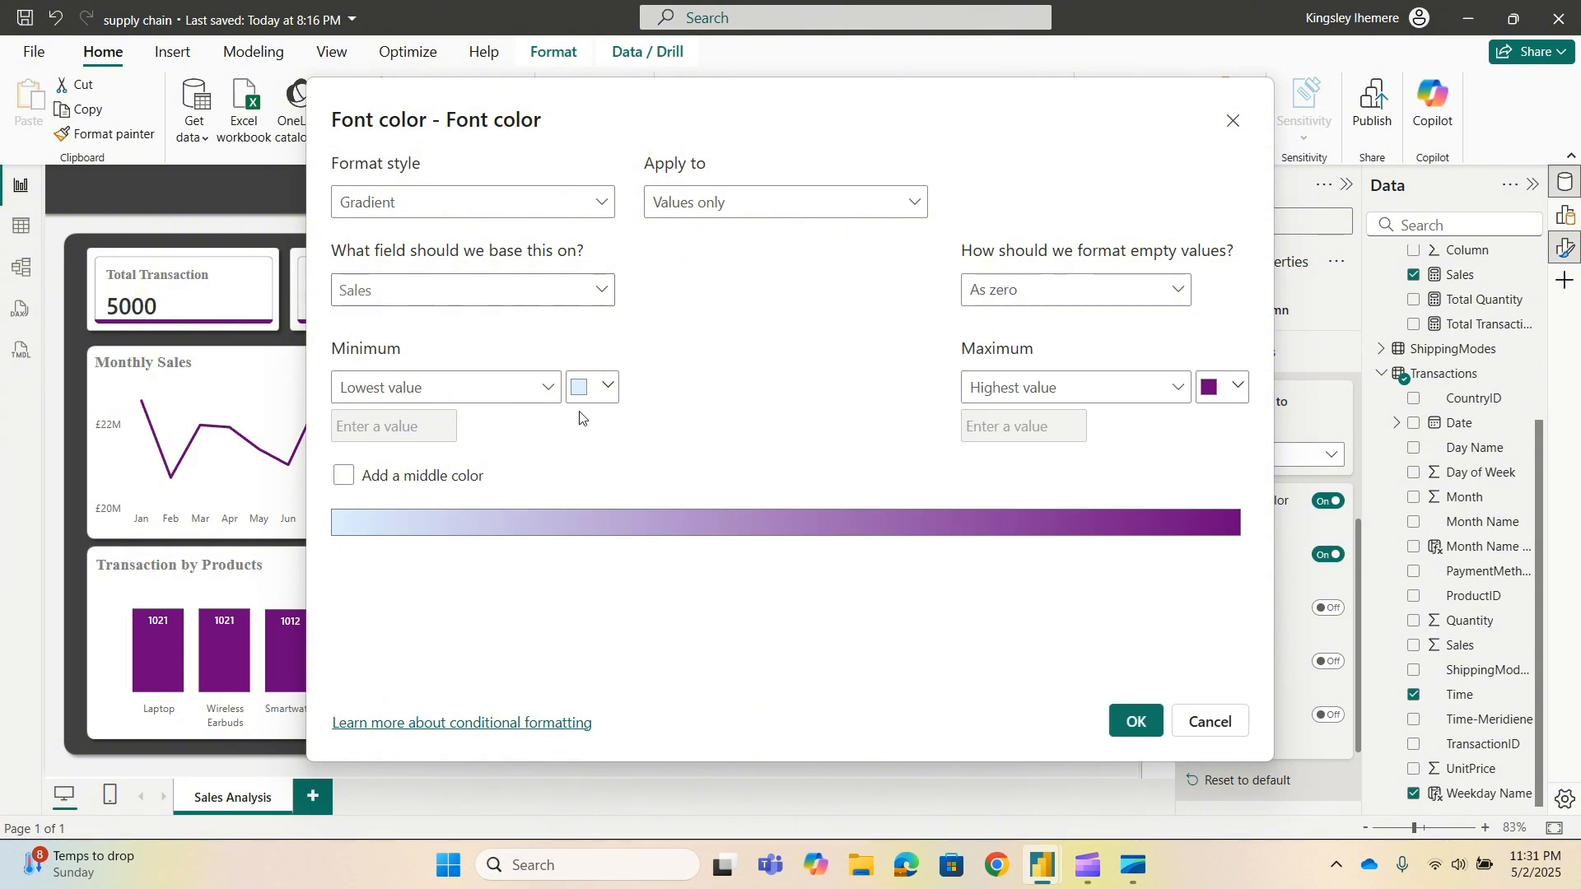
click(608, 387)
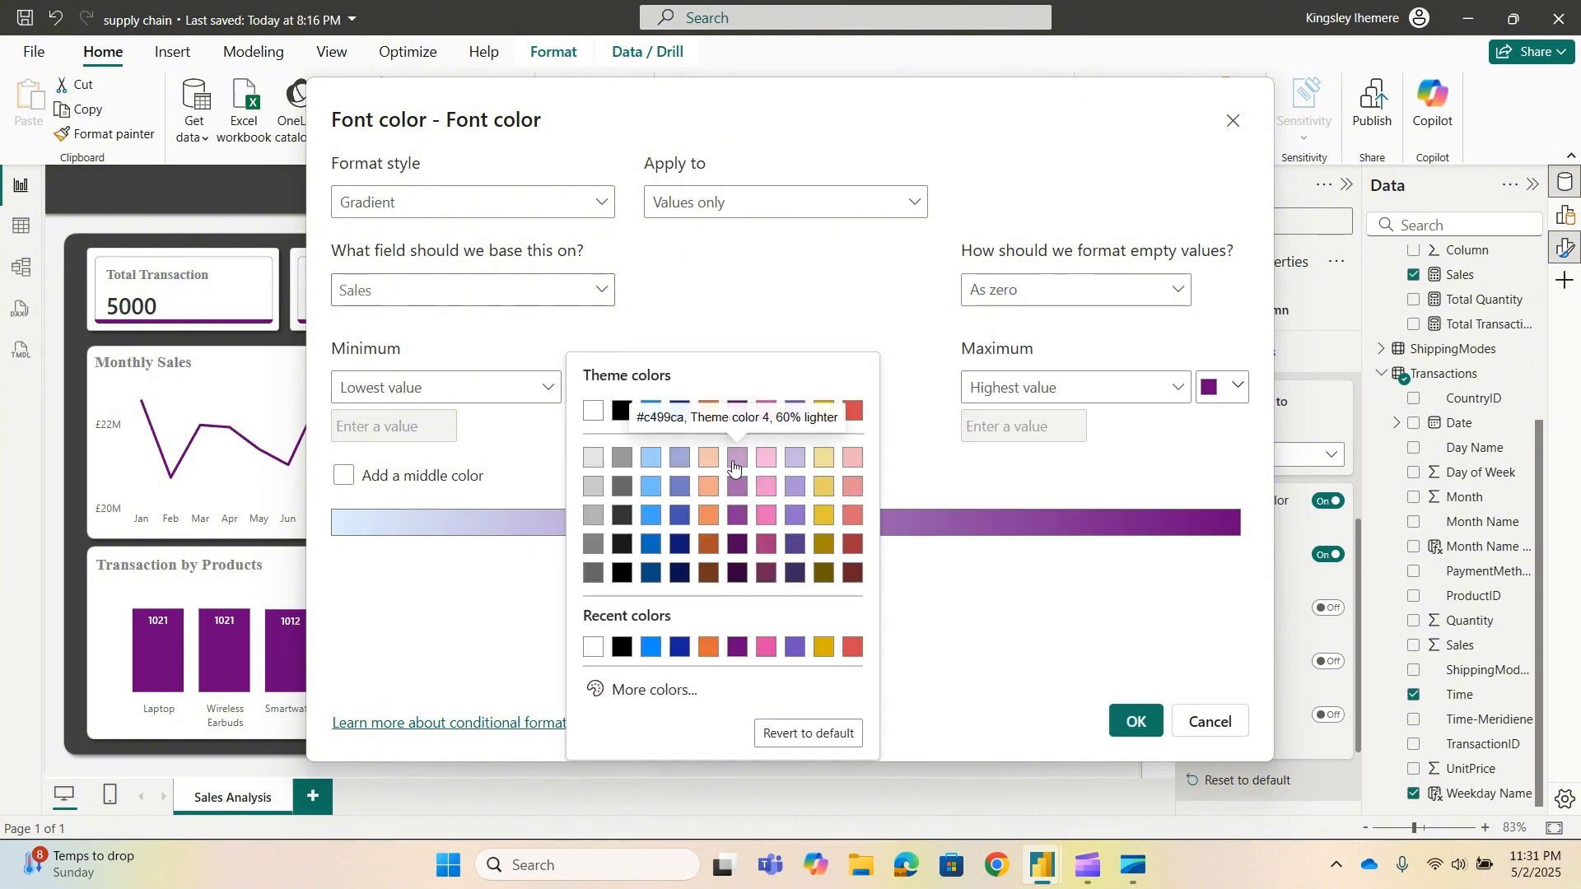
click(737, 458)
click(1132, 722)
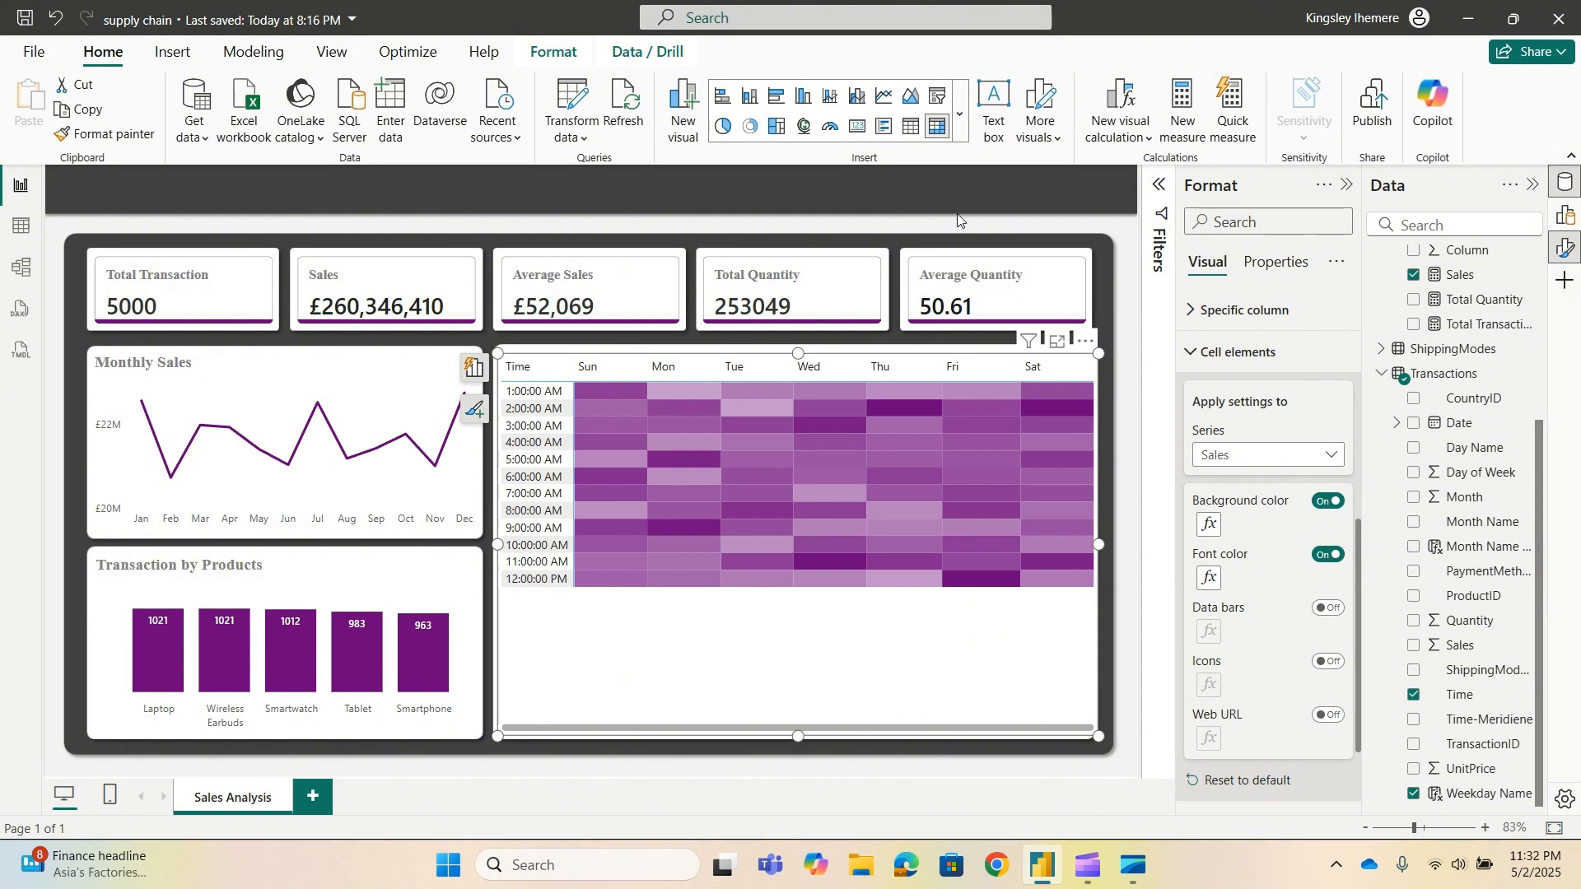
Narrow the matrix slightly so its right edge sits inside the white card, and deselect it.
click(973, 193)
click(1093, 554)
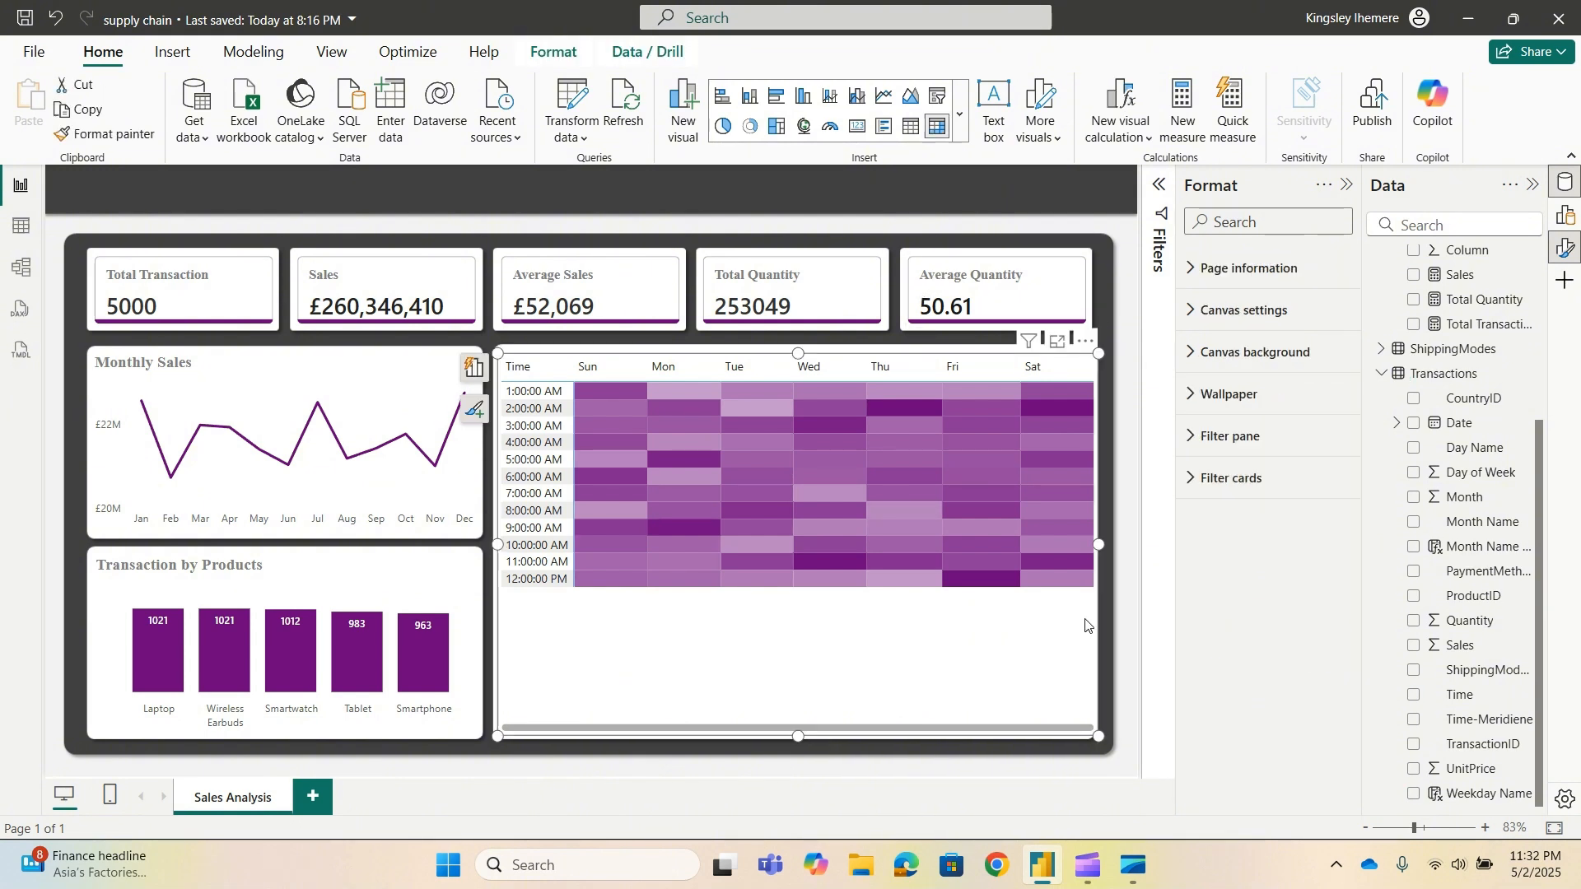
drag(1099, 546, 1092, 544)
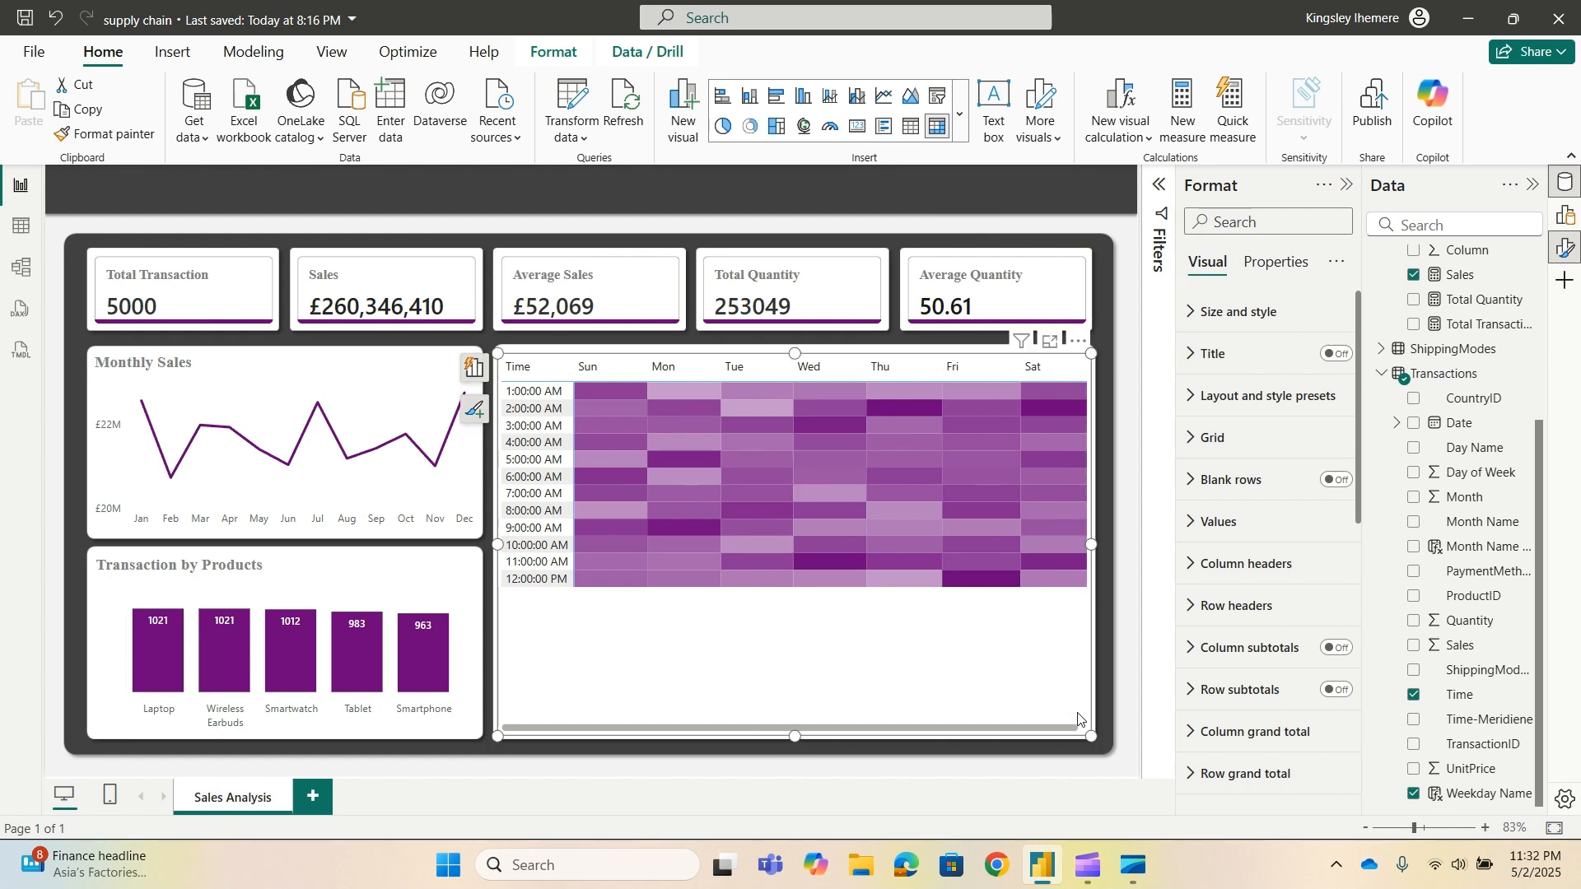
click(1117, 313)
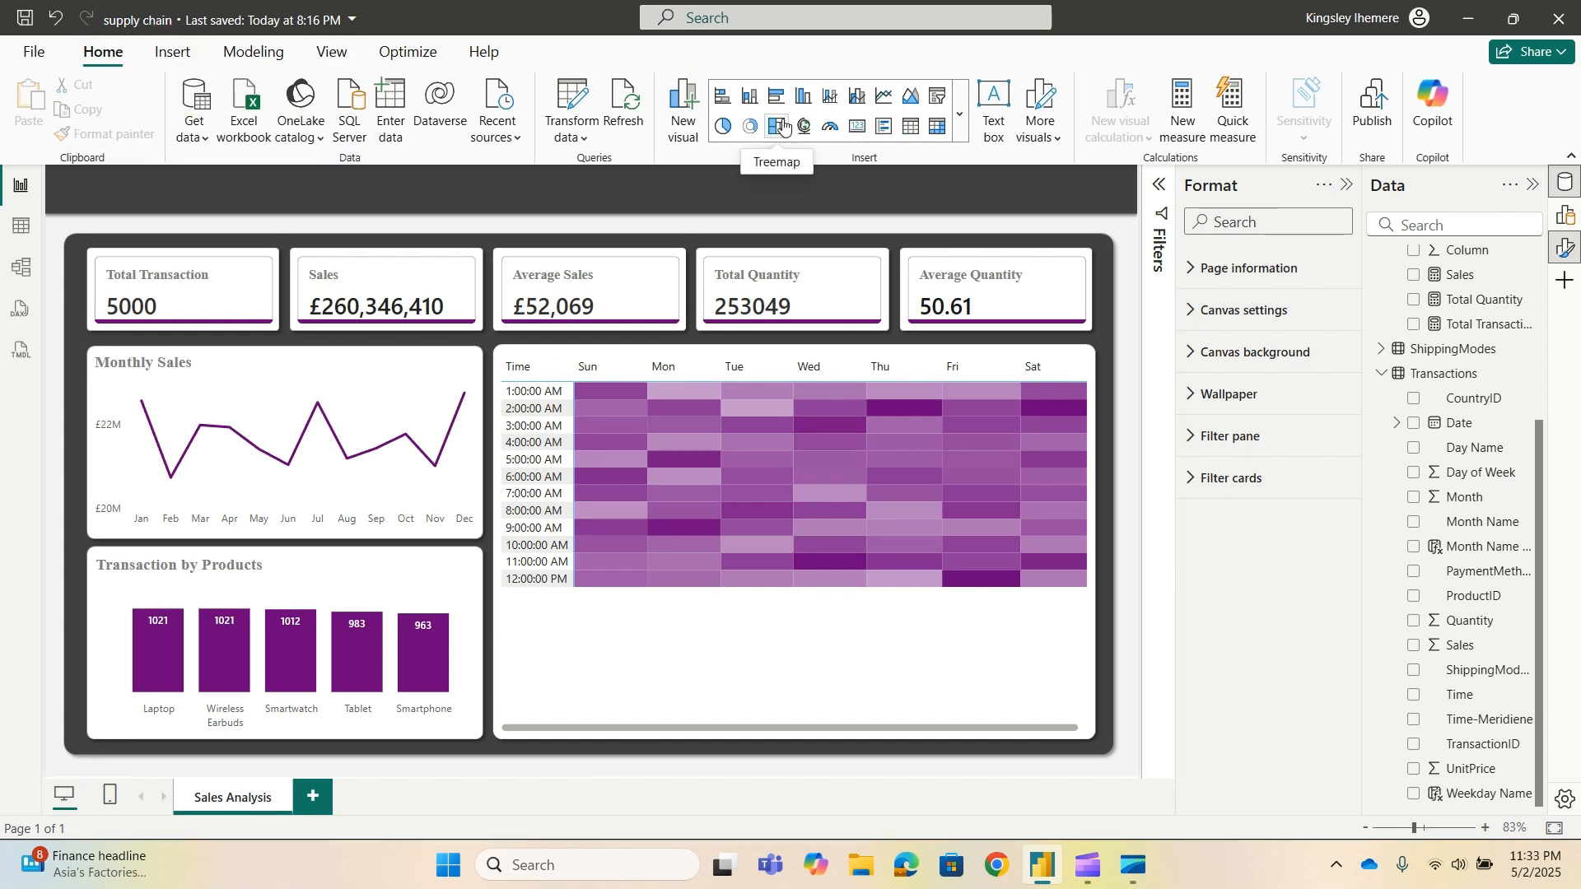
Insert a slicer visual and shorten it to about the height of the KPI cards.
click(959, 111)
scroll(811, 568, down, 3)
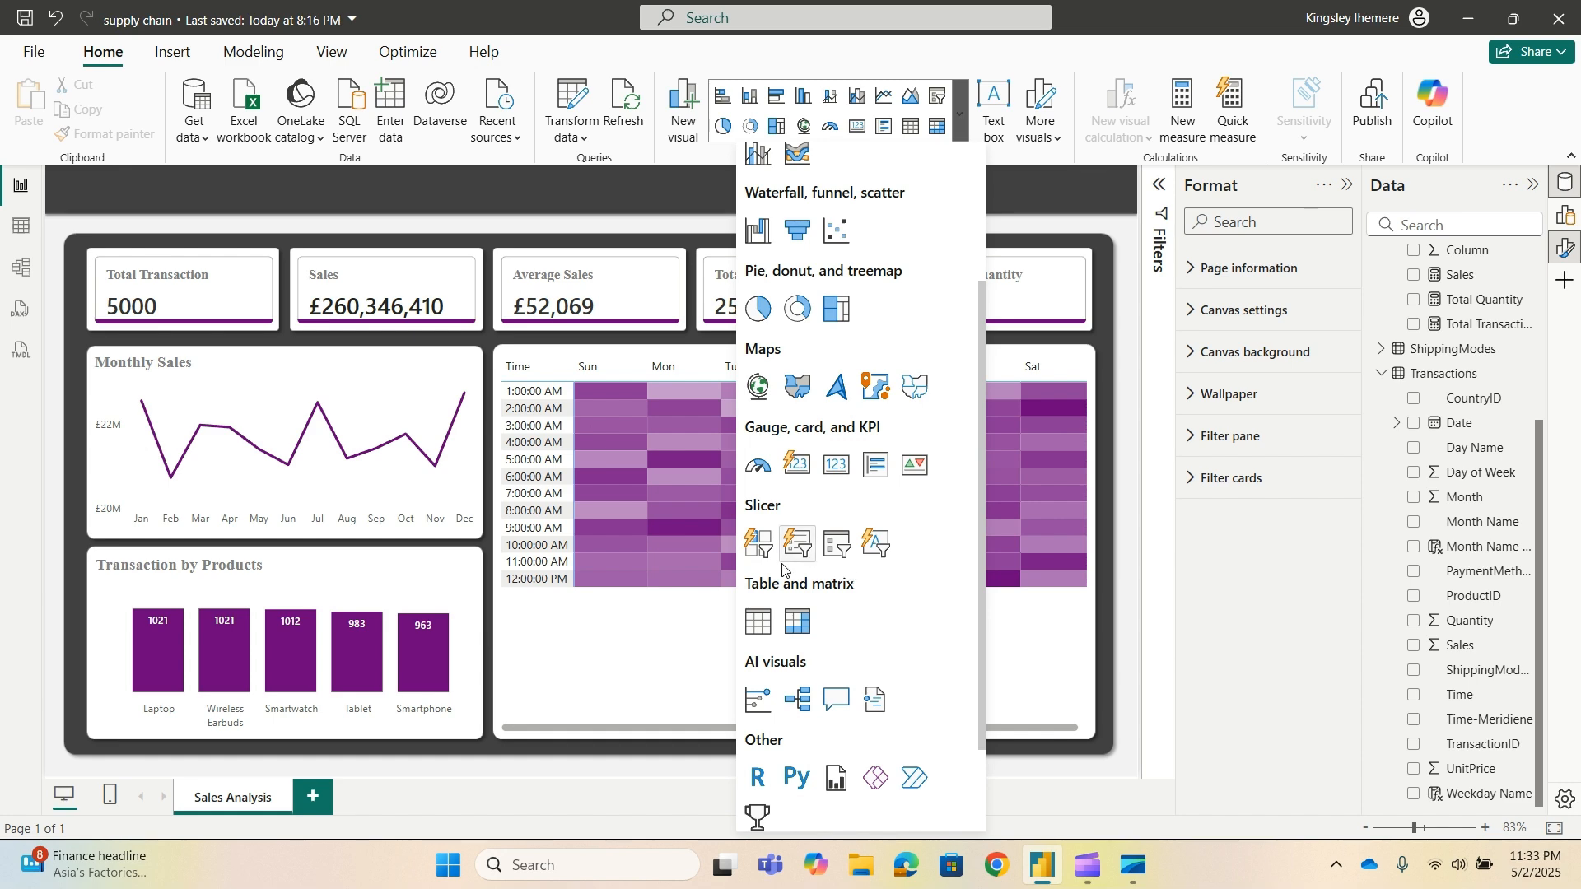
click(837, 544)
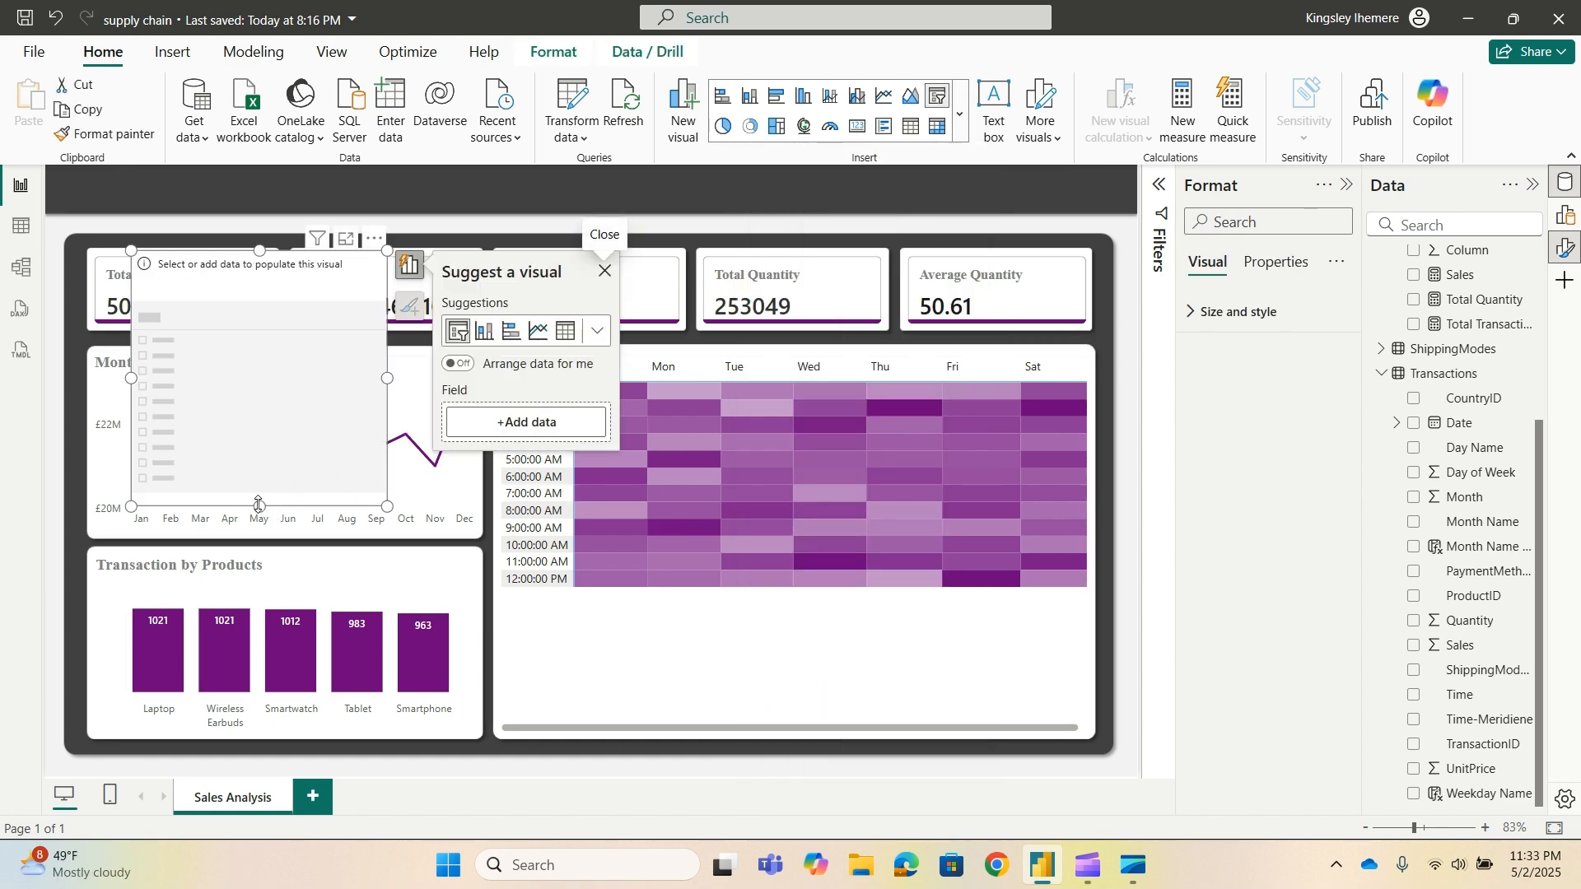
drag(260, 506, 259, 345)
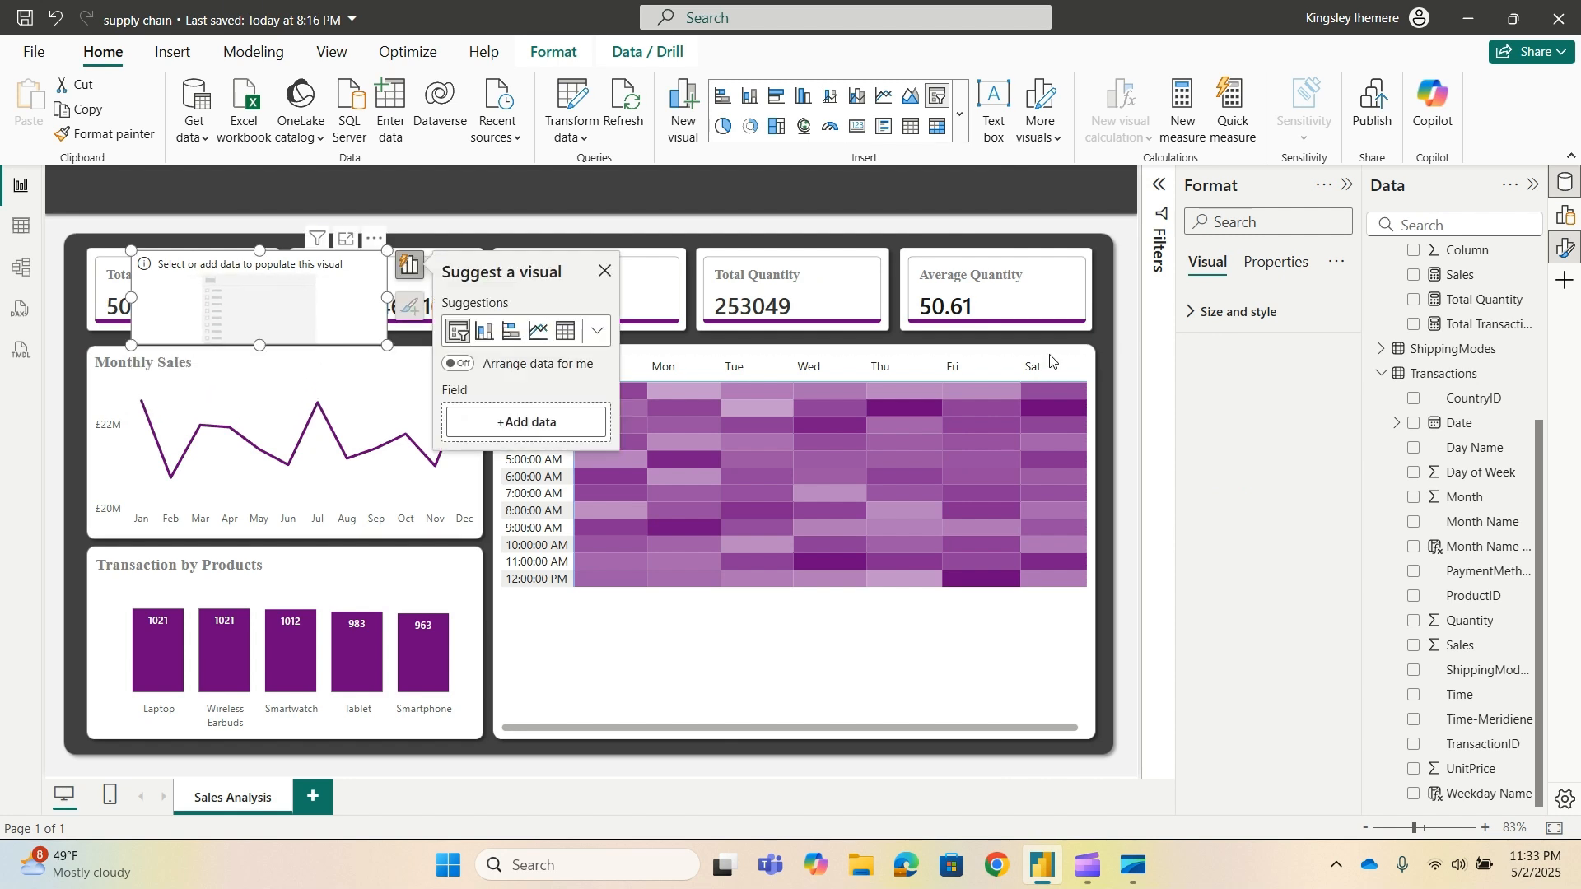
Populate the slicer with only the PaymentMethod field from the PaymentMethods table.
click(1387, 377)
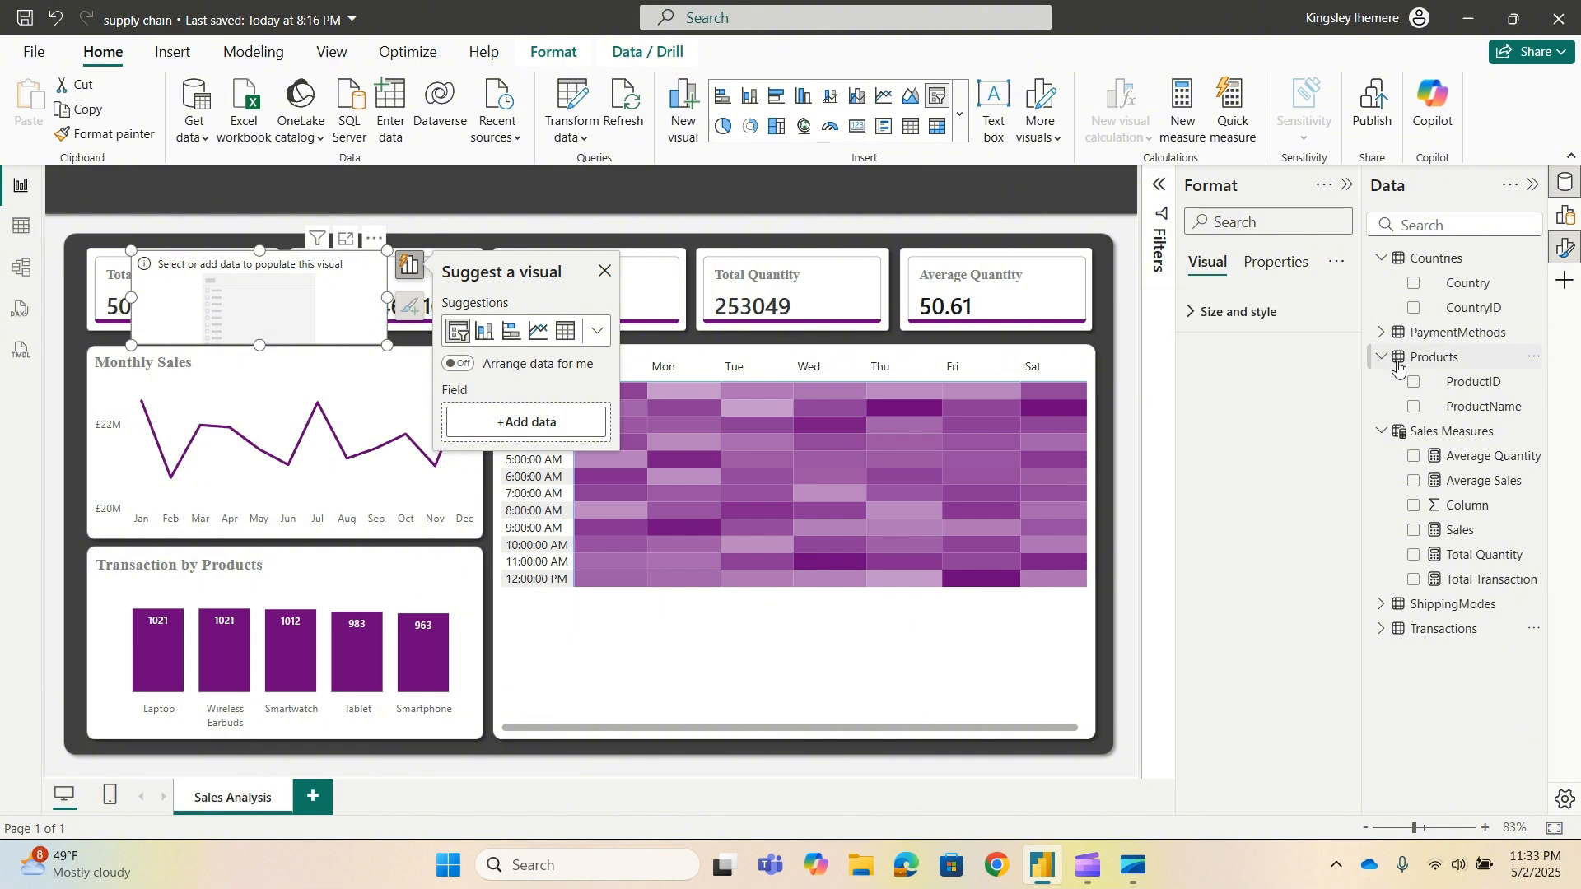
click(1384, 334)
click(1413, 382)
click(1414, 357)
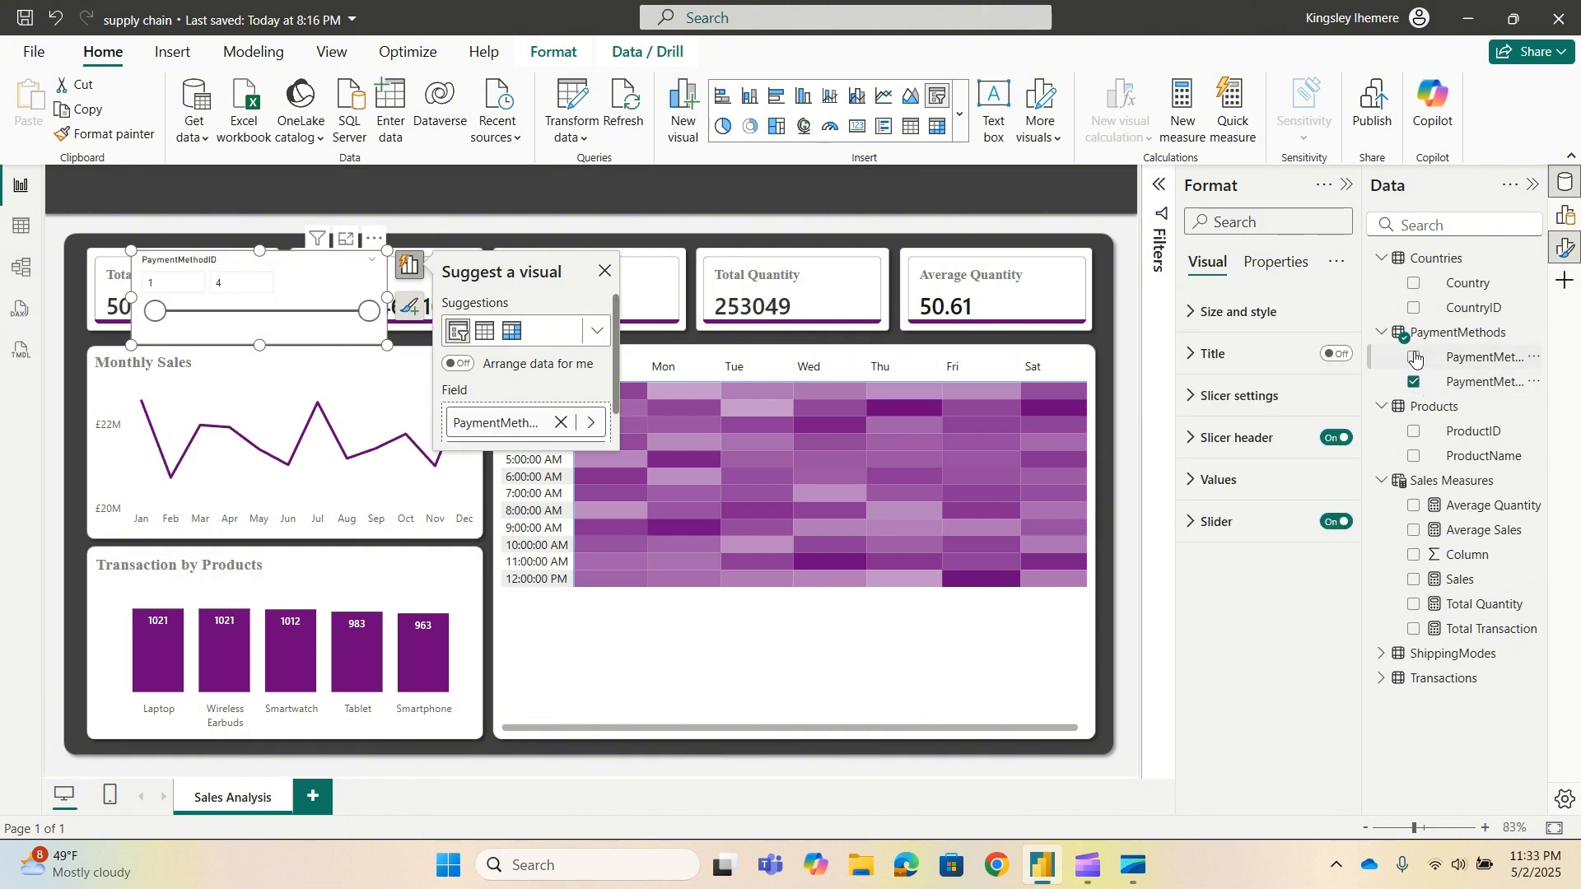
click(1413, 381)
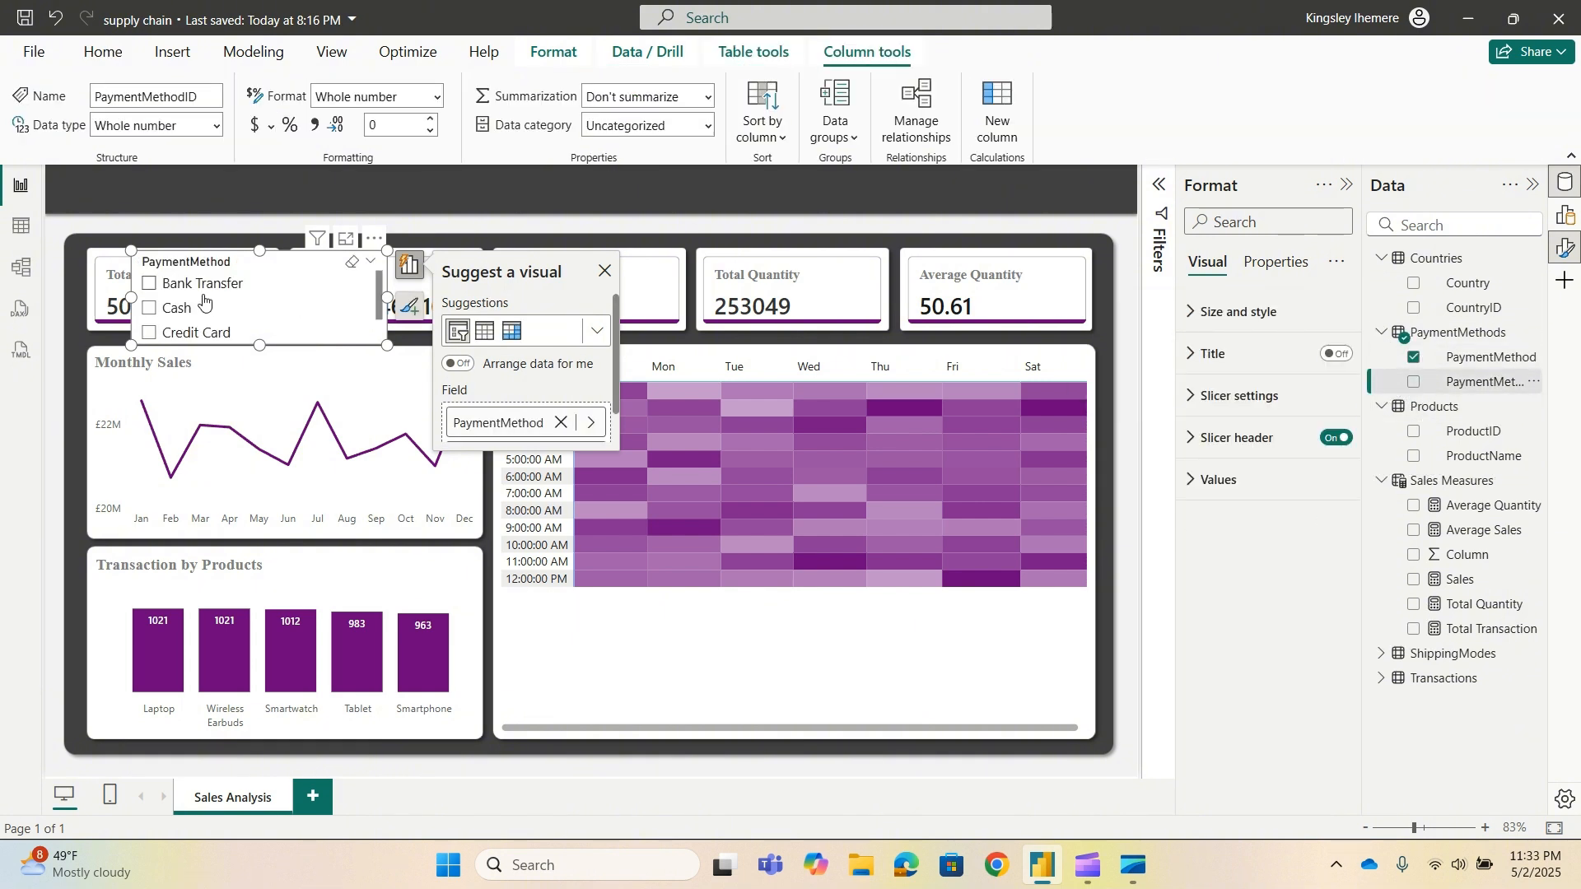
Move the slicer to the right end of the dark header banner and turn off its slicer header.
drag(286, 264, 1006, 186)
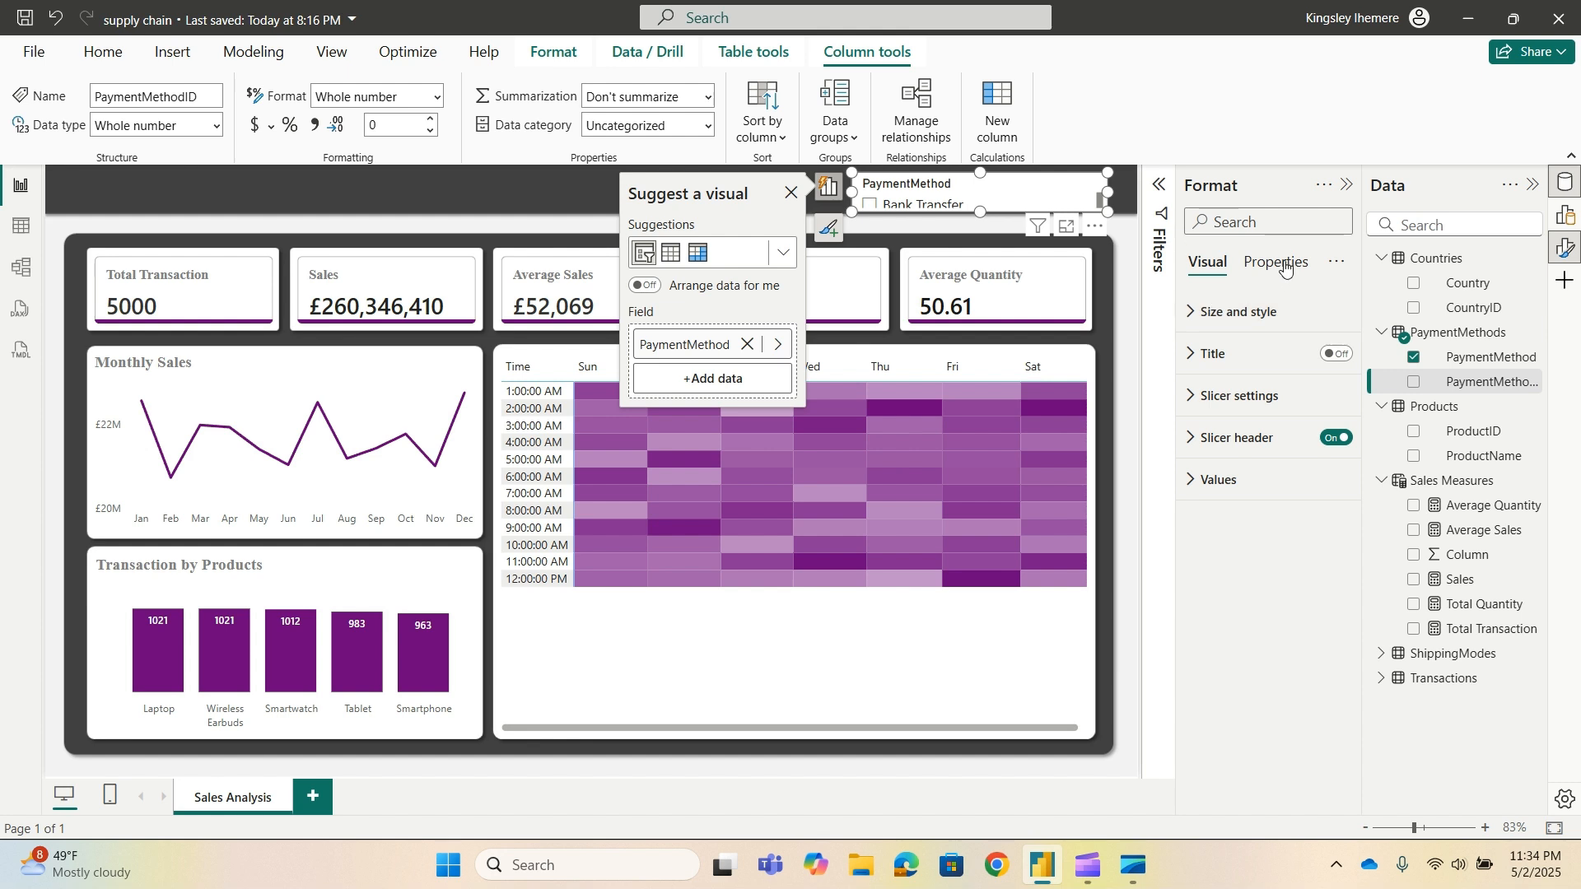
click(1338, 439)
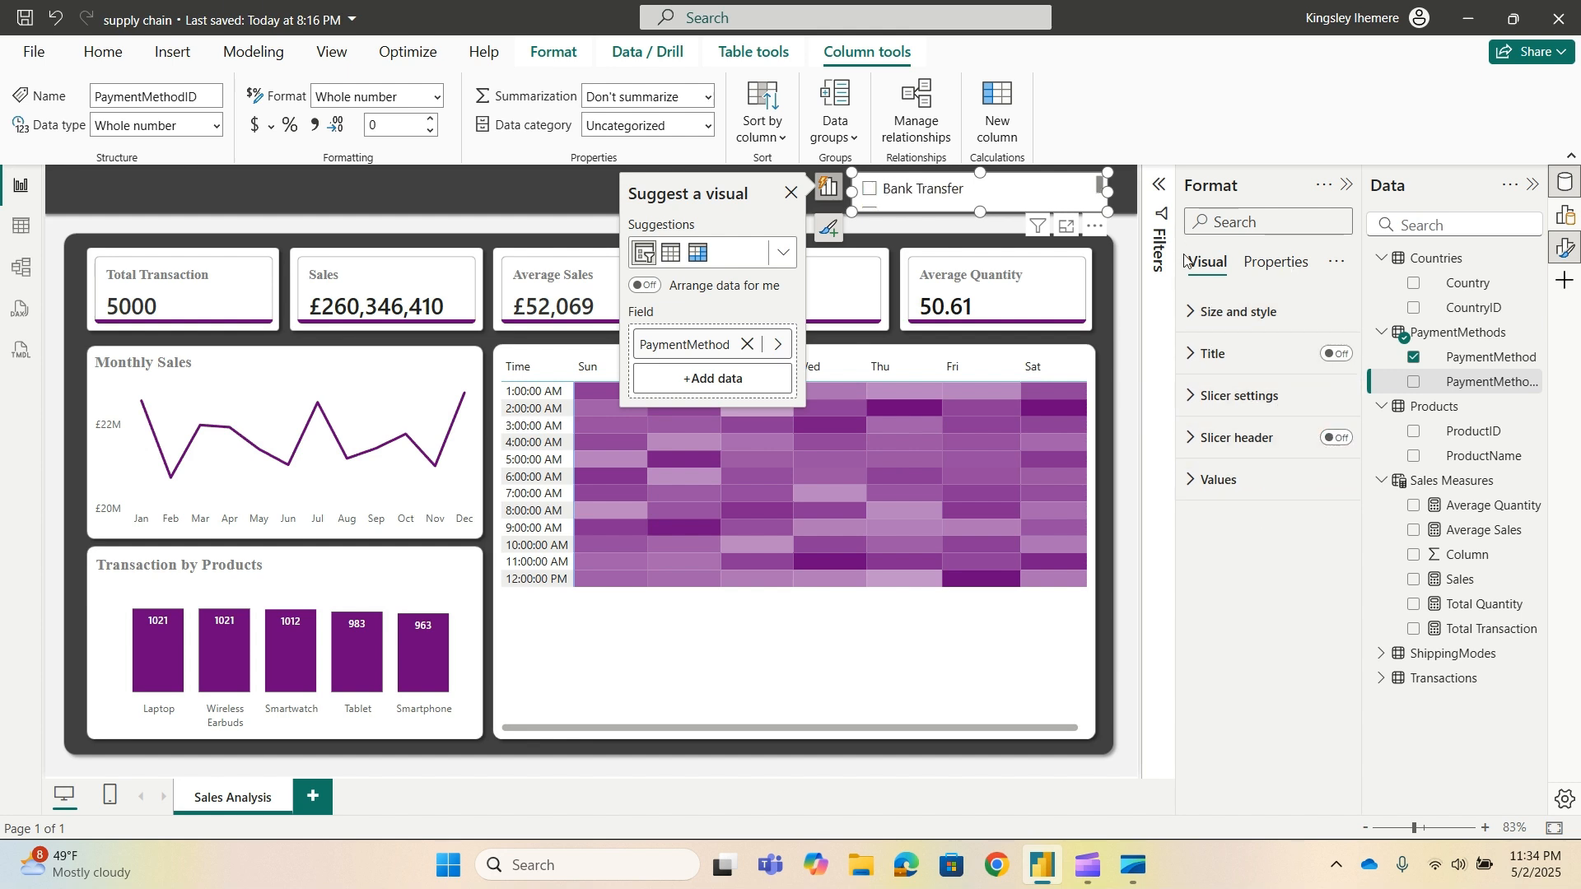
Set the payment method slicer's style to Dropdown and test expanding and collapsing its list.
click(1293, 265)
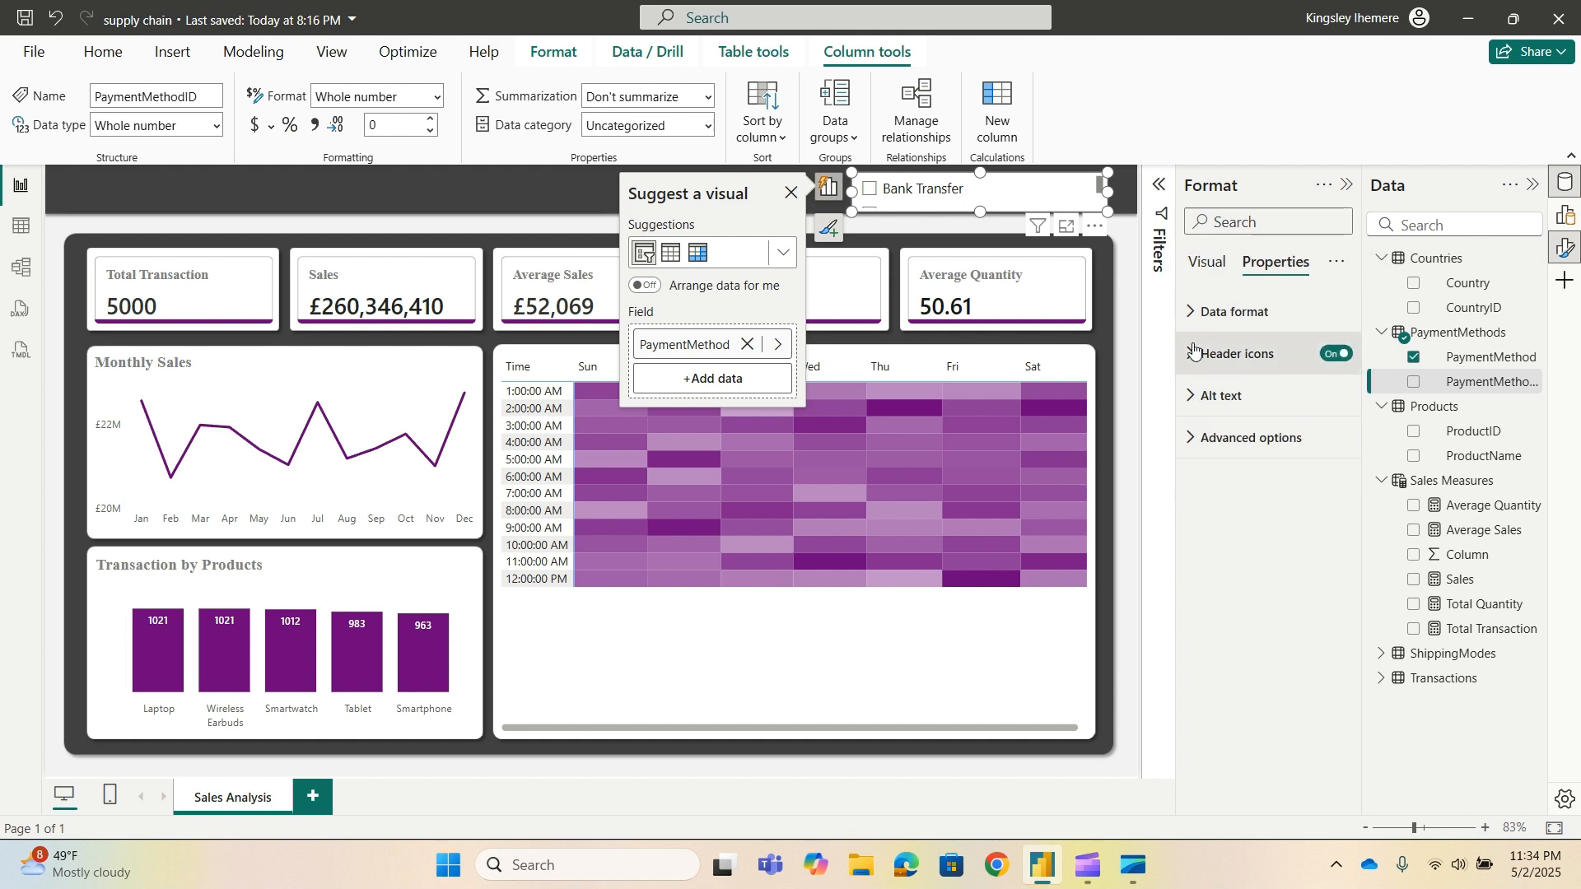
click(1207, 262)
click(1196, 397)
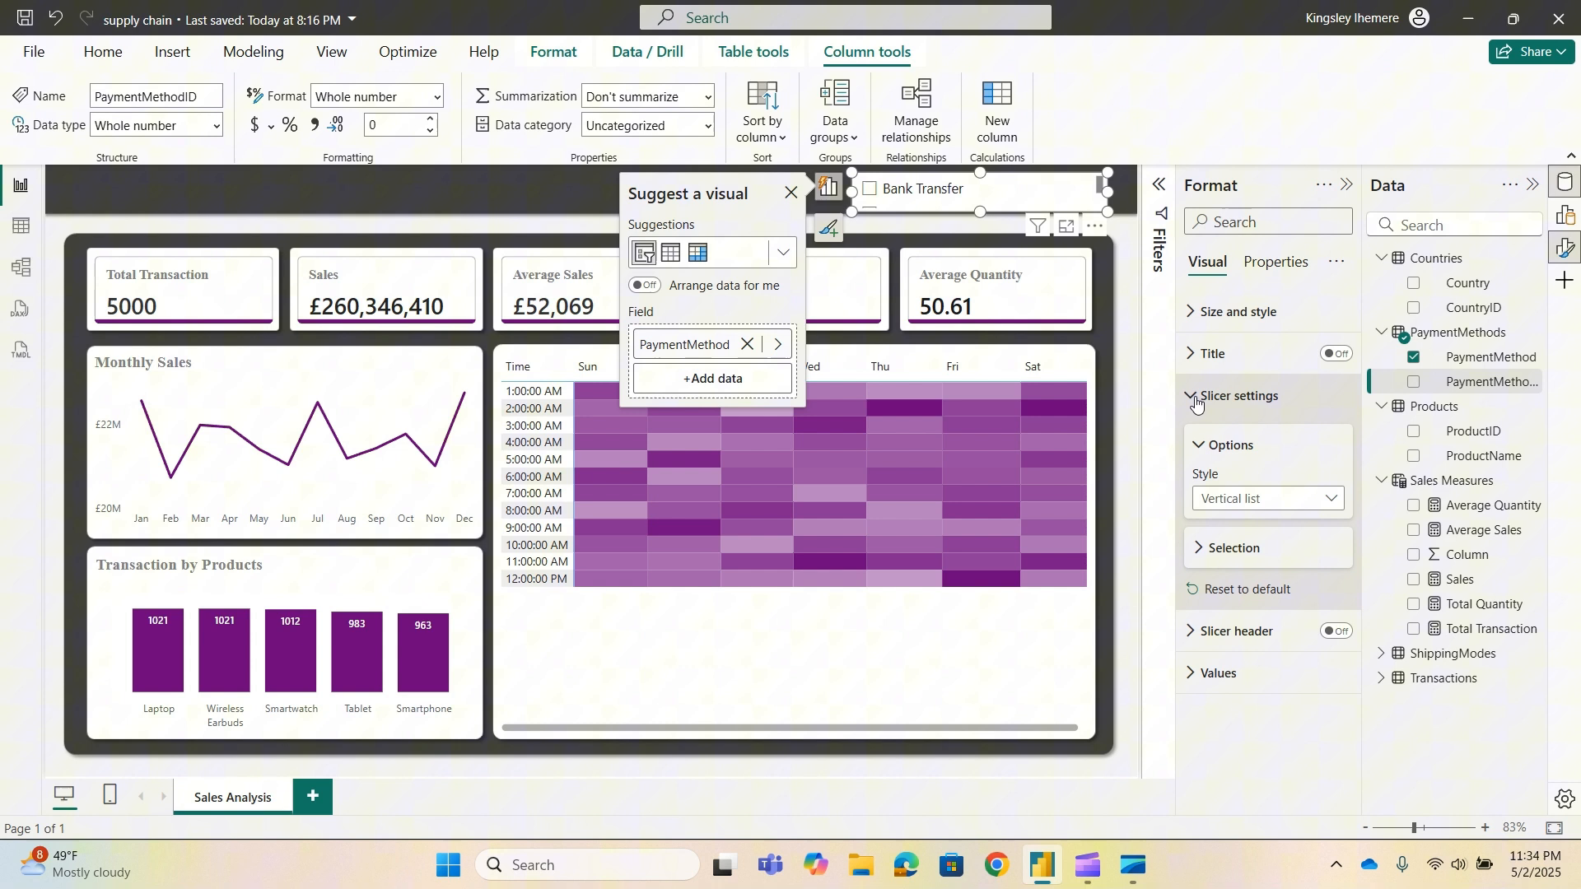
click(1324, 498)
click(1281, 574)
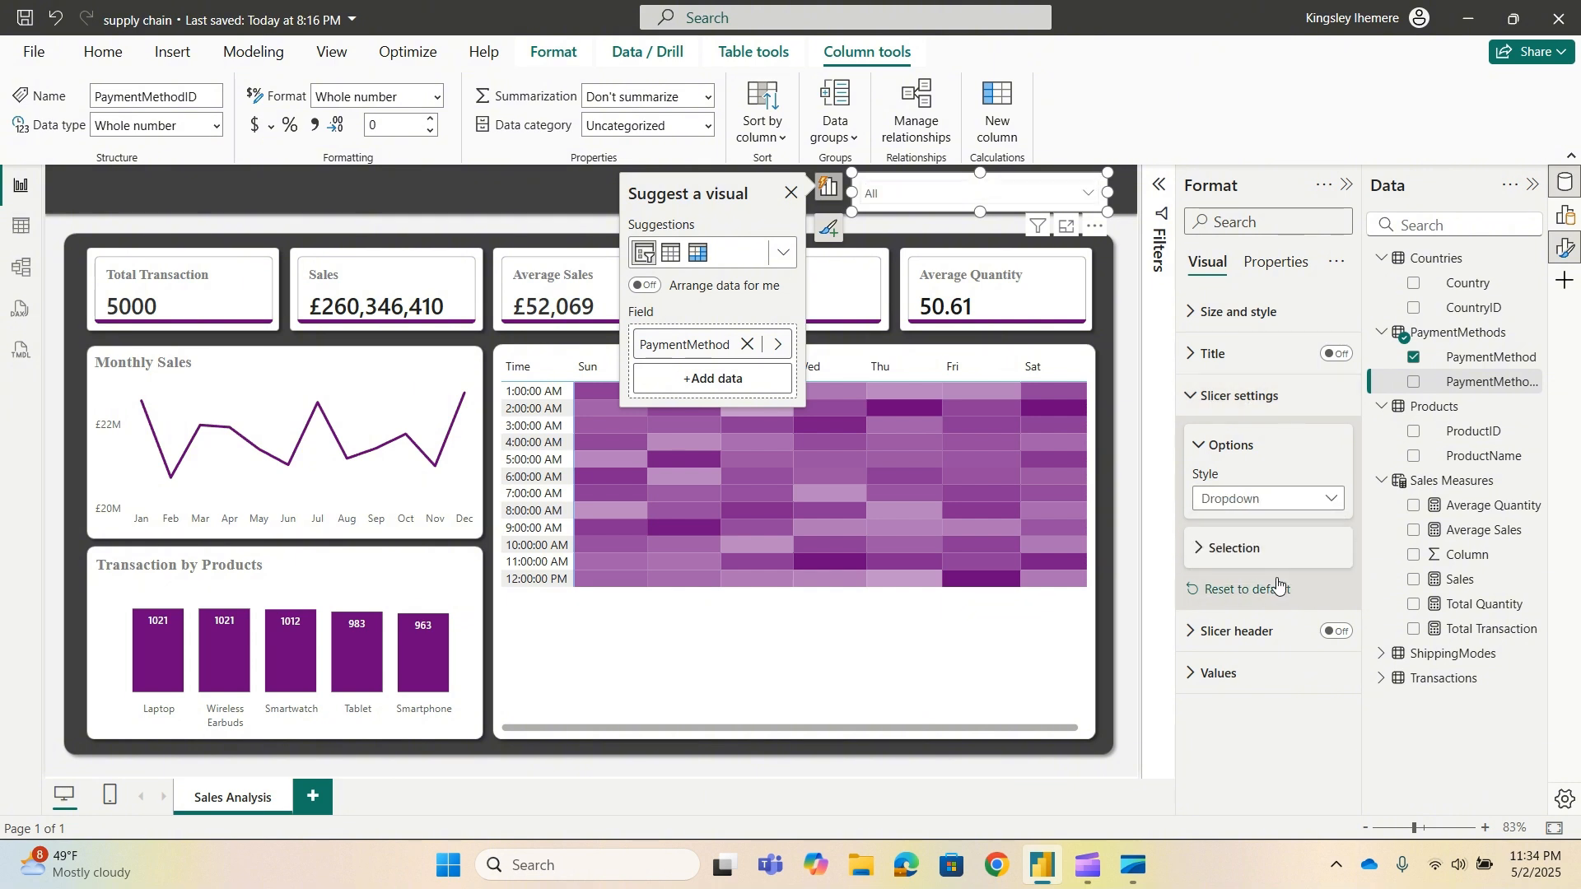
click(1089, 194)
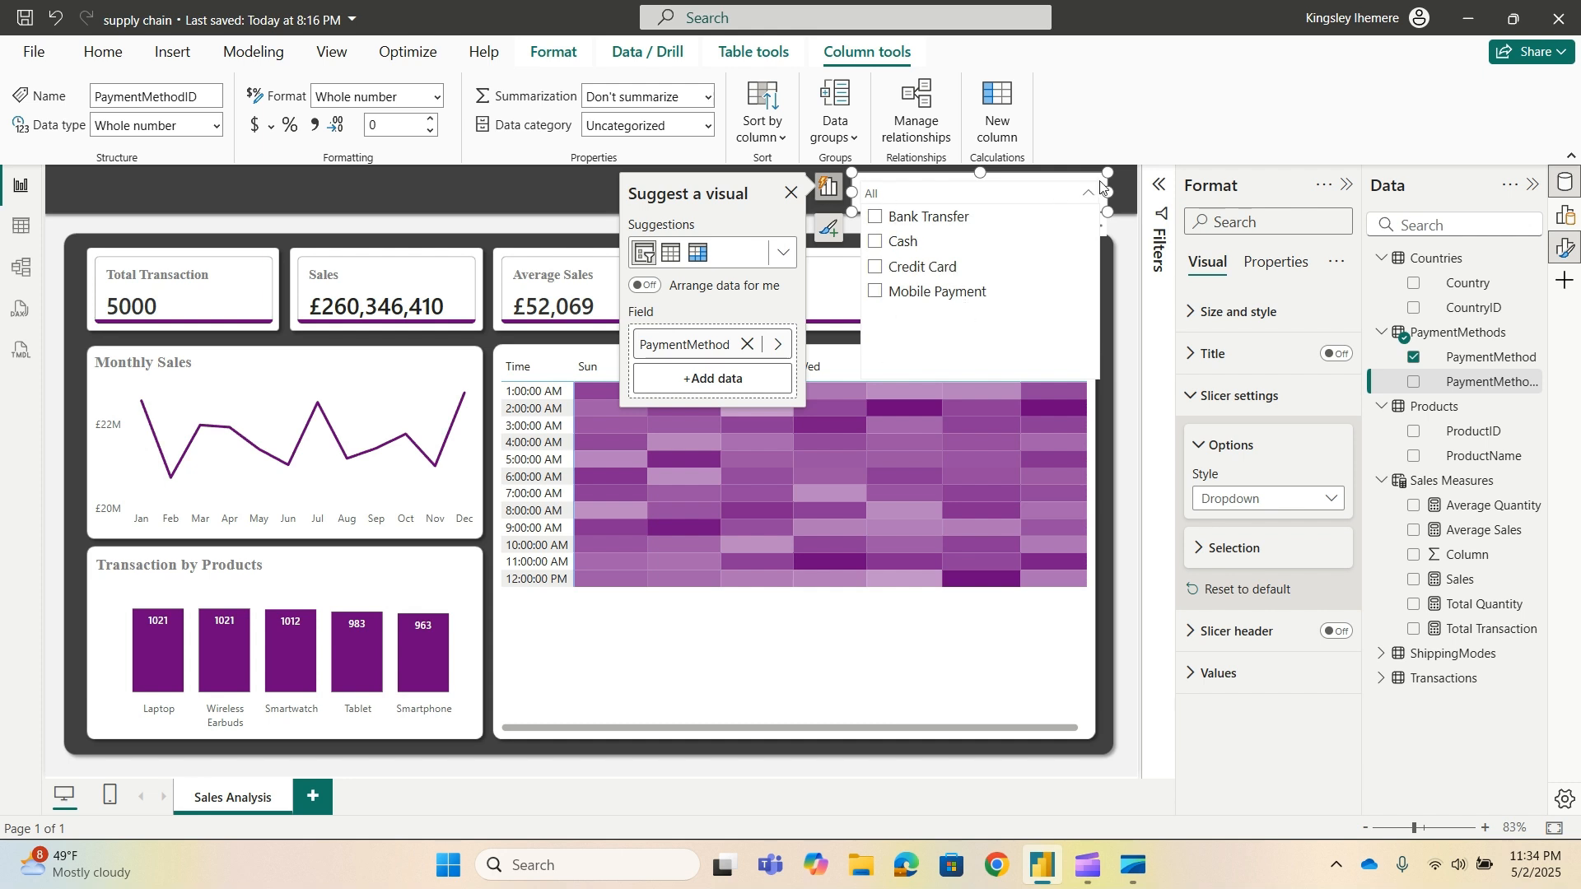
click(1087, 198)
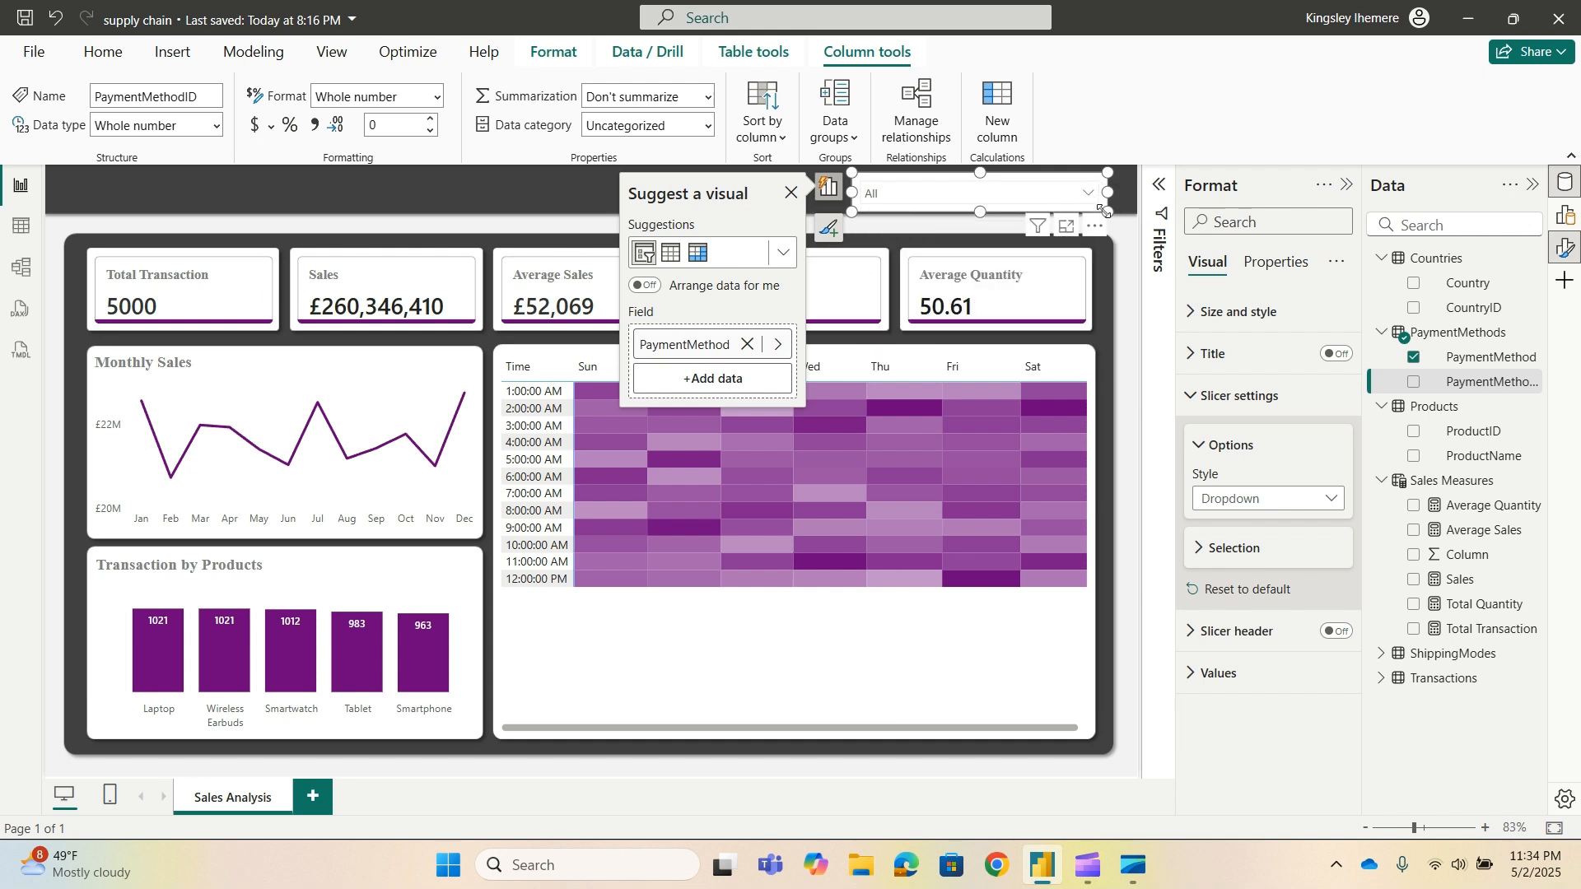
Turn off the background of the payment method slicer.
click(1189, 397)
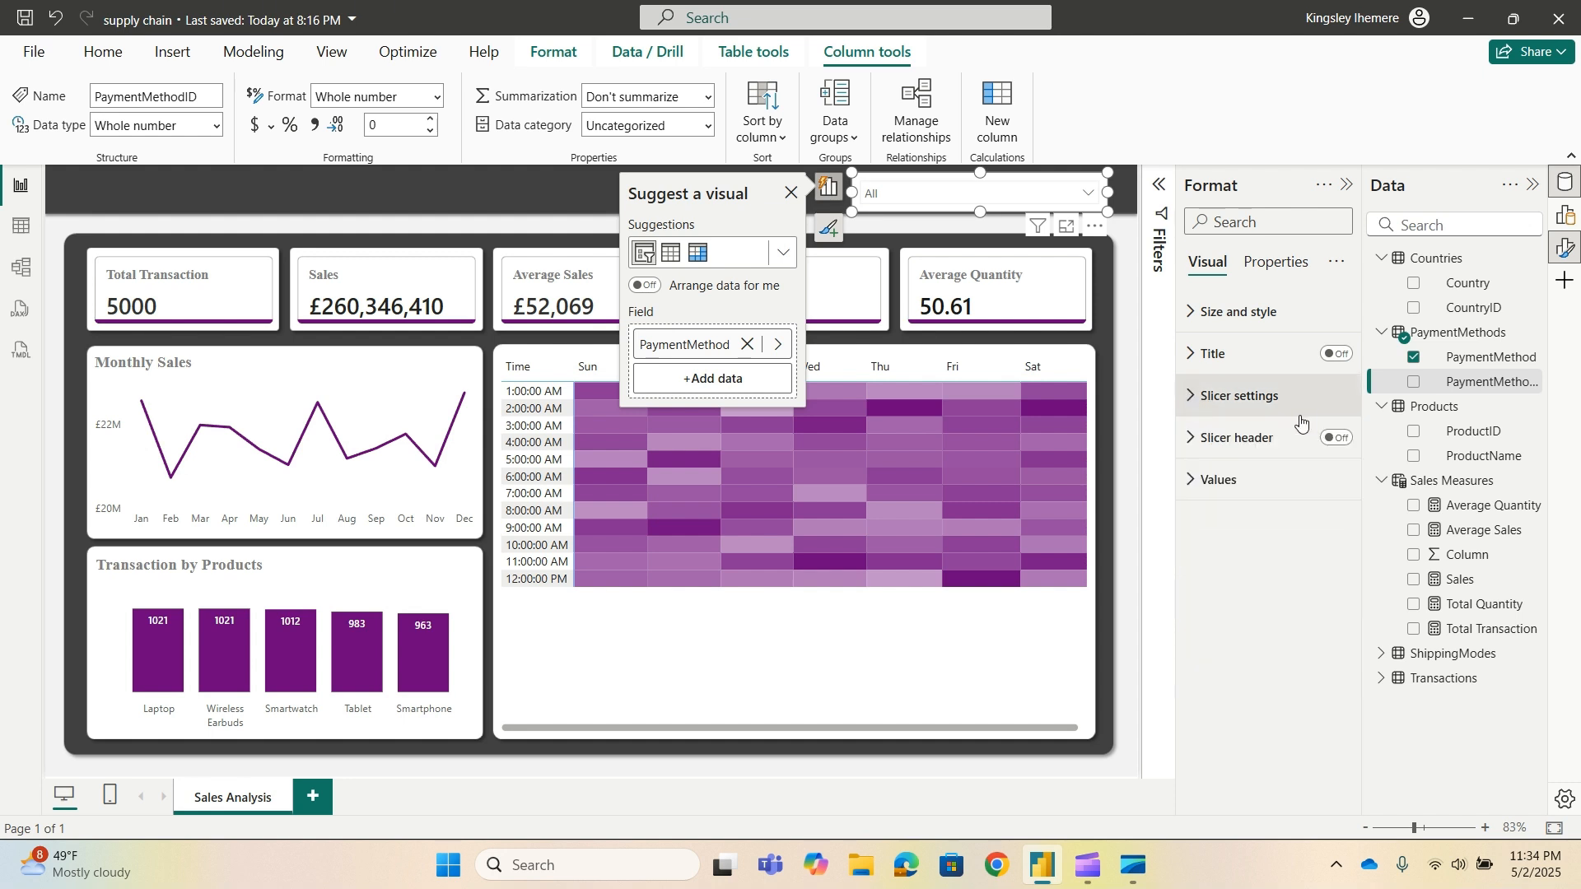
click(1185, 313)
scroll(1286, 597, down, 3)
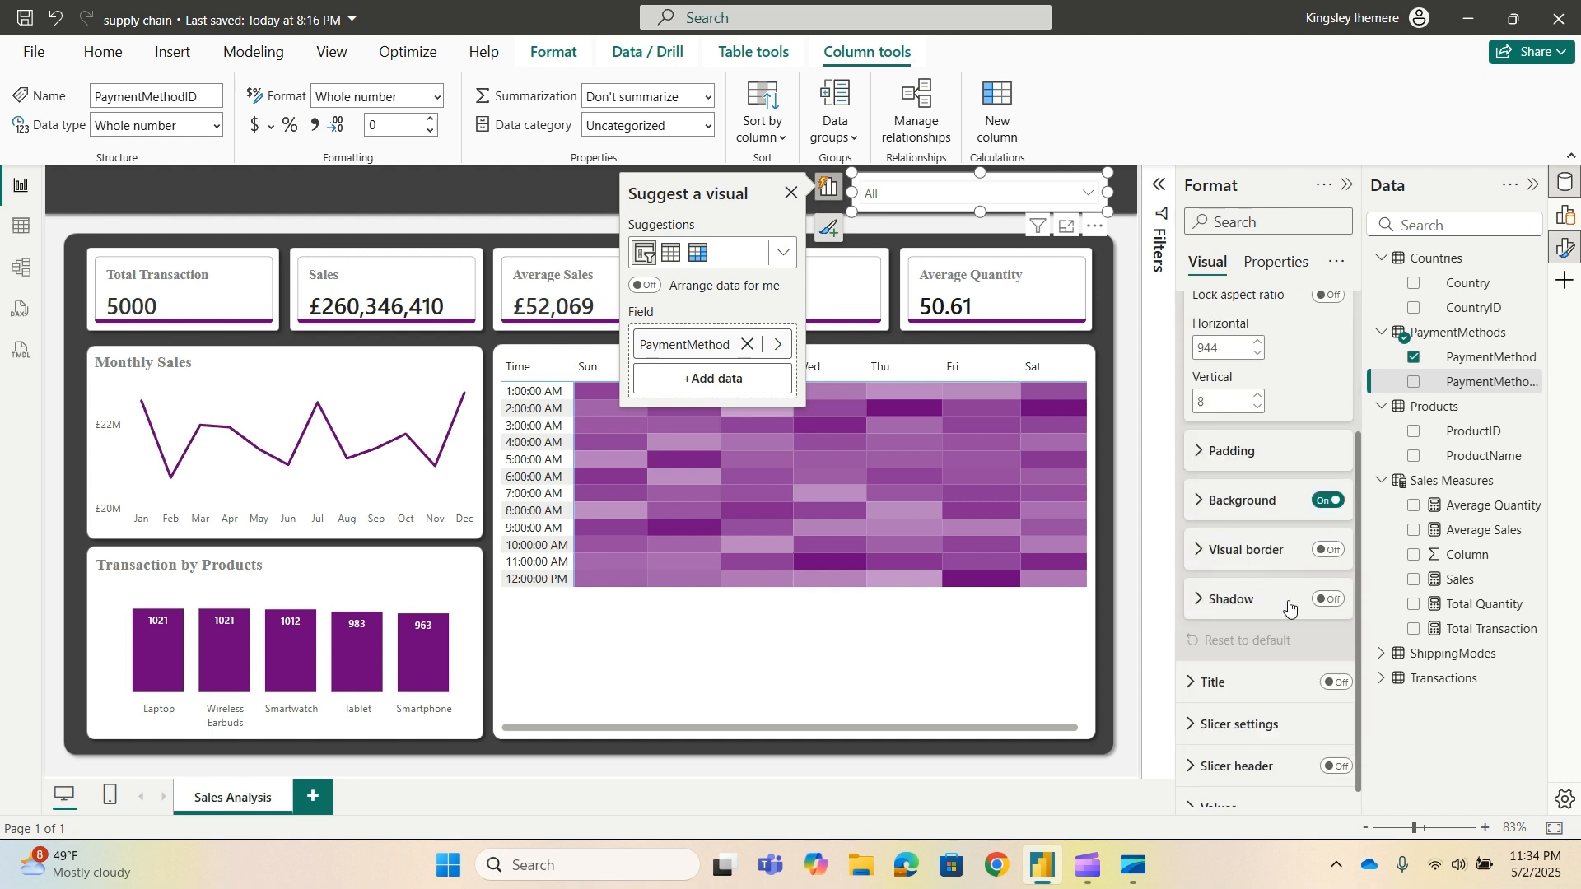
click(1329, 498)
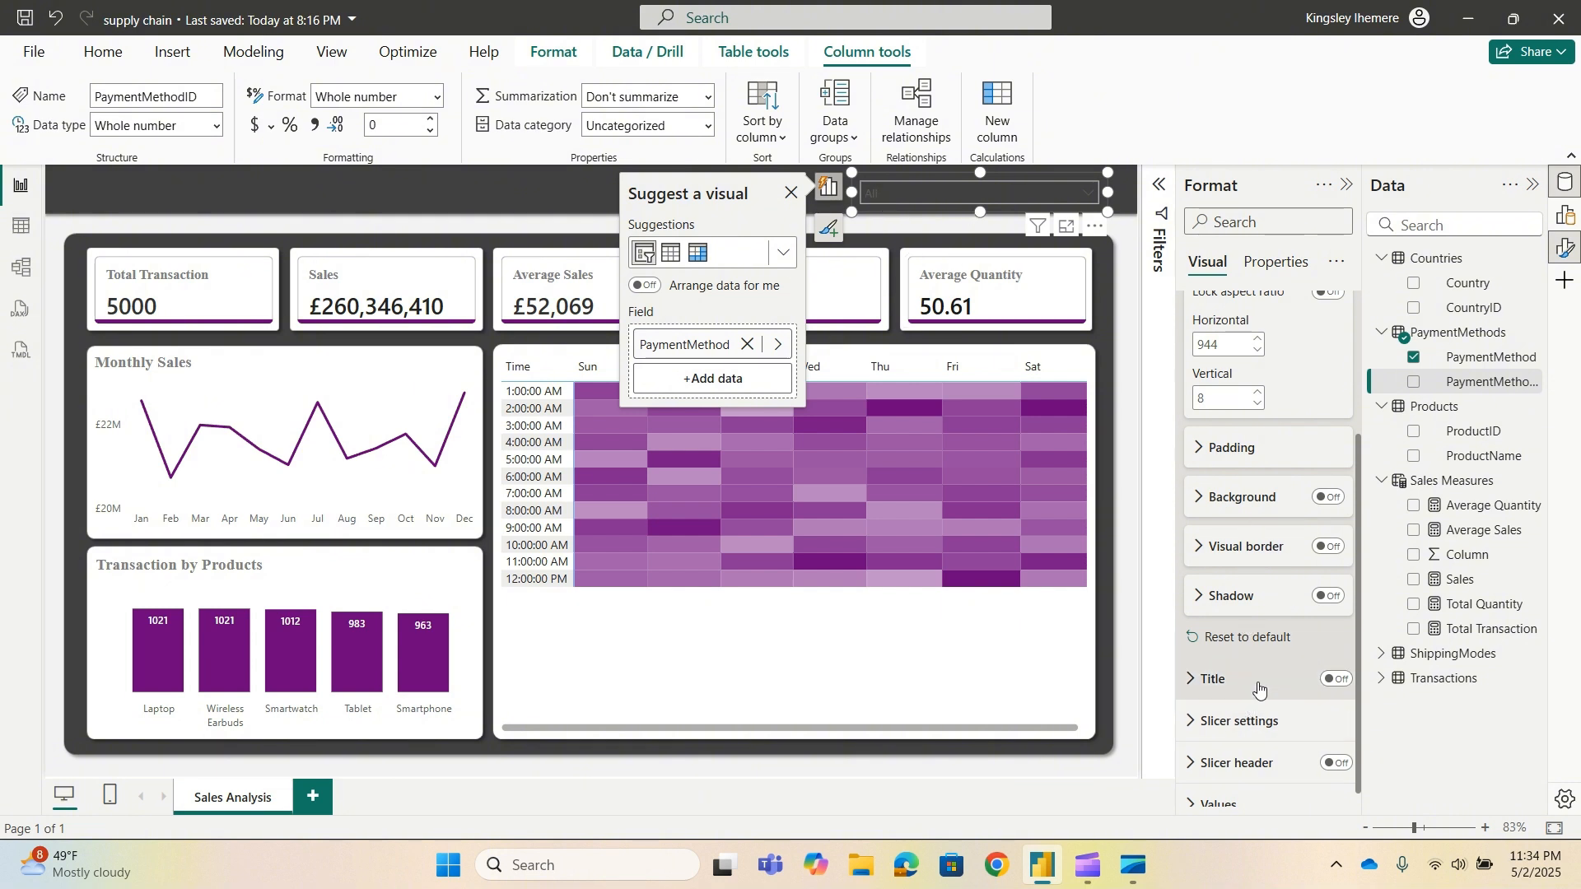
Make the payment method slicer's values bold with a light purple font color.
scroll(1268, 669, down, 1)
click(1226, 793)
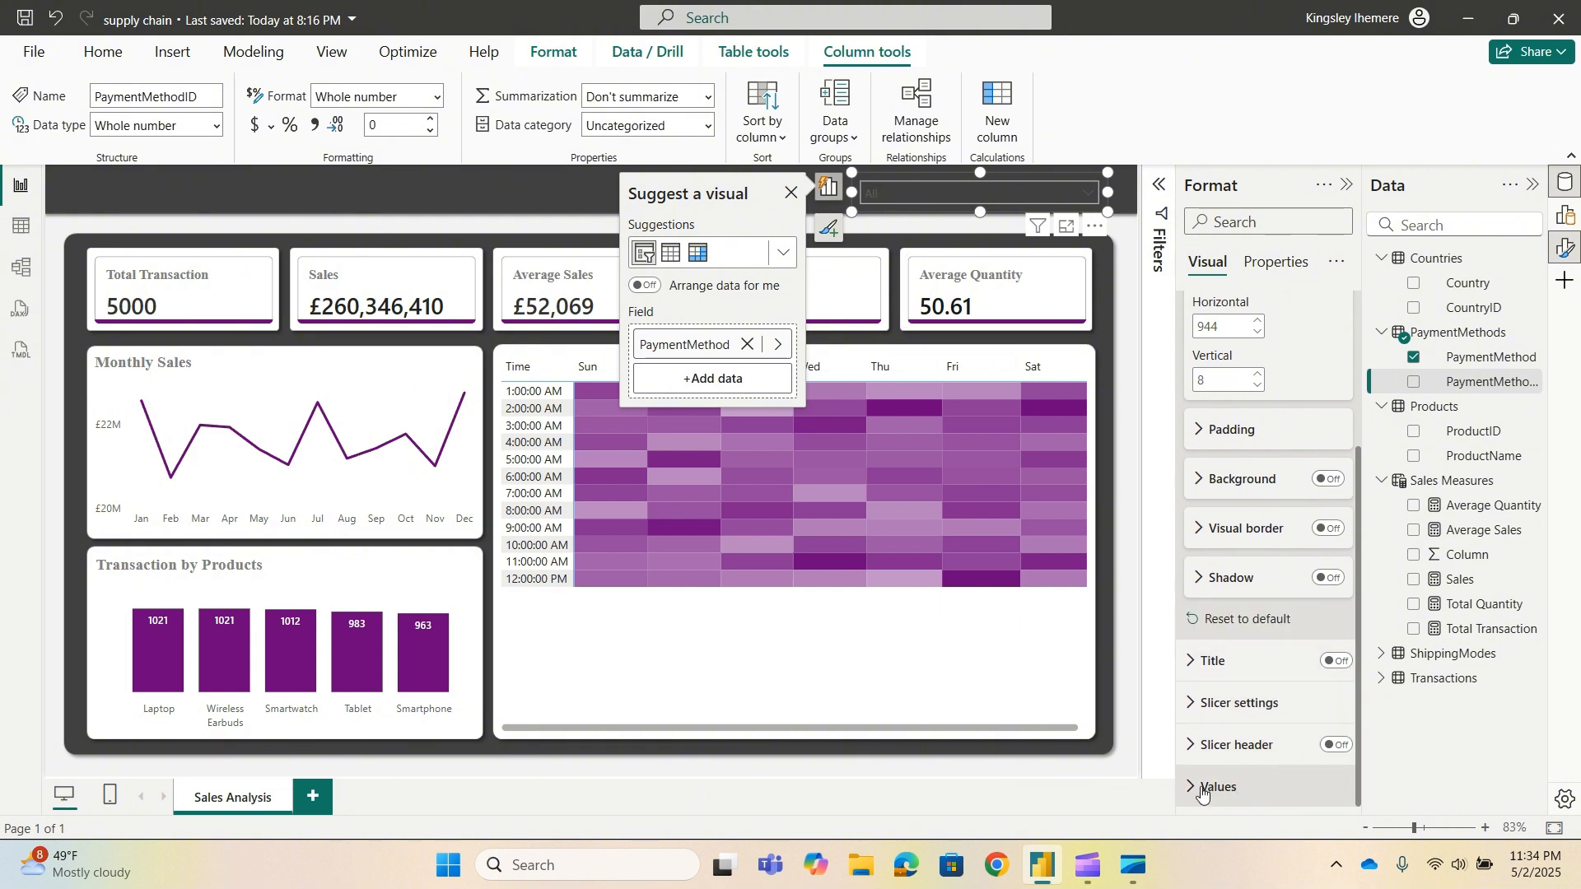
scroll(1267, 698, down, 5)
click(1223, 592)
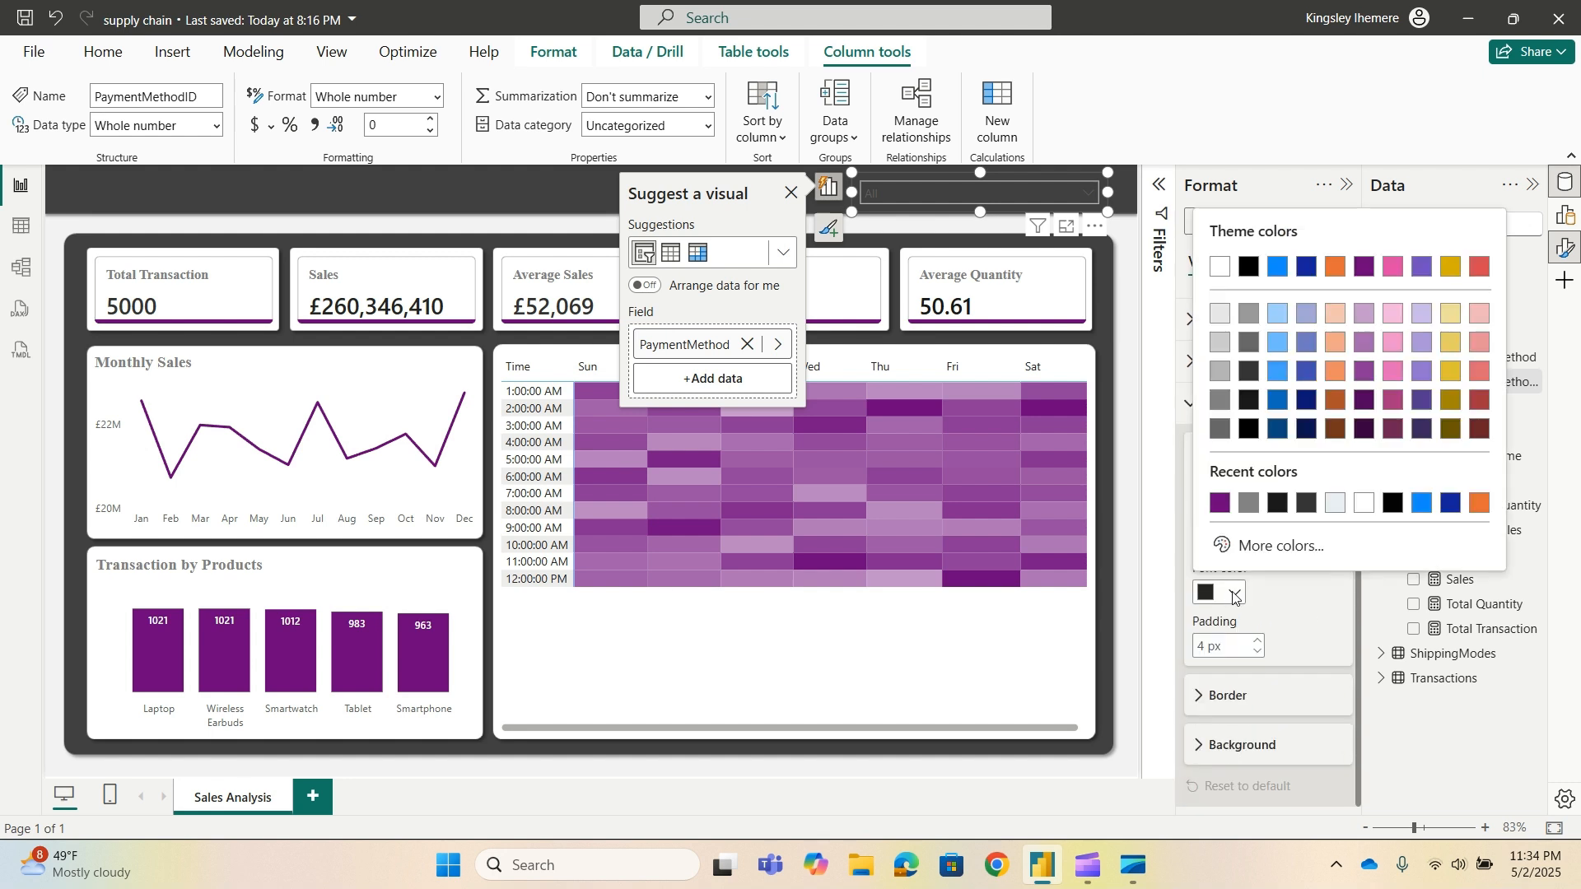
click(1221, 504)
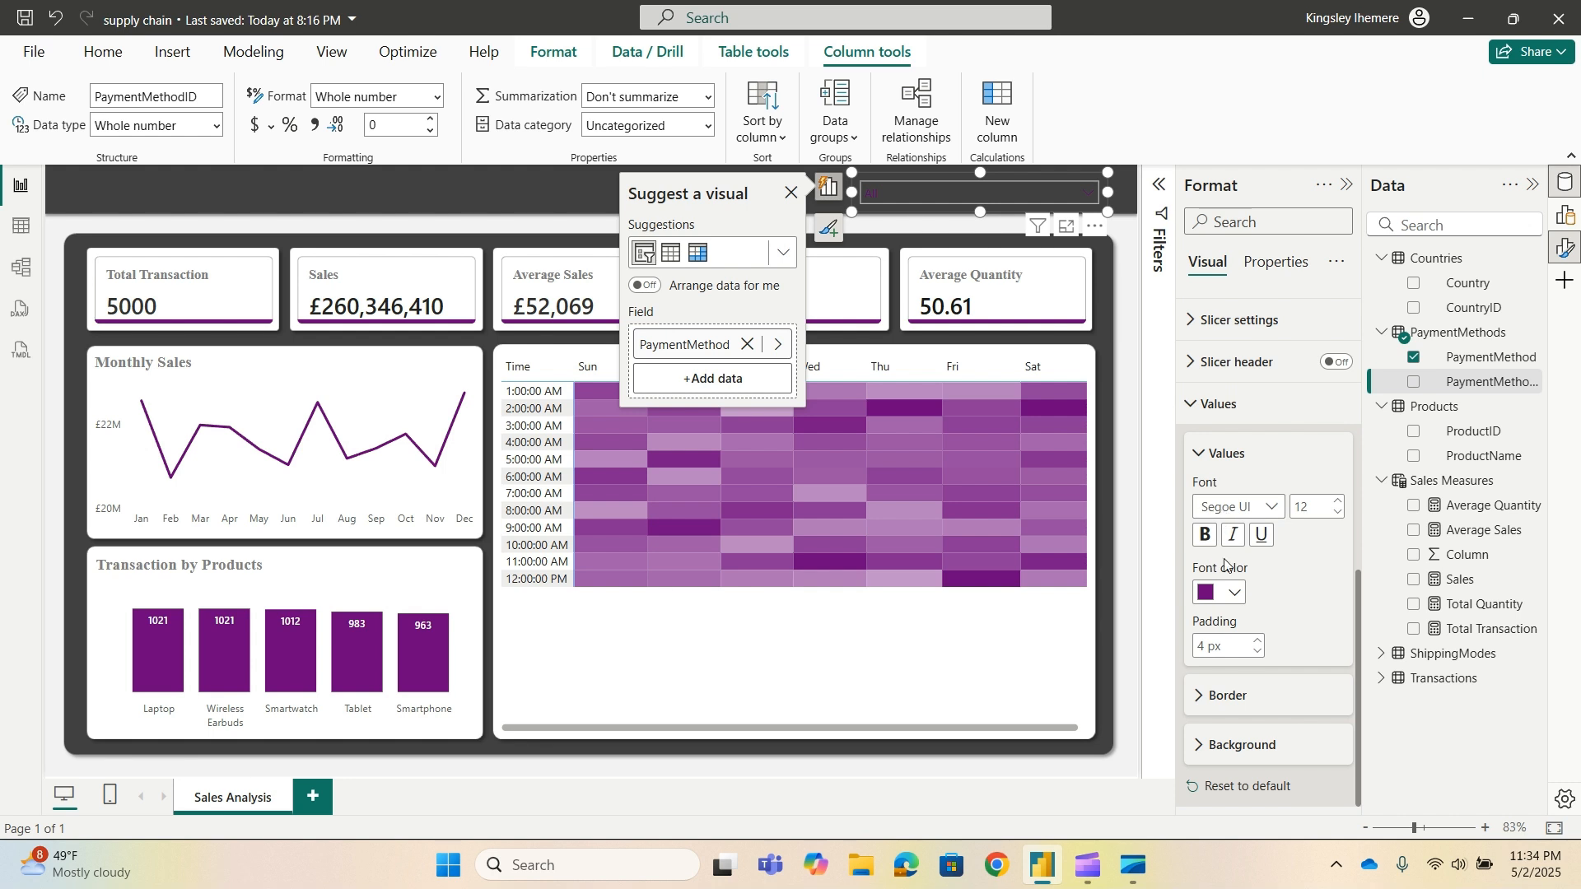
click(1232, 593)
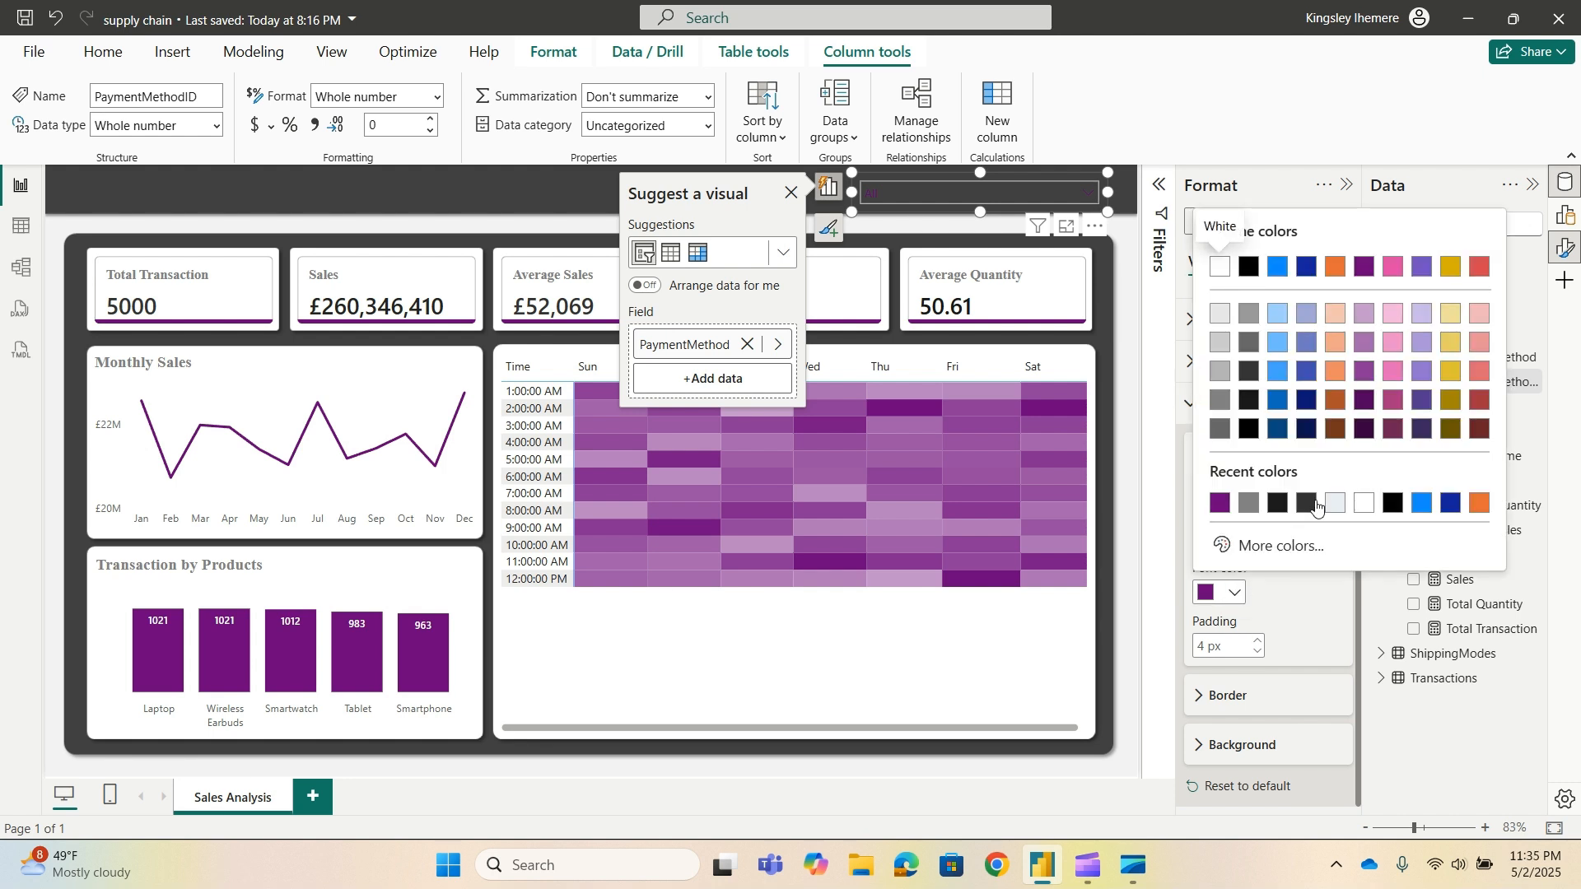
click(1360, 313)
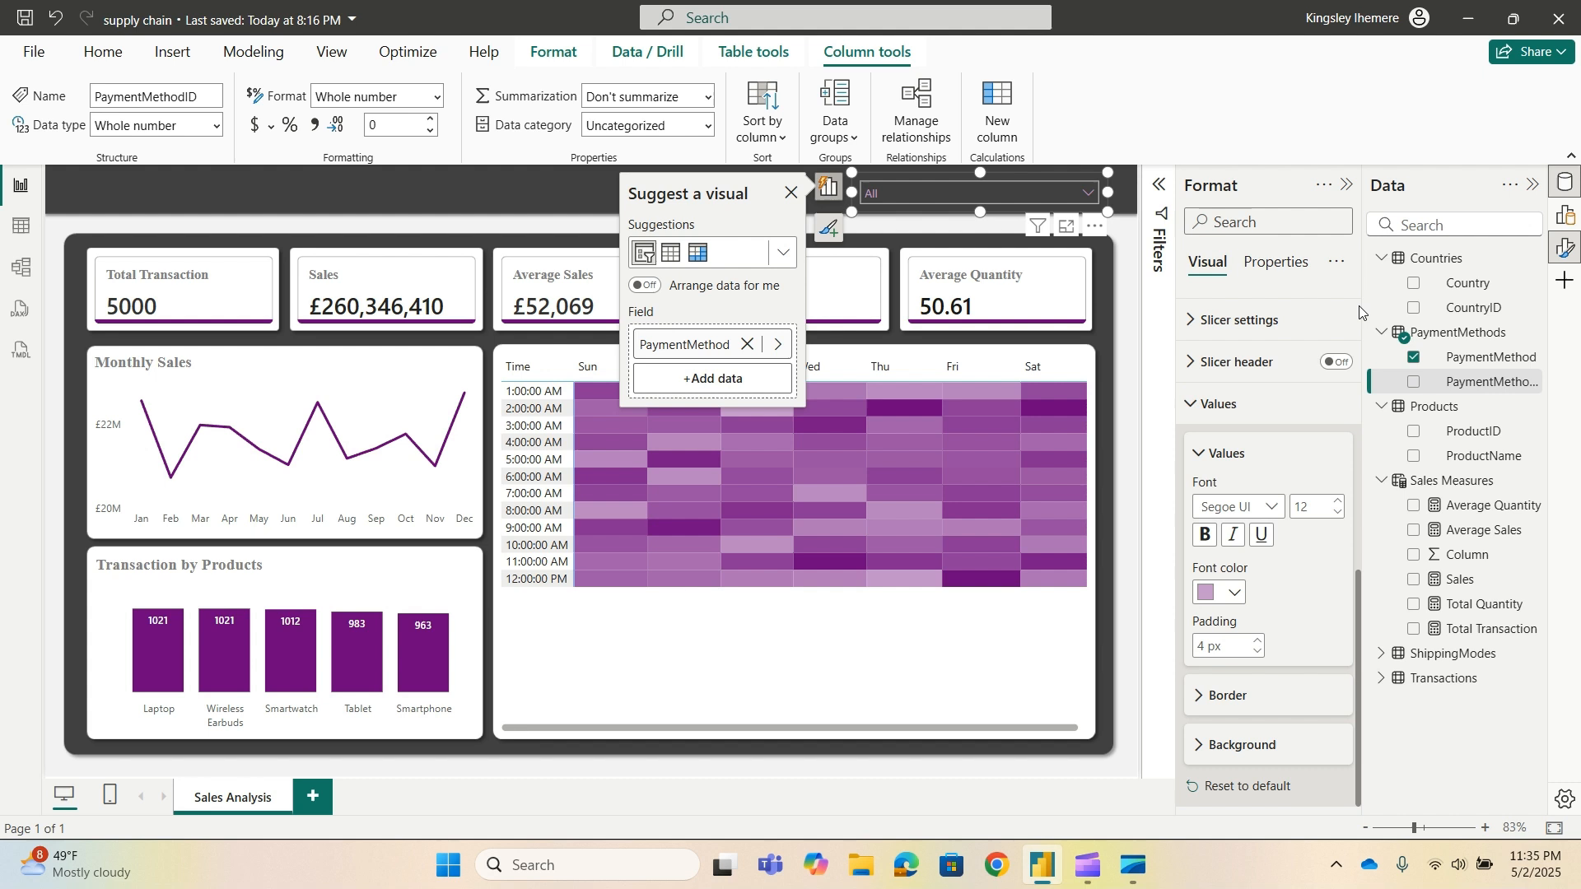
click(1202, 536)
click(595, 195)
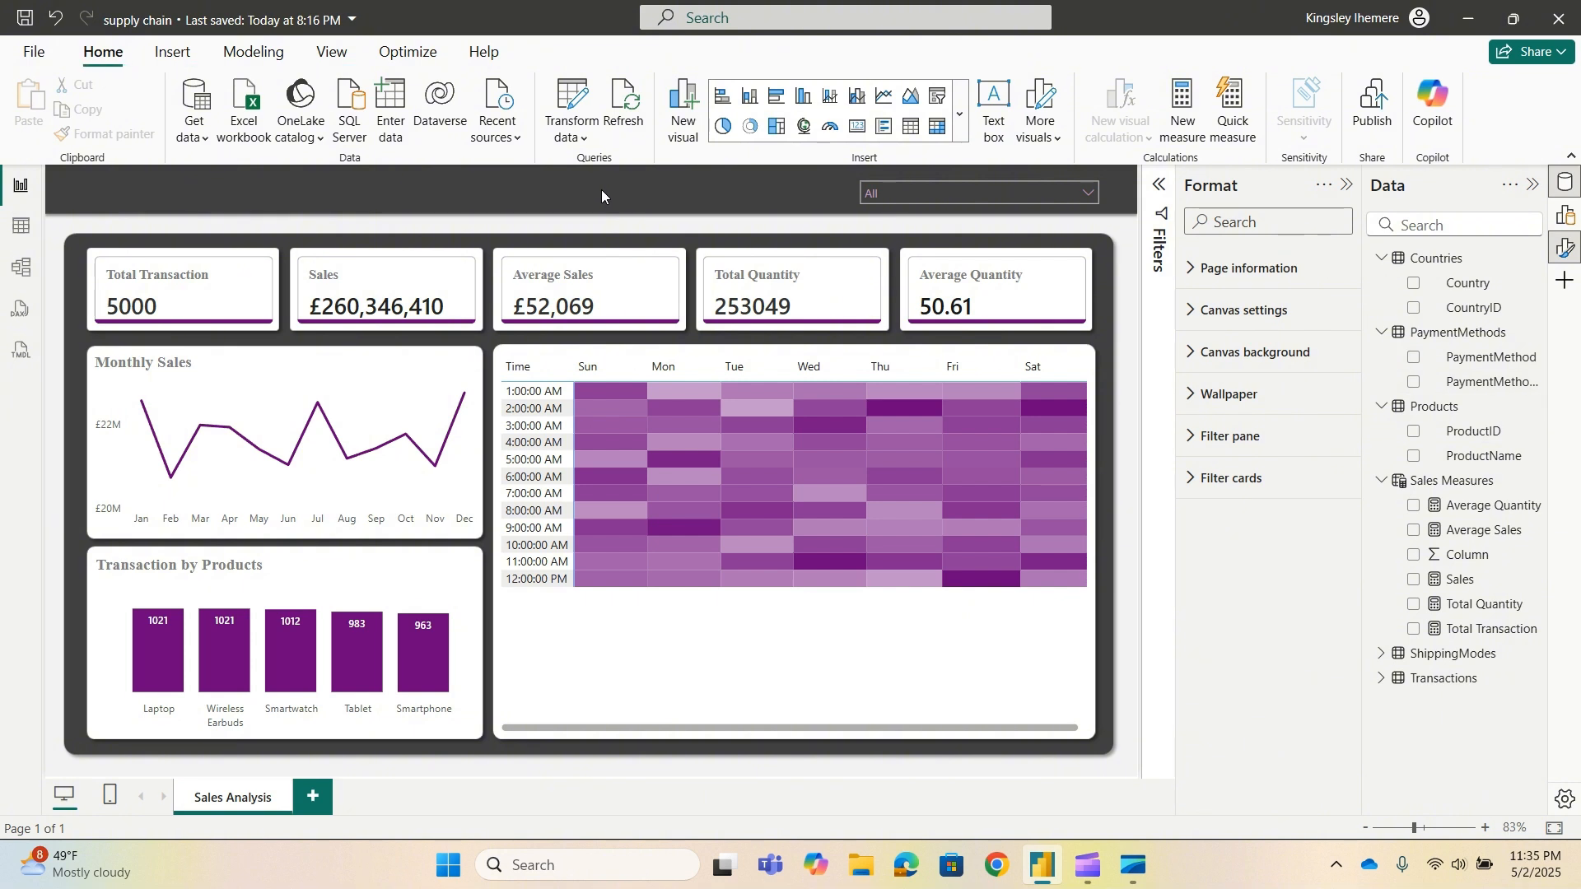
Test the payment method slicer by filtering the dashboard to Bank Transfer, Cash and finally Mobile Payment, and collapse its list.
click(1089, 193)
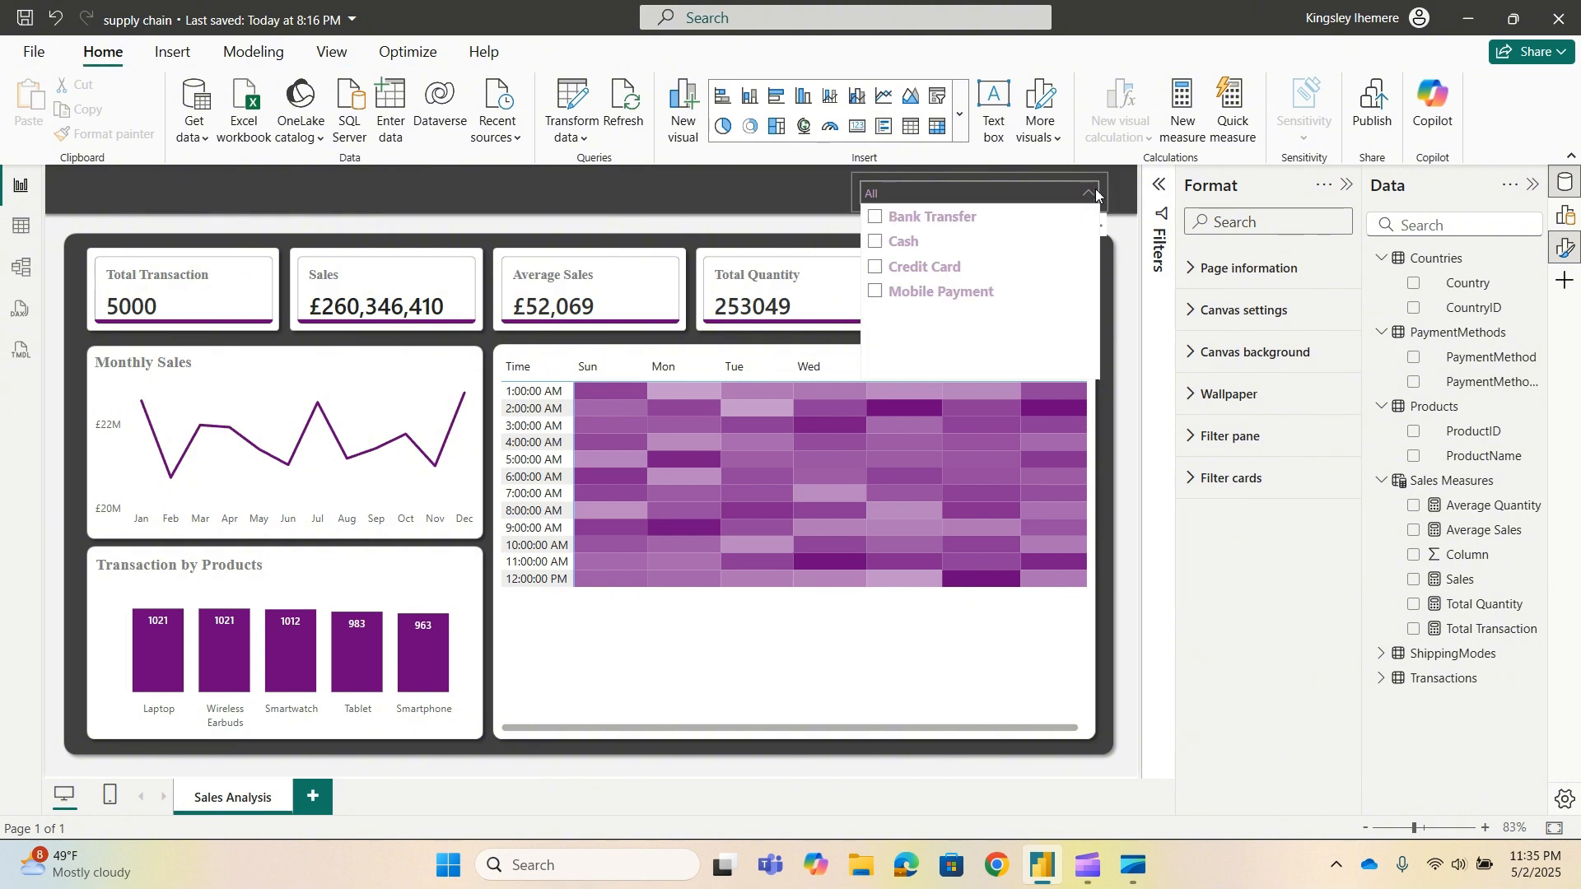
click(876, 217)
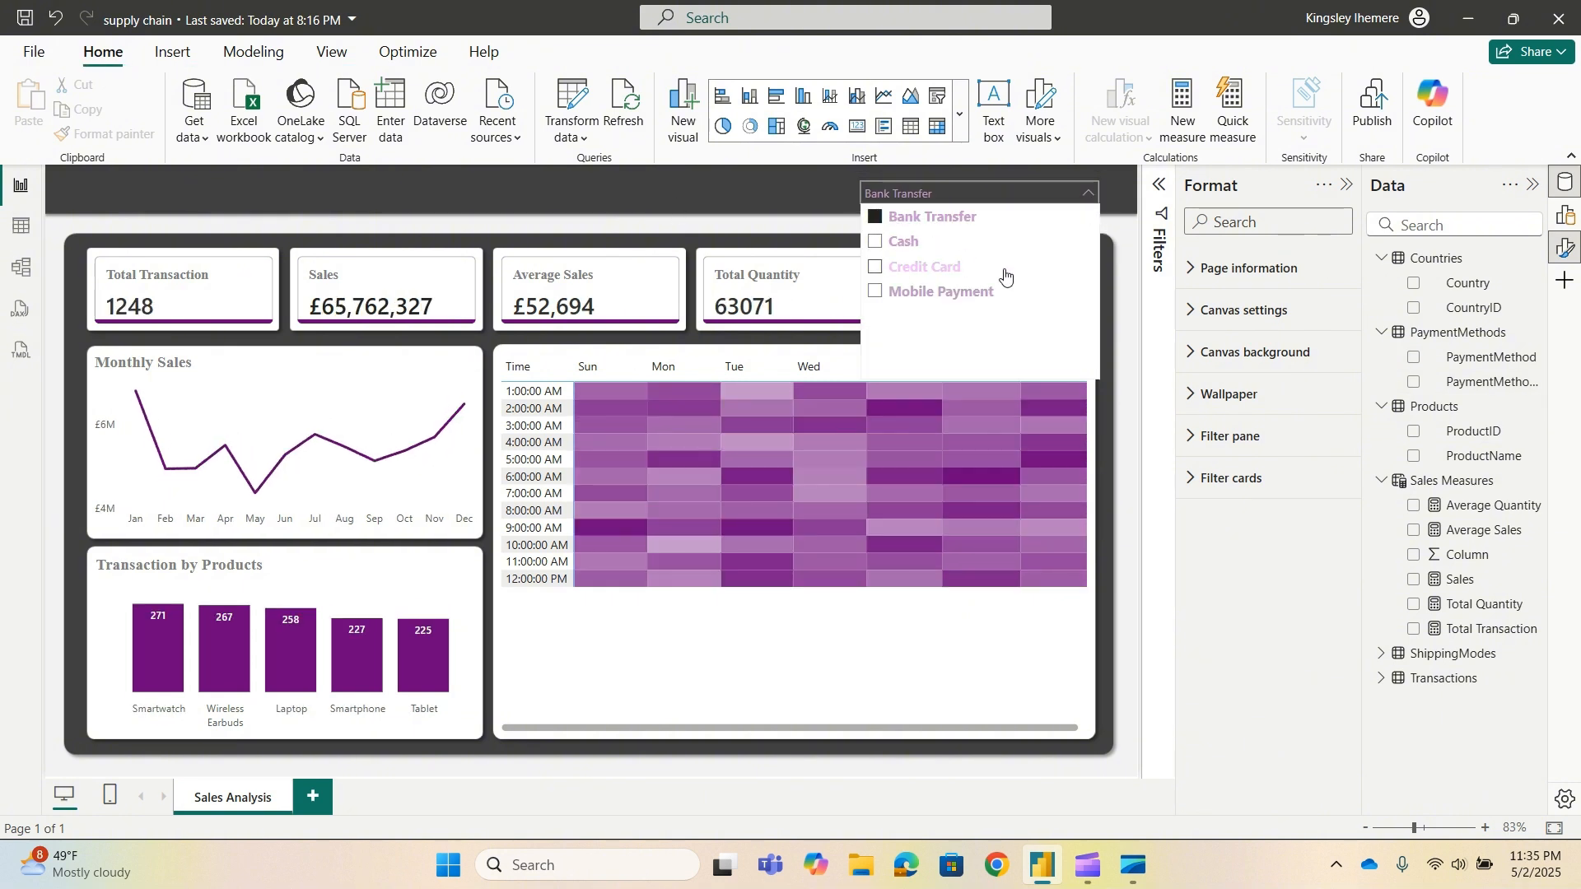
click(877, 242)
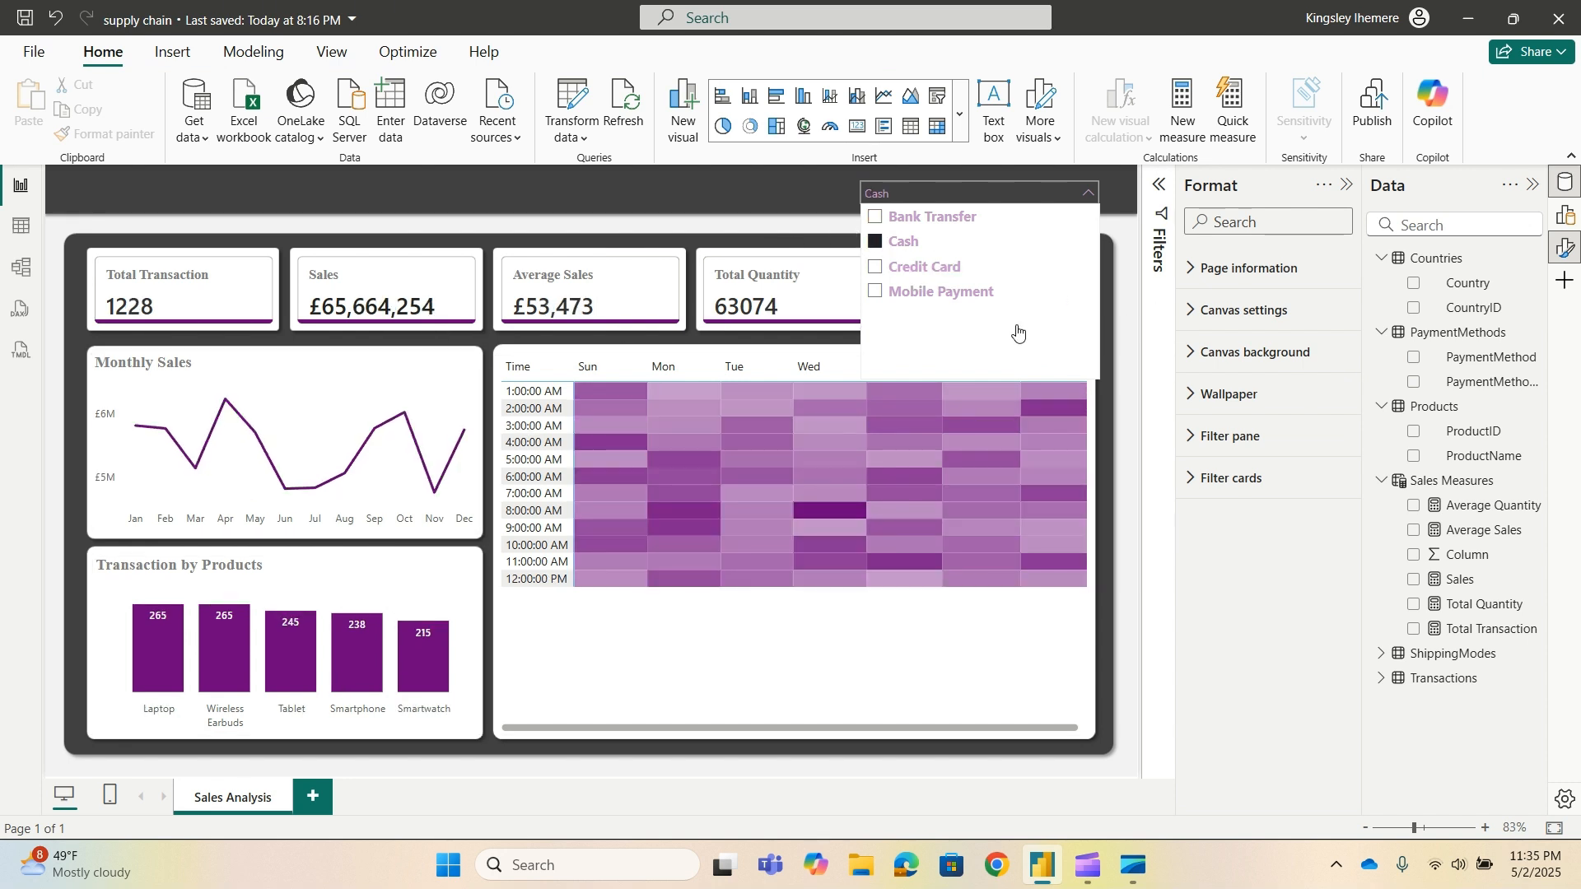
click(875, 292)
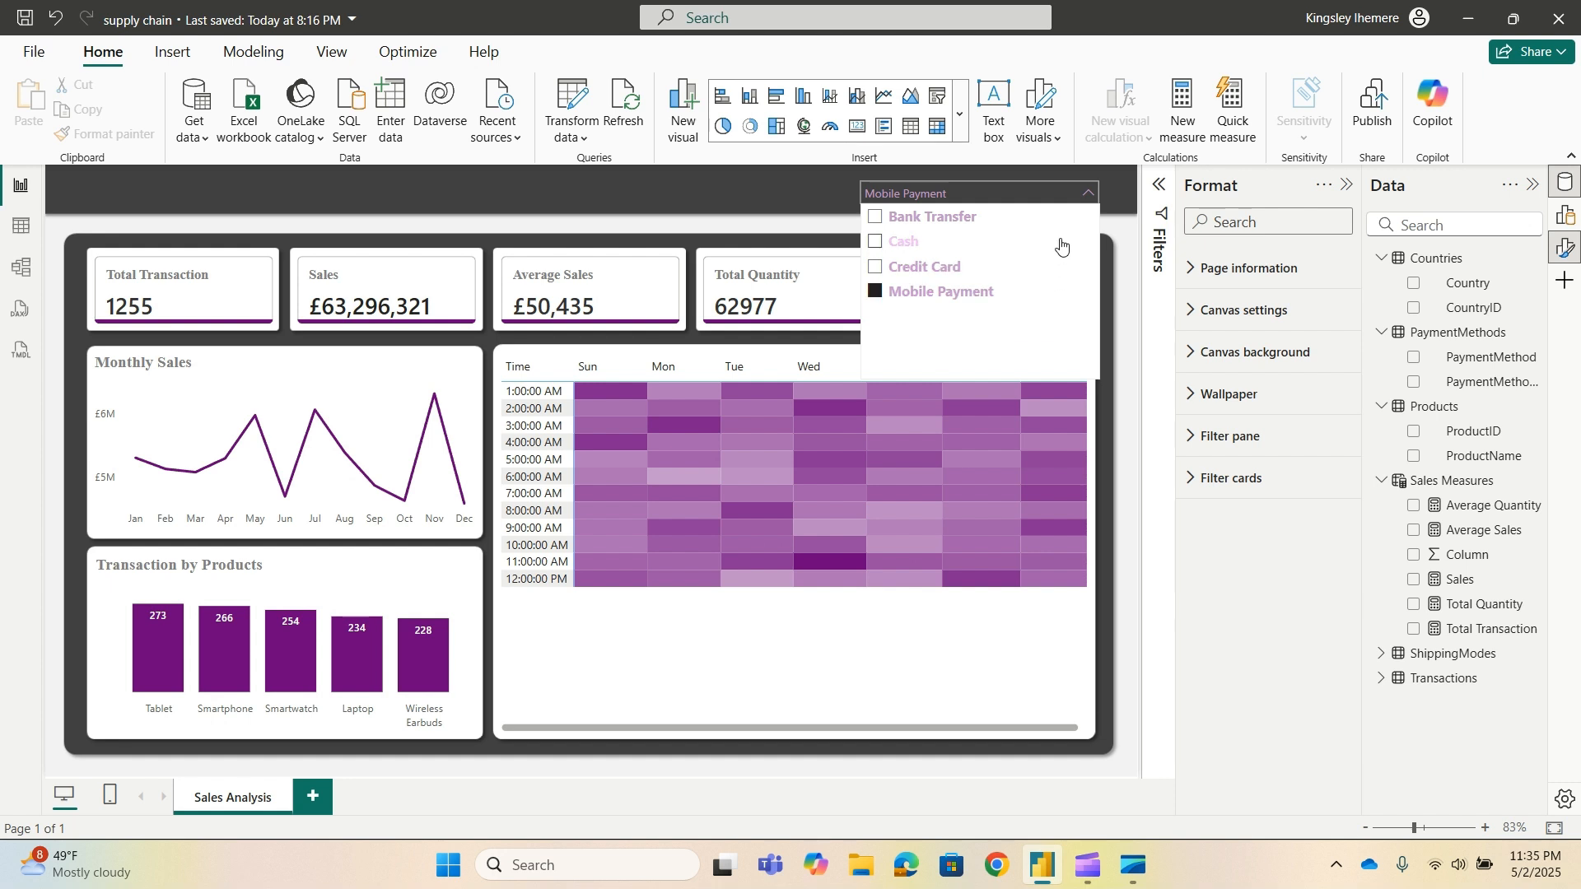
click(1087, 192)
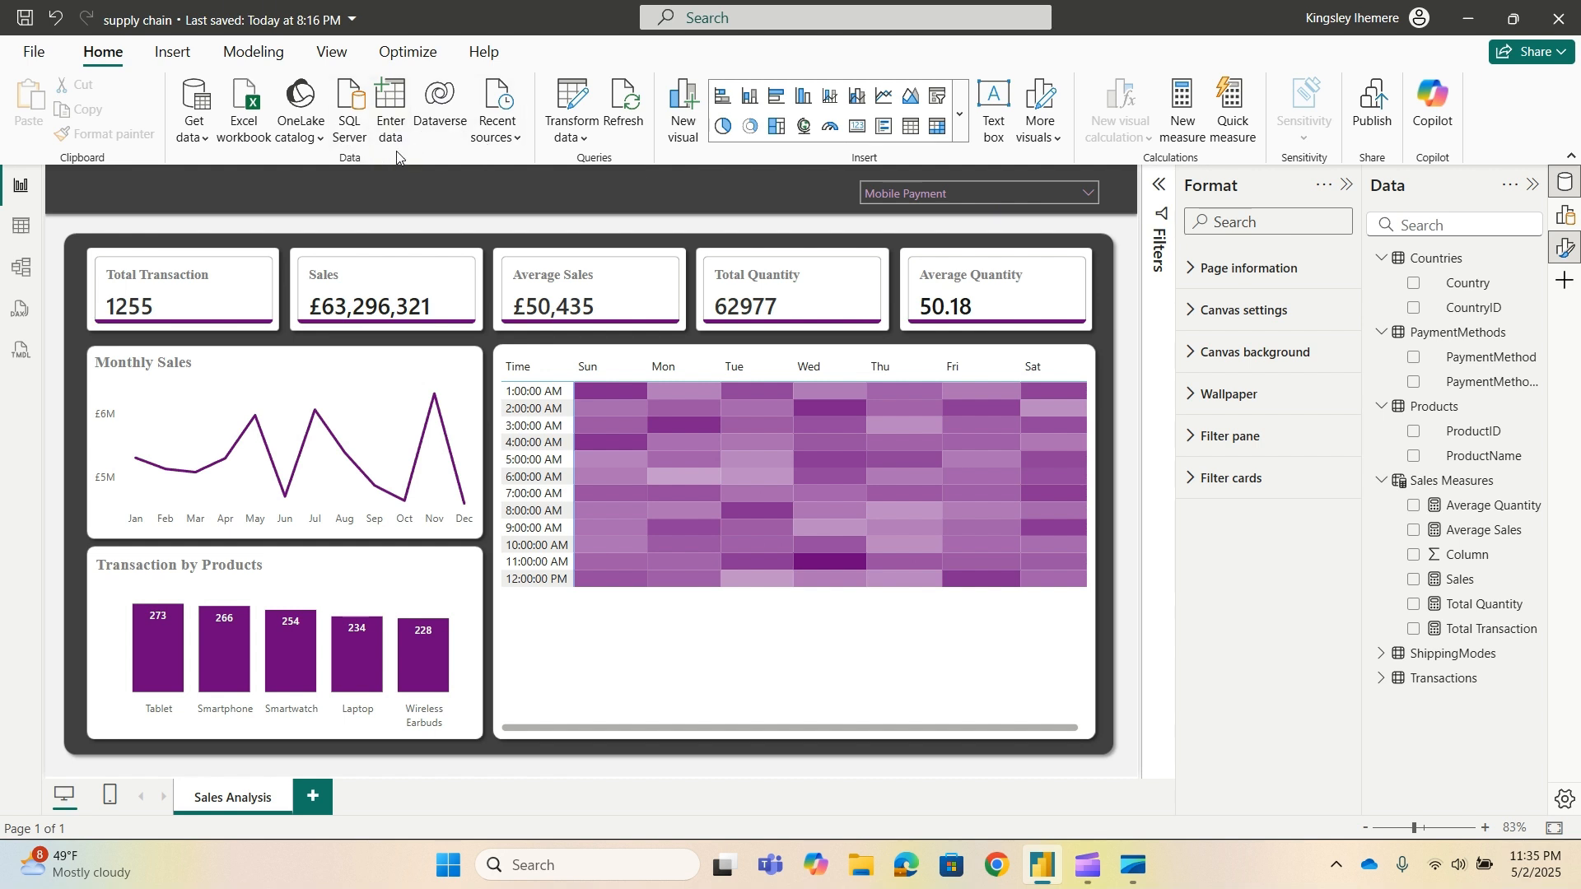
Insert a text box containing the title "Supply Chain Sales Analysis Dashboard".
click(1003, 99)
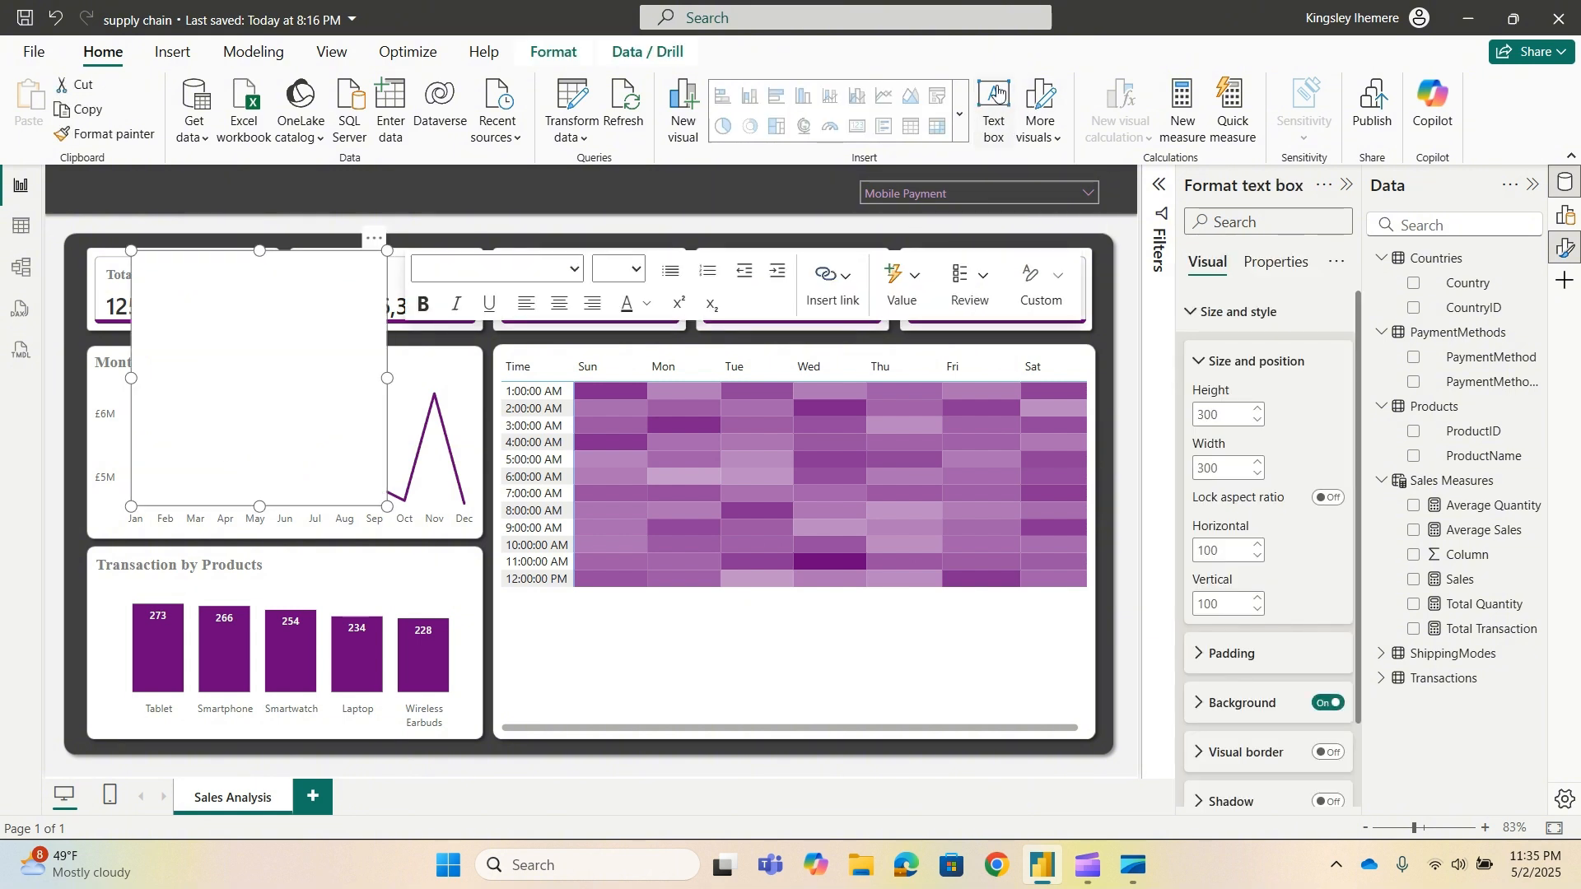
click(280, 306)
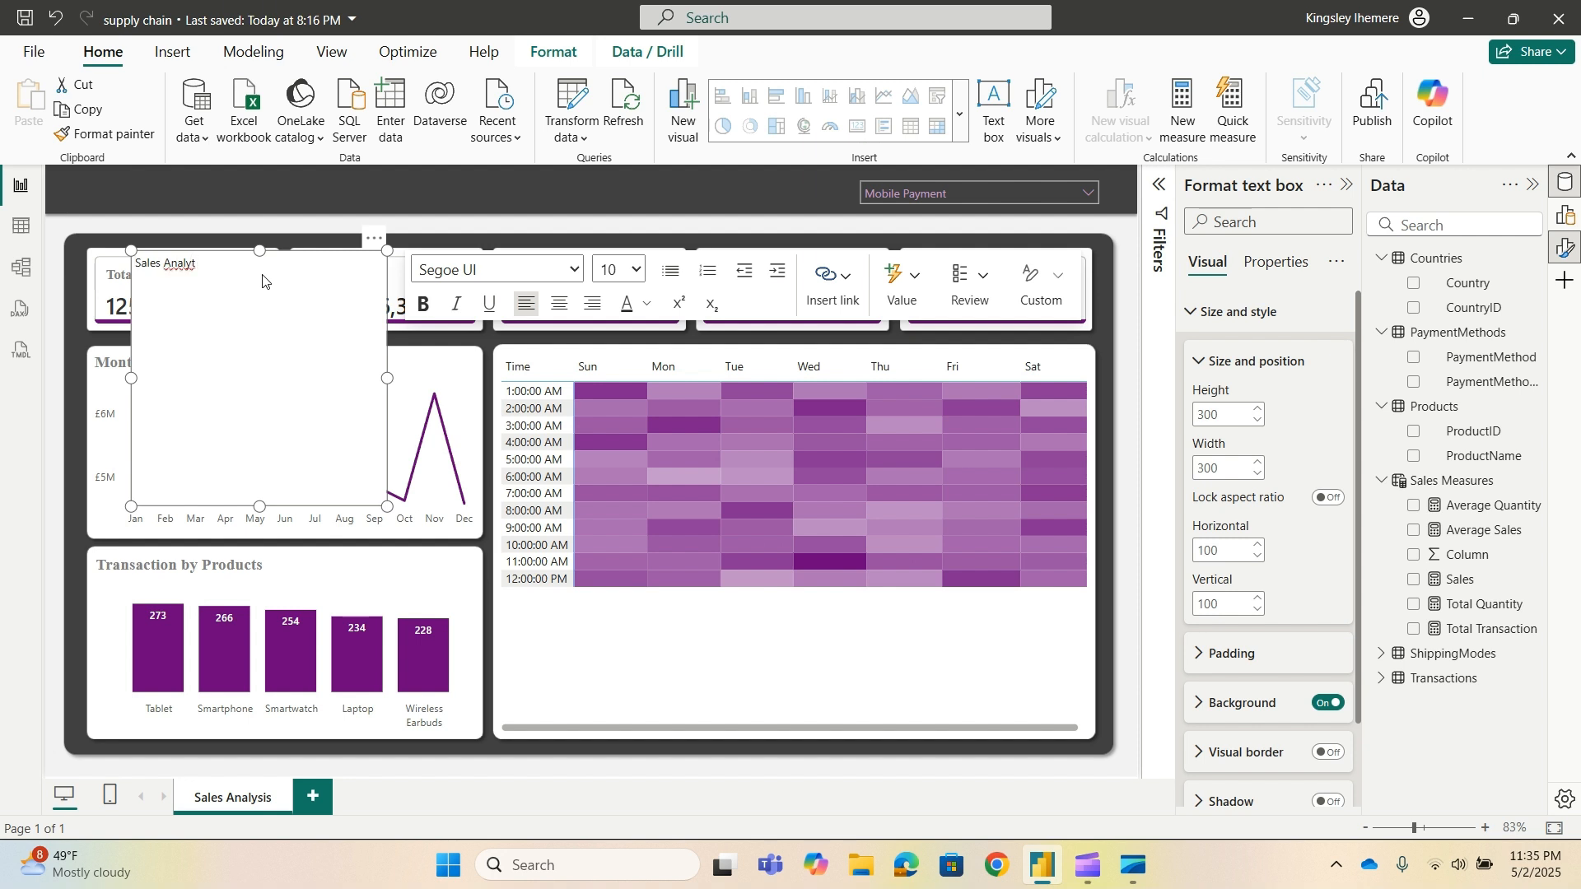
text(Supply Chain)
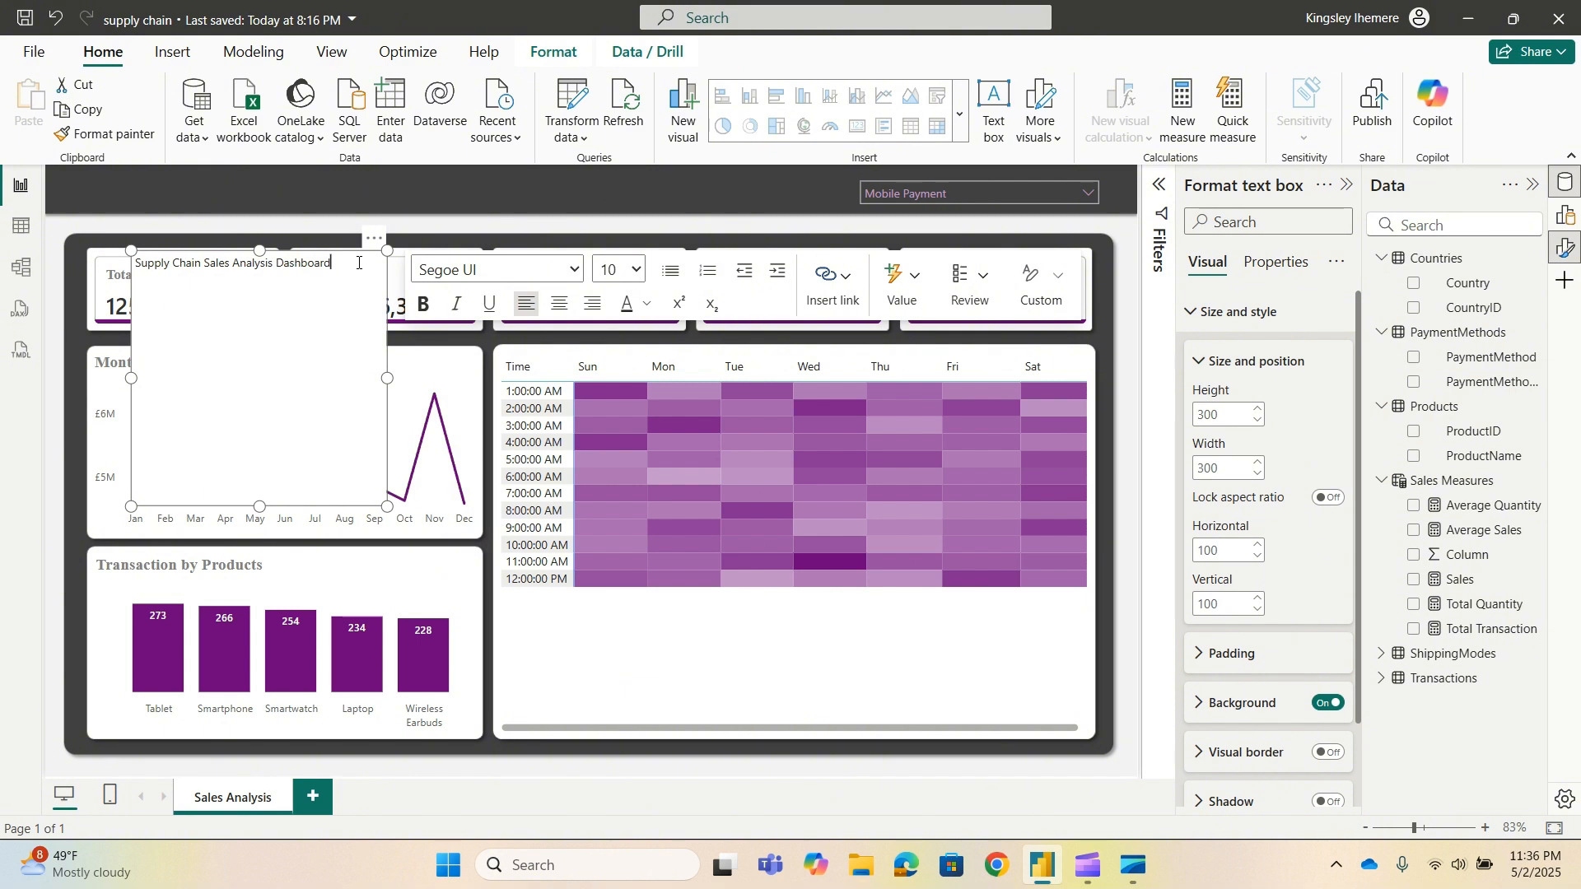
Format the dashboard title text as bold Times New Roman, size 20, in dark grey.
drag(358, 256, 77, 260)
click(523, 310)
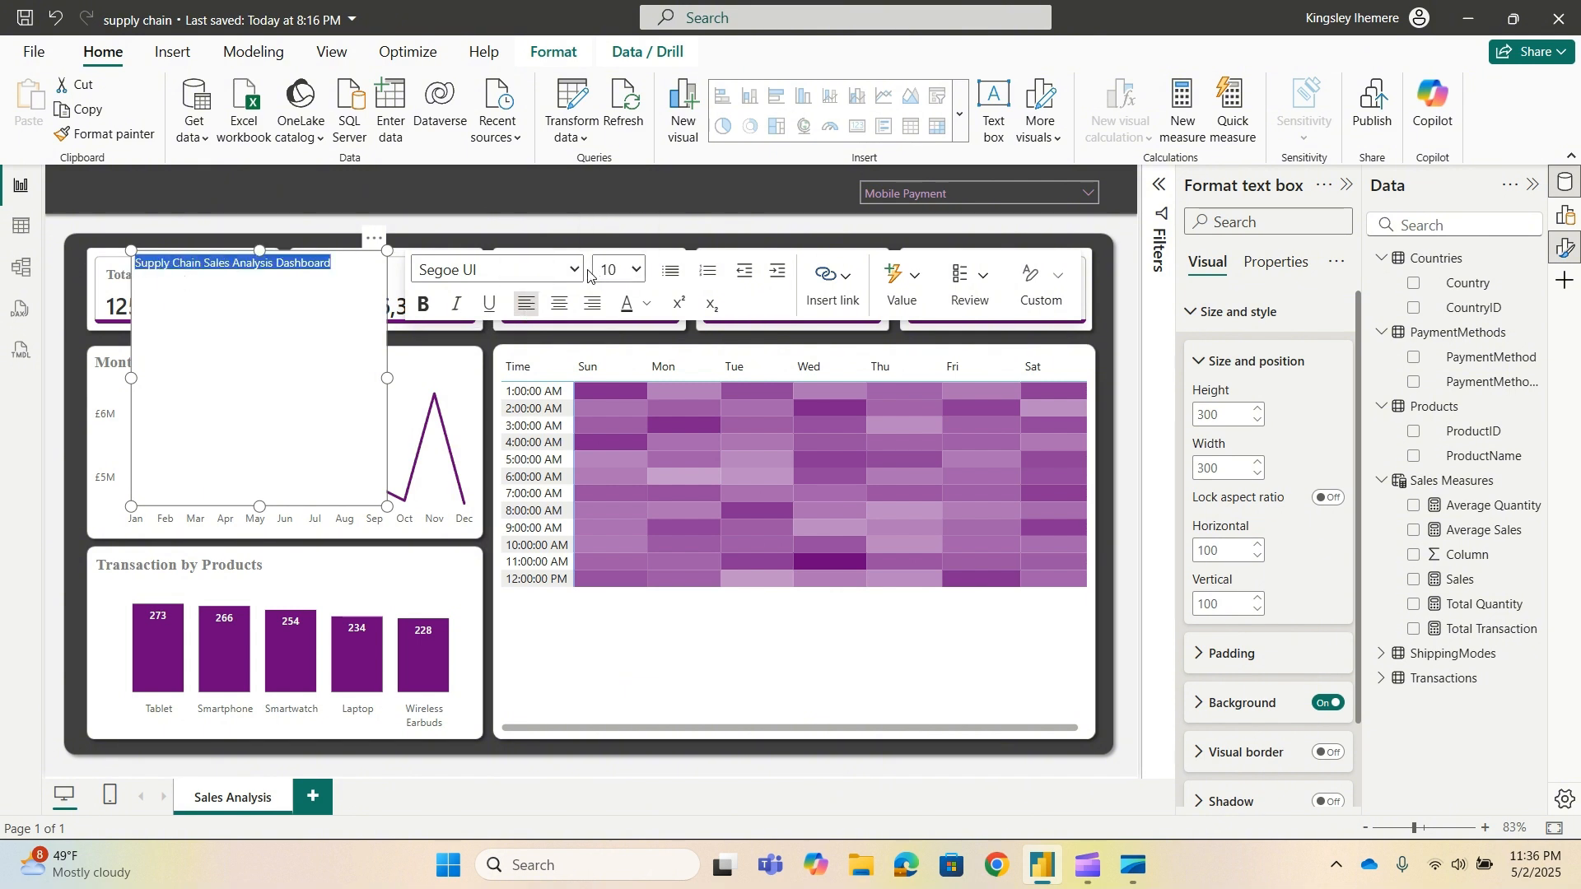
click(577, 272)
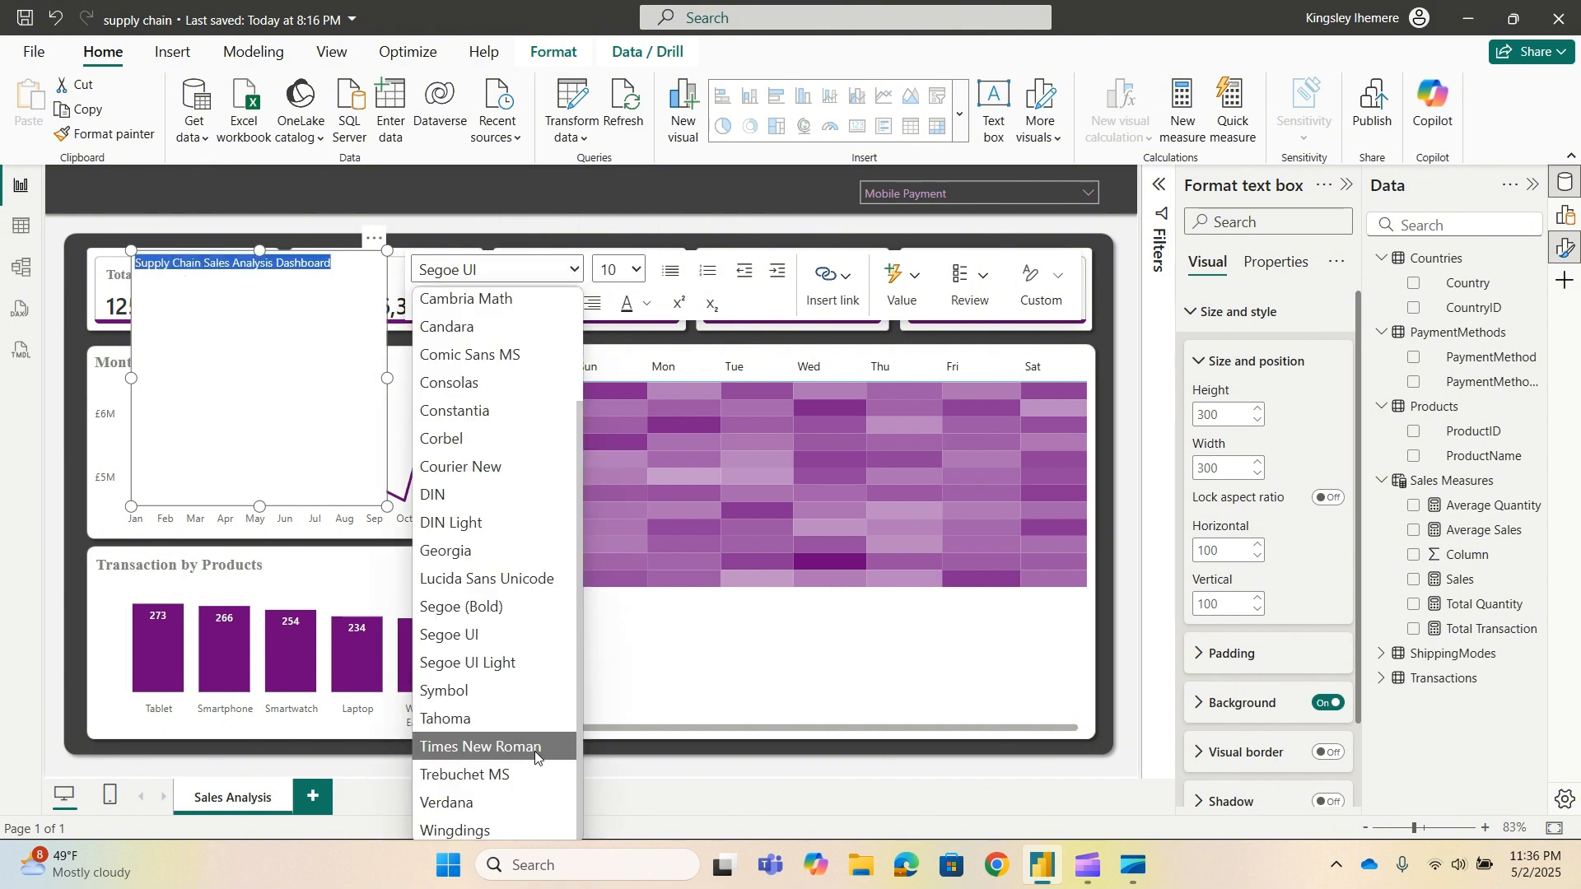
click(531, 746)
click(641, 269)
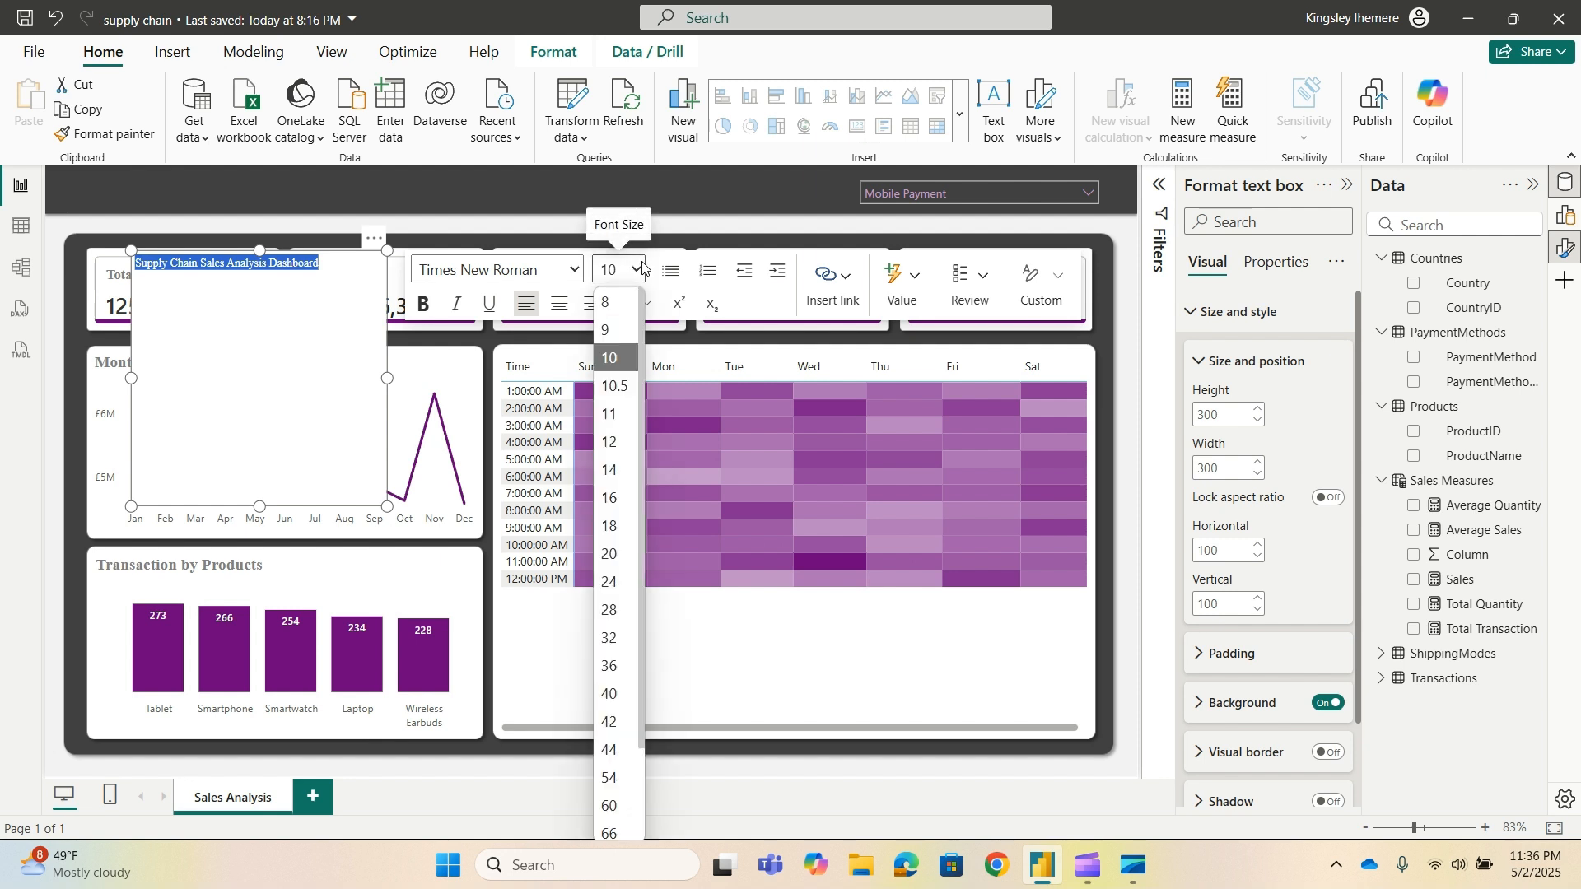
click(611, 552)
click(425, 307)
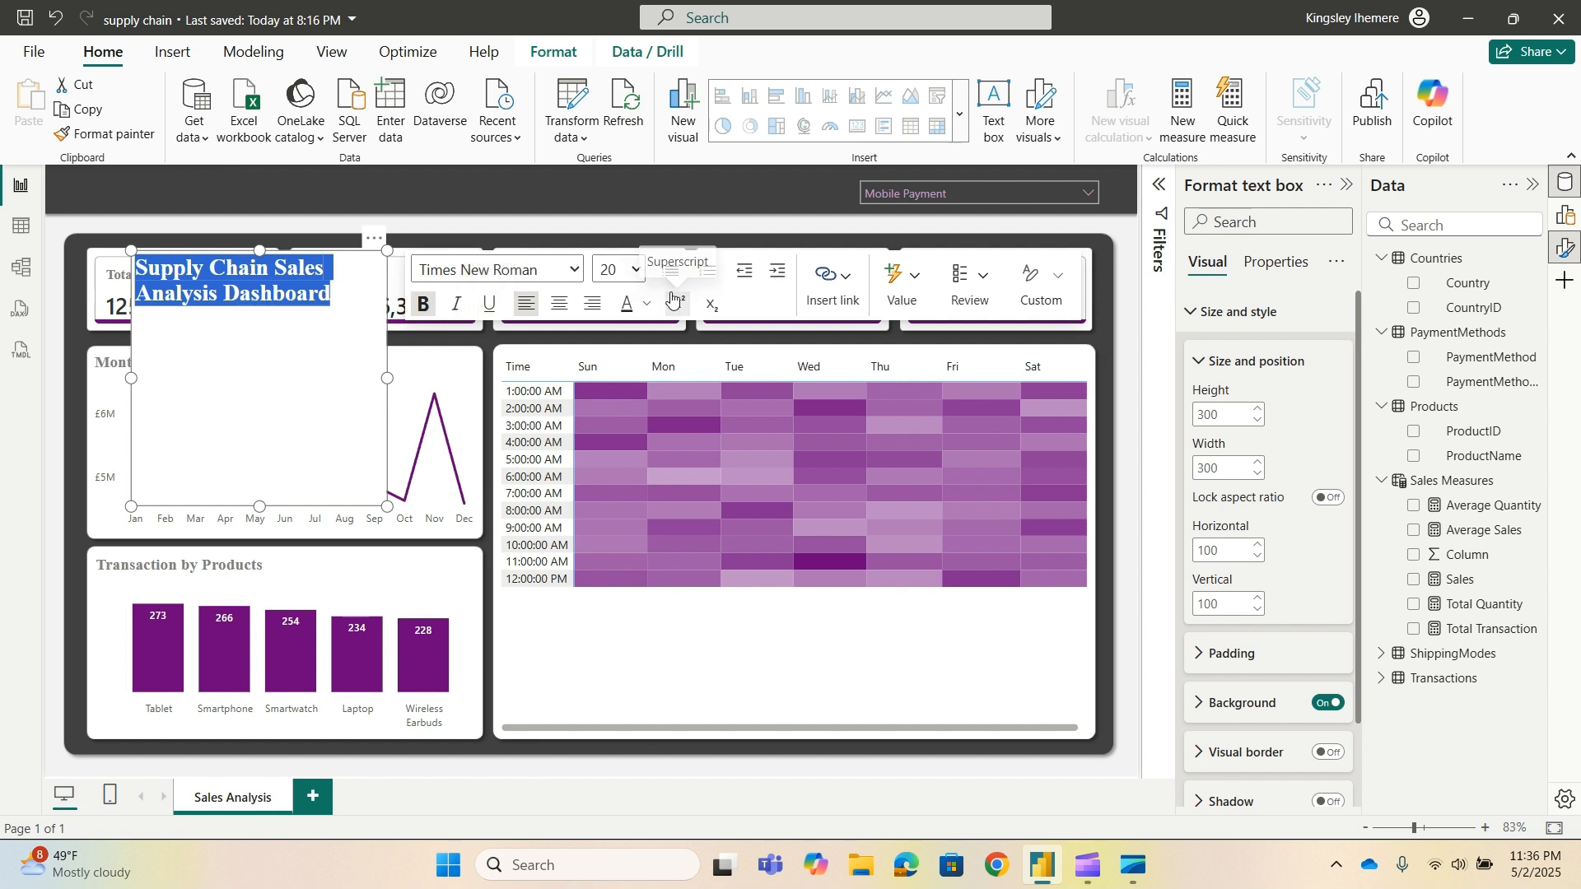
click(648, 303)
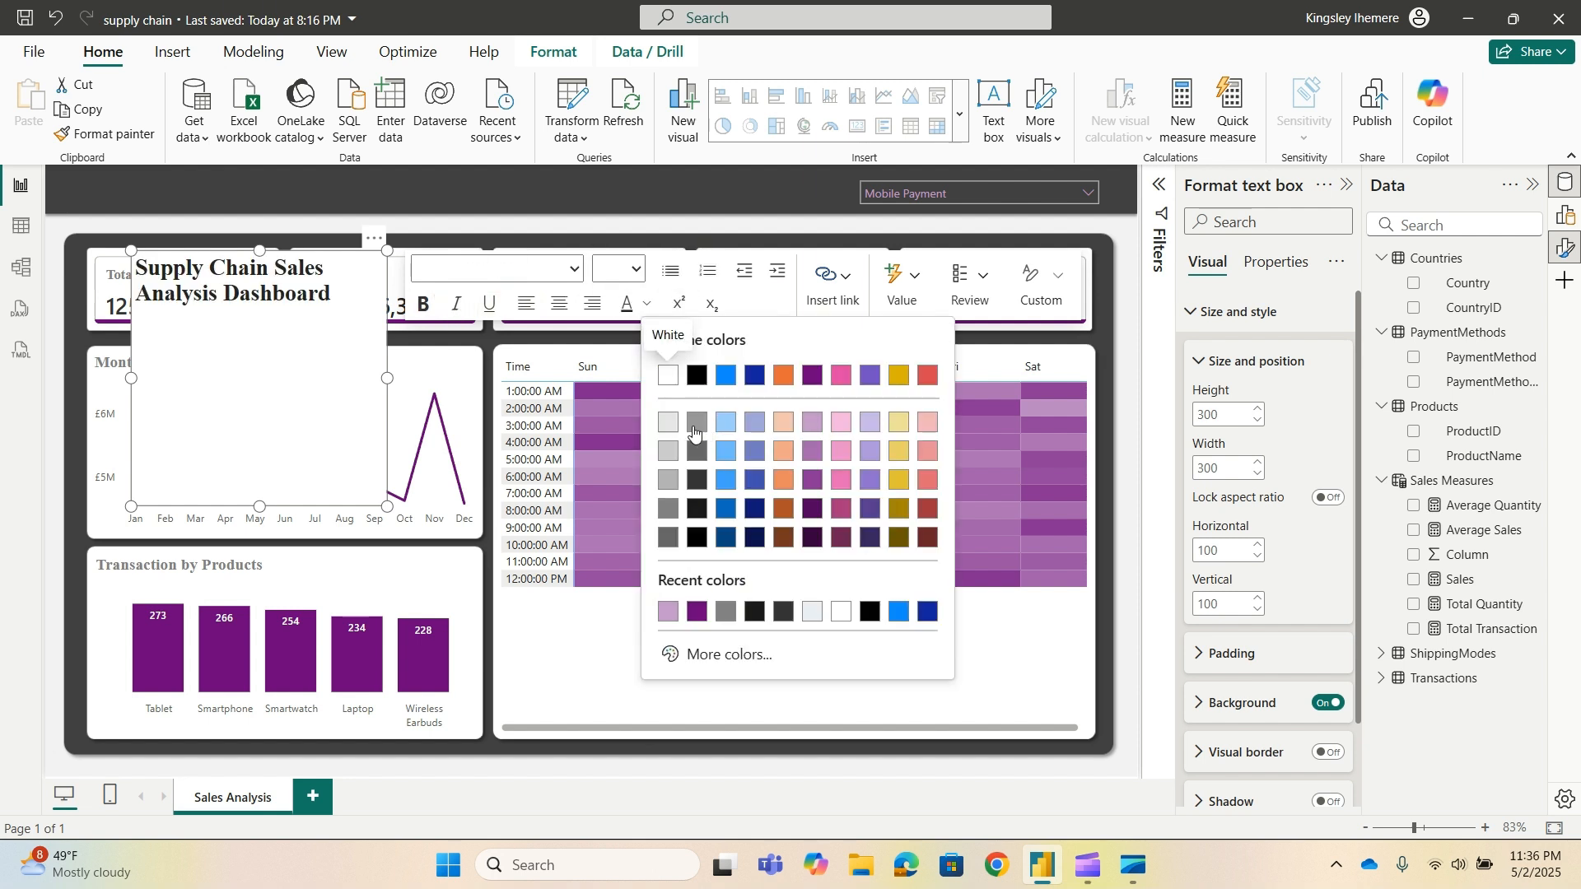
click(666, 538)
Resize the title text box to about 529 wide and 47 high and place it in the dark header banner.
drag(388, 381, 772, 381)
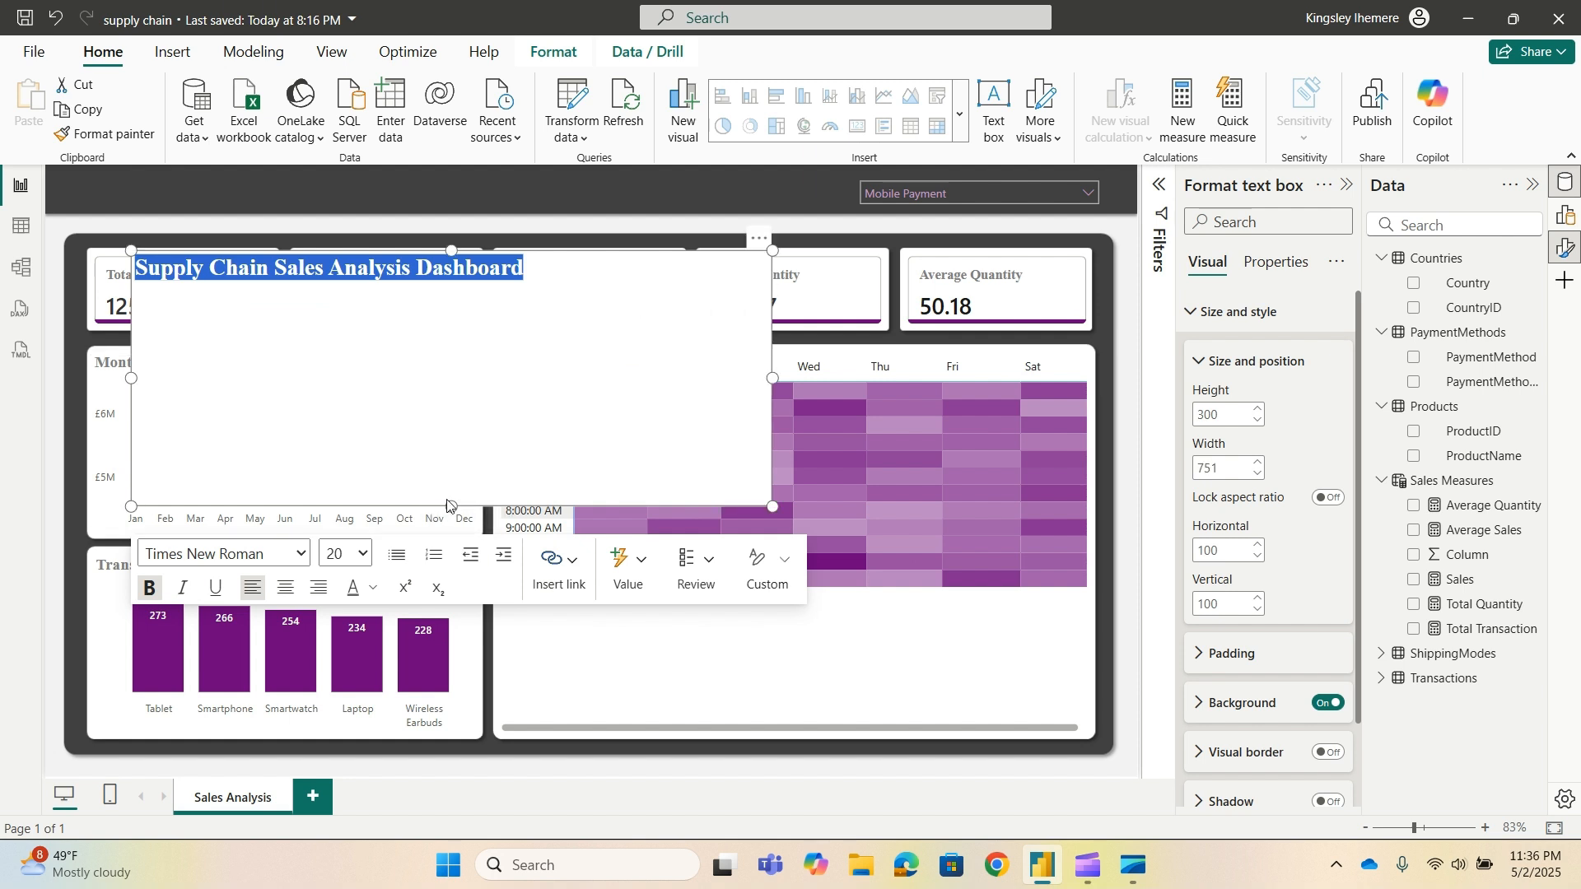
drag(451, 506, 451, 306)
drag(760, 248, 685, 196)
drag(459, 228, 459, 213)
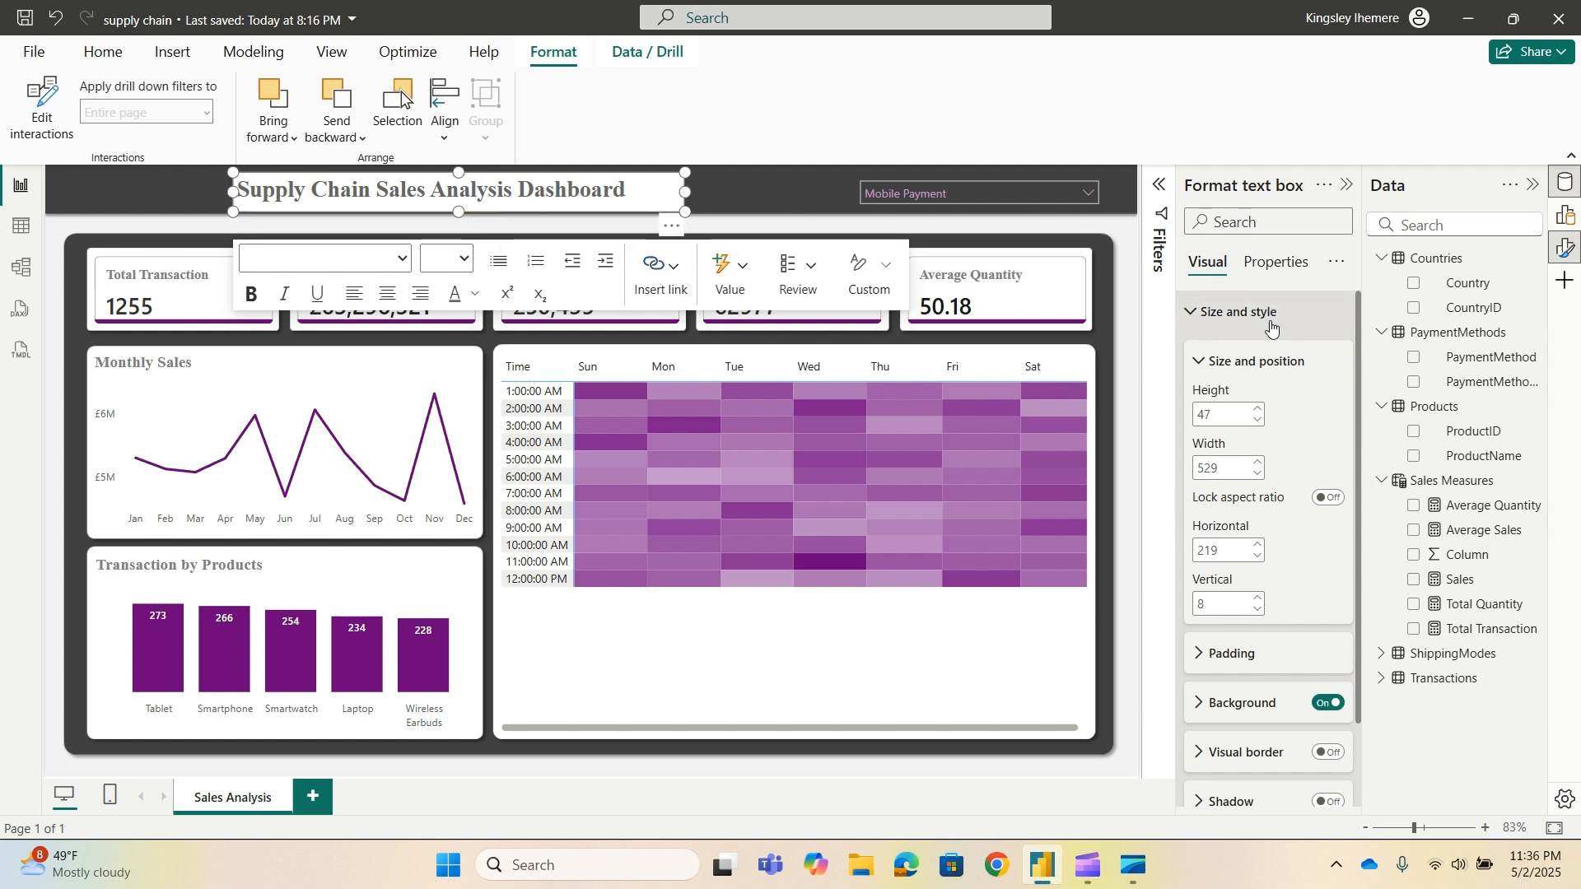
Turn off the title text box's background and set the title's font color to white.
click(1327, 704)
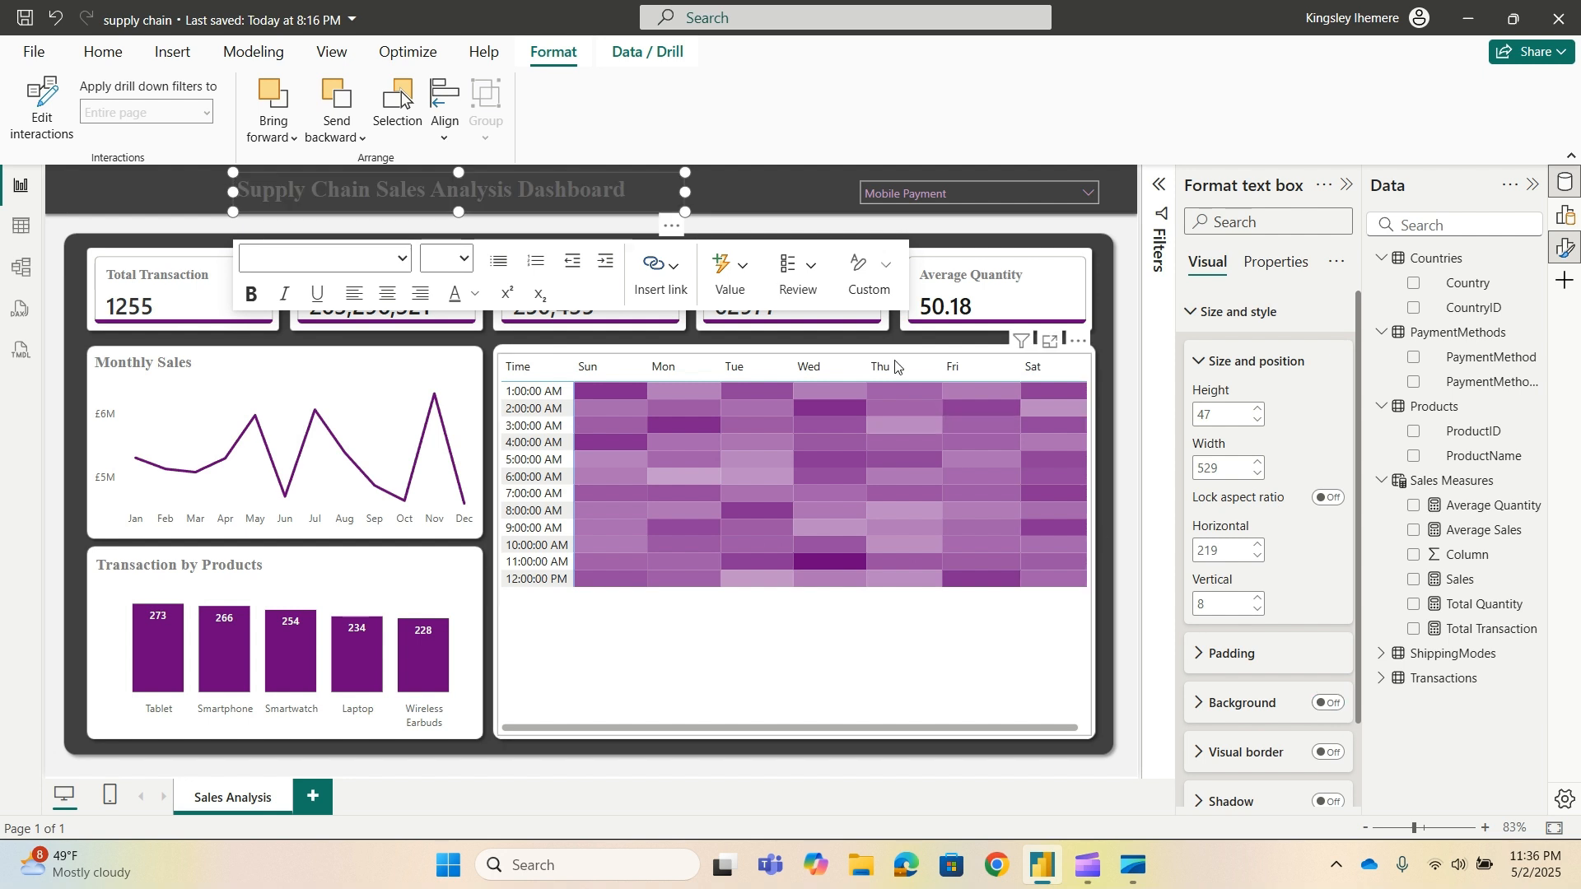
drag(634, 189, 243, 188)
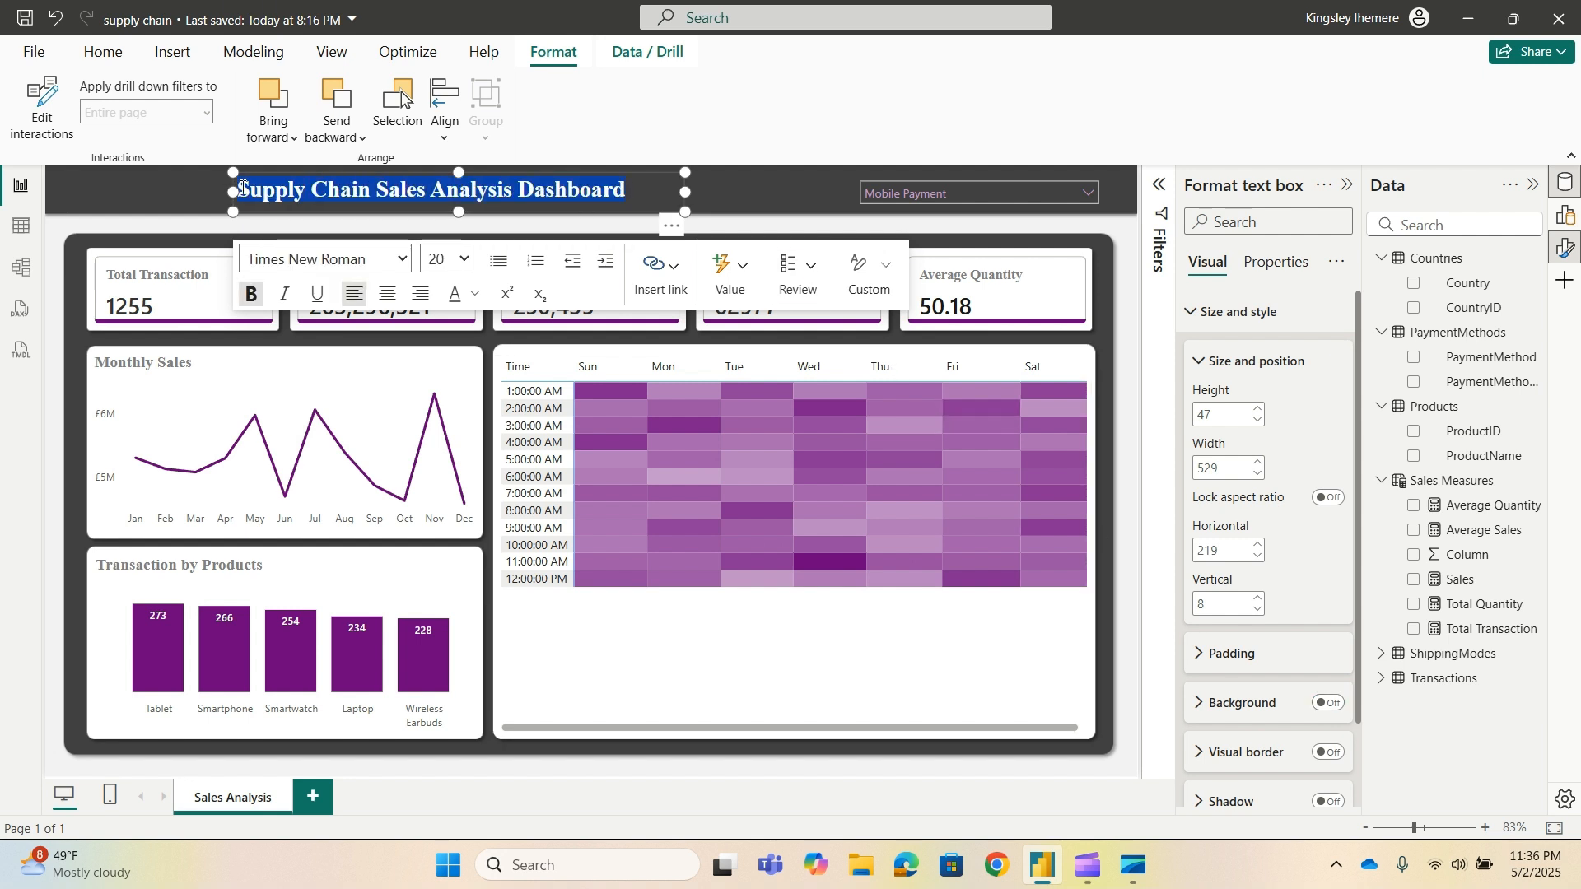
click(475, 294)
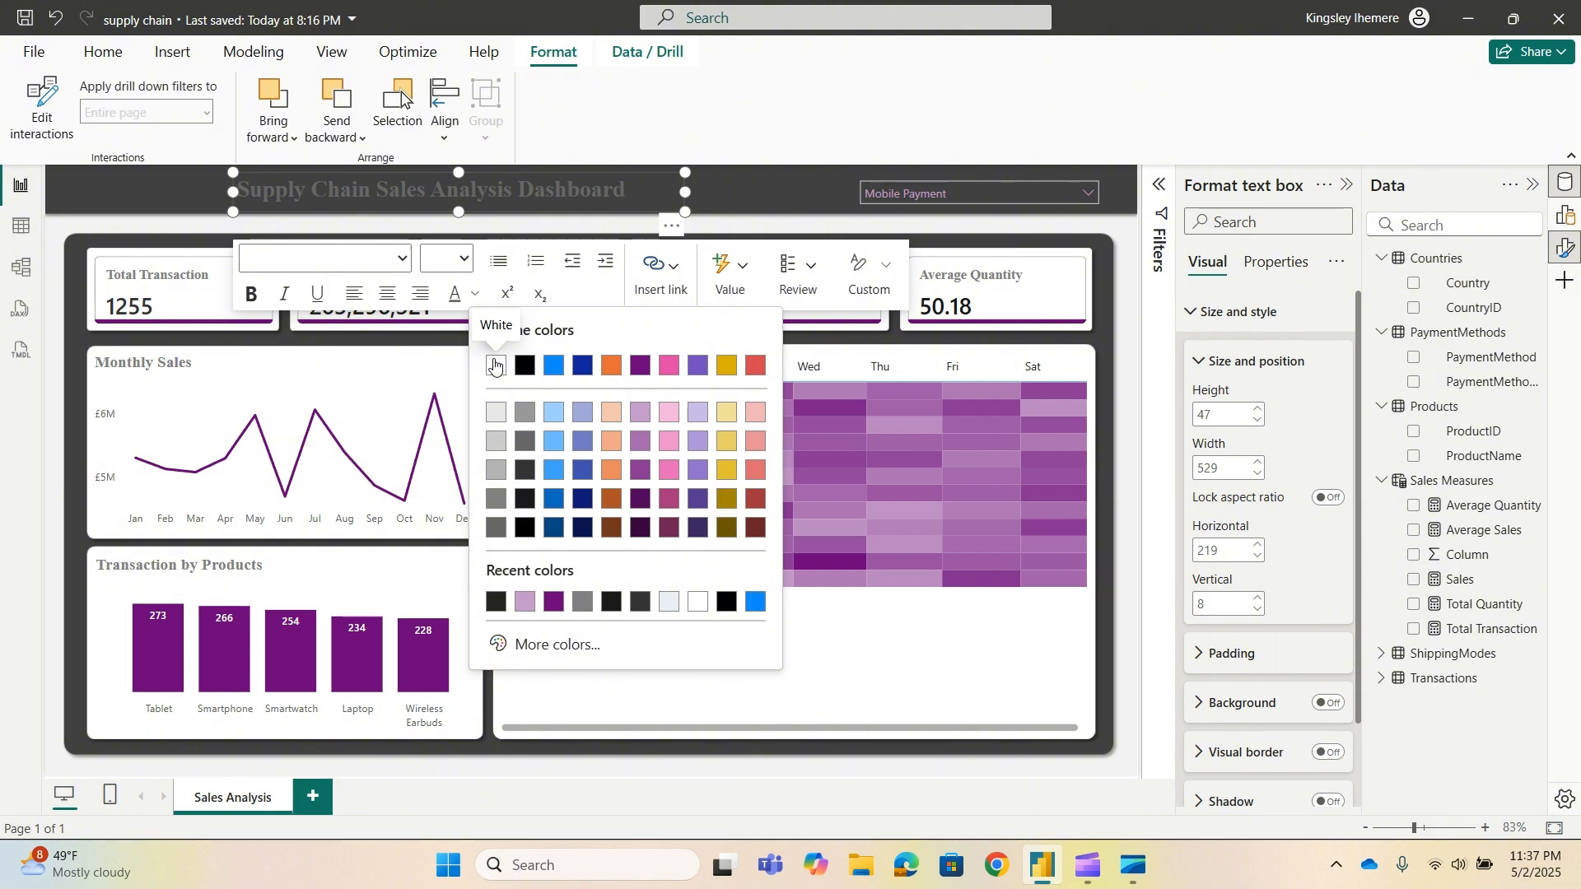
click(497, 367)
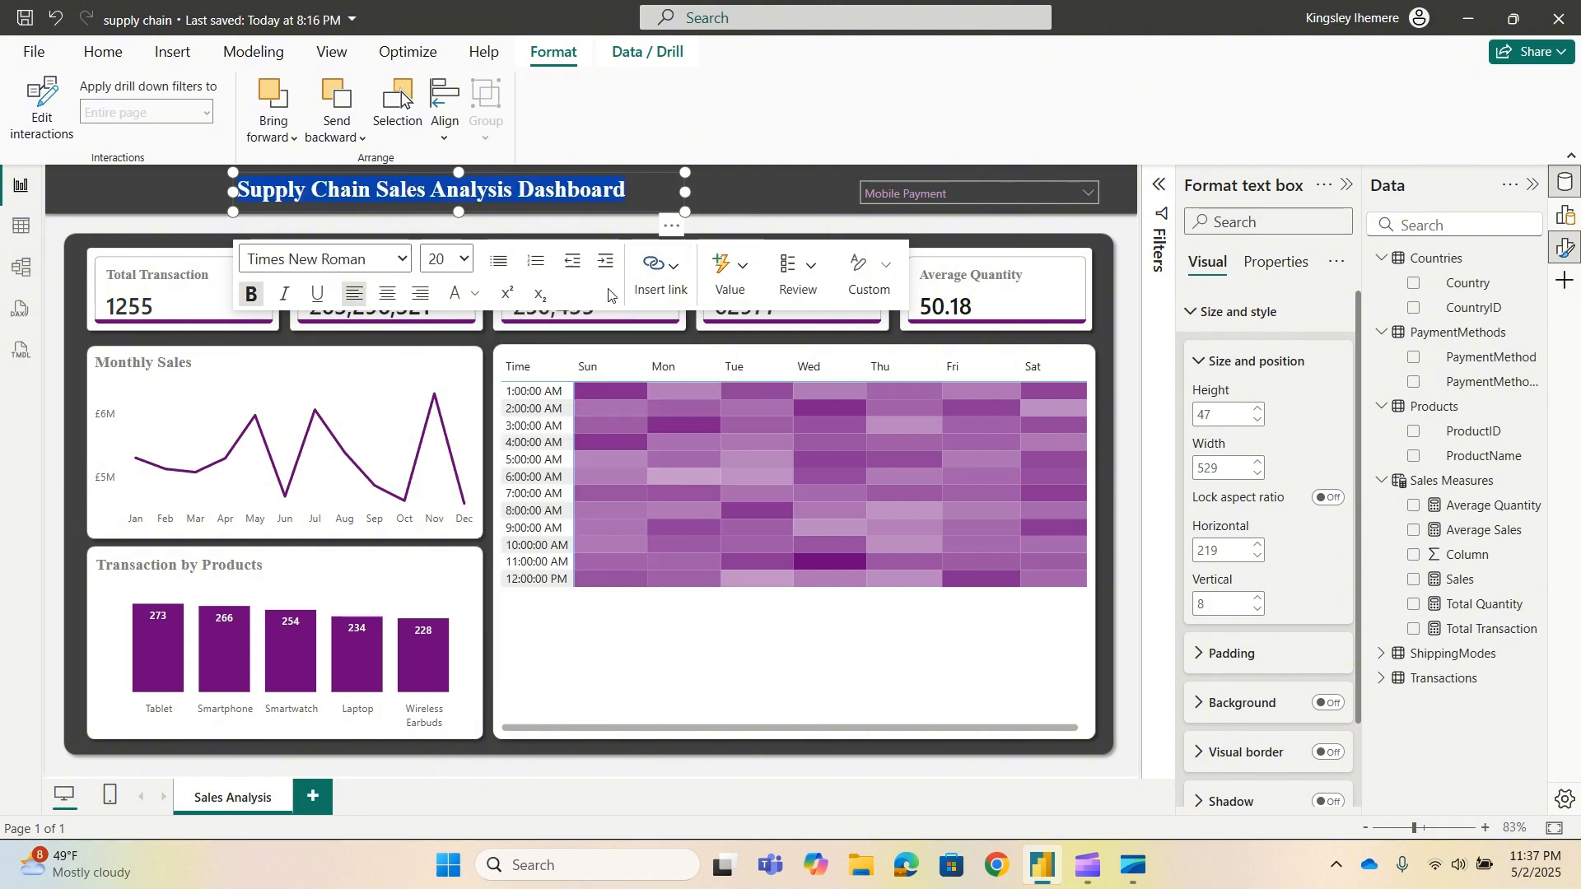
click(748, 186)
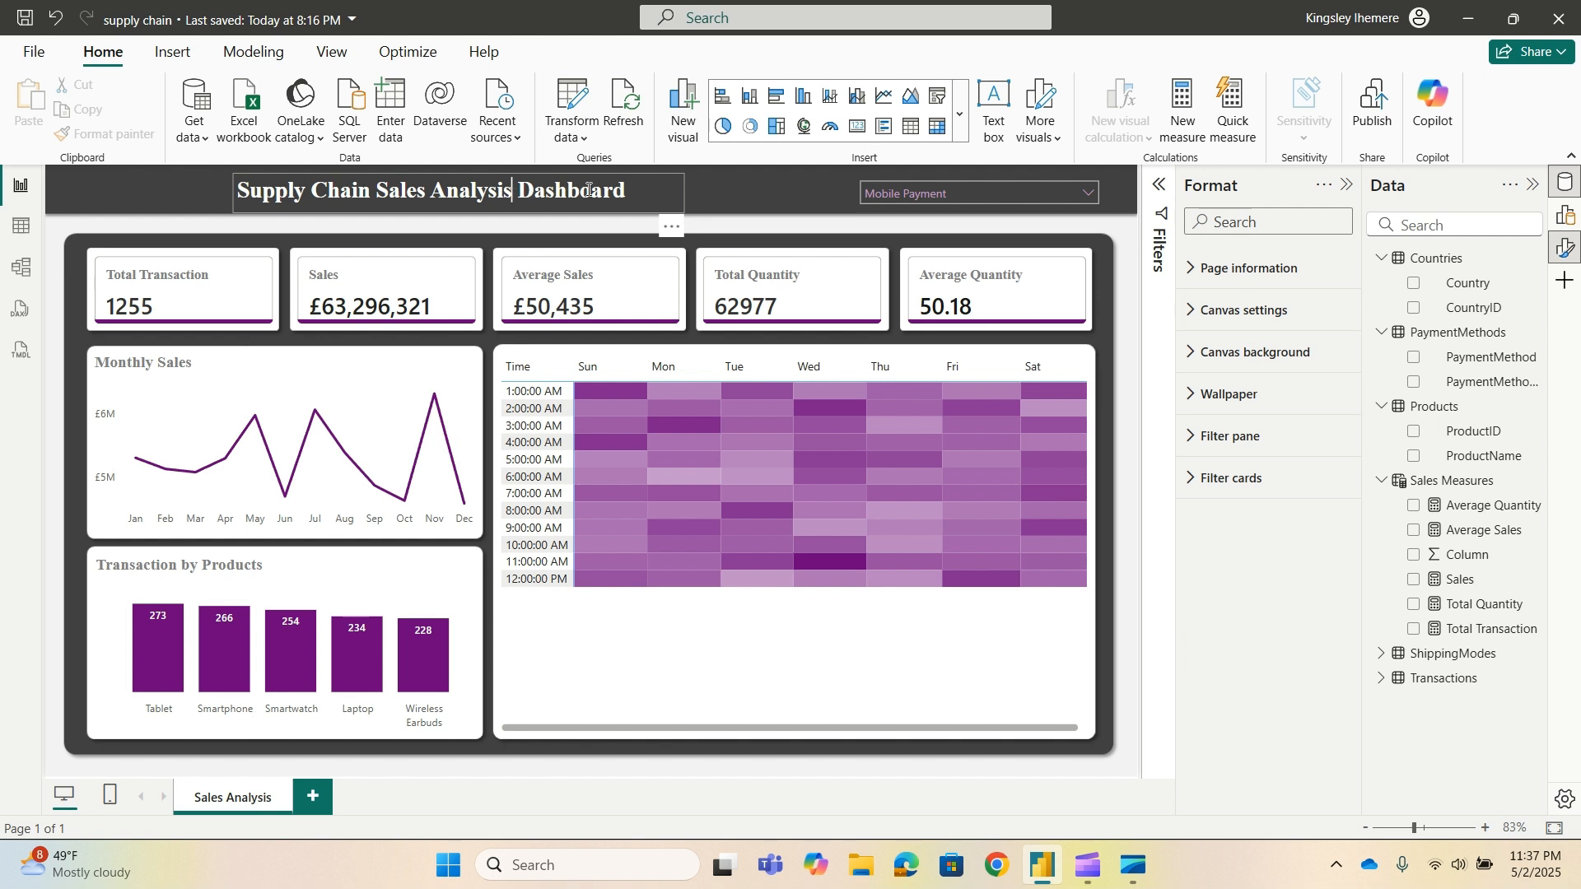
Try a light purple font color on the dashboard title.
click(653, 187)
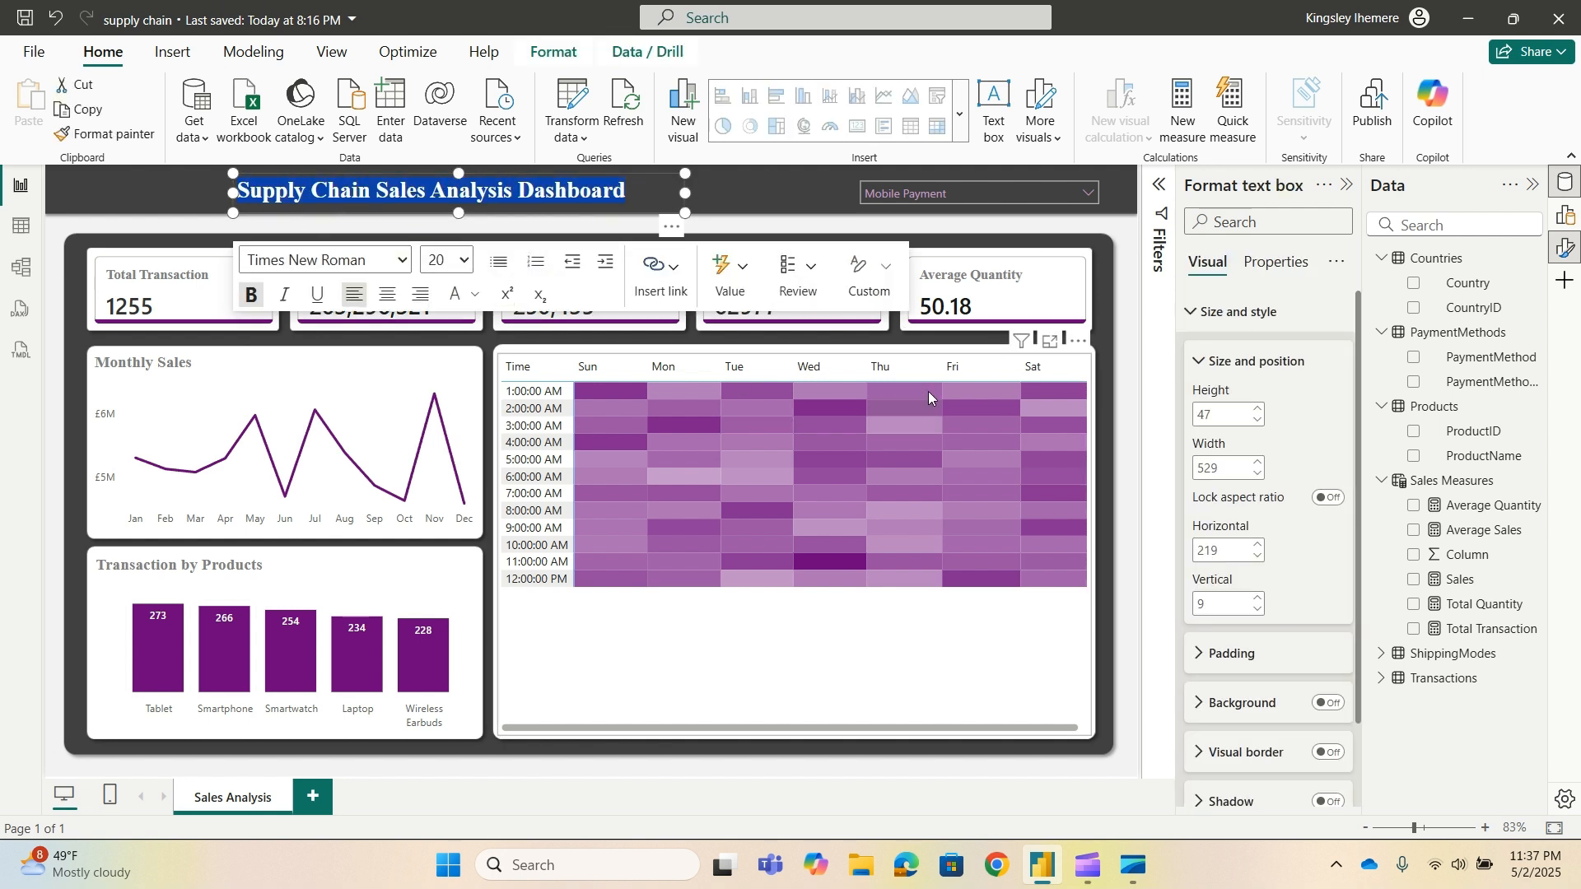
click(476, 297)
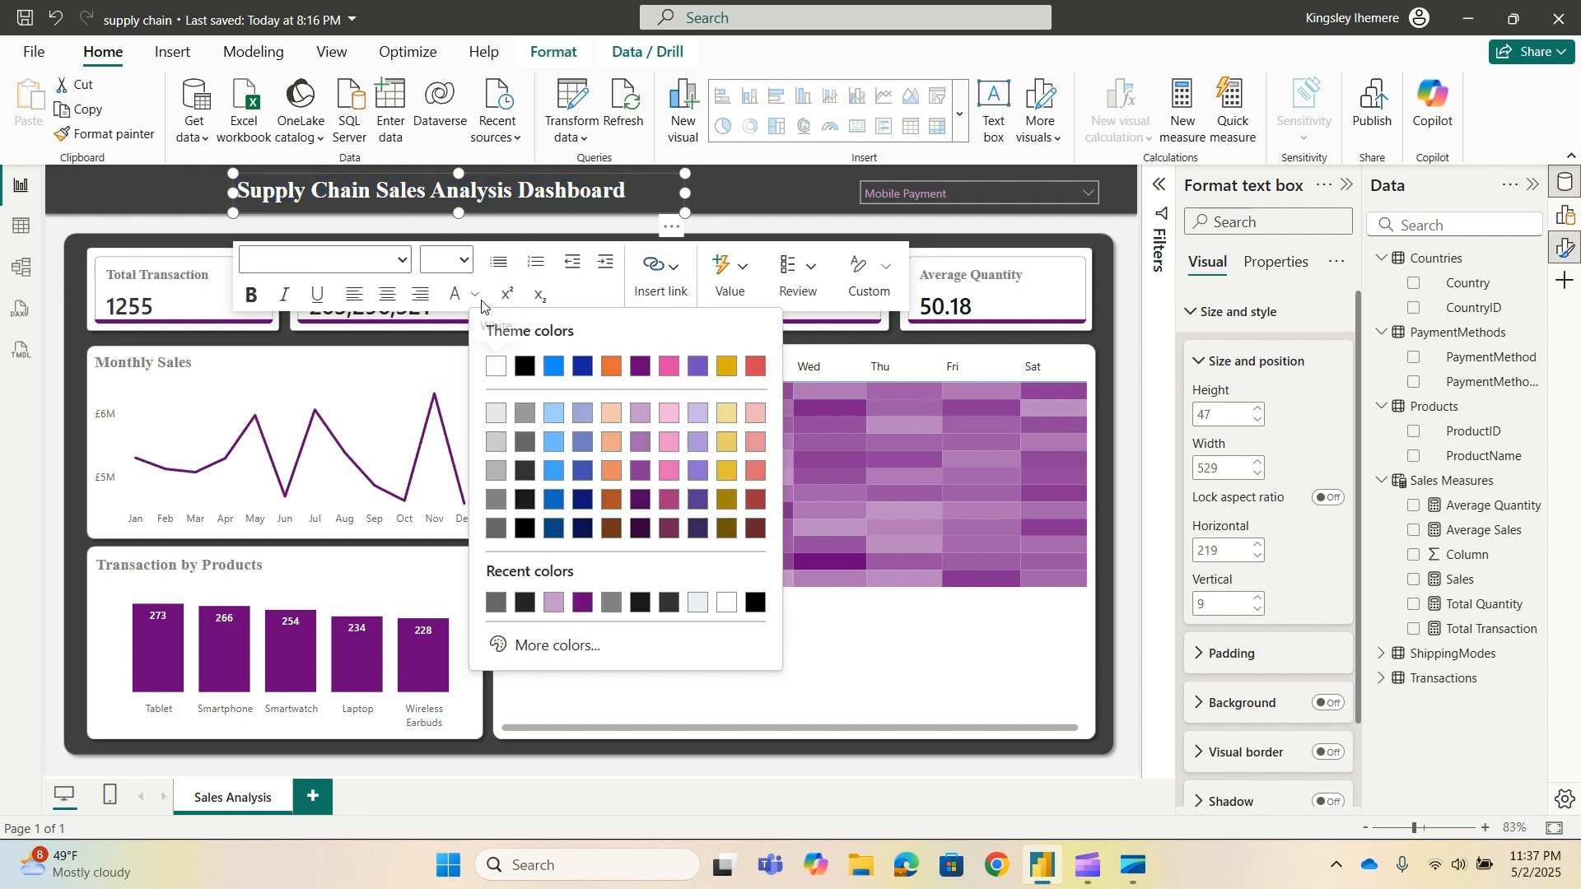
click(646, 411)
click(773, 195)
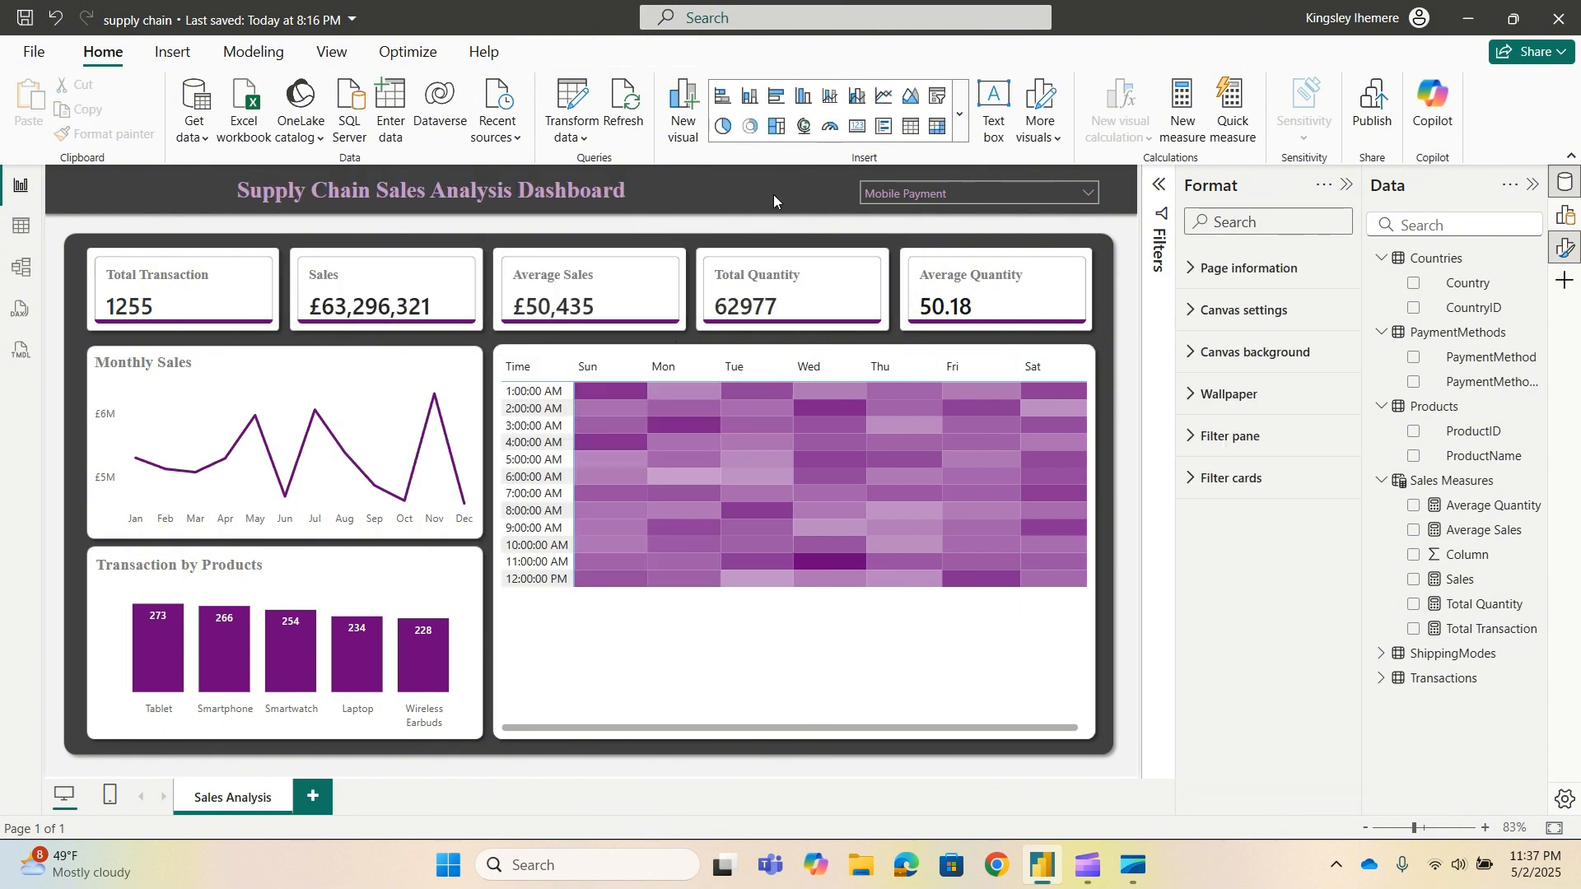
Change the dashboard title's font color back to white.
drag(646, 191, 257, 191)
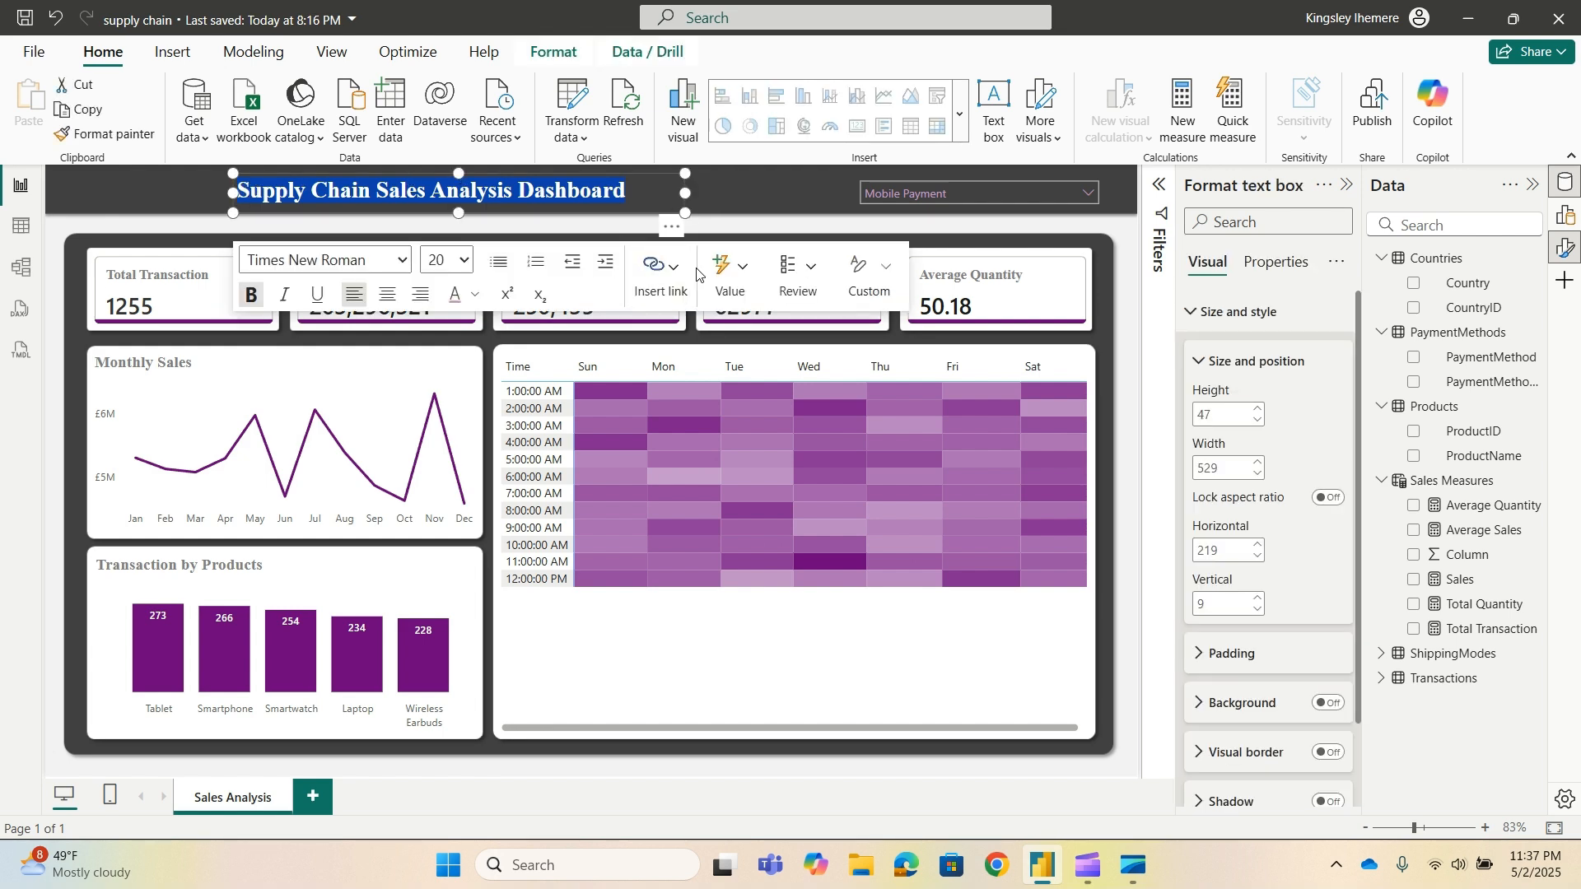
click(475, 294)
click(496, 372)
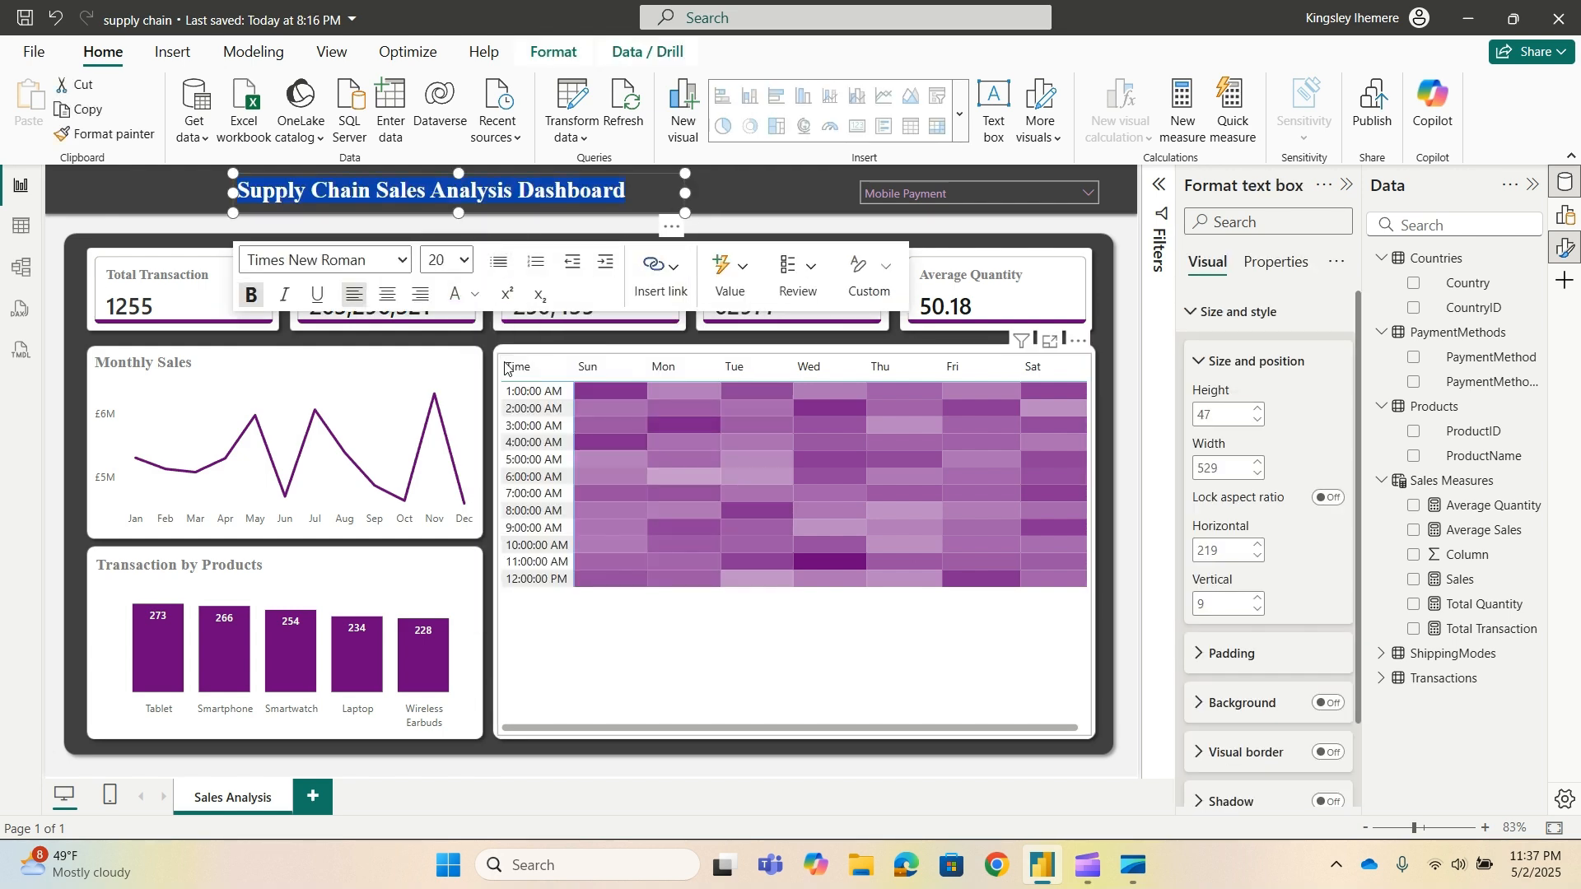
click(757, 193)
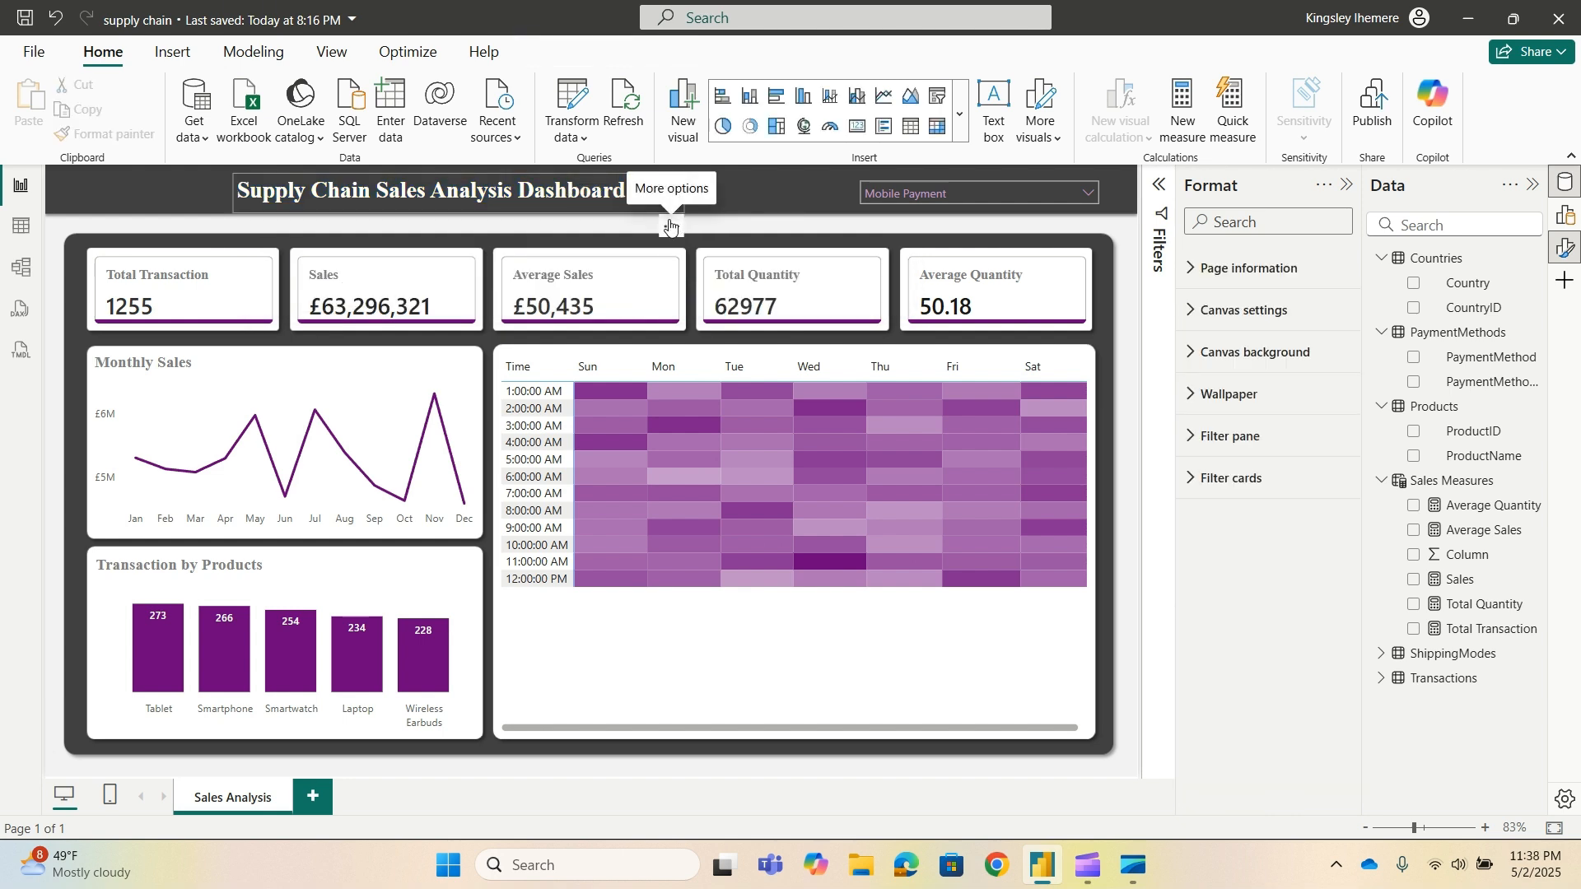
Nudge the title text box slightly right and down within the header banner, to about horizontal 236 and vertical 16.
click(669, 225)
drag(669, 226, 675, 226)
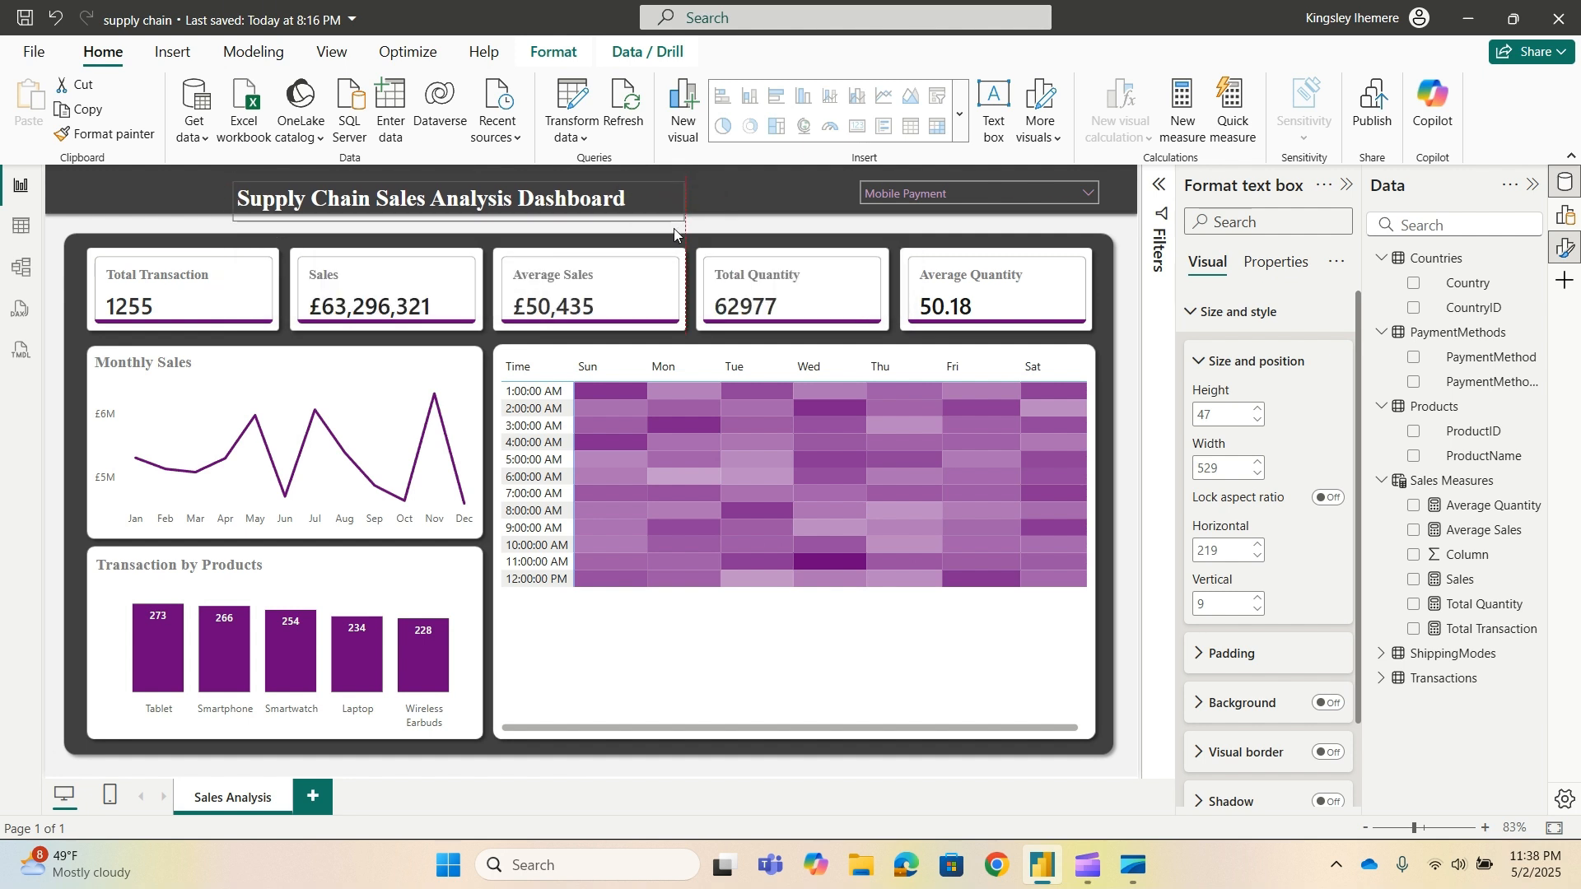
click(765, 201)
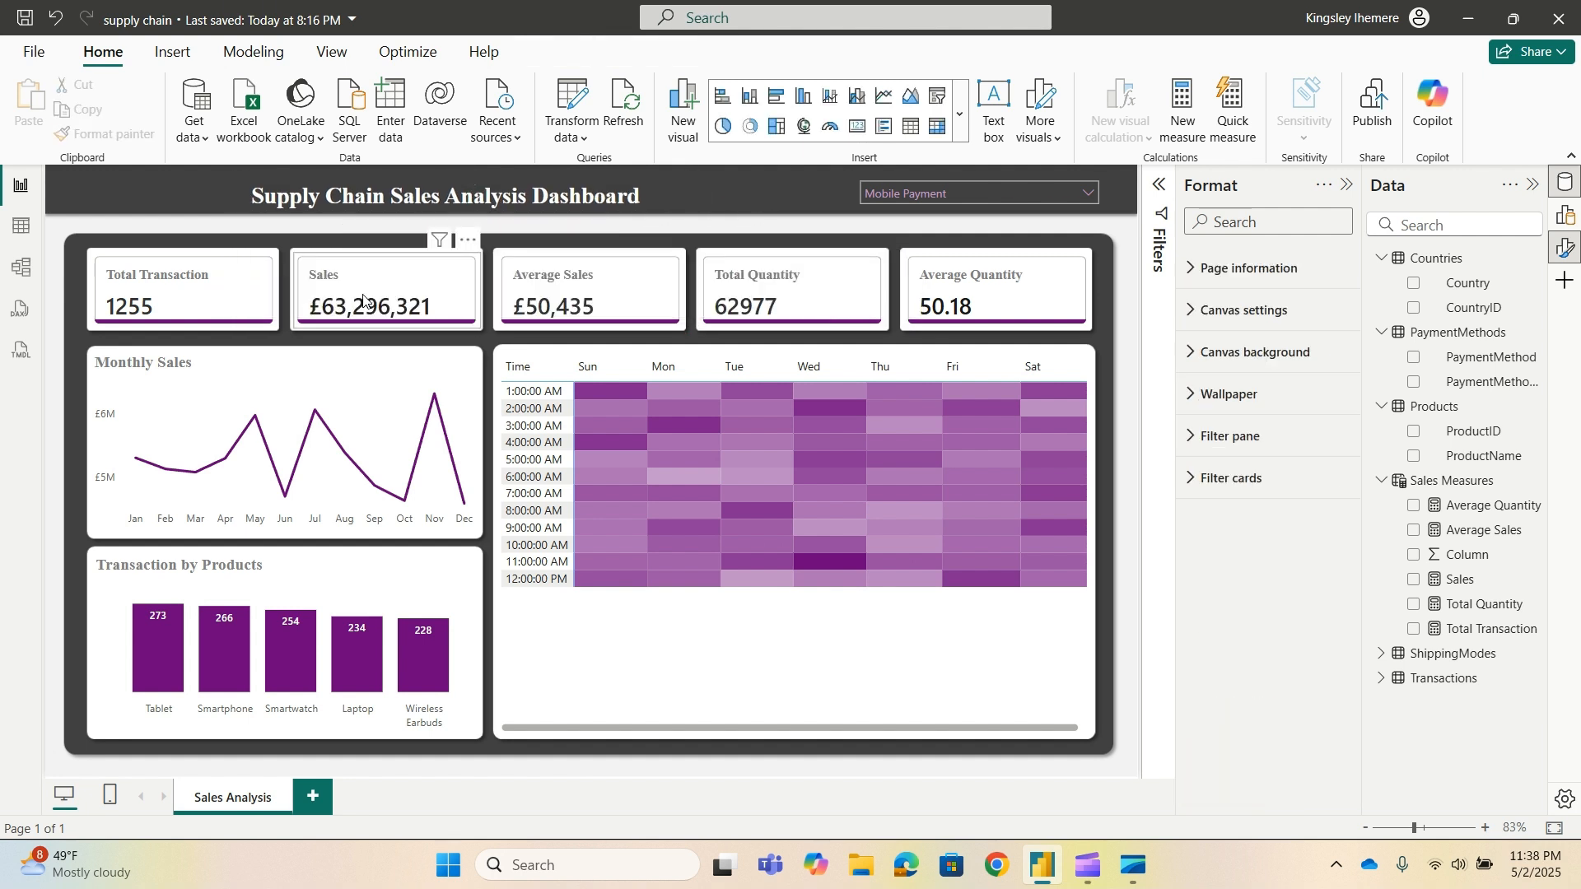
click(646, 187)
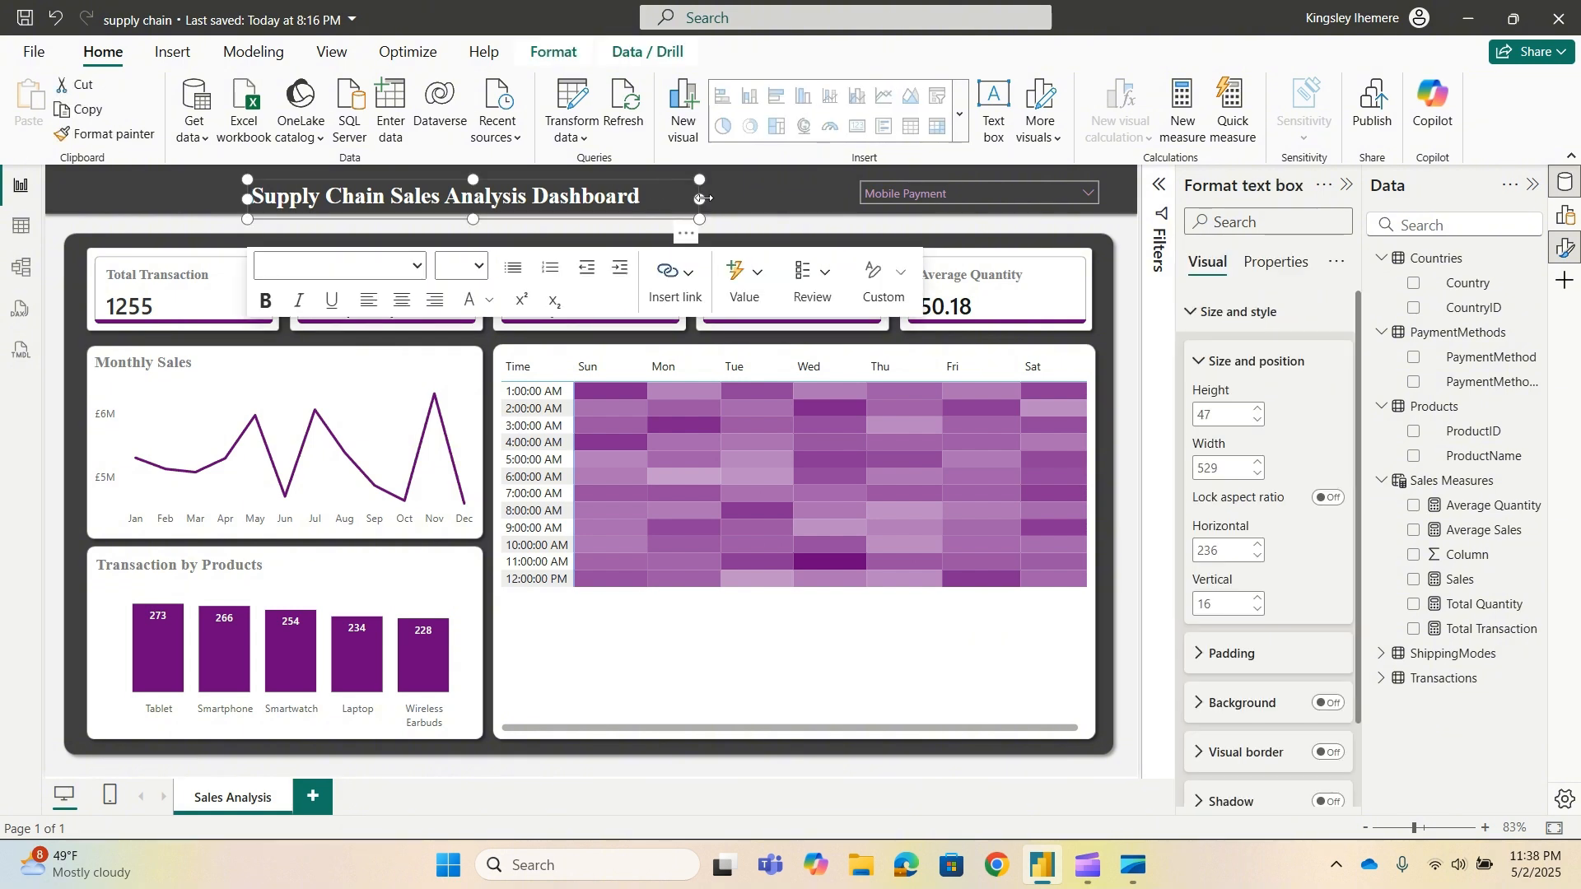
Nudge the dashboard title text box up within the header banner to a vertical position of 10.
key(Up)
key(Up)
key(Up)
key(Up)
key(Up)
key(Up)
click(748, 188)
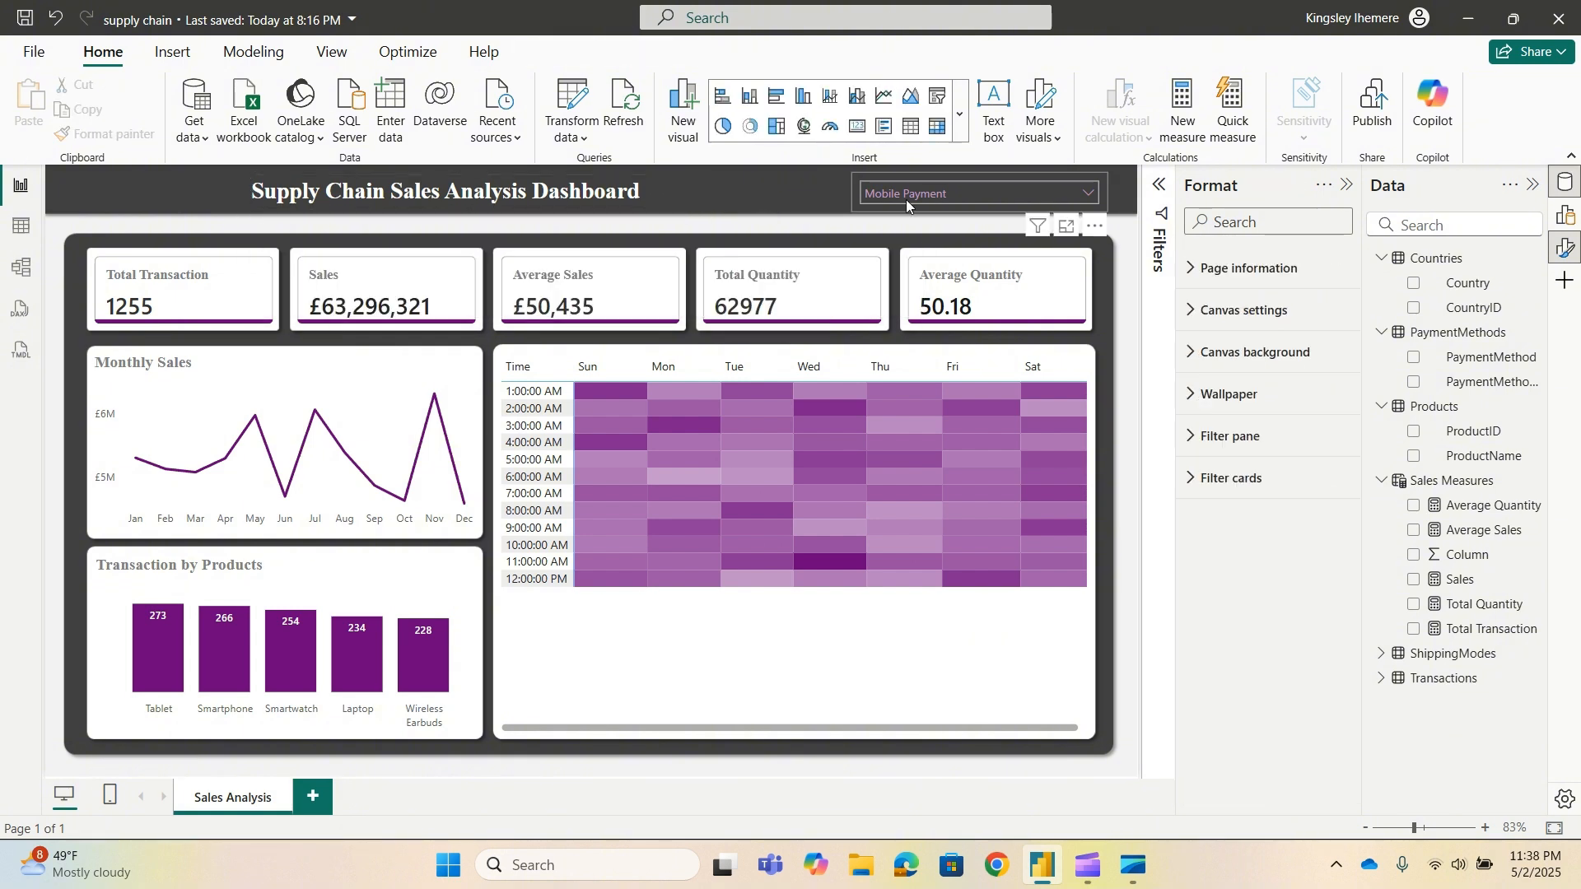
Shift the payment method slicer slightly right in the banner and add a text box reading "Payment Method".
click(1009, 174)
click(994, 107)
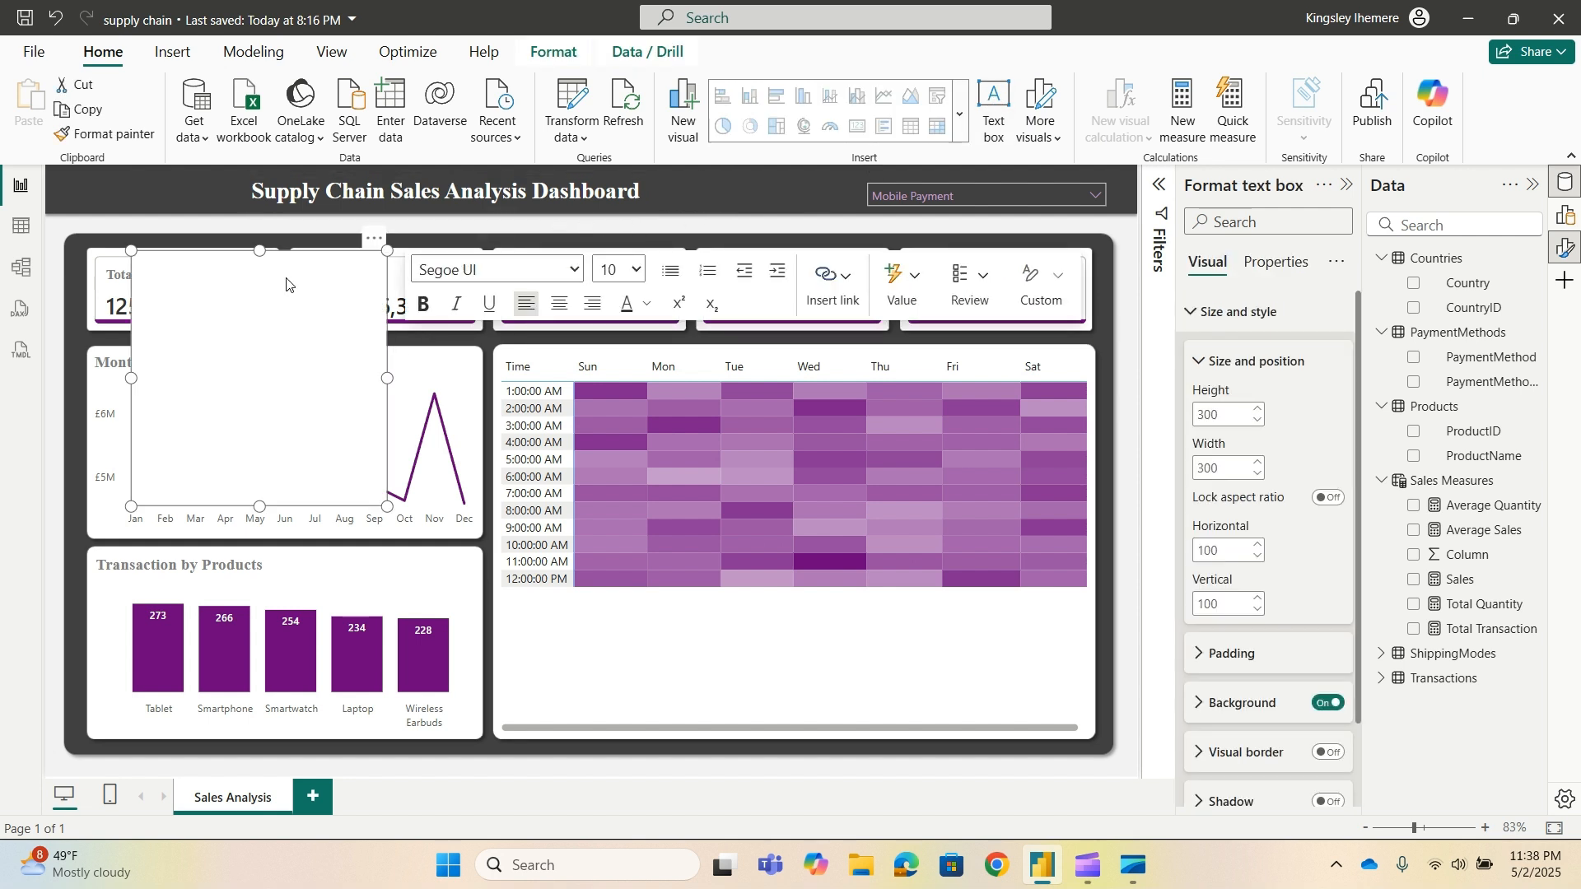
text(Payment Method)
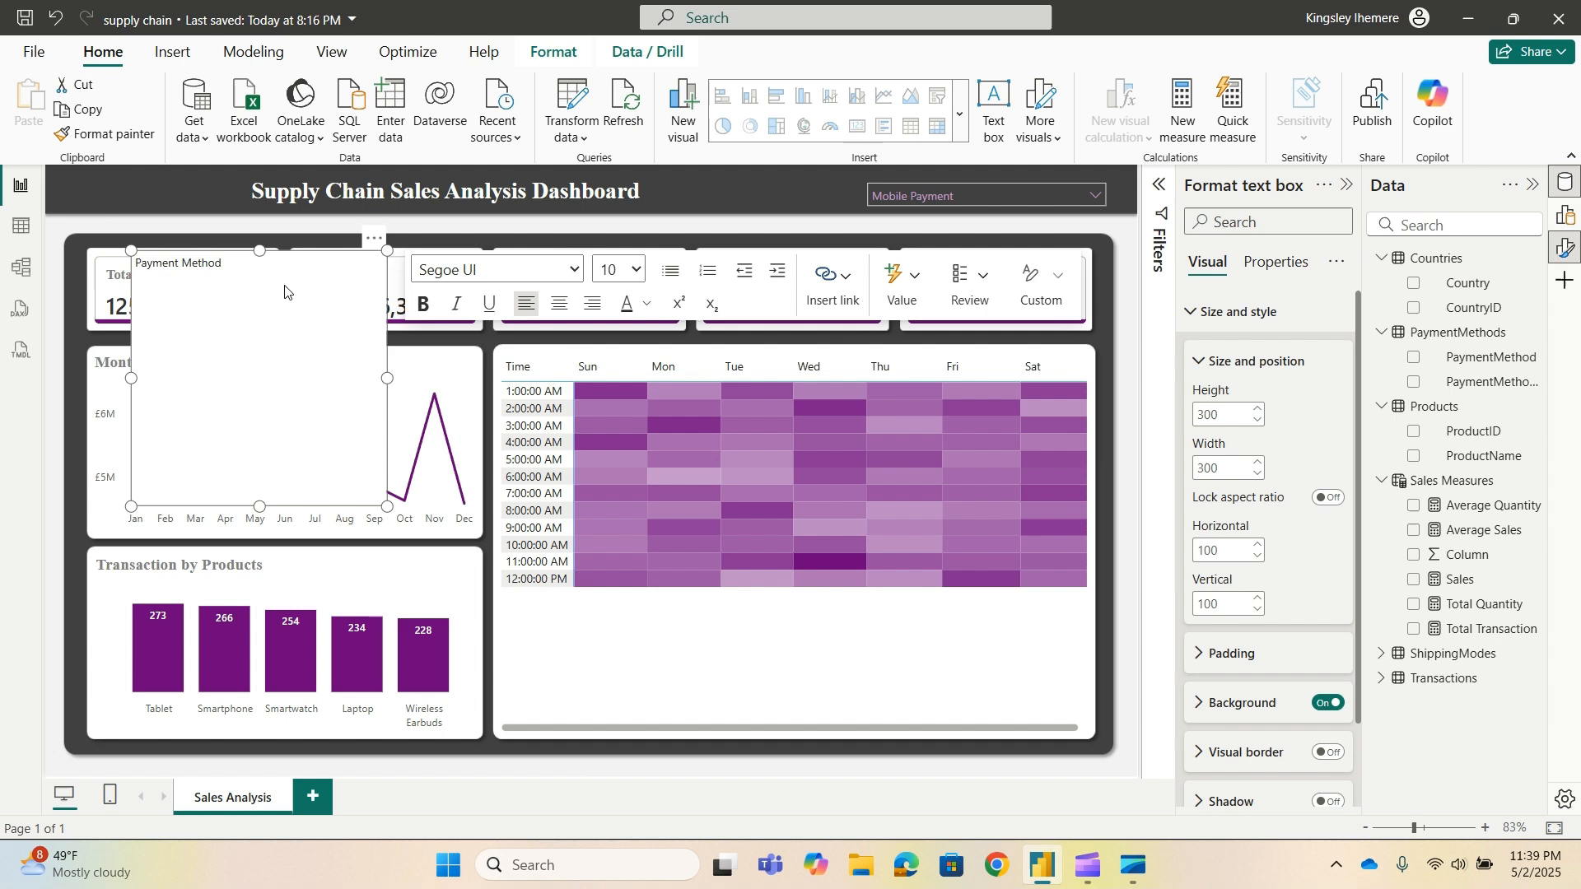
Format the Payment Method text in bold Times New Roman at size 12.
click(578, 273)
drag(223, 264, 134, 263)
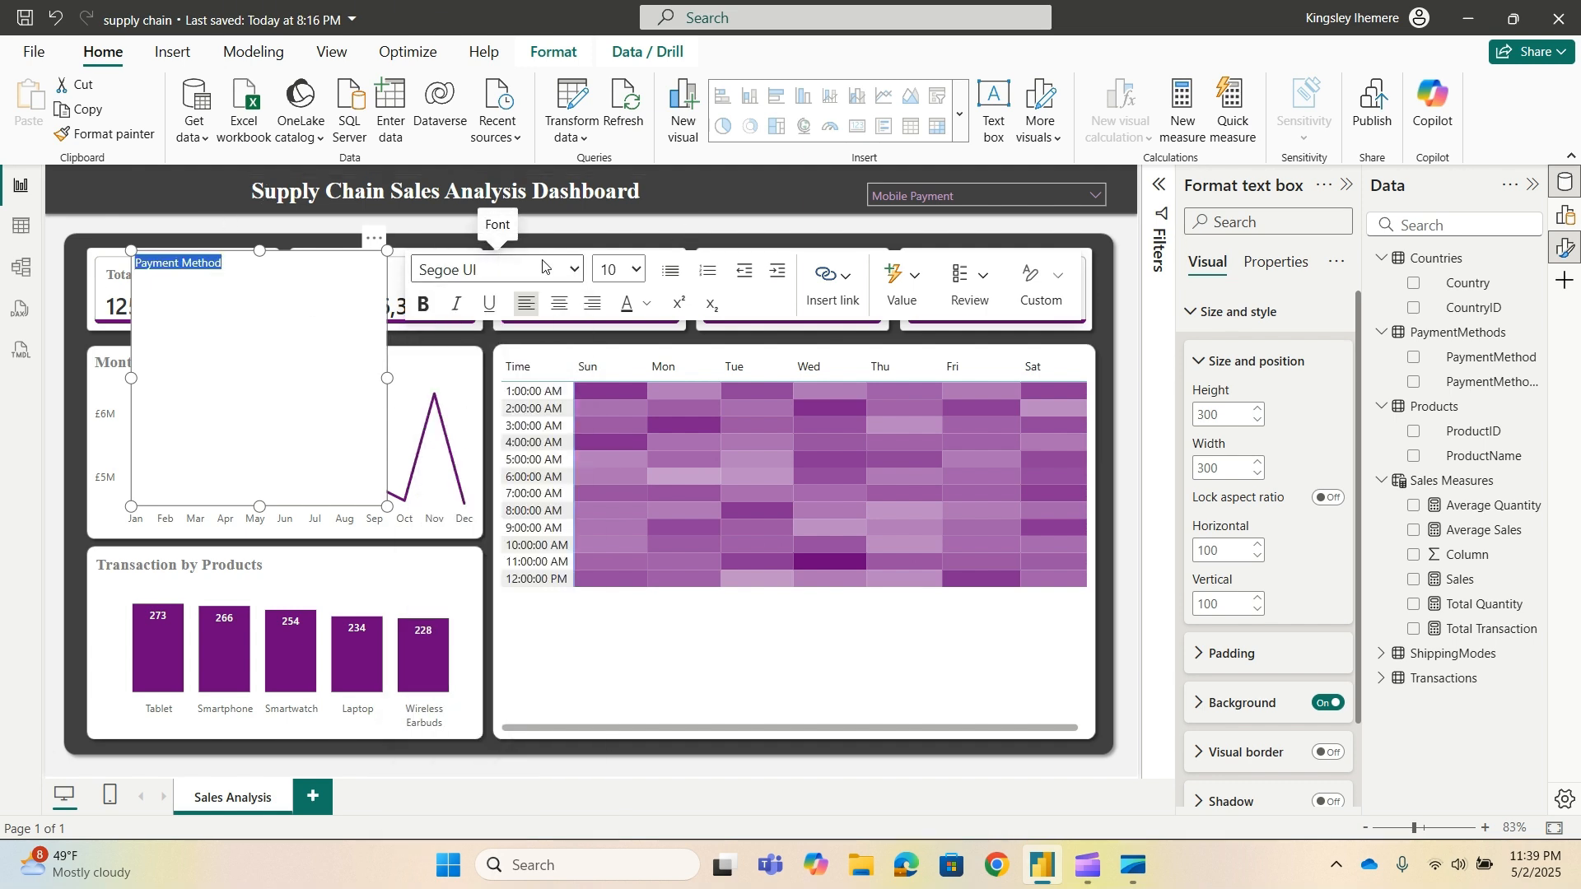
click(575, 274)
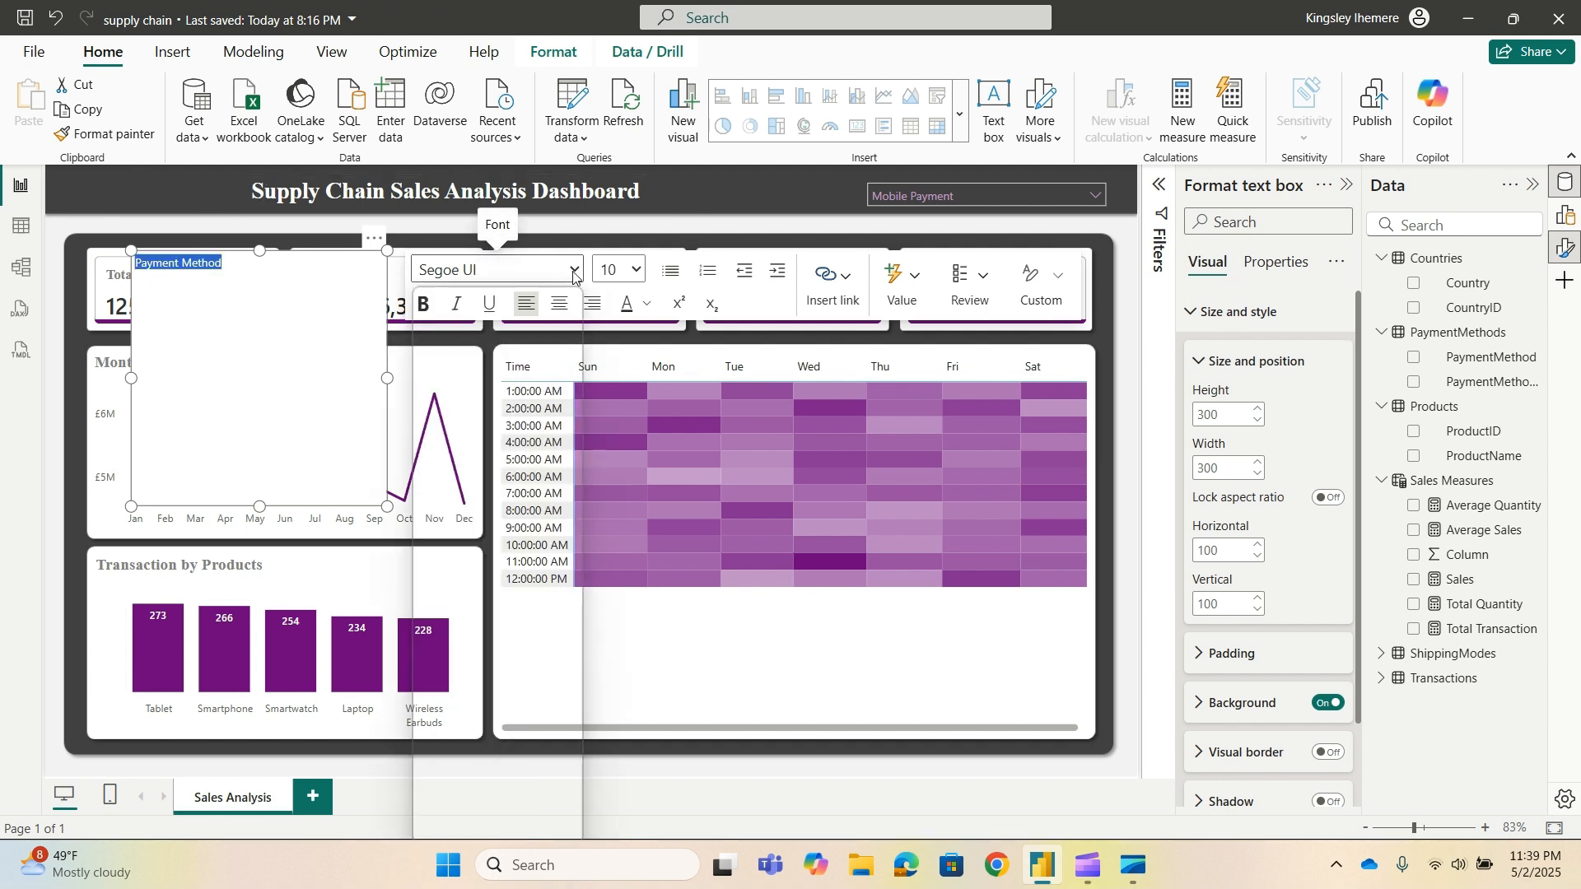
scroll(502, 778, down, 2)
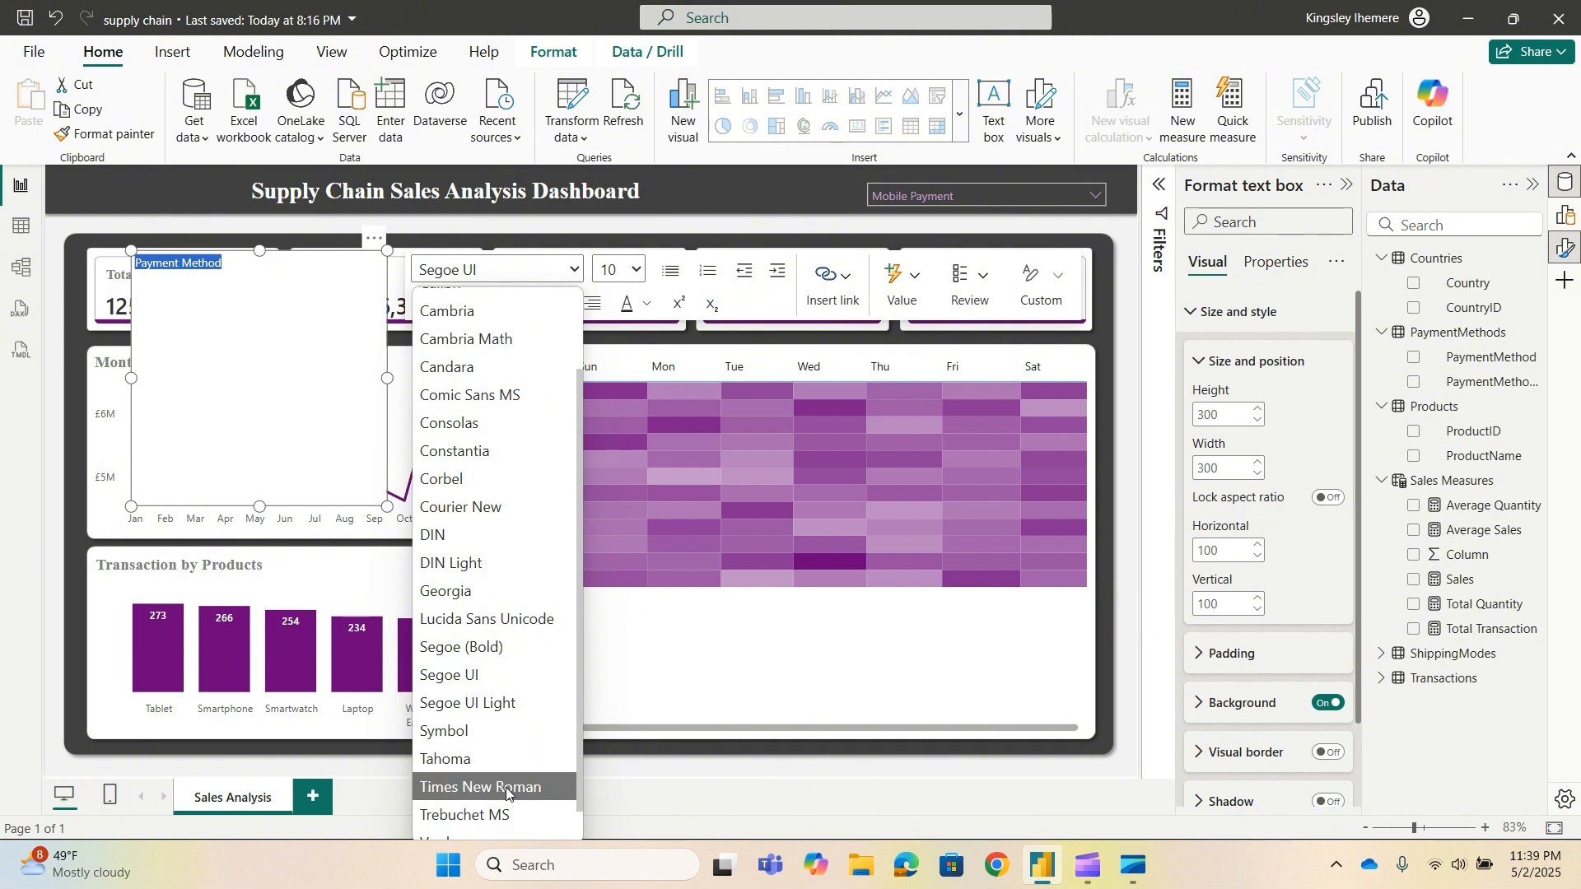
click(506, 789)
click(634, 270)
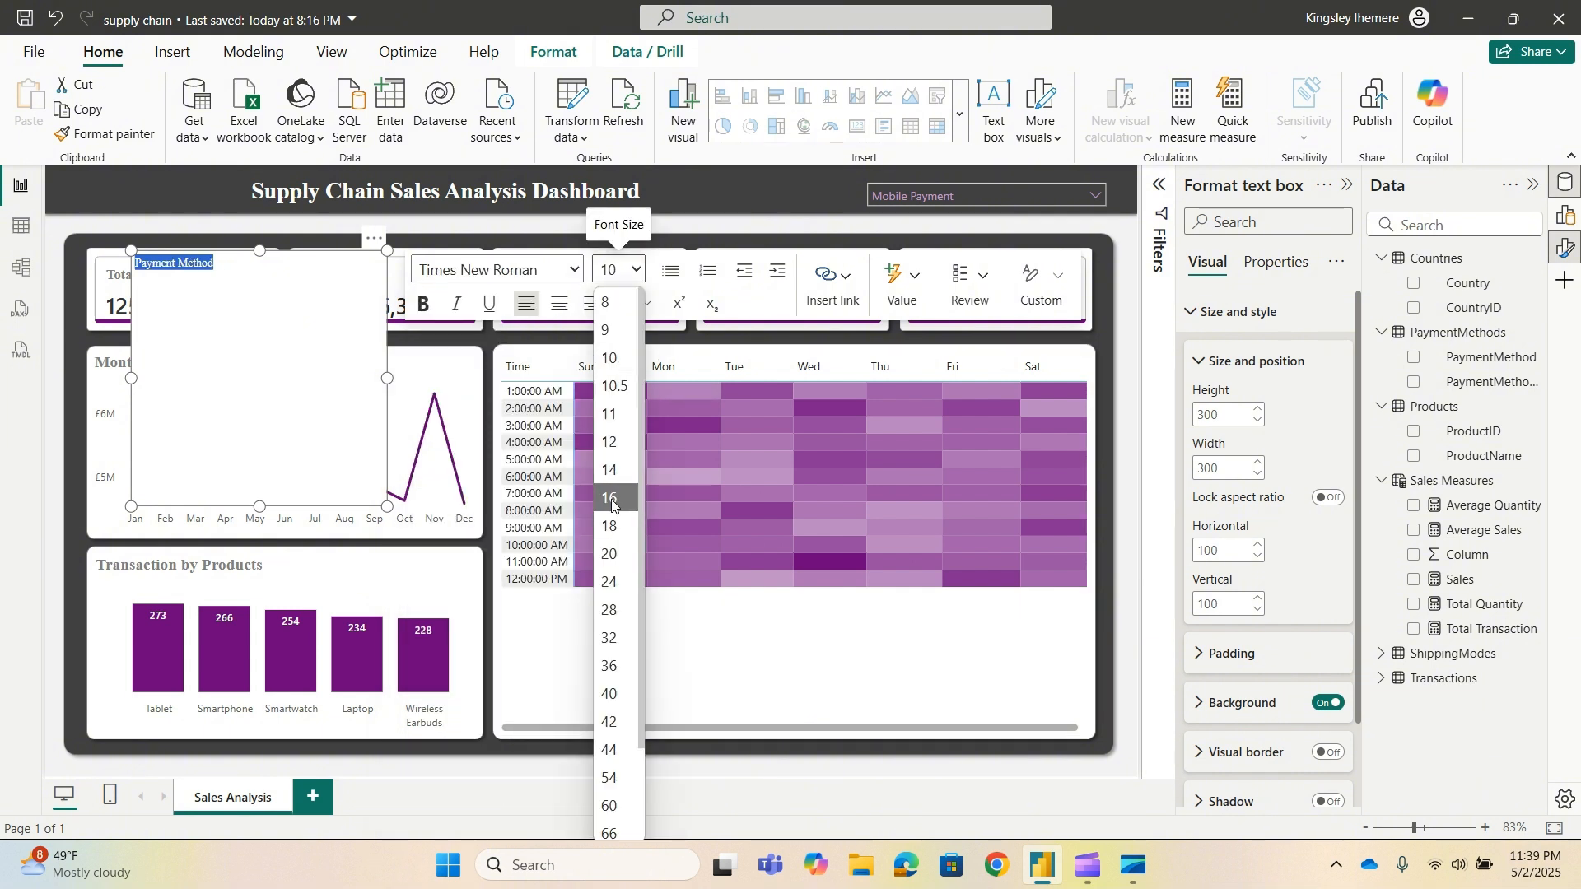
click(622, 445)
click(426, 305)
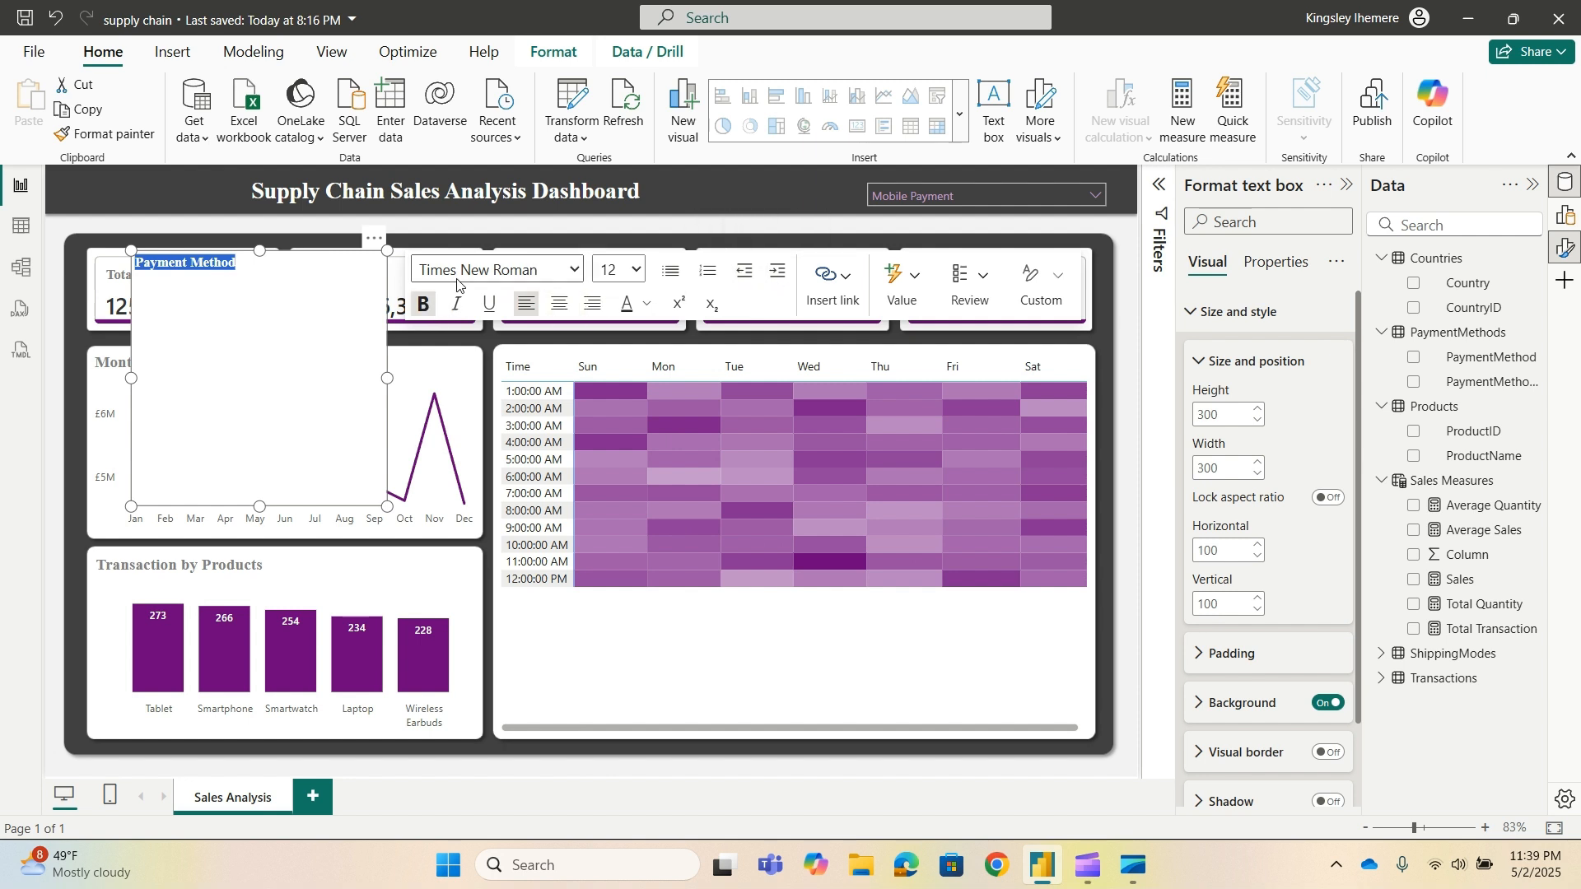
Turn off the Payment Method text box's background, place it in the banner beside the slicer, and shrink it to about 137 by 31.
click(1323, 710)
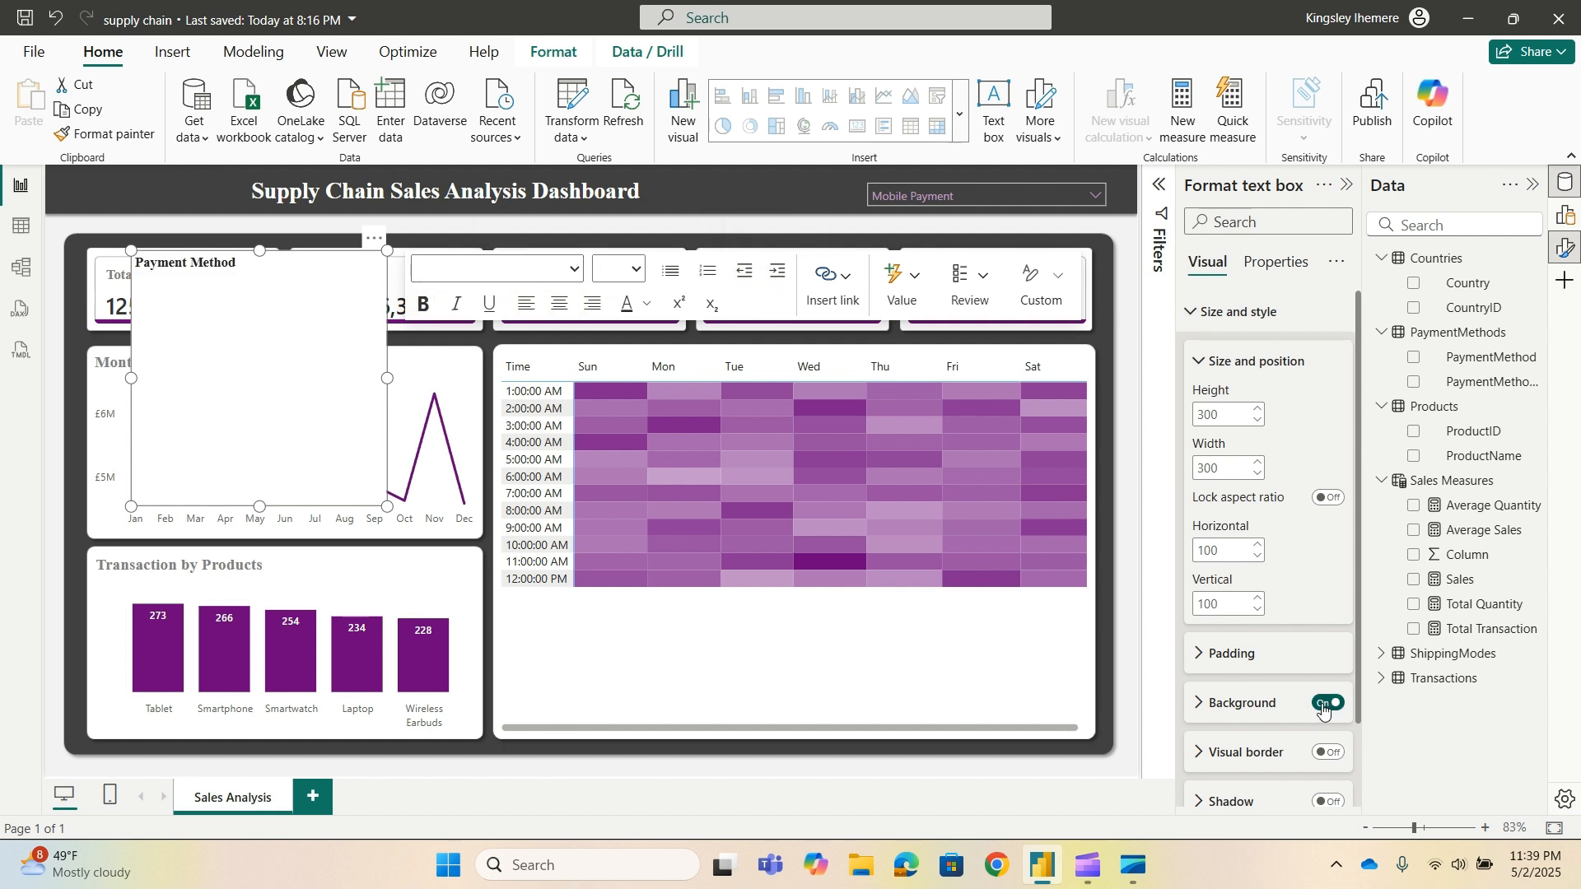
click(1323, 704)
drag(378, 248, 991, 176)
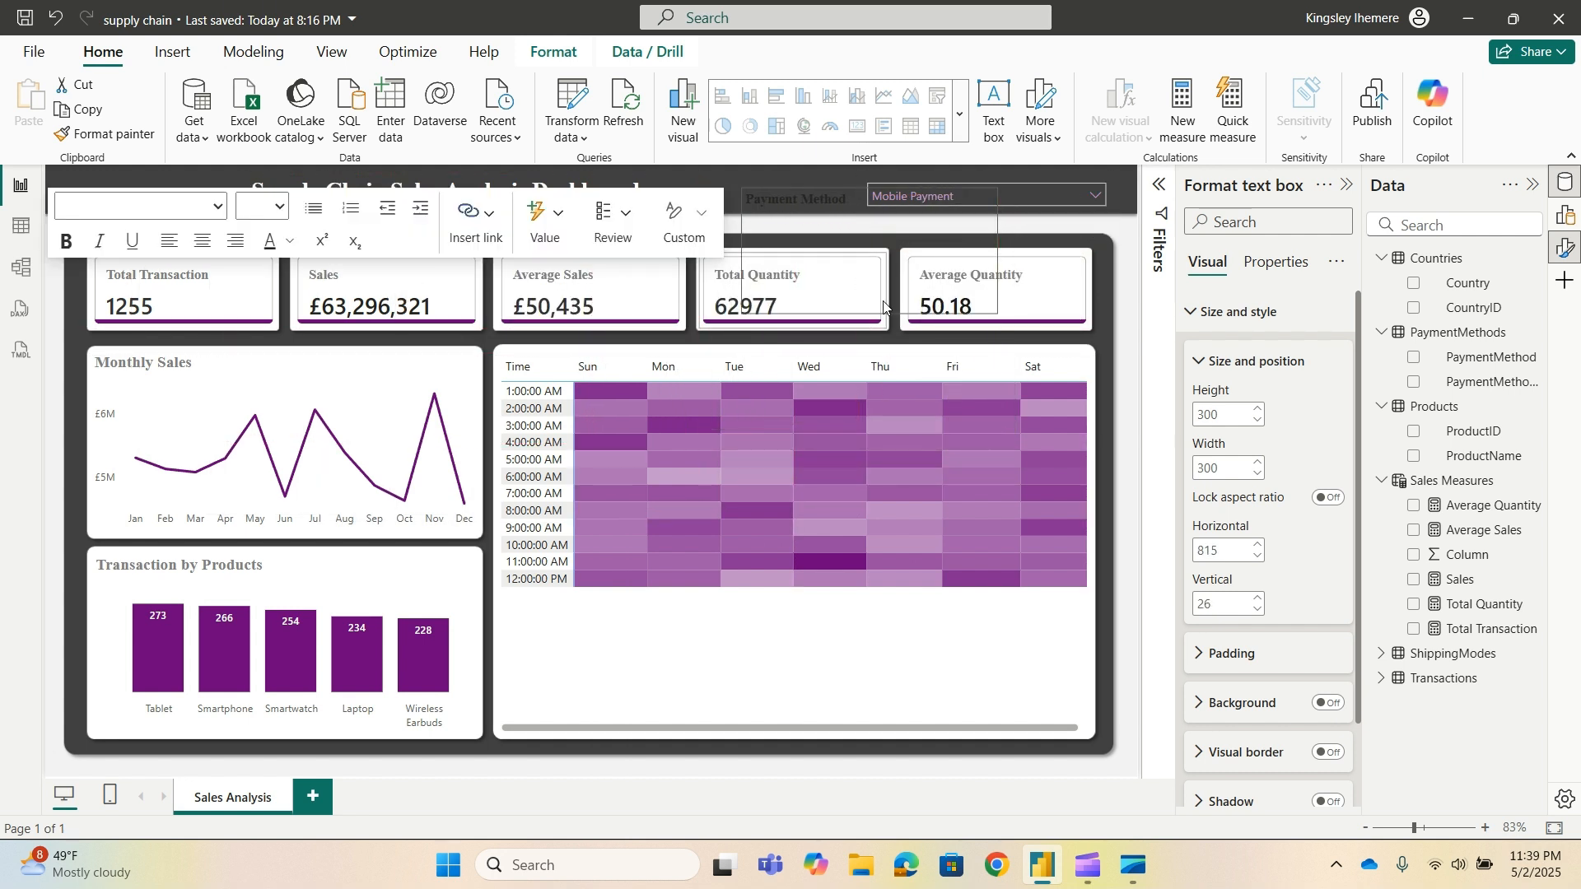
drag(884, 307, 743, 199)
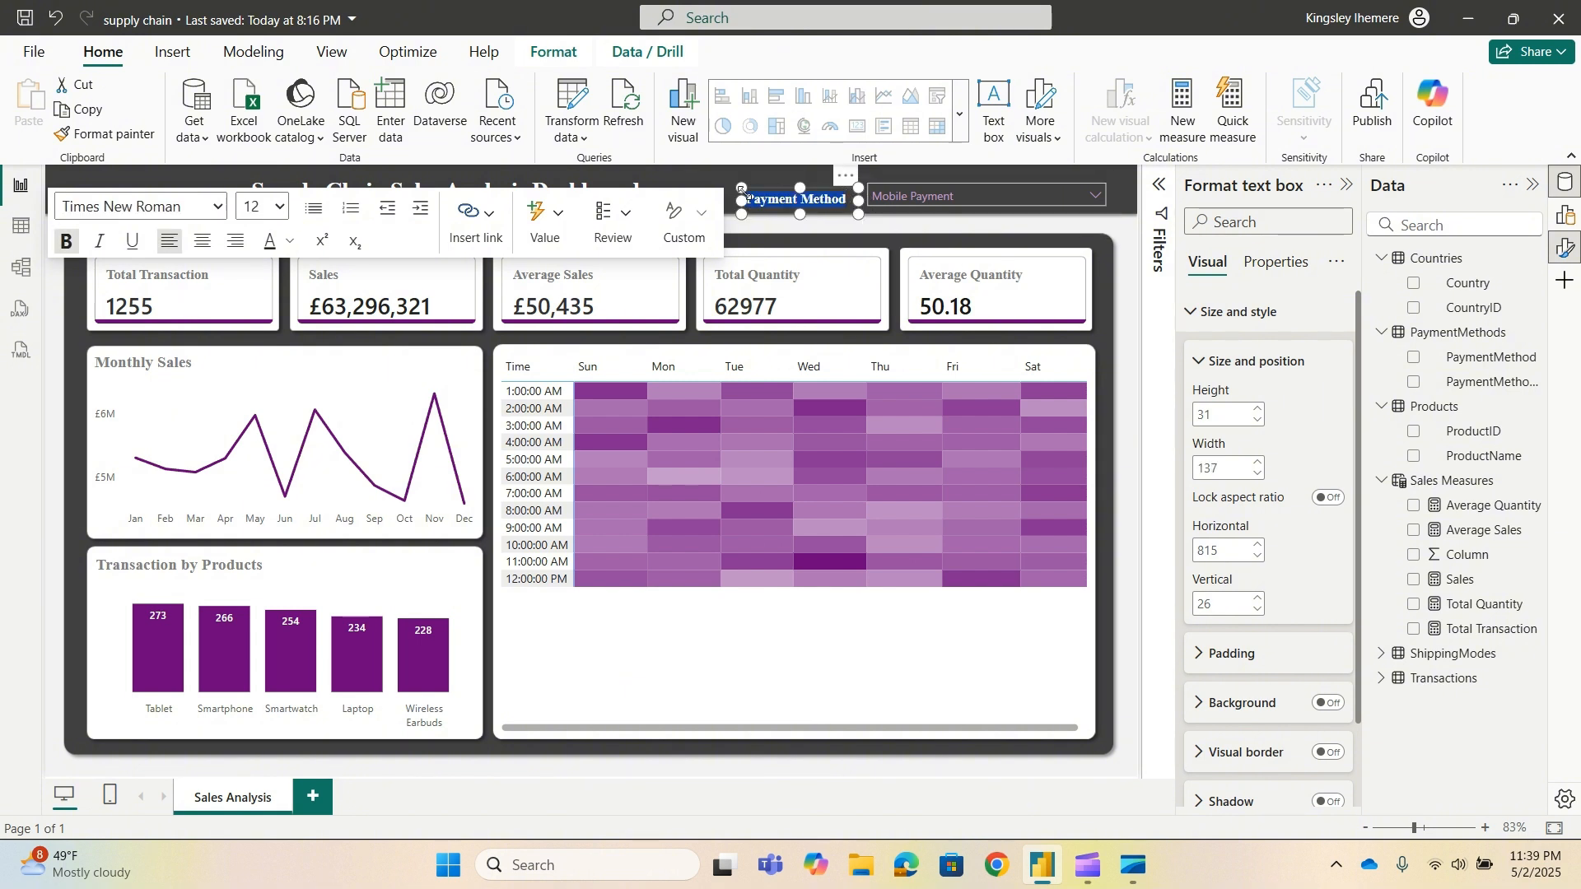
Set the Payment Method label's font color to white.
click(292, 243)
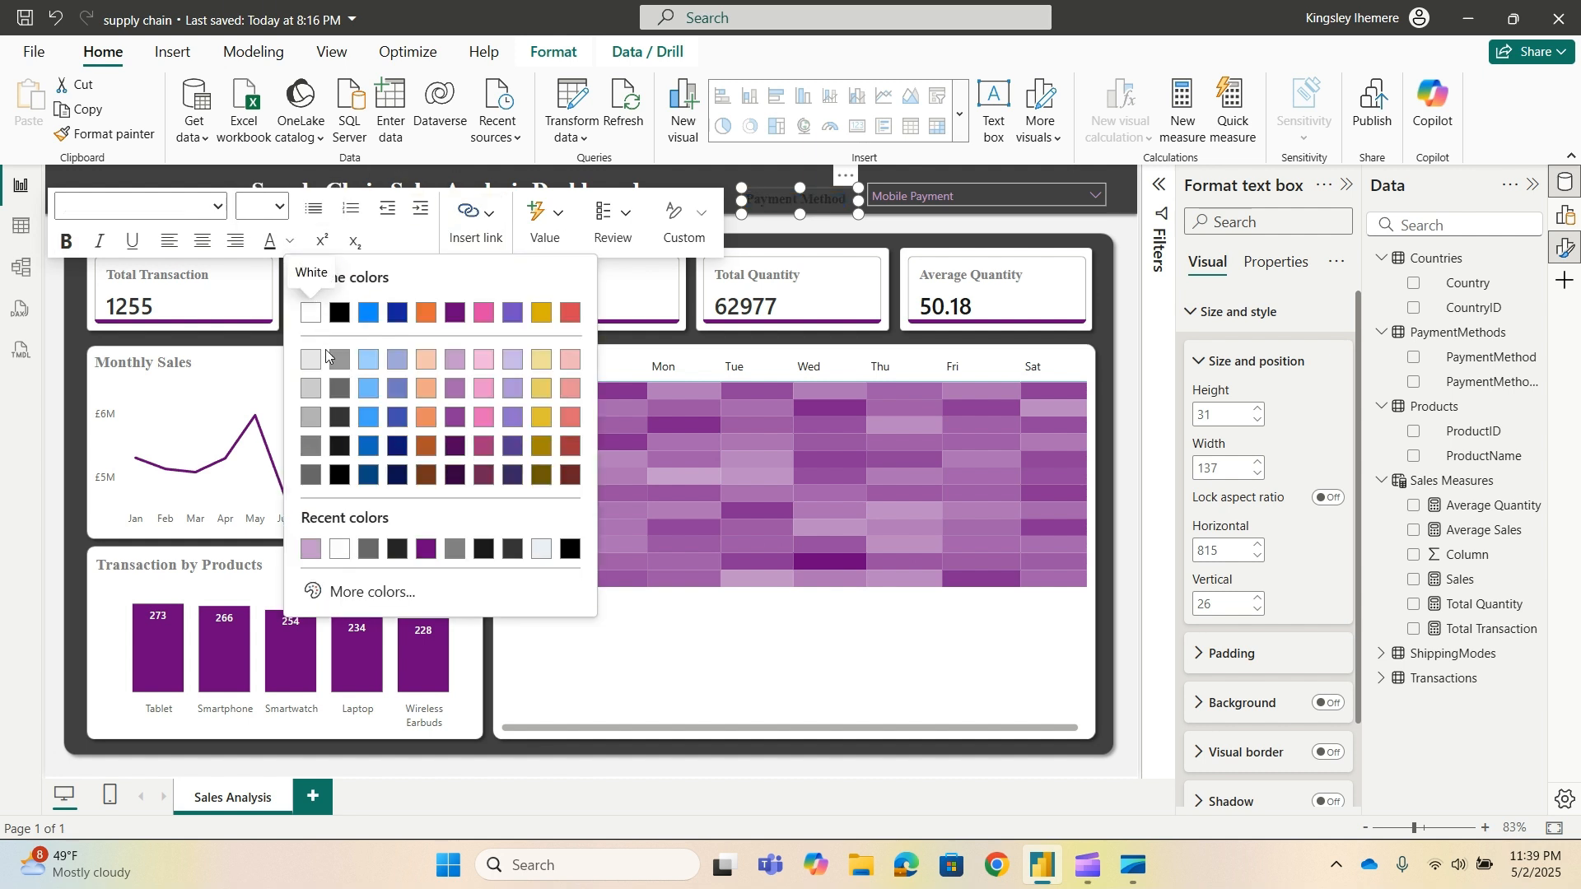
click(311, 312)
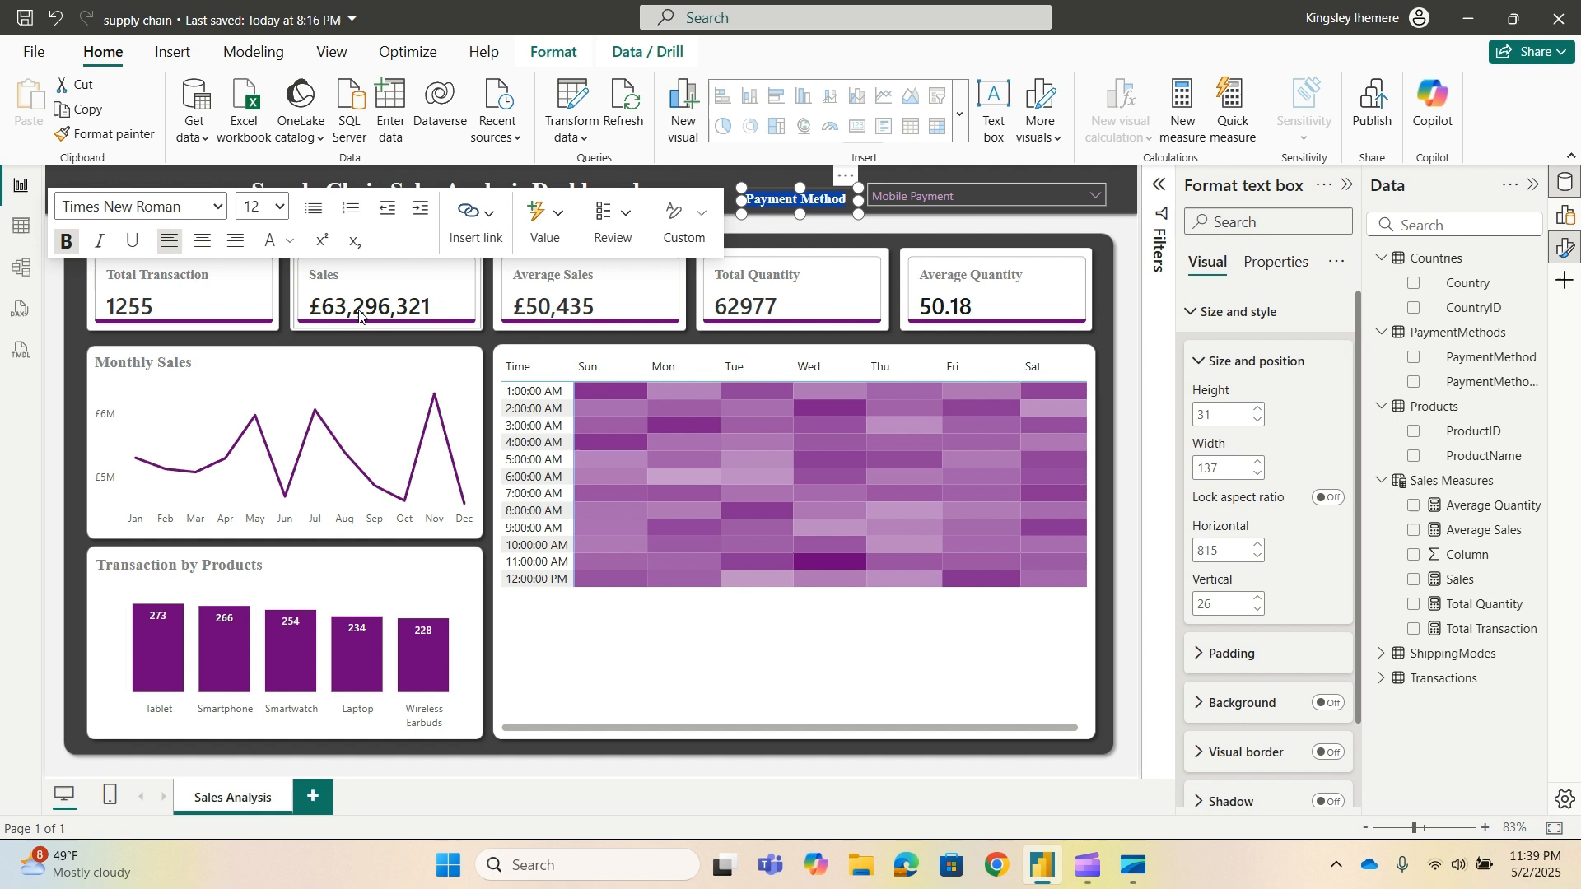
click(1128, 186)
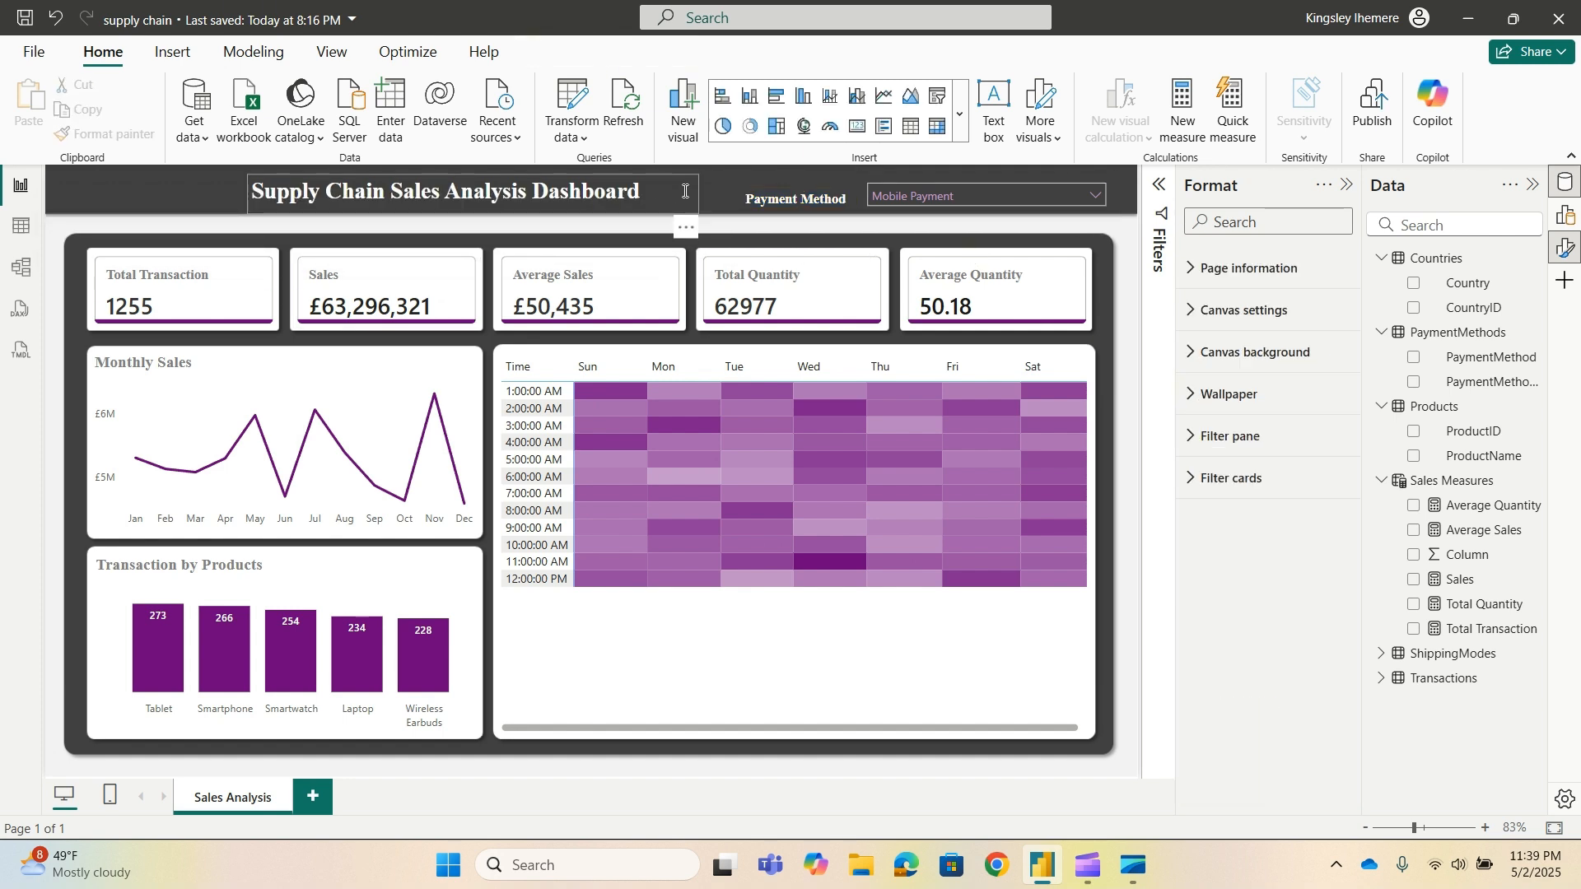
Align the slicer and Payment Method label with the title, placing the slicer at about 956, 3 and the label at about 809, 16.
click(685, 191)
click(685, 191)
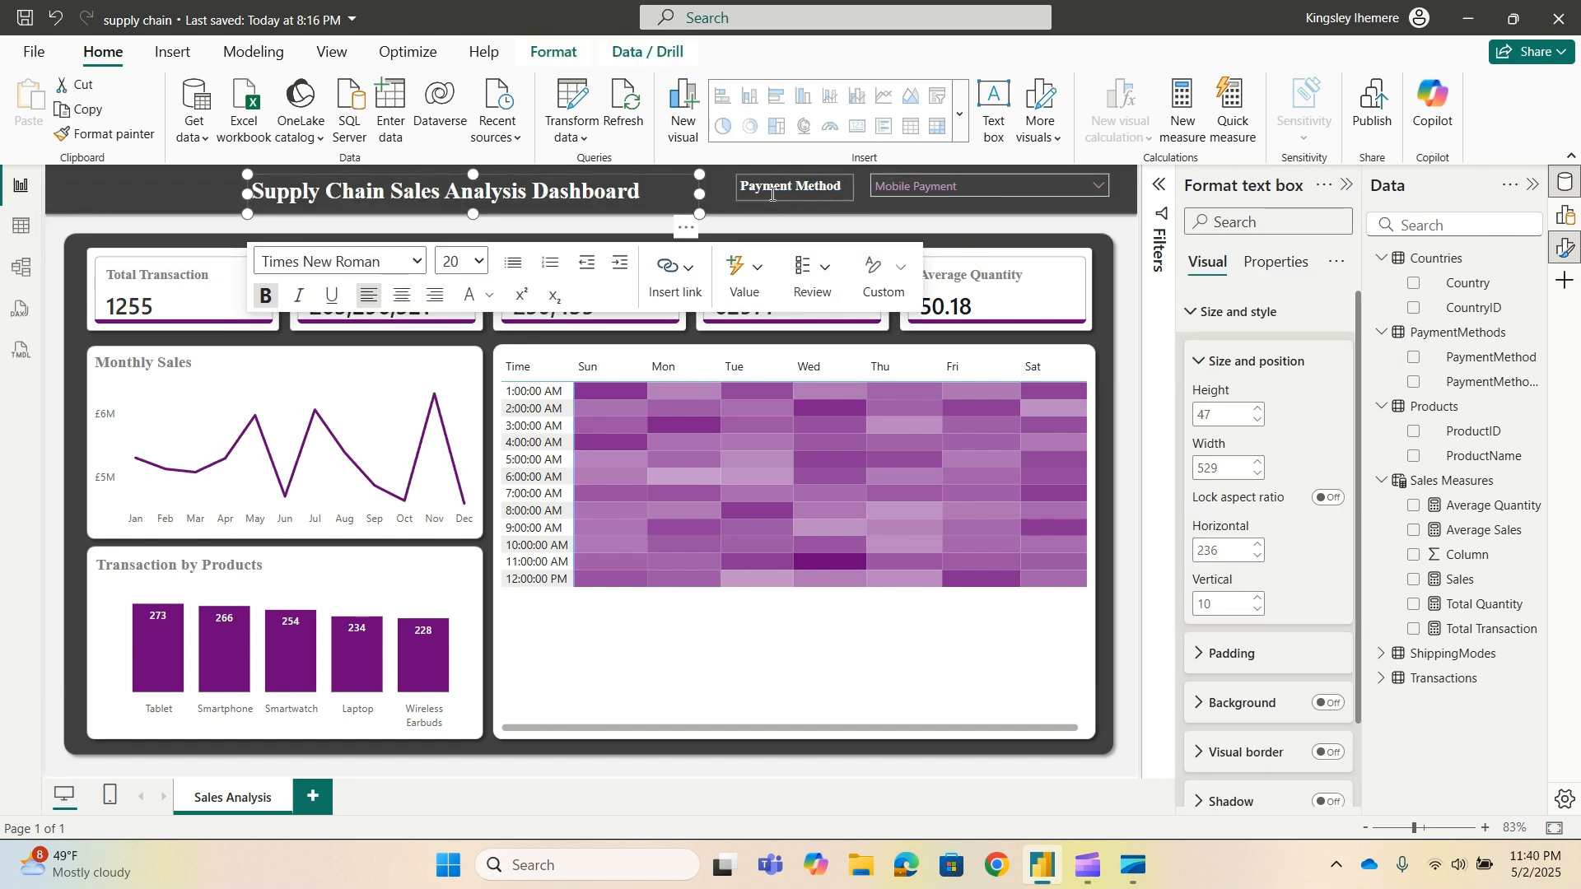
click(984, 191)
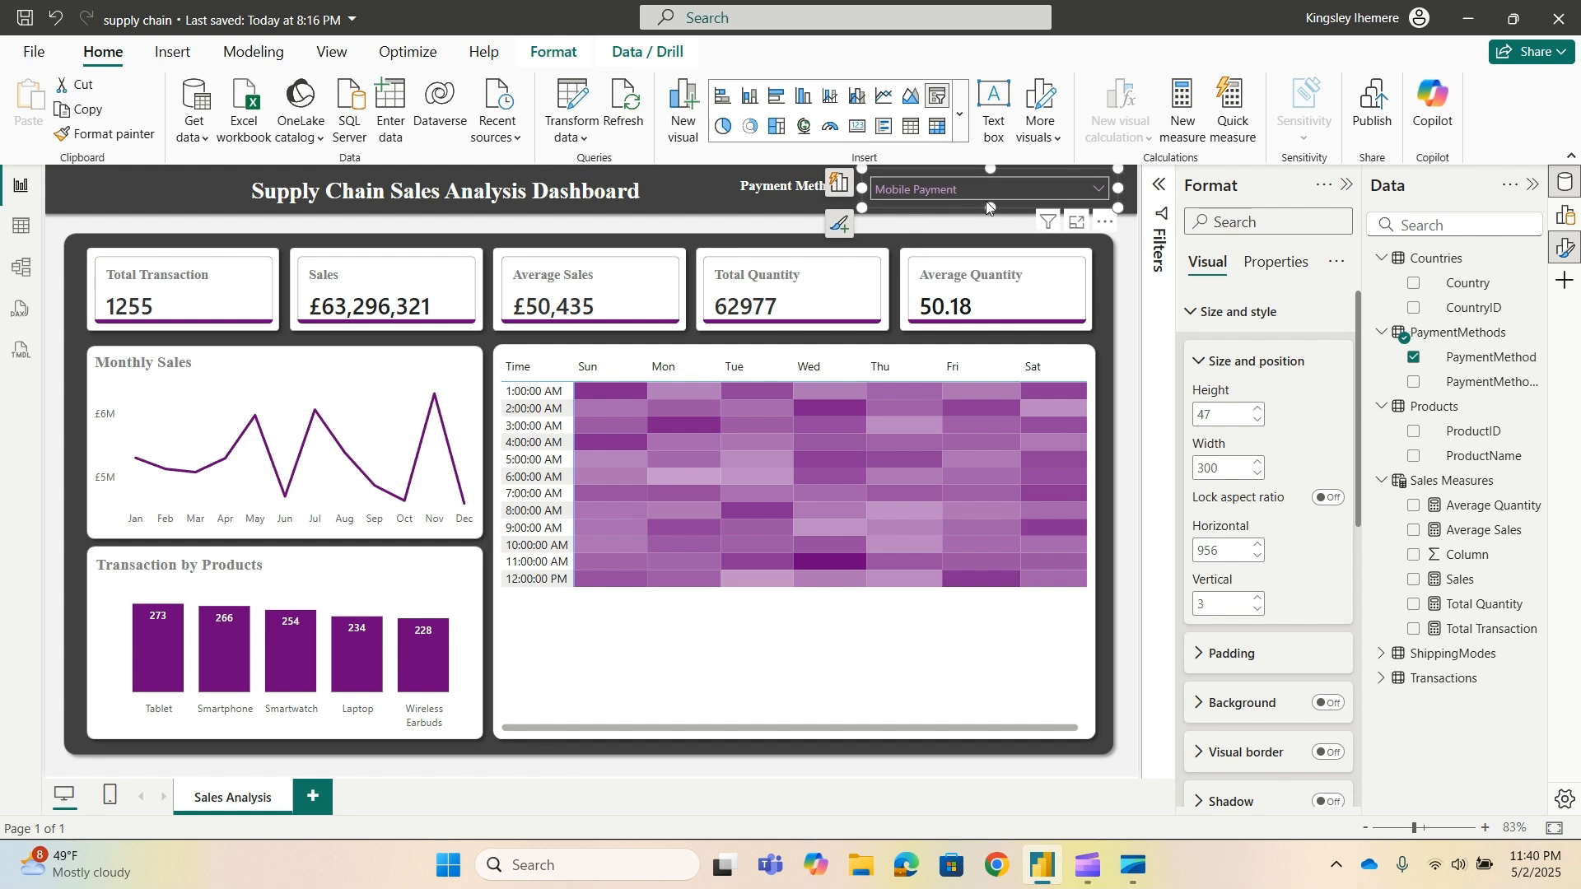
click(793, 191)
click(793, 195)
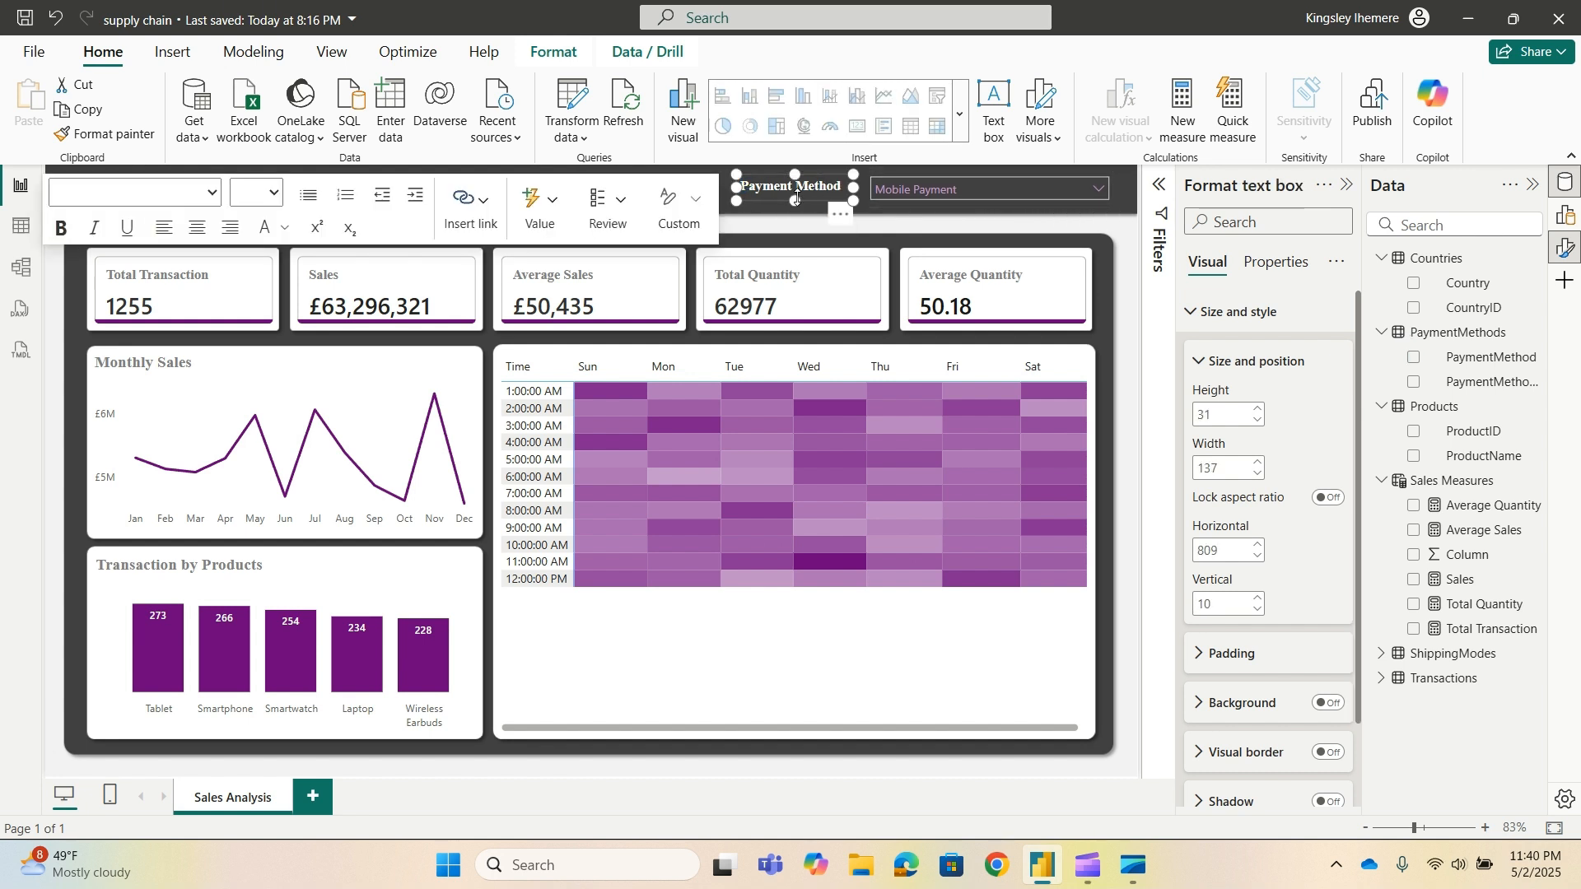
drag(797, 198, 797, 203)
click(1126, 403)
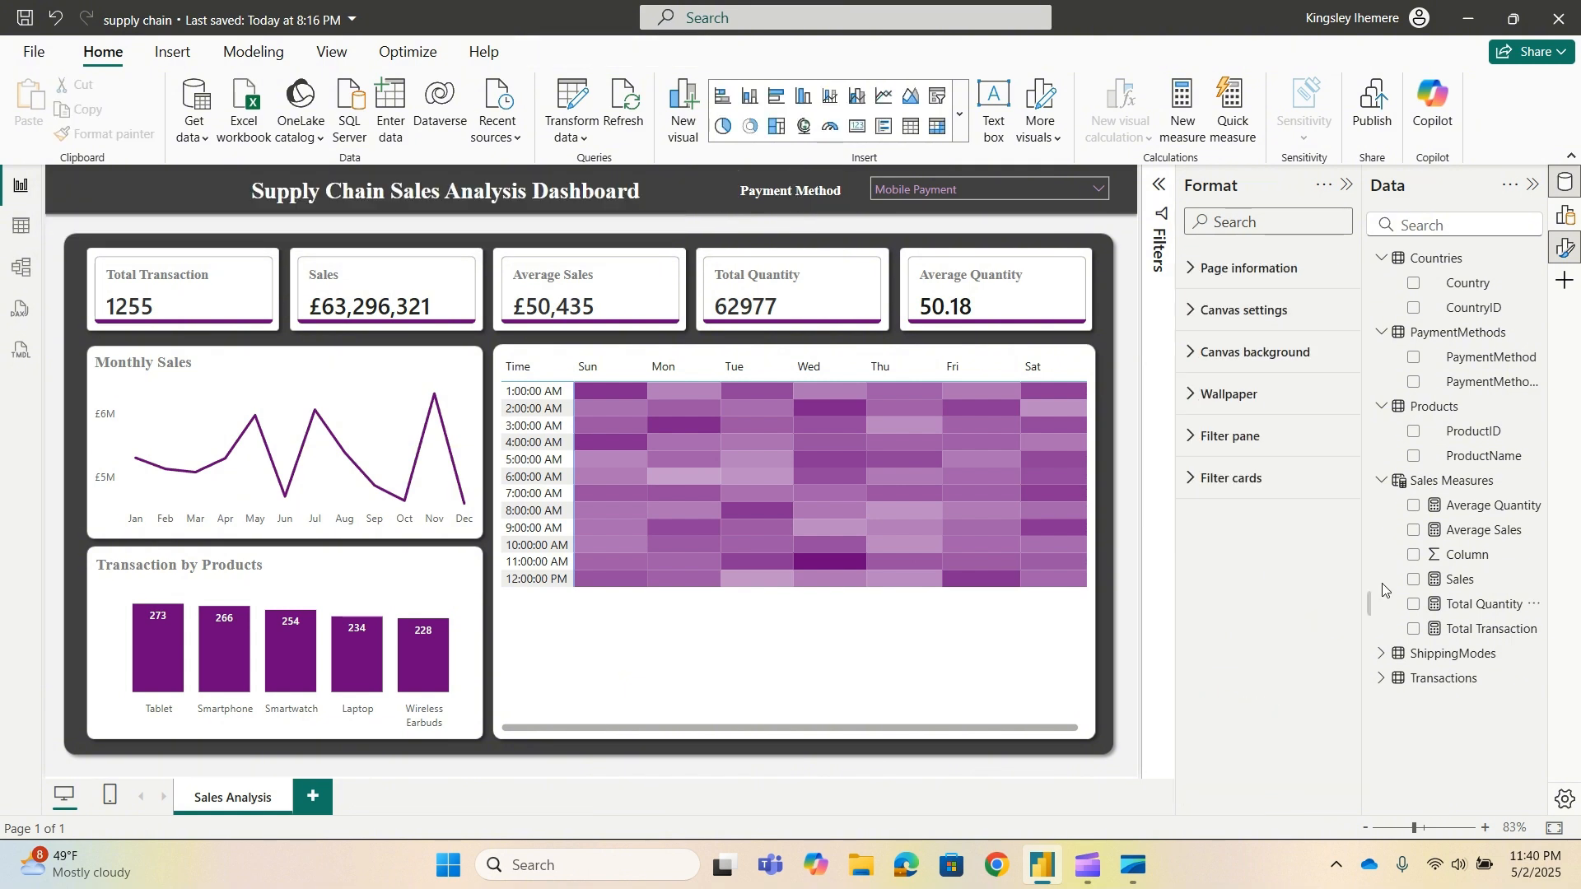
Remove the bold formatting from the Payment Method label.
click(837, 191)
click(837, 191)
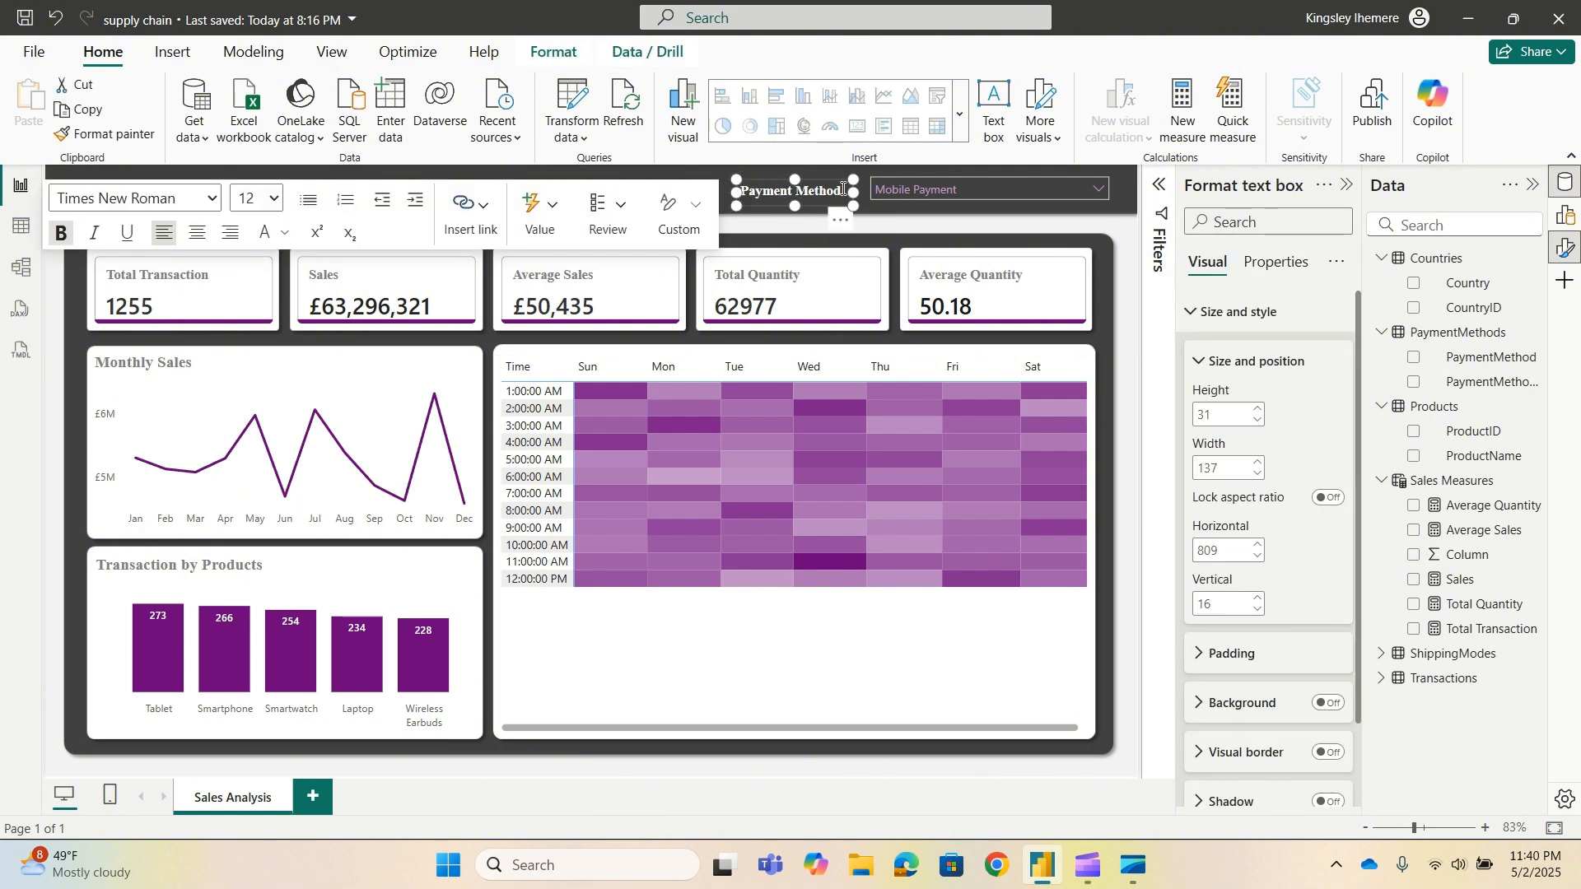
drag(843, 190, 708, 194)
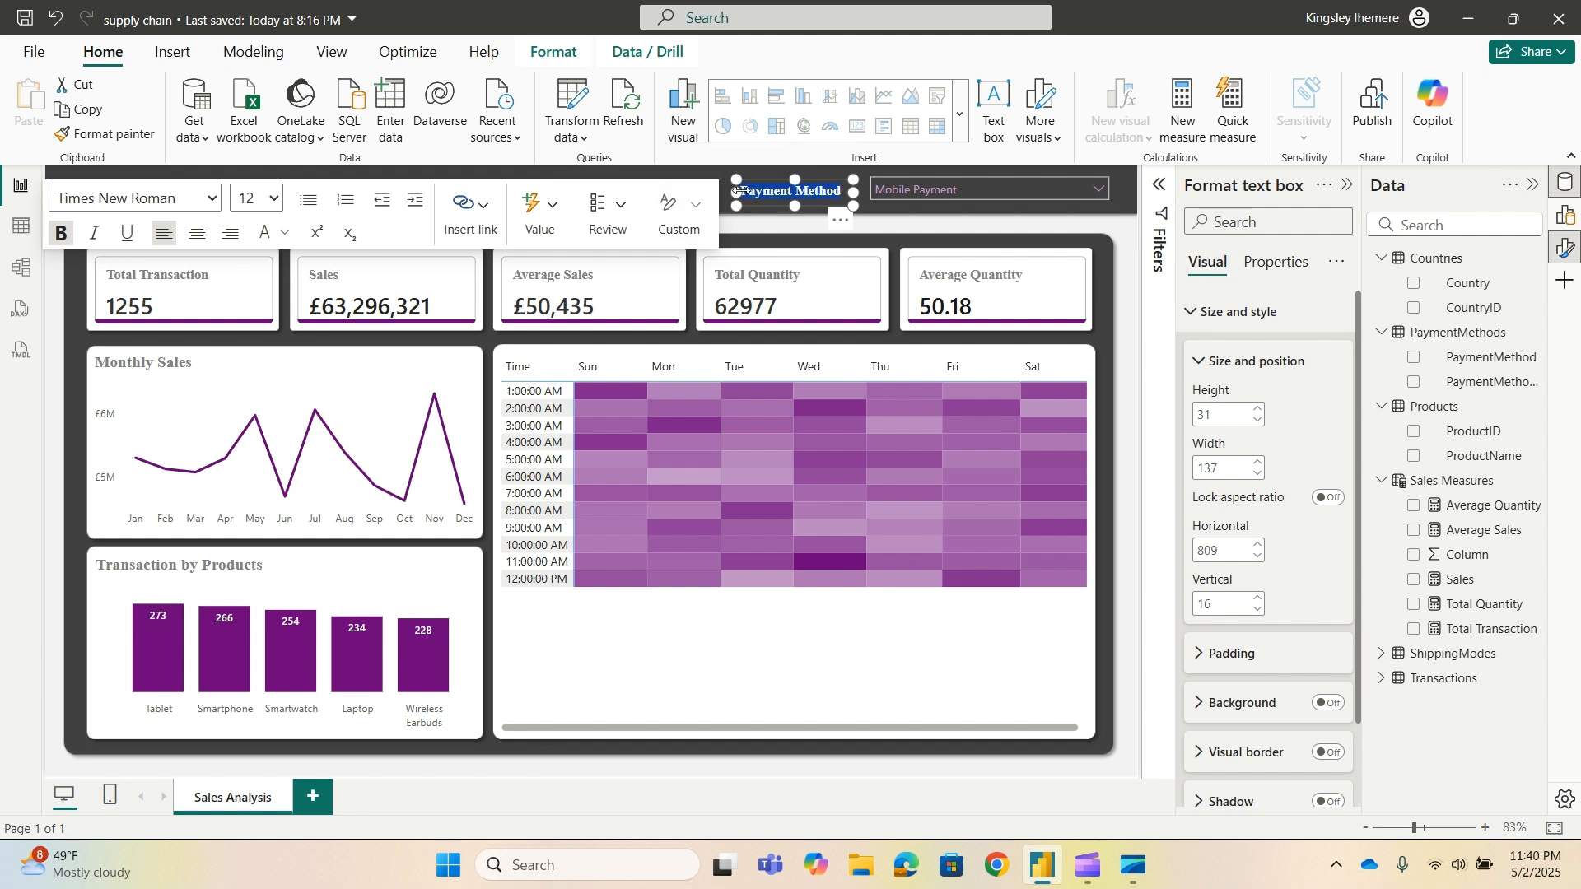
click(56, 235)
click(722, 196)
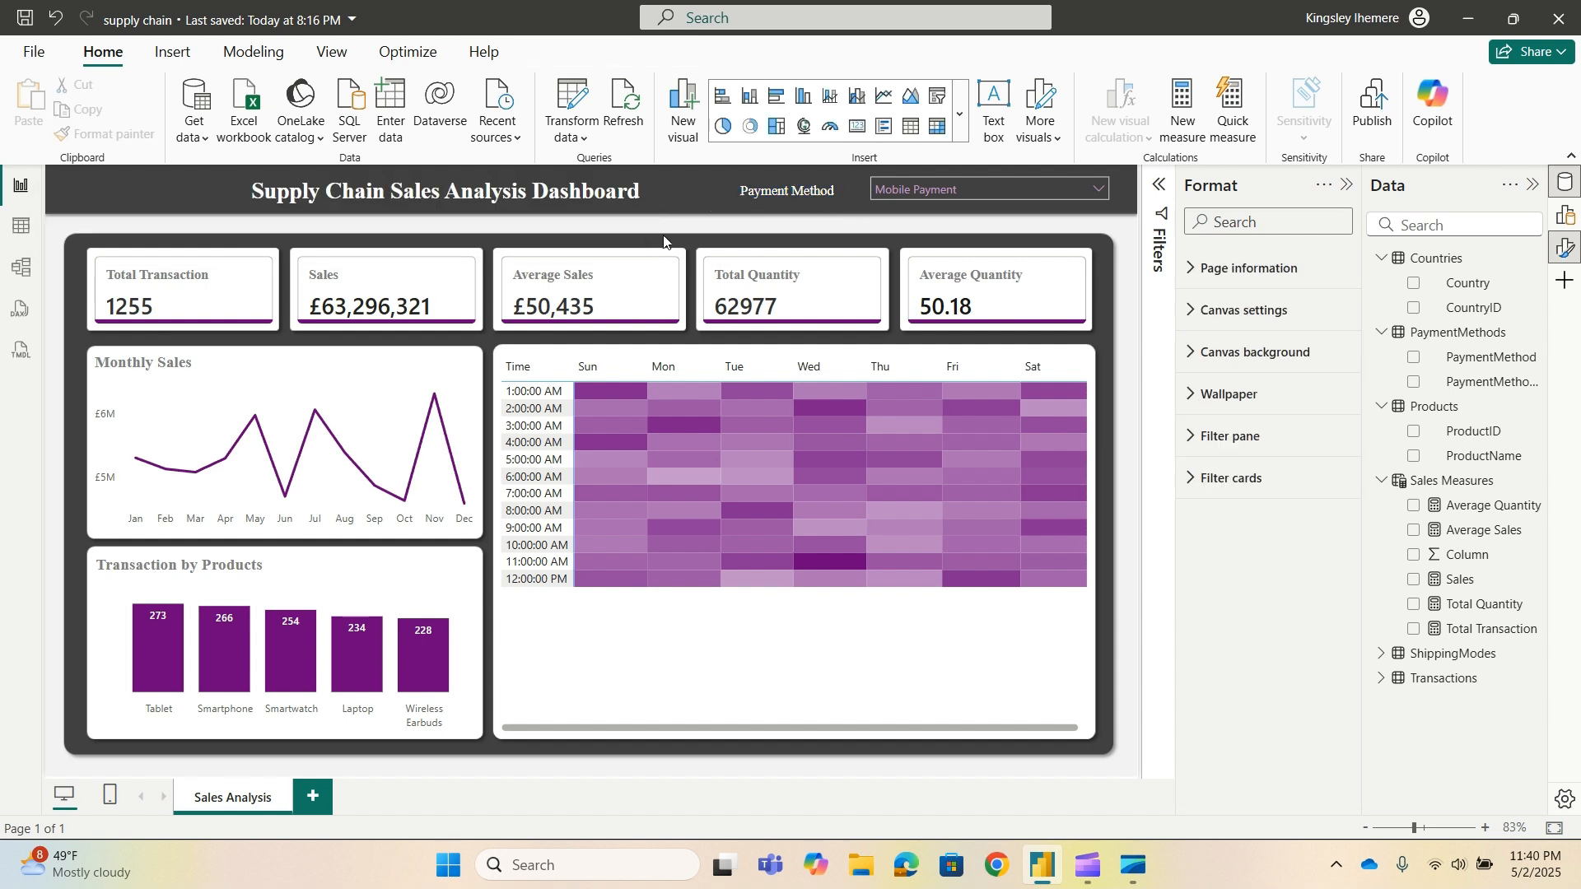
Move the Payment Method label closer to the slicer, to about horizontal 836 and vertical 19.
drag(840, 217, 864, 219)
click(987, 200)
key(Down)
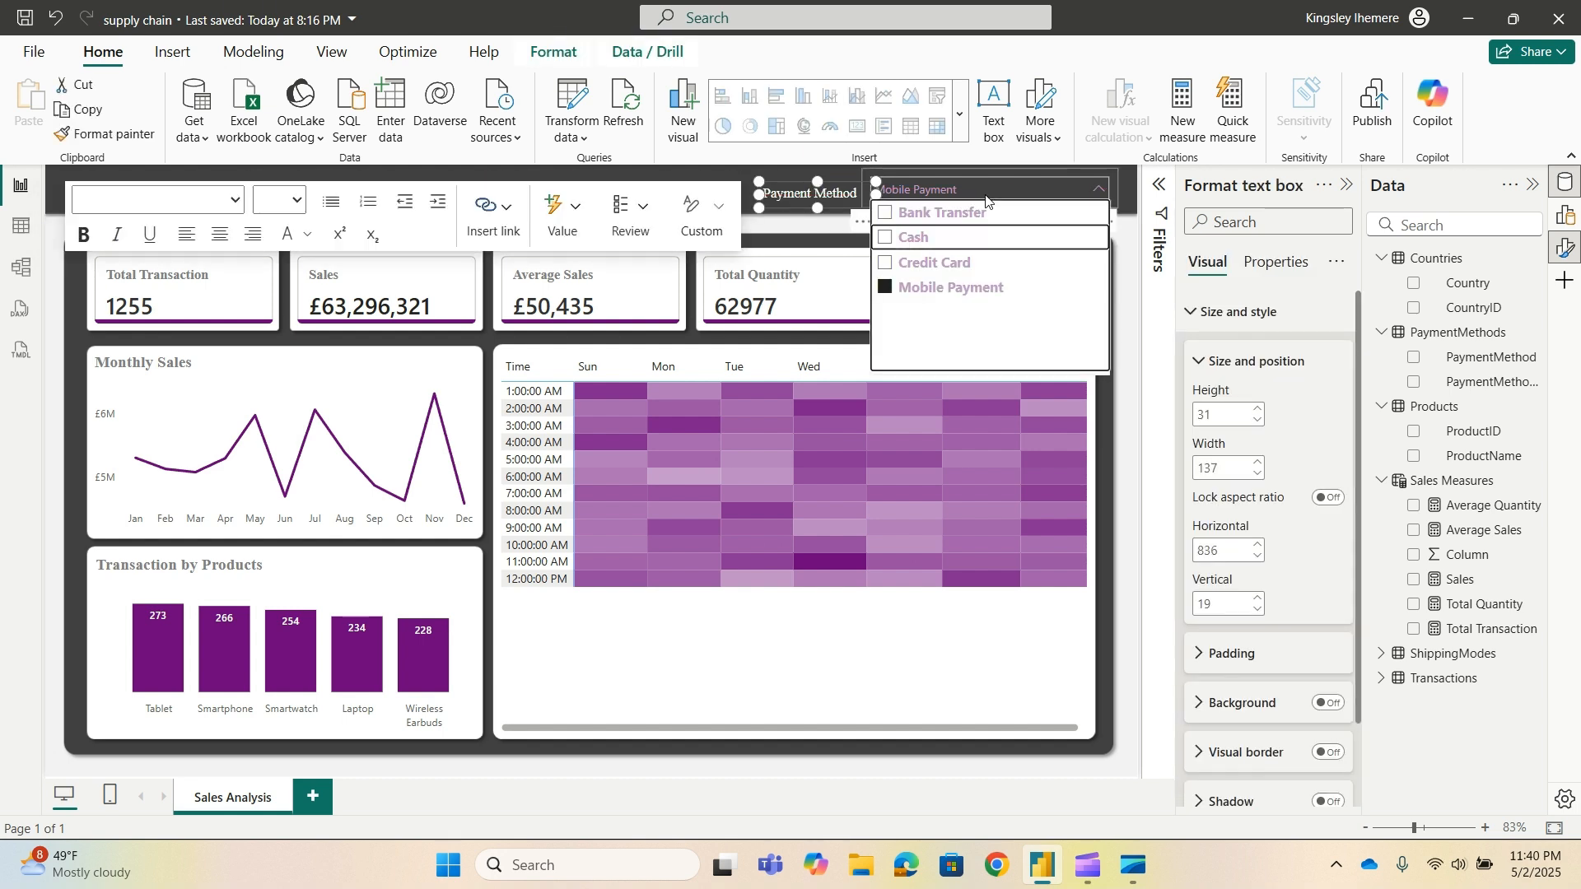
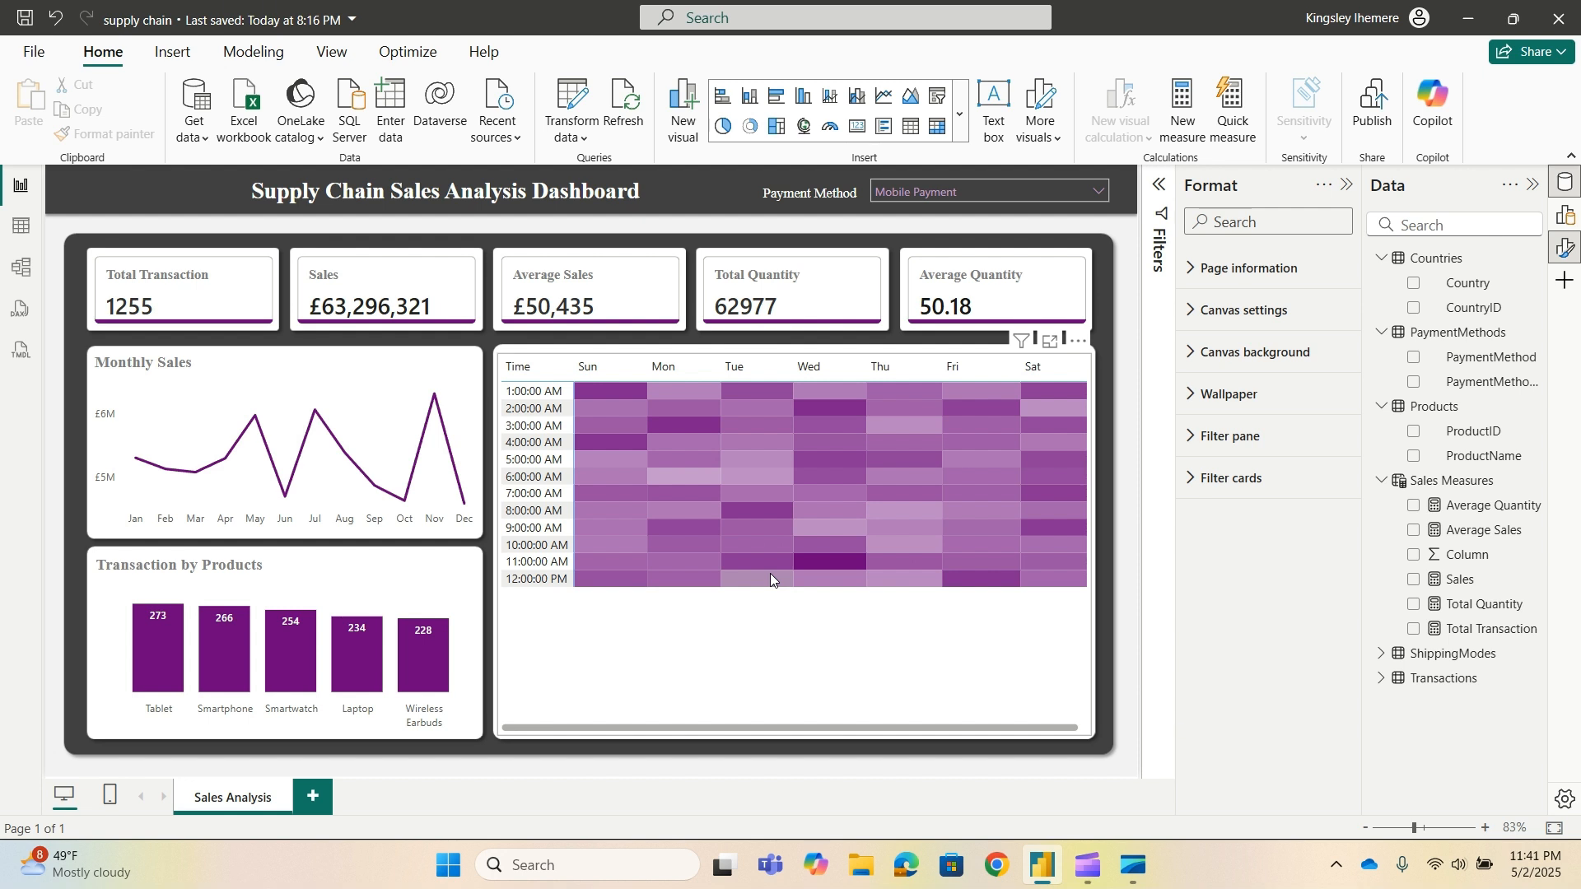
Shorten the hourly heat map matrix and lower its top edge within the white card, leaving space above for a heading.
click(781, 641)
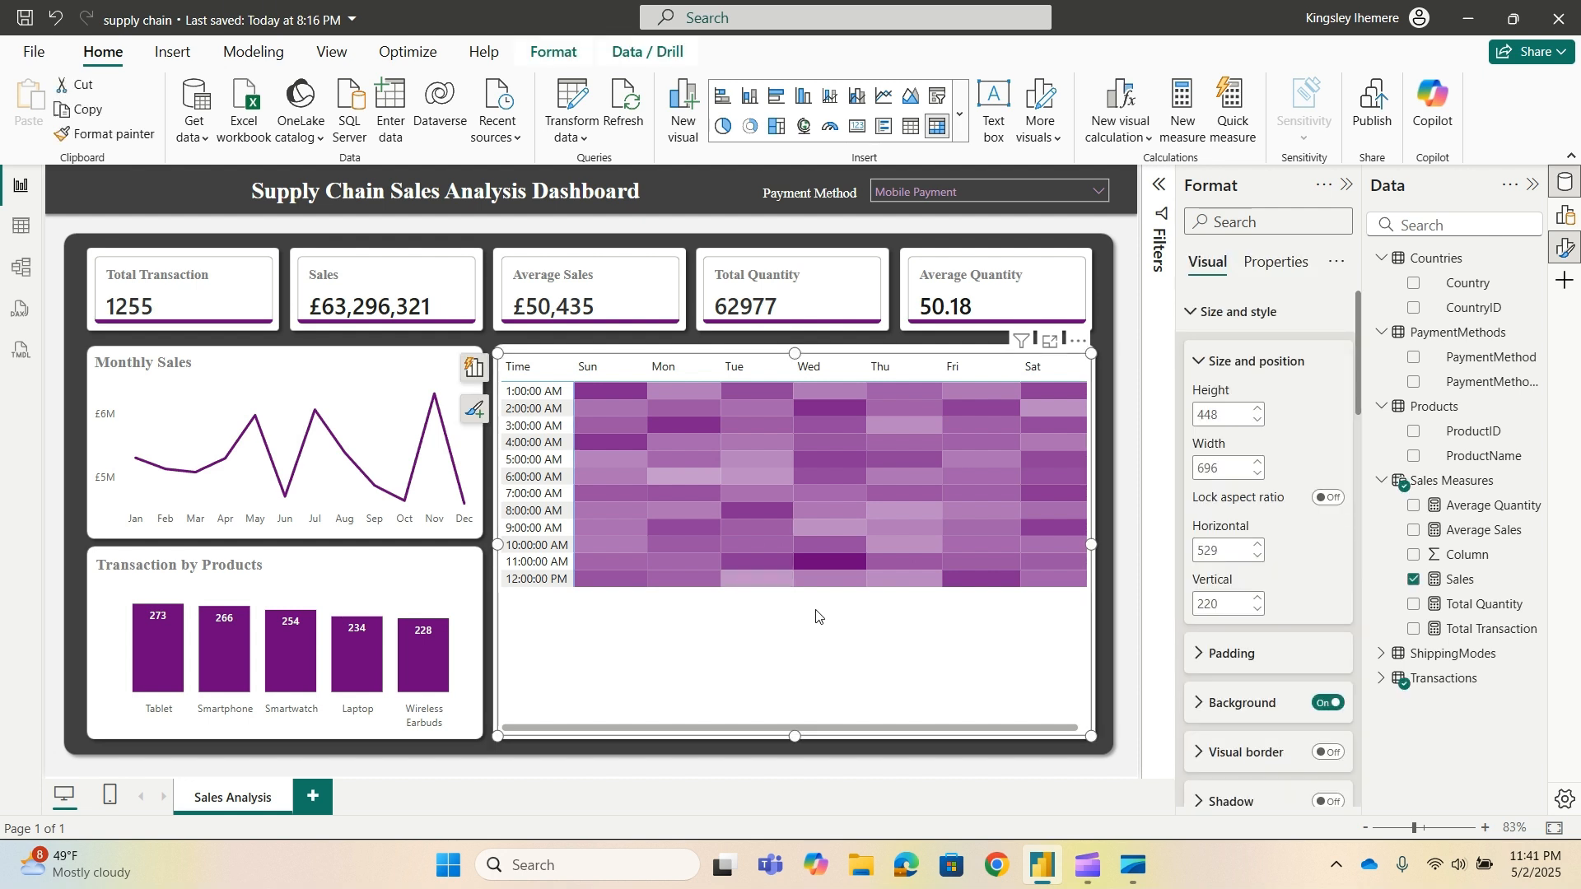
drag(816, 616, 812, 769)
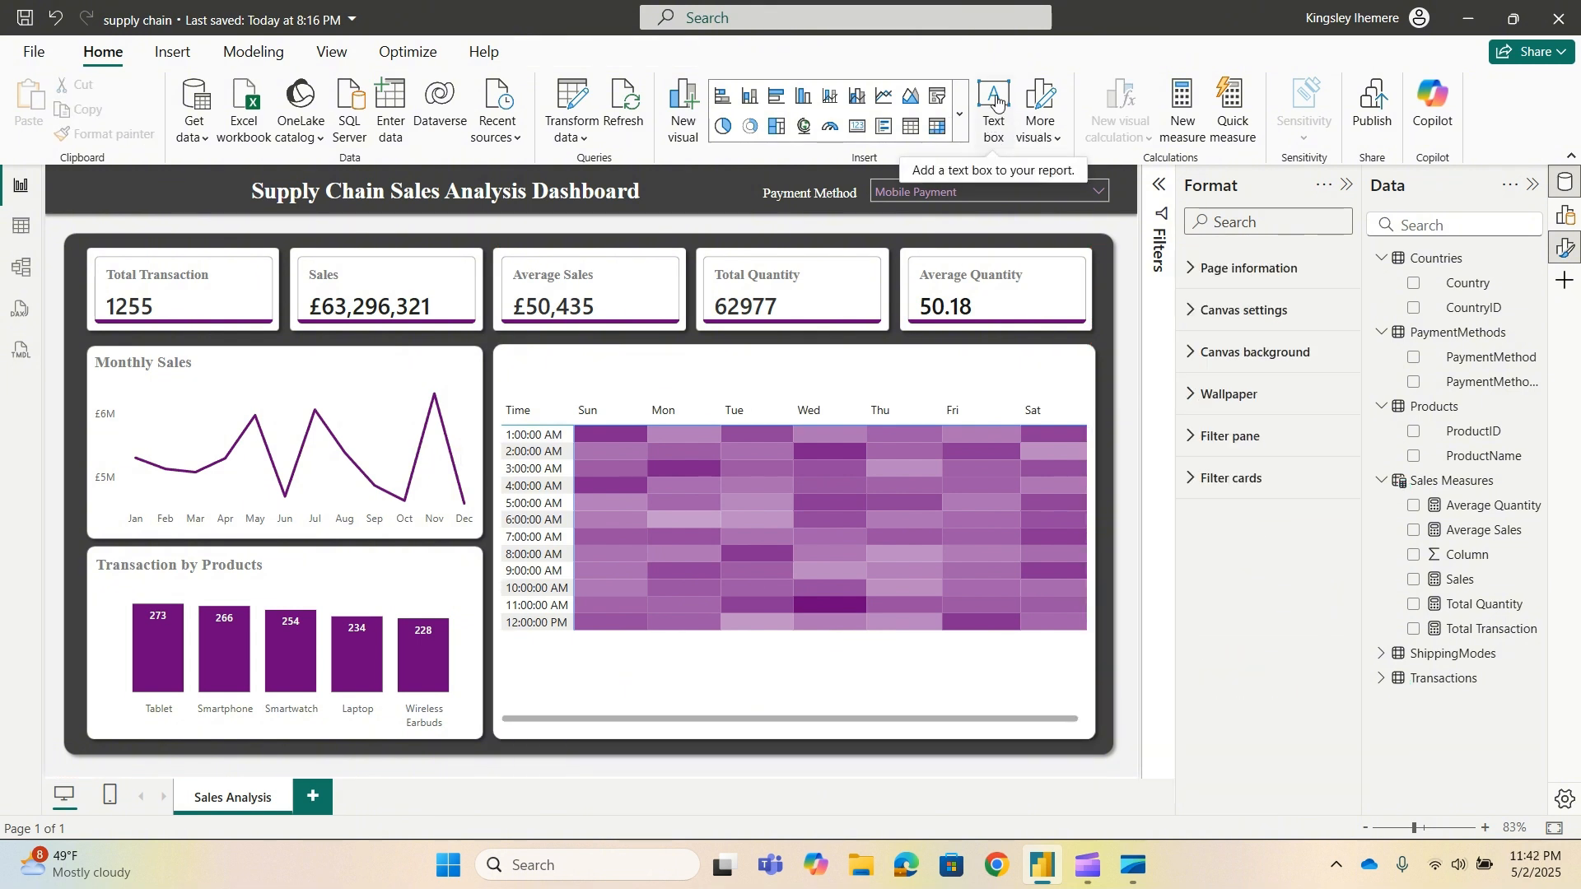
Add a text box reading "Hourly Sales" and shrink it to about 228 wide by 69 high.
click(997, 100)
click(247, 306)
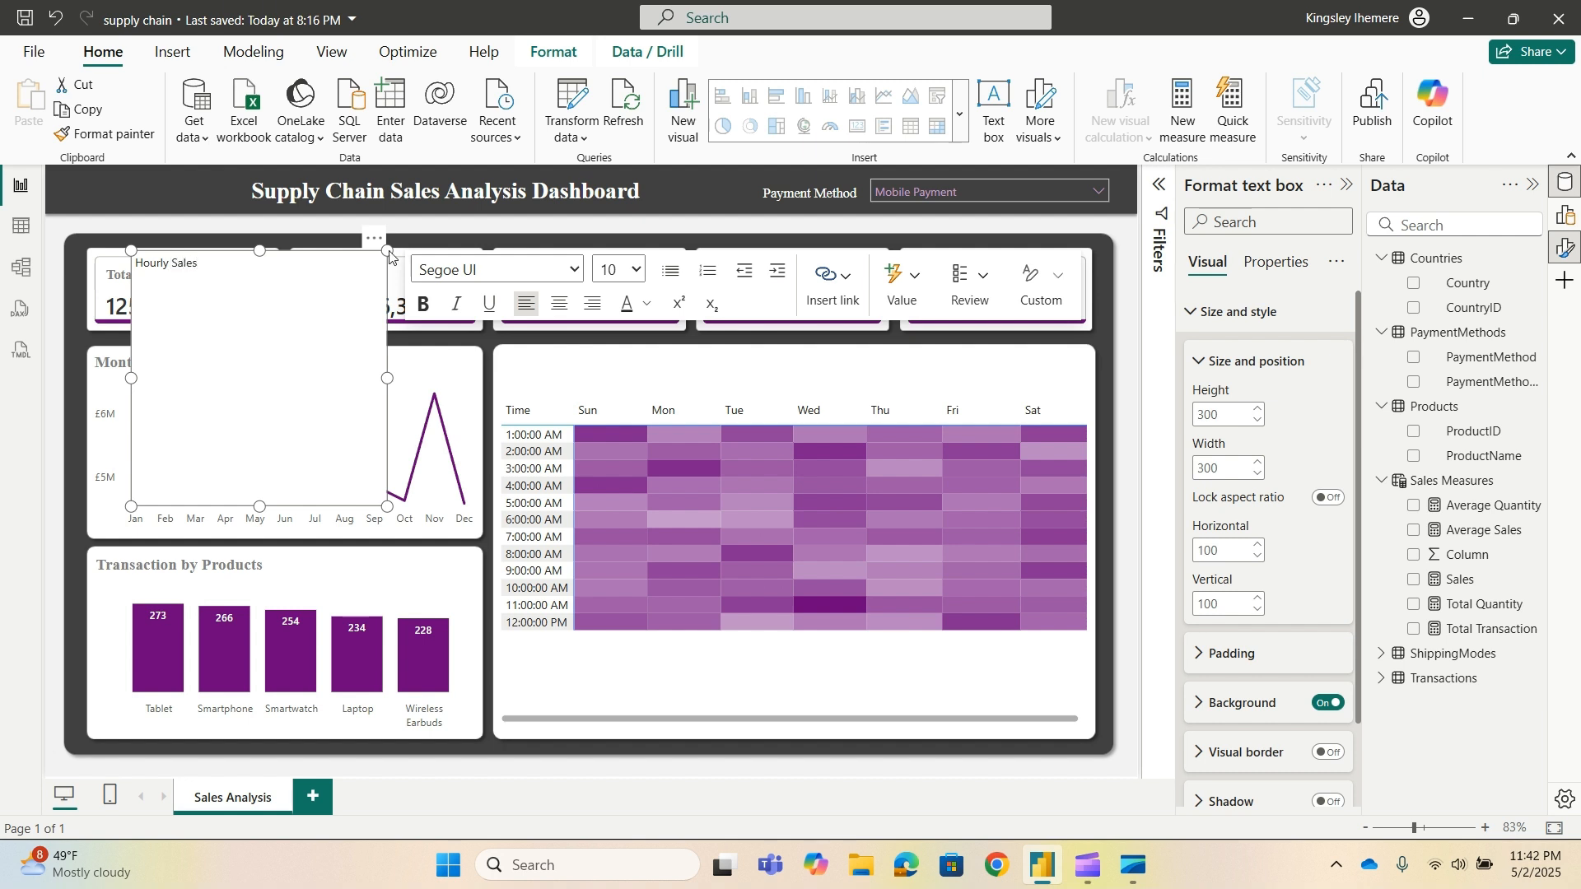
drag(389, 257, 326, 309)
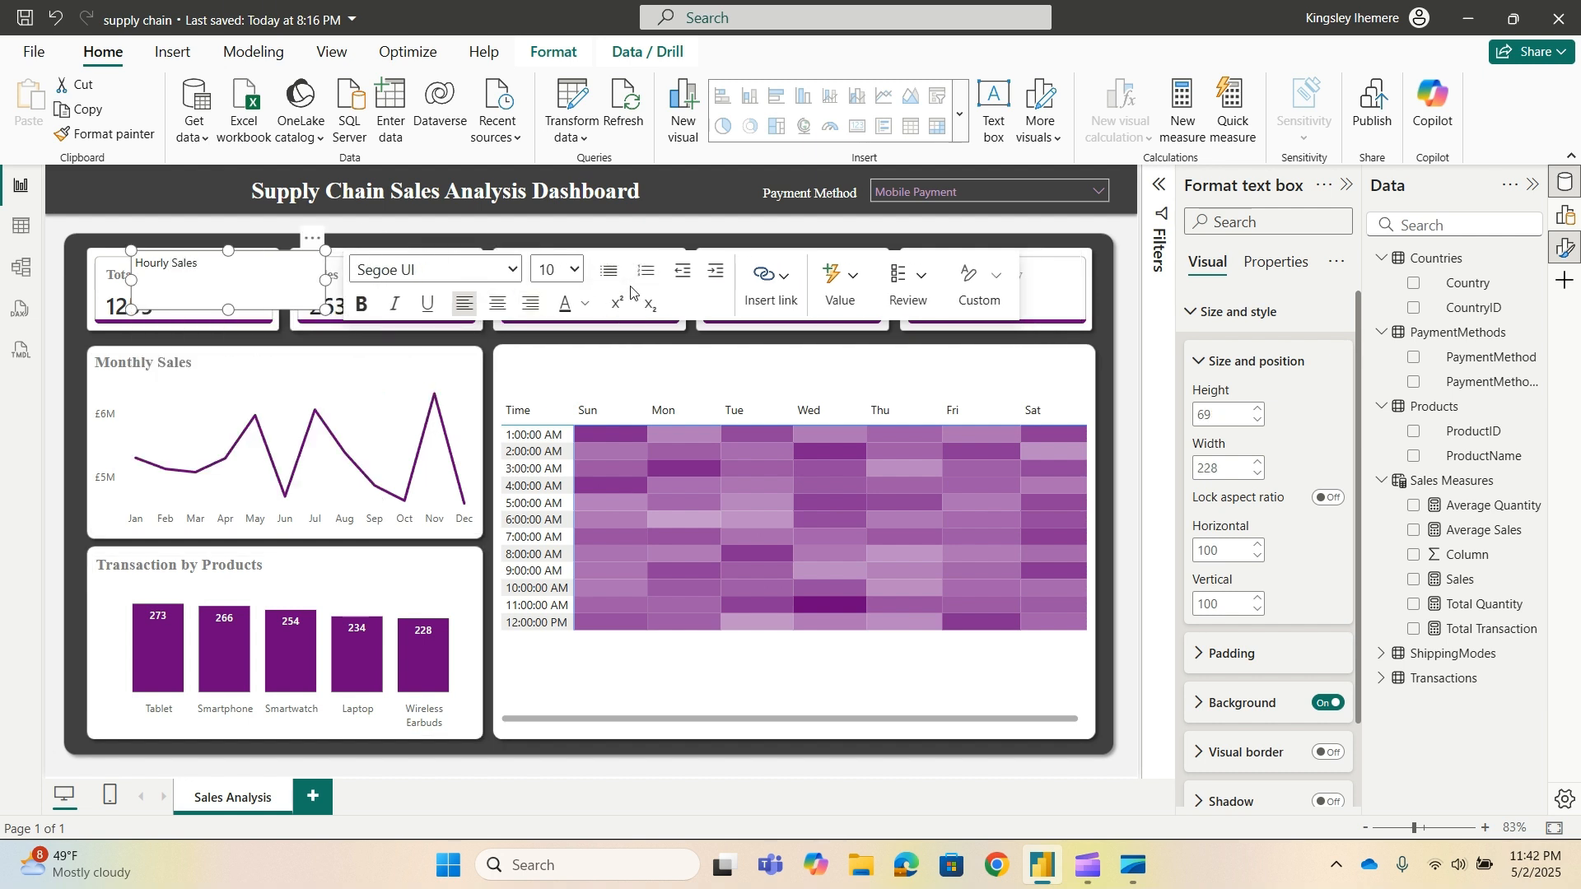
Try to format the Hourly Sales text box as bold Times New Roman at size 14 without selecting its text.
click(511, 270)
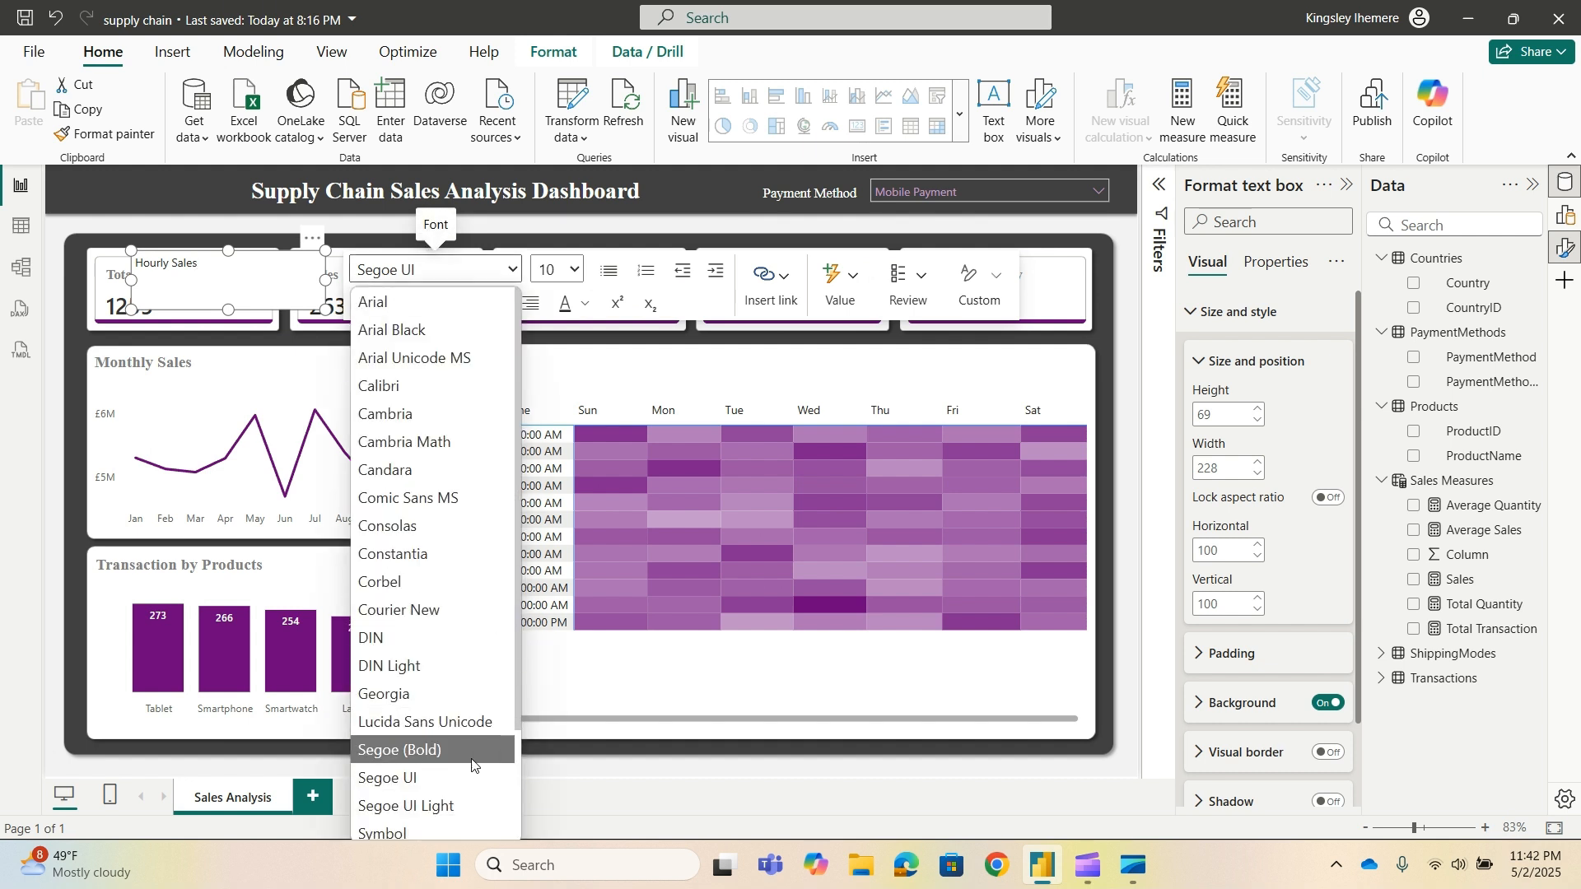
scroll(467, 724, down, 3)
click(445, 746)
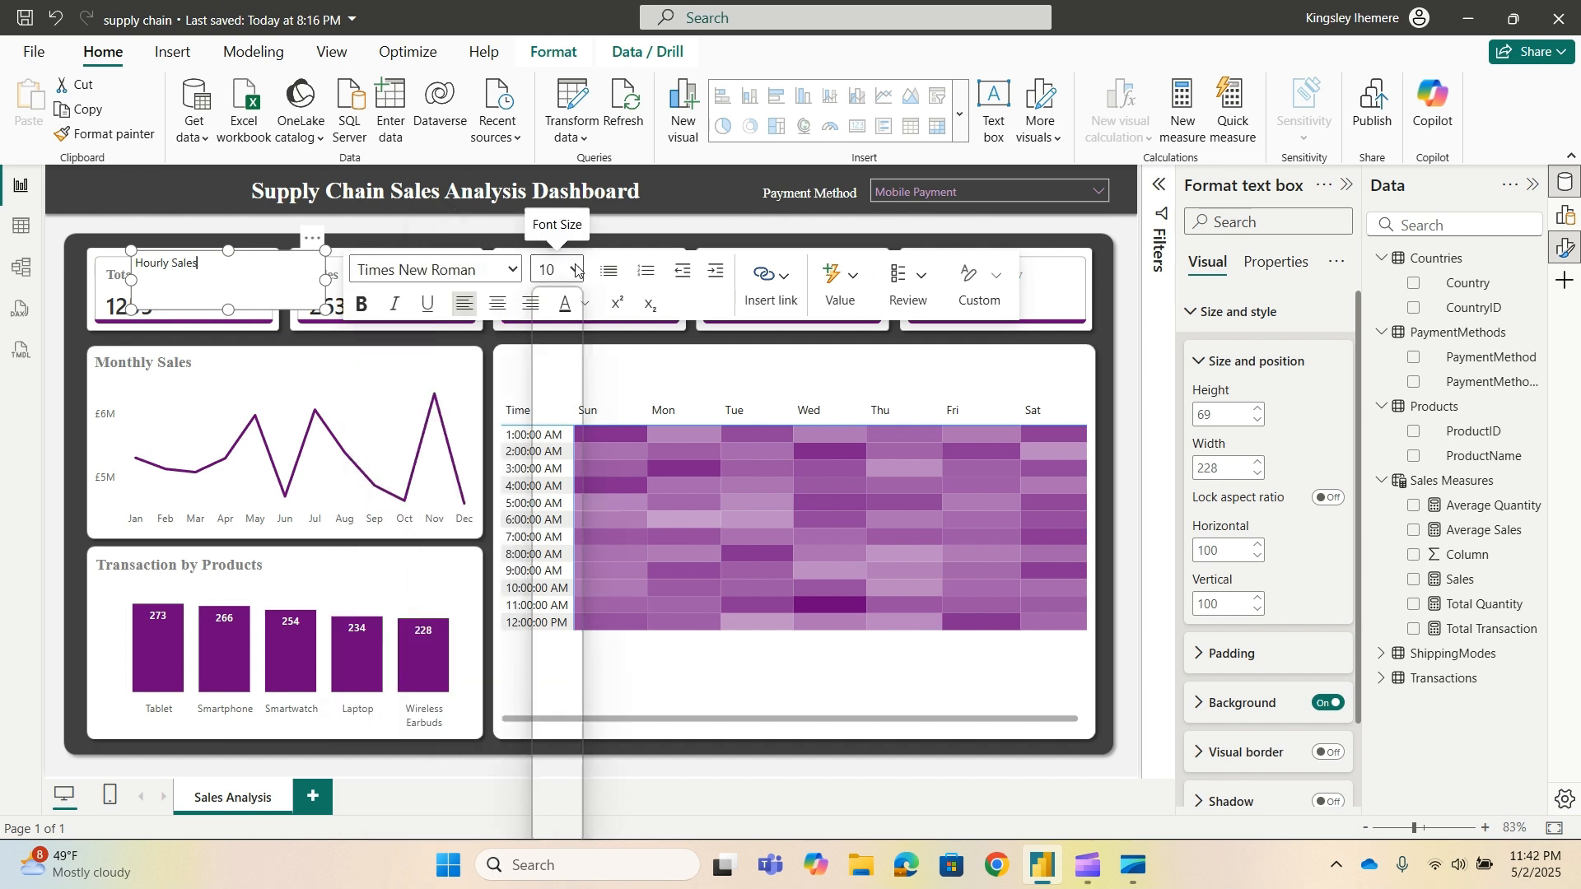
click(561, 473)
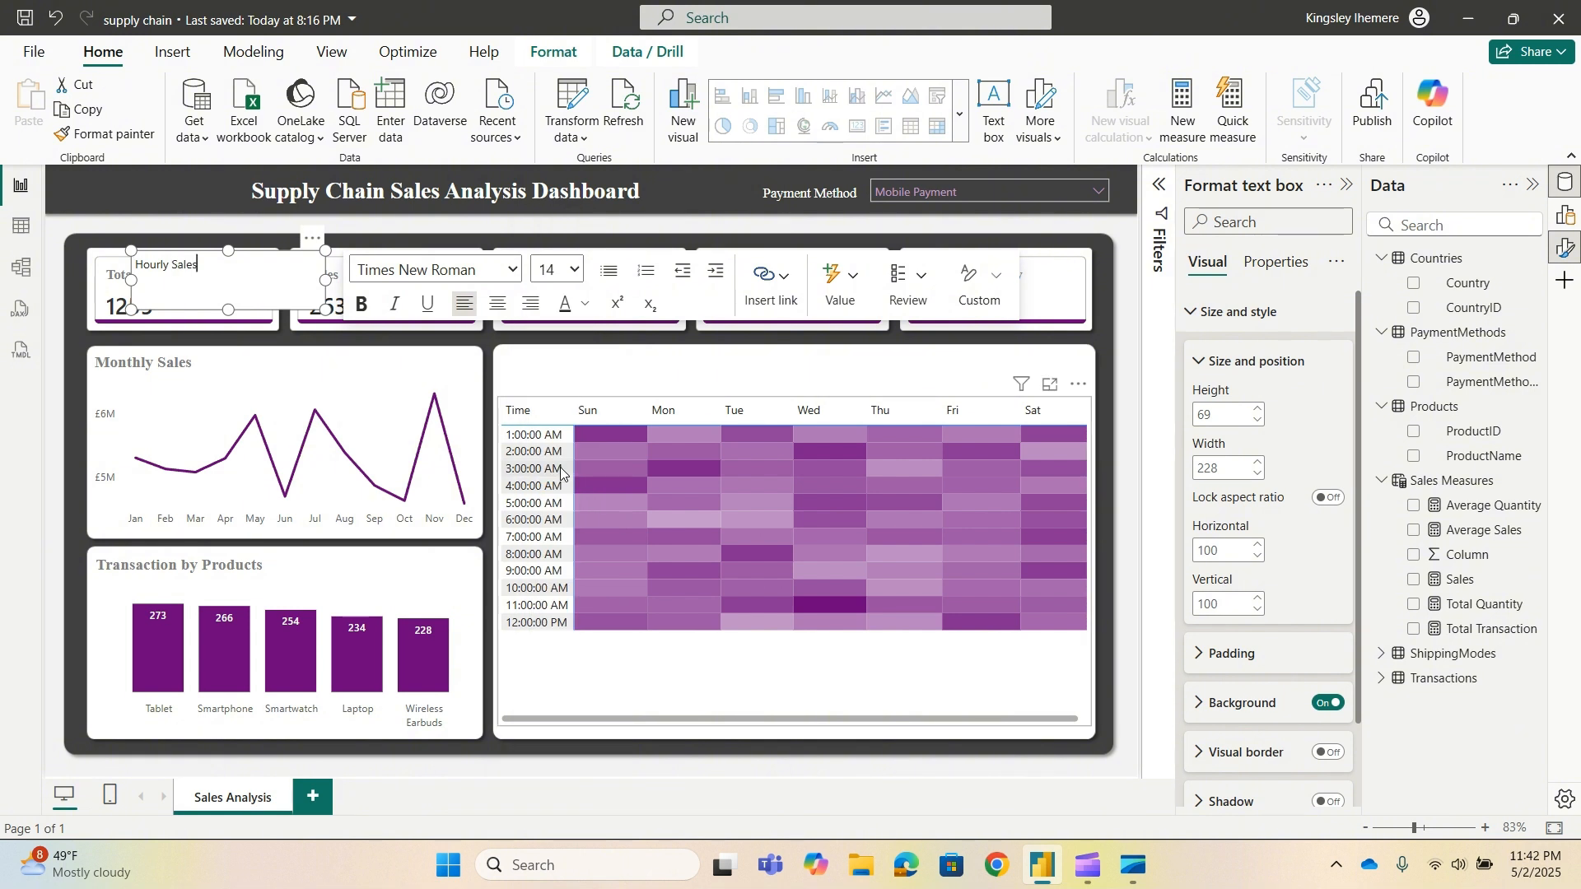
click(363, 306)
Select the Hourly Sales text and format it with a gray font color, size 14, Times New Roman and bold.
drag(199, 264, 137, 267)
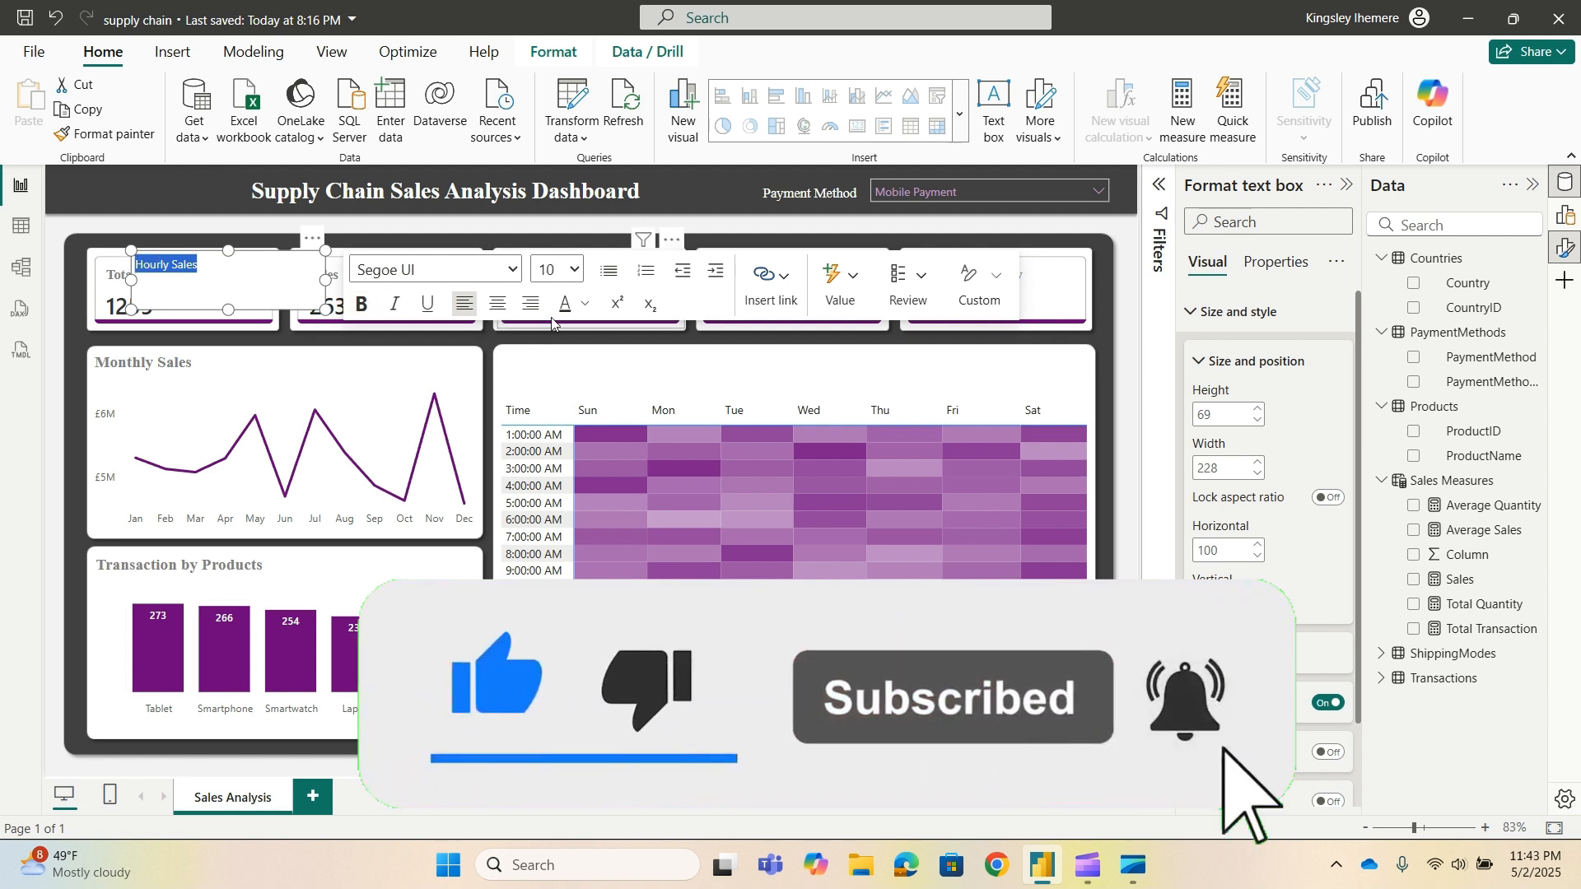
click(586, 304)
click(607, 520)
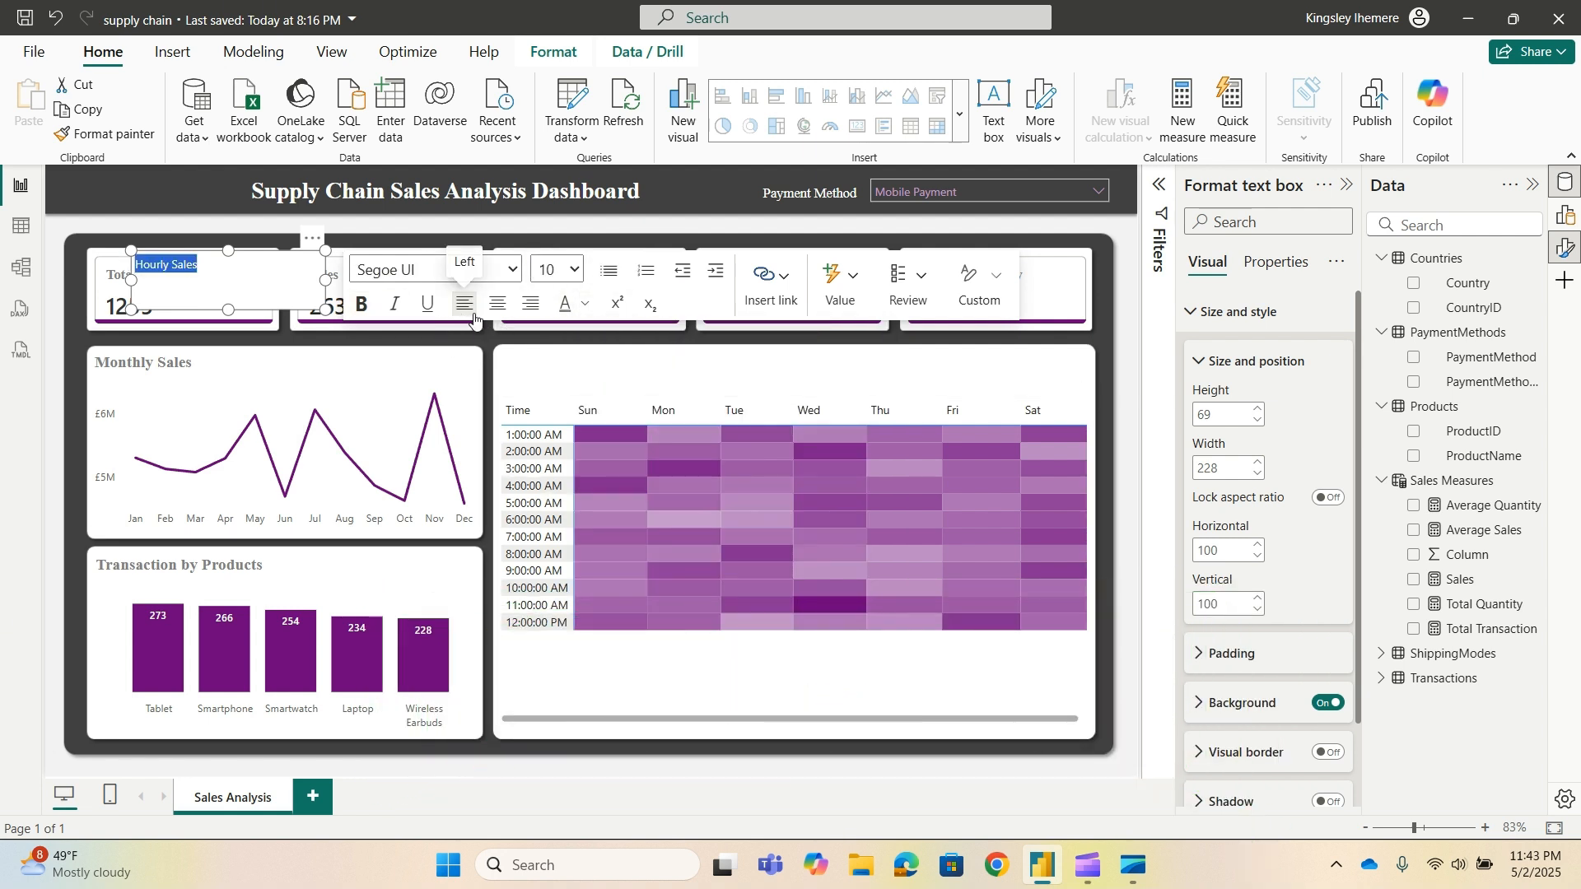
click(572, 273)
click(545, 474)
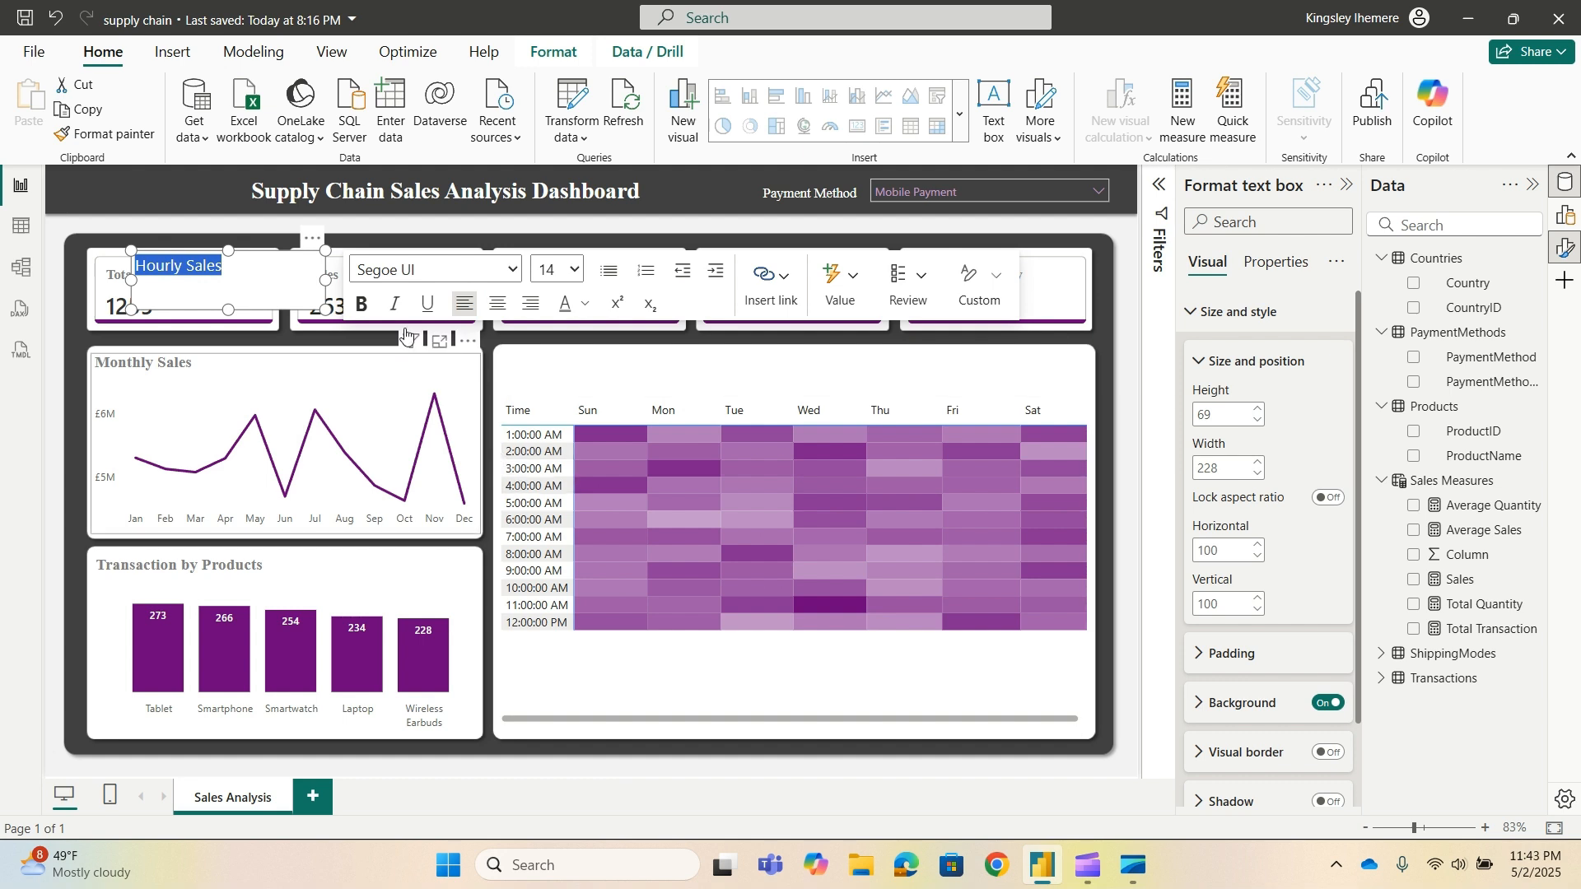
click(445, 269)
scroll(424, 609, down, 2)
click(424, 747)
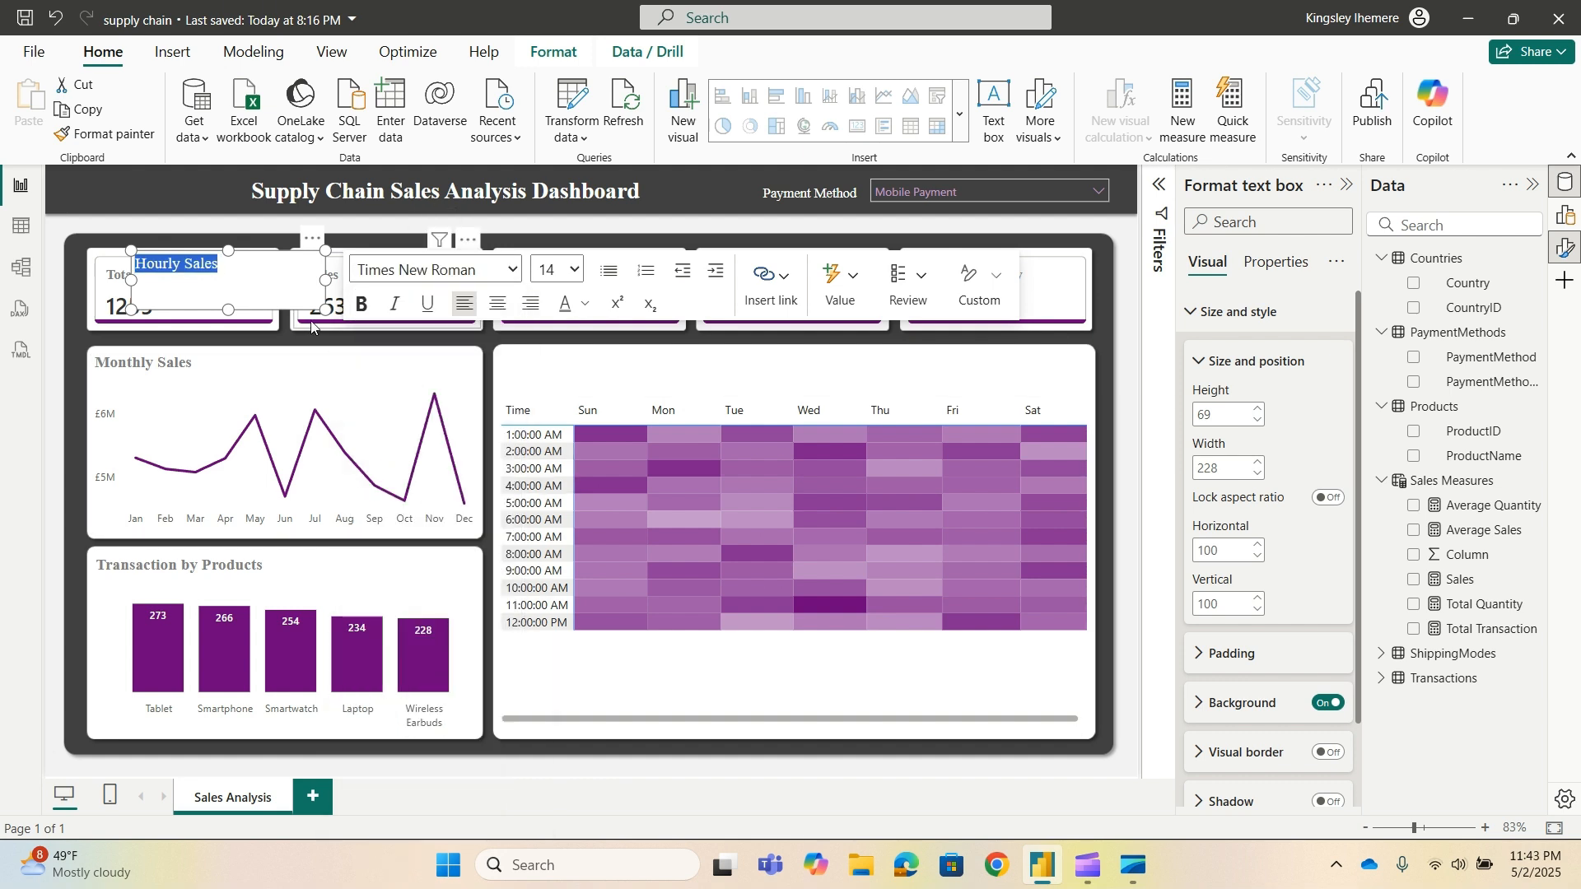
click(361, 304)
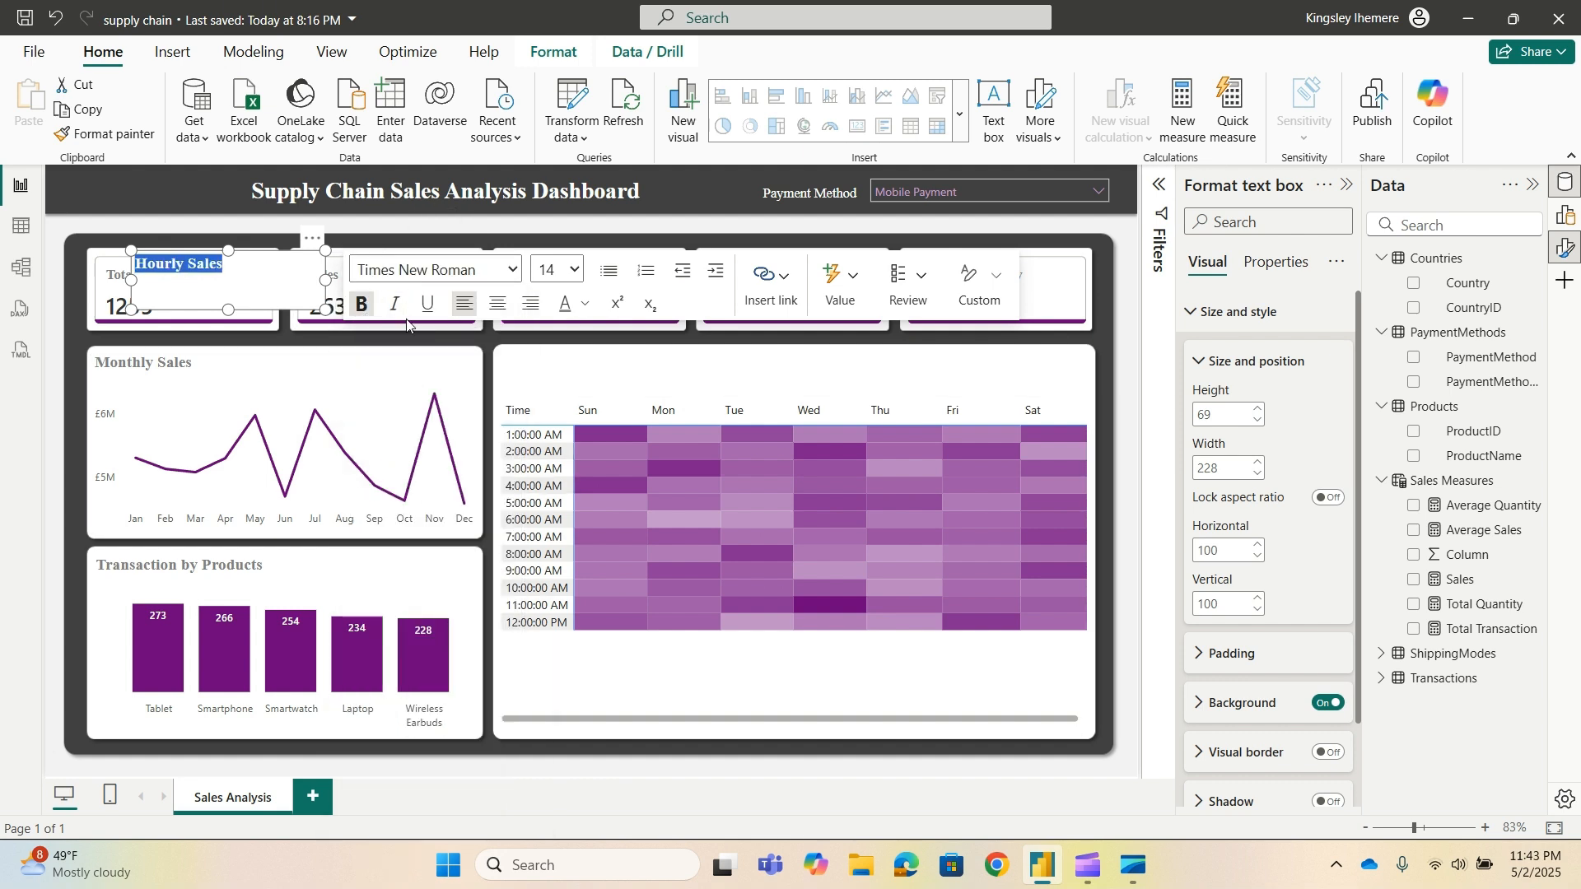
Move the Hourly Sales text box into the empty space above the heat map in its white card.
click(674, 328)
click(258, 282)
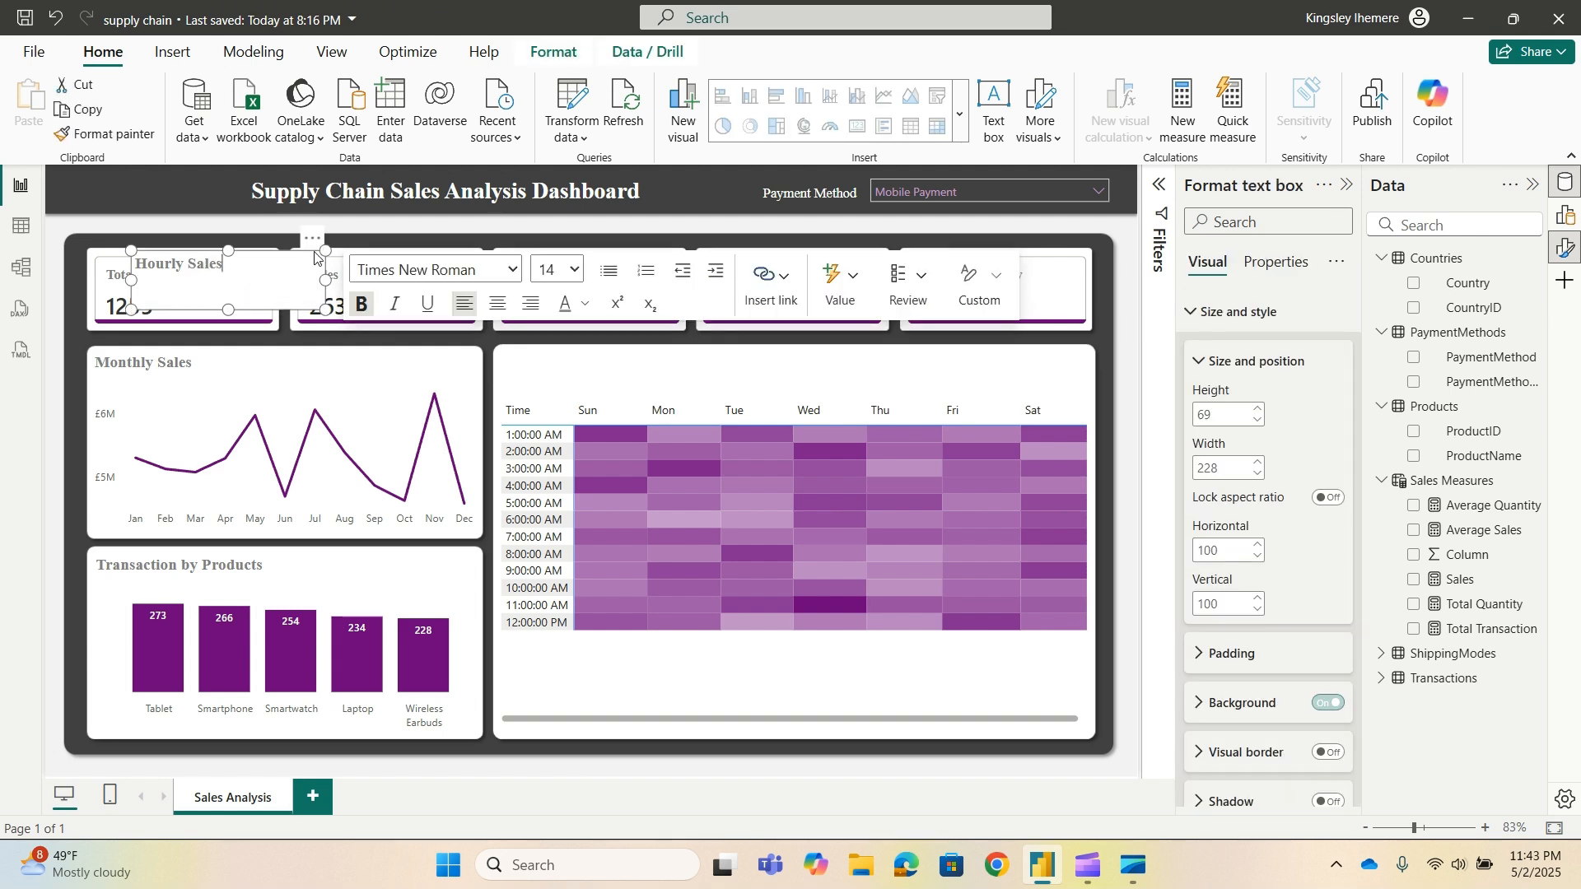
drag(315, 253, 686, 358)
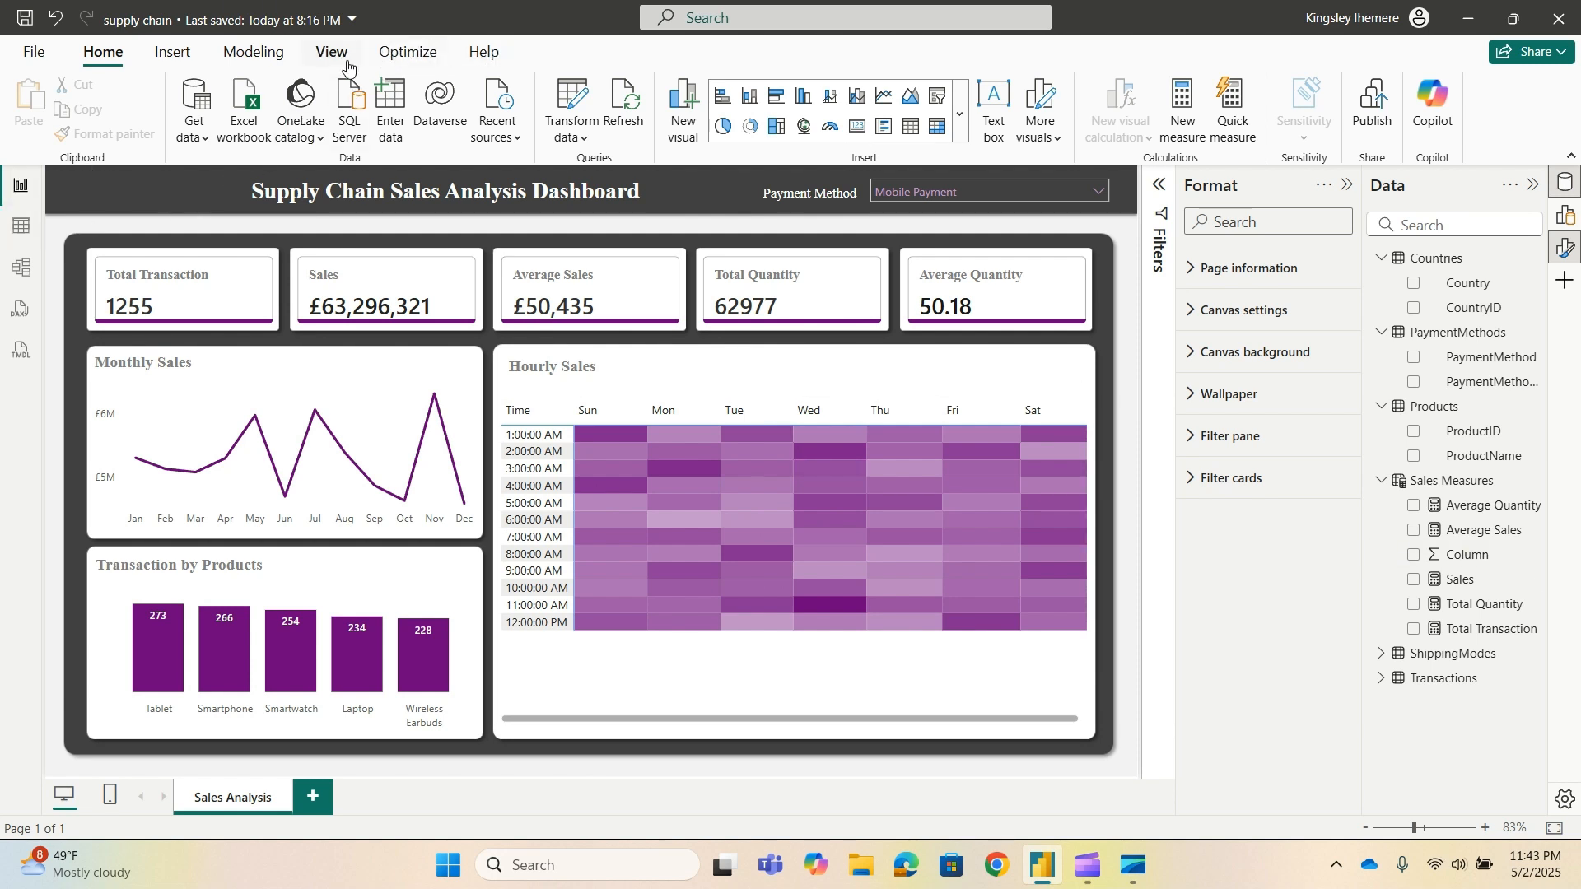
Insert the "Dekings Analytics Logo" image from the Downloads folder onto the report page.
click(173, 52)
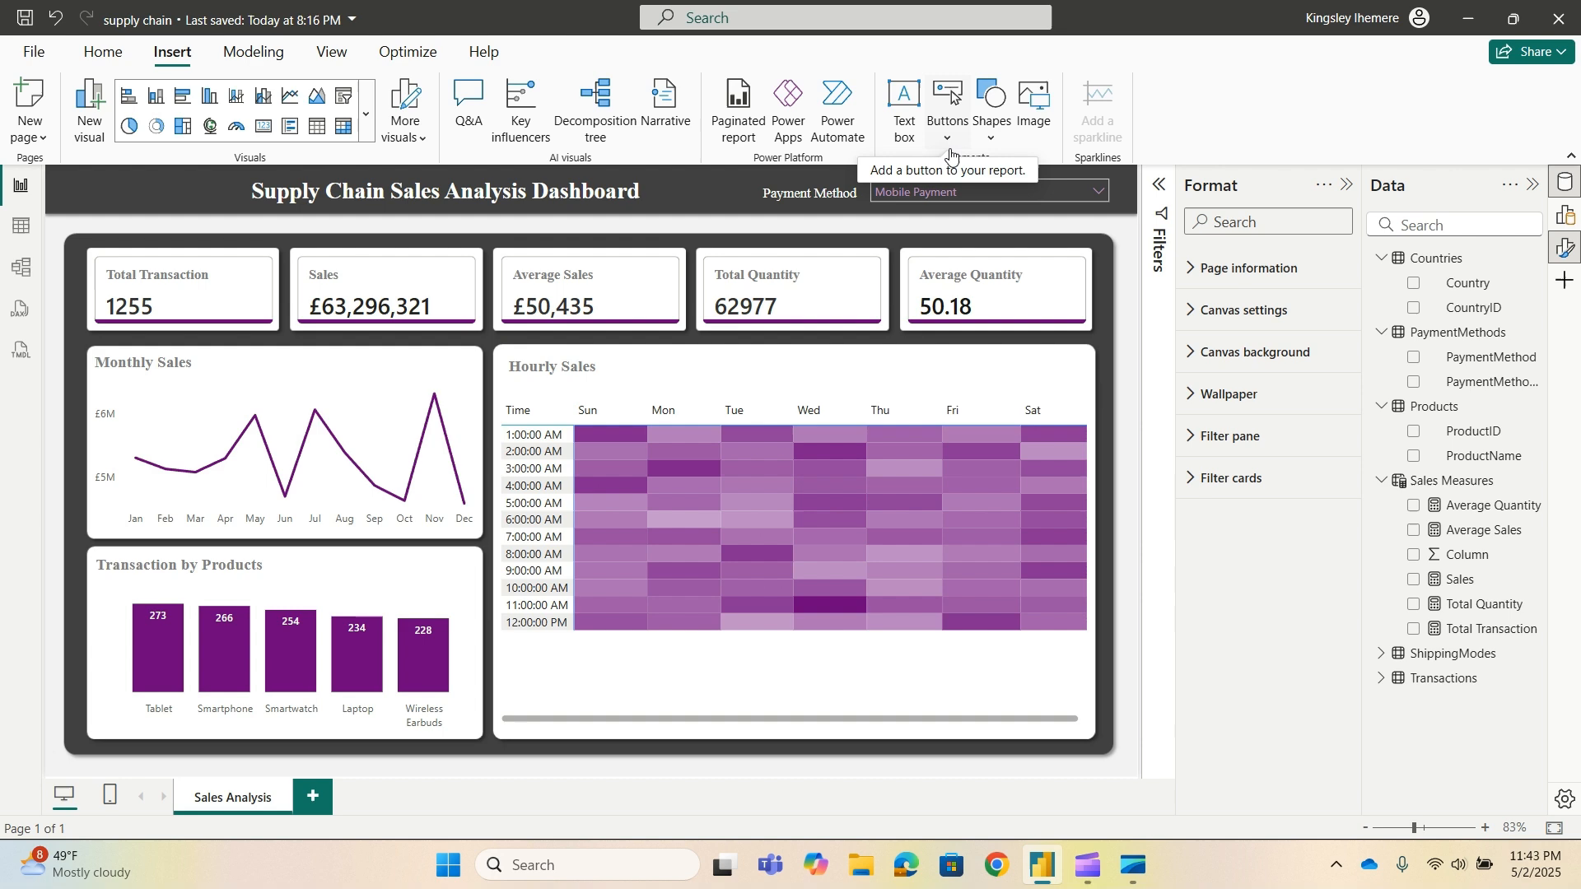
click(1043, 135)
scroll(486, 486, down, 5)
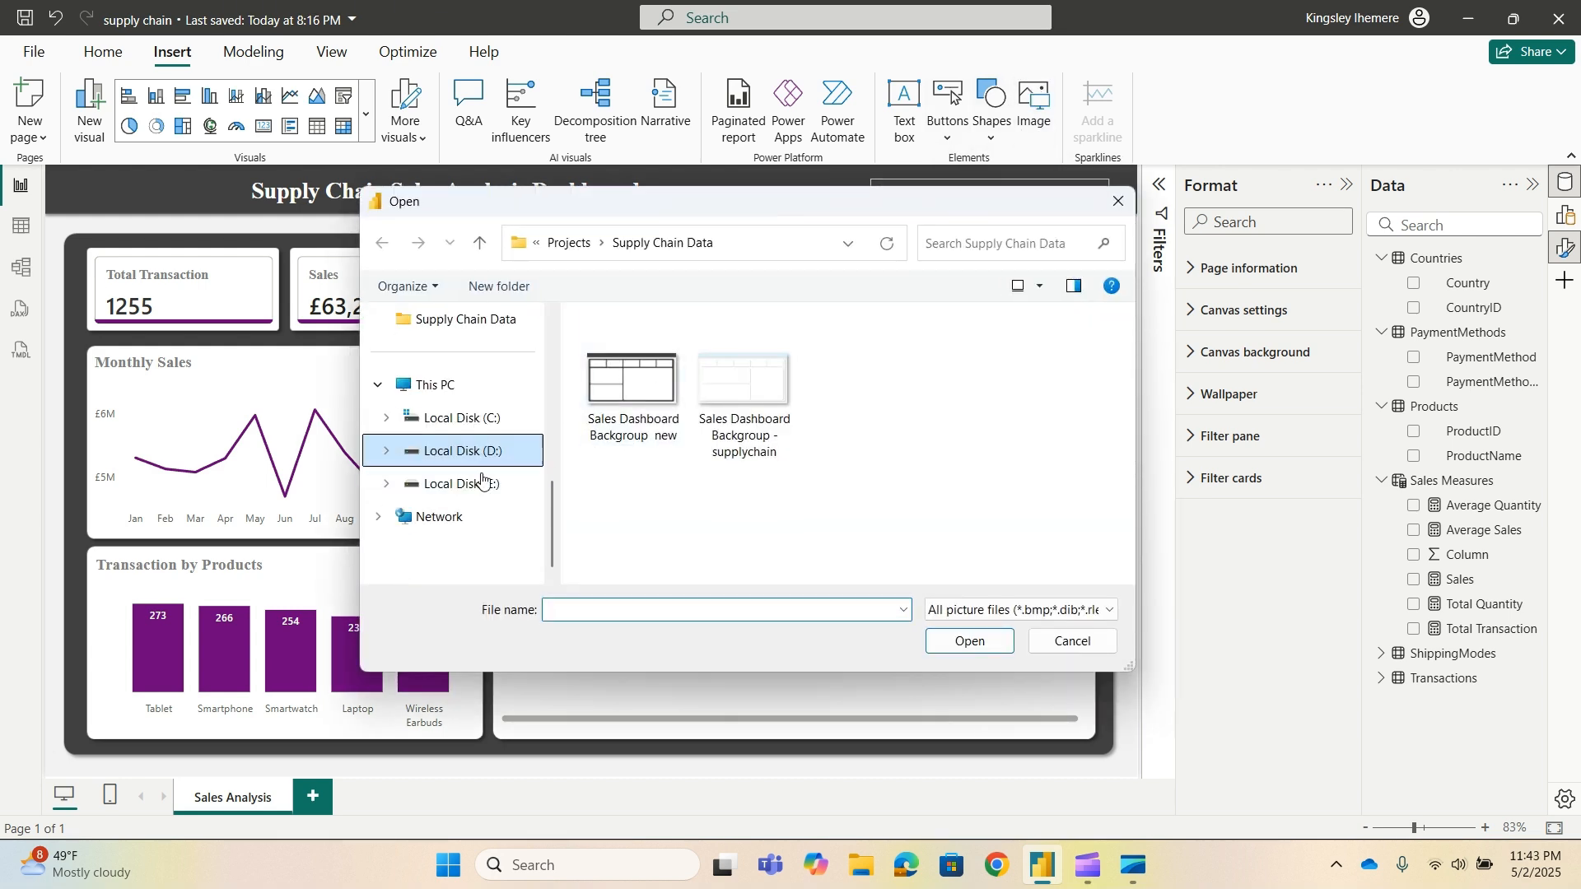
click(465, 449)
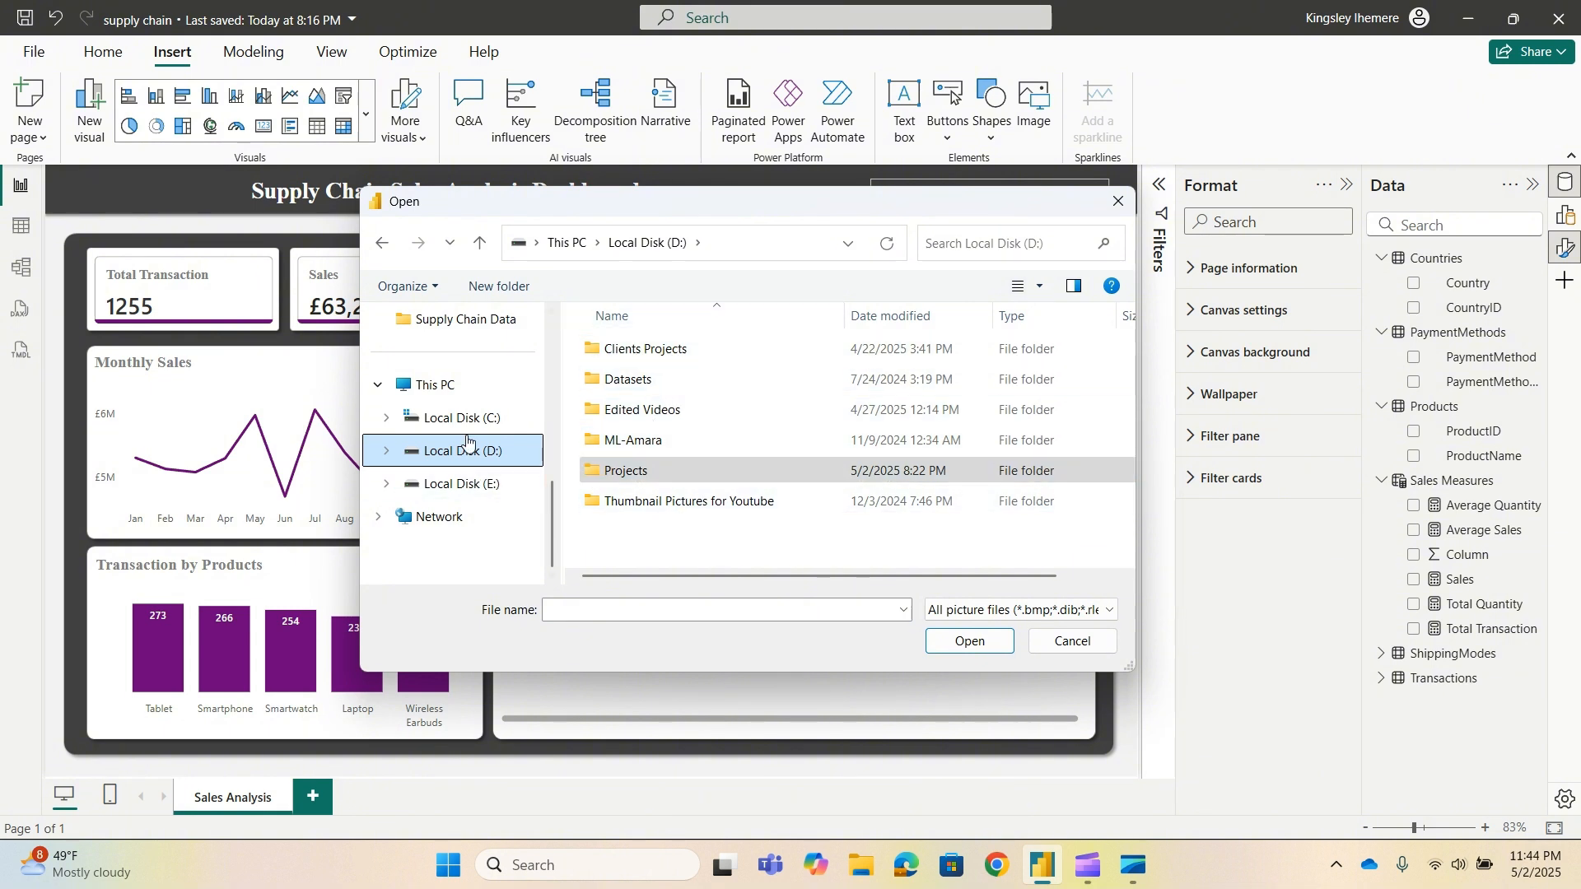
click(462, 485)
scroll(462, 503, up, 5)
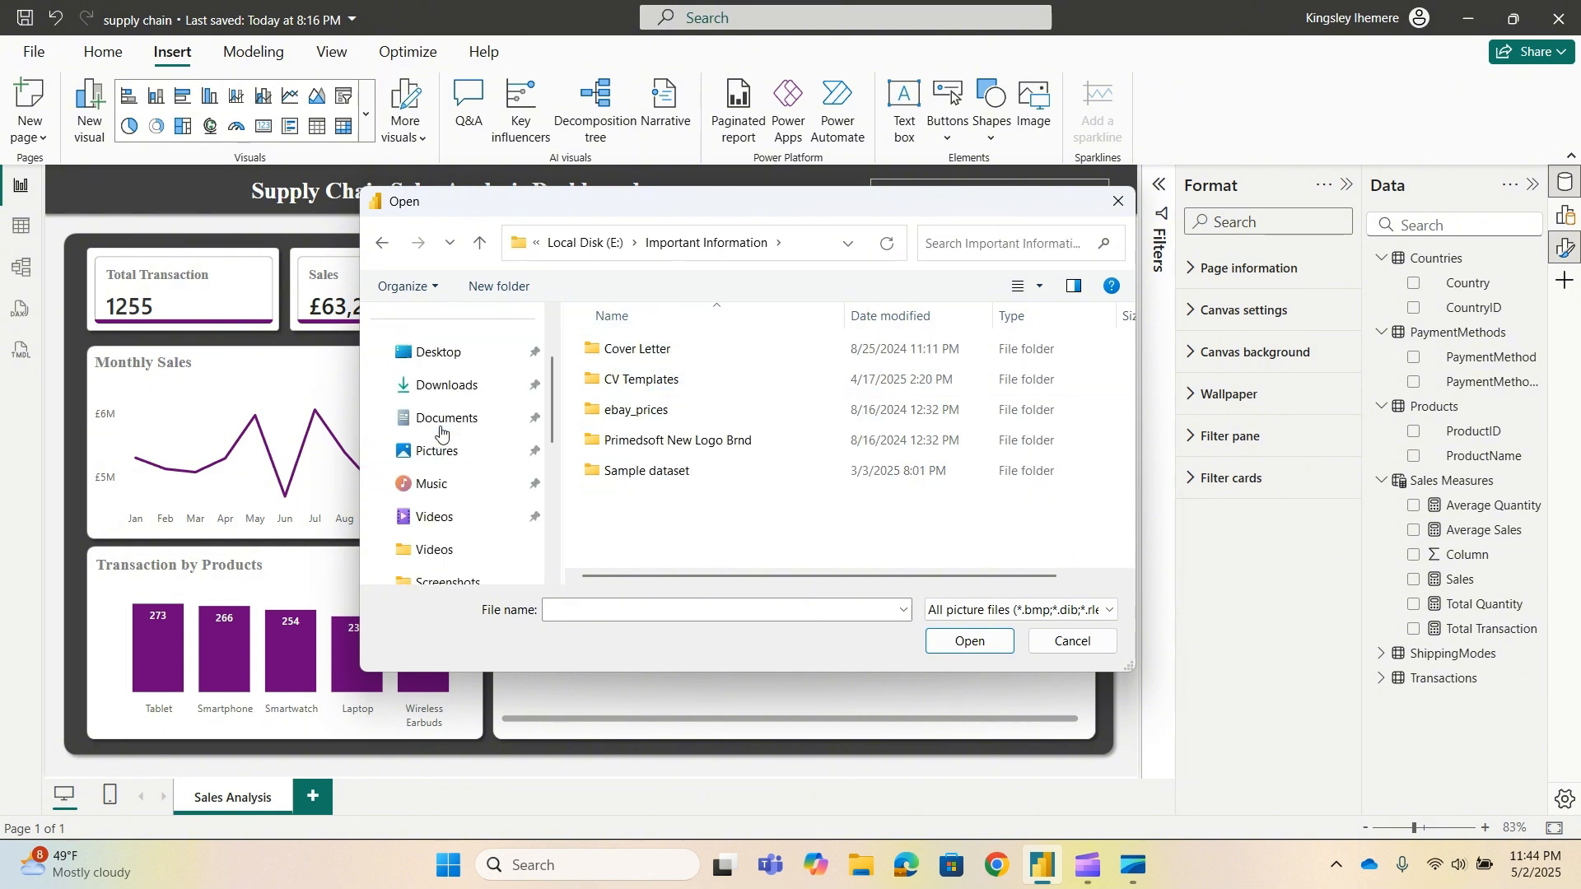
click(489, 391)
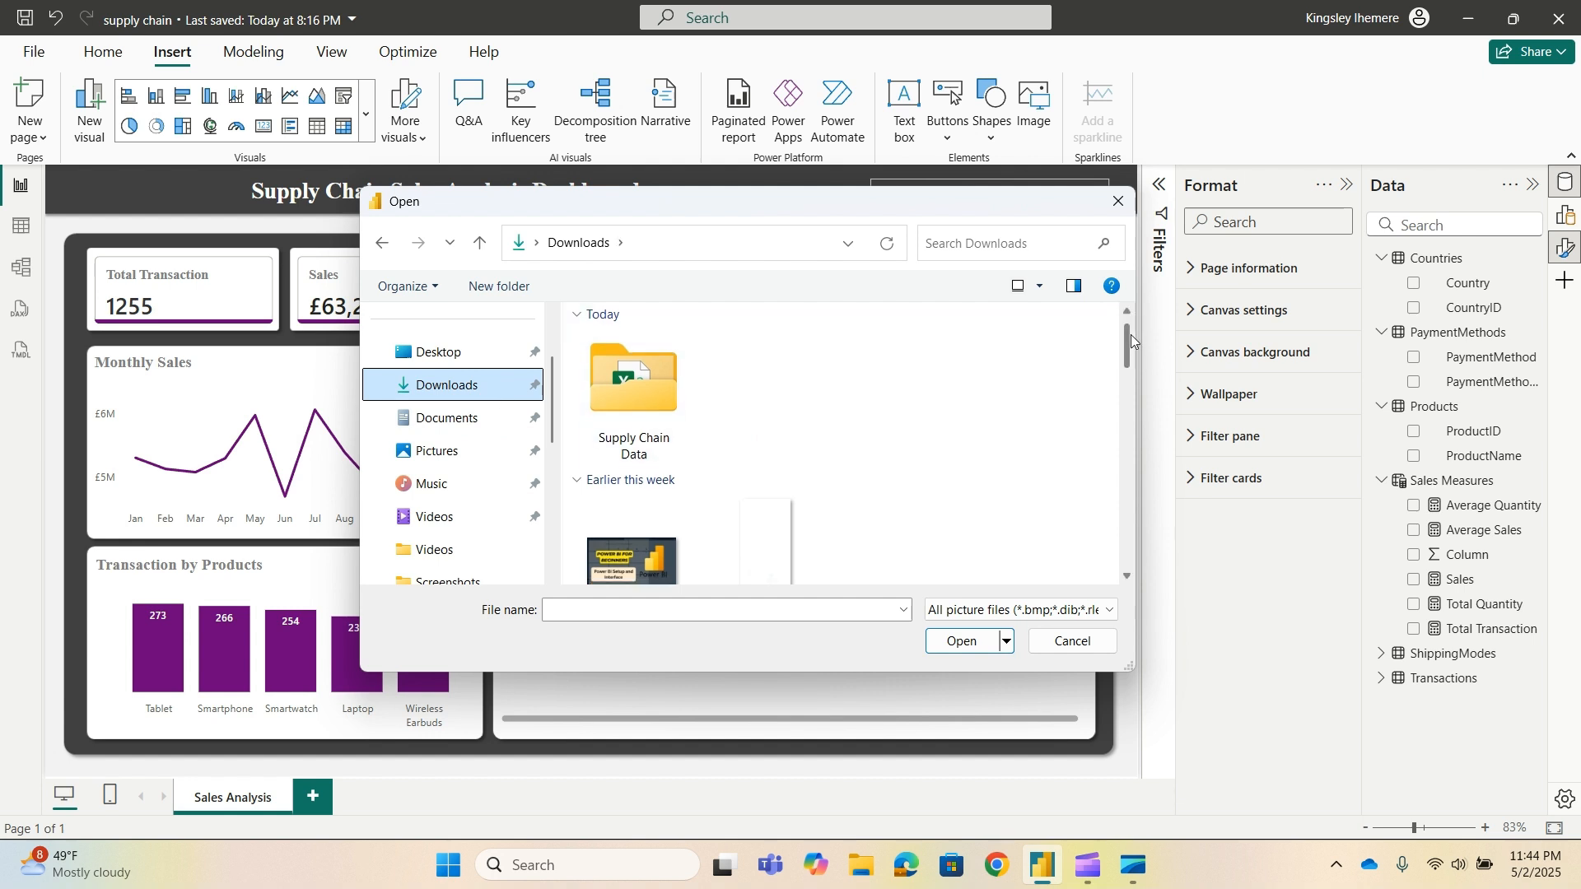
drag(1129, 334, 1127, 466)
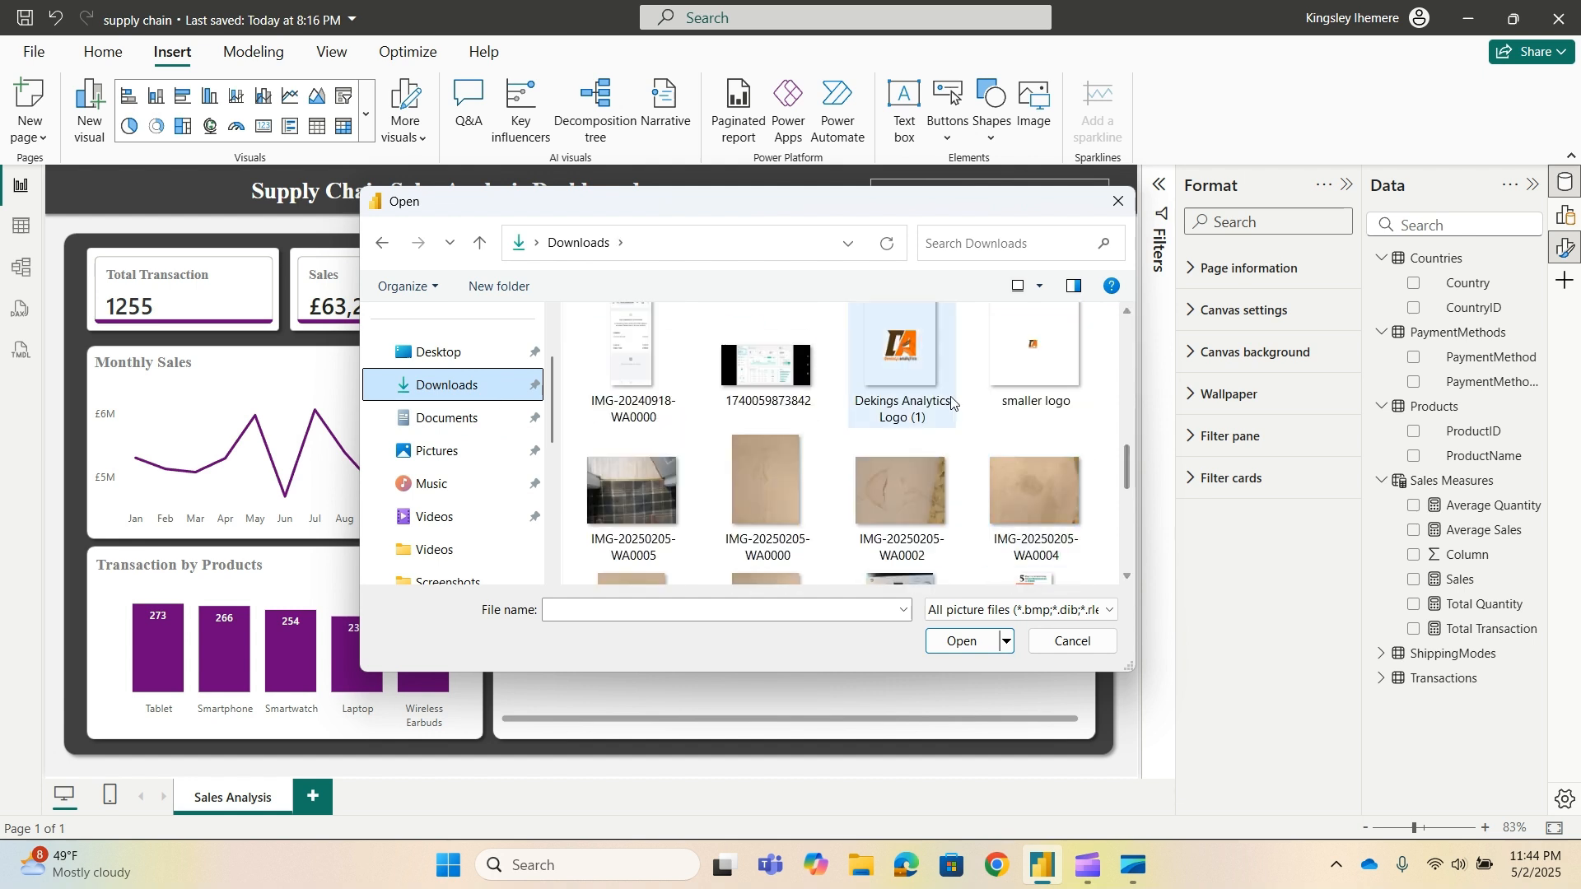
click(903, 362)
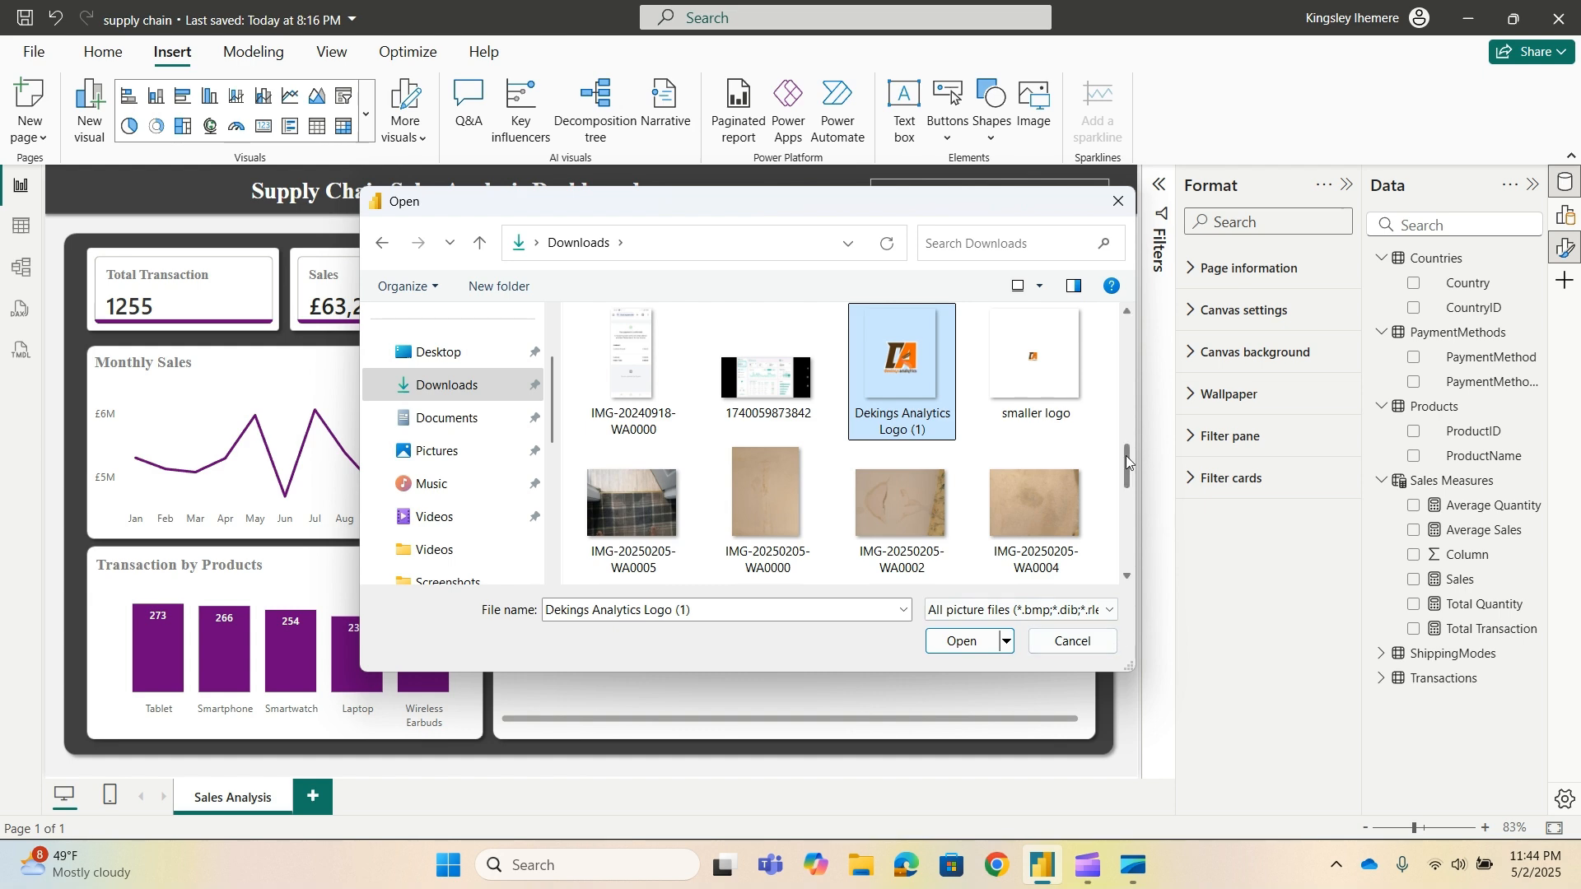
drag(1128, 462, 1139, 492)
click(741, 485)
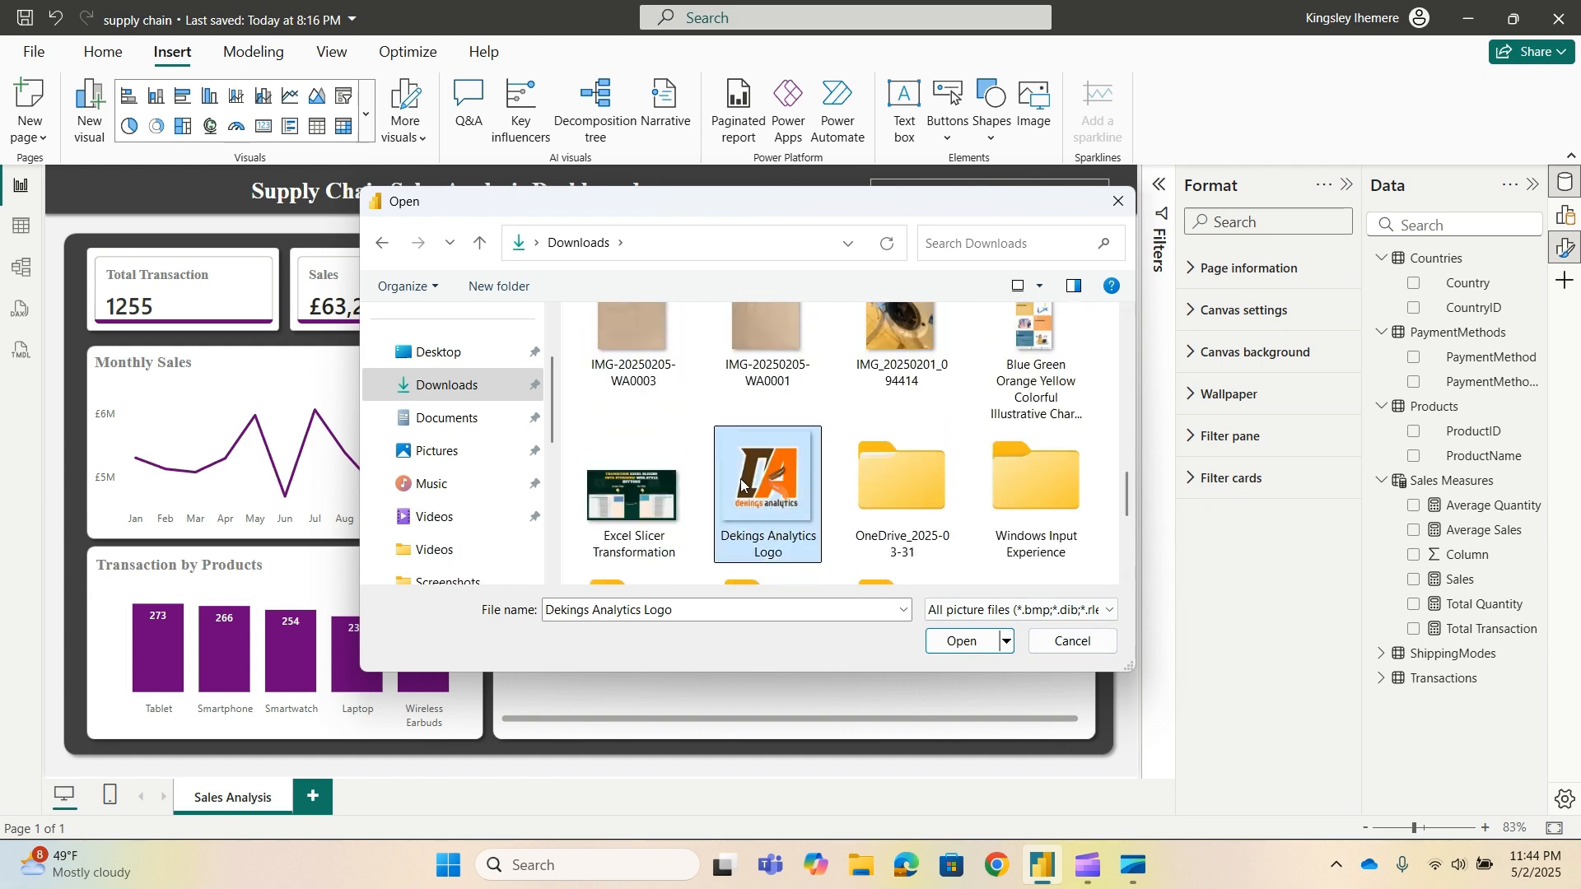
click(961, 642)
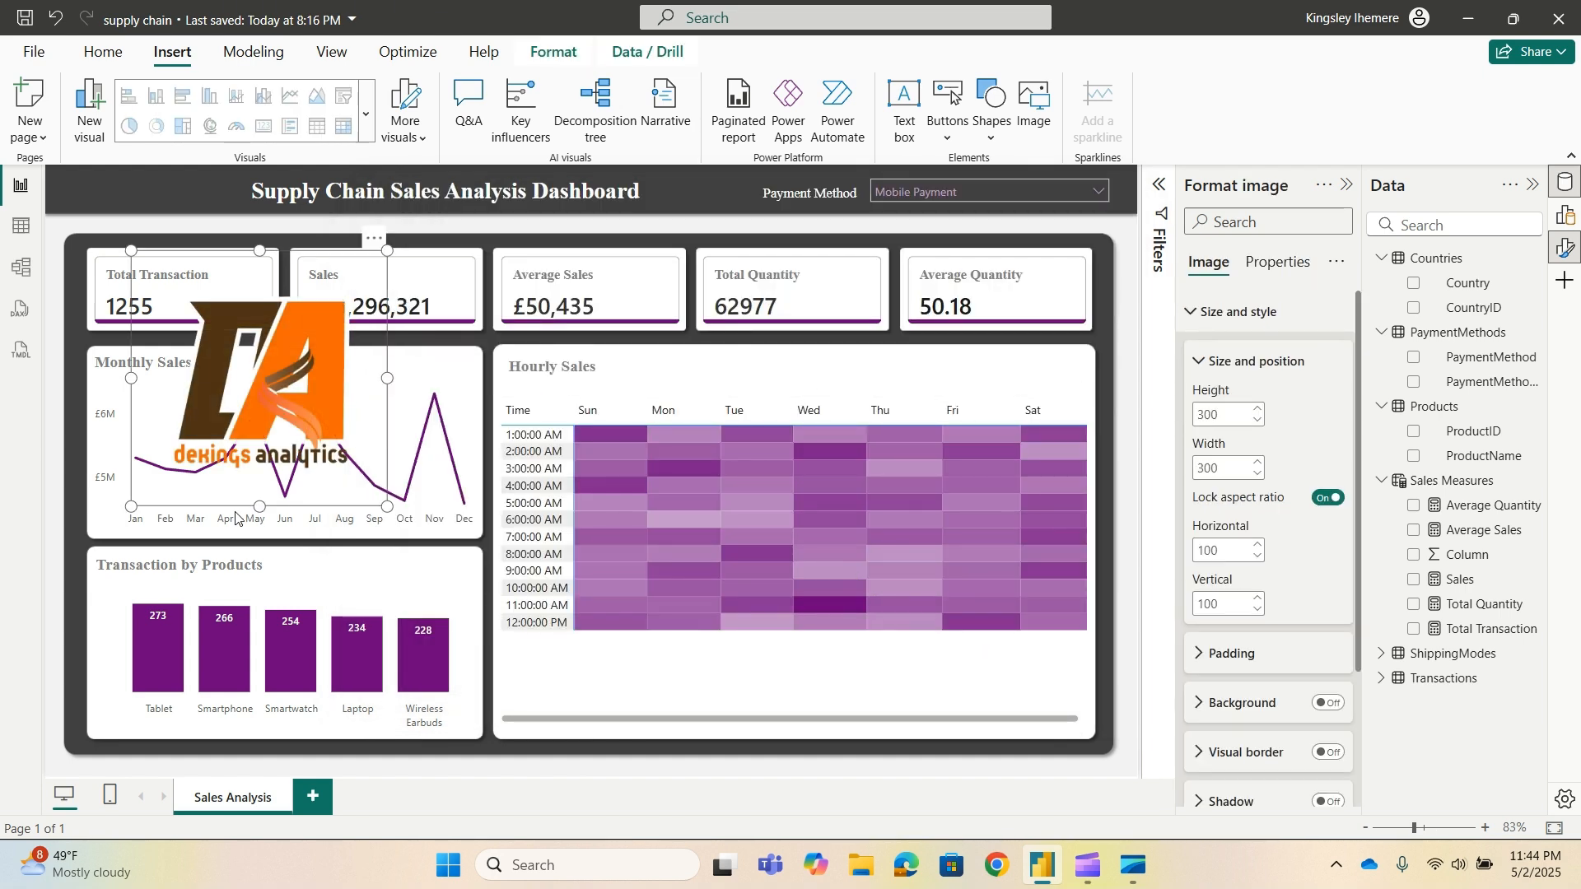
Move the logo into the dark header banner before the dashboard title and shrink it to fit within the banner's height.
drag(319, 398, 146, 182)
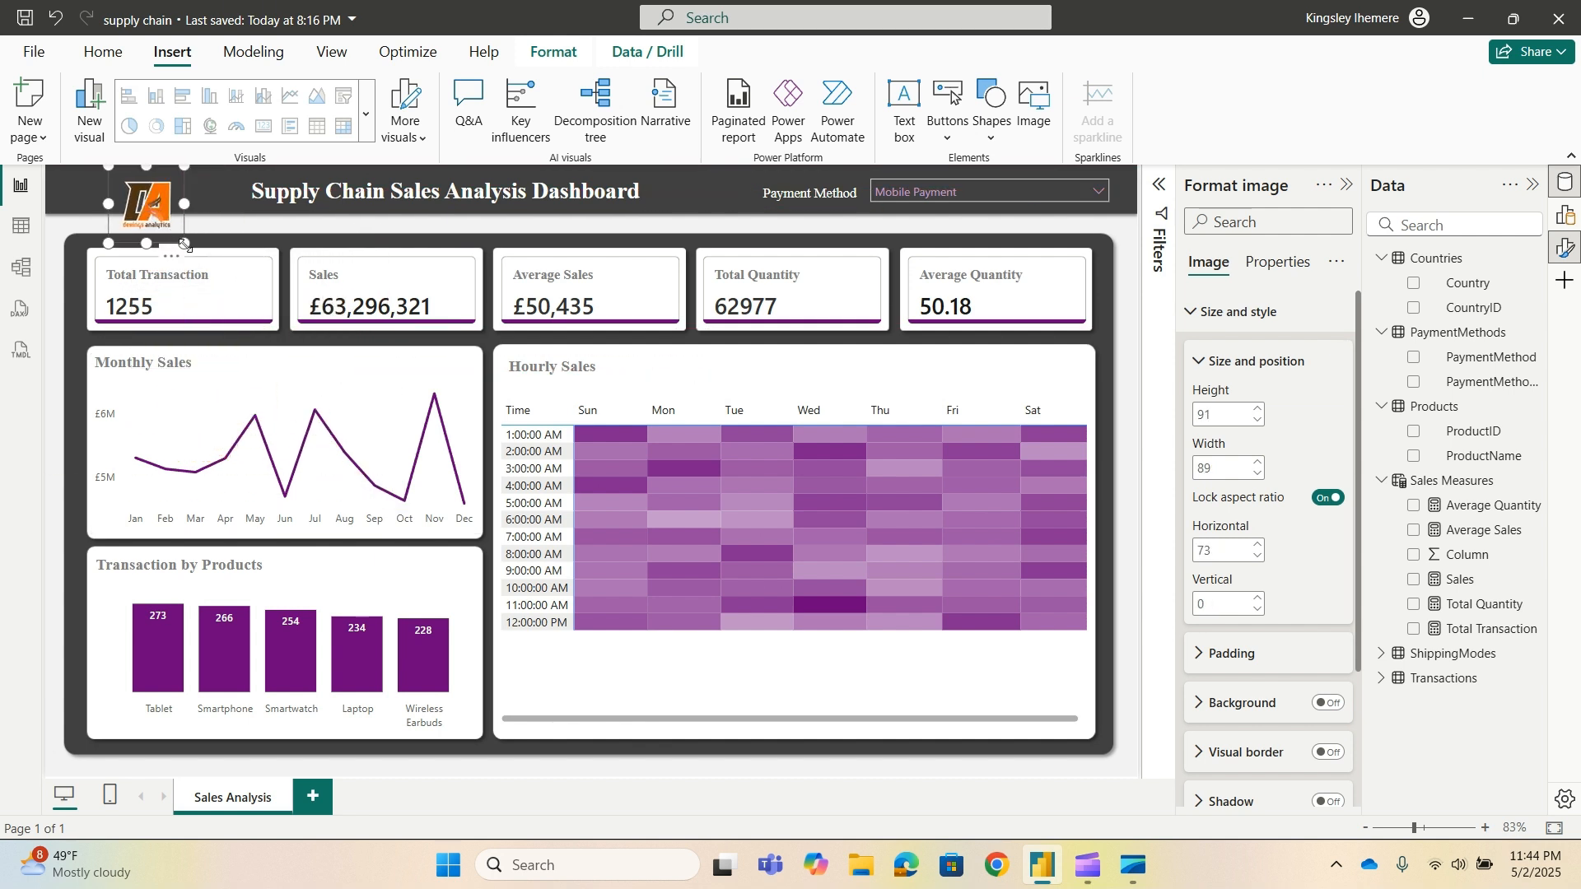
drag(182, 241, 168, 212)
click(207, 200)
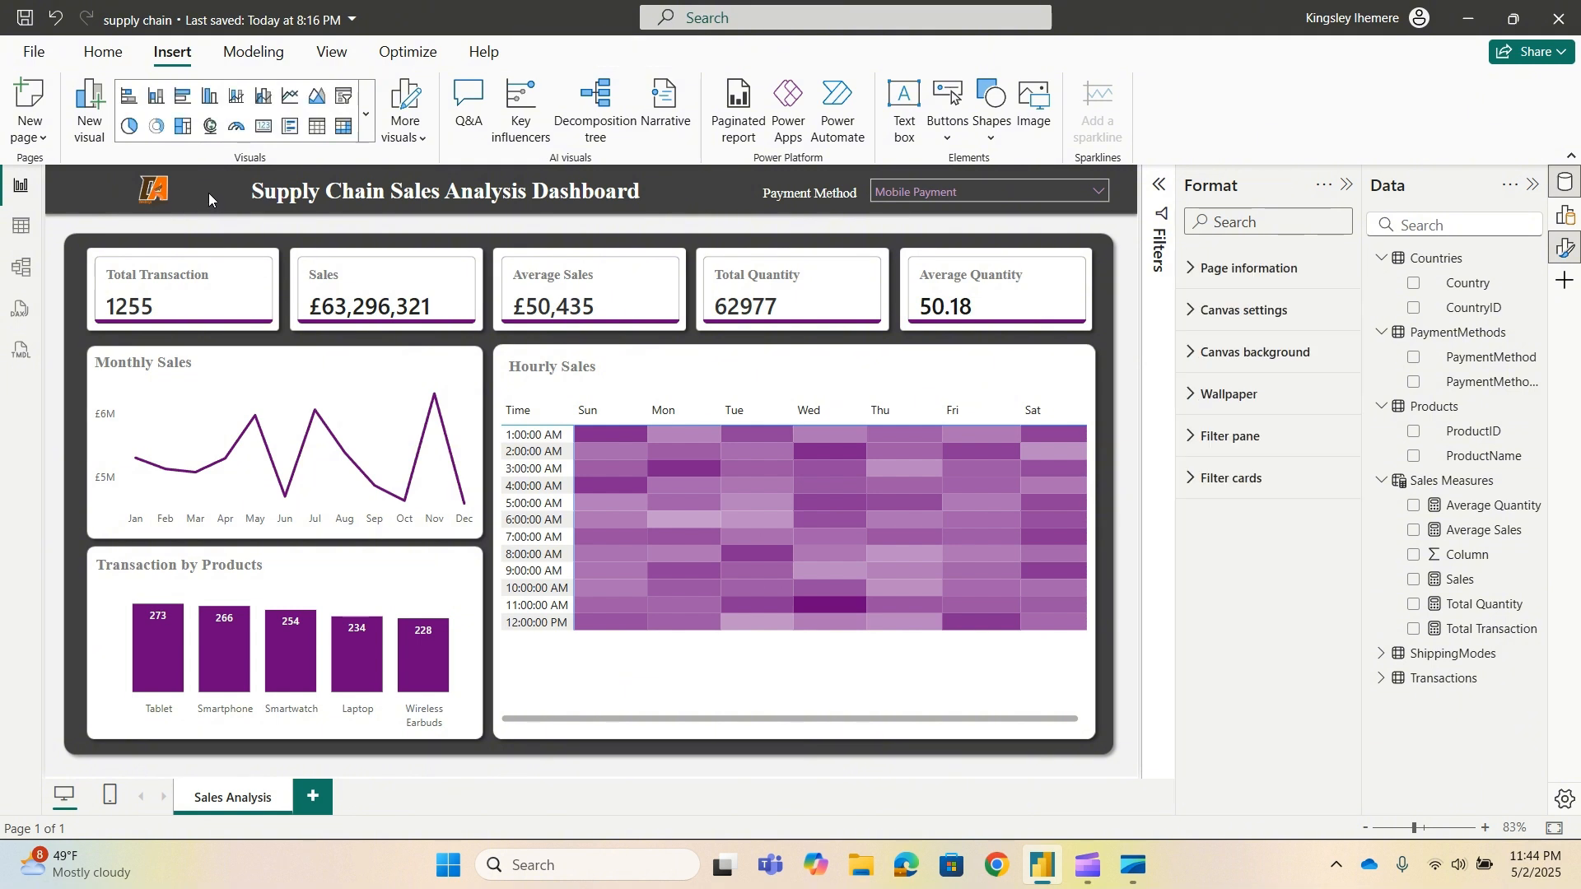